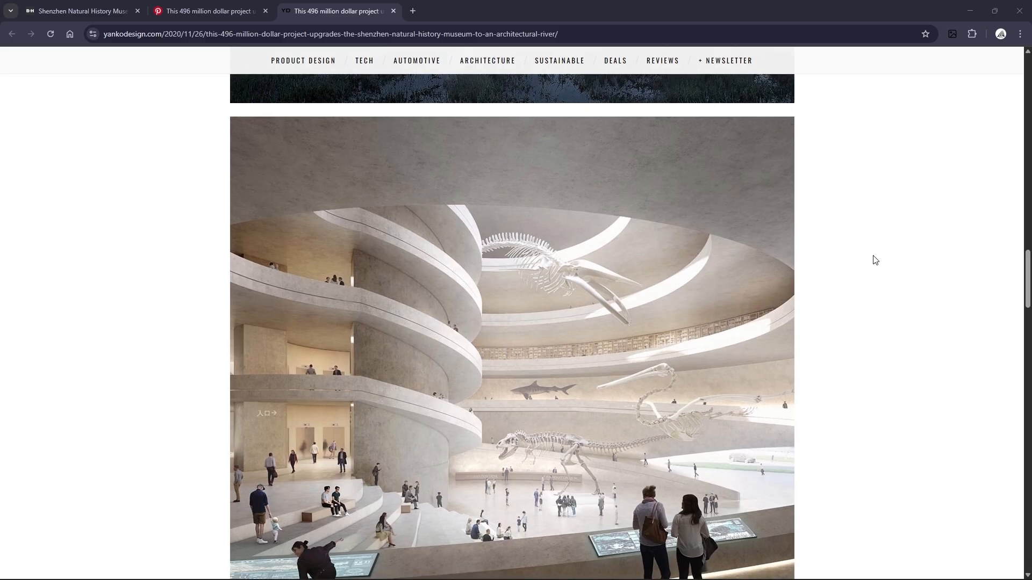
- Review the Shenzhen Natural History Museum reference images in the browser tabs
scroll(875, 260, "up", 10)
scroll(875, 260, "up", 7)
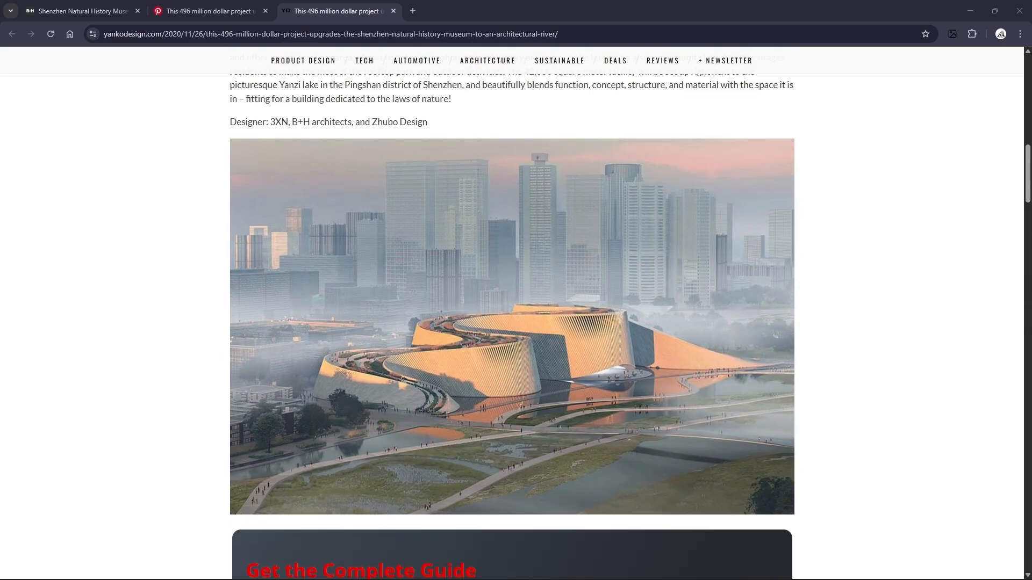
key("ctrl+1")
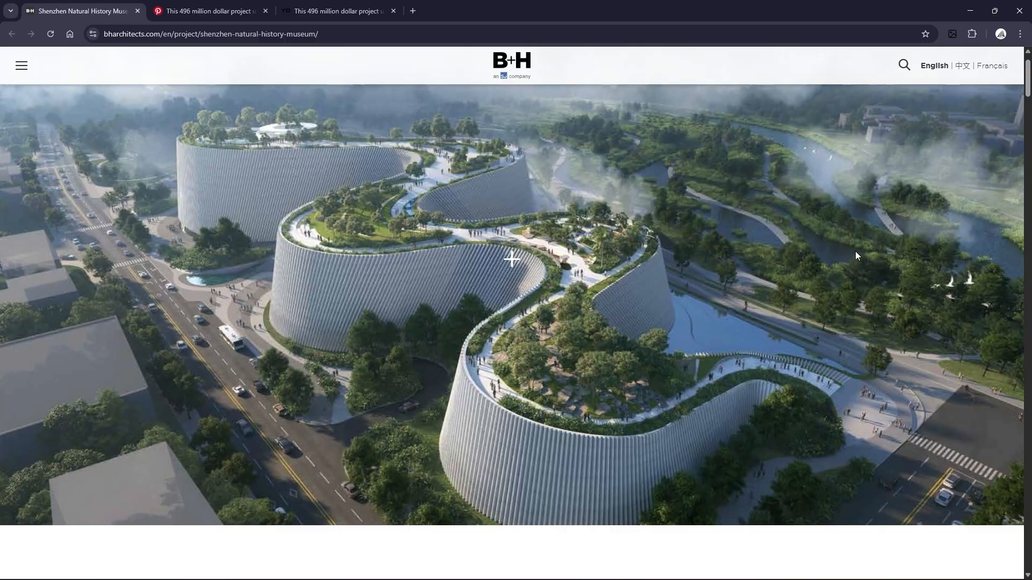
key("ctrl+3")
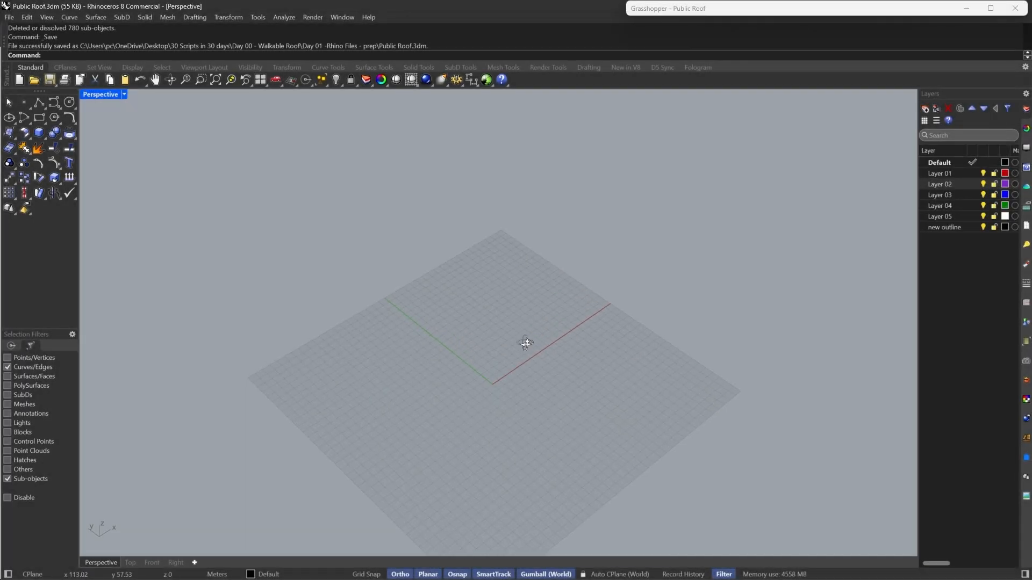
- Start a SubD plane and place its first corner at the origin
right_click_drag(553, 340, 570, 318)
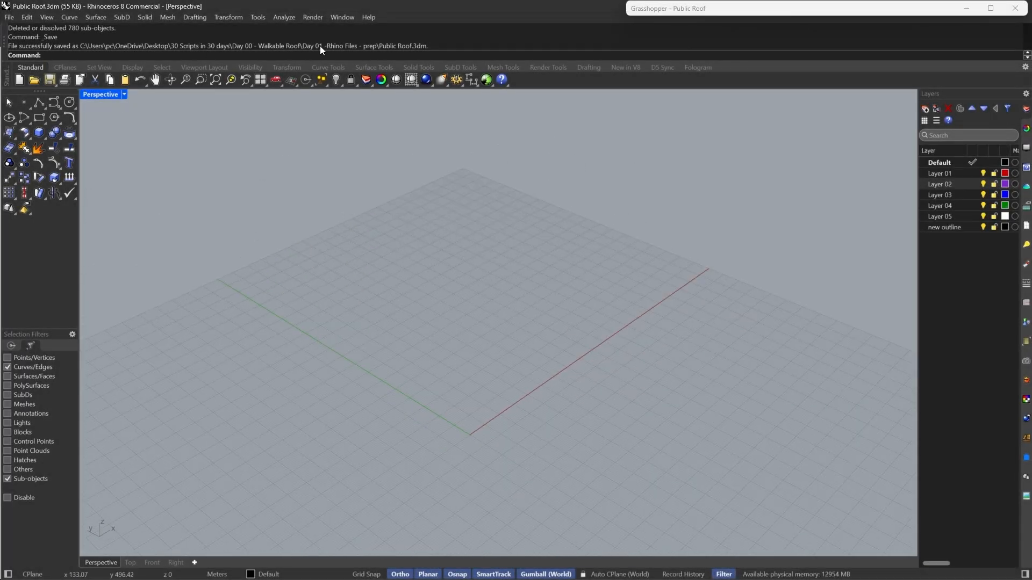
left_click(459, 68)
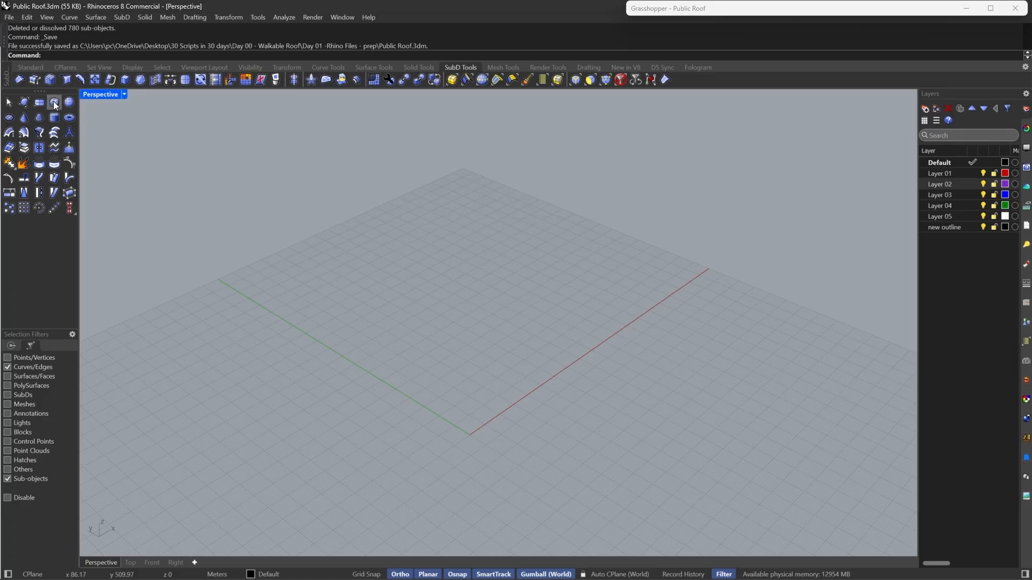
left_click(40, 102)
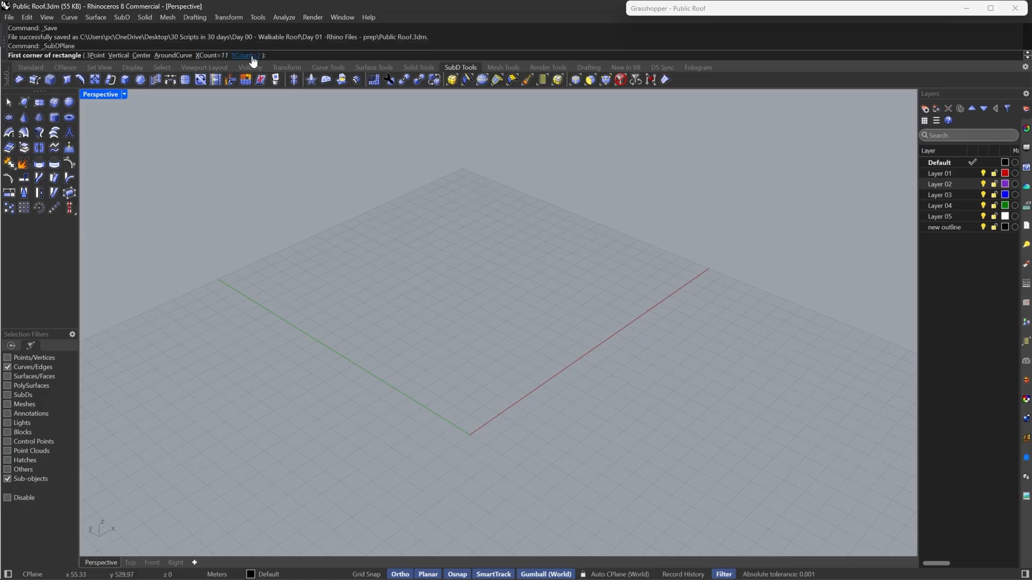
scroll(515, 403, "down", 2)
right_click_drag(516, 403, 486, 391)
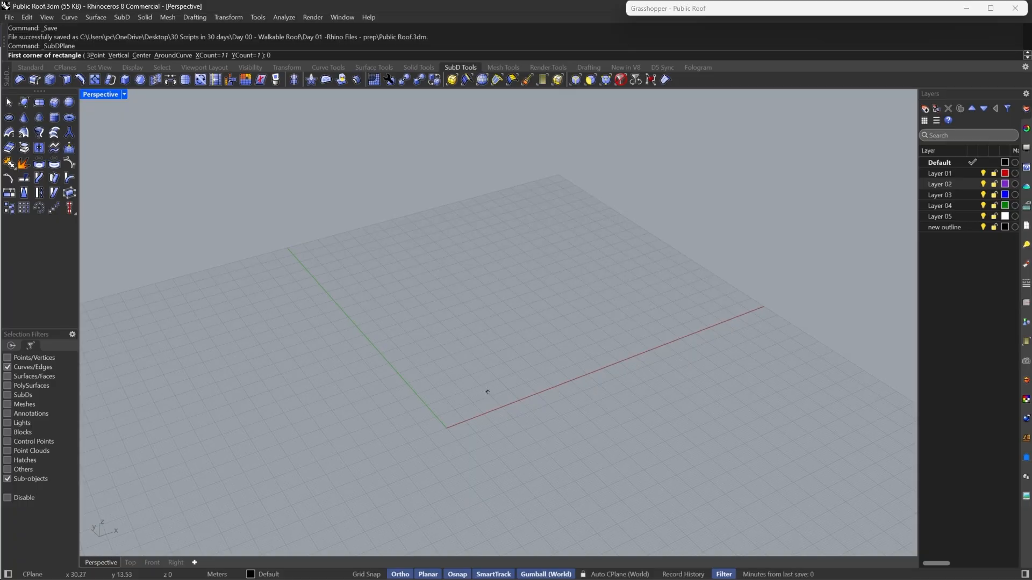
type("0")
key("Return")
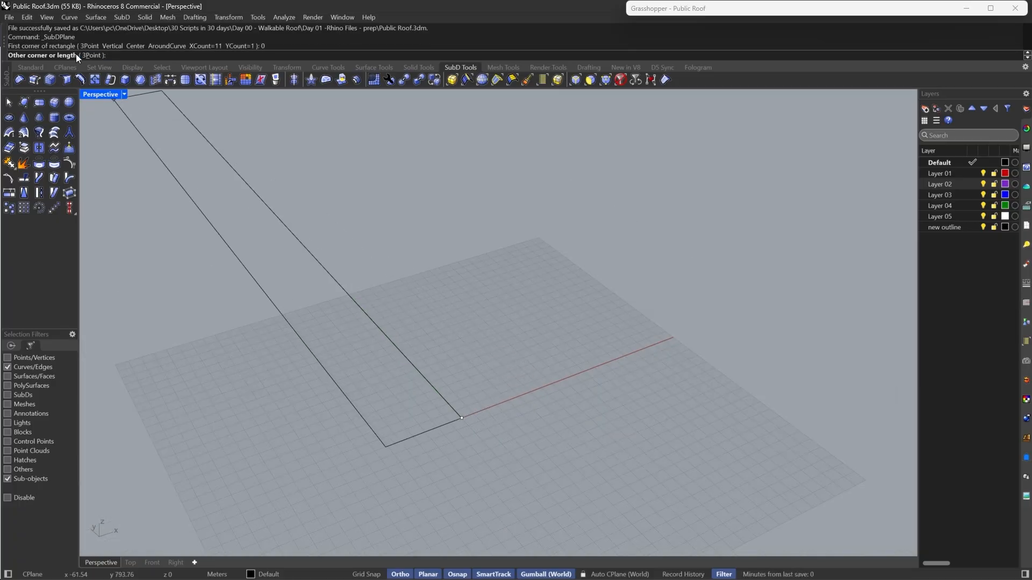
- Define the SubD plane by three points with a 200 m edge and a 30 m width
left_click(94, 55)
type("200")
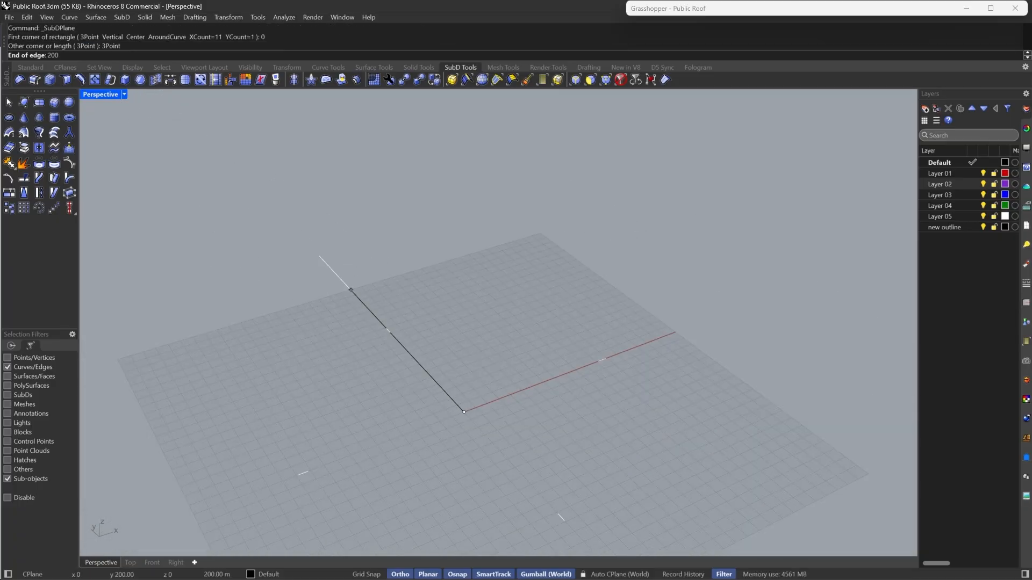
key("Return")
left_click(374, 238)
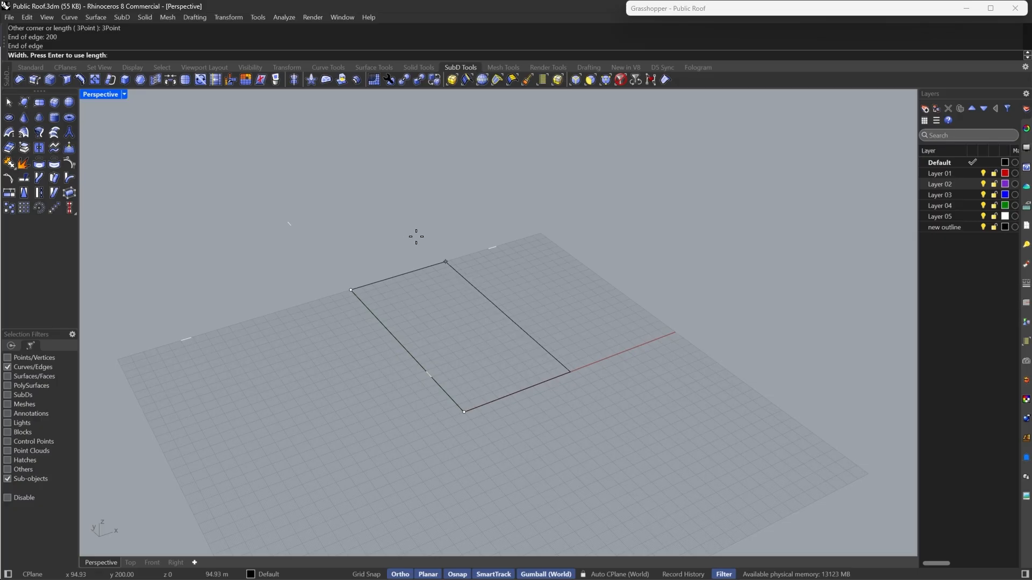
type("30")
key("Return")
- Switch the SubD display from smooth to flat
scroll(365, 354, "up", 6)
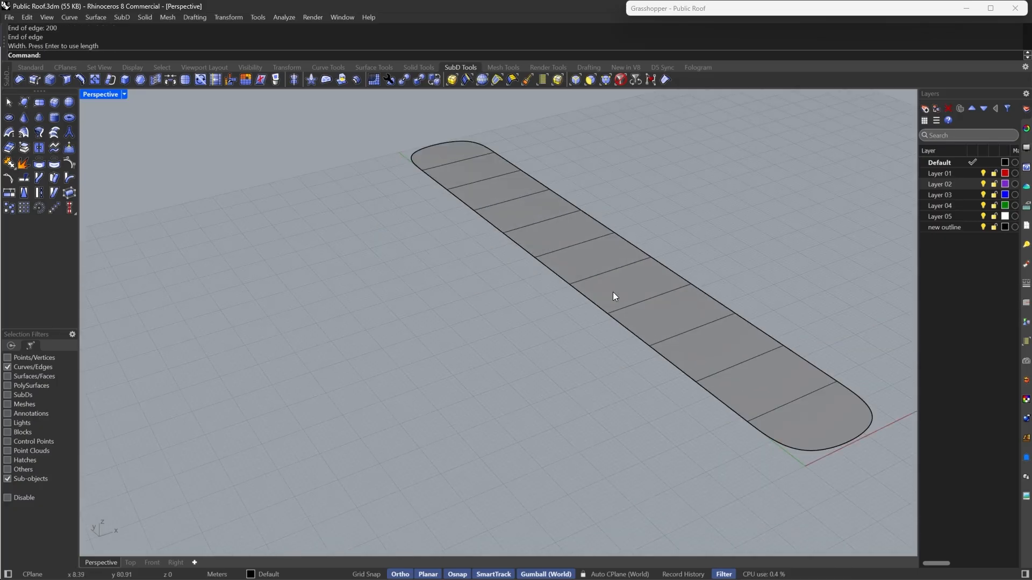
scroll(442, 301, "down", 4)
right_click_drag(613, 291, 521, 330)
scroll(493, 325, "down", 3)
key("Tab")
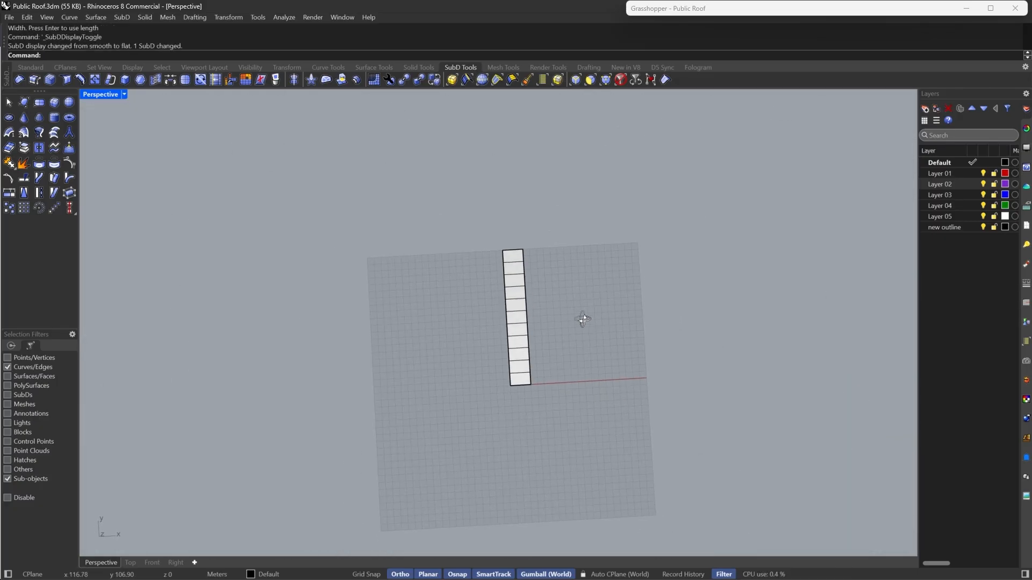
- In the Top view, filter selection to faces and move the third face from the top 20 m in negative X
scroll(540, 292, "up", 3)
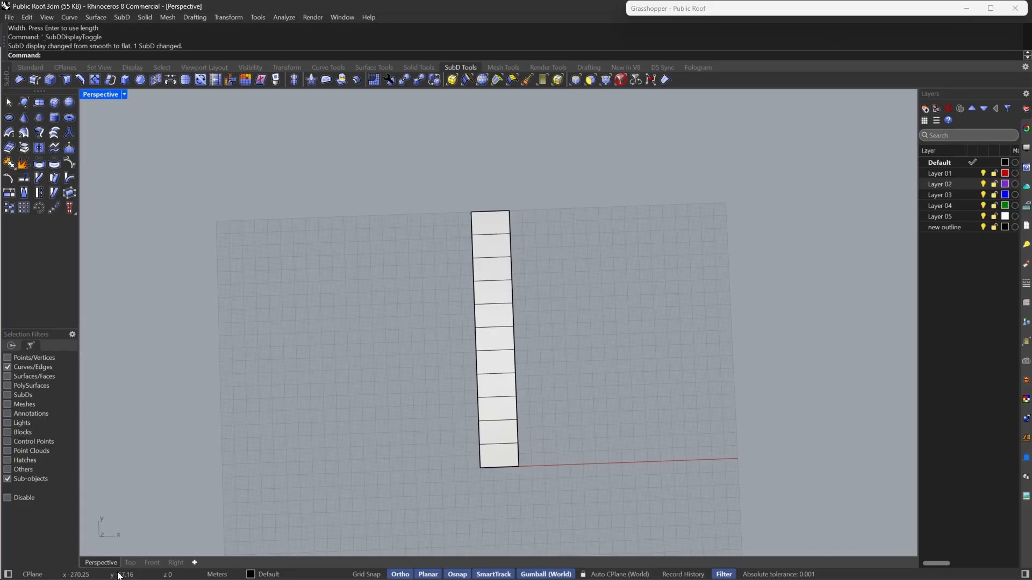
left_click(130, 562)
scroll(429, 293, "up", 4)
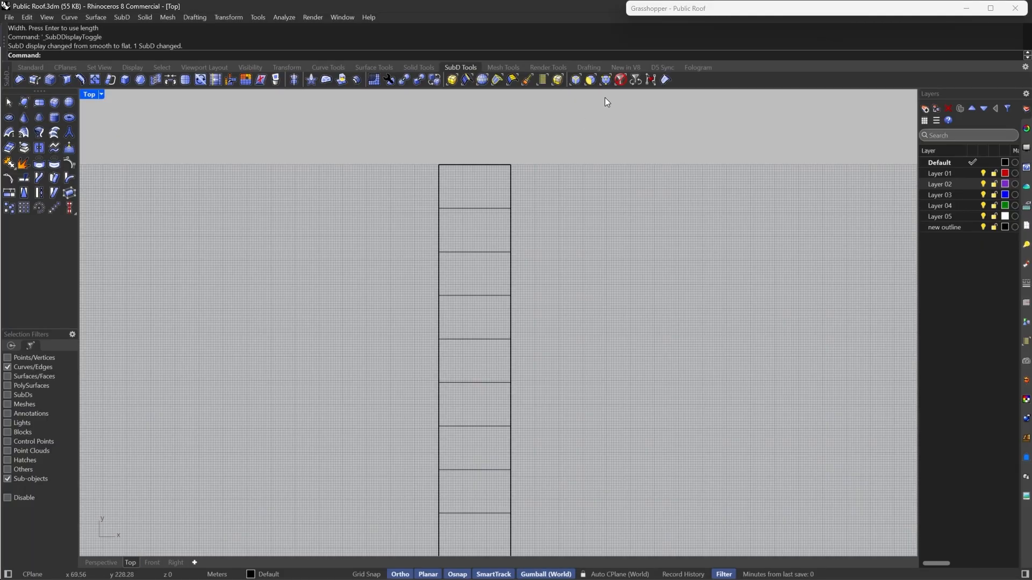
left_click(590, 82)
right_click_drag(553, 256, 552, 218)
scroll(556, 223, "up", 3)
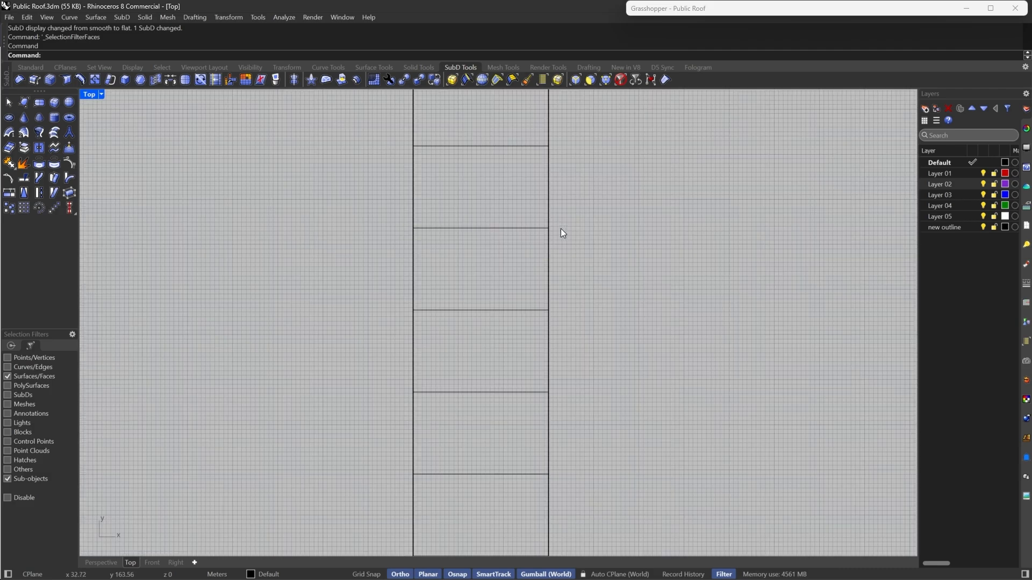
scroll(615, 253, "down", 2)
left_click_drag(622, 251, 337, 285)
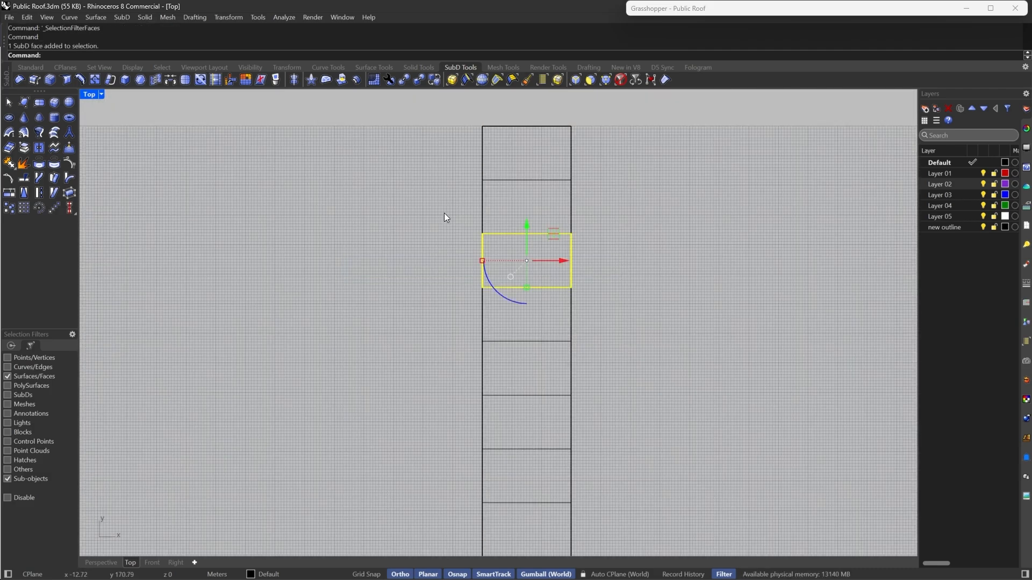
scroll(444, 213, "down", 2)
left_click_drag(537, 246, 501, 247)
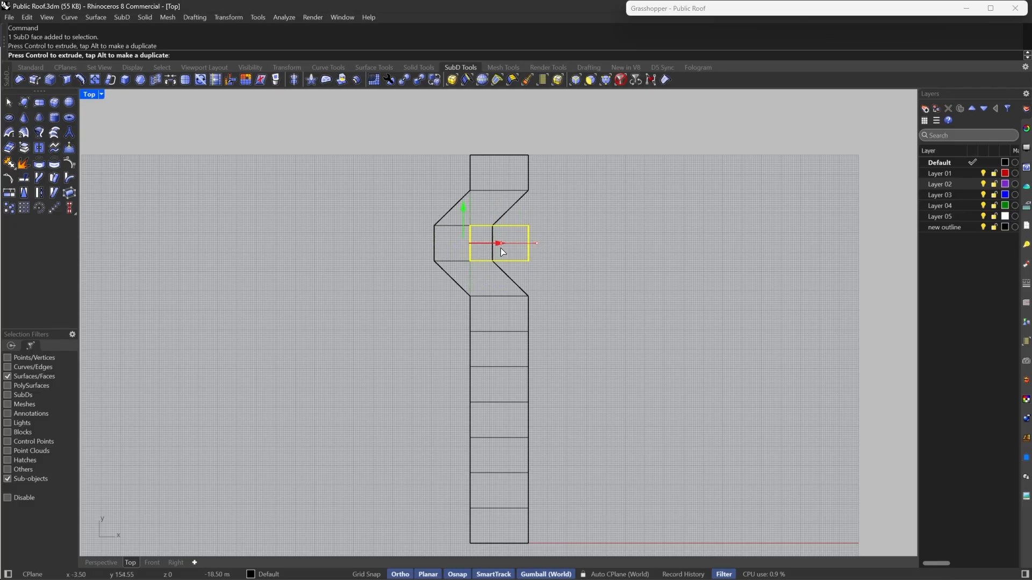
type("20")
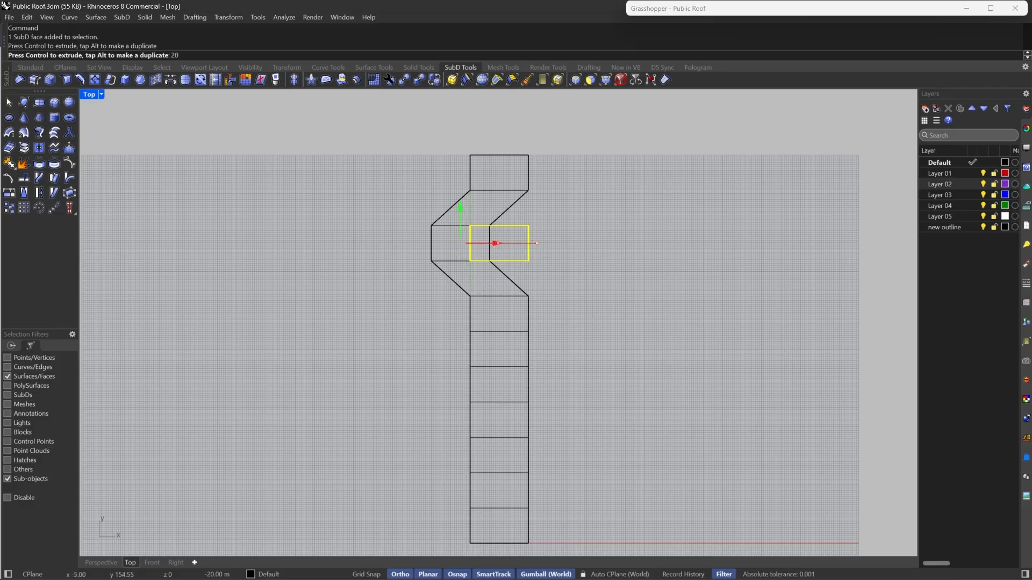
key("Return")
- Select the third face from the bottom and move it in positive X
scroll(510, 275, "down", 2)
scroll(530, 452, "up", 4)
left_click_drag(540, 417, 397, 401)
scroll(403, 403, "down", 4)
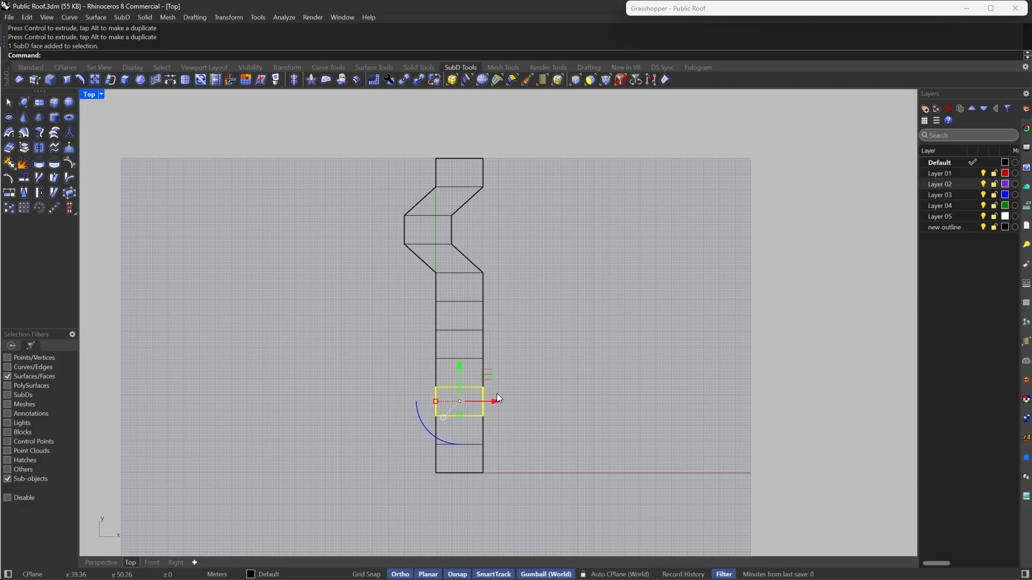
left_click_drag(497, 399, 542, 403)
type("3")
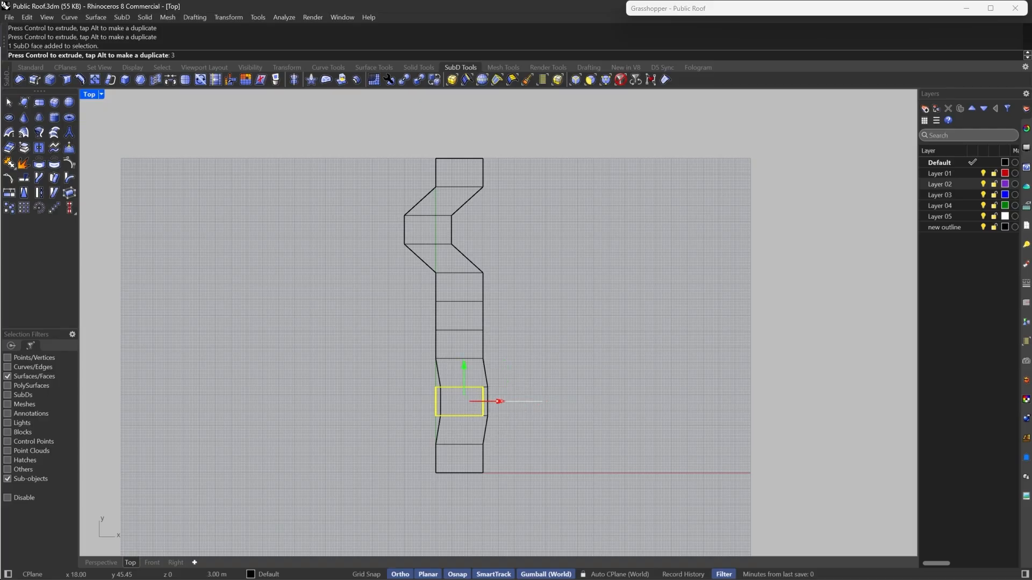
key("Return")
- Select the fifth face from the top and move it 30 m in positive X
scroll(362, 278, "up", 4)
scroll(387, 337, "down", 3)
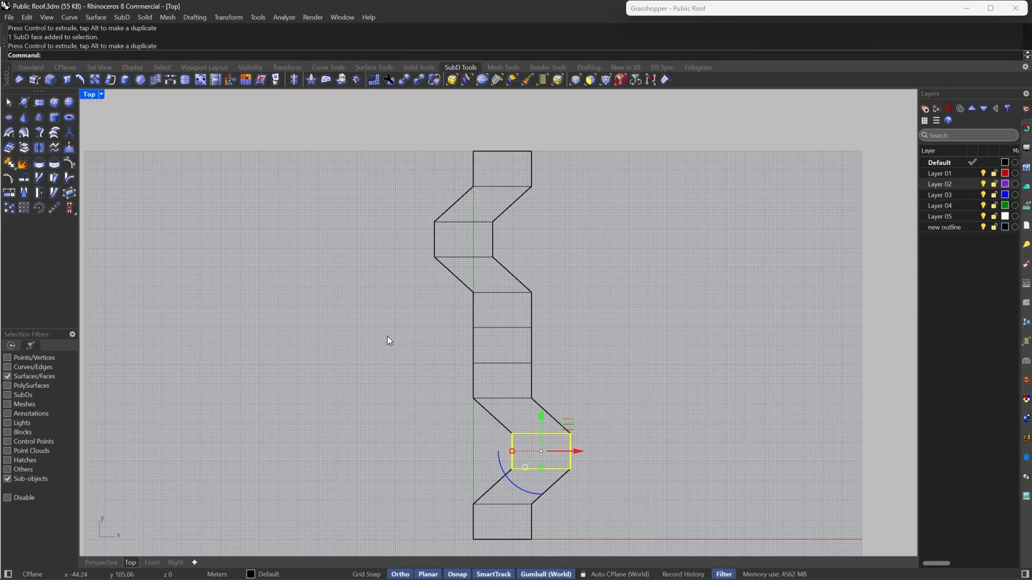
left_click(552, 303)
mouse_move(539, 305)
left_mouse_down()
mouse_move(443, 312)
mouse_move(557, 311)
left_mouse_up()
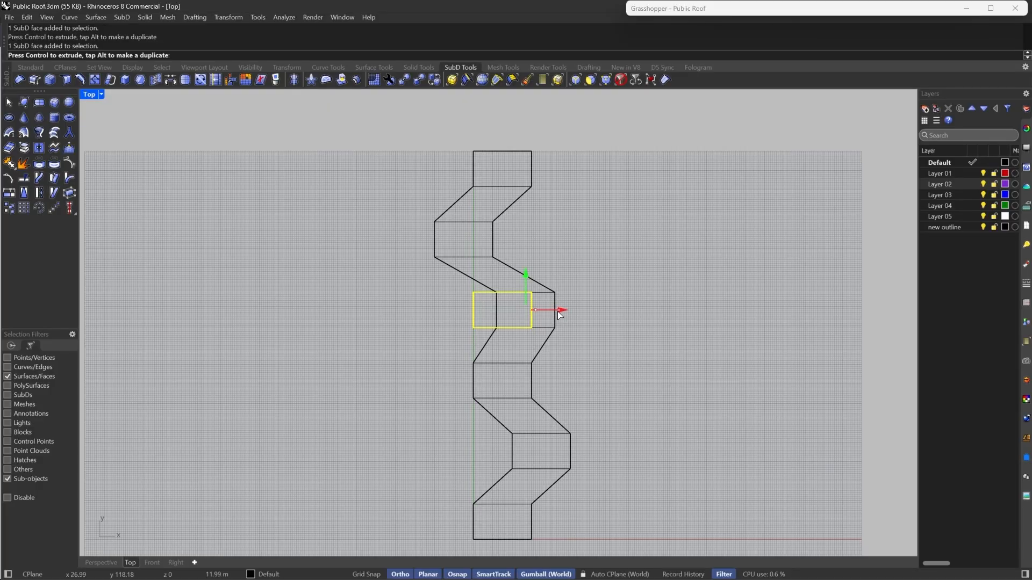
type("30")
key("Return")
- Select the seventh face from the top and move it 30 m in negative X
left_click_drag(542, 372, 448, 386)
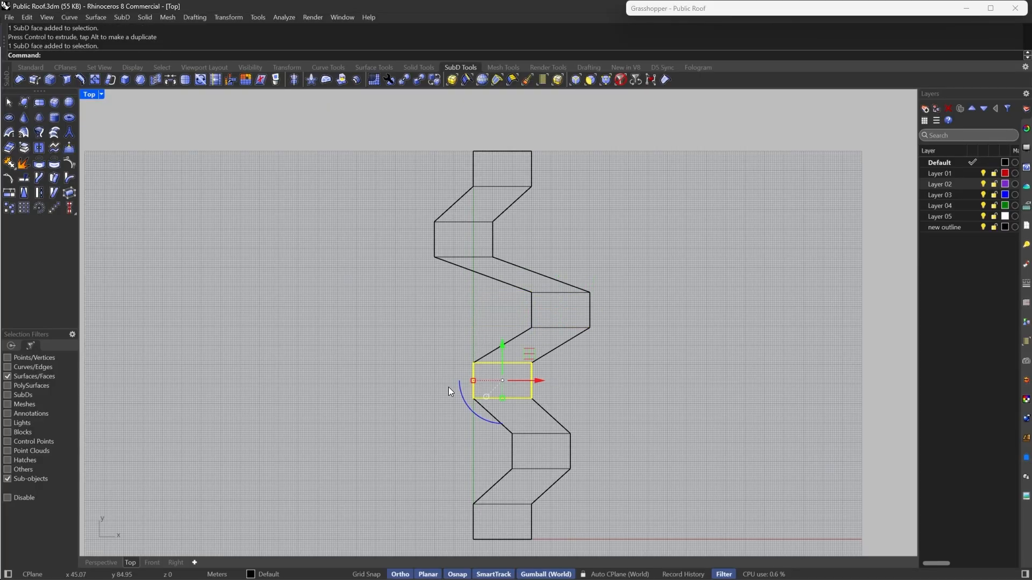
left_click_drag(540, 379, 497, 383)
type("30")
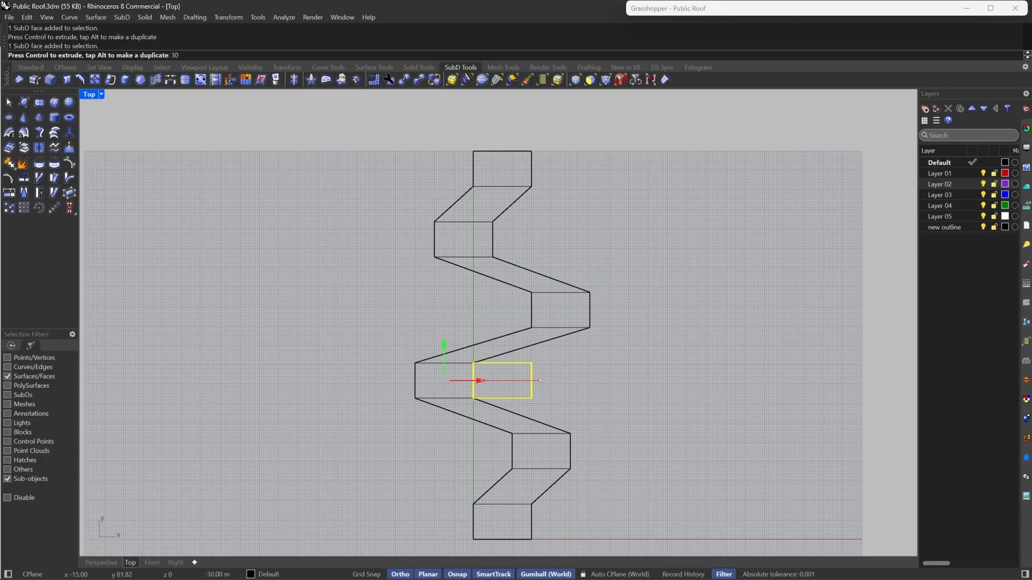
key("Return")
- Filter selection to edges and scale the four outer edges of the offset faces outward in X
left_click(591, 359)
left_click(580, 81)
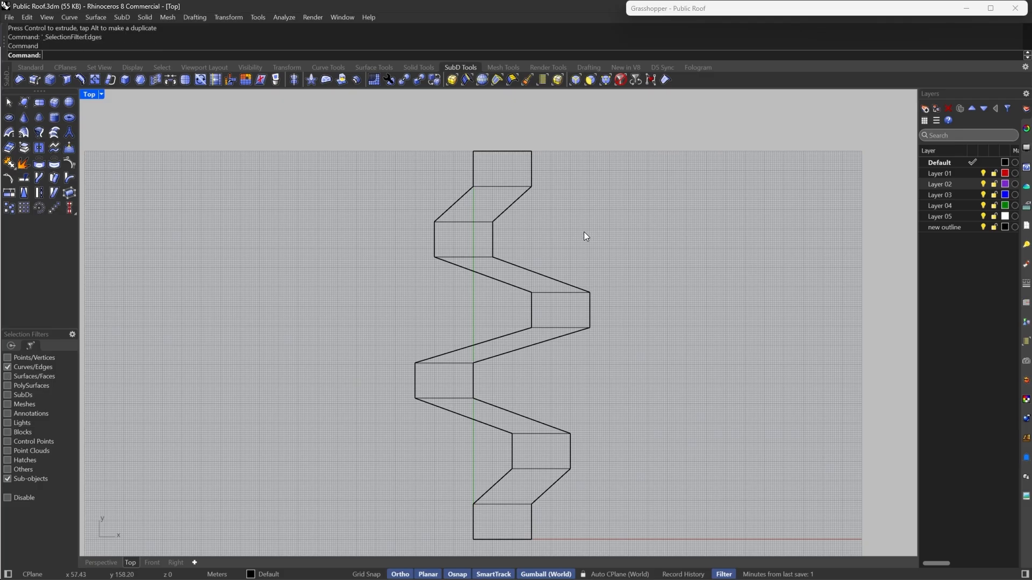
left_click(589, 317)
left_click(434, 239, "shift")
left_click(416, 380, "shift")
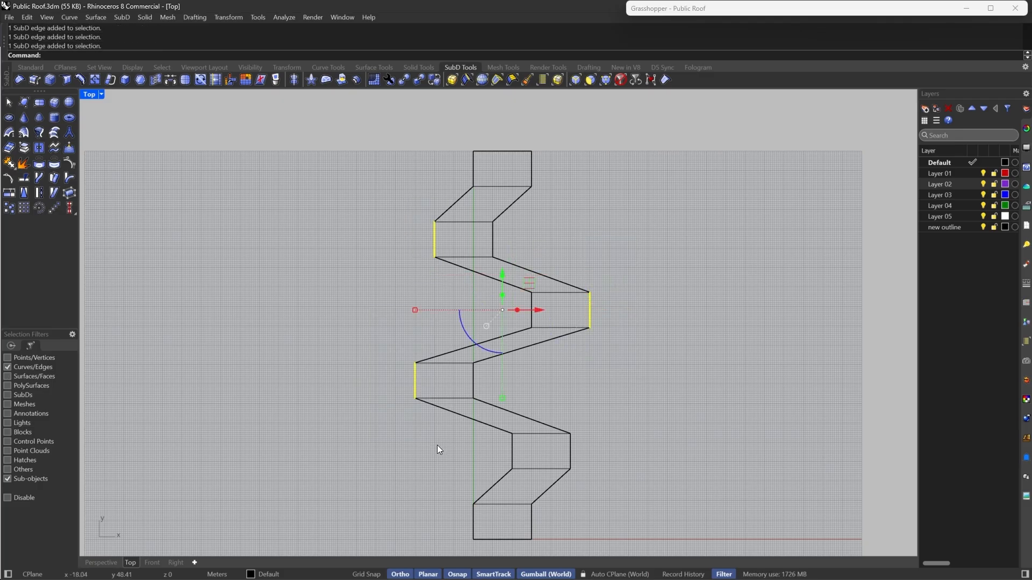
left_click(569, 440, "shift")
left_click(415, 345)
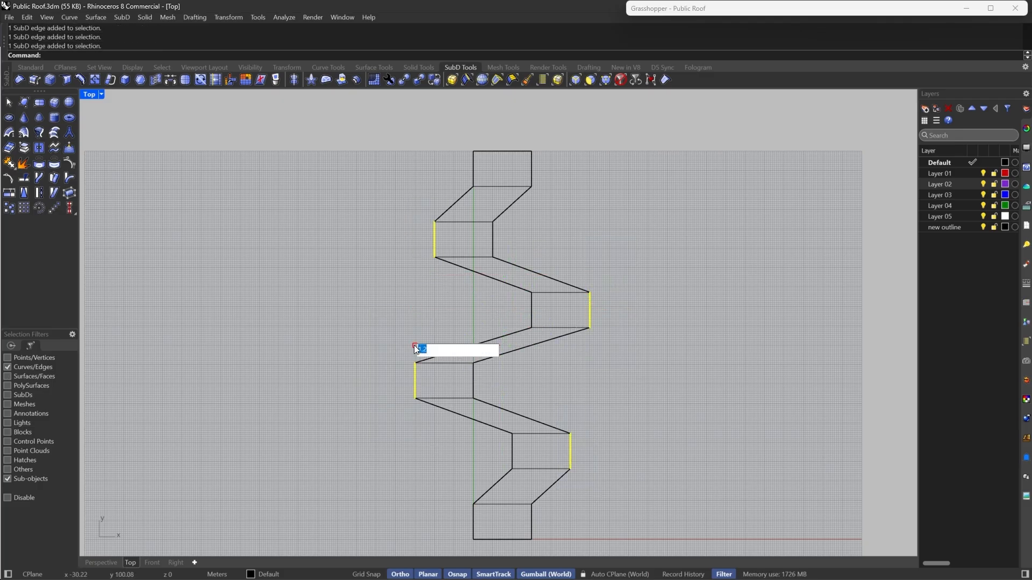
key("Return")
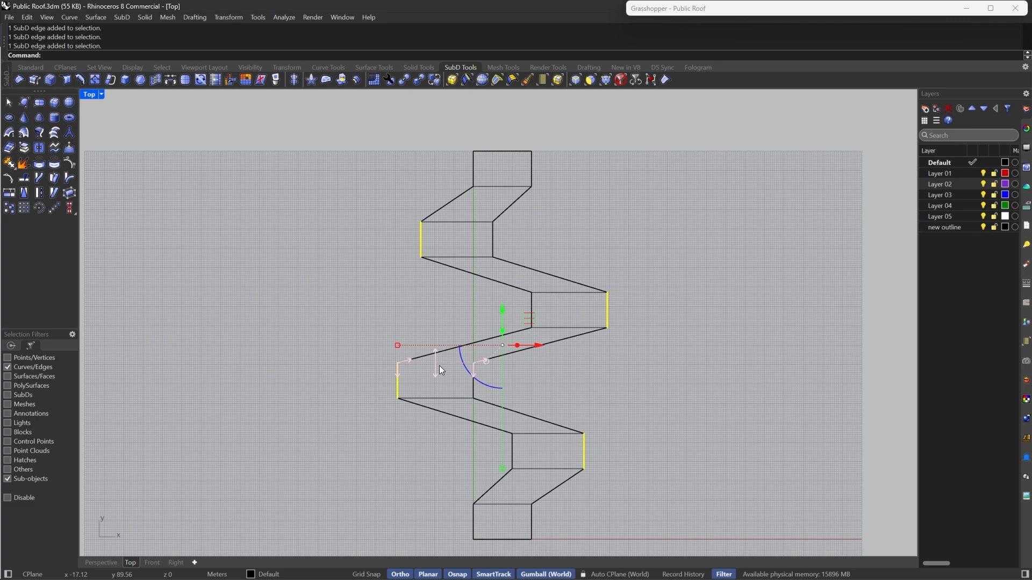
key("Escape")
- Select the inner edges of the fifth and seventh faces and scale them by 0.5 in X
left_click_drag(510, 271, 556, 348)
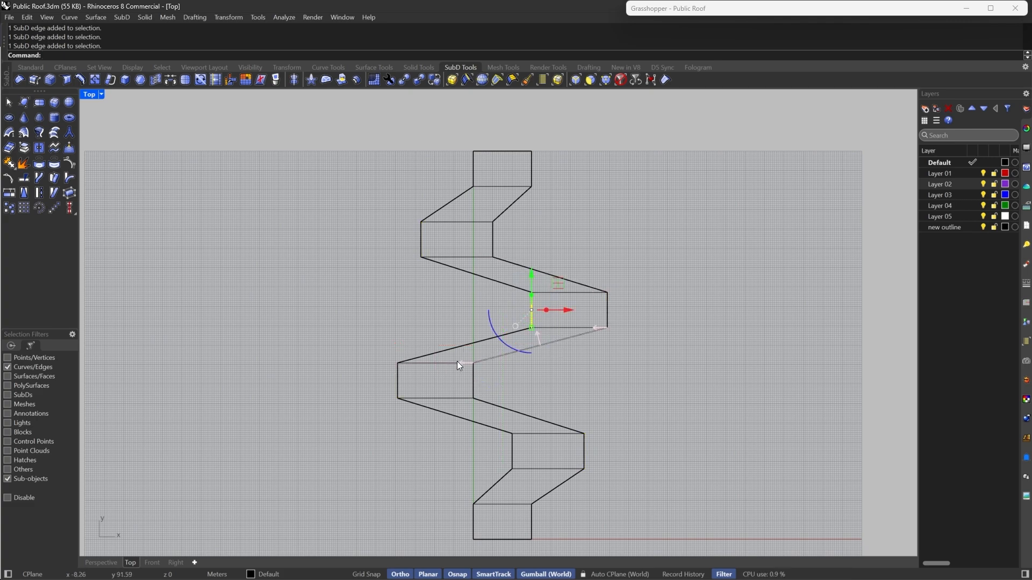
left_click(474, 391, "shift")
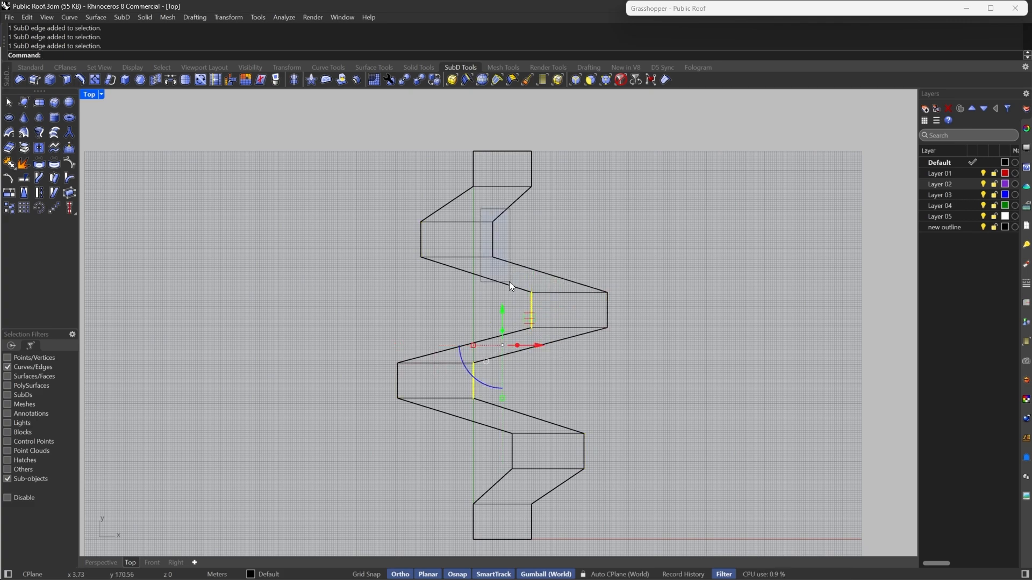
left_click_drag(472, 346, 488, 349)
type(".5")
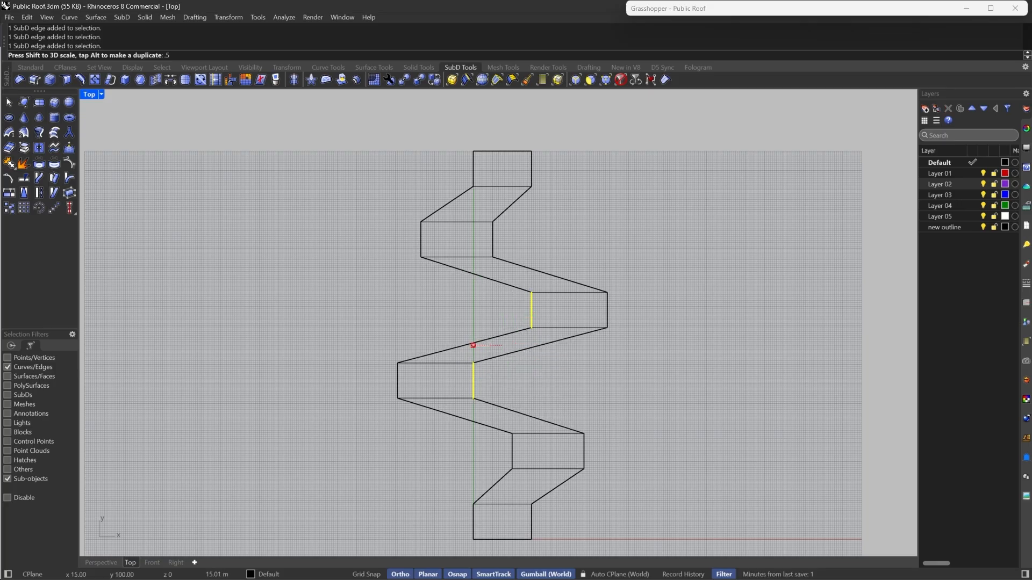
key("Escape")
left_click(475, 346)
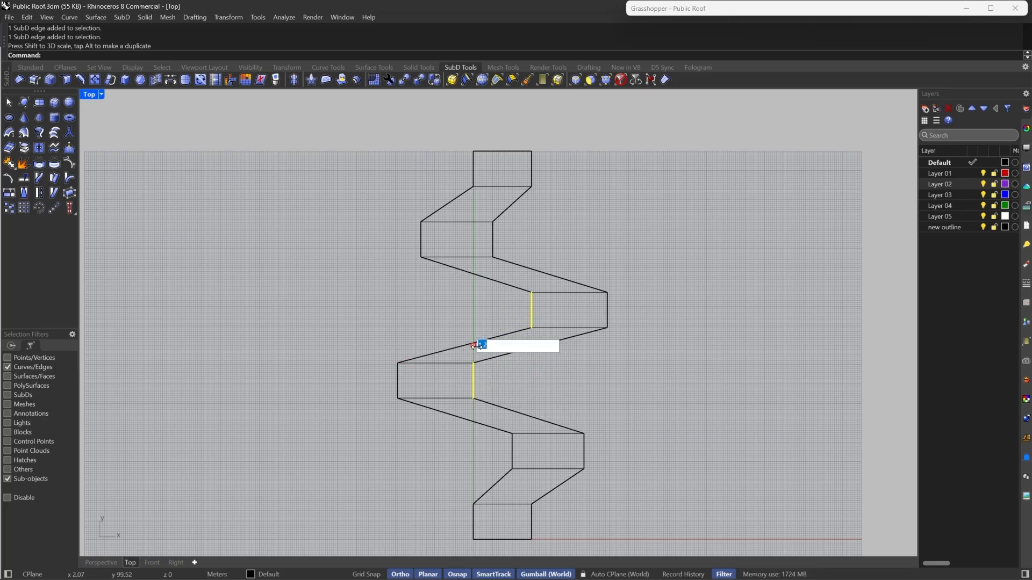
type(".5")
key("Return")
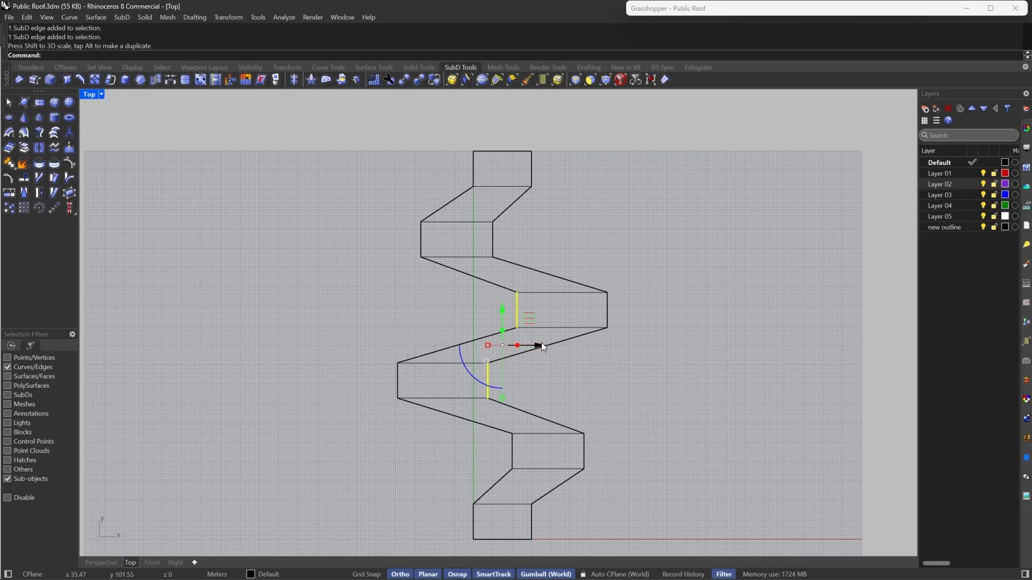
- Select the inner edge of the third face from the top and nudge it slightly in X
left_click(492, 240)
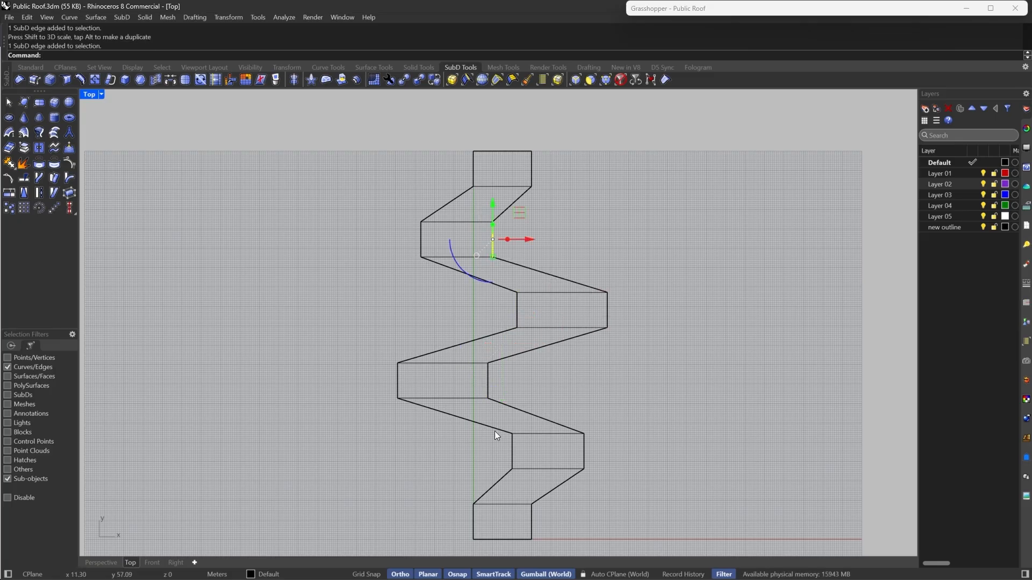
left_click(512, 446, "shift")
left_click_drag(517, 346, 502, 343)
left_click(496, 270)
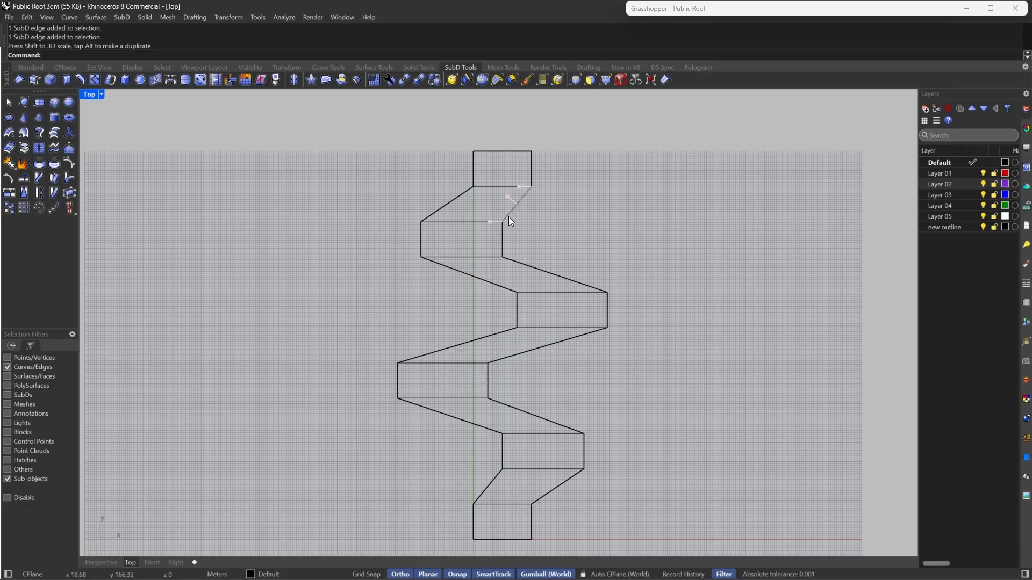
- Select the top and bottom end edges of the strip and scale them by 0.5 in X
left_click(532, 524)
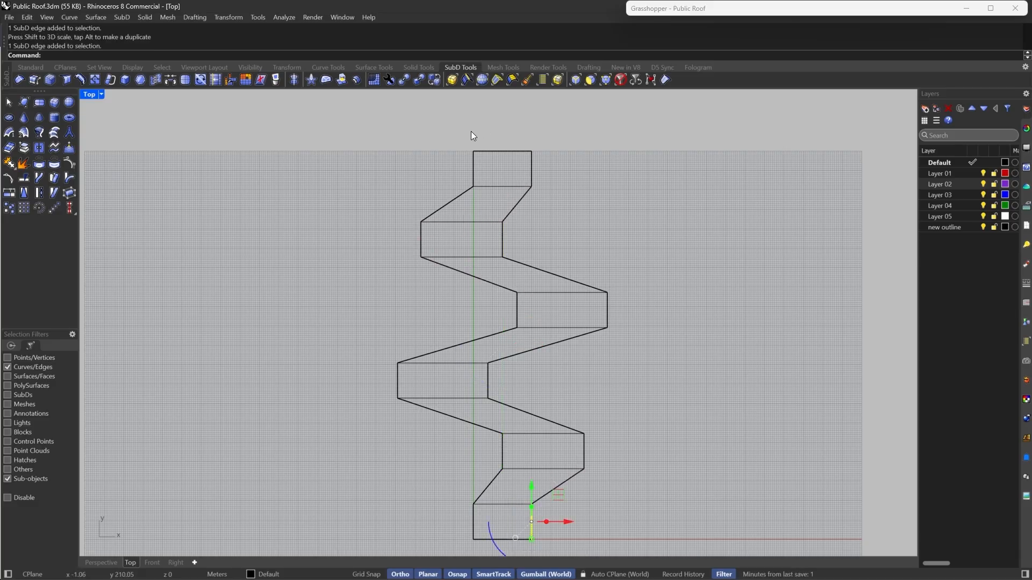
left_click(473, 164, "shift")
left_click(473, 344)
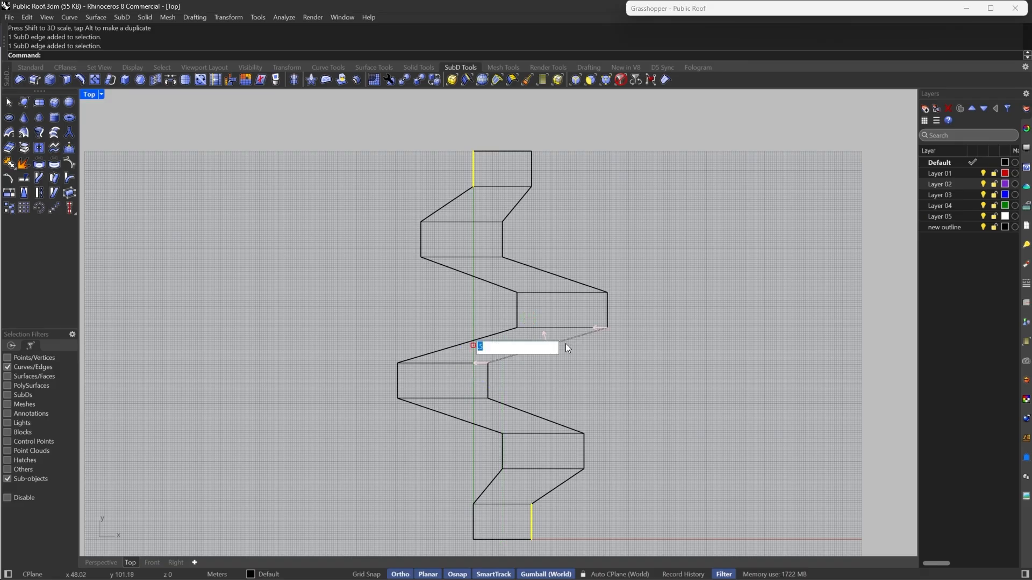
type("0.5")
key("Return")
- Filter selection to vertices, select the corner vertices at both ends of the strip and add creases to them
left_click(596, 409)
right_click_drag(556, 428, 580, 392)
scroll(539, 415, "down", 4)
right_click_drag(532, 488, 528, 438)
scroll(529, 438, "up", 2)
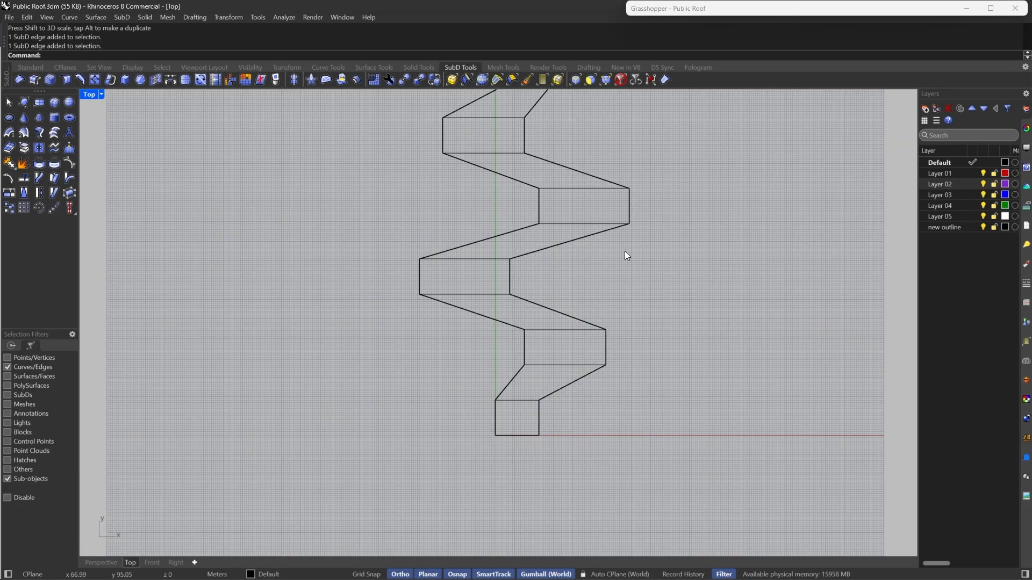
right_click_drag(625, 251, 631, 376)
right_click_drag(647, 200, 614, 213)
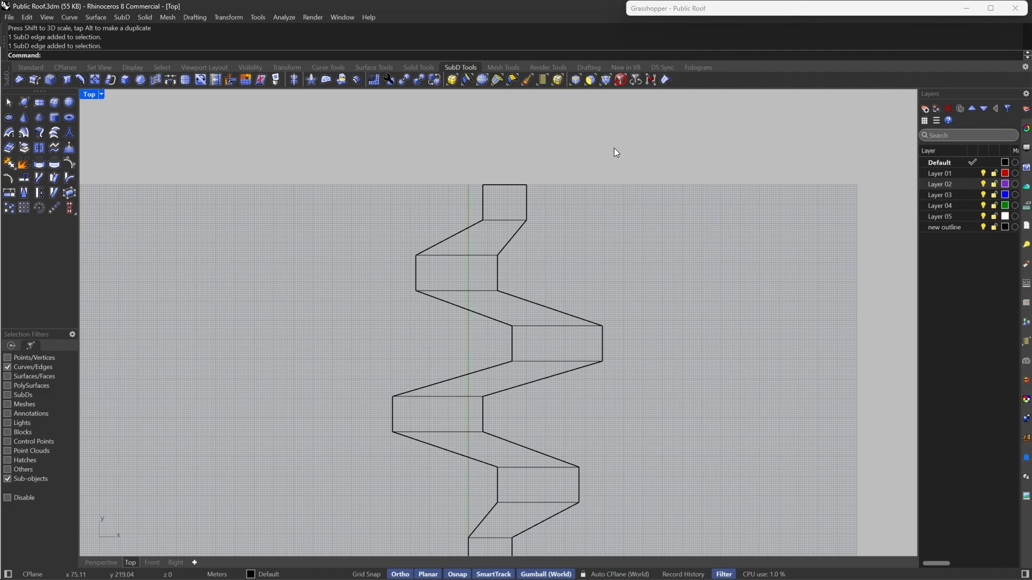
left_click(603, 84)
left_click_drag(465, 158, 562, 204)
right_click_drag(581, 317, 604, 98)
left_click_drag(467, 342, 572, 395, "shift")
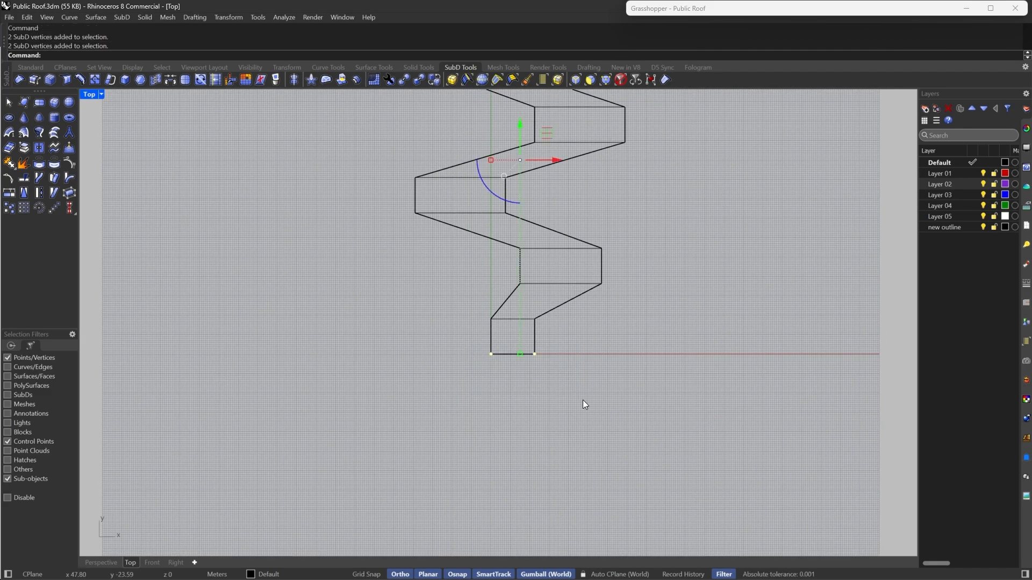
right_click_drag(618, 285, 594, 359)
left_click(668, 83)
left_click(641, 316)
- Toggle the SubD to smooth display to preview the winding shape, then back to flat
key("Tab")
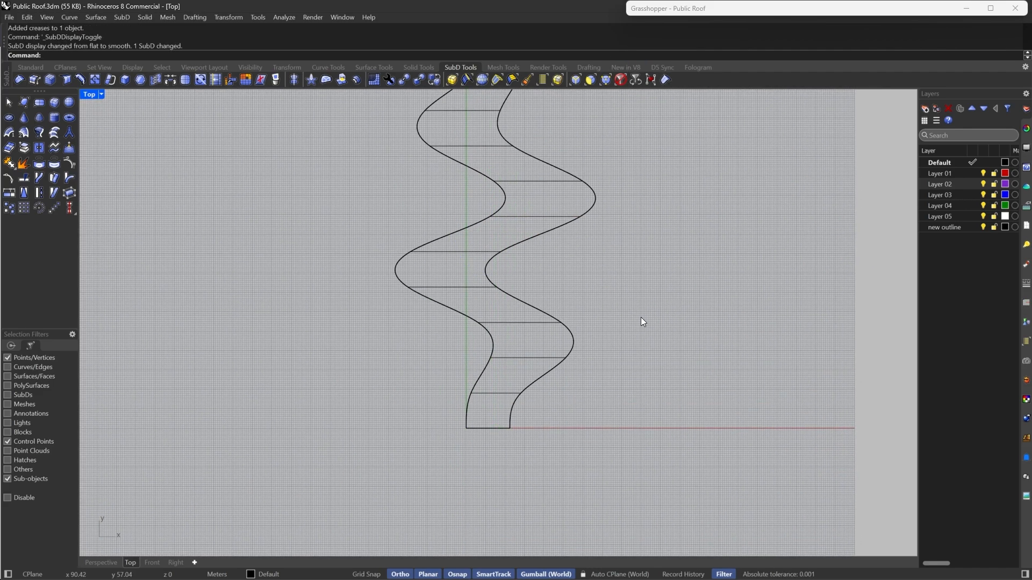
scroll(529, 368, "down", 6)
right_click_drag(530, 369, 541, 346)
scroll(574, 321, "up", 4)
key("Tab")
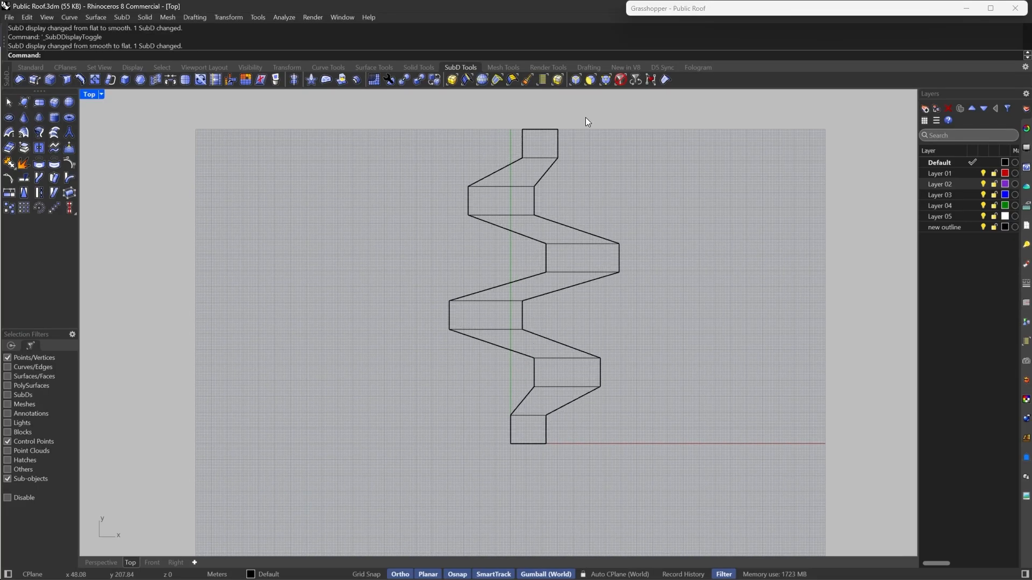
- Clear the selection filter, select the whole SubD and switch it to smooth display
left_click(620, 80)
left_click(545, 278)
left_click(454, 288)
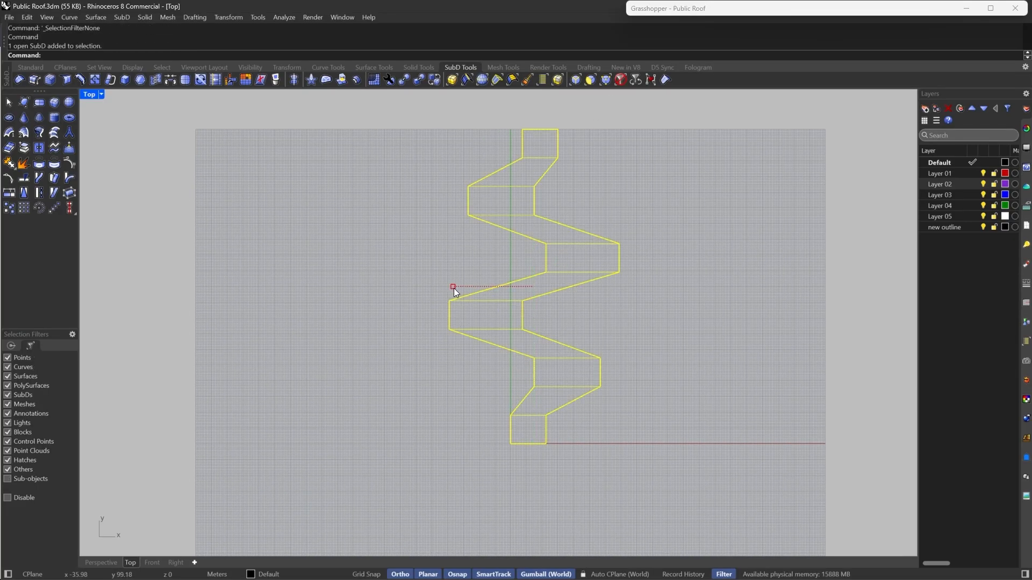
left_click_drag(454, 288, 472, 293)
key("Escape")
key("Tab")
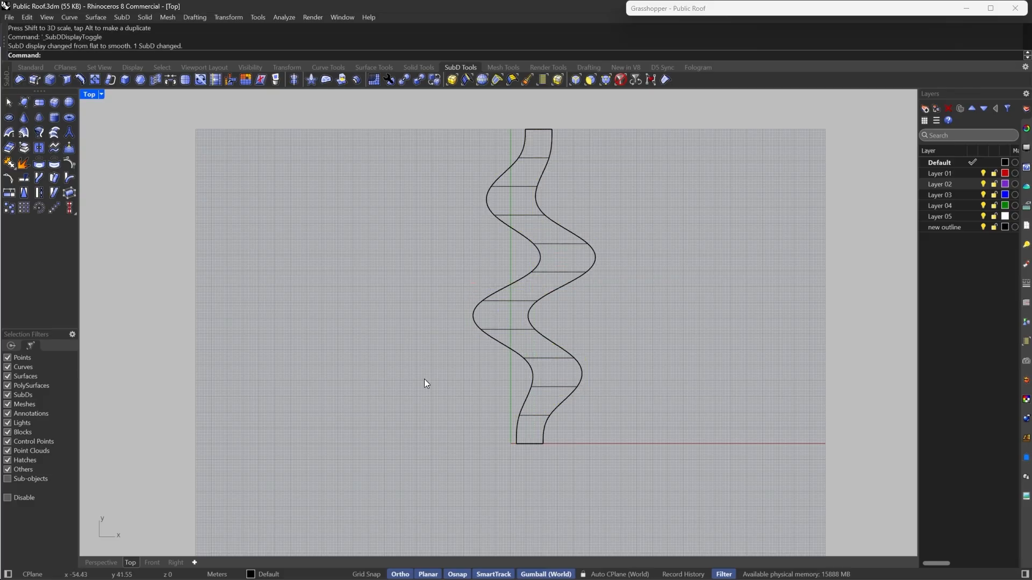
- Switch to the Perspective viewport and orbit around the smooth roof to inspect it
mouse_move(580, 343)
right_mouse_down()
mouse_move(516, 376)
mouse_move(560, 359)
mouse_move(559, 323)
mouse_move(573, 352)
right_mouse_up()
scroll(538, 344, "up", 6)
left_click_drag(574, 353, 369, 416)
left_click(369, 416)
scroll(480, 344, "down", 8)
right_click_drag(494, 357, 543, 324)
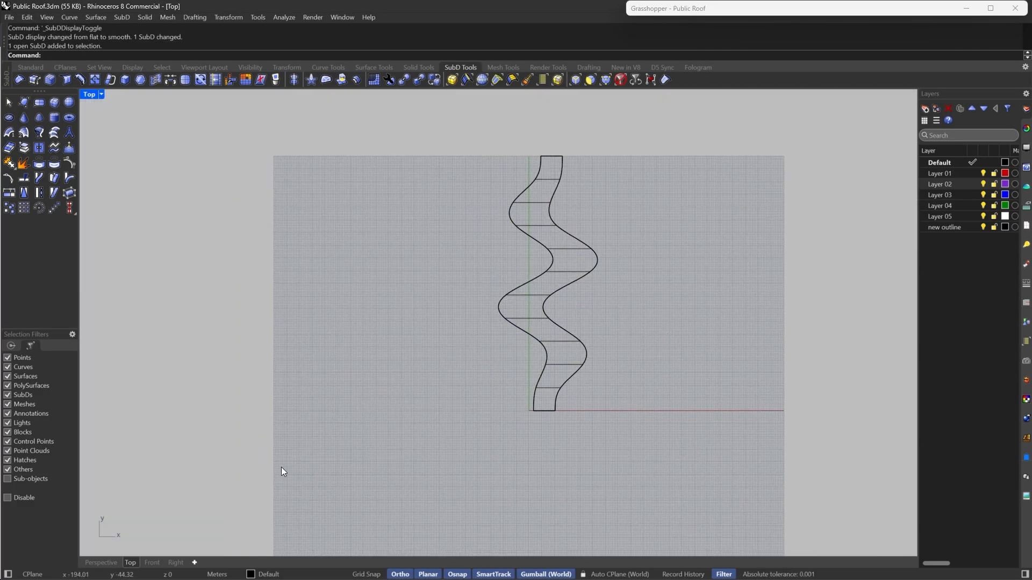
left_click(112, 567)
right_click_drag(322, 460, 518, 331)
scroll(518, 331, "up", 8)
scroll(518, 331, "down", 6)
right_click_drag(424, 330, 599, 287)
scroll(543, 327, "up", 2)
left_click(622, 82)
right_click_drag(483, 322, 496, 340)
left_click(500, 349)
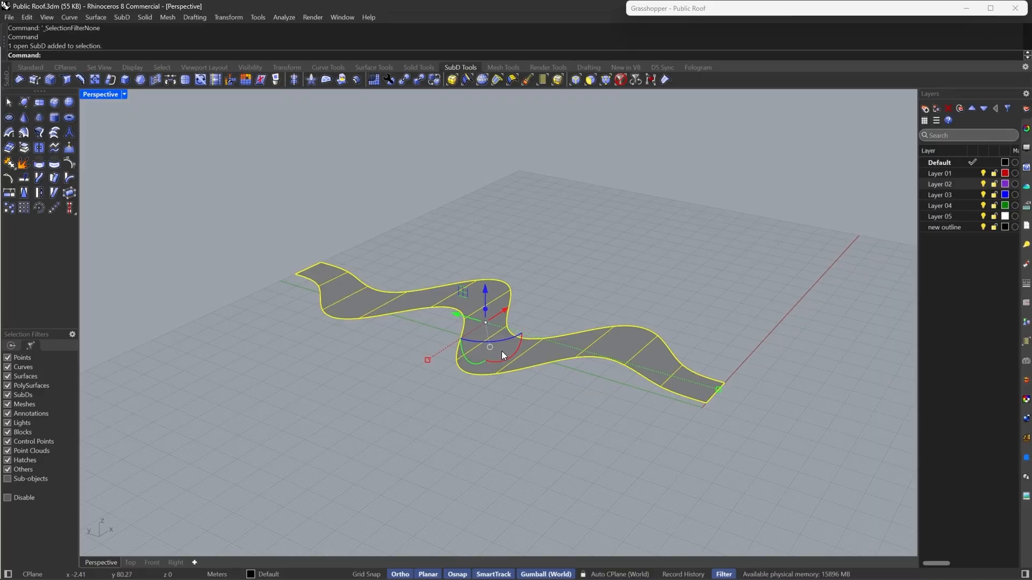
left_click(528, 434)
- Switch to the browser to view the Shenzhen Natural History Museum reference image, then return to Rhino
mouse_move(647, 560)
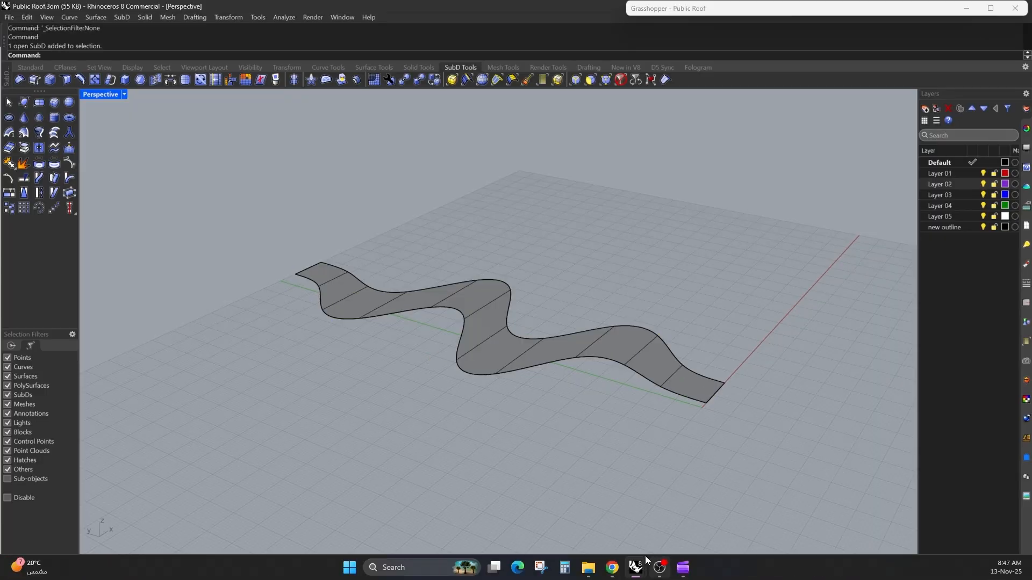
left_click(612, 568)
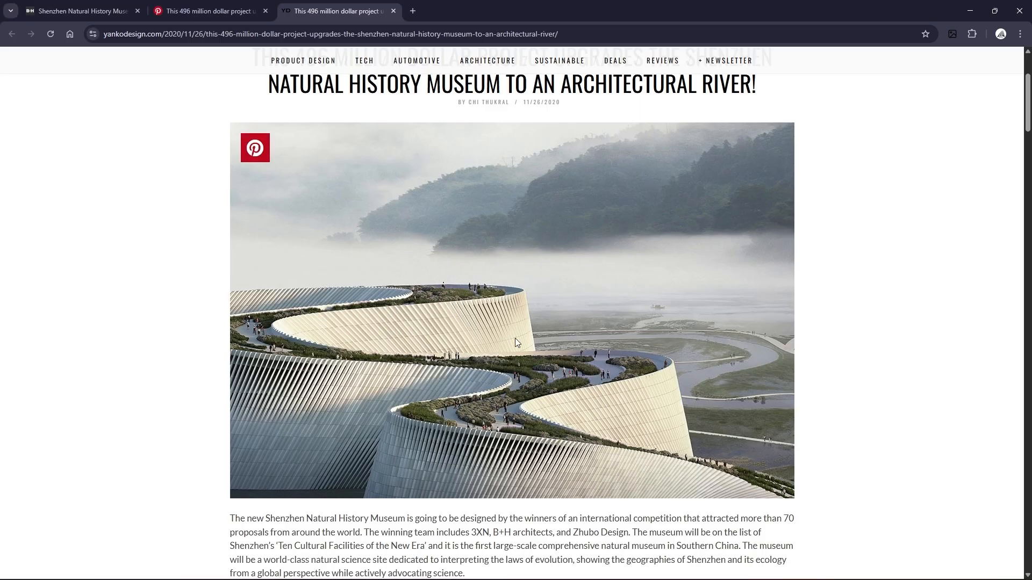
left_click(970, 11)
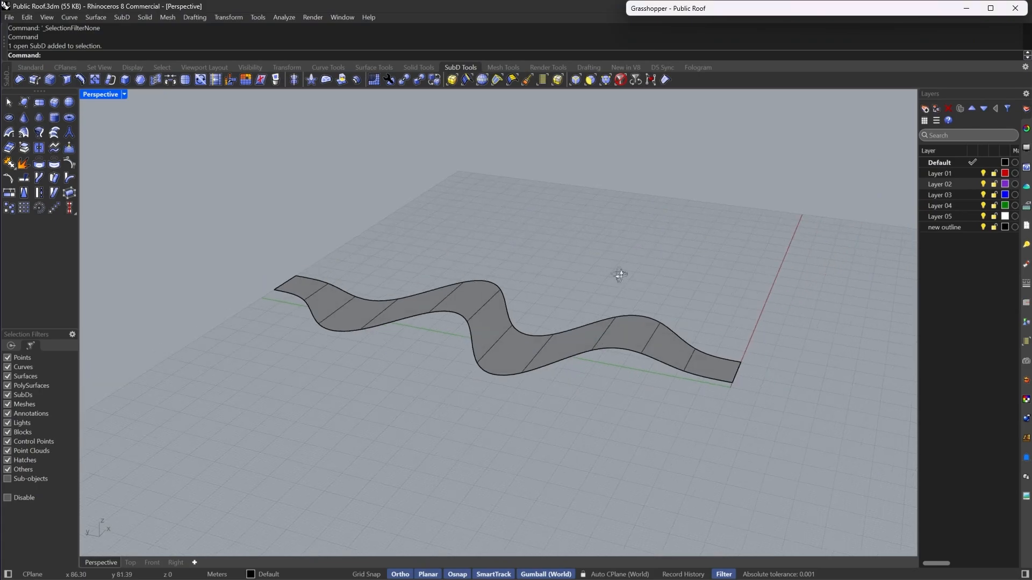
- Filter selection to faces, show flat display, select the two central faces and raise them along Z
scroll(540, 321, "up", 4)
left_click(500, 385)
left_click(510, 422)
left_click(590, 81)
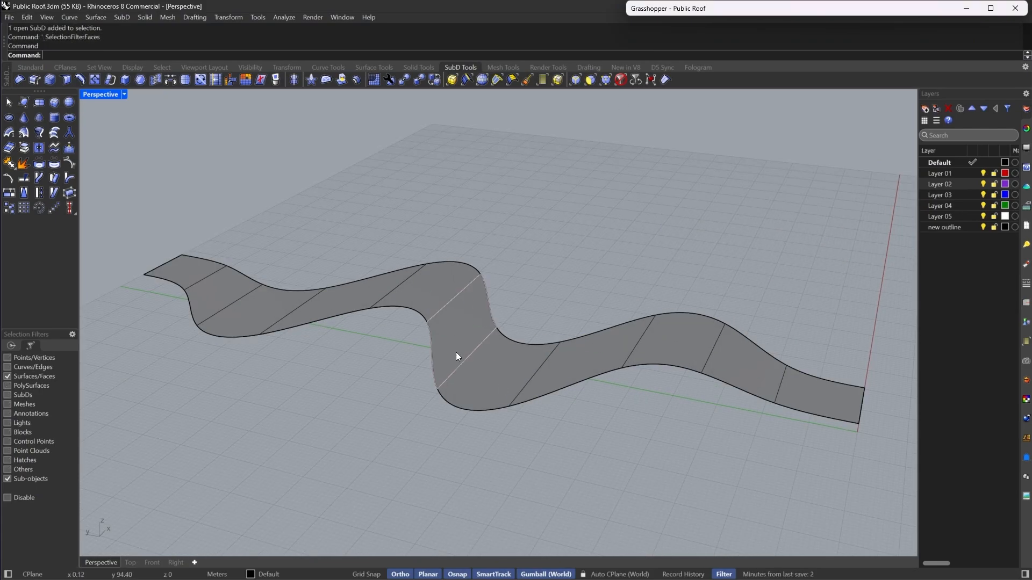
left_click(489, 369)
scroll(458, 333, "down", 6)
scroll(446, 325, "up", 4)
key("Tab")
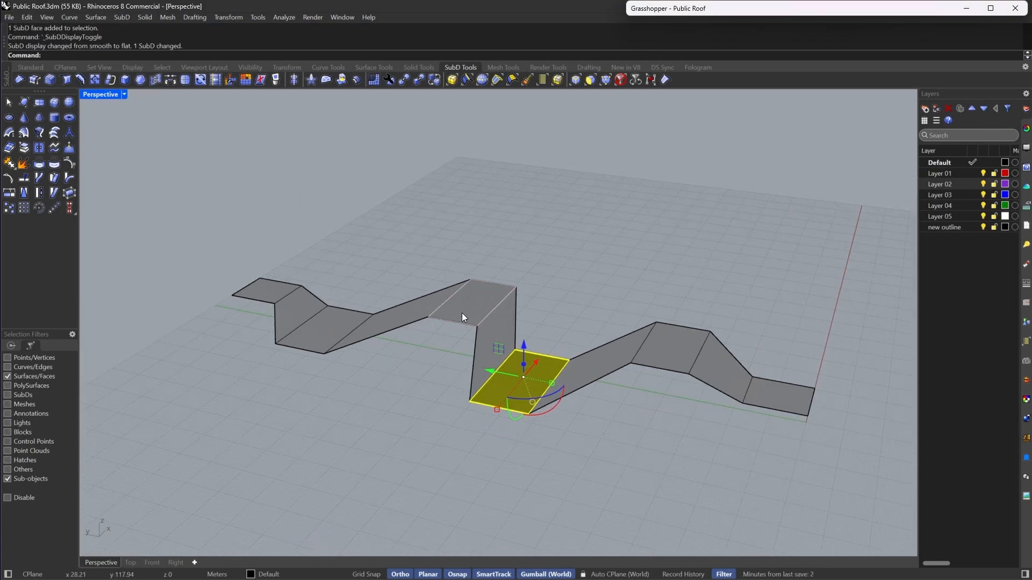
left_click(475, 313, "shift")
left_click(508, 311, "shift")
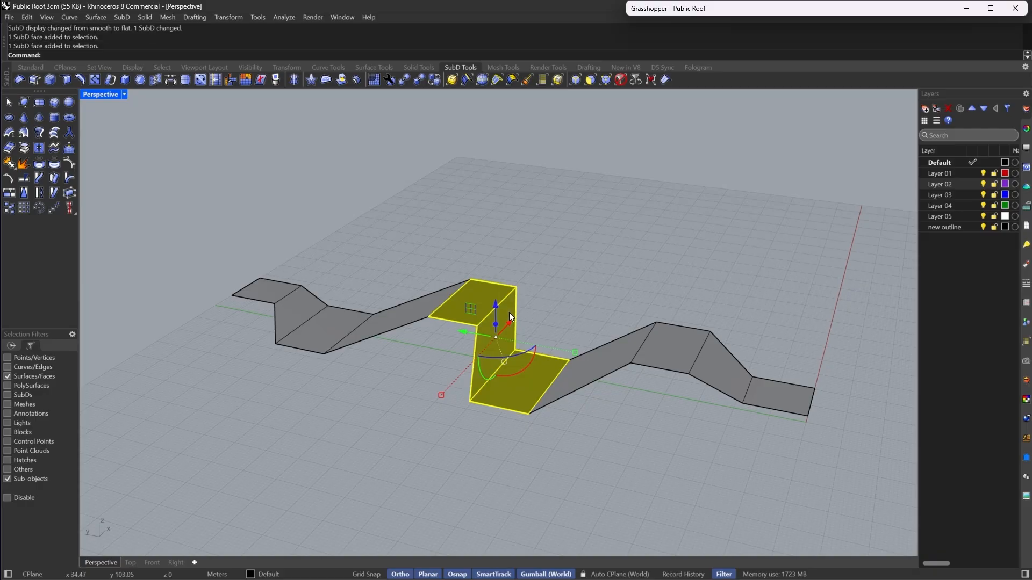
right_click_drag(509, 312, 462, 308)
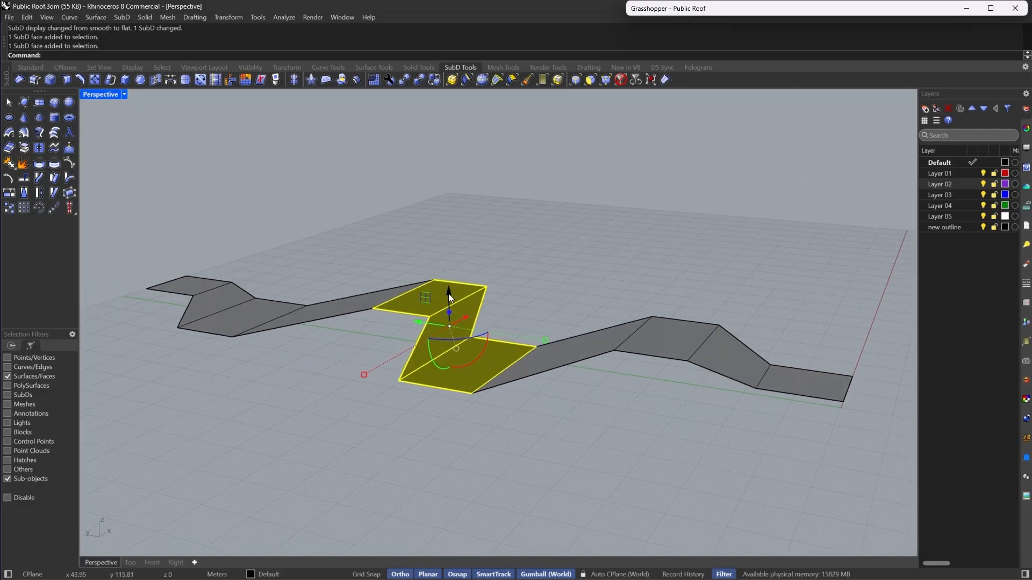
left_click(448, 294)
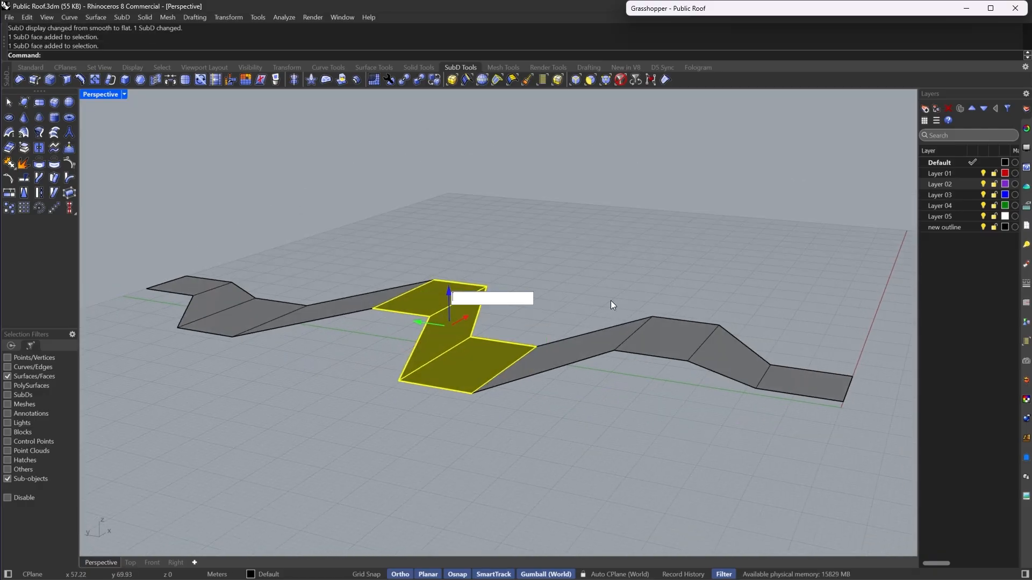
type("1")
key("Return")
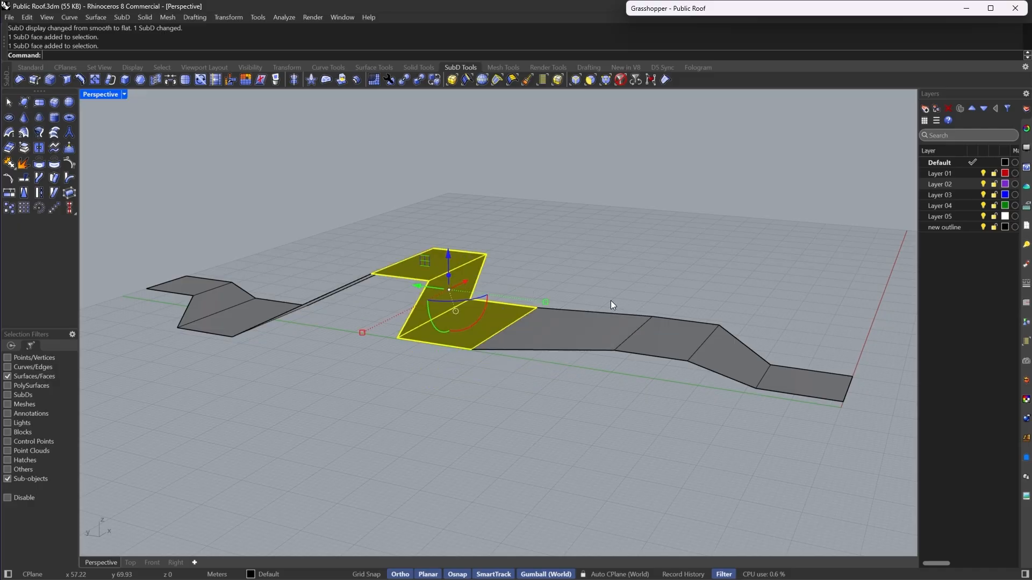
- Select a face on either side of the centre and raise both 5 m along Z
left_click(680, 341)
right_click_drag(682, 344, 582, 317)
left_click(407, 353, "shift")
left_click(532, 297)
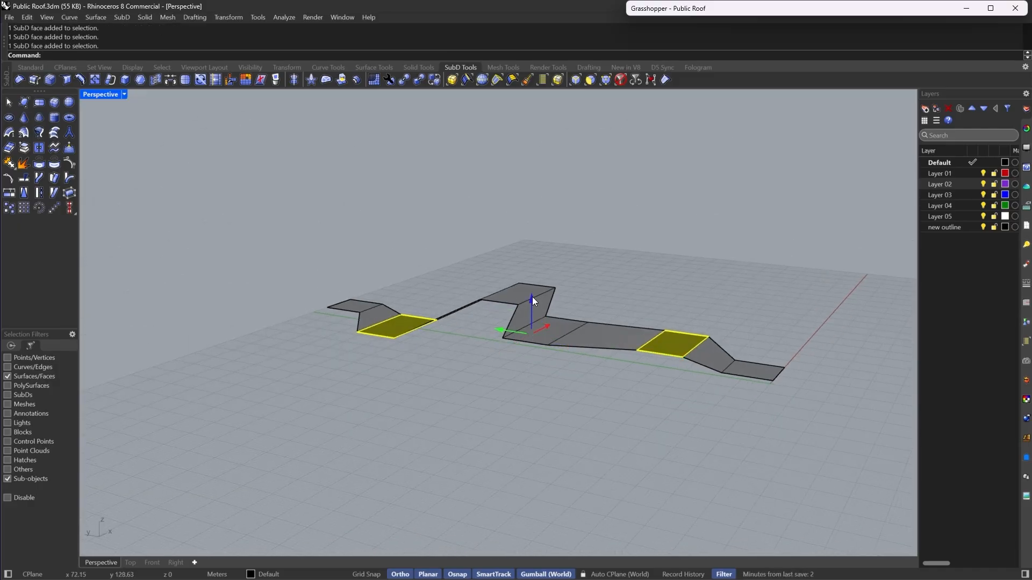
type("5")
key("Return")
- Toggle smooth display and orbit to inspect the roof's height profile, then return to flat display
left_click(693, 293)
right_click_drag(724, 295, 192, 319)
key("Tab")
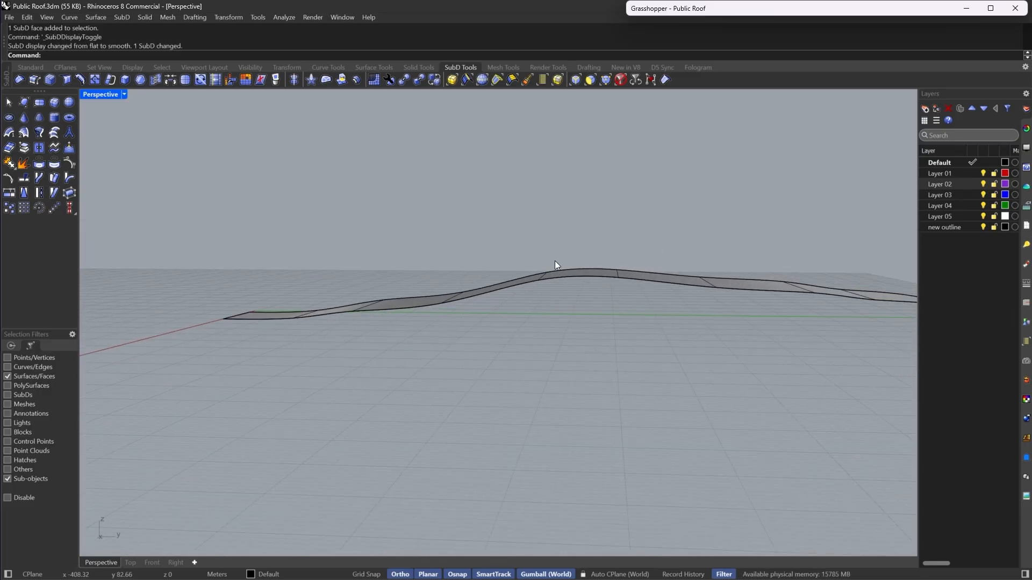
right_click_drag(555, 261, 602, 95)
key("Tab")
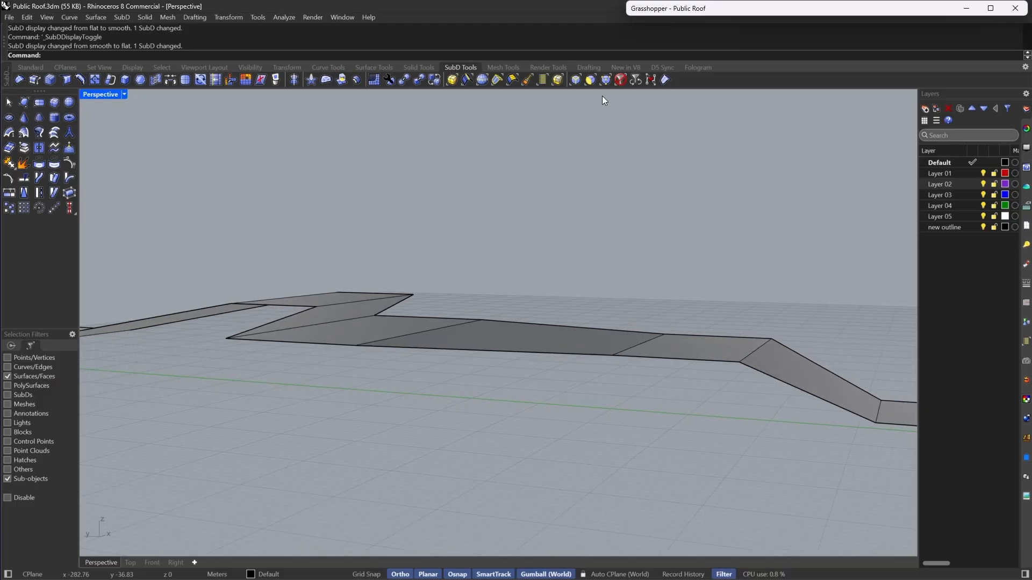
- Filter selection to edges, select two edges on the sloping parts and lift them slightly along Z
left_click(575, 79)
left_click(640, 344)
right_click_drag(691, 427, 462, 391)
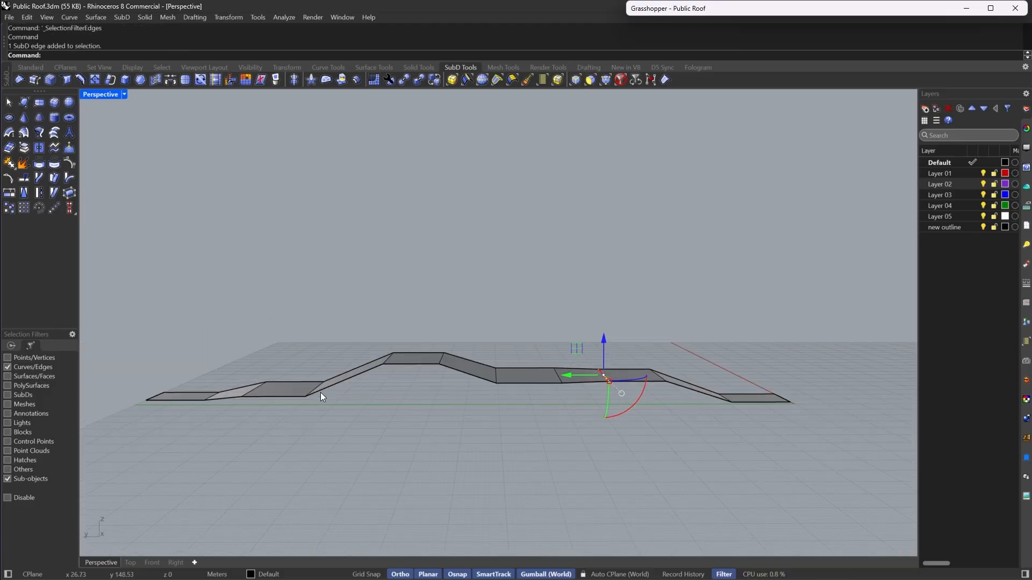
right_click_drag(320, 397, 318, 373)
left_click(296, 390, "shift")
right_click_drag(321, 429, 613, 370)
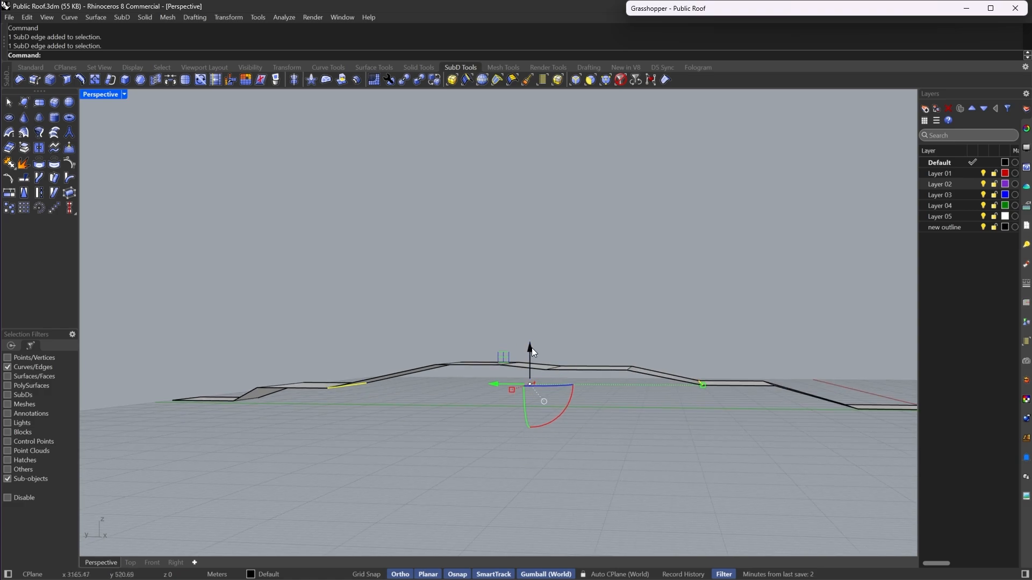
left_click_drag(531, 347, 531, 337)
- Preview the lifted roof in smooth display from another angle, then return to flat display
key("Tab")
right_click_drag(768, 279, 751, 295)
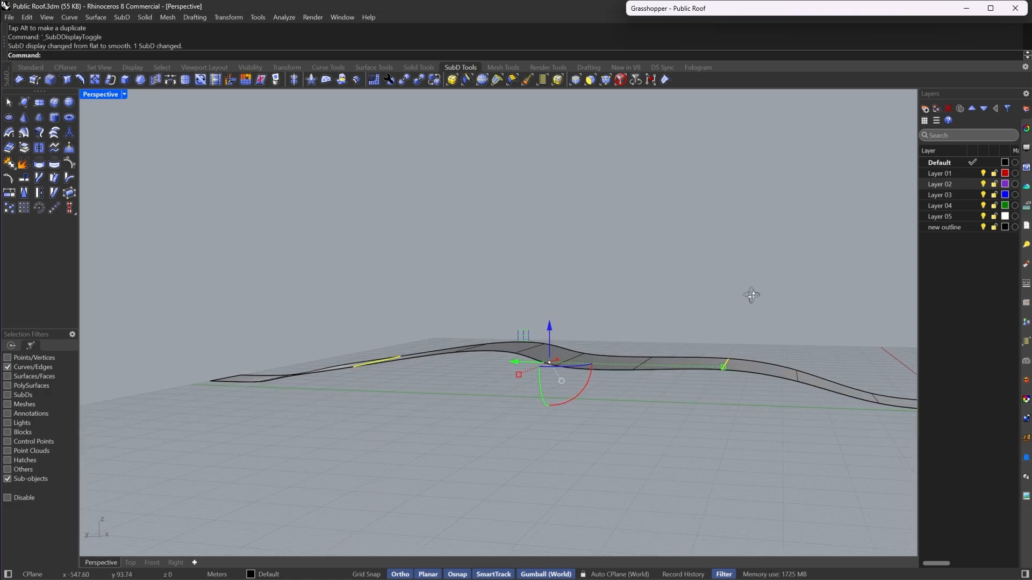
key("Escape")
mouse_move(633, 362)
right_mouse_down()
mouse_move(468, 378)
mouse_move(546, 369)
mouse_move(595, 461)
mouse_move(587, 362)
mouse_move(496, 371)
mouse_move(490, 361)
mouse_move(704, 375)
mouse_move(673, 366)
right_mouse_up()
key("Tab")
- Select the whole SubD, relocate the gumball to the corner at the roof's end, and scale by 0.75
left_click(629, 79)
left_click(799, 417)
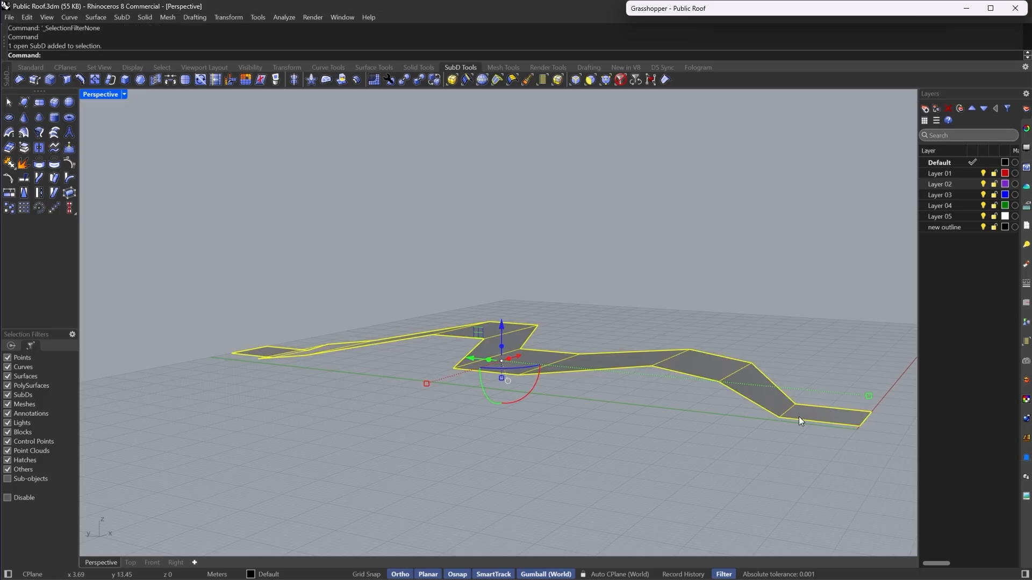
type("GumballRelocate")
key("Return")
left_click(862, 424)
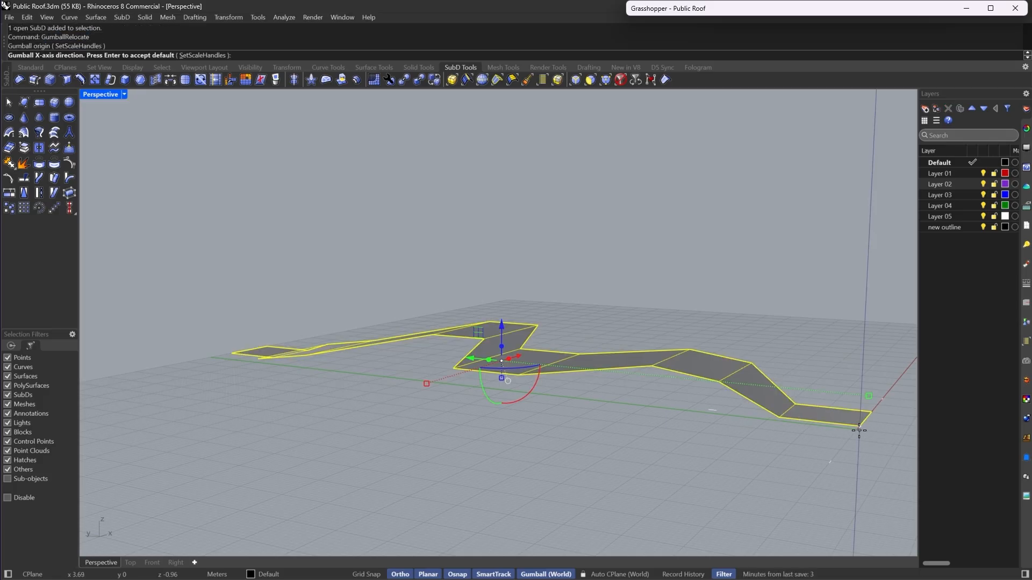
key("Return")
scroll(669, 459, "down", 3)
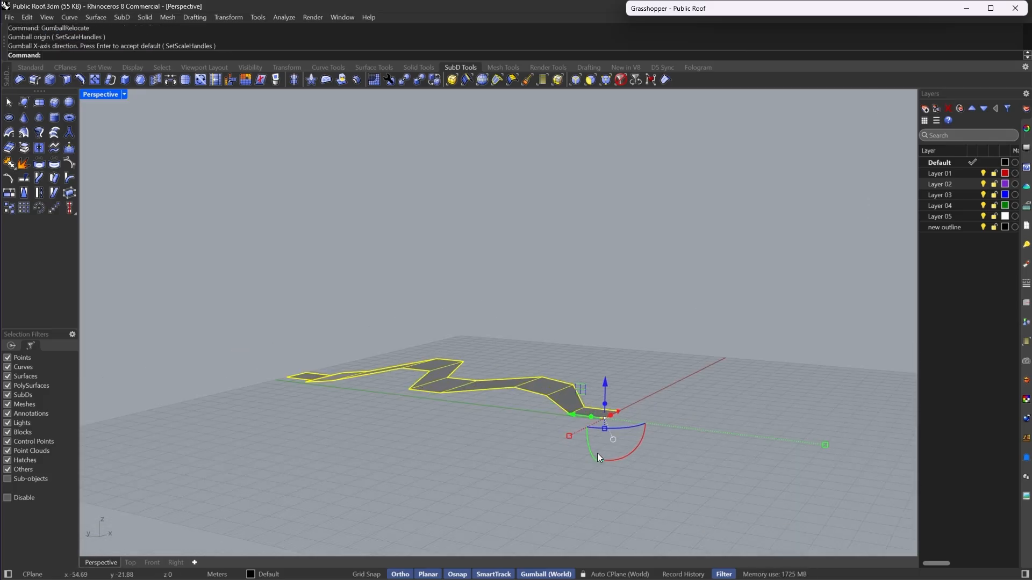
scroll(597, 453, "up", 3)
left_click(609, 437)
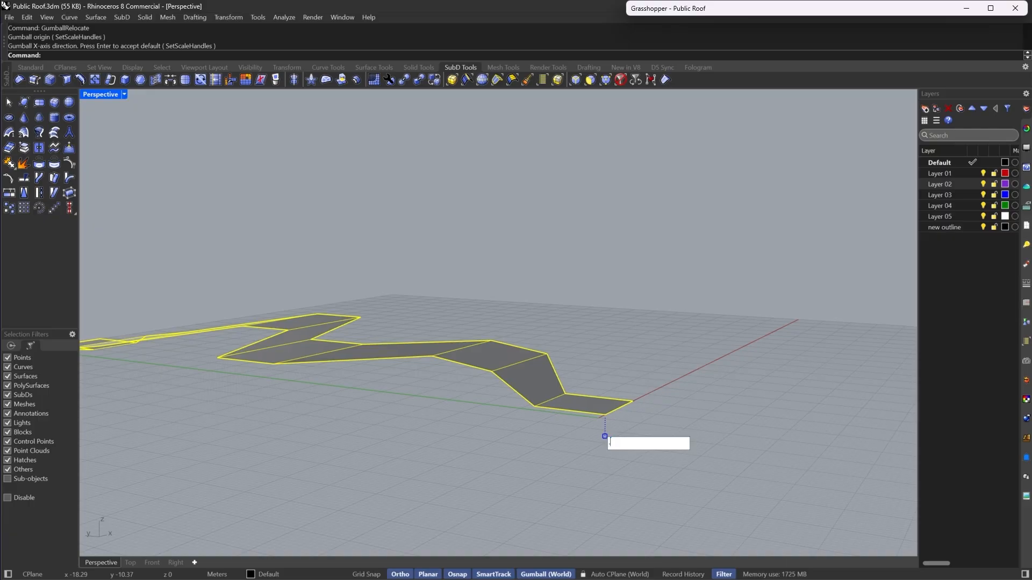
type(".75")
key("Return")
- Preview the scaled roof in smooth display and switch the selection filter to edges only
mouse_move(613, 446)
right_mouse_down()
mouse_move(668, 266)
mouse_move(524, 280)
mouse_move(598, 299)
mouse_move(523, 290)
mouse_move(466, 321)
mouse_move(498, 338)
mouse_move(539, 299)
mouse_move(539, 317)
mouse_move(549, 306)
right_mouse_up()
key("Tab")
left_click(575, 81)
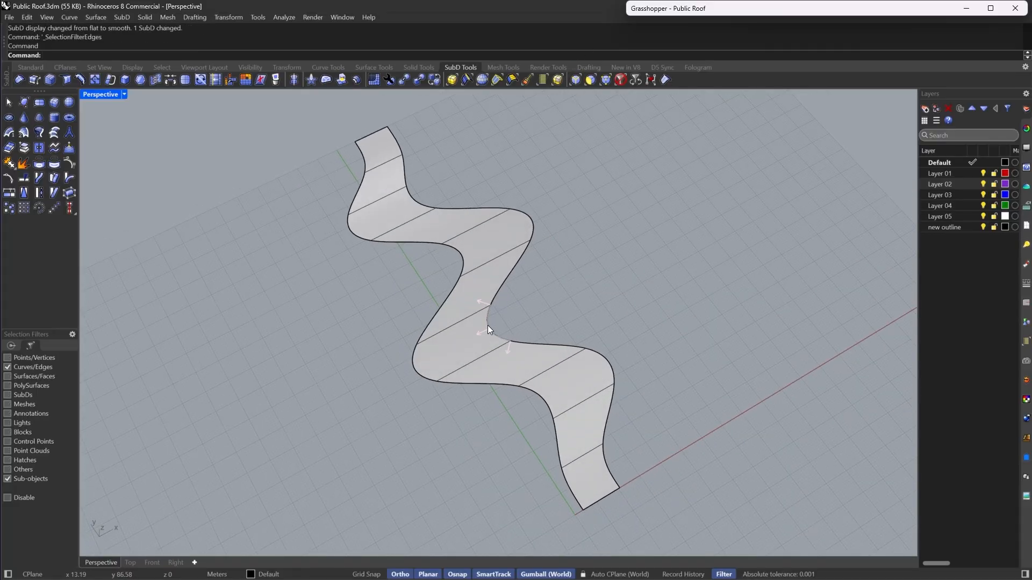
- Select the roof's outer boundary edge loop in flat display, deselecting the edges at the roof's end
double_click(488, 325)
right_click_drag(488, 325, 551, 376)
scroll(551, 389, "down", 7)
key("Tab")
scroll(550, 388, "up", 7)
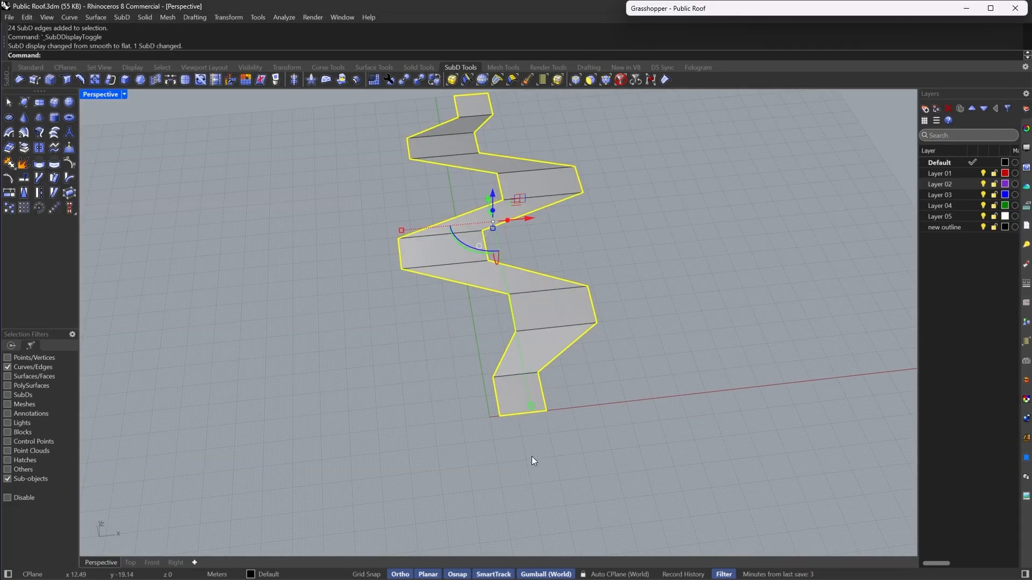
left_click(521, 414, "ctrl")
scroll(488, 220, "down", 5)
scroll(497, 241, "up", 10)
left_click(515, 400, "ctrl")
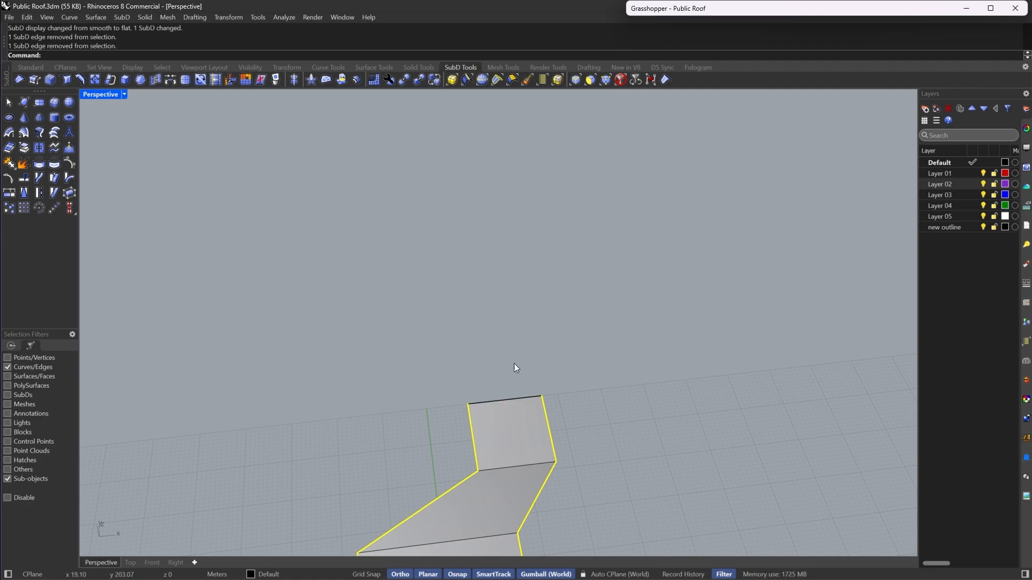
- Extrude the selected boundary edges downward about 5.2 m to form the roof's side walls
scroll(513, 367, "down", 5)
right_click_drag(509, 266, 606, 396)
scroll(530, 376, "down", 2)
right_click_drag(546, 449, 514, 382, "shift")
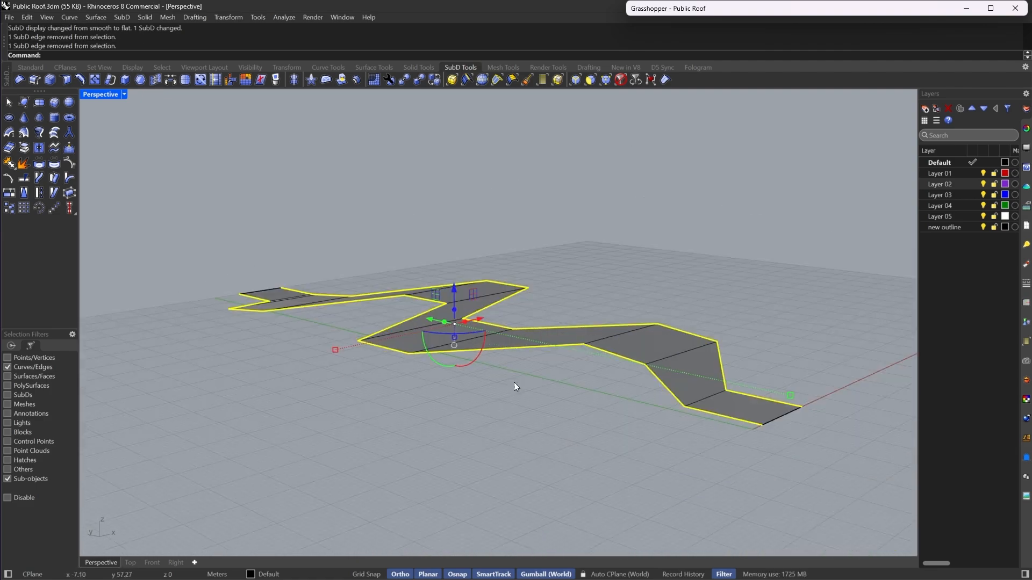
scroll(514, 383, "up", 2)
left_click_drag(440, 297, 463, 319)
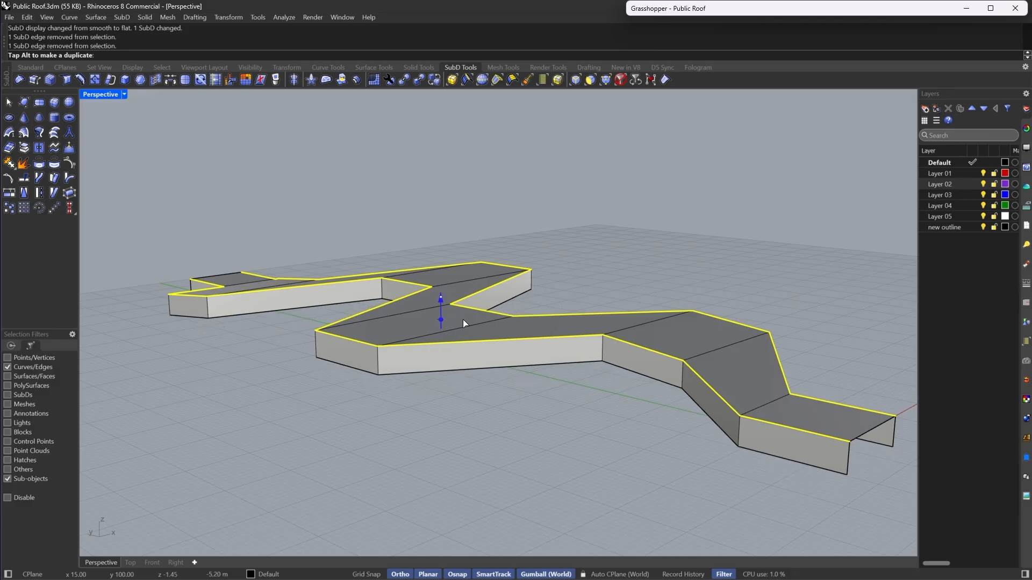
- Select the bottom edges of the side walls along one side and shift them slightly with the gumball
left_click(755, 453)
left_click(755, 453)
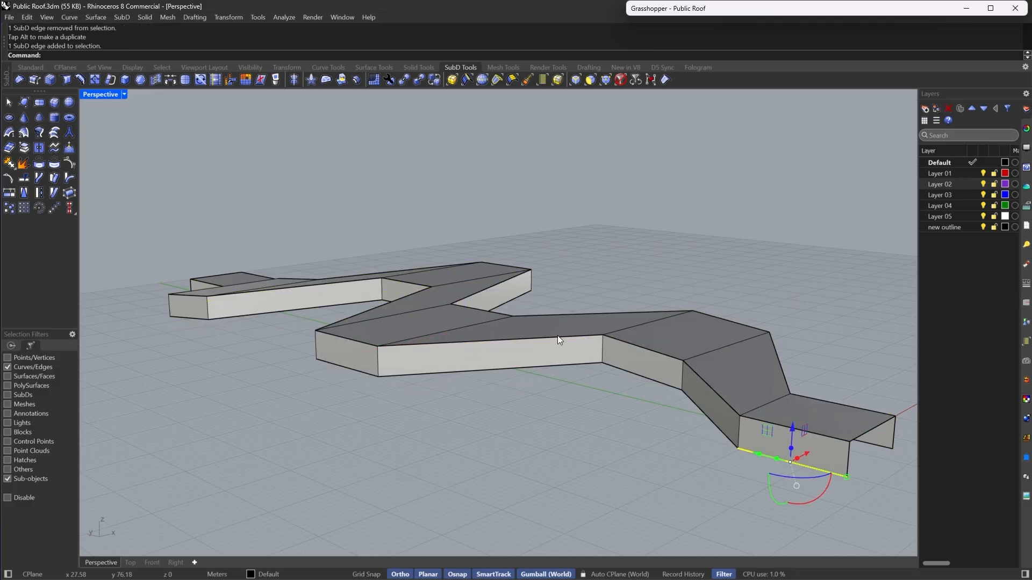
scroll(556, 335, "down", 3)
right_click_drag(326, 331, 298, 379)
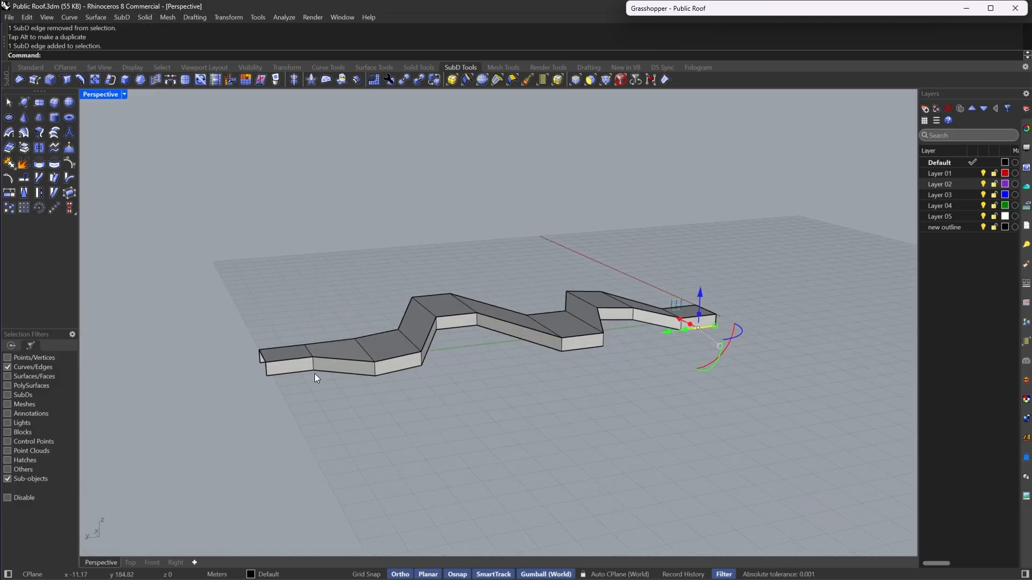
left_click(320, 372, "shift")
left_click(301, 372, "shift")
double_click(391, 372, "shift")
right_click_drag(599, 333, 423, 328)
left_click(360, 408, "shift")
right_click_drag(699, 322, 559, 352)
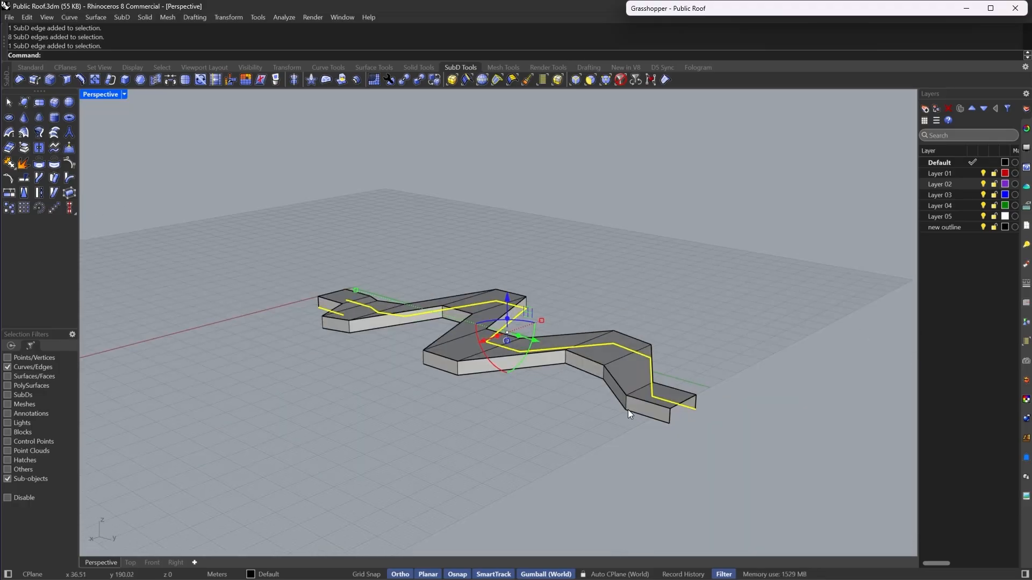
left_click(627, 409, "shift")
double_click(615, 399, "shift")
right_click_drag(447, 356, 588, 431)
double_click(620, 470)
left_click(611, 469)
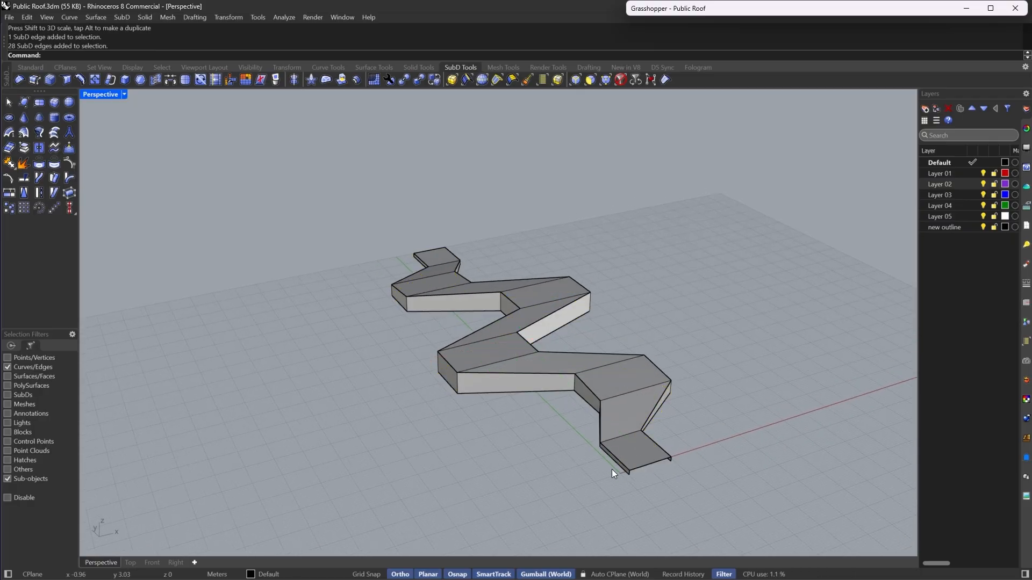
left_click(626, 473)
right_click_drag(398, 369, 645, 409)
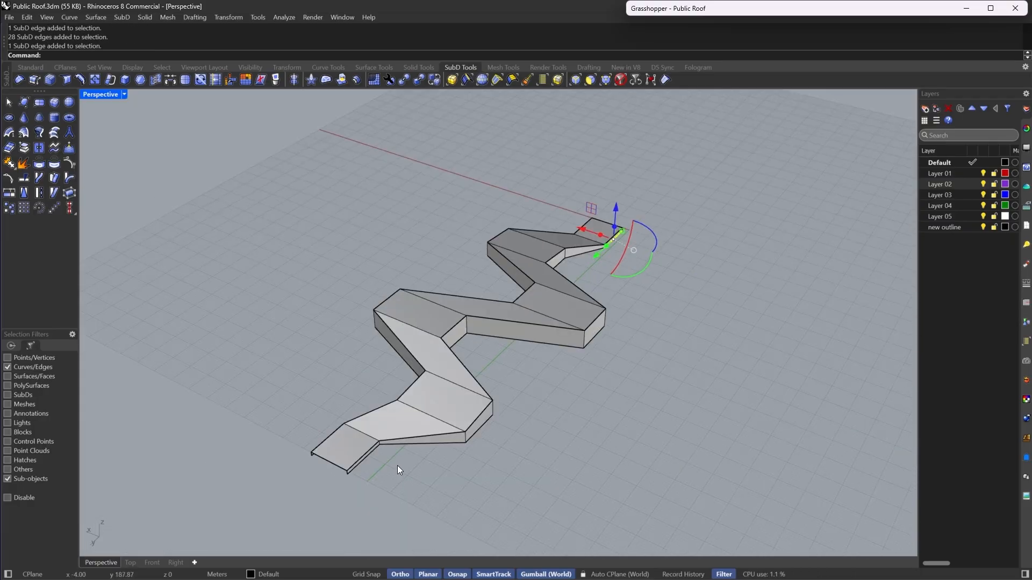
left_click(365, 463, "shift")
left_click(424, 447, "shift")
double_click(424, 447, "shift")
right_click_drag(581, 381, 540, 360)
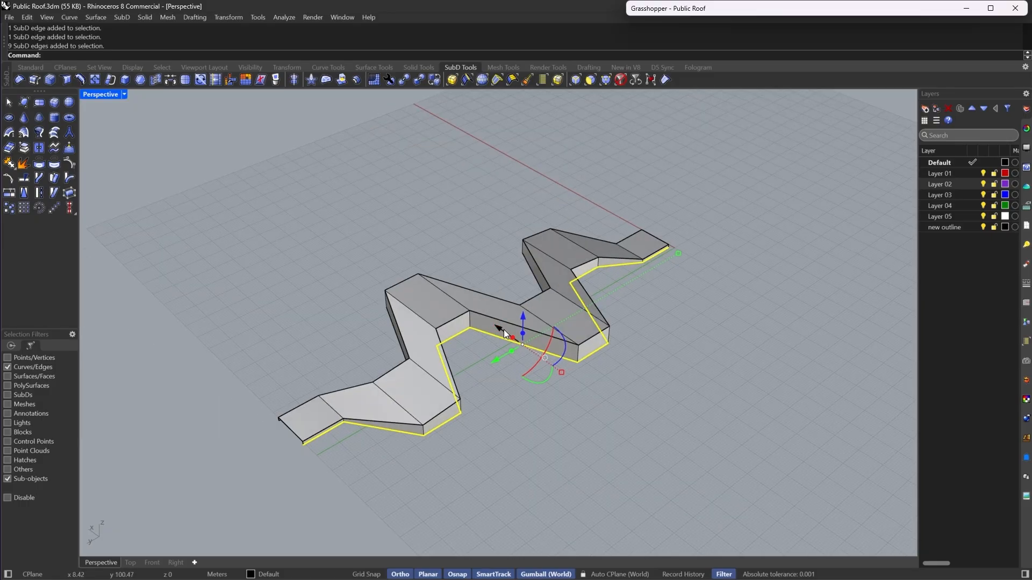
mouse_move(499, 328)
left_mouse_down()
mouse_move(512, 336)
mouse_move(502, 332)
left_mouse_up()
- Select the bottom edges along the other side, shift them slightly with the gumball, and clear the selection
right_click_drag(704, 376, 581, 419)
left_click(607, 377)
scroll(517, 322, "down", 6)
right_click_drag(602, 341, 443, 282)
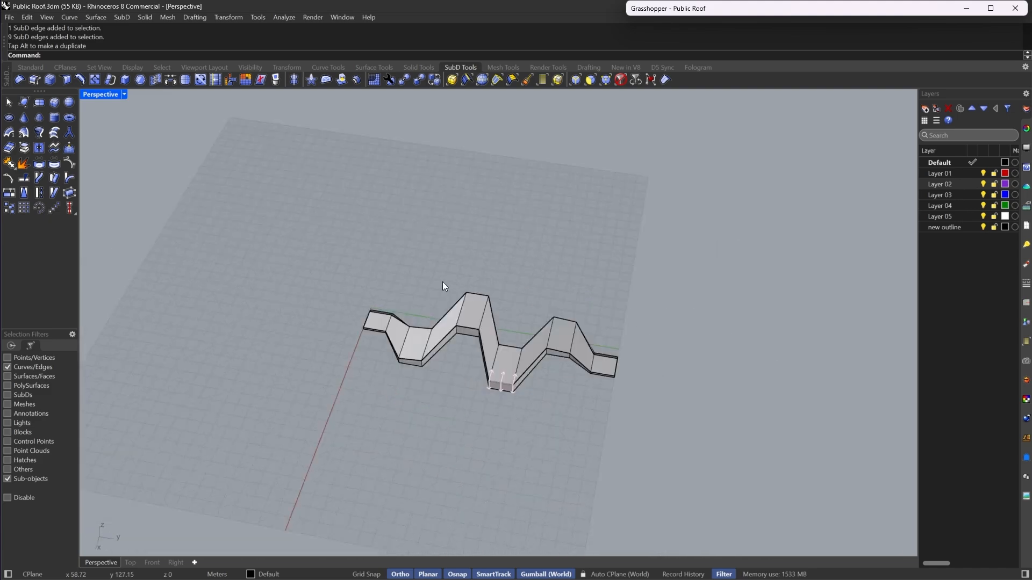
scroll(582, 373, "up", 6)
left_click(619, 379)
right_click_drag(285, 398, 399, 381)
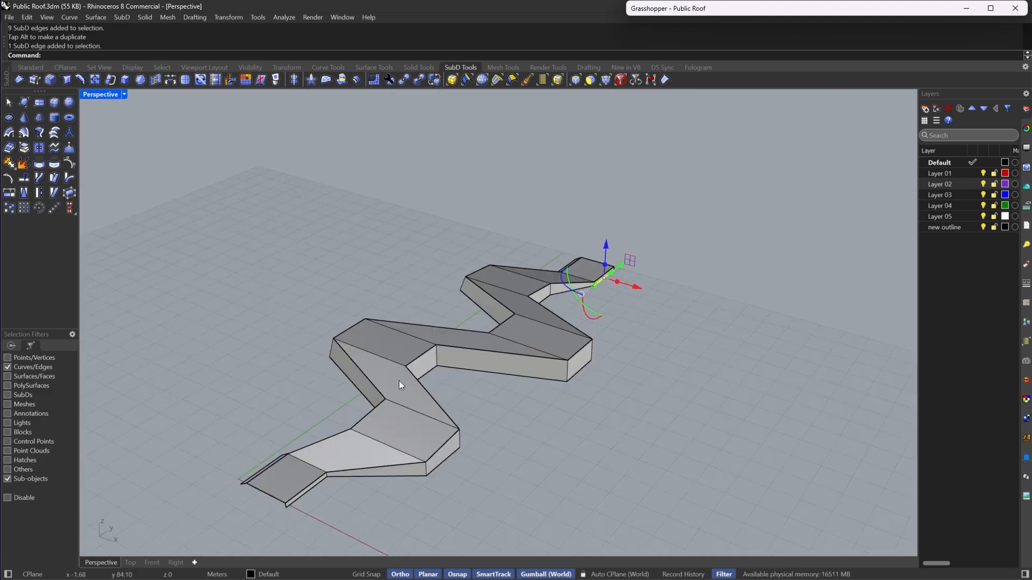
left_click(309, 490, "shift")
double_click(389, 476, "shift")
right_click_drag(391, 475, 570, 392)
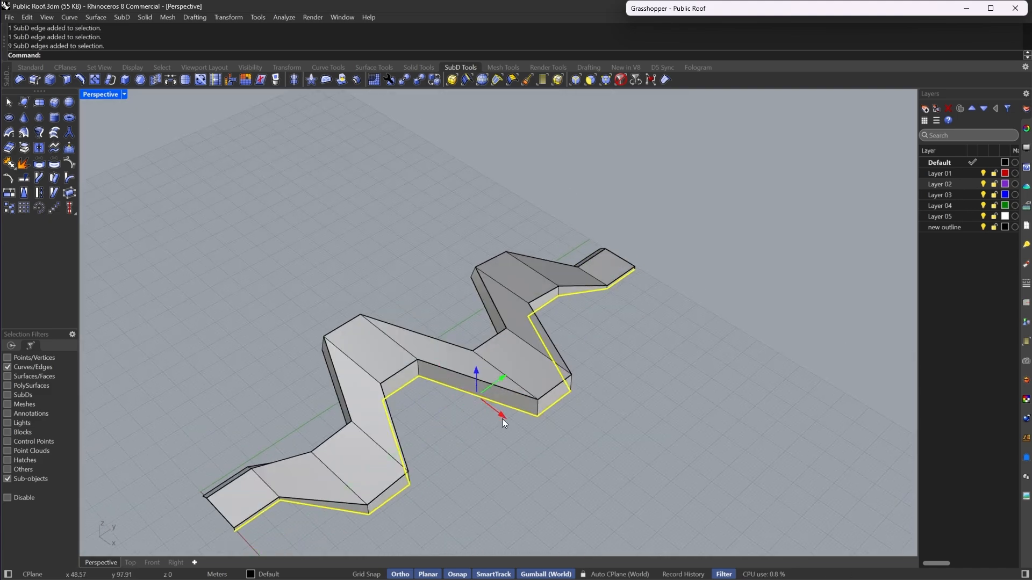
left_click_drag(502, 418, 520, 429)
scroll(515, 371, "down", 8)
key("Escape")
scroll(594, 331, "up", 10)
right_click_drag(514, 370, 614, 346)
scroll(640, 299, "up", 7)
scroll(535, 393, "down", 8)
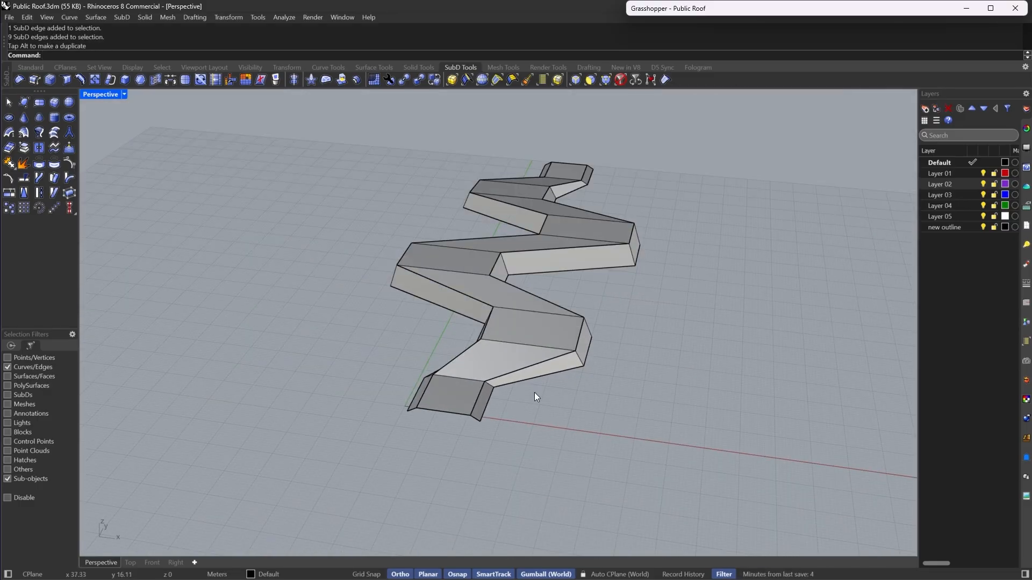
- Select the walls' whole bottom edge loop, relocate the gumball to the end corner, and scale the loop slightly
left_click(485, 410)
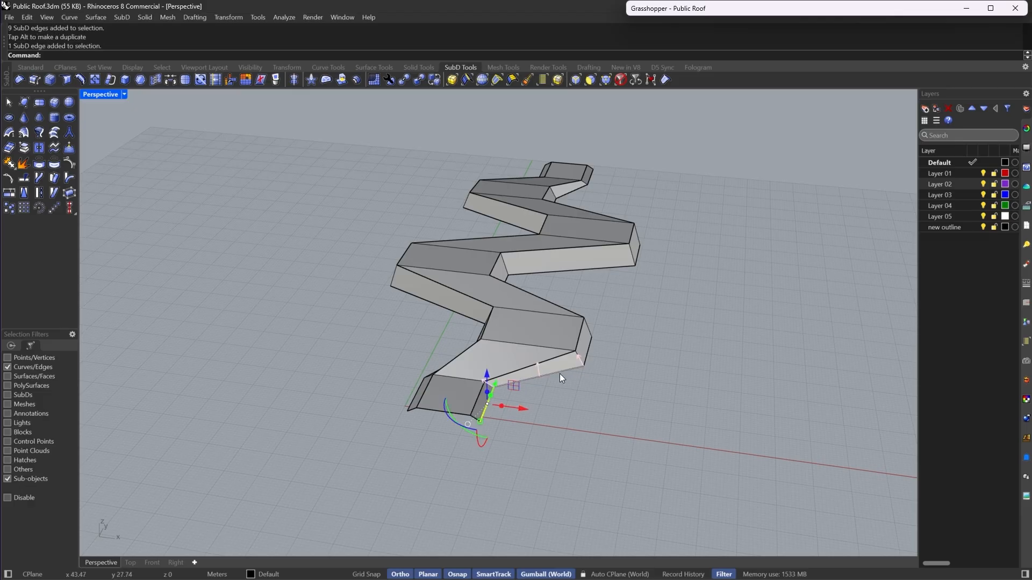
double_click(560, 374)
right_click_drag(559, 374, 323, 338)
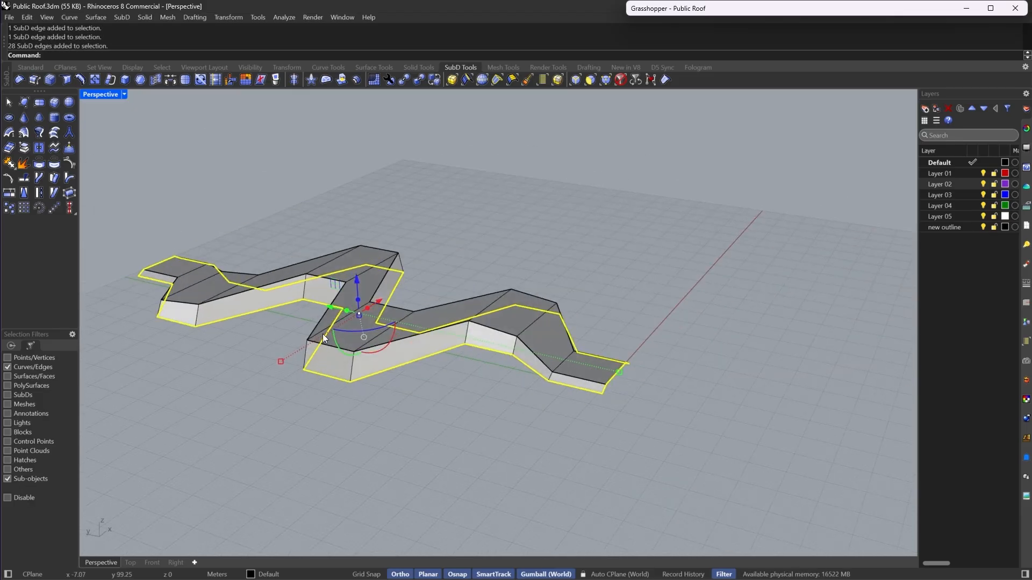
scroll(618, 377, "up", 8)
right_click_drag(618, 376, 605, 378)
type("GumballRelocate")
key("Return")
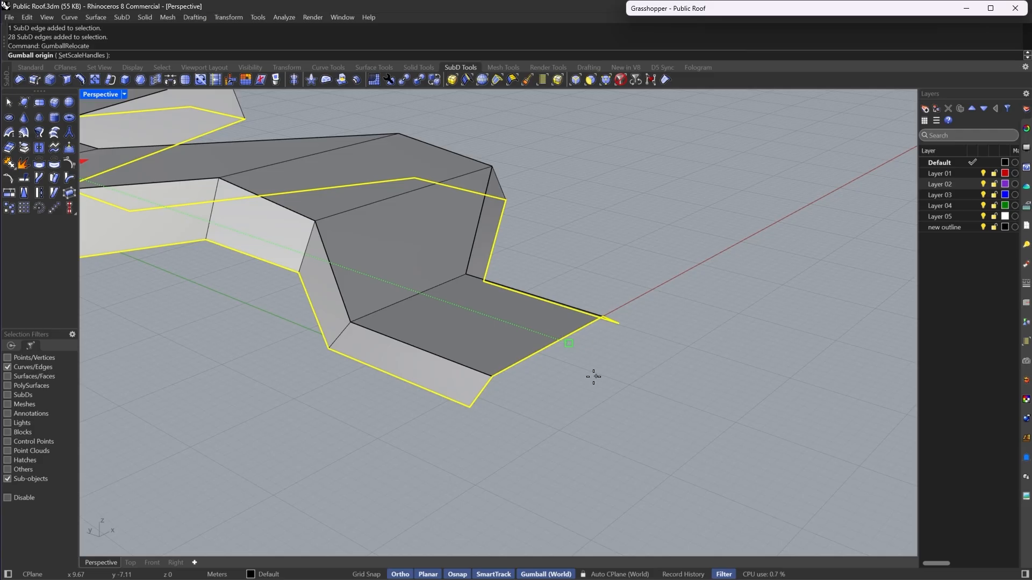
left_click(492, 378)
key("Return")
left_click_drag(492, 387, 492, 379)
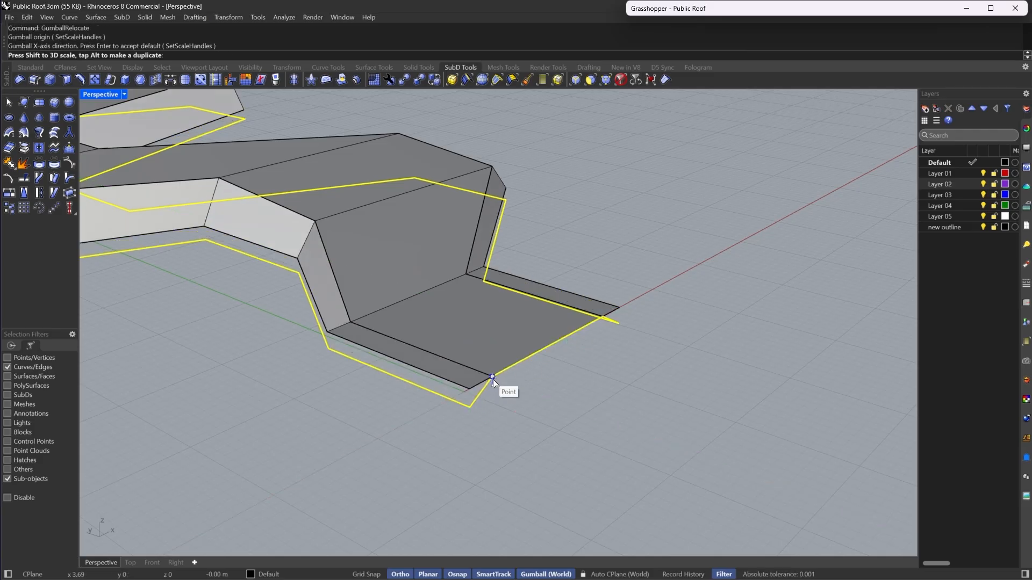
left_click(578, 373)
- Preview the walled roof in smooth display from a low angle, then return to flat display
scroll(580, 372, "down", 7)
right_click_drag(584, 372, 382, 350)
scroll(382, 351, "up", 5)
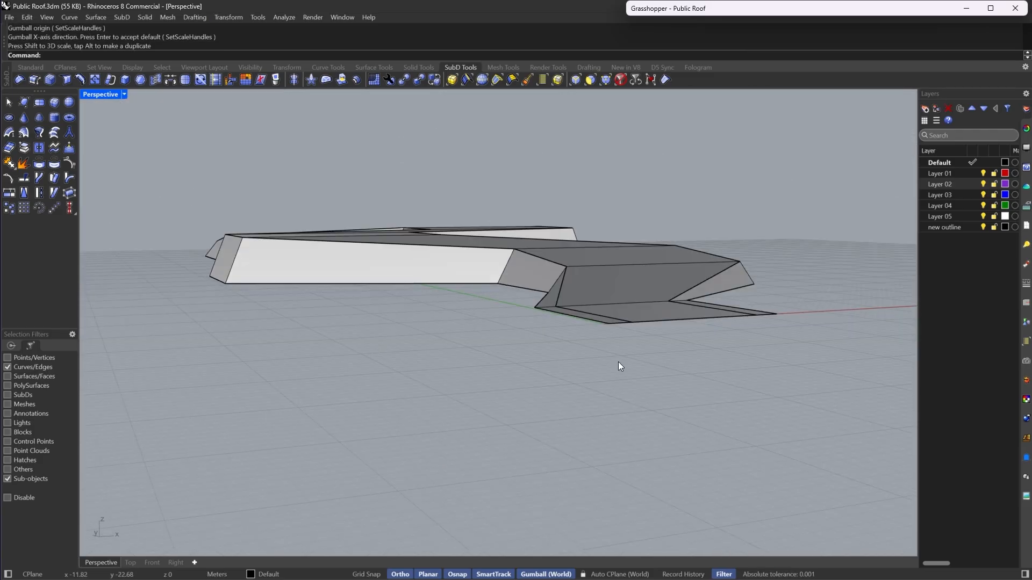
key("Tab")
scroll(589, 358, "down", 4)
scroll(500, 346, "up", 6)
right_click_drag(639, 333, 550, 388)
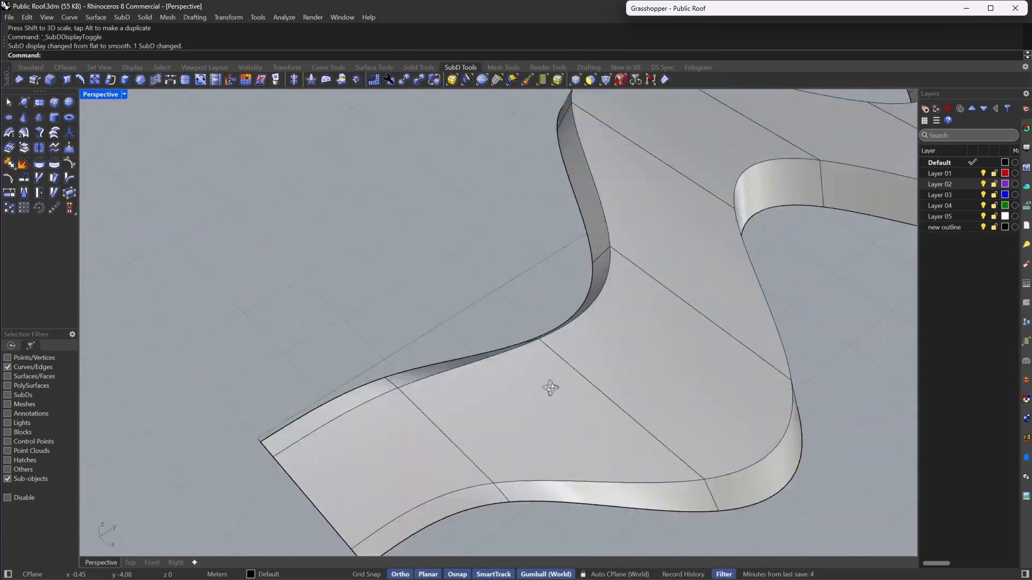
key("Tab")
- Select the two vertical wall edges at the roof's near end and scale them by 0.8
scroll(521, 408, "down", 4)
scroll(594, 473, "up", 6)
left_click_drag(564, 411, 549, 410)
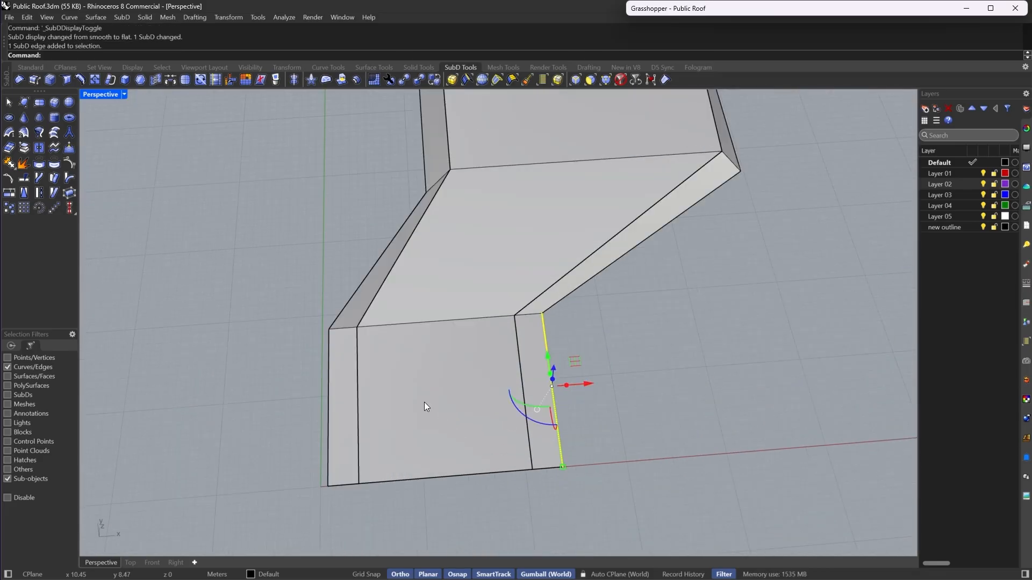
mouse_move(343, 392)
left_mouse_down("shift")
mouse_move(323, 397)
mouse_move(352, 403)
left_mouse_up("shift")
key("Escape")
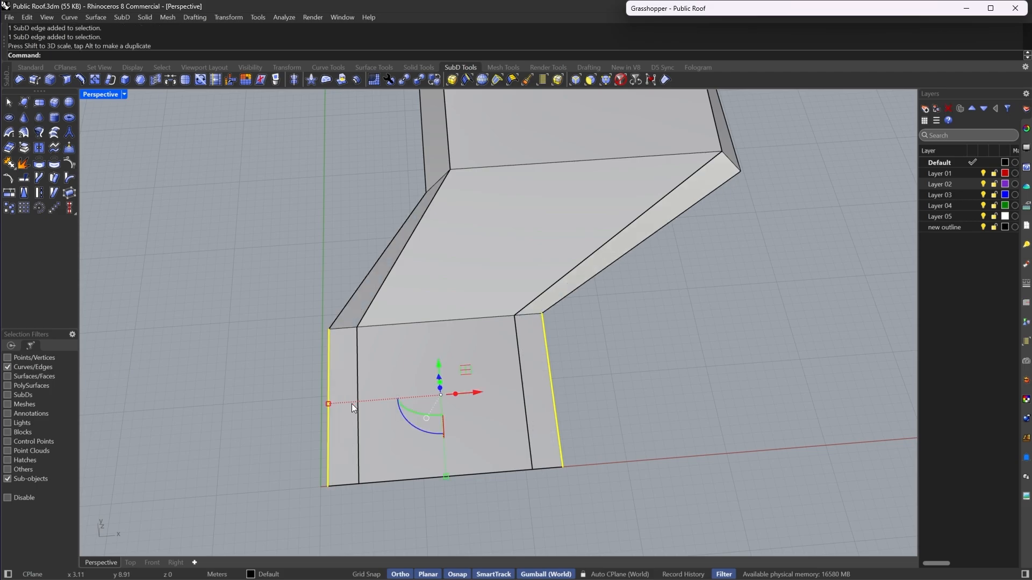
left_click(329, 404)
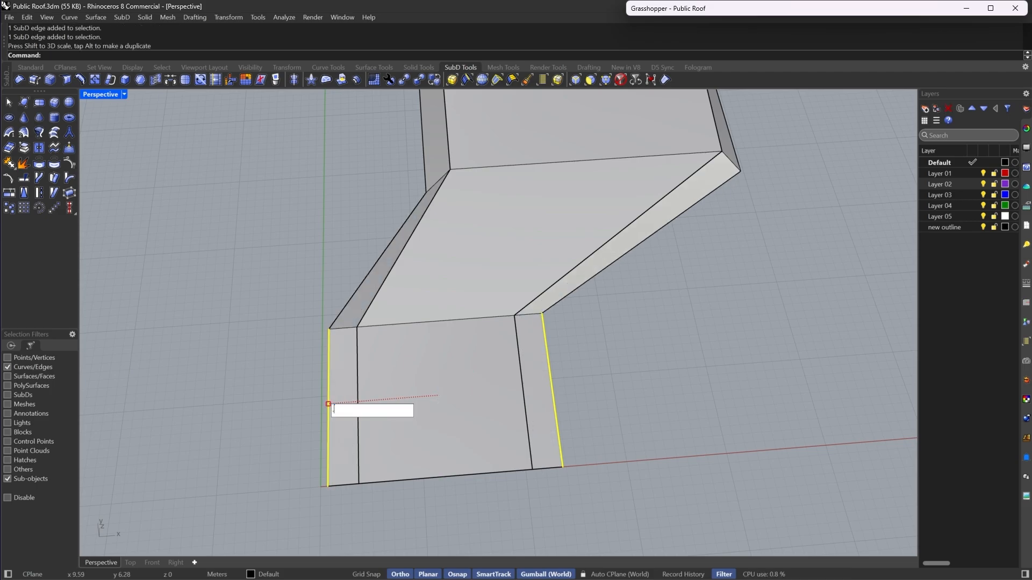
type(".8")
key("Return")
key("Escape")
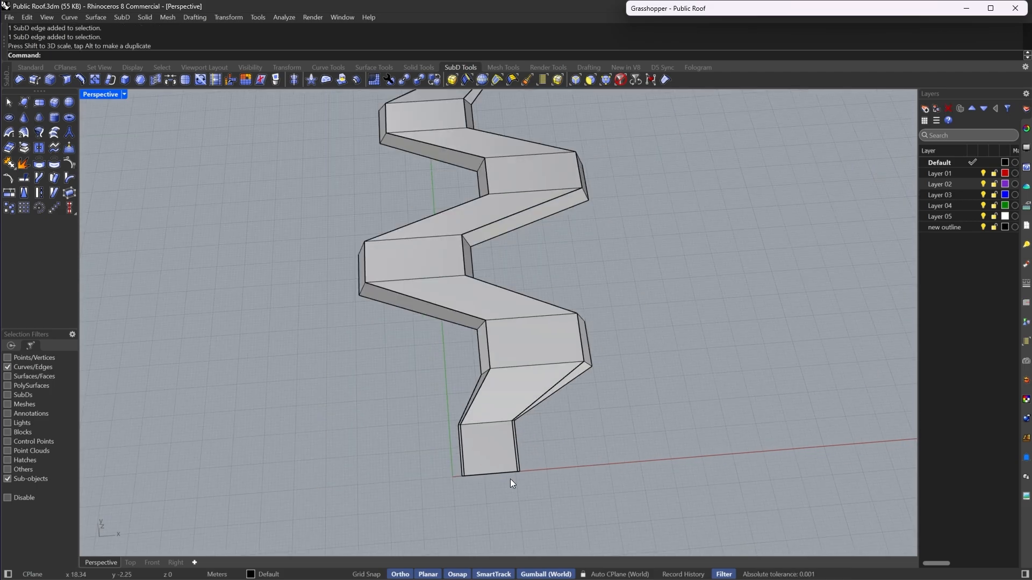
- Select the two vertical wall edges at the roof's far end and scale them by the same factor
scroll(477, 187, "up", 3)
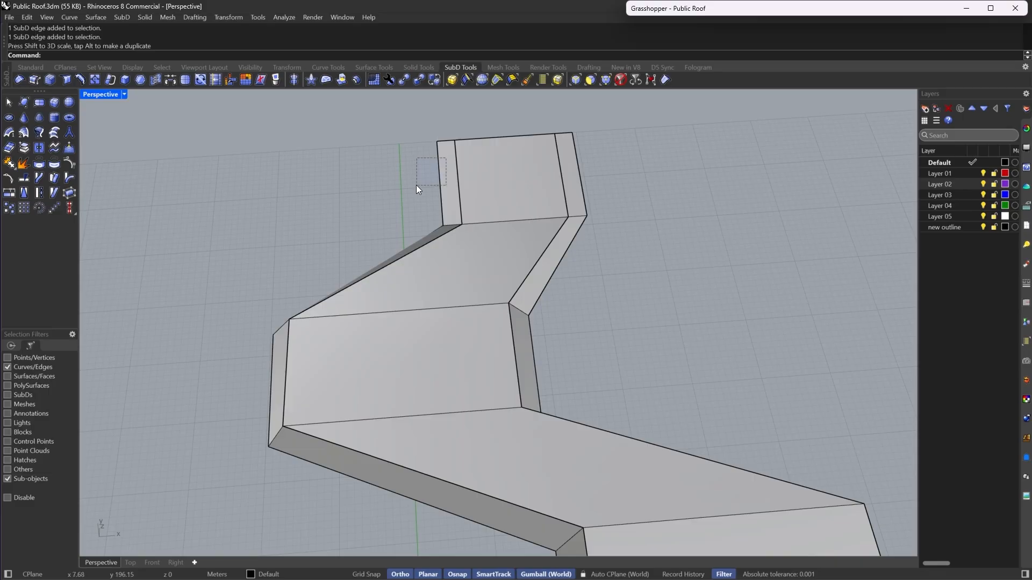
left_click_drag(416, 185, 416, 186)
left_click_drag(608, 161, 567, 178, "shift")
left_click(439, 180)
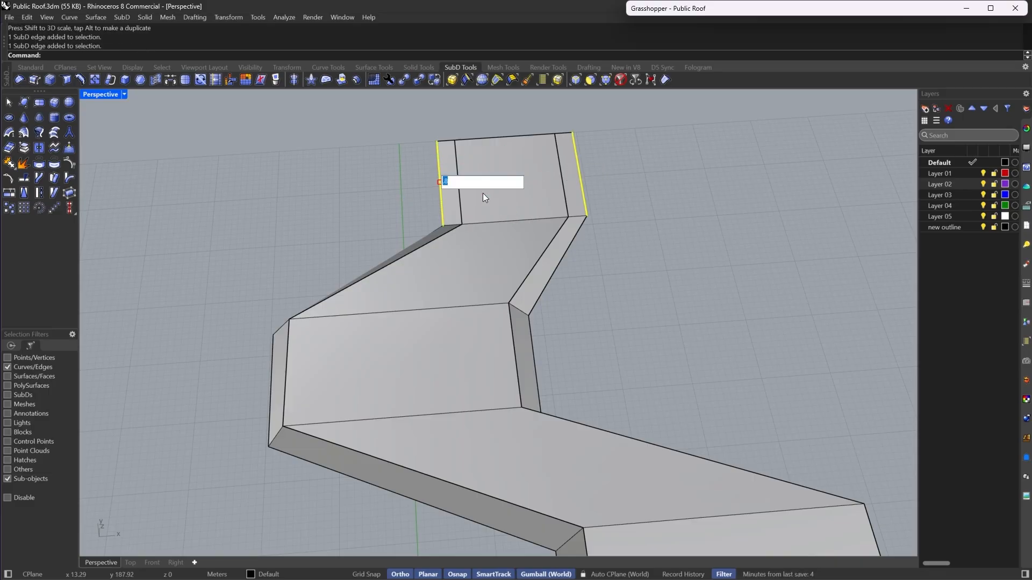
key("Return")
key("Escape")
- Preview the tapered roof ends in smooth display
scroll(499, 156, "down", 9)
key("Tab")
right_click_drag(508, 288, 559, 256)
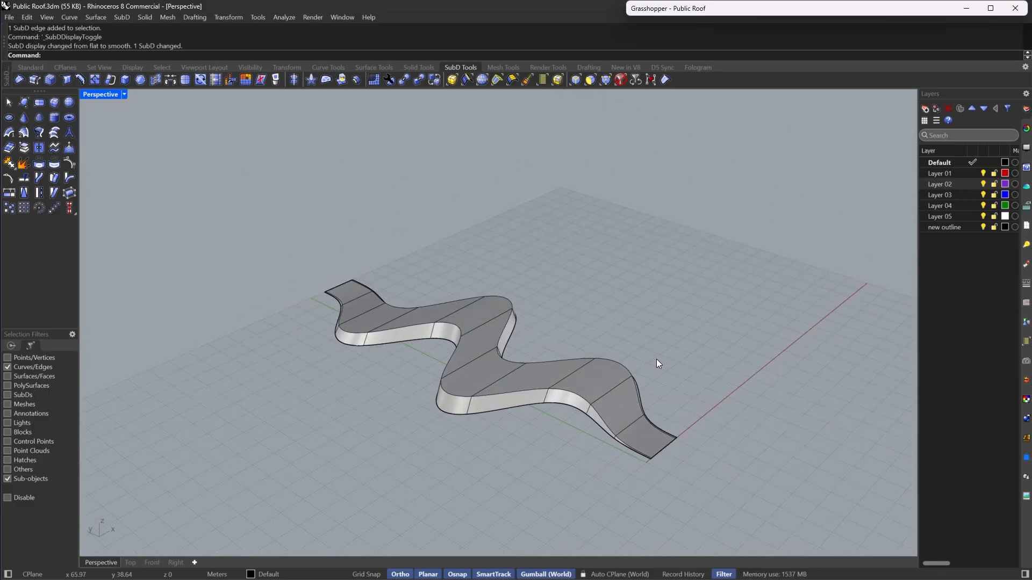
right_click_drag(657, 360, 618, 366)
scroll(568, 385, "up", 5)
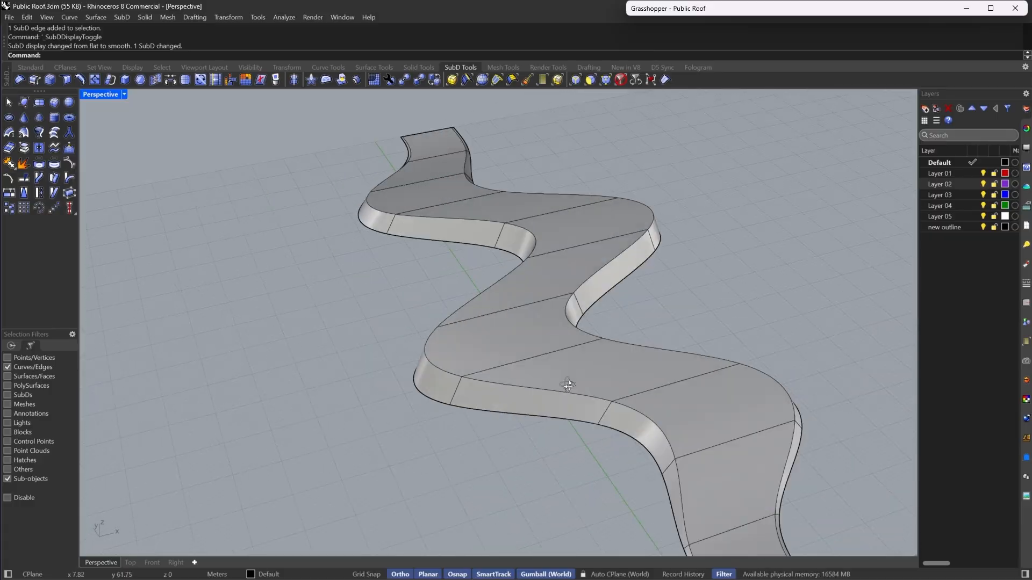
- In flat display, select vertical wall edges at the bends and scale them slightly with the gumball
key("Tab")
scroll(520, 365, "down", 3)
scroll(469, 375, "up", 6)
left_click(433, 333)
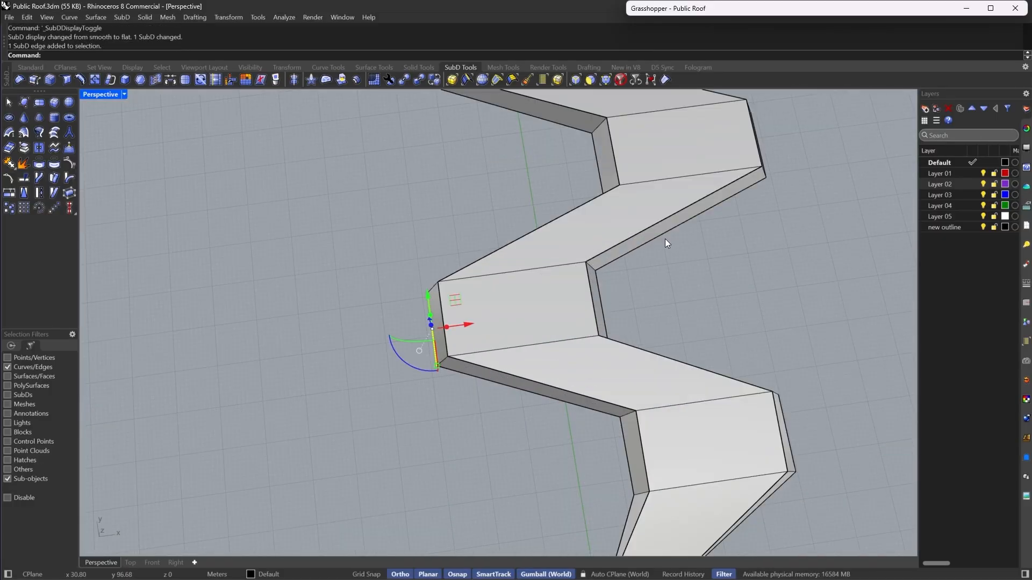
scroll(665, 239, "down", 5)
scroll(721, 207, "up", 6)
right_click_drag(720, 208, 624, 303)
left_click(585, 285, "shift")
scroll(586, 284, "down", 4)
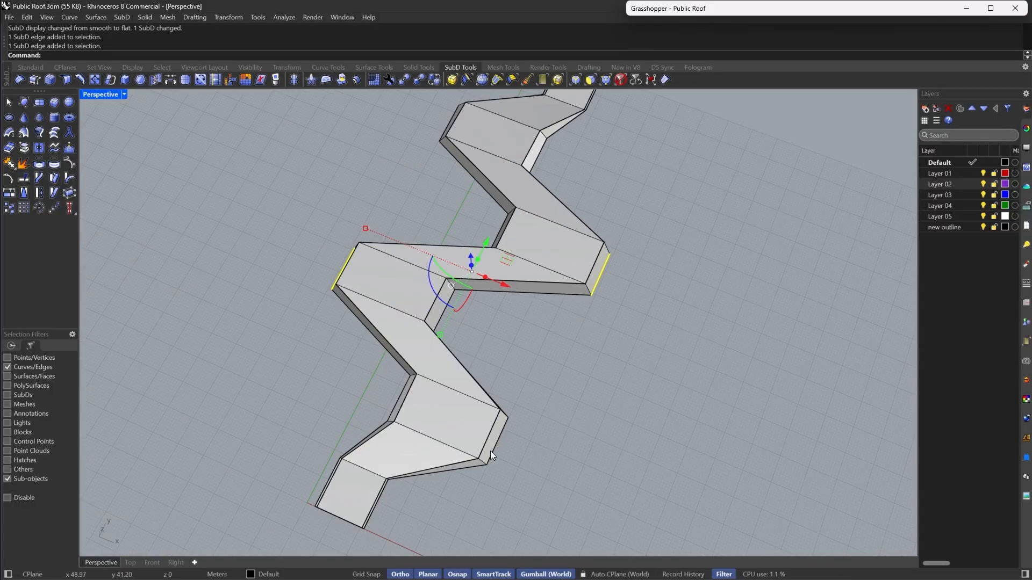
left_click(494, 447, "shift")
left_click_drag(344, 265, 337, 266)
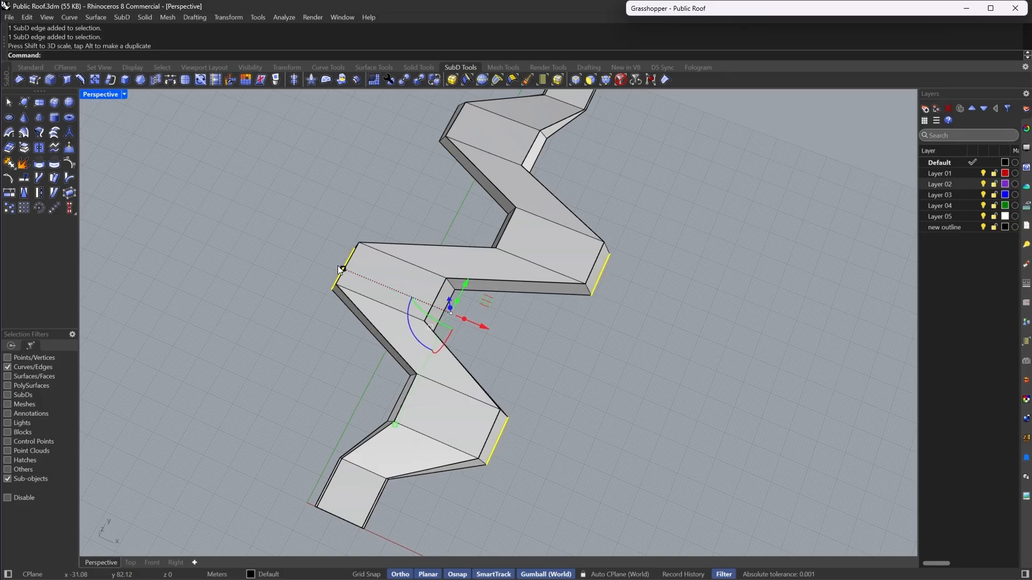
right_click_drag(337, 265, 431, 202)
left_click(303, 212, "shift")
right_click_drag(304, 211, 337, 338)
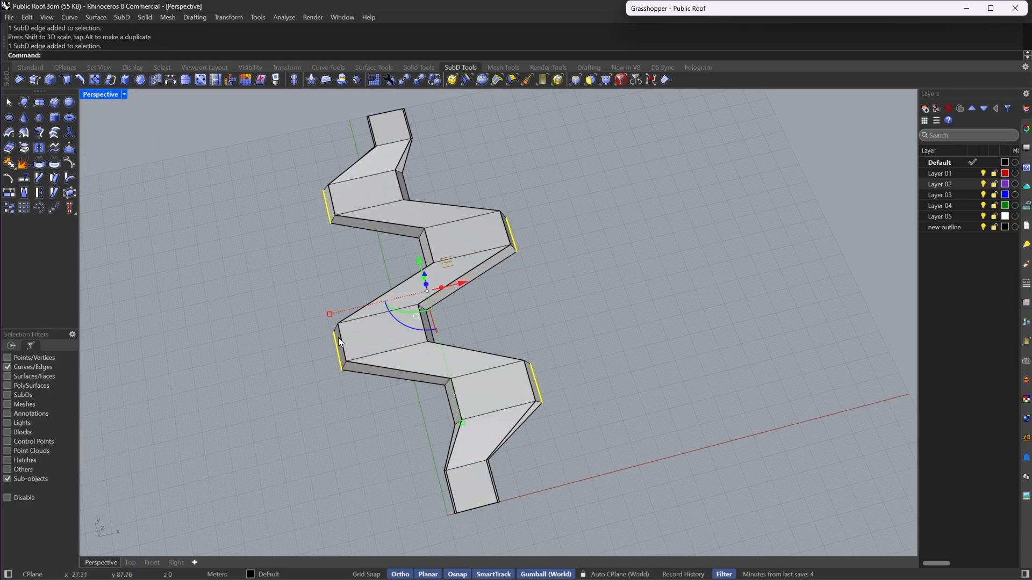
left_click_drag(325, 318, 318, 319)
- Preview the adjusted roof in smooth display from several angles
key("Tab")
mouse_move(638, 290)
right_mouse_down()
mouse_move(572, 305)
mouse_move(589, 281)
mouse_move(589, 316)
mouse_move(617, 320)
mouse_move(629, 357)
mouse_move(375, 375)
mouse_move(642, 345)
mouse_move(663, 375)
right_mouse_up()
scroll(742, 364, "up", 8)
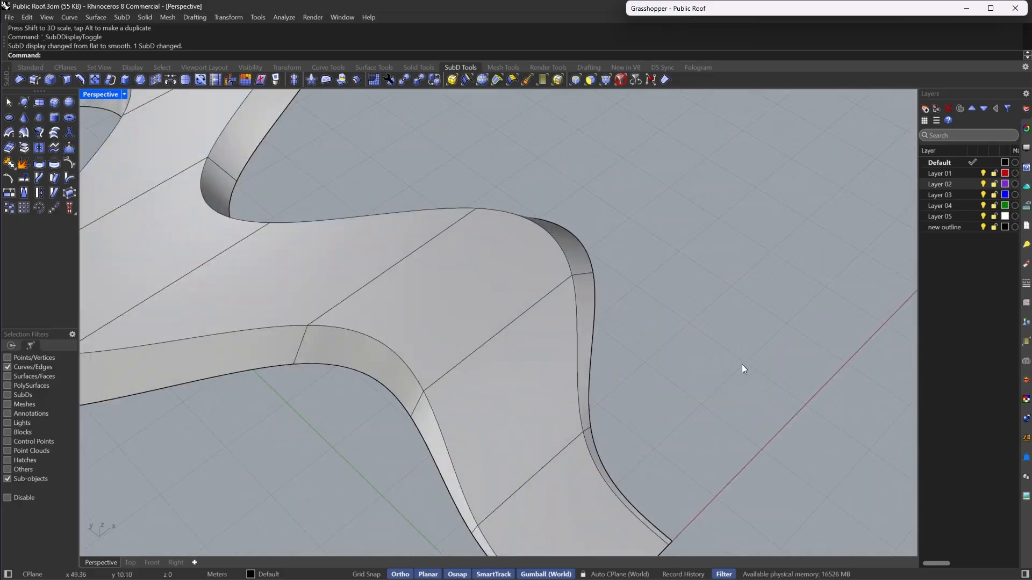
scroll(741, 365, "down", 8)
mouse_move(742, 364)
right_mouse_down()
mouse_move(658, 325)
mouse_move(648, 351)
mouse_move(638, 289)
right_mouse_up()
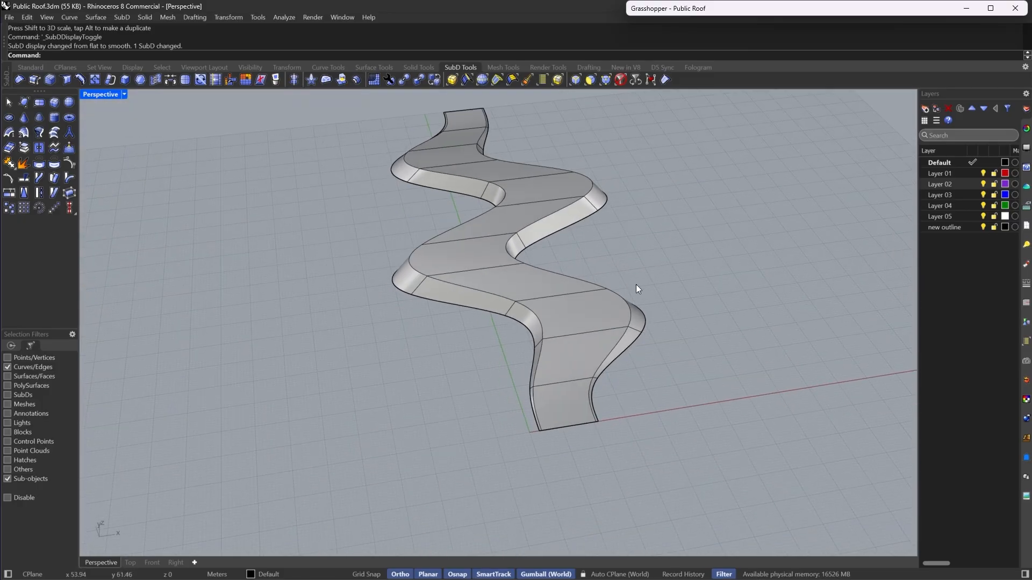
- Select the roof's top faces as a loop and inset them by a small picked distance from the wall edge
left_click(590, 81)
left_click(578, 382)
double_click(576, 338)
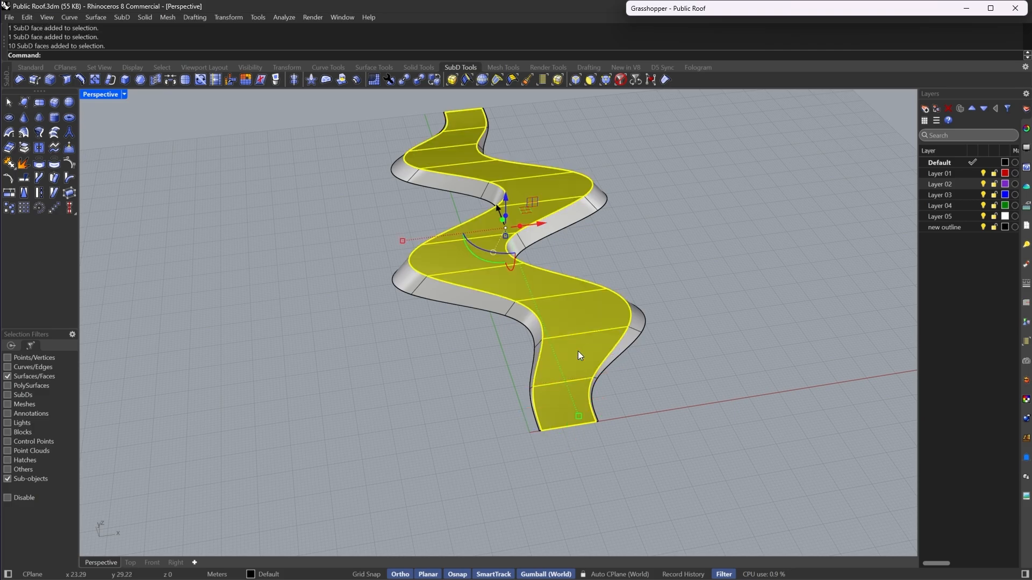
right_click_drag(427, 302, 431, 242)
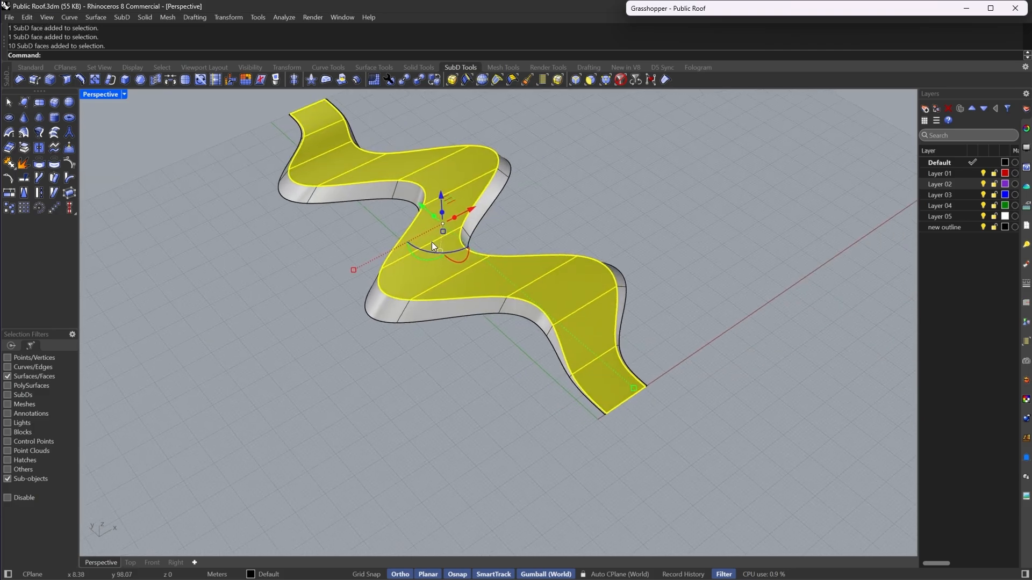
left_click(141, 81)
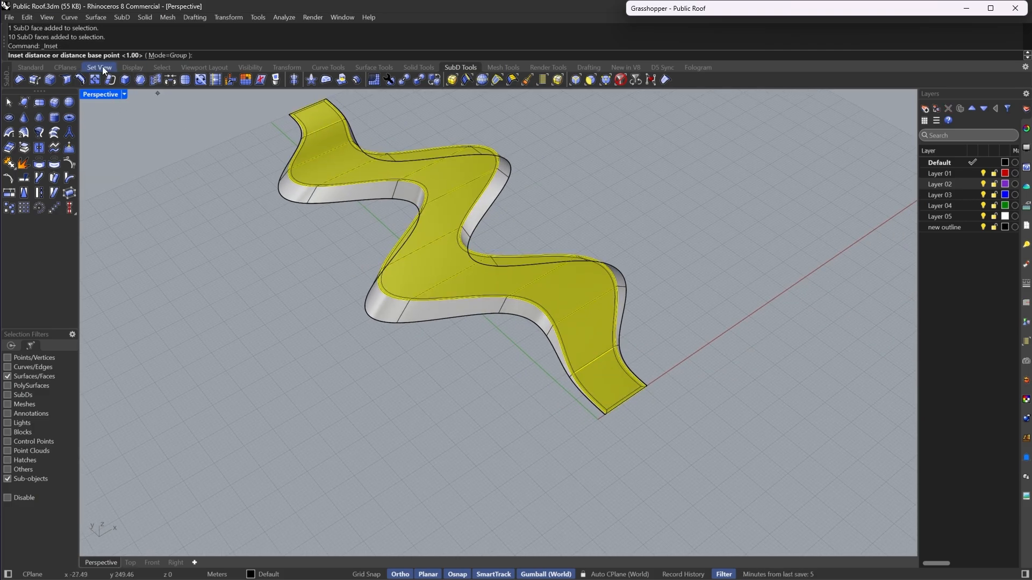
scroll(619, 288, "up", 5)
scroll(564, 249, "down", 3)
scroll(565, 248, "up", 6)
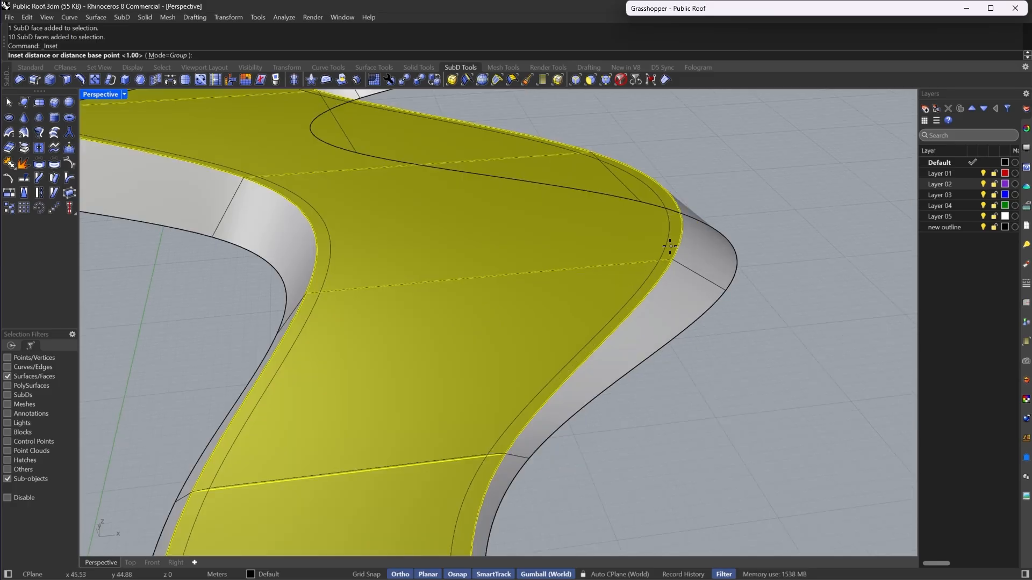
scroll(671, 245, "up", 3)
scroll(681, 236, "down", 2)
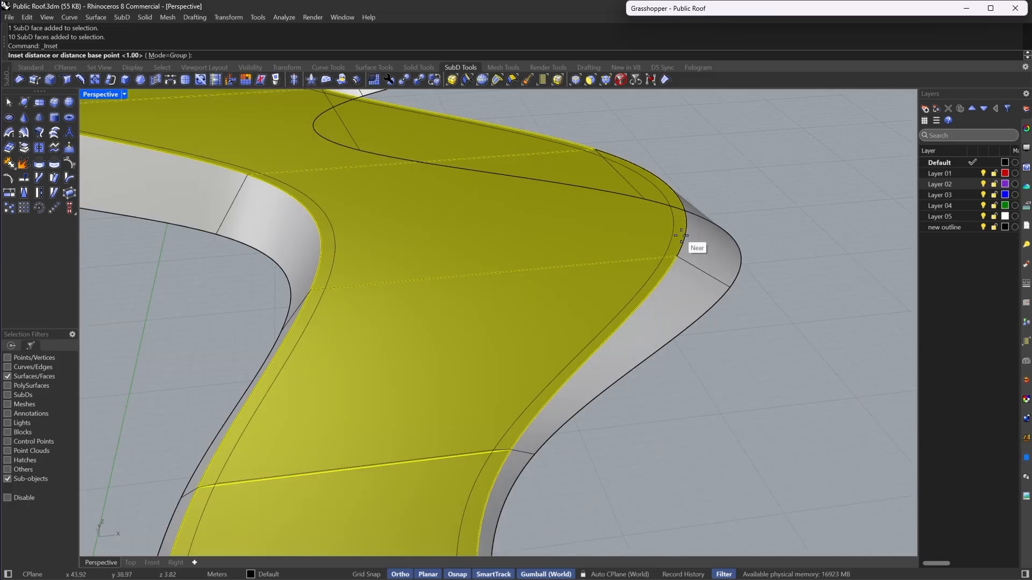
scroll(681, 235, "down", 3)
scroll(629, 283, "up", 5)
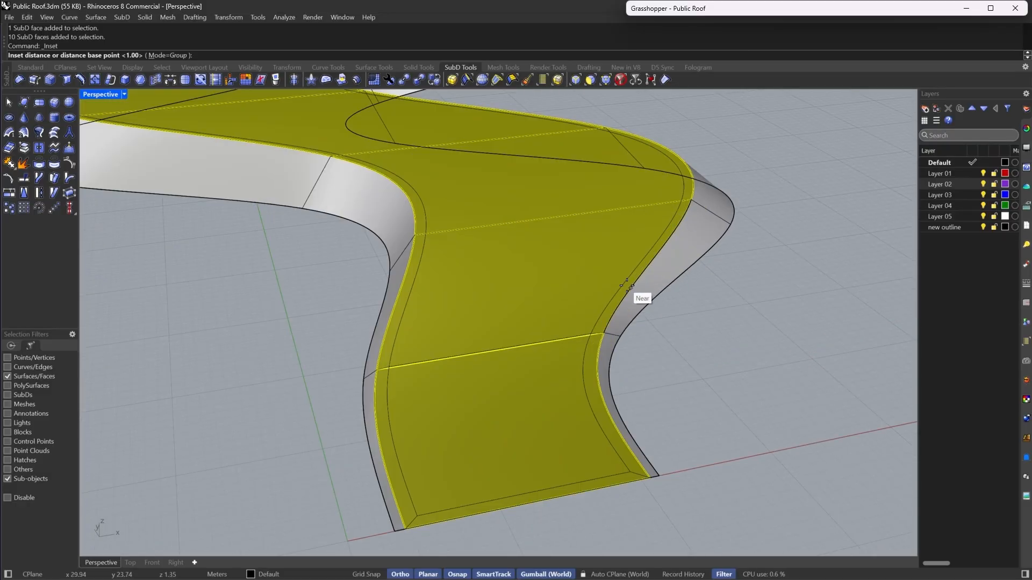
left_click(626, 285)
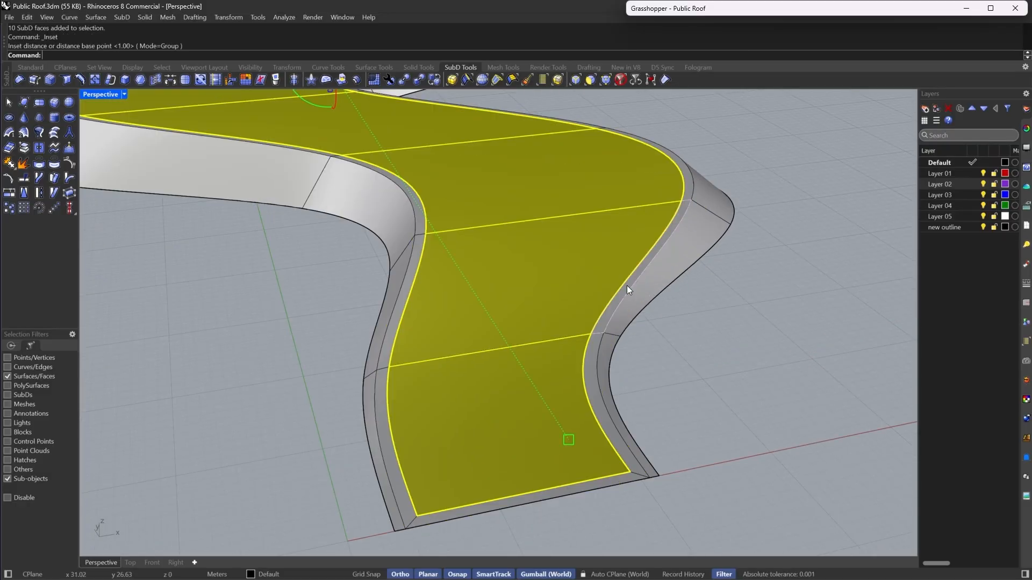
- Try extracting the inset top faces, then undo the extraction
left_click(23, 153)
scroll(682, 442, "down", 3)
scroll(556, 417, "up", 3)
key("ctrl+z")
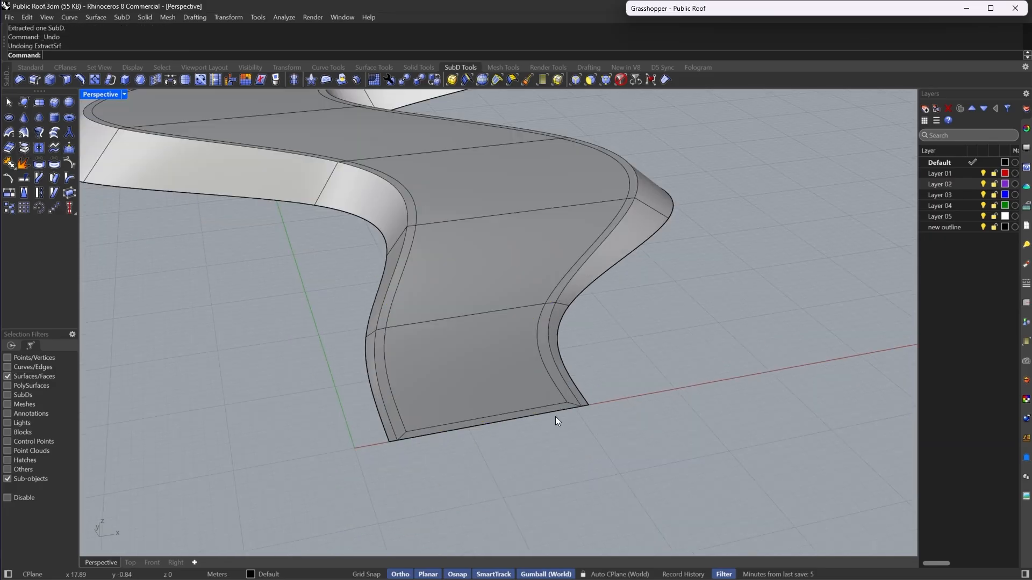
- Delete the narrow inset rim faces at both ends of the roof
left_click(528, 407)
left_click(528, 411)
scroll(350, 279, "down", 3)
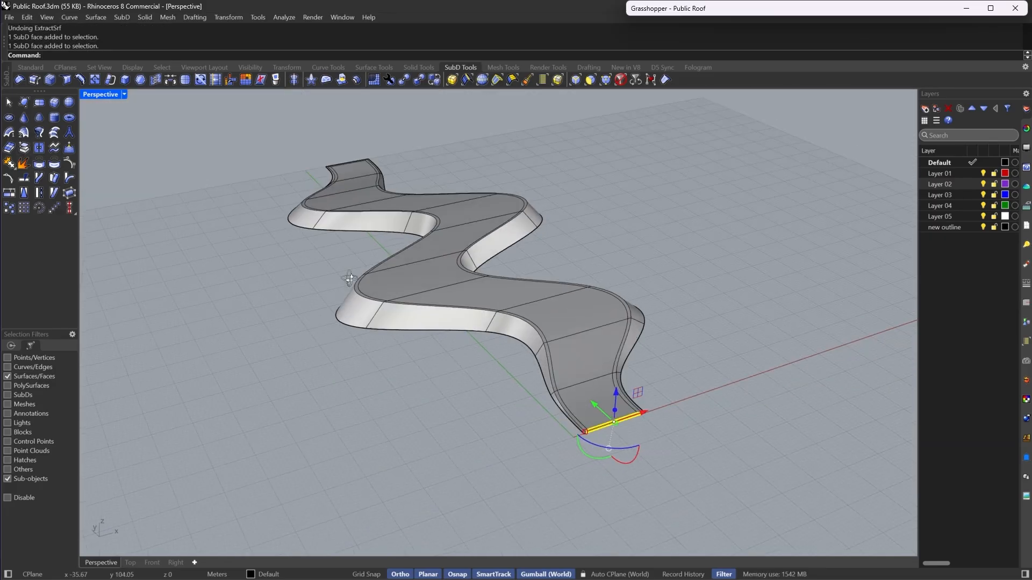
right_click_drag(350, 278, 156, 426)
scroll(219, 352, "up", 5)
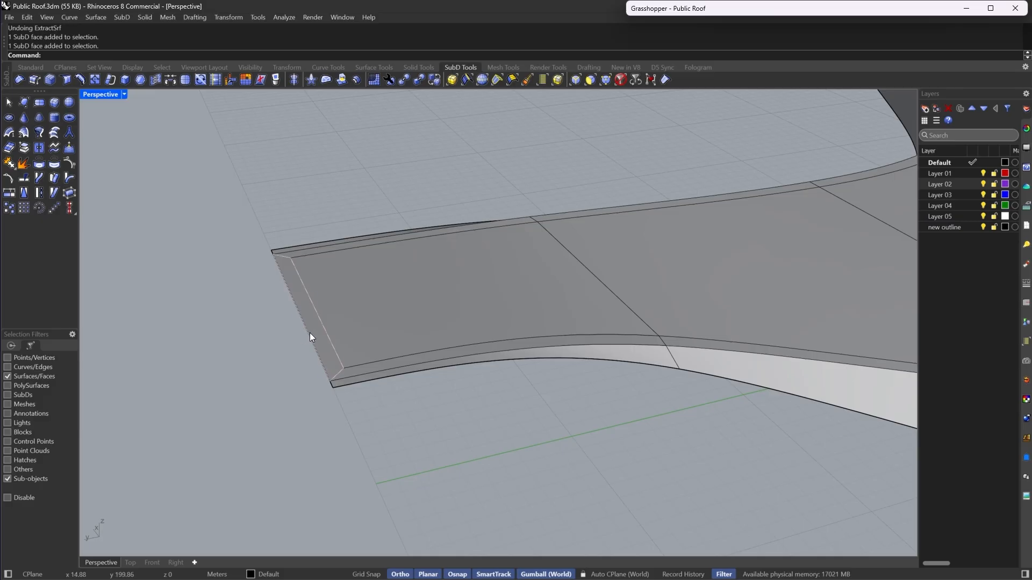
left_click(309, 334)
key("Delete")
scroll(301, 341, "down", 5)
scroll(708, 321, "up", 3)
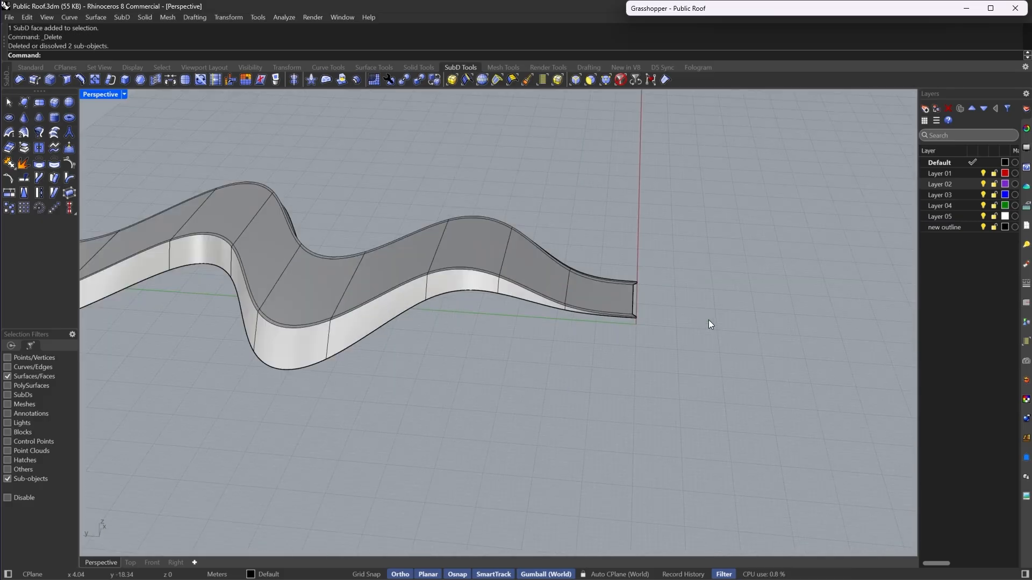
- In flat display, select the end wall edges, relocate the gumball origin to the bottom corner and scale them
key("Tab")
scroll(650, 286, "up", 5)
right_click_drag(616, 273, 634, 243)
left_click(575, 80)
left_click_drag(572, 207, 717, 489)
scroll(647, 370, "up", 4)
type("Gu")
key("Return")
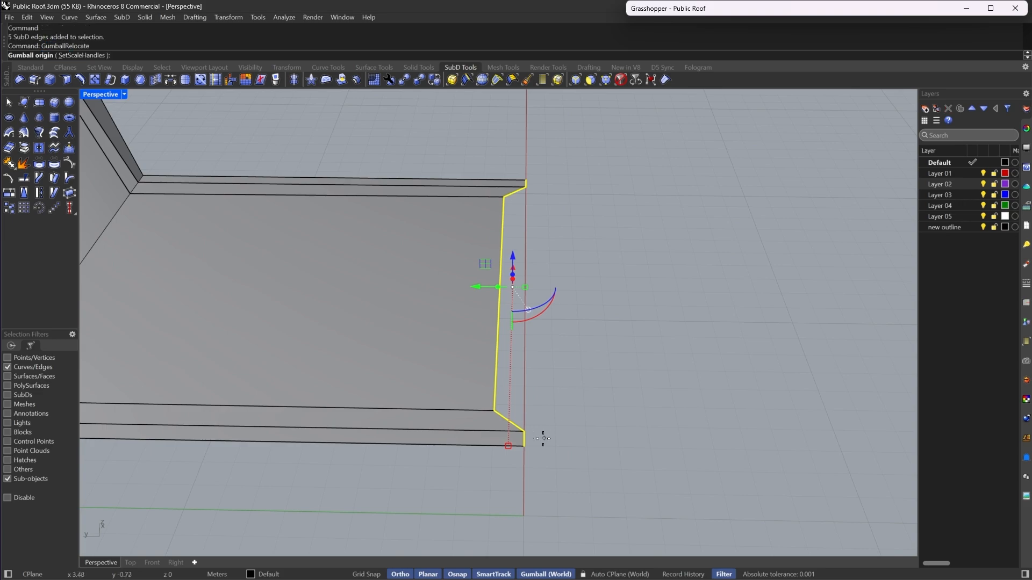
left_click(524, 446)
key("Return")
mouse_move(509, 447)
left_mouse_down()
mouse_move(537, 449)
mouse_move(525, 450)
left_mouse_up()
- Select the other end's wall edges, relocate the gumball origin and scale them the same way
scroll(765, 398, "down", 12)
scroll(540, 384, "up", 10)
left_click_drag(495, 221, 538, 455)
scroll(557, 322, "up", 7)
key("Return")
left_click(534, 457)
key("Return")
left_click(309, 325)
scroll(309, 325, "down", 10)
scroll(309, 326, "down", 10)
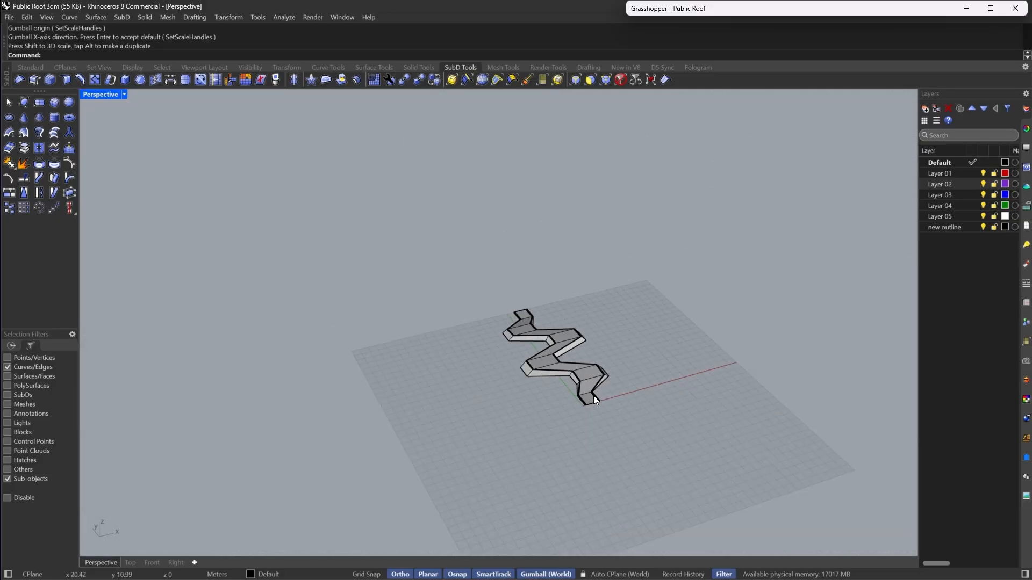
- Preview the tapered roof ends in smooth display from several angles
key("Tab")
scroll(587, 384, "up", 15)
scroll(449, 430, "down", 12)
right_click_drag(587, 381, 488, 349)
scroll(487, 349, "up", 9)
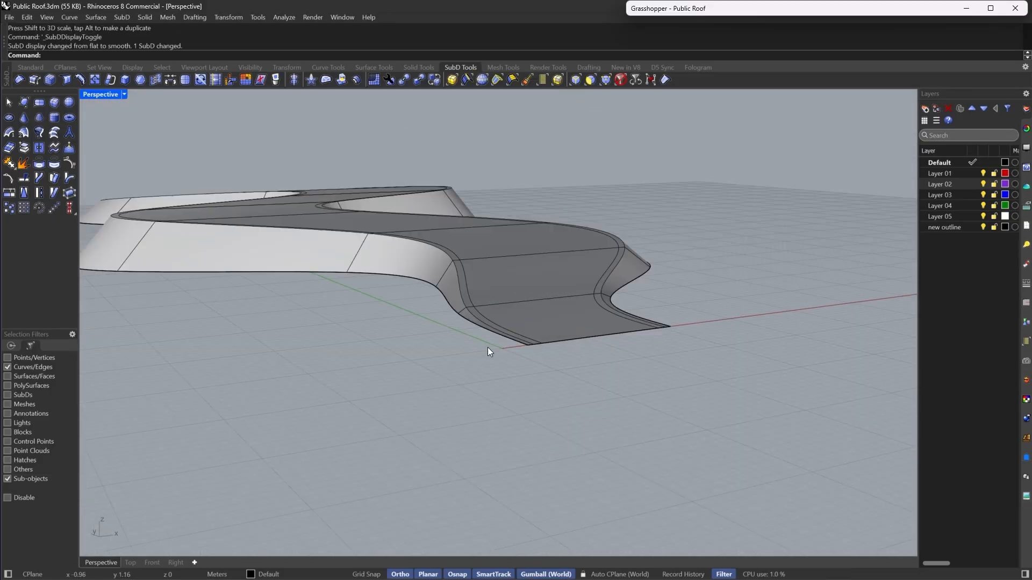
mouse_move(634, 318)
right_mouse_down()
mouse_move(585, 305)
mouse_move(615, 316)
right_mouse_up()
scroll(528, 311, "down", 8)
right_click_drag(529, 311, 548, 311)
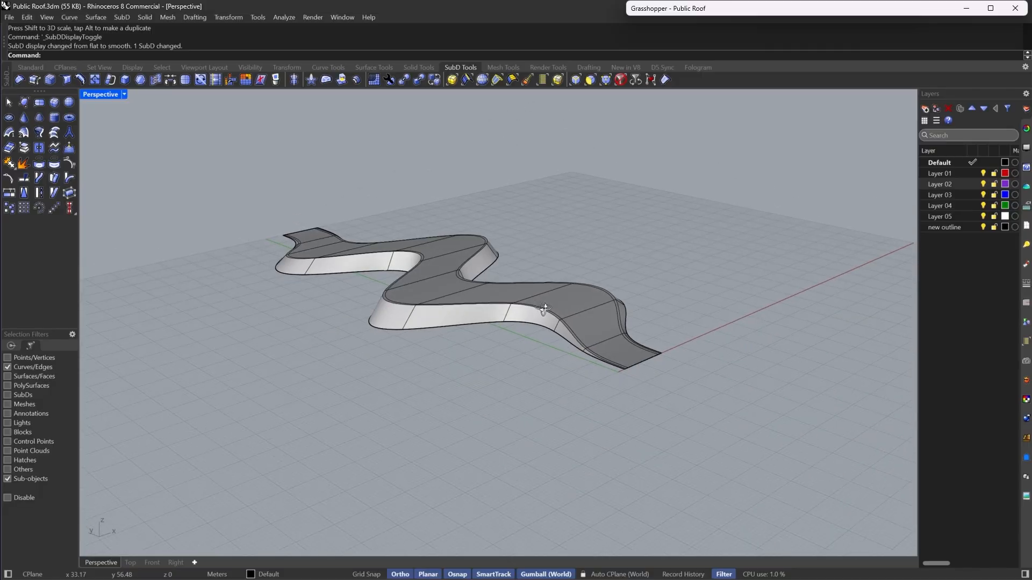
scroll(581, 312, "up", 8)
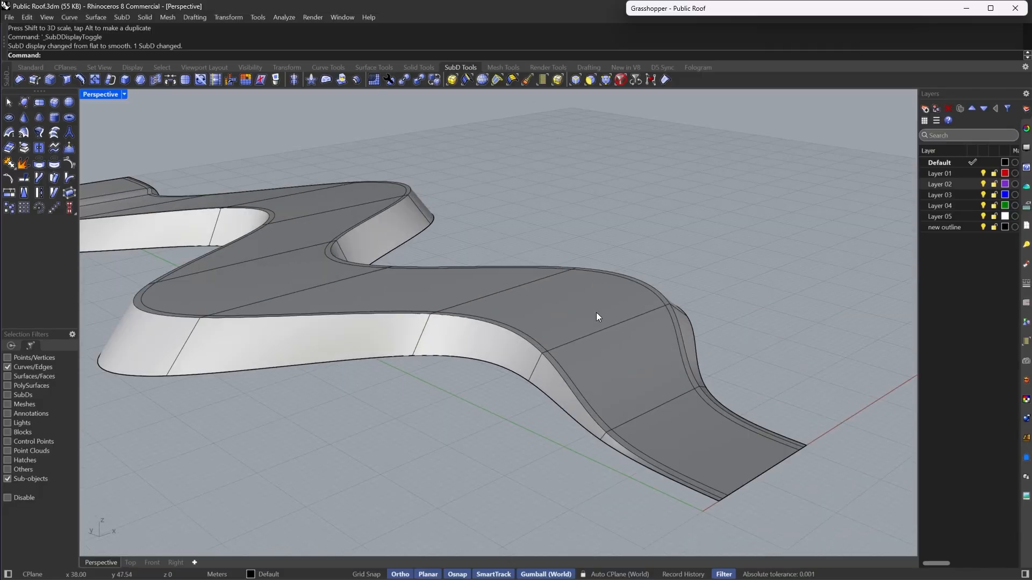
- Select the roof's top faces and inspect the inset walkway from several angles
left_click(605, 79)
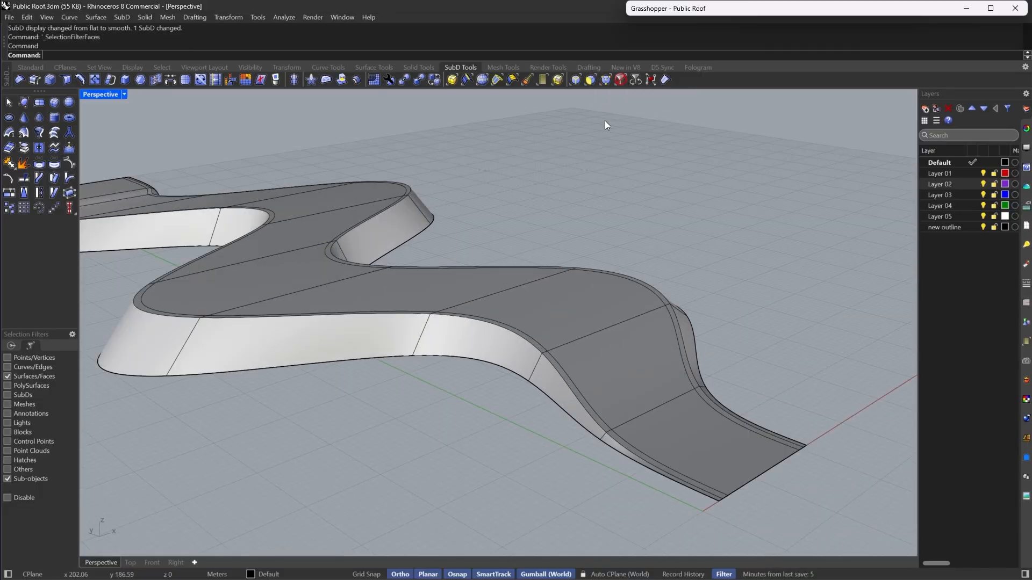
left_click(639, 435)
double_click(619, 368)
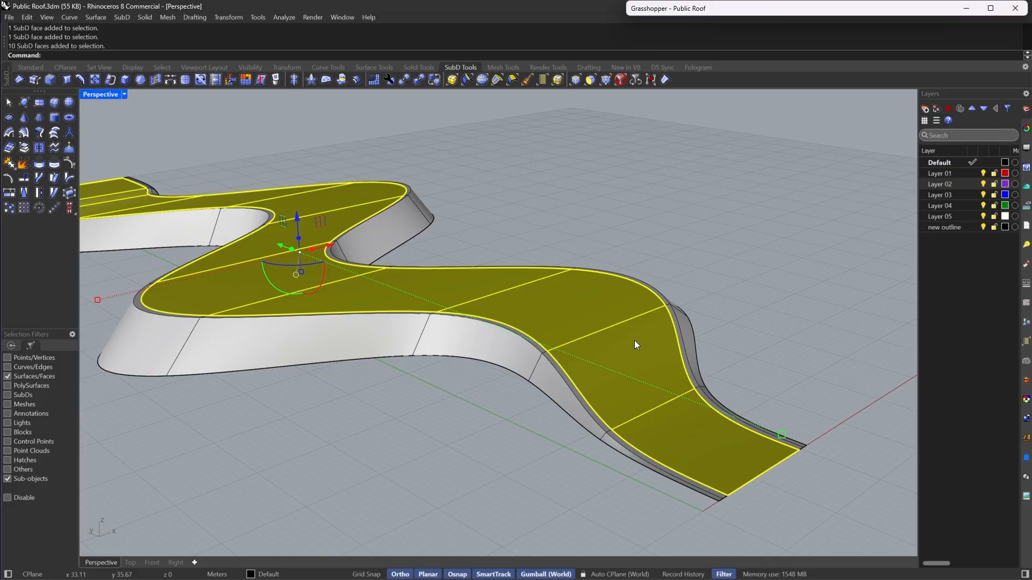
right_click_drag(635, 342, 650, 266)
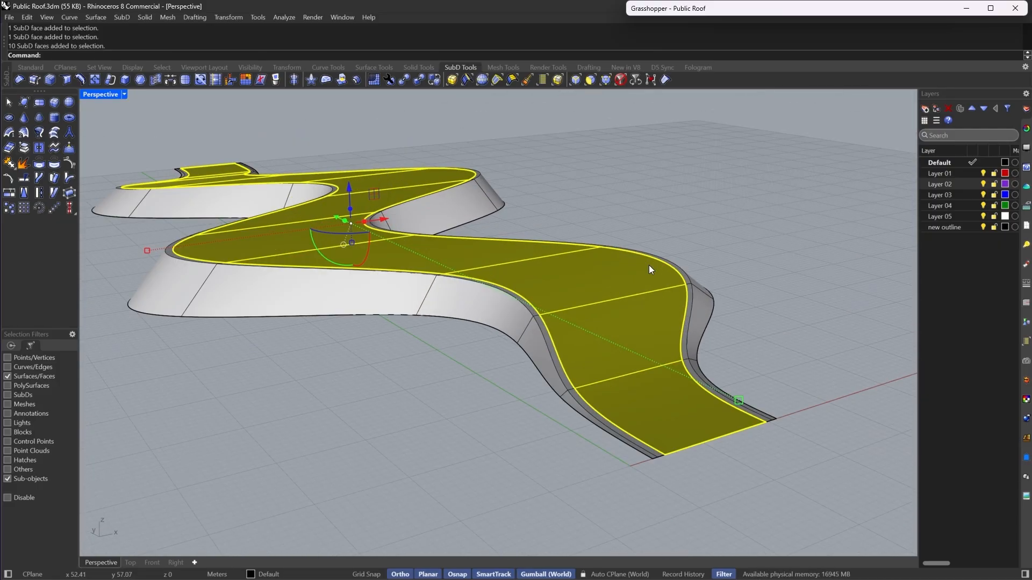
scroll(649, 265, "up", 4)
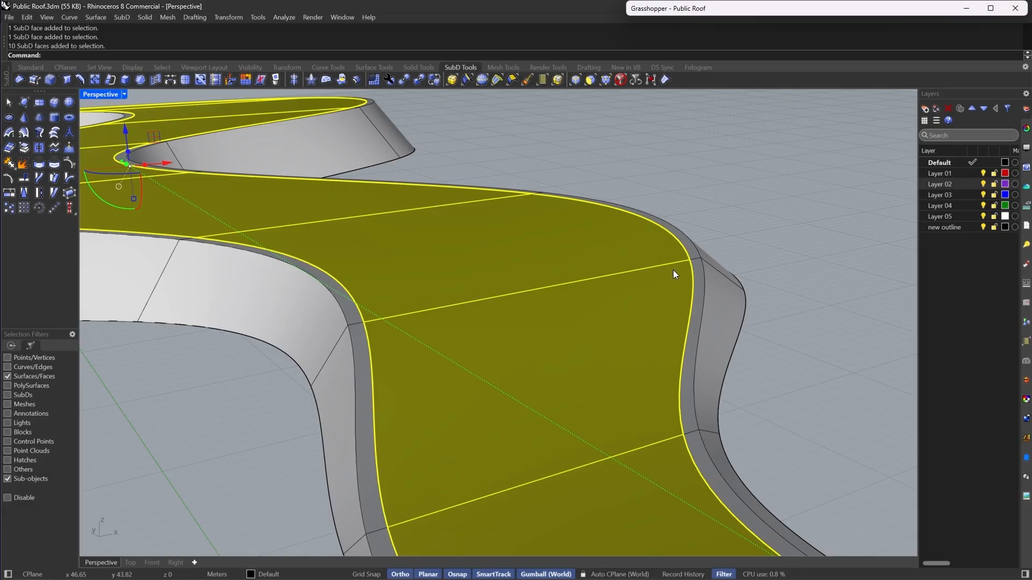
scroll(663, 266, "down", 5)
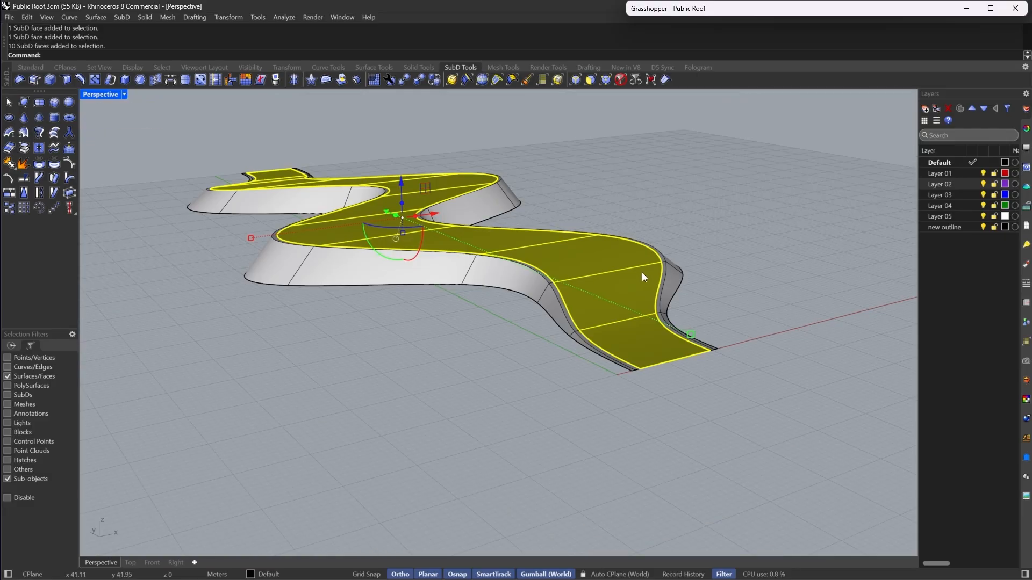
scroll(644, 272, "up", 5)
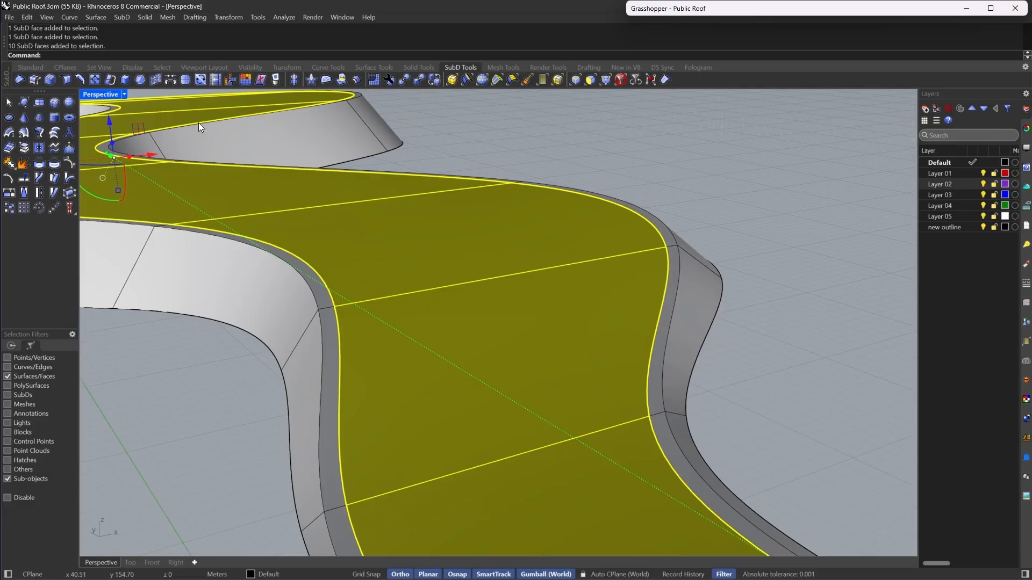
scroll(378, 174, "down", 5)
scroll(488, 205, "up", 5)
right_click_drag(488, 205, 704, 228)
scroll(476, 275, "down", 6)
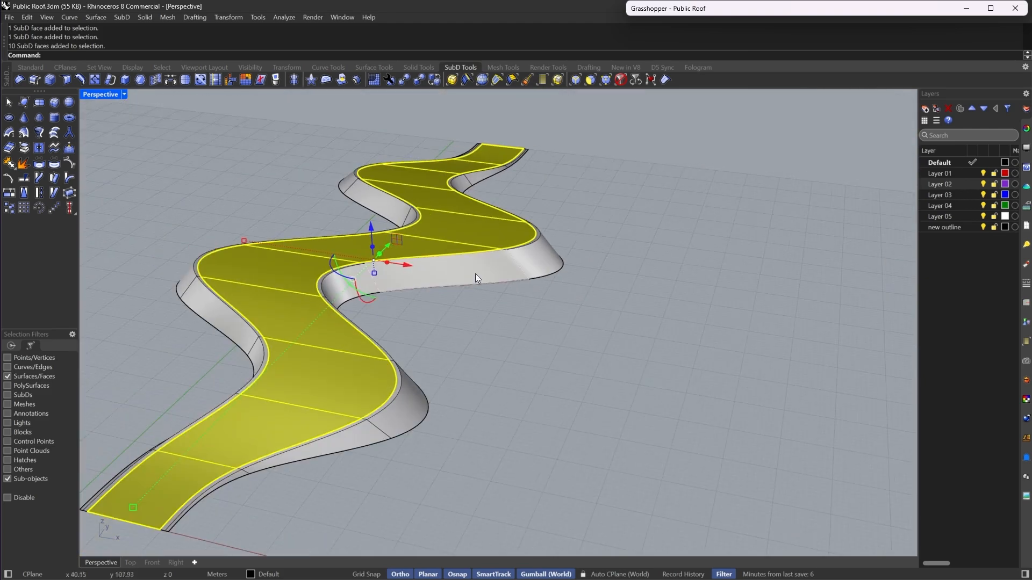
right_click_drag(476, 275, 645, 220)
scroll(645, 223, "down", 4)
scroll(645, 304, "up", 5)
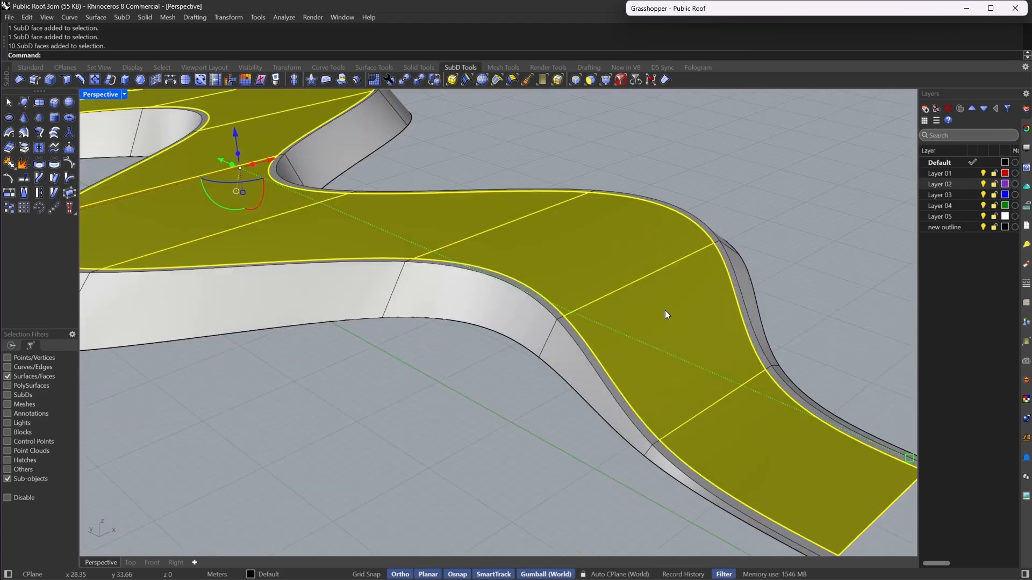
scroll(618, 306, "down", 2)
scroll(577, 302, "up", 3)
scroll(576, 301, "down", 5)
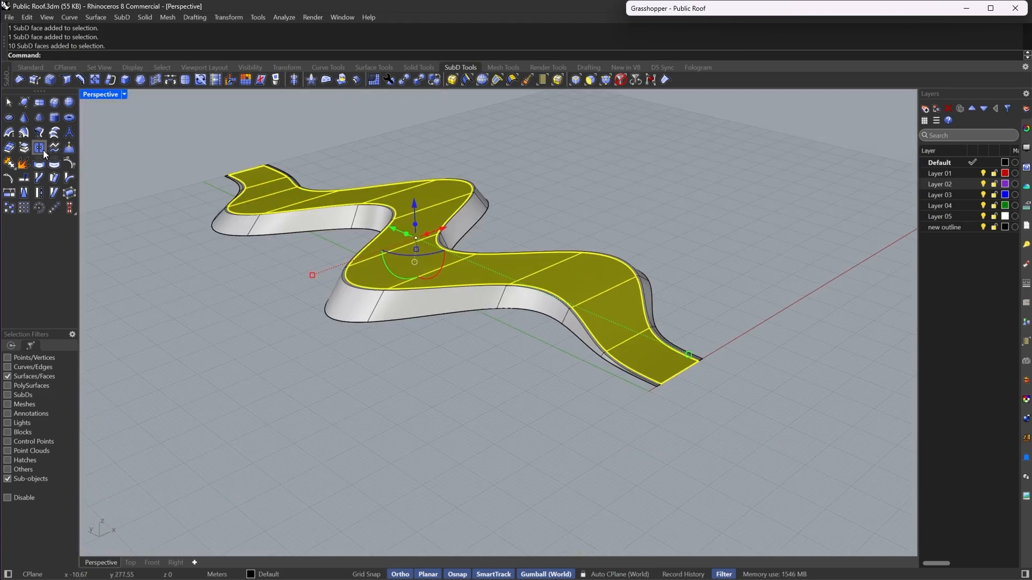
- Reset the selection filter to none and clear the selection
left_click(26, 150)
right_click_drag(496, 415, 533, 316)
left_click(620, 83)
left_click(575, 311)
scroll(530, 310, "up", 5)
scroll(533, 316, "down", 9)
key("Escape")
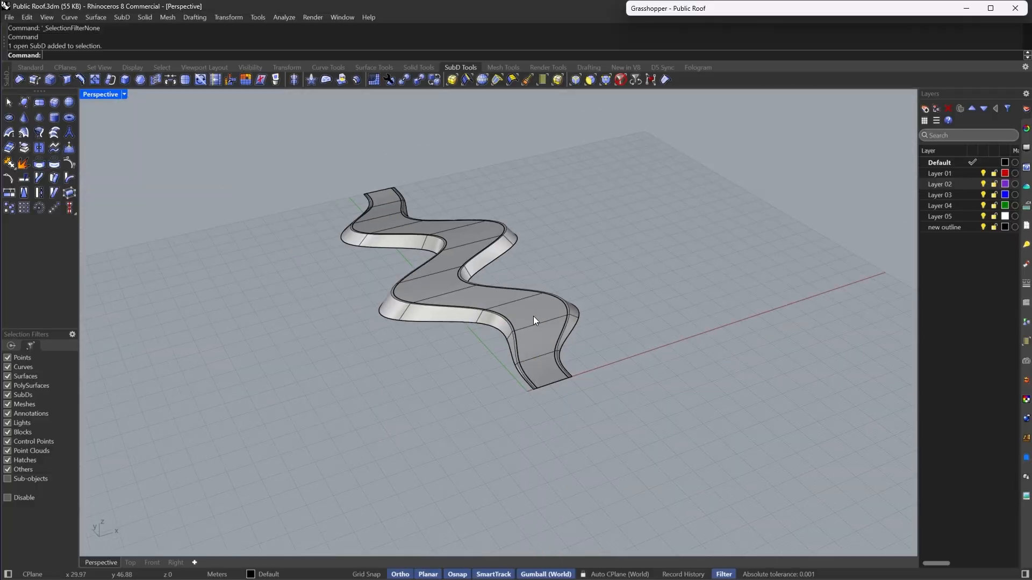
- Duplicate the roof and move the copy 100 m sideways with the gumball
scroll(533, 318, "up", 6)
left_click(533, 320)
scroll(533, 321, "down", 6)
scroll(560, 327, "down", 5)
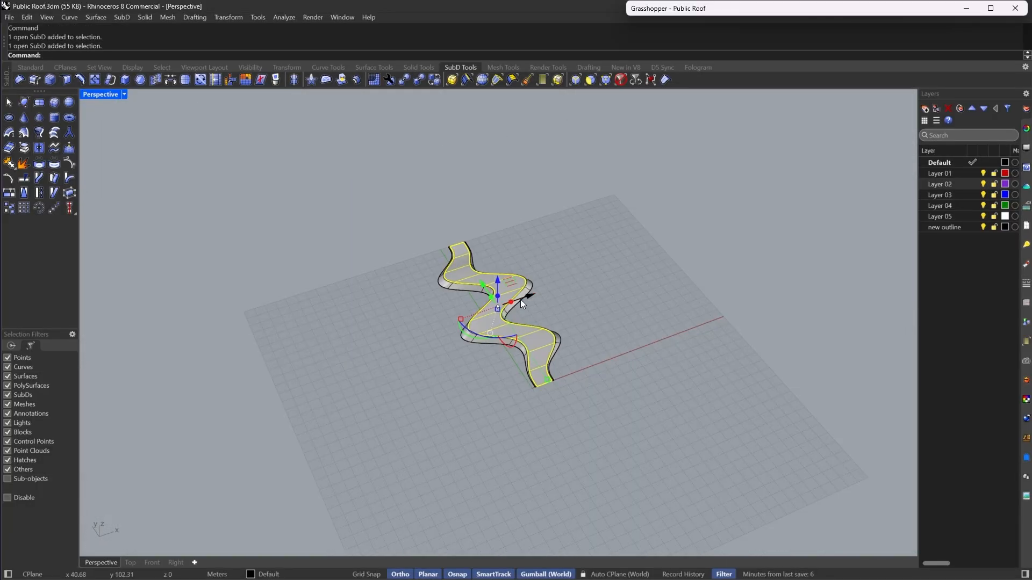
left_click_drag(525, 294, 434, 356)
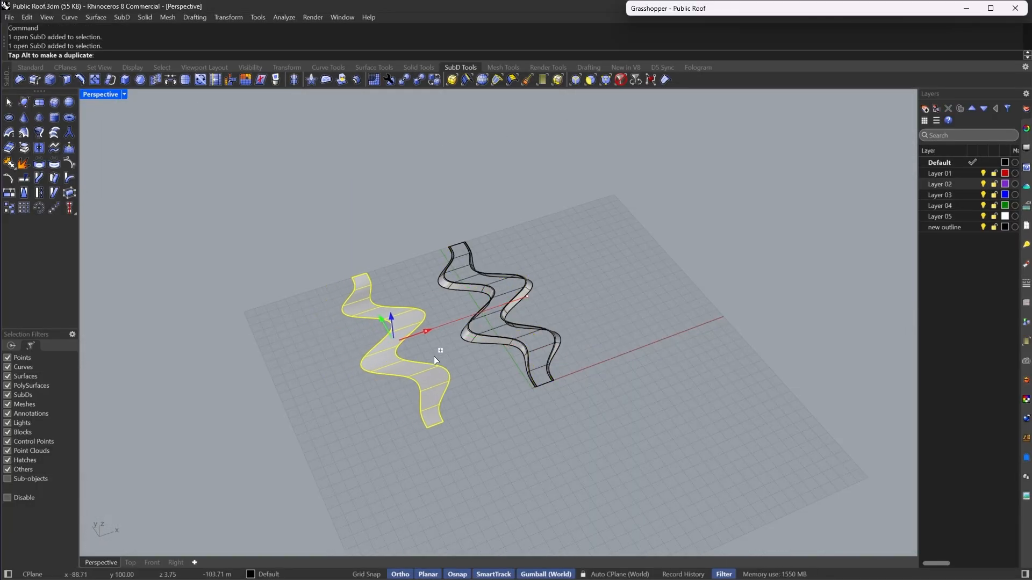
type("100")
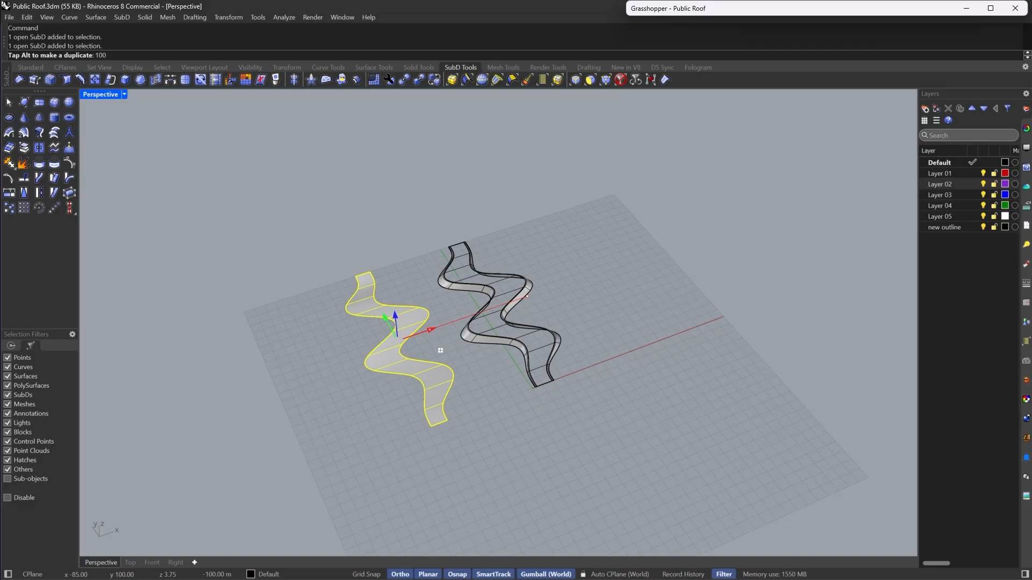
key("Return")
scroll(559, 361, "up", 10)
scroll(590, 313, "down", 3)
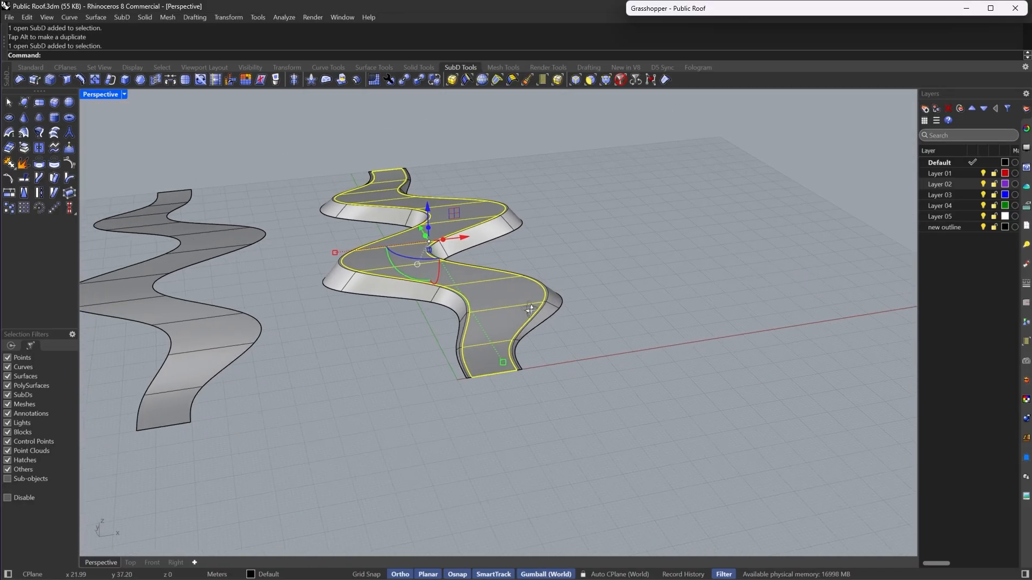
- Select the roof objects and lock them
scroll(568, 320, "up", 10)
left_click(587, 313)
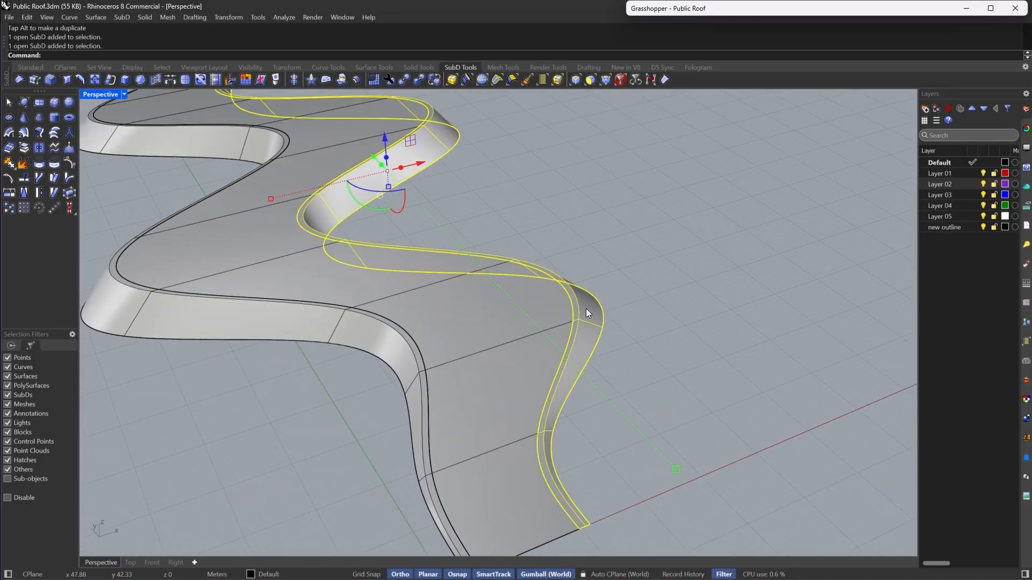
left_click(357, 344, "shift")
scroll(376, 347, "down", 4)
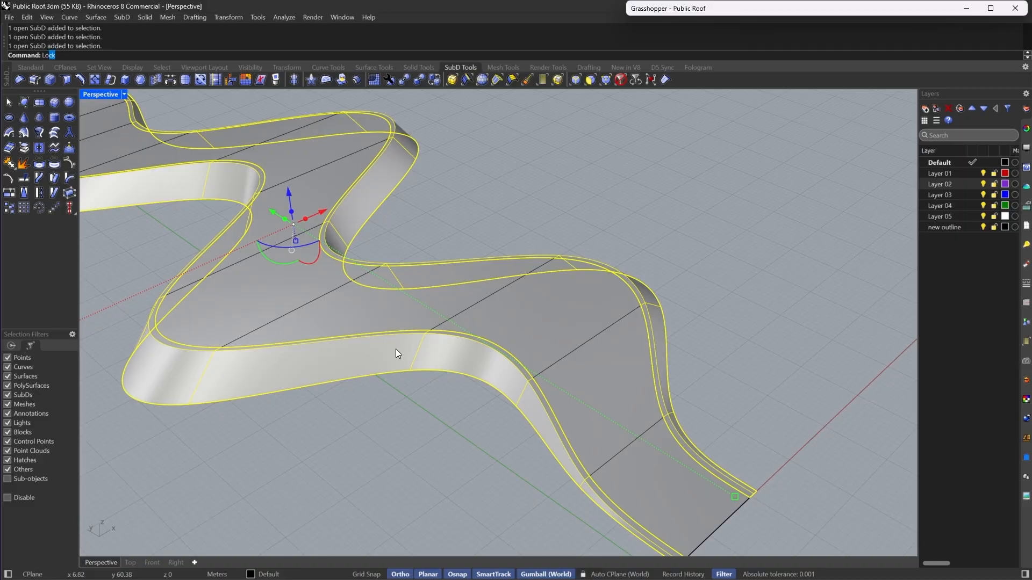
key("Return")
scroll(547, 331, "down", 8)
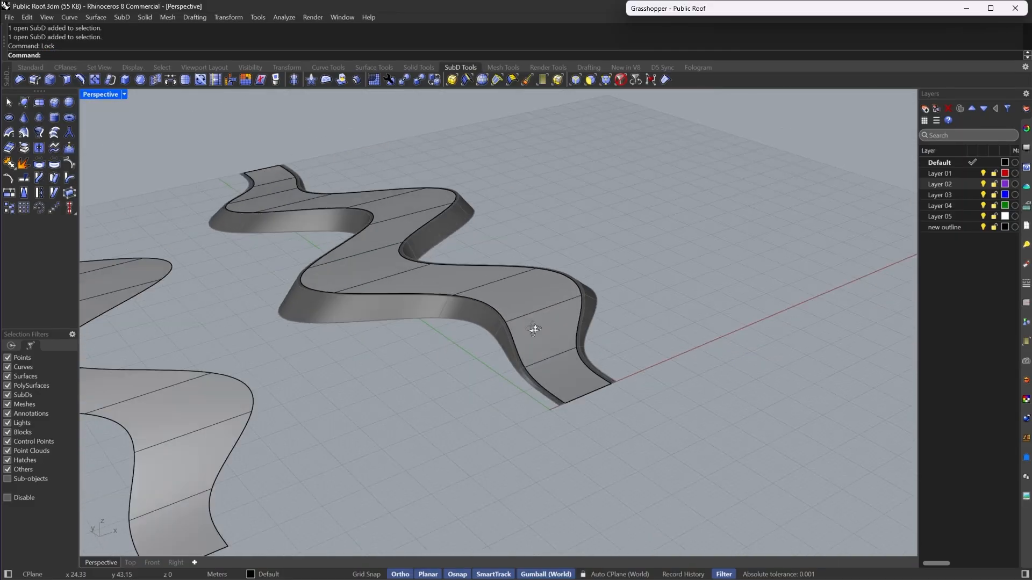
- Examine the roof and its copy up close, then deselect
scroll(485, 316, "up", 3)
left_click(582, 327)
scroll(583, 326, "down", 5)
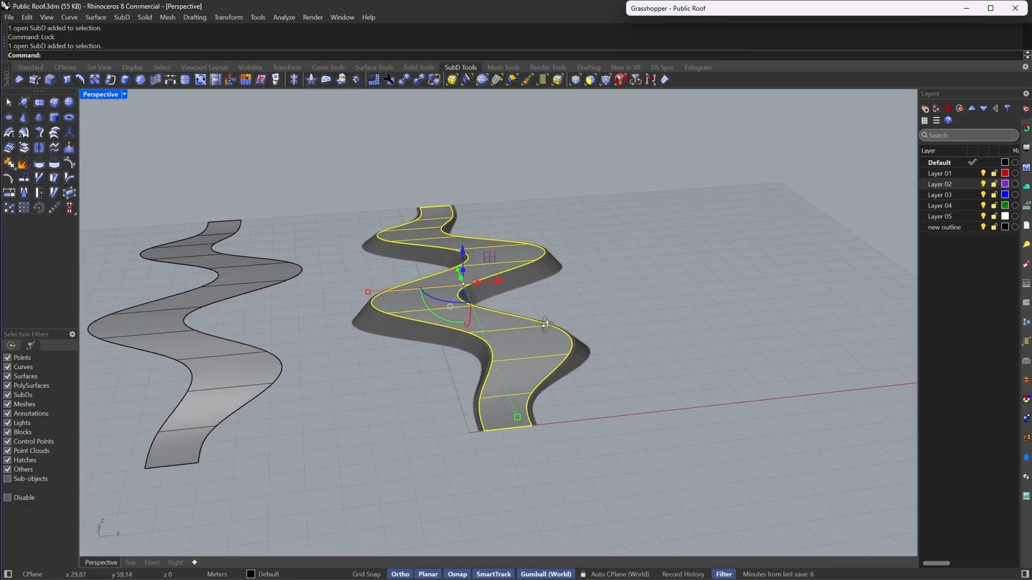
scroll(585, 365, "up", 2)
key("Escape")
scroll(585, 361, "up", 2)
scroll(635, 389, "down", 3)
scroll(565, 370, "up", 1)
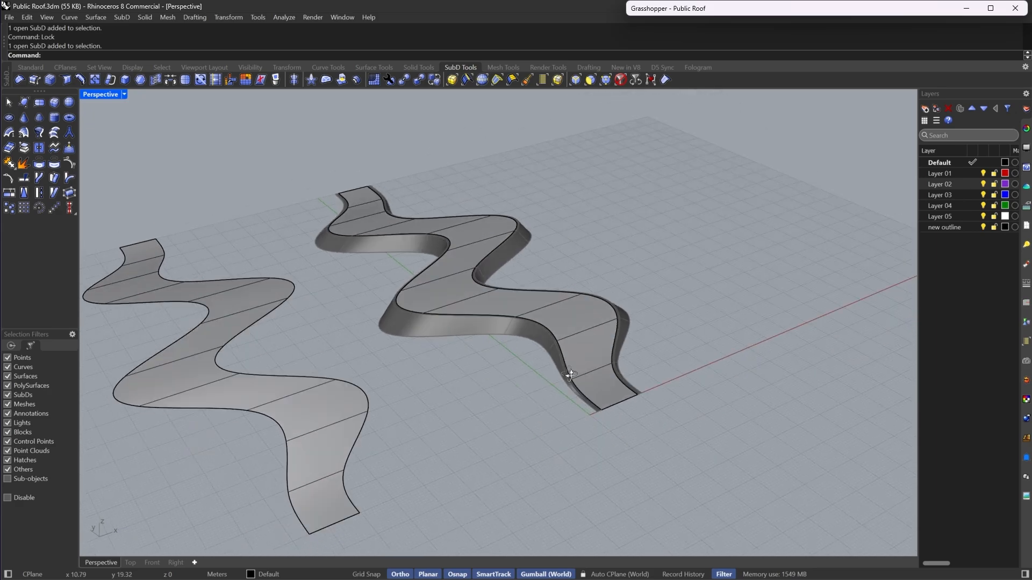
- Select the edge ring across the copied roof and insert a new edge loop at proportional 0.5 through it
scroll(585, 384, "up", 2)
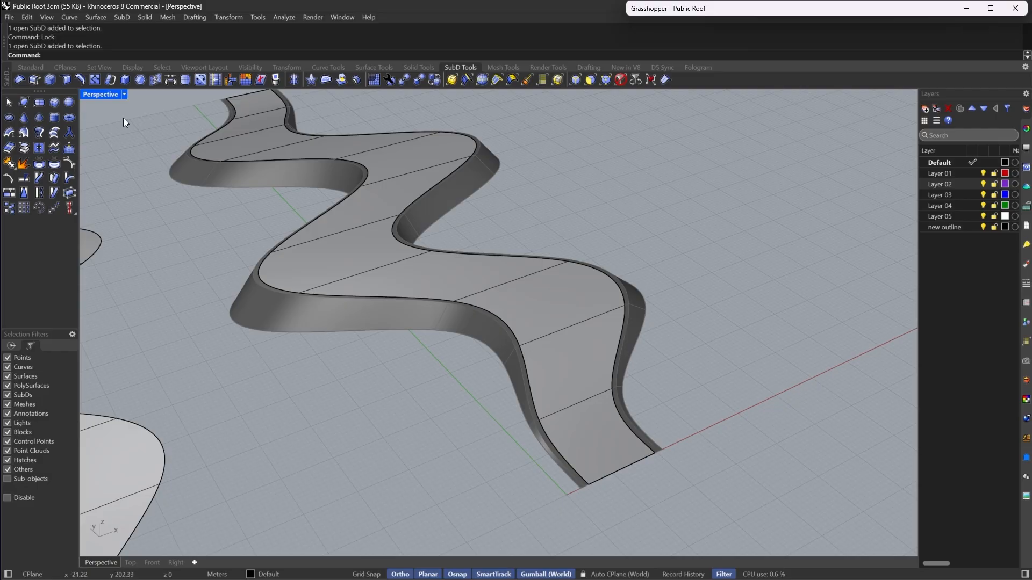
left_click(482, 82)
left_click(574, 404)
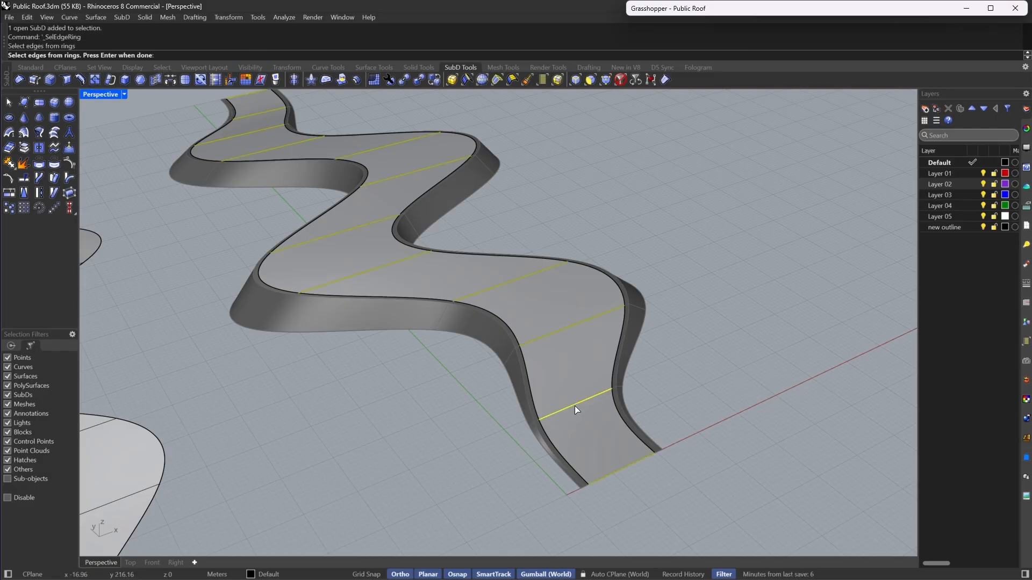
key("Return")
left_click(79, 80)
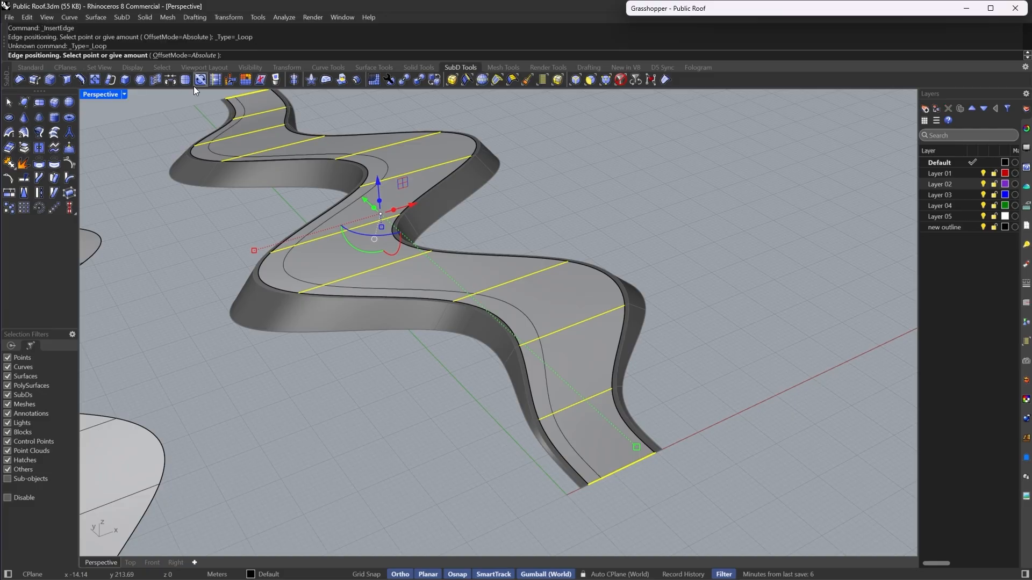
left_click(180, 56)
key("Tab")
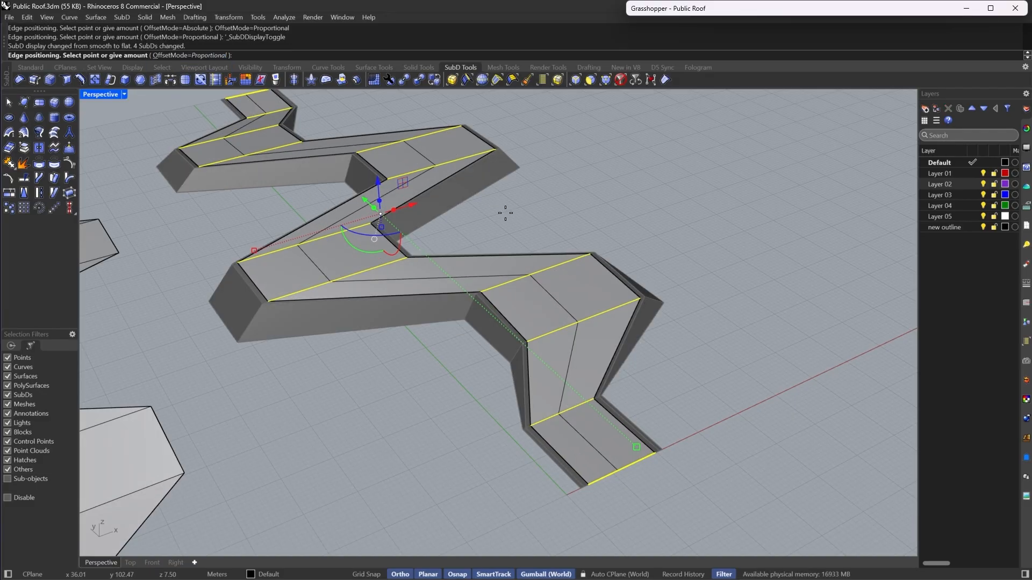
type(".5")
key("Return")
- Set the selection filter to edges and slide one edge of the new loop proportionally about 0.8 across its face
right_click_drag(575, 258, 472, 281)
scroll(471, 279, "down", 5)
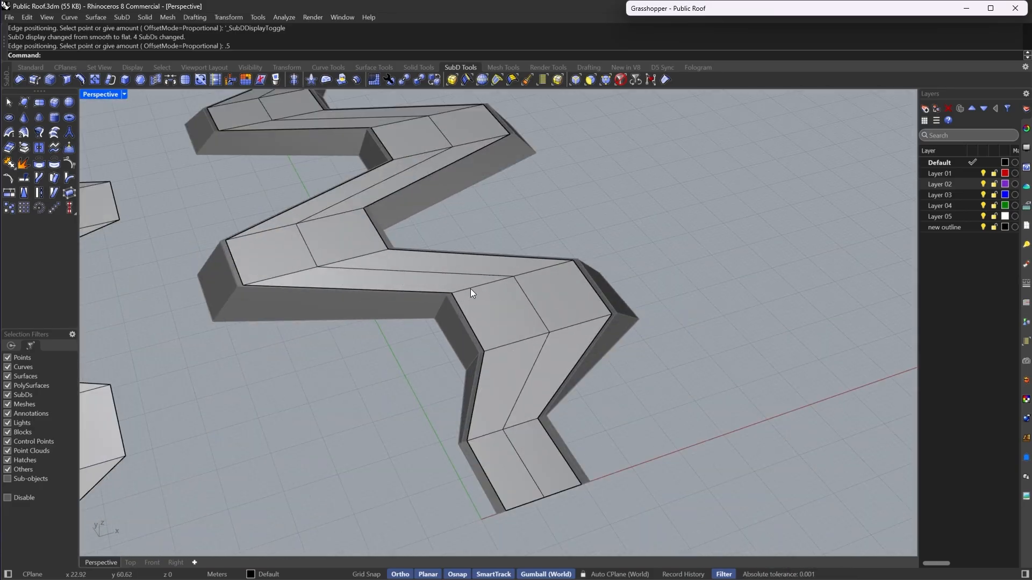
left_click(577, 81)
scroll(520, 347, "up", 3)
left_click(543, 308)
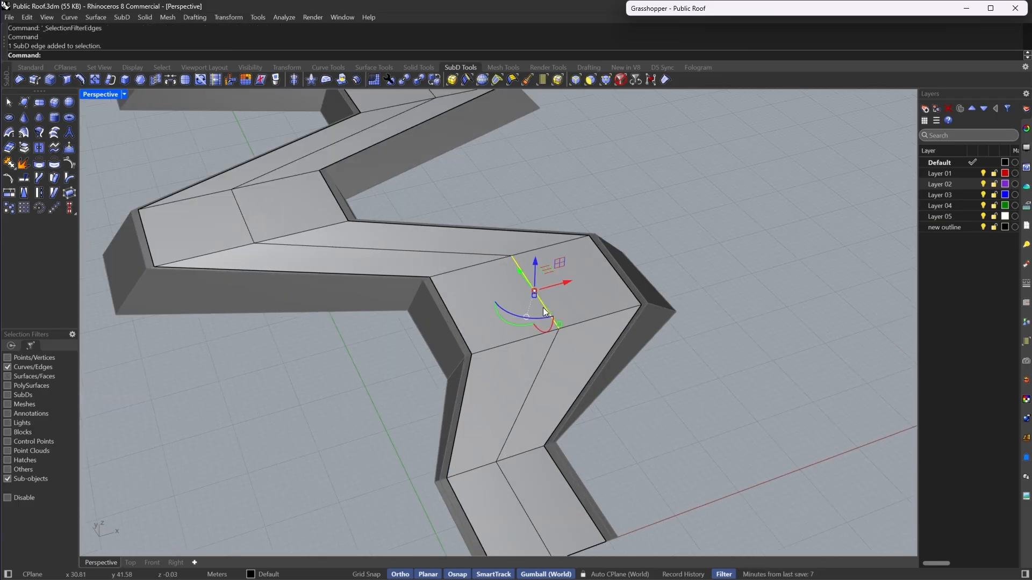
left_click(215, 80)
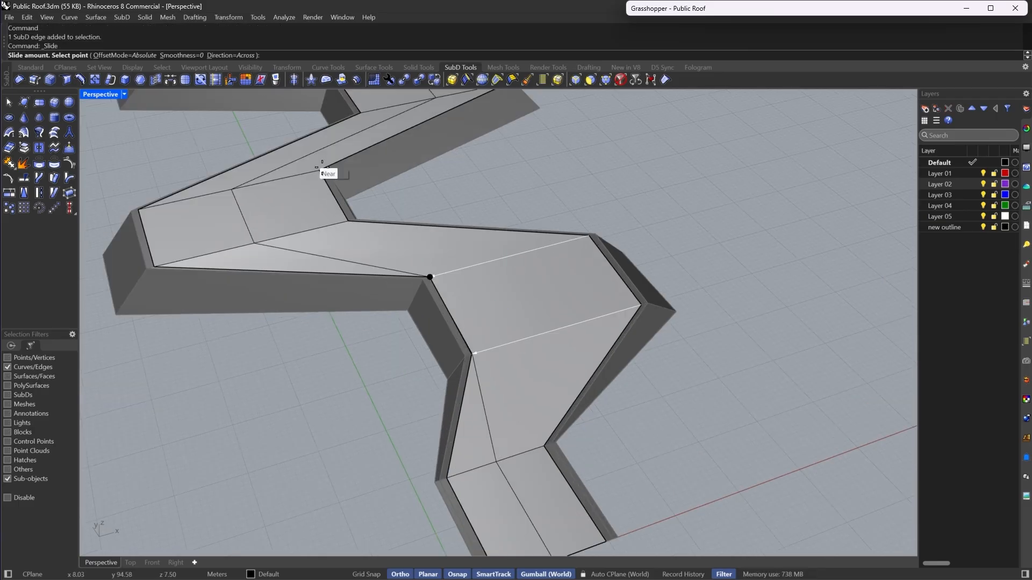
left_click(129, 56)
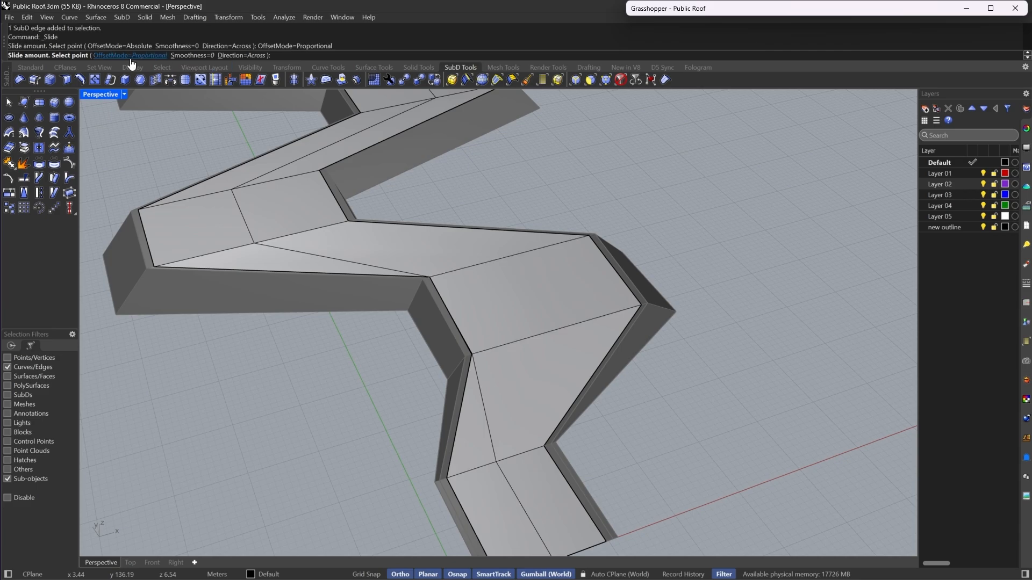
left_click(449, 272)
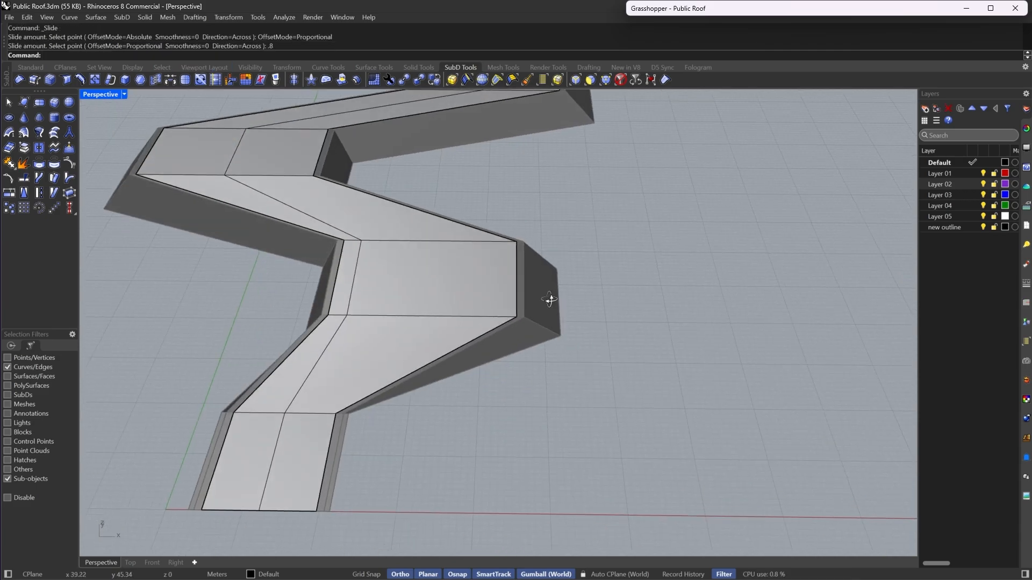
- Slide the next edge of the new loop proportionally about -0.8 across its face
right_click_drag(447, 269, 548, 295)
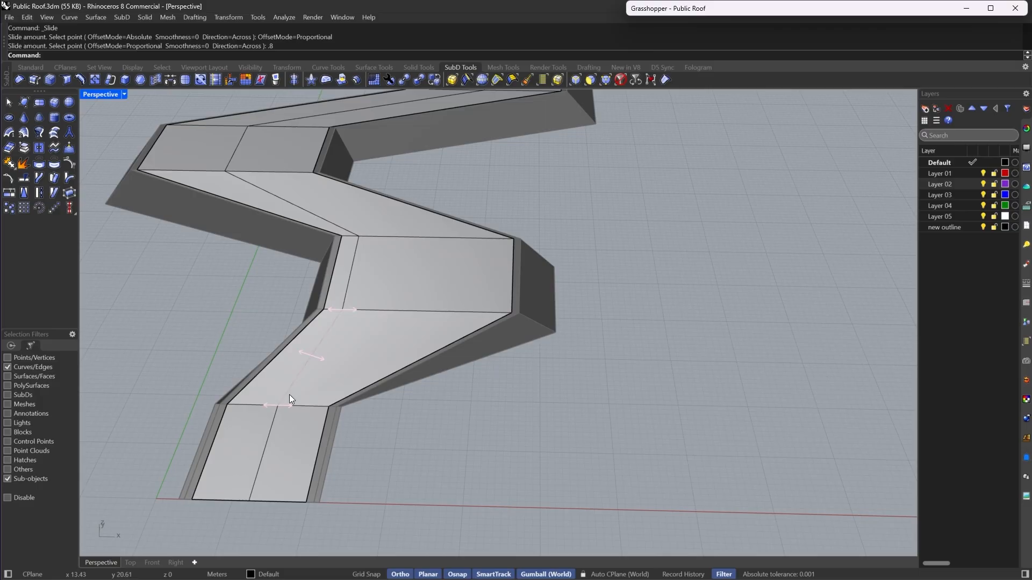
right_click_drag(342, 266, 598, 439)
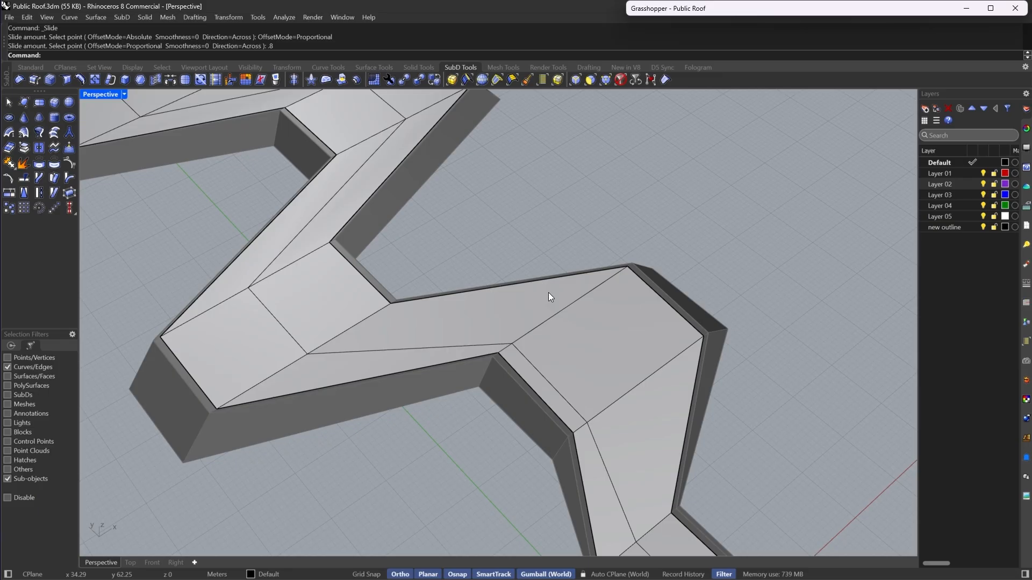
left_click(290, 334)
scroll(302, 281, "up", 5)
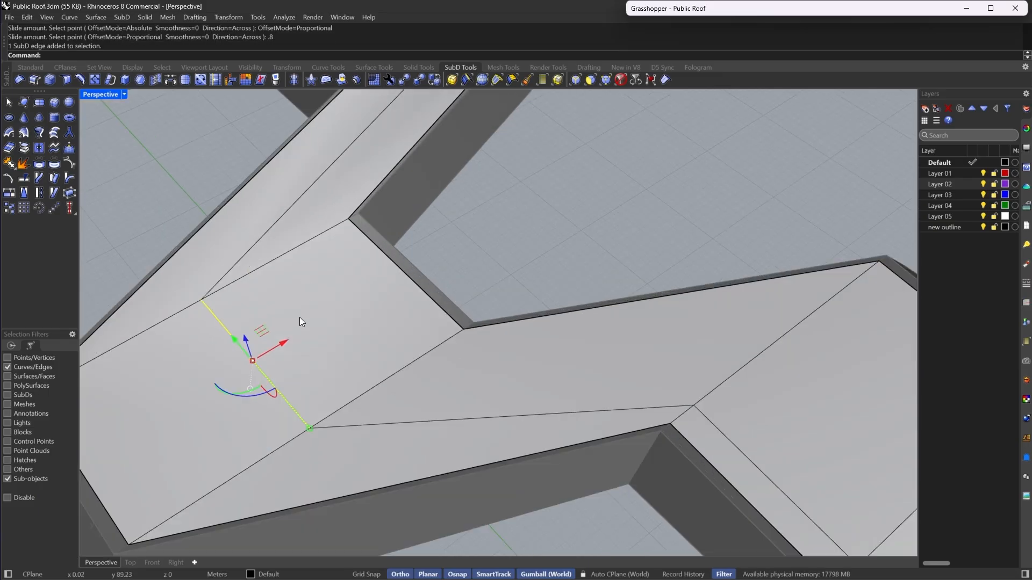
key("space")
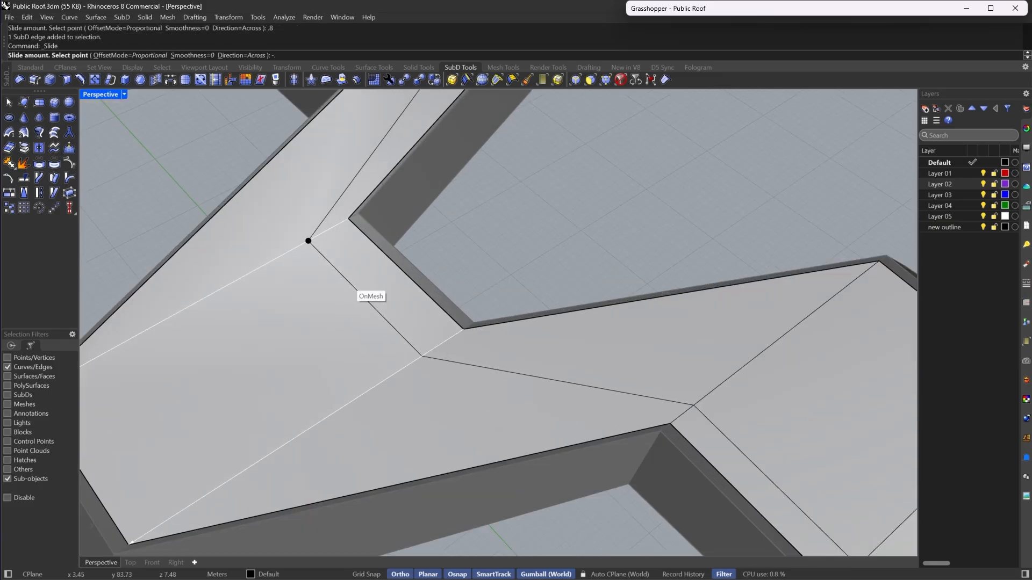
left_click(349, 285)
- Slide another edge of the loop by a proportional amount of 0.8
scroll(443, 321, "down", 5)
scroll(456, 235, "up", 5)
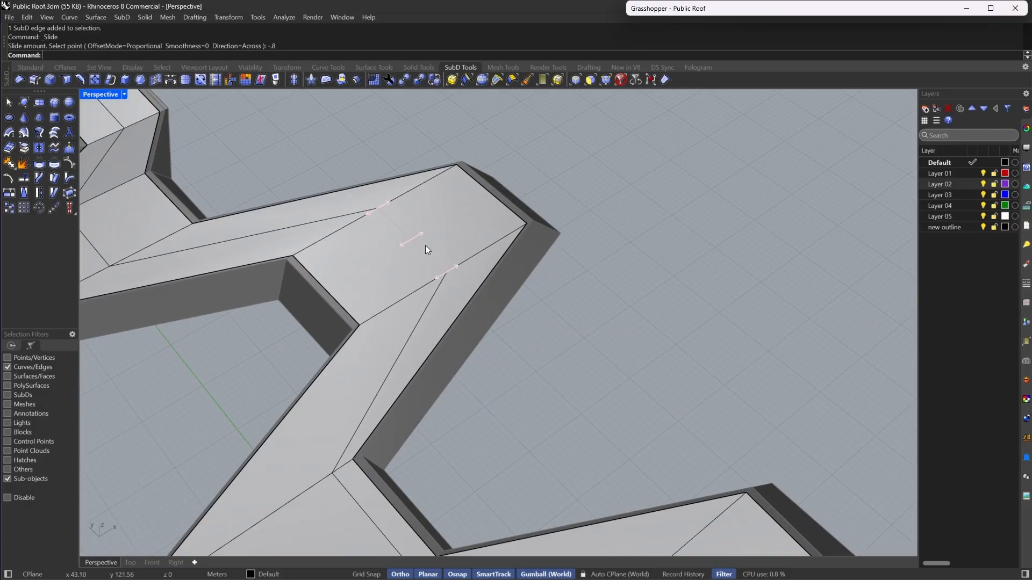
left_click(426, 253)
key("space")
type(".")
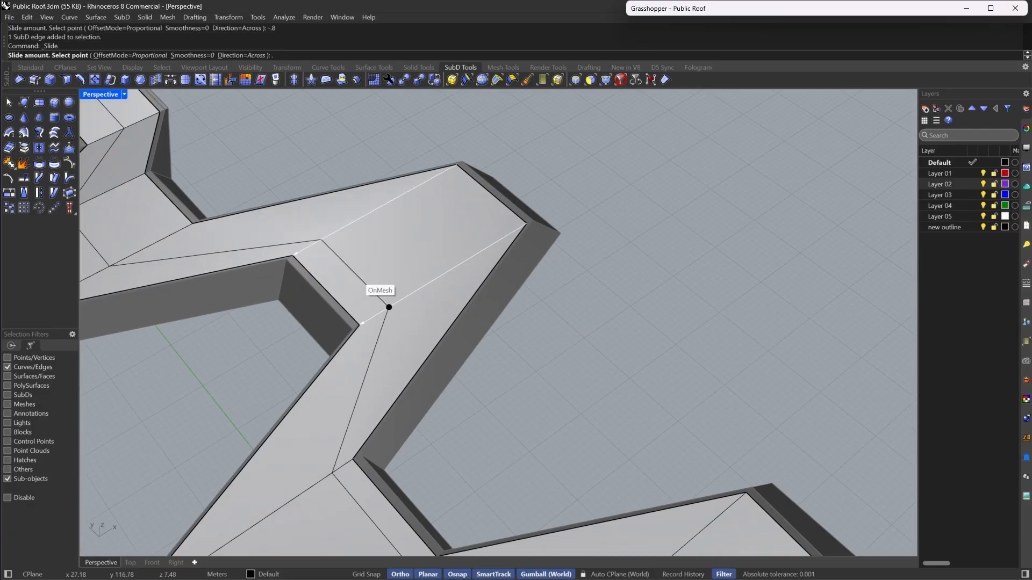
type("8")
key("Return")
- Slide a further edge of the loop by a proportional amount of -0.8
scroll(359, 278, "down", 5)
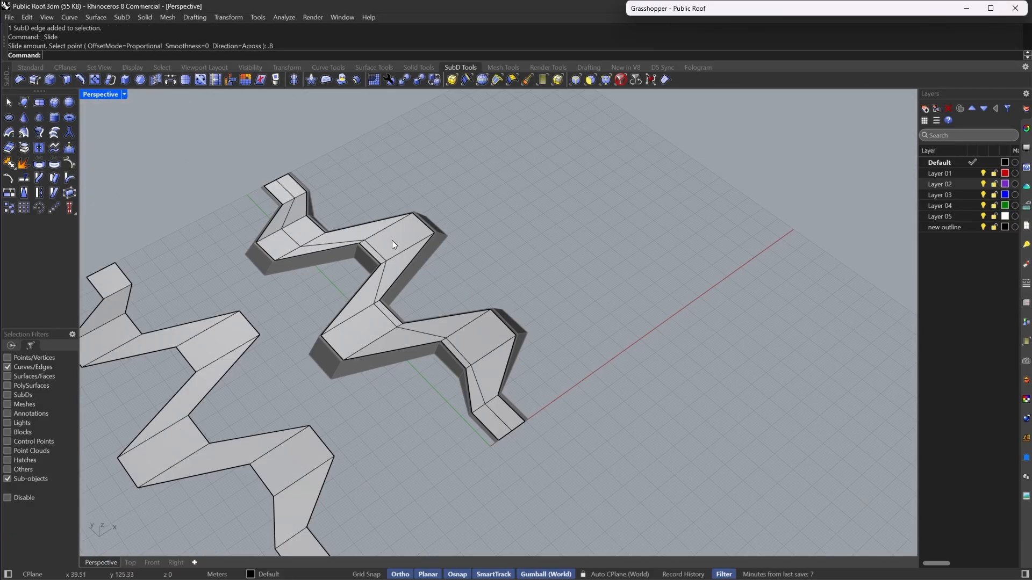
scroll(392, 240, "up", 5)
left_click(288, 273)
key("space")
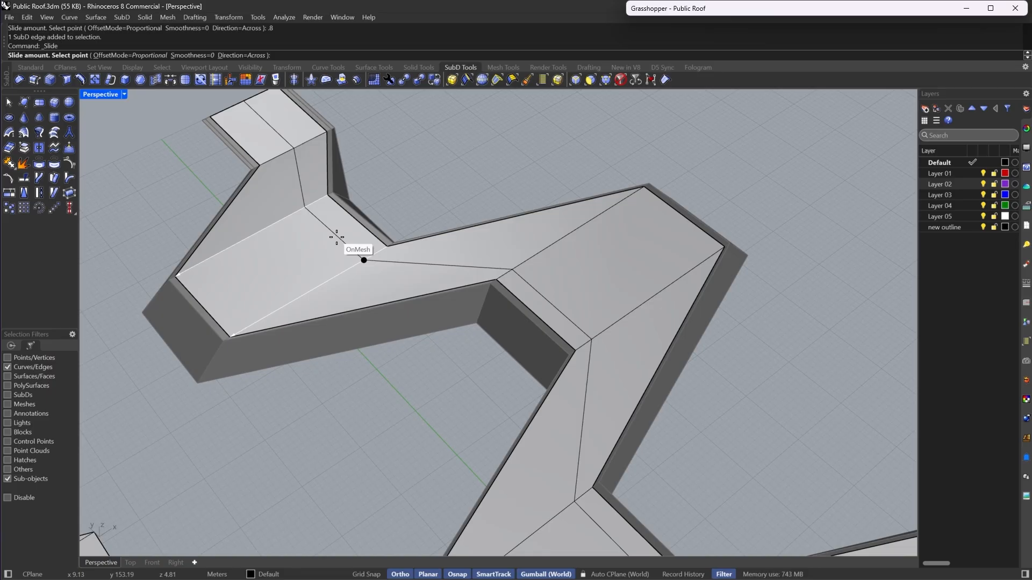
type("-.8")
scroll(364, 260, "down", 2)
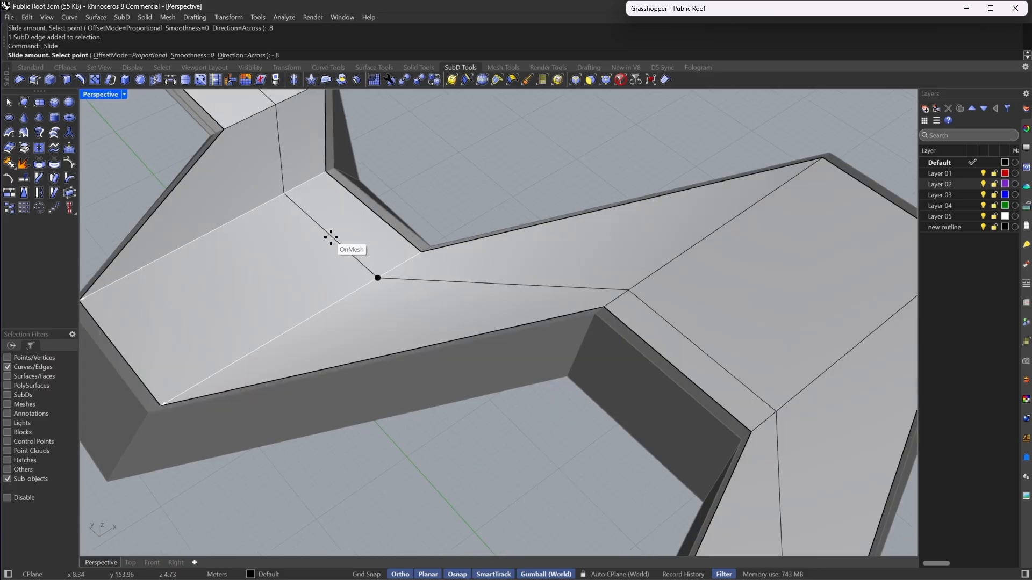
key("Return")
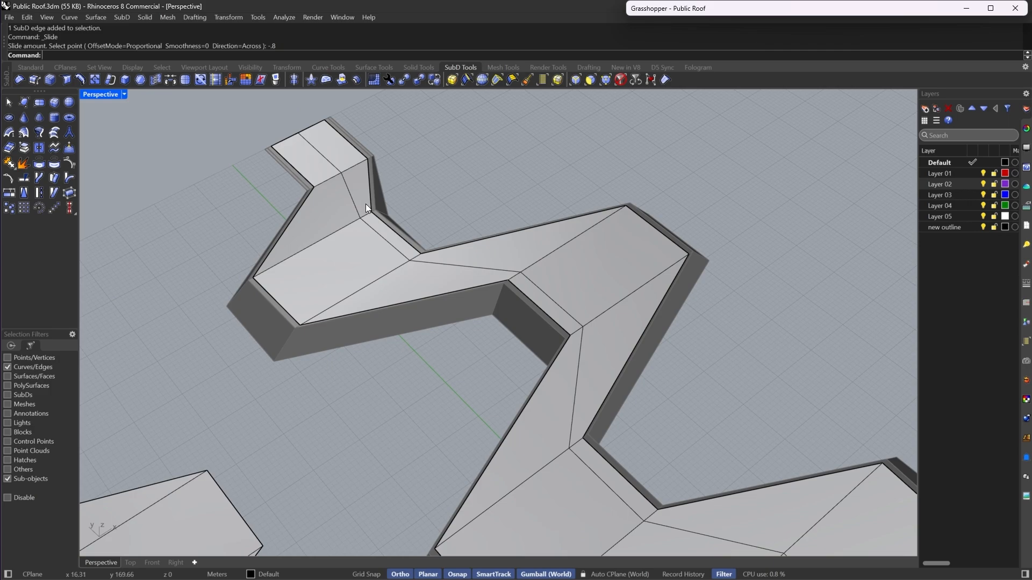
- Select the whole central edge loop, crease it, and switch the SubD back to smooth display
right_click_drag(365, 204, 577, 362)
key("Tab")
key("Tab")
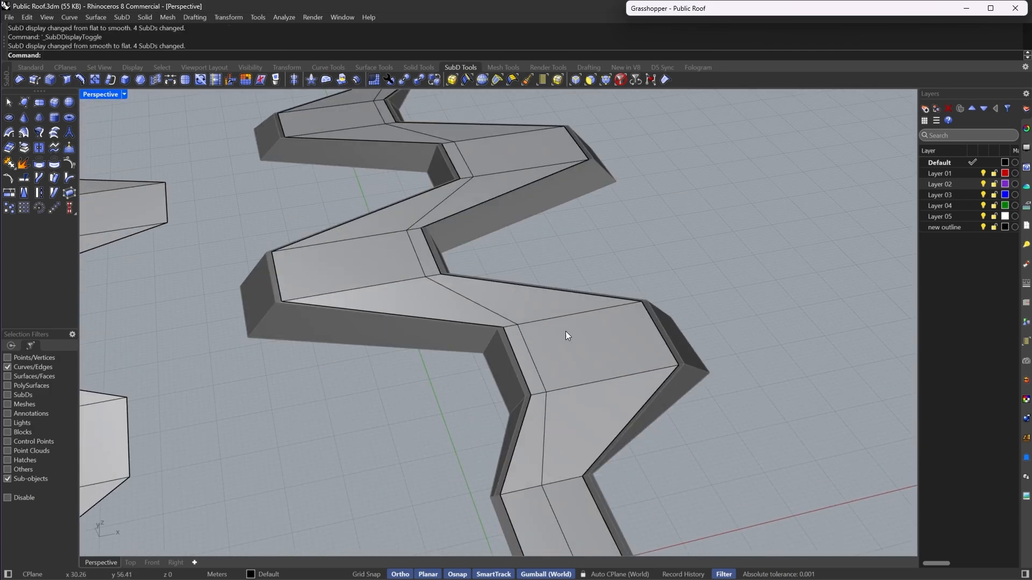
left_click(577, 81)
double_click(531, 362)
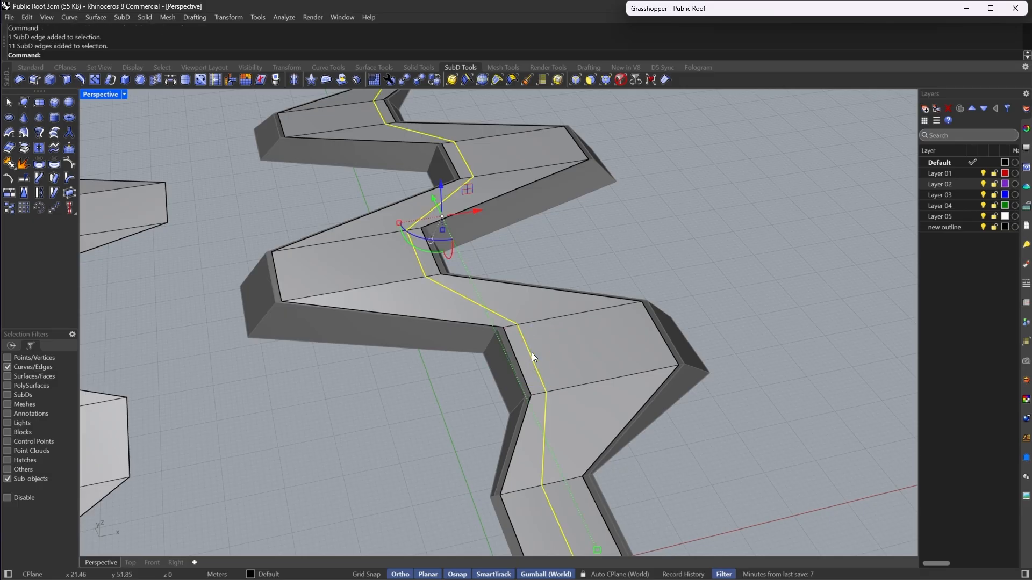
left_click(665, 80)
key("Escape")
key("Tab")
- Examine the smoothed roof copy and its creased centre line from several angles
scroll(485, 259, "down", 5)
right_click_drag(485, 259, 497, 301)
scroll(548, 430, "up", 5)
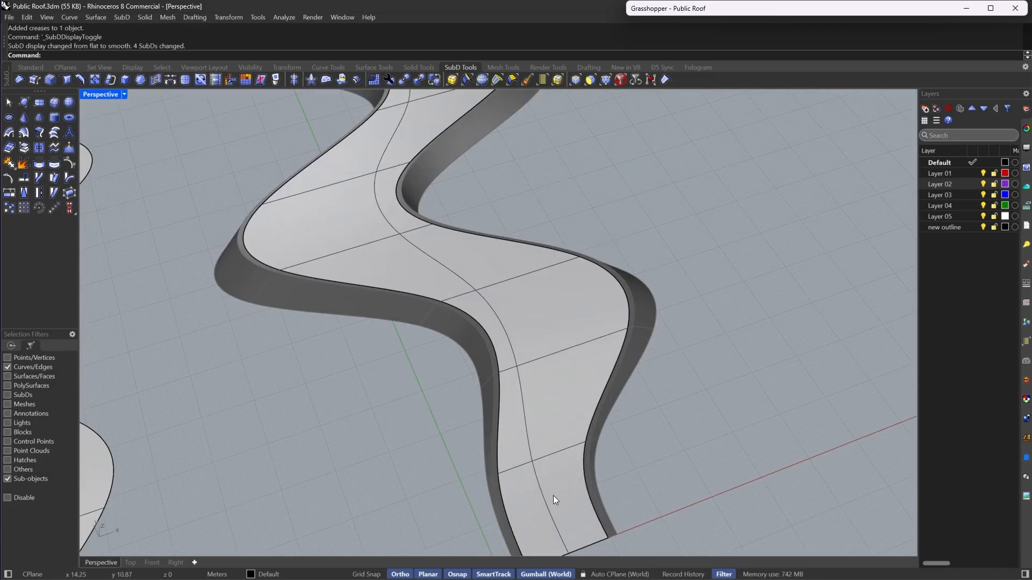
right_click_drag(333, 203, 388, 254)
scroll(388, 253, "up", 5)
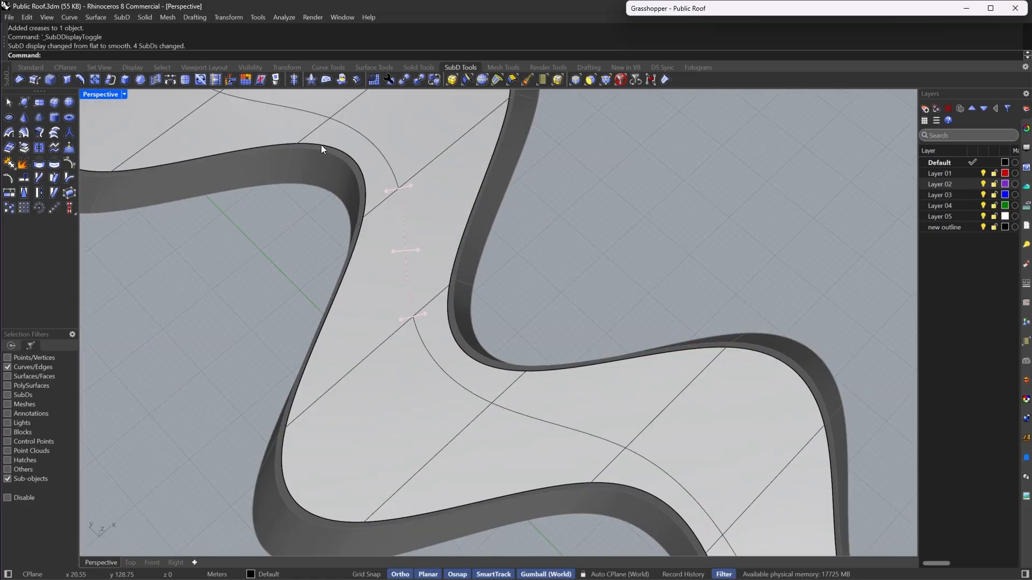
scroll(602, 398, "down", 5)
right_click_drag(622, 412, 552, 336)
scroll(516, 298, "up", 6)
mouse_move(511, 297)
right_mouse_down()
mouse_move(489, 307)
mouse_move(515, 302)
right_mouse_up()
scroll(512, 286, "down", 5)
scroll(585, 434, "up", 6)
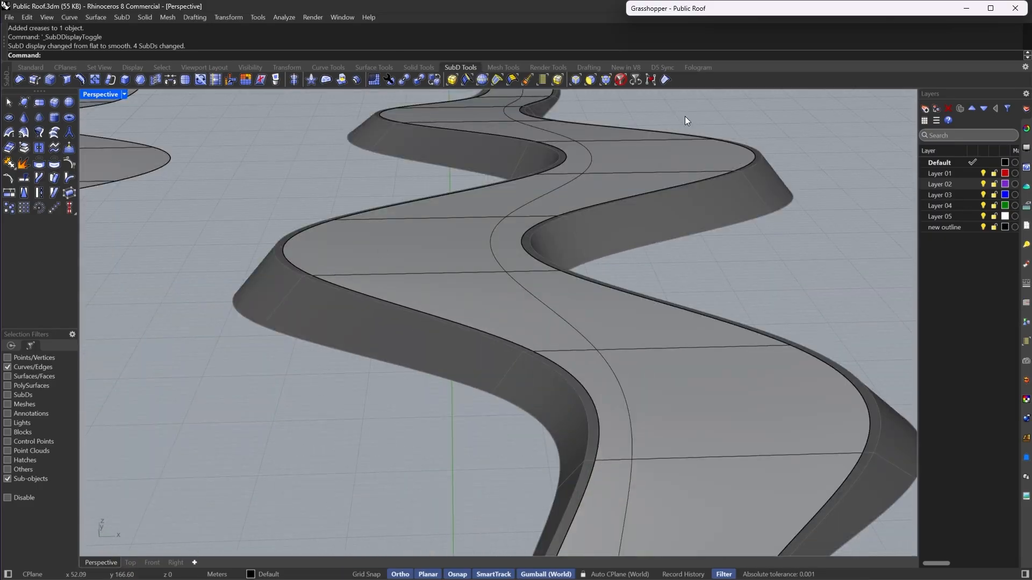
scroll(540, 235, "down", 5)
right_click_drag(599, 318, 577, 465)
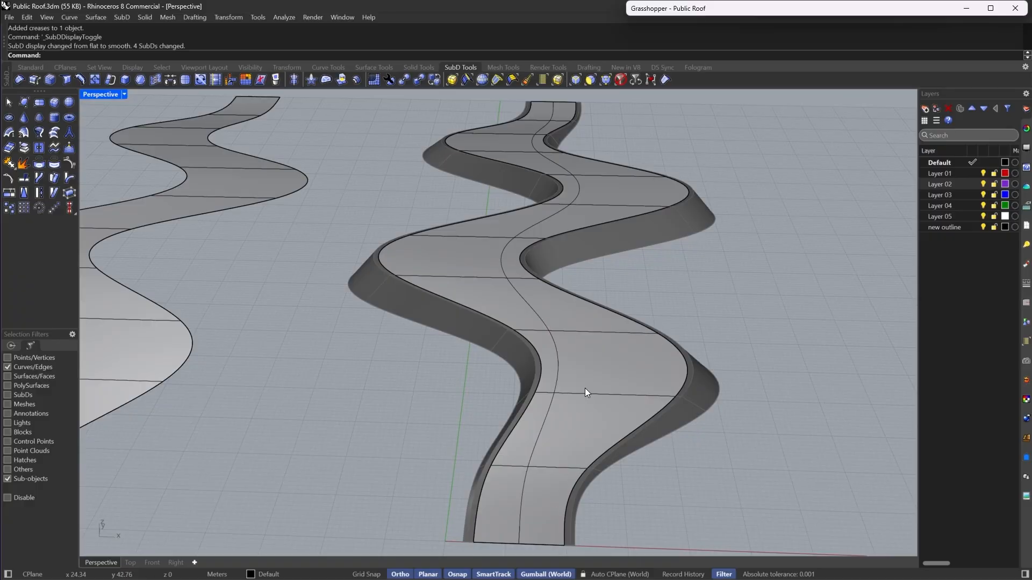
right_click_drag(585, 388, 569, 488)
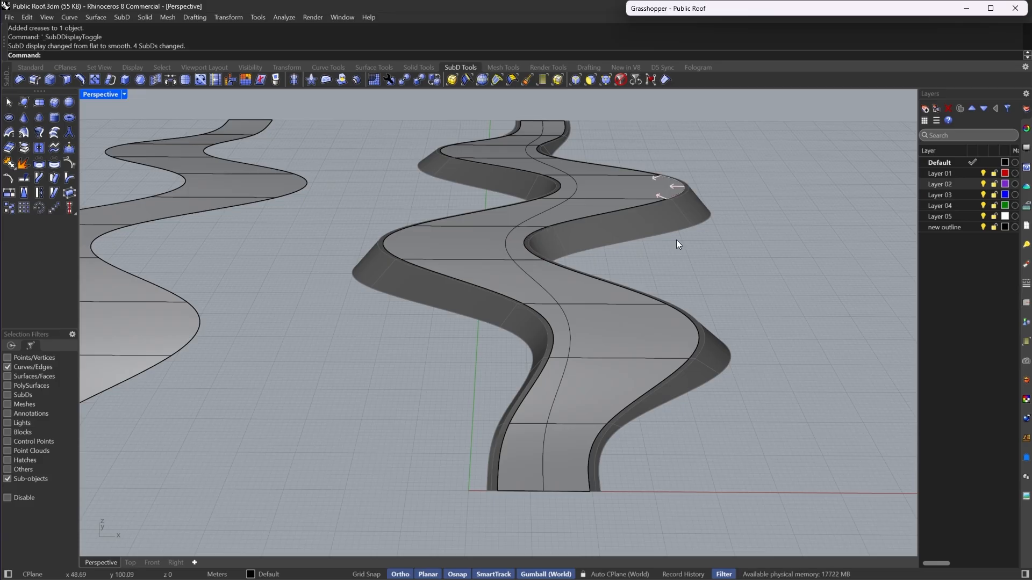
right_click_drag(676, 240, 604, 363)
scroll(547, 221, "down", 4)
scroll(602, 331, "up", 5)
- Switch to flat display, select another edge ring and insert an edge loop at proportional 0.5
key("Tab")
scroll(598, 356, "down", 4)
scroll(604, 346, "up", 4)
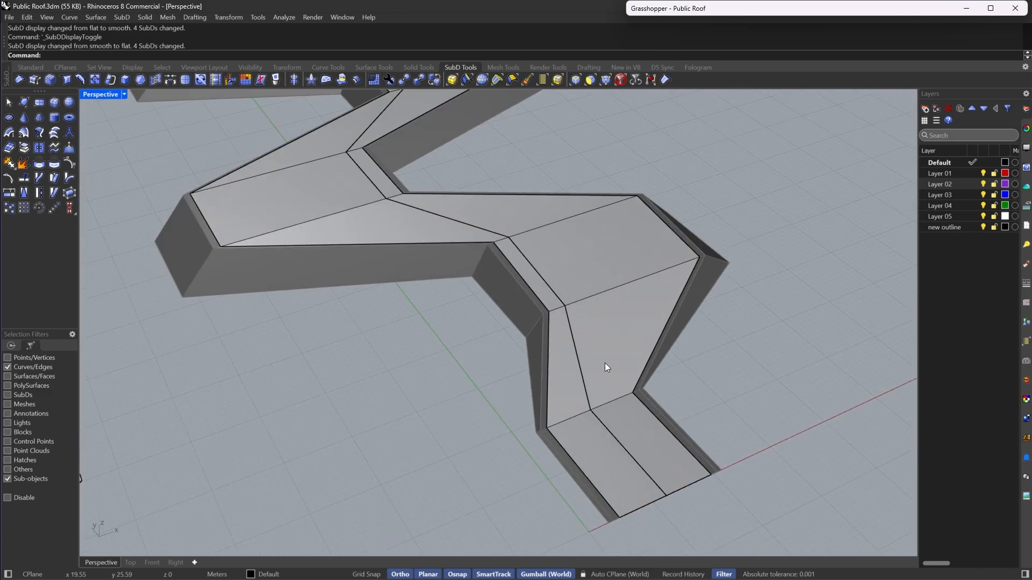
left_click(481, 80)
left_click(601, 292)
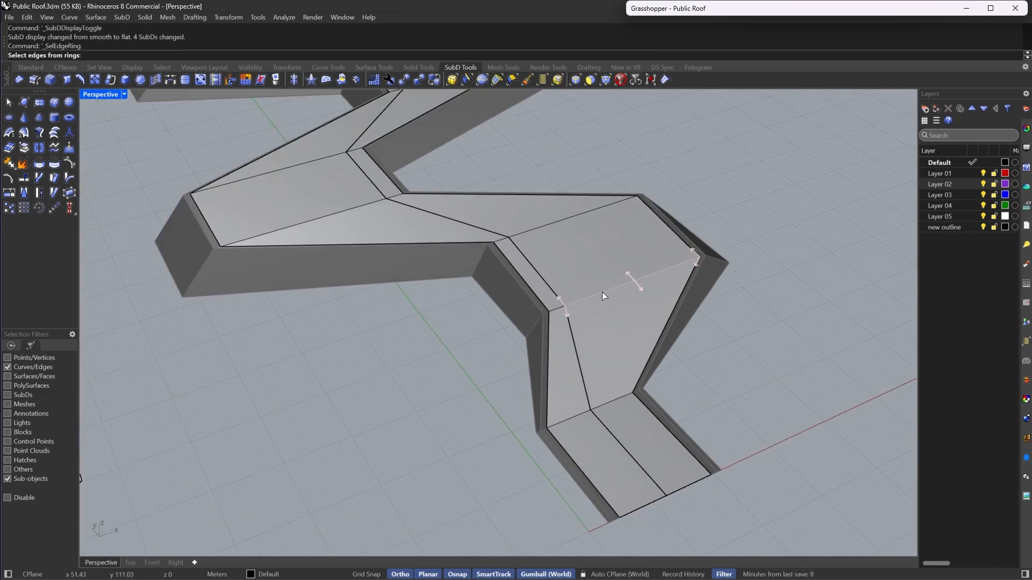
key("Return")
scroll(499, 353, "down", 4)
scroll(491, 254, "up", 4)
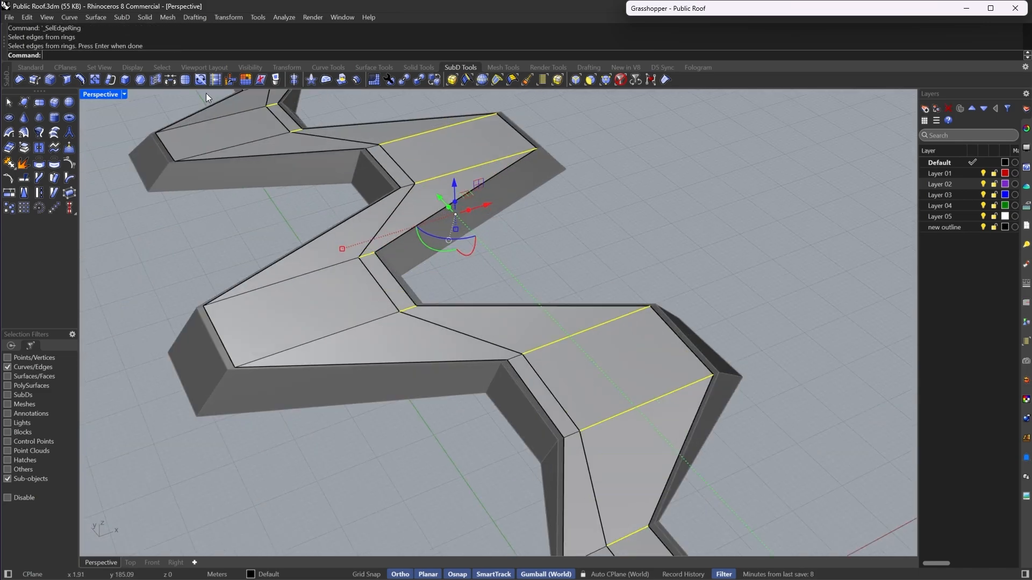
left_click(80, 81)
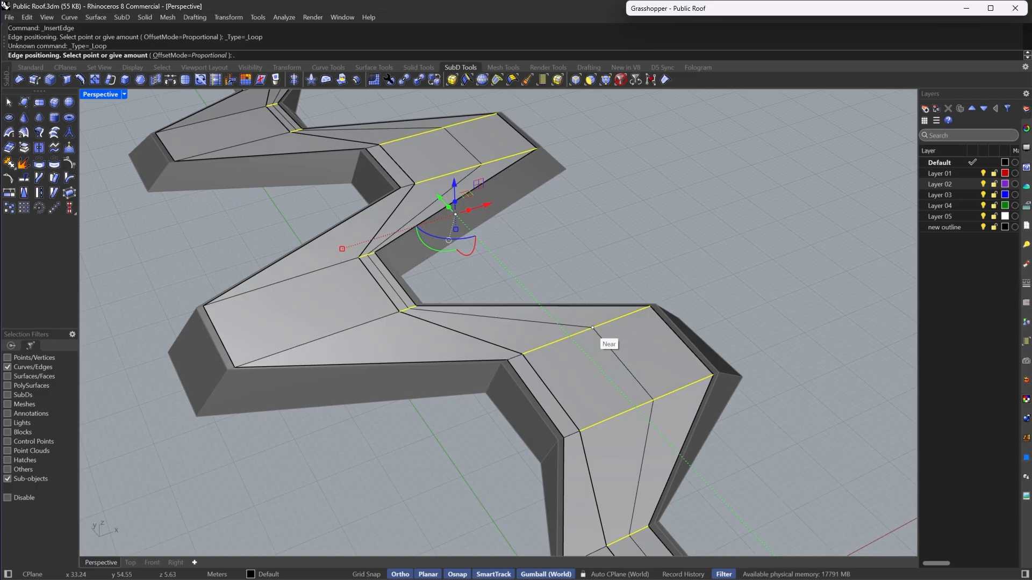
key("Return")
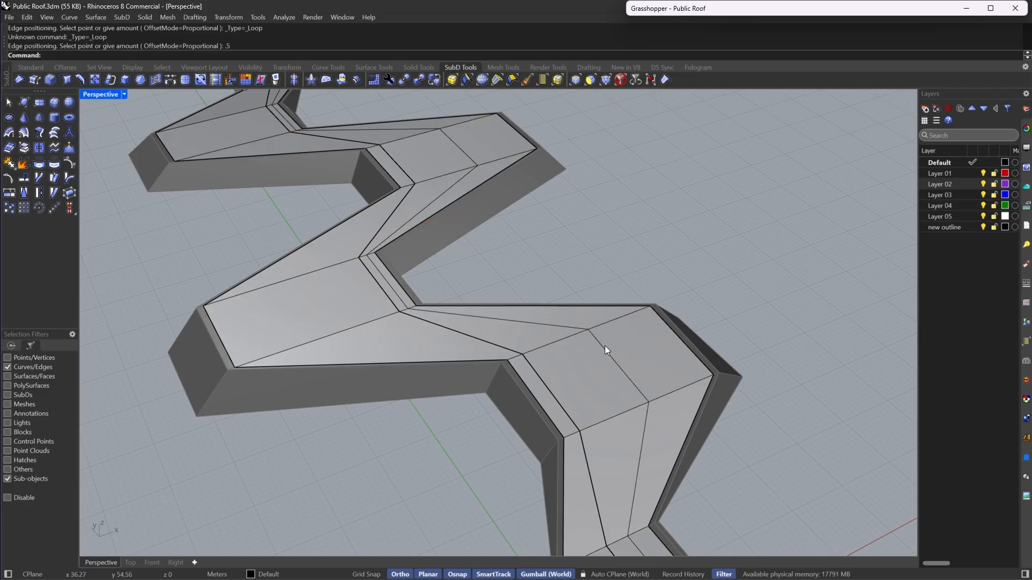
left_click(604, 346)
scroll(605, 346, "up", 2)
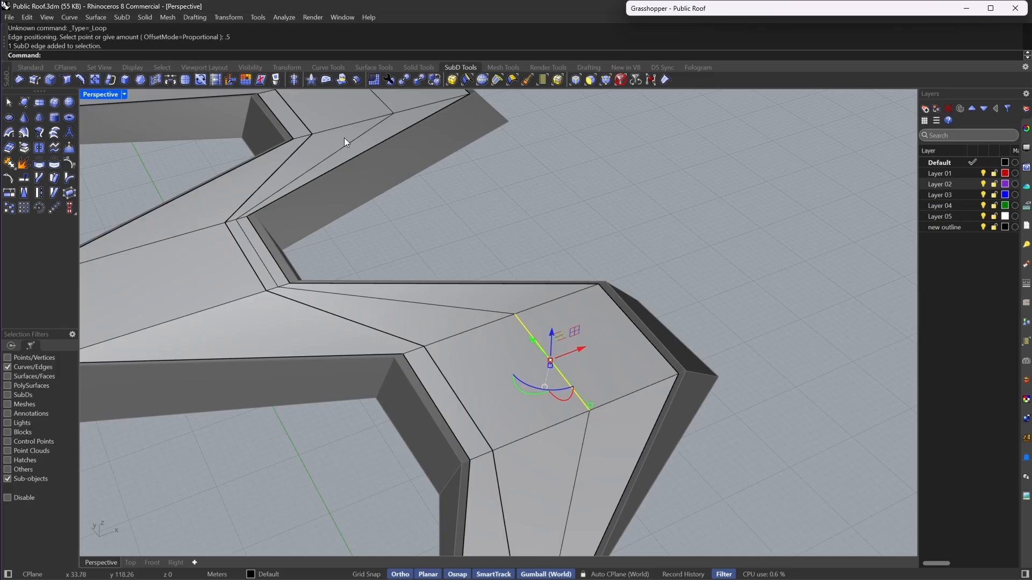
left_click(216, 79)
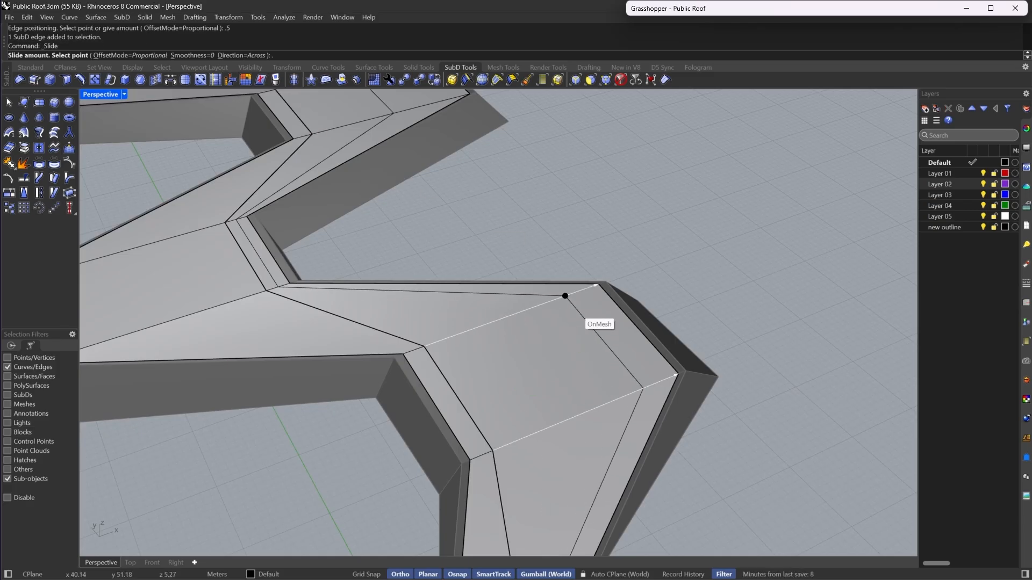
left_click(595, 283)
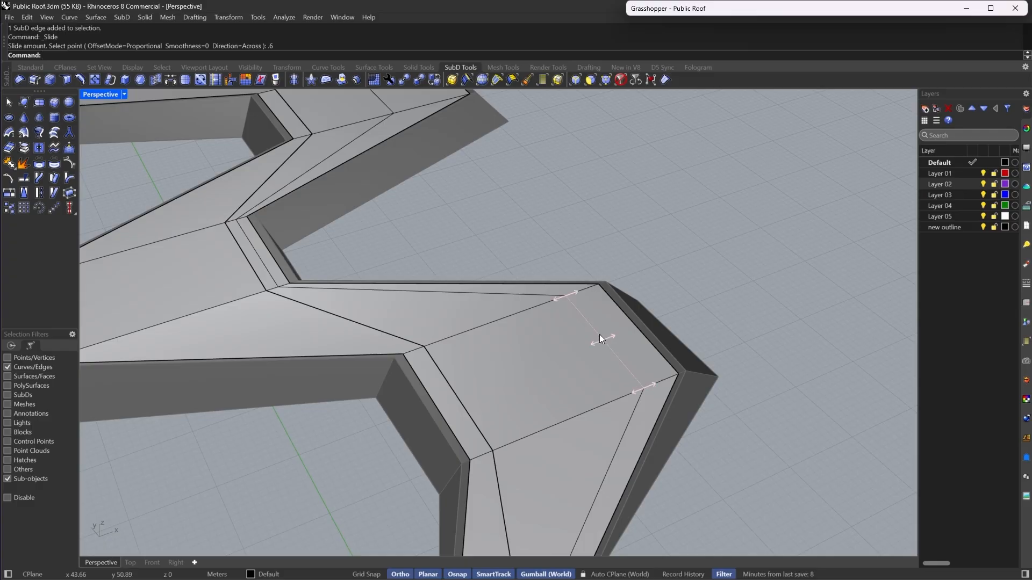
key("ctrl+z")
- Select an edge of the new loop and slide it by a proportional amount of 0.7
left_click(540, 349)
key("Return")
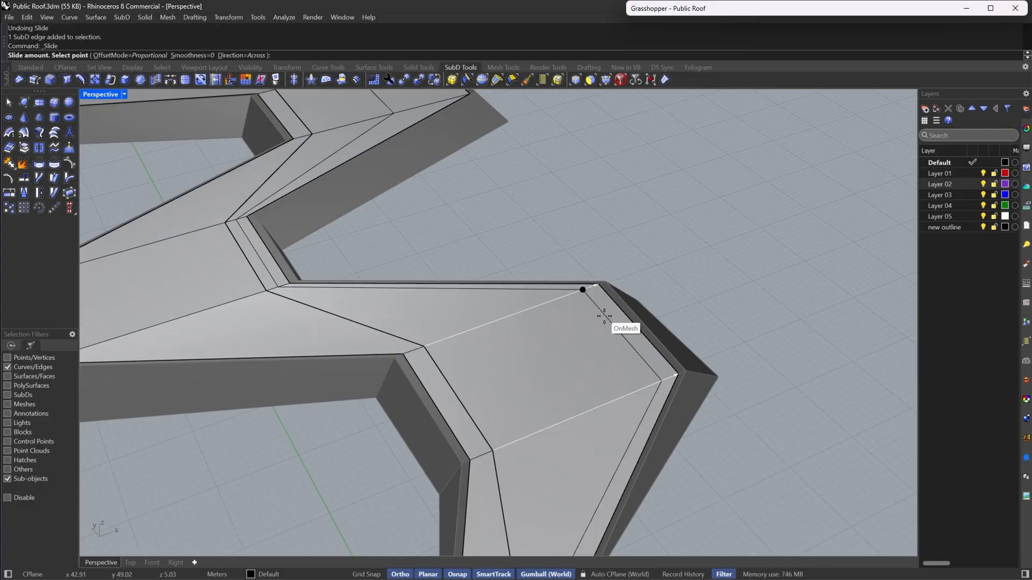
type(".7")
key("Return")
- Slide another edge of the loop by a proportional amount of 0.7
scroll(604, 316, "down", 5)
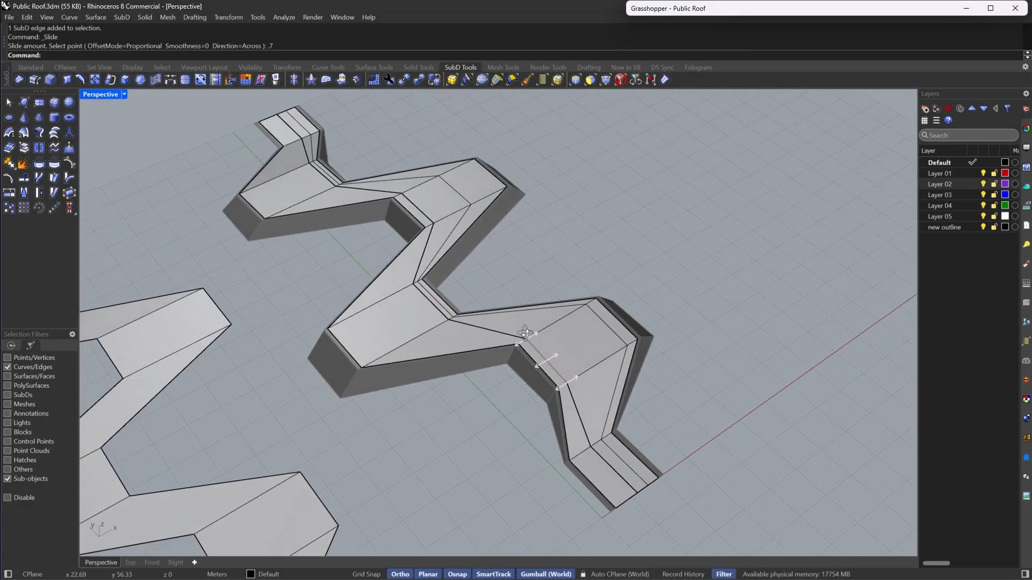
scroll(525, 335, "up", 5)
left_click(452, 212)
key("Return")
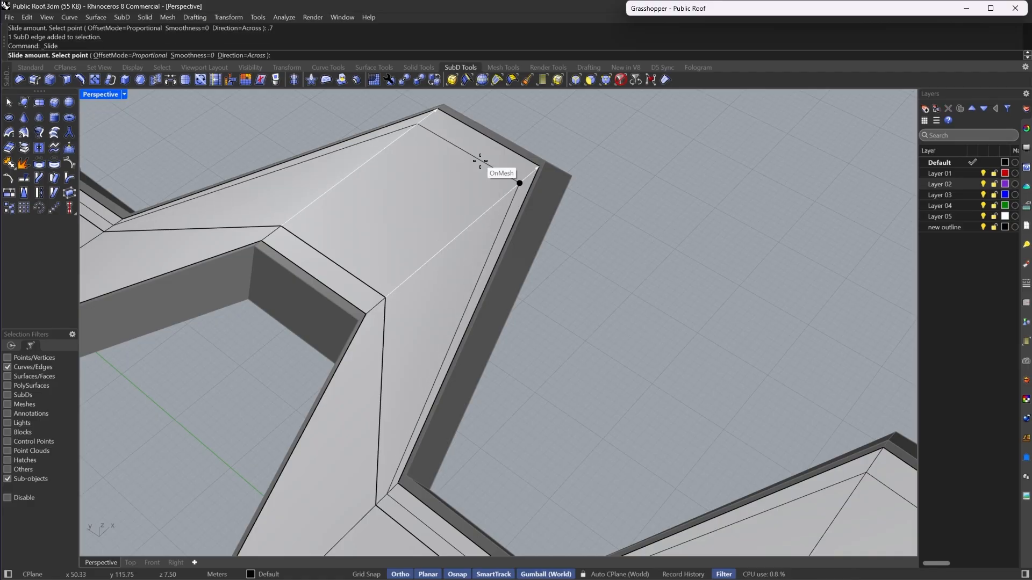
type(".7")
key("Return")
- Select the newly shaped walkway edge loop, crease it, and view the SubD in smooth display
scroll(565, 357, "down", 5)
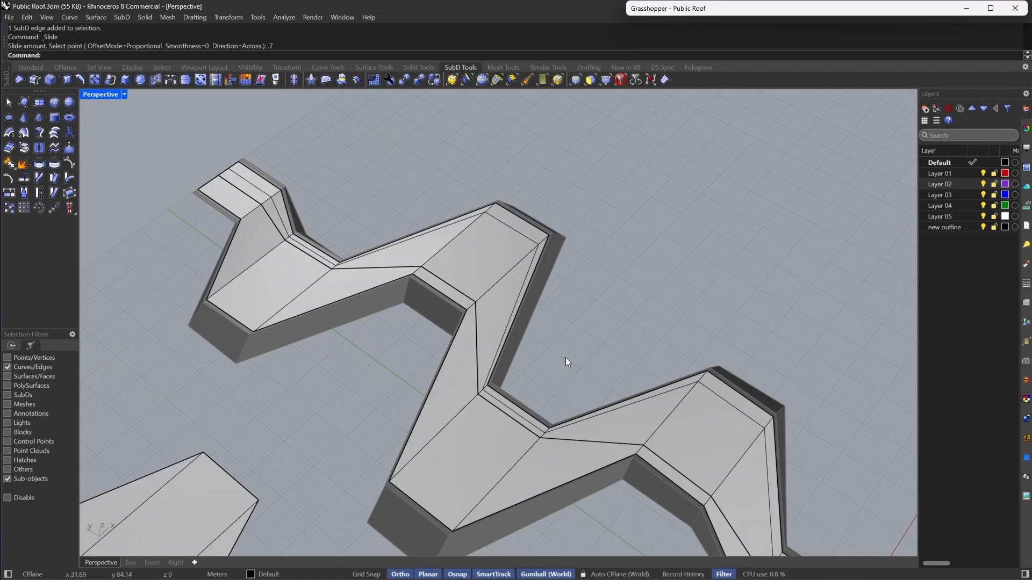
scroll(422, 293, "up", 8)
scroll(486, 257, "down", 5)
right_click_drag(486, 257, 458, 232)
scroll(456, 169, "down", 8)
scroll(499, 356, "up", 8)
right_click_drag(553, 363, 598, 430)
double_click(612, 434)
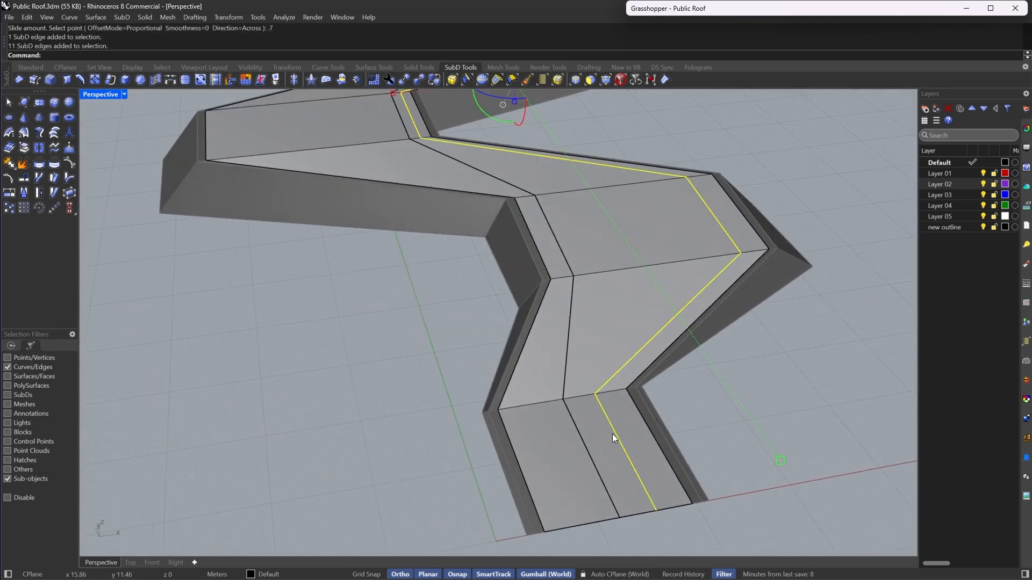
left_click(651, 81)
left_click(681, 101)
scroll(502, 289, "down", 8)
key("Tab")
mouse_move(557, 290)
right_mouse_down()
mouse_move(596, 288)
mouse_move(509, 272)
mouse_move(604, 282)
mouse_move(559, 281)
mouse_move(514, 302)
right_mouse_up()
scroll(593, 267, "up", 6)
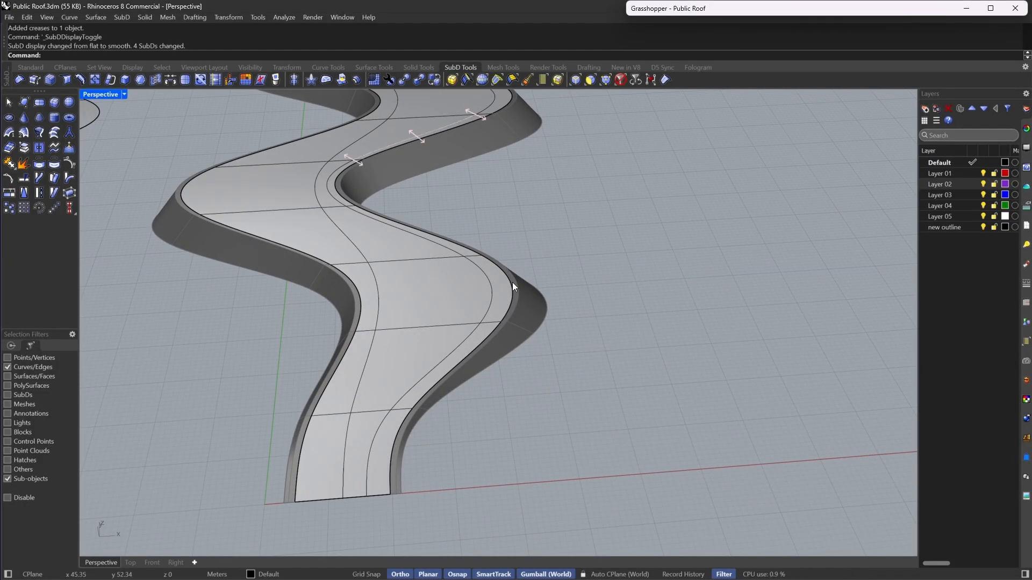
scroll(512, 282, "down", 5)
scroll(410, 357, "up", 6)
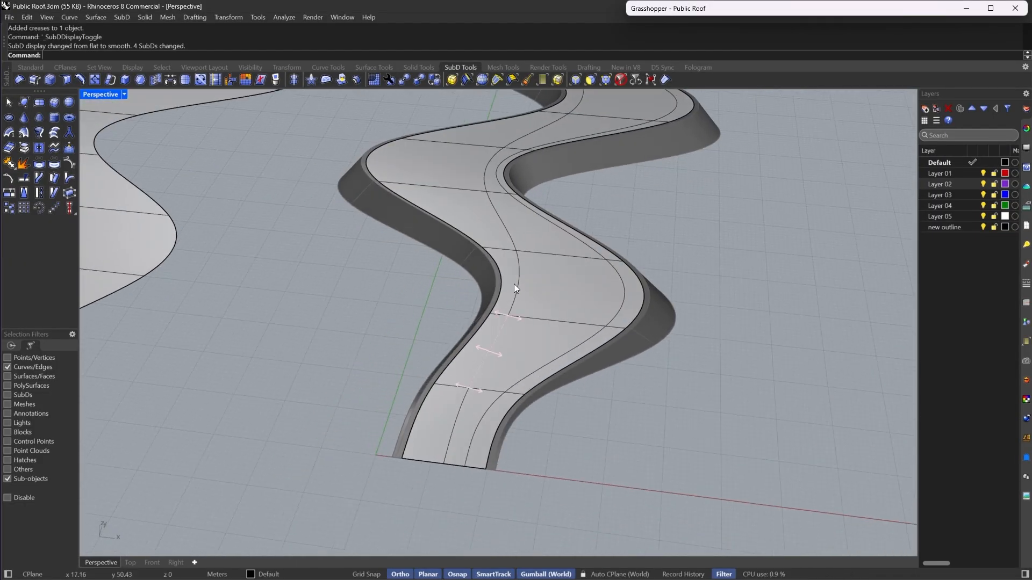
- Return to flat display, select an edge ring near the walkway end and insert an edge loop through it
key("Tab")
left_click(482, 79)
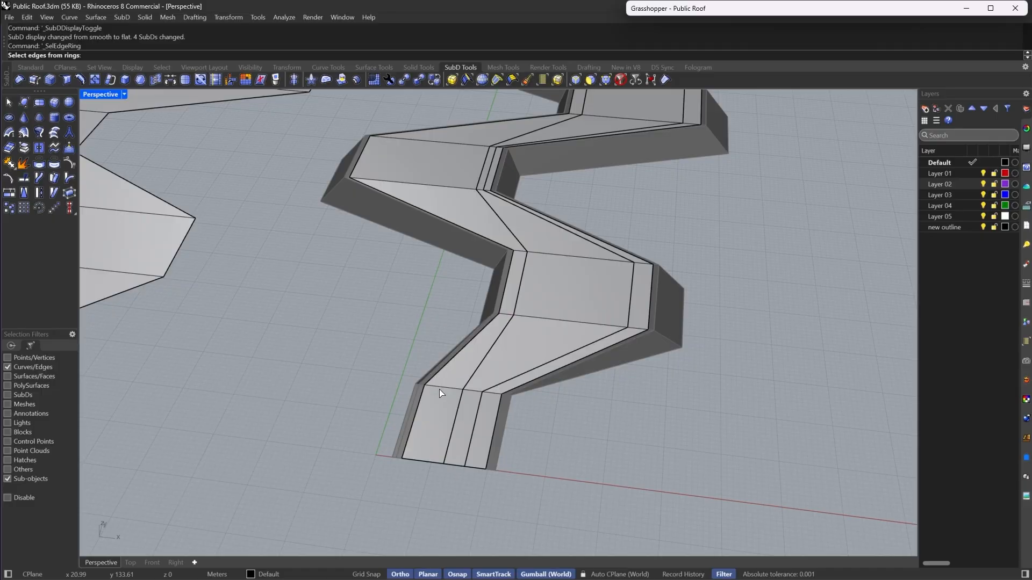
left_click(440, 388)
key("Return")
left_click(81, 79)
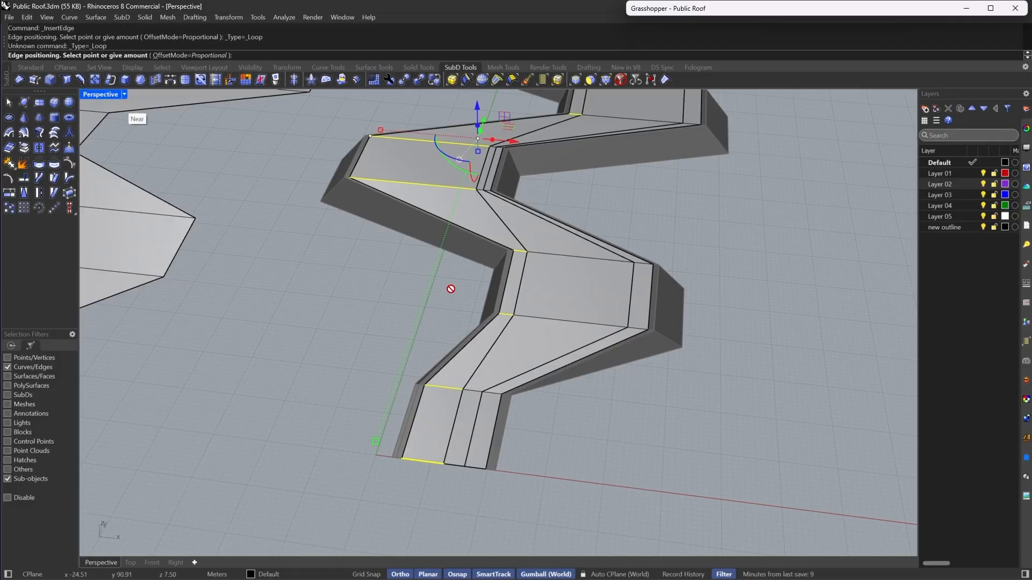
left_click(442, 388)
double_click(450, 380)
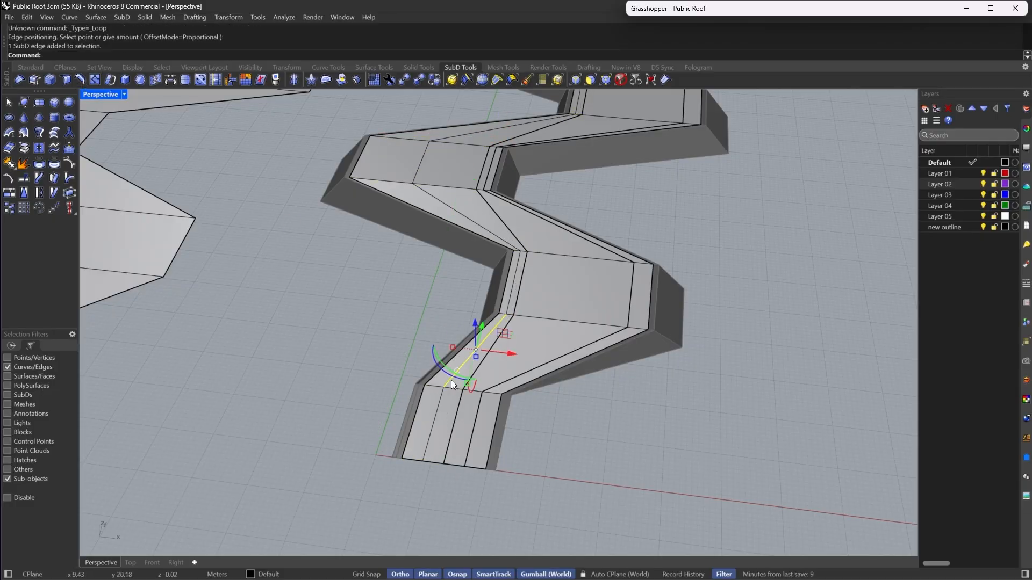
key("Escape")
- Select an edge of the inserted loop and slide it by a proportional amount of -0.8
scroll(420, 137, "up", 10)
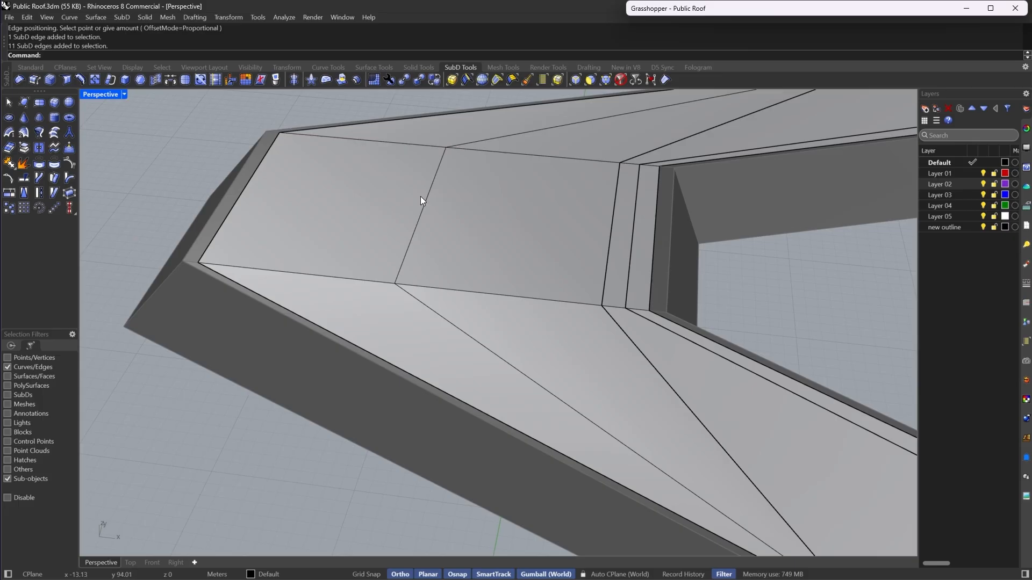
left_click(425, 209)
scroll(419, 288, "down", 9)
scroll(389, 175, "up", 3)
scroll(419, 310, "down", 3)
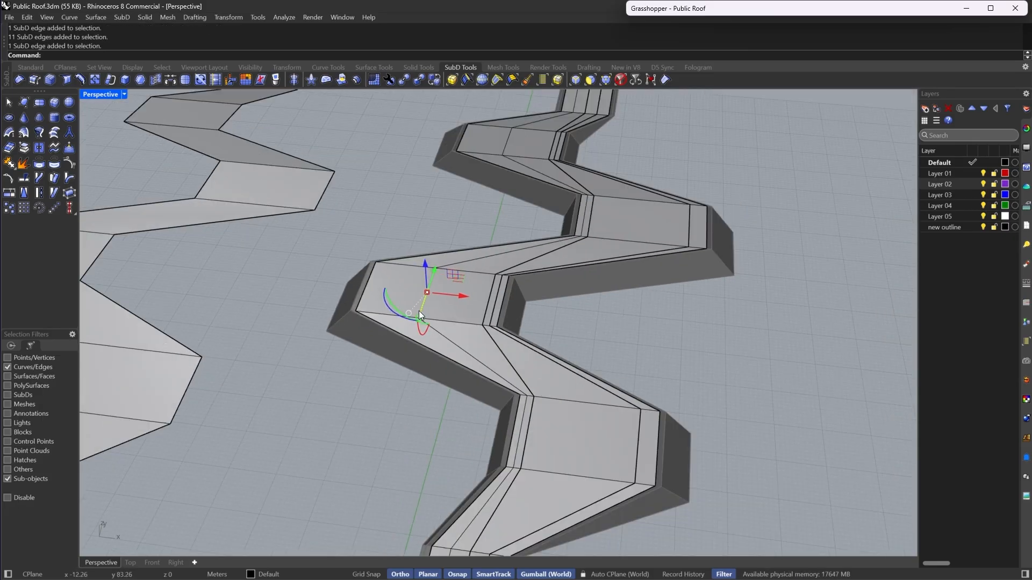
scroll(400, 121, "up", 5)
left_click(215, 83)
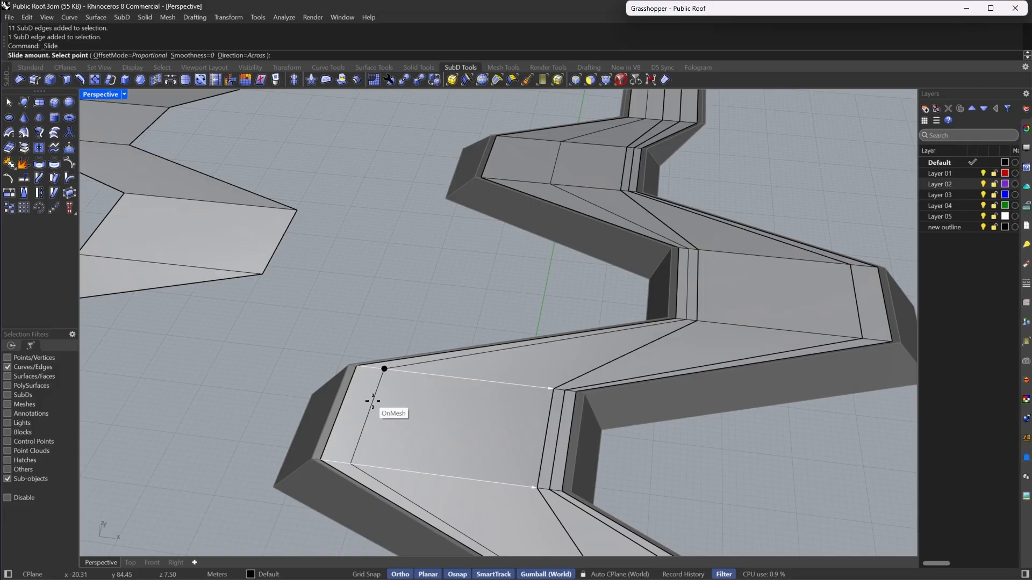
key("Return")
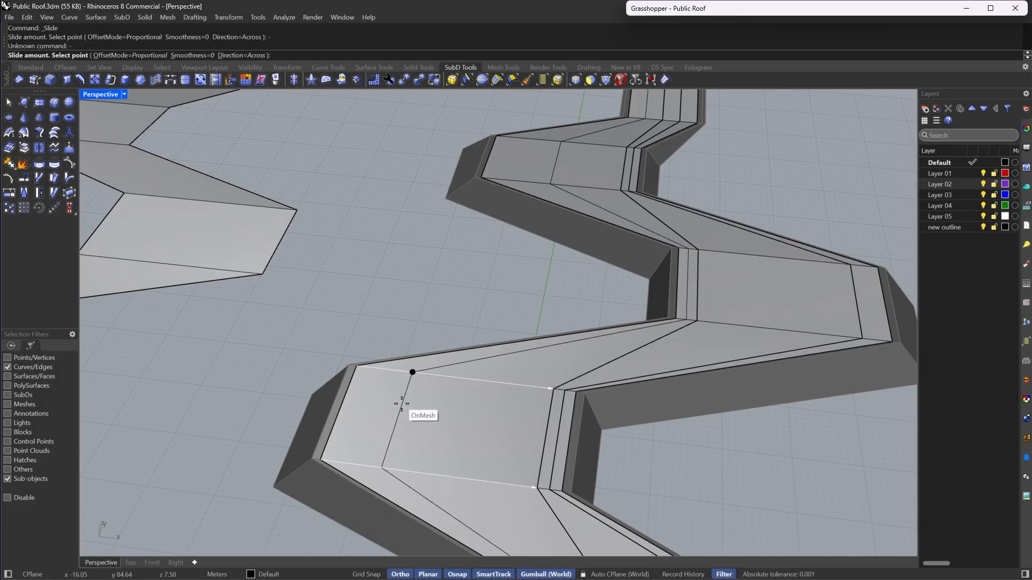
type("-")
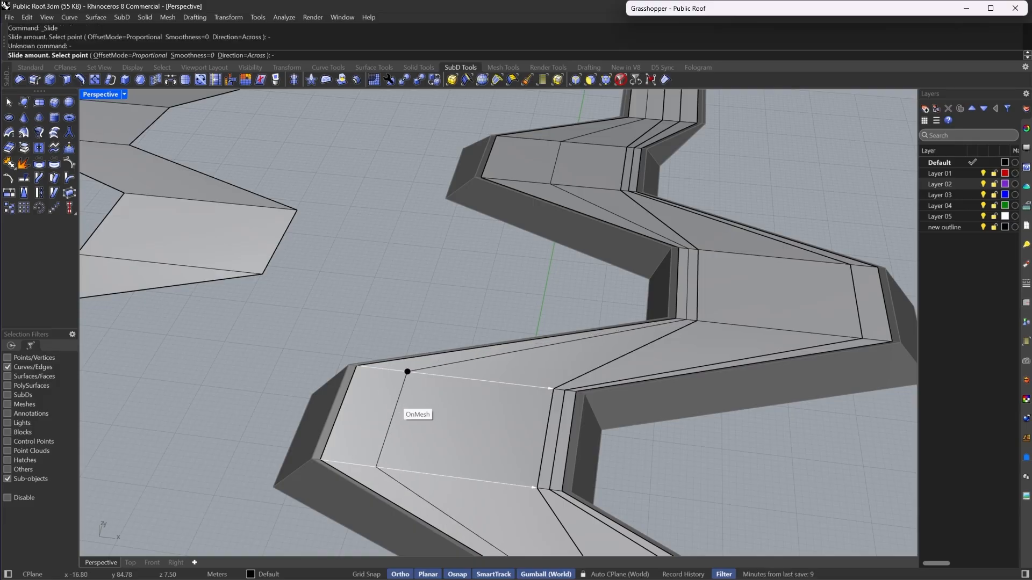
type(".8")
key("Return")
- Slide a further edge of the inserted loop by a proportional amount of -0.8
scroll(396, 400, "down", 8)
right_click_drag(384, 385, 468, 389)
scroll(409, 281, "up", 5)
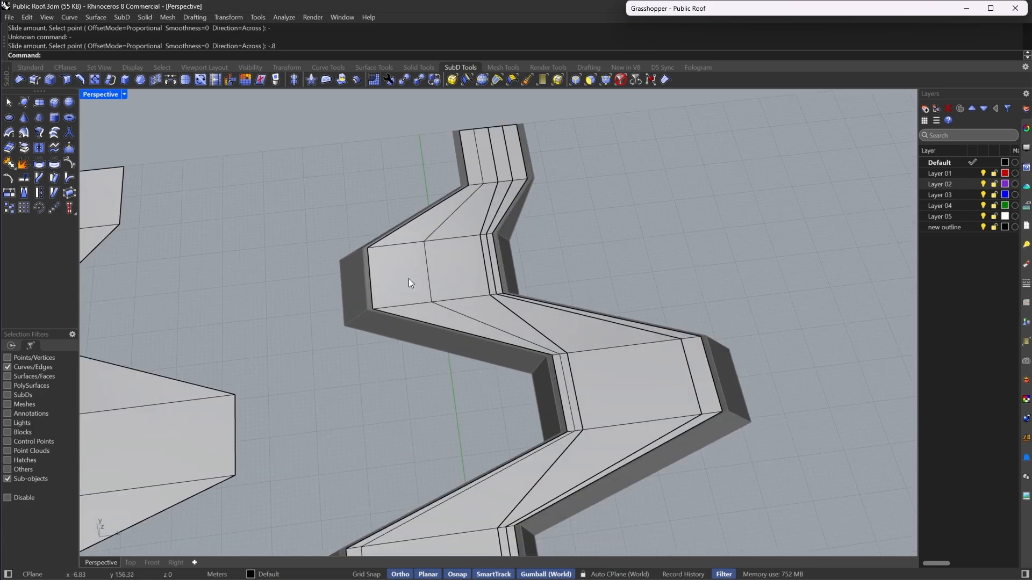
left_click(428, 268)
key("Return")
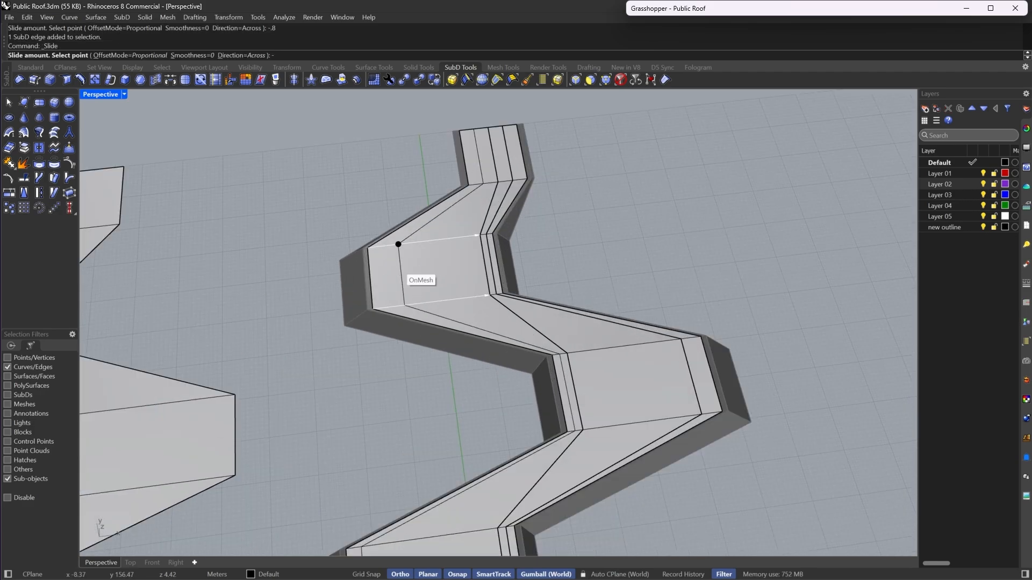
type("-.8")
key("Return")
- Select the whole inserted edge loop along the walkway and crease it
scroll(507, 332, "down", 8)
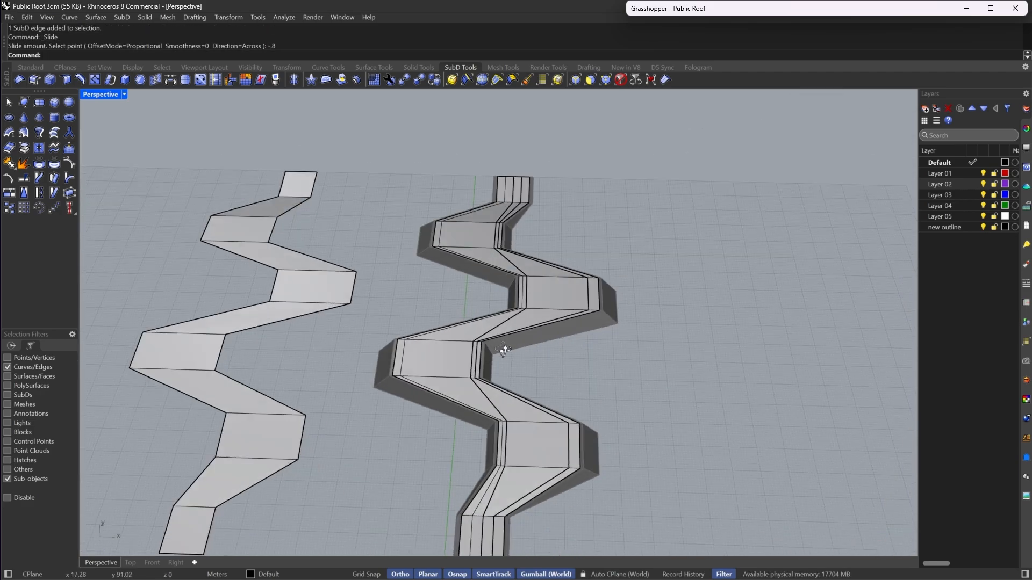
scroll(508, 335, "down", 3)
scroll(493, 432, "up", 8)
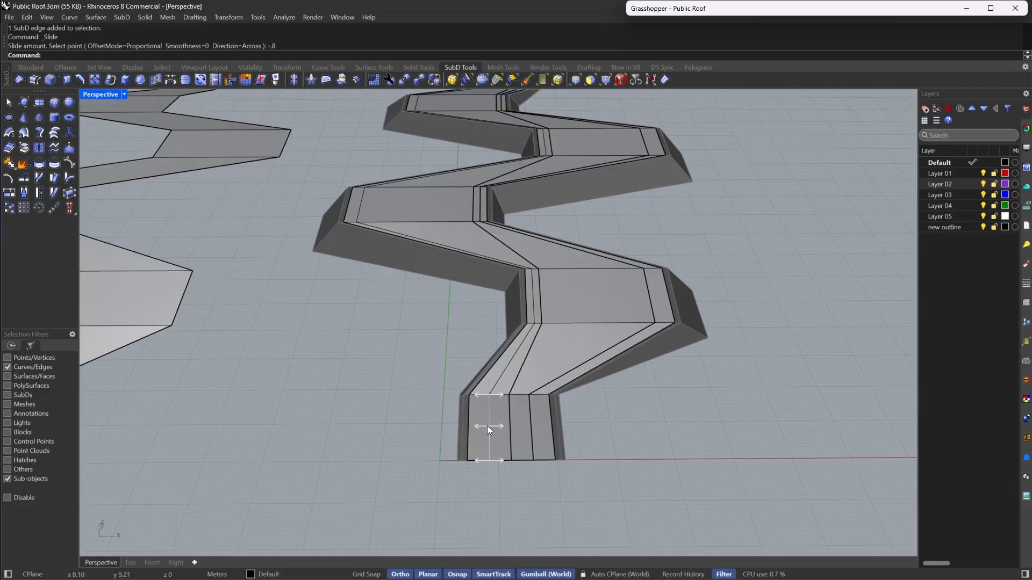
double_click(489, 426)
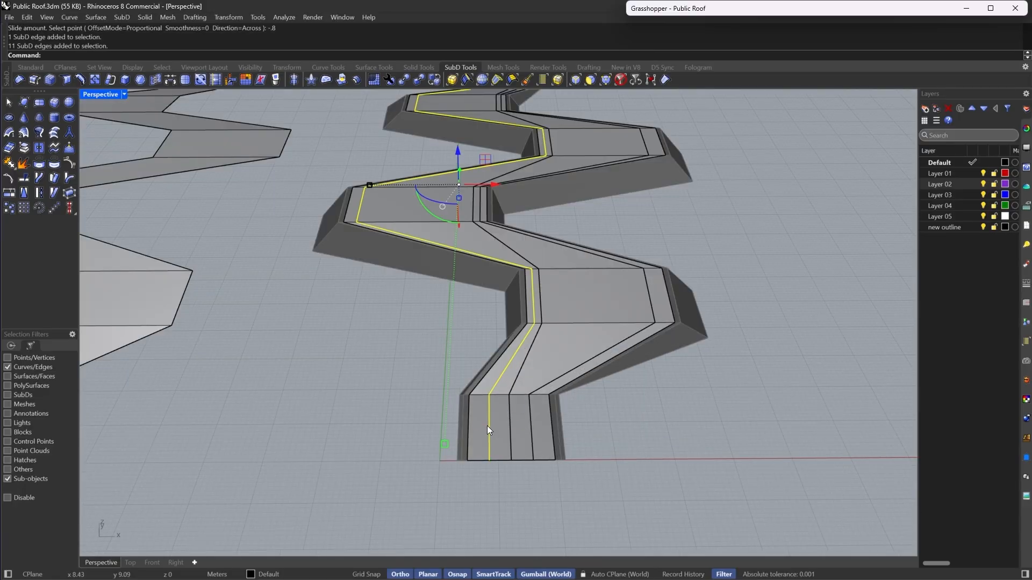
left_click(651, 81)
right_click_drag(618, 232, 541, 352)
scroll(541, 351, "up", 3)
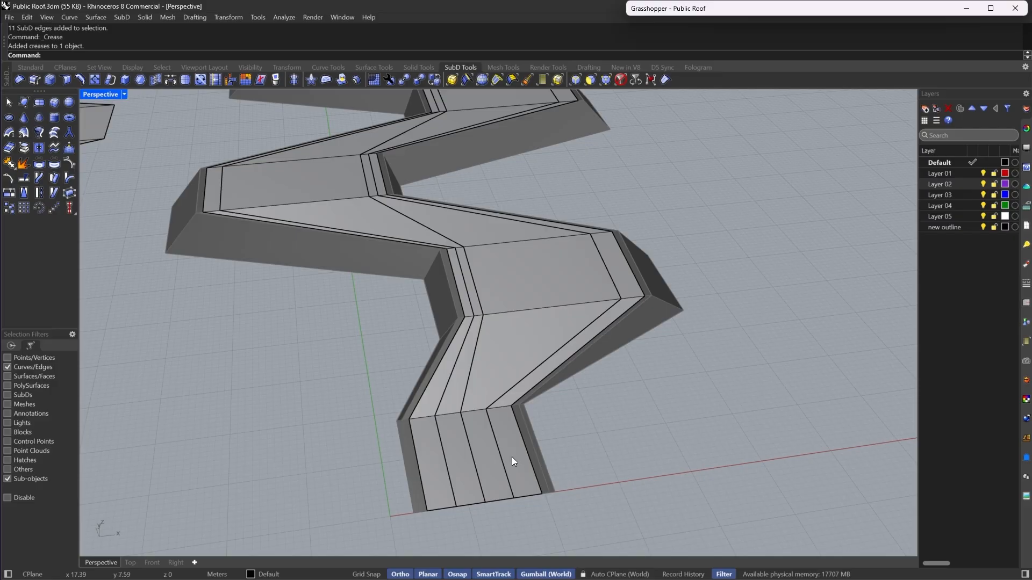
right_click_drag(348, 142, 571, 283)
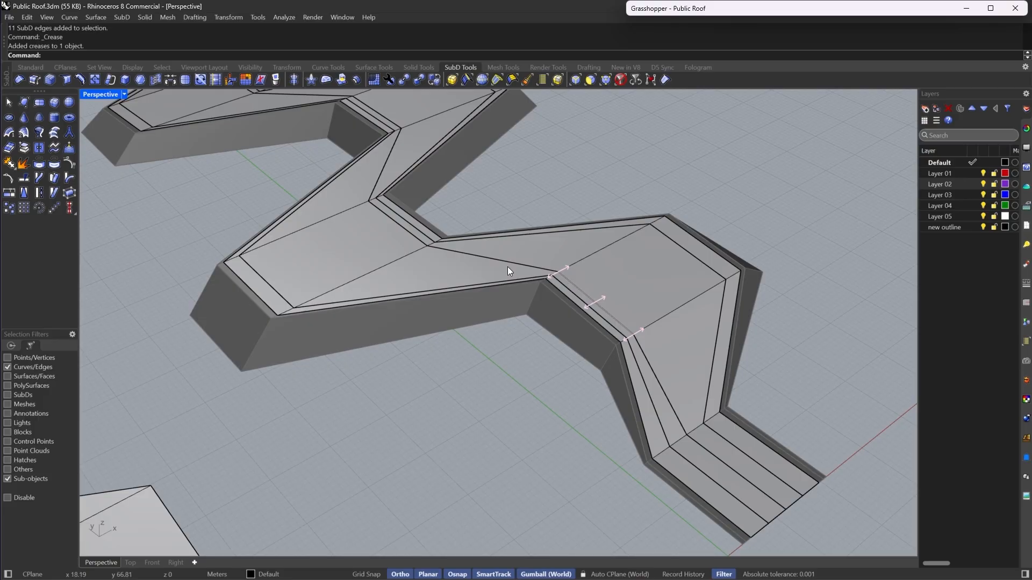
right_click_drag(414, 258, 693, 271)
right_click_drag(361, 275, 617, 283)
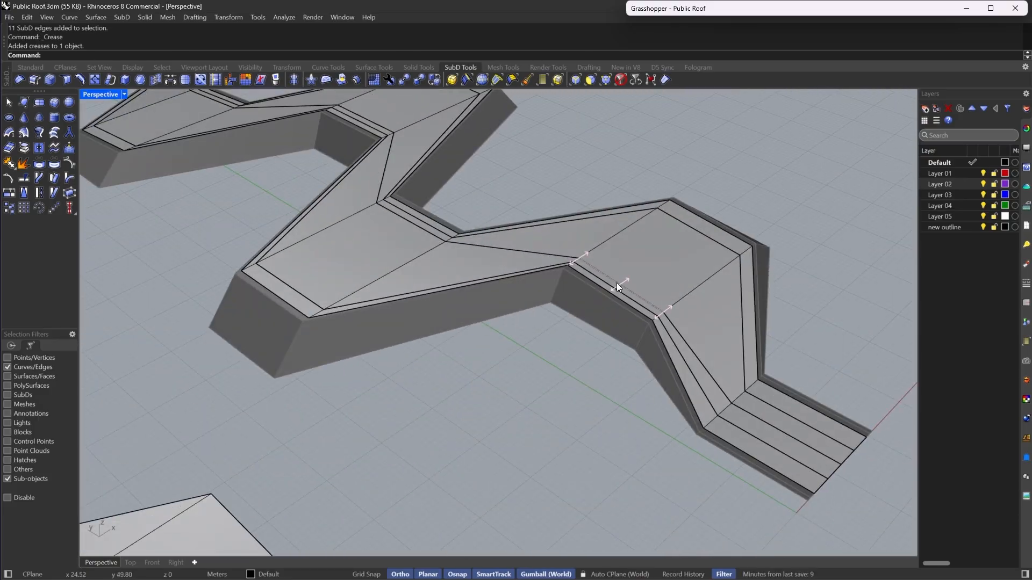
double_click(742, 296)
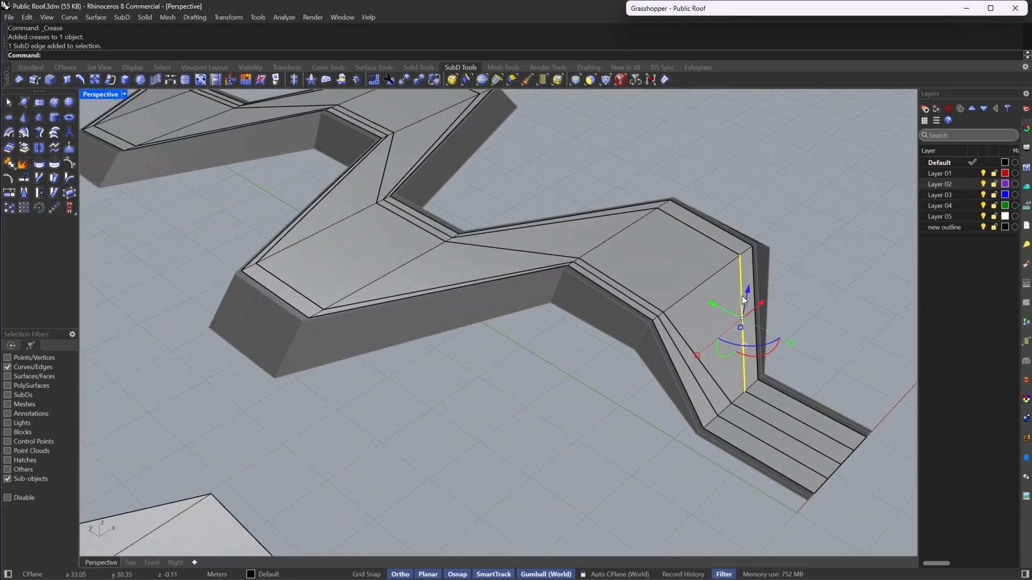
double_click(702, 388, "shift")
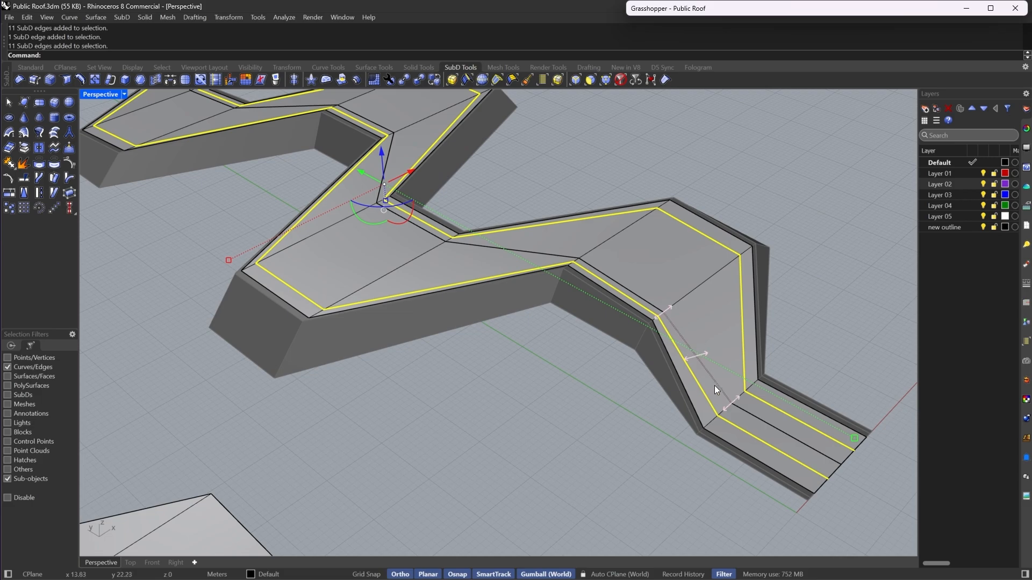
double_click(556, 256, "shift")
key("Escape")
scroll(562, 263, "down", 3)
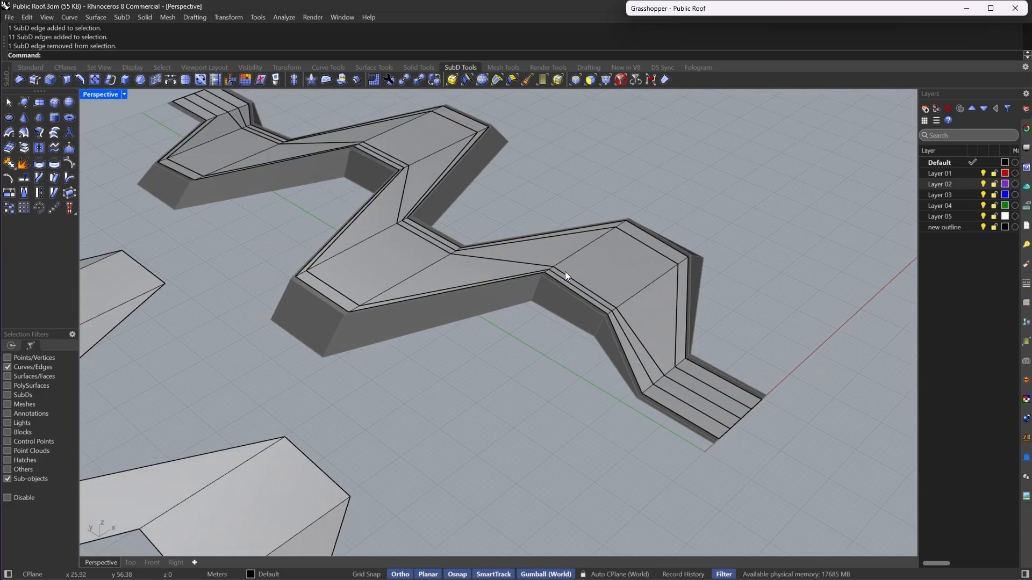
scroll(565, 272, "up", 5)
- Select three walkway faces at a bend and inset them with the default distance of 1.00
left_click(590, 80)
left_click(679, 334)
left_click(631, 285, "shift")
left_click(495, 242, "shift")
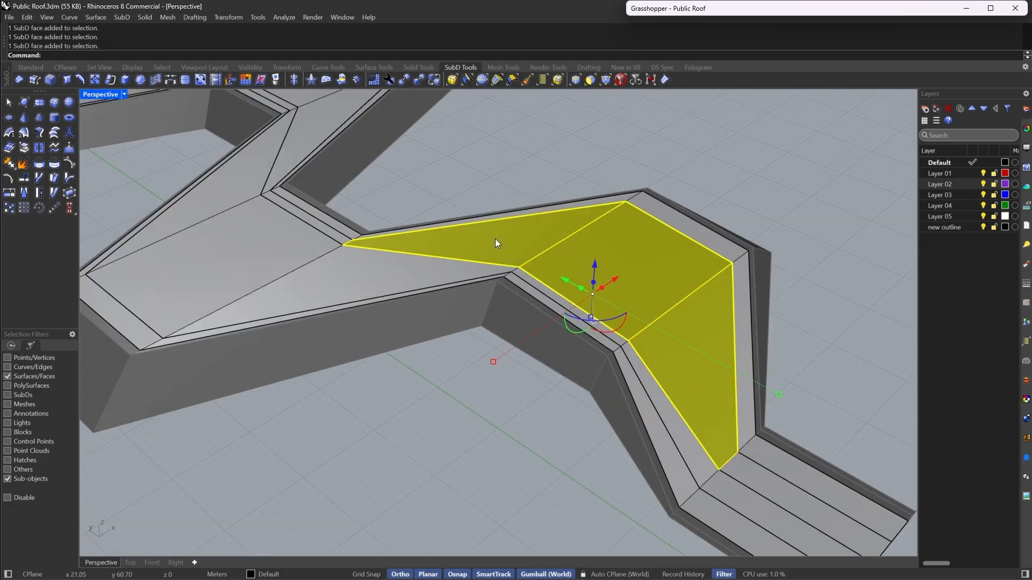
scroll(566, 259, "up", 4)
left_click(139, 81)
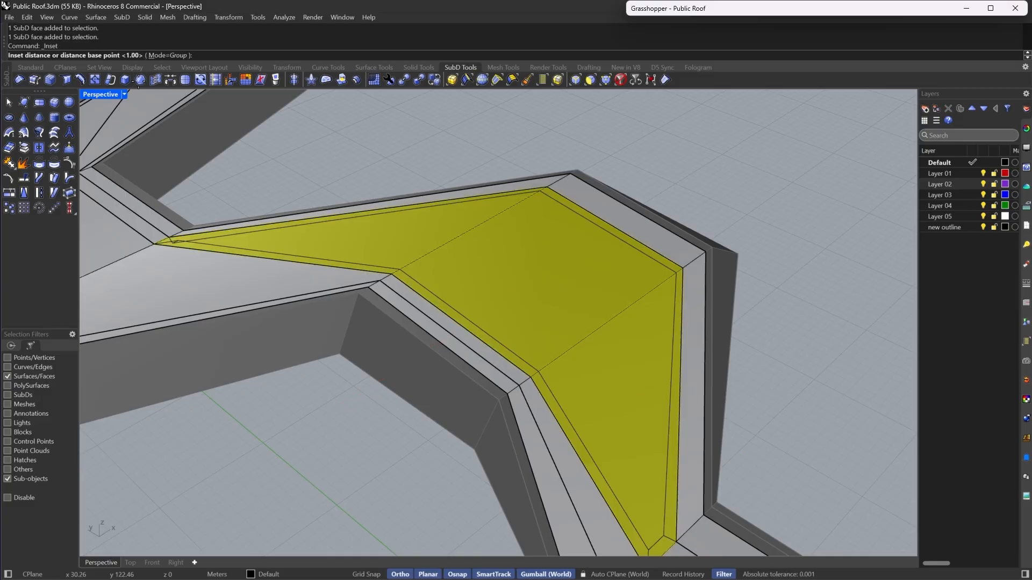
scroll(443, 201, "down", 3)
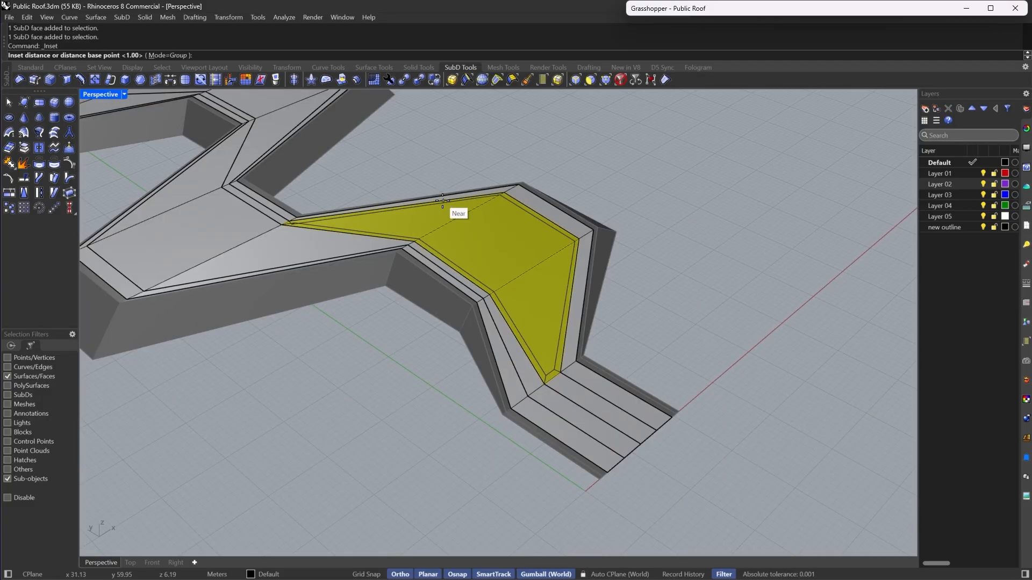
scroll(443, 201, "up", 3)
key("Return")
- Switch to smooth display and examine the inset area from several angles
key("Tab")
scroll(443, 201, "down", 5)
right_click_drag(506, 218, 408, 241)
scroll(408, 241, "up", 6)
scroll(409, 241, "down", 6)
right_click_drag(596, 291, 610, 343)
scroll(397, 241, "up", 6)
scroll(397, 241, "down", 3)
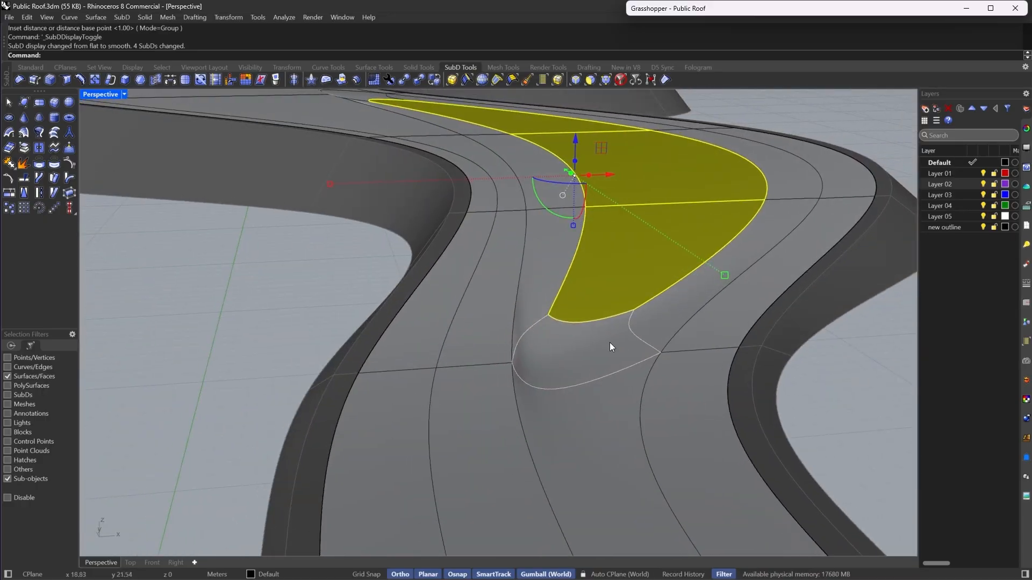
scroll(598, 338, "down", 3)
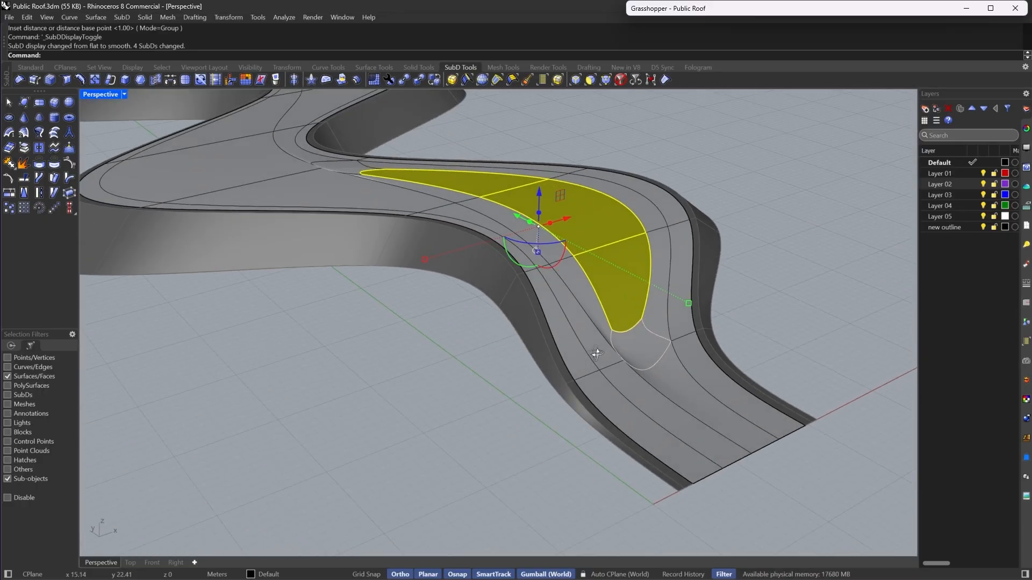
scroll(594, 350, "up", 5)
- Extract the selected inset faces from the roof SubD
left_click(24, 148)
key("Escape")
right_click_drag(104, 185, 516, 365)
- Set the viewport to Rendered display and inspect the roof and its inset walkway
left_click(125, 94)
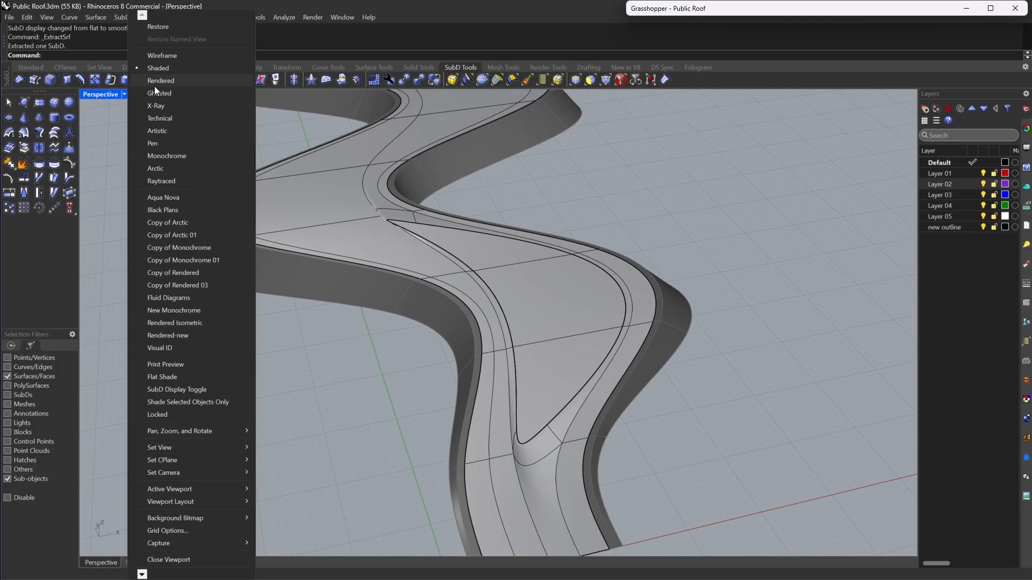
left_click(154, 83)
right_click_drag(433, 228, 502, 341)
scroll(700, 419, "up", 5)
scroll(698, 417, "down", 5)
scroll(491, 270, "up", 8)
scroll(456, 269, "up", 2)
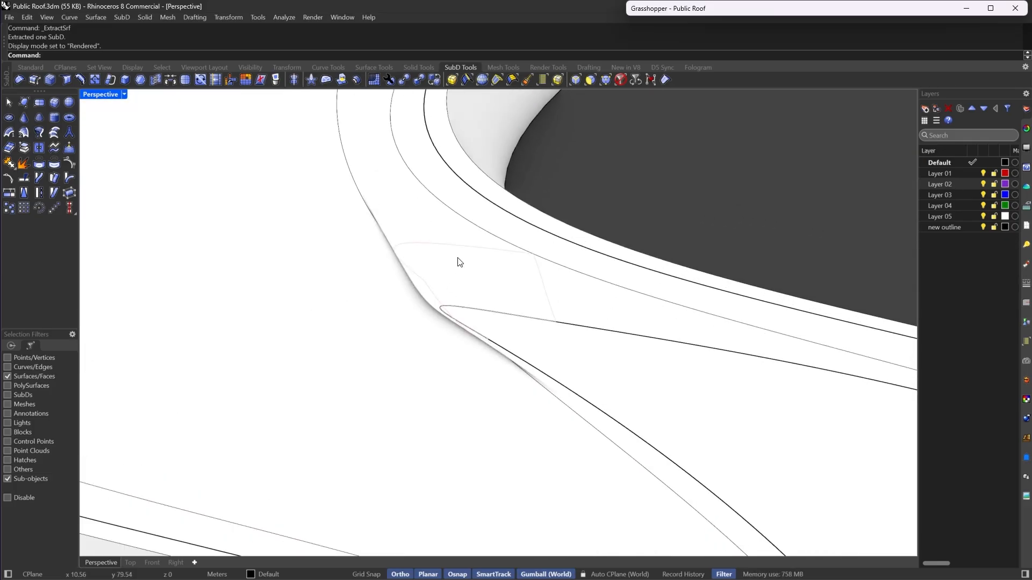
scroll(414, 295, "down", 3)
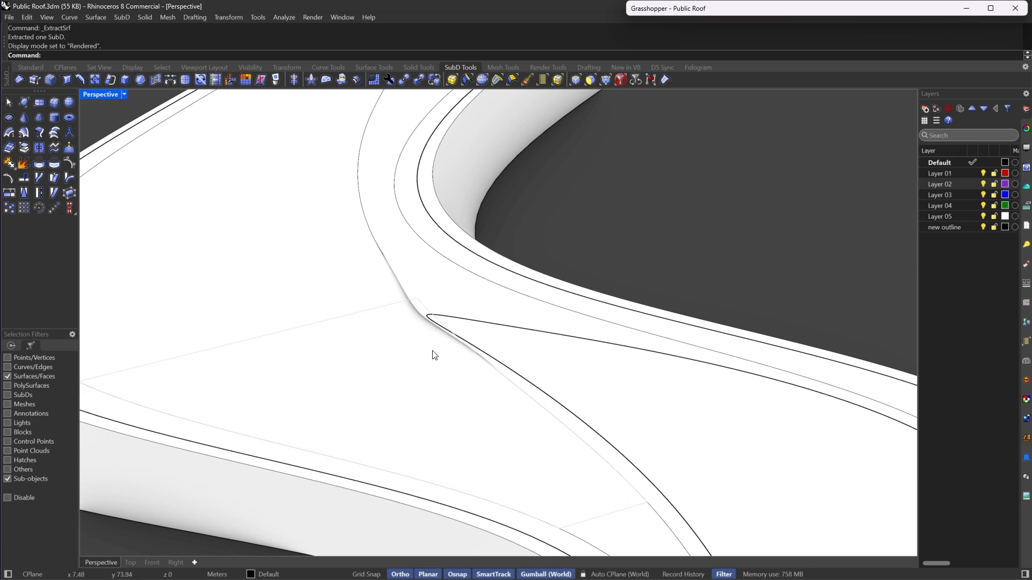
scroll(510, 328, "down", 6)
right_click_drag(407, 290, 579, 284)
scroll(477, 322, "up", 5)
scroll(511, 323, "down", 2)
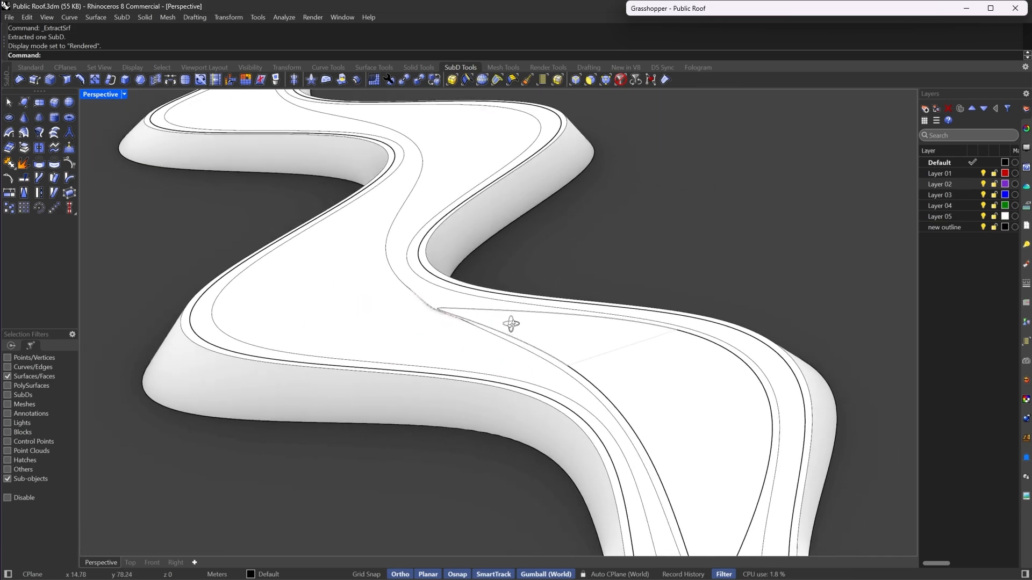
- Undo the last surface extraction and the walkway inset
scroll(511, 324, "down", 5)
key("ctrl+z")
key("ctrl+z")
key("Escape")
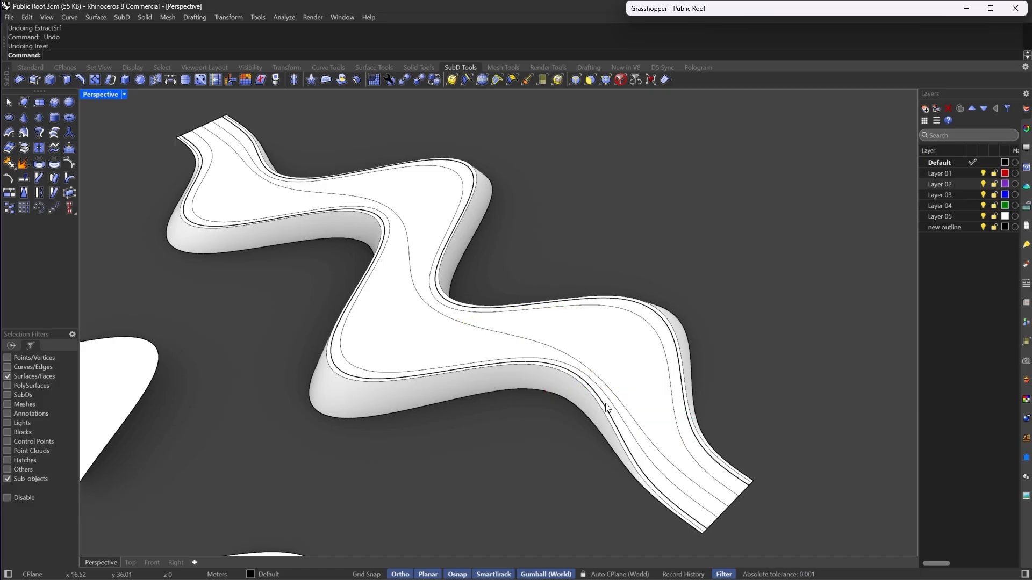
- Switch the perspective viewport to Shaded display
right_click_drag(663, 428, 553, 362)
left_click(123, 94)
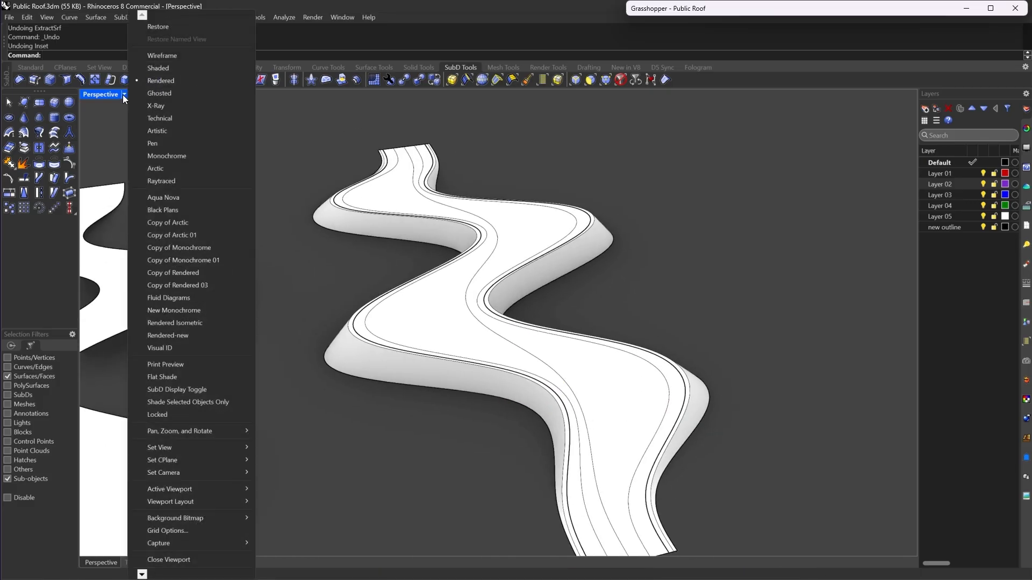
left_click(149, 68)
scroll(597, 365, "down", 3)
scroll(615, 386, "up", 6)
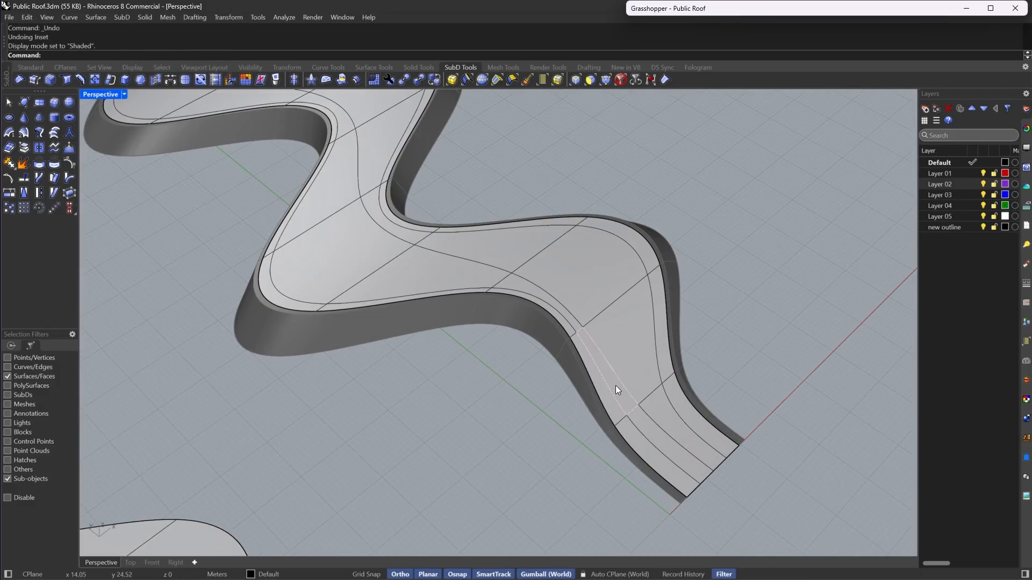
- Select the roof's top faces and copy them 100 m along the x-axis
scroll(615, 385, "down", 3)
double_click(627, 386)
right_click_drag(556, 398, 468, 377)
scroll(469, 377, "down", 7)
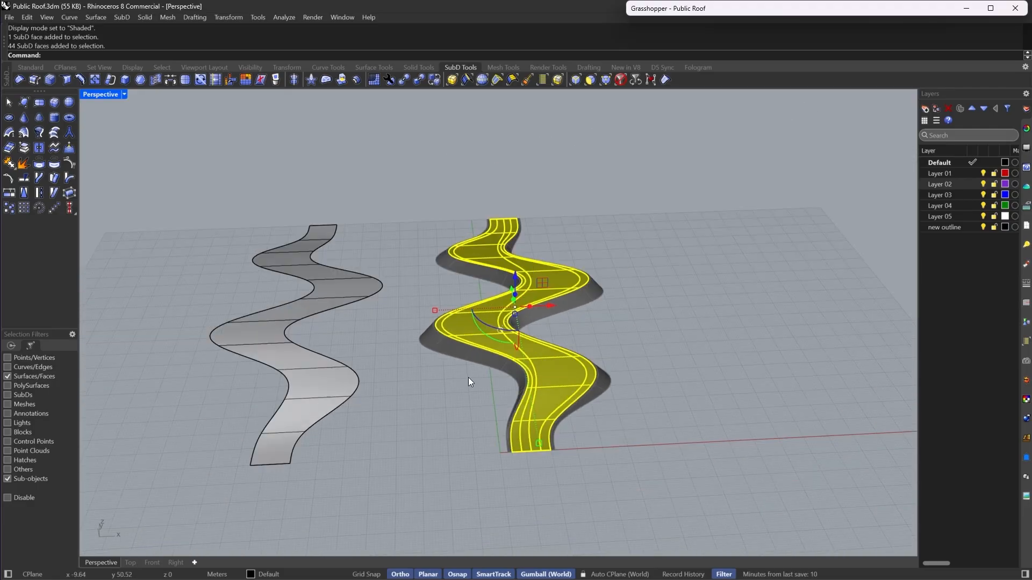
key("Escape")
double_click(370, 378)
right_click_drag(369, 379, 408, 376)
left_click_drag(365, 372, 211, 422)
left_click(326, 421)
scroll(534, 384, "up", 3)
double_click(537, 383)
scroll(532, 376, "down", 2)
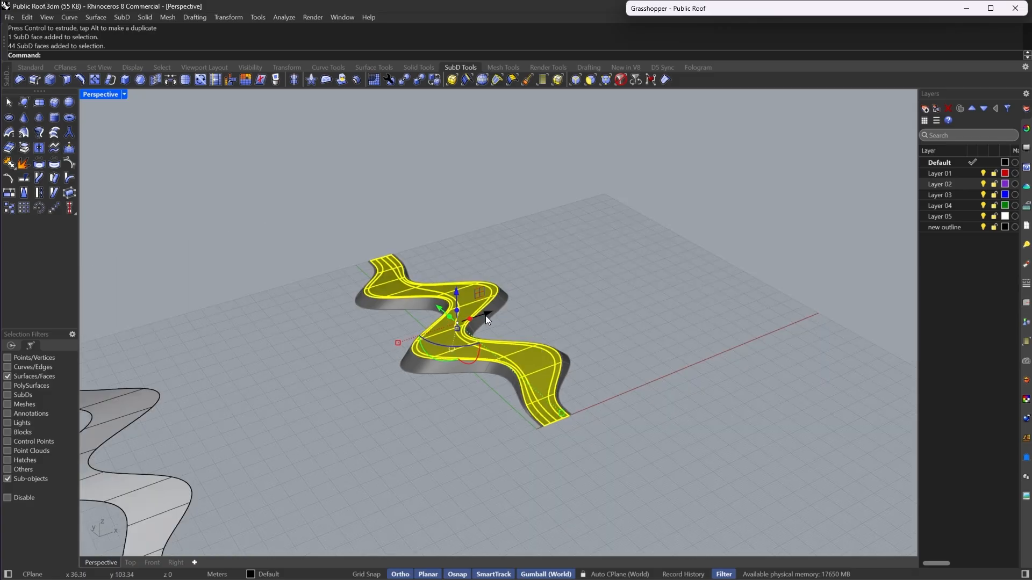
left_click_drag(486, 315, 400, 373)
type("100")
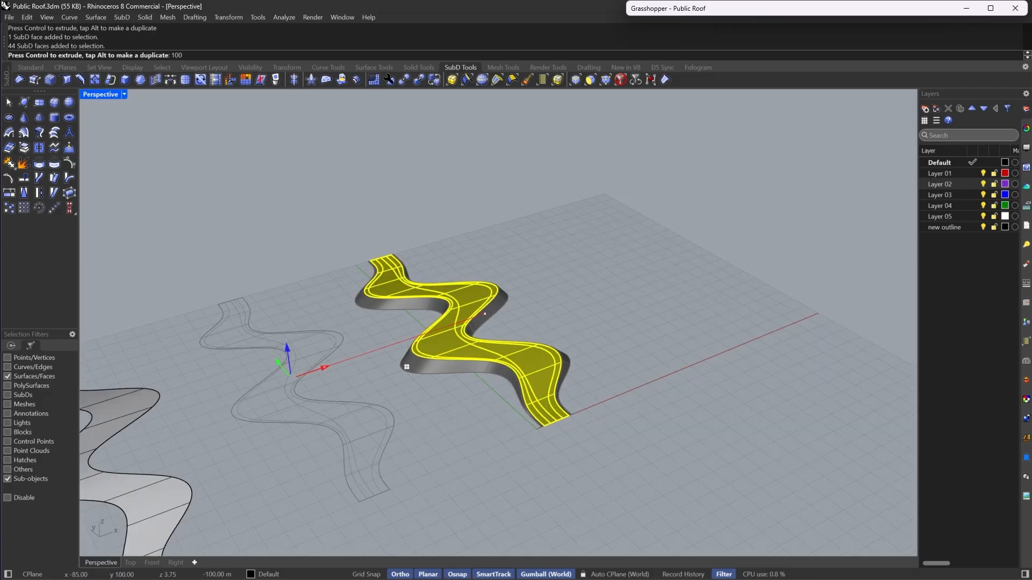
key("Return")
- Select the roof's top faces and subdivide them
left_click(511, 466)
scroll(503, 463, "up", 3)
scroll(397, 434, "down", 3)
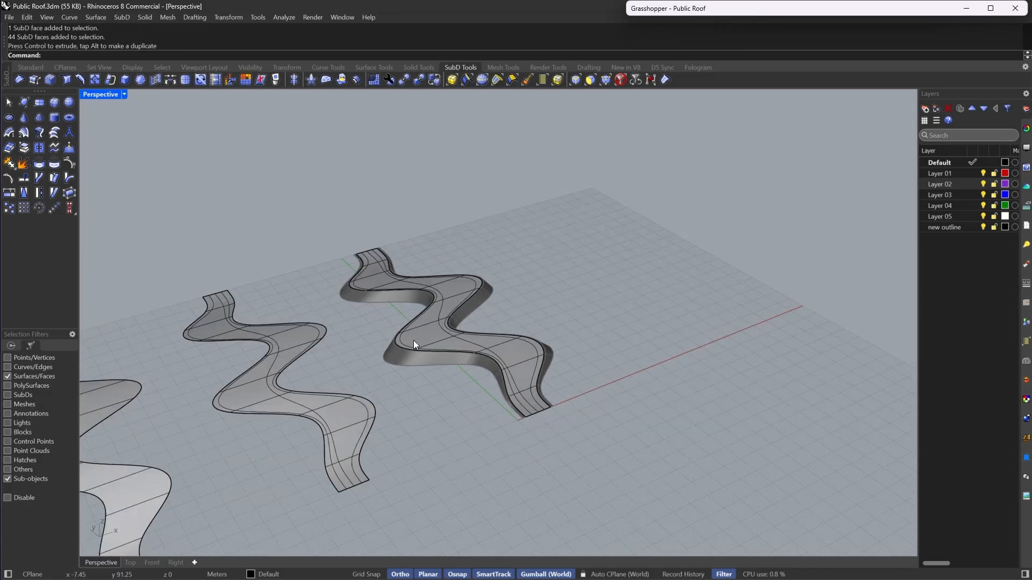
scroll(581, 345, "up", 6)
double_click(522, 360)
scroll(570, 370, "down", 4)
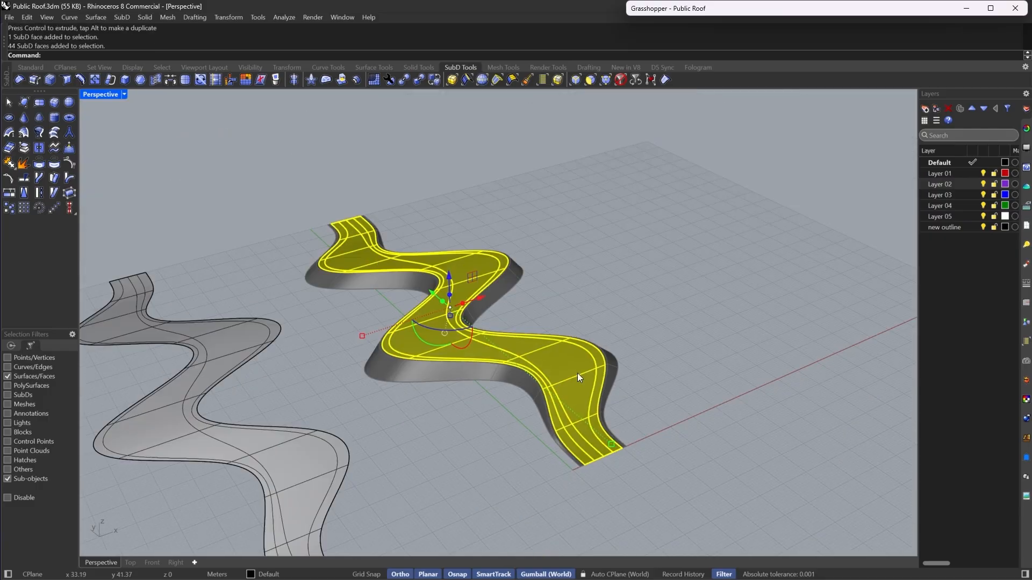
right_click_drag(578, 373, 495, 352)
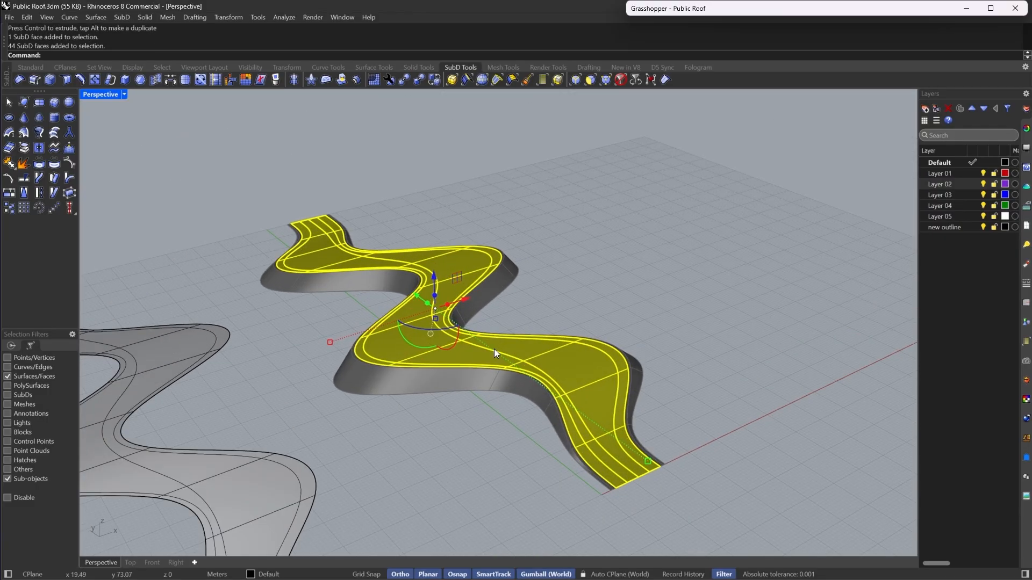
left_click(186, 80)
mouse_move(580, 406)
right_mouse_down()
mouse_move(621, 388)
mouse_move(583, 373)
mouse_move(575, 398)
right_mouse_up()
scroll(621, 388, "up", 5)
scroll(576, 408, "down", 4)
scroll(576, 408, "up", 3)
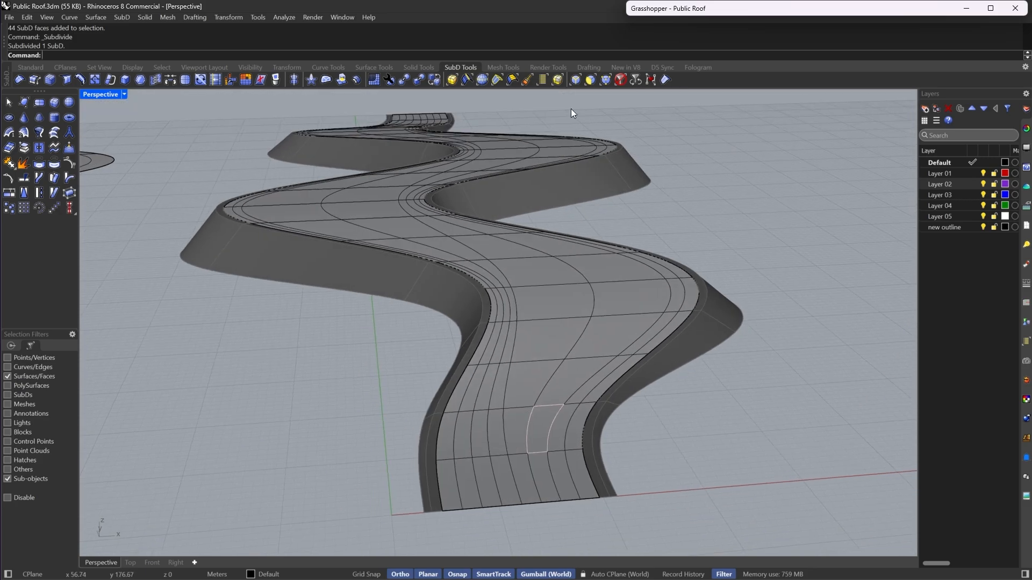
- Switch the selection filter to edges and delete a longitudinal edge loop along the walkway
left_click(575, 80)
double_click(567, 431)
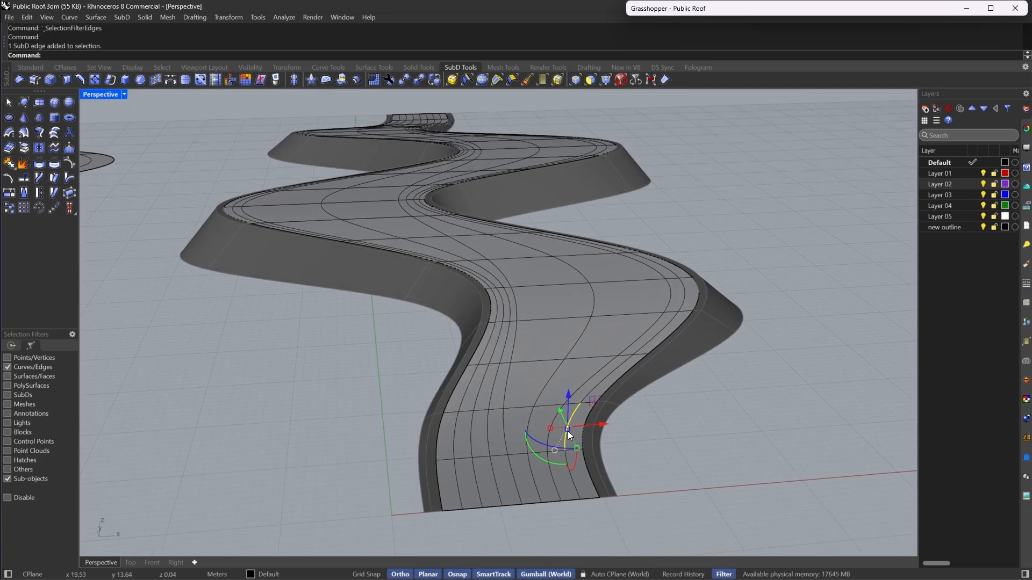
scroll(576, 412, "down", 6)
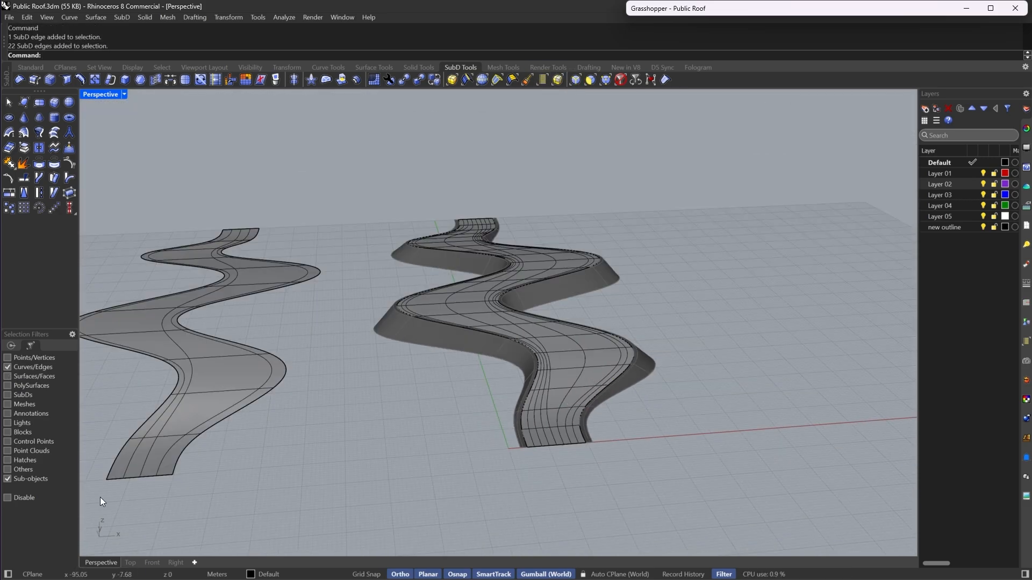
scroll(247, 447, "up", 5)
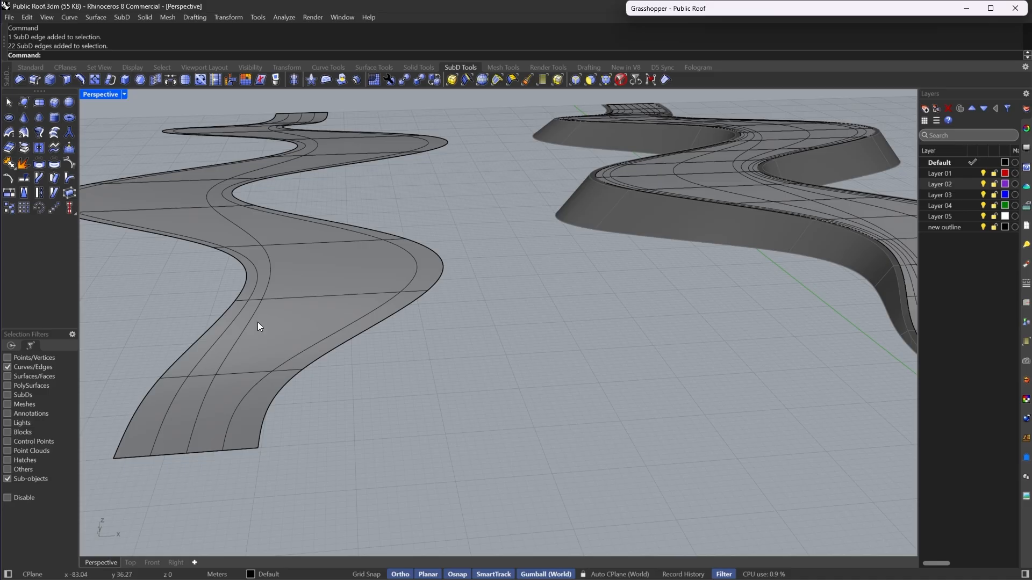
scroll(240, 226, "down", 4)
scroll(566, 380, "up", 5)
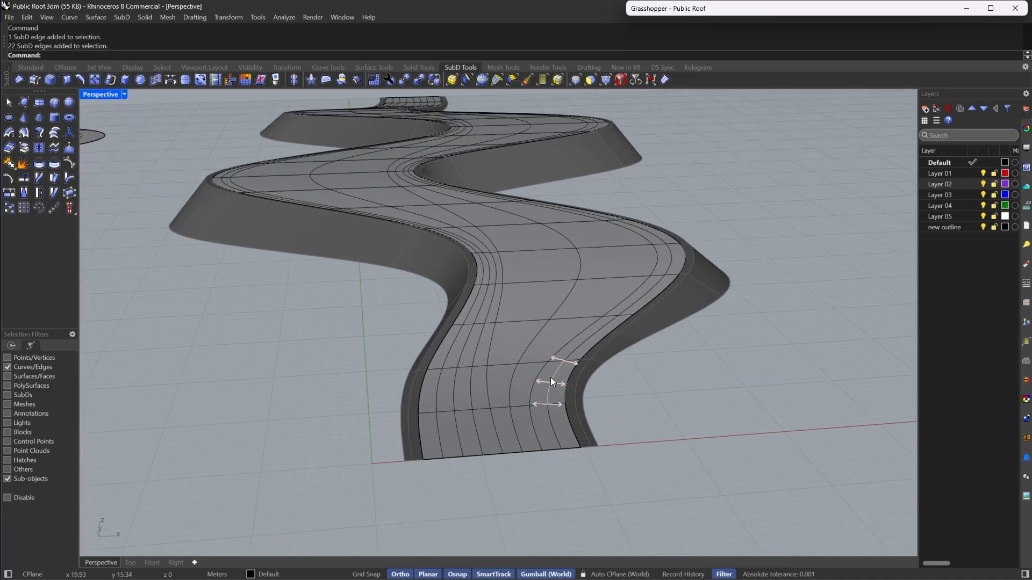
double_click(550, 378)
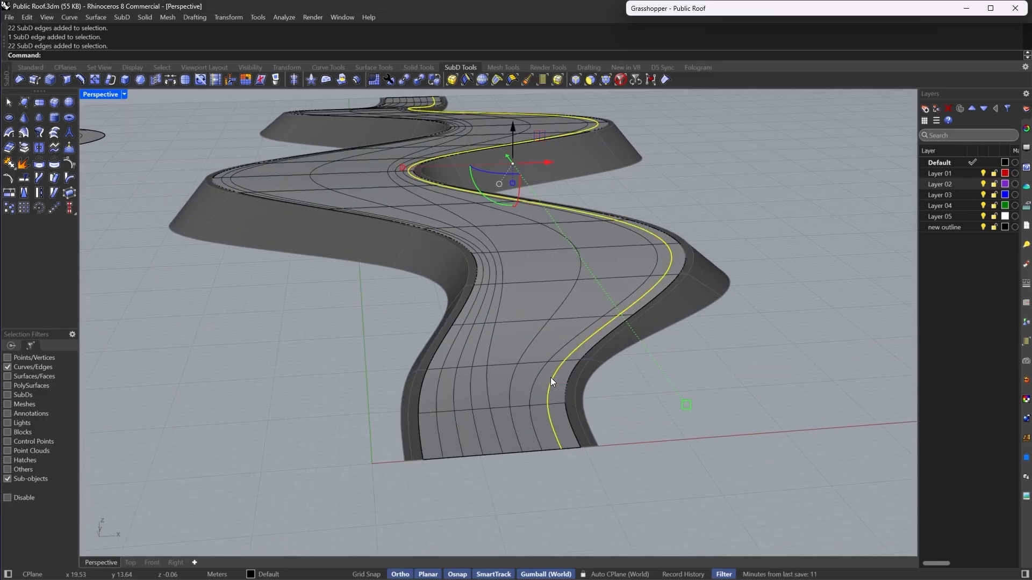
key("Delete")
key("ctrl+z")
key("Delete")
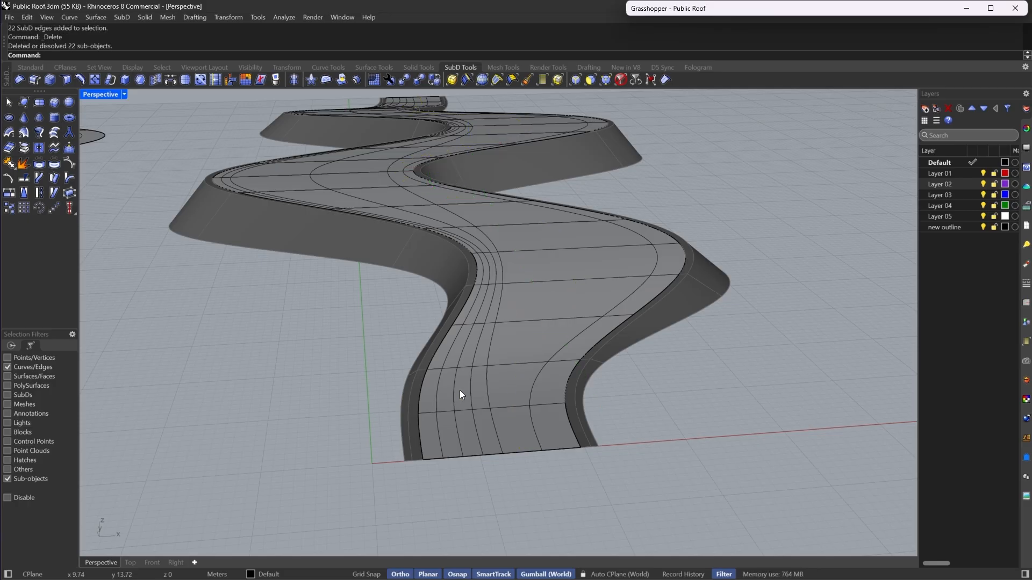
- Delete two more adjacent longitudinal edge loops along the walkway
double_click(472, 395)
key("Delete")
double_click(438, 391)
key("Delete")
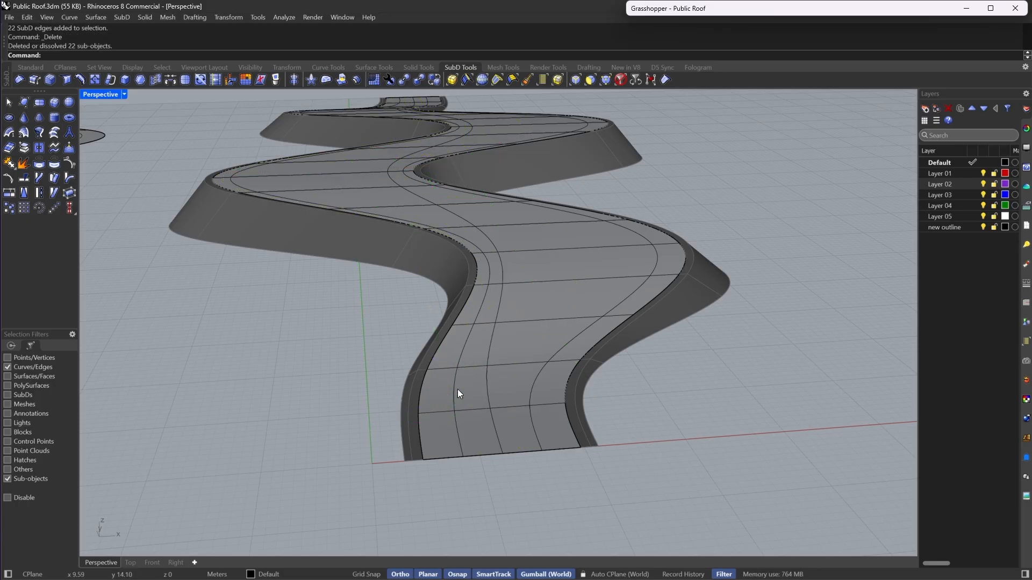
- Orbit around and examine the simplified walkway faces of the roof
scroll(457, 389, "down", 5)
right_click_drag(528, 314, 594, 330)
scroll(595, 330, "down", 4)
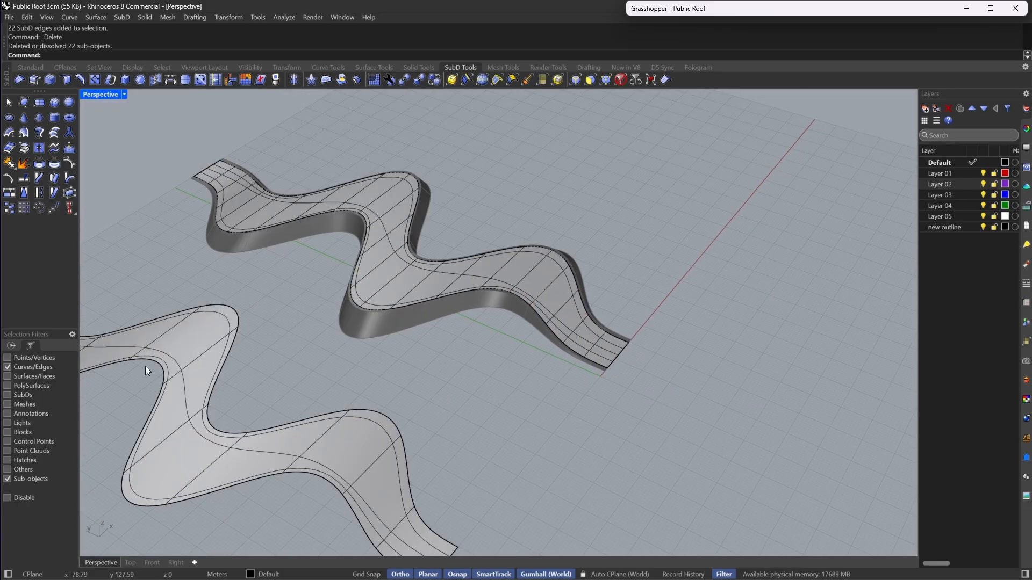
right_click_drag(414, 473, 585, 386)
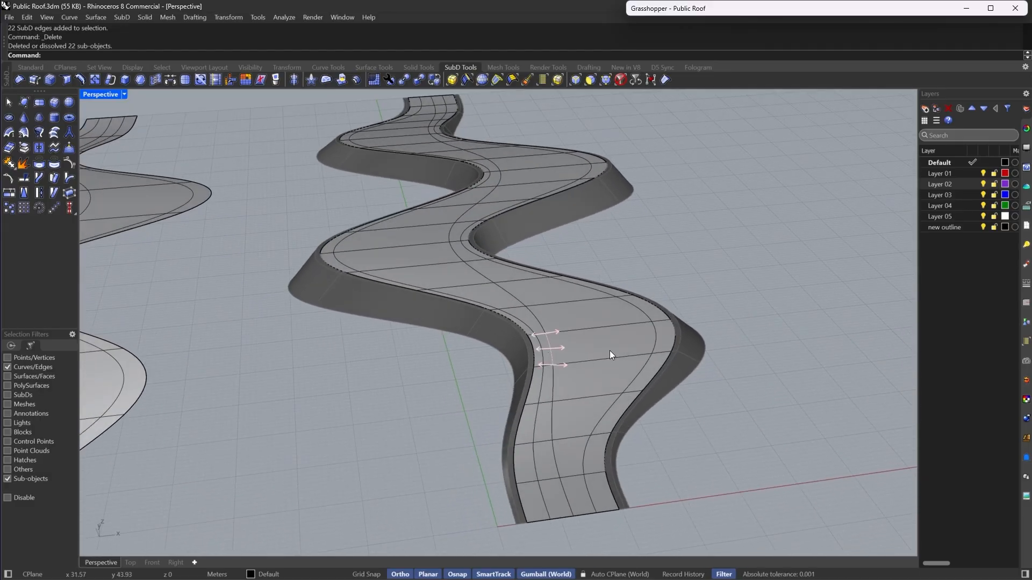
scroll(608, 348, "down", 2)
right_click_drag(608, 347, 578, 446)
right_click_drag(543, 306, 602, 328)
scroll(597, 281, "up", 3)
right_click_drag(596, 281, 567, 379)
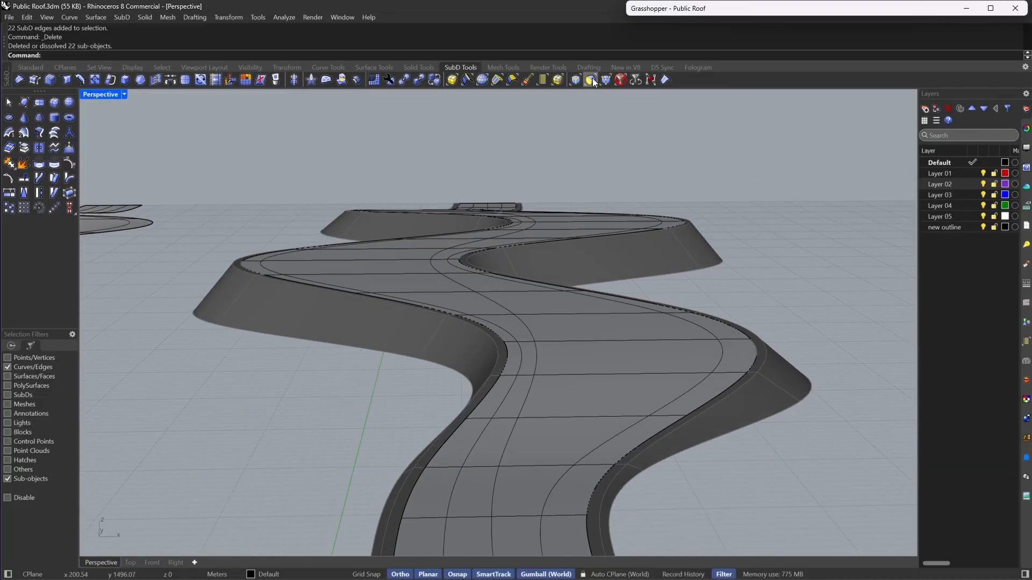
- Switch the selection filter to faces, select a run of walkway faces at a bend, and inset them with the default 1.00
left_click(592, 79)
right_click_drag(545, 322, 537, 430)
left_click(565, 469)
scroll(563, 463, "down", 2)
scroll(533, 302, "up", 3)
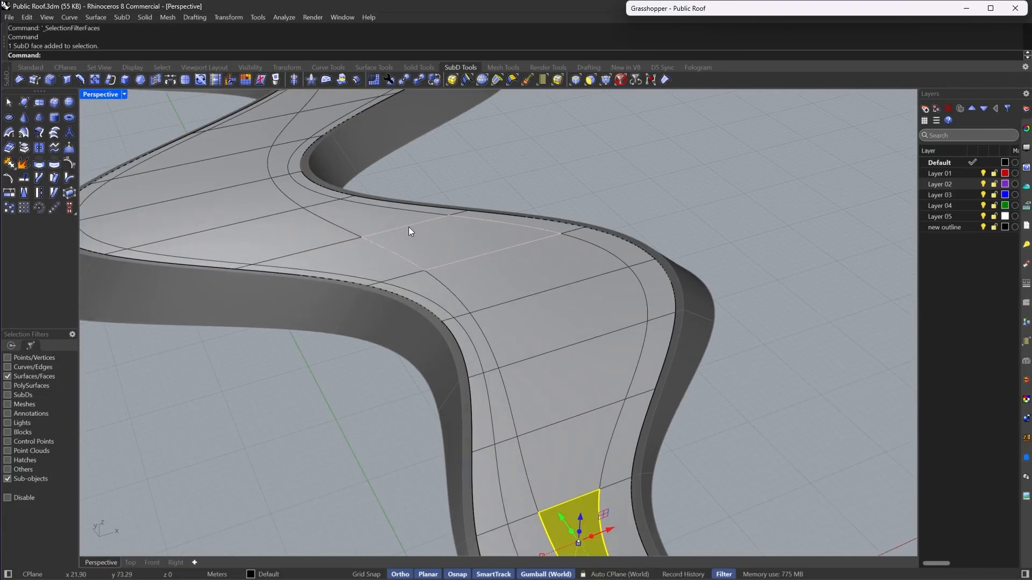
double_click(431, 237, "shift")
scroll(465, 268, "down", 4)
right_click_drag(468, 286, 465, 277)
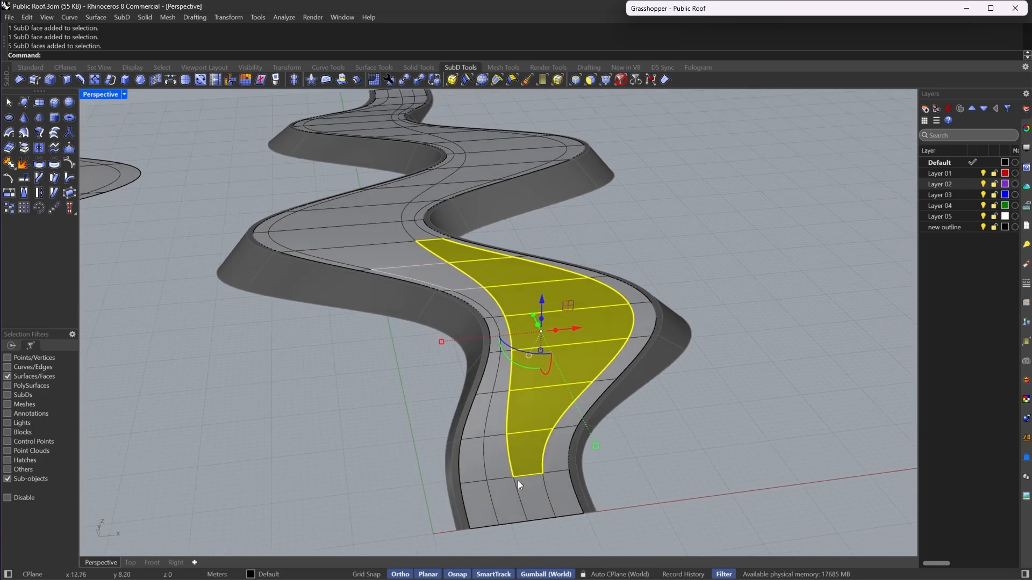
left_click(523, 472, "ctrl")
scroll(529, 457, "up", 2)
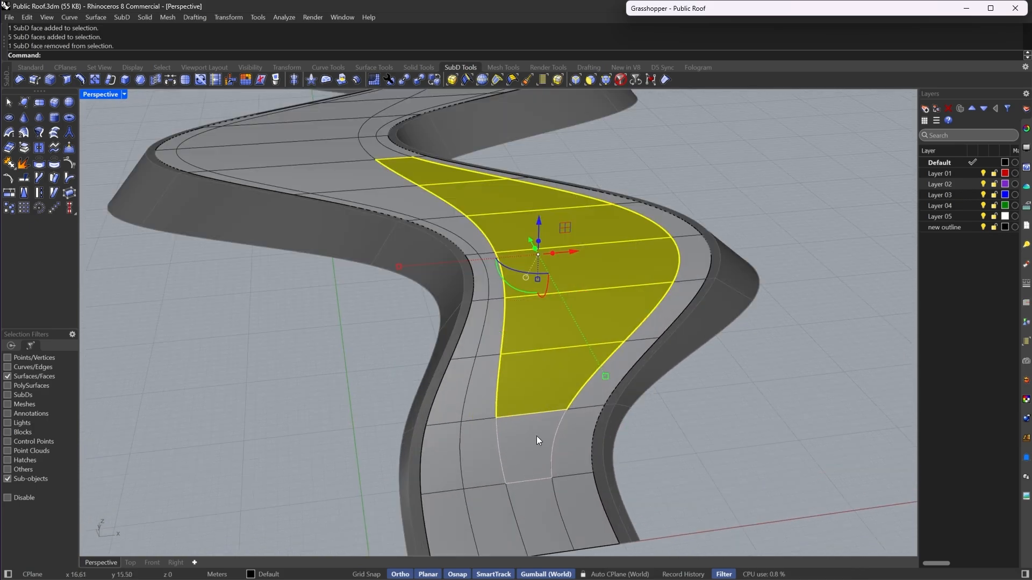
left_click(527, 448, "shift")
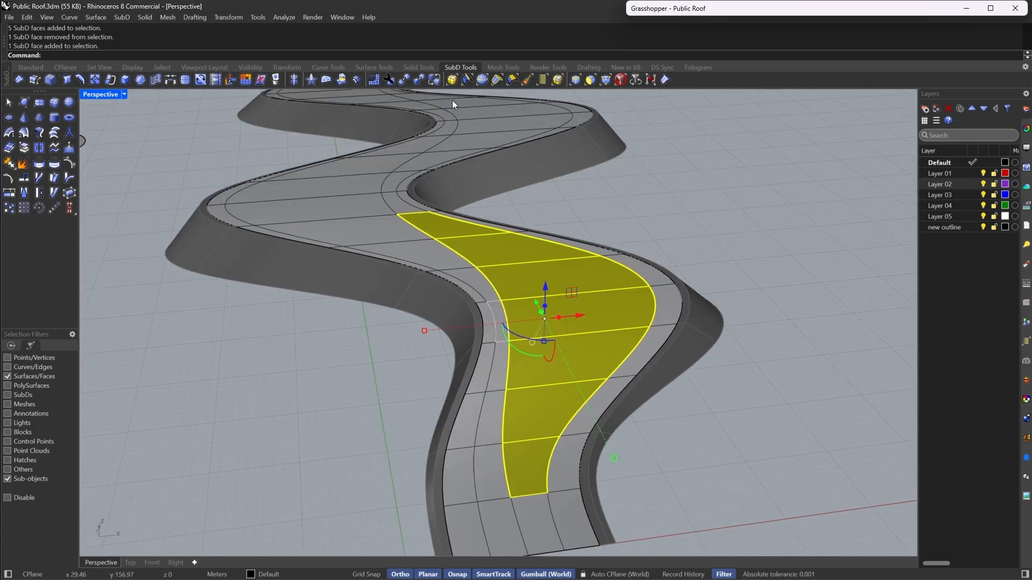
right_click_drag(215, 156, 305, 218)
scroll(305, 218, "up", 4)
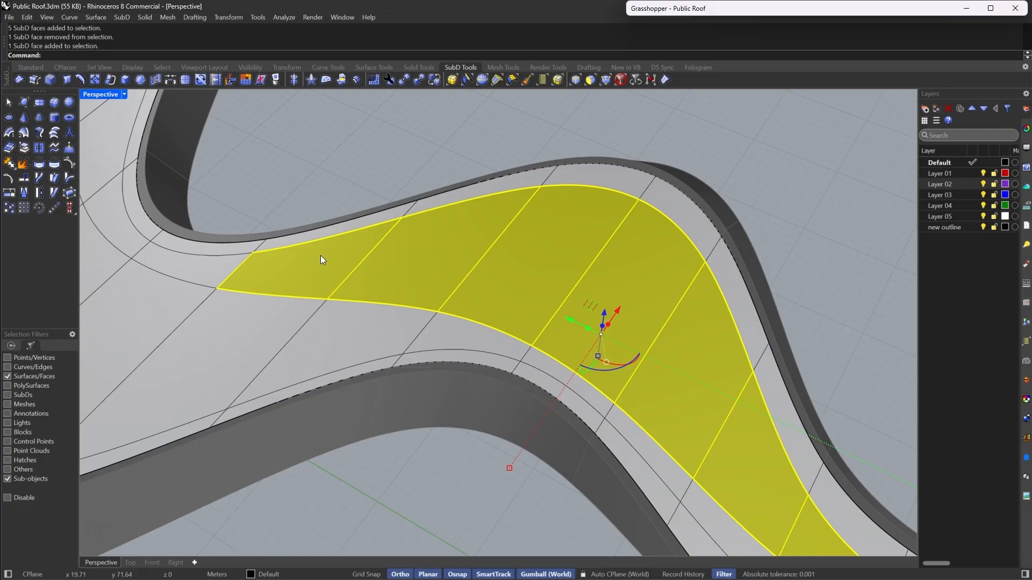
left_click(95, 80)
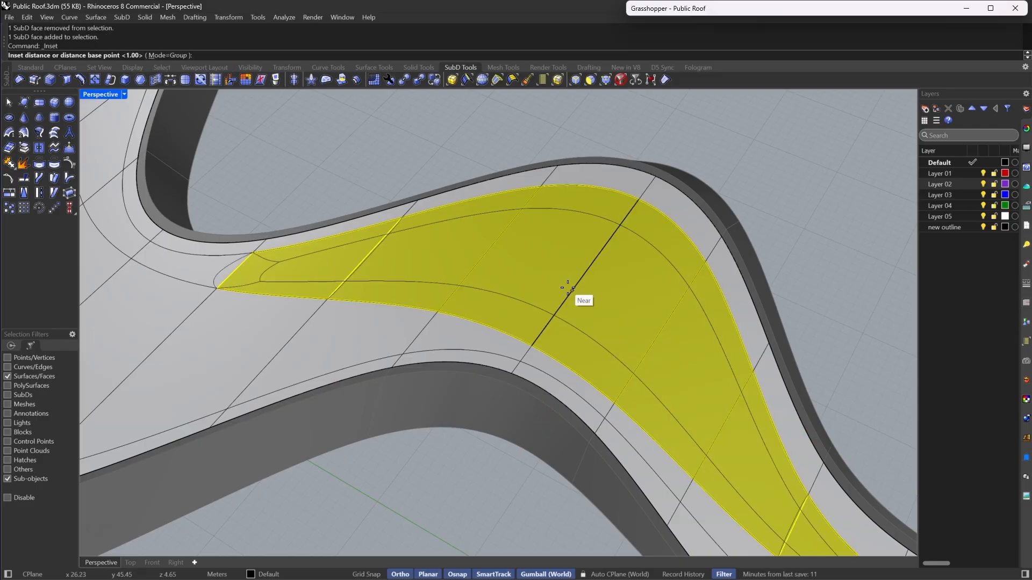
right_click(567, 286)
- Extract the inset faces from the roof and switch the viewport to Rendered display
left_click(23, 147)
mouse_move(485, 237)
right_mouse_down()
mouse_move(634, 237)
mouse_move(651, 348)
mouse_move(511, 470)
mouse_move(403, 398)
mouse_move(511, 376)
mouse_move(598, 378)
right_mouse_up()
left_click(123, 94)
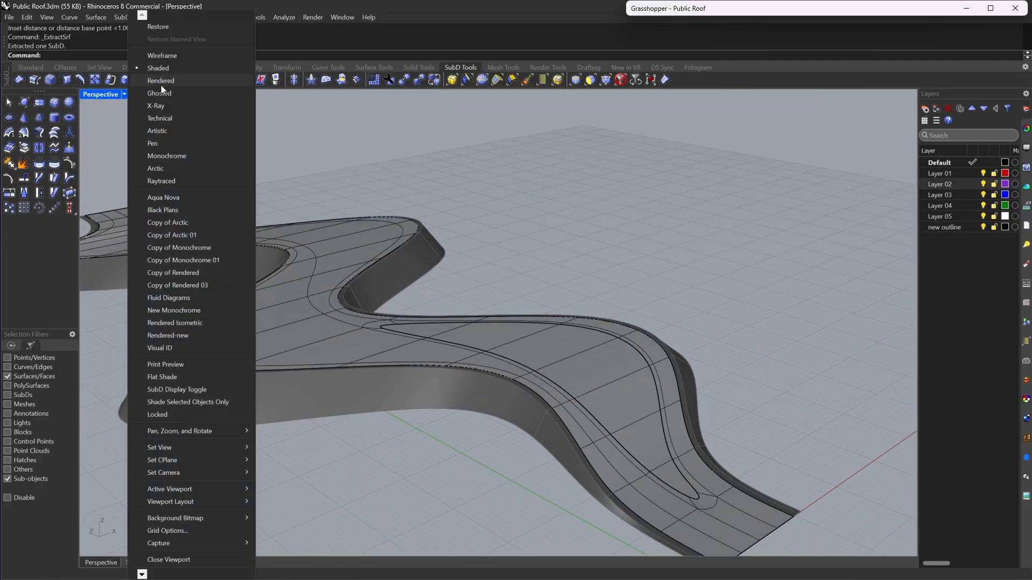
right_click_drag(354, 186, 382, 253)
left_click(124, 94)
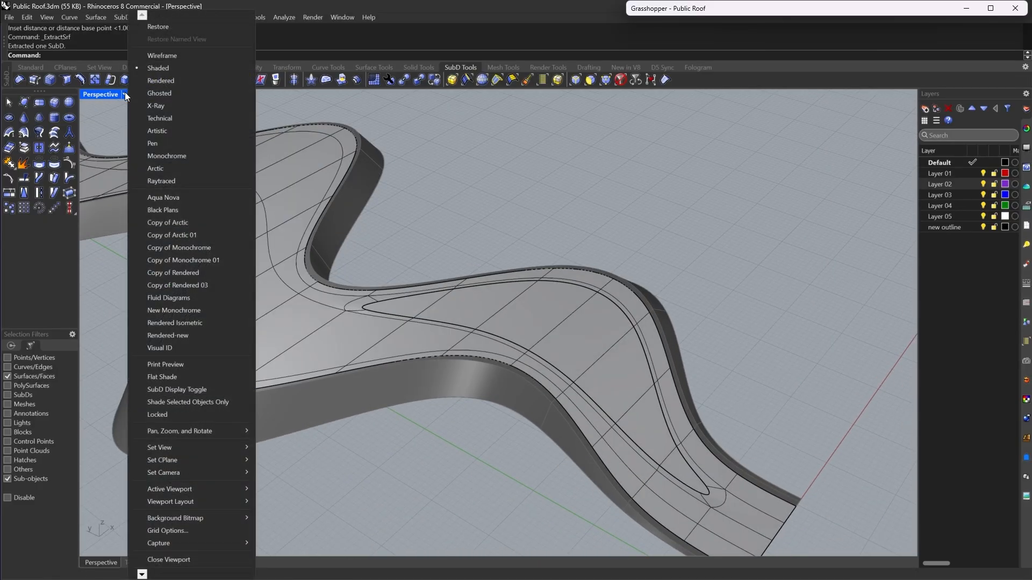
left_click(168, 80)
right_click_drag(512, 346, 414, 489)
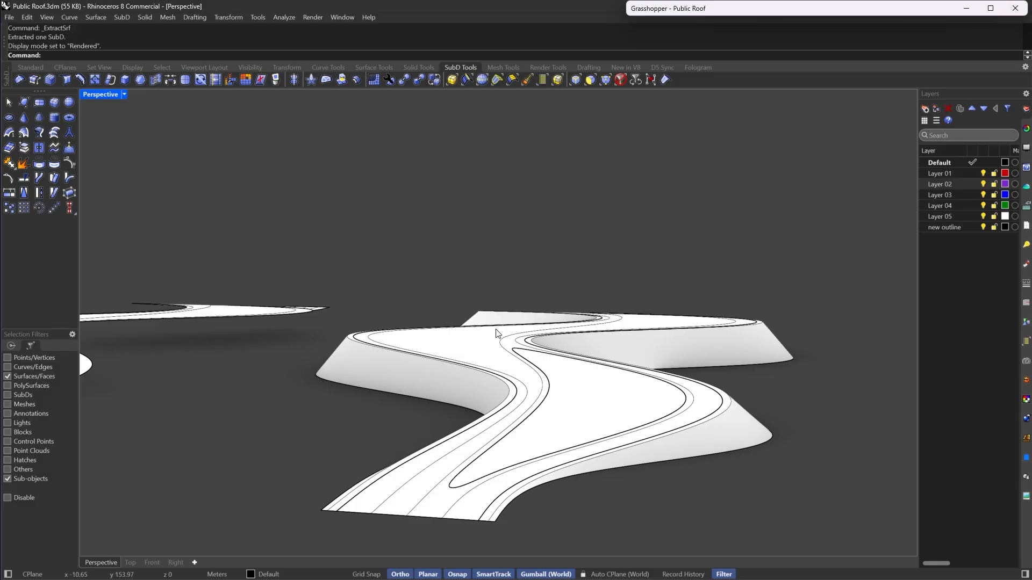
right_click_drag(496, 334, 547, 512)
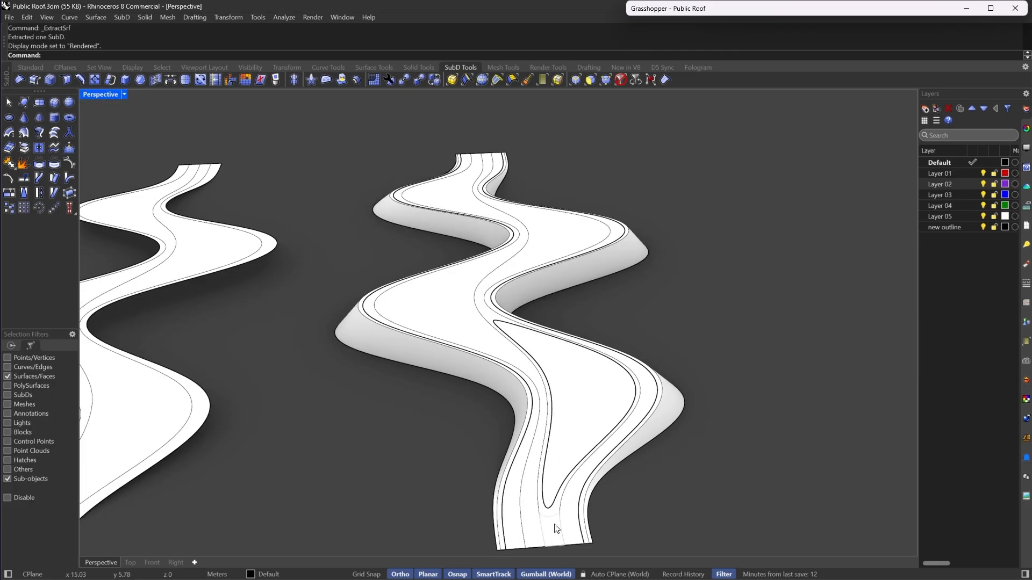
- Zoom in and select the narrow face at the tip of the inset walkway
scroll(564, 506, "up", 3)
right_click_drag(493, 399, 400, 382)
scroll(373, 306, "up", 4)
scroll(400, 383, "up", 2)
left_click(408, 485)
left_click(379, 501)
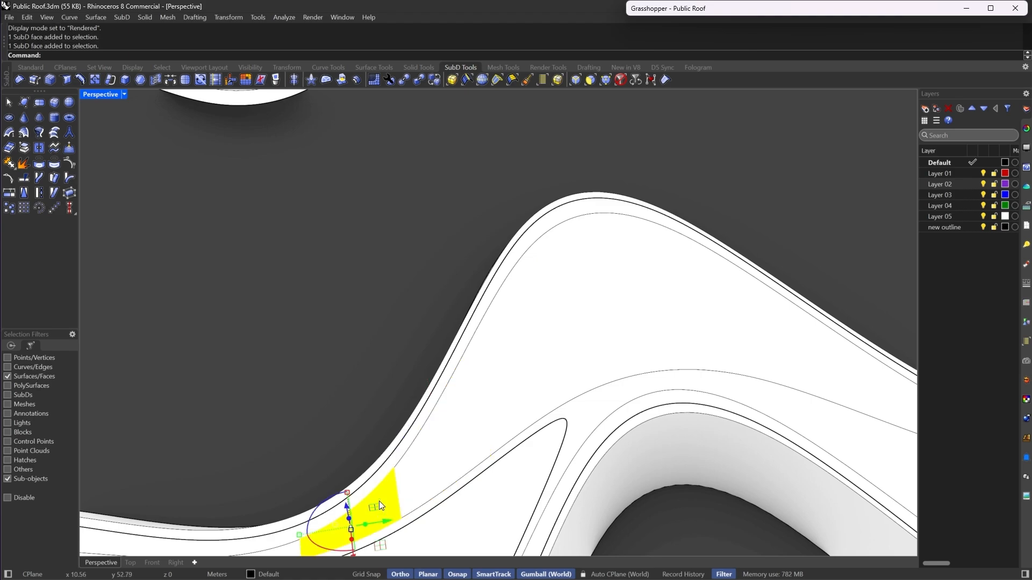
right_click_drag(379, 501, 619, 316)
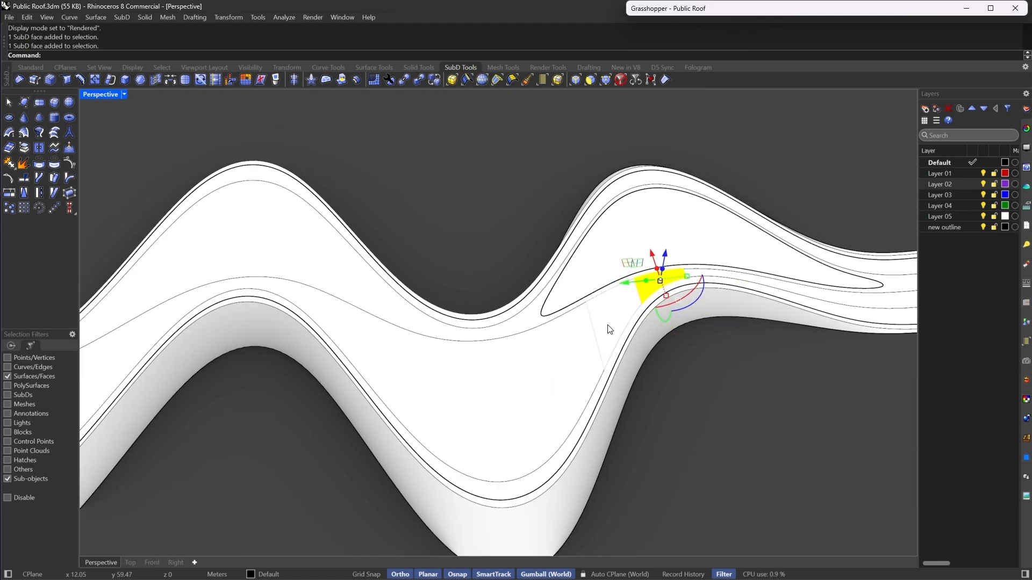
- Undo the previous extraction and inset of the walkway faces
key("Escape")
scroll(315, 288, "down", 5)
right_click_drag(316, 288, 124, 344)
scroll(580, 421, "up", 7)
key("ctrl+z")
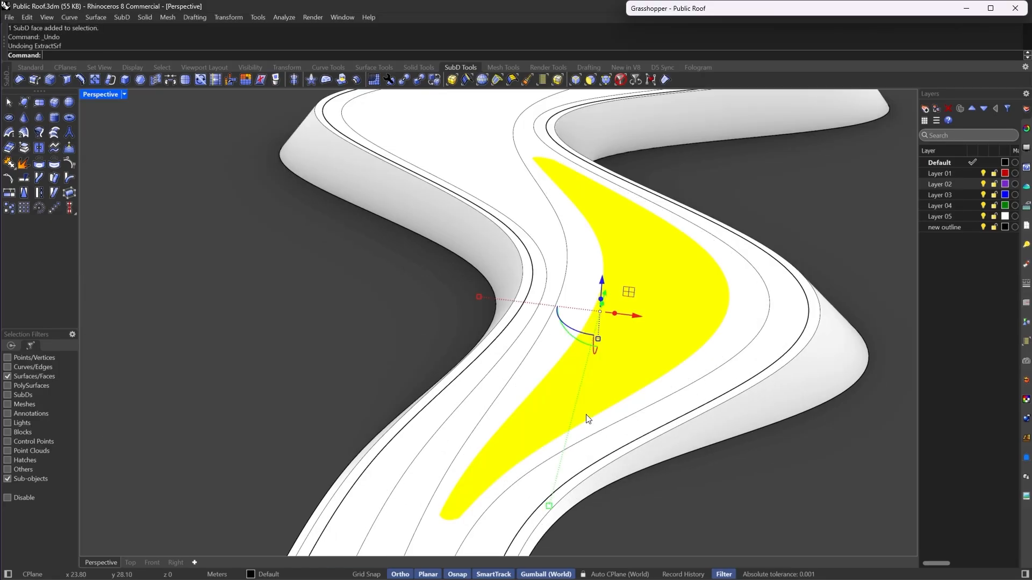
scroll(541, 390, "down", 6)
right_click_drag(540, 391, 594, 368)
scroll(595, 368, "up", 4)
key("ctrl+z")
scroll(594, 368, "down", 3)
key("Escape")
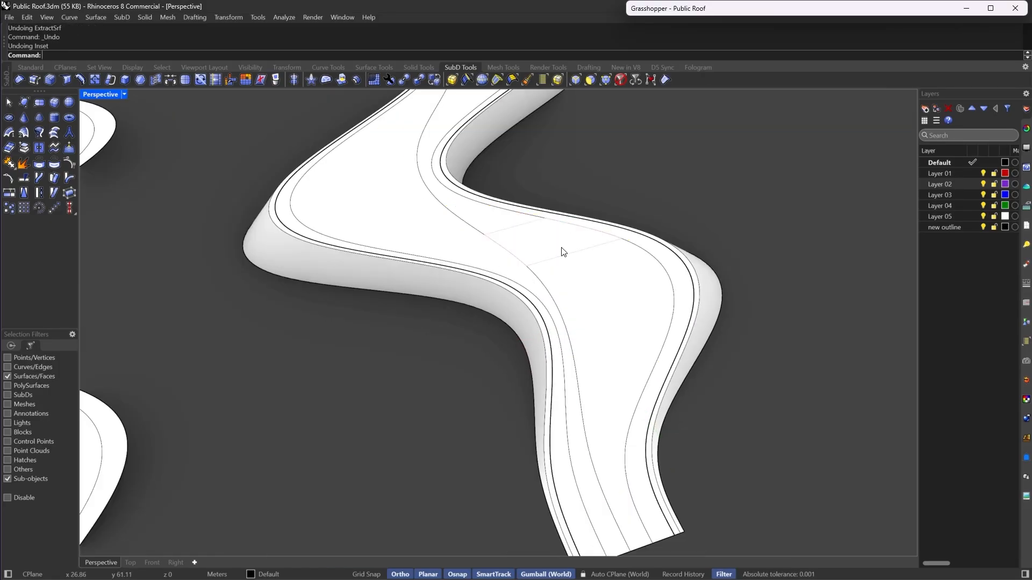
- Switch the viewport to Shaded display
left_click(560, 250)
key("Escape")
left_click(503, 229)
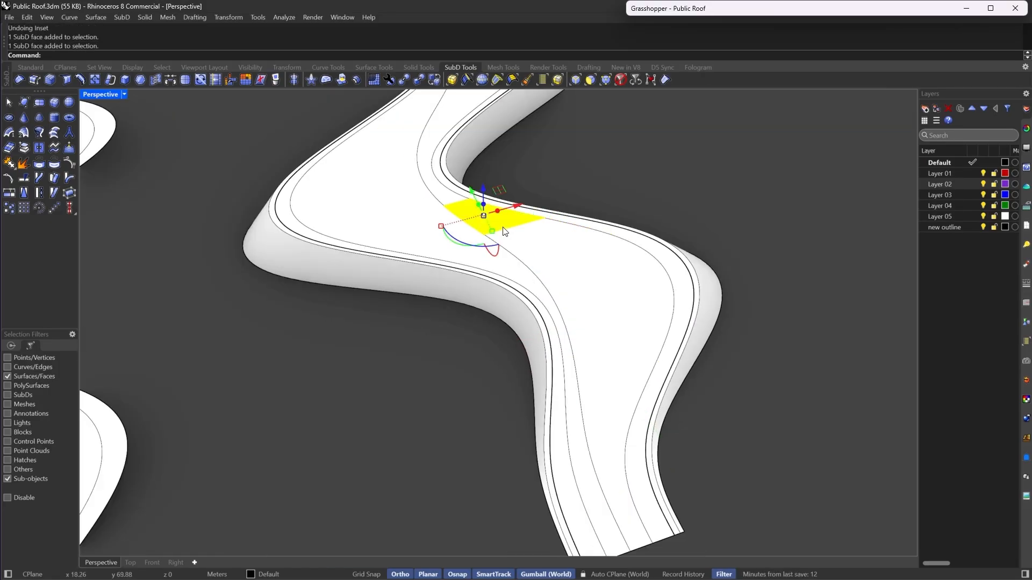
left_click(127, 96)
left_click(149, 71)
key("Escape")
scroll(466, 344, "down", 2)
right_click_drag(466, 344, 479, 328)
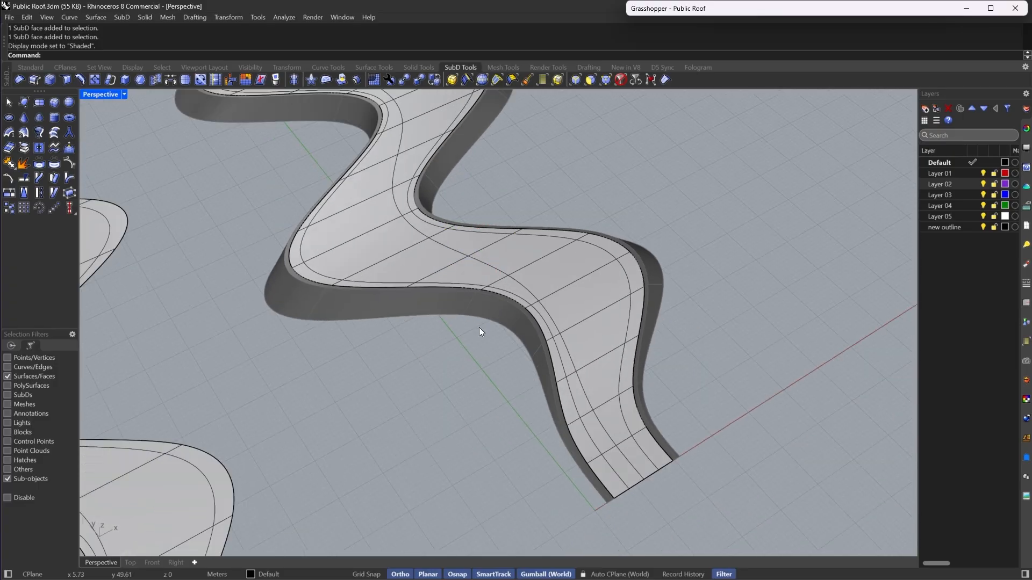
scroll(595, 392, "up", 2)
- Select a run of walkway faces along the bend and inset them by 3
left_click(611, 433)
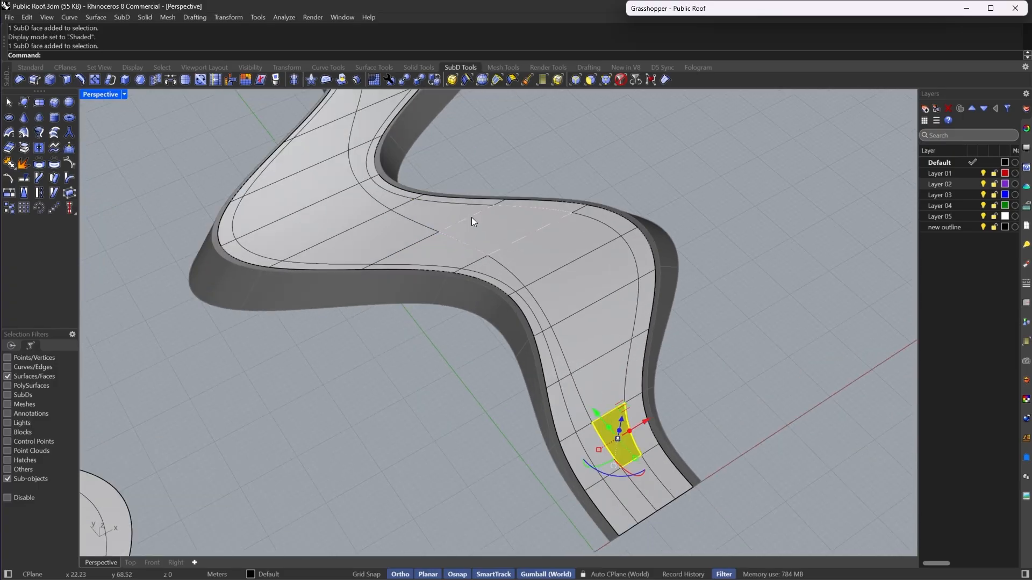
left_click(463, 214, "shift")
double_click(489, 228, "shift")
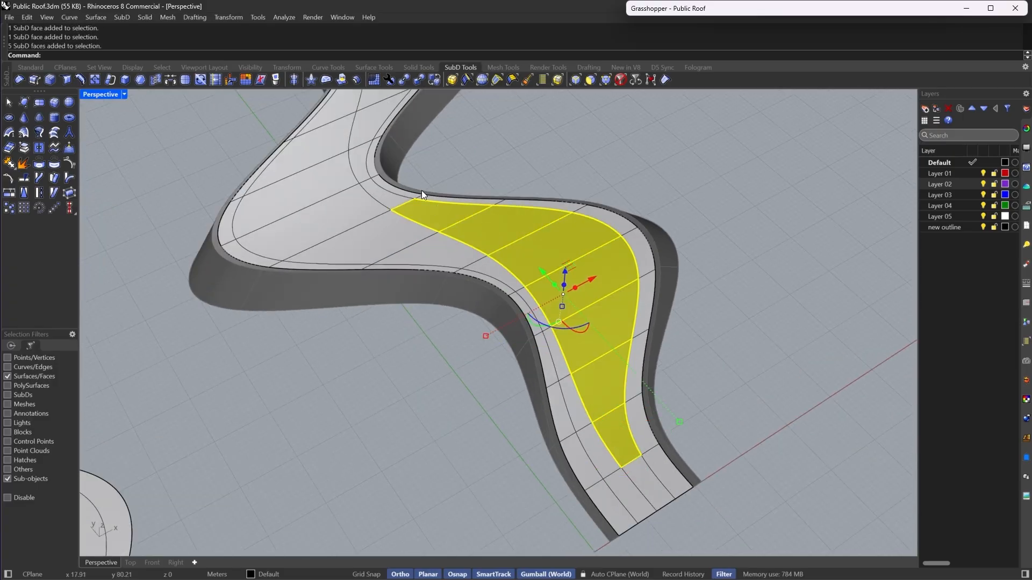
left_click(140, 80)
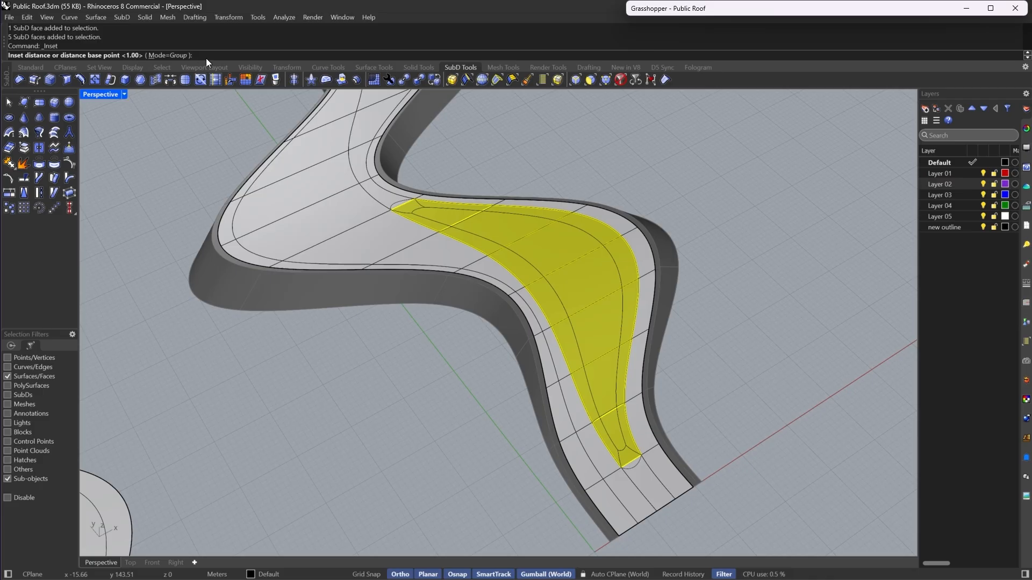
type("3")
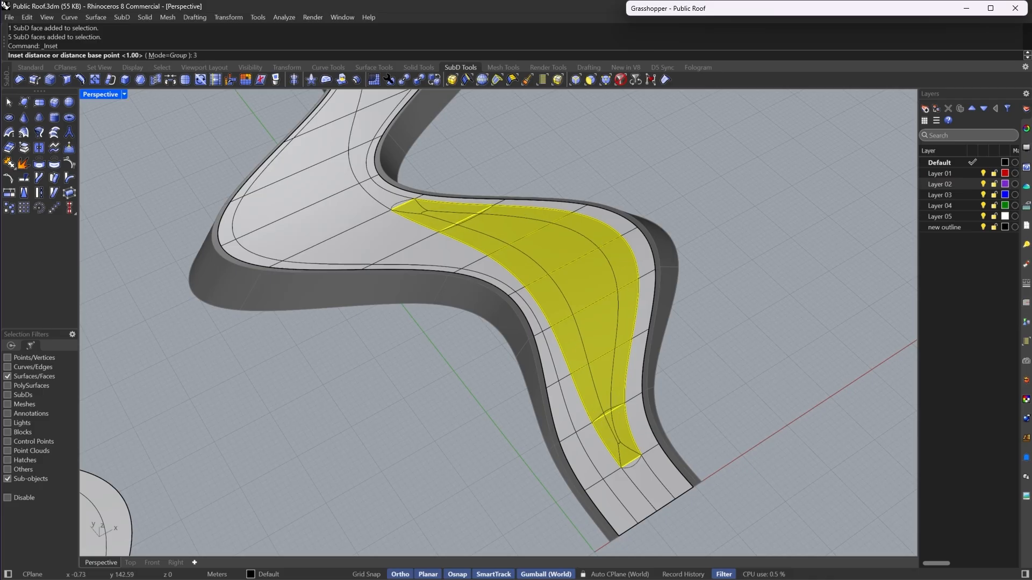
key("Return")
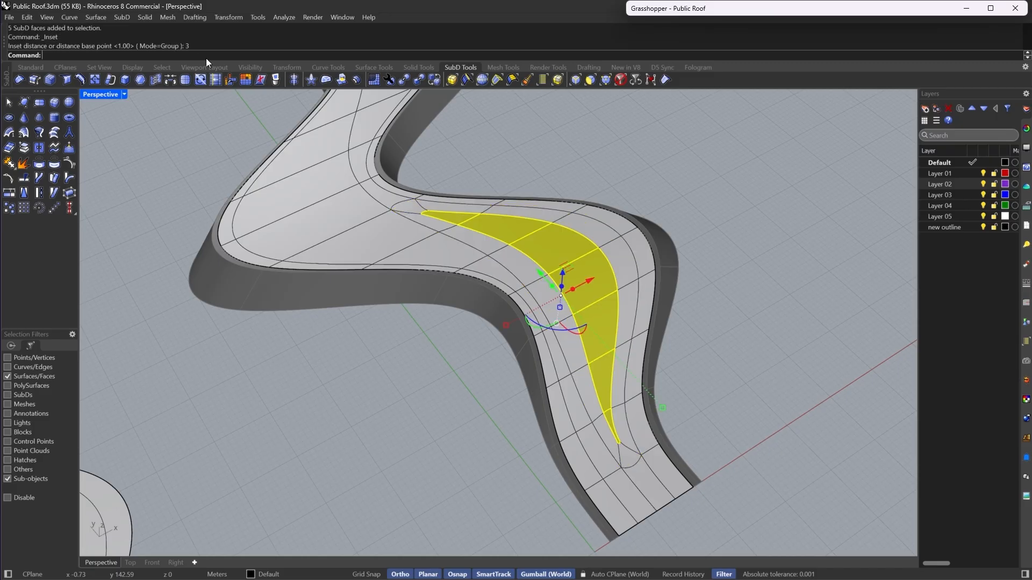
- Examine the inset's narrow tip in flat and smooth display, then undo the inset
key("Tab")
right_click_drag(565, 275, 537, 251)
scroll(546, 450, "up", 8)
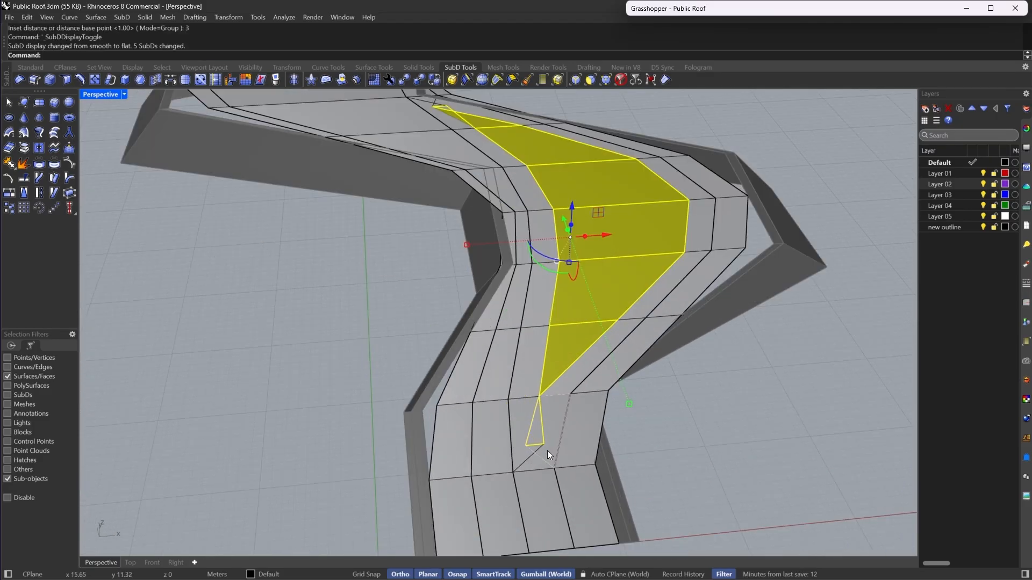
mouse_move(582, 375)
right_mouse_down()
mouse_move(555, 364)
mouse_move(559, 414)
right_mouse_up()
scroll(544, 362, "down", 9)
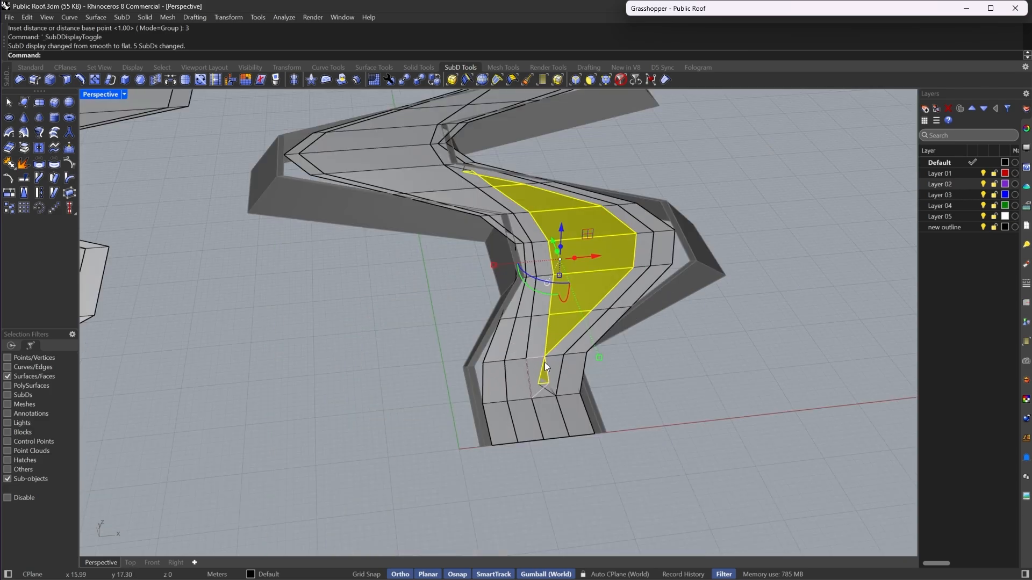
mouse_move(544, 362)
right_mouse_down()
mouse_move(599, 397)
mouse_move(553, 366)
right_mouse_up()
scroll(559, 360, "up", 5)
key("Tab")
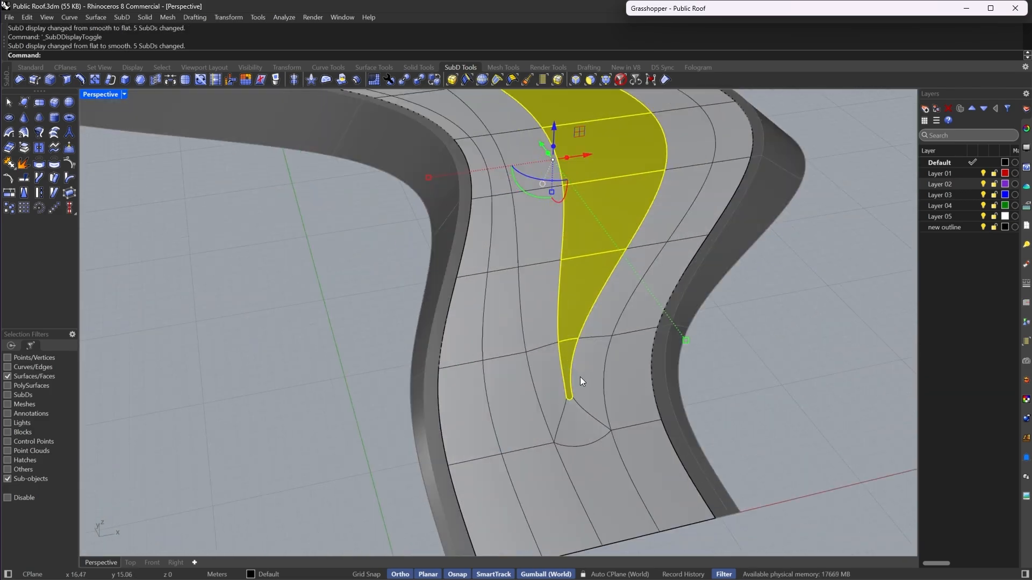
scroll(580, 377, "down", 5)
key("Tab")
key("ctrl+z")
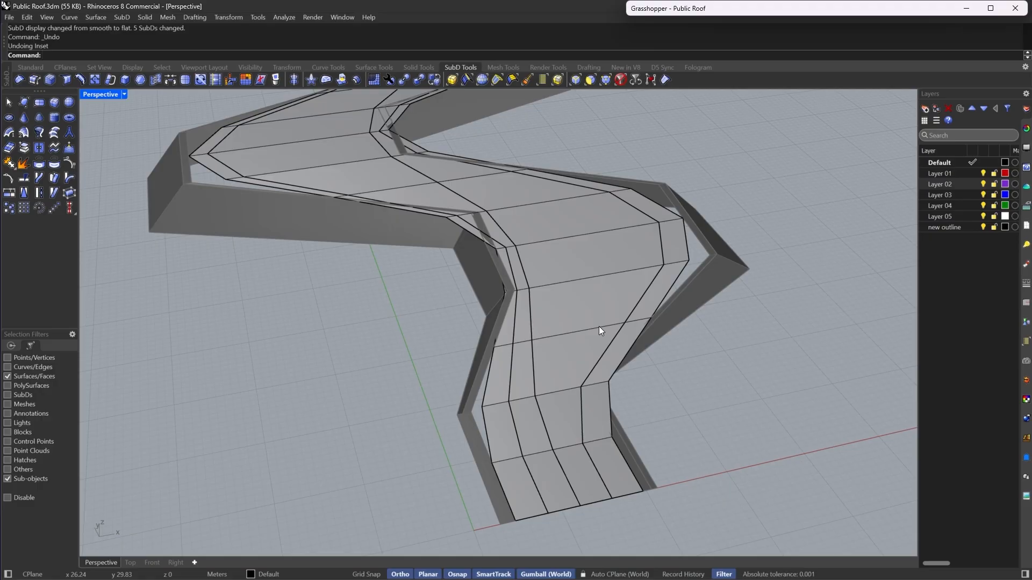
- Select a run of walkway faces along the bend in flat display and extract them
left_click(563, 423)
right_click_drag(519, 219, 402, 160)
left_click(402, 160, "shift")
left_click(460, 175, "shift")
left_click(537, 206, "shift")
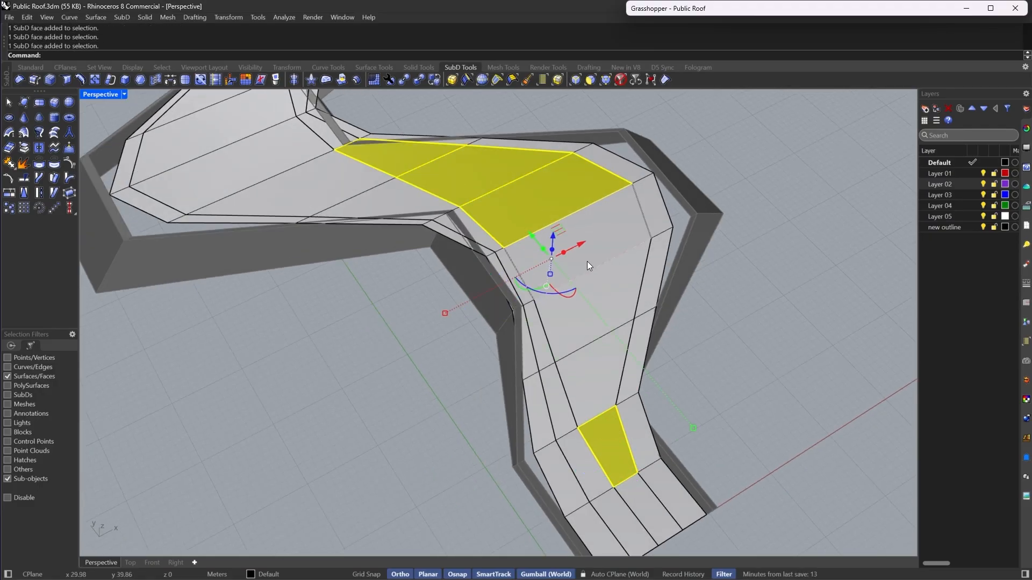
left_click(587, 262, "shift")
left_click(608, 316, "shift")
left_click(598, 375, "shift")
left_click(23, 102)
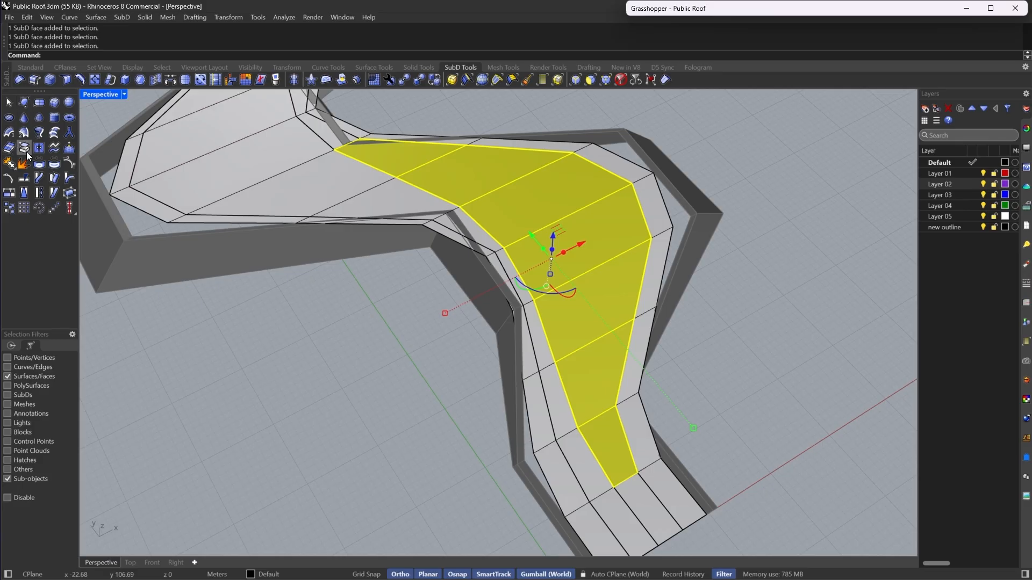
- Switch to smooth display, inspect the extracted faces, and undo the extraction
key("Tab")
scroll(475, 145, "up", 10)
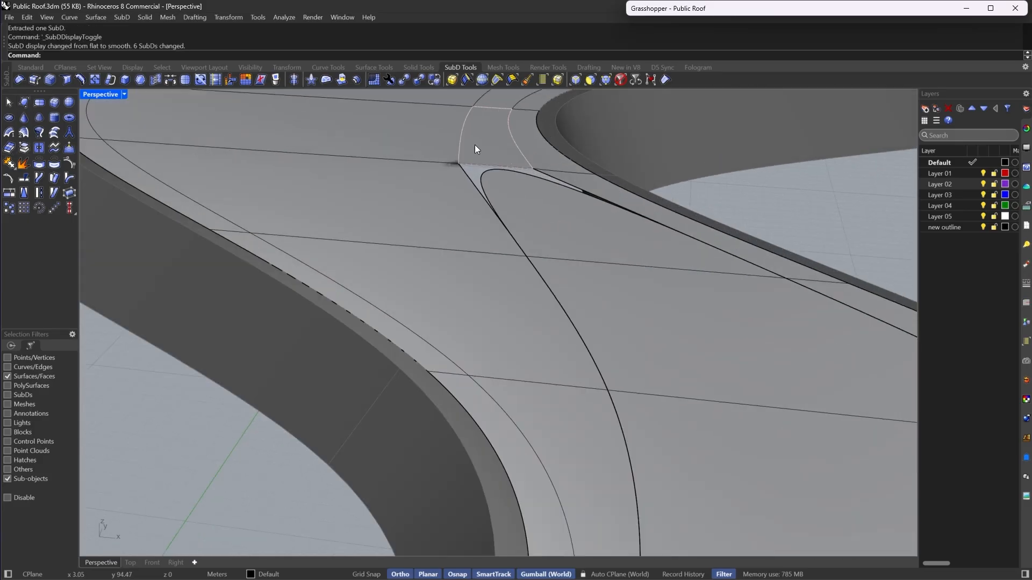
scroll(492, 185, "down", 10)
key("ctrl+z")
right_click_drag(492, 189, 547, 224)
key("Escape")
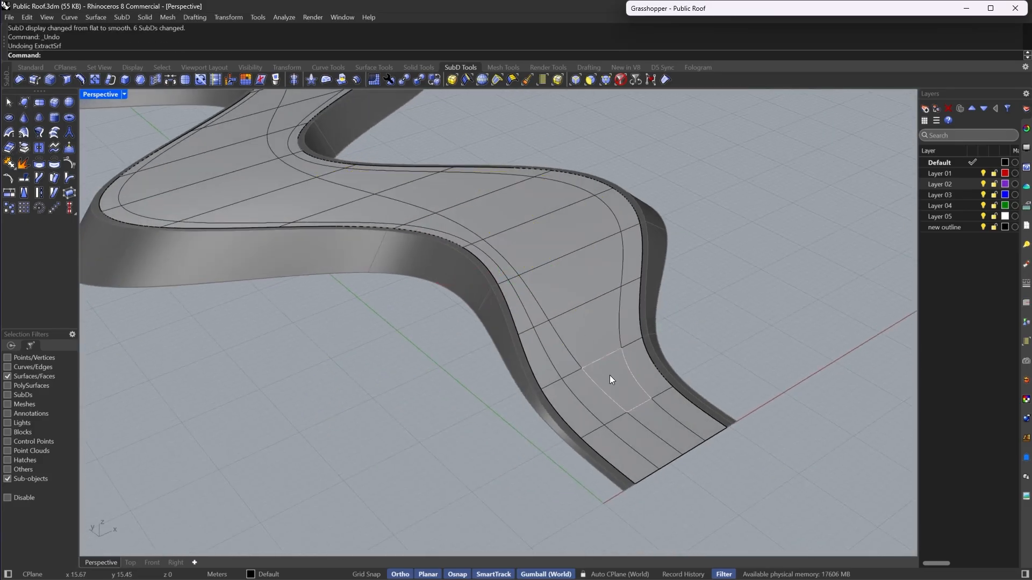
- Select a shorter run of walkway faces at the bend and inset them by 3
left_click(610, 377)
right_click_drag(433, 168, 389, 174)
left_click(389, 174, "shift")
left_click(456, 183, "shift")
double_click(456, 181, "shift")
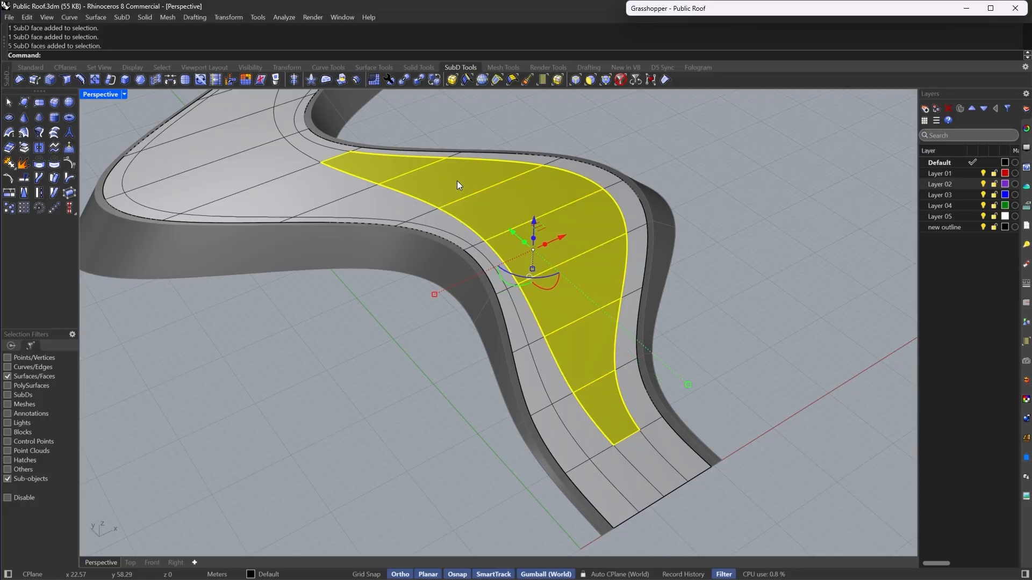
key("Tab")
left_click(380, 170, "ctrl")
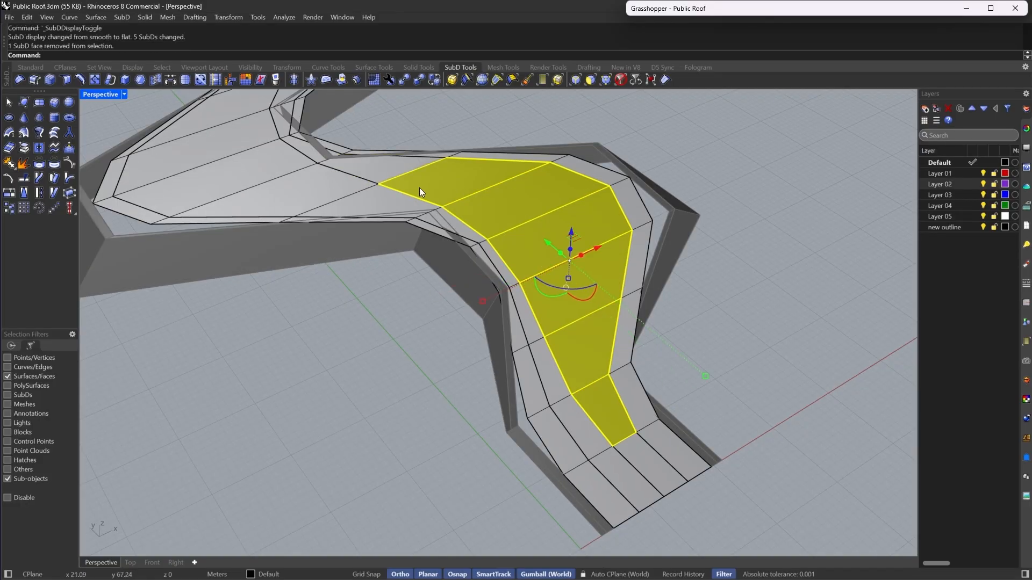
right_click_drag(420, 188, 495, 349)
left_click(541, 434, "ctrl")
right_click_drag(541, 433, 575, 294)
scroll(575, 293, "down", 3)
scroll(575, 294, "up", 6)
left_click(138, 81)
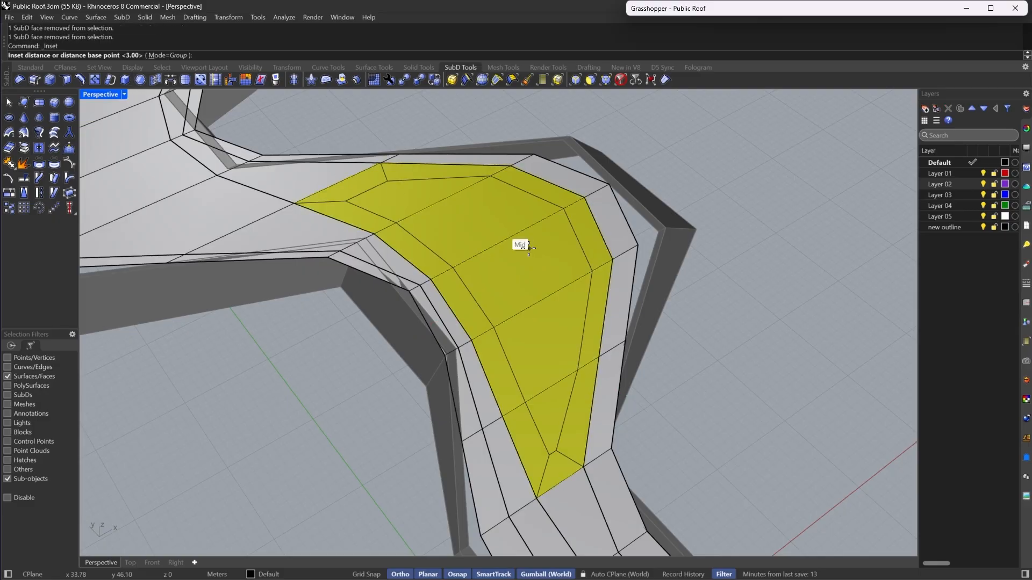
key("Return")
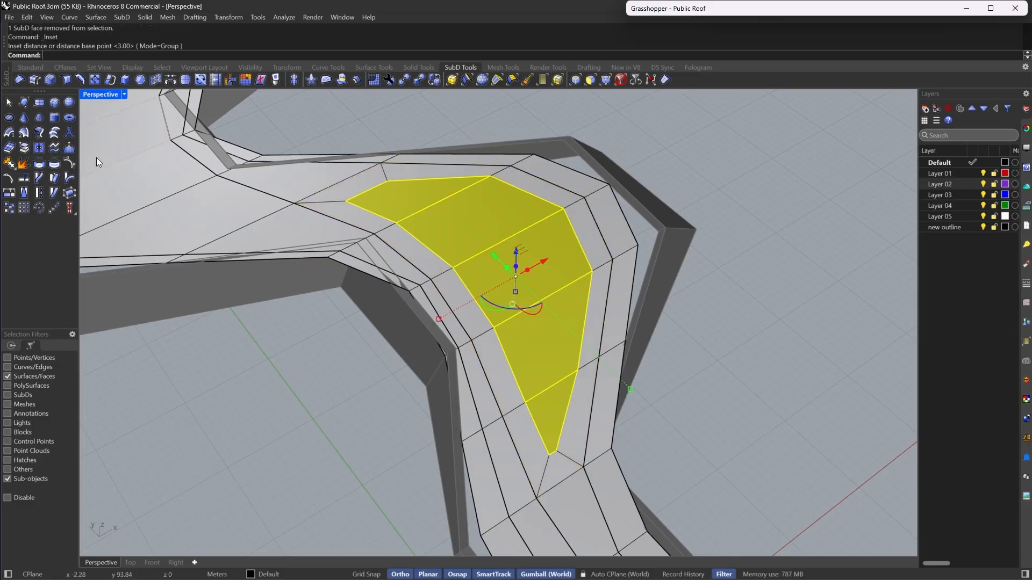
- Extract the inset faces, inspect them, and undo both the extraction and the inset
left_click(24, 160)
key("Tab")
scroll(614, 308, "down", 5)
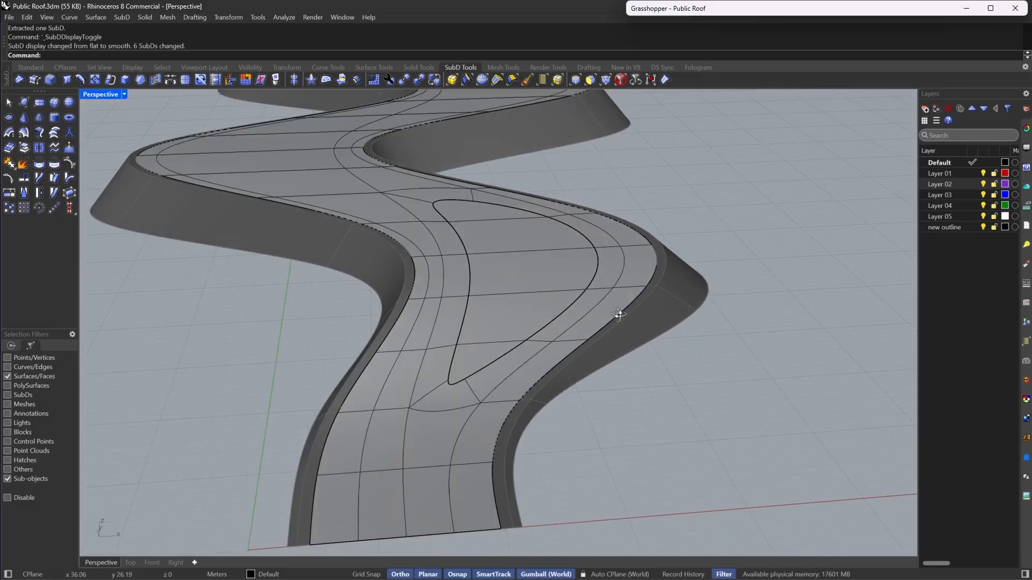
right_click_drag(615, 309, 305, 356)
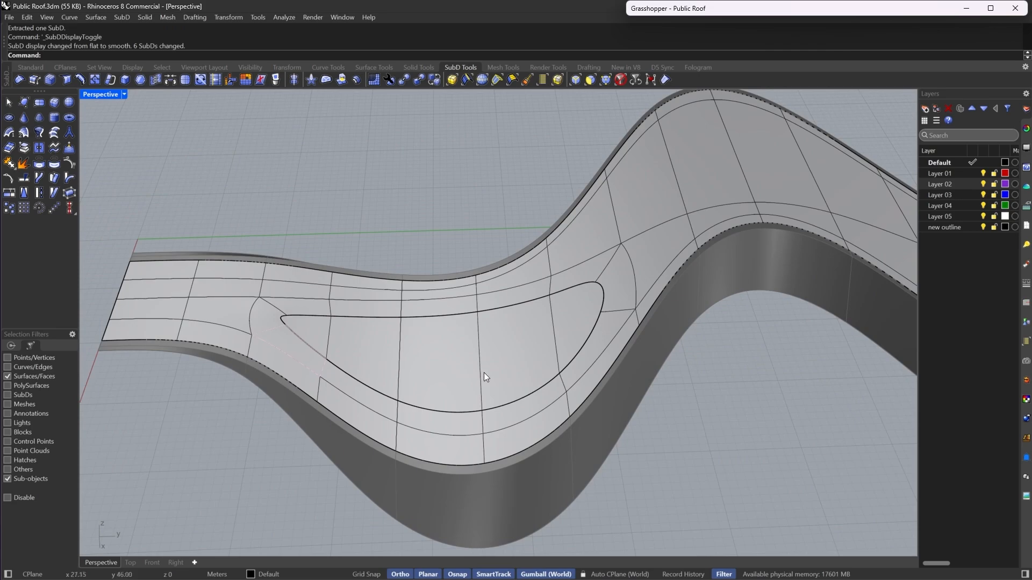
right_click_drag(484, 376, 455, 277)
key("ctrl+z")
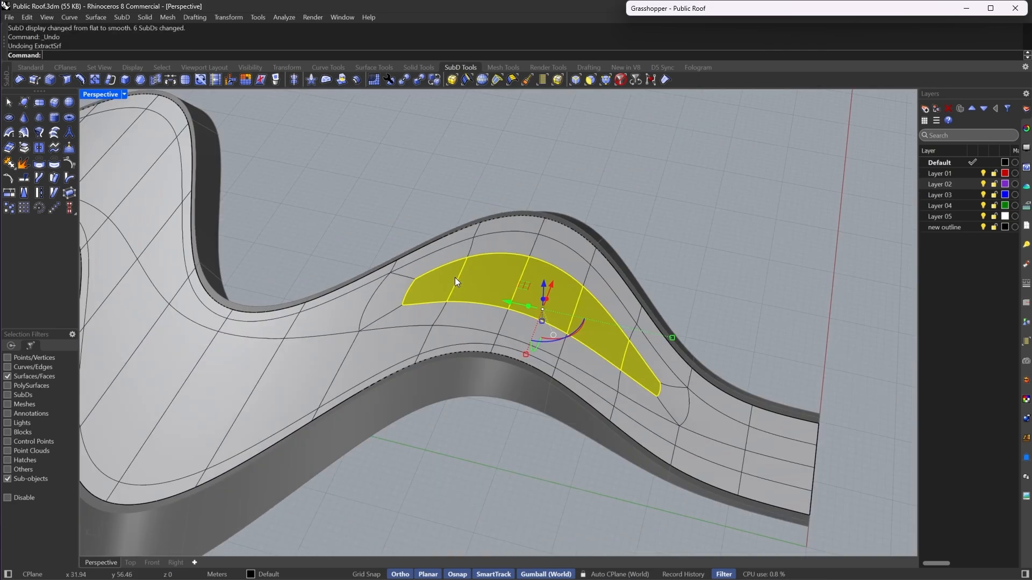
key("ctrl+z")
- Reselect the run of walkway faces and inset them by 3 in flat display
left_click(342, 310, "shift")
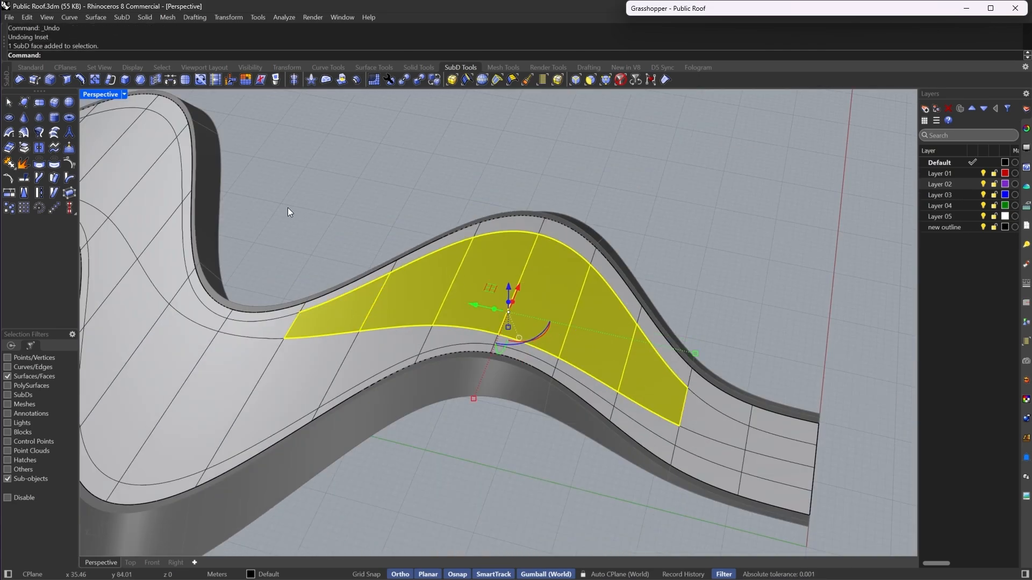
left_click(140, 81)
key("Tab")
scroll(294, 327, "up", 10)
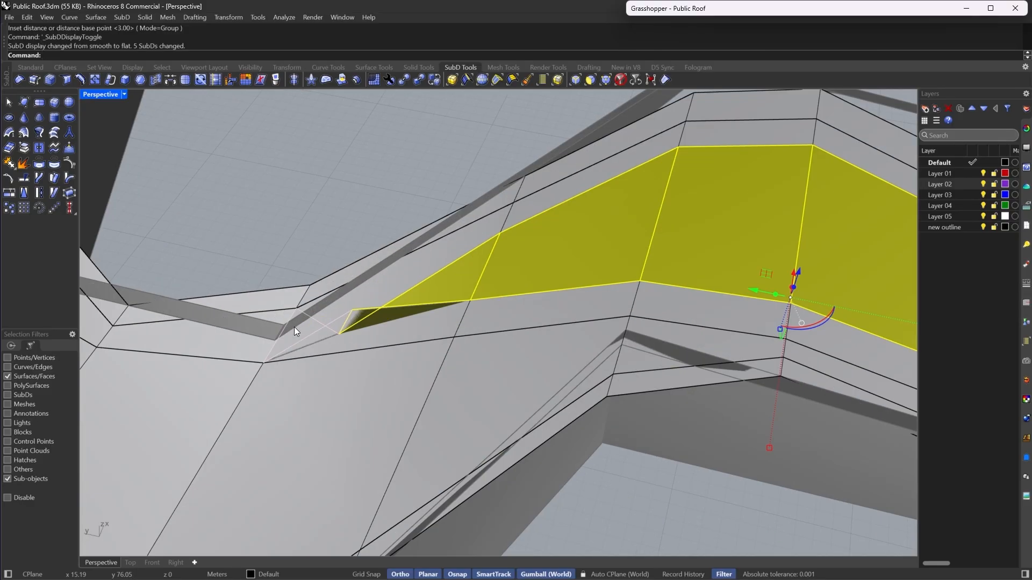
right_click_drag(581, 325, 539, 224)
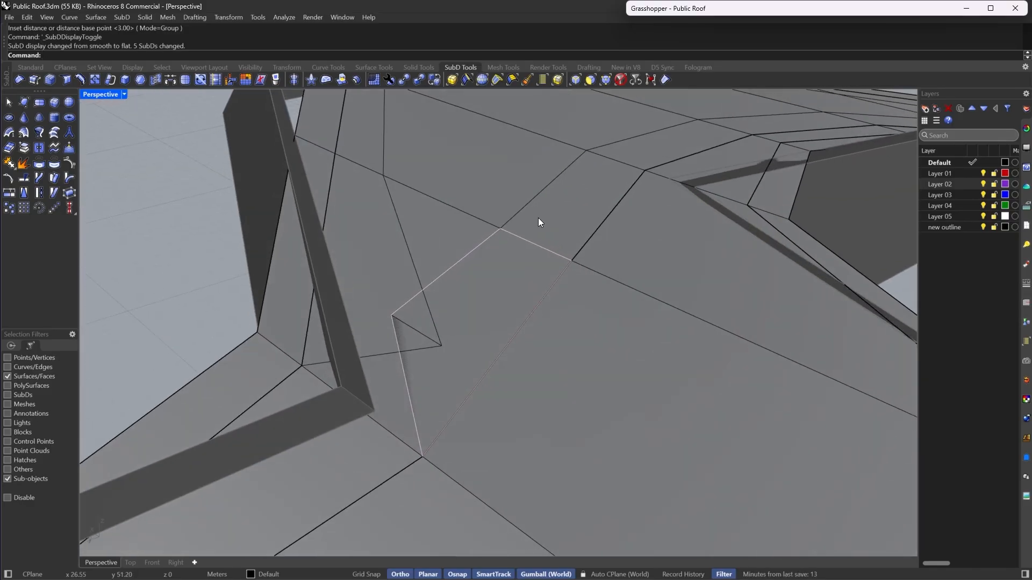
- Switch the selection filter to vertices and stitch the two tip vertices of the inset at their average location
left_click(608, 80)
left_click_drag(379, 275, 462, 354)
right_click_drag(462, 354, 419, 295)
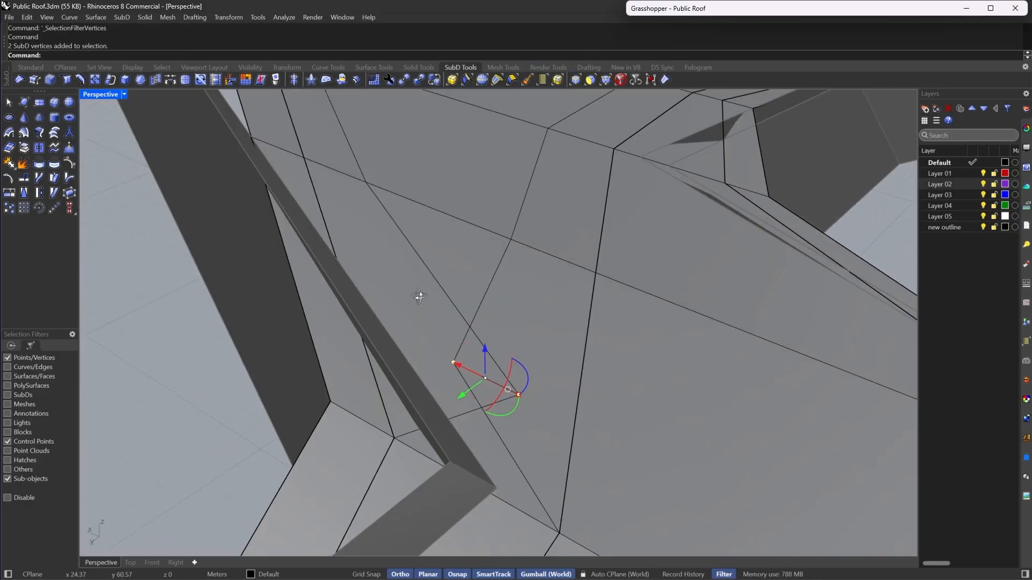
left_click(154, 80)
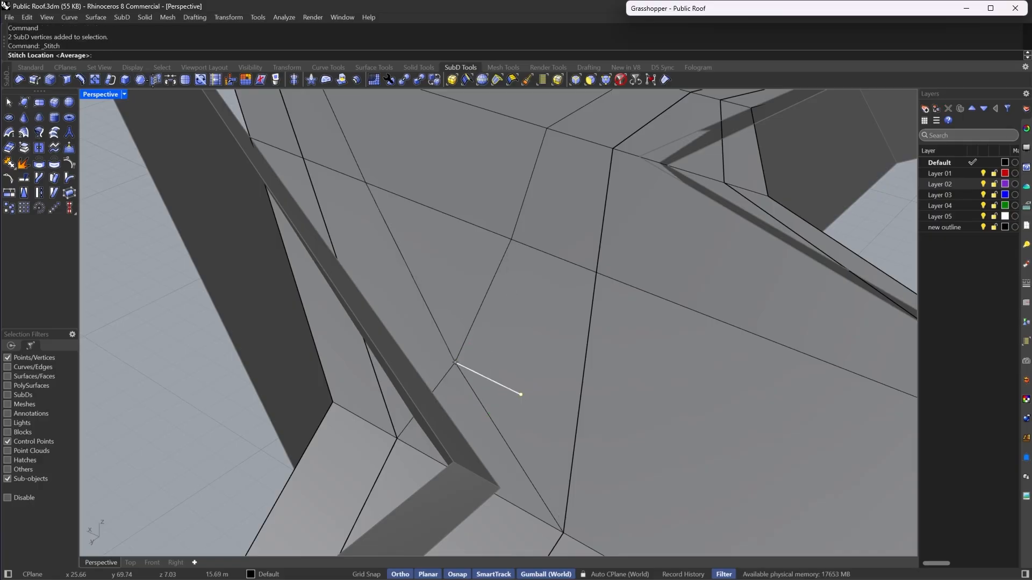
key("Return")
key("Escape")
scroll(553, 343, "down", 7)
right_click_drag(552, 343, 351, 261)
scroll(352, 261, "up", 6)
key("Tab")
scroll(351, 261, "down", 5)
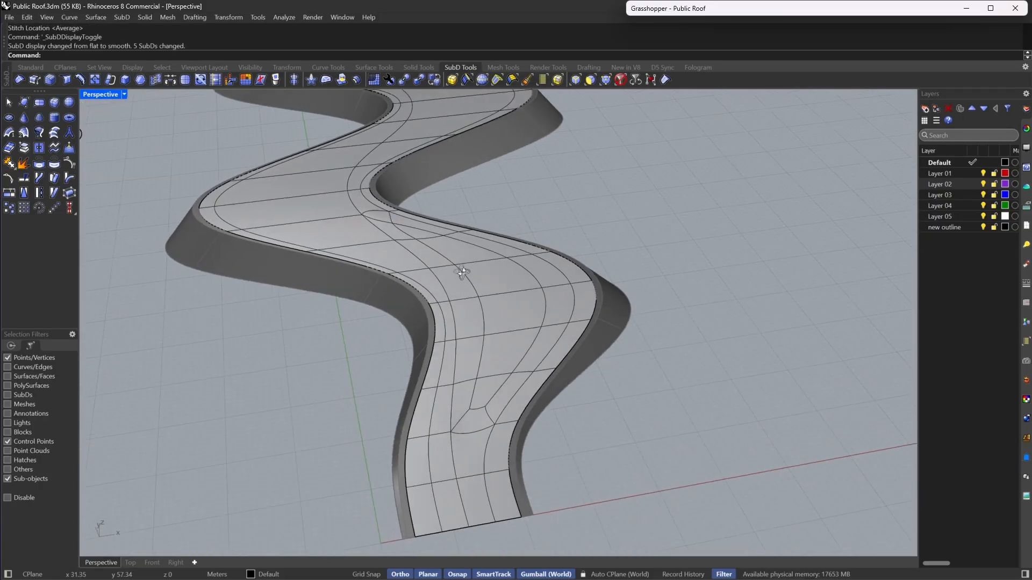
- Switch the selection filter to faces, select the four inset walkway faces, and extract them
scroll(427, 231, "up", 5)
left_click(574, 80)
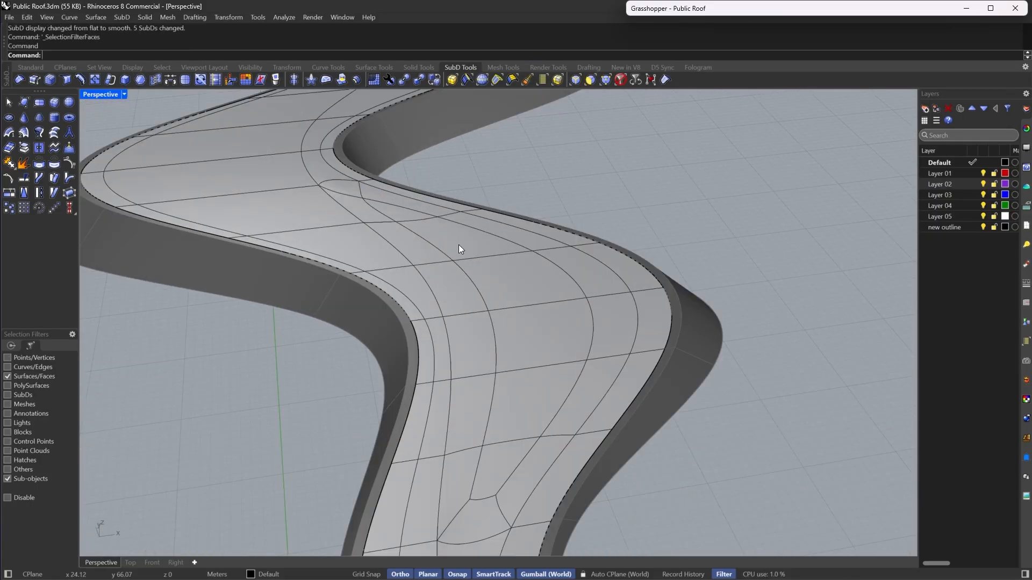
left_click(405, 218)
left_click(488, 483, "shift")
double_click(517, 403, "shift")
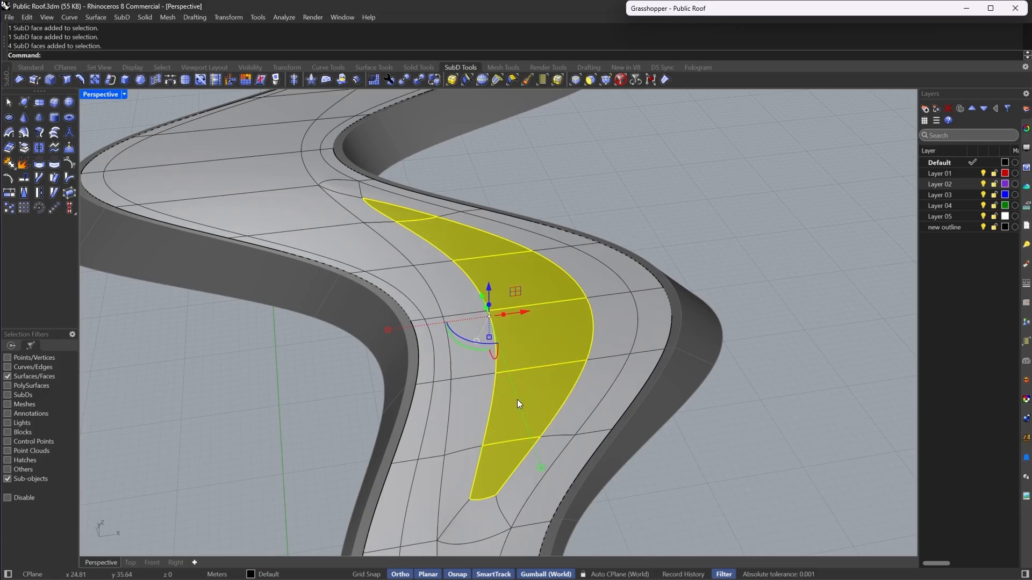
left_click(24, 150)
- Select another run of four walkway faces, start an inset, extract the faces instead, and undo the extraction
right_click_drag(677, 182, 436, 367)
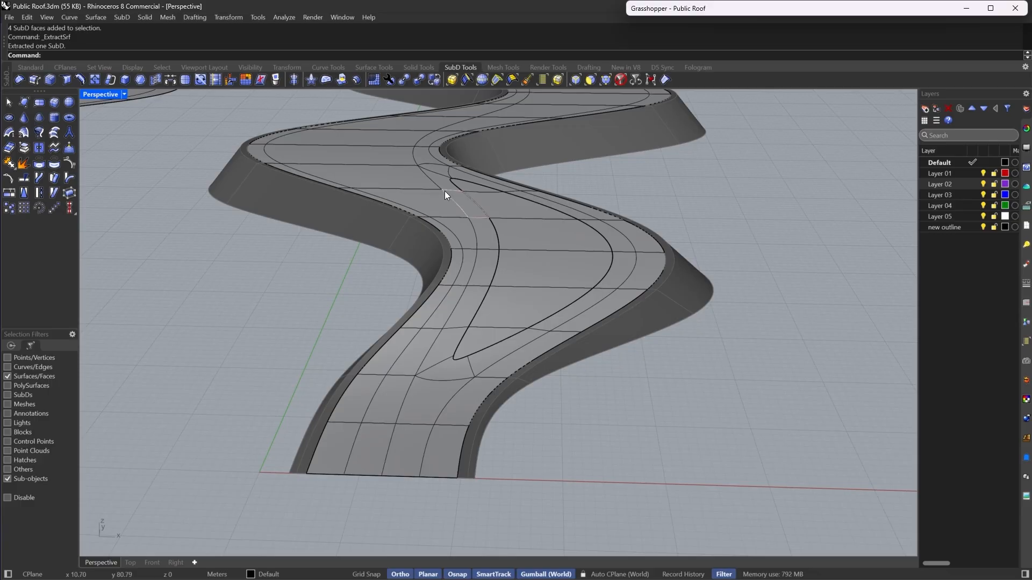
right_click_drag(443, 192, 454, 383)
right_click_drag(362, 141, 524, 222)
scroll(556, 149, "down", 4)
scroll(575, 195, "up", 7)
scroll(524, 221, "down", 3)
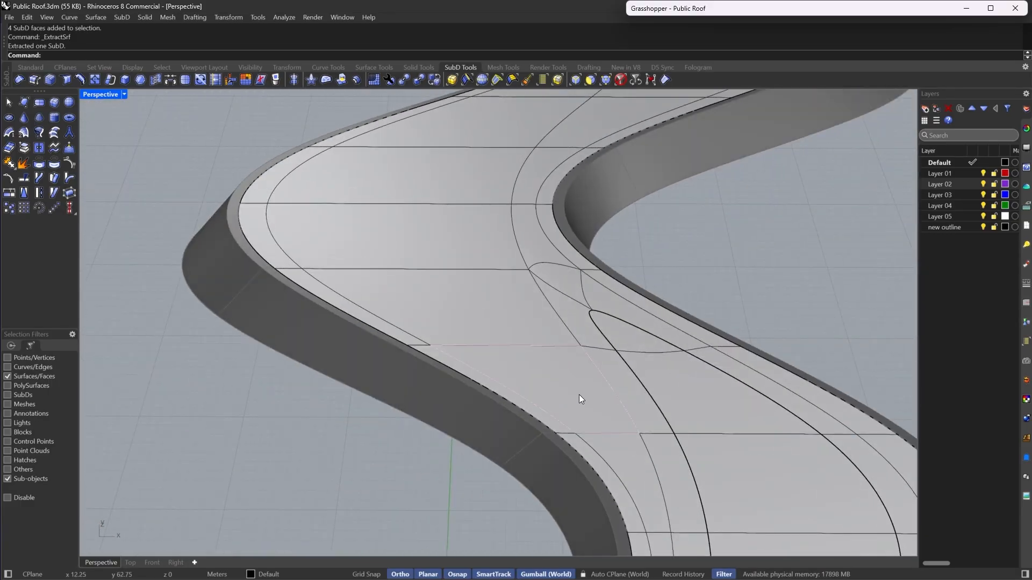
left_click(576, 395)
right_click_drag(519, 344, 437, 280)
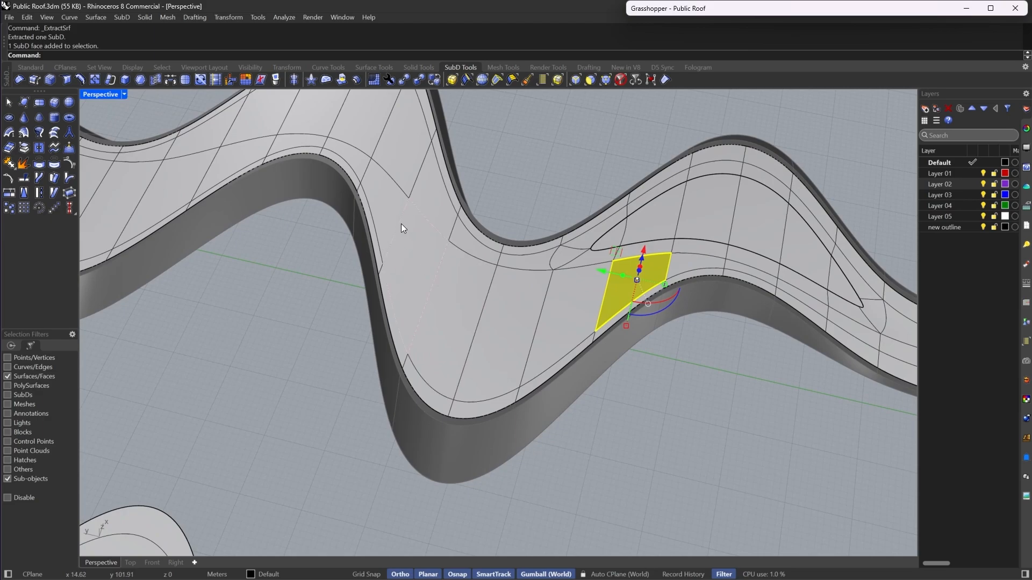
left_click(406, 241, "shift")
double_click(410, 261, "shift")
left_click(150, 78)
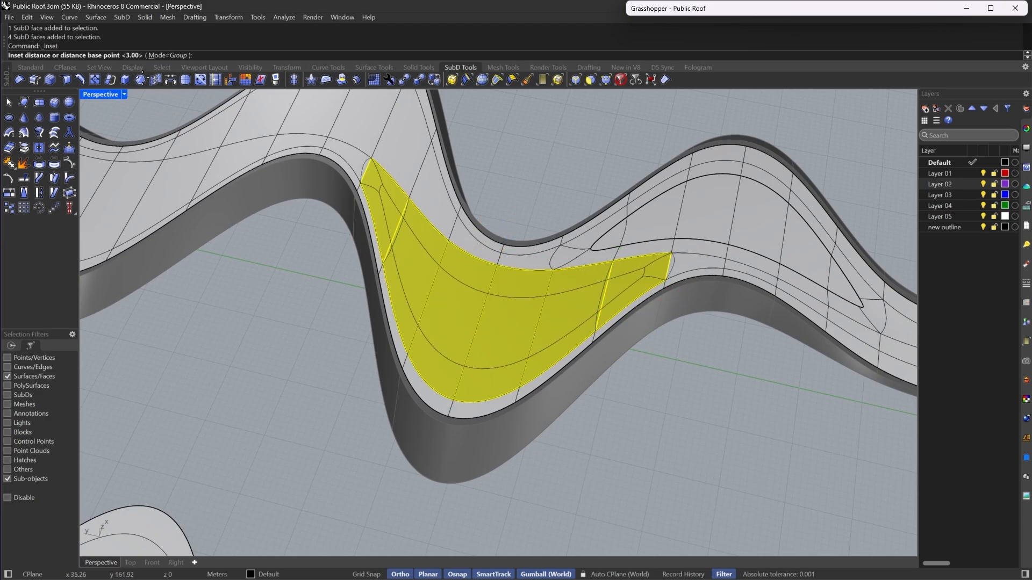
left_click(24, 150)
left_click(202, 353)
right_click_drag(201, 353, 490, 318)
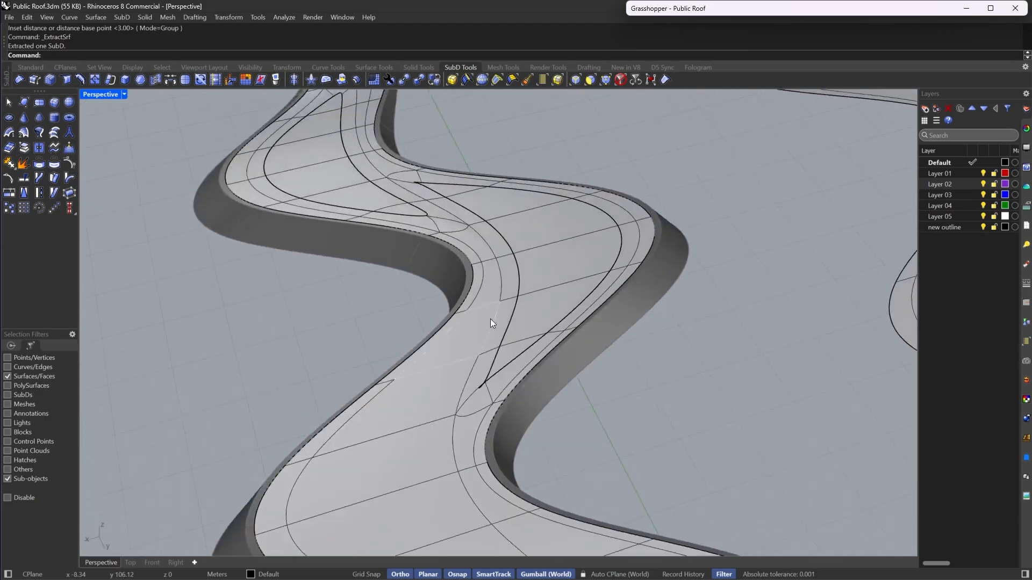
scroll(502, 344, "up", 5)
key("ctrl+z")
- Switch to flat display and stitch the two tip vertices at the other end of the first inset at their average location
key("Tab")
key("Escape")
scroll(457, 448, "up", 3)
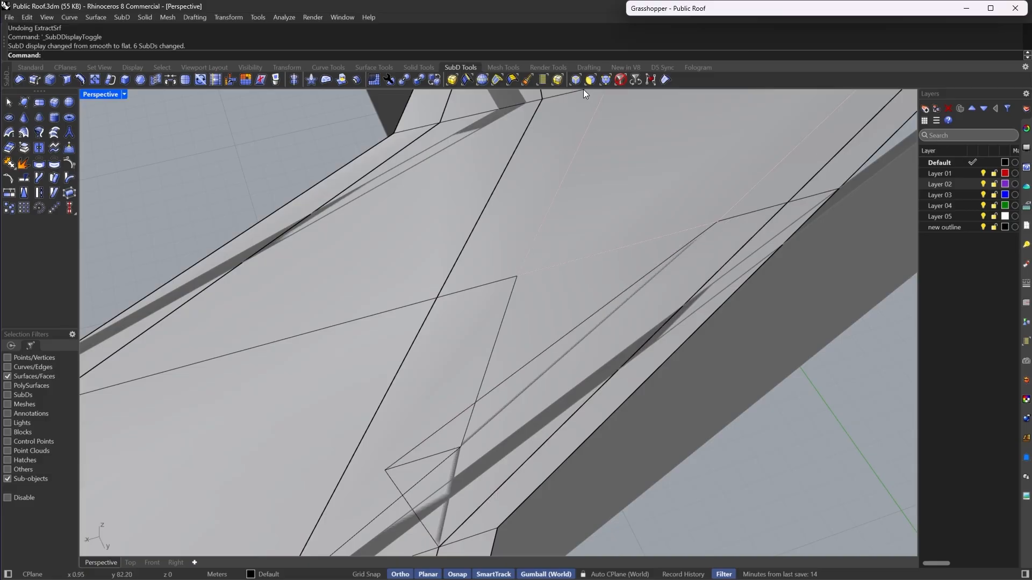
left_click(605, 81)
left_click_drag(375, 444, 495, 483)
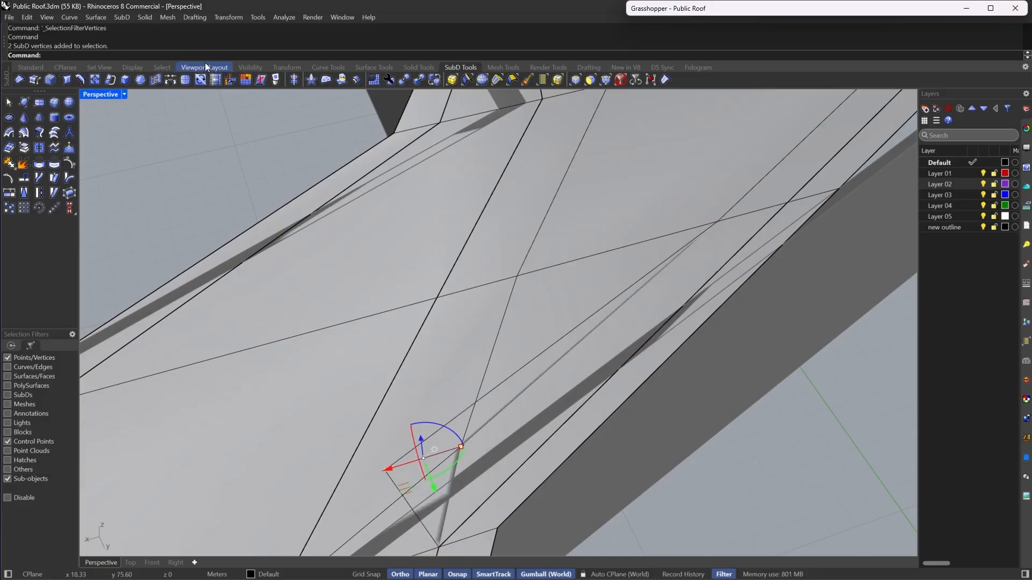
left_click(140, 82)
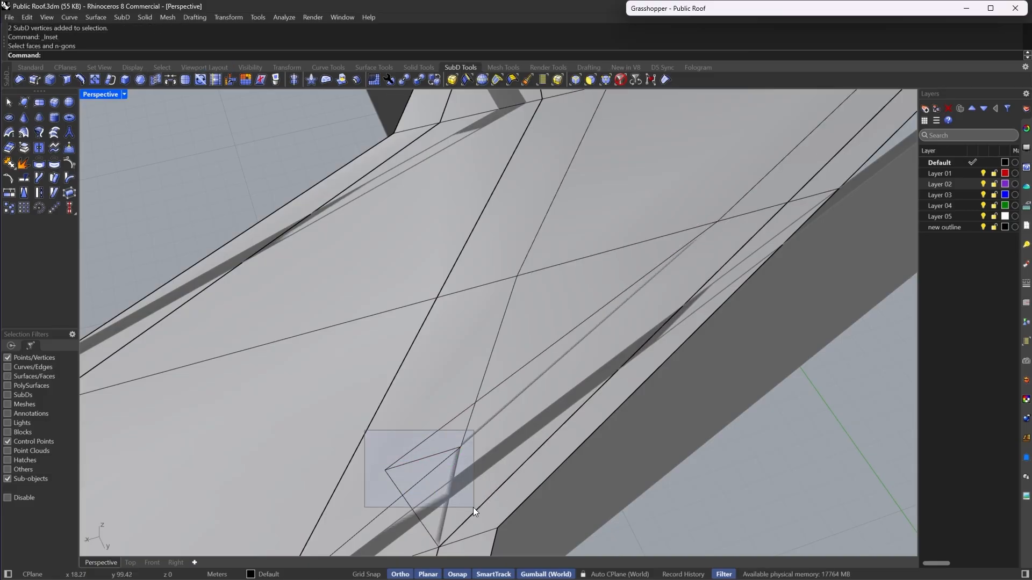
left_click_drag(473, 507, 474, 508)
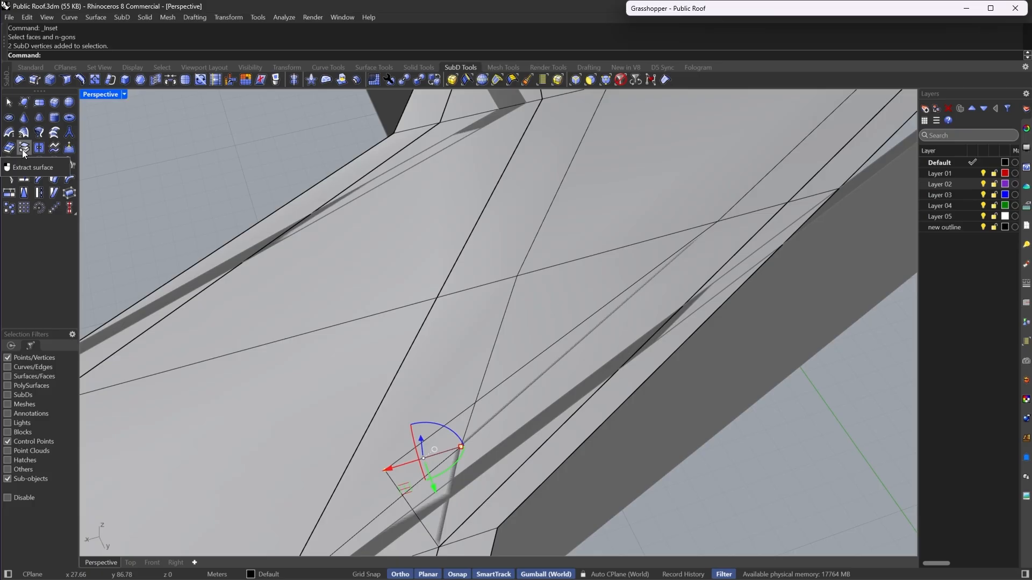
scroll(579, 308, "down", 4)
left_click(155, 80)
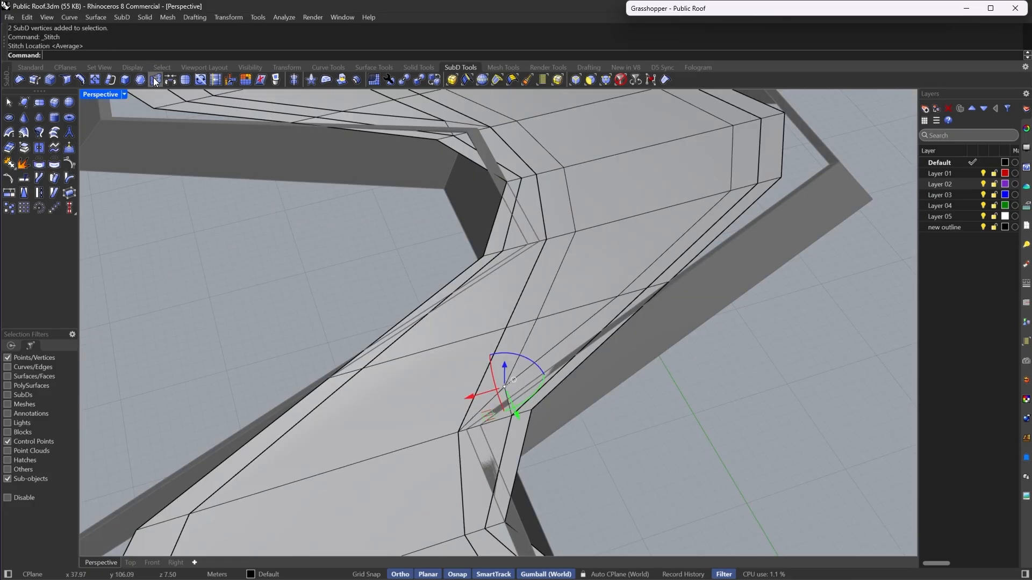
- Select the next run of four walkway faces, return to smooth display, and inset them by 3
scroll(505, 387, "down", 5)
scroll(593, 390, "up", 8)
scroll(475, 254, "up", 5)
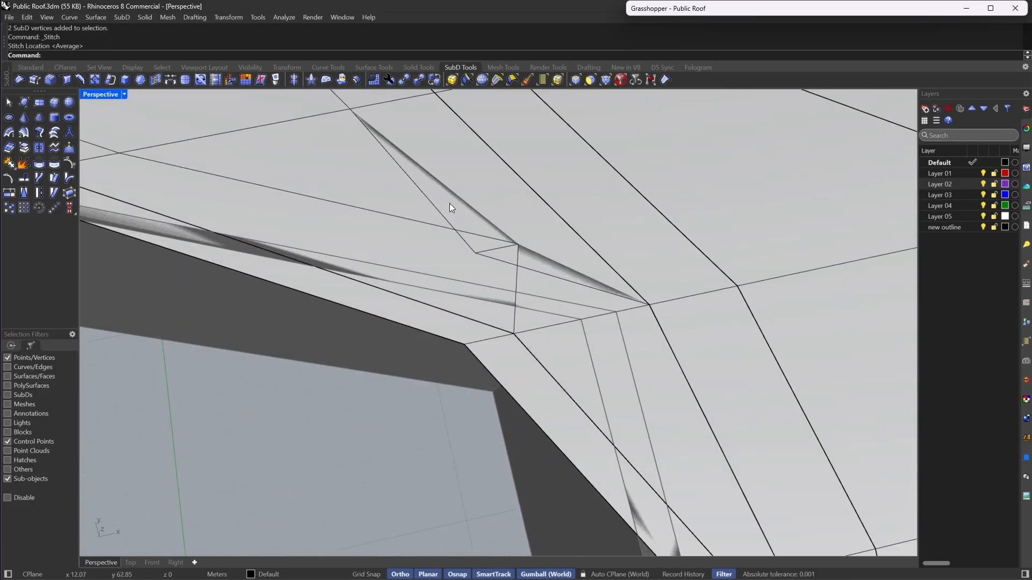
left_click_drag(542, 279, 543, 279)
scroll(521, 318, "down", 8)
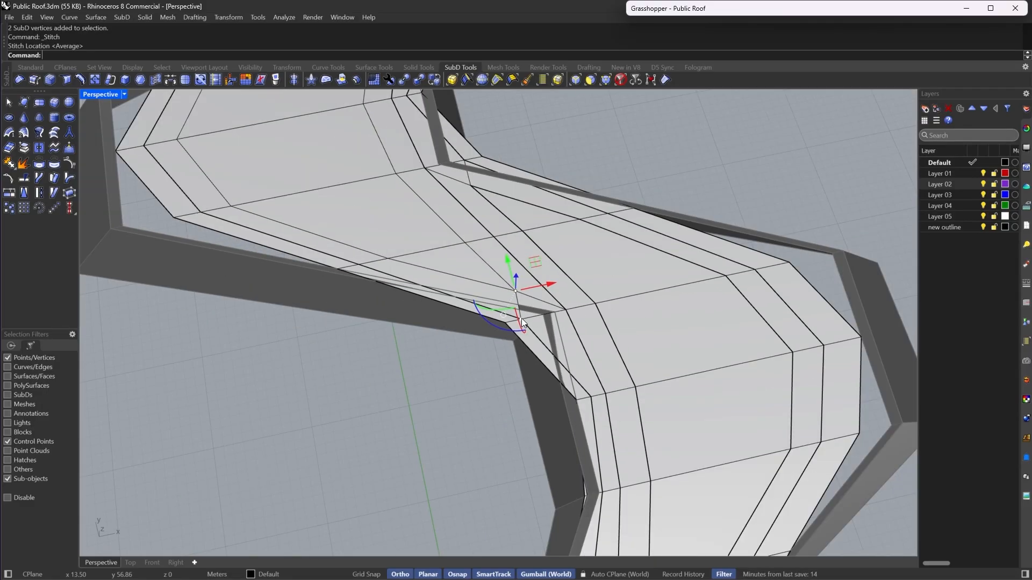
right_click_drag(517, 306, 402, 269)
scroll(511, 252, "up", 5)
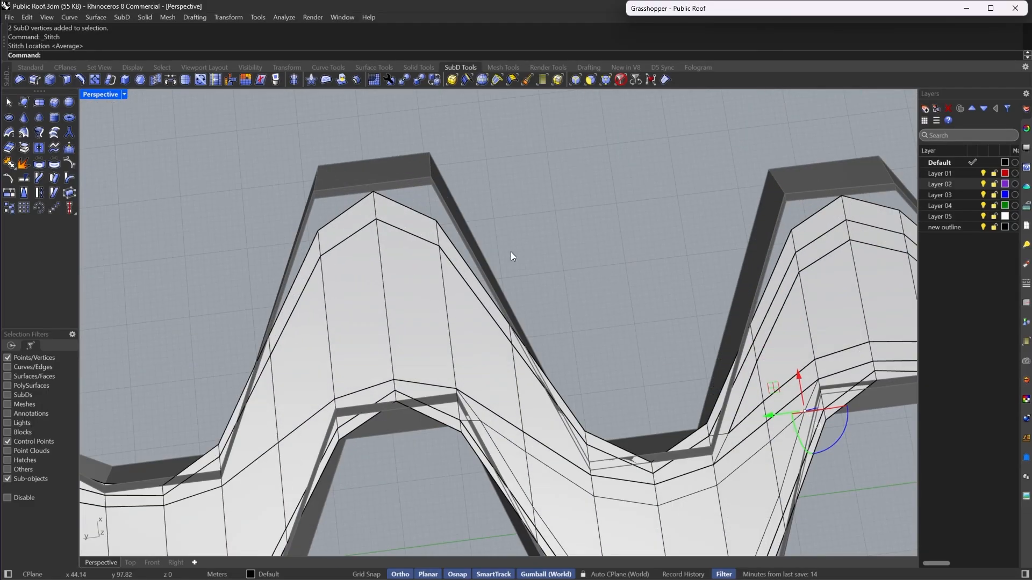
left_click(589, 80)
left_click(539, 427)
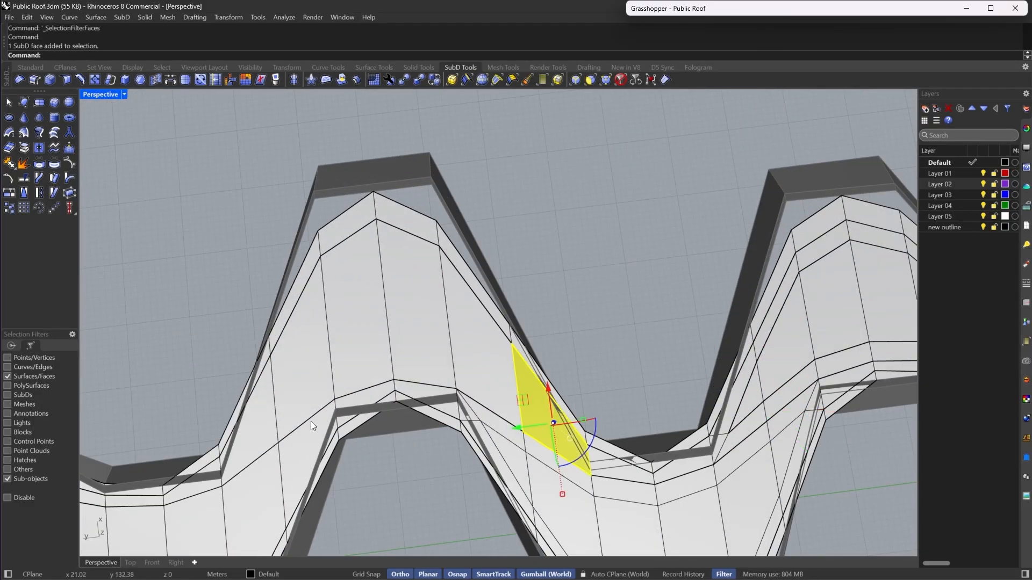
double_click(269, 431, "shift")
right_click_drag(410, 391, 354, 339)
key("Tab")
scroll(445, 365, "down", 2)
scroll(292, 274, "up", 2)
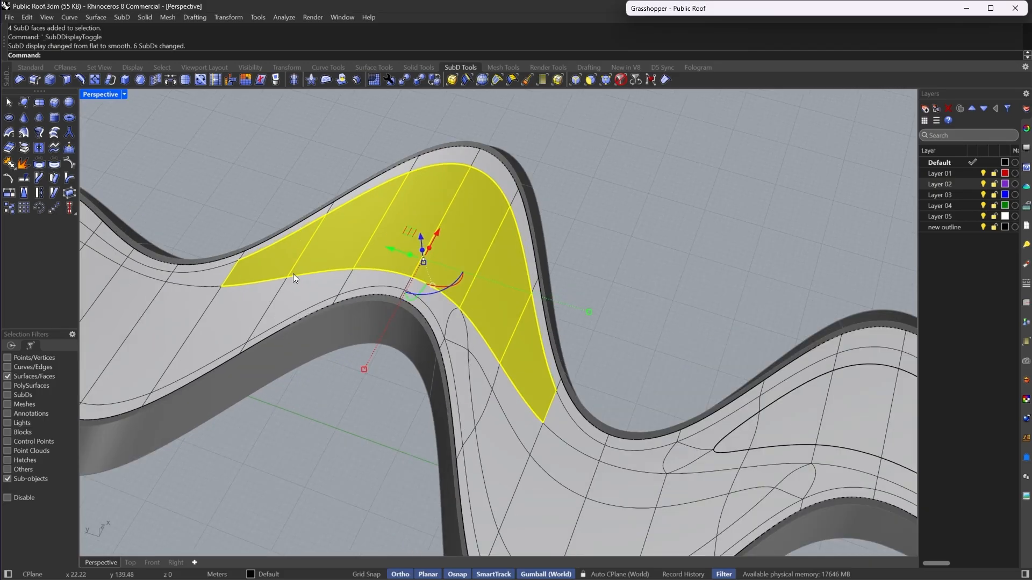
left_click(140, 80)
key("Return")
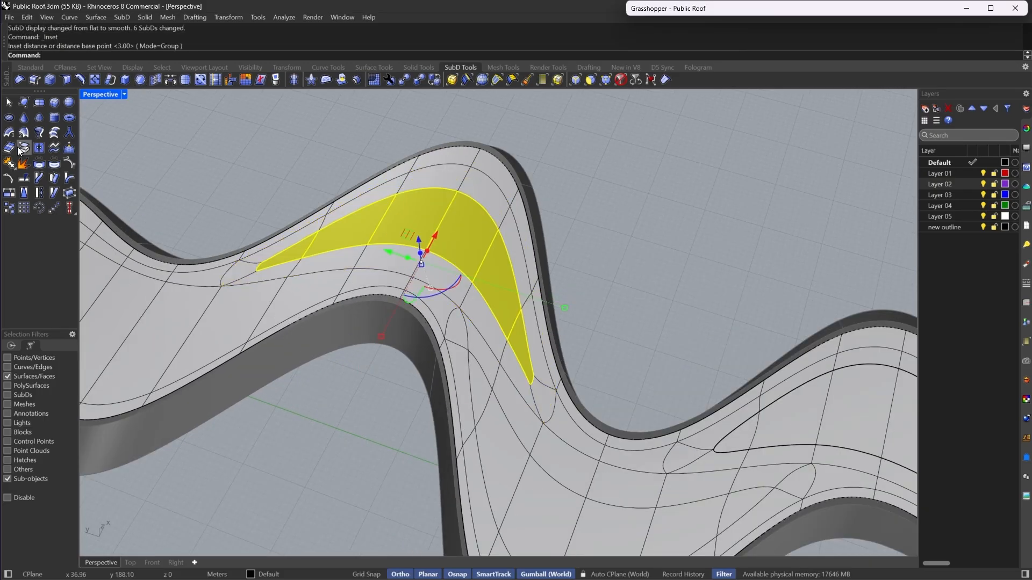
- Stitch the two tip vertices at one end of the new inset at their average location
left_click(225, 196)
scroll(225, 196, "up", 4)
left_click(607, 79)
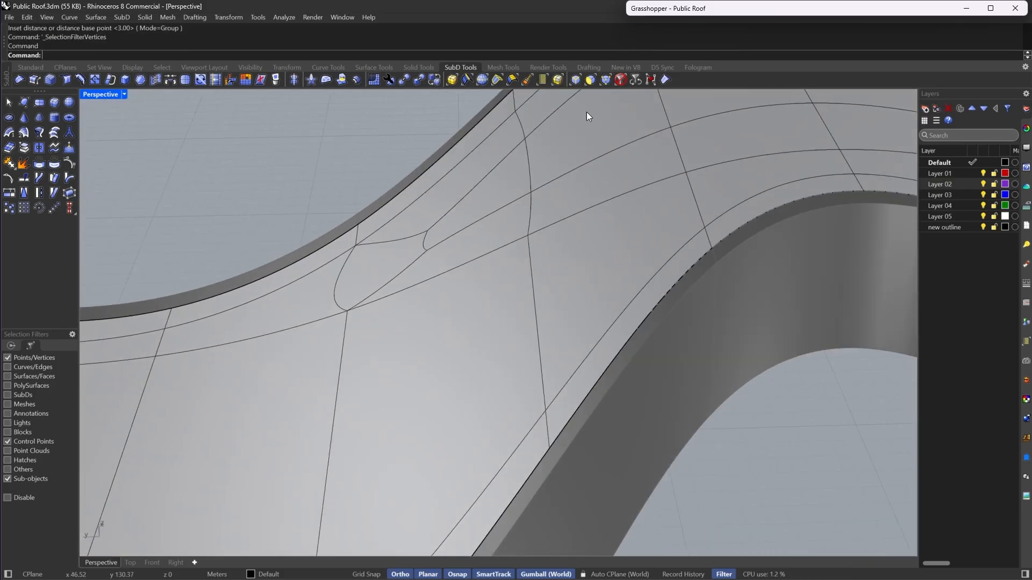
left_click_drag(434, 295, 435, 296)
left_click(155, 80)
key("Return")
scroll(374, 288, "down", 5)
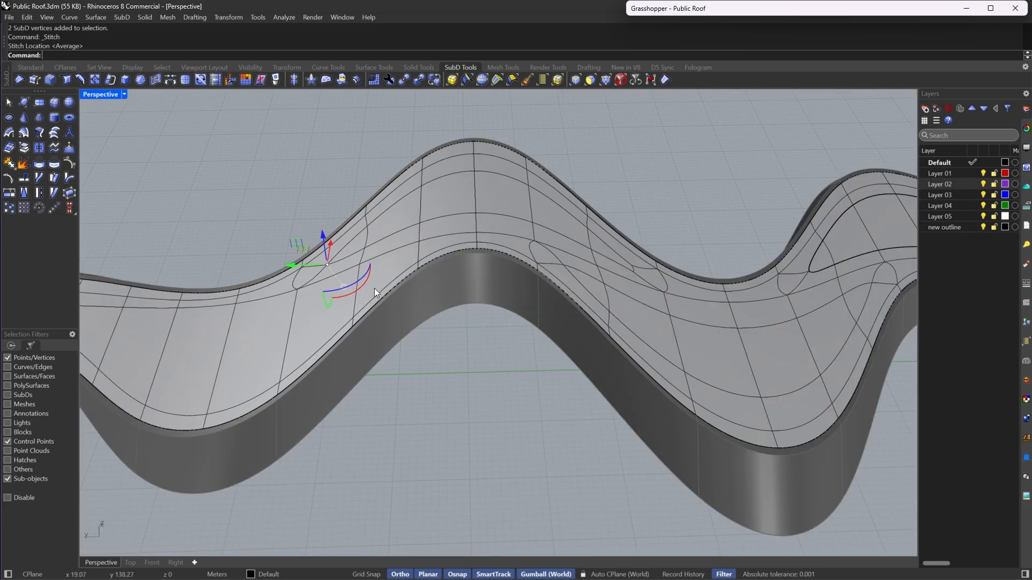
scroll(662, 252, "up", 5)
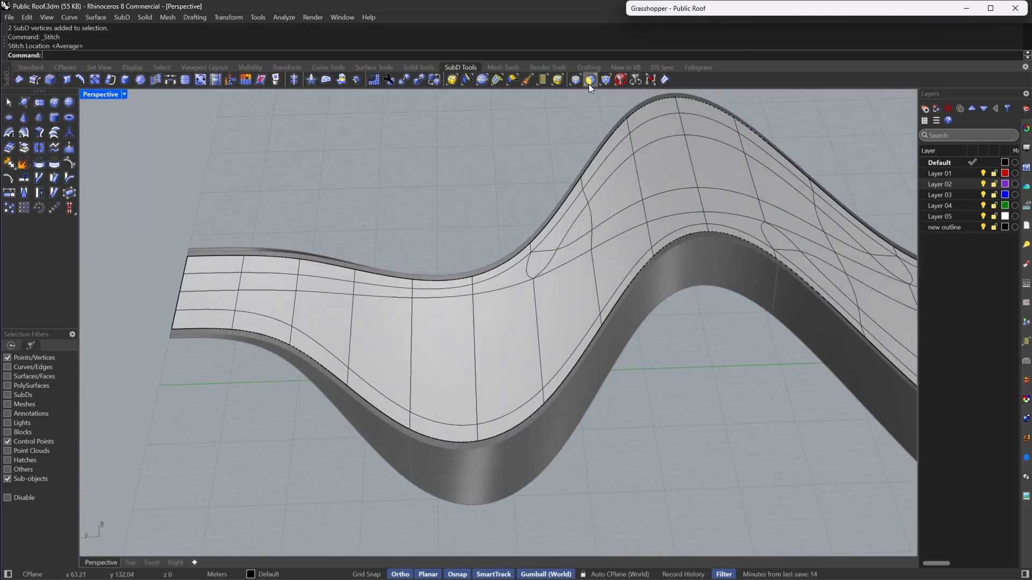
- Select the walkway faces along the next bend, adjusting the run by one face, and inset them by 3
left_click(590, 81)
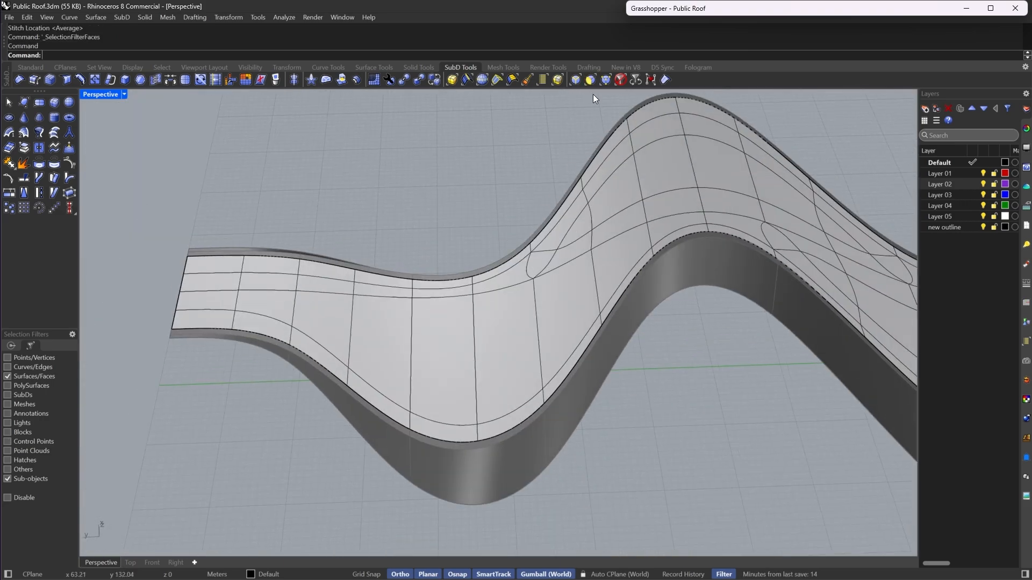
left_click(607, 276)
double_click(317, 317, "shift")
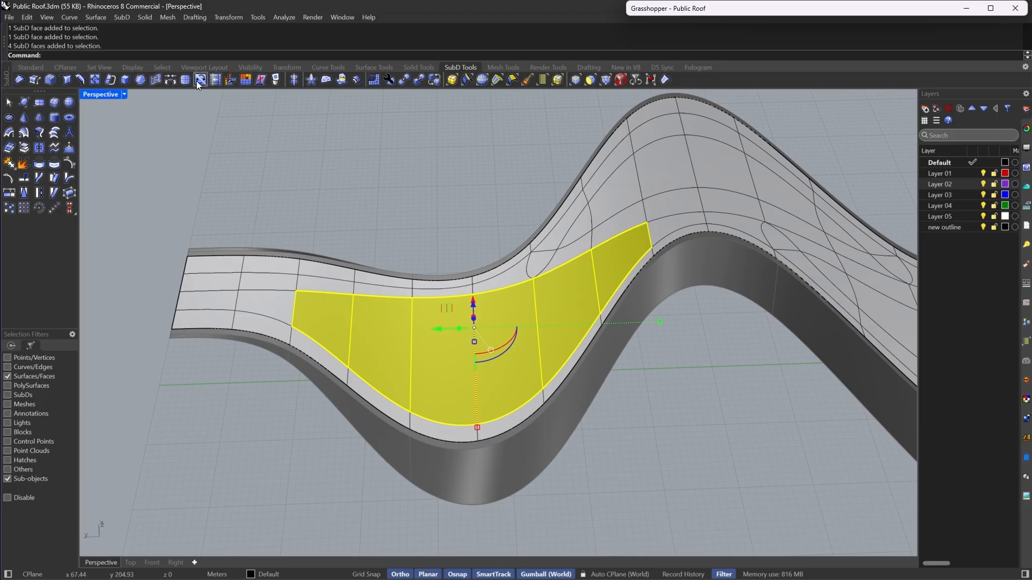
left_click(271, 297, "shift")
scroll(271, 296, "down", 9)
scroll(546, 289, "up", 9)
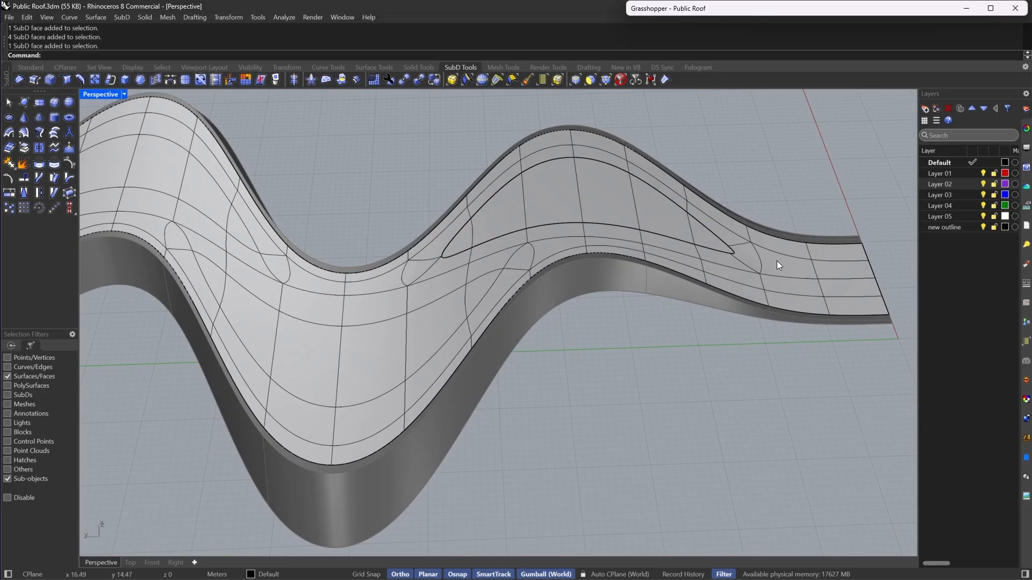
scroll(822, 324, "down", 7)
scroll(453, 314, "up", 8)
left_click(454, 329, "ctrl")
scroll(284, 357, "down", 4)
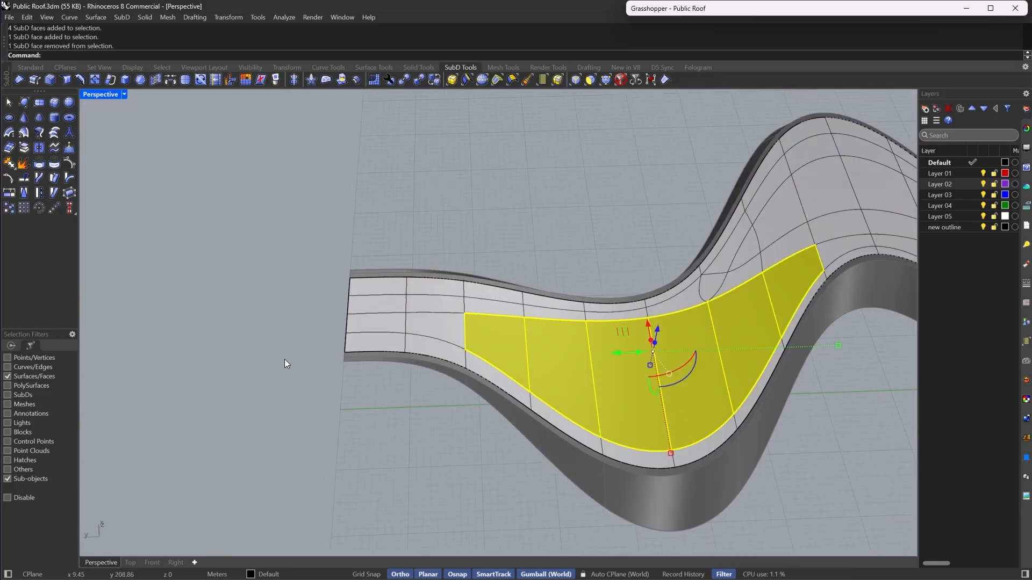
right_click_drag(284, 358, 526, 338)
scroll(526, 338, "down", 6)
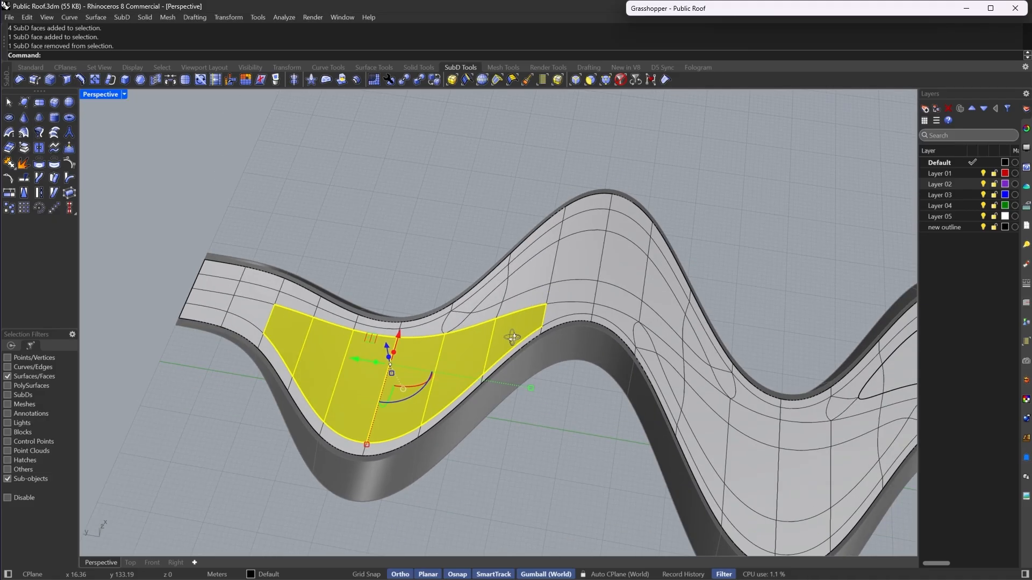
scroll(472, 353, "up", 7)
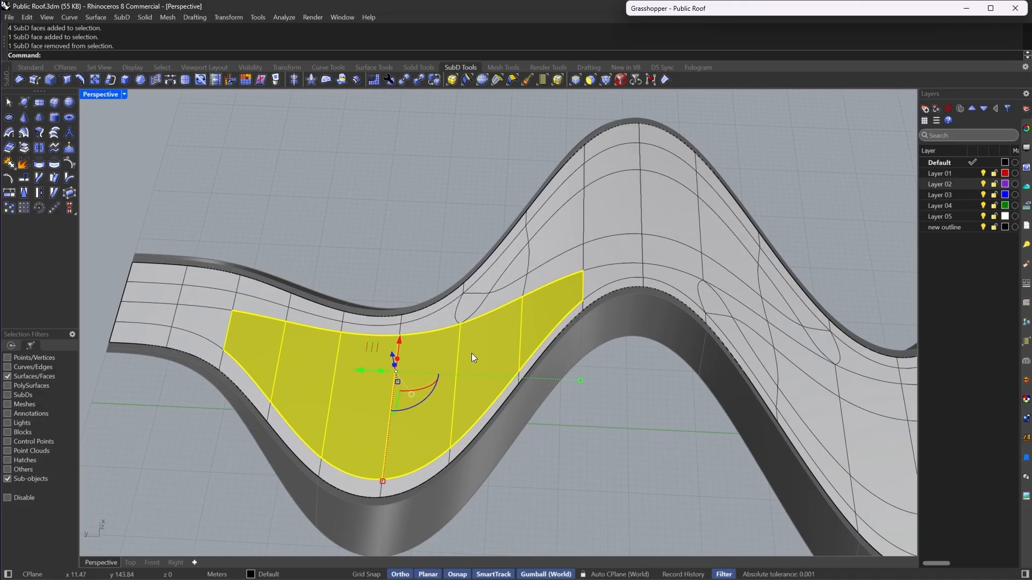
left_click(138, 84)
key("Return")
- Stitch the tip vertices at both ends of this inset at their average locations
right_click_drag(217, 273, 285, 253)
left_click(453, 141)
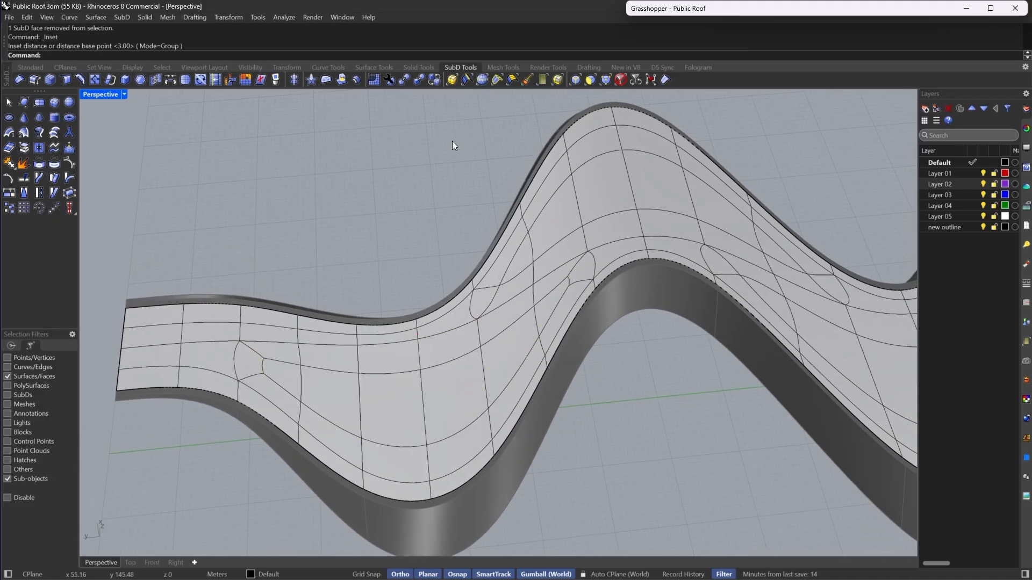
left_click(605, 80)
scroll(568, 253, "up", 5)
left_click_drag(556, 257, 594, 312)
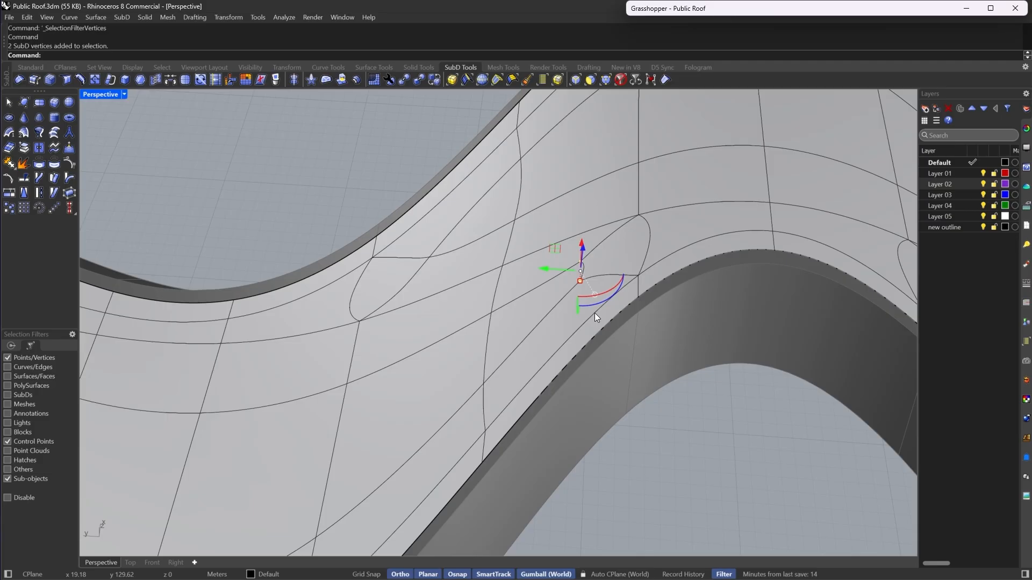
left_click(170, 81)
key("Return")
scroll(395, 325, "down", 5)
scroll(277, 383, "up", 3)
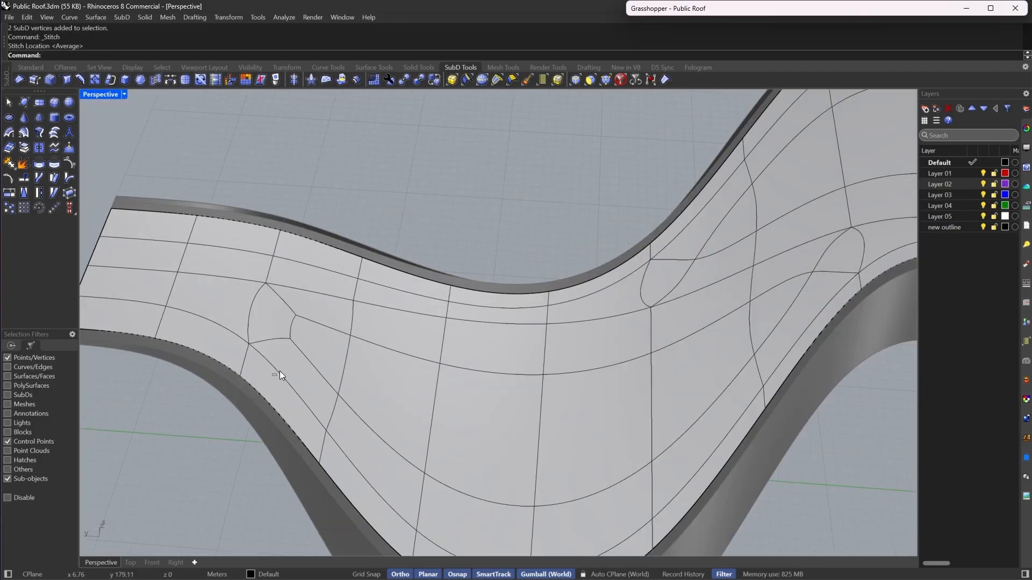
left_click_drag(273, 375, 318, 308)
key("Return")
key("Return")
key("Escape")
- Switch to face selection and select a run of five walkway faces on the next stretch
scroll(318, 309, "down", 8)
scroll(469, 312, "up", 5)
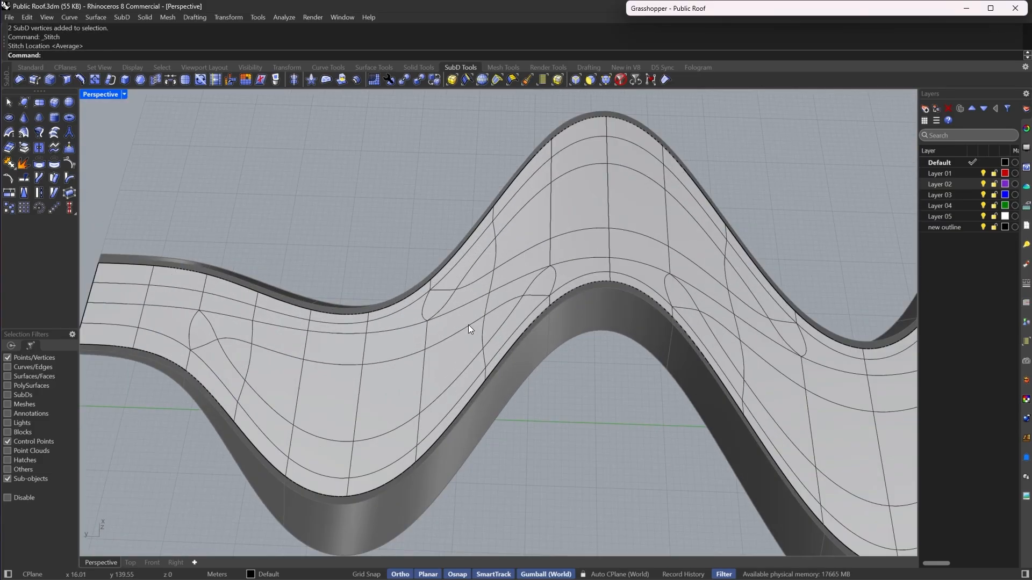
left_click(591, 85)
left_click(494, 322)
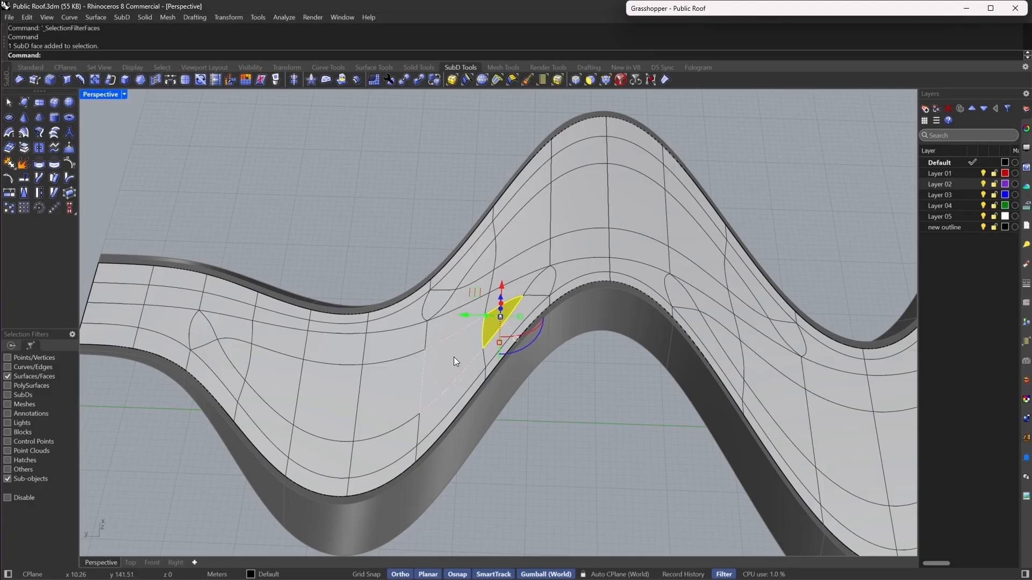
double_click(449, 357, "shift")
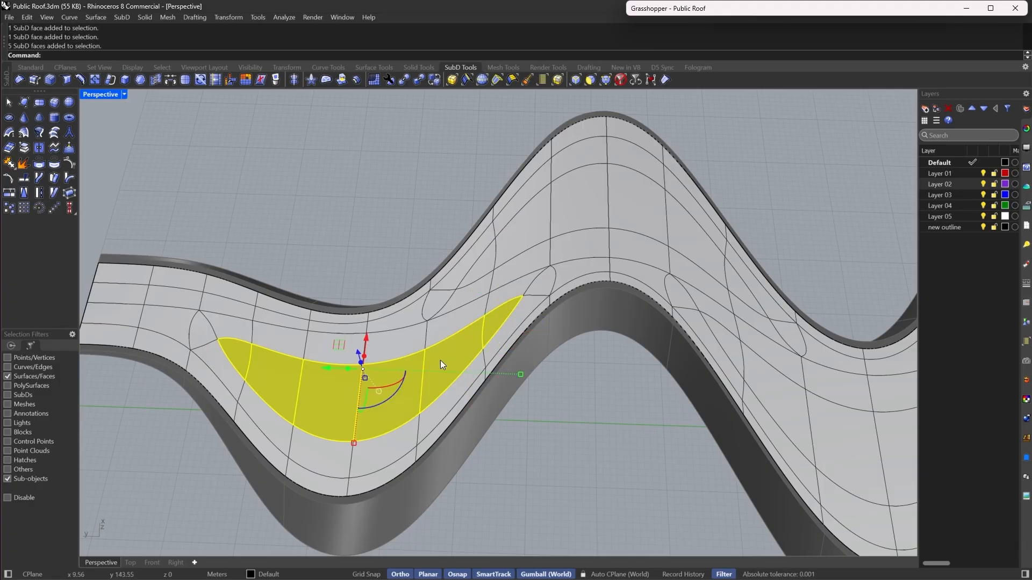
scroll(236, 380, "up", 6)
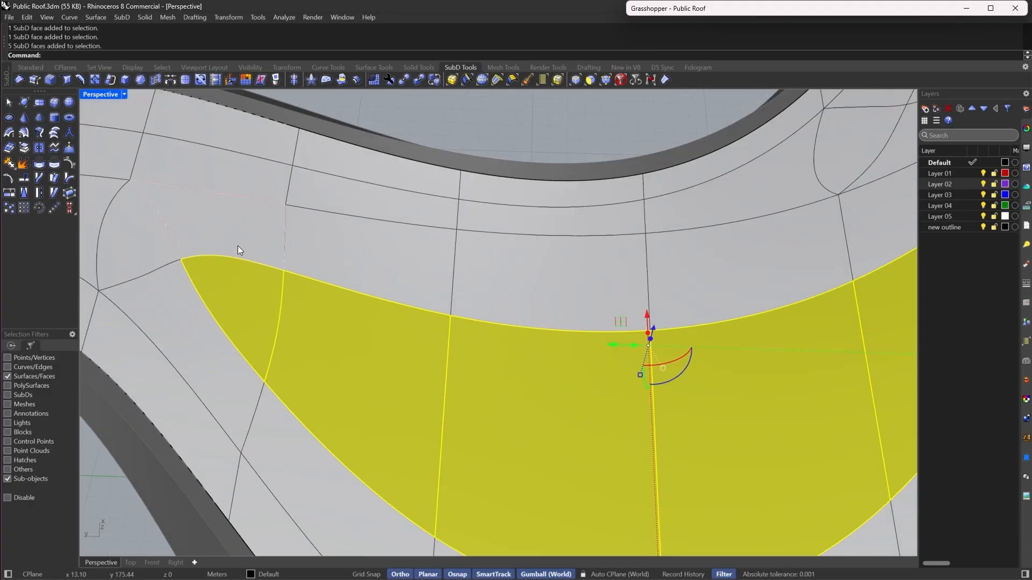
- Add the walkway faces along the remaining bends to the selection and extract them as separate SubDs
key("Tab")
scroll(189, 367, "down", 6)
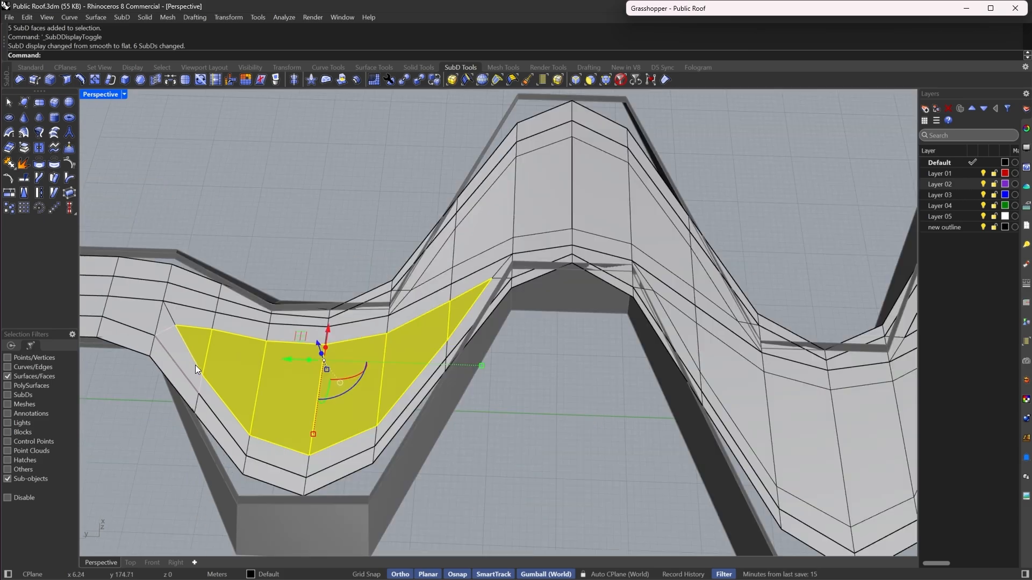
scroll(511, 278, "up", 5)
left_click(225, 314, "shift")
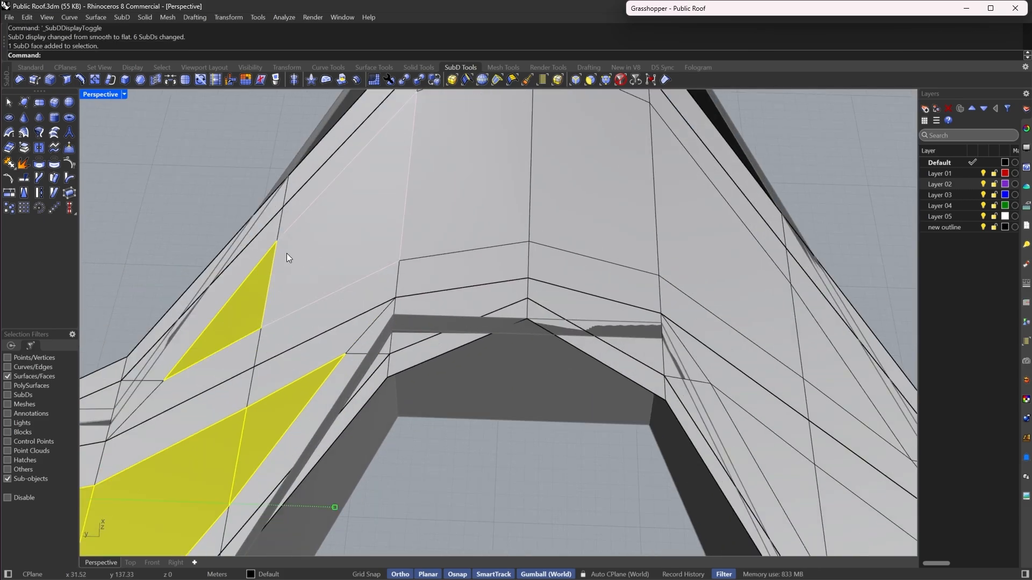
double_click(289, 253, "shift")
scroll(289, 253, "down", 7)
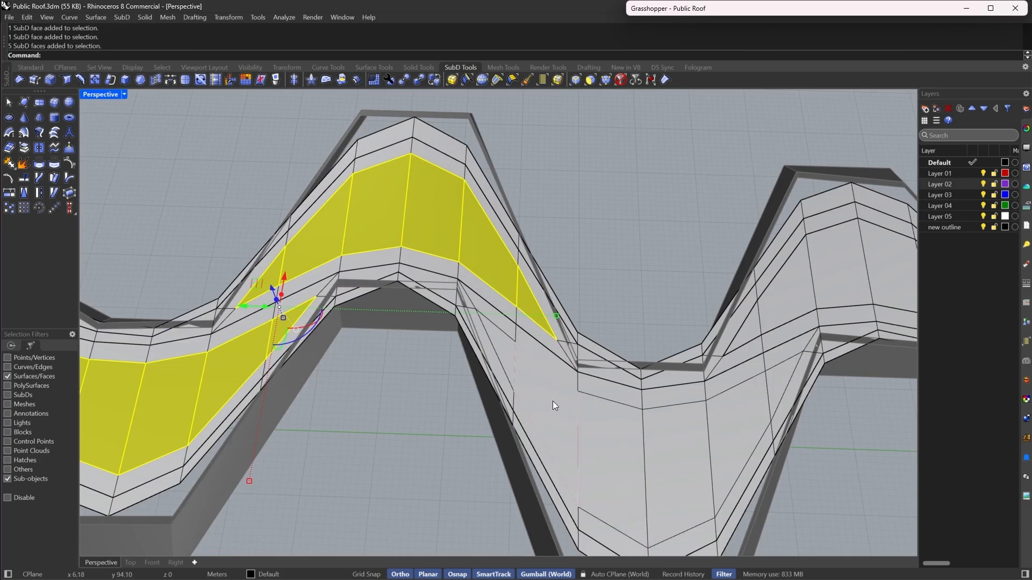
left_click(505, 357, "shift")
double_click(508, 360, "shift")
scroll(524, 386, "down", 5)
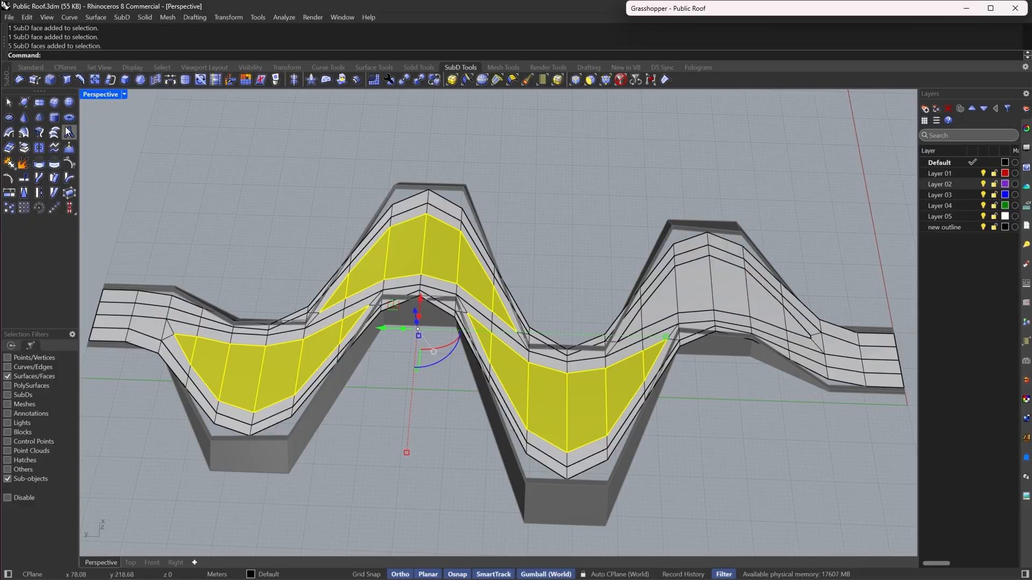
left_click(30, 149)
key("Tab")
right_click_drag(632, 275, 595, 302)
scroll(582, 302, "down", 5)
scroll(582, 302, "up", 6)
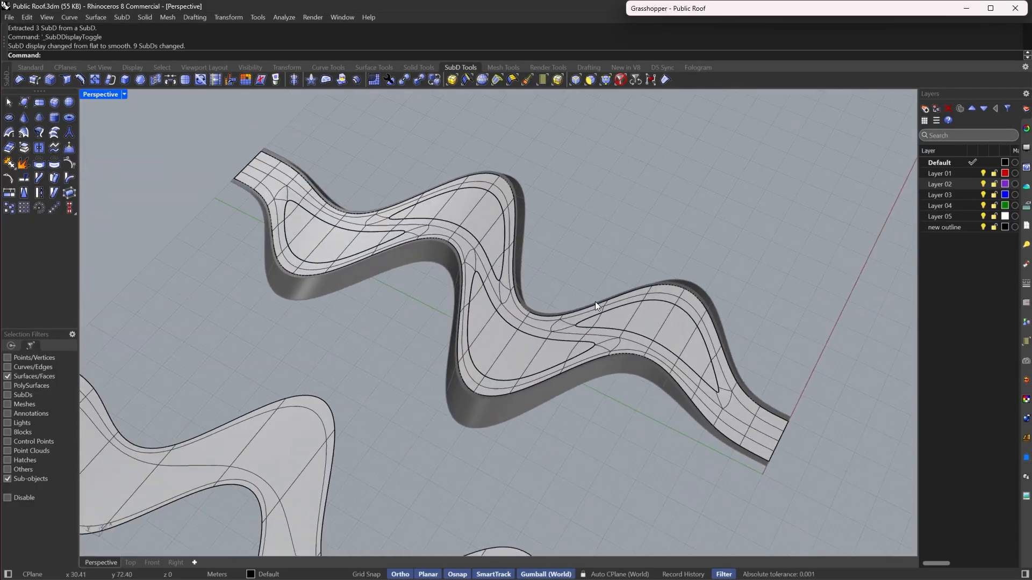
- Switch the perspective viewport to the Rendered display mode
left_click(124, 94)
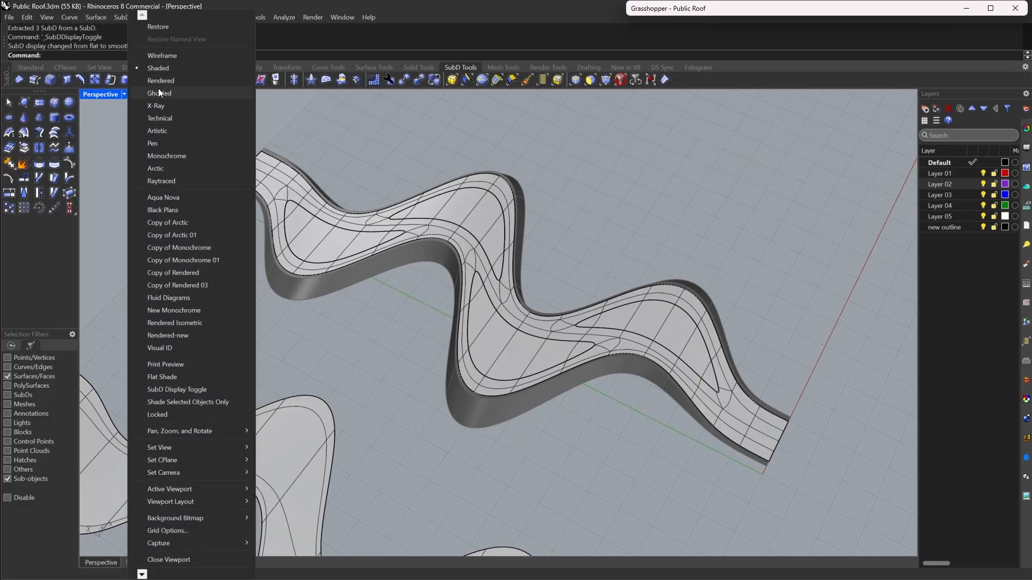
left_click(161, 80)
right_click_drag(645, 301, 508, 301)
scroll(644, 423, "up", 2)
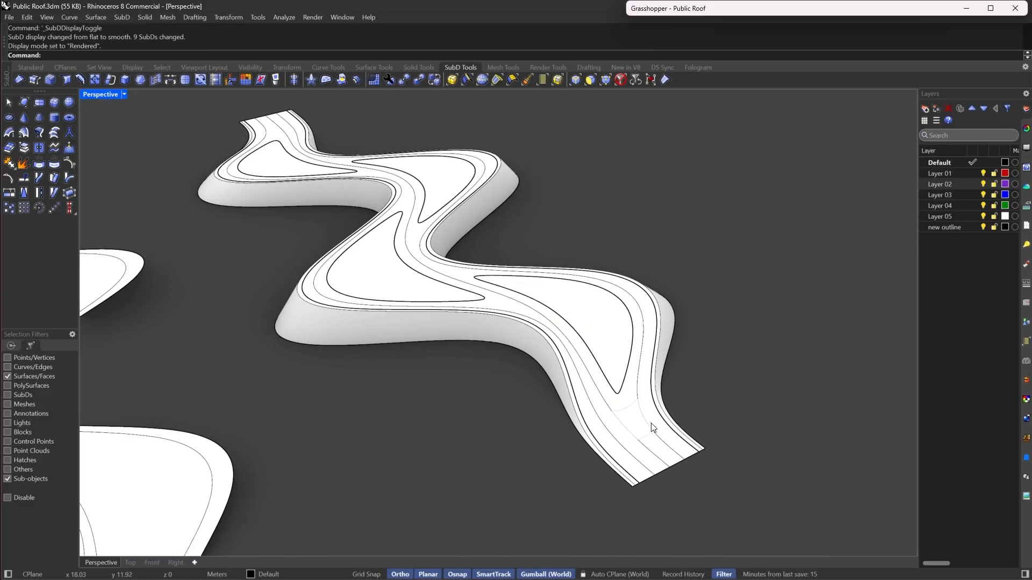
- Select the continuous walkway band faces along the whole roof, adjusting the ends, and extract them into a separate SubD
right_click_drag(406, 173, 445, 229)
scroll(450, 290, "up", 5)
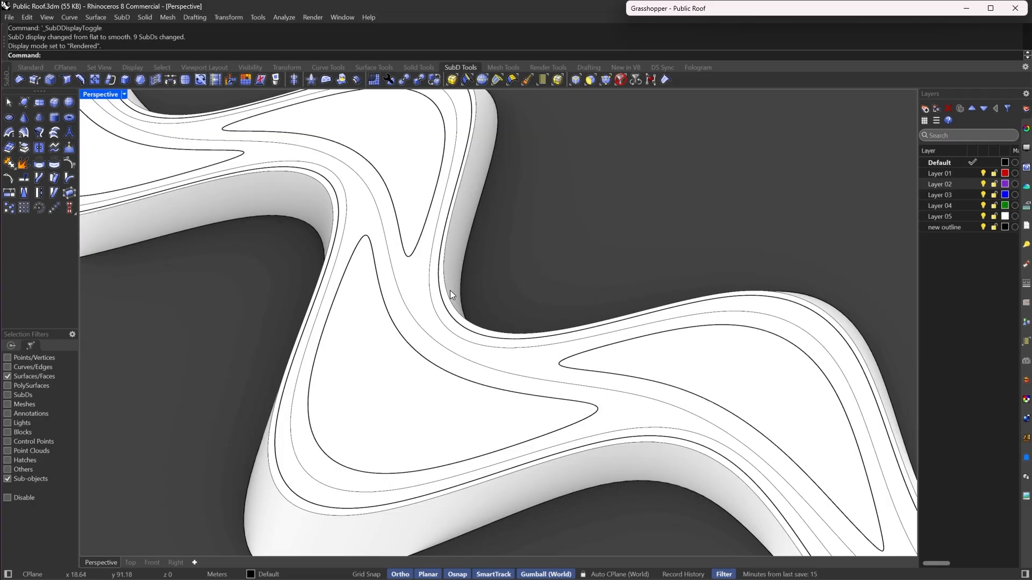
mouse_move(736, 307)
right_mouse_down()
mouse_move(698, 287)
mouse_move(704, 280)
mouse_move(694, 312)
mouse_move(653, 333)
mouse_move(709, 361)
mouse_move(659, 354)
mouse_move(616, 382)
right_mouse_up()
scroll(678, 328, "down", 4)
left_click(587, 82)
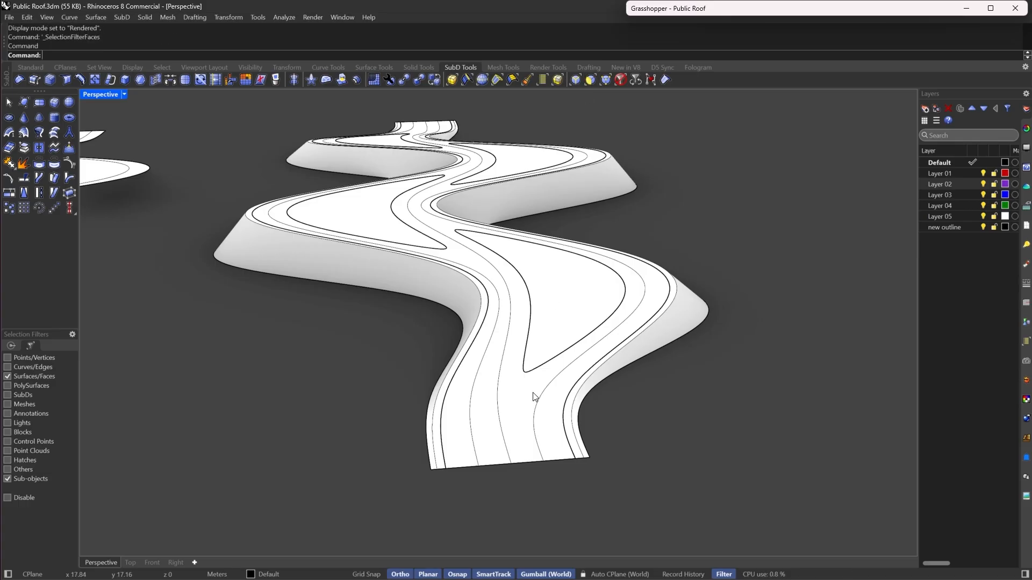
left_click(558, 443)
double_click(554, 395)
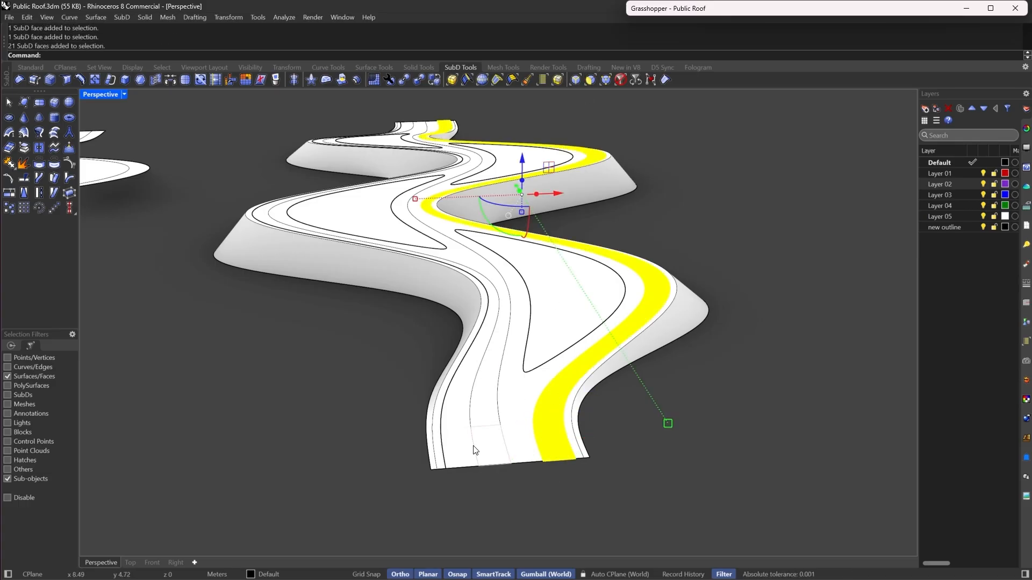
left_click(458, 449, "shift")
double_click(456, 414, "shift")
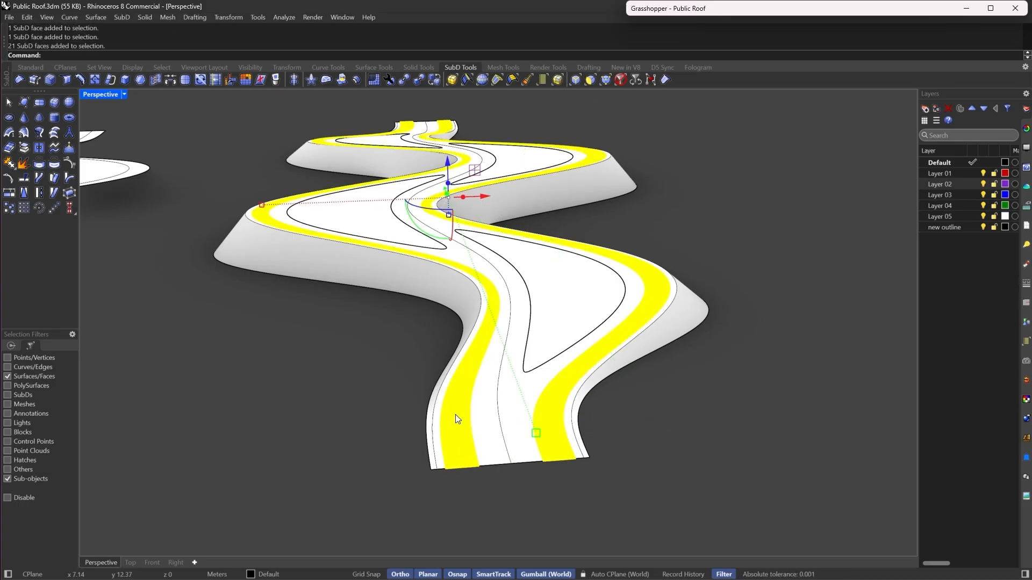
double_click(480, 401, "shift")
right_click_drag(480, 402, 389, 410)
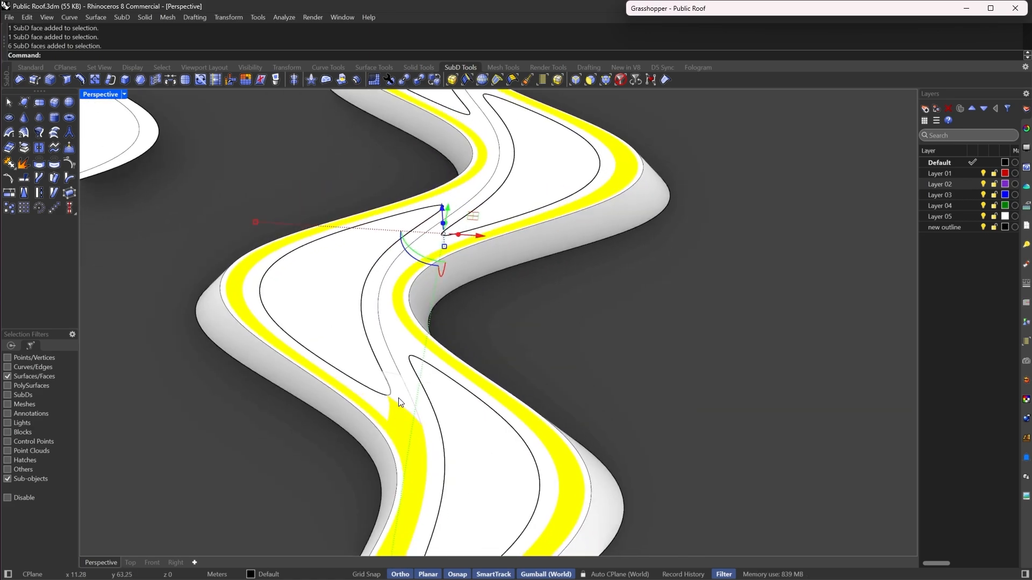
left_click(399, 399, "shift")
double_click(392, 369, "shift")
double_click(385, 402, "shift")
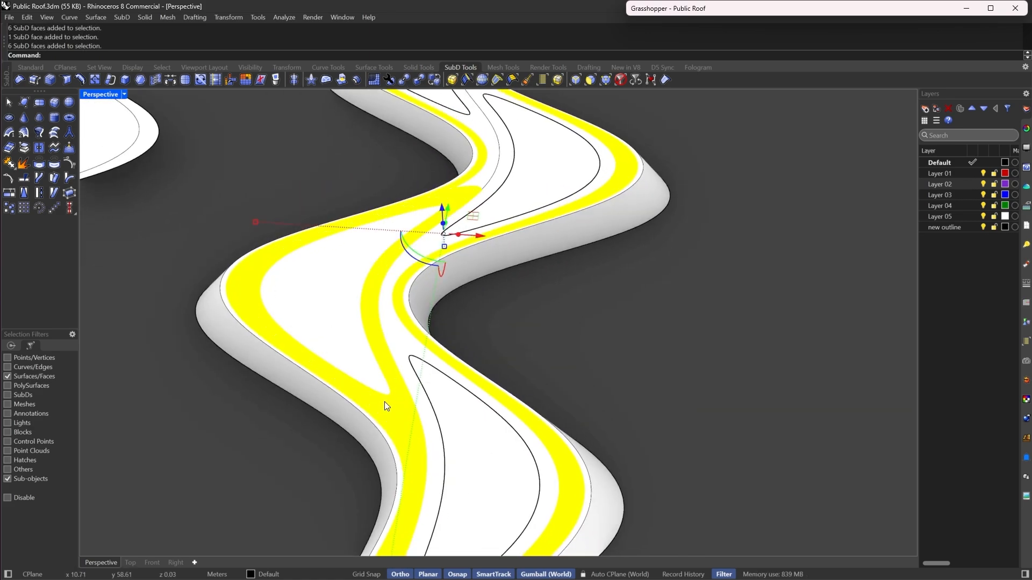
right_click_drag(385, 402, 494, 457)
scroll(469, 295, "up", 8)
left_click(442, 307, "shift")
double_click(408, 278, "shift")
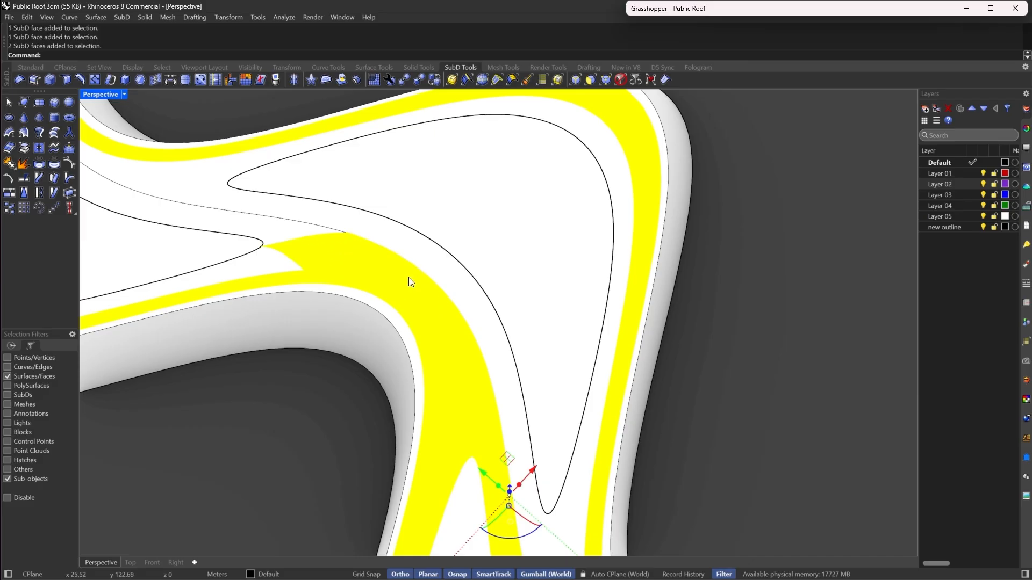
scroll(409, 277, "down", 5)
double_click(327, 322, "shift")
right_click_drag(301, 339, 418, 265)
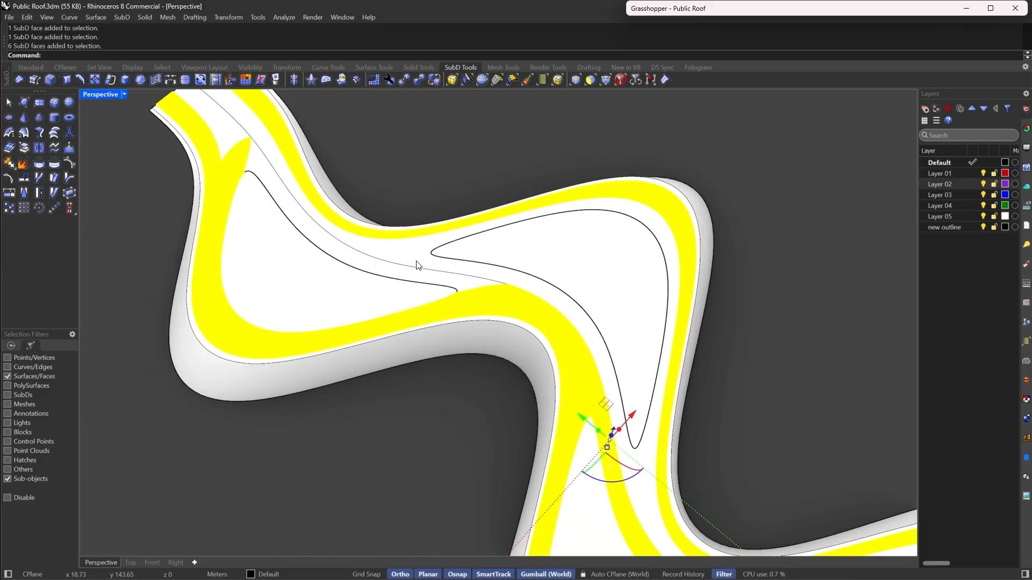
scroll(418, 265, "up", 7)
left_click(522, 314, "shift")
double_click(417, 286, "shift")
scroll(422, 282, "down", 7)
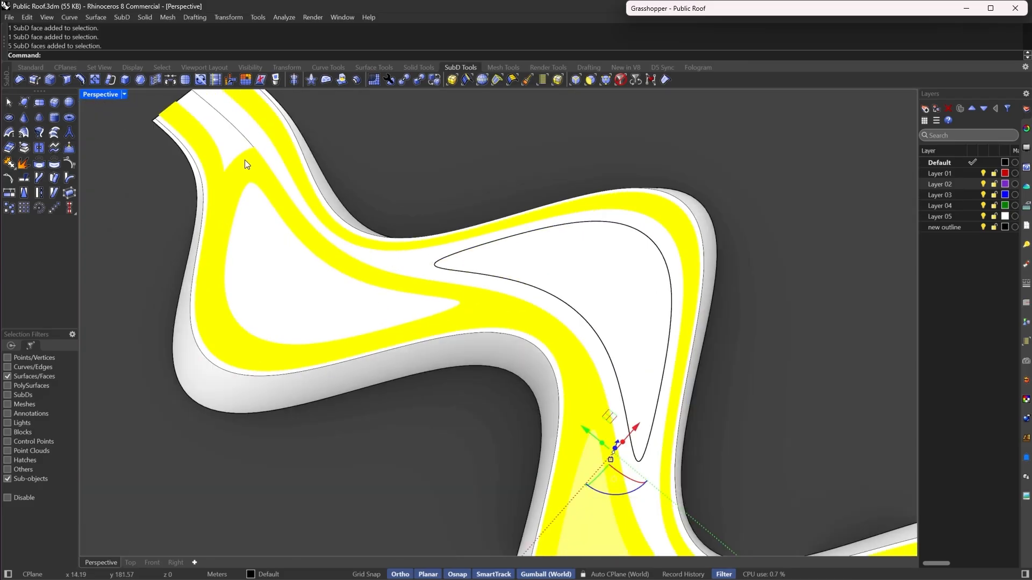
scroll(244, 160, "up", 3)
double_click(239, 144, "shift")
right_click_drag(281, 184, 485, 161)
scroll(486, 161, "down", 5)
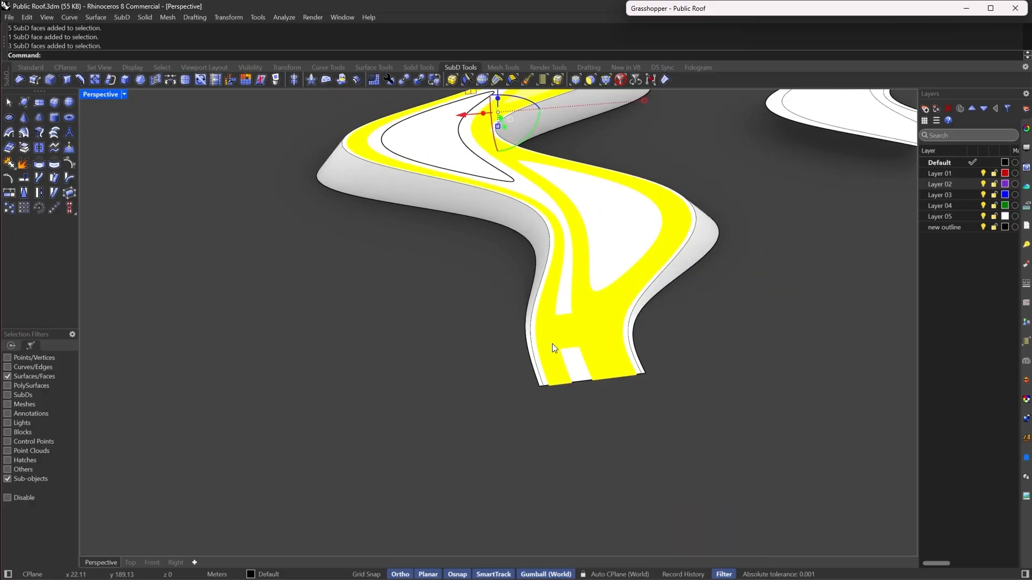
scroll(572, 358, "up", 3)
left_click(563, 322, "ctrl")
left_click(578, 385, "ctrl")
scroll(552, 387, "down", 3)
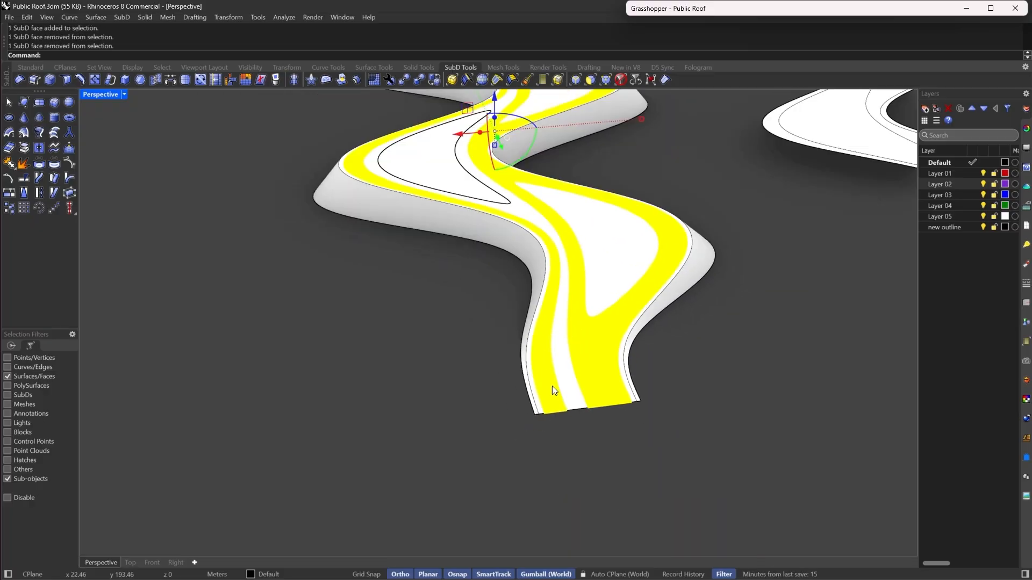
left_click(542, 359, "ctrl")
double_click(543, 359, "ctrl")
right_click_drag(524, 346, 618, 284)
scroll(598, 286, "down", 5)
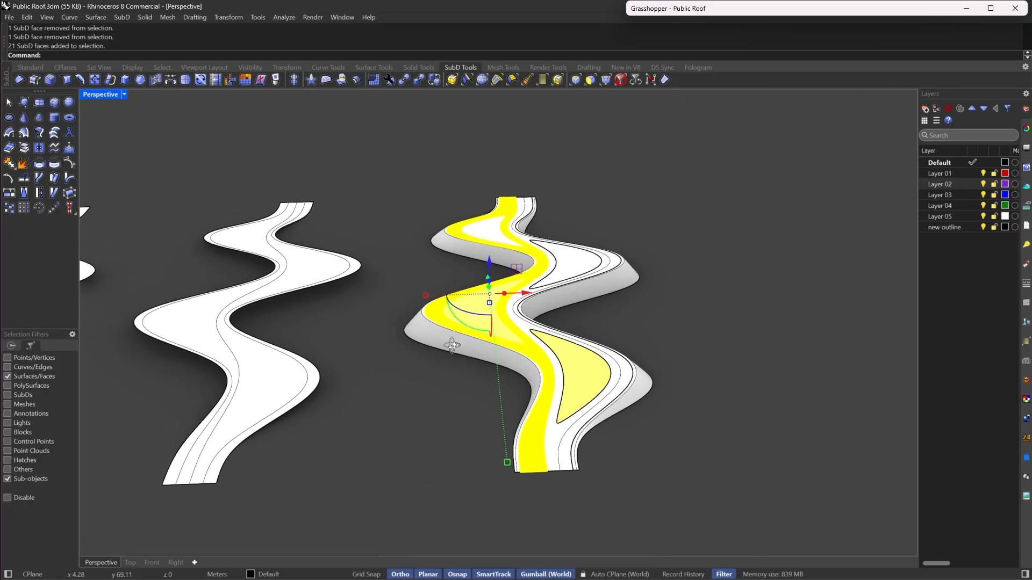
scroll(492, 366, "up", 2)
left_click(24, 149)
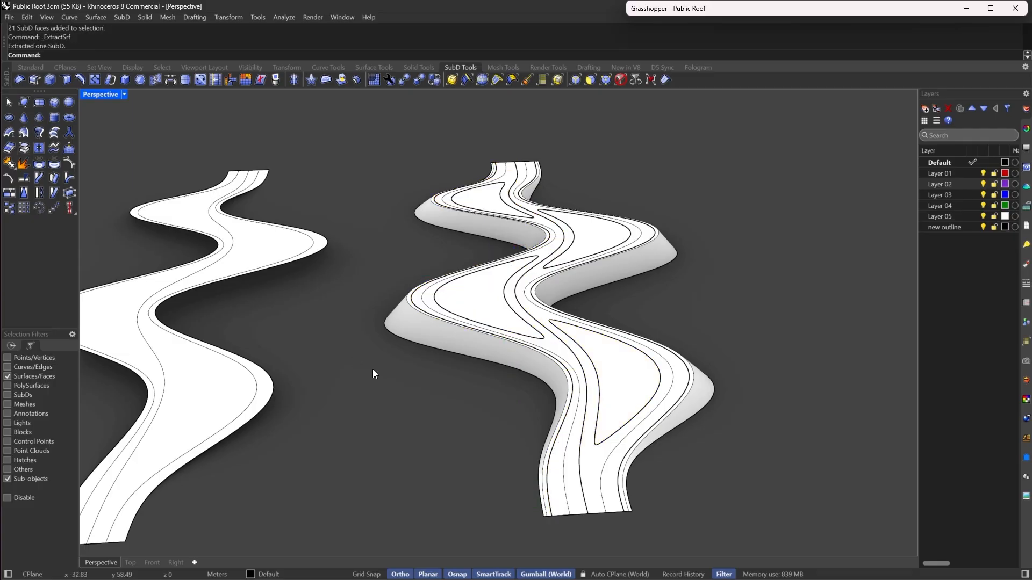
- Clear the selection filters and select the extracted walkway pieces to inspect them
scroll(643, 359, "up", 3)
left_click(620, 80)
scroll(527, 365, "up", 2)
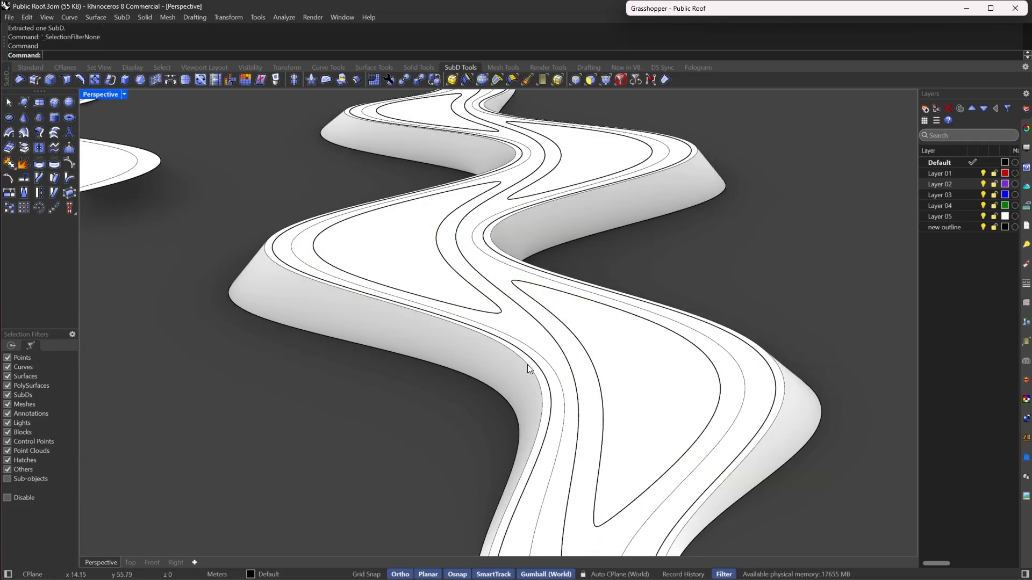
left_click(524, 323)
scroll(467, 257, "down", 3)
scroll(493, 290, "up", 5)
left_click(444, 277)
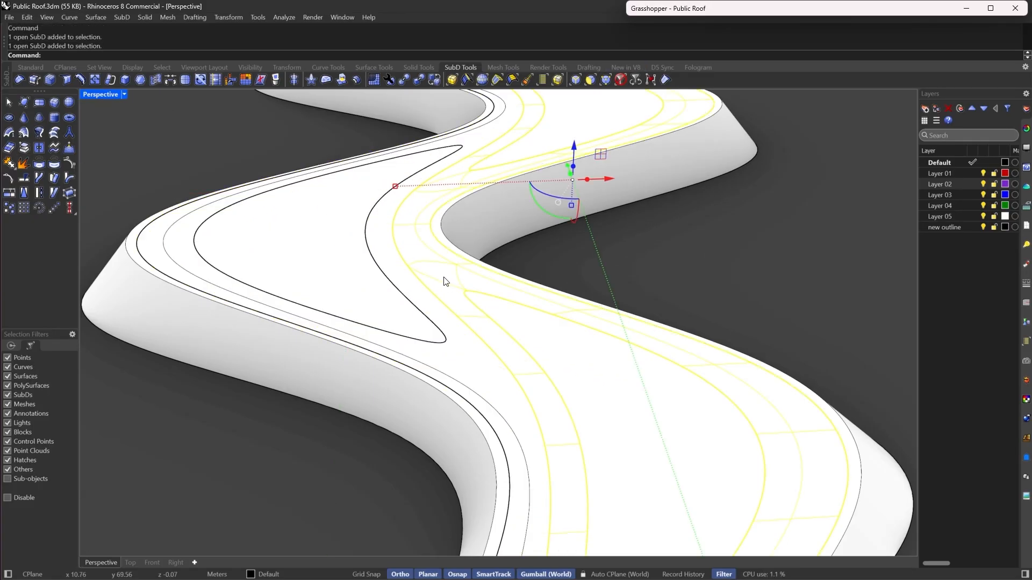
scroll(444, 277, "down", 4)
right_click_drag(444, 278, 574, 371)
scroll(495, 302, "down", 4)
key("Escape")
scroll(574, 371, "up", 4)
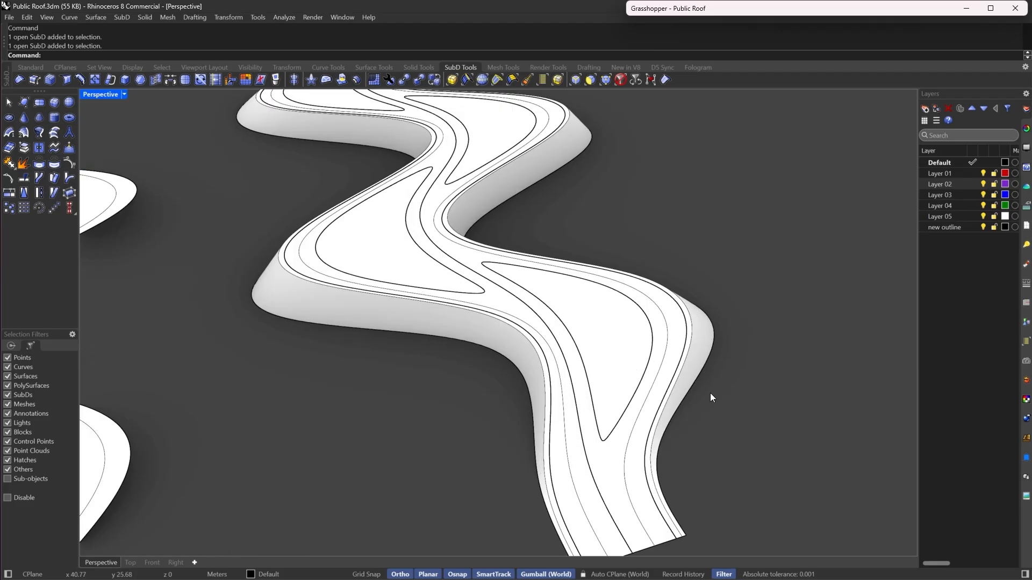
right_click_drag(710, 398, 669, 355)
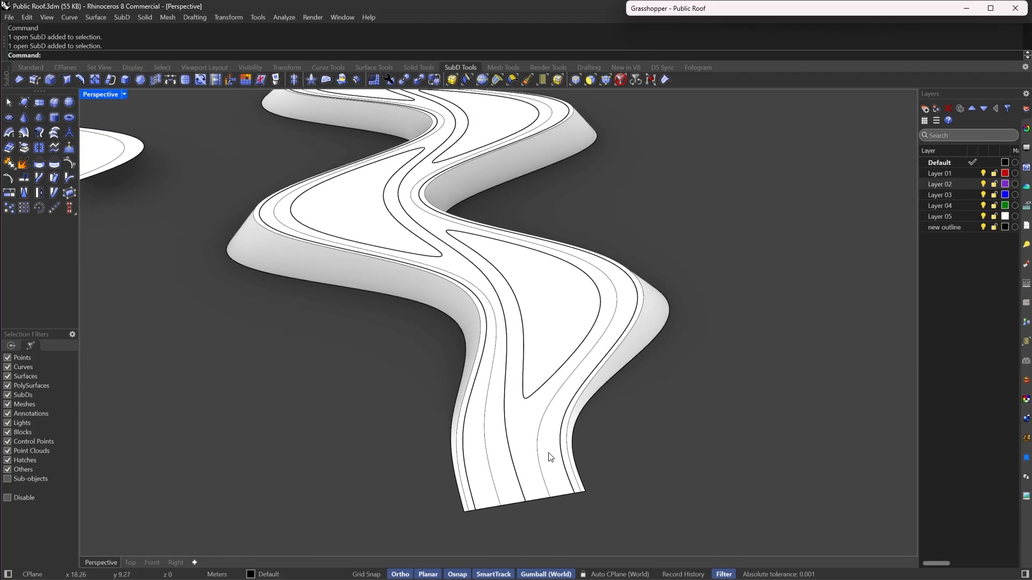
- Select two more face bands running along the walkway and extract them as separate SubDs
left_click(591, 81)
left_click(560, 470)
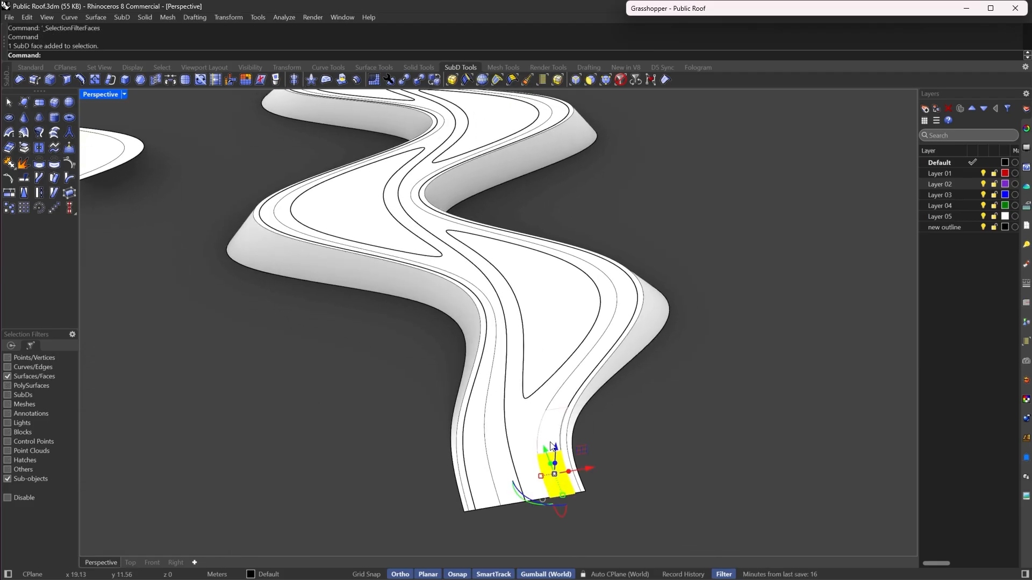
double_click(552, 434)
left_click(482, 502, "shift")
double_click(472, 456, "shift")
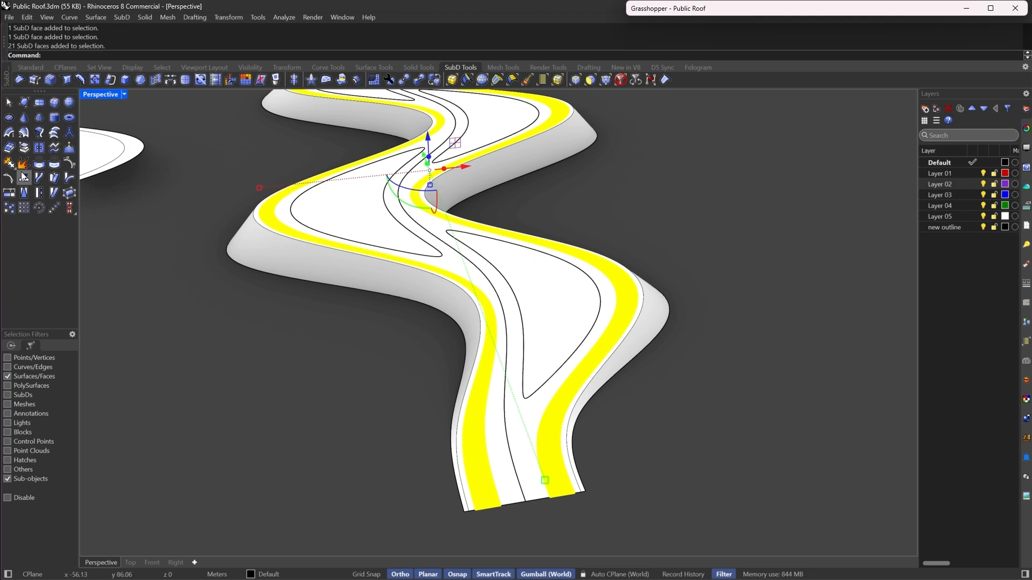
left_click(27, 151)
left_click(367, 440)
right_click_drag(476, 321, 440, 179)
scroll(425, 185, "up", 7)
right_click_drag(369, 235, 519, 274)
scroll(521, 273, "down", 5)
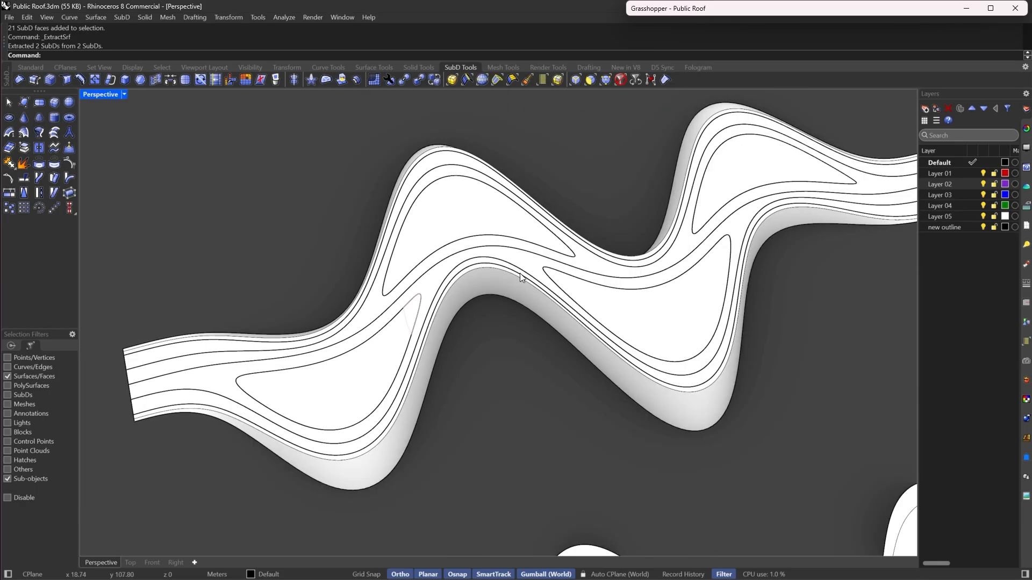
right_click_drag(376, 253, 652, 345)
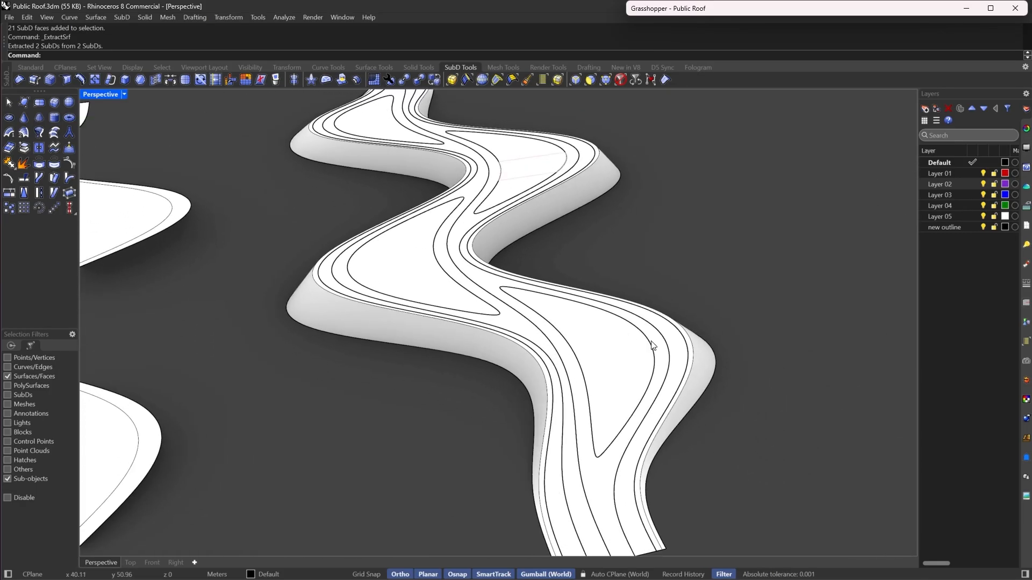
scroll(573, 324, "down", 5)
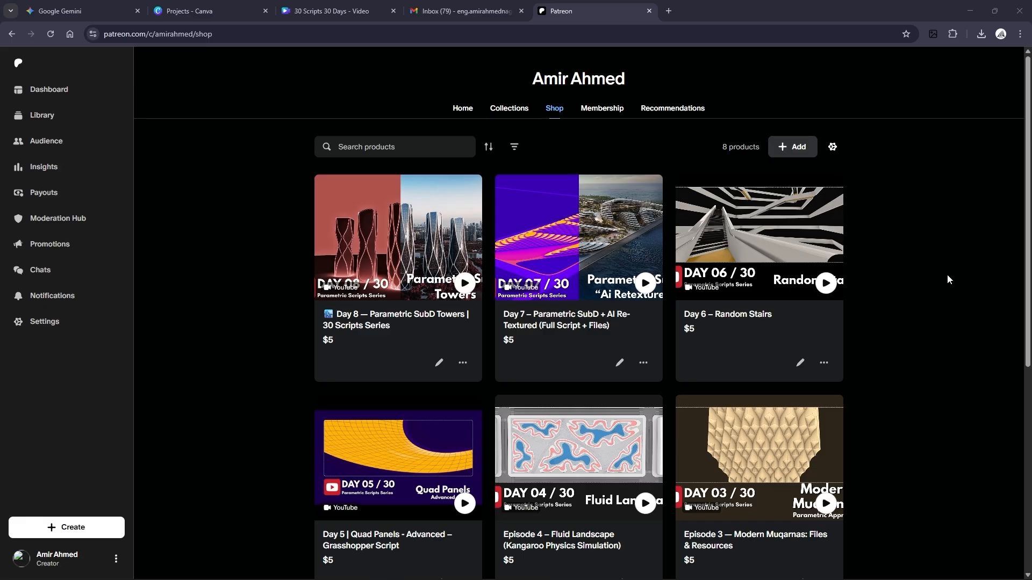
scroll(948, 279, "down", 3)
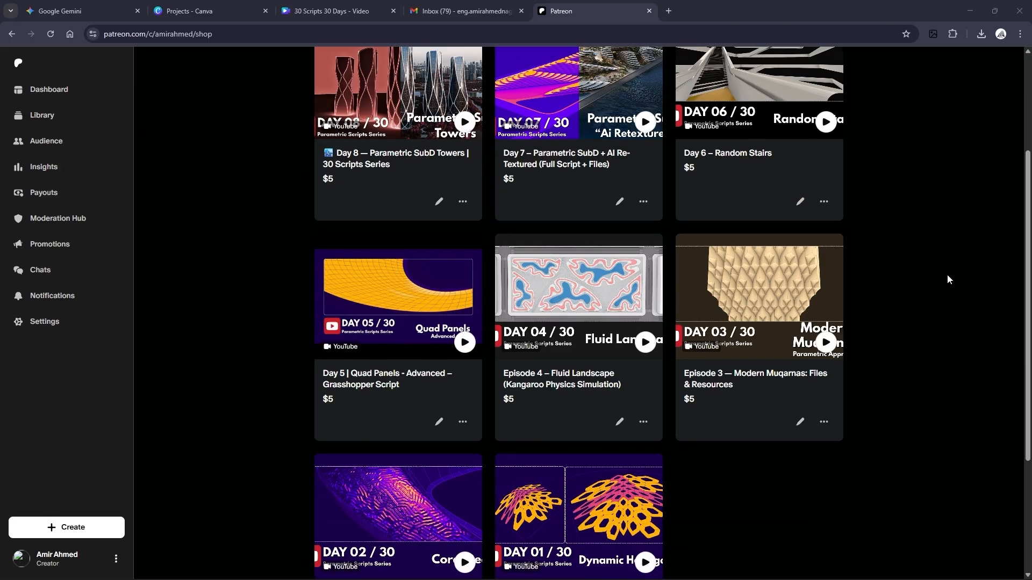
scroll(948, 279, "up", 3)
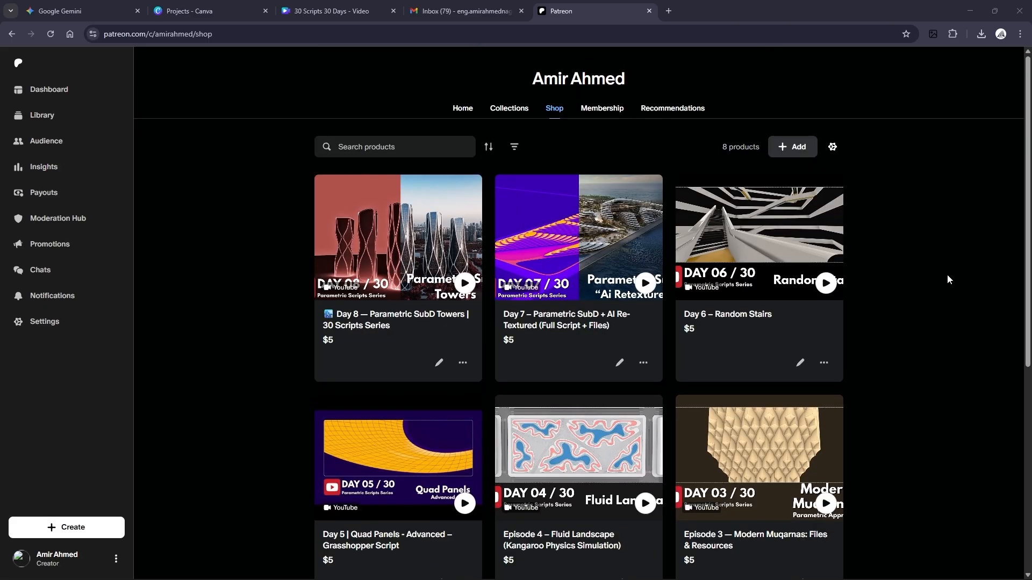
scroll(947, 280, "down", 3)
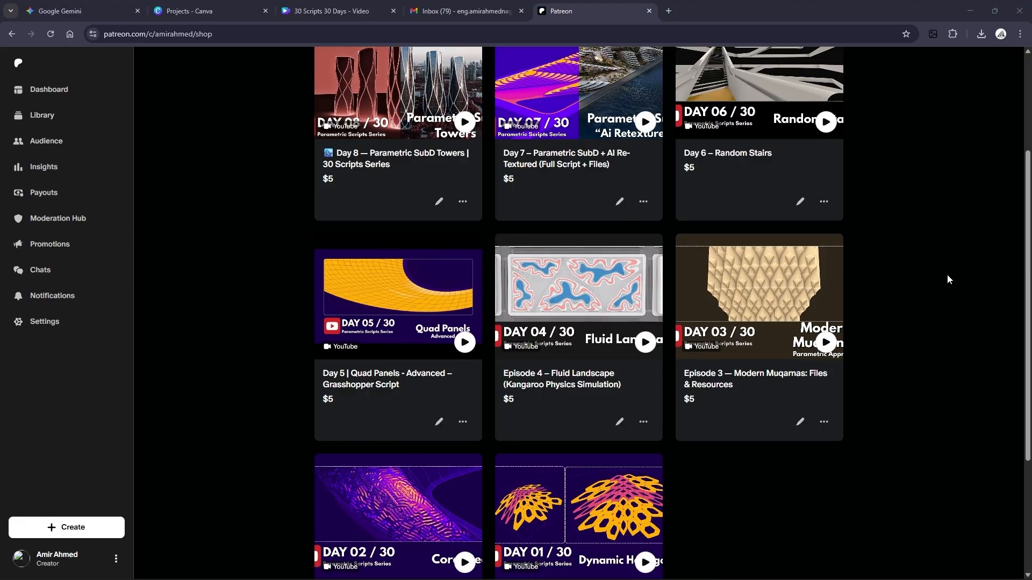
scroll(947, 280, "up", 3)
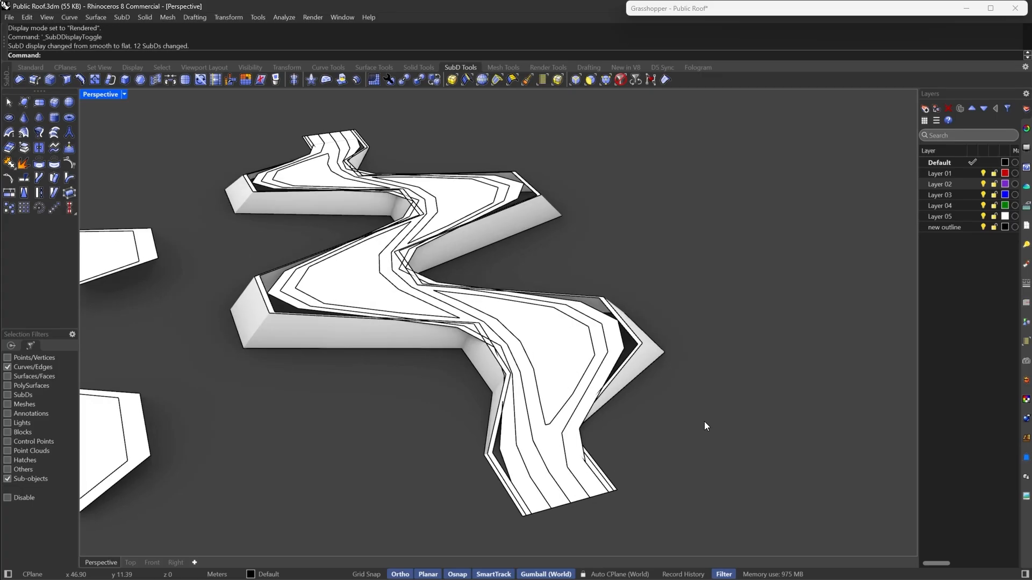
- Switch the perspective viewport to the Shaded display mode
scroll(591, 367, "up", 3)
left_click(125, 94)
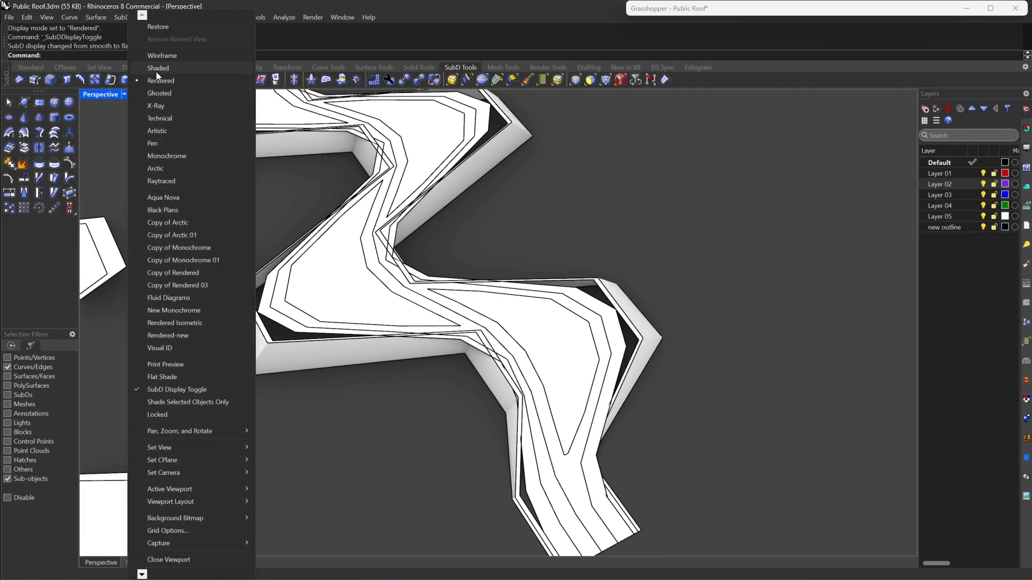
left_click(156, 72)
scroll(618, 443, "up", 5)
scroll(591, 425, "down", 6)
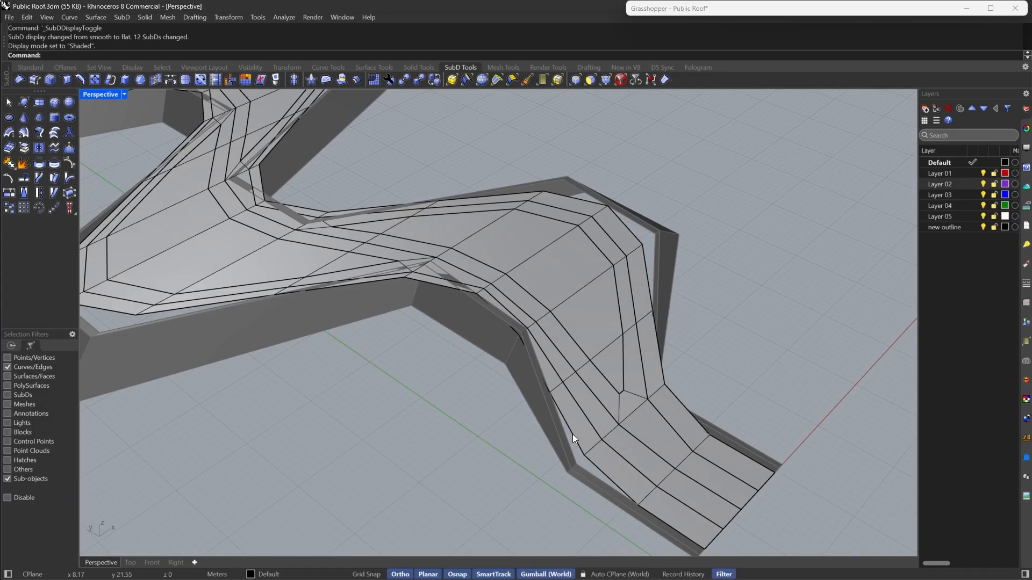
- Toggle the SubD display from flat to smooth to check the walkway curves
key("Tab")
right_click_drag(720, 407, 749, 408)
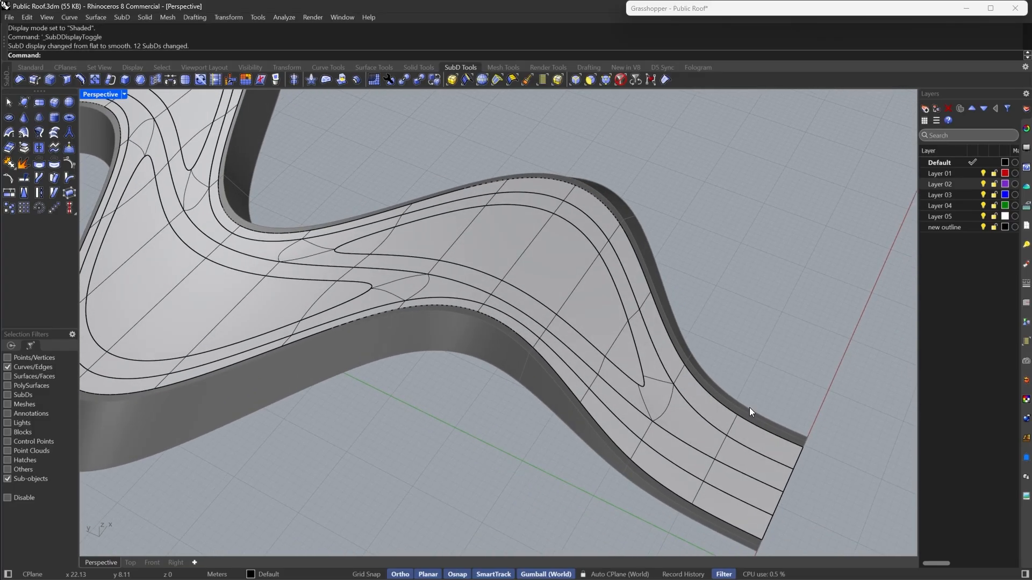
scroll(341, 212, "up", 6)
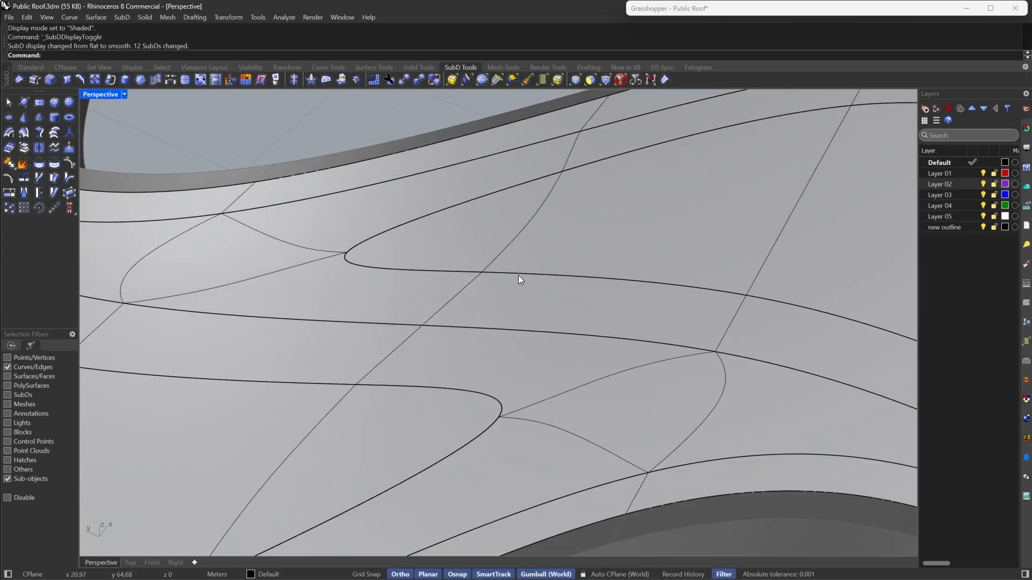
scroll(292, 226, "down", 10)
scroll(649, 366, "up", 12)
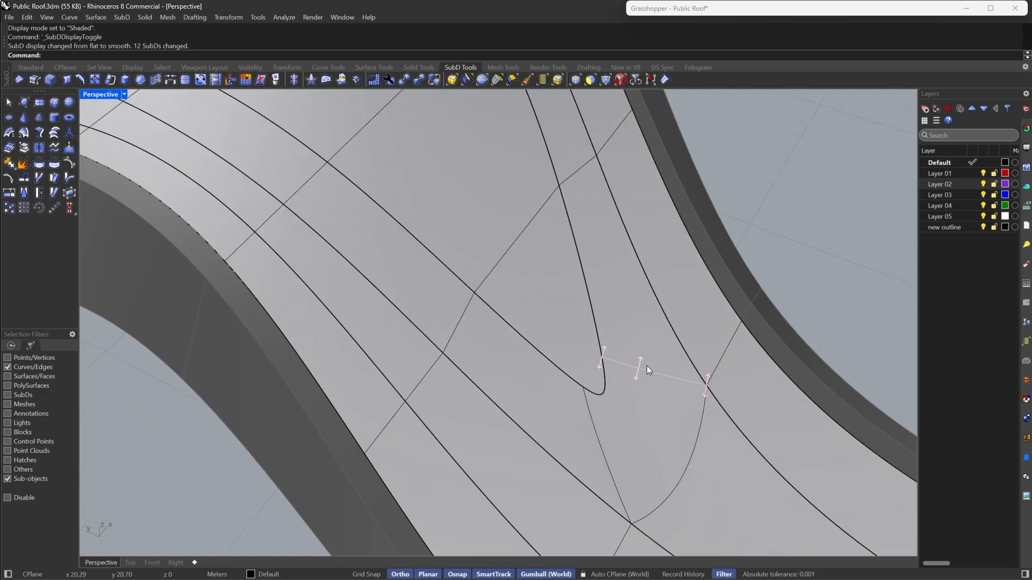
scroll(590, 339, "down", 8)
- Join the two extracted walkway SubD pieces meeting at the fork into one SubD
right_click_drag(607, 301, 556, 418)
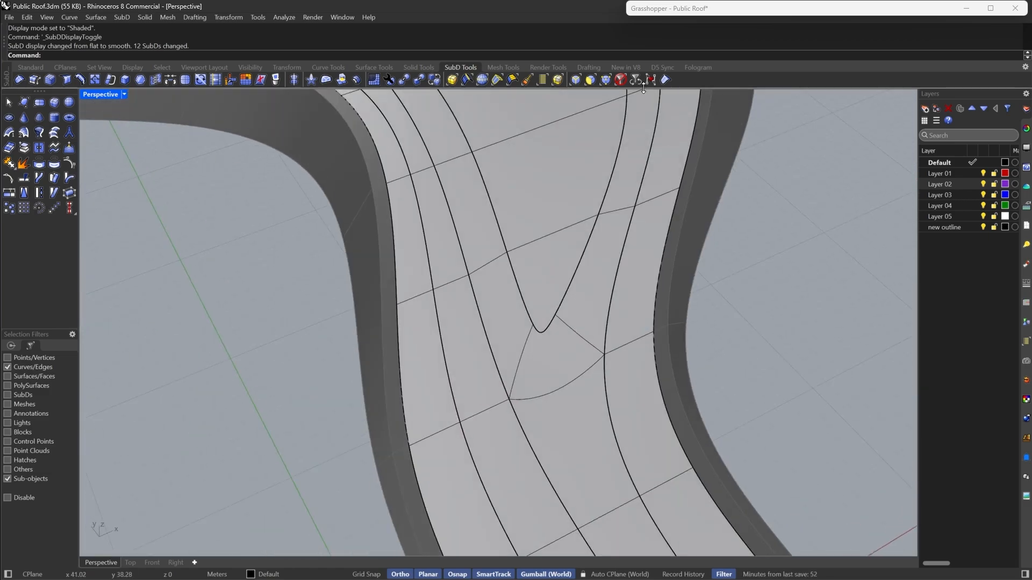
key("F4")
left_click(557, 422)
key("ctrl+j")
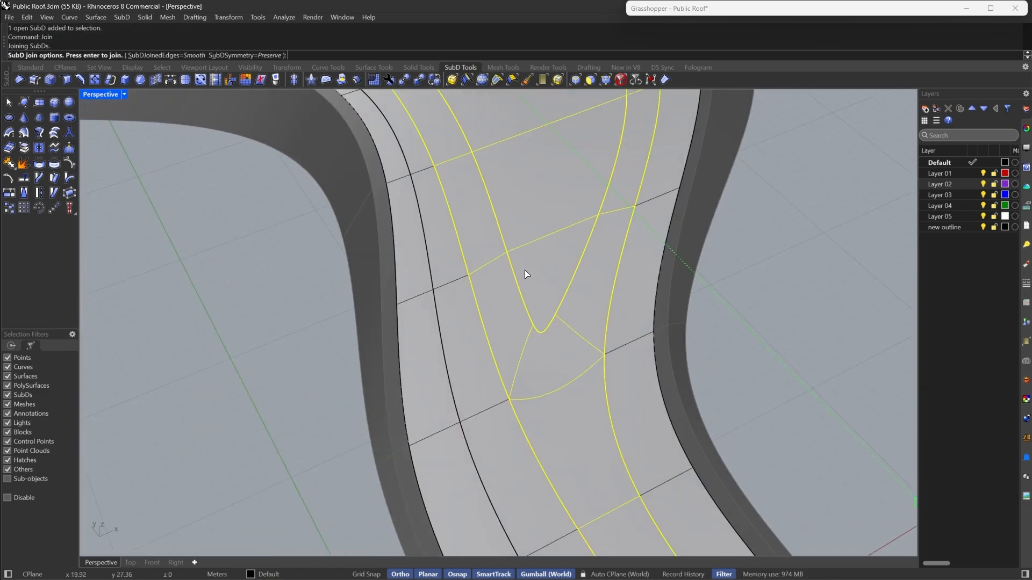
key("Return")
key("Escape")
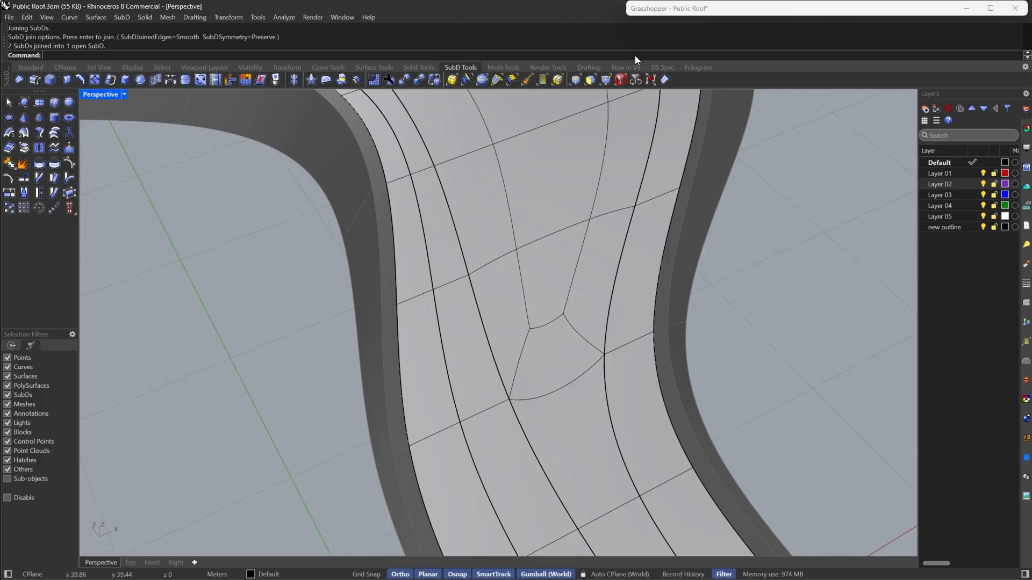
- Select the two vertices at the walkway junction and stitch them together at their average location
left_click_drag(497, 291, 581, 343)
key("Escape")
key("Escape")
left_click(606, 81)
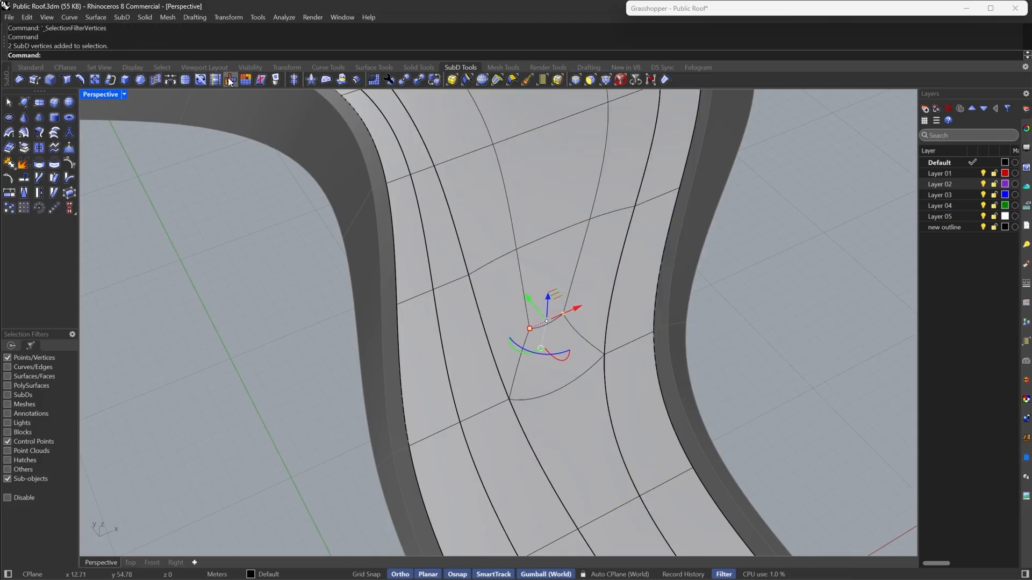
left_click(155, 80)
scroll(666, 373, "down", 3)
left_click(587, 82)
key("Escape")
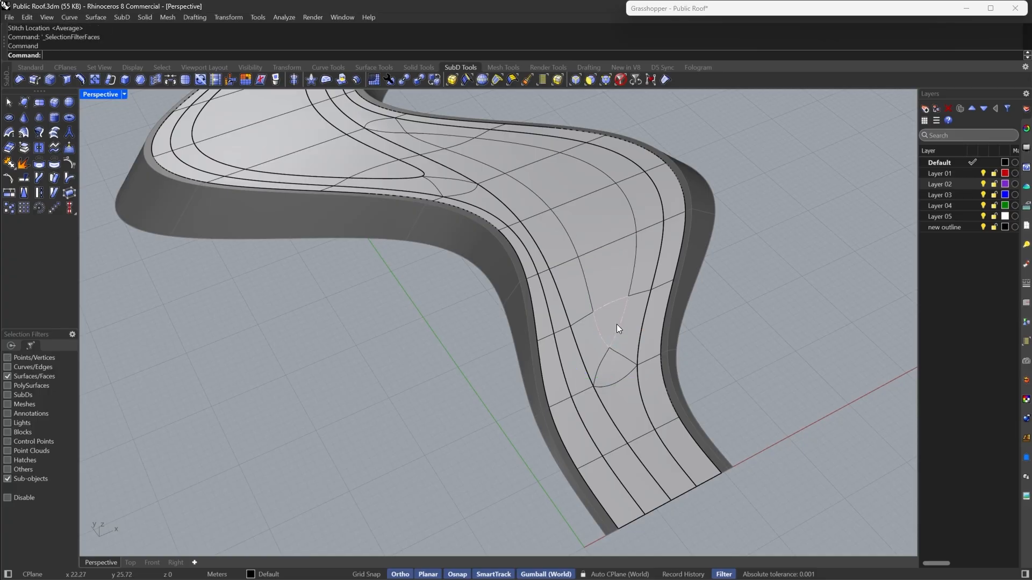
- Select the face loop of the triangular island on the roof and extract it as a separate SubD
left_click(618, 319)
double_click(606, 265, "shift")
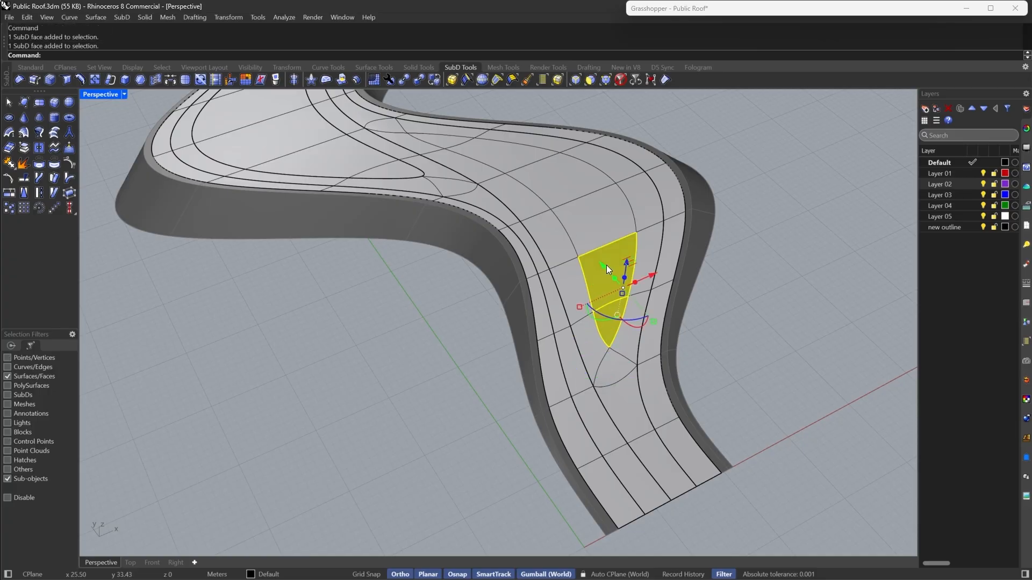
left_click(22, 153)
left_click(321, 420)
right_click_drag(865, 370, 754, 396)
scroll(754, 395, "down", 4)
right_click_drag(569, 301, 618, 252)
scroll(566, 242, "up", 4)
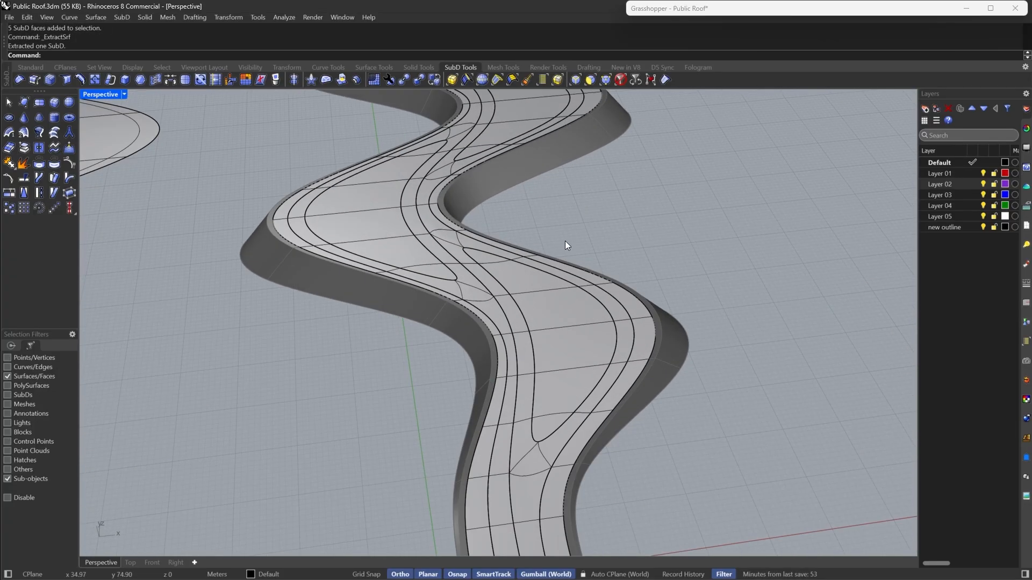
- Inspect the roof and its extracted walkway and island pieces from several angles
right_click_drag(473, 226, 579, 321)
scroll(578, 321, "down", 4)
scroll(578, 322, "up", 2)
mouse_move(669, 370)
right_mouse_down()
mouse_move(594, 309)
mouse_move(502, 337)
mouse_move(666, 360)
mouse_move(651, 375)
right_mouse_up()
scroll(666, 360, "down", 4)
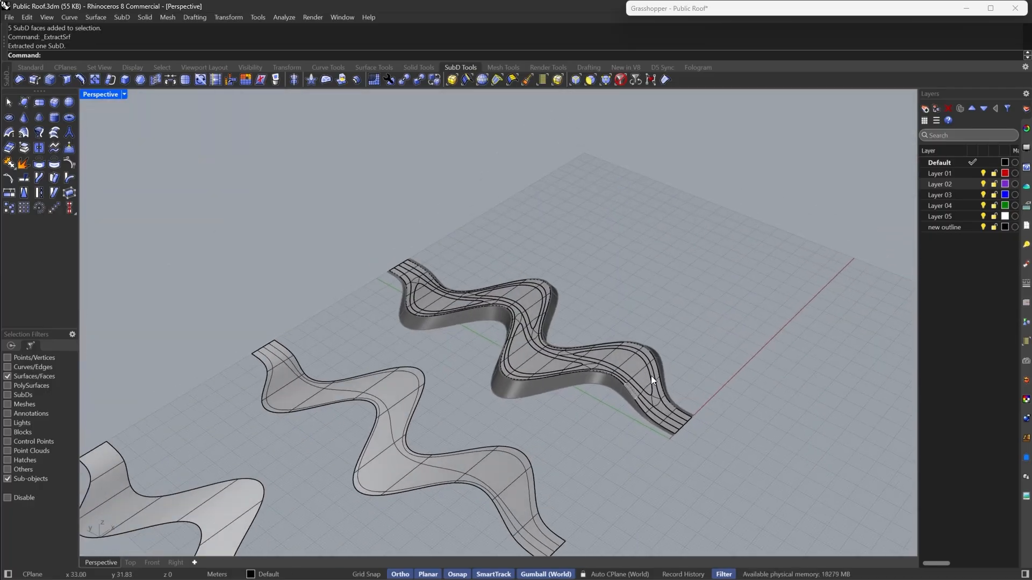
scroll(651, 375, "up", 2)
scroll(470, 339, "up", 5)
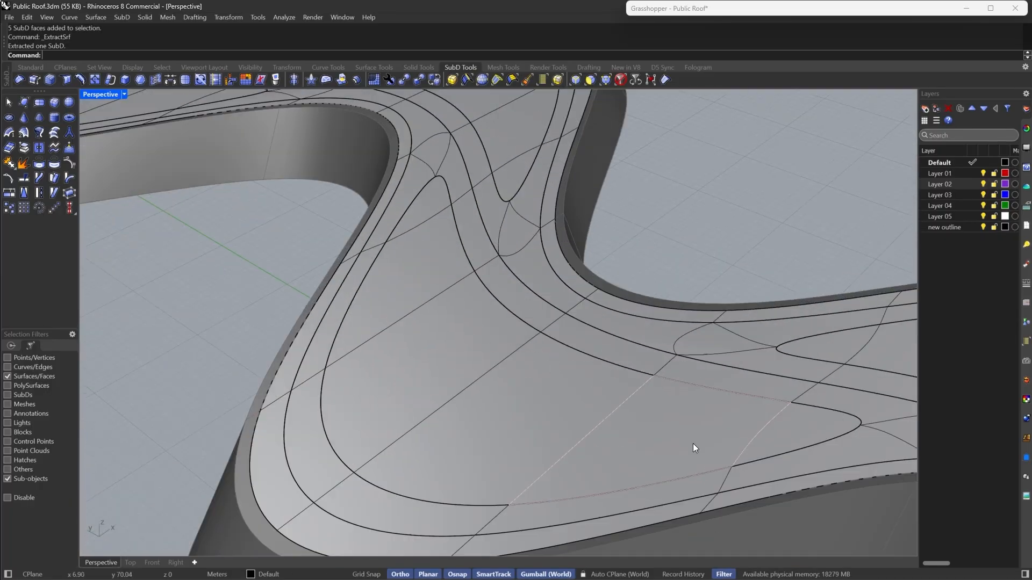
mouse_move(589, 380)
right_mouse_down()
mouse_move(560, 358)
mouse_move(664, 359)
right_mouse_up()
scroll(489, 353, "up", 4)
double_click(495, 352)
scroll(495, 353, "down", 4)
right_click_drag(604, 347, 483, 346)
scroll(421, 337, "up", 4)
scroll(422, 337, "down", 6)
right_click_drag(421, 336, 501, 317)
scroll(501, 315, "down", 7)
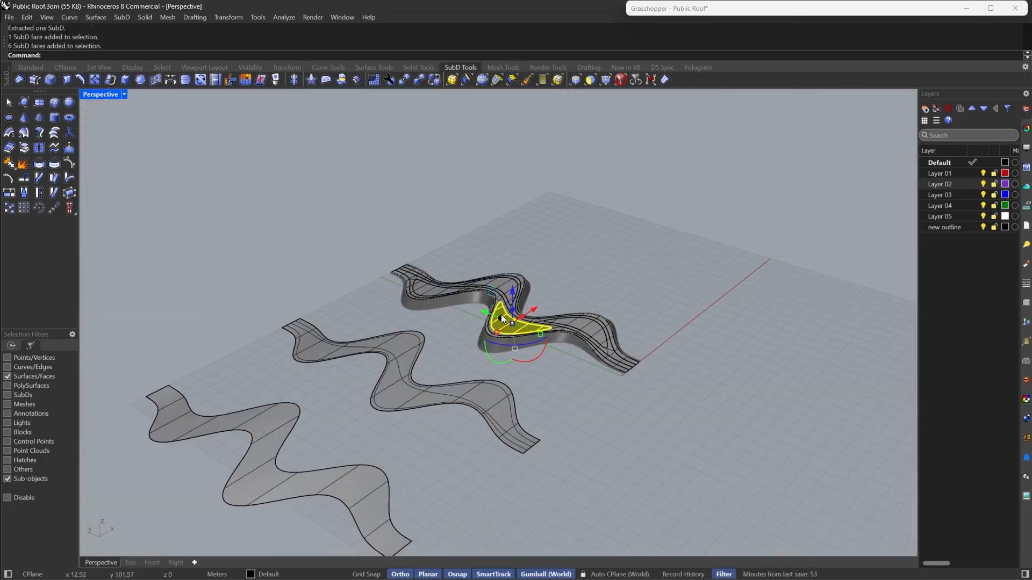
scroll(501, 314, "down", 4)
left_click(636, 351)
right_click_drag(636, 351, 568, 378)
left_click(623, 80)
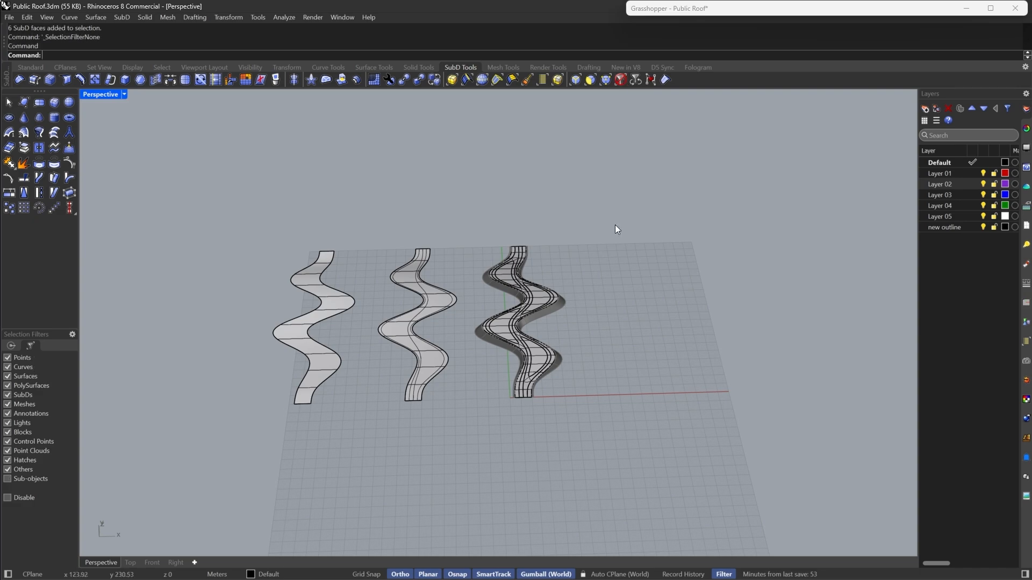
- Move the two extracted walkway SubDs 500 m along the x-axis away from the roof
left_click_drag(459, 214, 270, 462)
left_click_drag(401, 318, 223, 383)
key("Escape")
scroll(608, 325, "down", 6)
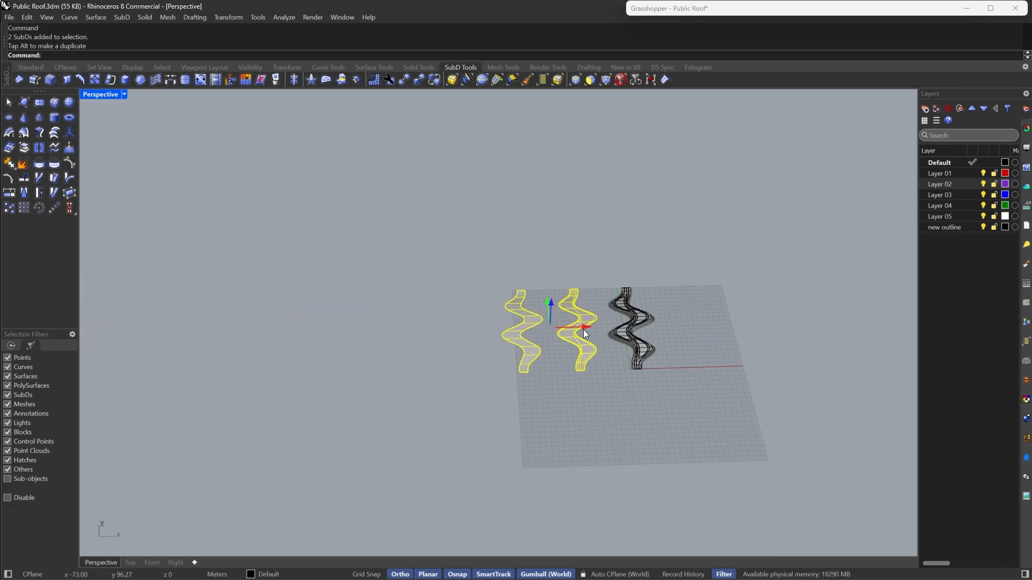
left_click_drag(584, 333, 266, 384)
type("1000")
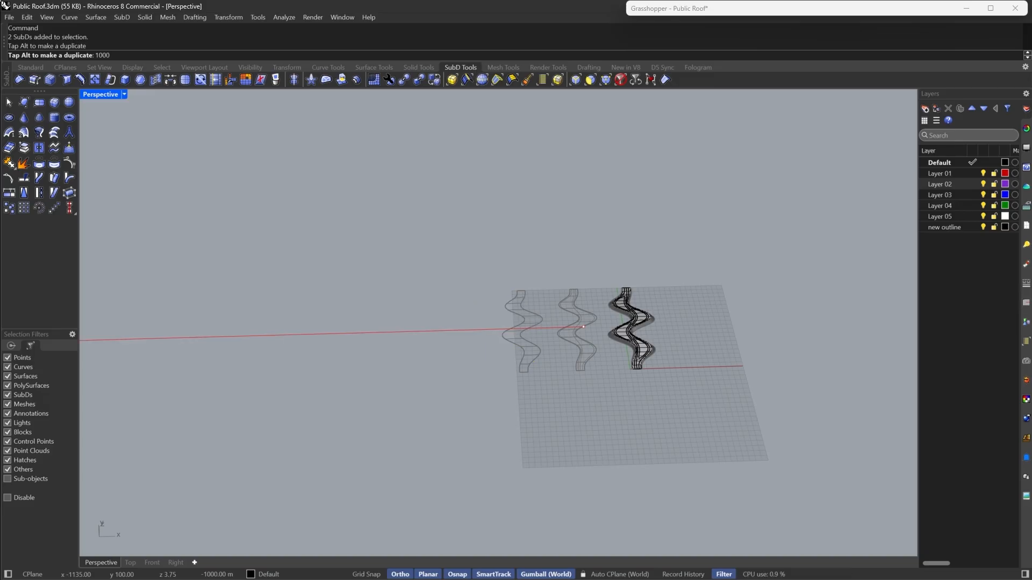
key("BackSpace")
type("500")
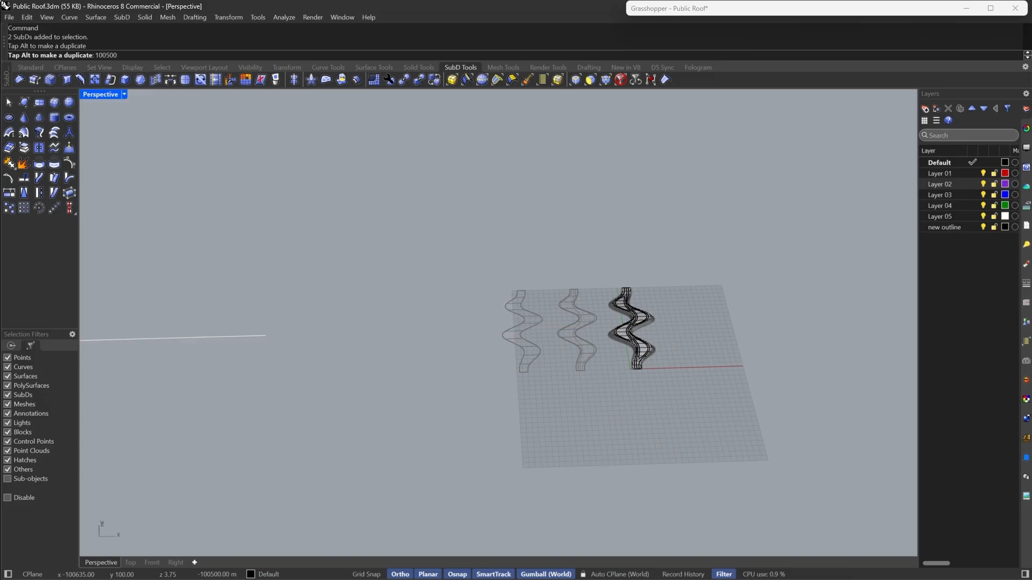
key("Escape")
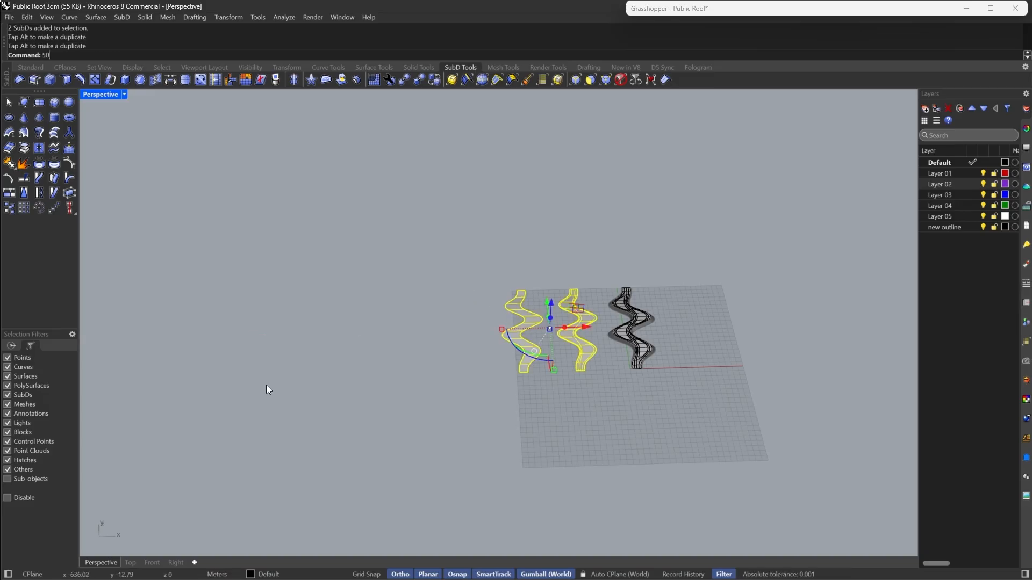
left_click(575, 483)
left_click(571, 314)
left_click_drag(589, 327, 569, 331)
type("500")
left_click(601, 382)
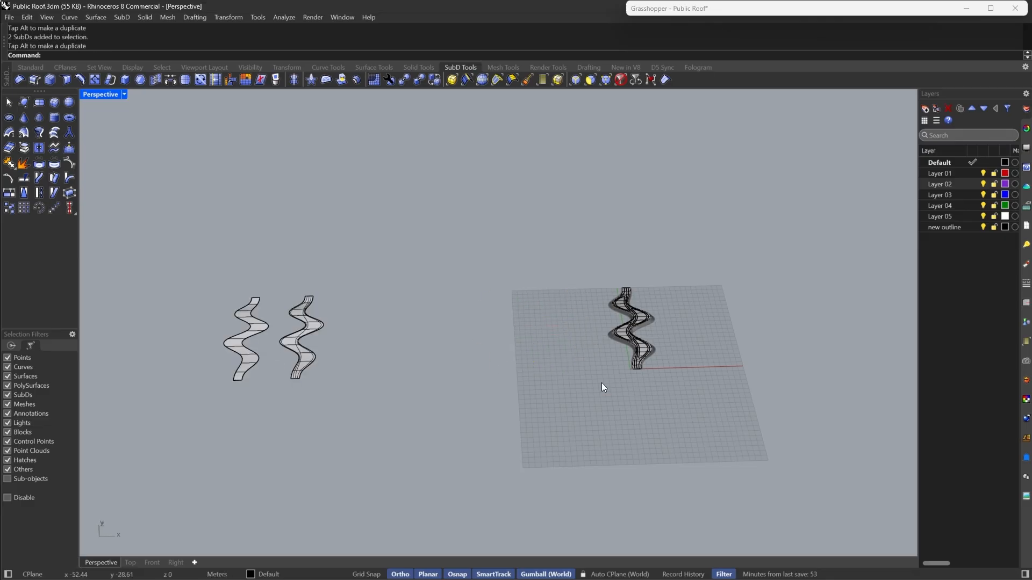
- Copy the whole roof 500 m along the x-axis, placing the duplicate beside the extracted walkways
left_click_drag(562, 238, 698, 409)
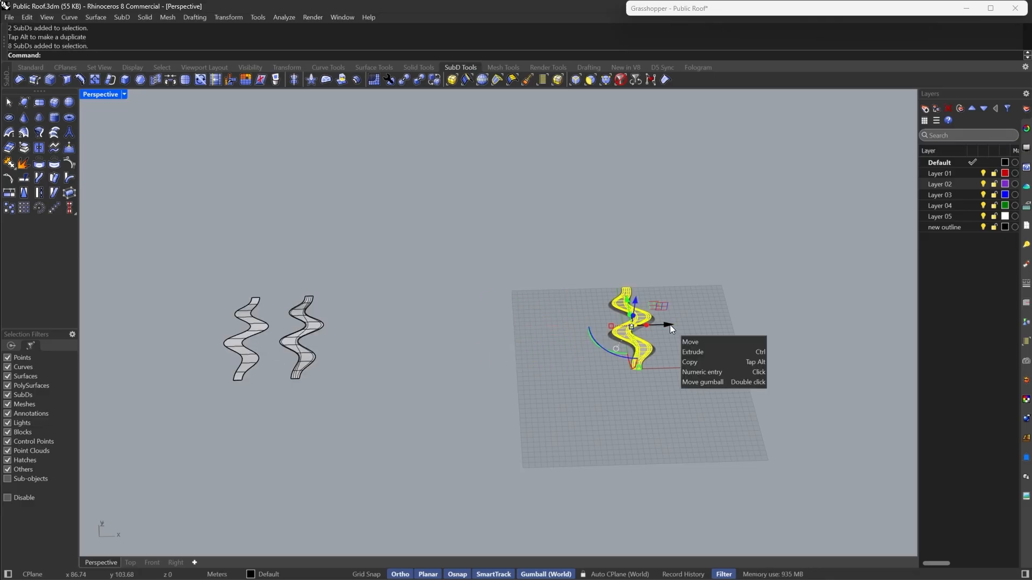
key("alt")
left_click_drag(670, 324, 566, 346)
type("400")
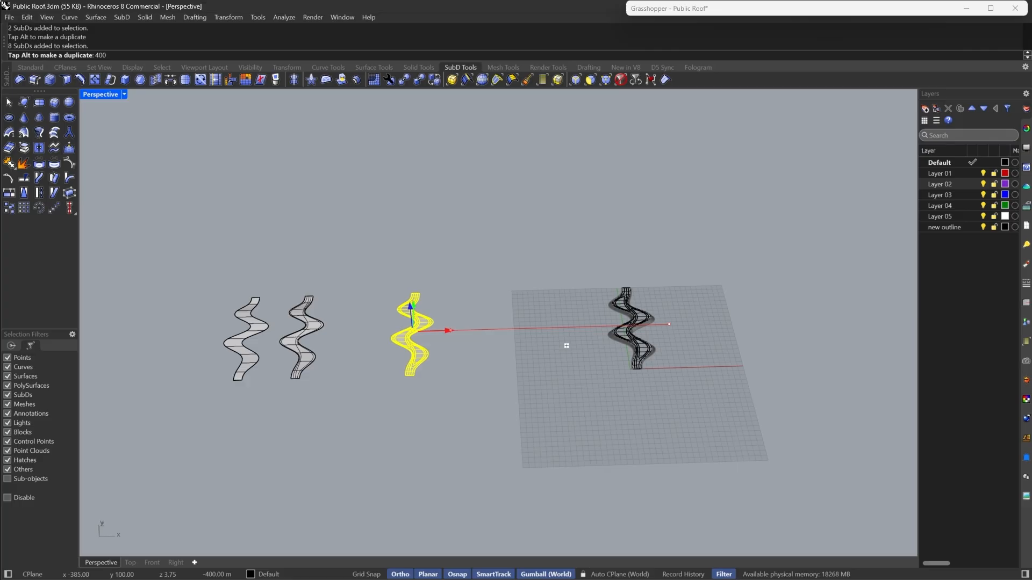
key("Return")
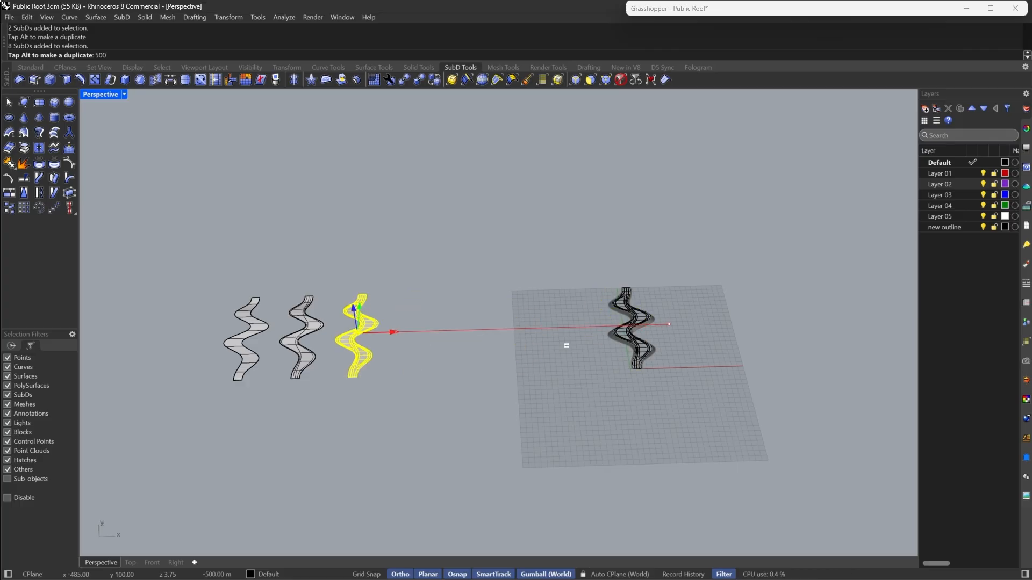
- Select the extracted triangular island SubD and subdivide it once
left_click(557, 360)
right_click_drag(590, 373, 646, 315)
scroll(634, 314, "up", 6)
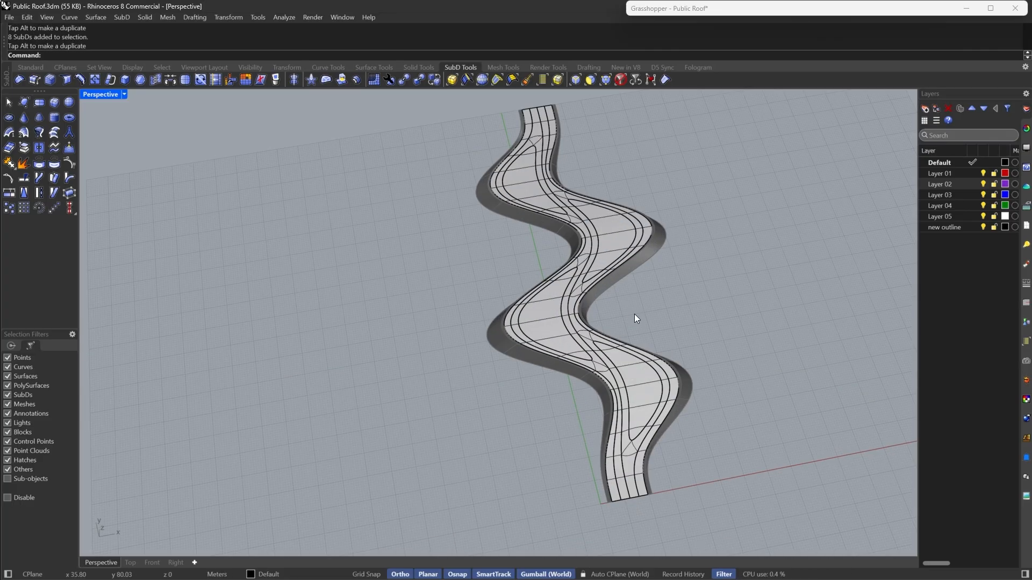
left_click(548, 320)
right_click_drag(688, 287, 596, 356)
scroll(486, 393, "up", 5)
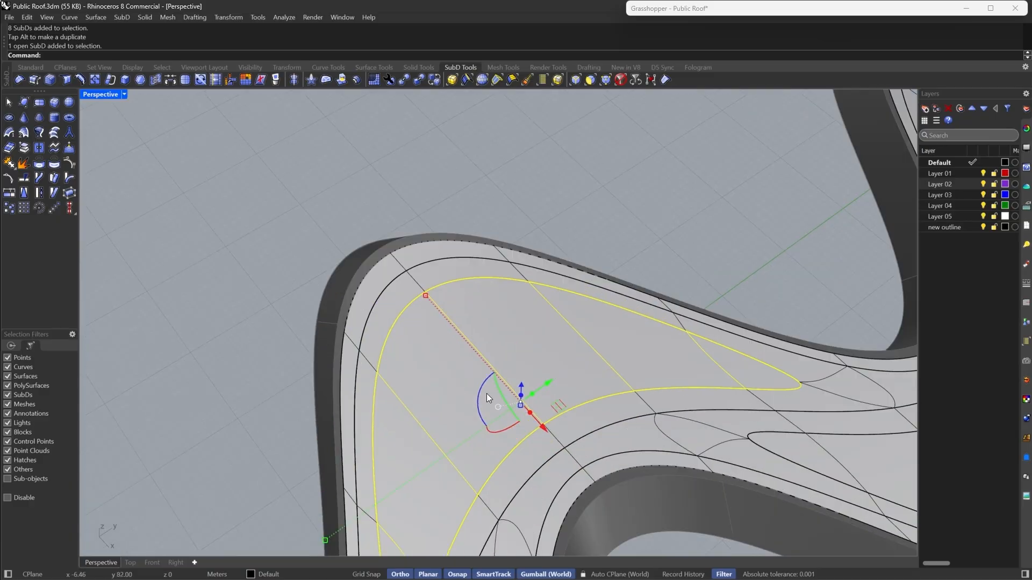
scroll(530, 321, "down", 2)
scroll(518, 367, "up", 4)
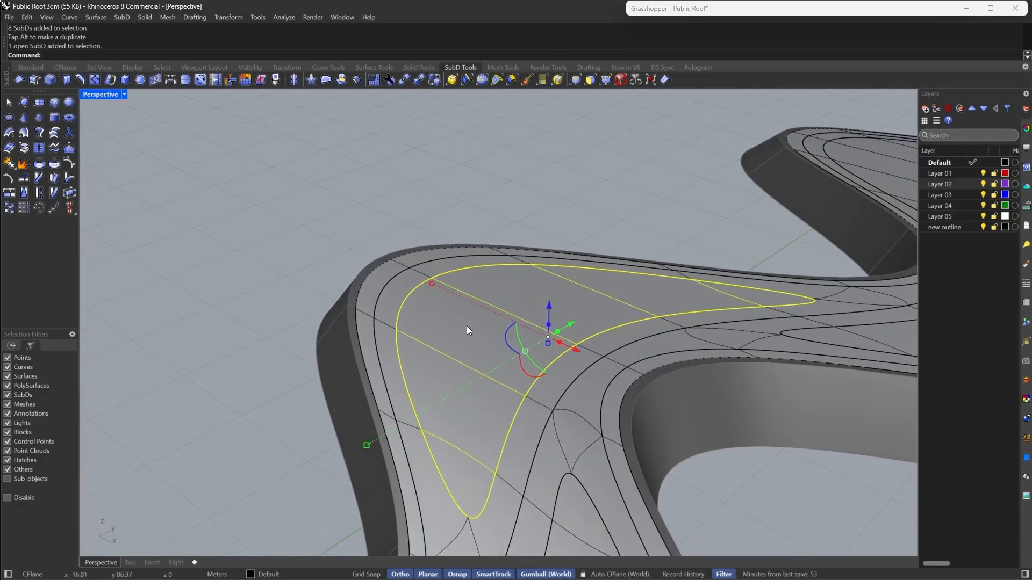
left_click(176, 76)
right_click_drag(179, 212, 483, 231)
- Try insetting and extracting a band of faces along the island's left edge, then undo both operations
left_click(584, 81)
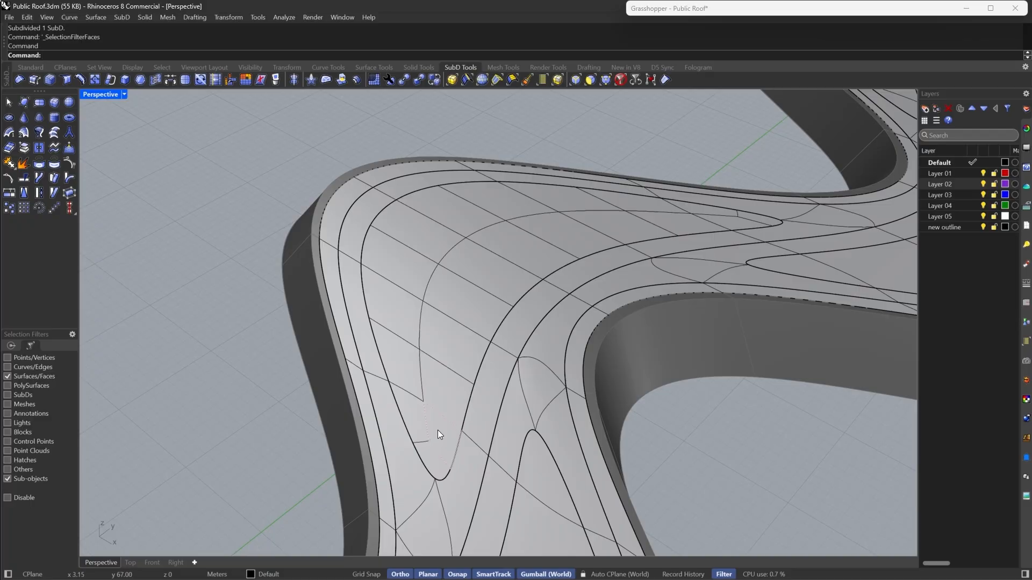
left_click(438, 433)
left_click(427, 464, "shift")
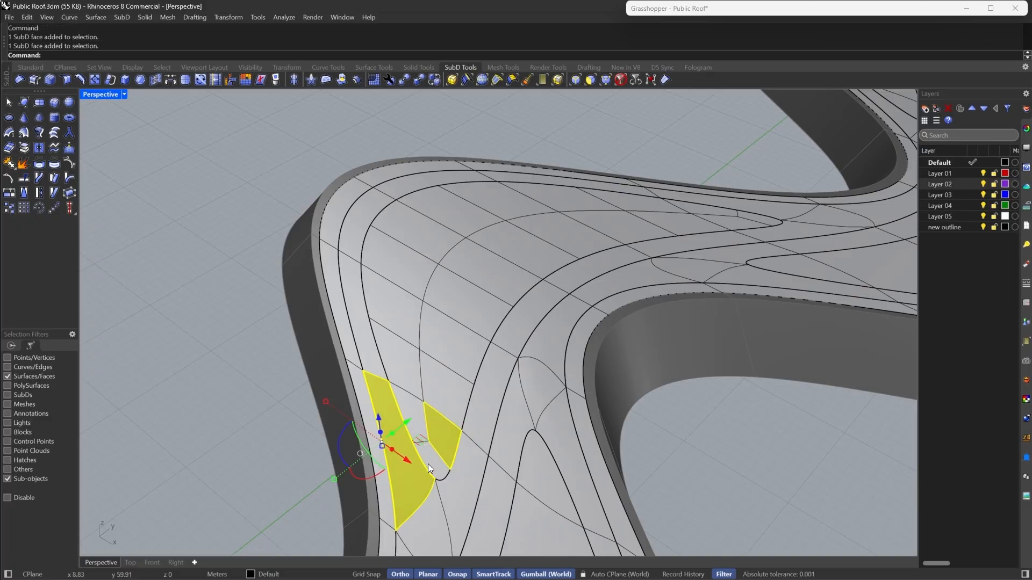
scroll(427, 463, "up", 2)
left_click(432, 459, "shift")
left_click(409, 392, "shift")
left_click(399, 301, "shift")
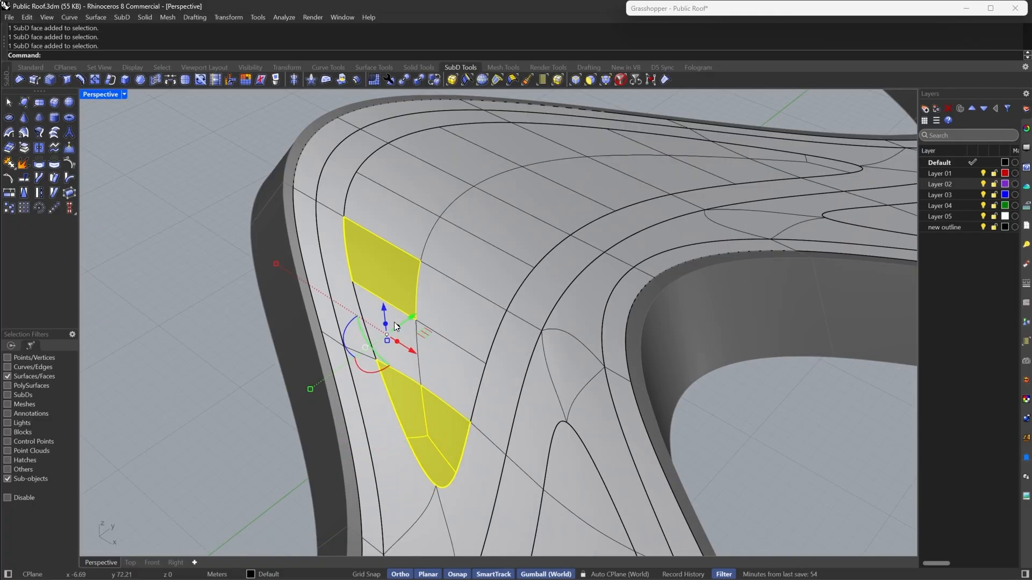
left_click(401, 332, "shift")
left_click(452, 379, "shift")
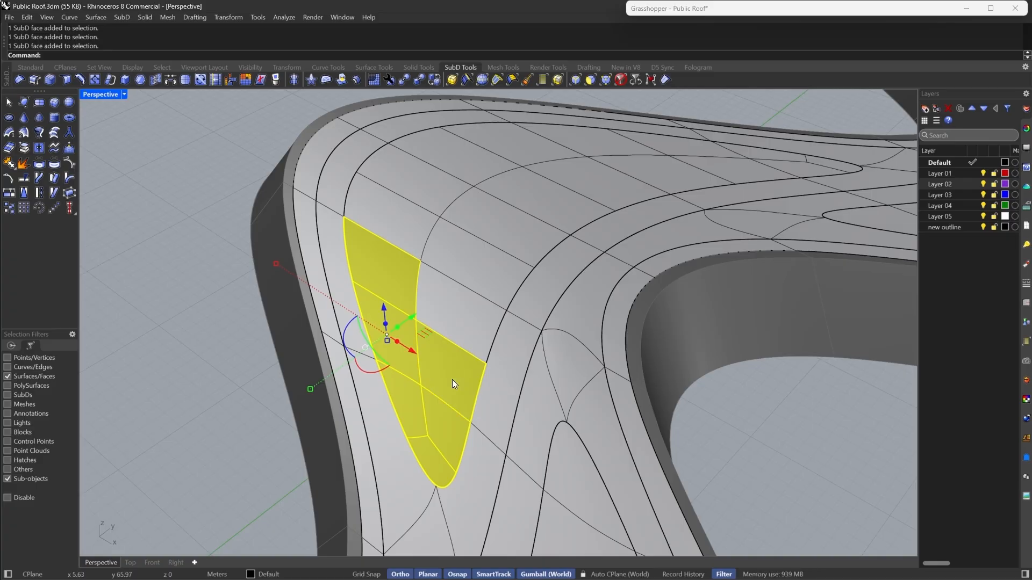
left_click(139, 81)
right_click(253, 378)
right_click(24, 163)
left_click(165, 279)
right_click_drag(497, 279, 440, 317)
right_click_drag(331, 286, 420, 330)
key("ctrl+z")
key("ctrl+z")
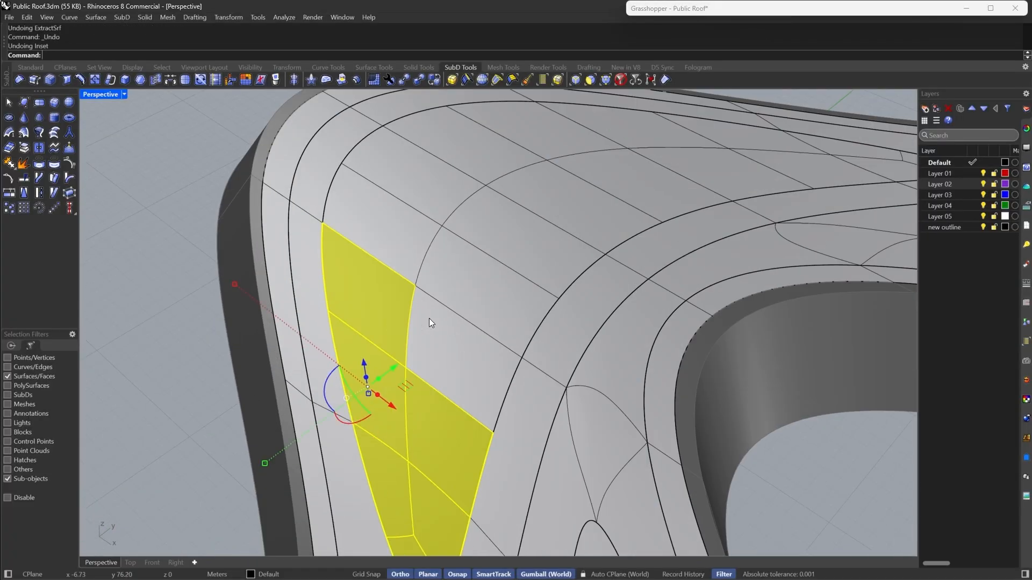
key("Home")
left_click(95, 80)
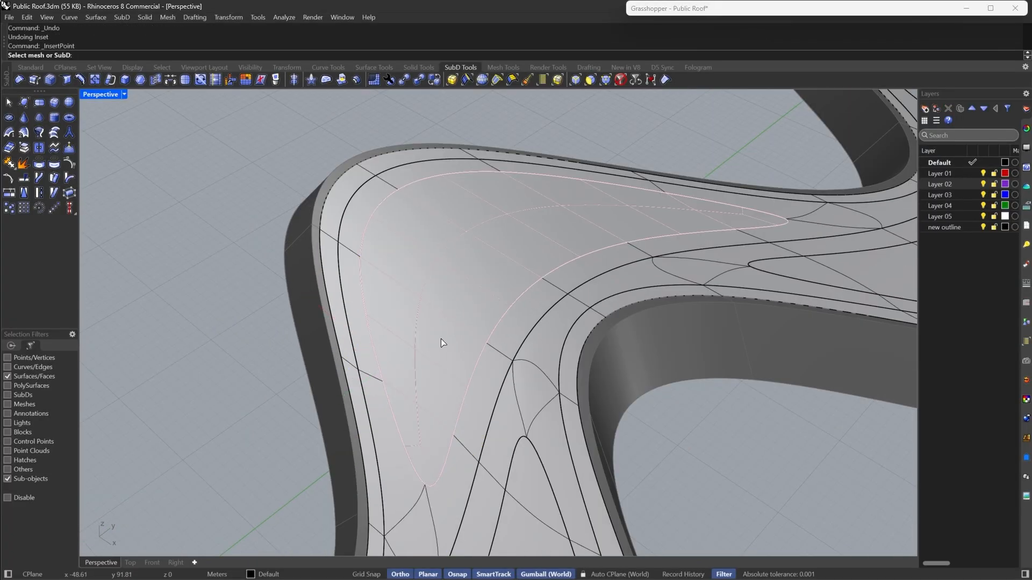
scroll(470, 376, "down", 2)
scroll(469, 370, "down", 7)
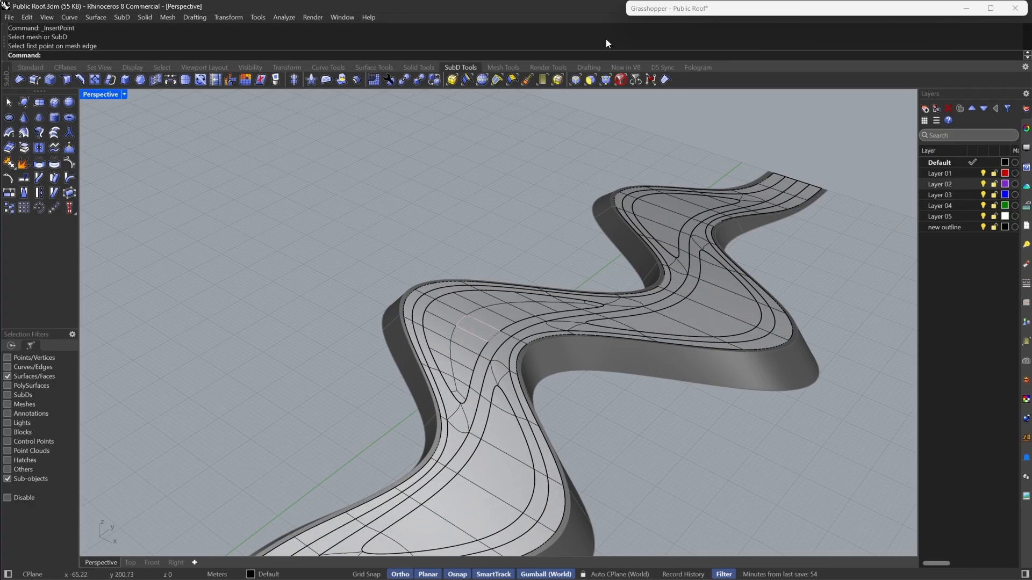
- Isolate the triangular island SubD and view it in flat display mode
left_click(619, 81)
left_click(479, 331)
right_click_drag(478, 331, 452, 333)
type("Isolate")
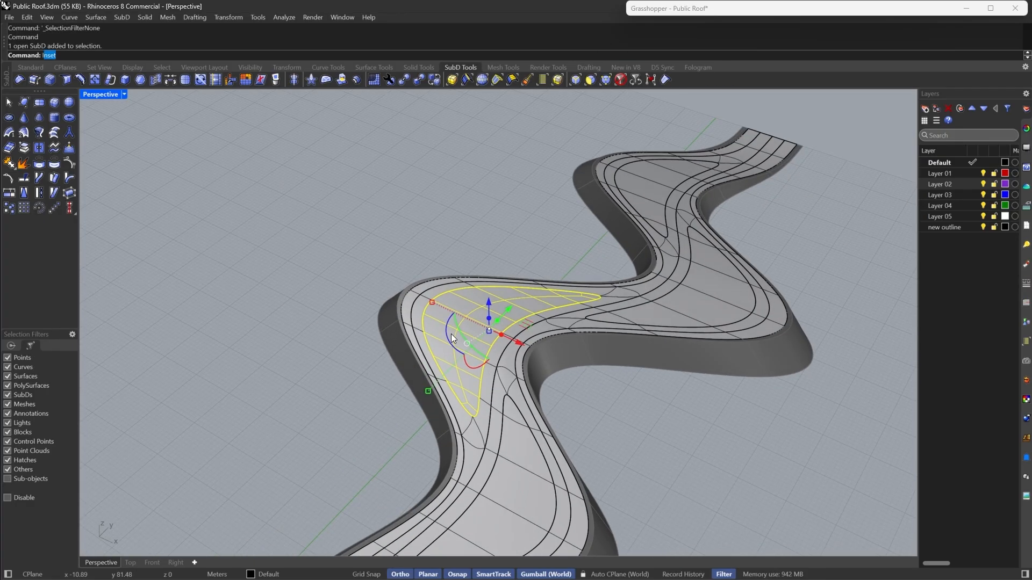
key("Return")
scroll(462, 371, "up", 6)
key("Tab")
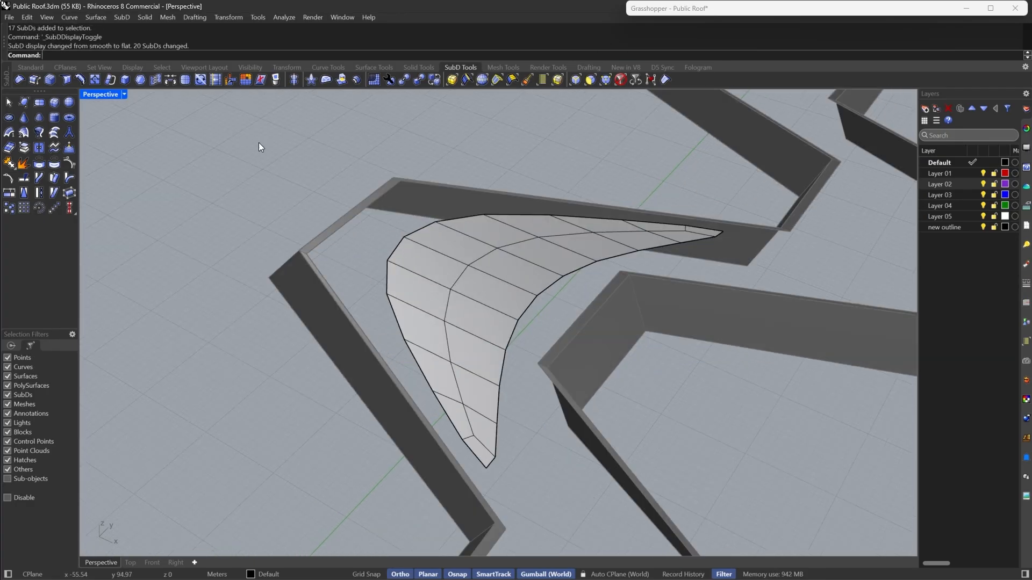
- Try inserting an edge across the island from a vertex on its right edge to its upper-left corner
left_click(77, 79)
scroll(478, 293, "up", 3)
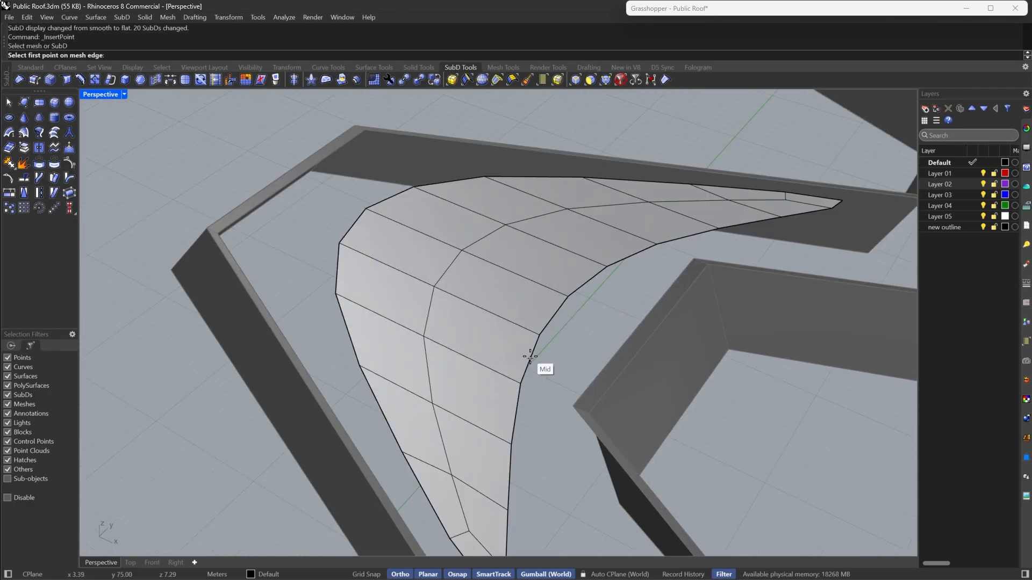
left_click(519, 383)
left_click(434, 287)
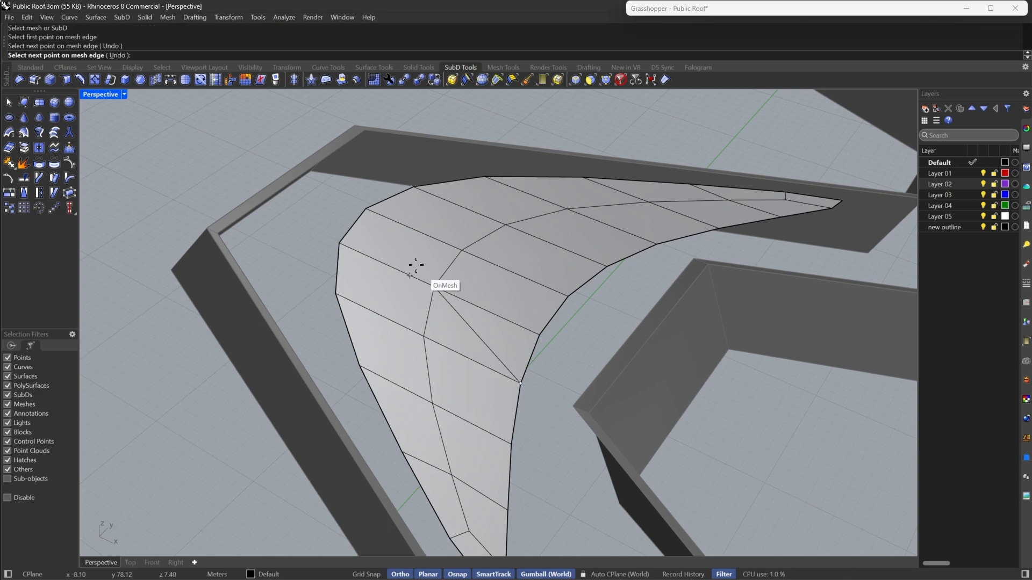
left_click(365, 212)
key("Return")
- Try insetting the band of faces along the island's left side and extracting it as a separate SubD
left_click(590, 81)
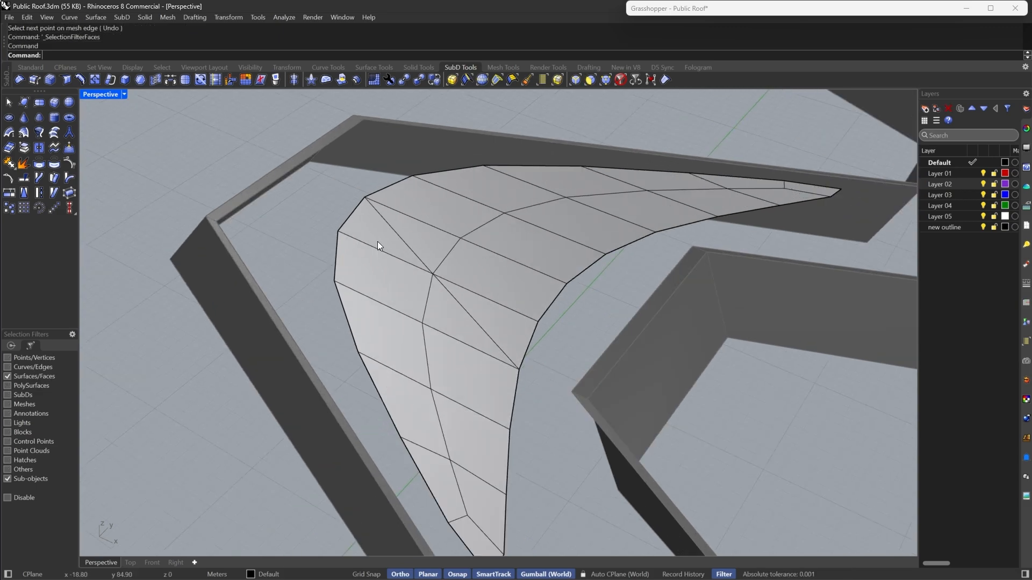
left_click(378, 240)
left_click(452, 317, "shift")
left_click(468, 391, "shift")
left_click(476, 453, "shift")
left_click(485, 524, "shift")
left_click(486, 540, "shift")
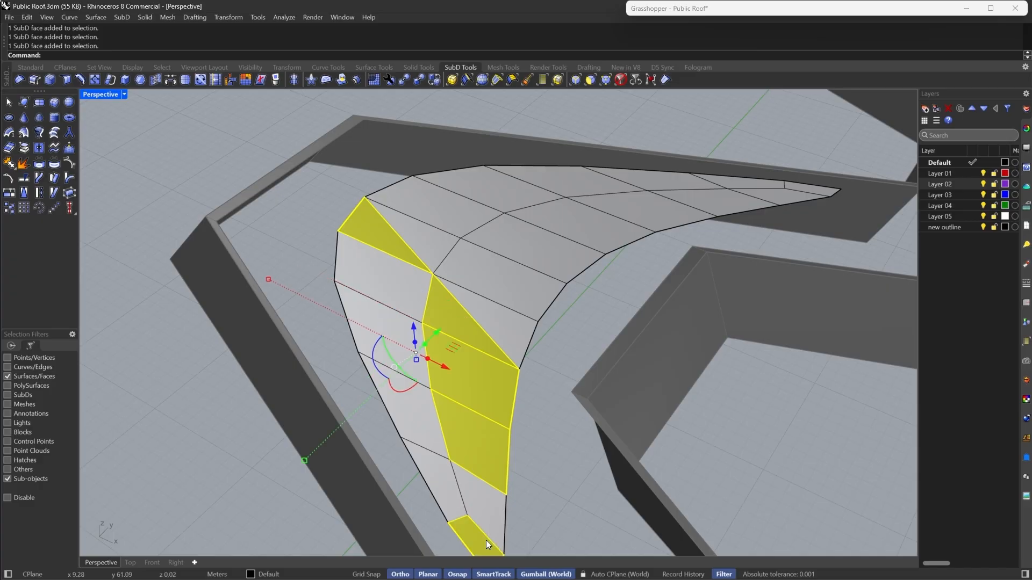
left_click(444, 491, "shift")
left_click(414, 421, "shift")
left_click(387, 359, "shift")
left_click(370, 287, "shift")
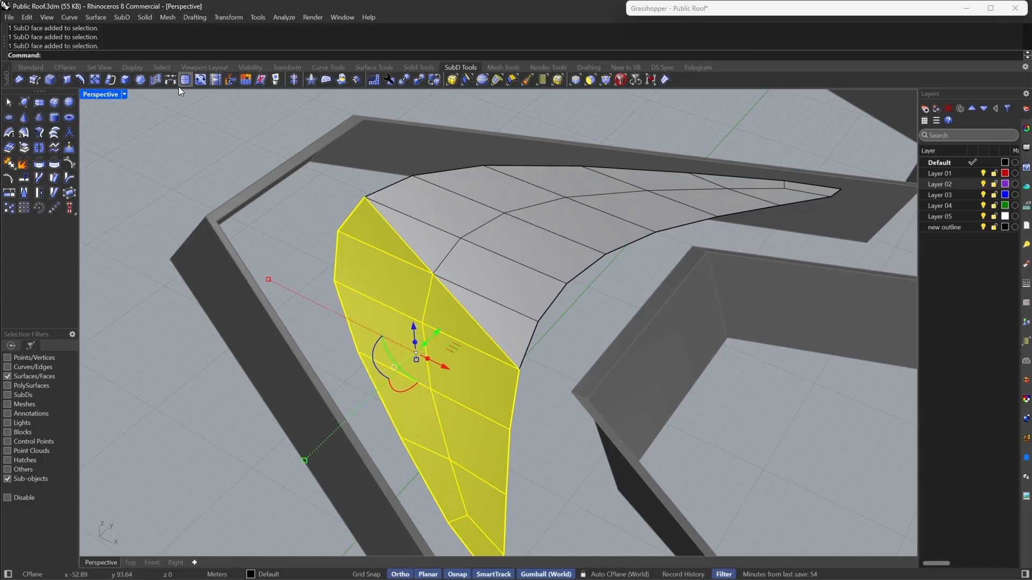
left_click(142, 81)
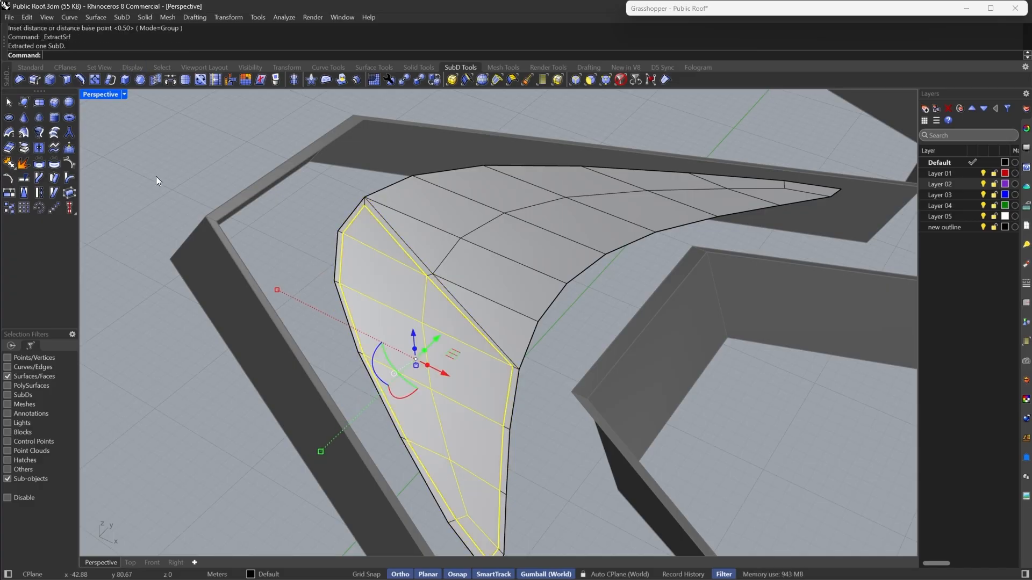
key("Tab")
right_click_drag(575, 312, 513, 341)
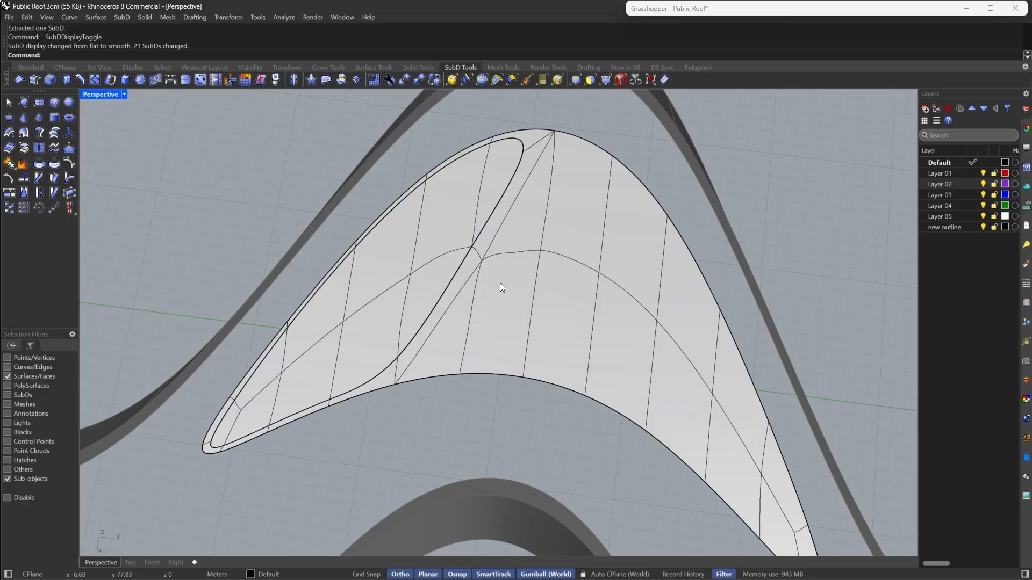
right_click_drag(349, 323, 516, 358)
- Undo the extraction, inset, edge insertion, isolation and subdivision of the island
key("ctrl+z")
key("ctrl+z")
key("ctrl+z")
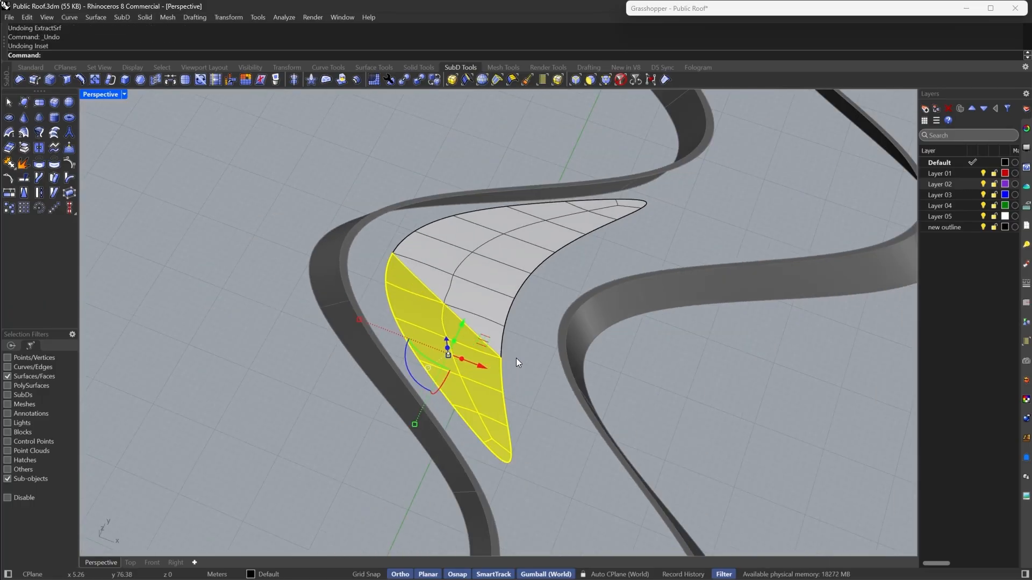
key("ctrl+z")
key("ctrl+z")
- Try isolating the triangular island SubD, then undo the isolation
scroll(516, 358, "down", 4)
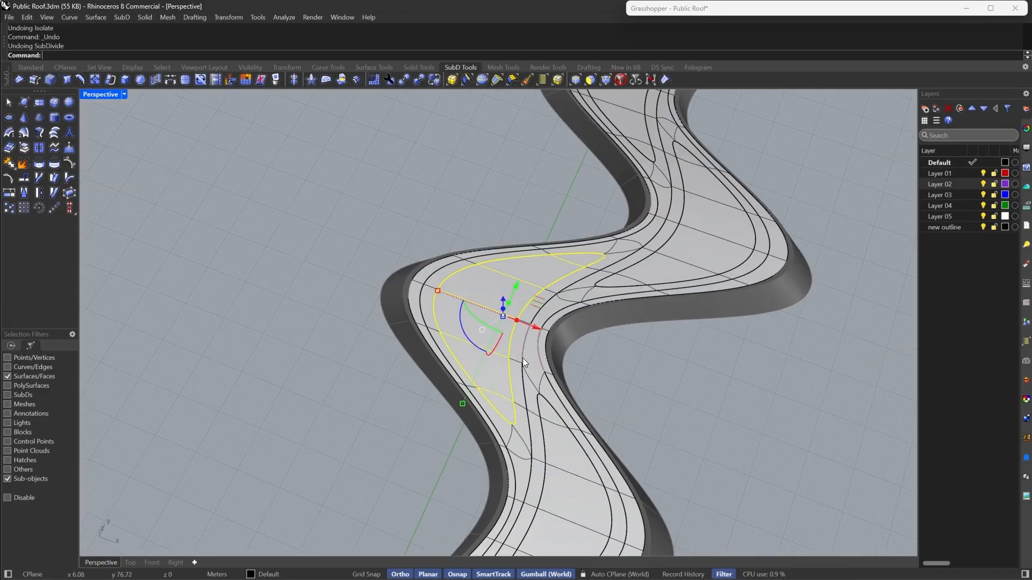
scroll(500, 338, "up", 6)
left_click(497, 298)
left_click(616, 79)
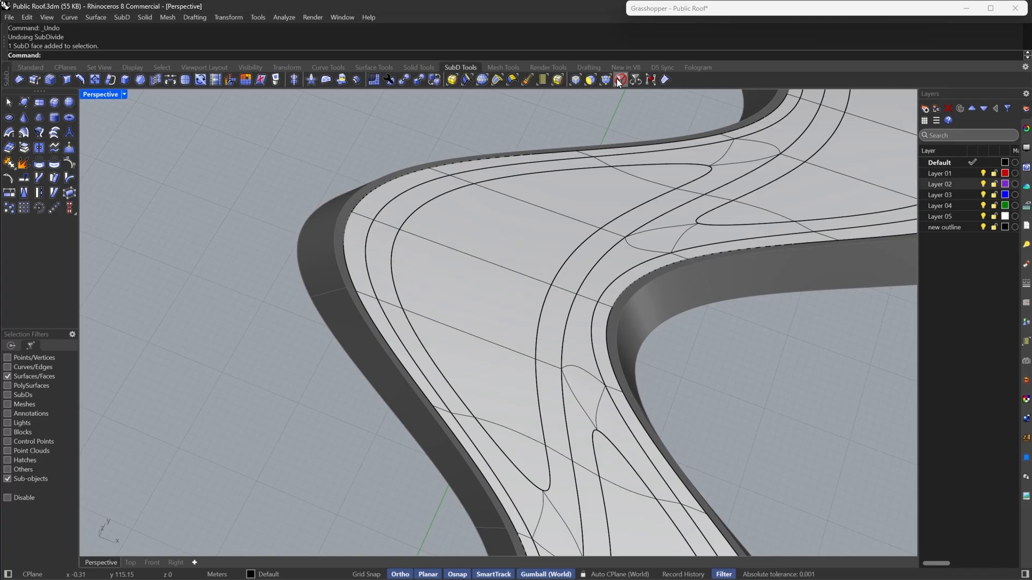
left_click(534, 296)
type("Isolate")
key("Return")
scroll(534, 296, "down", 8)
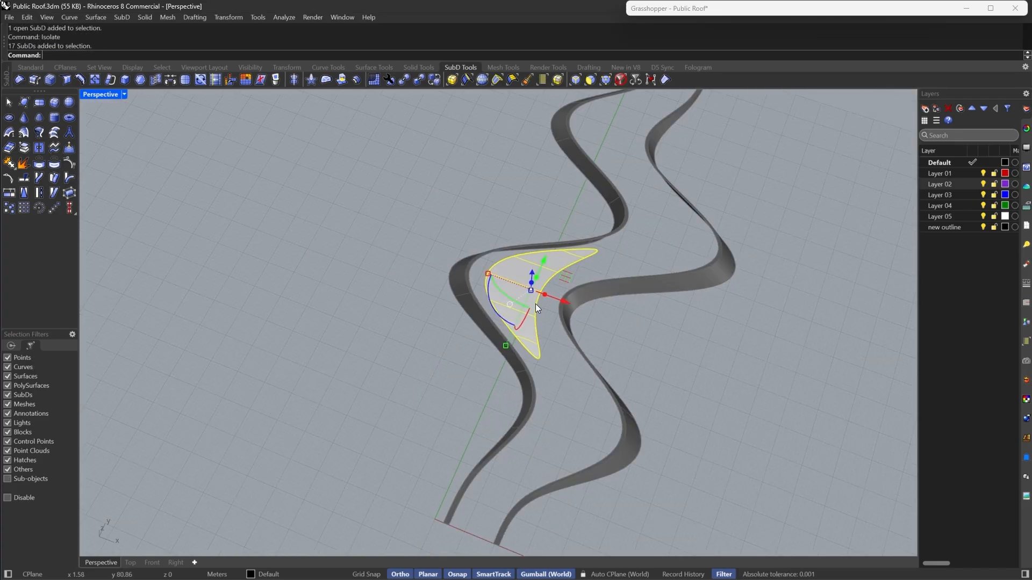
left_click(540, 324)
scroll(539, 324, "down", 4)
key("ctrl+z")
scroll(539, 325, "down", 5)
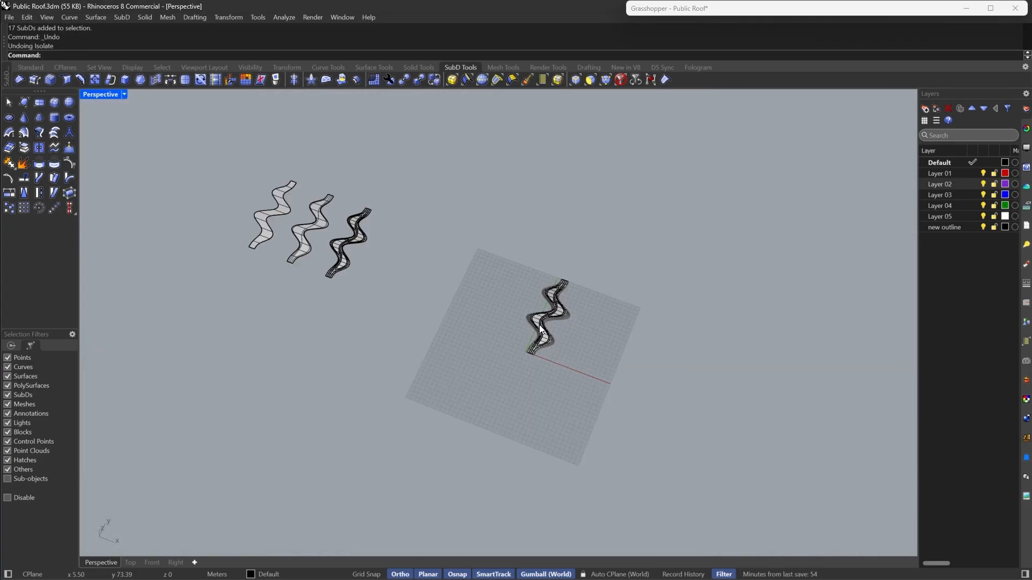
- Isolate the triangular island SubD again and switch it to flat display
scroll(378, 208, "up", 3)
scroll(279, 288, "up", 10)
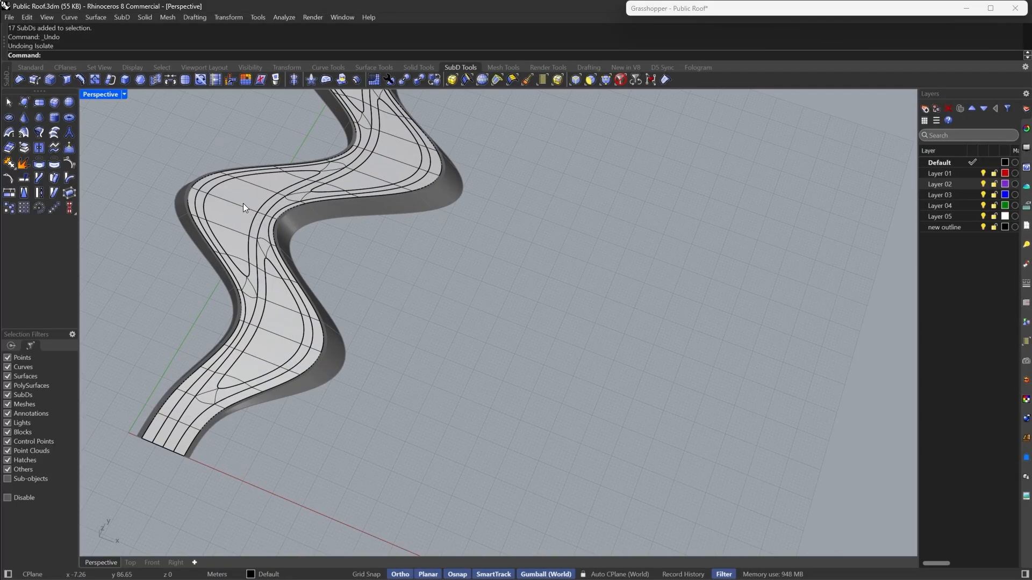
left_click(243, 203)
type("I")
key("Return")
scroll(243, 203, "down", 5)
right_click_drag(243, 203, 324, 294, "shift")
scroll(301, 301, "up", 14)
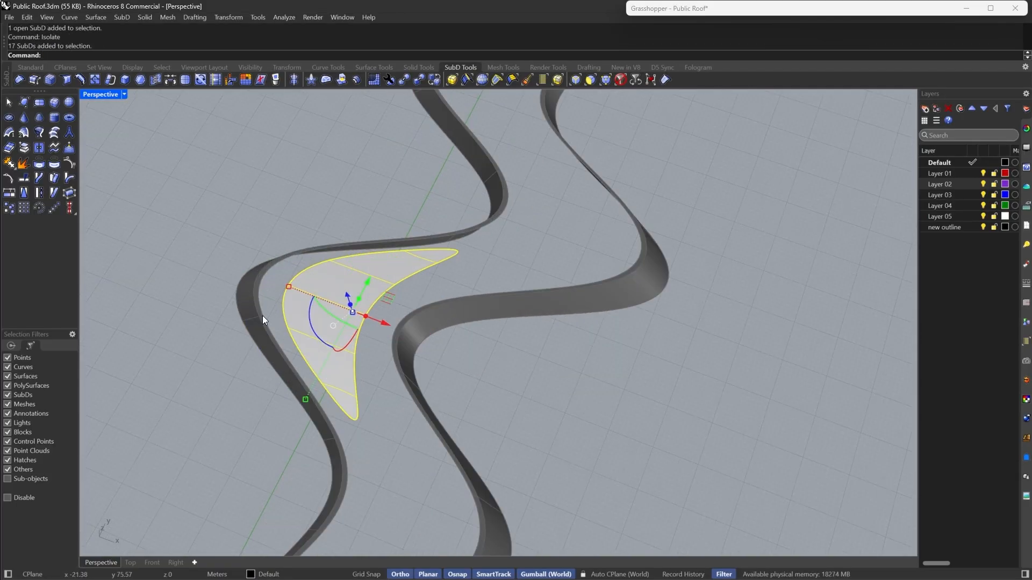
left_click(195, 388)
key("Tab")
scroll(269, 347, "down", 6)
right_click_drag(367, 340, 495, 253)
scroll(292, 302, "up", 5)
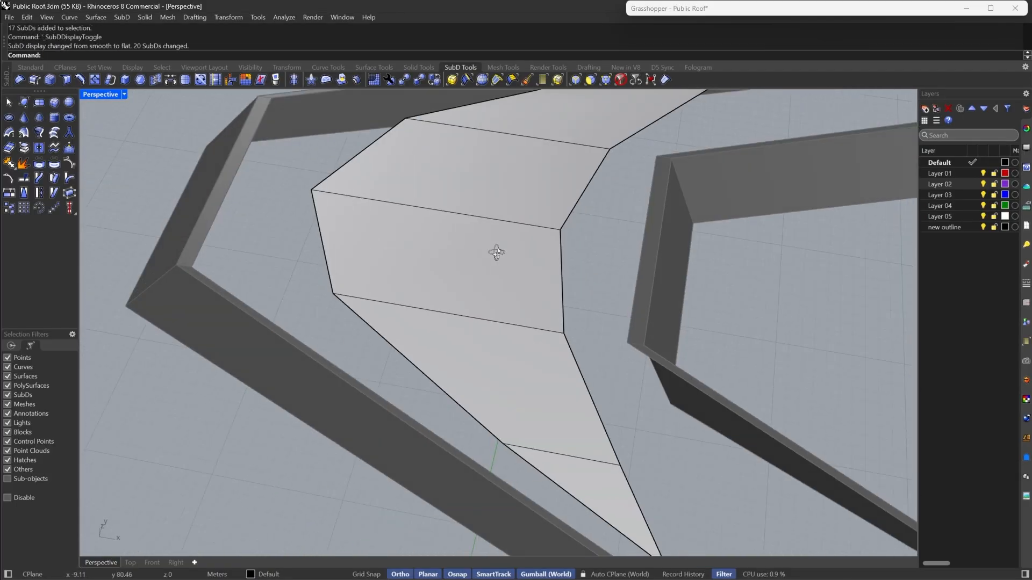
- Insert an edge across the island from its upper-left vertex to the vertex on its right edge
left_click(95, 82)
left_click(365, 218)
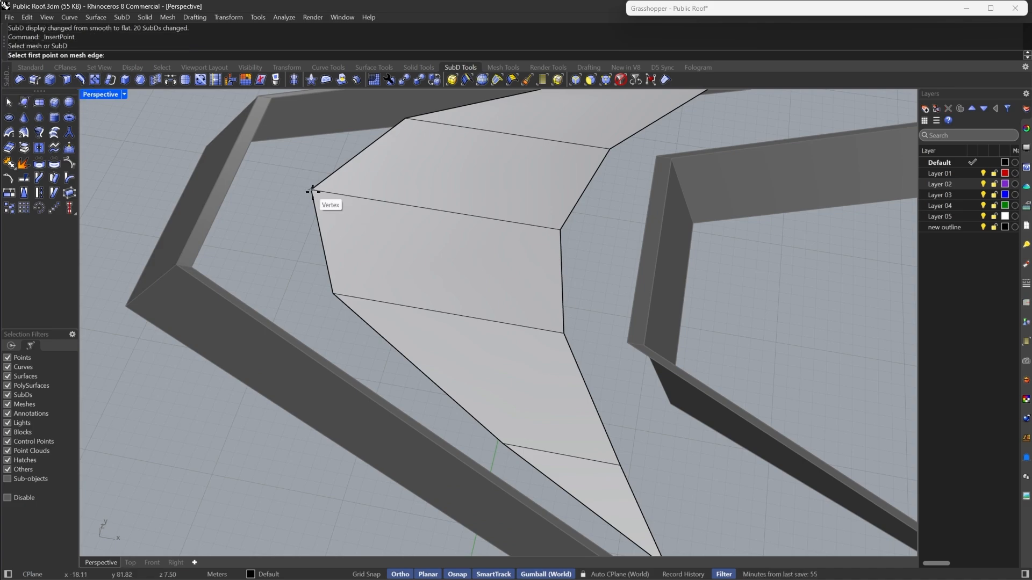
left_click(308, 189)
left_click(562, 334)
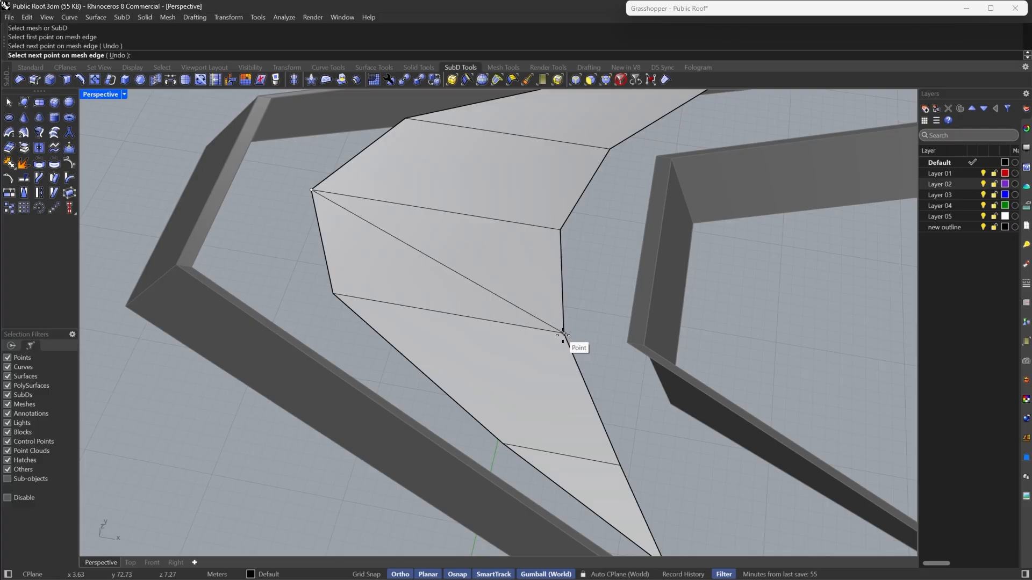
key("Return")
- Try inserting a second edge from the island's inner corner vertex to a vertex on its upper edge
scroll(445, 372, "down", 5)
scroll(492, 266, "up", 5)
right_click_drag(499, 270, 528, 237)
right_click(529, 237)
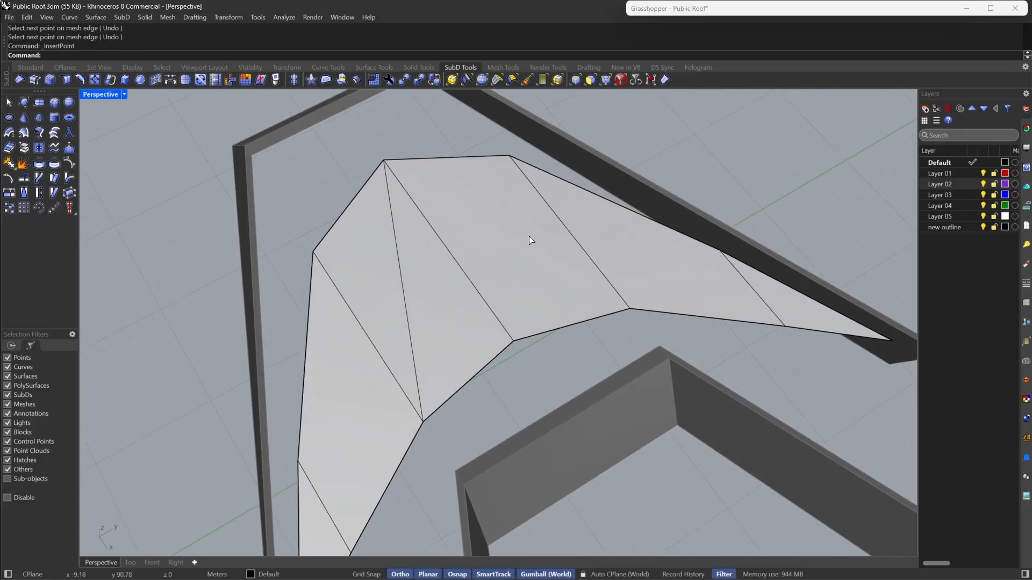
left_click(551, 321)
left_click(513, 340)
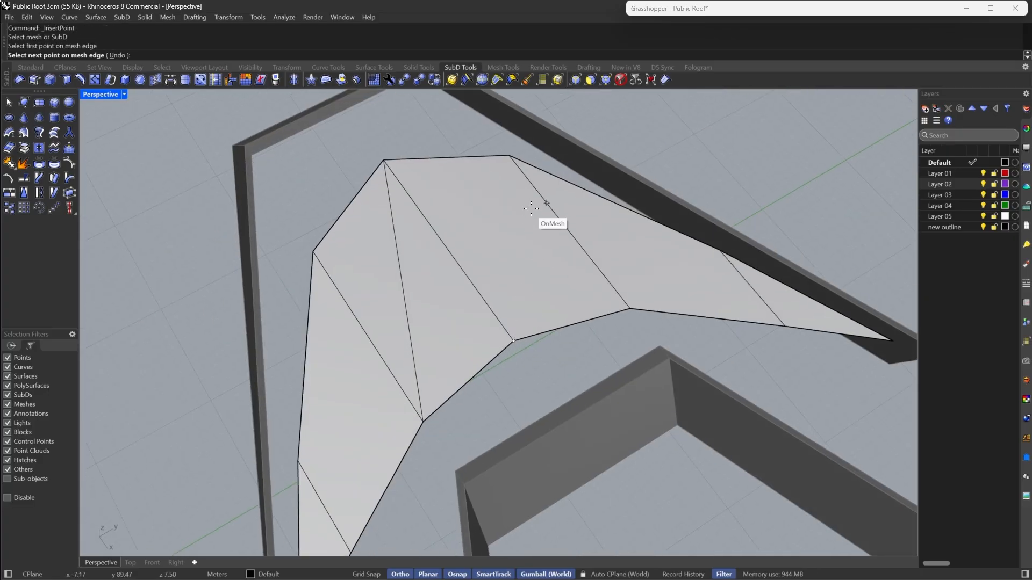
left_click(509, 155)
key("Return")
- Try insetting the faces on both arms of the island and extracting them as separate SubDs
scroll(421, 261, "down", 7)
scroll(575, 245, "up", 5)
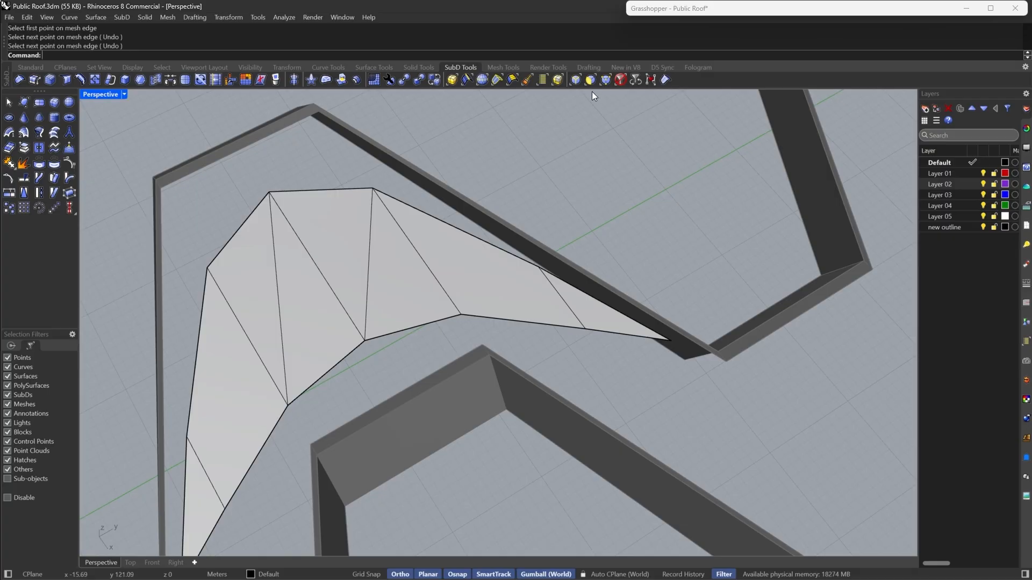
left_click(590, 80)
left_click(590, 306)
left_click(482, 262, "shift")
left_click(397, 289, "shift")
right_click_drag(293, 309, 417, 266, "shift")
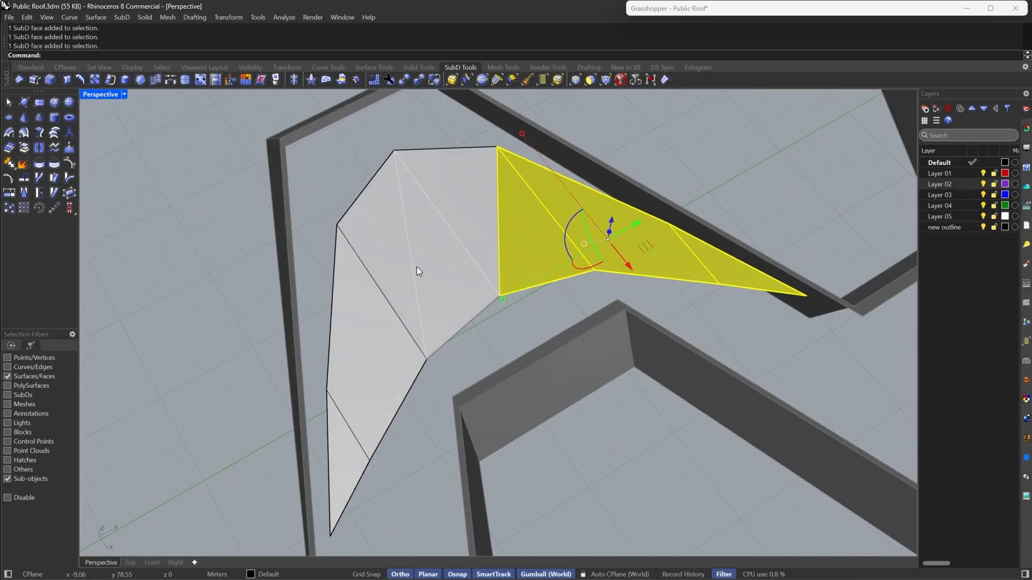
scroll(417, 267, "up", 2)
left_click(375, 222, "shift")
left_click(347, 366, "shift")
left_click(330, 502, "shift")
scroll(483, 333, "down", 4)
right_click_drag(480, 338, 575, 344)
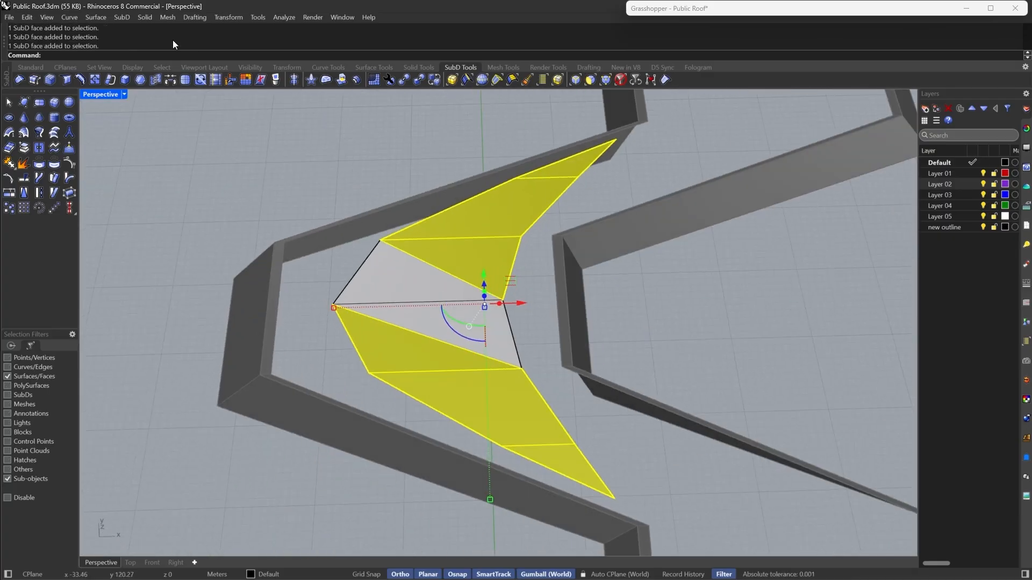
left_click(95, 79)
right_click(299, 312)
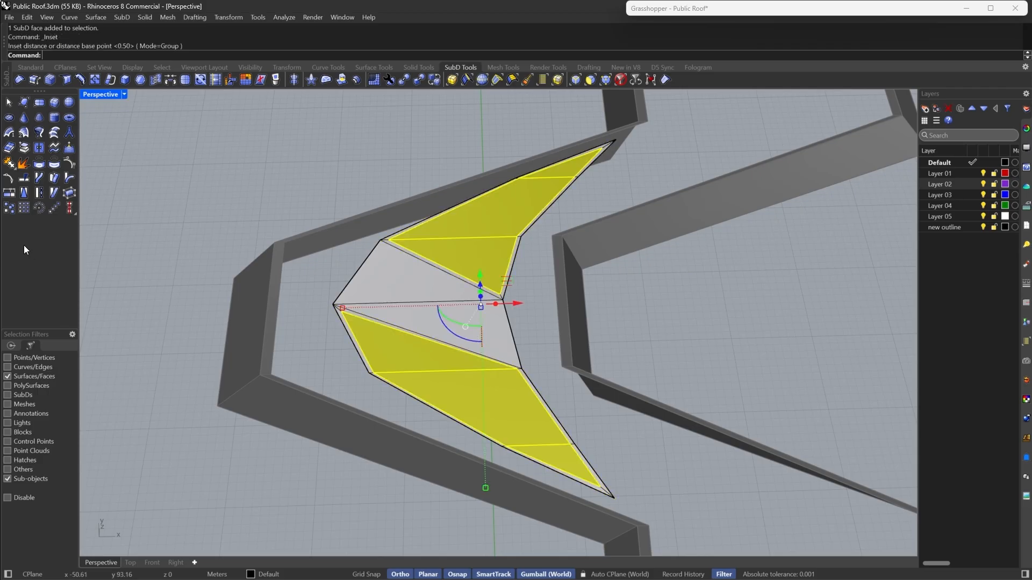
left_click(25, 151)
left_click(169, 172)
key("Tab")
right_click_drag(520, 330, 315, 318)
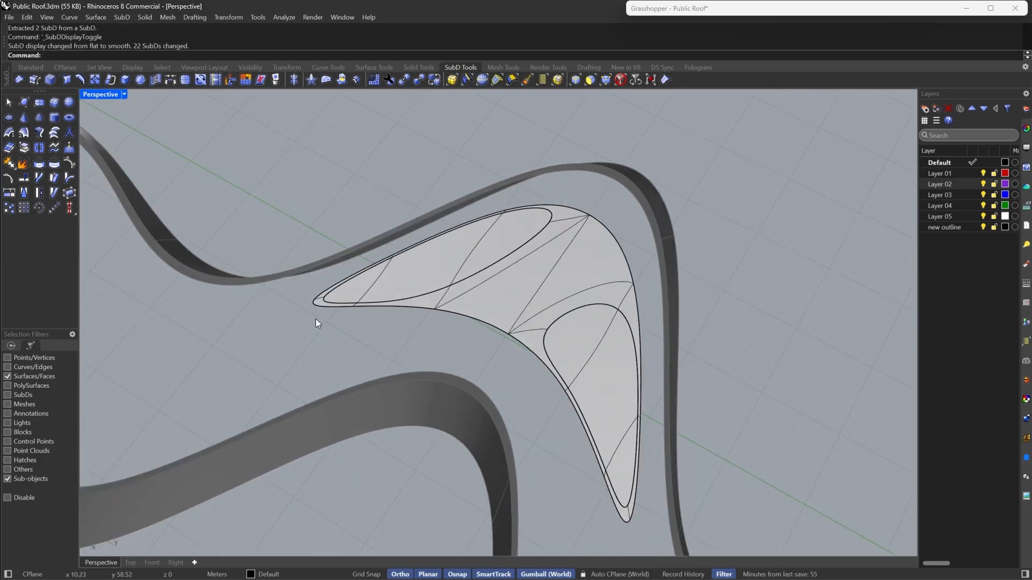
right_click_drag(400, 279, 694, 378)
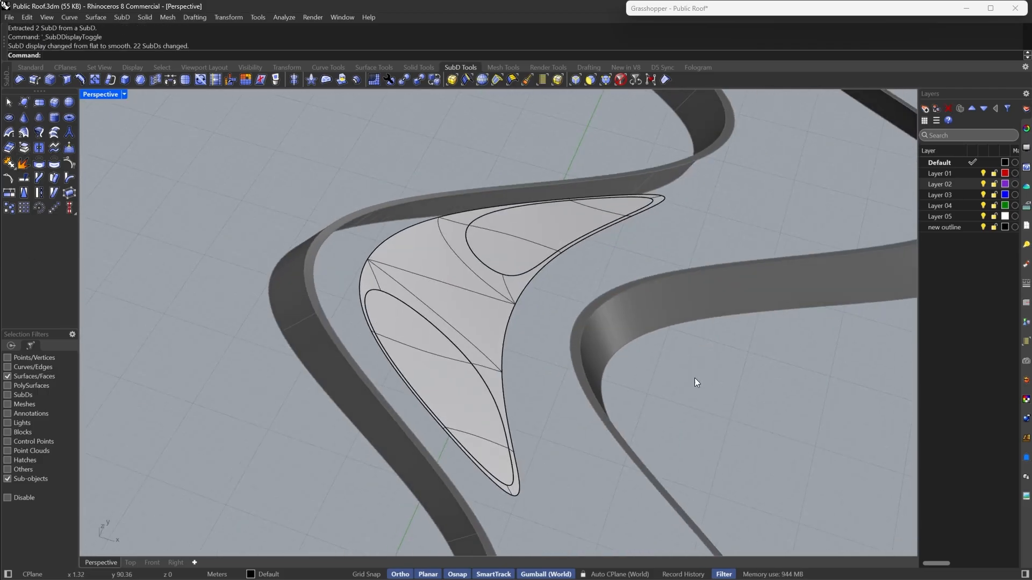
- Undo the extraction, inset and second edge insertion on the island
left_click(549, 225, "ctrl+shift")
left_click(482, 231, "ctrl+shift")
double_click(430, 362)
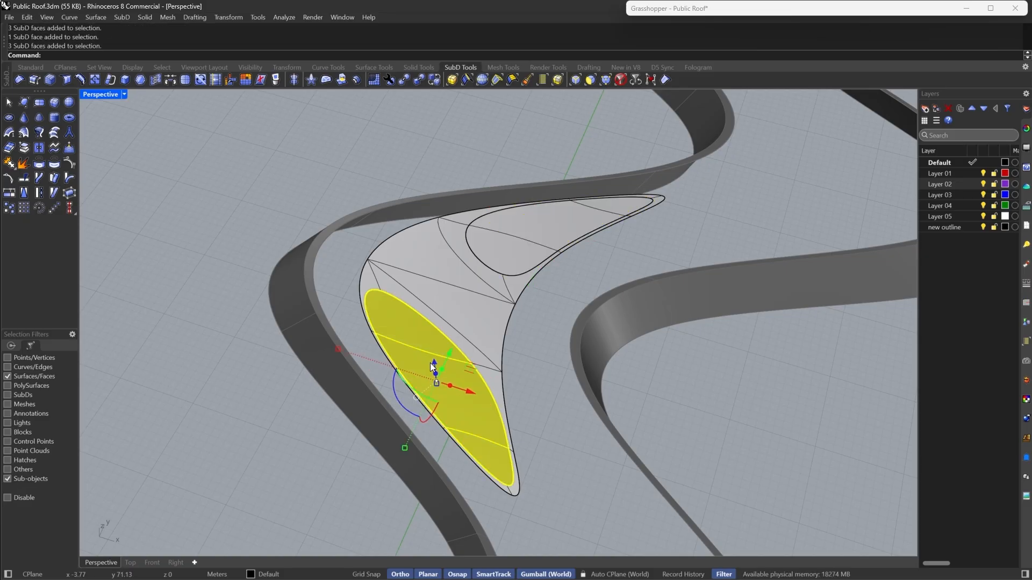
right_click_drag(597, 371, 530, 387)
scroll(501, 314, "up", 4)
scroll(501, 314, "down", 4)
key("Escape")
right_click_drag(484, 339, 543, 381)
key("ctrl+z")
key("ctrl+z")
key("ctrl+z")
left_click(476, 338)
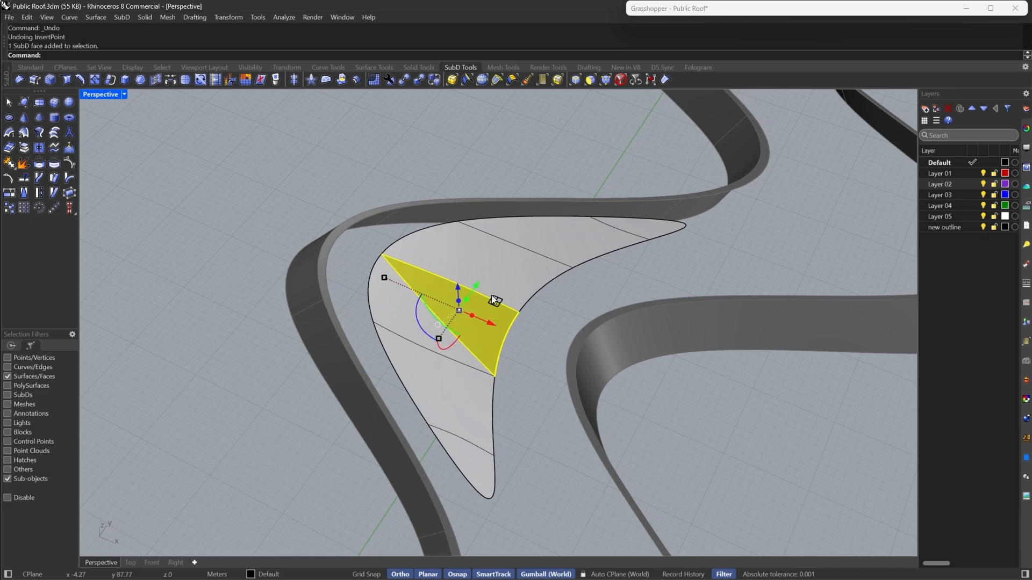
key("Escape")
right_click_drag(525, 280, 465, 353)
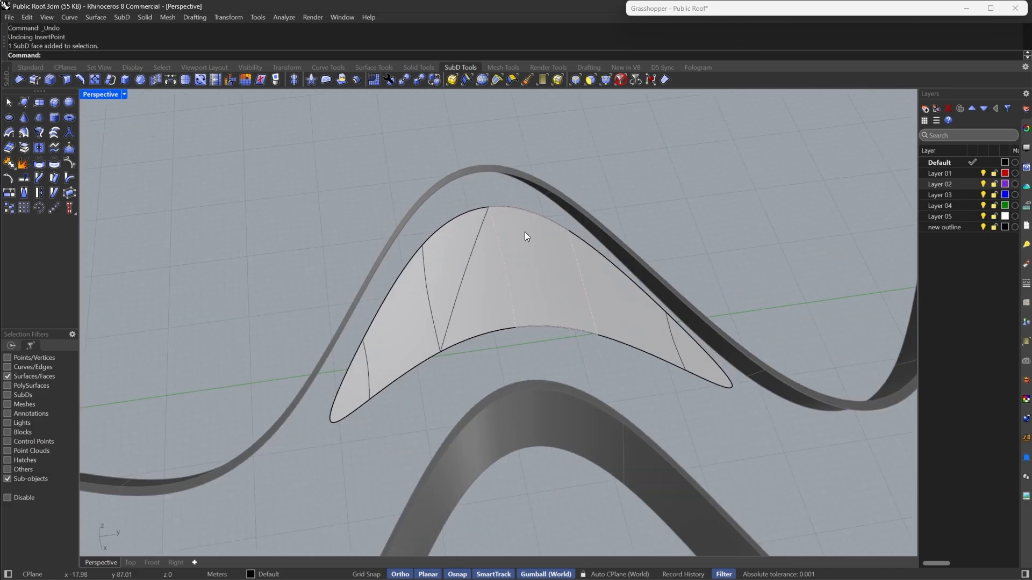
- Inset the group of faces on the island's upper arm with the default distance
left_click(710, 370)
left_click(623, 301, "shift")
left_click(538, 304, "shift")
left_click(479, 309, "shift")
right_click_drag(478, 310, 463, 348)
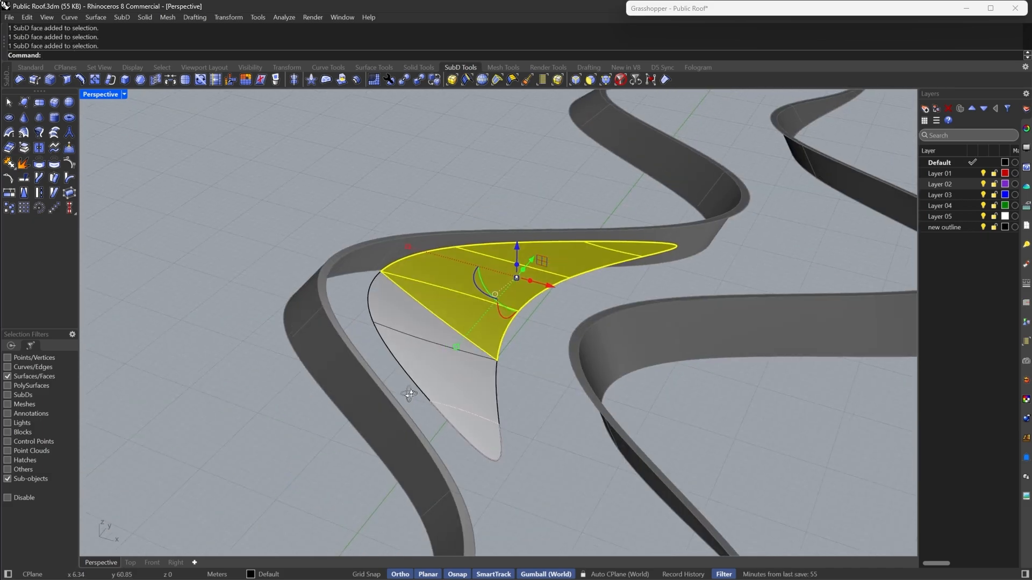
left_click(136, 85)
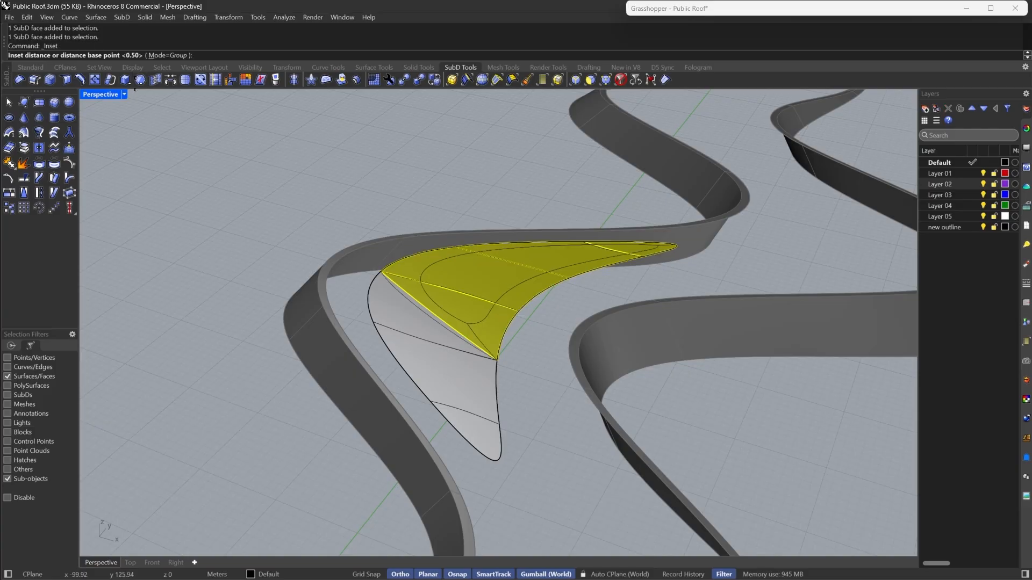
key("Return")
right_click_drag(333, 218, 306, 289)
- Inset the group of faces on the island's left arm with the default distance
left_click(72, 102)
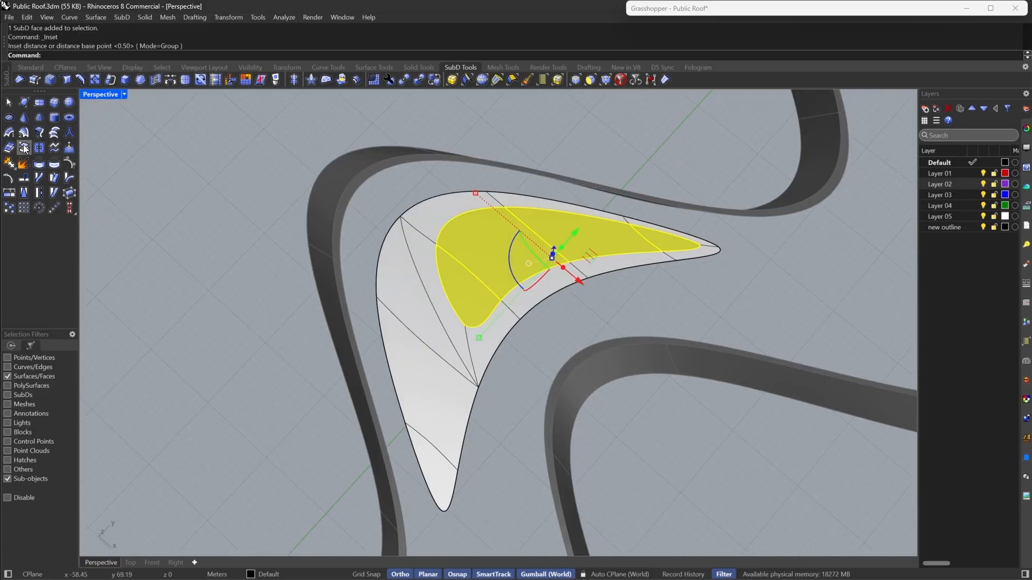
left_click(414, 377)
left_click(430, 454, "shift")
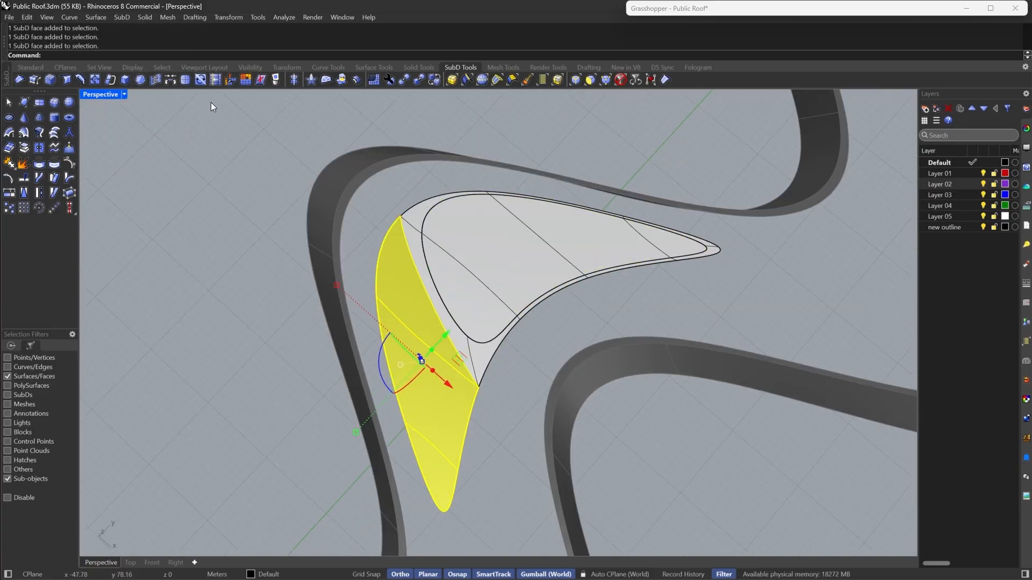
left_click(148, 81)
left_click(403, 285)
left_click(431, 414, "shift")
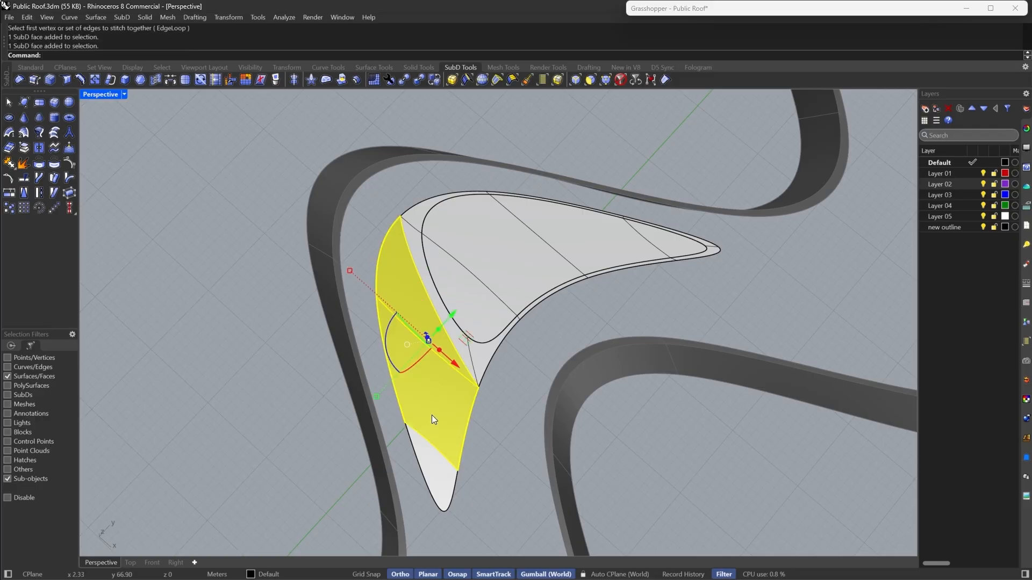
left_click(432, 461, "shift")
left_click(140, 81)
key("Return")
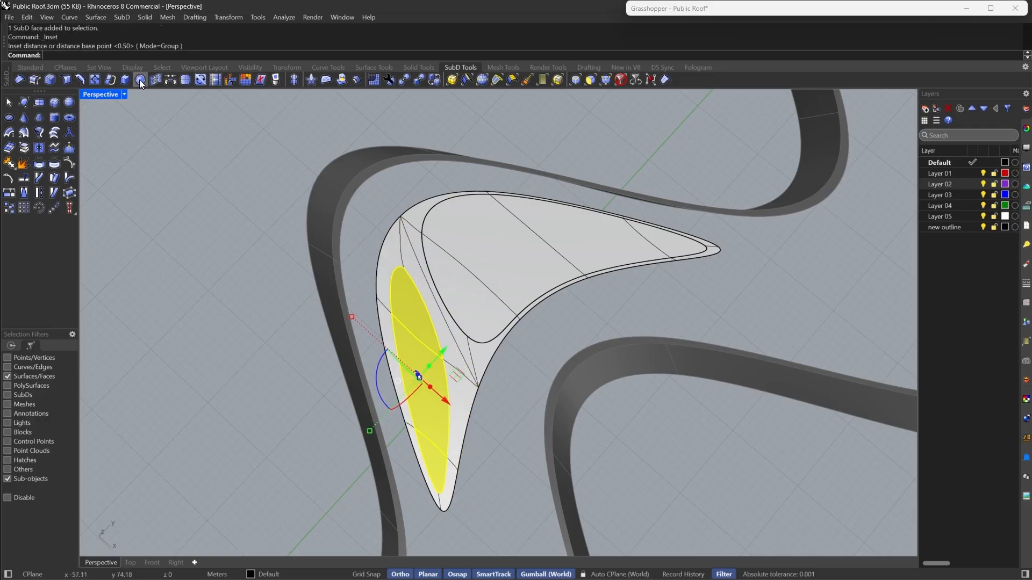
- Extract the two inset faces from the island as separate SubDs
left_click(25, 151)
left_click(193, 278)
right_click_drag(200, 282, 637, 240)
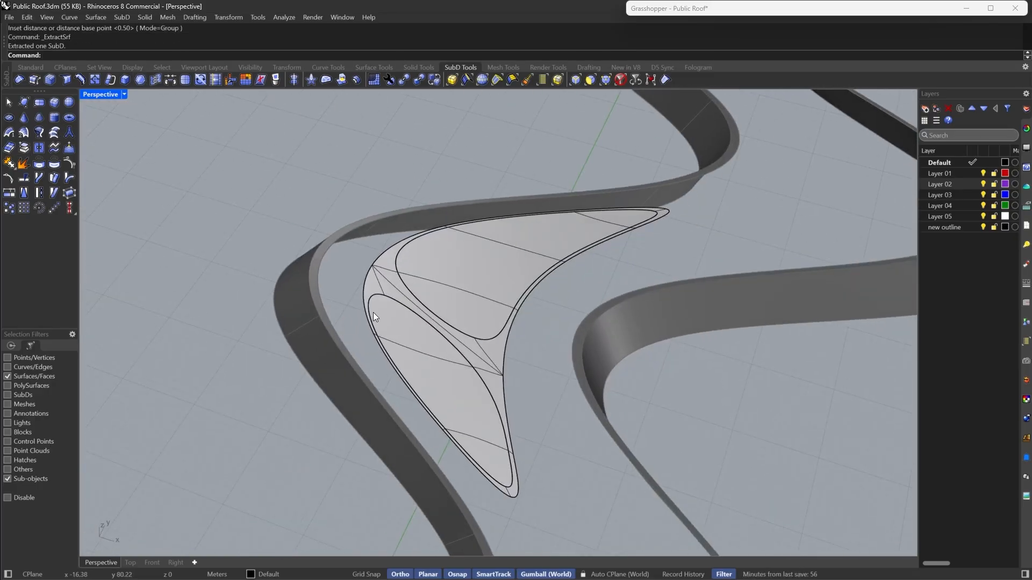
- Show all hidden objects again
right_click_drag(373, 312, 479, 346)
scroll(417, 299, "down", 9)
type("Show")
key("Return")
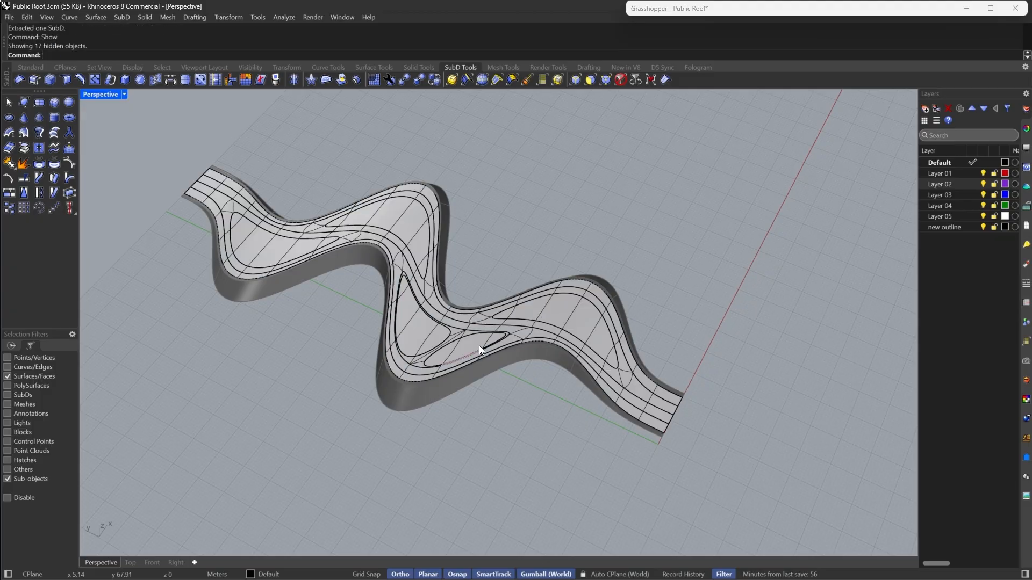
- Inspect the island and its inset faces within the full winding roof from several angles
scroll(378, 303, "up", 2)
right_click_drag(379, 303, 614, 401)
scroll(614, 401, "up", 4)
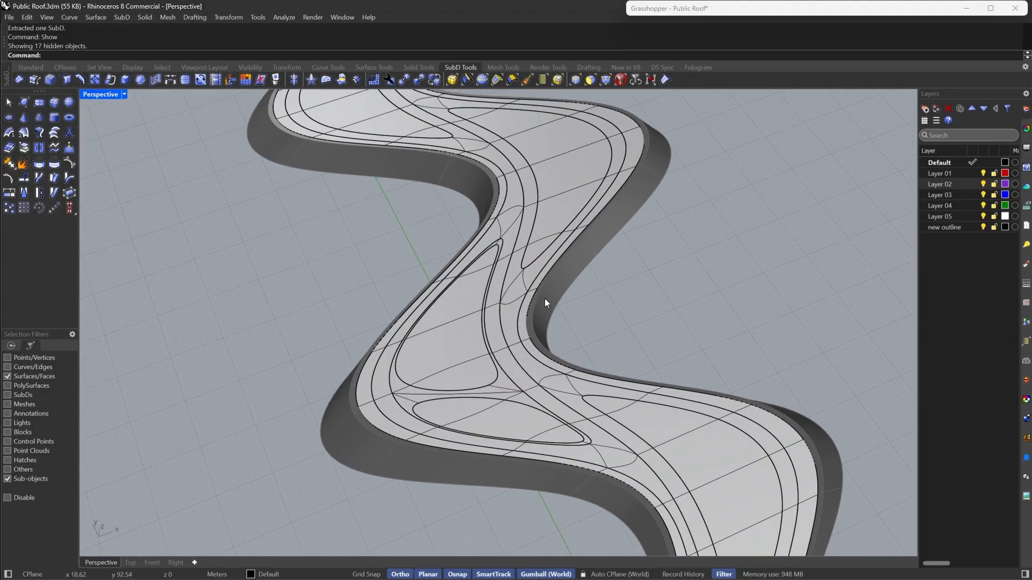
right_click_drag(511, 349, 481, 396)
scroll(456, 360, "up", 3)
scroll(454, 360, "up", 4)
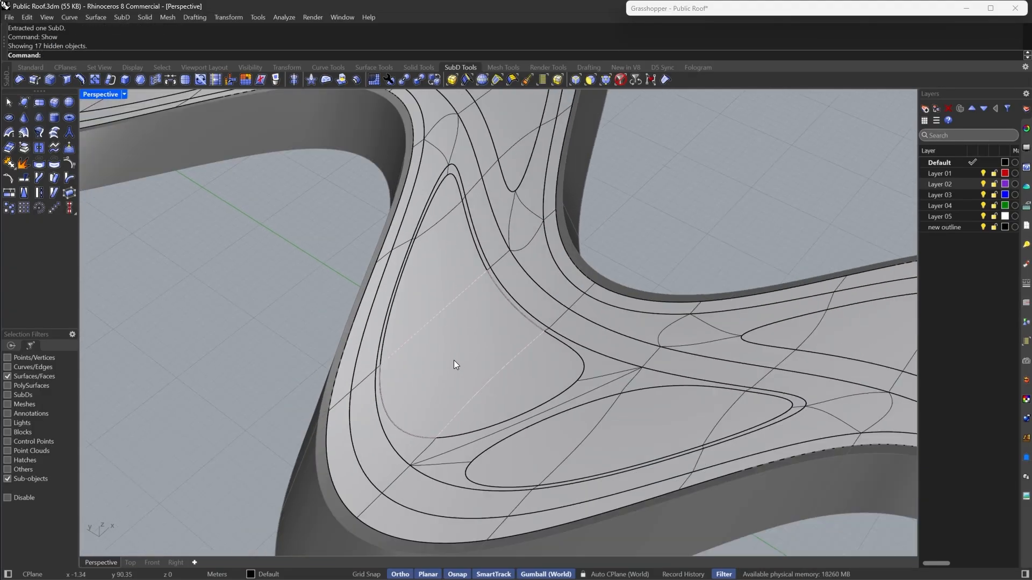
right_click_drag(453, 361, 615, 308)
scroll(537, 308, "up", 3)
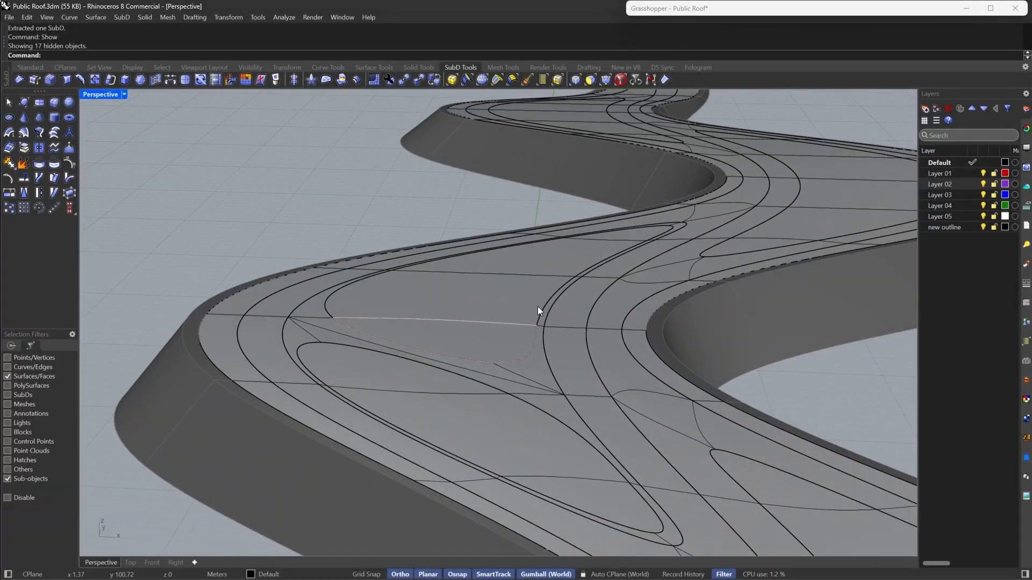
right_click_drag(378, 385, 594, 313)
scroll(500, 326, "down", 4)
scroll(500, 326, "up", 4)
- Undo the show, the face extraction and the insets on the island
key("ctrl+z")
key("ctrl+z")
key("ctrl+z")
key("ctrl+z")
key("ctrl+z")
key("ctrl+z")
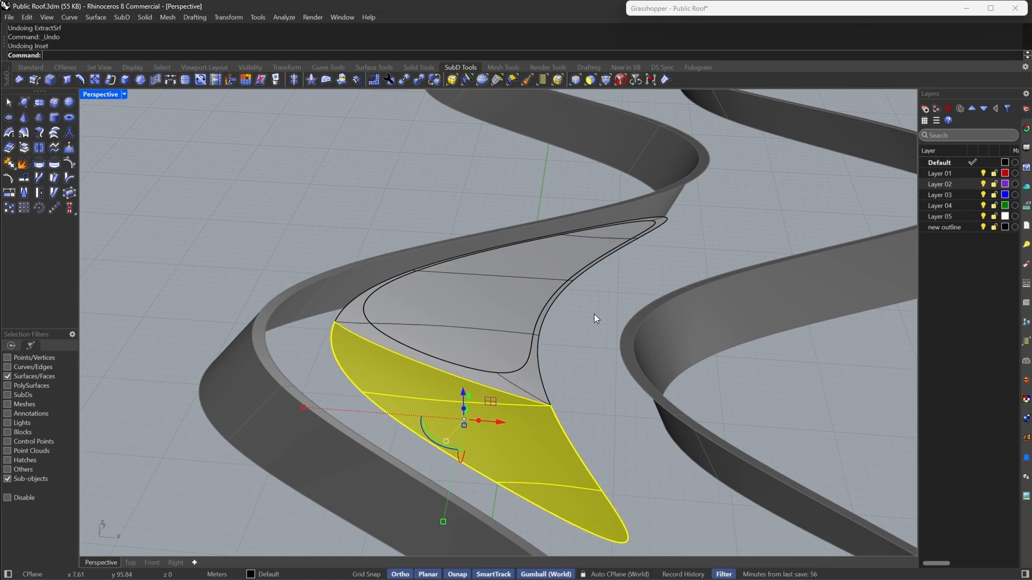
- Inset all of the island's top faces as a group with a distance of 1
right_click_drag(585, 321, 478, 332)
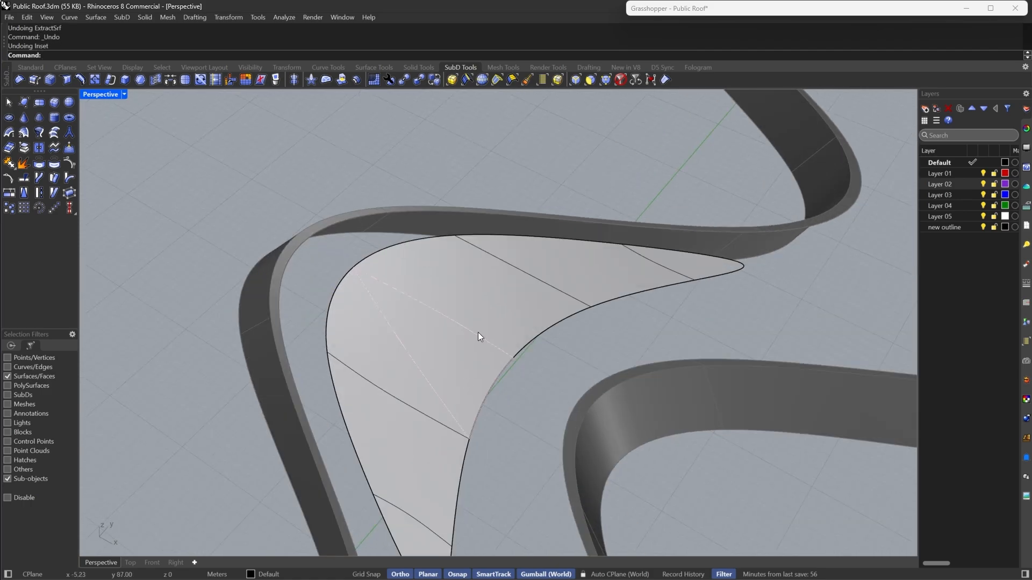
double_click(478, 332)
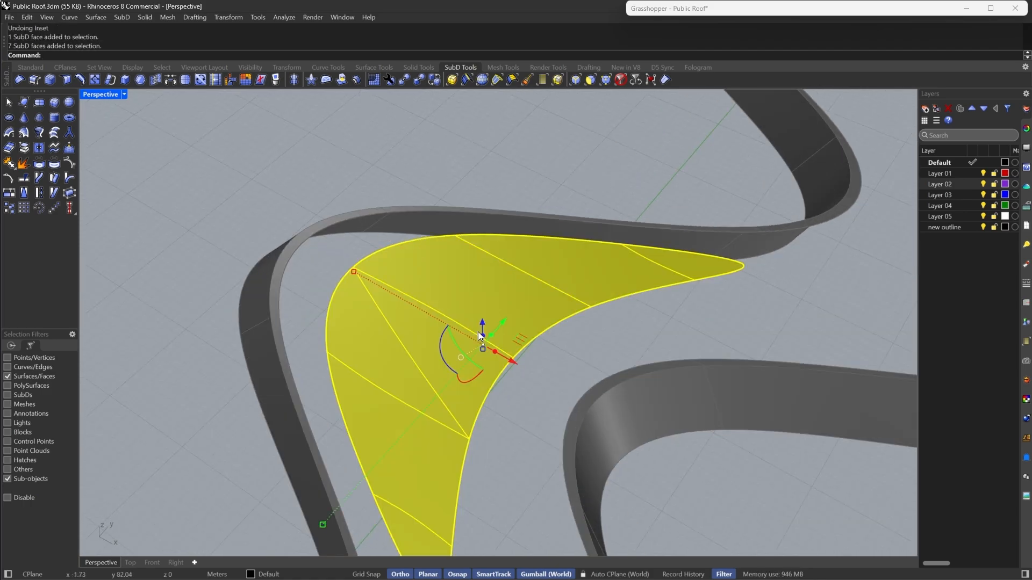
left_click(128, 81)
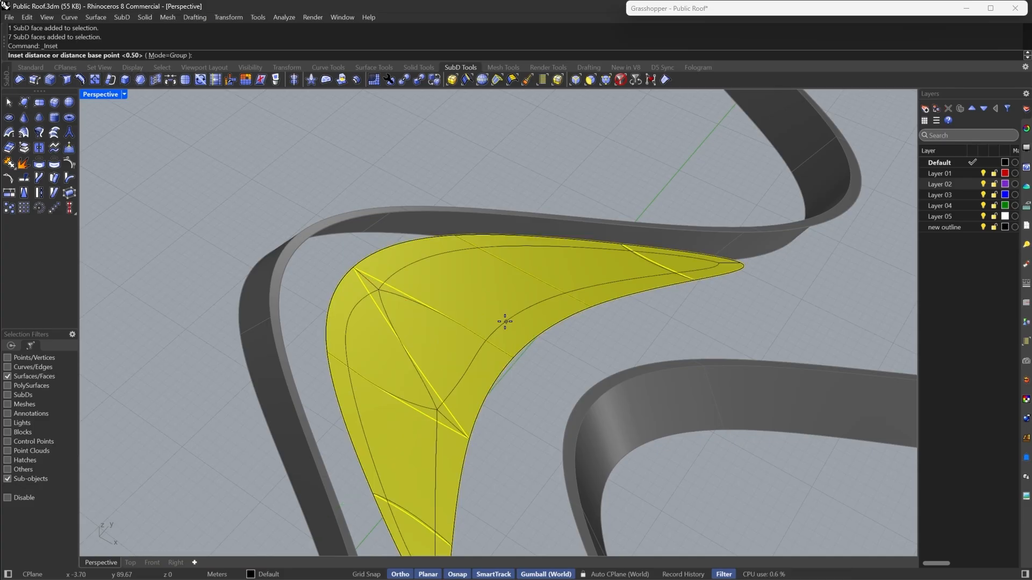
type("1")
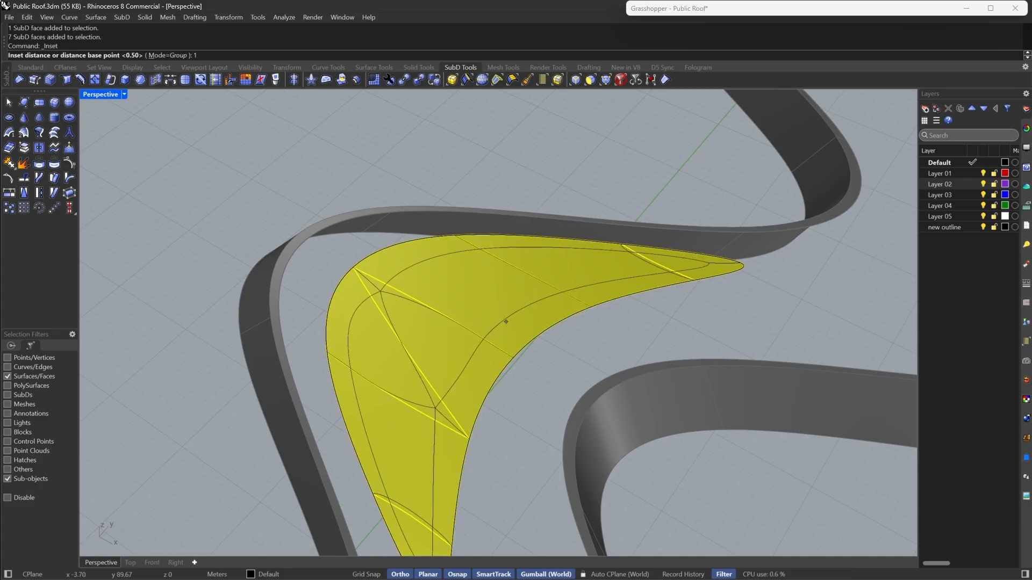
key("Return")
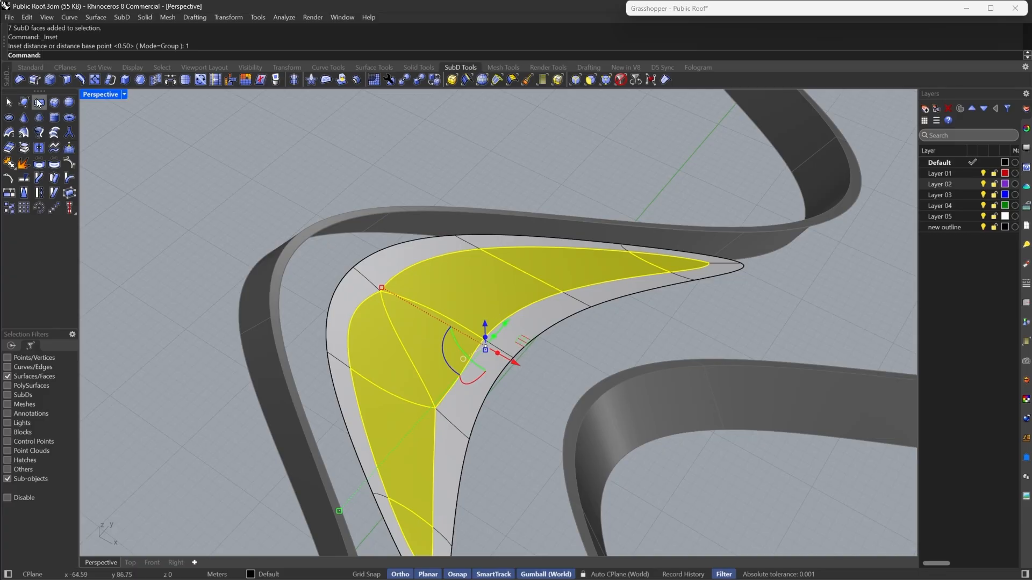
- Inset the group of faces on the island's upper arm and extract the inset face as a separate SubD
left_click(24, 148)
right_click_drag(632, 243, 434, 315)
left_click(576, 230)
left_click(435, 315)
left_click(497, 299, "shift")
left_click(667, 305, "shift")
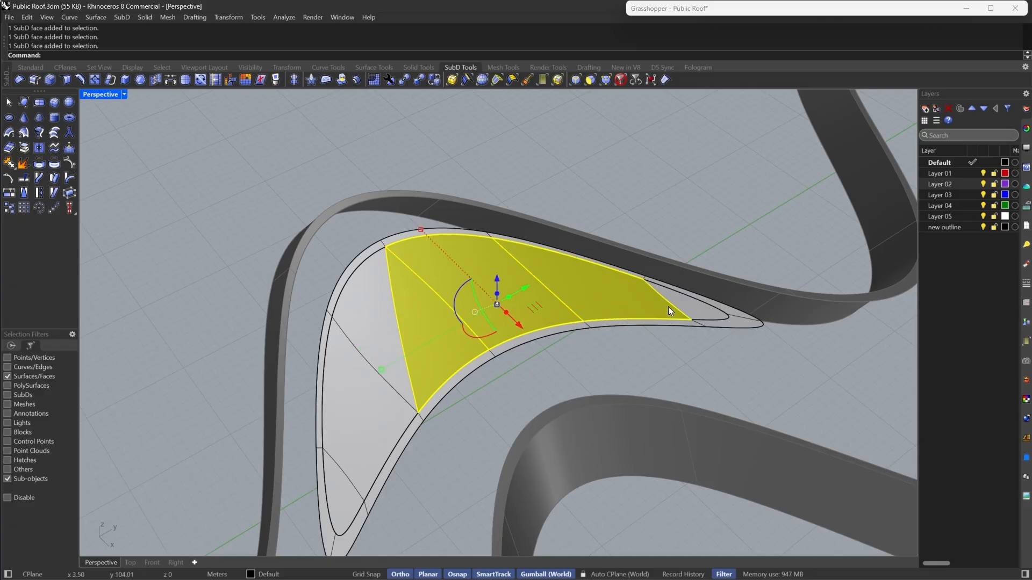
left_click(692, 310, "shift")
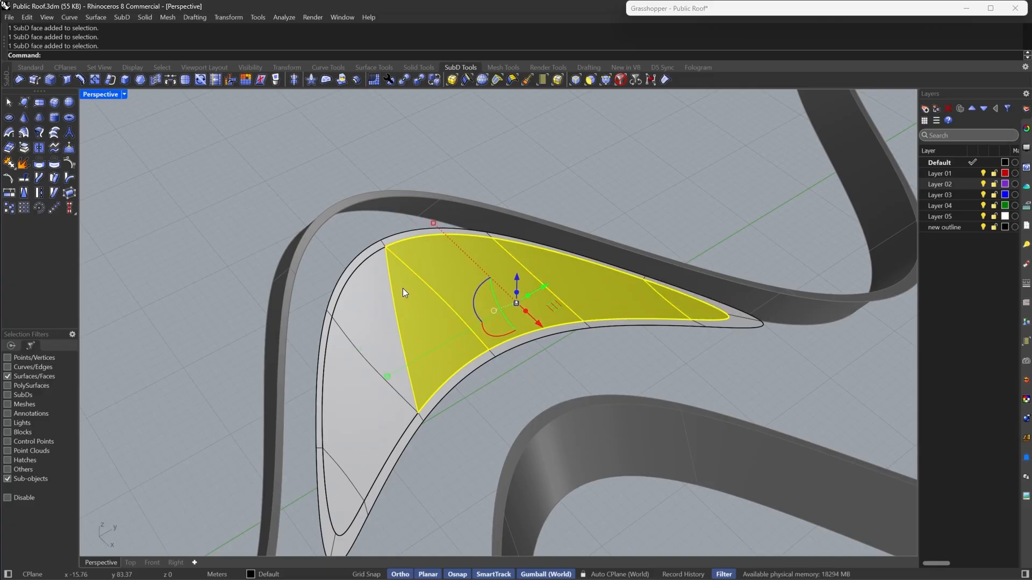
left_click(135, 80)
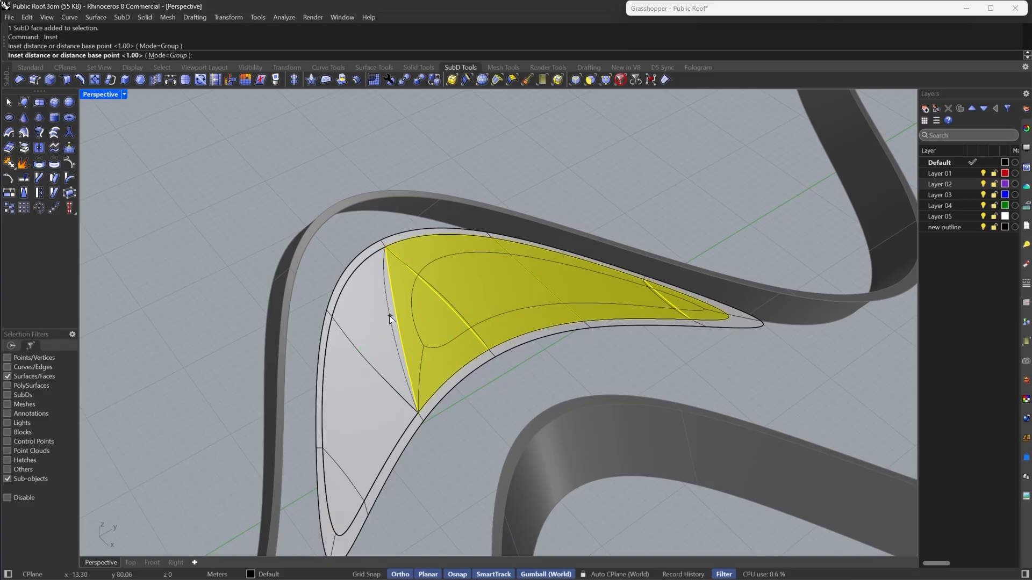
left_click(389, 315)
key("Tab")
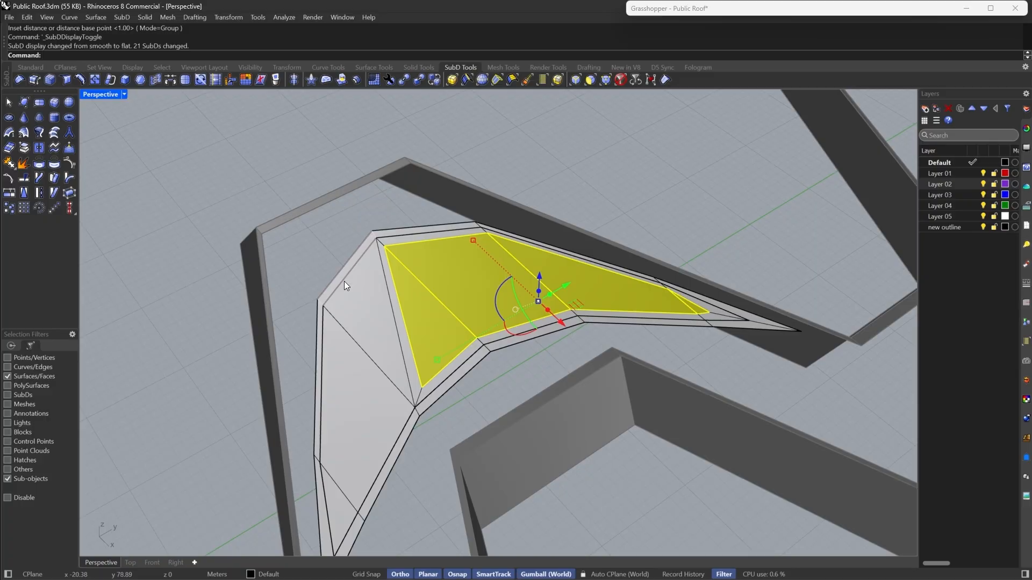
left_click(27, 146)
- Inset the faces on the island's left arm with distance 1 and extract the inset face as a separate SubD
left_click(337, 309)
left_click(346, 409, "shift")
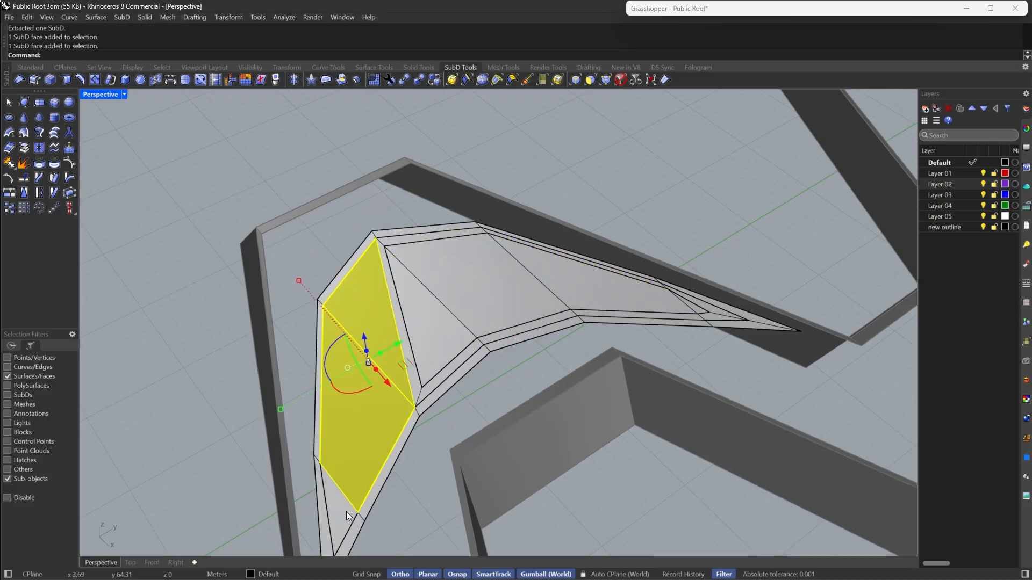
left_click(346, 505, "shift")
left_click(135, 81)
key("Return")
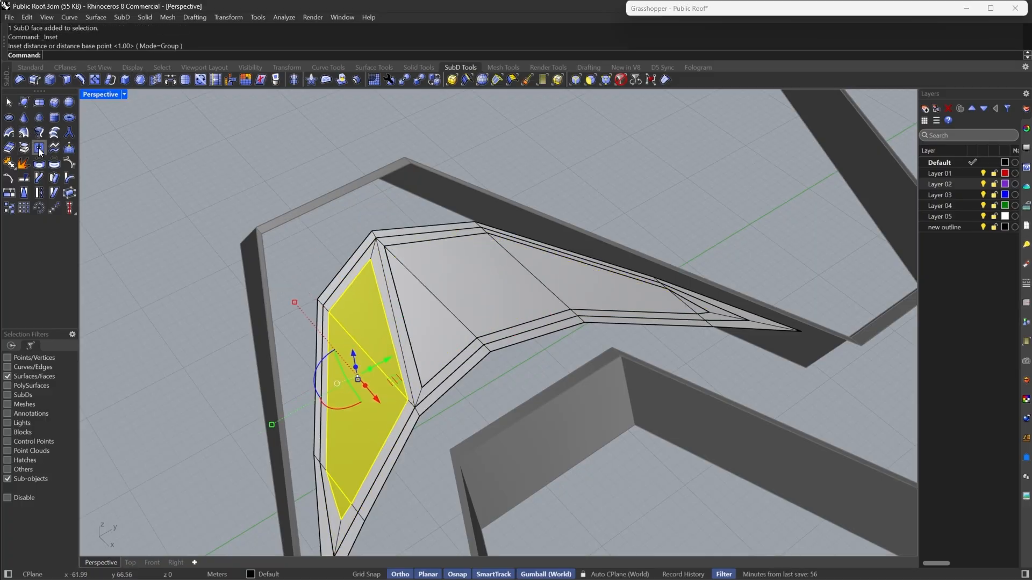
left_click(28, 150)
- Examine the face loops around the island's extracted faces in flat display, returning to smooth display
right_click_drag(427, 344, 500, 274)
scroll(319, 318, "up", 6)
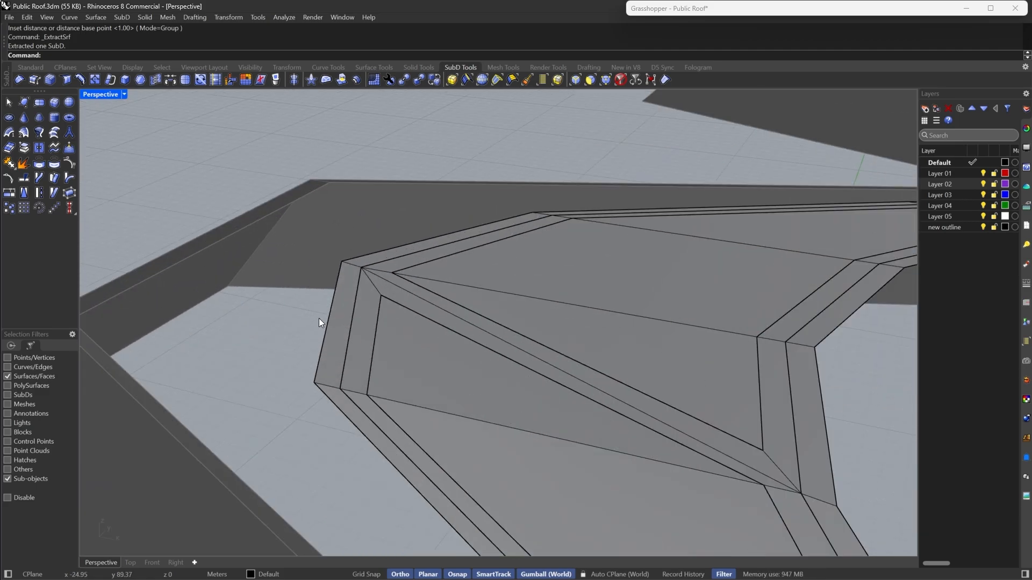
double_click(344, 308)
scroll(302, 283, "down", 6)
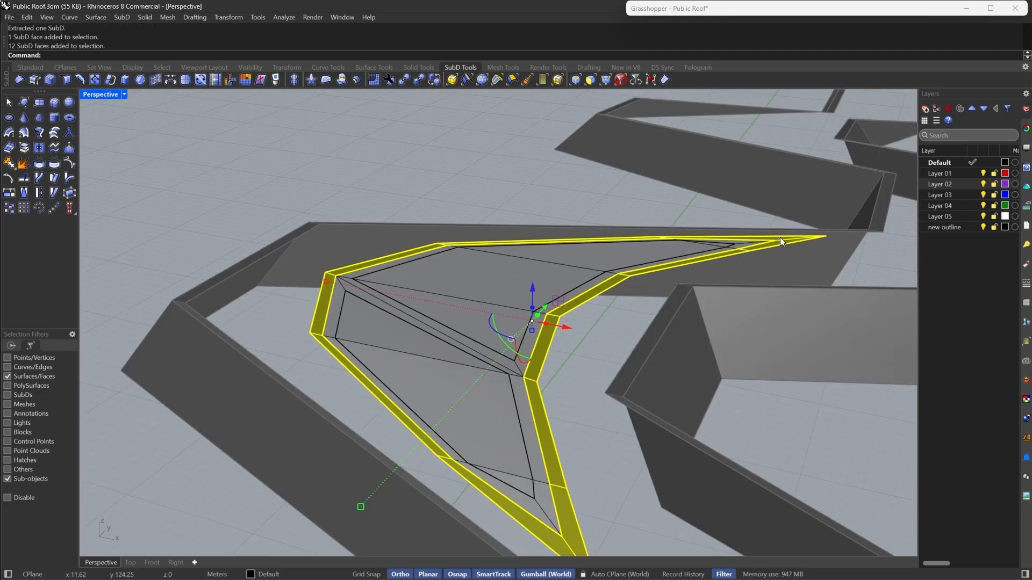
mouse_move(595, 289)
right_mouse_down()
mouse_move(534, 322)
mouse_move(564, 318)
right_mouse_up()
scroll(347, 263, "up", 7)
double_click(348, 263)
scroll(348, 262, "down", 8)
right_click_drag(359, 299, 427, 281)
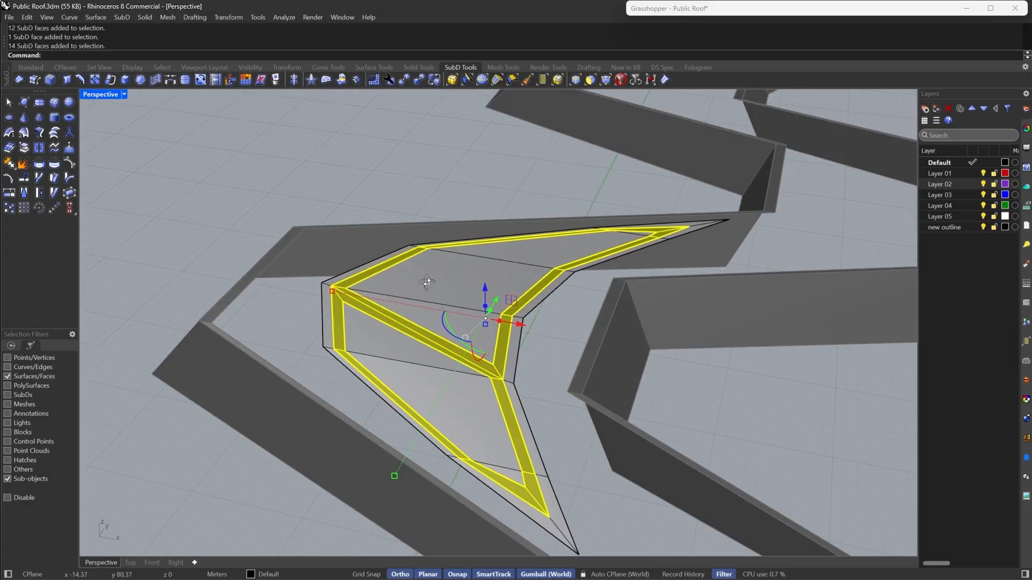
scroll(460, 297, "up", 6)
left_click(459, 296)
scroll(459, 297, "up", 3)
left_click(315, 414)
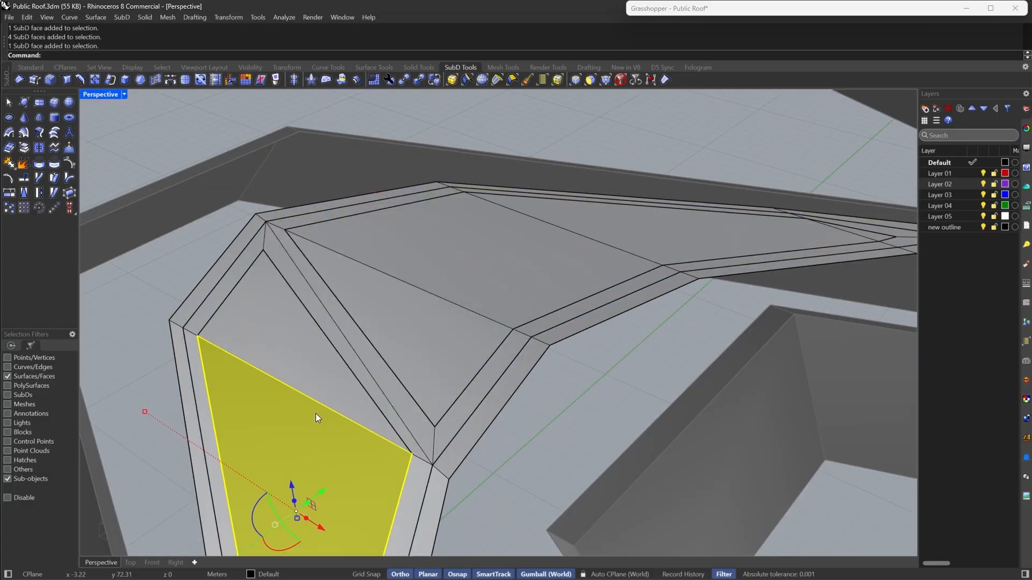
double_click(315, 414)
key("Escape")
scroll(316, 412, "down", 8)
right_click_drag(357, 315, 411, 340)
key("Tab")
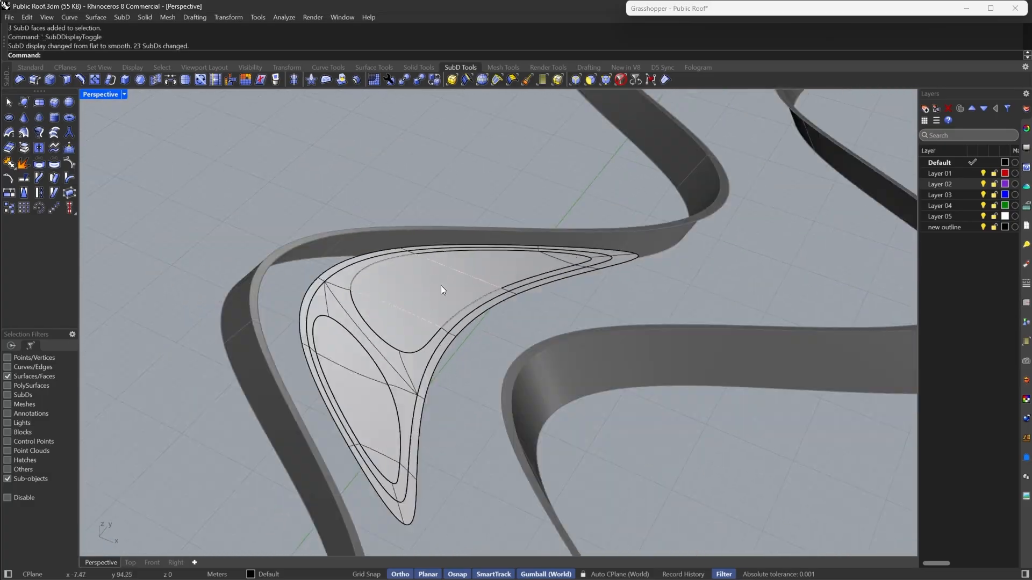
- Examine the island's inner face groups and the ring of faces around them
right_click_drag(440, 286, 429, 324)
scroll(406, 318, "up", 6)
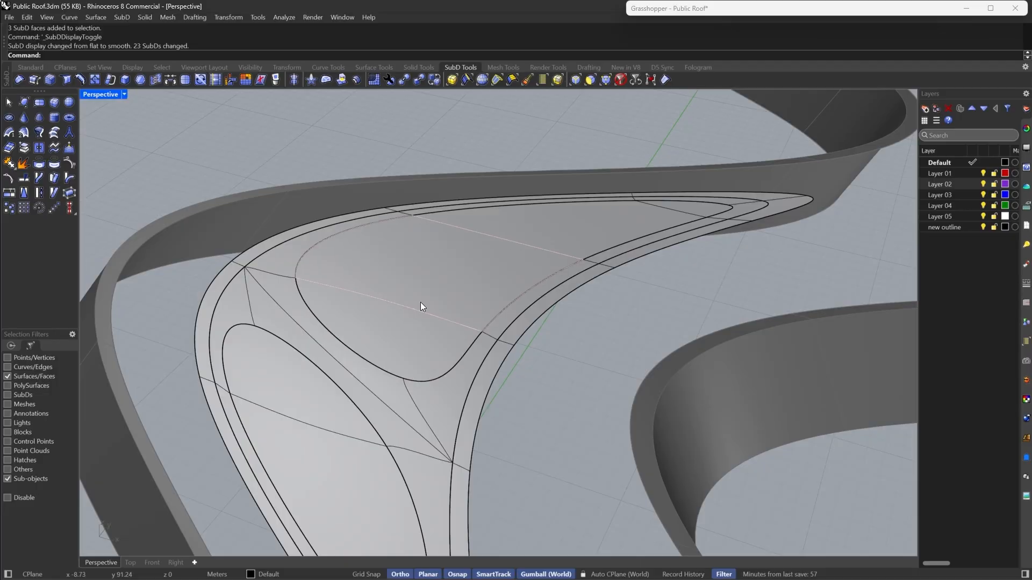
scroll(423, 302, "down", 6)
mouse_move(620, 257)
right_mouse_down()
mouse_move(532, 272)
mouse_move(607, 263)
right_mouse_up()
scroll(469, 283, "up", 6)
double_click(449, 285)
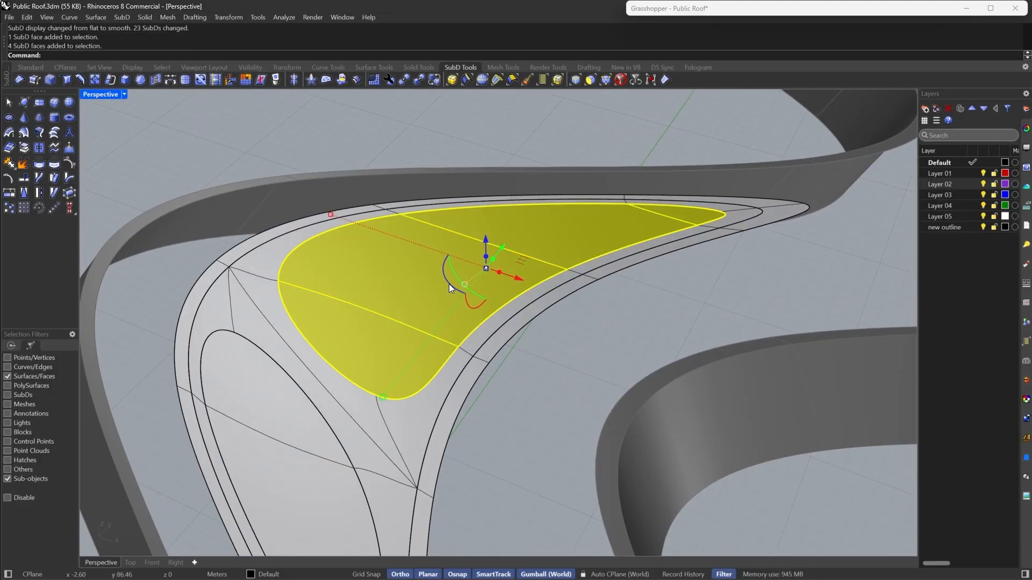
scroll(450, 284, "down", 2)
key("Escape")
double_click(421, 314)
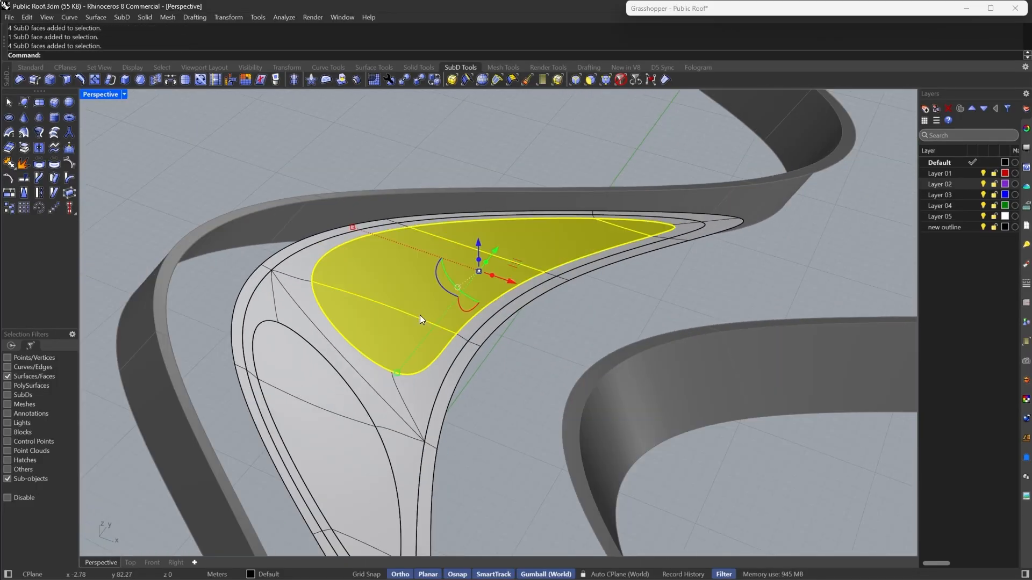
right_click_drag(404, 298, 343, 399)
double_click(342, 399)
double_click(402, 398)
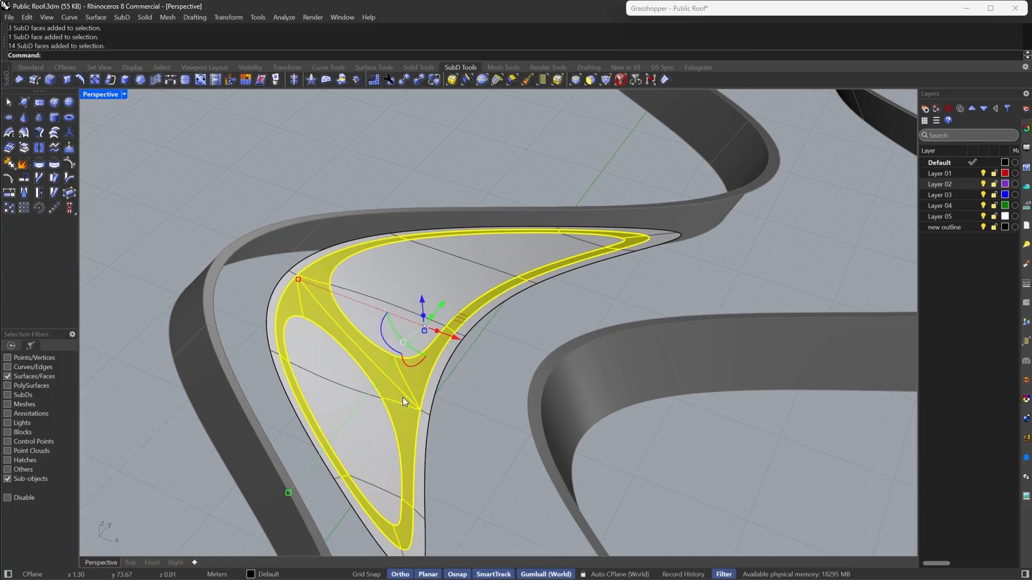
right_click_drag(238, 317, 564, 258)
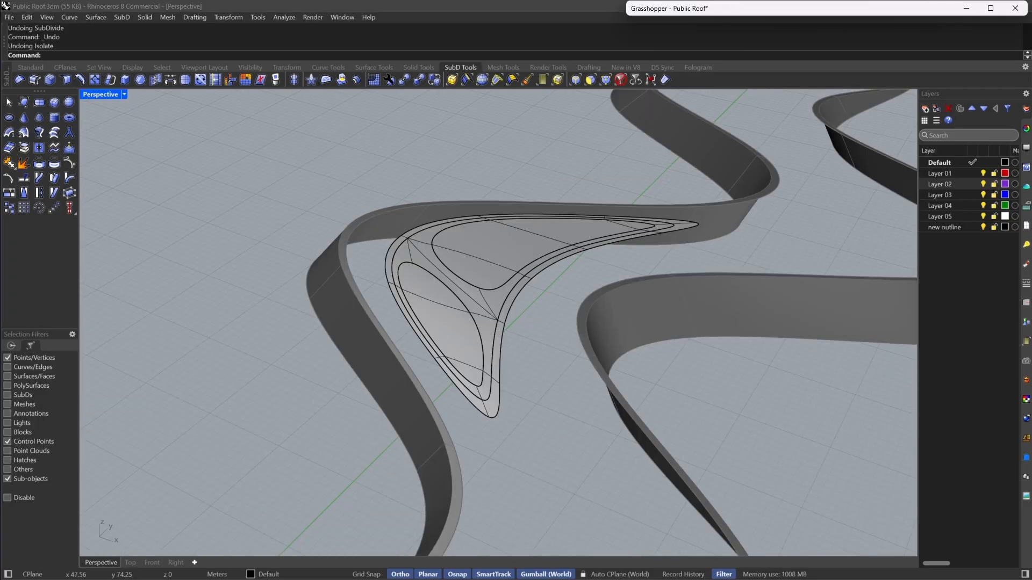
- Select the two extracted island SubDs and inspect them up close
right_click_drag(617, 292, 630, 278)
scroll(499, 255, "up", 5)
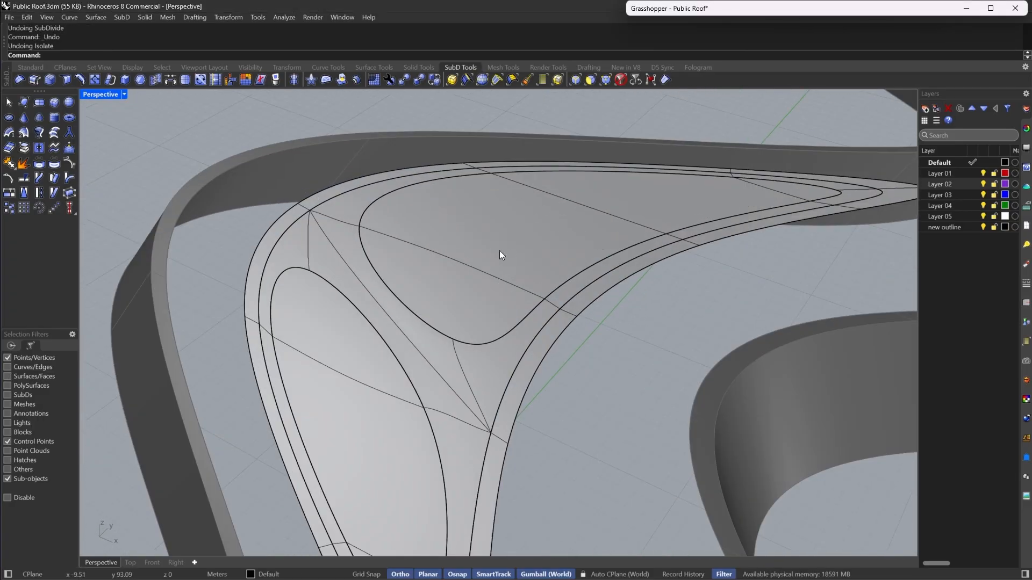
left_click(522, 241)
right_click_drag(523, 240, 423, 340)
left_click(424, 339, "shift")
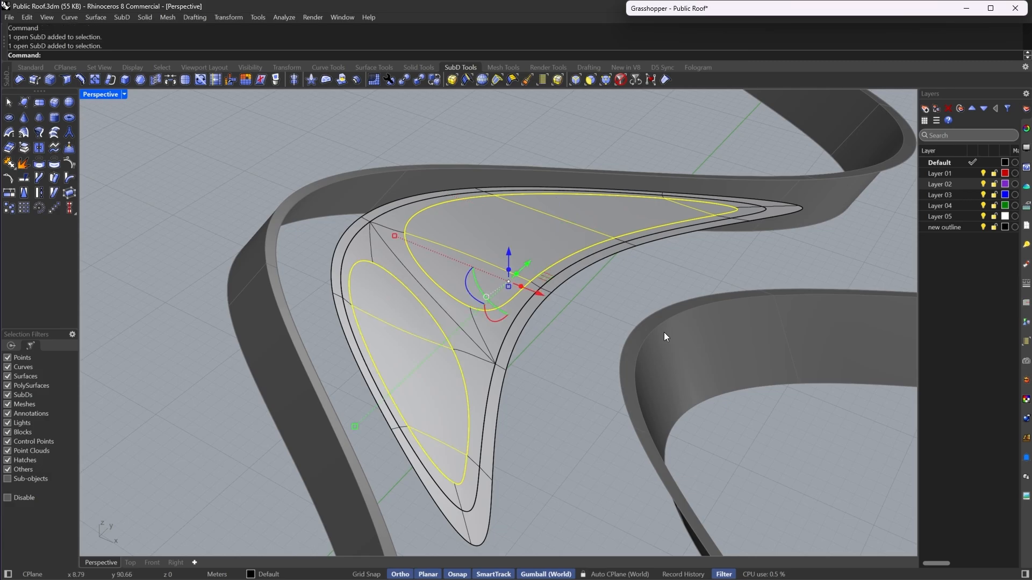
right_click_drag(664, 332, 618, 339)
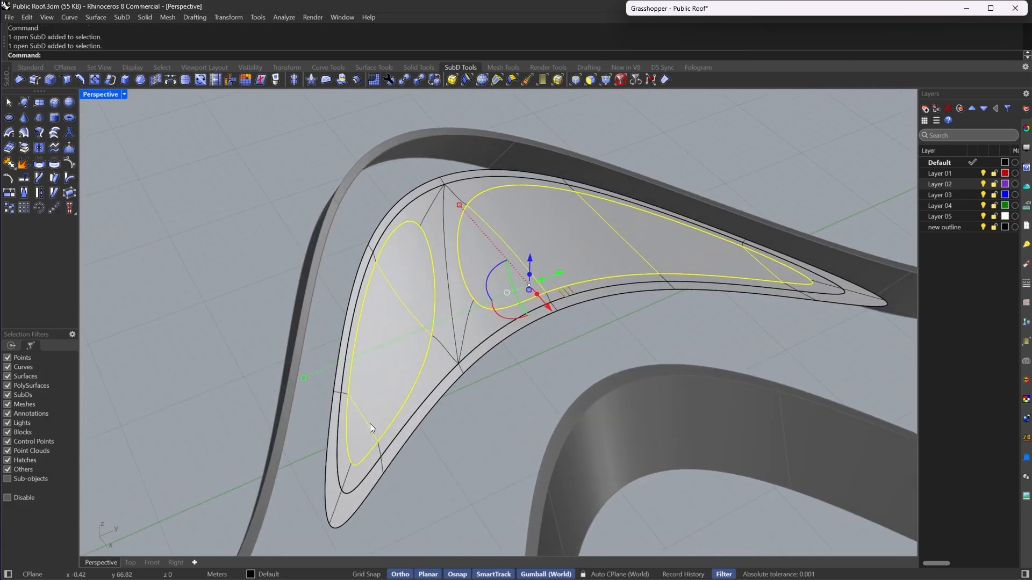
right_click_drag(370, 423, 474, 329)
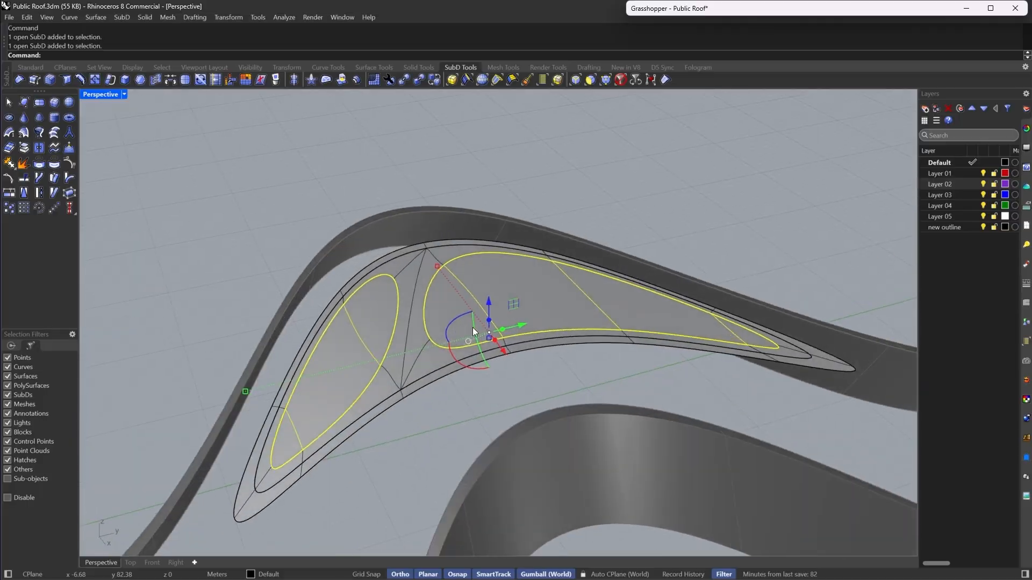
scroll(639, 293, "up", 4)
right_click_drag(603, 317, 536, 320)
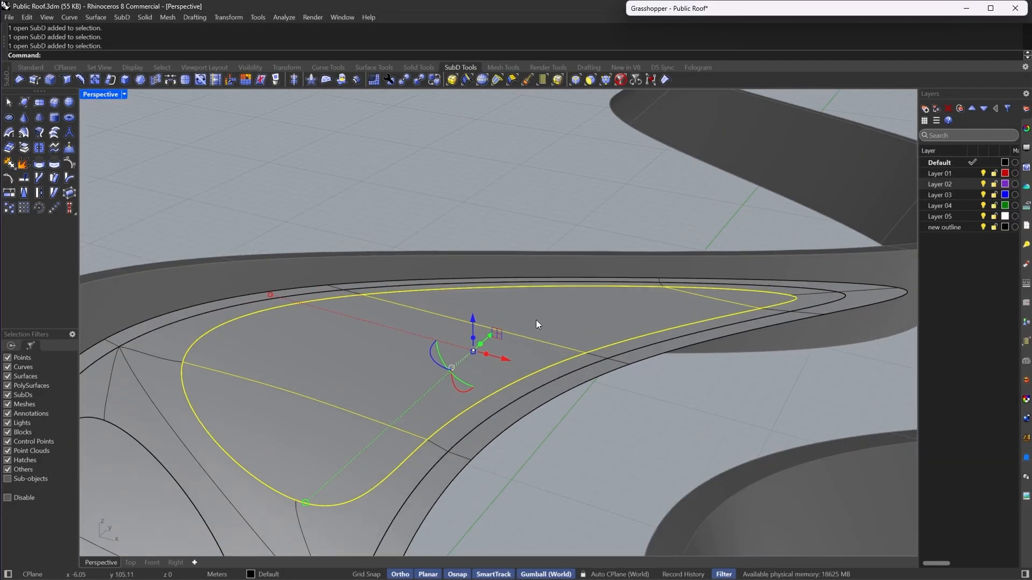
- Inset the faces of the upper extracted island piece as a group with a distance of 0.6
left_click(142, 81)
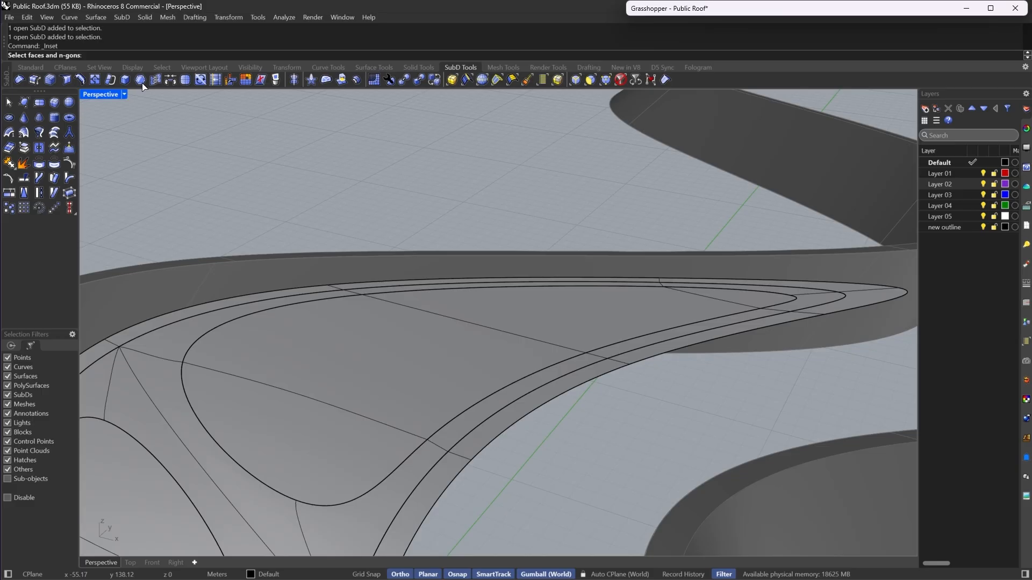
left_click(433, 337)
key("Return")
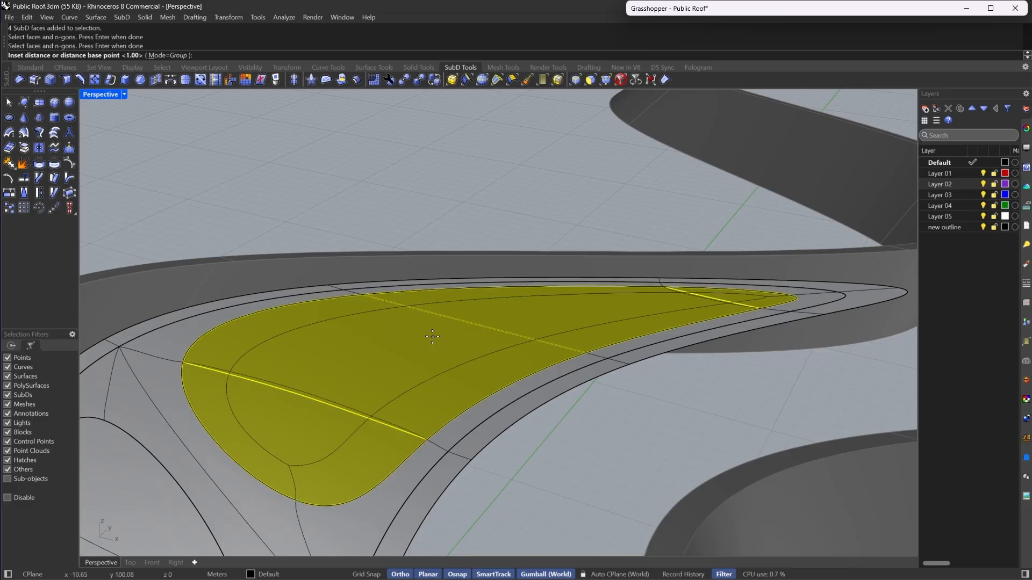
type(".6")
key("Return")
- Switch to flat display and inspect the new inset faces up close
scroll(631, 393, "up", 3)
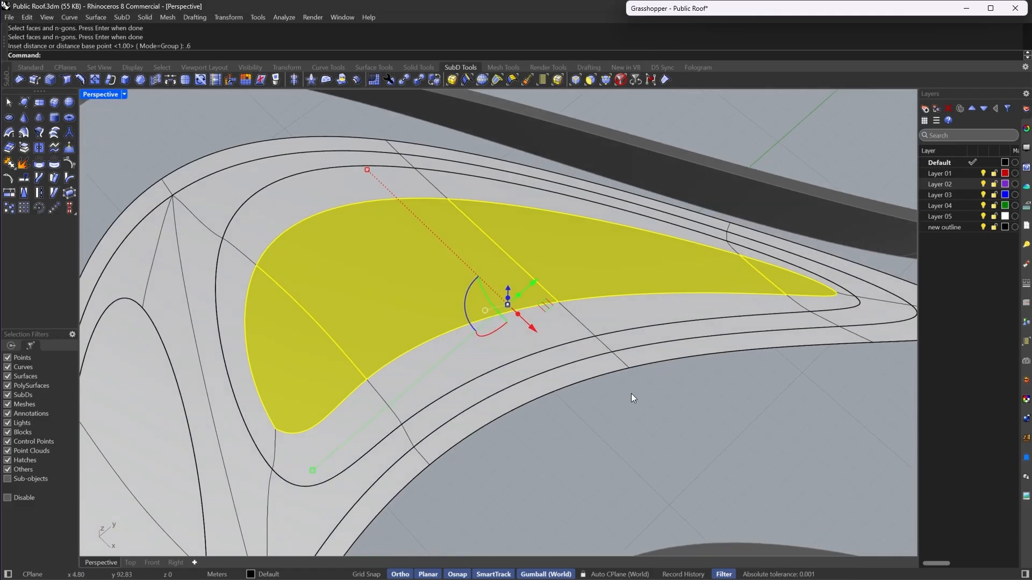
key("Tab")
right_click_drag(631, 394, 554, 218)
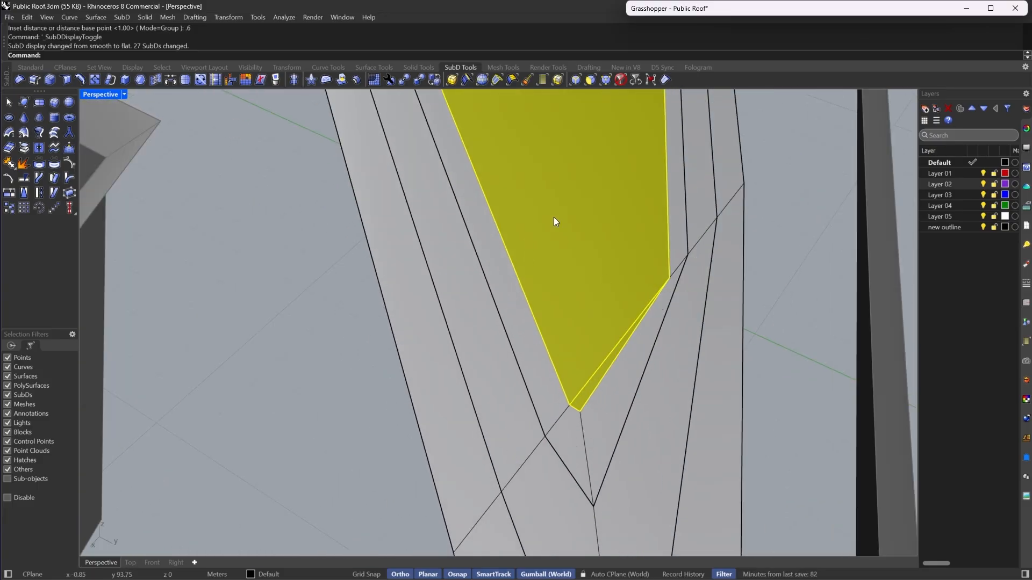
- Select a vertex and then faces at the island's pointed tip to inspect them up close
left_click(593, 84)
left_click(579, 411)
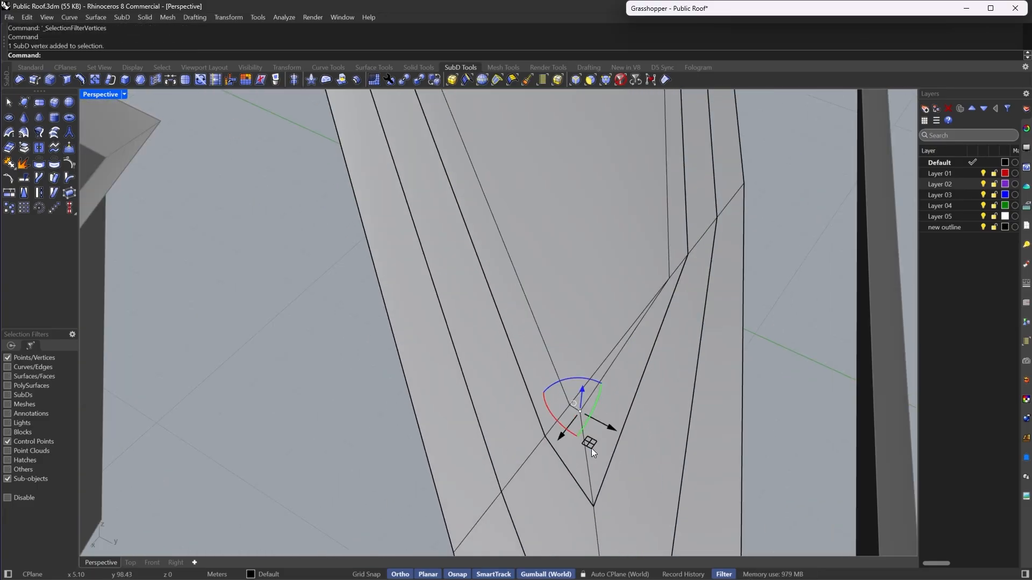
left_click_drag(591, 448, 603, 479)
right_click_drag(603, 479, 611, 410)
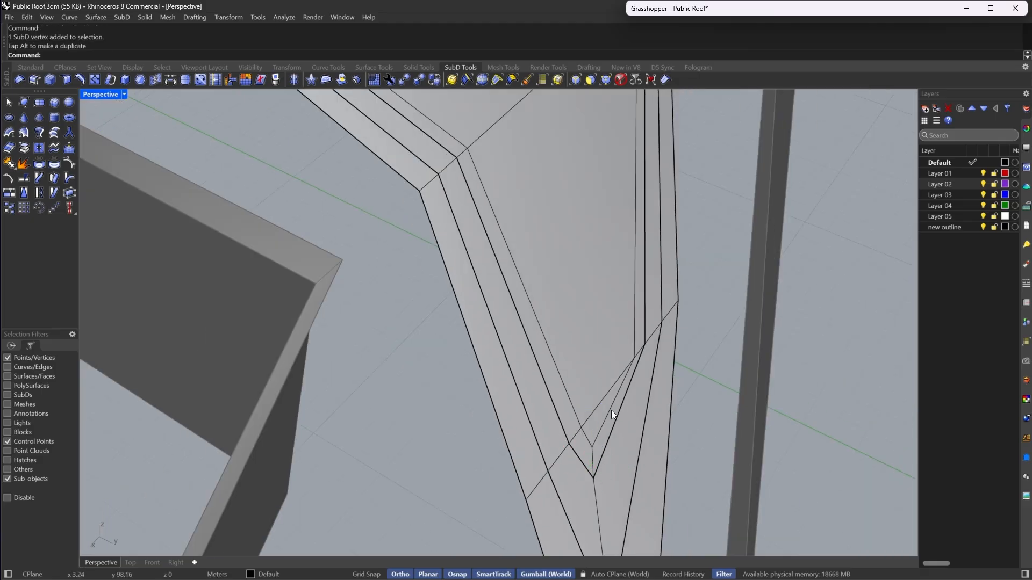
left_click(585, 88)
left_click(588, 424)
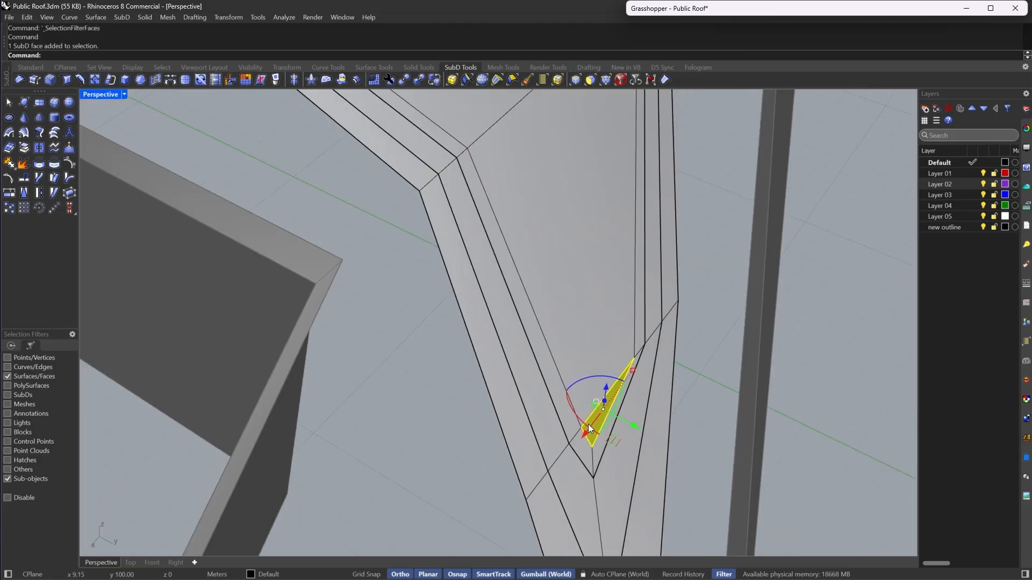
scroll(588, 424, "down", 3)
left_click(403, 148, "shift")
left_click(509, 150, "shift")
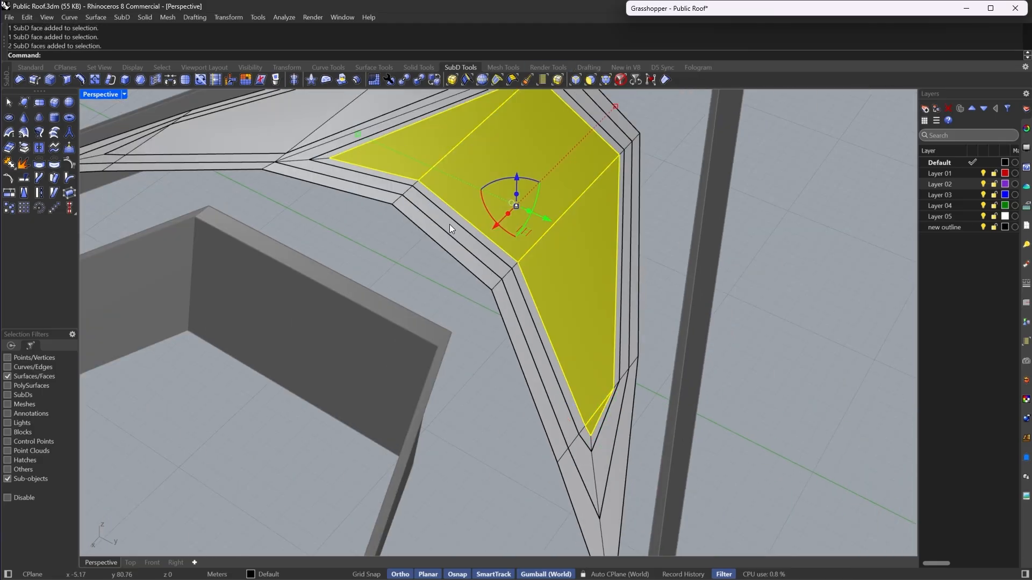
right_click_drag(449, 224, 429, 329)
scroll(430, 329, "up", 5)
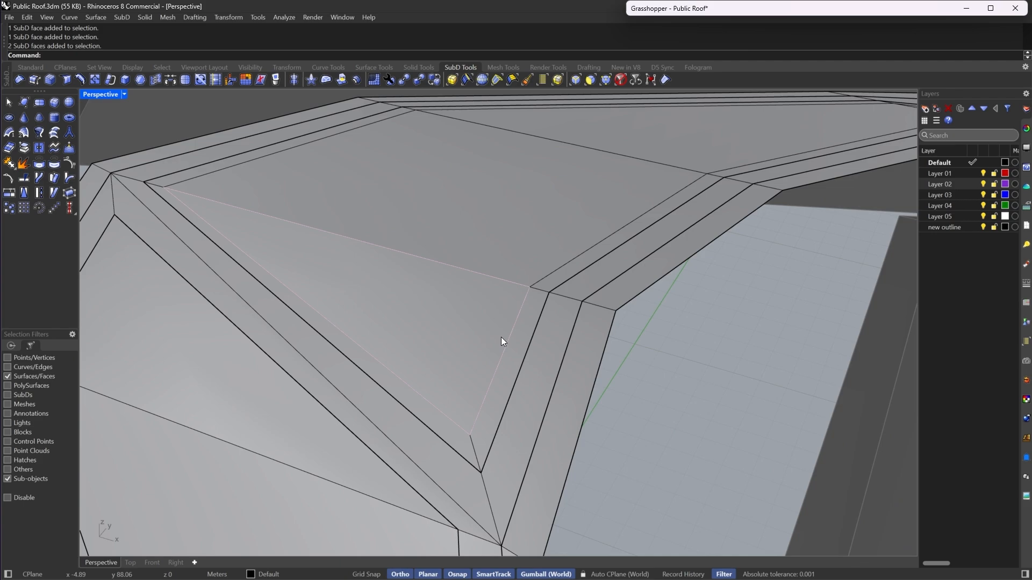
- Select the island's inset edge loops, crease them, and switch back to smooth display
left_click(579, 79)
double_click(492, 378)
left_click(452, 418, "shift")
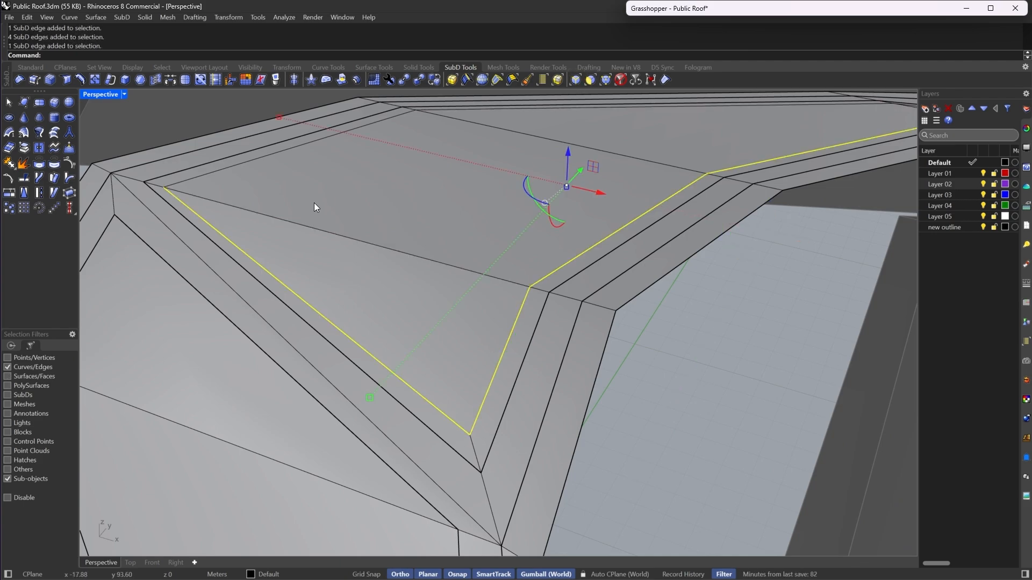
double_click(237, 170, "shift")
right_click_drag(238, 169, 657, 166)
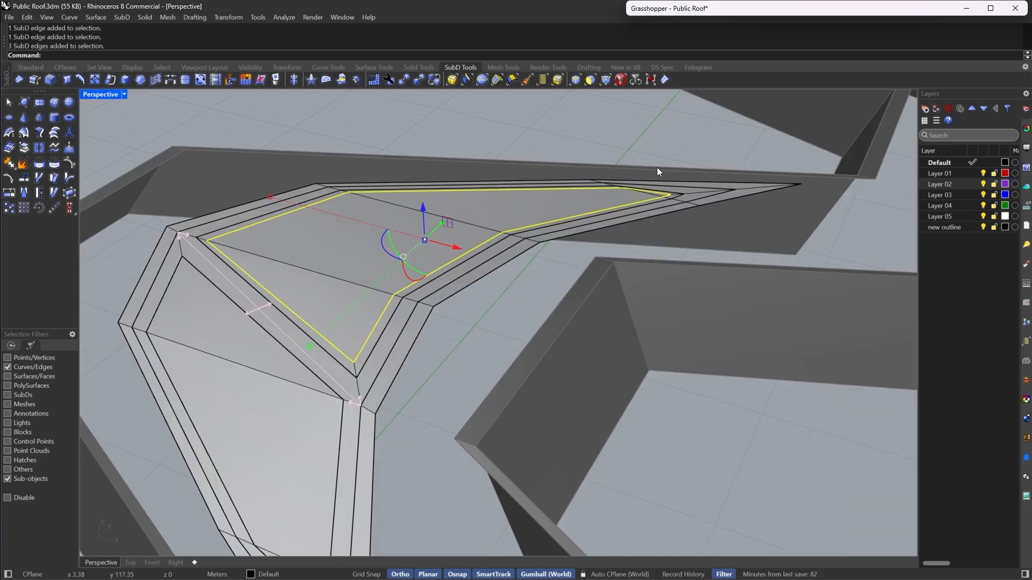
scroll(652, 188, "up", 5)
right_click_drag(650, 202, 614, 200)
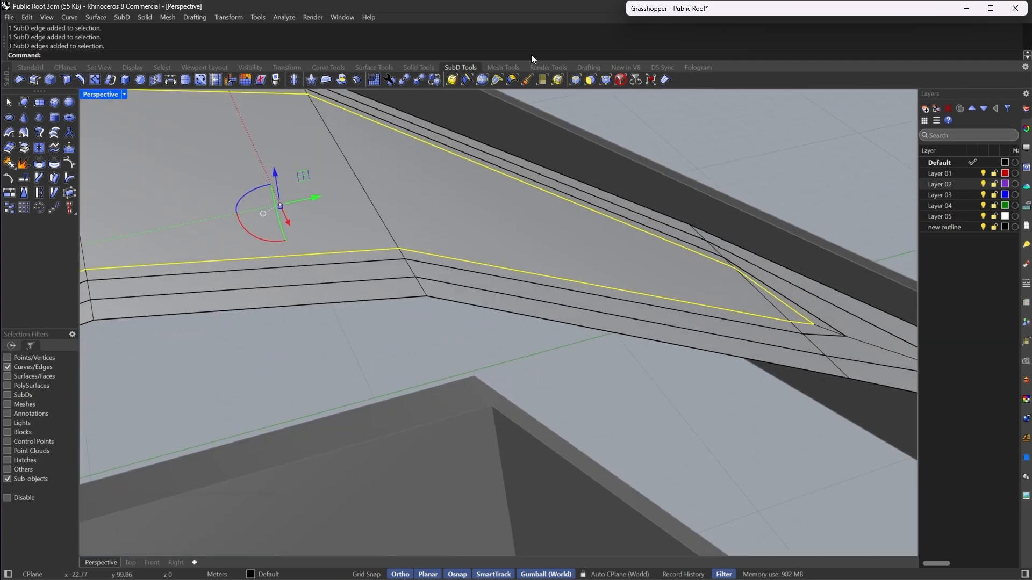
left_click(664, 85)
left_click(693, 344)
scroll(699, 347, "down", 6)
key("Tab")
right_click_drag(752, 370, 519, 344)
scroll(519, 344, "up", 5)
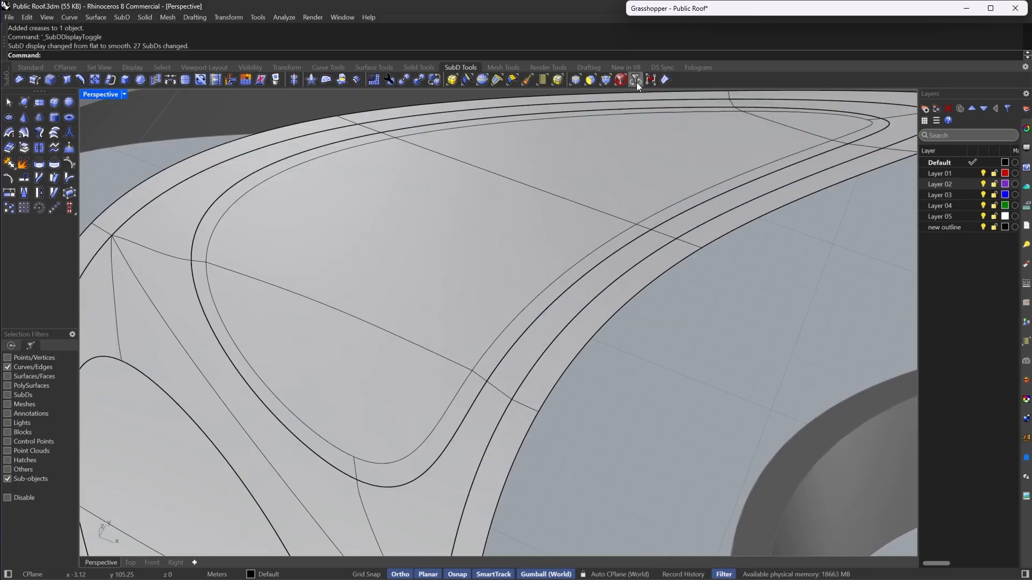
- Subdivide the inner island SubD once
left_click(619, 79)
left_click(397, 287)
left_click(184, 81)
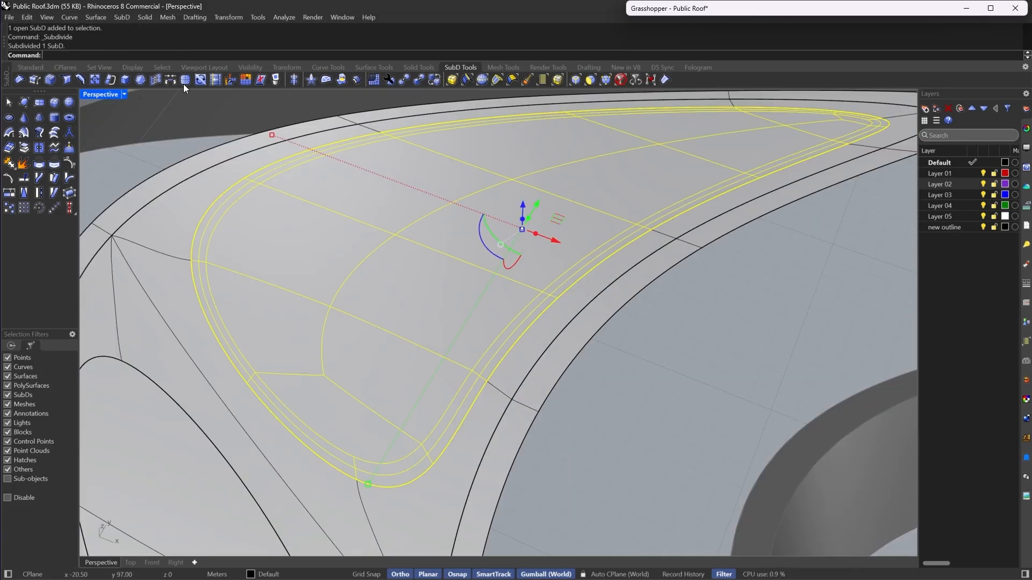
scroll(606, 440, "down", 3)
key("Escape")
scroll(554, 347, "up", 4)
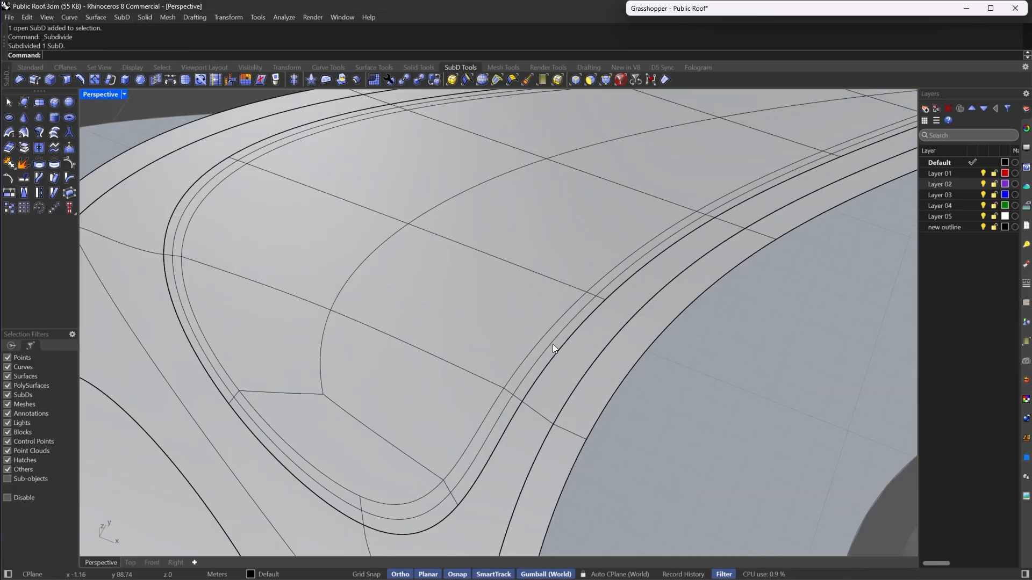
- Delete the edge loop running along the island's inset ring
left_click(575, 85)
double_click(487, 433)
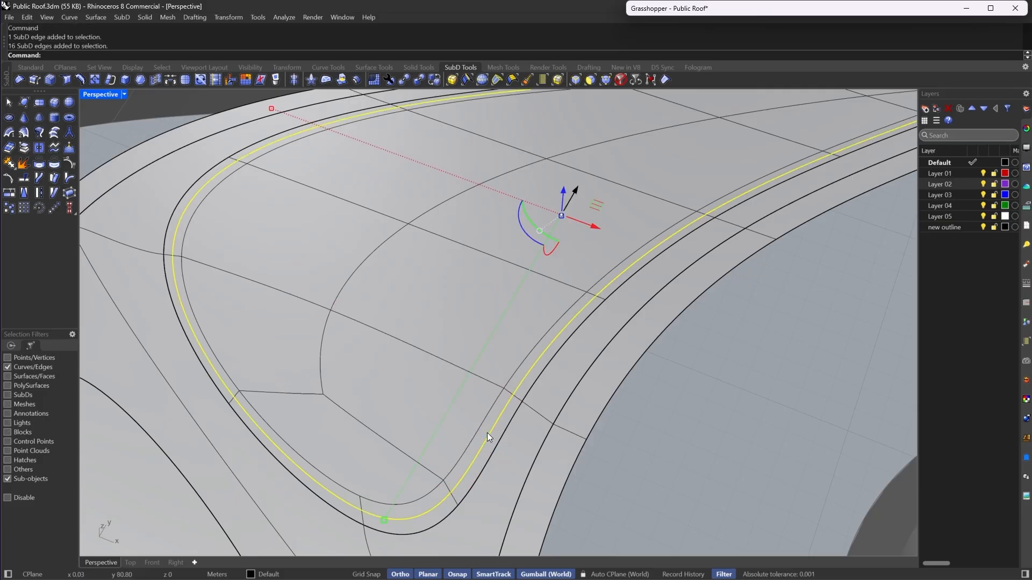
key("Delete")
scroll(473, 438, "down", 3)
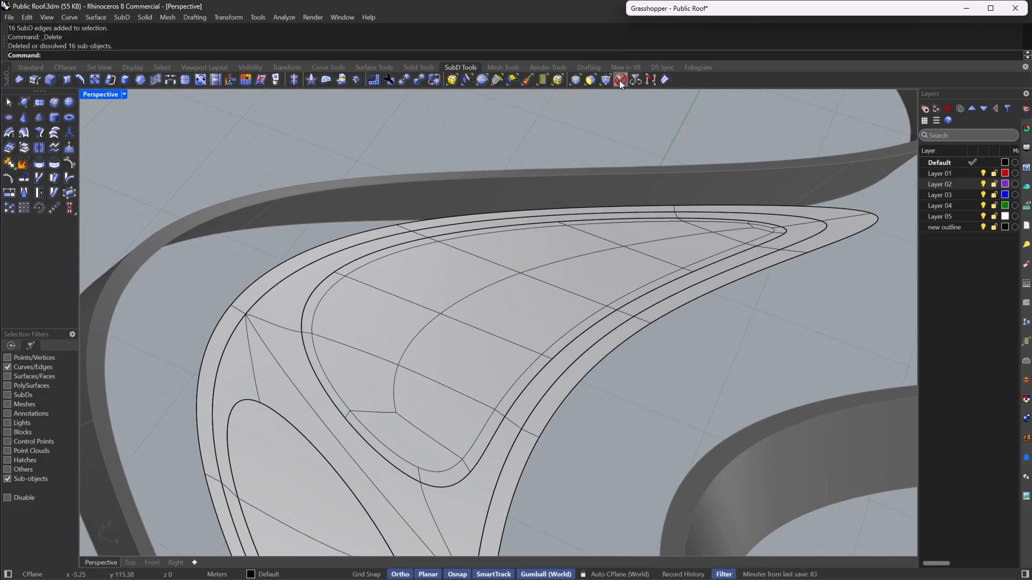
- Subdivide the inner island SubD once more
left_click(619, 80)
left_click(477, 382)
left_click(179, 79)
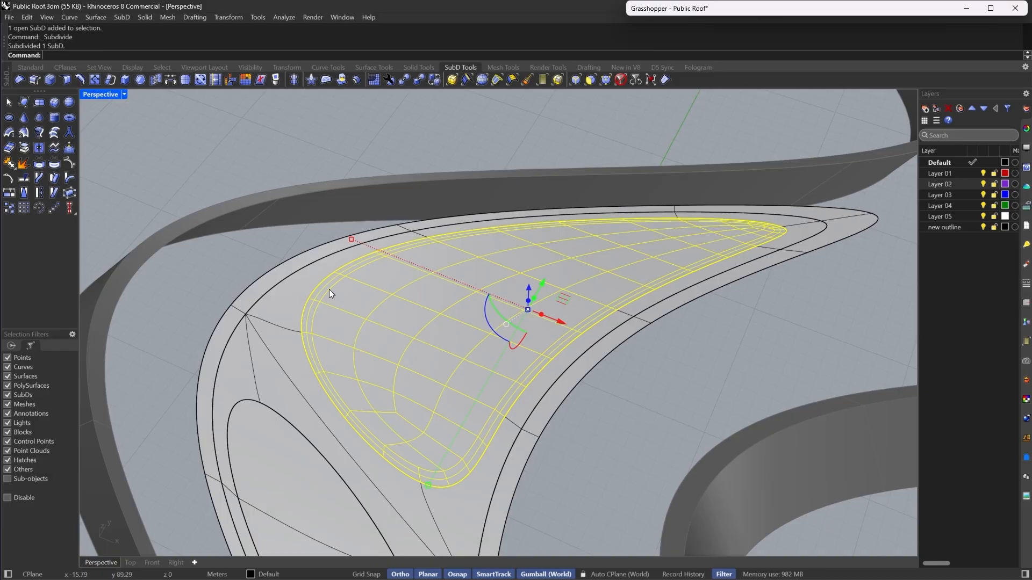
scroll(518, 420, "up", 5)
- Delete the extra edge loop beside the island's boundary ring
left_click(574, 83)
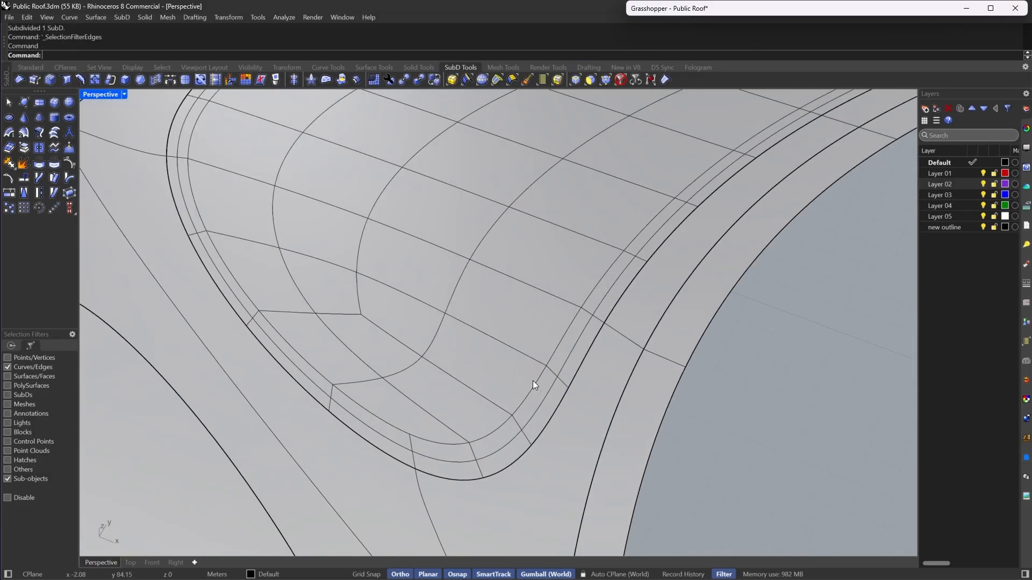
double_click(512, 444)
key("Delete")
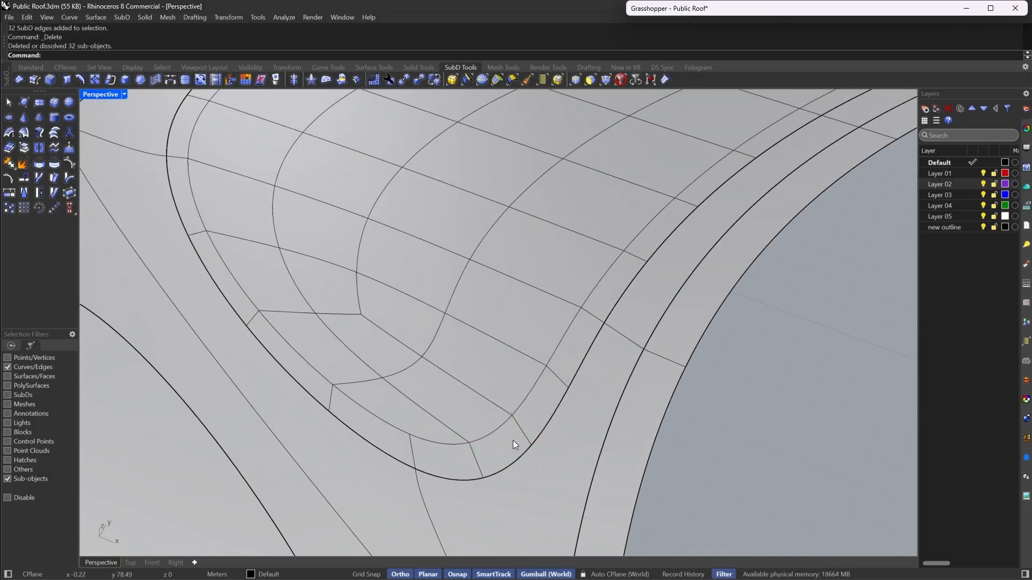
right_click_drag(513, 440, 481, 379)
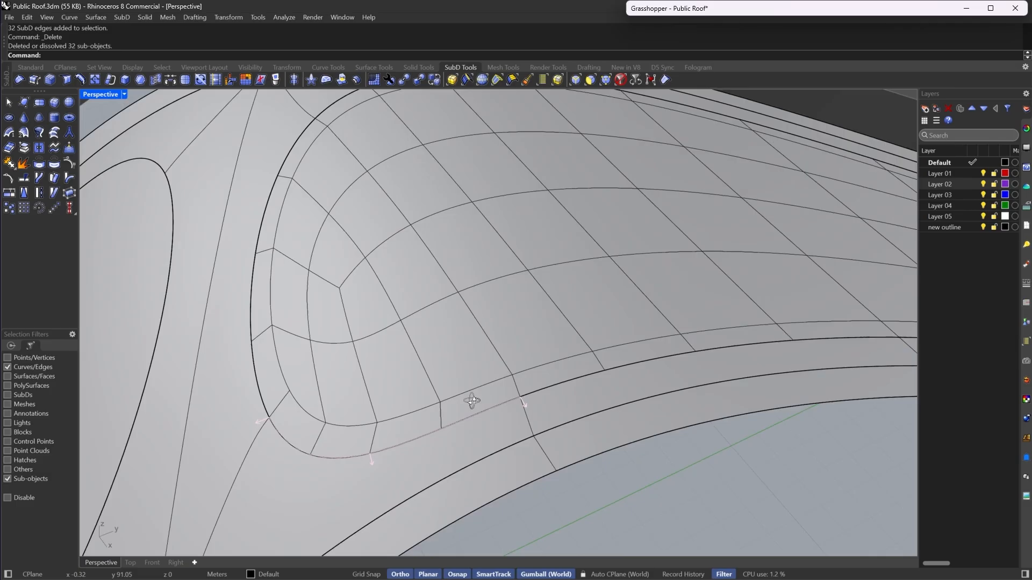
scroll(467, 396, "down", 6)
scroll(481, 379, "up", 6)
- Select the ring of faces around the island and extrude them upward 0.5 to form a curb
left_click(591, 81)
left_click(510, 439)
scroll(511, 439, "down", 5)
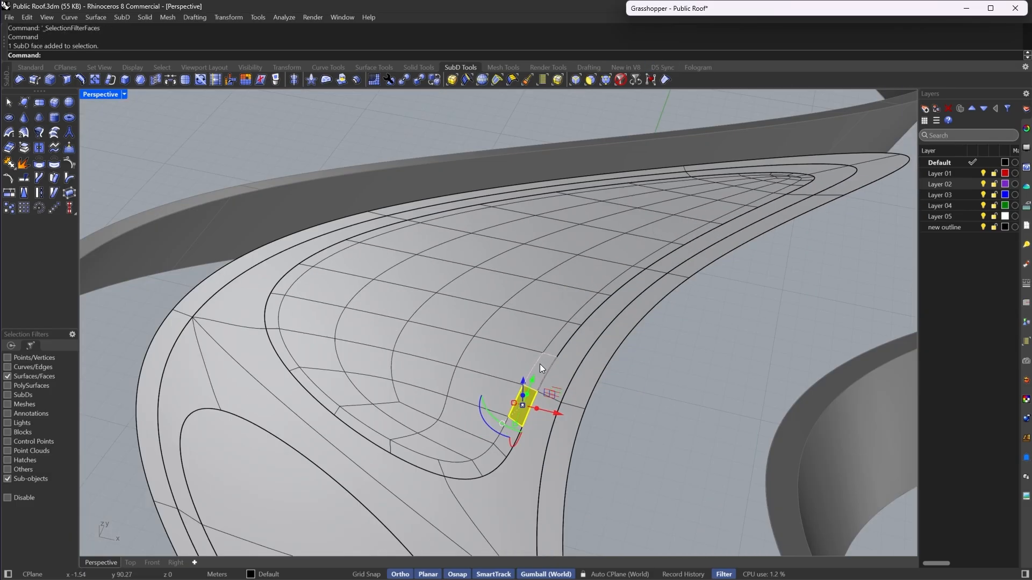
double_click(503, 444, "shift")
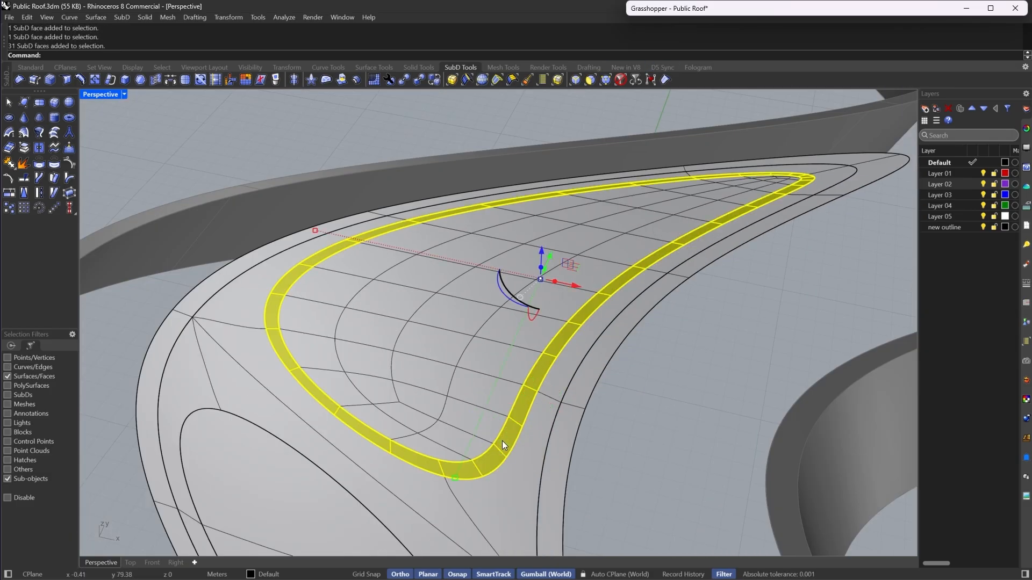
right_click_drag(626, 328, 537, 336)
left_click_drag(537, 336, 542, 291)
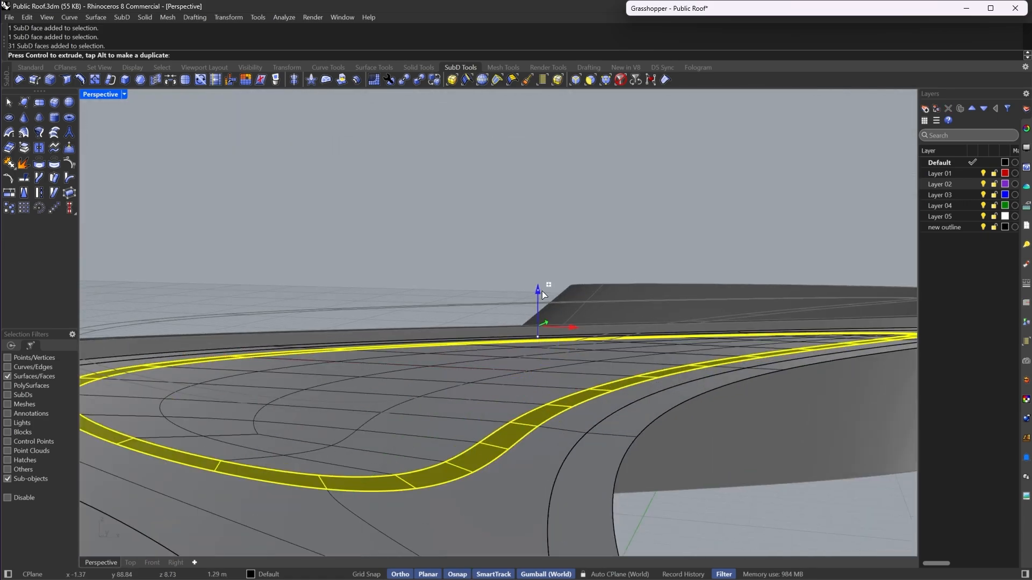
type(".5")
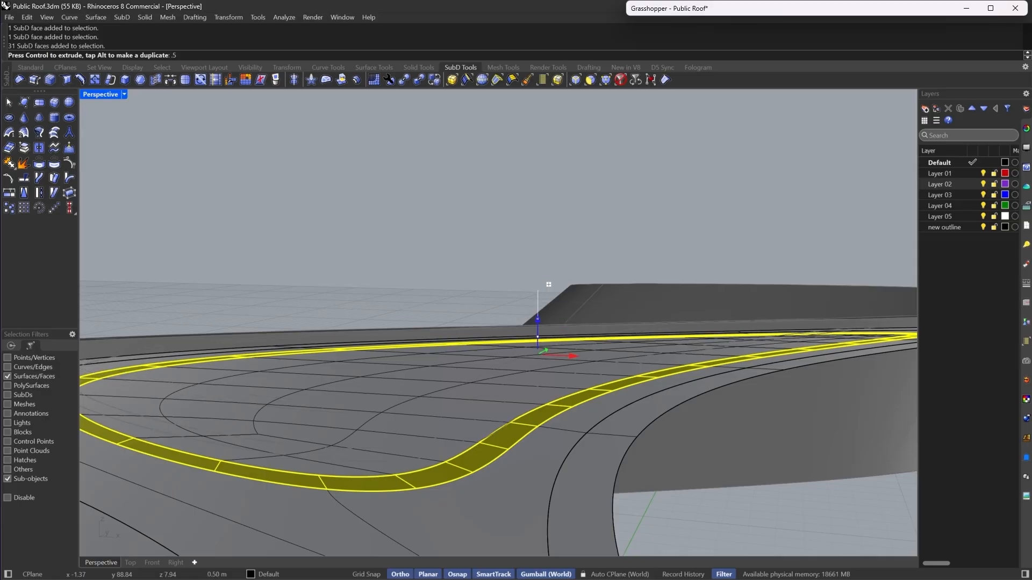
key("Return")
key("Escape")
- Delete two curb faces near the island's tip to open a gap in the curb
right_click_drag(527, 233, 509, 395)
right_click_drag(611, 316, 579, 320)
left_click(616, 319)
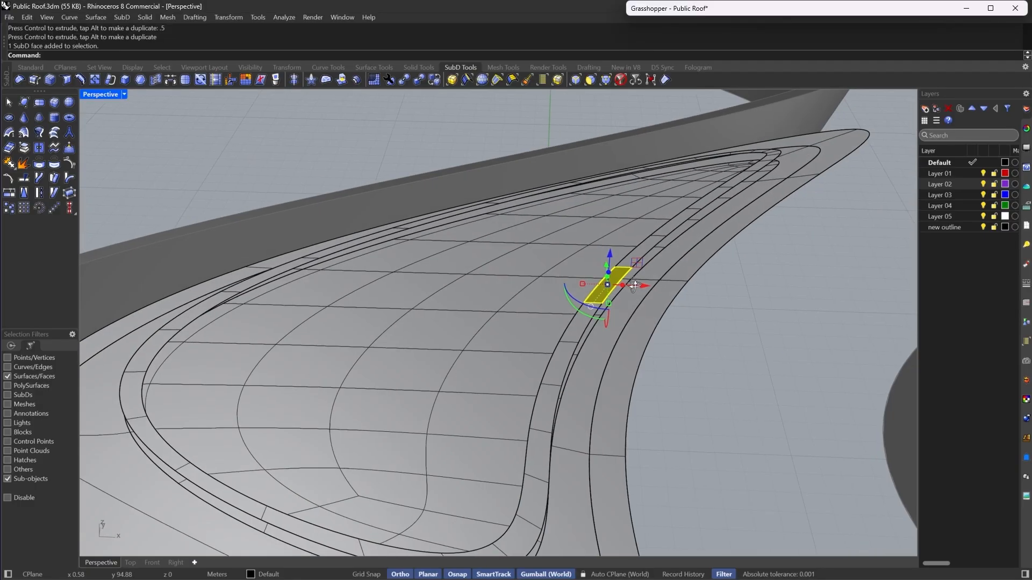
left_click(578, 320)
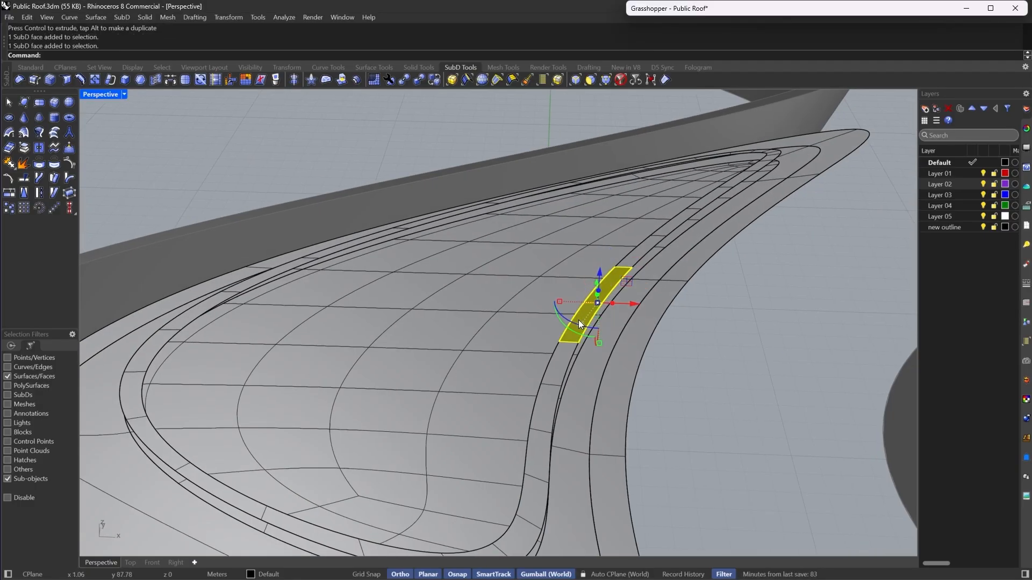
key("Delete")
right_click_drag(676, 316, 507, 363)
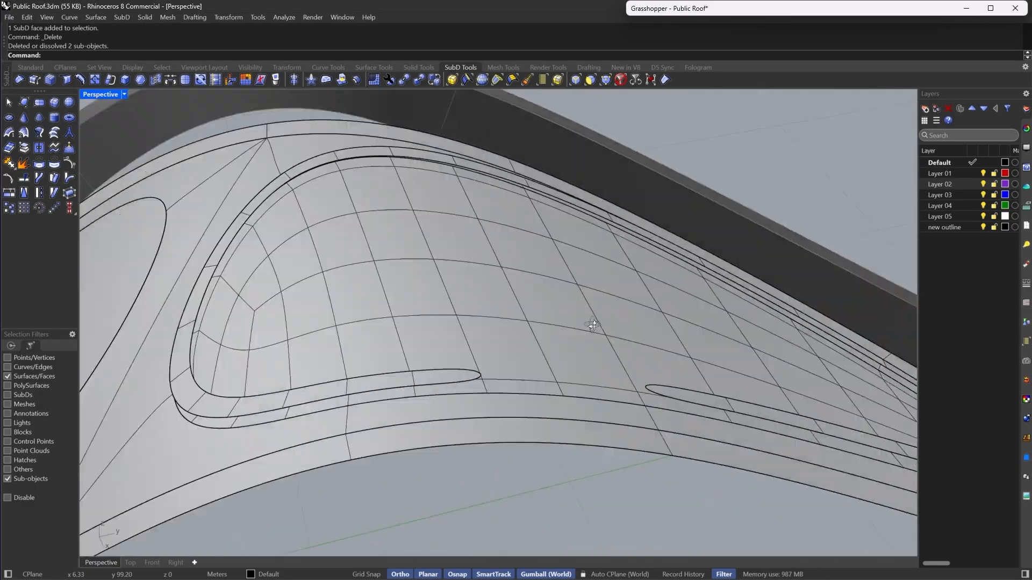
scroll(507, 362, "down", 6)
scroll(508, 363, "up", 6)
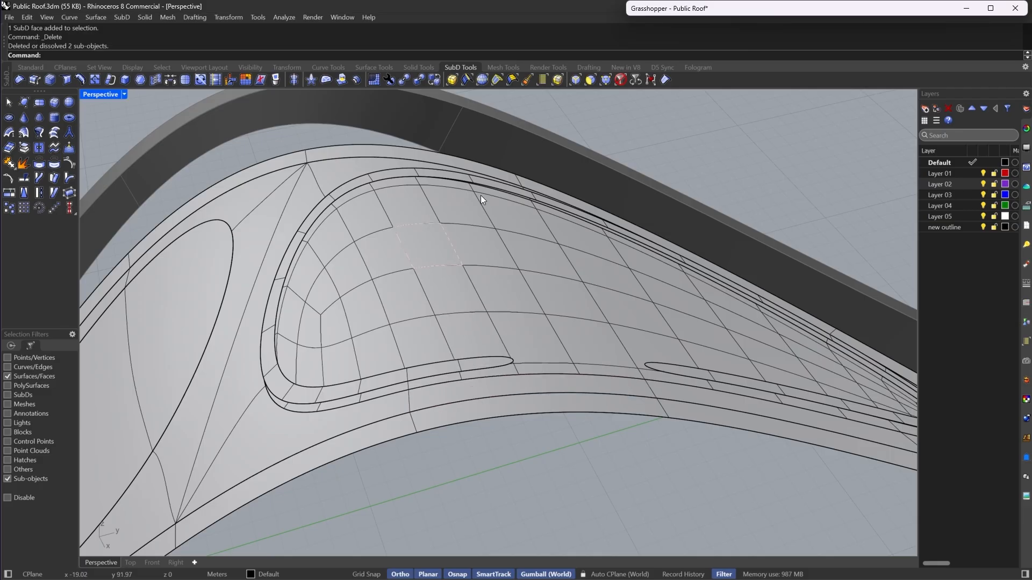
- Select the curb's edge loops, shift them slightly with the gumball, and switch to flat display
right_click_drag(634, 384, 795, 346)
scroll(586, 288, "up", 5)
left_click(576, 80)
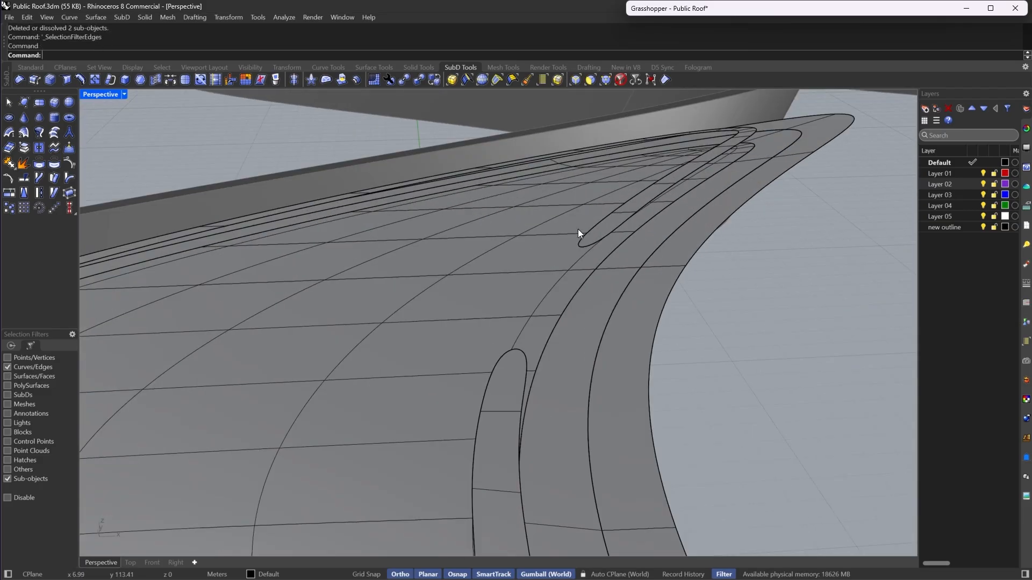
double_click(579, 243)
right_click_drag(579, 243, 545, 286)
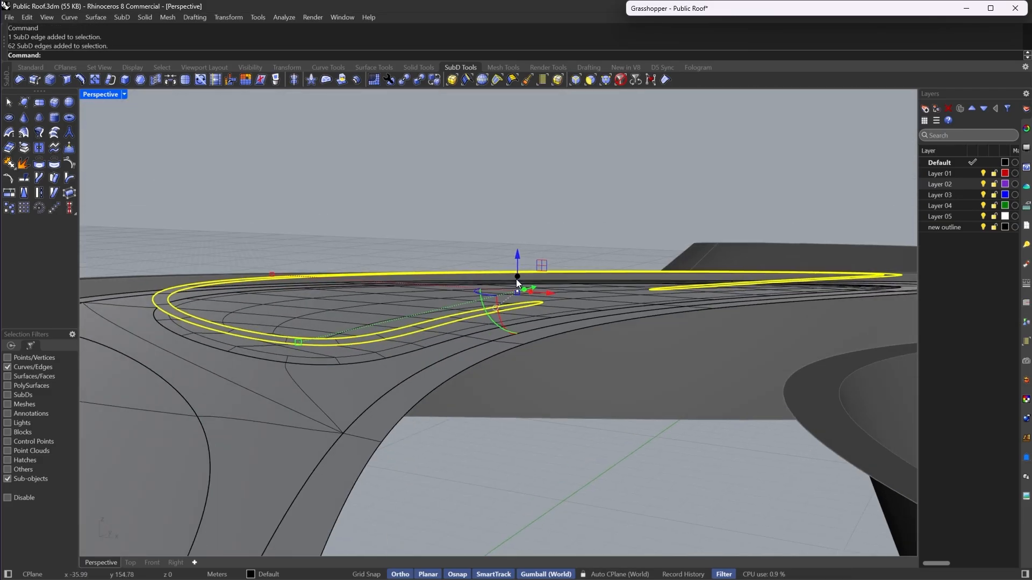
mouse_move(516, 280)
left_mouse_down()
mouse_move(531, 292)
mouse_move(518, 289)
left_mouse_up()
right_click_drag(521, 301, 566, 477)
scroll(541, 392, "up", 5)
left_click(540, 366)
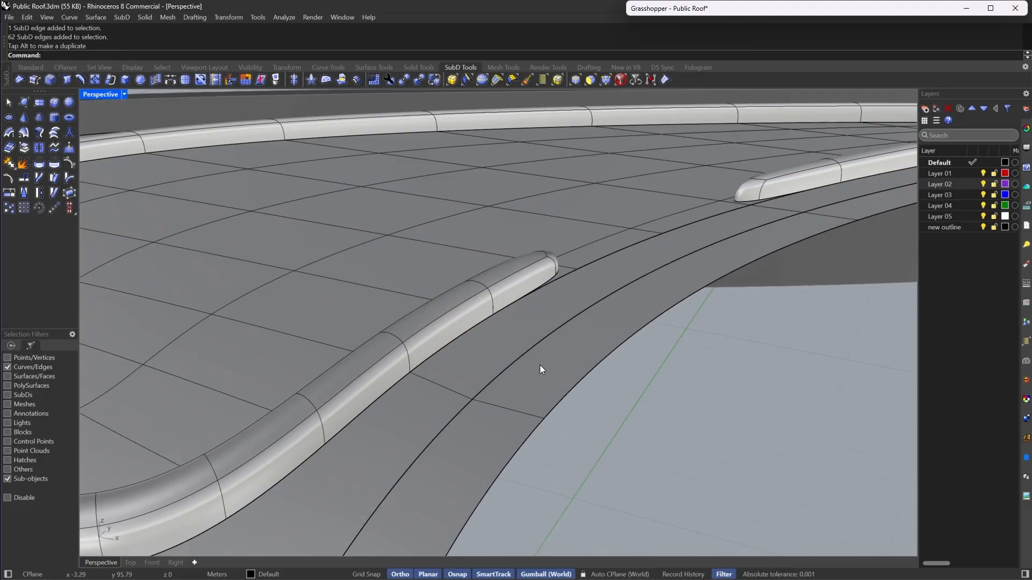
key("Tab")
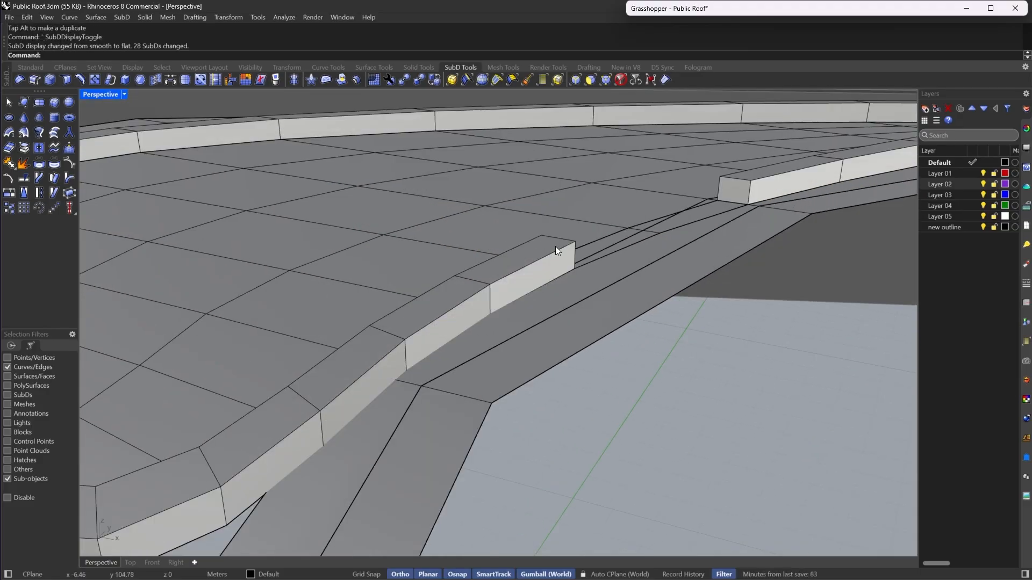
- Try starting a polyline from the curb's end corner, cancel it, and return to smooth display
left_click(27, 67)
left_click(40, 101)
scroll(513, 212, "up", 1)
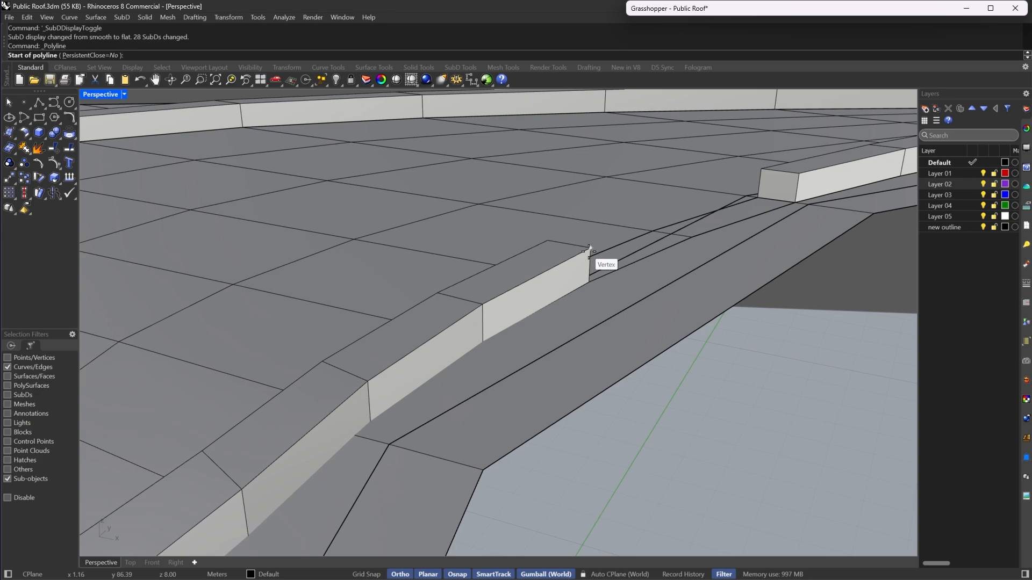
left_click(588, 251)
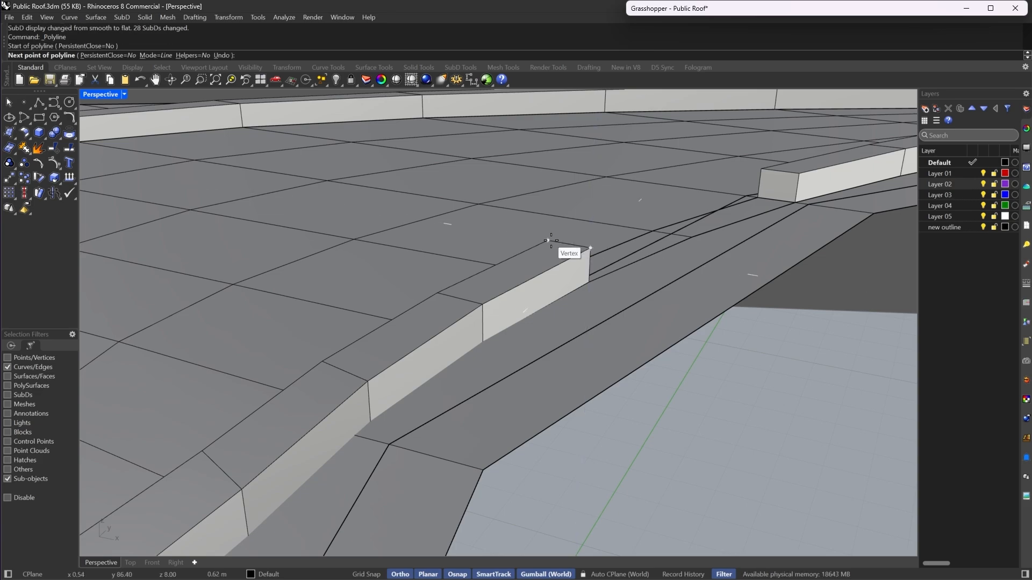
key("Escape")
scroll(554, 258, "down", 5)
right_click_drag(554, 259, 541, 290)
key("Tab")
scroll(538, 301, "up", 5)
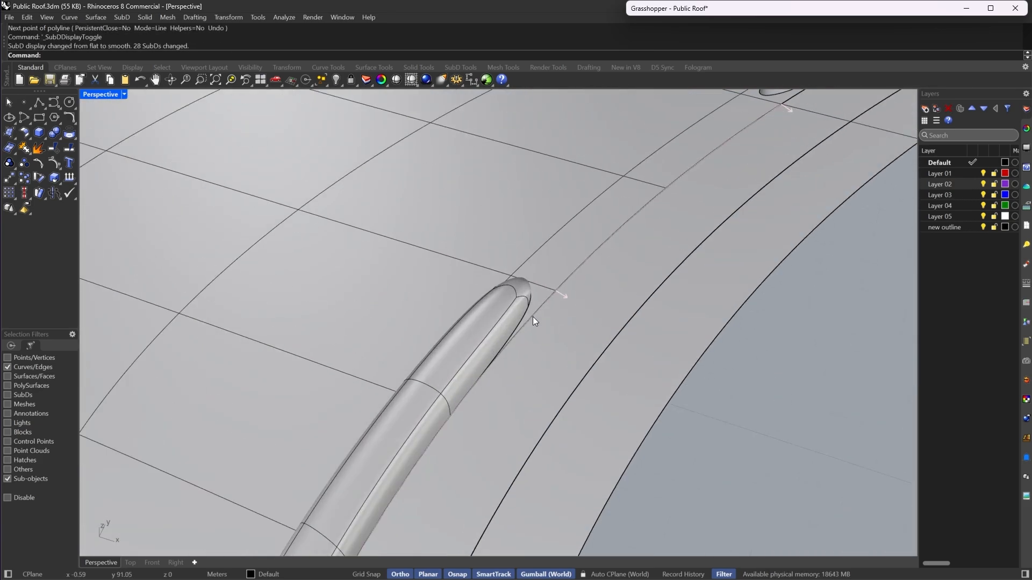
- Select the curb's top edge loops on both pieces and crease them
left_click(461, 67)
left_click(592, 80)
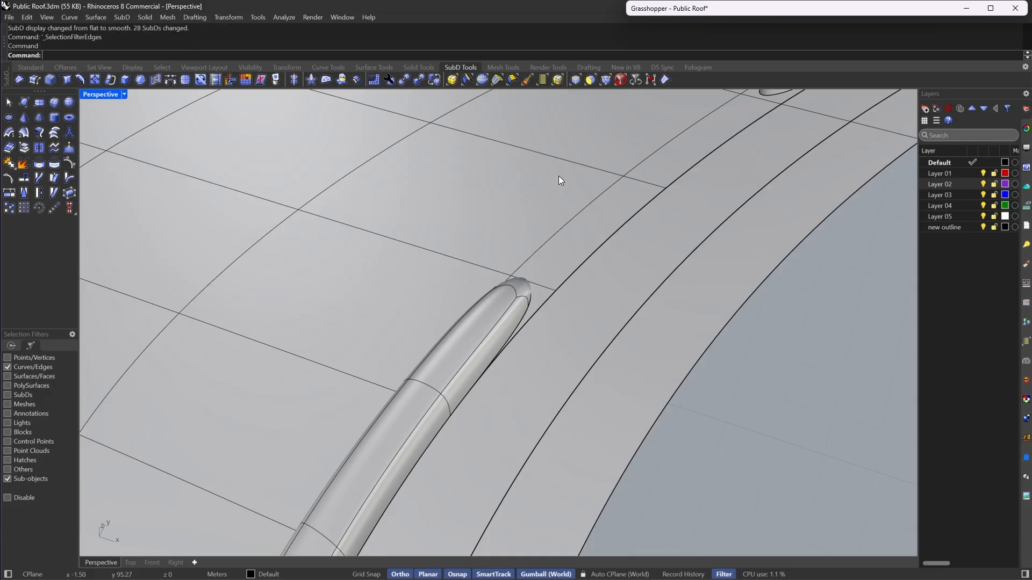
double_click(506, 310)
scroll(505, 311, "down", 6)
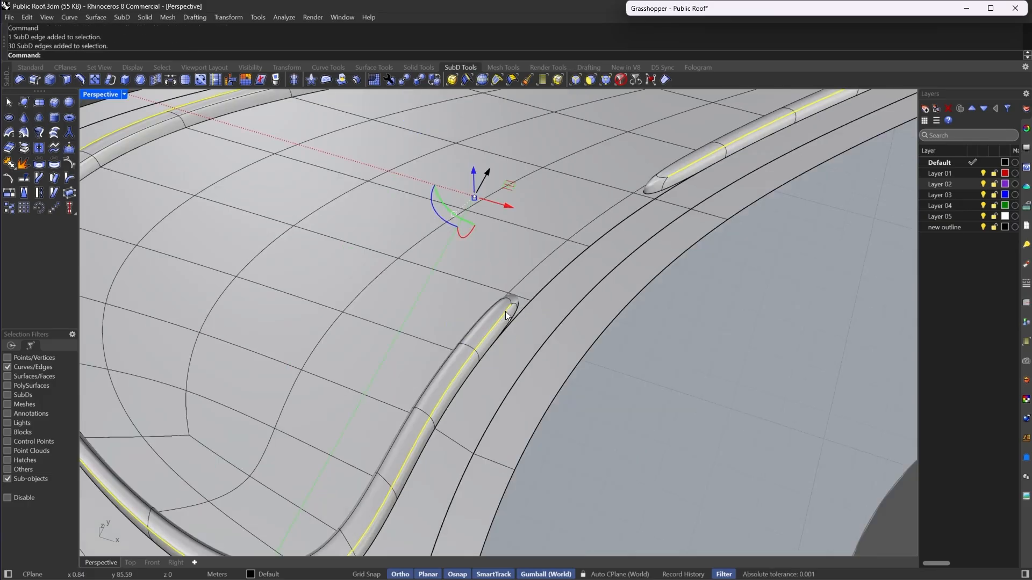
scroll(503, 309, "up", 4)
double_click(490, 309, "shift")
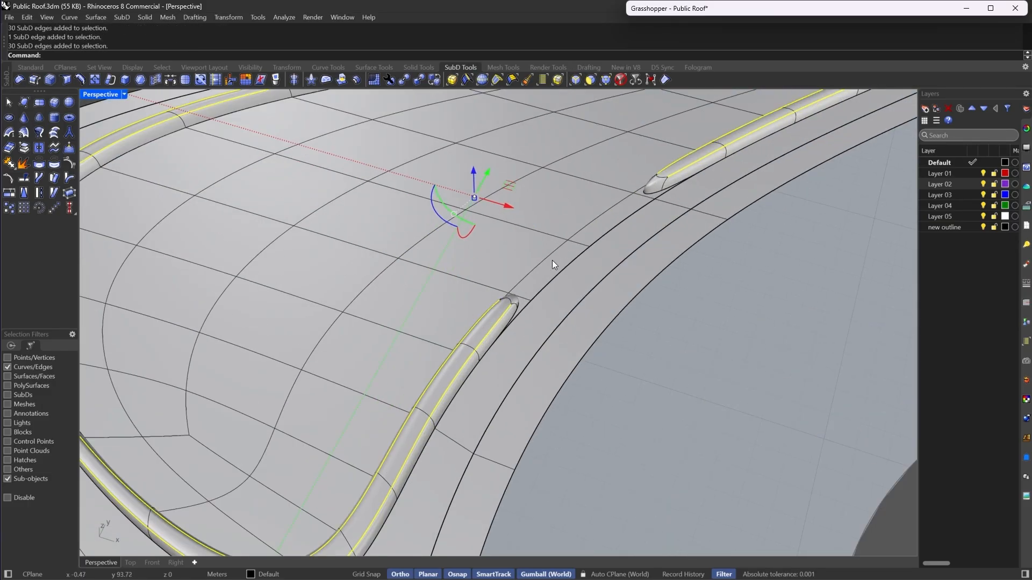
left_click(659, 179, "shift")
scroll(501, 307, "up", 3)
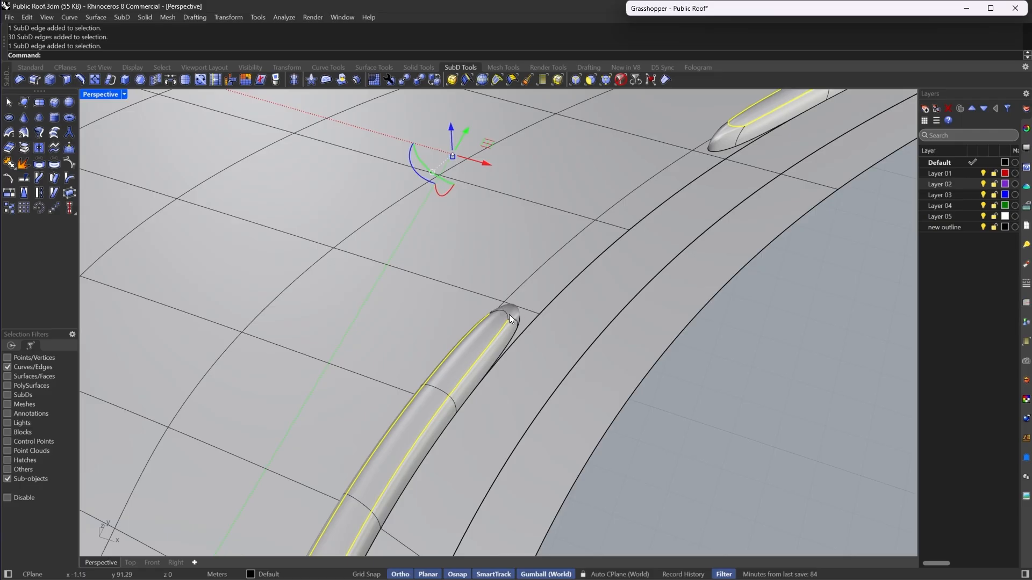
left_click(508, 314, "shift")
left_click(665, 84)
key("Escape")
- Select the full top edge loop of the island curb
scroll(643, 231, "down", 4)
right_click_drag(634, 408, 516, 279)
scroll(502, 265, "up", 2)
double_click(612, 290)
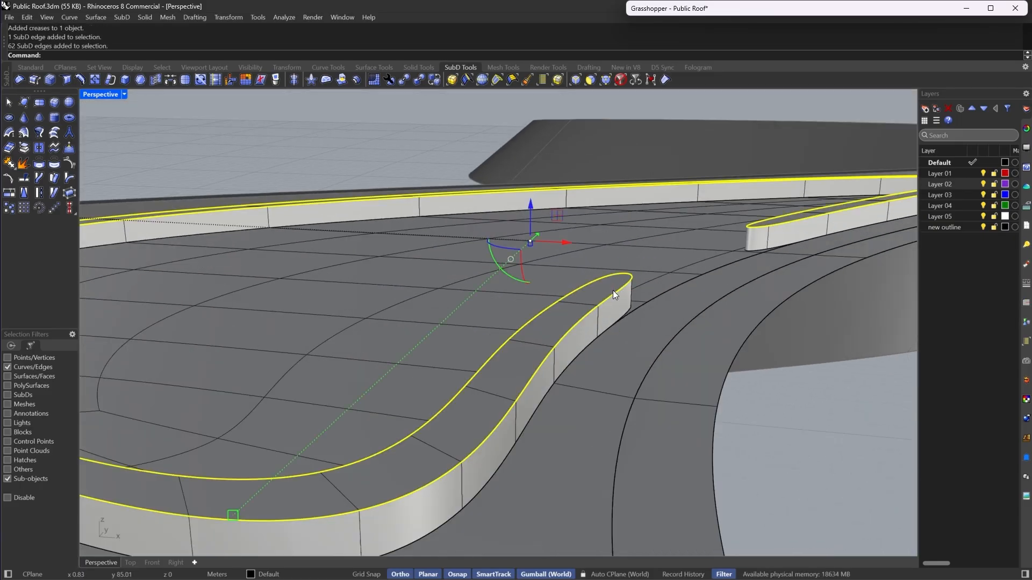
scroll(541, 288, "down", 3)
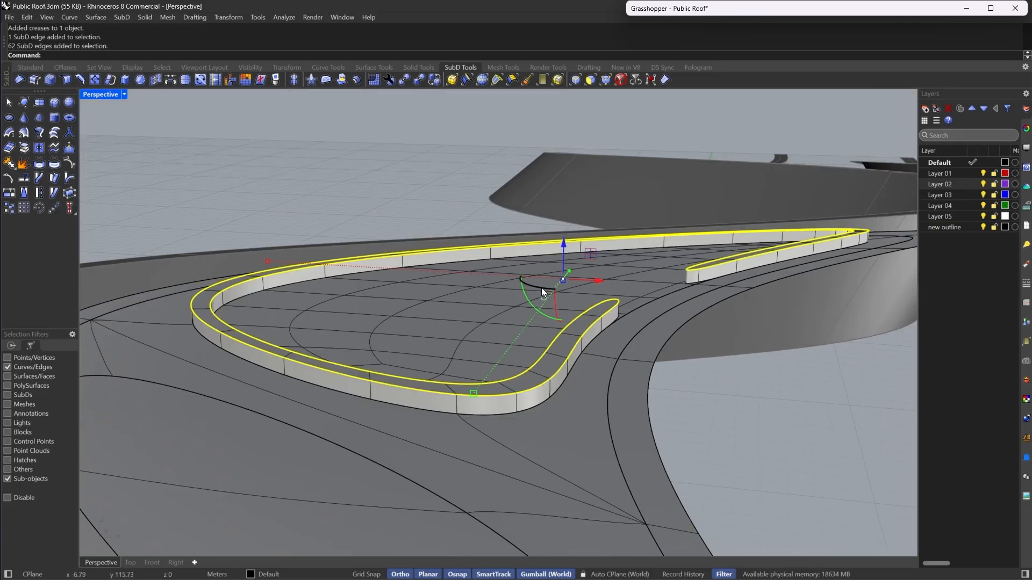
- Crease the selected island curb's top edge loop with a crease value of 50
left_click(70, 80)
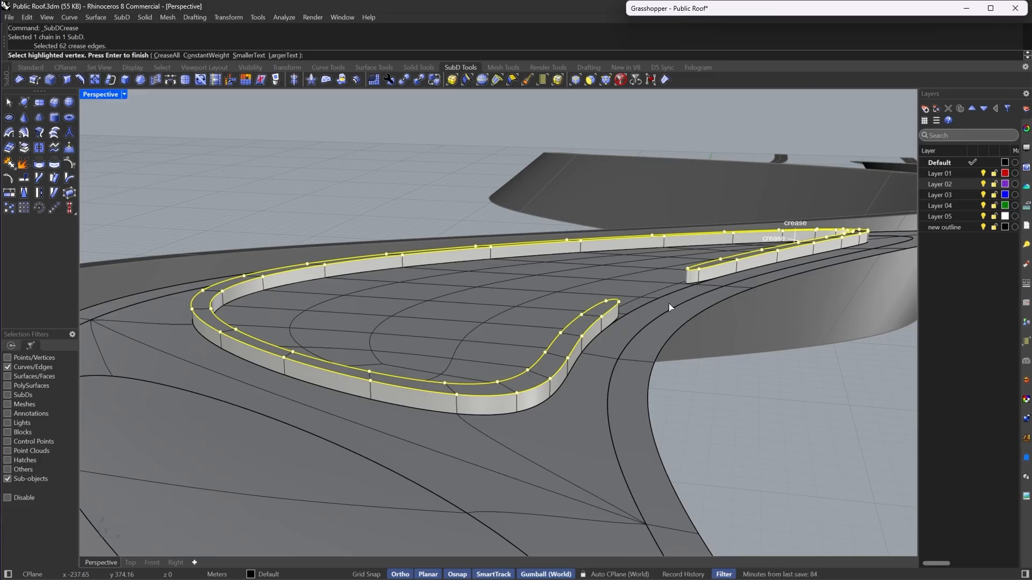
scroll(668, 304, "up", 3)
type("50")
key("Return")
key("Return")
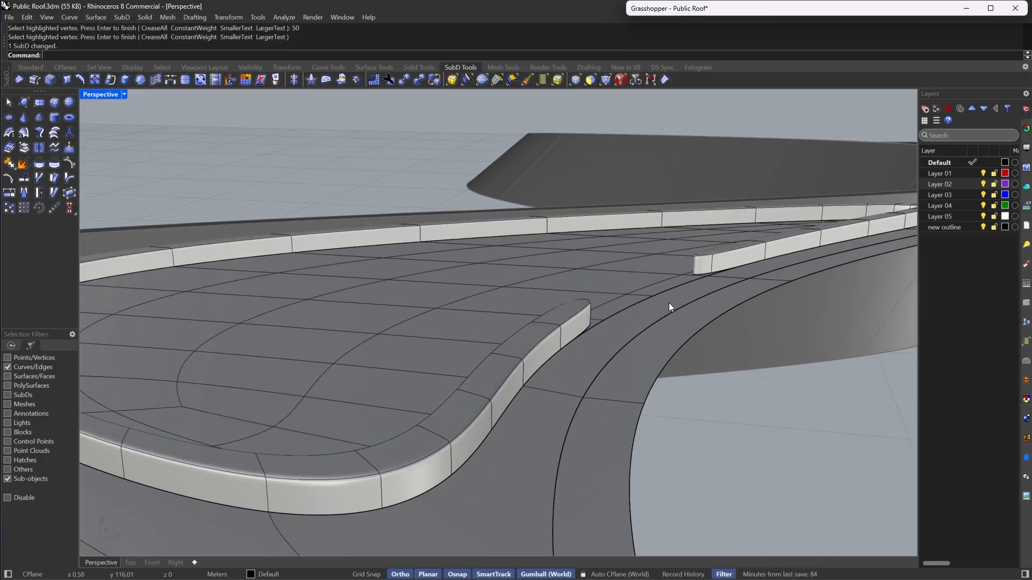
- Switch the viewport to Rendered display to inspect the island and curbs, then return to Shaded display
right_click_drag(446, 183, 478, 234)
left_click(126, 95)
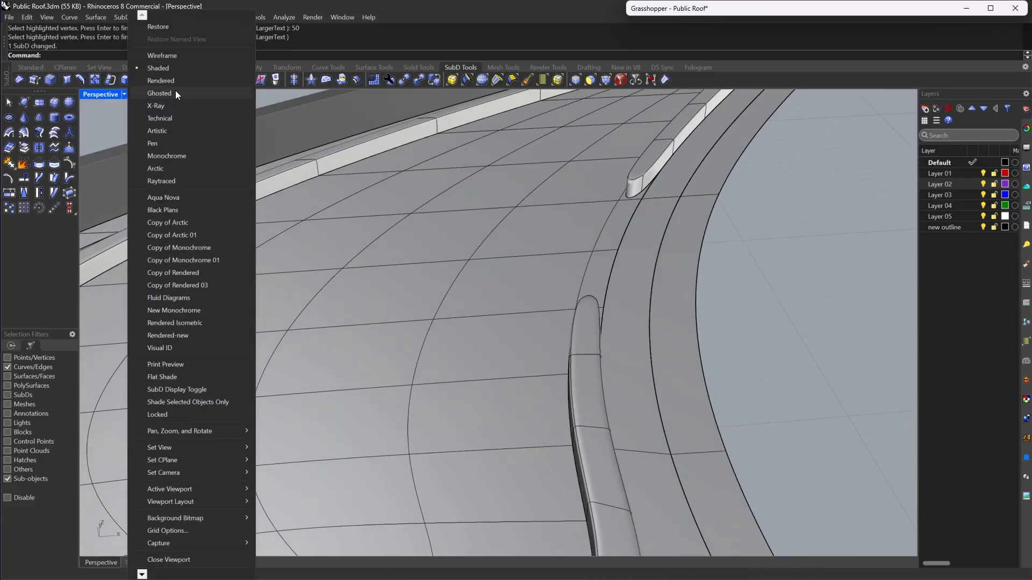
left_click(176, 85)
right_click_drag(608, 386, 505, 311)
right_click_drag(661, 290, 790, 276)
scroll(561, 285, "up", 4)
right_click_drag(566, 306, 540, 291)
scroll(540, 290, "up", 3)
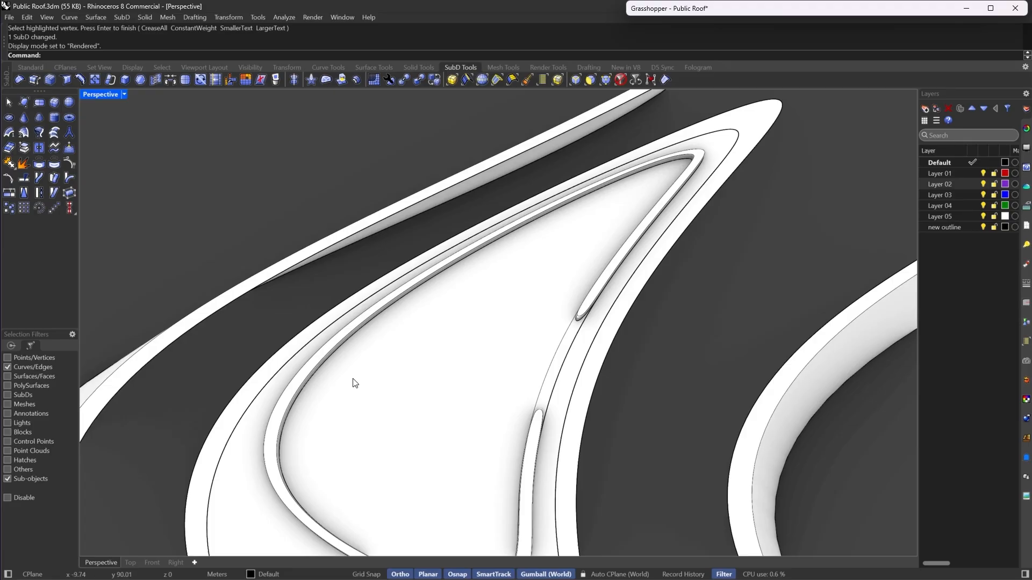
right_click_drag(672, 229, 528, 257)
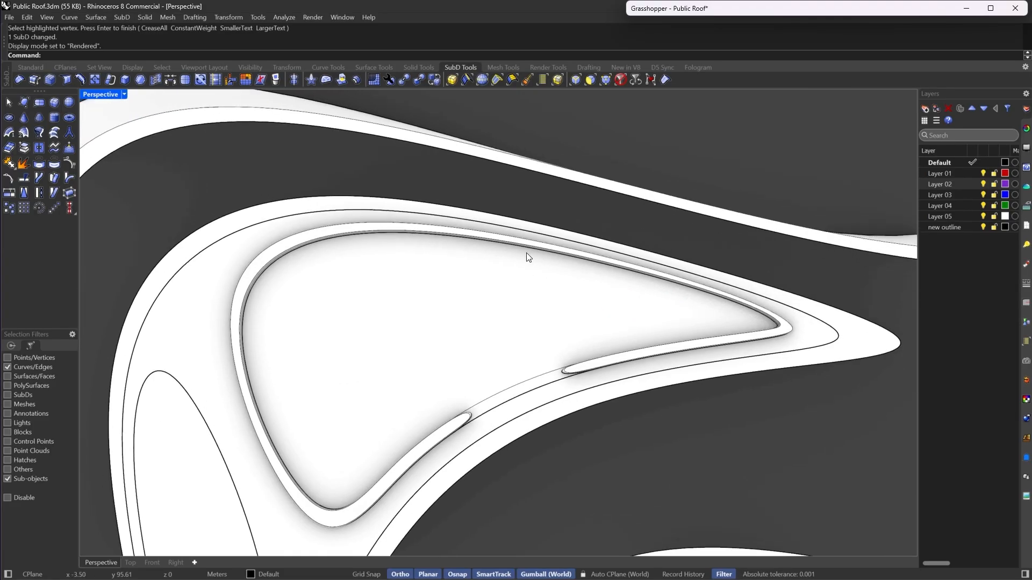
right_click_drag(519, 294, 573, 325)
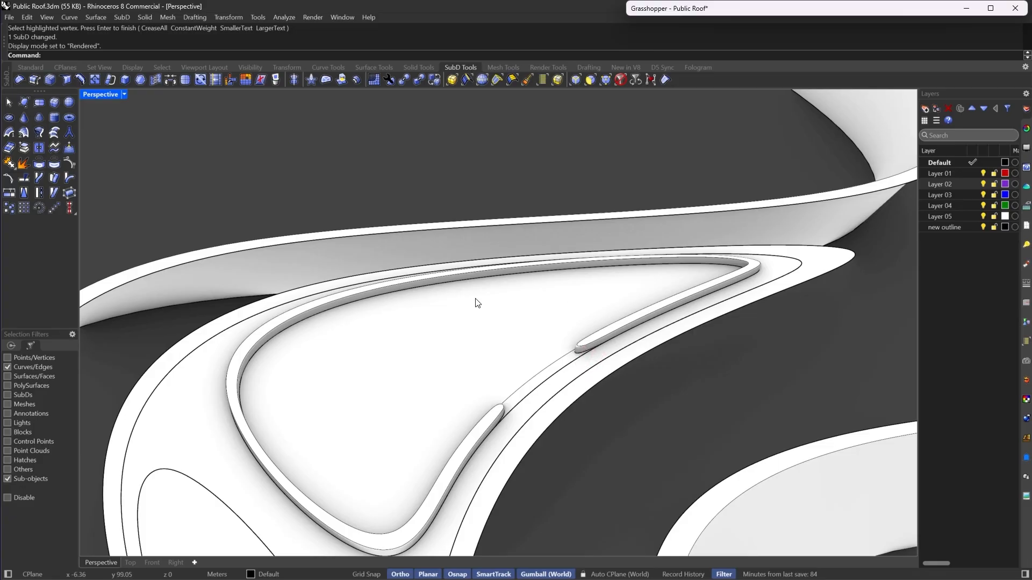
left_click(123, 96)
left_click(153, 70)
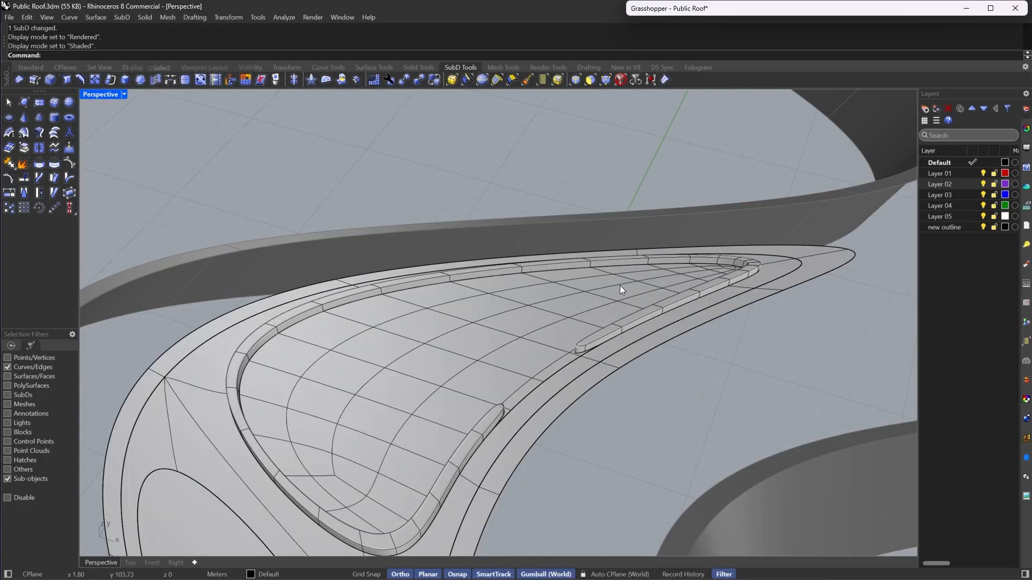
- Switch to flat display and stitch two neighbouring vertices on the island floor together at their average location
right_click_drag(620, 286, 576, 320)
right_click_drag(662, 231, 643, 350)
key("Tab")
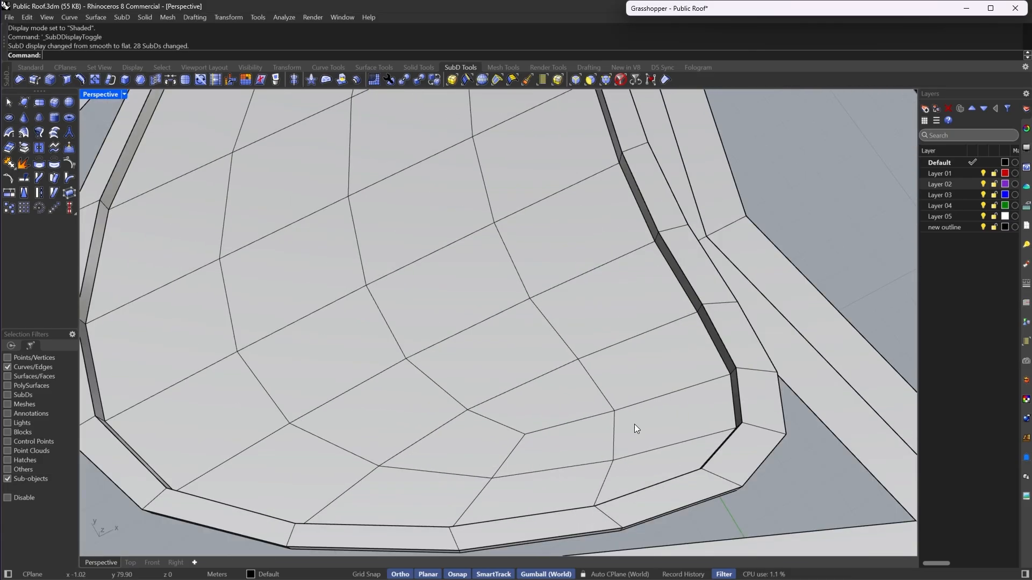
left_click(605, 79)
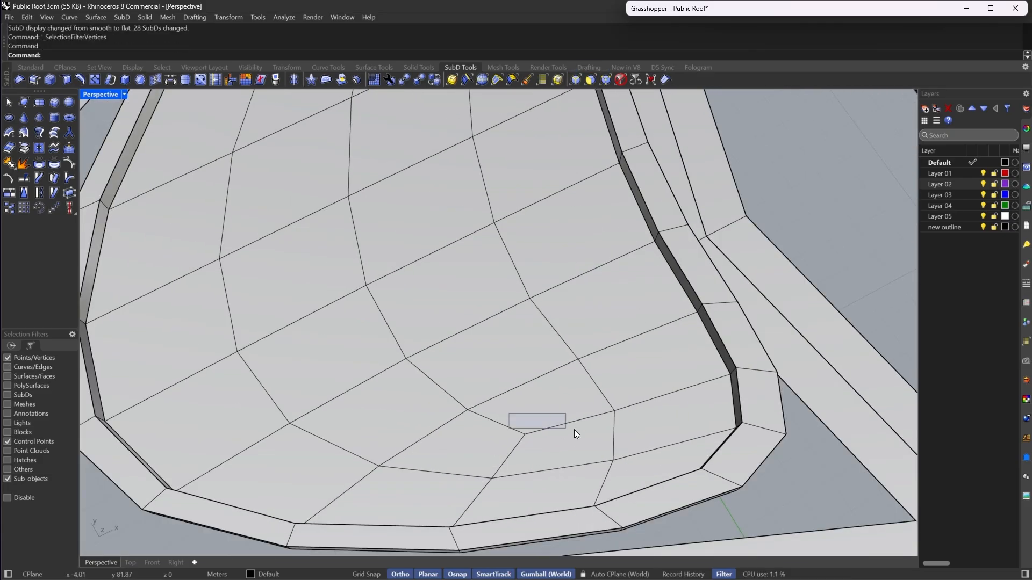
left_click_drag(574, 430, 643, 454)
left_click(616, 412, "shift")
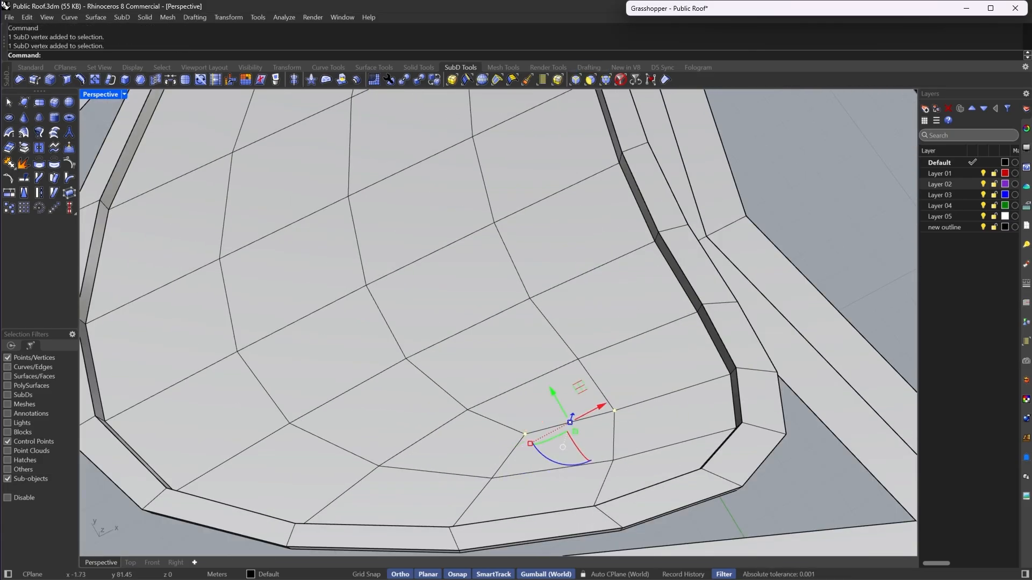
left_click(150, 83)
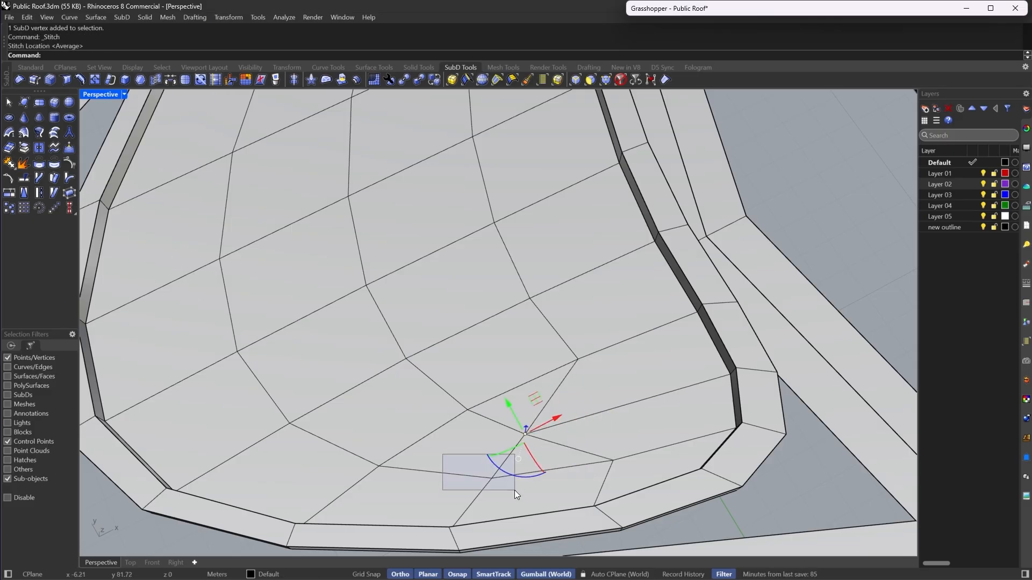
left_click_drag(514, 490, 516, 491, "shift")
right_click(615, 372)
left_click(629, 357)
key("Escape")
right_click_drag(529, 392, 534, 413, "shift")
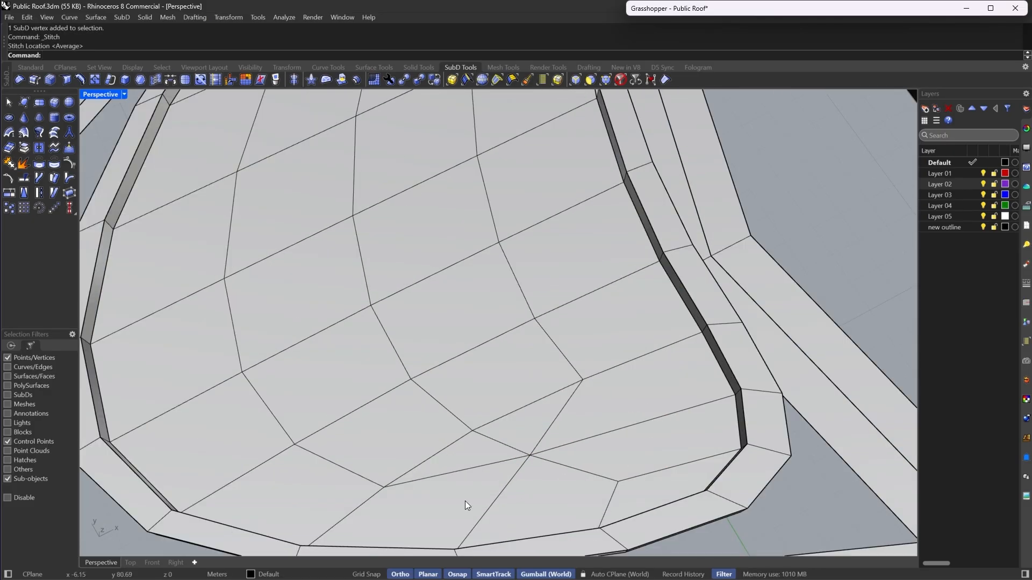
- Stitch another pair of floor vertices near the island's narrow tip at their average location
mouse_move(514, 456)
right_mouse_down()
mouse_move(563, 378)
mouse_move(409, 247)
mouse_move(544, 346)
mouse_move(453, 362)
mouse_move(493, 369)
mouse_move(506, 455)
right_mouse_up()
scroll(488, 367, "up", 4)
scroll(488, 367, "down", 6)
scroll(494, 369, "up", 5)
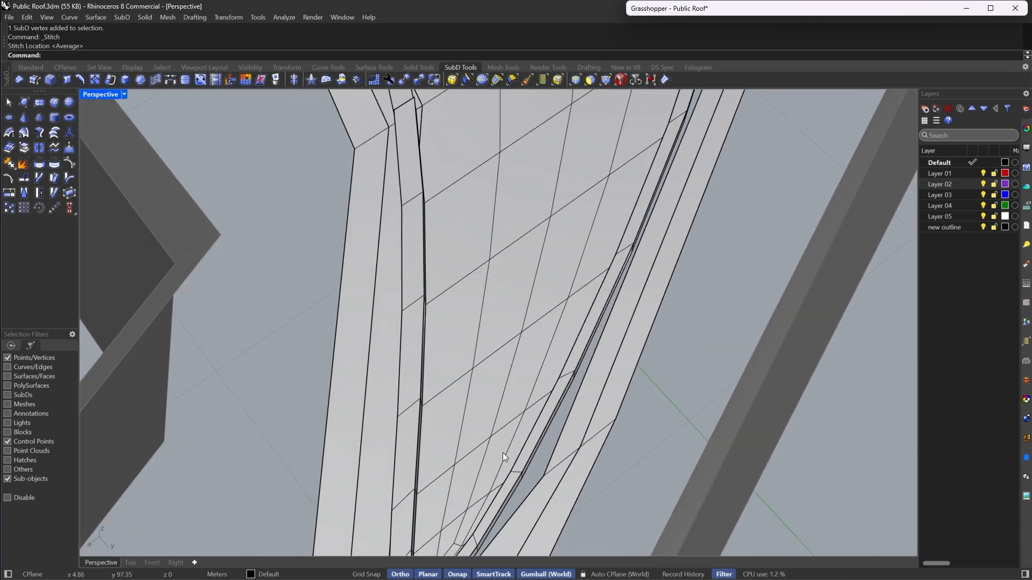
scroll(448, 545, "up", 8)
scroll(502, 499, "down", 10)
scroll(520, 392, "up", 5)
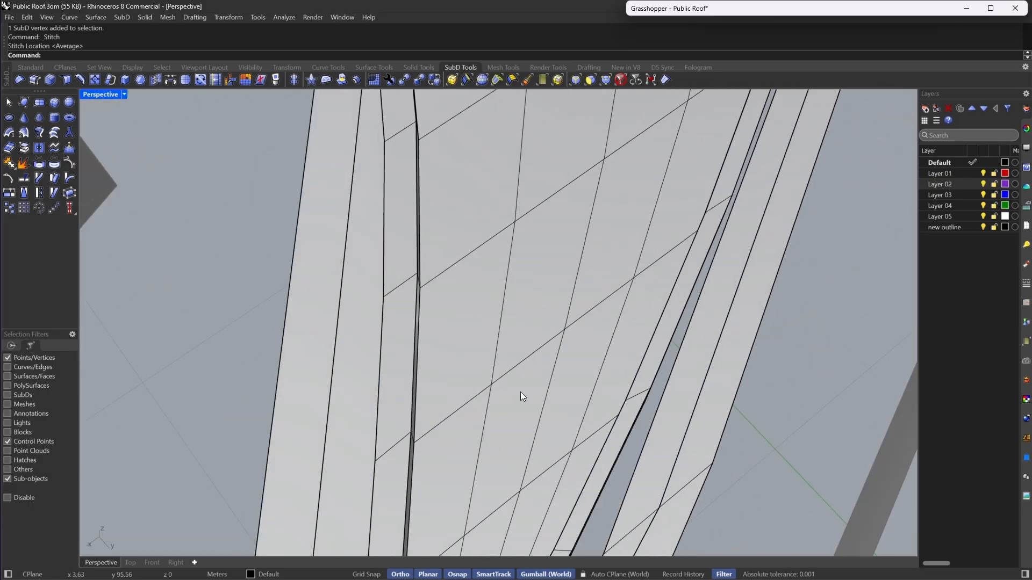
left_click_drag(575, 440, 580, 470)
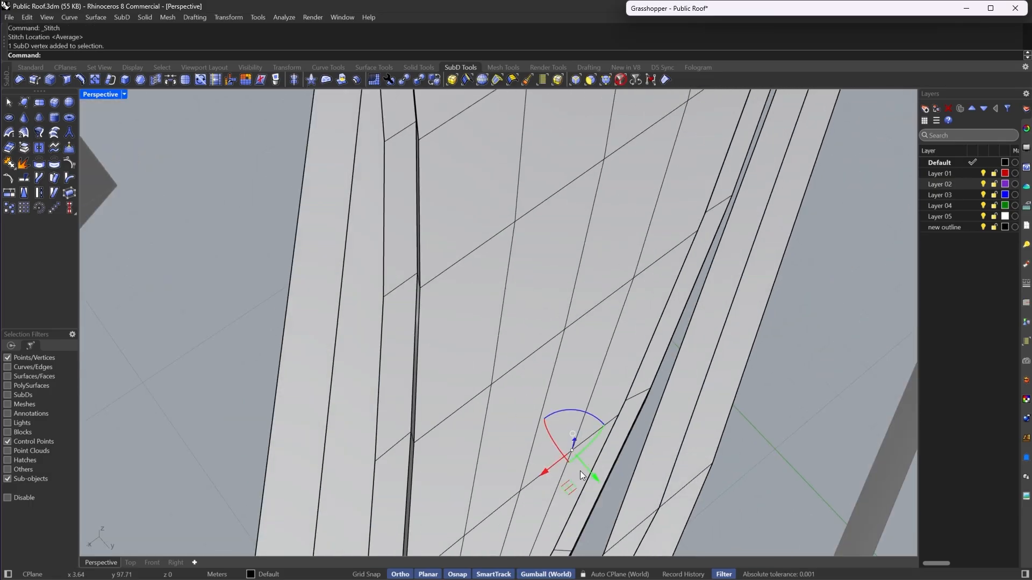
scroll(528, 405, "down", 6)
scroll(582, 327, "up", 6)
left_click_drag(633, 379, 634, 380)
scroll(529, 357, "down", 6)
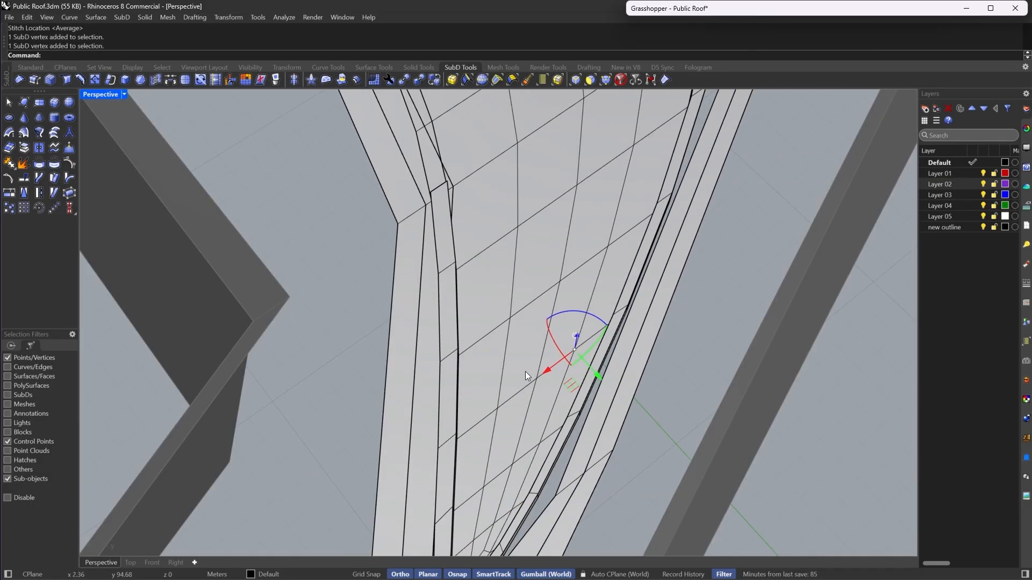
scroll(526, 375, "up", 6)
left_click_drag(525, 371, 562, 411, "shift")
left_click(155, 81)
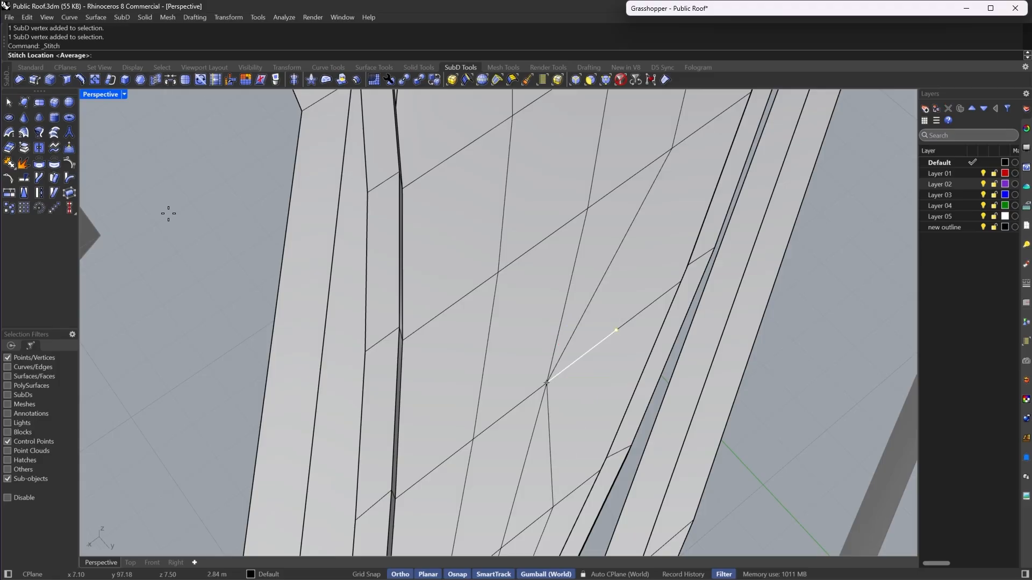
key("Return")
scroll(537, 375, "down", 6)
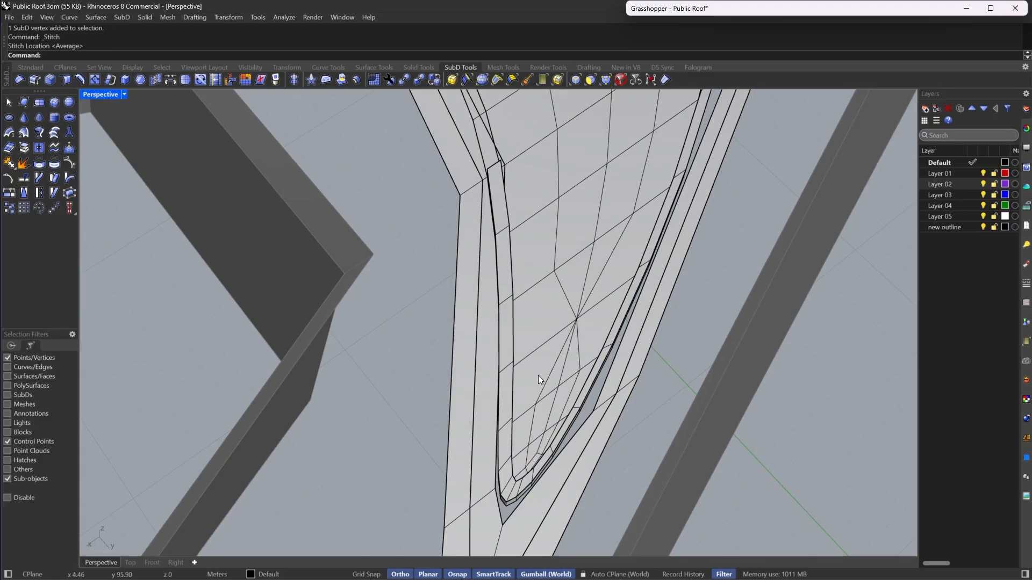
scroll(601, 378, "up", 6)
left_click(575, 80)
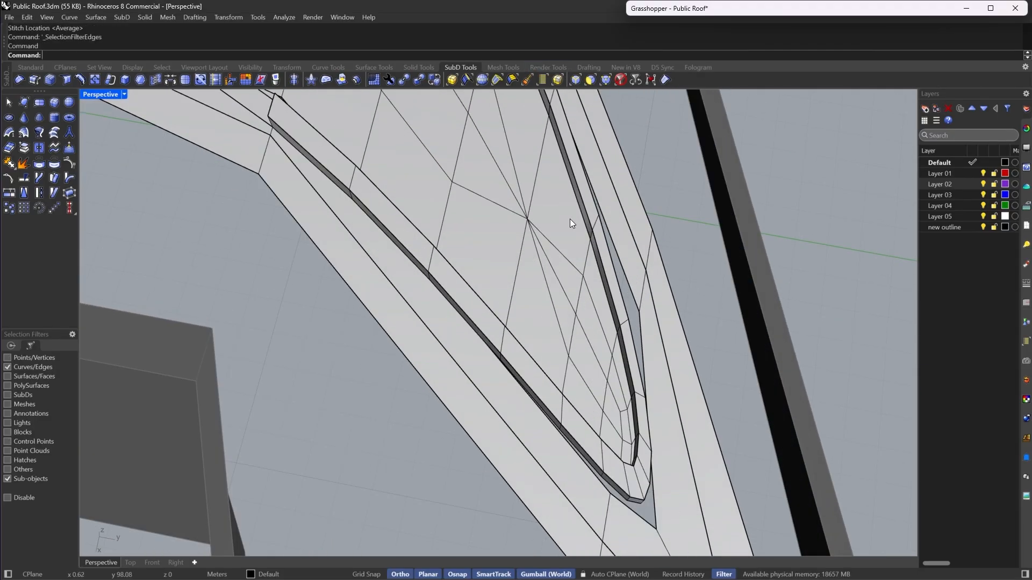
double_click(570, 263)
scroll(640, 448, "up", 4)
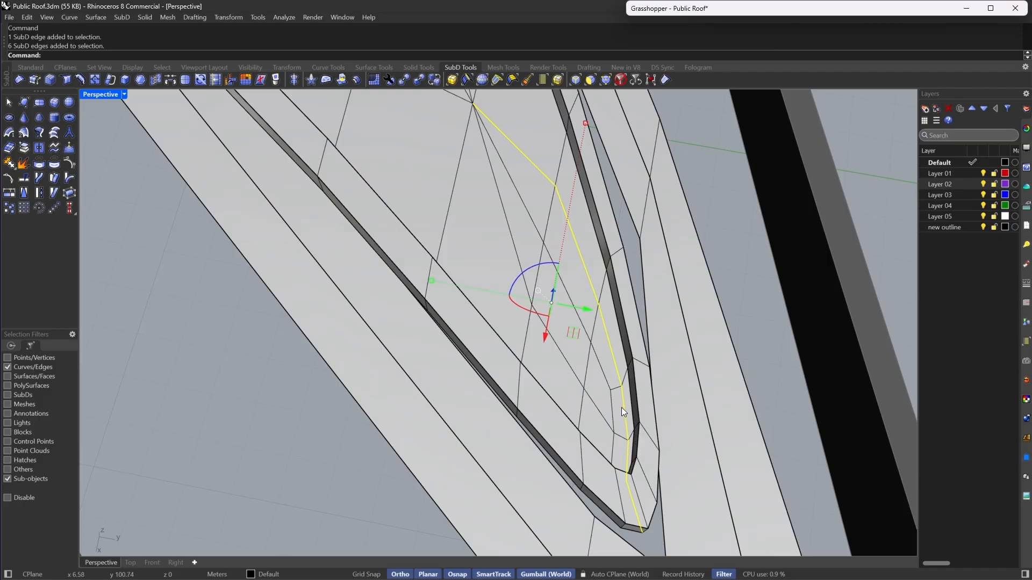
key("Escape")
- Select two face loops across the island floor, extract them as a separate SubD, and return to smooth display
scroll(591, 355, "down", 8)
right_click_drag(604, 375, 607, 305)
scroll(607, 312, "down", 6)
scroll(503, 318, "up", 6)
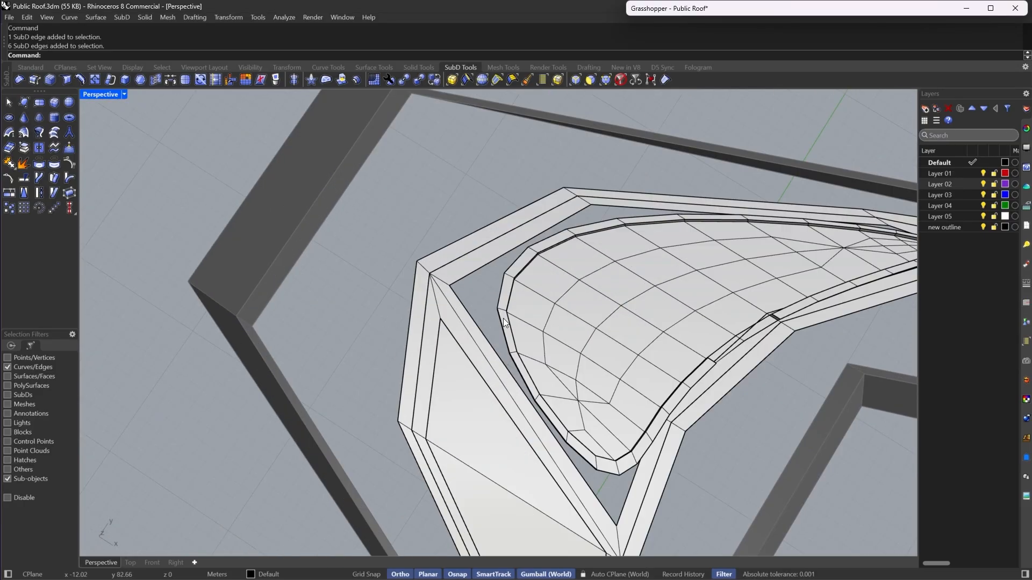
right_click_drag(503, 318, 580, 292)
scroll(580, 293, "down", 4)
scroll(575, 234, "up", 8)
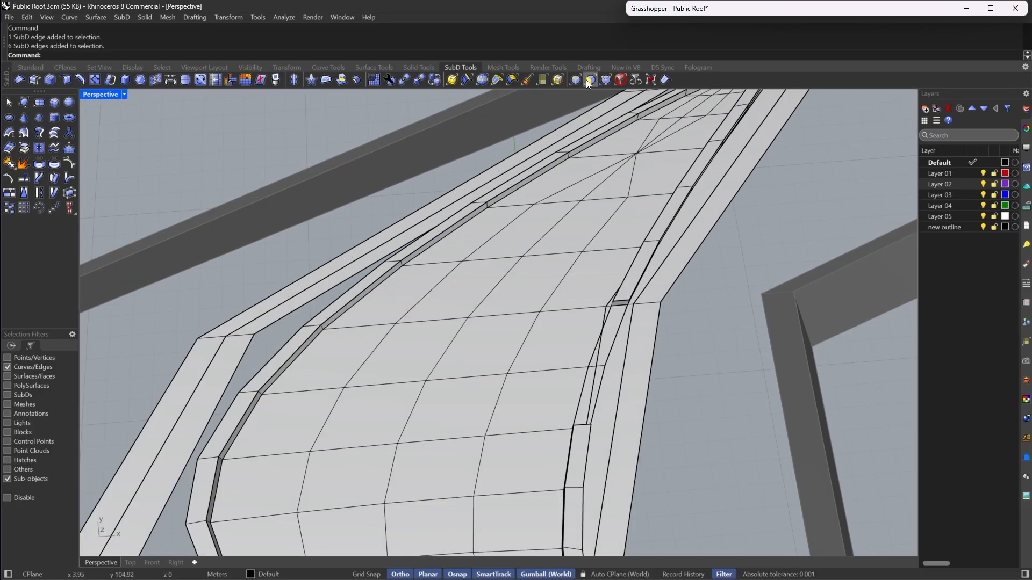
left_click(589, 81)
left_click(553, 222)
double_click(508, 251)
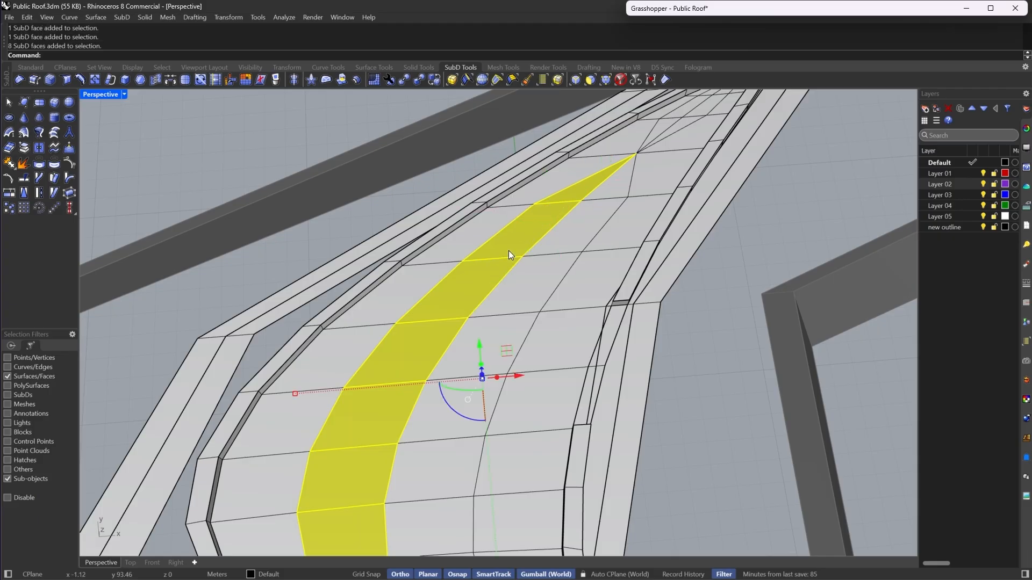
scroll(509, 251, "down", 7)
scroll(486, 357, "up", 7)
left_click(466, 469, "shift")
double_click(461, 437, "shift")
scroll(462, 437, "down", 6)
right_click_drag(596, 336, 513, 311)
left_click(23, 148)
left_click(364, 127)
key("Tab")
- Select the central band of island floor faces and inset them by the default 0.60 distance
right_click_drag(769, 228, 387, 258)
right_click_drag(274, 349, 527, 284)
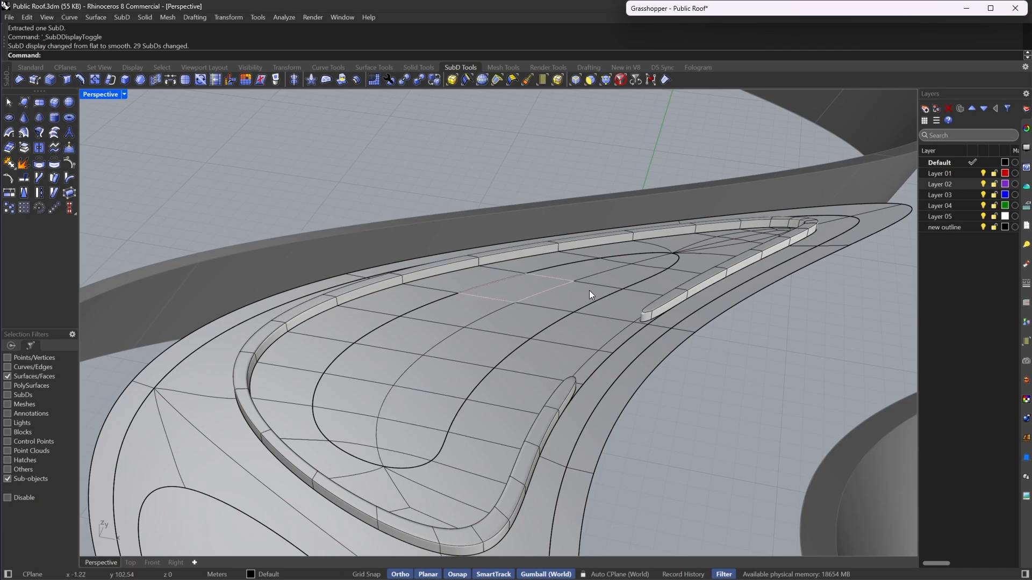
mouse_move(448, 406)
right_mouse_down()
mouse_move(521, 407)
mouse_move(447, 425)
mouse_move(466, 413)
right_mouse_up()
scroll(646, 263, "up", 3)
left_click(653, 305)
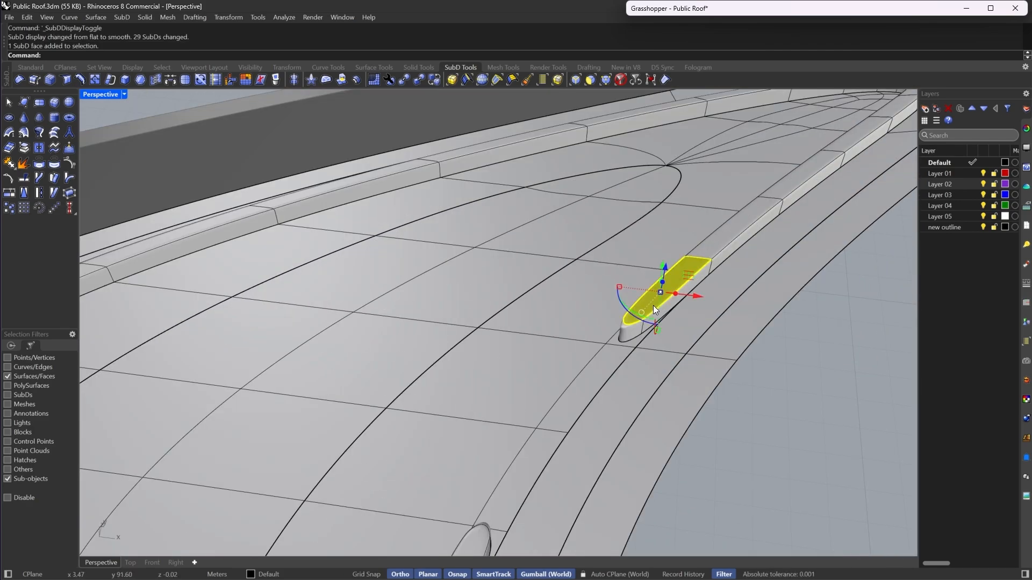
right_click_drag(499, 283, 383, 374)
left_click(382, 374)
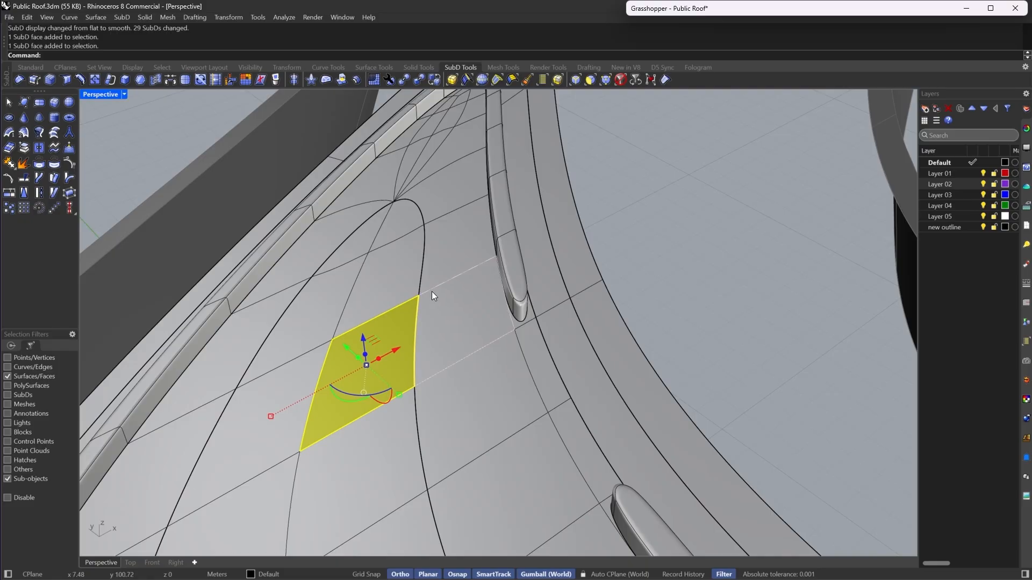
scroll(508, 242, "down", 5)
right_click_drag(568, 276, 430, 306)
double_click(428, 318)
scroll(482, 337, "down", 6)
scroll(427, 360, "up", 5)
right_click_drag(426, 360, 582, 356)
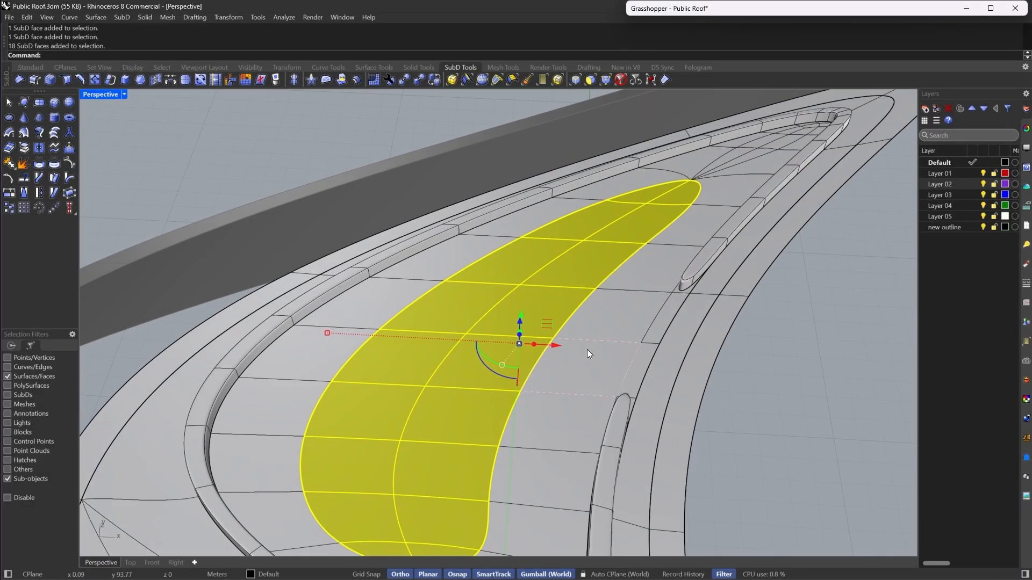
left_click(140, 79)
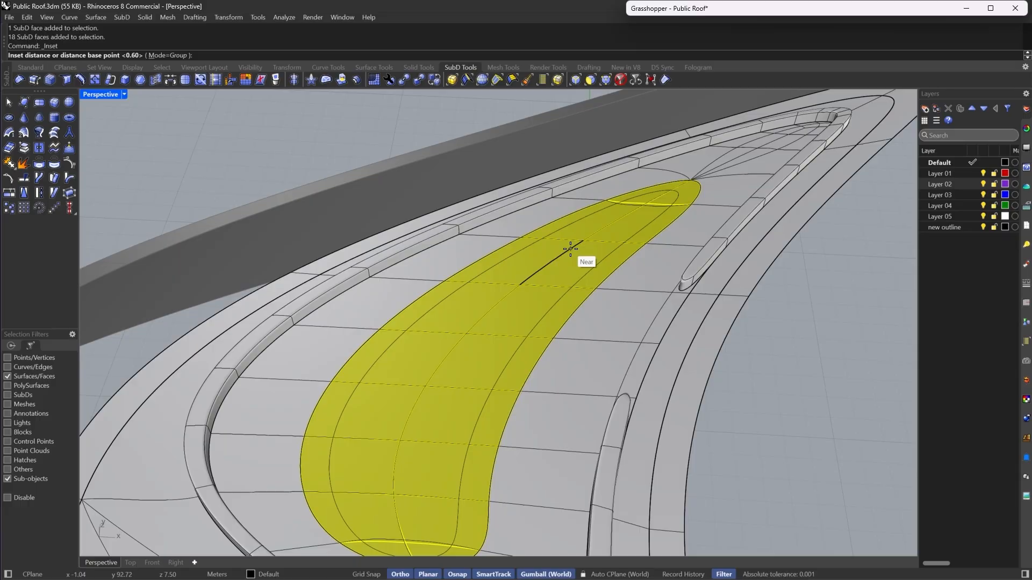
right_click(570, 248)
- Raise the inset faces 0.25 m with the gumball and extract them as a separate SubD
right_click_drag(591, 367, 604, 315)
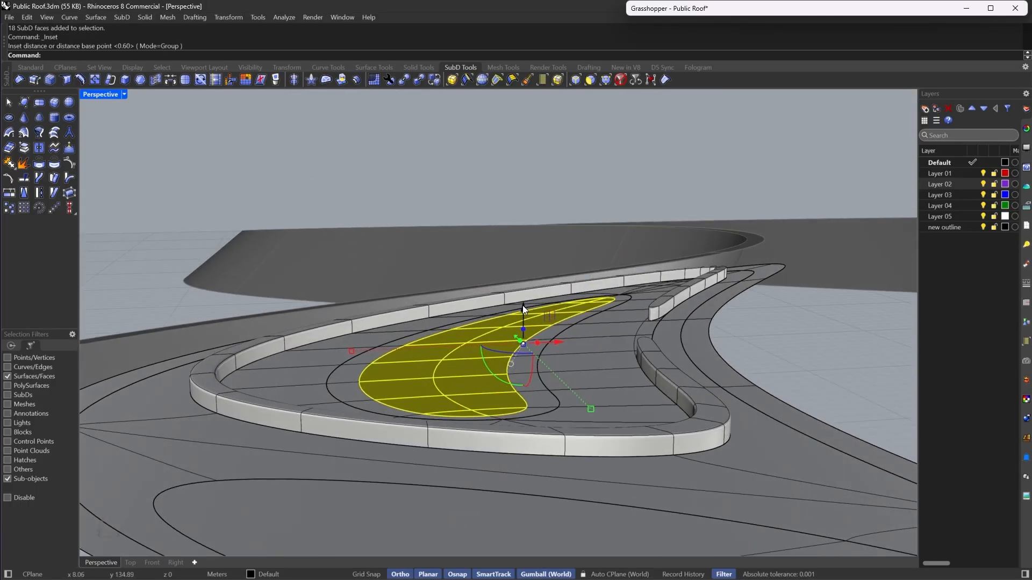
left_click_drag(521, 308, 524, 293)
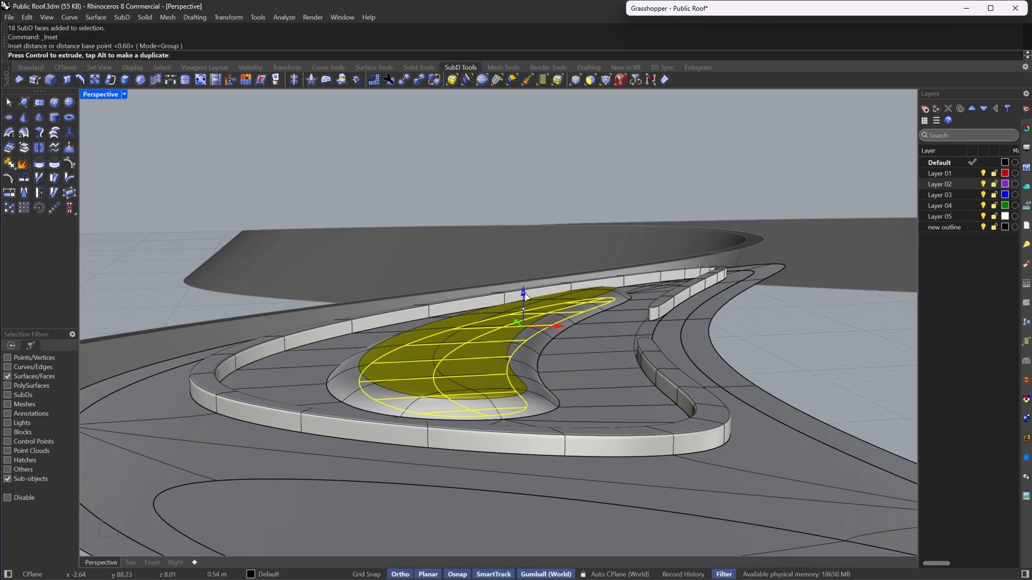
type(".25")
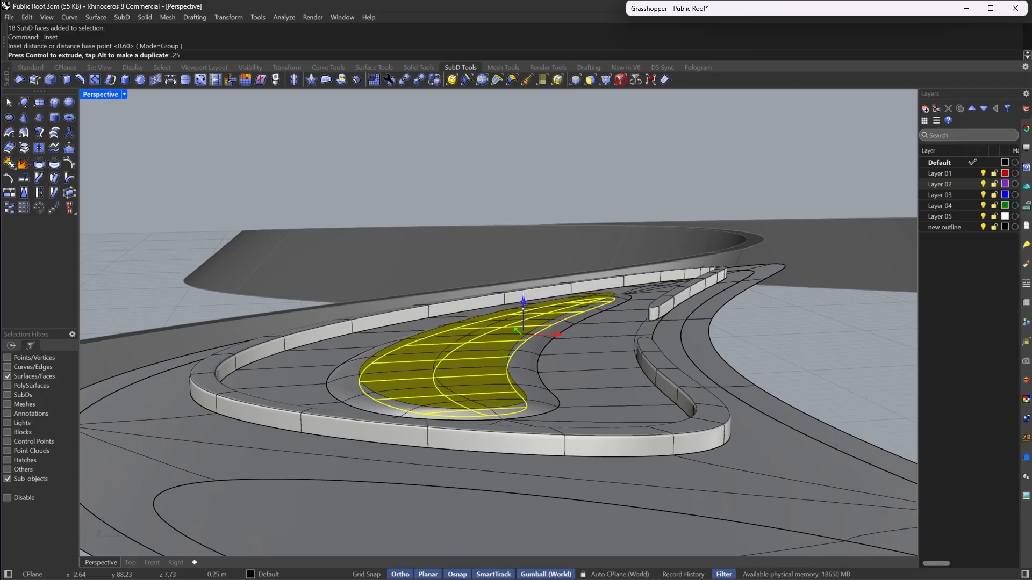
key("Return")
left_click_drag(523, 293, 525, 294)
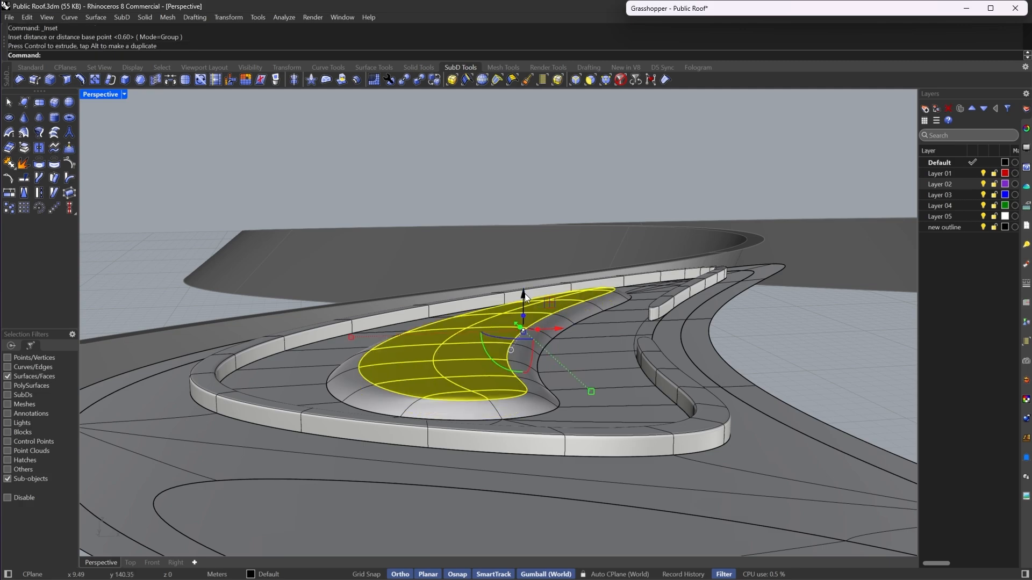
right_click_drag(525, 294, 543, 345)
left_click(23, 148)
right_click_drag(677, 309, 559, 319)
- Inset the raised island's top faces by 0.3 as a group
left_click(139, 80)
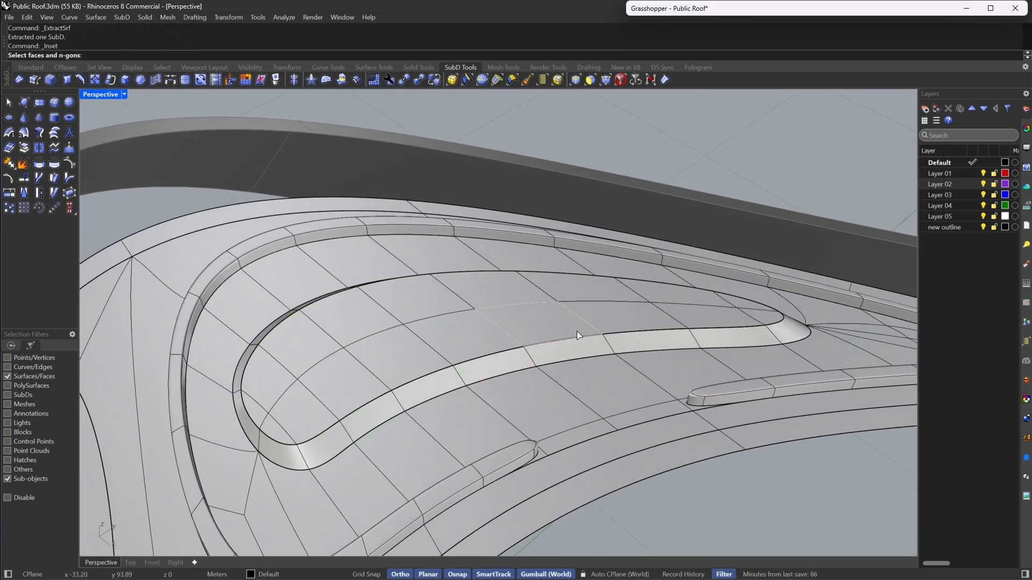
left_click(559, 305)
key("Return")
right_click_drag(337, 350, 357, 348)
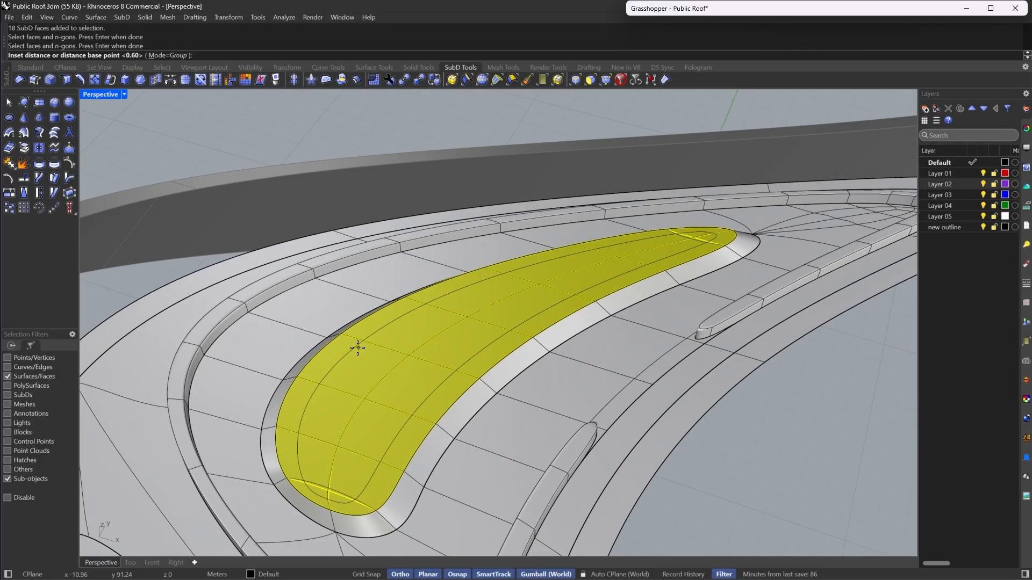
type("3")
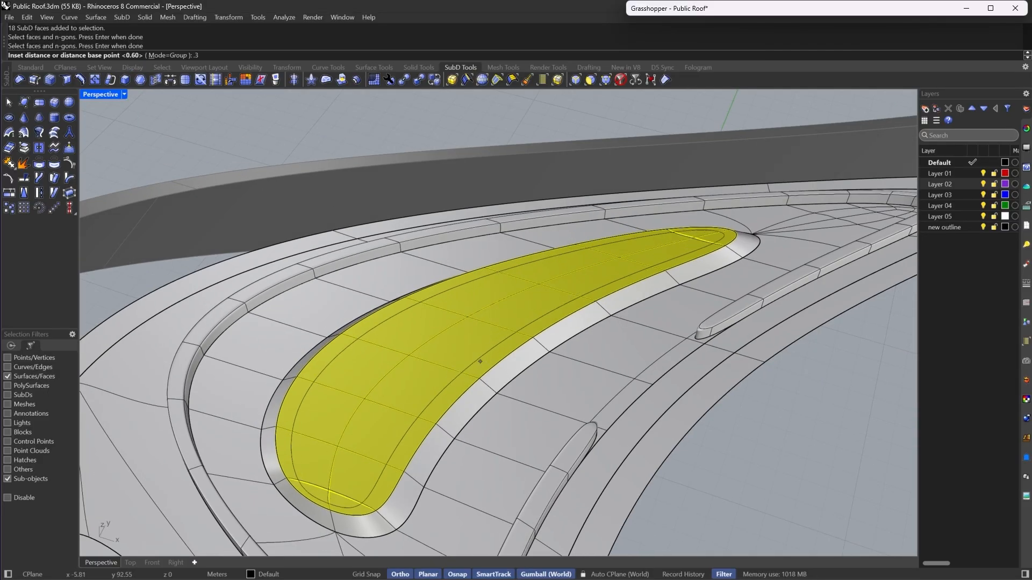
key("Return")
- Switch to flat display and extract the inset faces as a separate SubD
key("Tab")
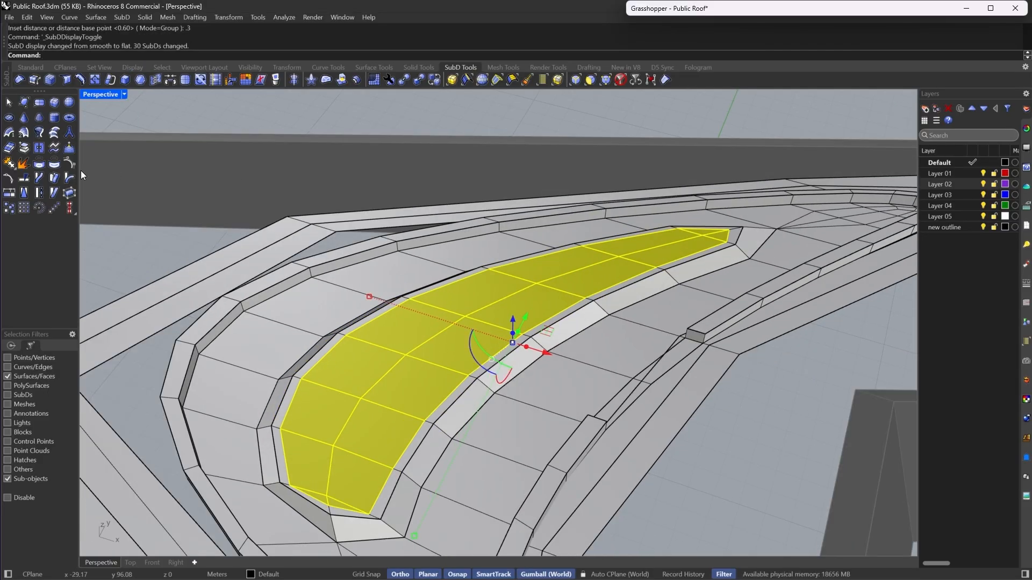
left_click(24, 150)
right_click_drag(480, 424, 521, 407)
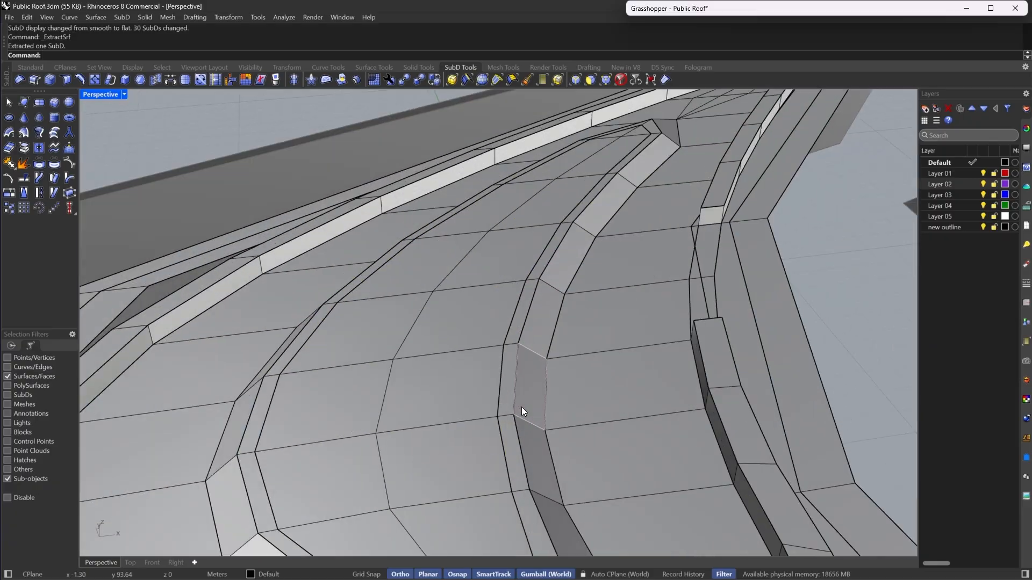
- Join the extracted SubD with the neighbouring island SubD and return to smooth display
left_click(528, 318)
scroll(516, 344, "up", 2)
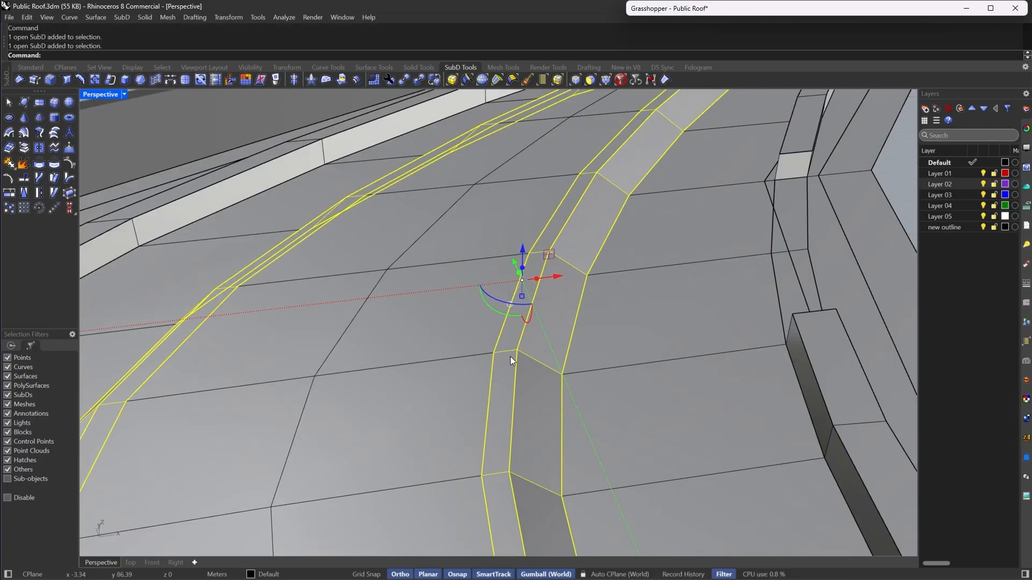
scroll(509, 359, "down", 3)
key("ctrl+j")
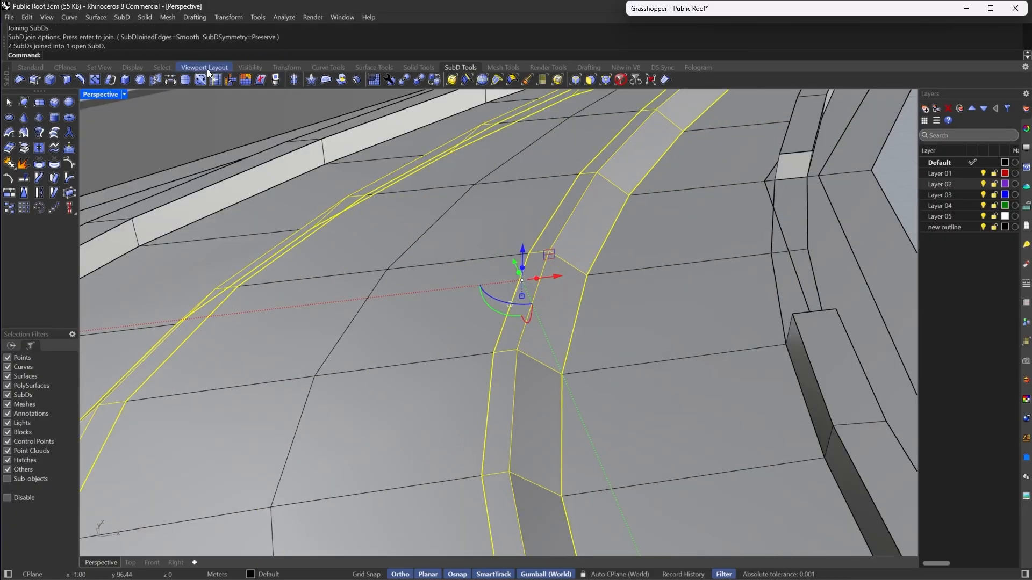
key("Tab")
key("Escape")
right_click_drag(723, 341, 680, 299)
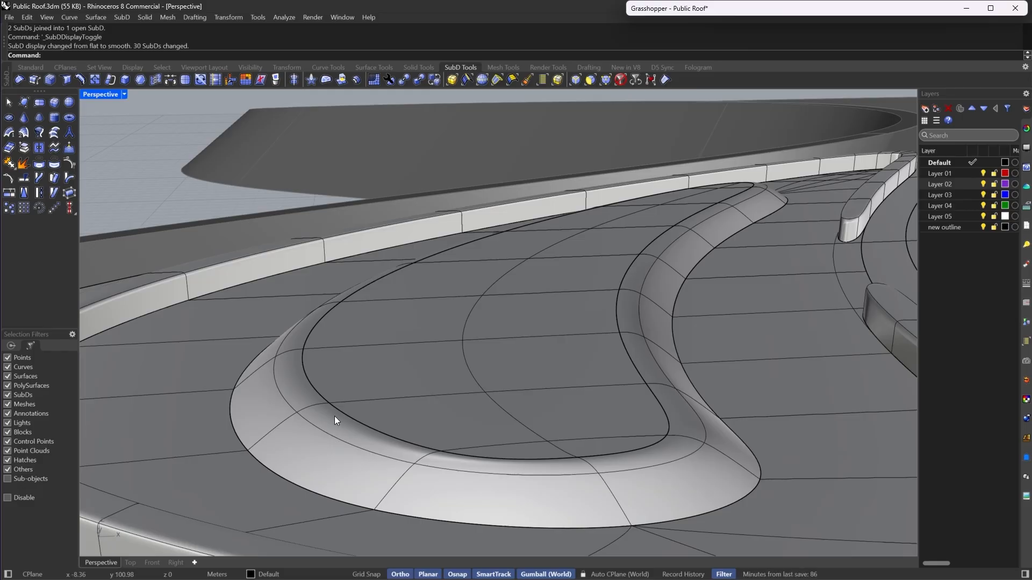
- Crease the edge loop around the raised island's base with a 50 crease weight
right_click_drag(657, 216, 852, 338)
scroll(667, 361, "up", 3)
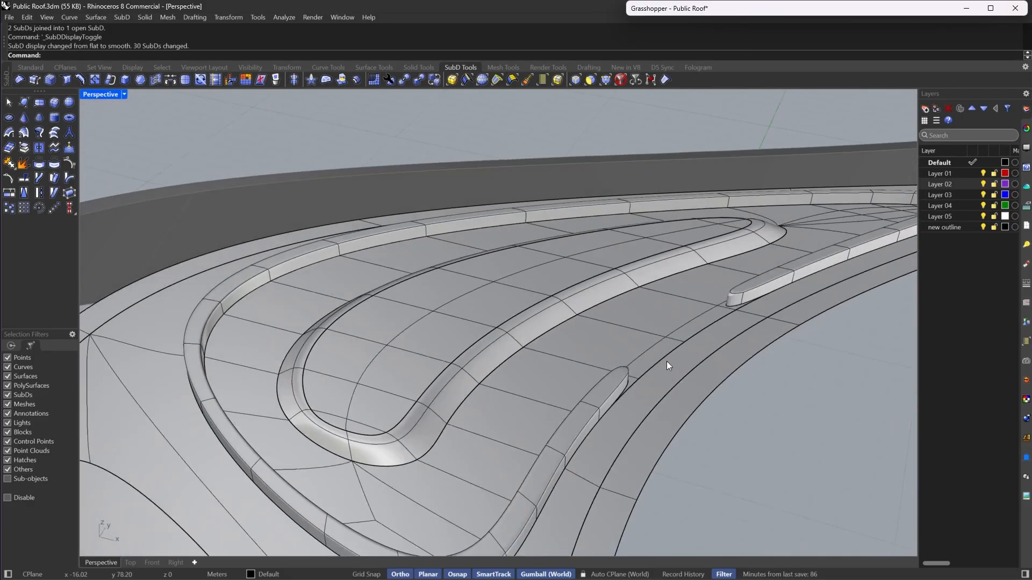
left_click(423, 334)
scroll(423, 334, "down", 3)
right_click_drag(424, 334, 641, 225)
key("Escape")
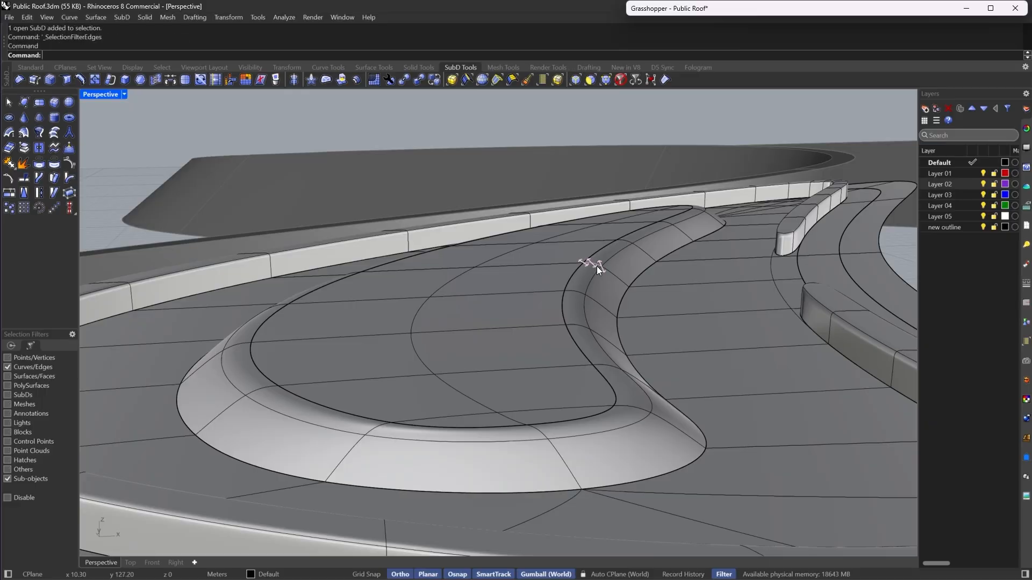
double_click(594, 276)
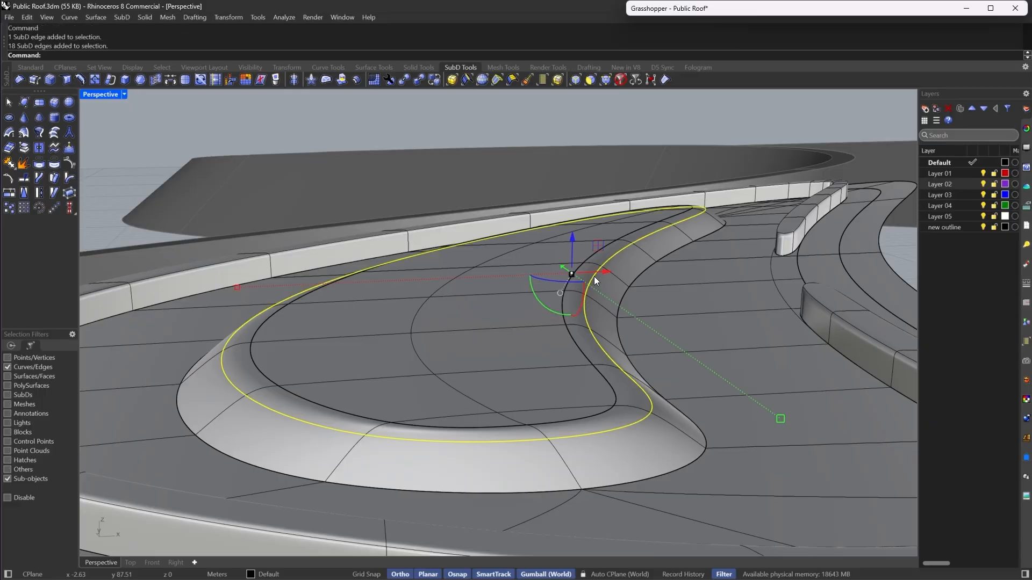
left_click(65, 80)
type("50")
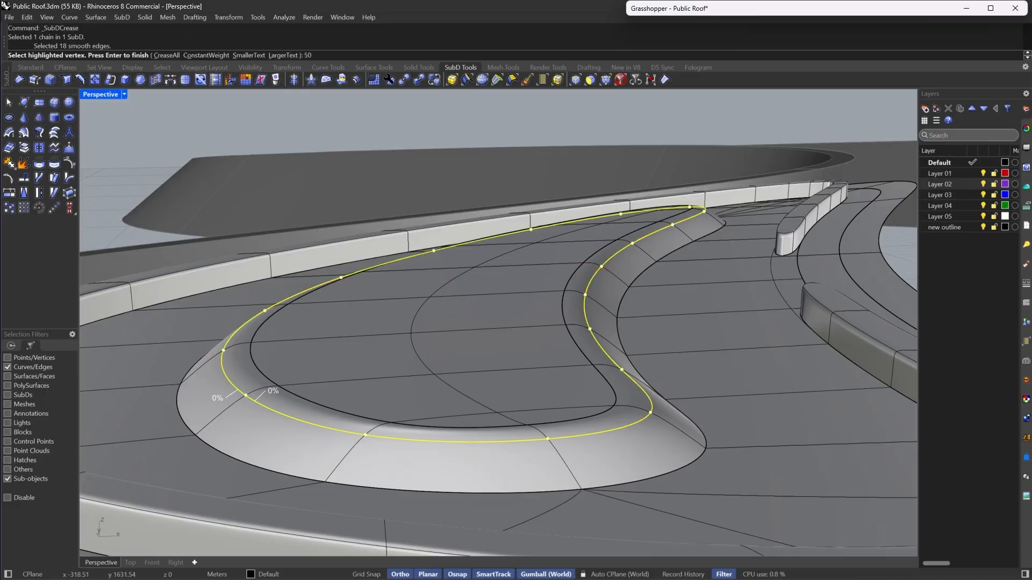
key("Return")
key("Return")
- Switch the perspective viewport to the Rendered display mode
right_click_drag(535, 311, 706, 397)
scroll(601, 287, "up", 5)
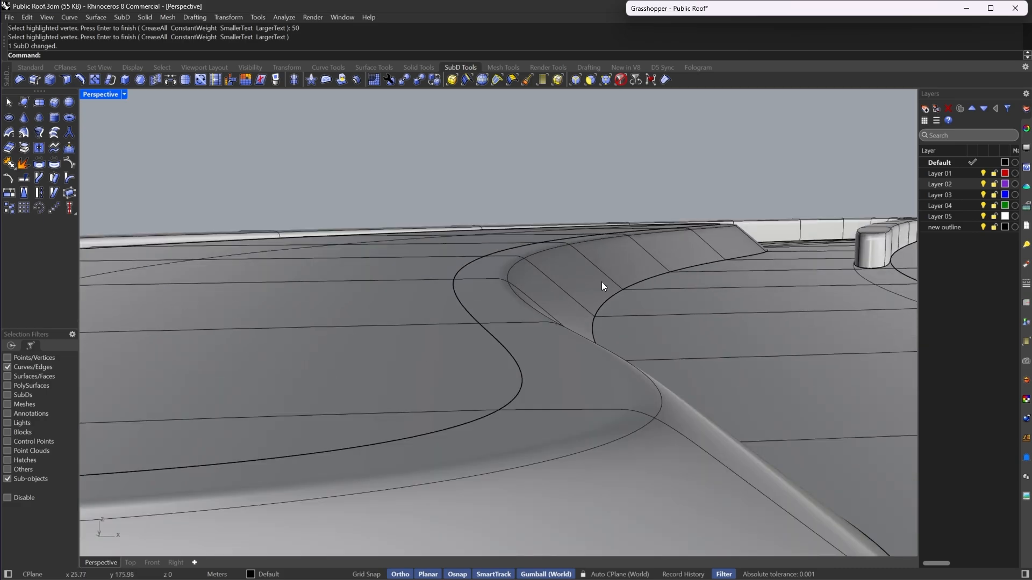
scroll(644, 392, "down", 5)
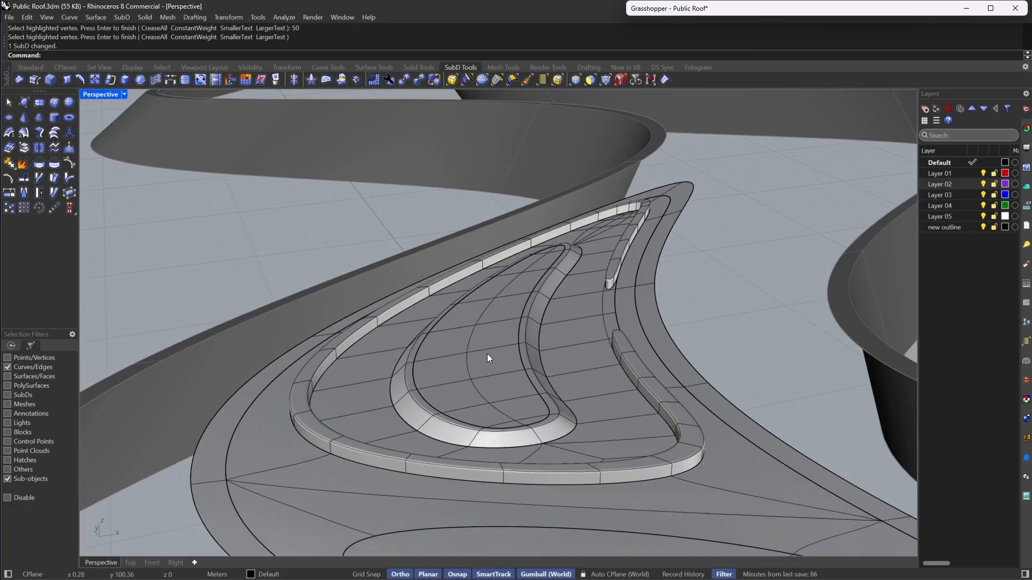
left_click(487, 353)
left_click(620, 82)
left_click(498, 330)
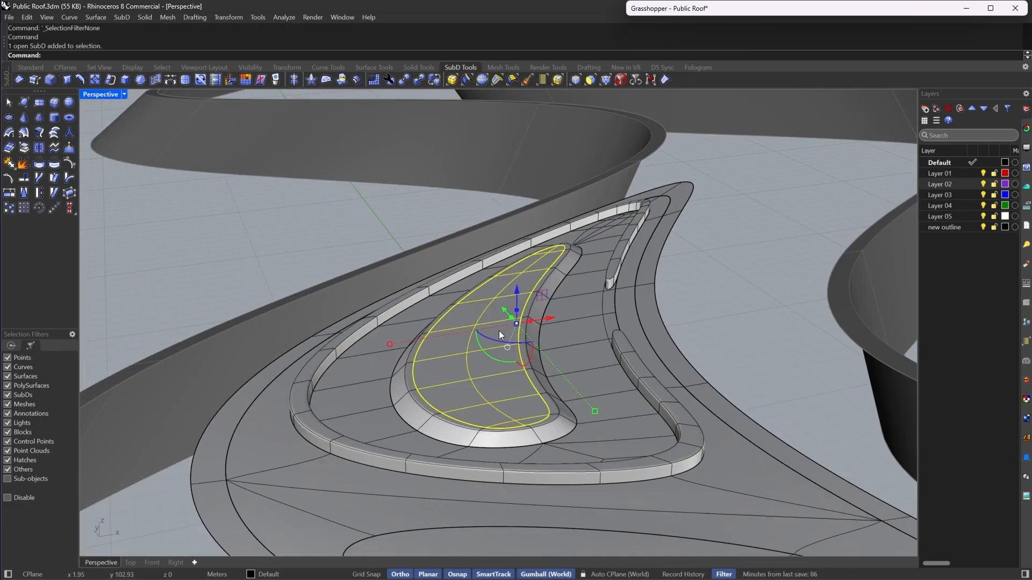
right_click_drag(499, 330, 528, 358)
scroll(528, 357, "down", 6)
scroll(527, 358, "up", 6)
right_click_drag(627, 320, 182, 156)
scroll(258, 226, "down", 5)
left_click(127, 97)
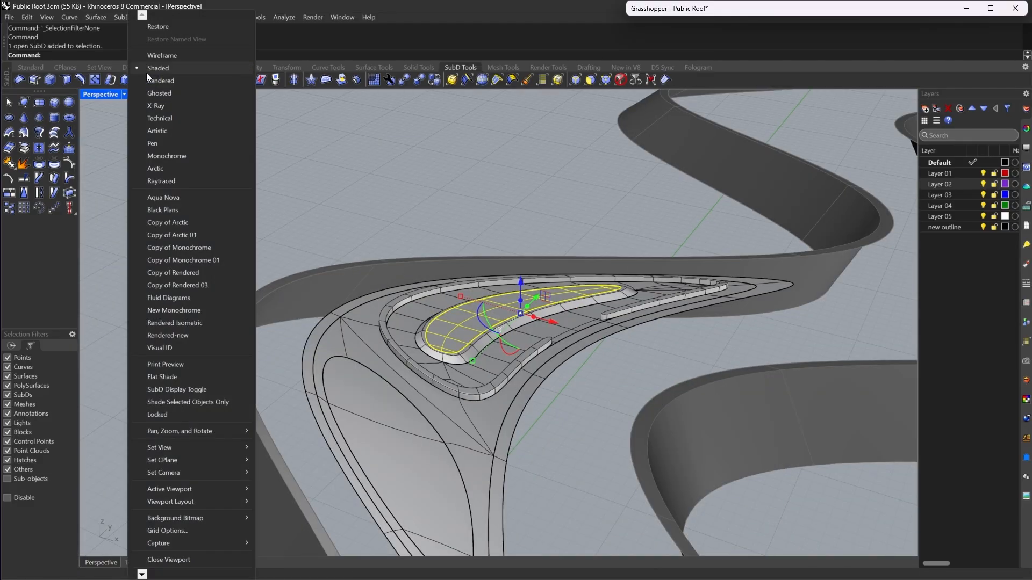
left_click(152, 83)
scroll(261, 246, "down", 4)
left_click(449, 336)
right_click_drag(449, 336, 448, 386)
scroll(367, 350, "up", 10)
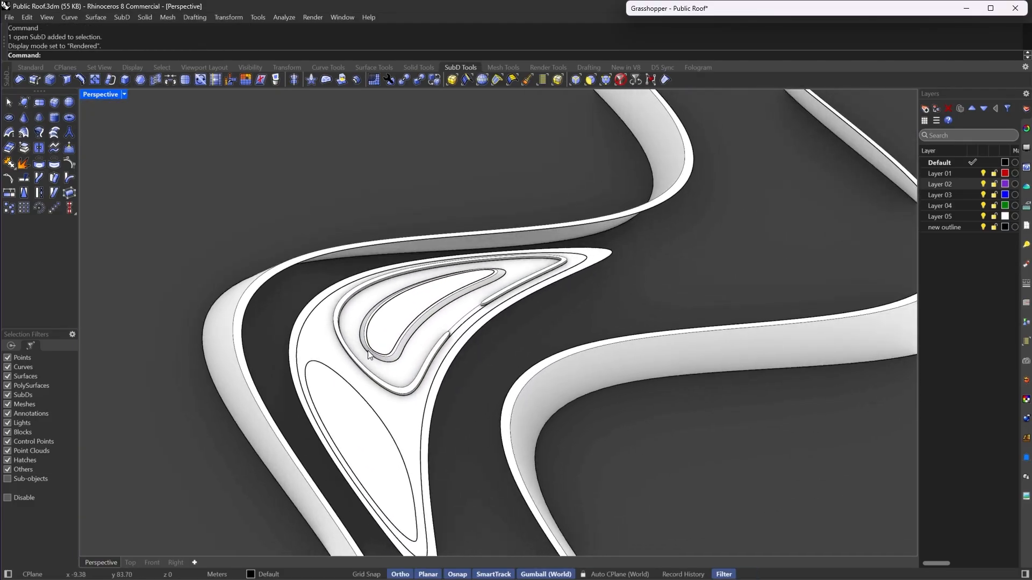
- Drag a vertex at the island's corner in flat display, and return to smooth display
key("Tab")
key("Tab")
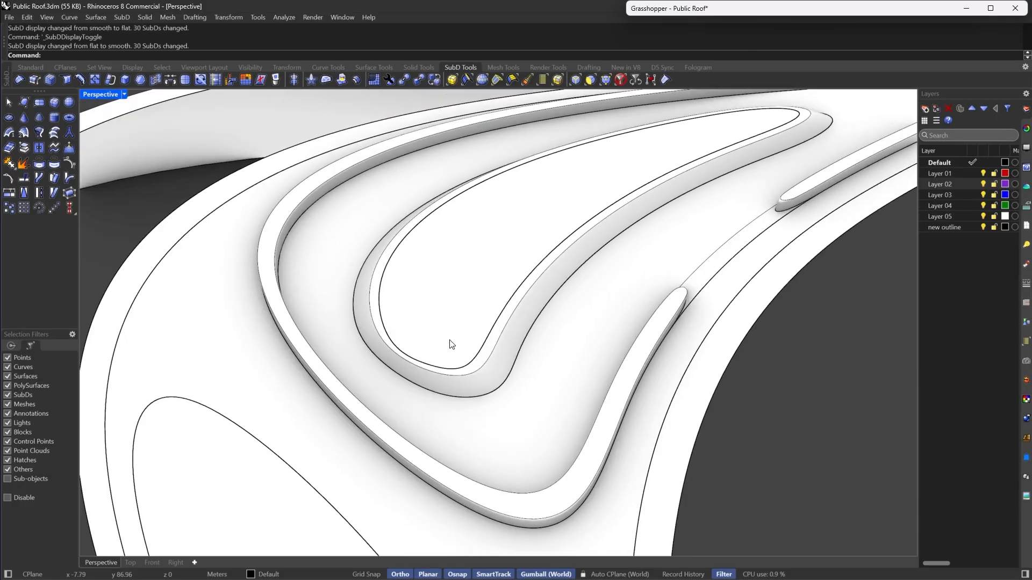
scroll(450, 345, "up", 10)
key("Tab")
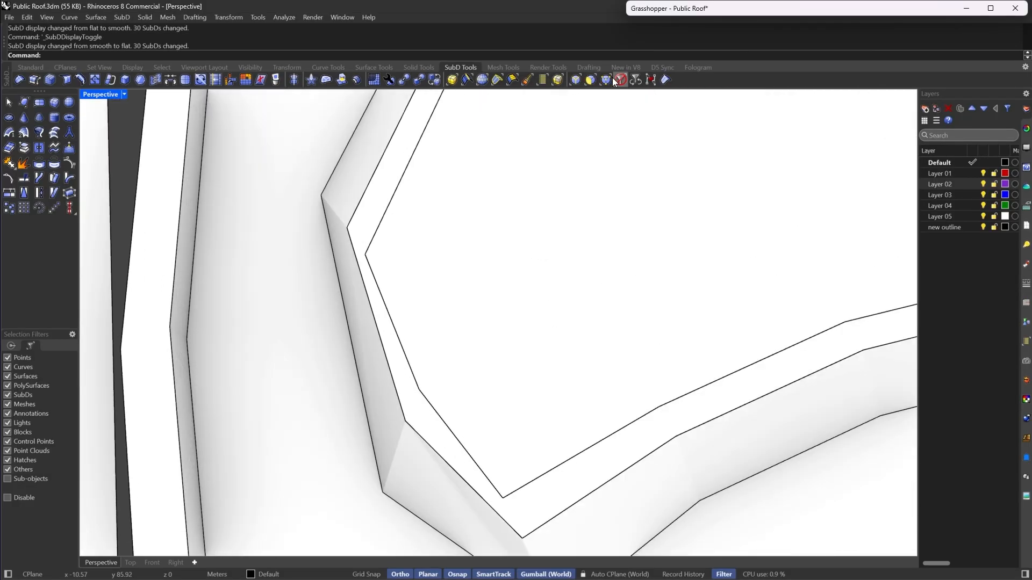
left_click(613, 81)
scroll(369, 249, "up", 3)
left_click_drag(368, 248, 424, 260)
scroll(425, 262, "down", 8)
scroll(473, 388, "up", 8)
left_click_drag(450, 330, 525, 430)
key("Tab")
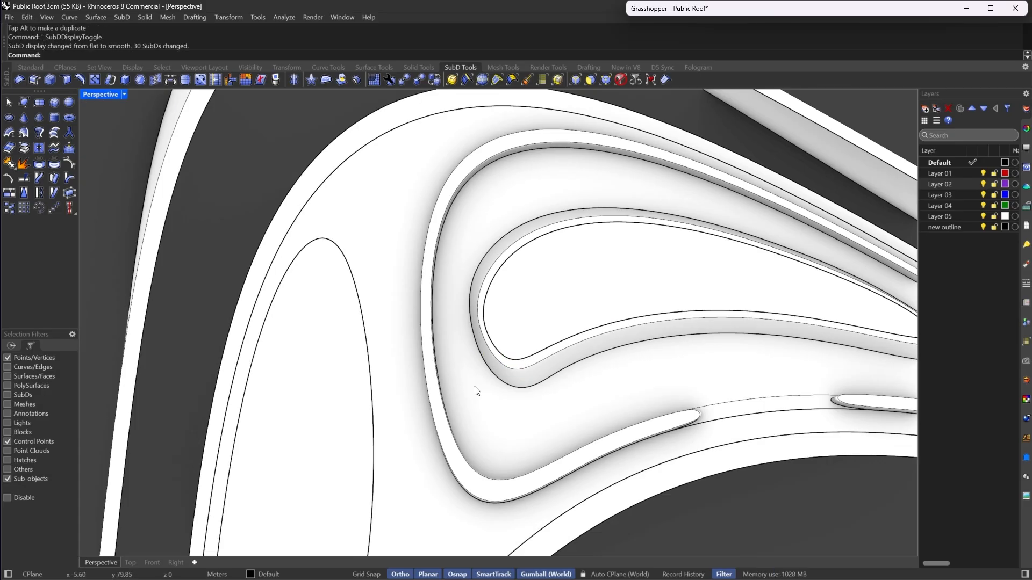
- Examine the island, curbs and walkways from above in the rendered view
scroll(432, 297, "down", 10)
mouse_move(432, 297)
right_mouse_down()
mouse_move(534, 328)
mouse_move(543, 389)
mouse_move(637, 416)
mouse_move(514, 410)
mouse_move(585, 405)
mouse_move(566, 363)
mouse_move(346, 374)
right_mouse_up()
scroll(543, 389, "down", 6)
scroll(579, 405, "down", 5)
scroll(516, 409, "up", 6)
scroll(554, 416, "down", 6)
scroll(585, 405, "up", 2)
scroll(446, 195, "up", 8)
right_click_drag(446, 195, 537, 255)
scroll(495, 333, "up", 4)
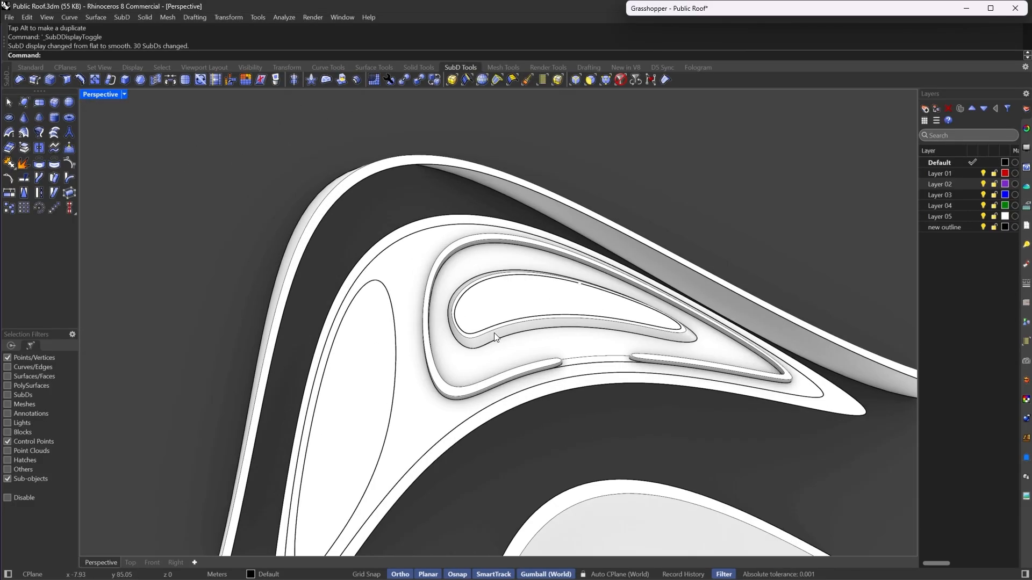
right_click_drag(495, 333, 445, 418)
scroll(527, 301, "down", 4)
scroll(397, 424, "up", 3)
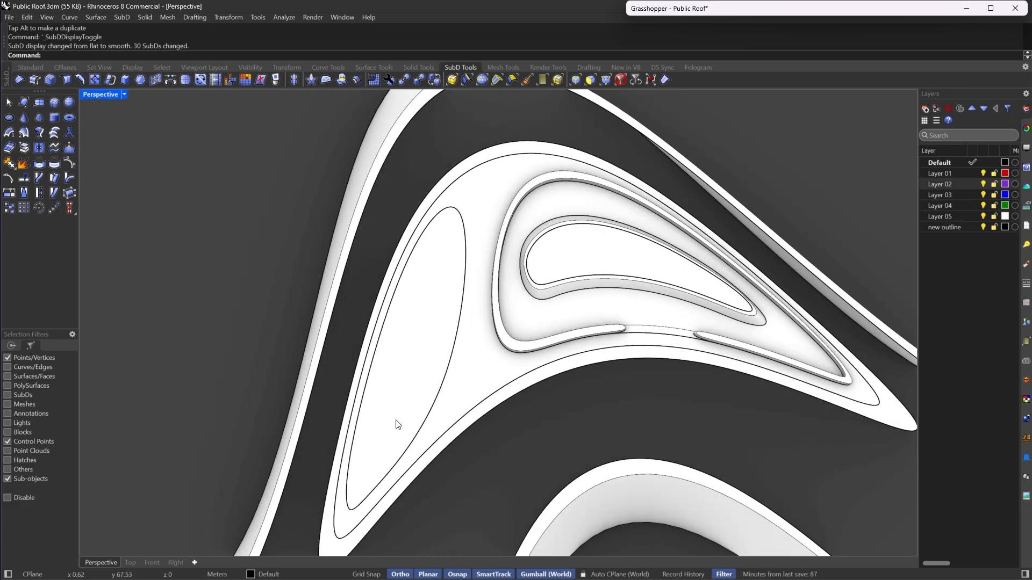
- Switch the viewport back to Shaded display mode and flat SubD display
left_click(617, 84)
left_click(450, 365)
right_click_drag(453, 369, 501, 294)
key("Escape")
left_click(124, 95)
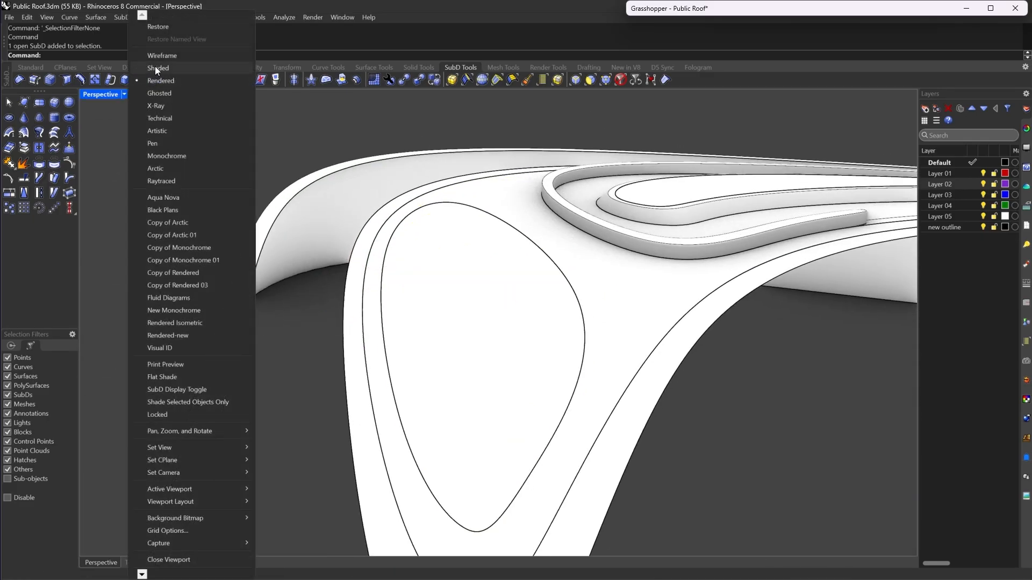
left_click(155, 68)
key("Tab")
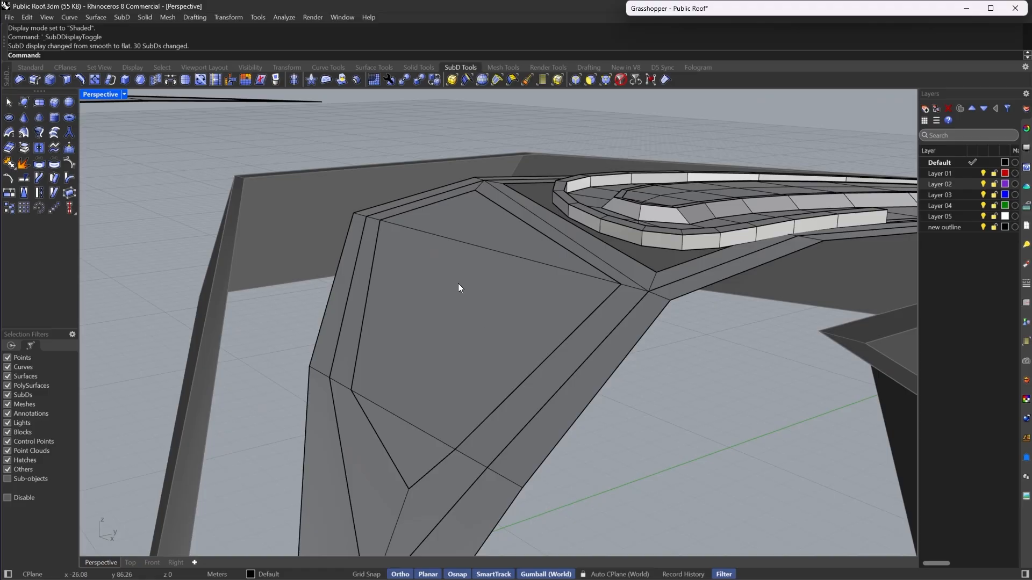
- Isolate the small SubD piece beside the walkway
left_click(467, 279)
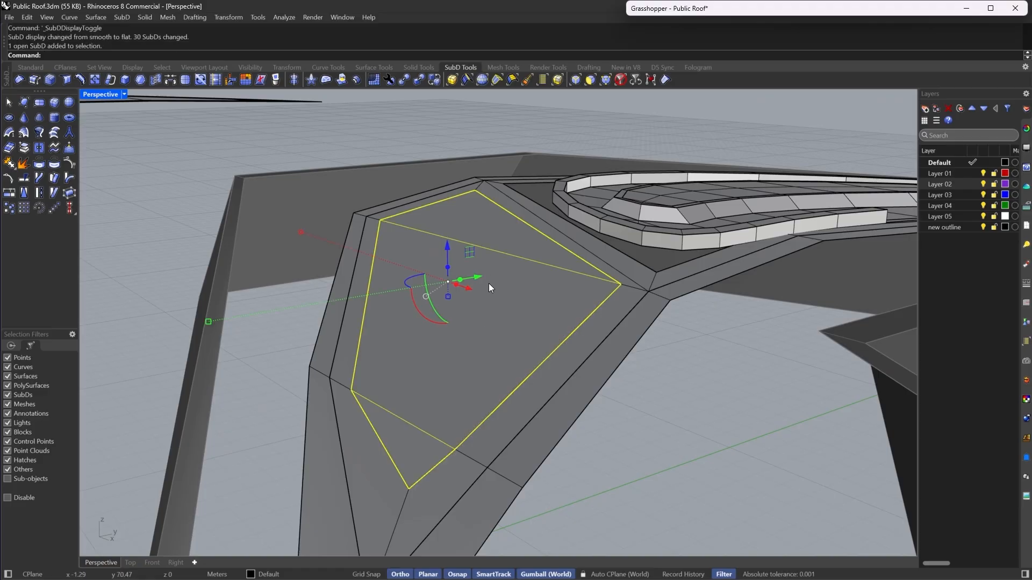
left_click(187, 79)
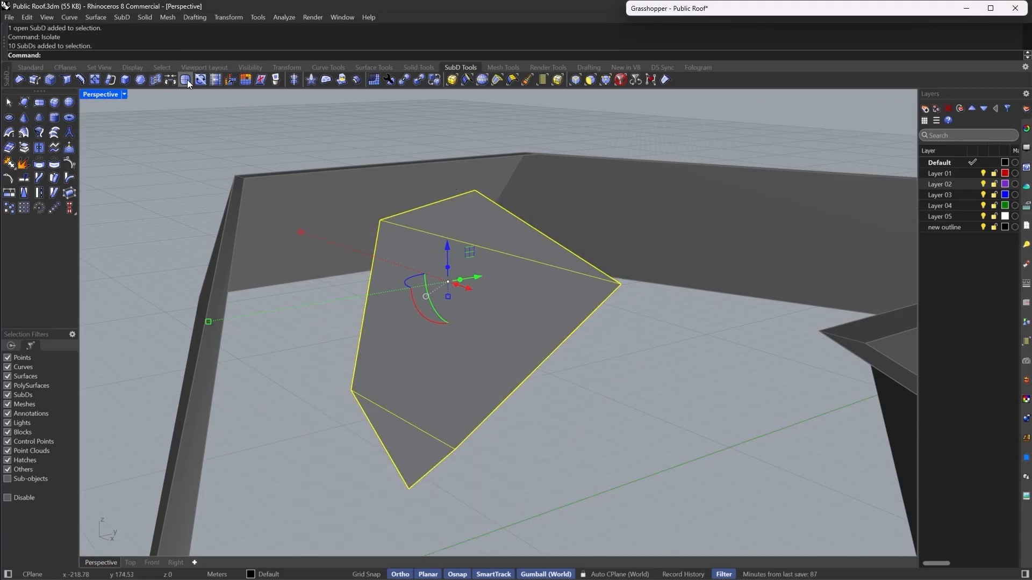
left_click(187, 79)
key("Escape")
key("Tab")
key("Tab")
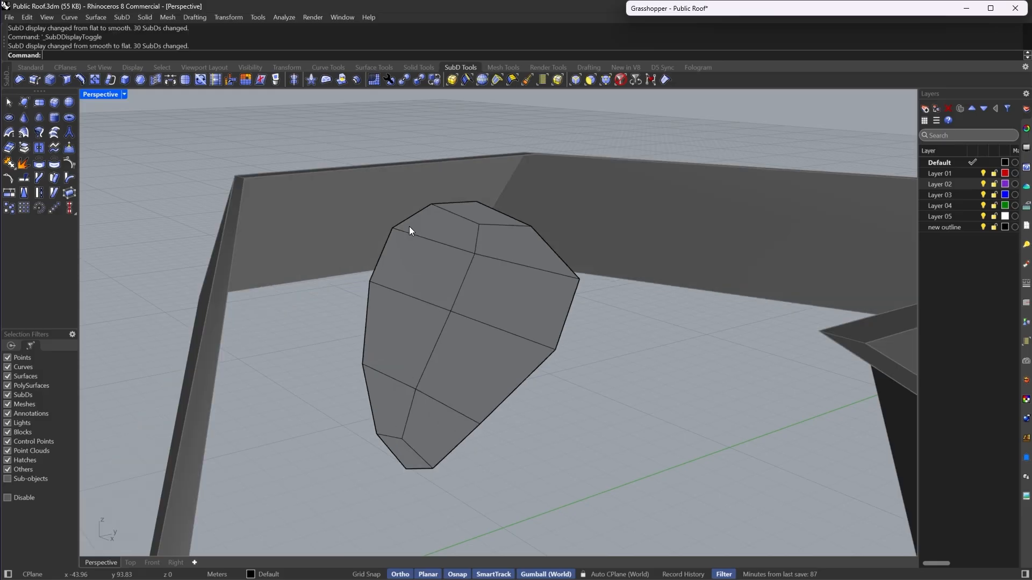
- Select the piece's lower faces, inset them by the default 0.30, and extract them as a separate SubD
left_click(590, 83)
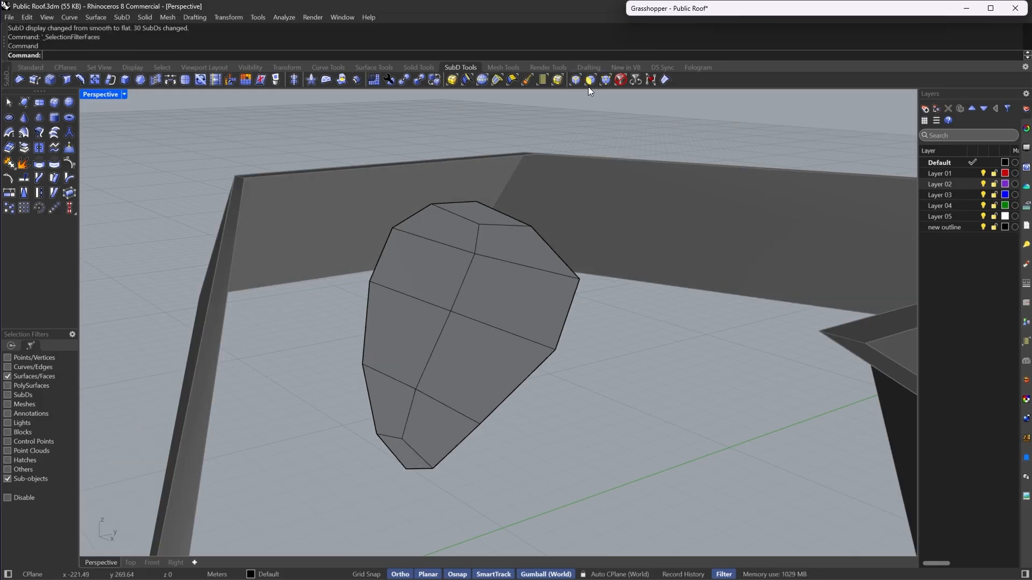
left_click(472, 374)
left_click(440, 428, "shift")
left_click(398, 457, "shift")
left_click(383, 428, "shift")
left_click(387, 331, "shift")
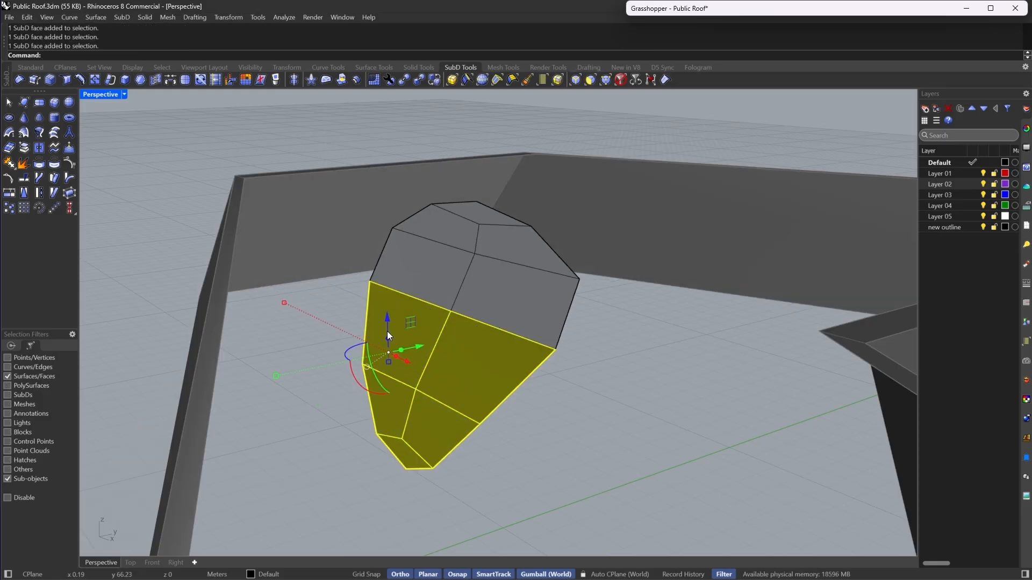
left_click(139, 80)
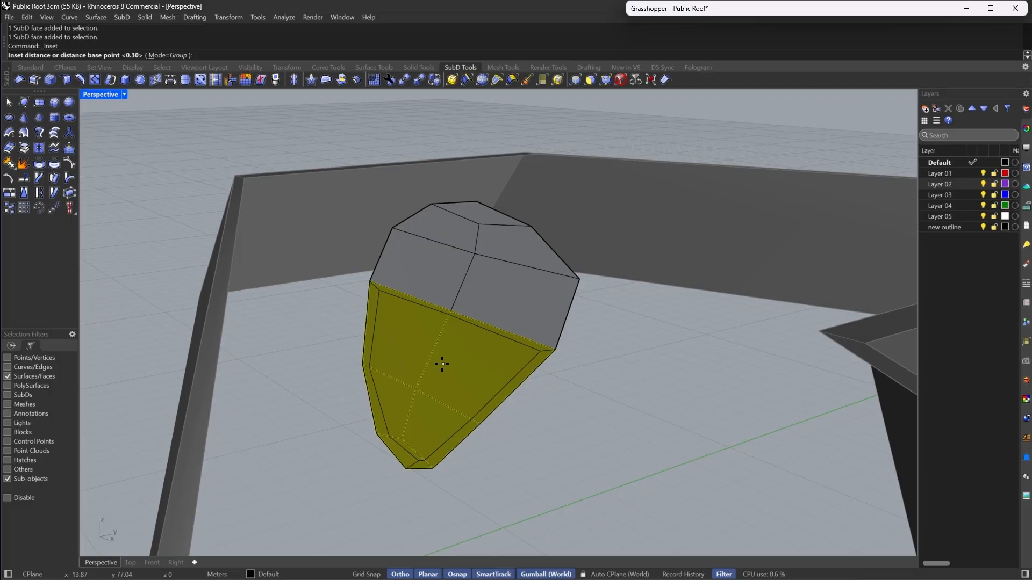
key("Return")
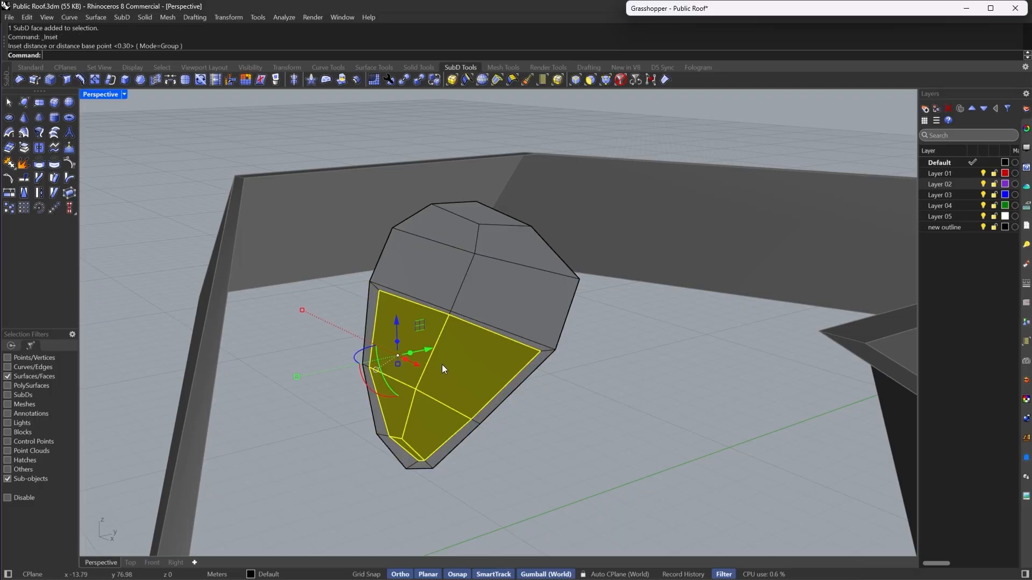
right_click(20, 161)
right_click_drag(492, 320, 501, 355)
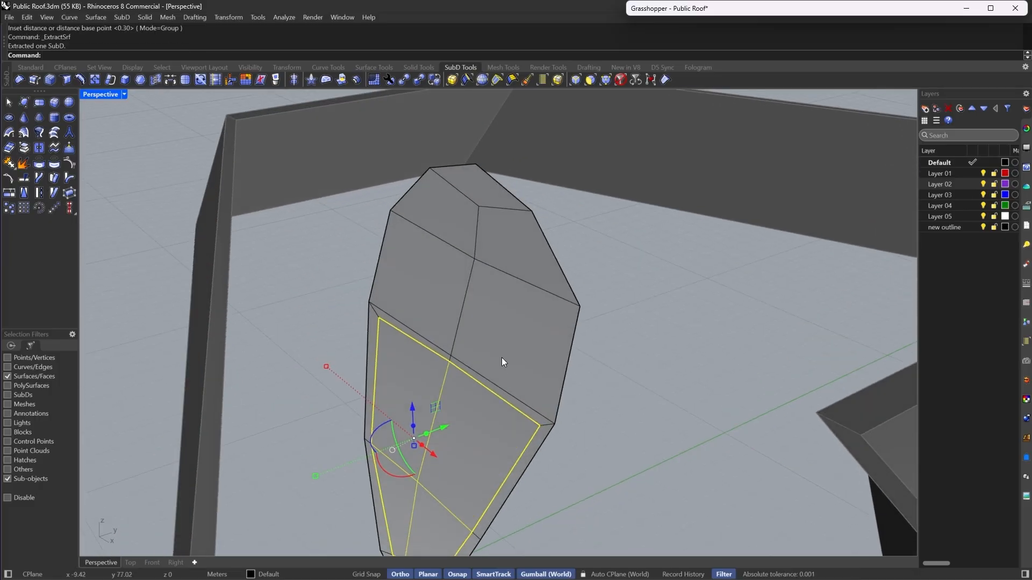
- Select the piece's upper faces, inset them by the default 0.30, and extract them as a separate SubD
left_click(501, 354)
left_click(426, 278)
left_click(438, 223, "shift")
left_click(414, 258, "shift")
left_click(447, 218, "shift")
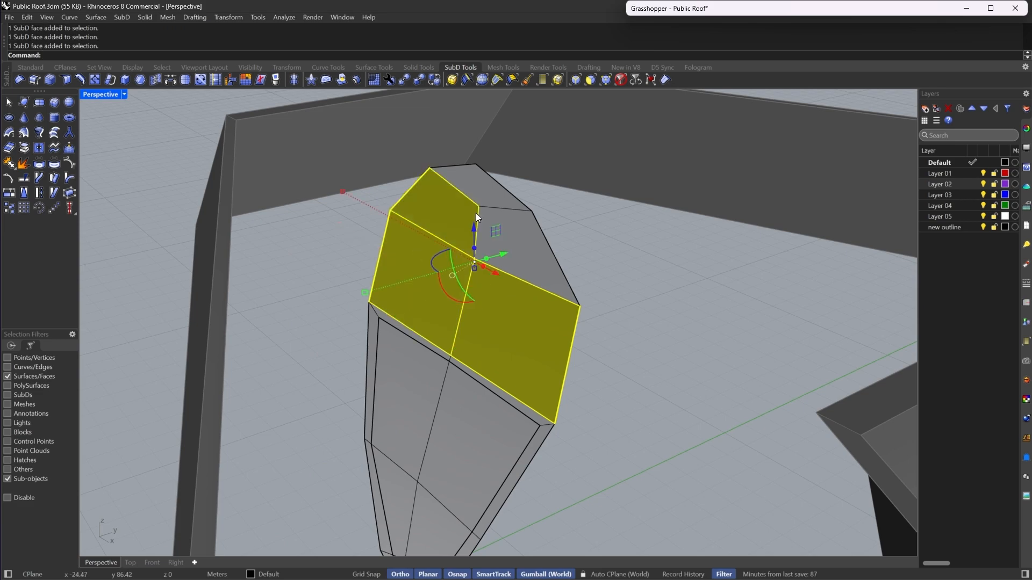
left_click(499, 223, "shift")
left_click(485, 186, "shift")
right_click_drag(497, 269, 450, 240)
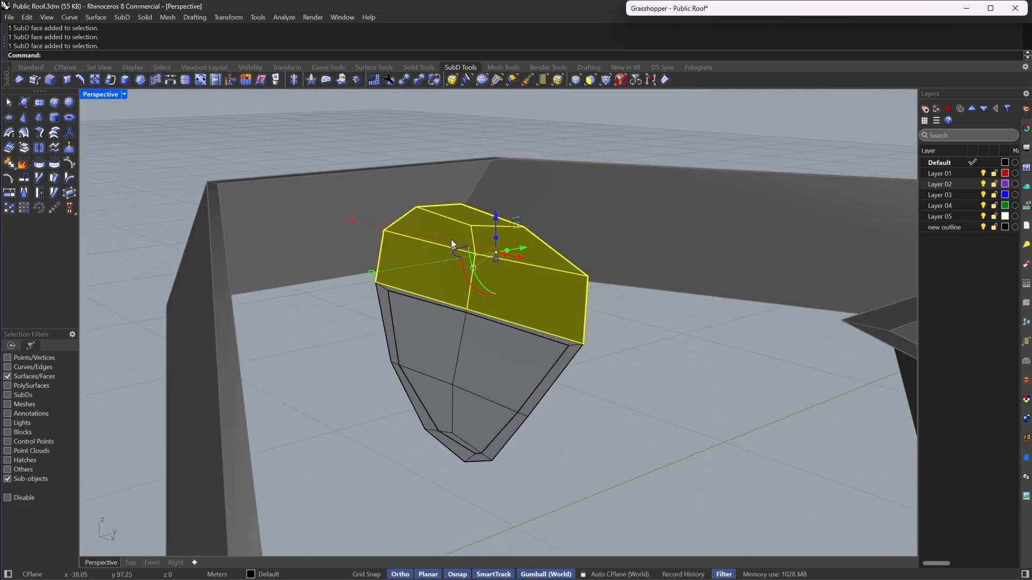
right_click_drag(543, 240, 520, 250)
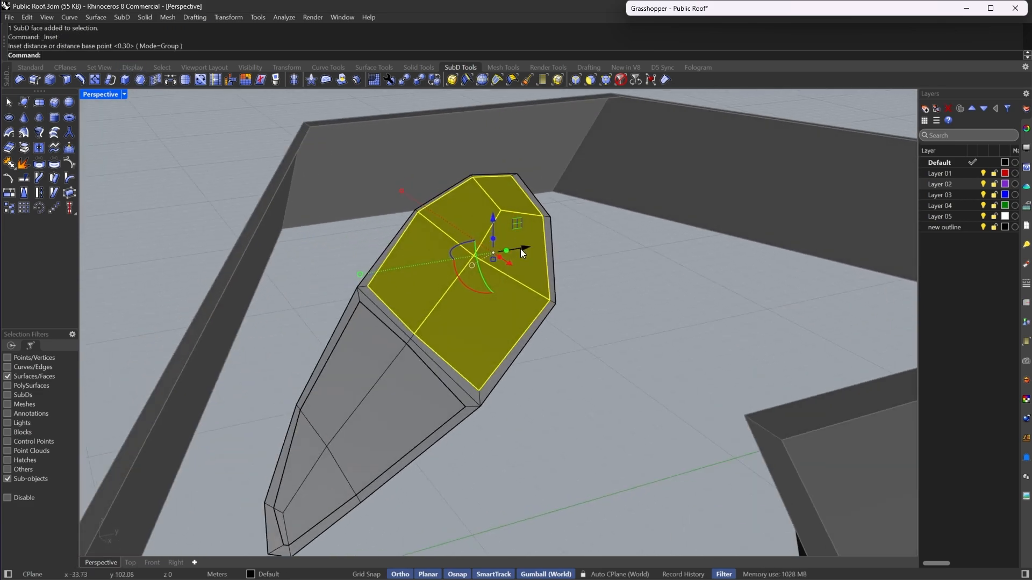
right_click_drag(312, 295, 317, 298)
left_click(23, 150)
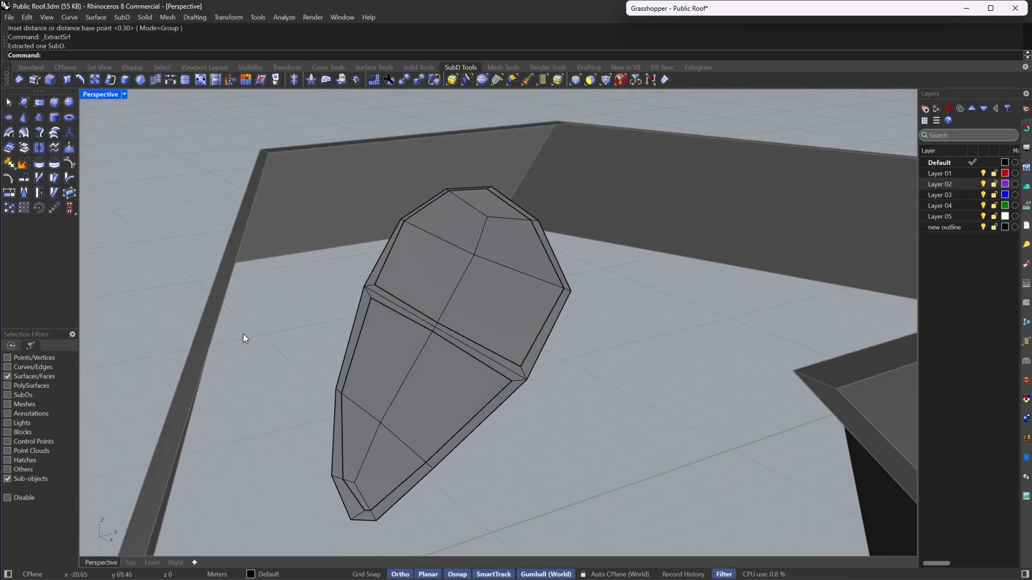
- Select all three SubD pieces and join them into one SubD
left_click(625, 78)
left_click_drag(627, 327, 364, 425)
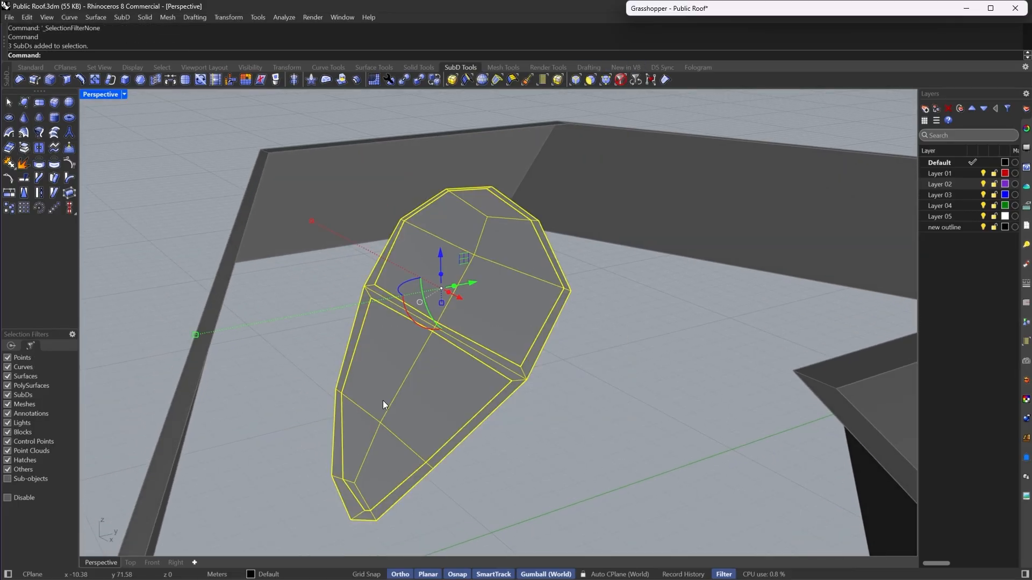
type("j")
key("Return")
left_click(172, 55)
key("Return")
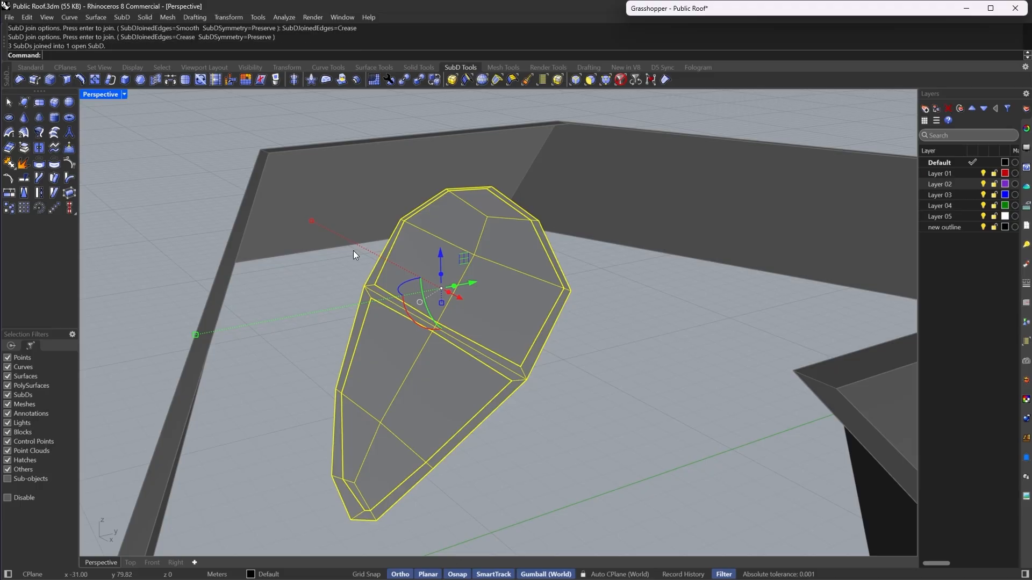
- Scale the piece's upper faces slightly from their top edge using a relocated gumball
left_click(590, 80)
left_click(497, 322)
left_click(502, 240, "shift")
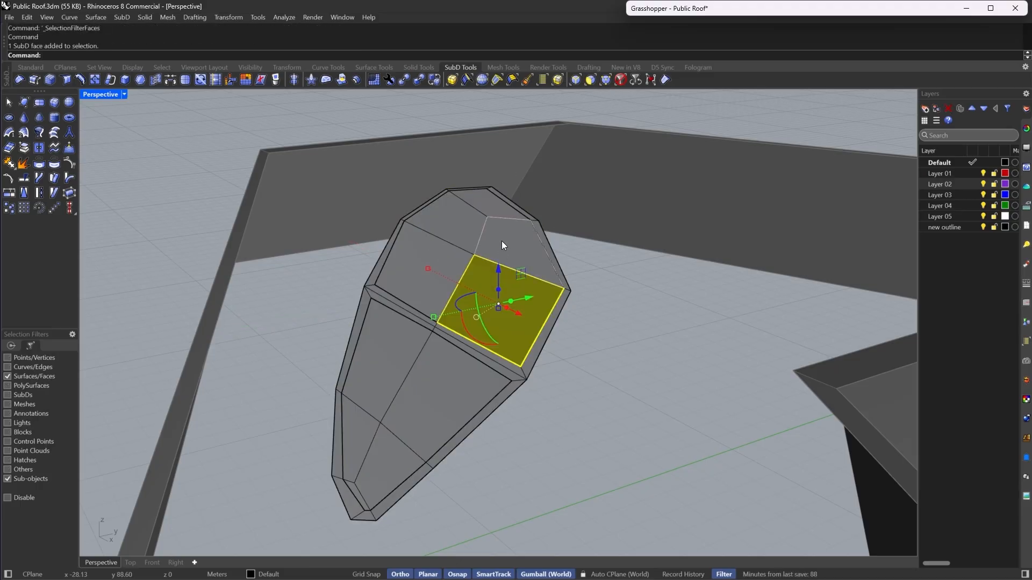
left_click(485, 197, "shift")
scroll(468, 175, "up", 5)
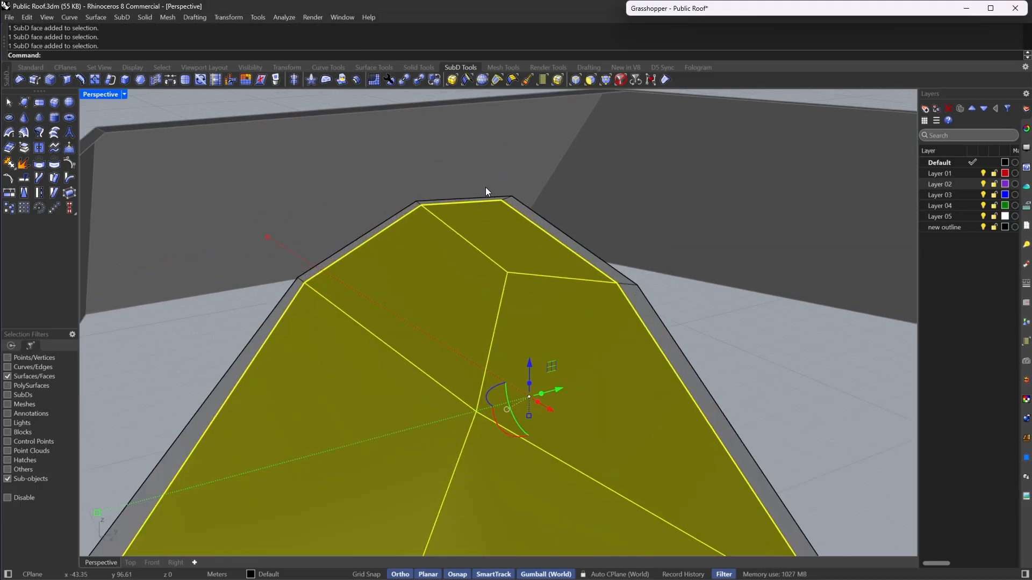
key("Return")
left_click(502, 200)
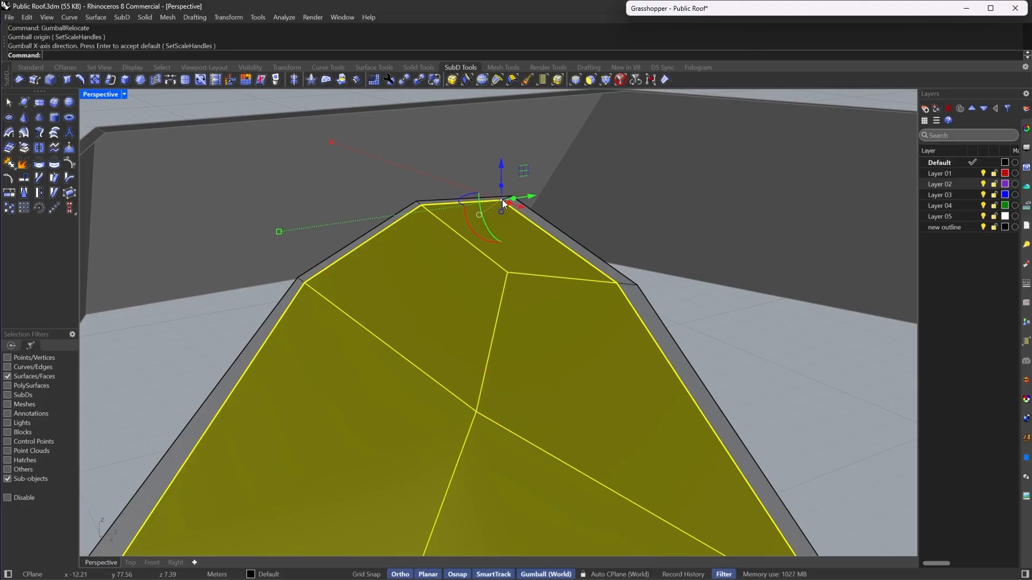
left_click_drag(501, 211, 503, 200)
left_click(510, 183)
scroll(509, 183, "down", 5)
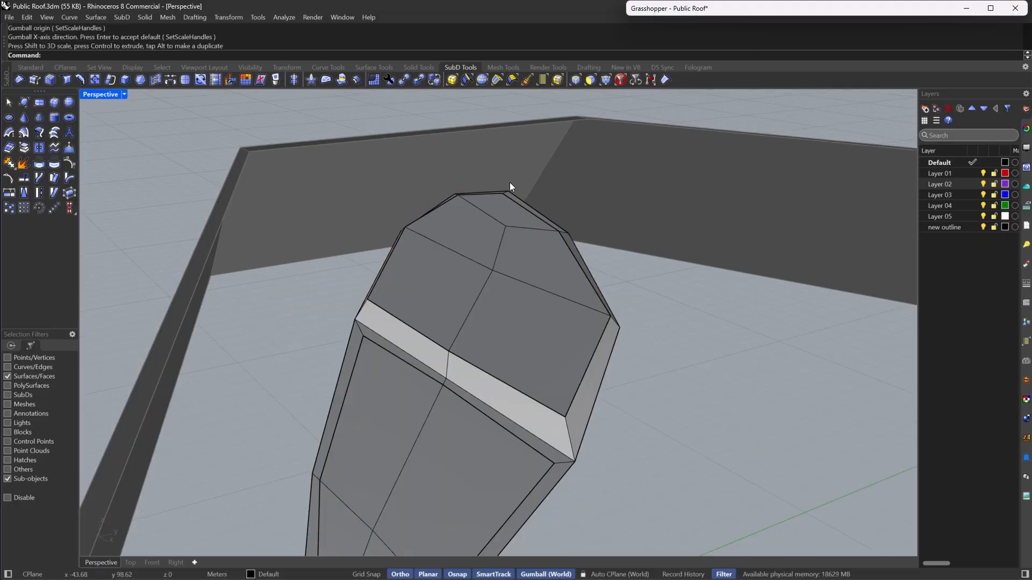
- Scale the piece's lower faces slightly from their upper edge using a relocated gumball
right_click_drag(500, 295, 564, 313)
scroll(518, 410, "up", 4)
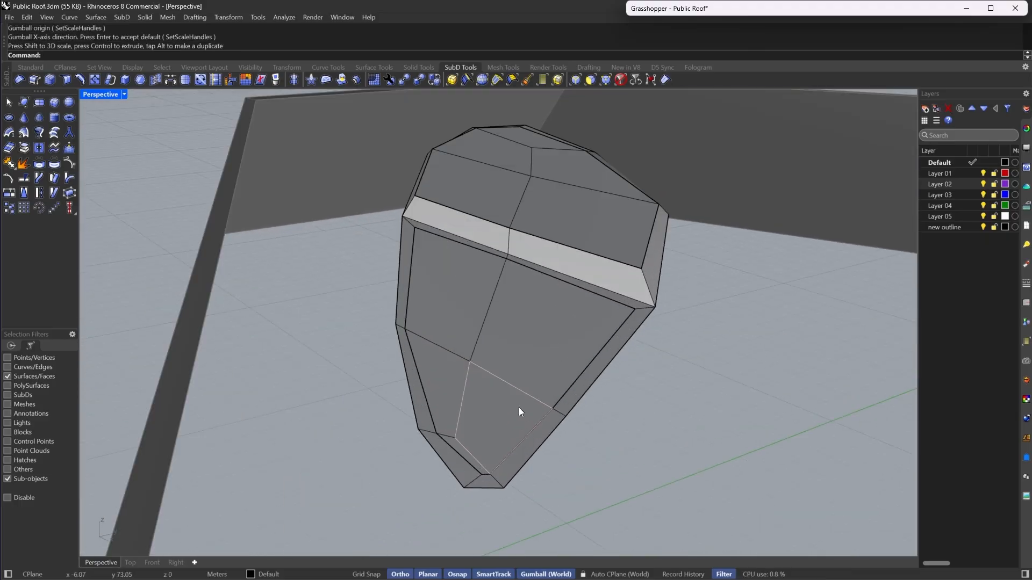
left_click(498, 422)
scroll(476, 432, "up", 5)
left_click(422, 463, "shift")
left_click(416, 328, "shift")
left_click(424, 202, "shift")
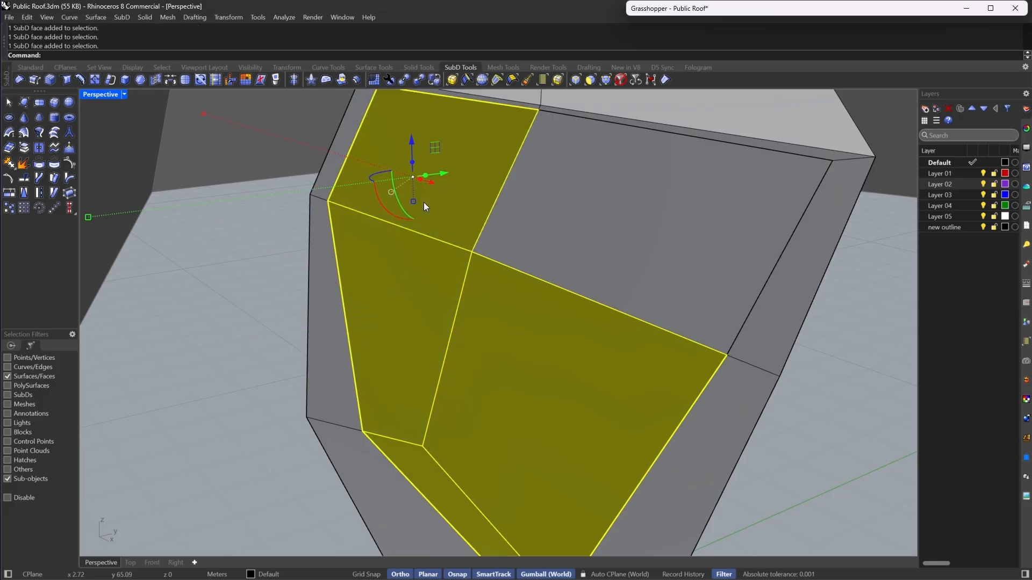
left_click(587, 272, "shift")
type("GumballRelocate")
key("Return")
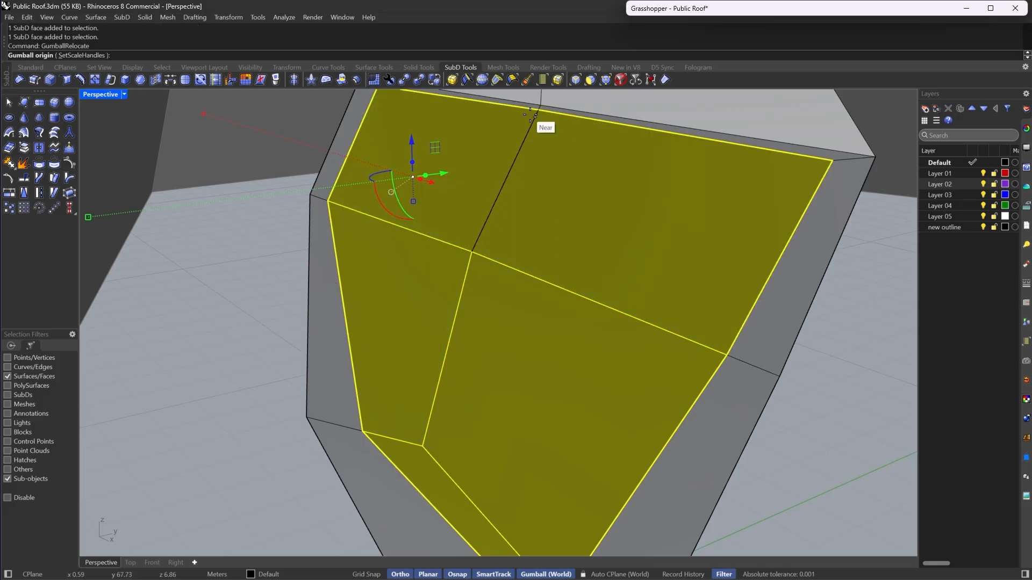
left_click(538, 110)
key("Return")
left_click_drag(535, 134, 537, 111)
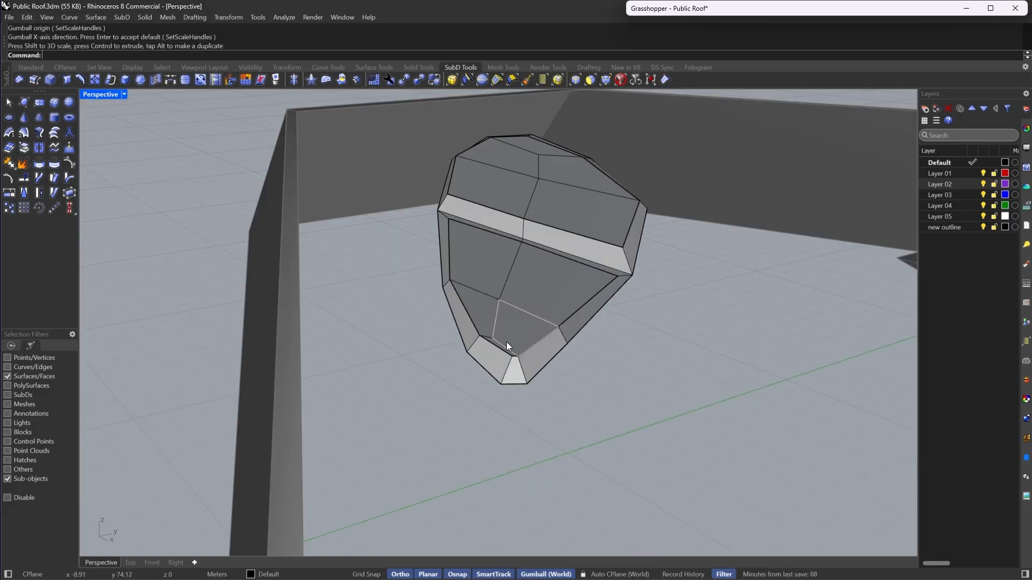
- Switch the SubD display to smooth and show all hidden objects
key("Tab")
right_click_drag(506, 341, 564, 343)
scroll(474, 170, "up", 4)
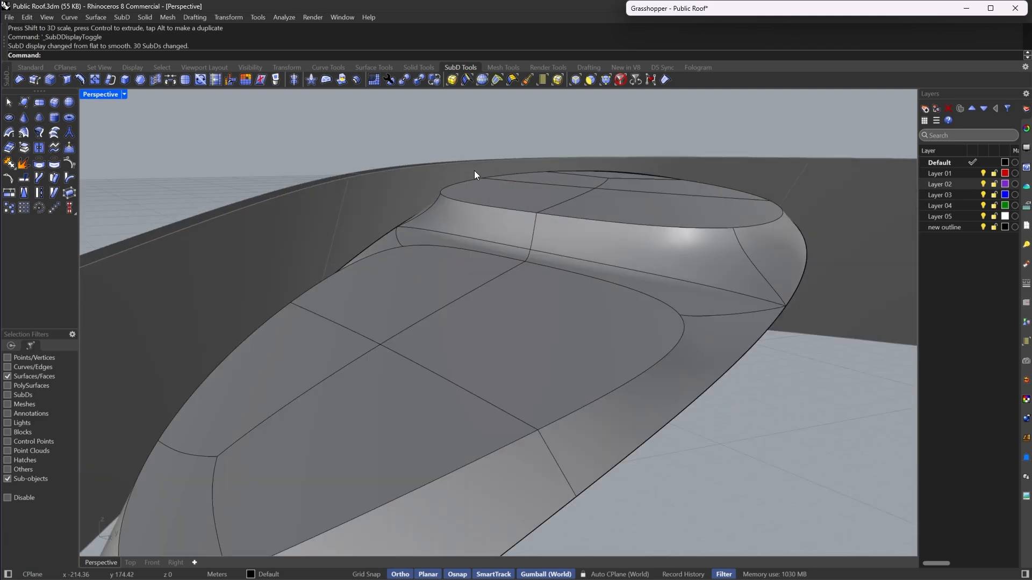
right_click_drag(521, 295, 623, 300)
scroll(556, 227, "down", 4)
key("Return")
scroll(195, 420, "up", 4)
right_click_drag(344, 339, 459, 480)
scroll(471, 377, "down", 5)
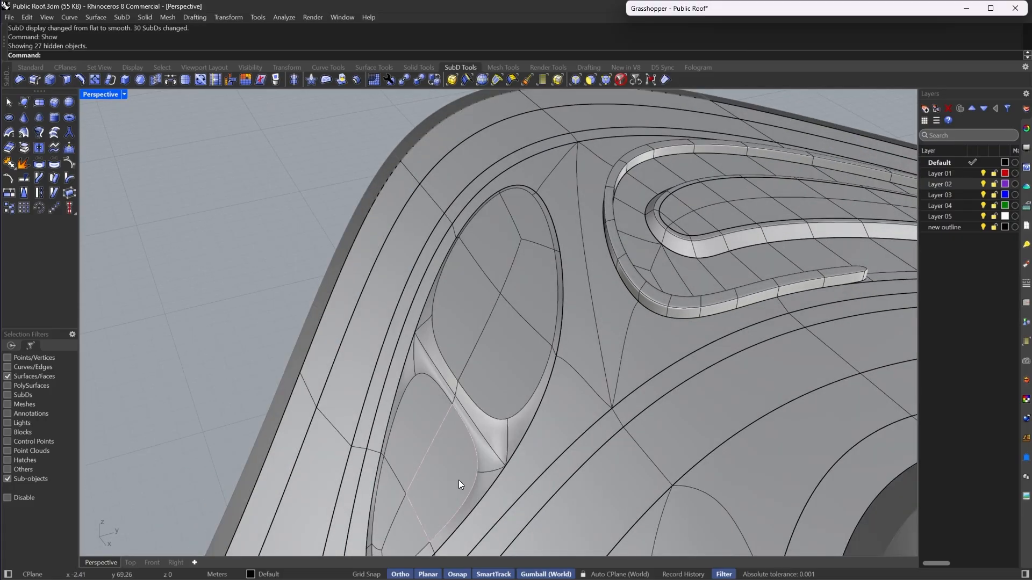
- Select the top faces of the two oval island pieces and inset them by the default 0.30
right_click_drag(419, 393, 447, 408)
scroll(502, 310, "up", 3)
left_click(581, 260)
left_click(526, 205, "shift")
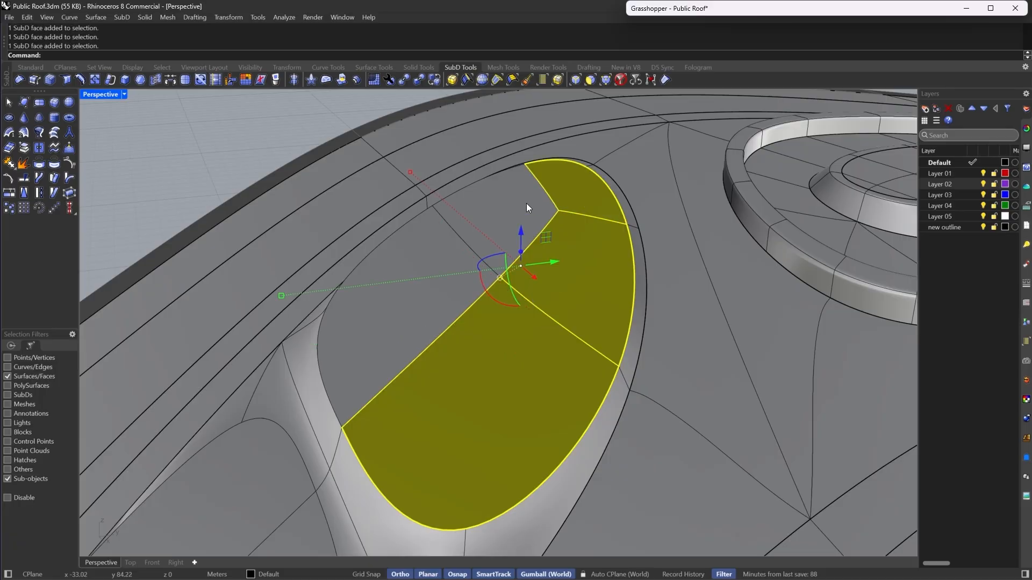
left_click(372, 355, "shift")
scroll(372, 352, "down", 2)
right_click_drag(371, 352, 510, 215, "shift")
left_click(398, 417, "shift")
left_click(307, 494, "shift")
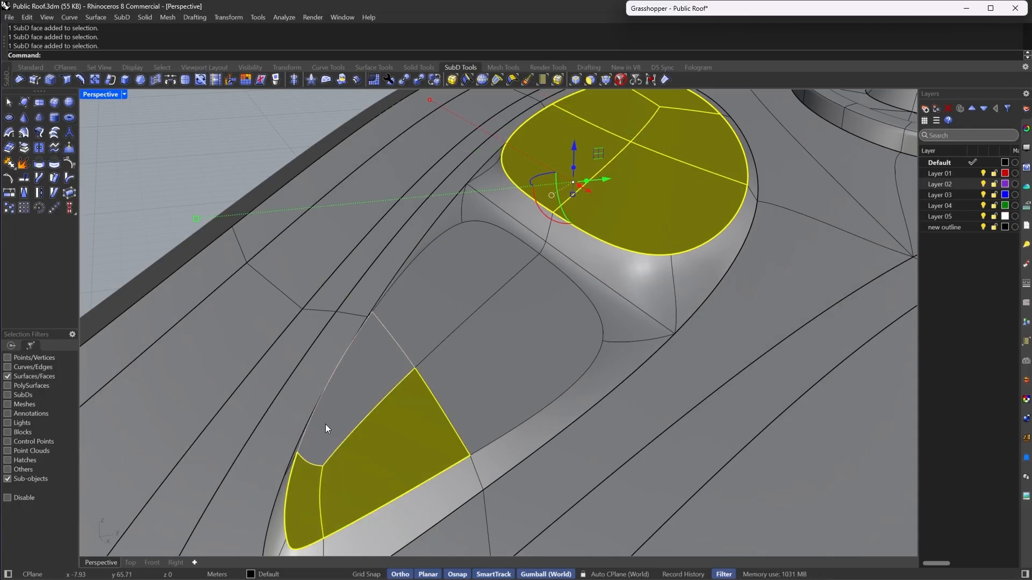
left_click(329, 416, "shift")
left_click(440, 301, "shift")
left_click(483, 381, "shift")
scroll(357, 378, "down", 5)
right_click_drag(357, 378, 436, 317)
scroll(494, 238, "up", 4)
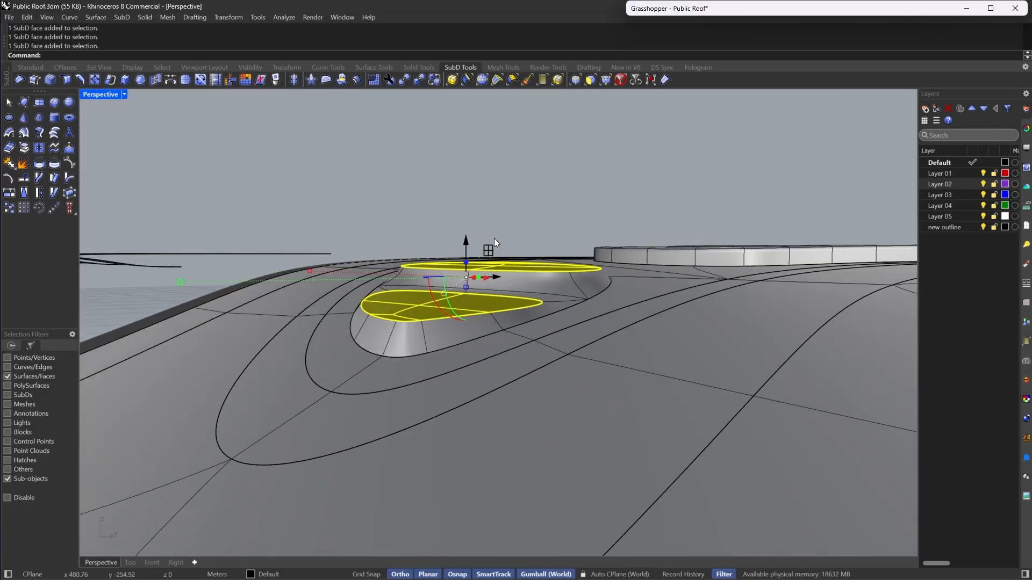
right_click_drag(494, 237, 601, 308)
scroll(497, 322, "down", 6)
right_click_drag(486, 319, 477, 291)
scroll(421, 236, "up", 3)
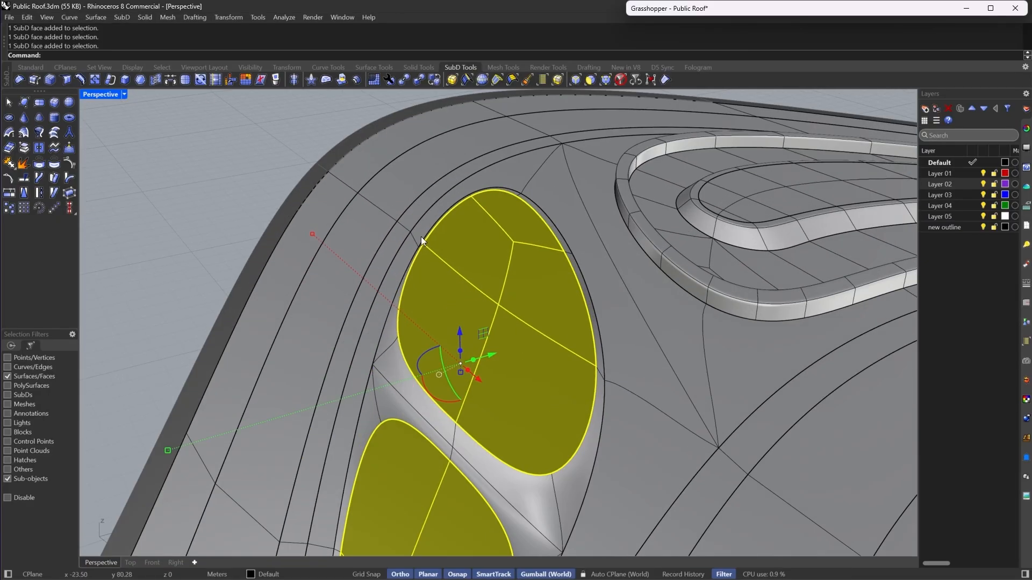
left_click(141, 82)
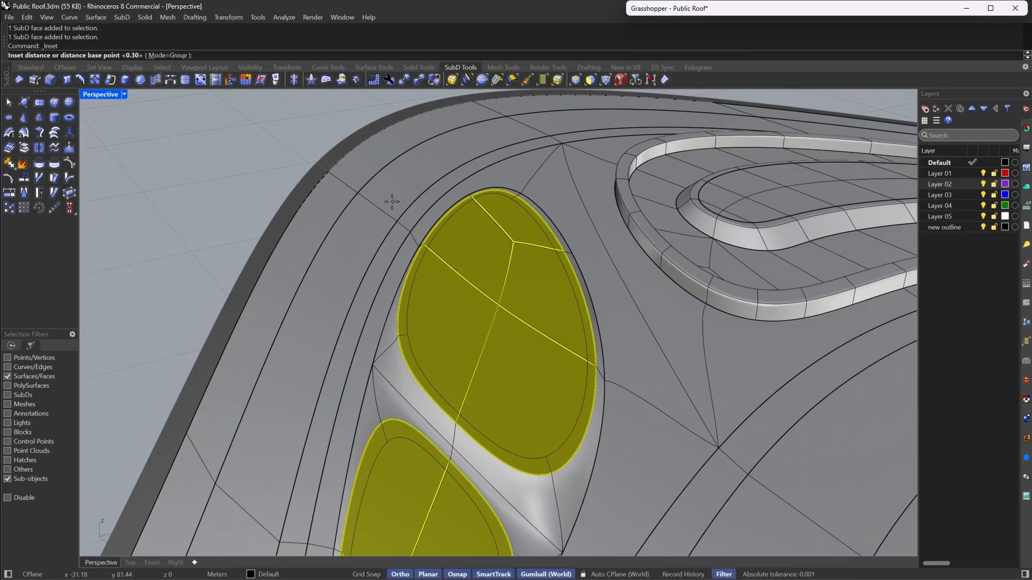
scroll(398, 188, "down", 5)
right_click_drag(414, 205, 429, 307)
scroll(409, 338, "up", 5)
key("Return")
- Switch to flat SubD display, inspect the inset's narrow corner, and undo the inset
scroll(414, 341, "down", 8)
key("Tab")
scroll(424, 380, "up", 10)
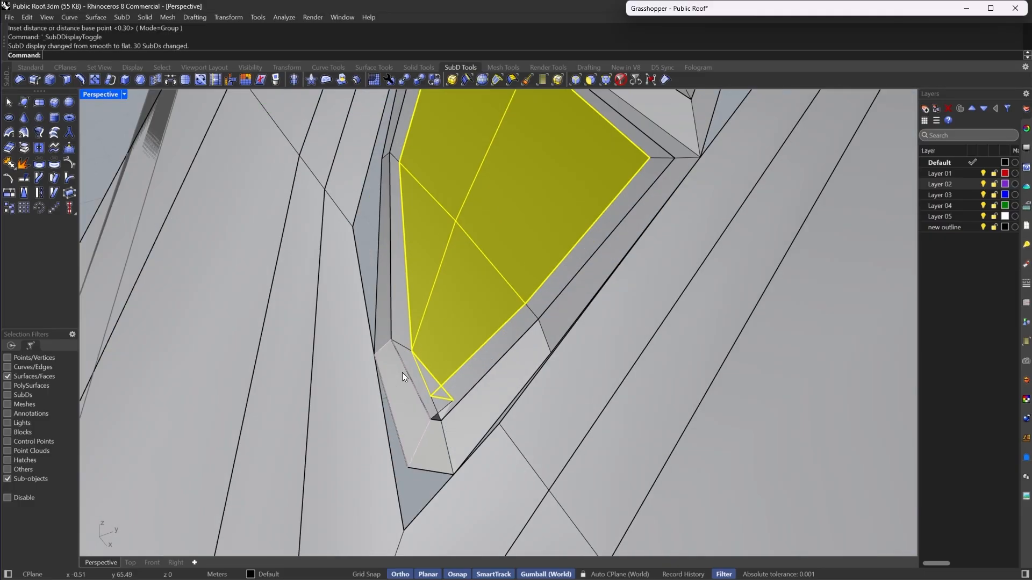
key("Escape")
scroll(481, 375, "down", 5)
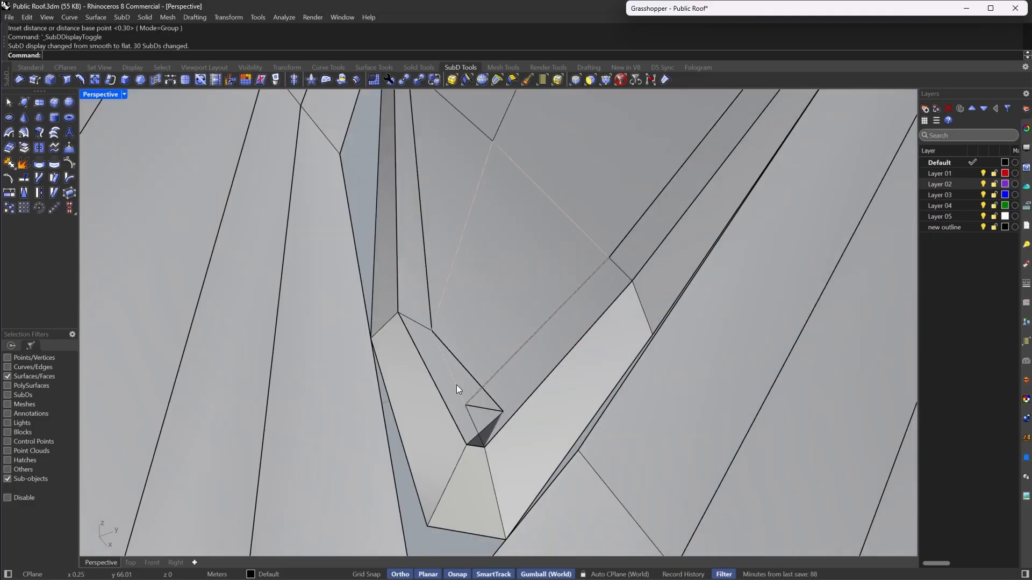
mouse_move(457, 385)
right_mouse_down()
mouse_move(480, 397)
mouse_move(470, 398)
right_mouse_up()
key("Tab")
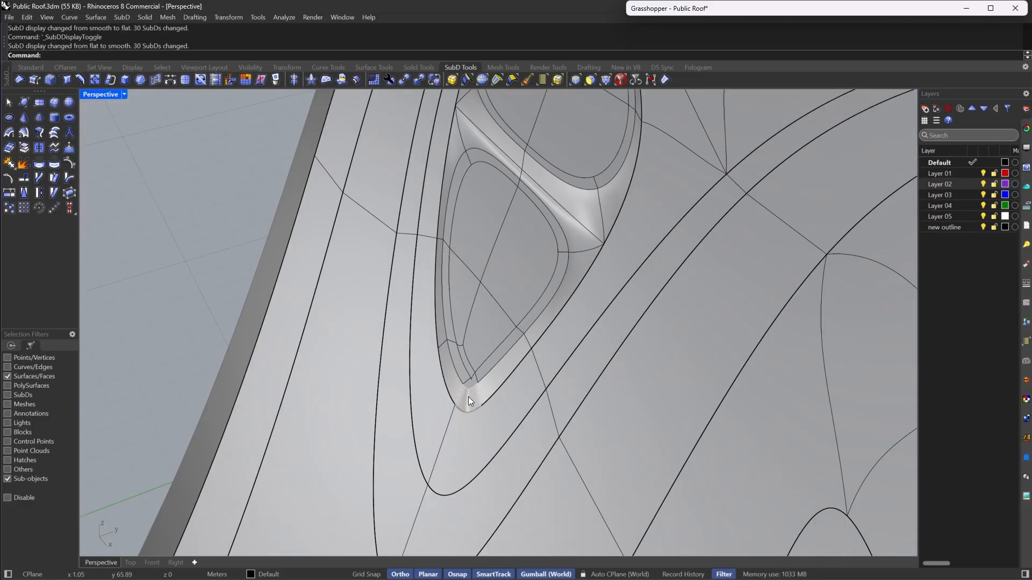
key("Tab")
key("ctrl+z")
- Examine the faces of the oval pieces in flat display
scroll(466, 392, "down", 5)
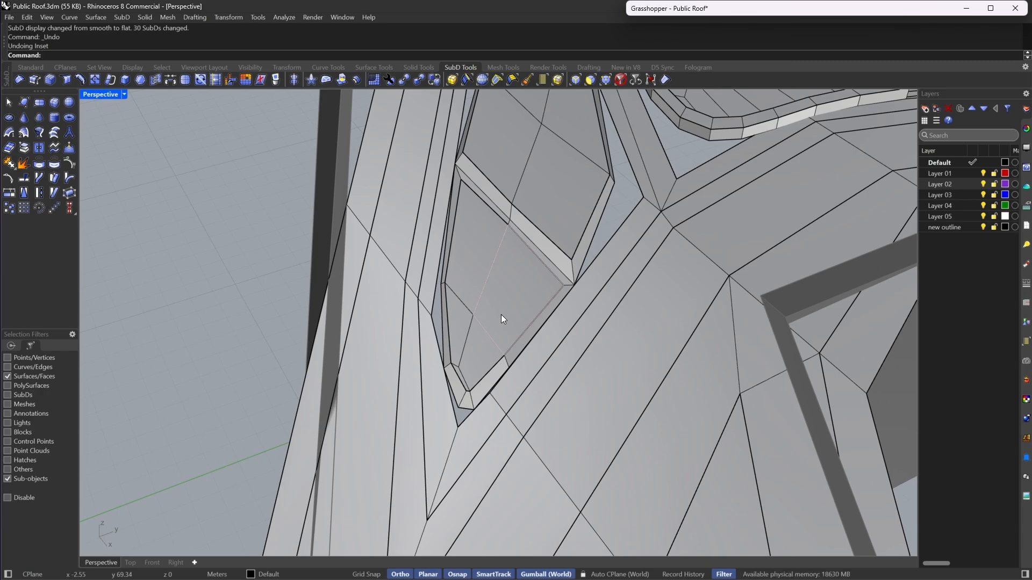
scroll(501, 314, "up", 5)
left_click(466, 397)
key("Escape")
scroll(466, 397, "down", 4)
right_click_drag(465, 396, 512, 250, "shift")
scroll(512, 249, "up", 4)
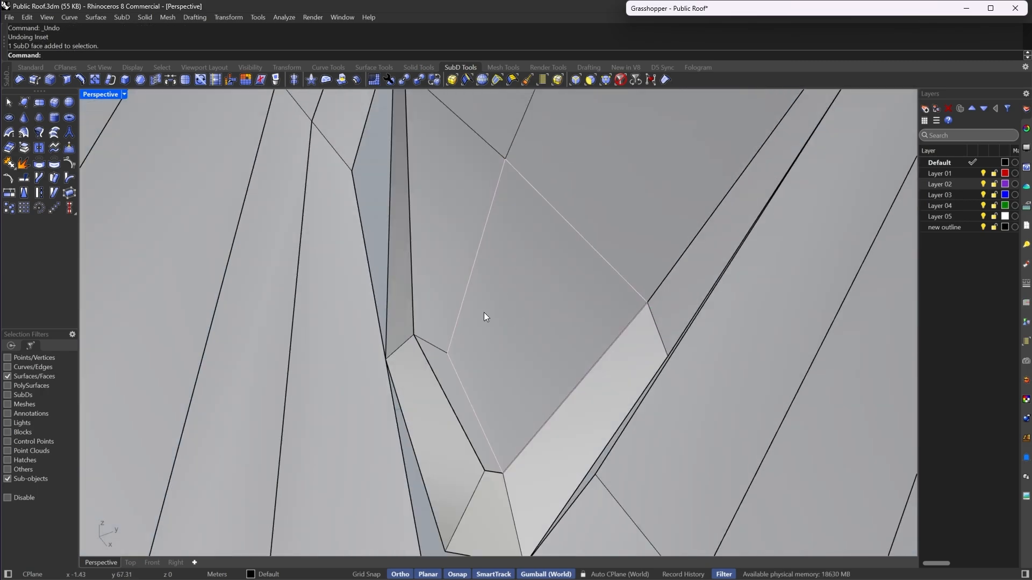
scroll(454, 290, "down", 7)
scroll(427, 329, "down", 6)
scroll(501, 173, "up", 6)
double_click(509, 263)
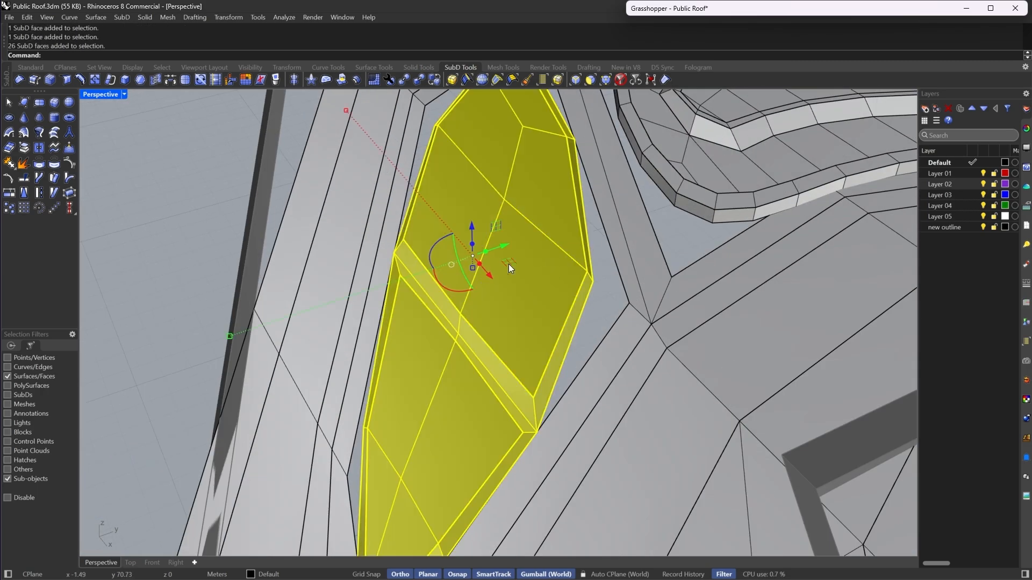
key("Escape")
scroll(509, 263, "down", 5)
scroll(511, 142, "up", 4)
- Select the top faces of both oval pieces and check them in smooth display
left_click(589, 82)
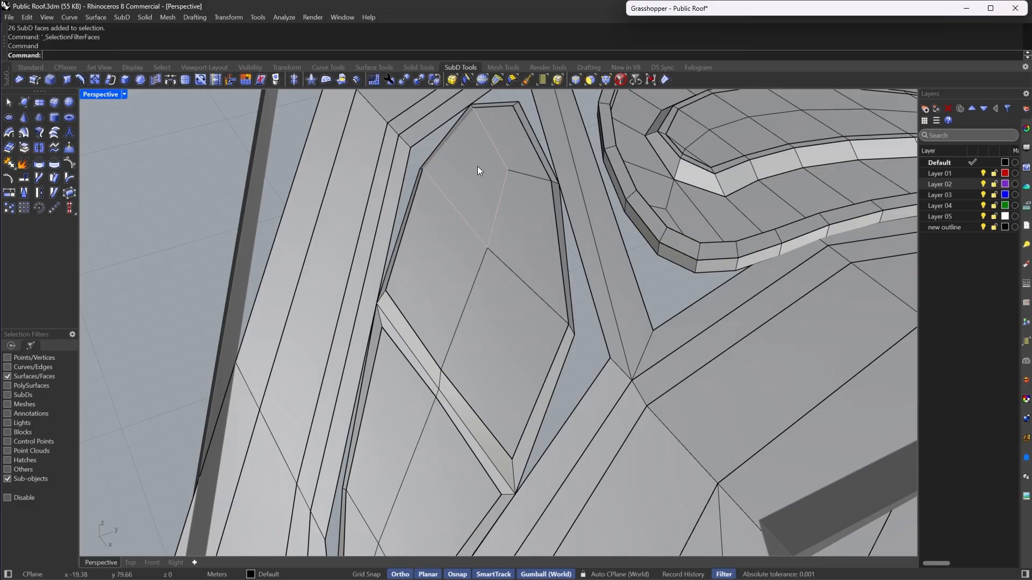
left_click(477, 166)
left_click(511, 127, "shift")
left_click(525, 205, "shift")
left_click(505, 305, "shift")
scroll(440, 272, "down", 3)
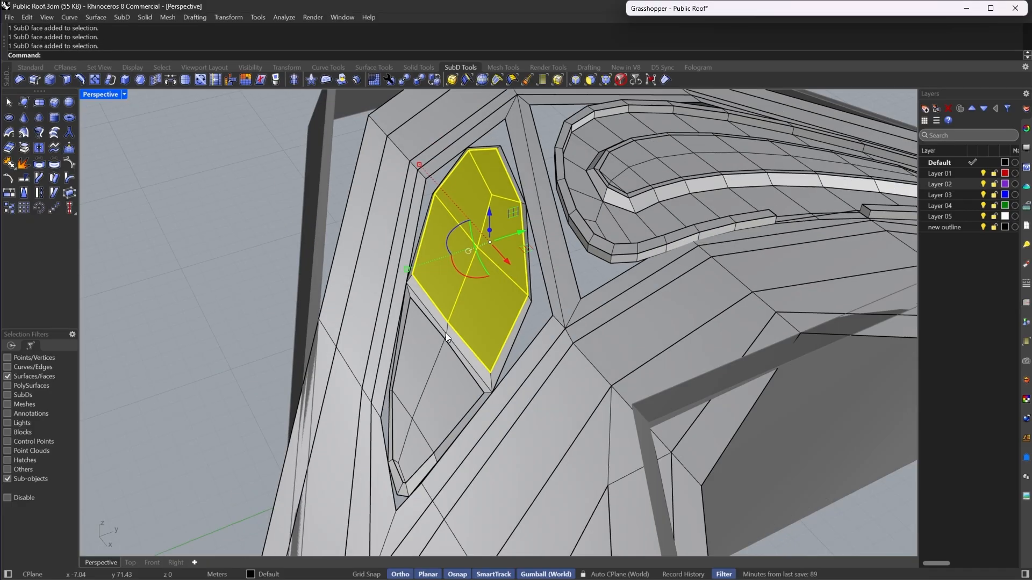
left_click(410, 443, "shift")
left_click(406, 402, "shift")
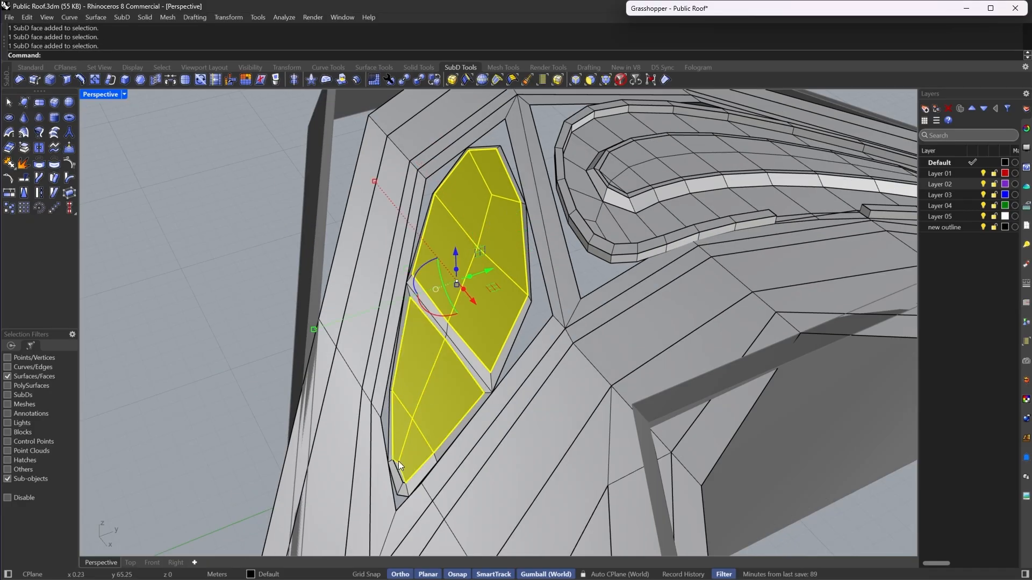
scroll(400, 463, "up", 1)
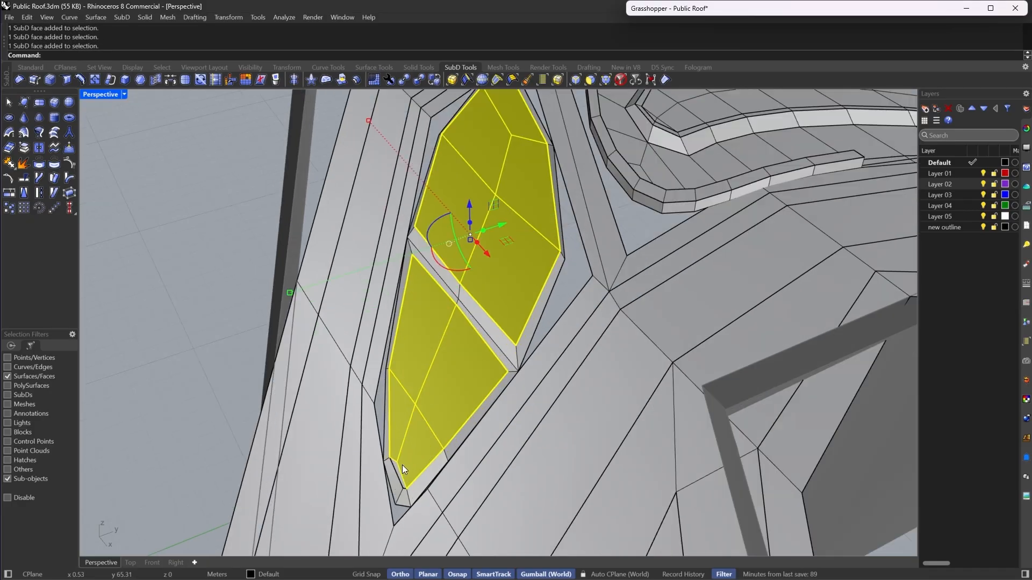
left_click(18, 152)
left_click(177, 245)
scroll(224, 285, "down", 6)
key("Tab")
right_click_drag(231, 285, 646, 351)
scroll(678, 339, "up", 6)
double_click(703, 330)
left_click(612, 432, "shift")
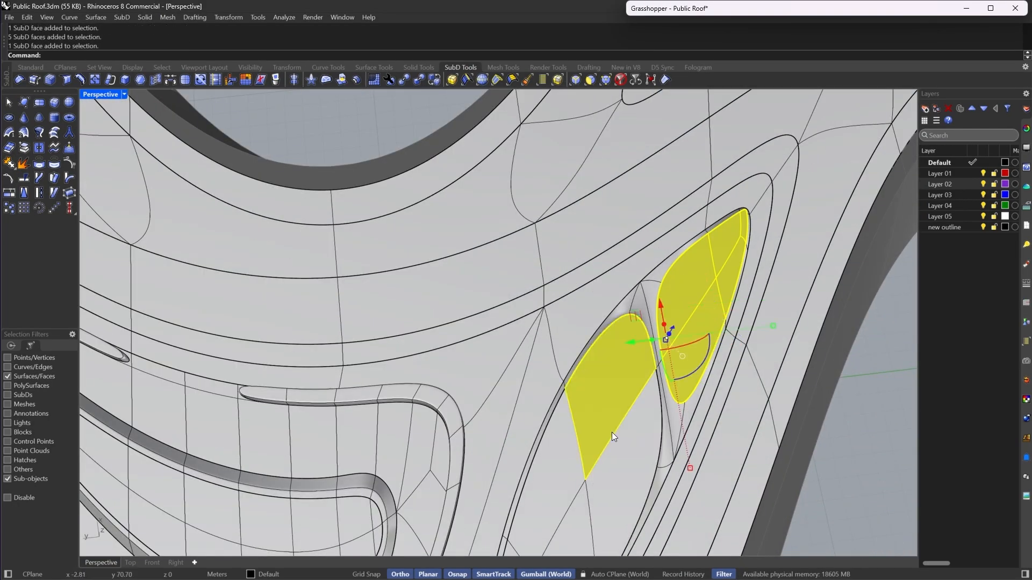
double_click(612, 432, "shift")
scroll(688, 261, "down", 6)
scroll(502, 378, "up", 2)
scroll(496, 355, "down", 10)
key("Escape")
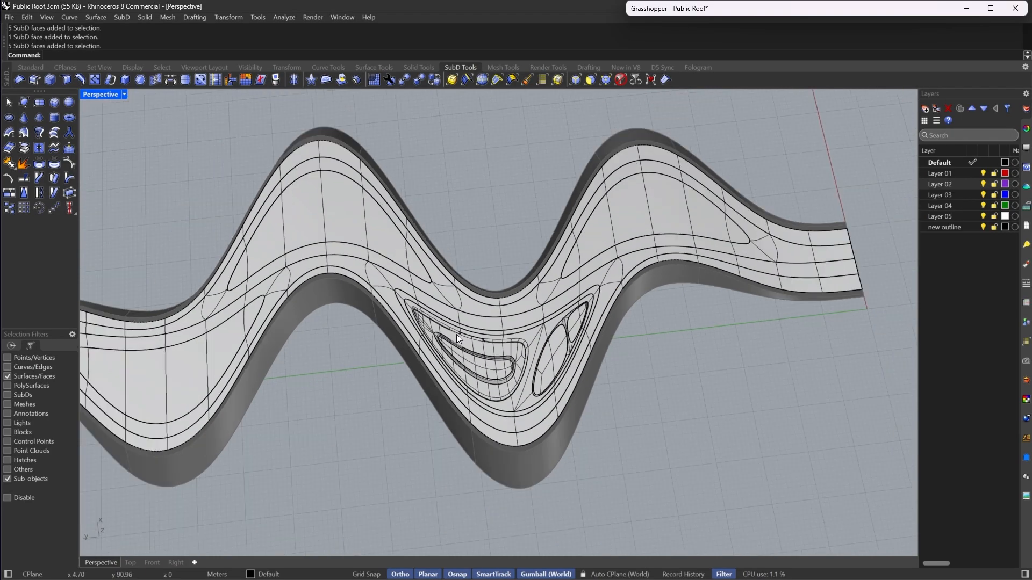
- Switch the viewport to Rendered display with smooth SubDs to review the whole roof
scroll(456, 335, "down", 12)
key("Tab")
scroll(533, 281, "up", 8)
key("Tab")
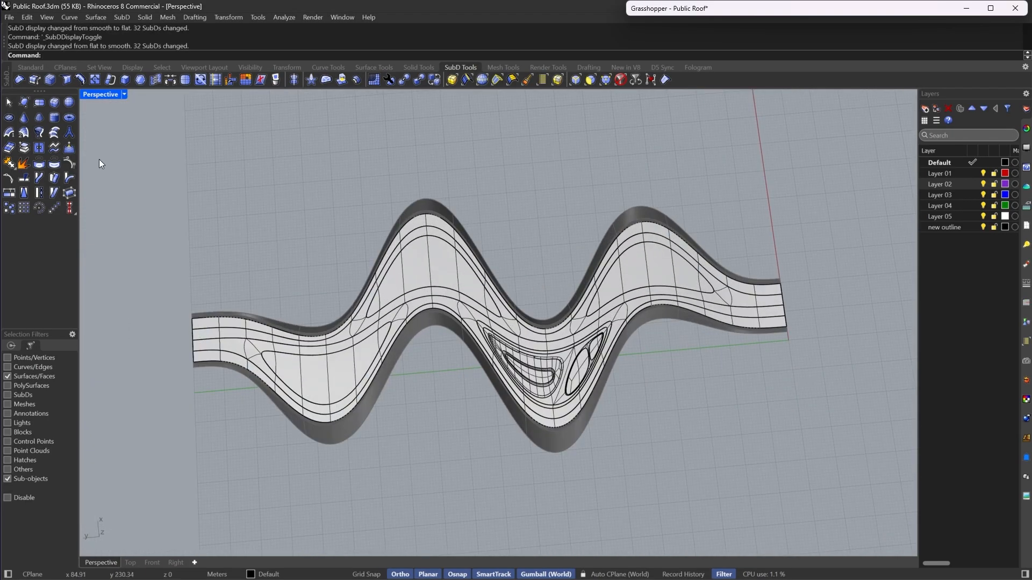
left_click(122, 93)
left_click(150, 80)
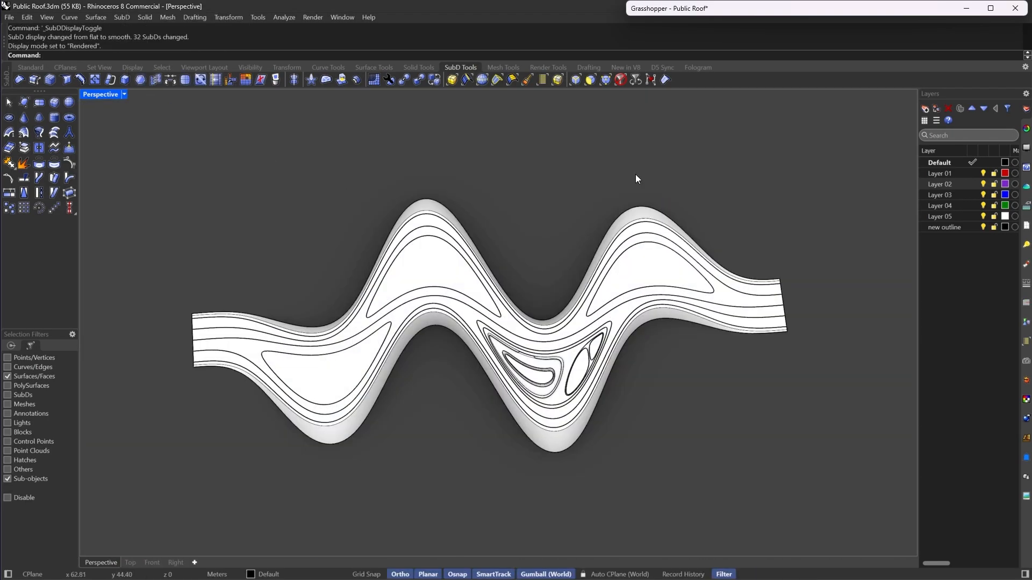
right_click_drag(635, 174, 635, 191)
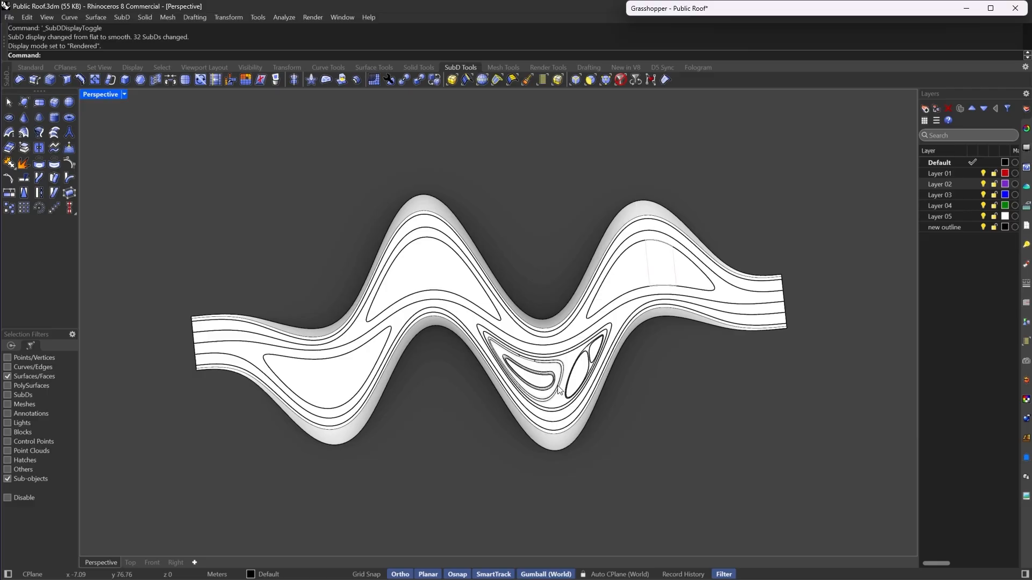
- Toggle the SubD crease display on and off in the viewport display settings to compare the island edges
scroll(581, 369, "up", 5)
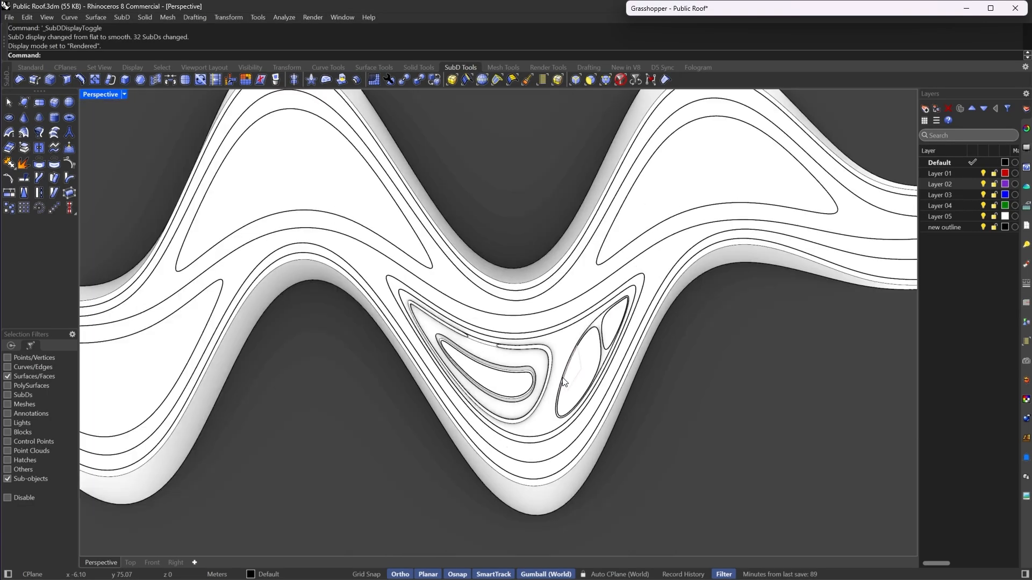
left_click(1027, 148)
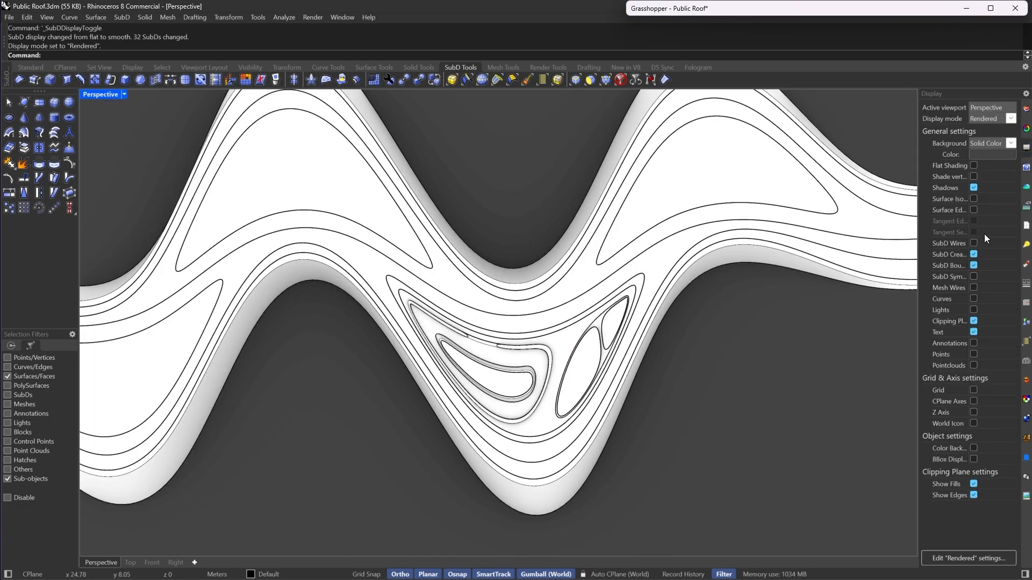
left_click(973, 256)
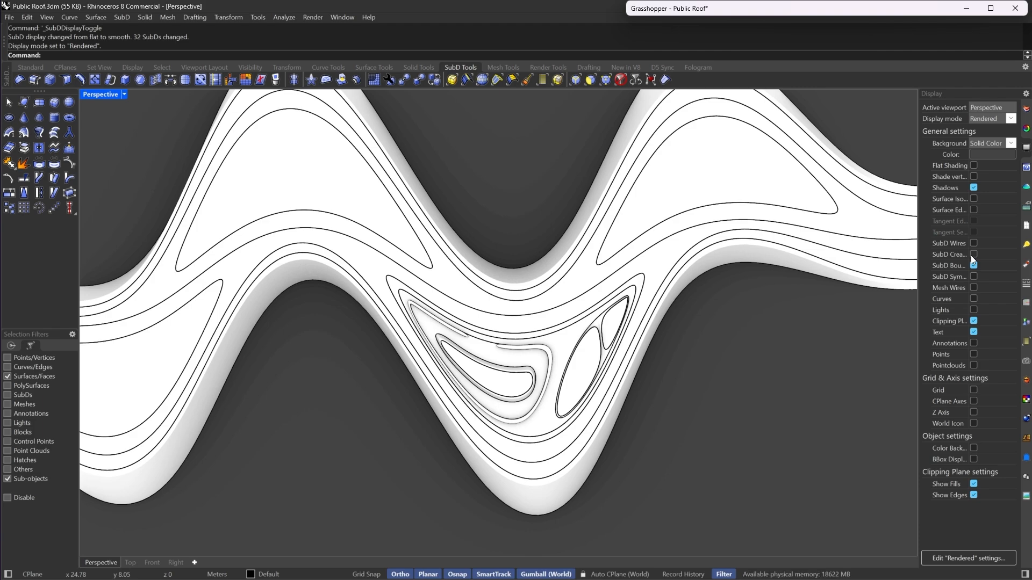
left_click(971, 255)
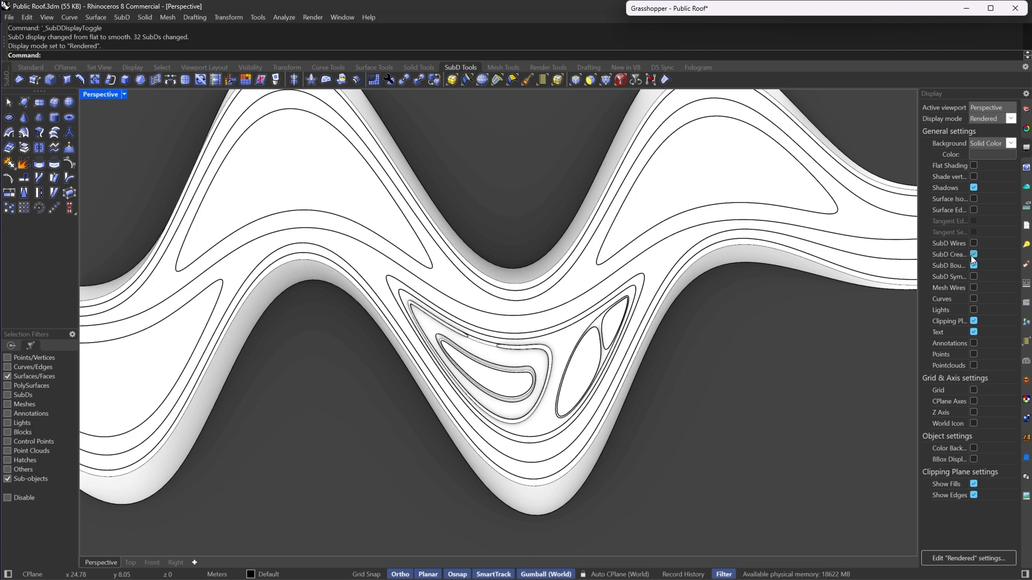
left_click(972, 256)
left_click(971, 256)
left_click(971, 256)
left_click(971, 256)
left_click(971, 256)
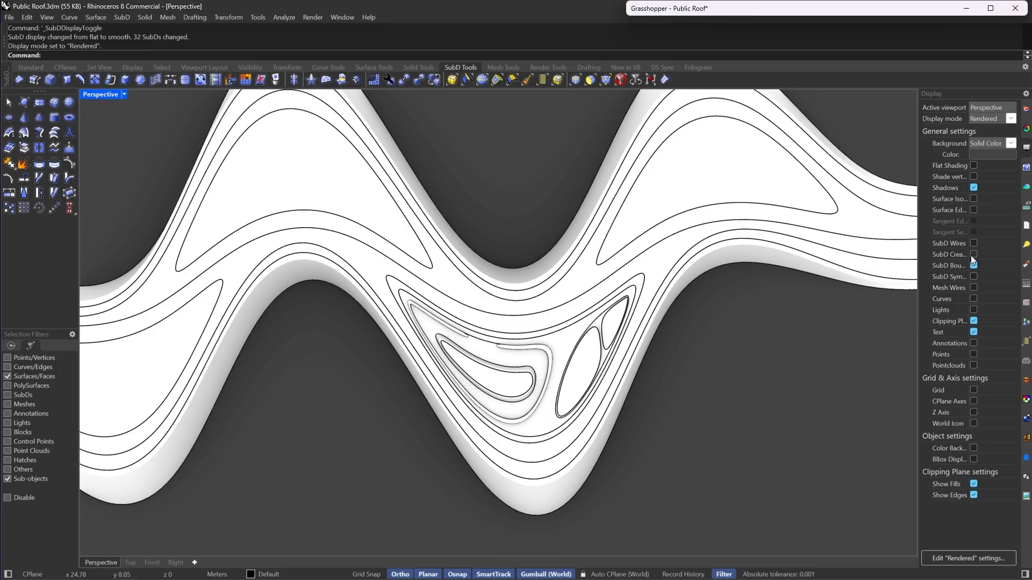
left_click(970, 256)
- Orbit and zoom around the rendered roof to examine the curbed islands and walkways
scroll(829, 276, "down", 2)
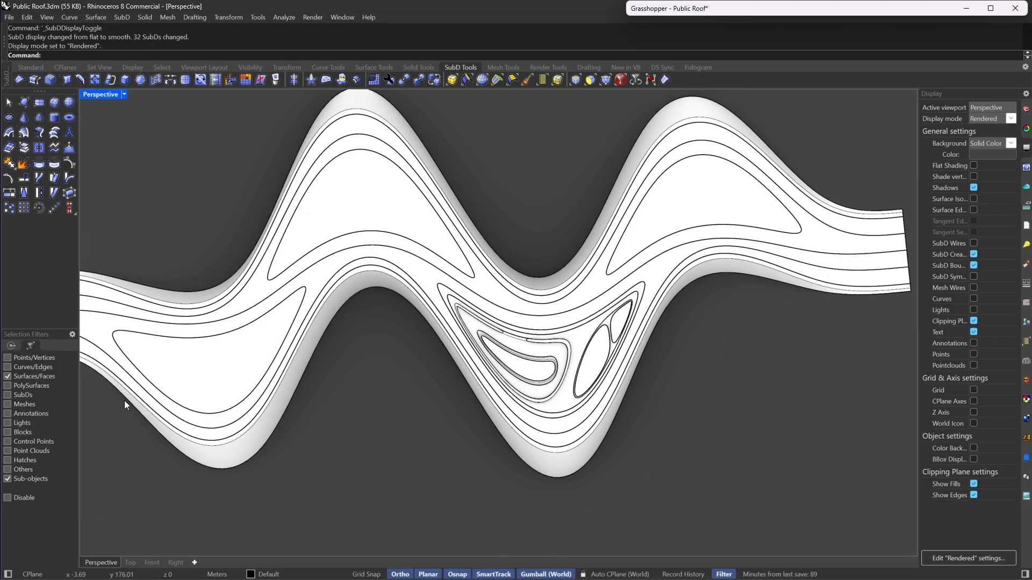
scroll(444, 267, "down", 3)
right_click_drag(444, 267, 424, 315)
scroll(425, 316, "up", 5)
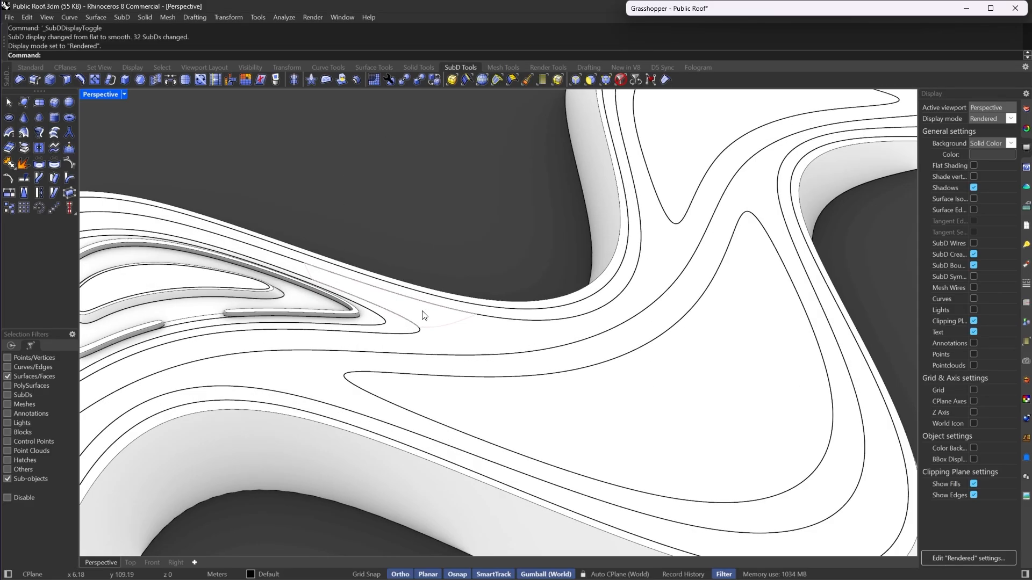
scroll(417, 299, "down", 3)
right_click_drag(410, 281, 573, 306)
scroll(312, 281, "up", 2)
scroll(574, 306, "down", 3)
scroll(410, 313, "up", 5)
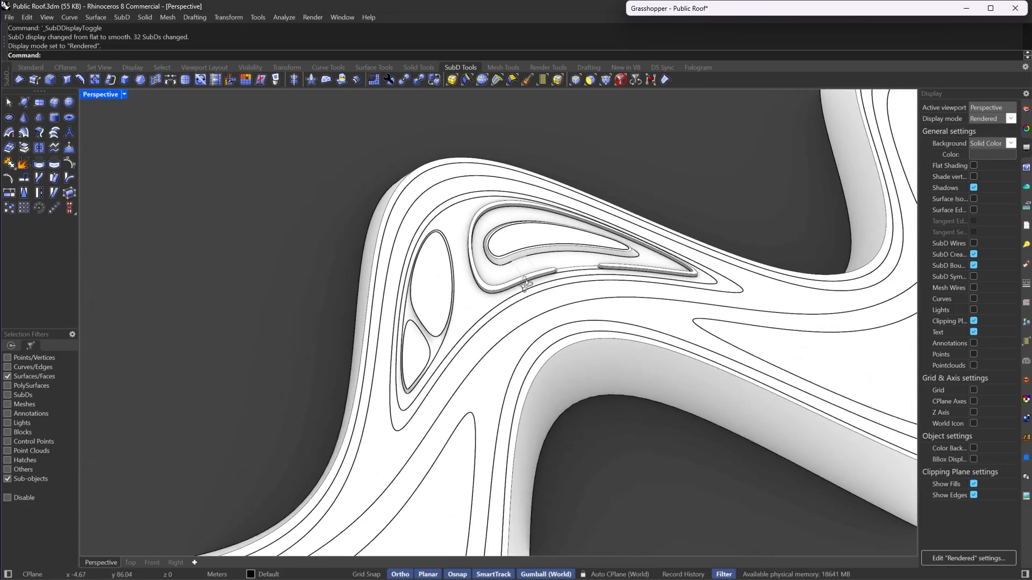
scroll(526, 285, "down", 2)
right_click_drag(440, 315, 726, 272)
scroll(474, 202, "up", 3)
scroll(600, 248, "up", 3)
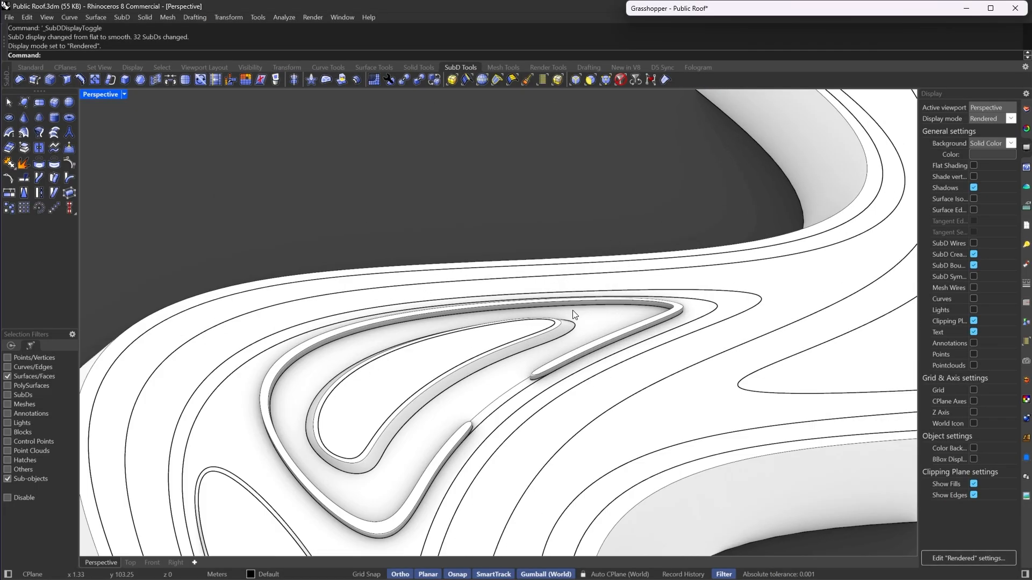
scroll(573, 315, "down", 2)
right_click_drag(498, 303, 529, 278)
scroll(529, 277, "down", 2)
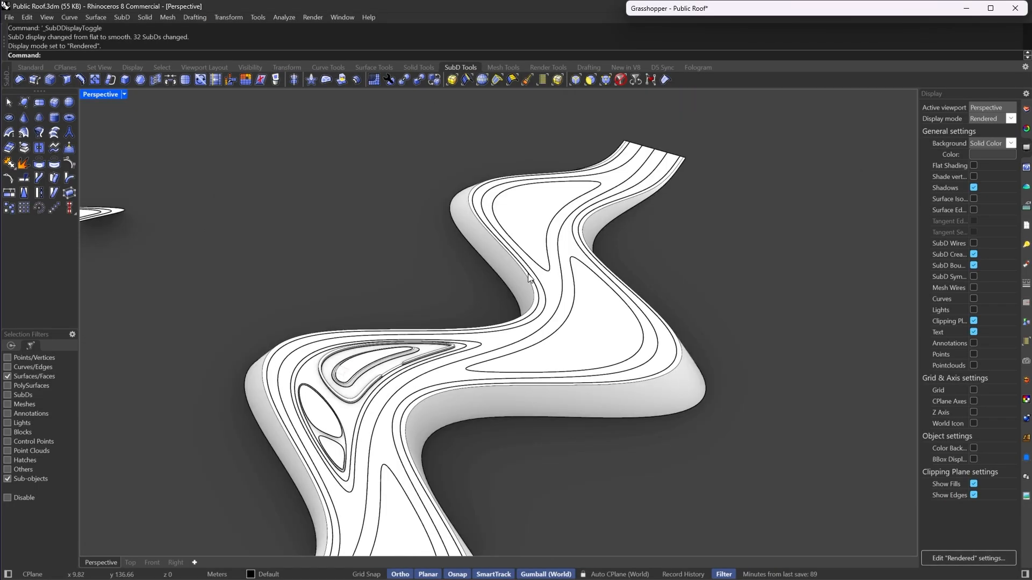
scroll(530, 277, "up", 5)
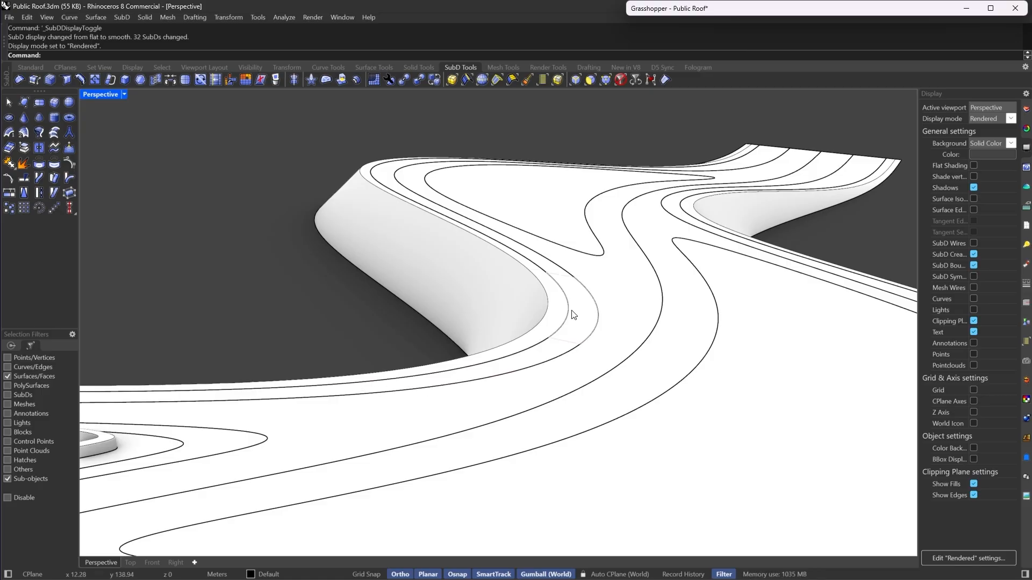
right_click_drag(545, 328, 675, 294)
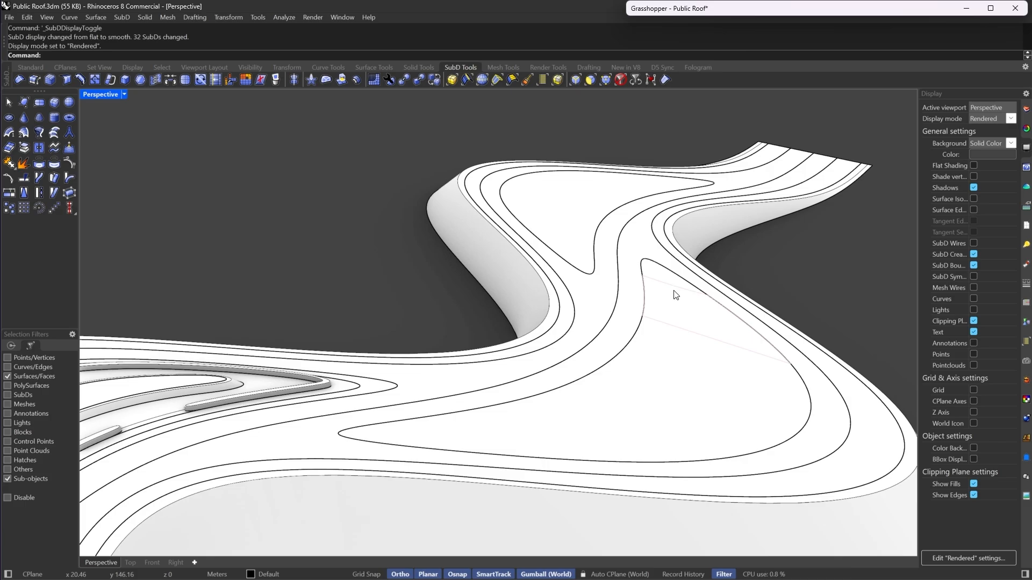
mouse_move(600, 328)
right_mouse_down()
mouse_move(543, 330)
mouse_move(566, 323)
mouse_move(590, 339)
mouse_move(574, 282)
mouse_move(585, 260)
mouse_move(635, 341)
mouse_move(689, 308)
mouse_move(576, 318)
mouse_move(644, 282)
mouse_move(618, 293)
right_mouse_up()
scroll(548, 321, "up", 5)
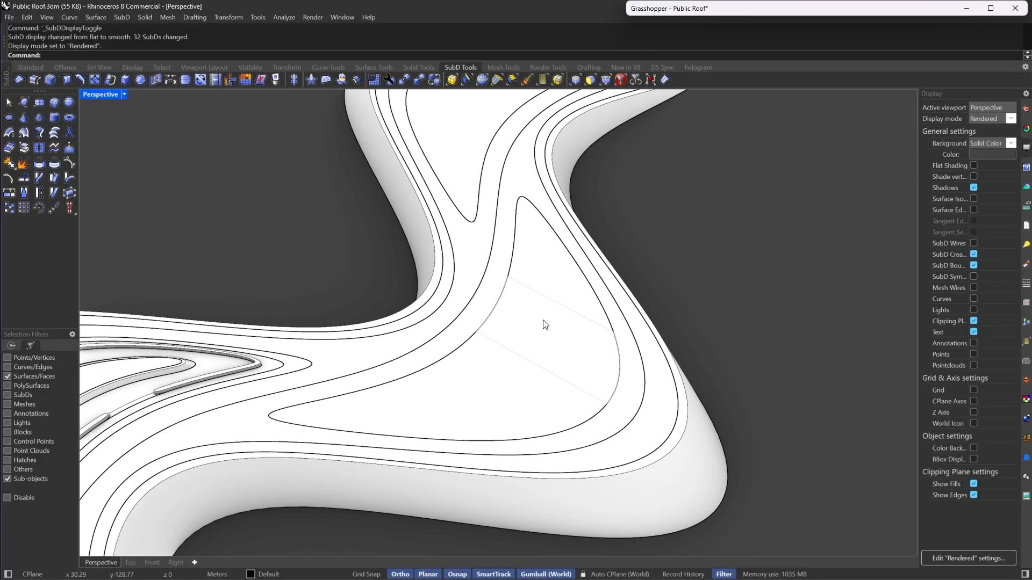
- Select the top faces of the island at the roof's bend and isolate that piece
left_click(543, 322)
right_click_drag(454, 308, 586, 309)
scroll(590, 309, "up", 3)
left_click(592, 308)
left_click(642, 334)
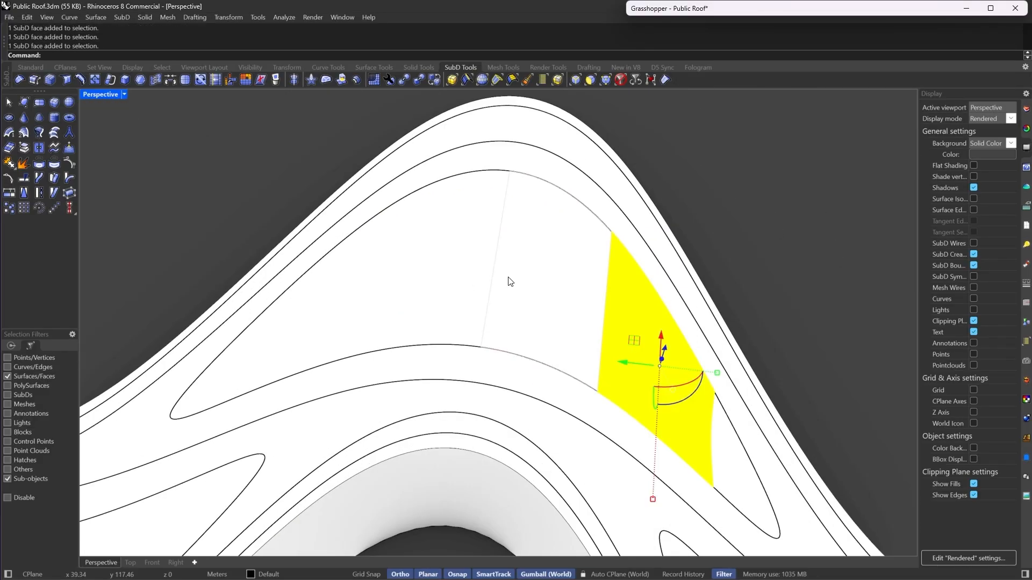
scroll(498, 270, "down", 7)
scroll(573, 309, "up", 5)
left_click(615, 367)
left_click(561, 320, "shift")
left_click(500, 263, "shift")
left_click(387, 236, "shift")
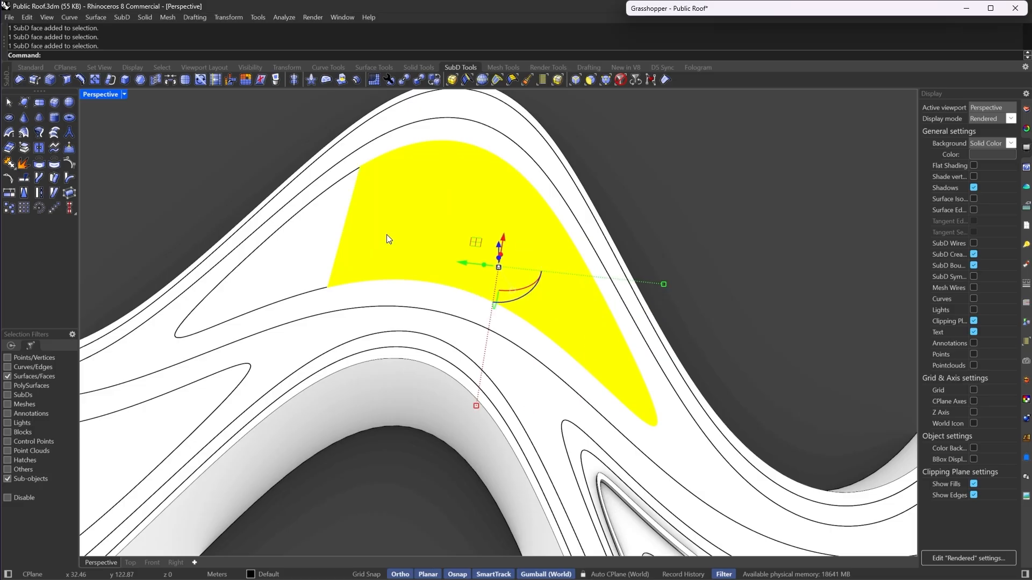
left_click(312, 266, "shift")
left_click(219, 319, "shift")
scroll(425, 231, "down", 4)
right_click_drag(545, 234, 528, 210)
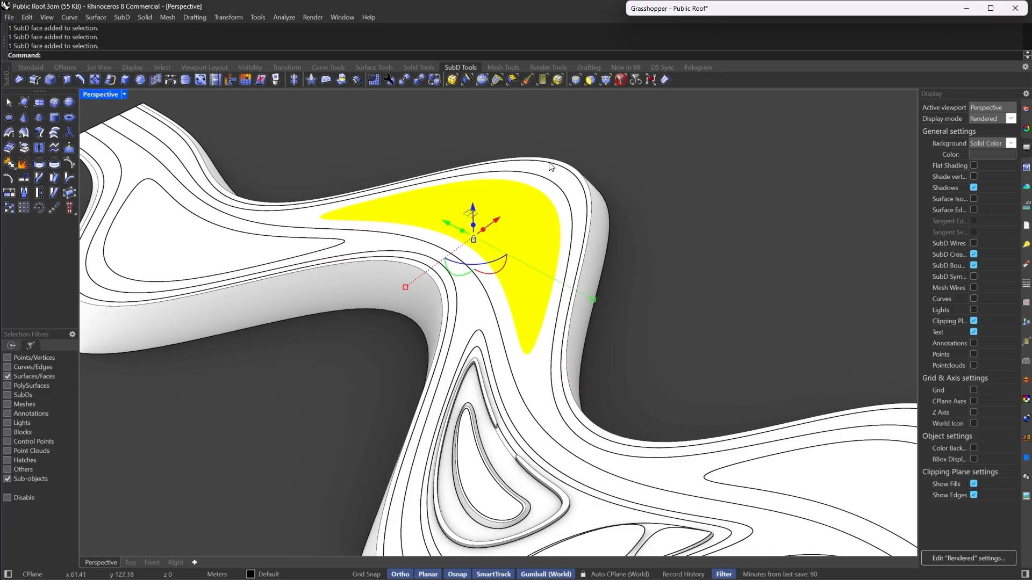
key("Escape")
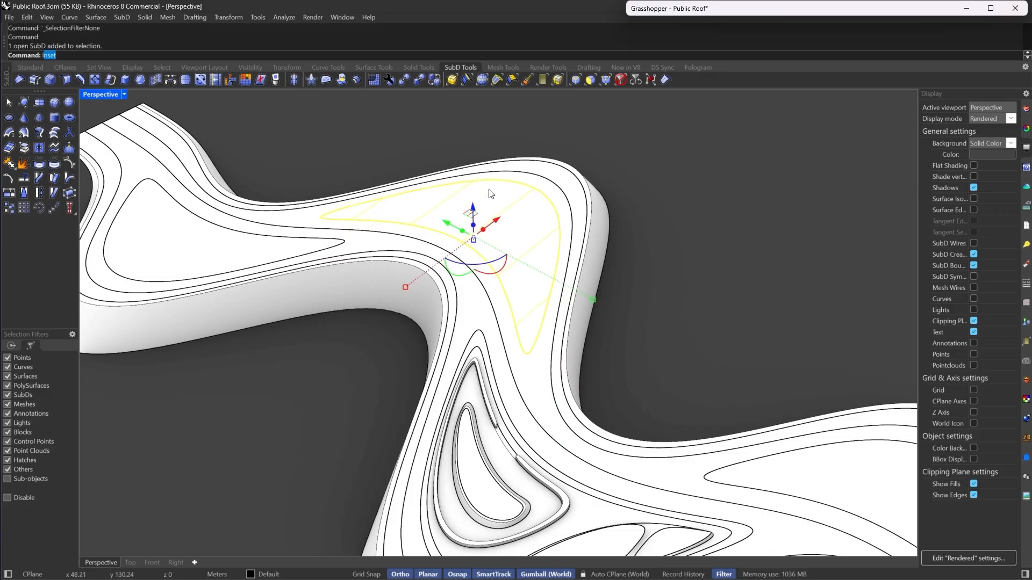
type("solate")
key("Return")
scroll(528, 214, "up", 4)
key("Escape")
left_click(510, 265)
scroll(514, 269, "down", 5)
scroll(470, 184, "up", 5)
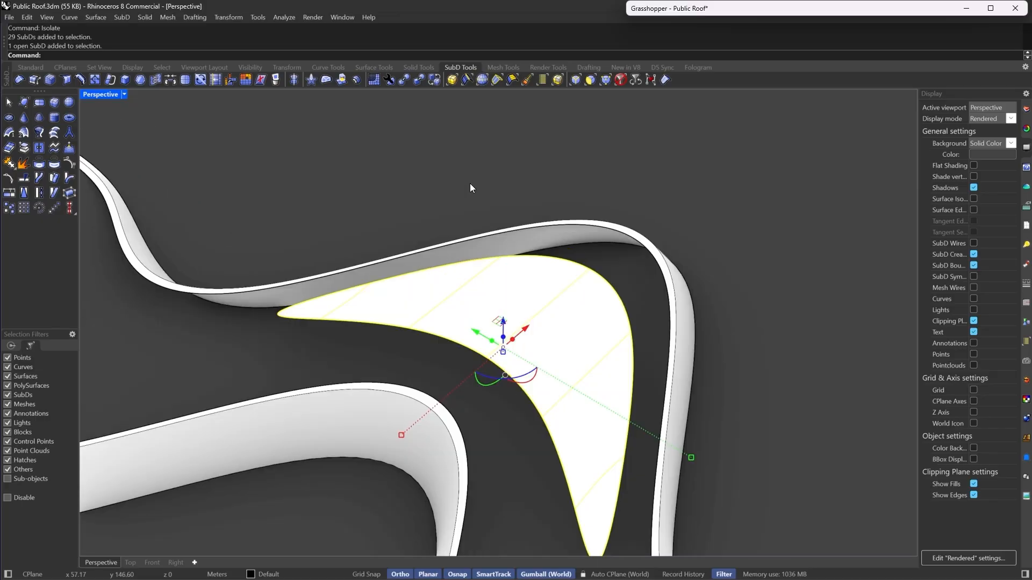
- Subdivide the isolated island piece once and view it in Shaded mode with flat SubD display
left_click(121, 95)
left_click(148, 66)
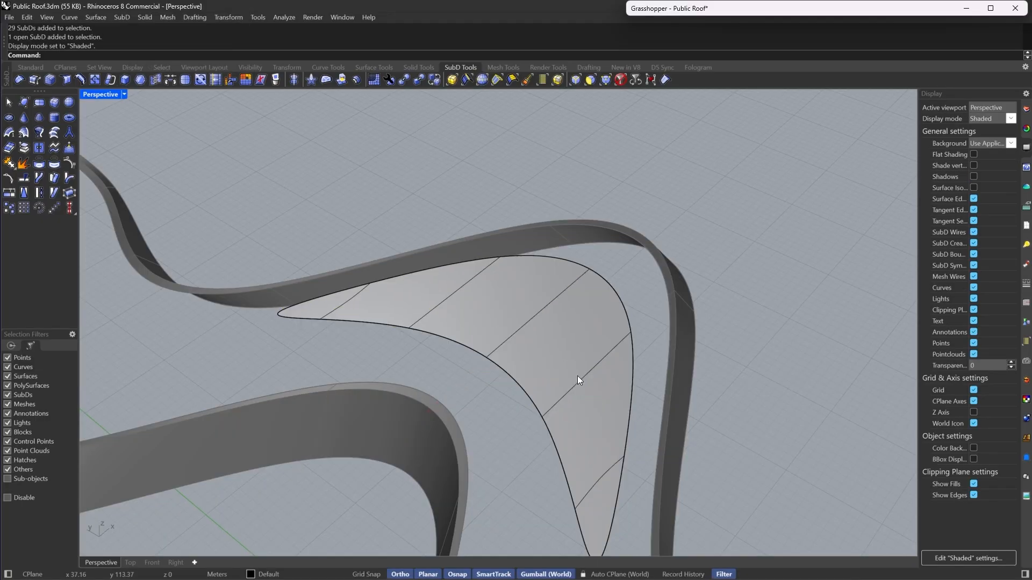
left_click(586, 384)
left_click(188, 79)
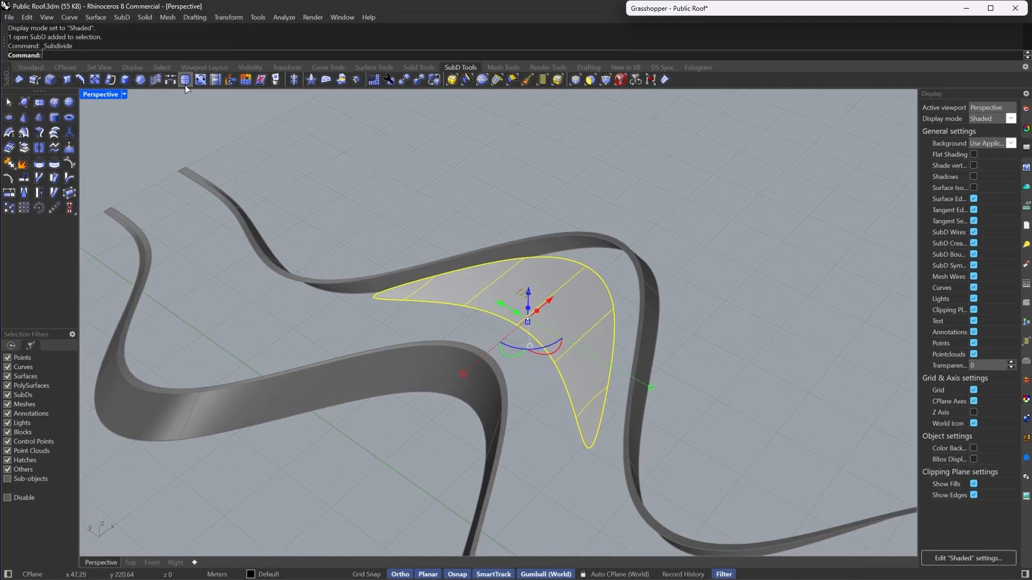
scroll(602, 377, "up", 5)
key("Tab")
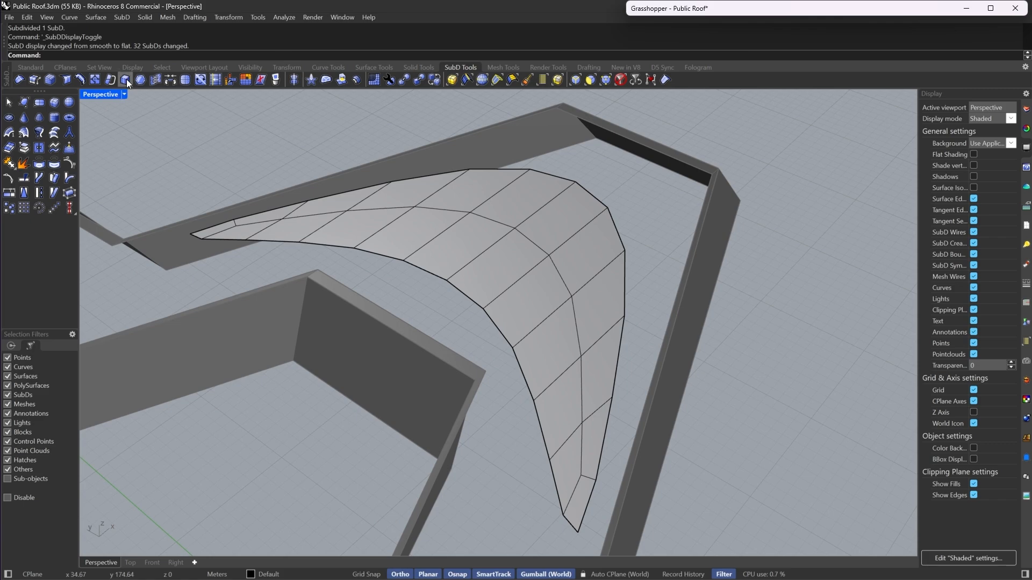
- Insert a new edge path across the narrow end of the island piece with Insert Point
left_click(99, 76)
left_click(534, 403)
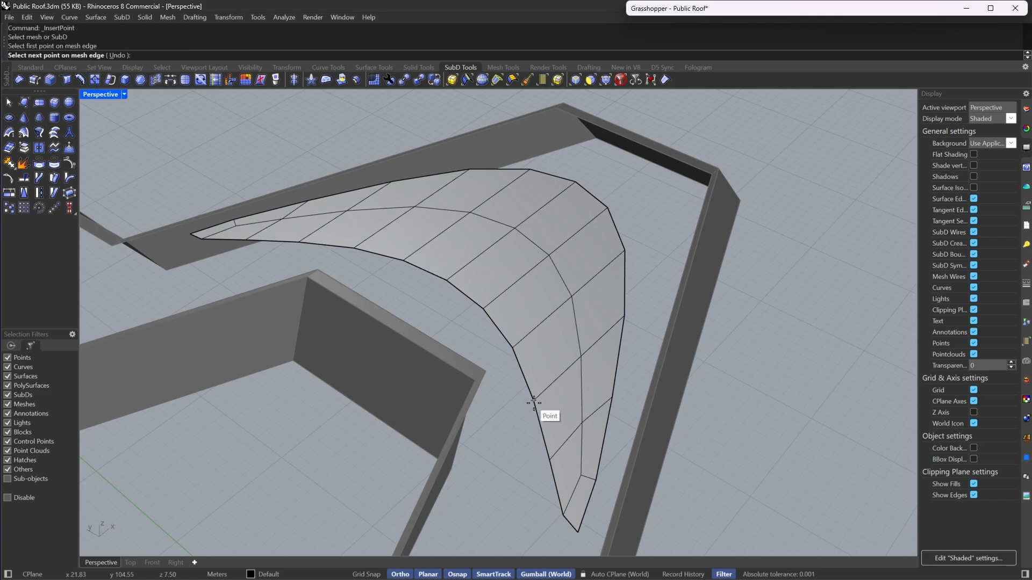
left_click(571, 295)
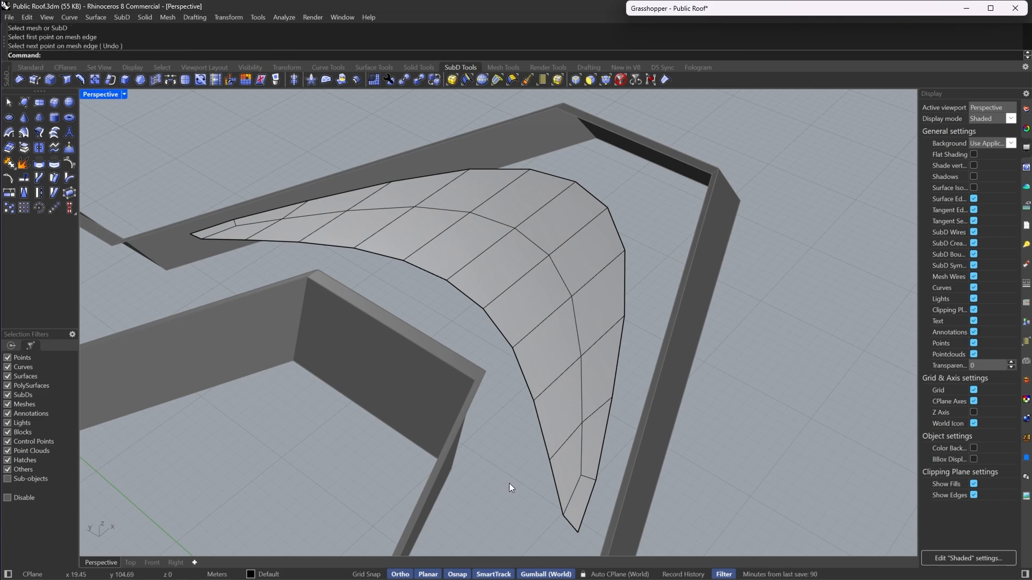
key("Return")
left_click(549, 460)
left_click(581, 356)
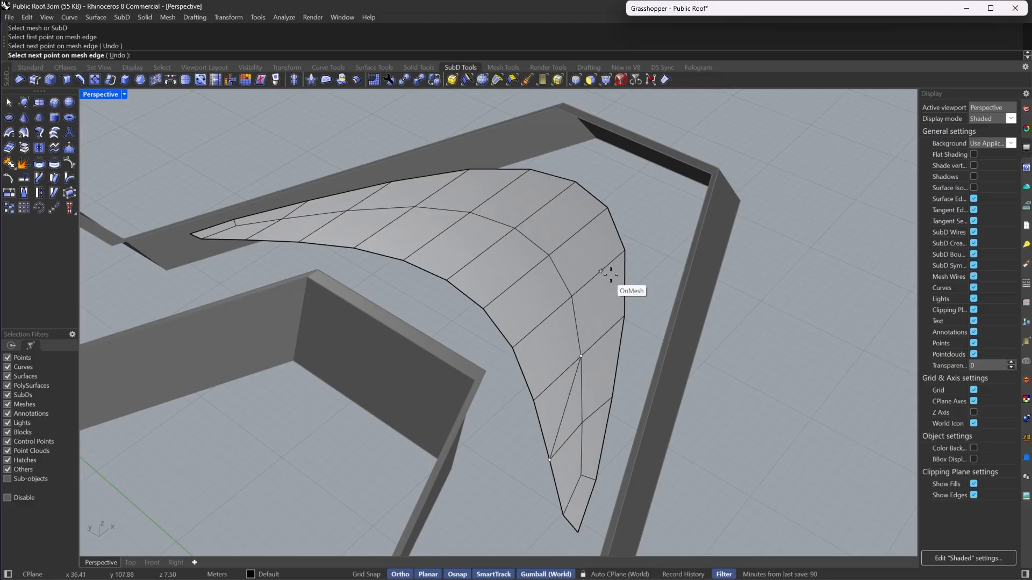
left_click(624, 250)
key("Return")
- Insert a second edge path with Insert Point across the island piece's other narrow end
right_click_drag(400, 258, 503, 271)
scroll(355, 495, "up", 4)
key("Return")
left_click(394, 467)
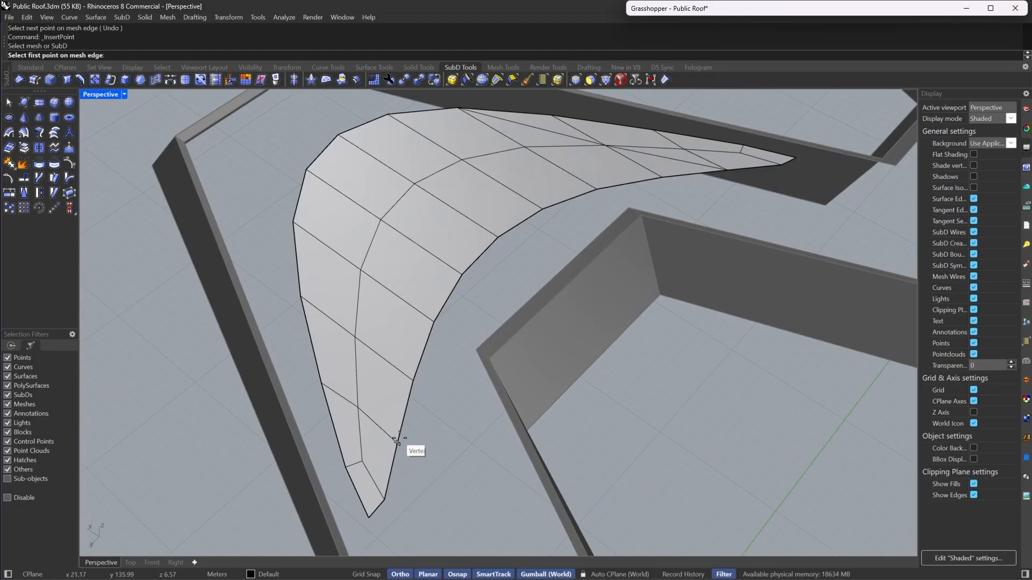
left_click(398, 443)
key("Return")
key("Return")
left_click(397, 450)
left_click(397, 443)
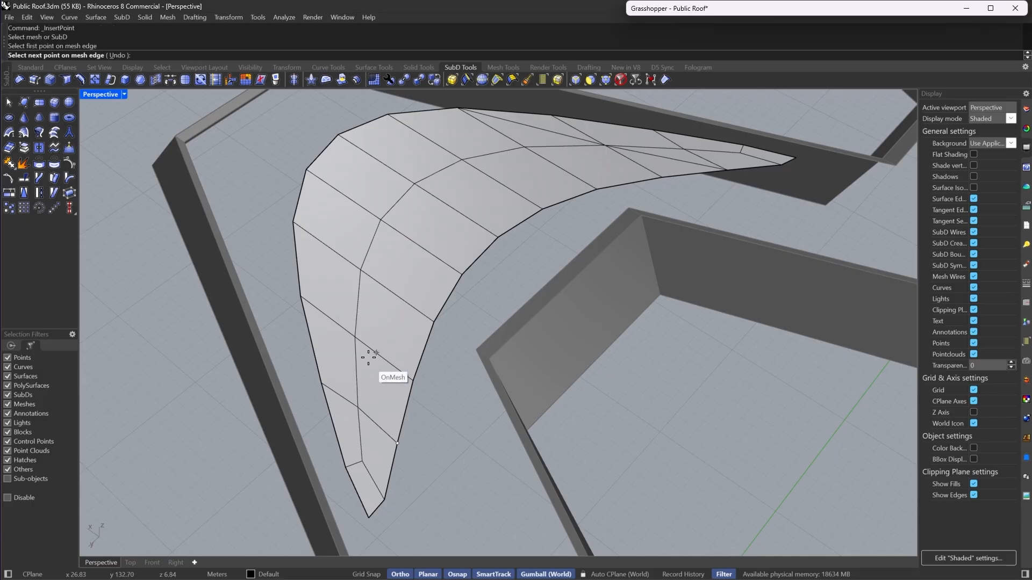
left_click(356, 337)
left_click(294, 222)
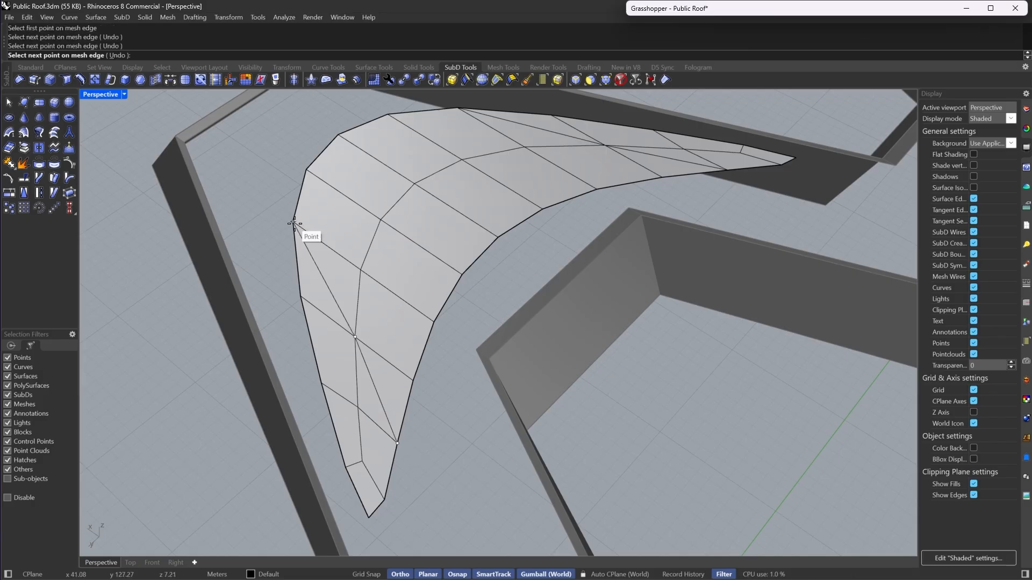
key("Return")
- Insert a third edge path across the wide middle of the island piece with Insert Point
scroll(411, 238, "down", 3)
scroll(360, 286, "up", 5)
key("Return")
left_click(301, 322)
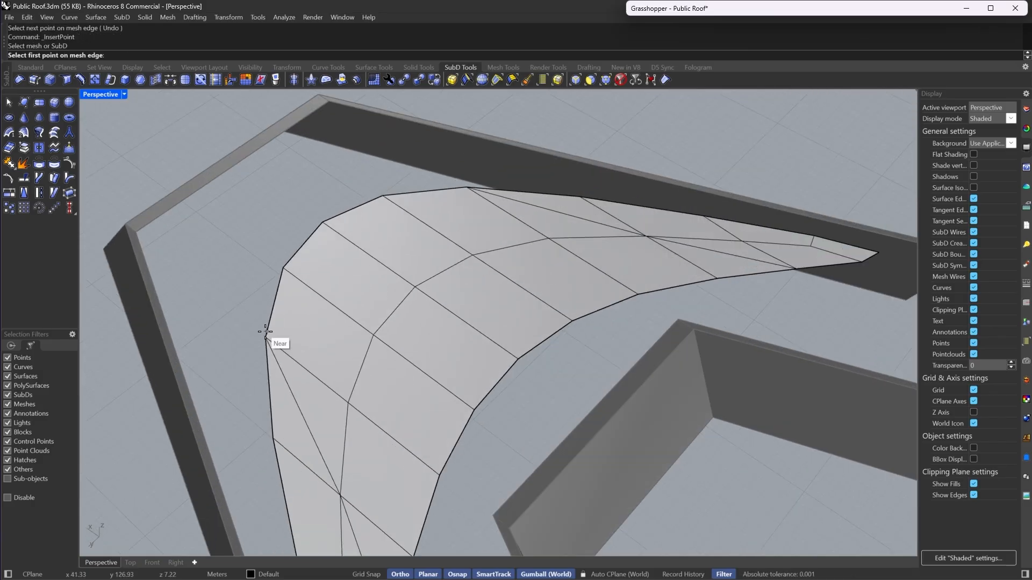
left_click(264, 338)
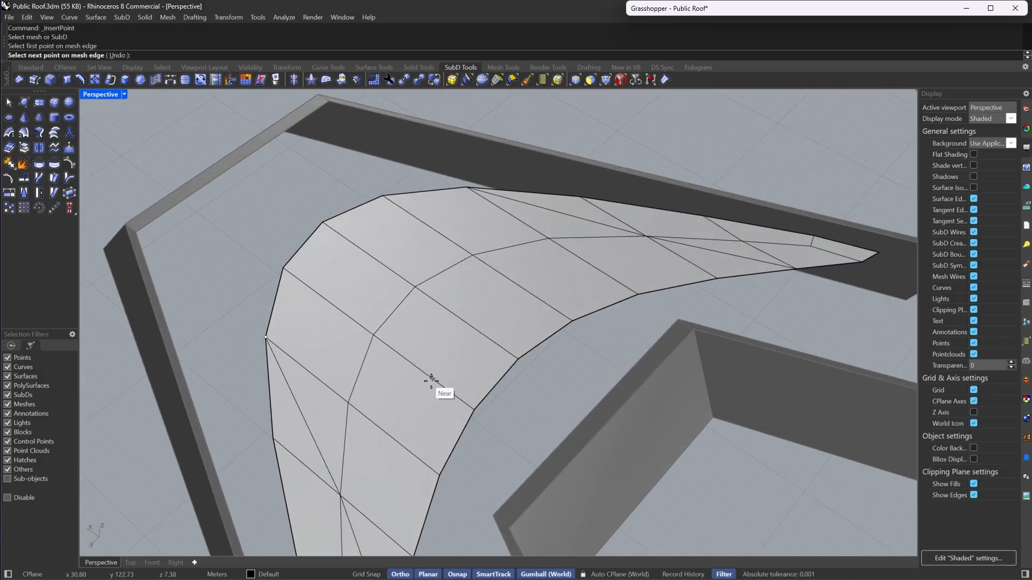
left_click(372, 334)
left_click(519, 358)
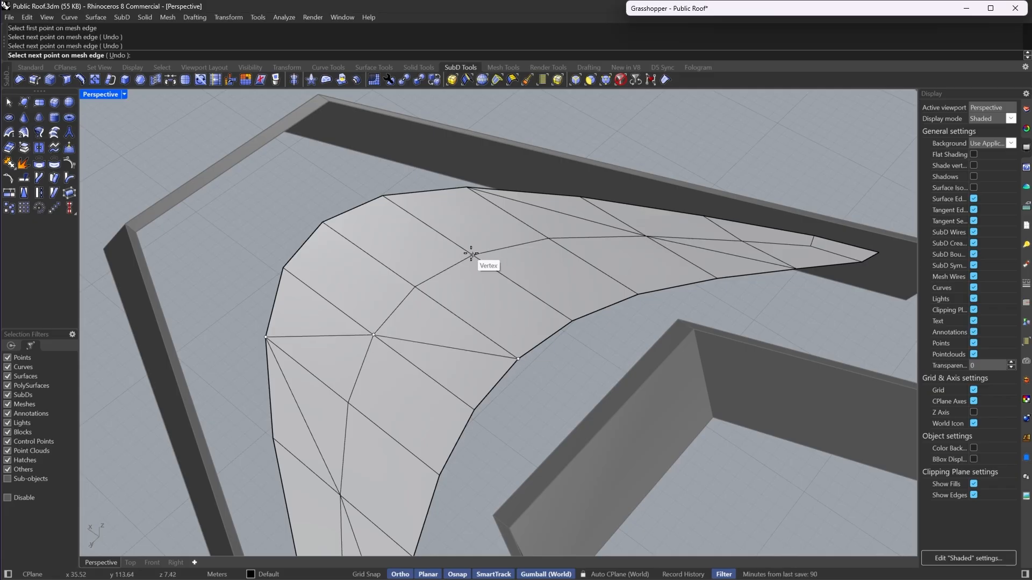
left_click(467, 187)
right_click(468, 188)
- Select the strip of faces along the piece's outer edge, inset them by 0.30, and extract the inset faces
scroll(467, 210, "down", 4)
mouse_move(667, 215)
right_mouse_down()
mouse_move(495, 224)
mouse_move(436, 242)
right_mouse_up()
scroll(608, 359, "up", 3)
scroll(596, 280, "down", 5)
mouse_move(597, 269)
right_mouse_down()
mouse_move(582, 260)
mouse_move(594, 344)
mouse_move(631, 177)
right_mouse_up()
scroll(595, 352, "up", 5)
scroll(633, 145, "down", 3)
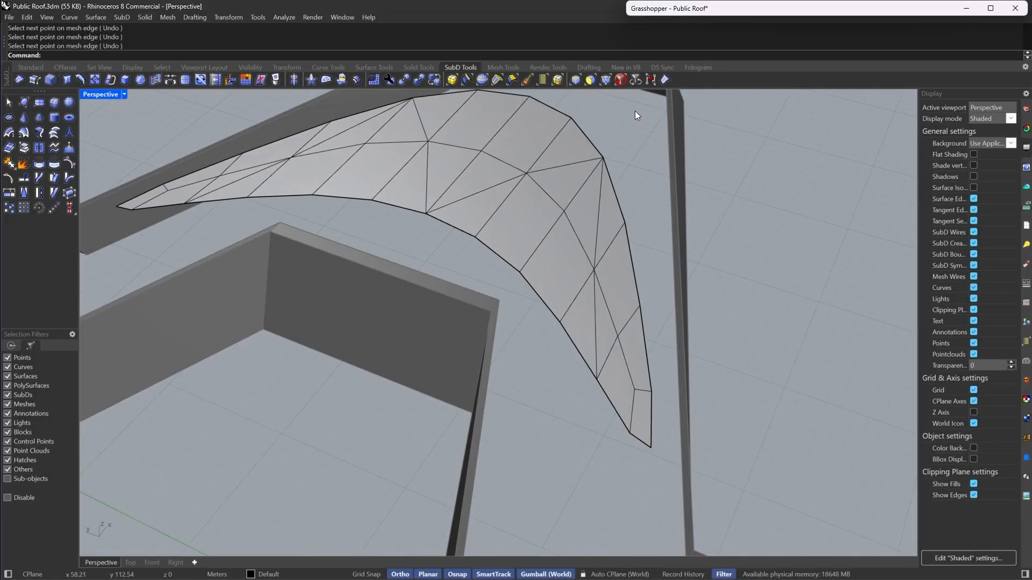
left_click(592, 70)
left_click(466, 68)
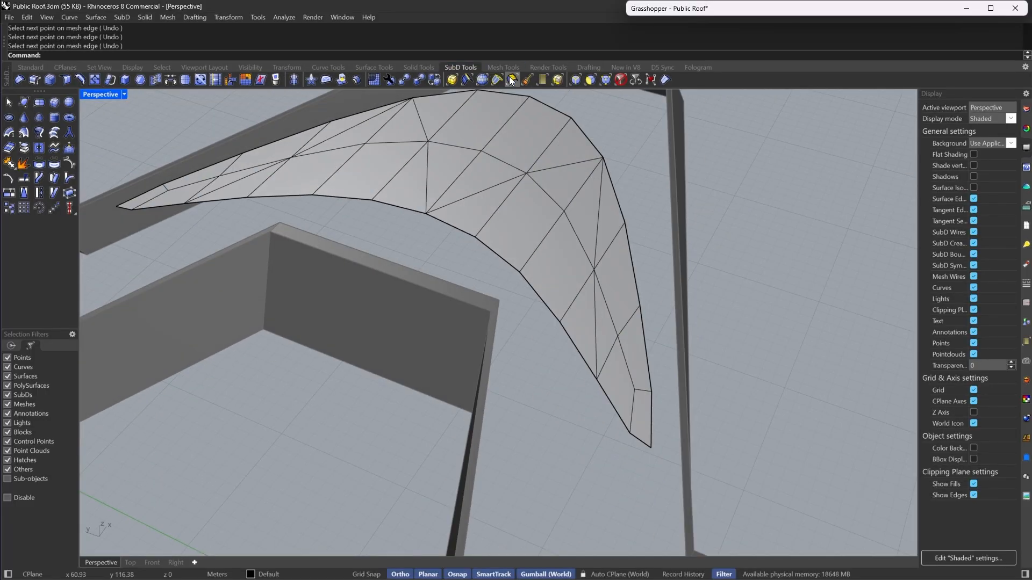
left_click(593, 81)
left_click(601, 222)
double_click(623, 288, "shift")
left_click(616, 357, "shift")
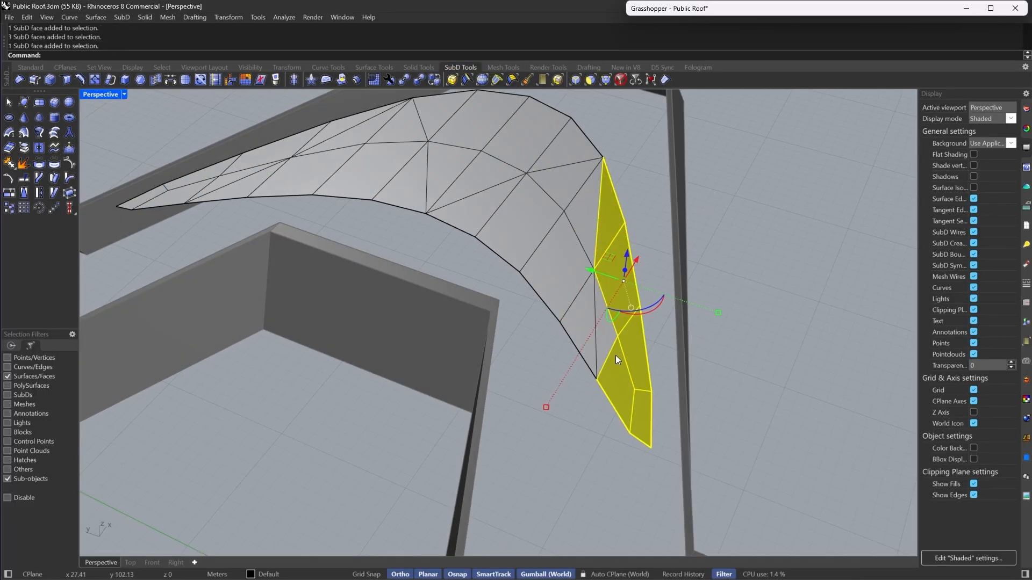
scroll(589, 290, "up", 4)
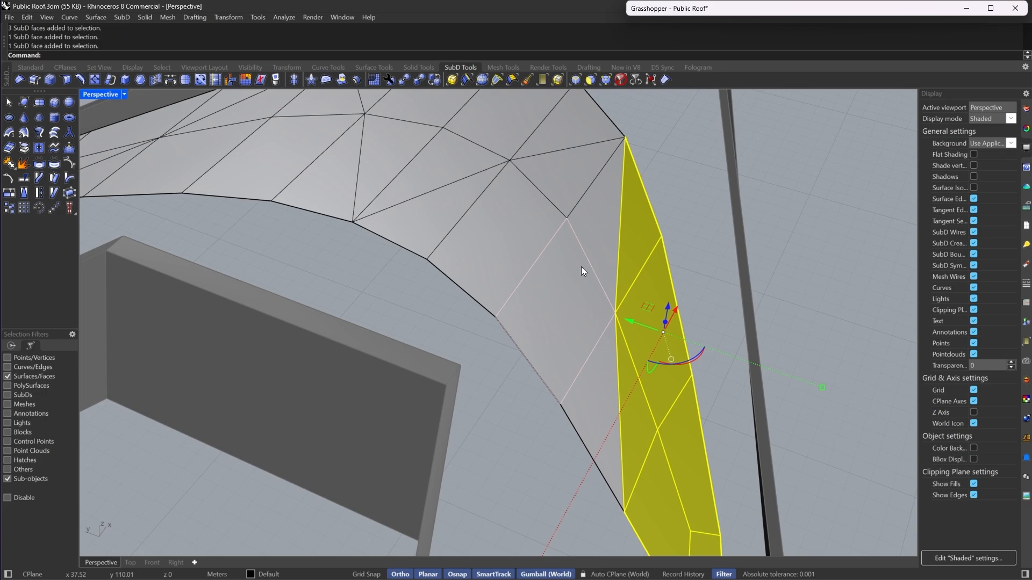
left_click(139, 80)
scroll(554, 278, "down", 5)
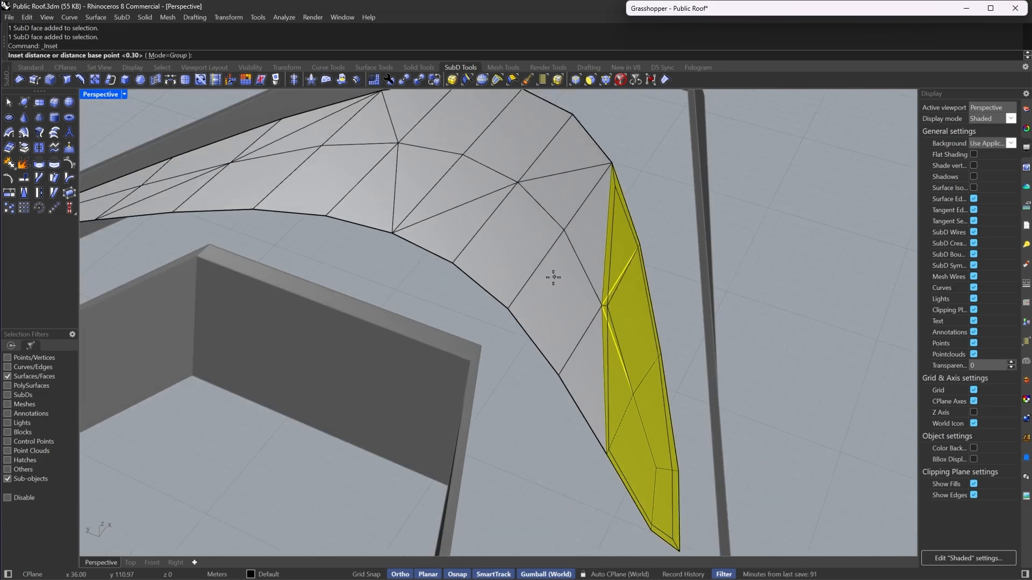
key("Return")
scroll(591, 284, "up", 4)
left_click(7, 148)
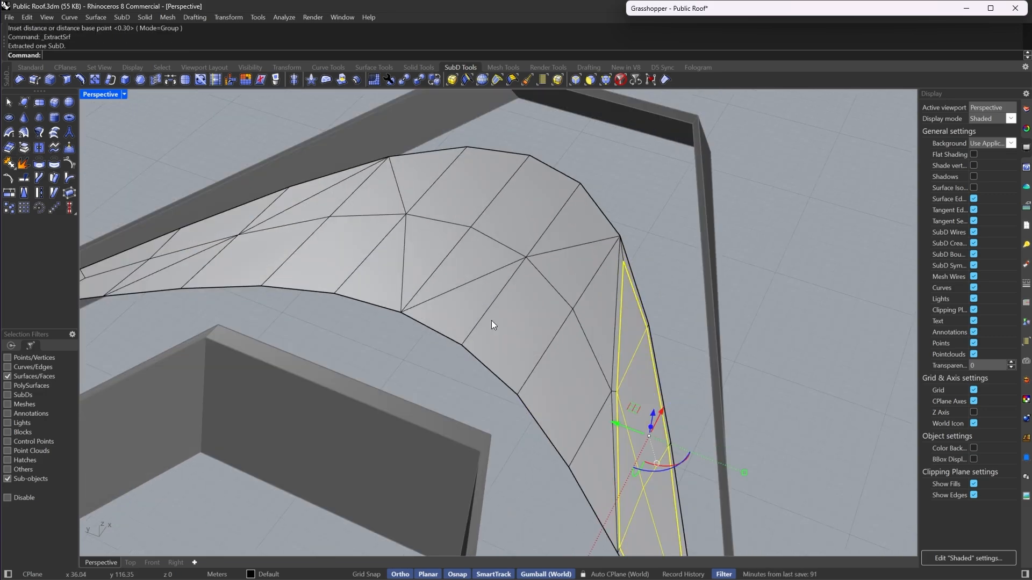
- Select the faces at the island piece's pointed corner and inset them by 0.30
key("Escape")
scroll(571, 455, "up", 5)
left_click(572, 430)
scroll(568, 258, "down", 5)
left_click(580, 218, "shift")
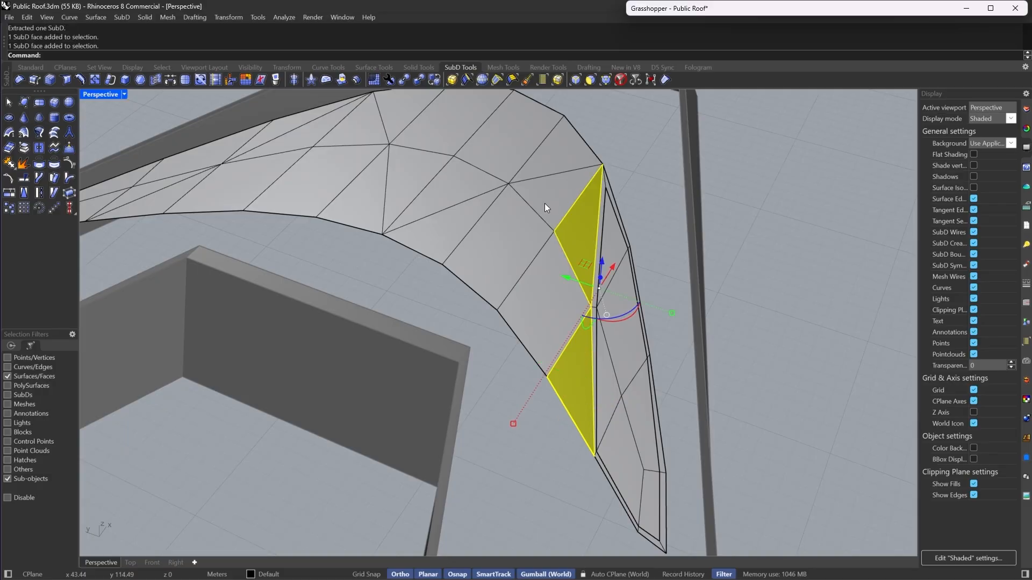
left_click(543, 203, "shift")
left_click(481, 237, "shift")
left_click(445, 235, "shift")
left_click(528, 311, "shift")
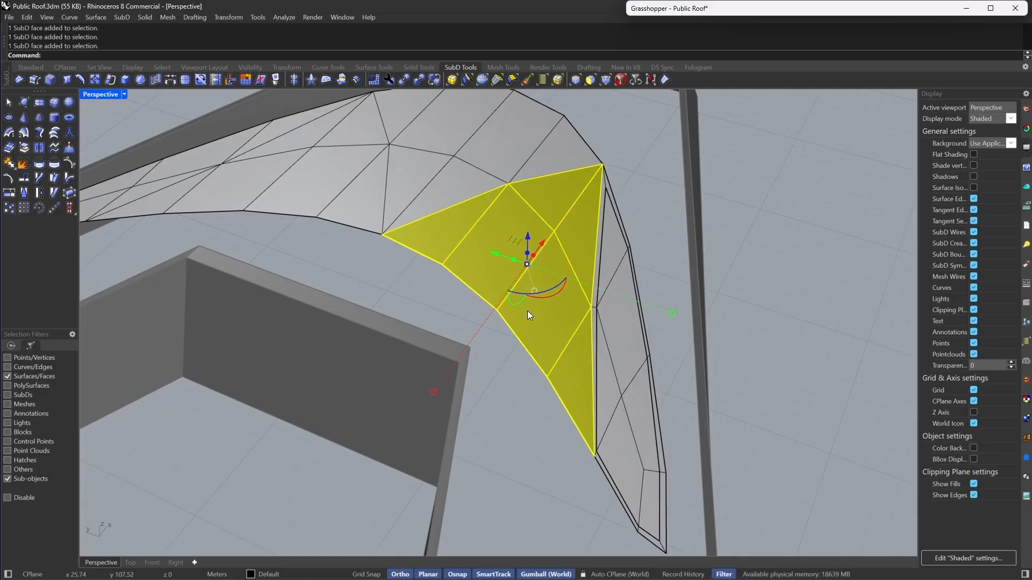
left_click(141, 81)
left_click(11, 149)
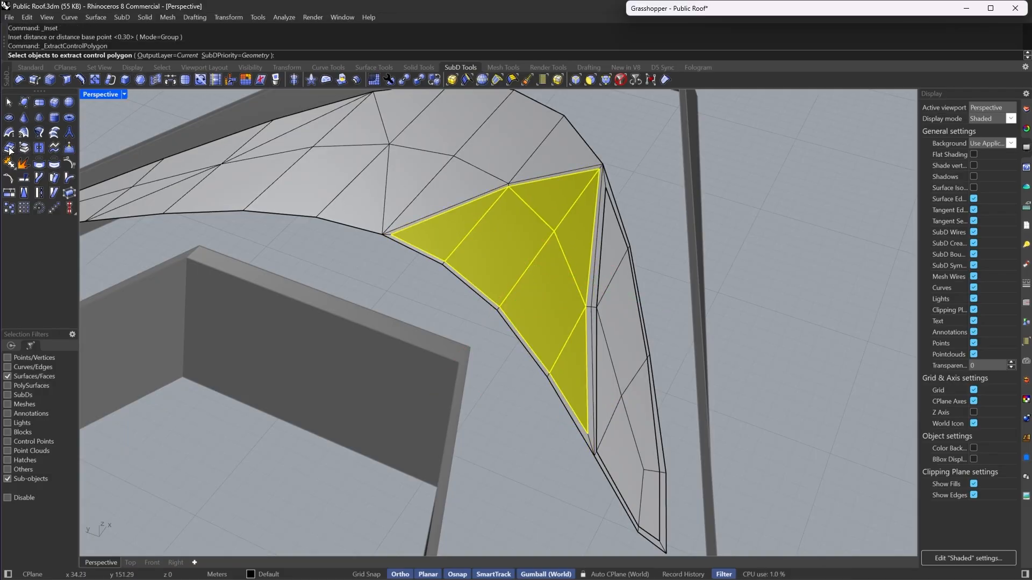
key("Return")
- Select the inset faces at the pointed corner and extract them as a separate piece
left_click(494, 257)
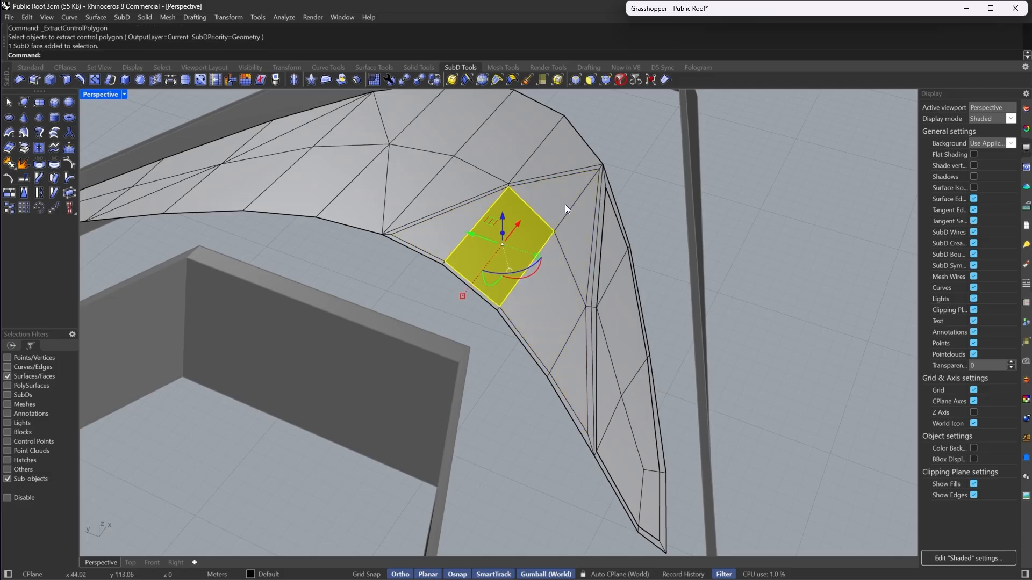
left_click(580, 222)
left_click(575, 372, "shift")
left_click(554, 318, "shift")
left_click(478, 251, "shift")
left_click(441, 240, "shift")
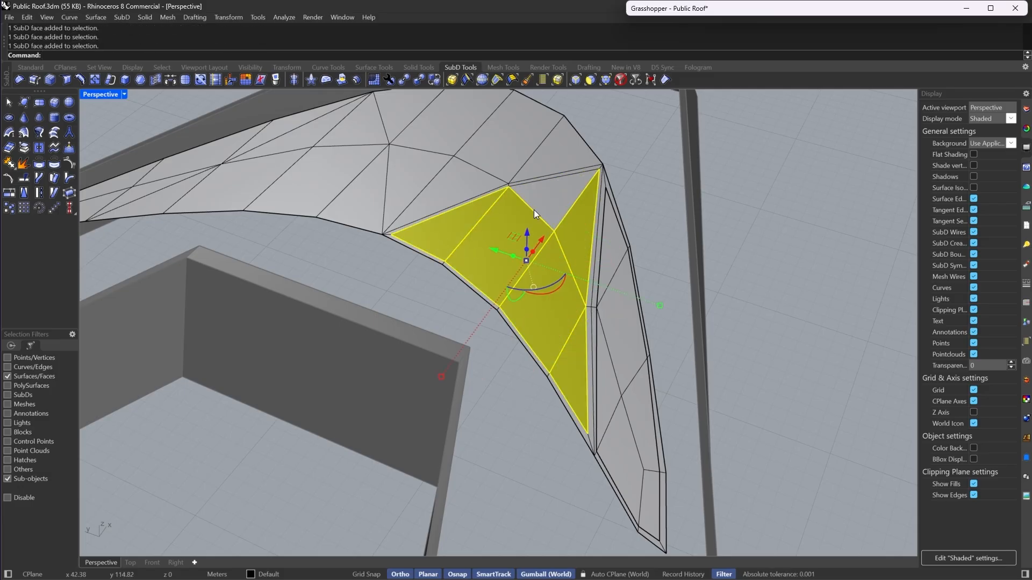
left_click(19, 152)
- Inset the faces at the upper middle of the island piece by 0.30 and extract the inset faces
scroll(609, 383, "down", 6)
scroll(463, 250, "up", 6)
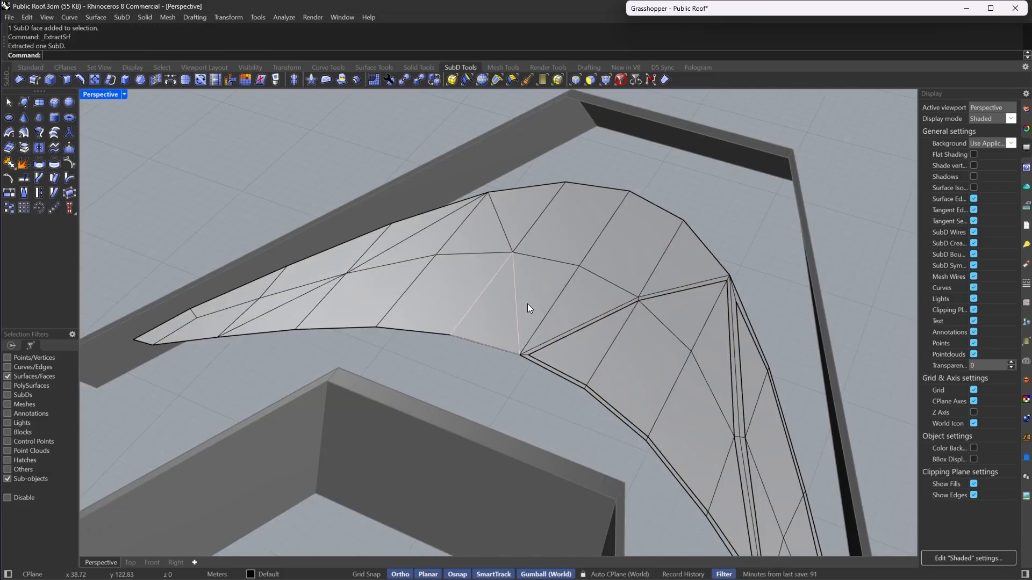
left_click(529, 304)
left_click(524, 233, "shift")
left_click(577, 227, "shift")
left_click(630, 264, "shift")
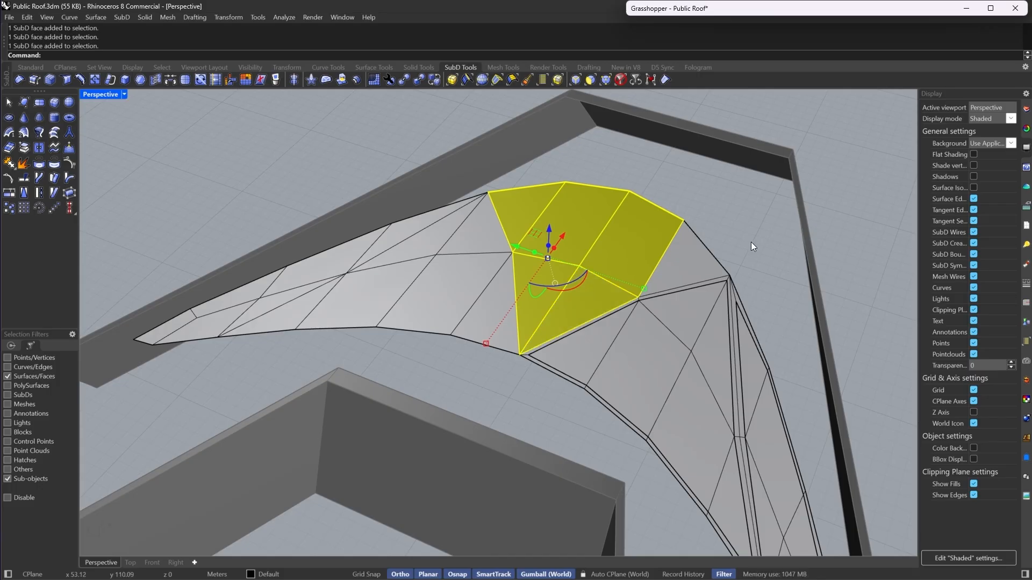
right_click_drag(721, 272, 555, 290)
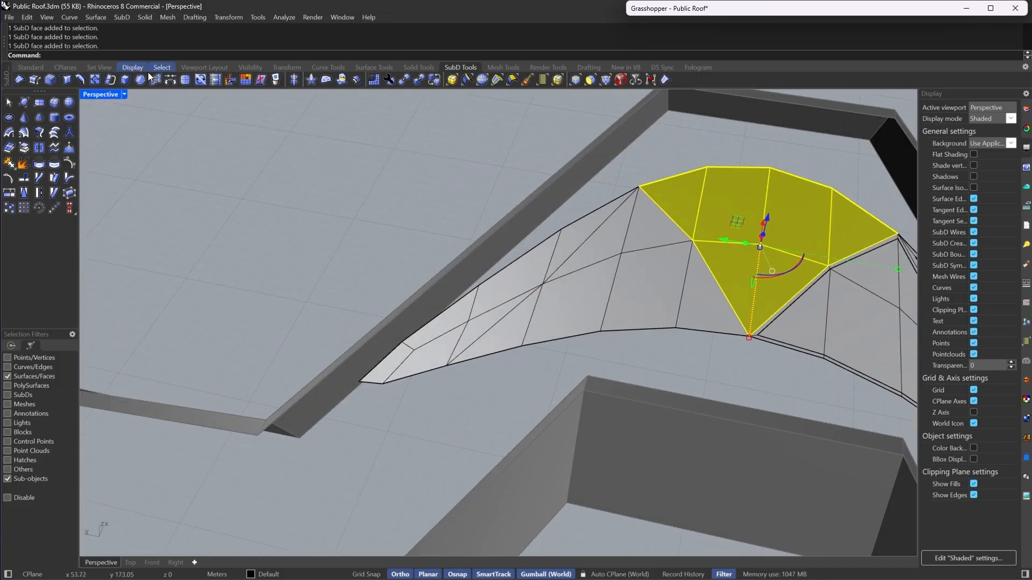
left_click(24, 149)
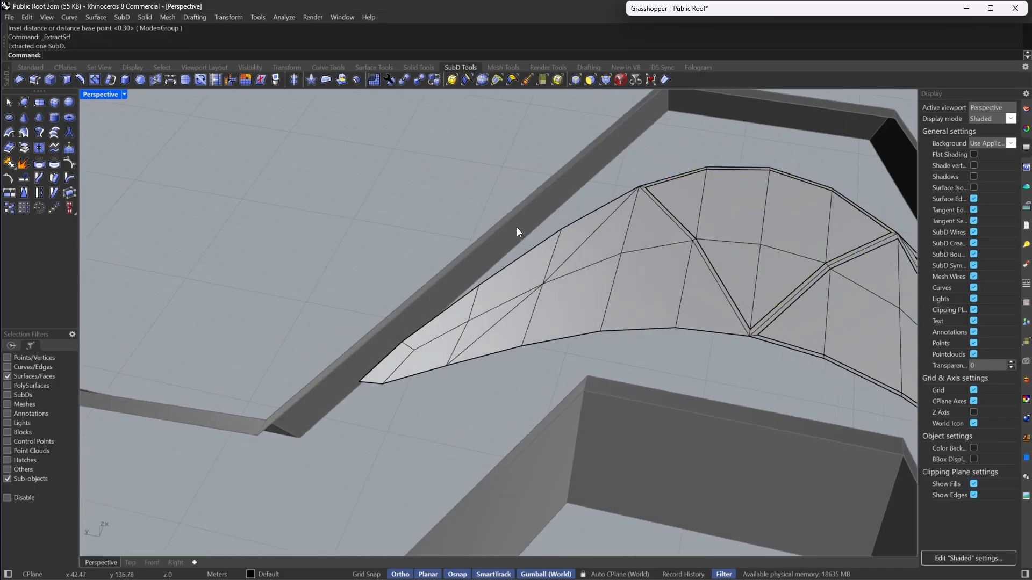
- Inset the strip of faces along the piece's narrow tail and extract the inset faces
scroll(519, 230, "up", 2)
left_click(572, 256)
left_click(511, 294, "shift")
left_click(447, 332, "shift")
left_click(416, 377, "shift")
left_click(364, 394, "shift")
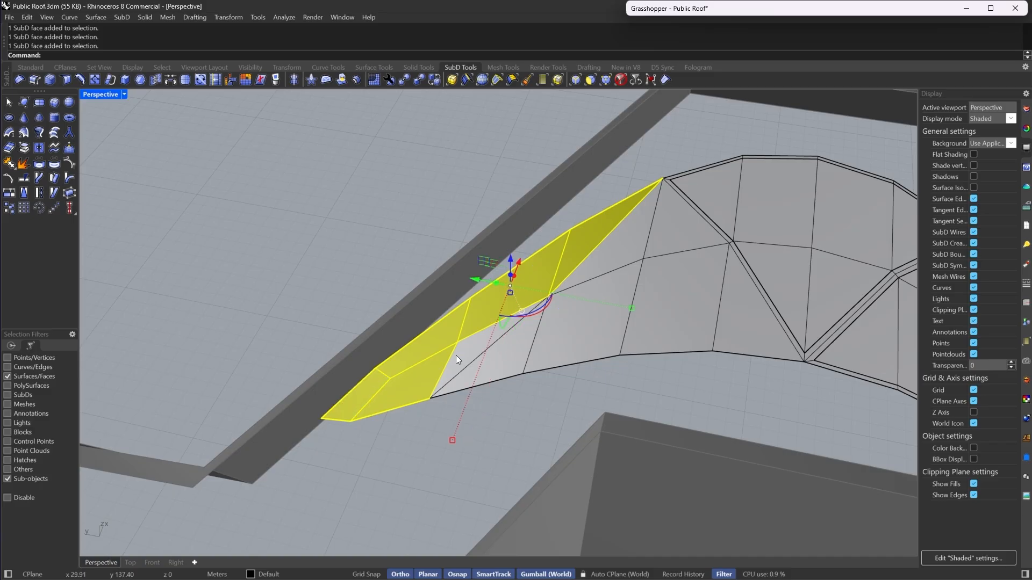
left_click(139, 81)
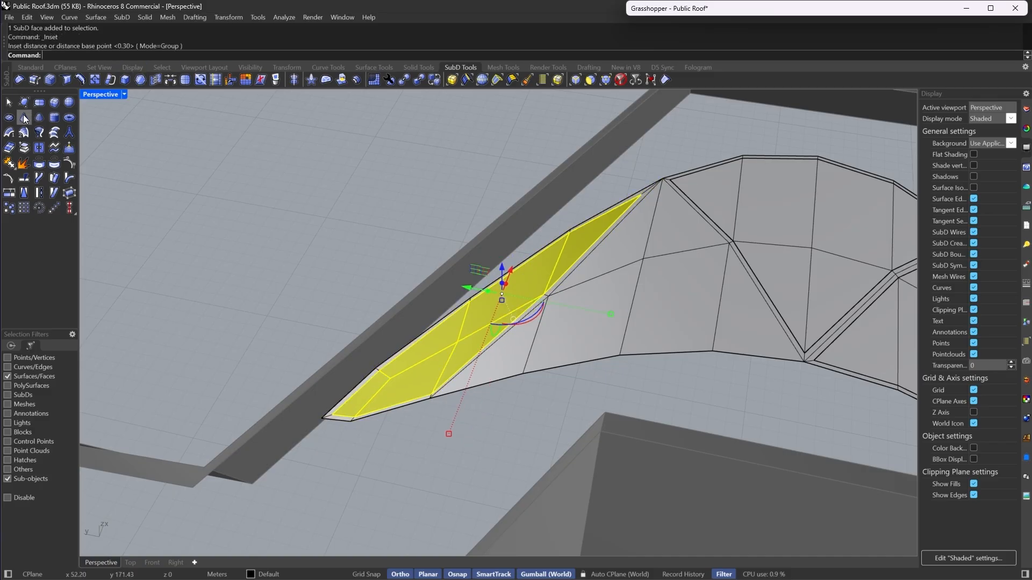
left_click(25, 151)
- Inset the remaining faces in the middle of the piece and extract the inset faces
left_click(732, 316)
left_click(680, 313, "shift")
left_click(590, 333, "shift")
left_click(516, 361, "shift")
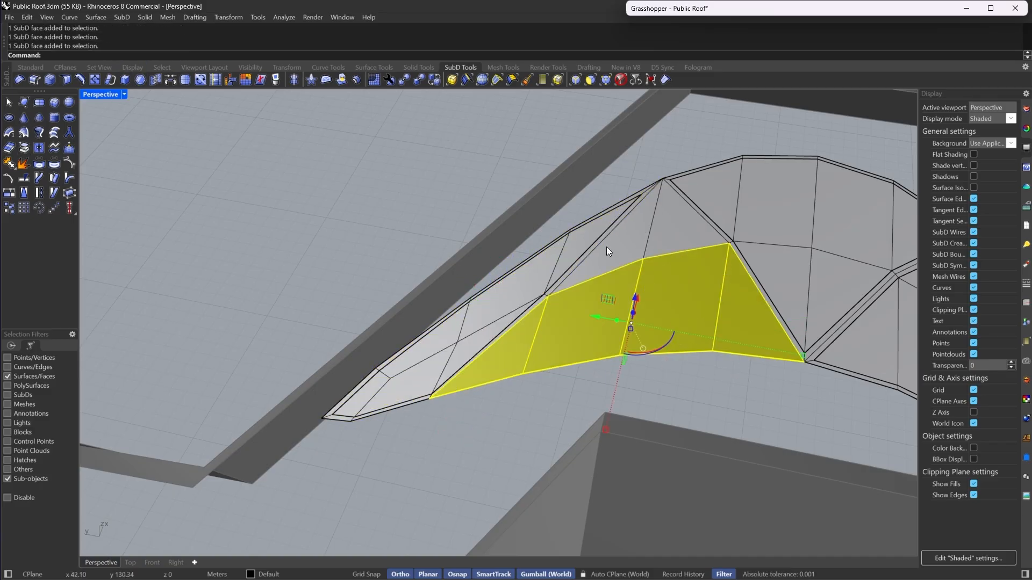
left_click(607, 250, "shift")
left_click(139, 80)
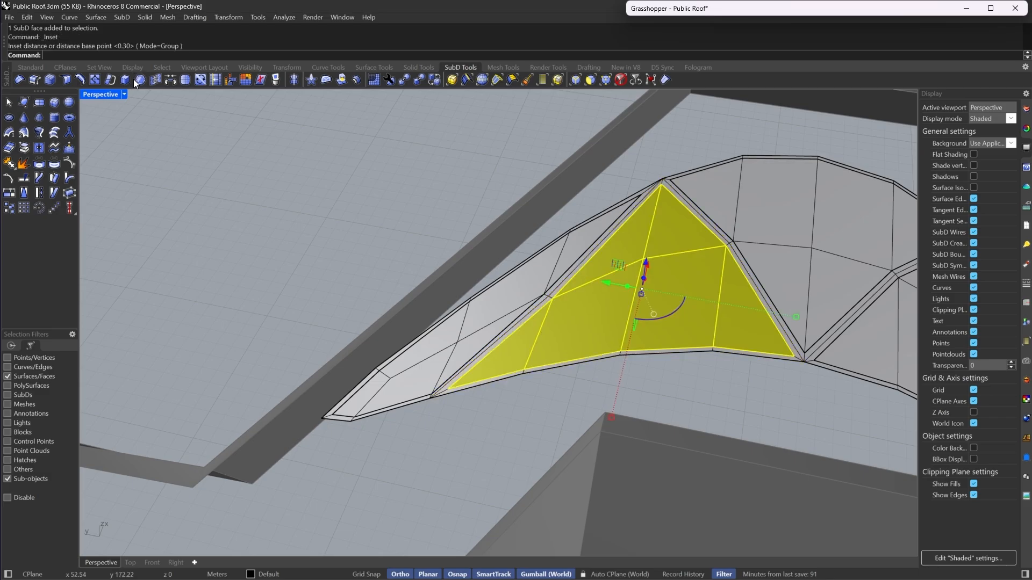
key("Return")
- Switch the piece to smooth display and examine the extracted island regions by selecting them
key("Tab")
right_click_drag(418, 199, 602, 288)
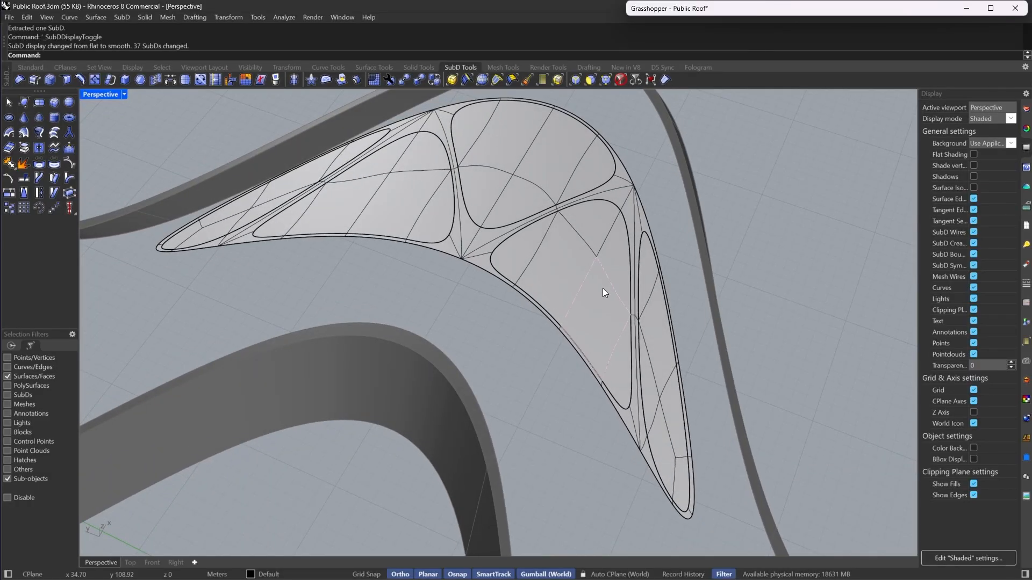
left_click(602, 288)
double_click(602, 289)
double_click(556, 205, "shift")
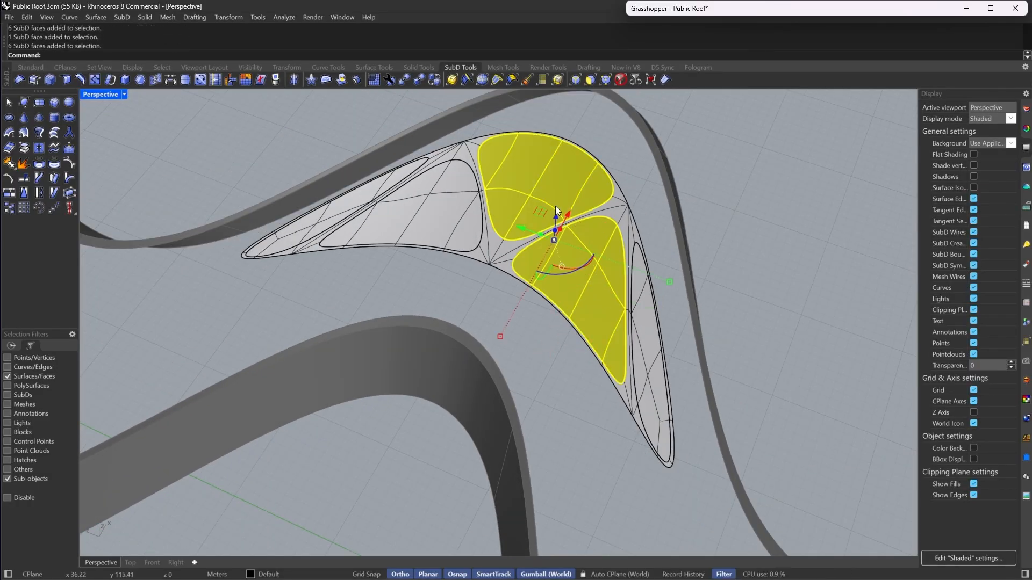
double_click(434, 230, "shift")
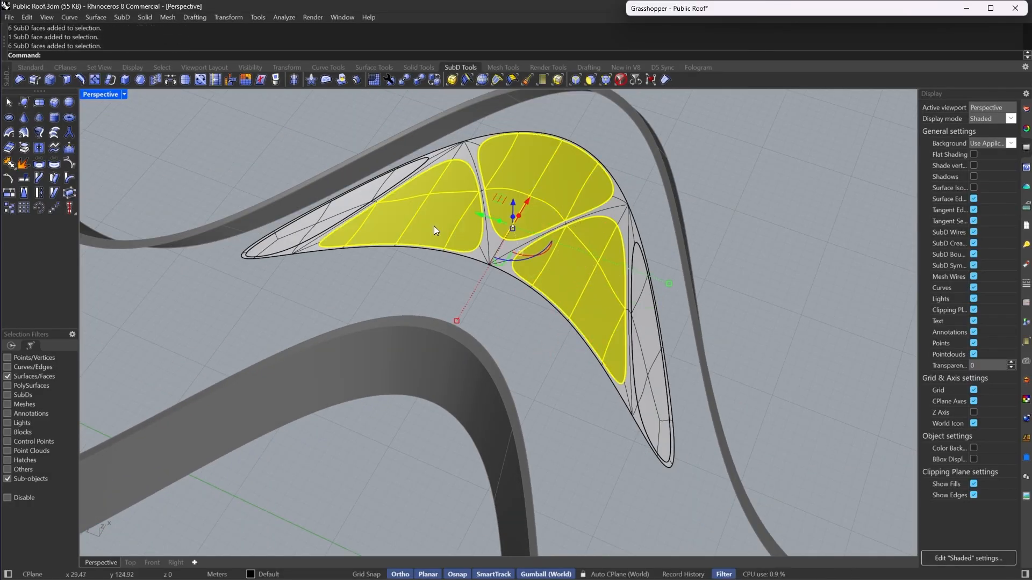
right_click_drag(434, 226, 414, 215)
double_click(289, 212, "shift")
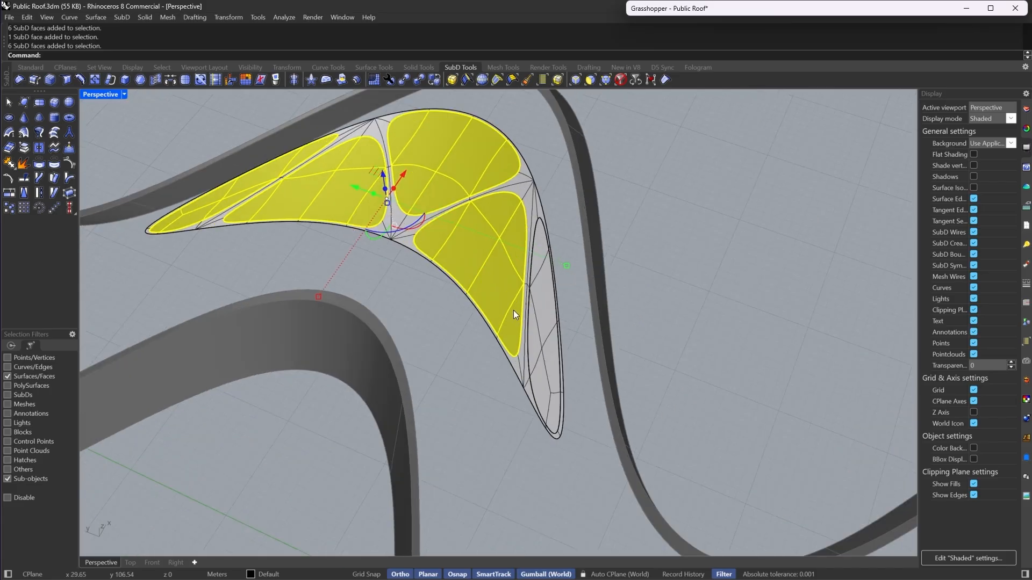
scroll(513, 311, "up", 4)
double_click(562, 337, "shift")
right_click_drag(563, 337, 523, 325)
scroll(521, 325, "down", 7)
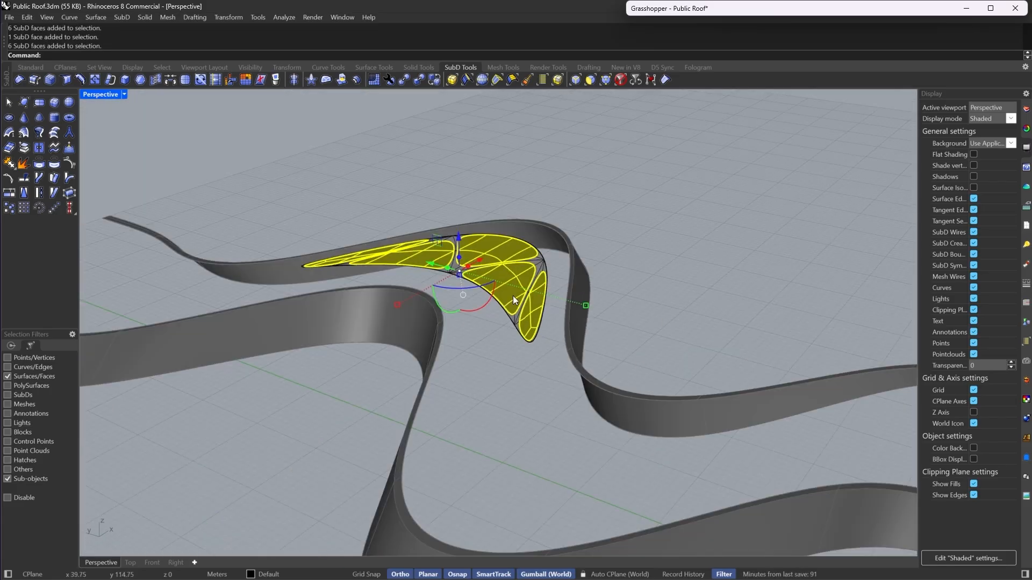
scroll(487, 262, "up", 7)
key("Escape")
right_click_drag(486, 262, 492, 293)
double_click(604, 214)
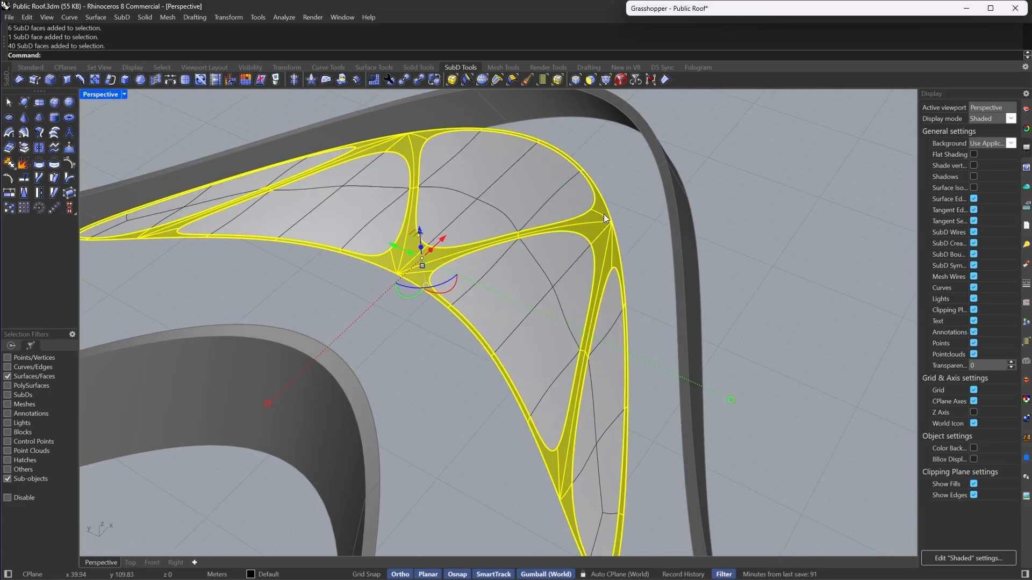
left_click(493, 175)
left_click(364, 219, "shift")
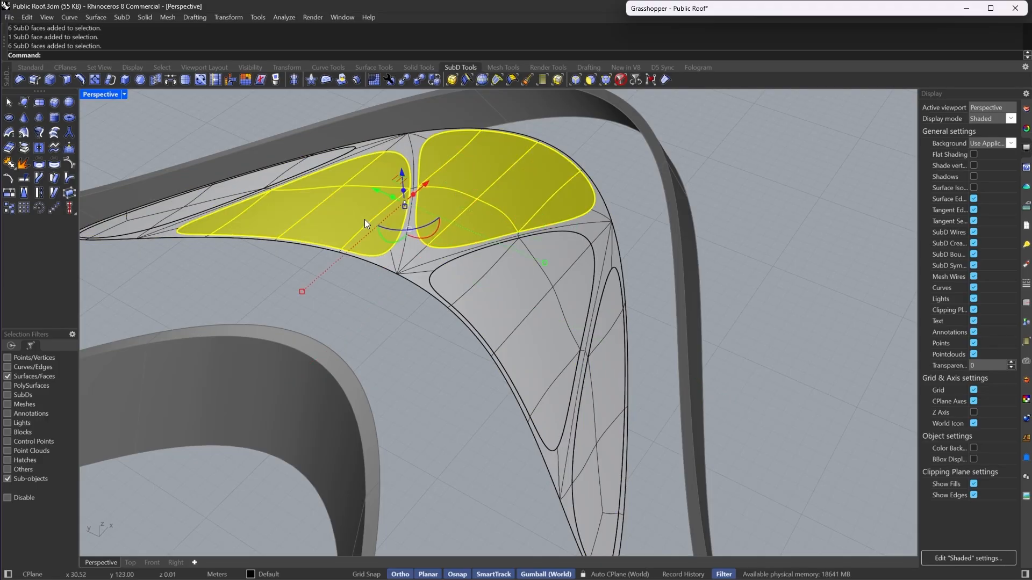
left_click(189, 204, "shift")
left_click(562, 393, "shift")
double_click(591, 376, "shift")
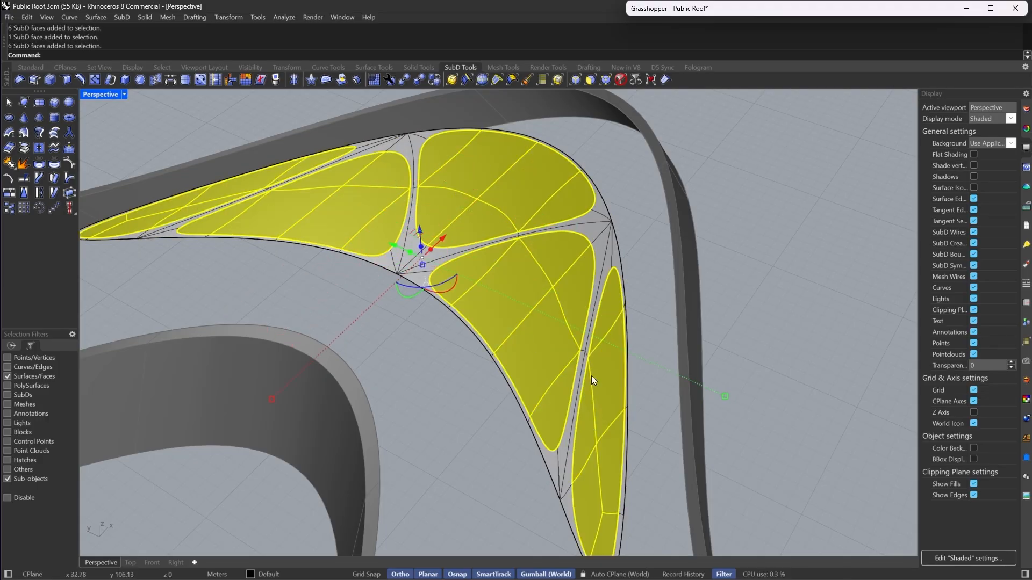
key("Escape")
- Select the central vertices of the island regions and raise them with the gumball
right_click_drag(591, 376, 585, 261, "shift")
key("Tab")
left_click(602, 82)
left_click(571, 334)
left_click_drag(586, 260, 650, 315, "shift")
scroll(650, 315, "down", 4)
right_click_drag(650, 315, 502, 153)
scroll(502, 152, "up", 7)
left_click_drag(325, 176, 379, 258, "shift")
scroll(774, 213, "down", 4)
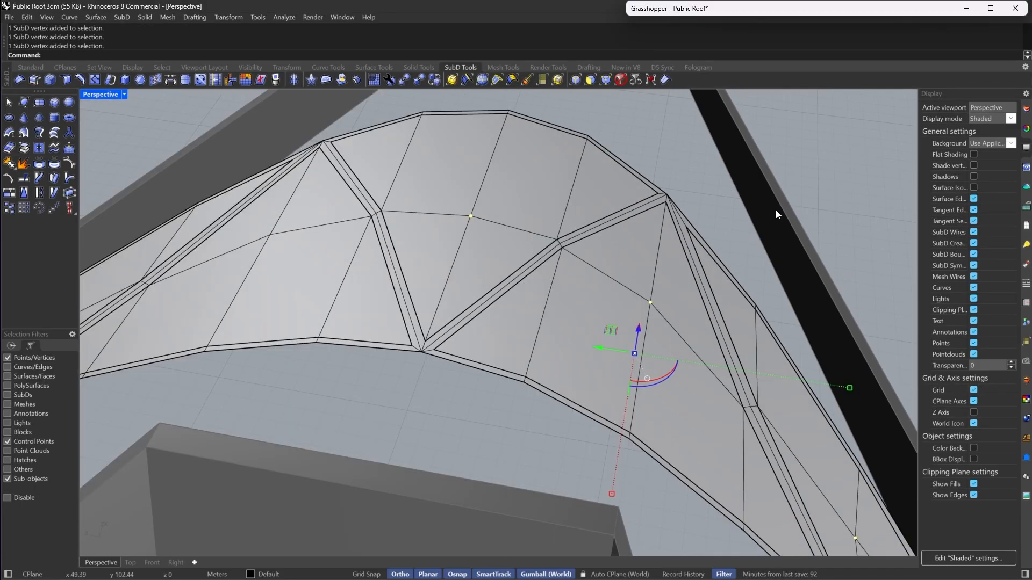
scroll(317, 223, "up", 5)
left_click_drag(256, 219, 318, 276, "shift")
scroll(748, 223, "down", 11)
scroll(445, 273, "up", 6)
right_click_drag(445, 273, 650, 228)
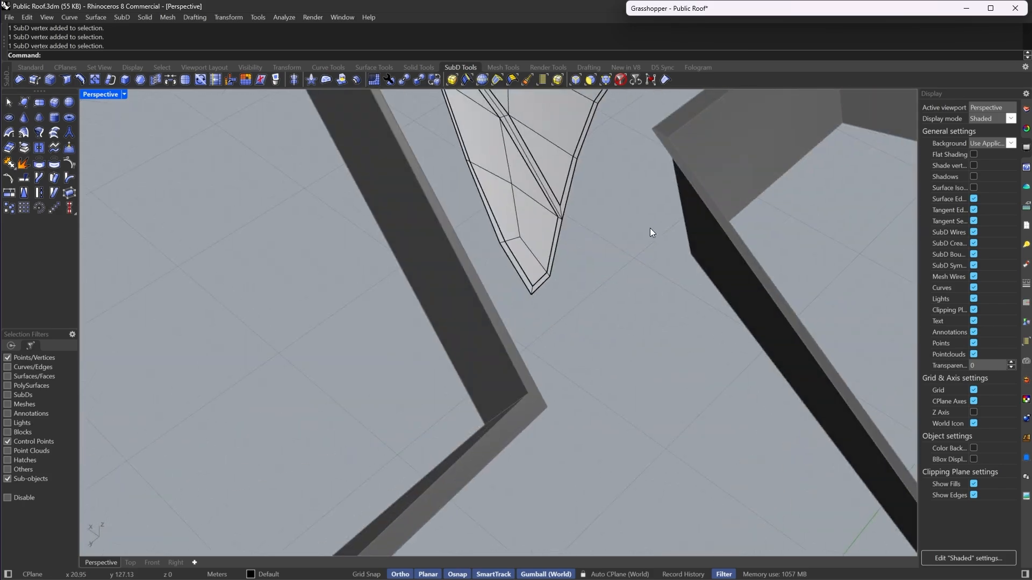
scroll(522, 174, "up", 8)
left_click_drag(474, 179, 519, 255, "shift")
scroll(282, 330, "down", 9)
right_click_drag(282, 330, 470, 305)
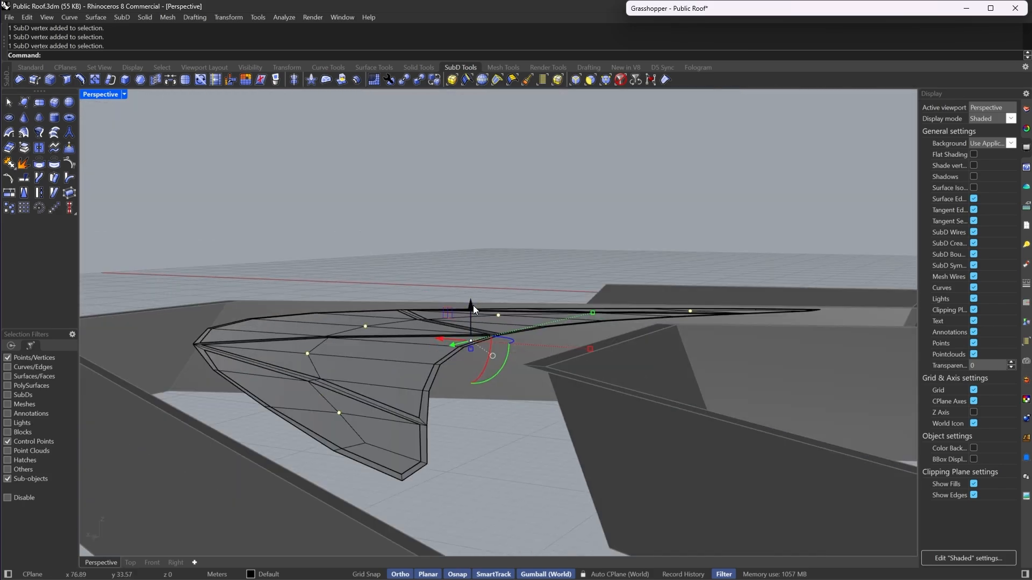
left_click_drag(471, 306, 470, 282)
left_click(455, 222)
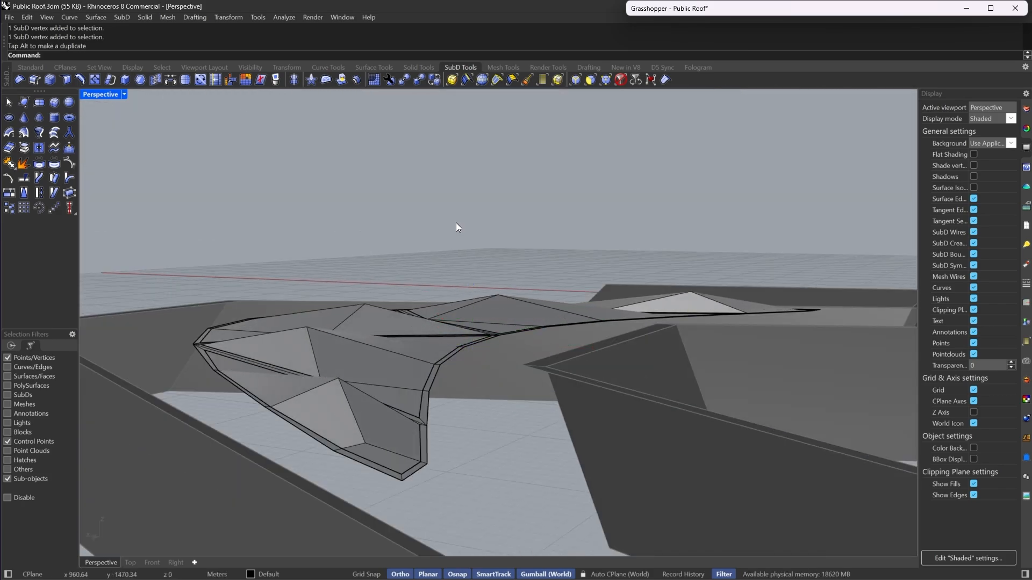
- Select the extracted island pieces and assign them to a Grasshopper Brep parameter with Set Multiple Breps
key("Tab")
right_click_drag(455, 223, 151, 256)
scroll(151, 256, "down", 6)
scroll(487, 389, "up", 5)
right_click_drag(487, 389, 550, 293)
key("Tab")
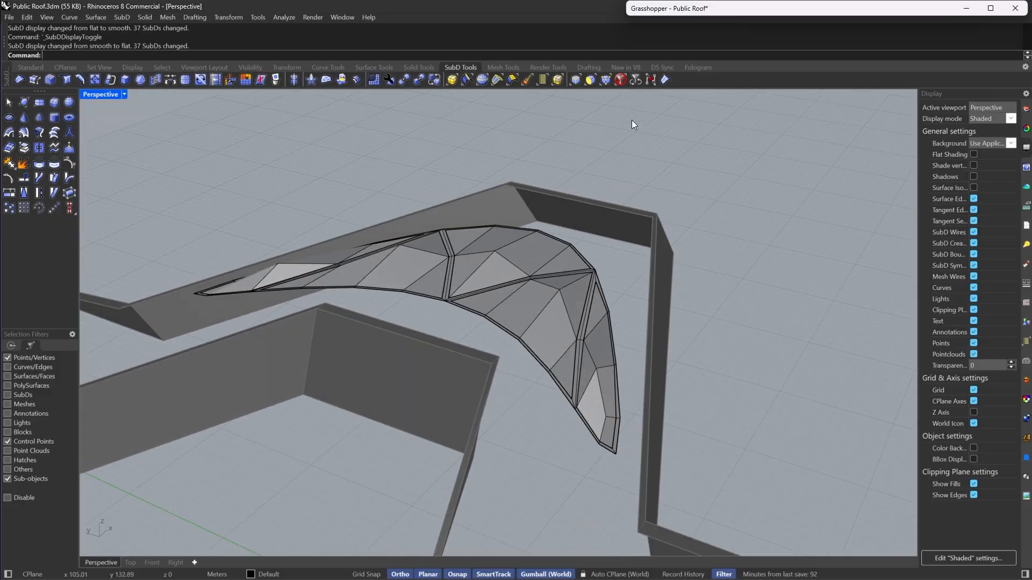
key("Tab")
left_click(621, 80)
left_click(596, 353)
left_click(553, 318, "shift")
left_click(518, 257, "shift")
left_click(433, 264, "shift")
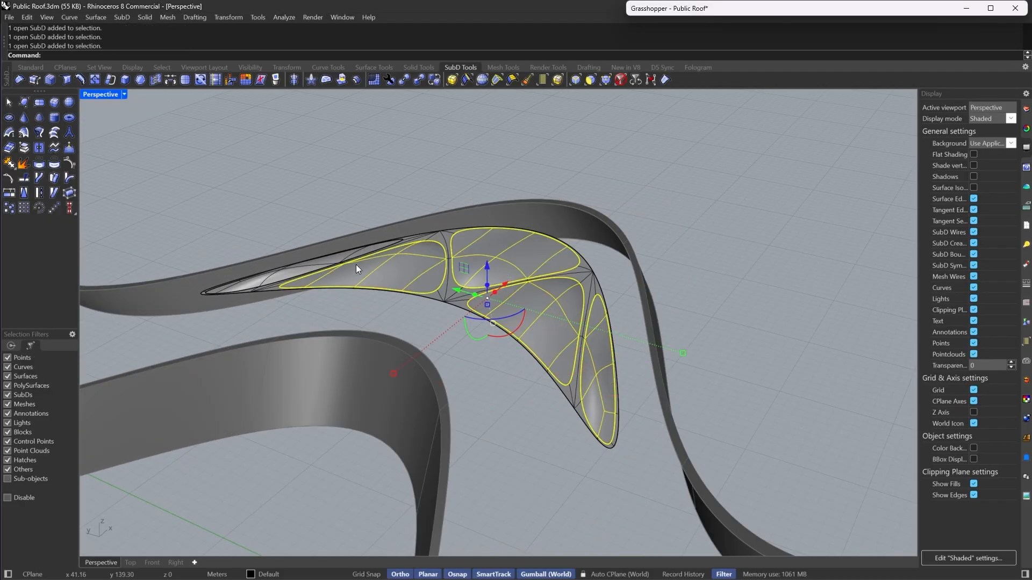
left_click(270, 276, "shift")
double_click(701, 12)
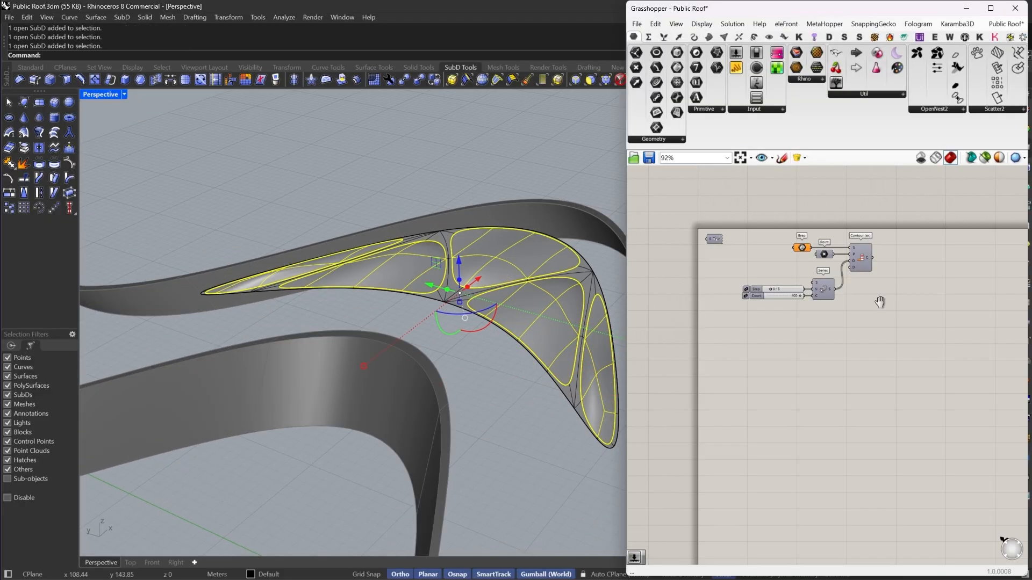
right_click_drag(880, 302, 773, 257)
left_click(801, 243)
right_click(802, 244)
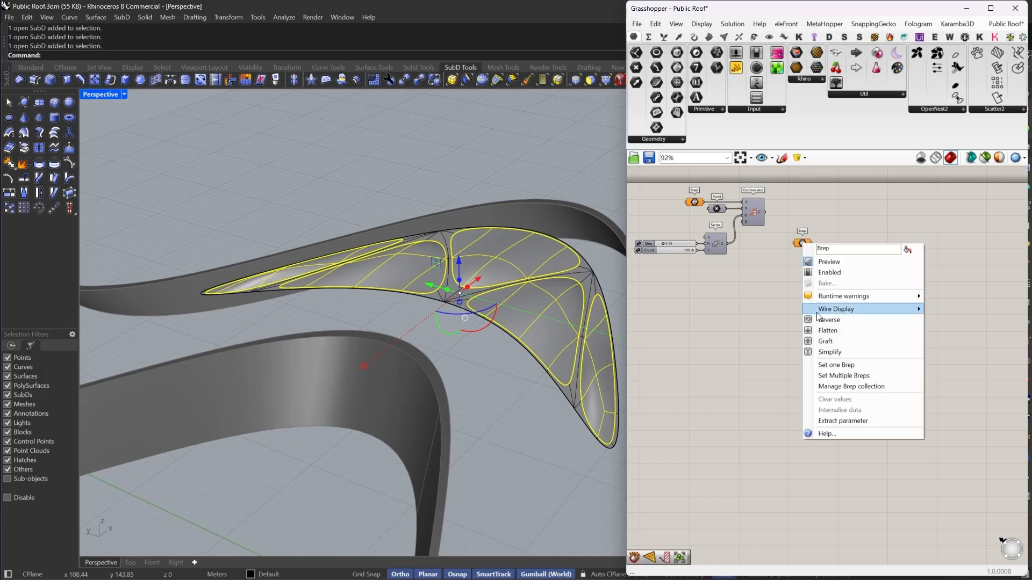
left_click(826, 375)
left_click_drag(798, 245, 824, 307)
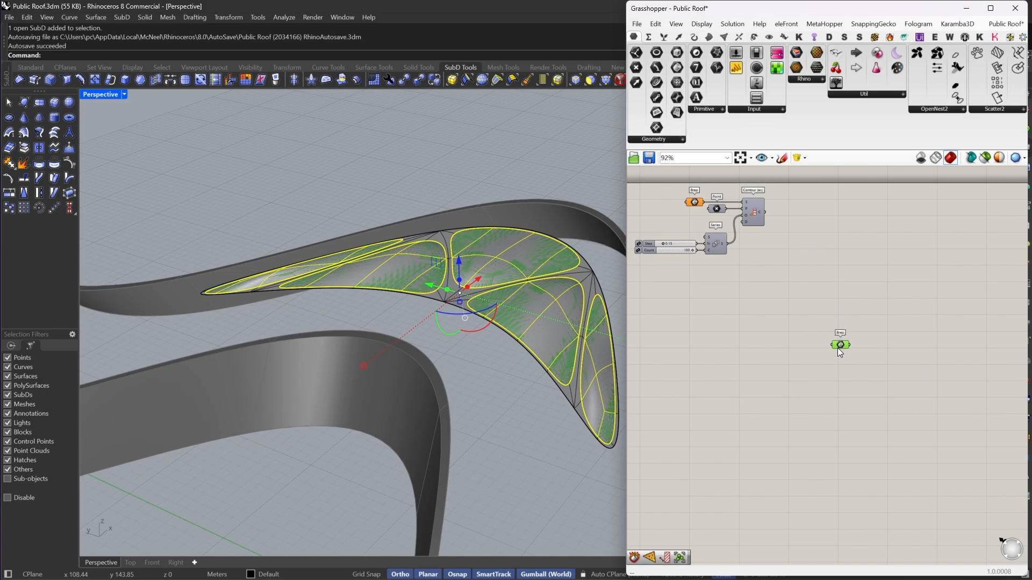
- Add a TriRemesh component and connect the Brep parameter to its Geometry input
right_click_drag(855, 328, 791, 306)
scroll(774, 323, "up", 2)
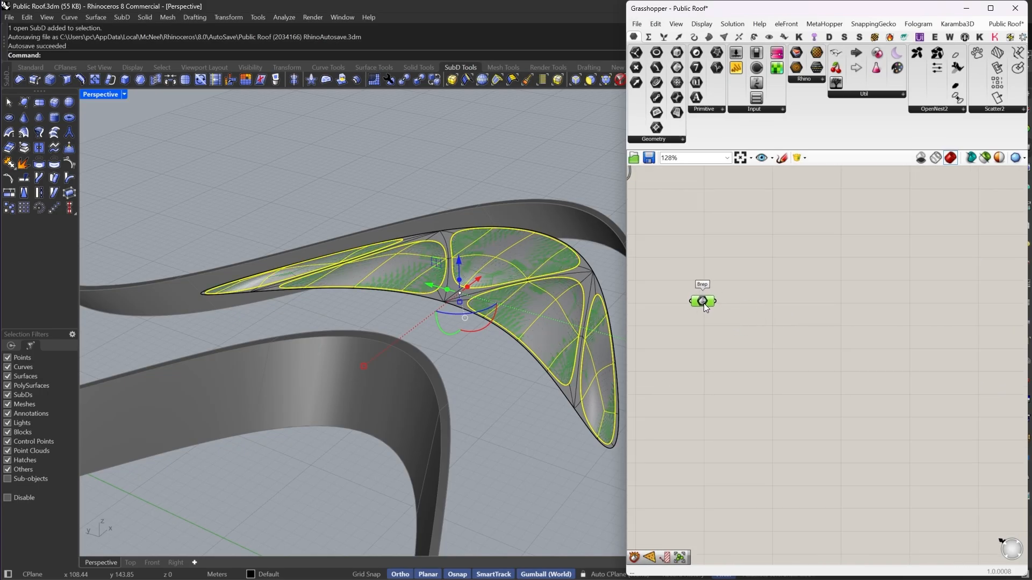
left_click(782, 318)
right_click_drag(457, 328, 439, 439)
scroll(382, 165, "up", 2)
right_click_drag(381, 166, 520, 332)
scroll(514, 406, "up", 2)
scroll(752, 313, "up", 1)
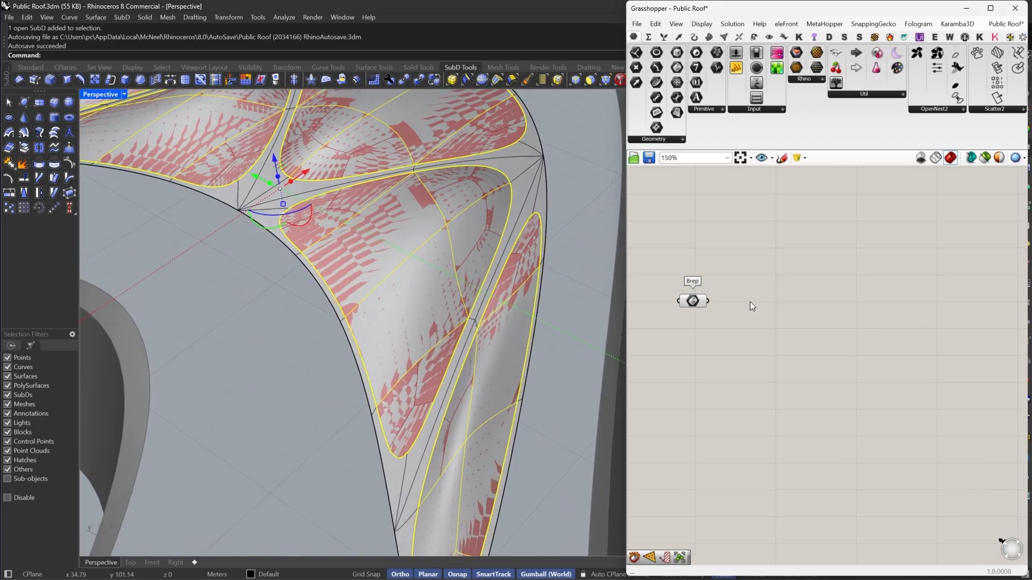
double_click(751, 302)
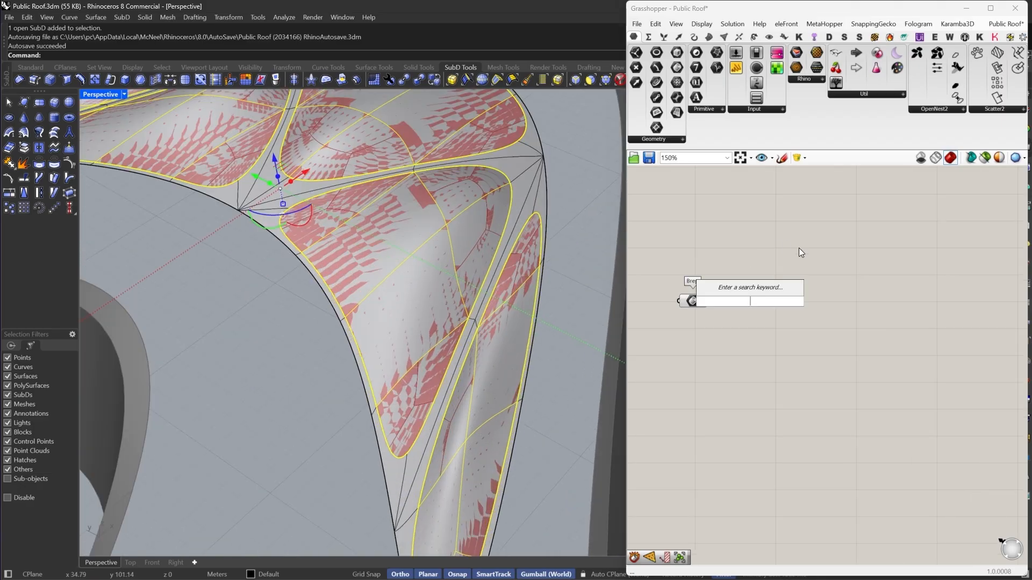
type("TRI")
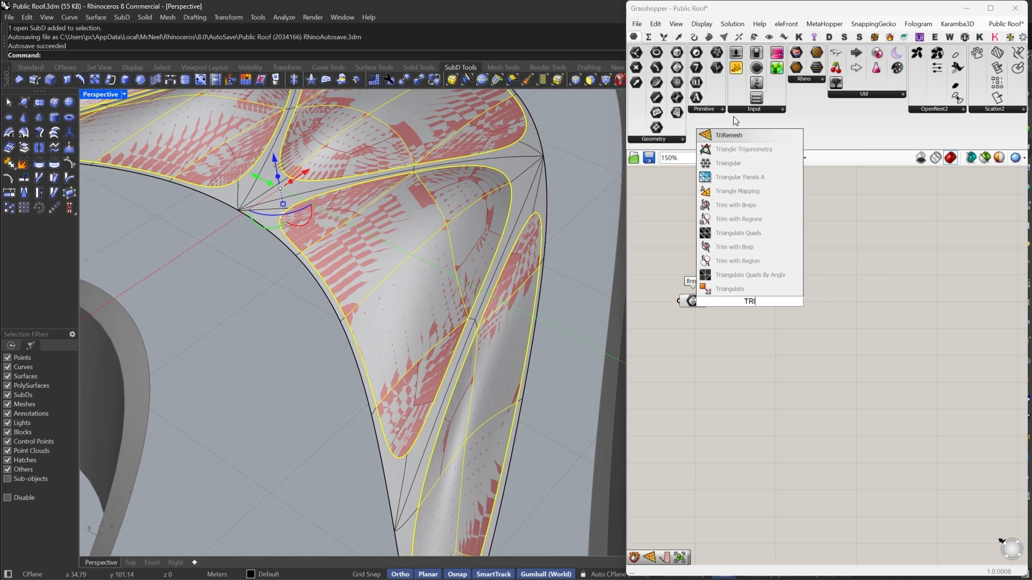
left_click(734, 135)
scroll(718, 279, "up", 2)
left_click_drag(695, 319, 802, 353)
scroll(516, 323, "down", 9)
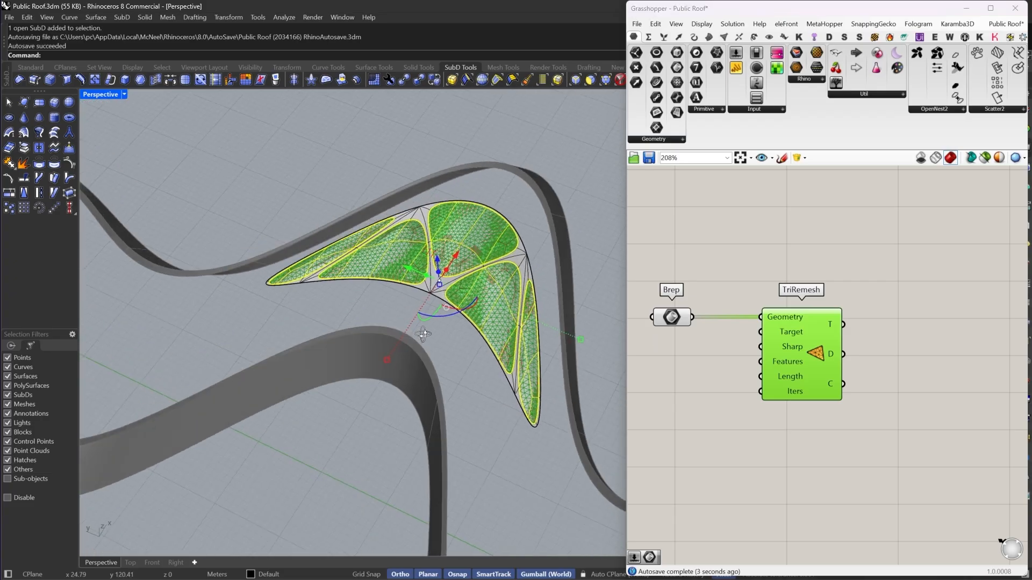
- Hide the selected island SubD pieces
scroll(423, 251, "up", 6)
right_click_drag(423, 250, 396, 335)
key("ctrl+h")
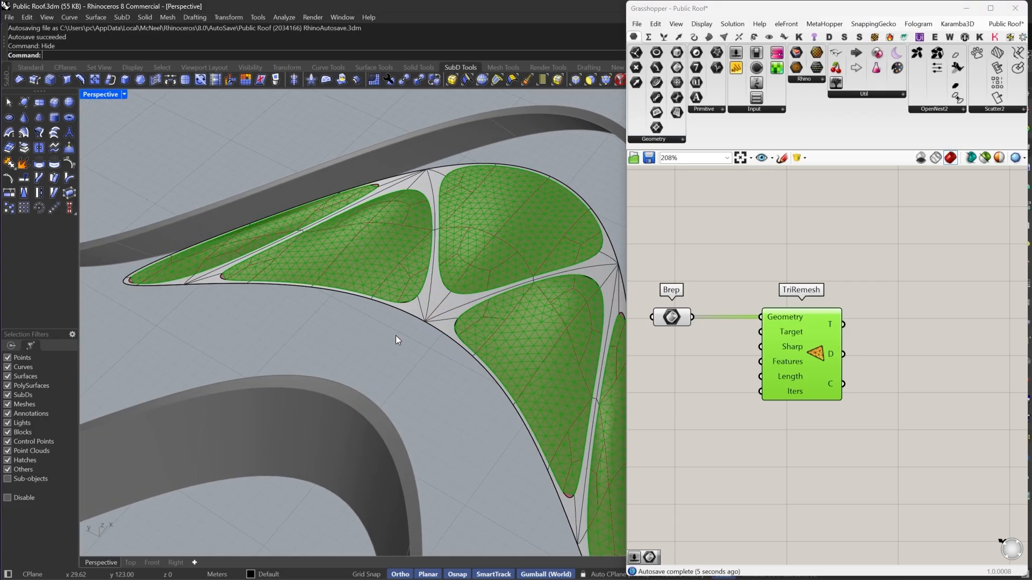
- Examine the TriRemesh mesh preview over the island regions in the viewport
right_click_drag(832, 313, 913, 325)
left_click_drag(833, 278, 686, 382)
middle_click(739, 280)
left_click(760, 287)
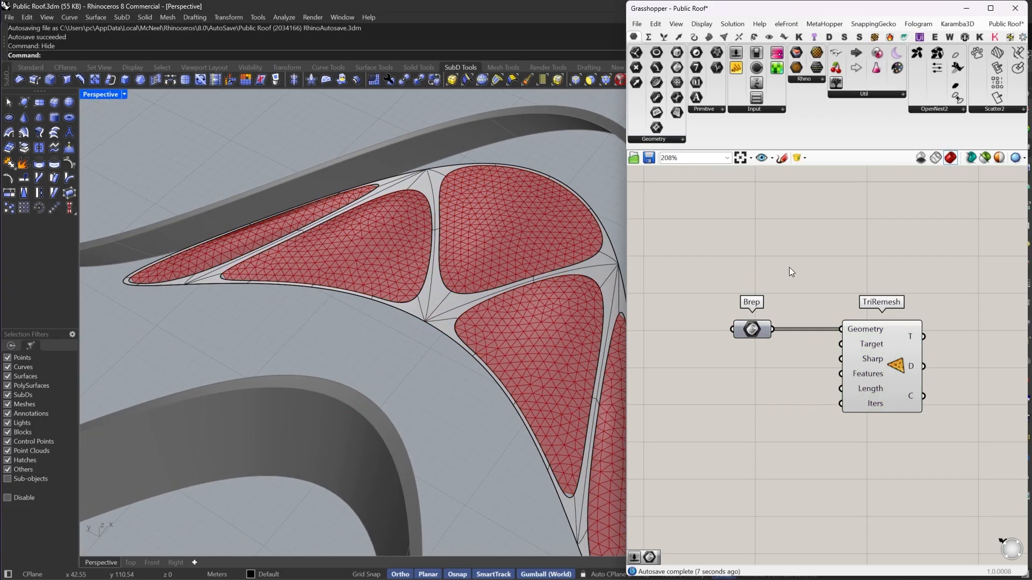
scroll(431, 220, "down", 3)
scroll(494, 302, "up", 6)
scroll(519, 245, "up", 5)
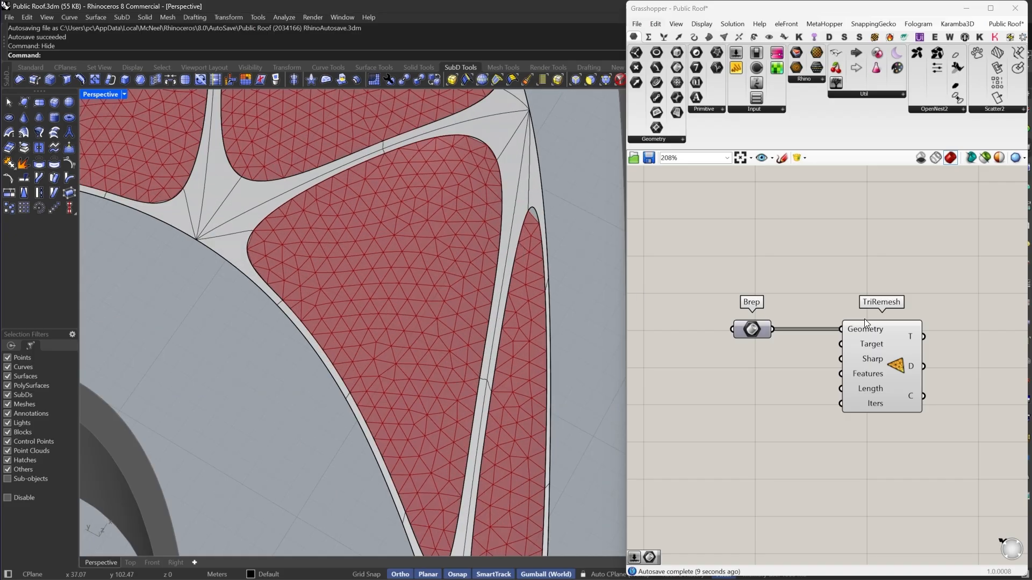
right_click_drag(853, 364, 833, 324)
scroll(833, 324, "up", 2)
left_click_drag(861, 324, 932, 327)
right_click_drag(933, 327, 882, 298)
left_click_drag(882, 298, 897, 302)
right_click_drag(896, 302, 874, 296)
scroll(349, 270, "down", 5)
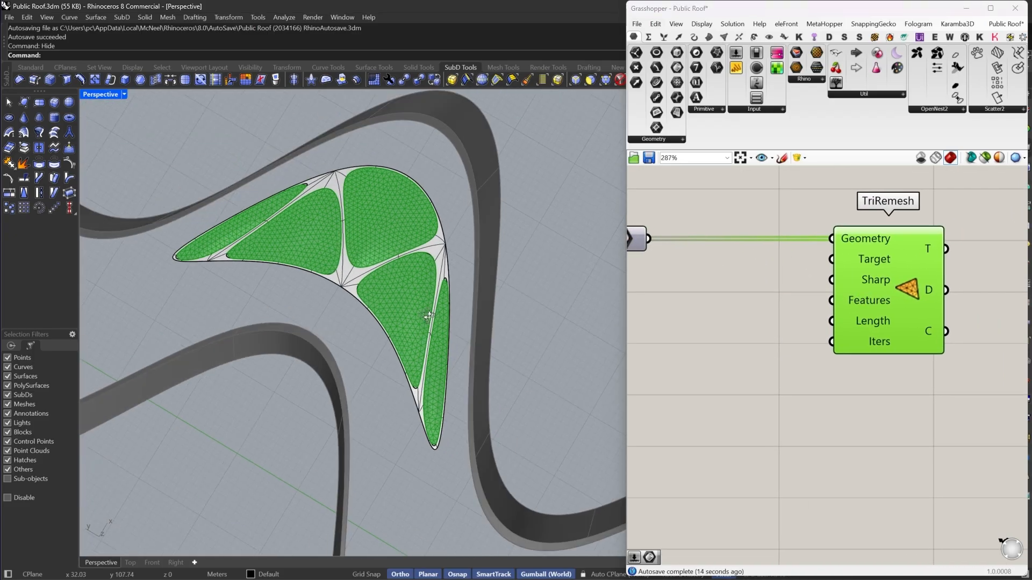
scroll(241, 218, "up", 4)
scroll(259, 238, "down", 4)
scroll(329, 256, "up", 5)
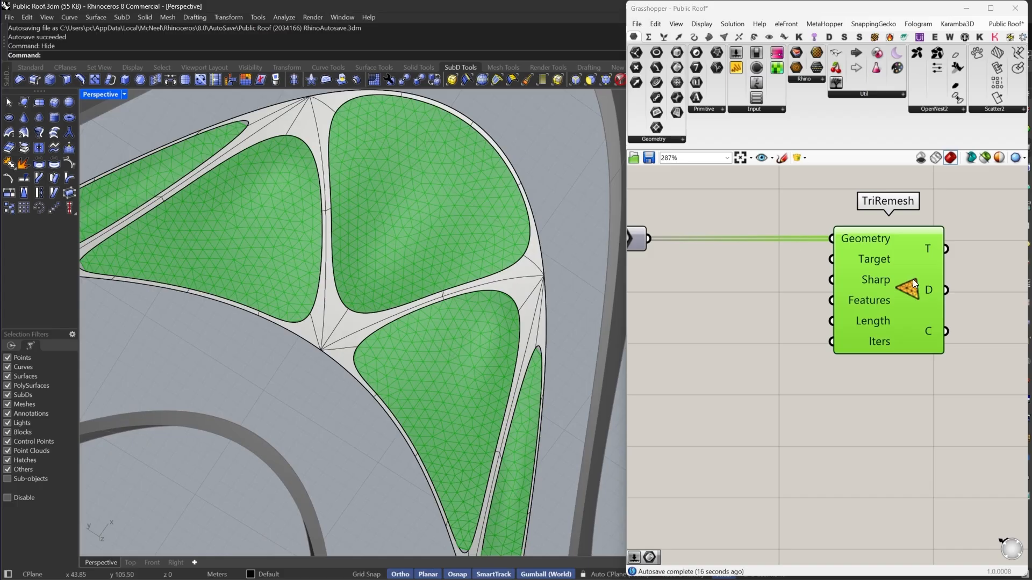
scroll(887, 278, "down", 5)
- Add a number slider set to 5 and connect it to the TriRemesh Length input
double_click(776, 290)
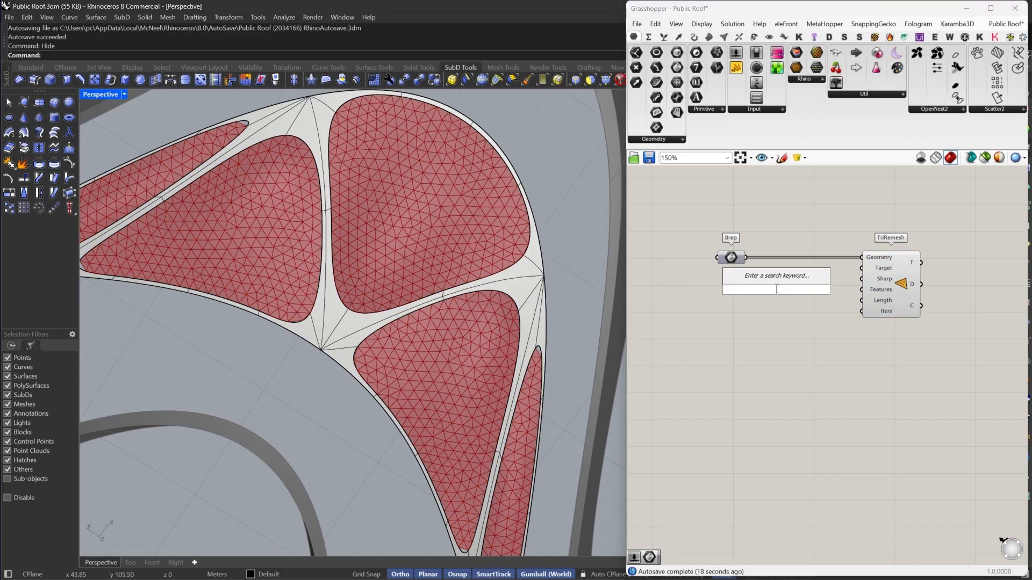
type("5")
key("Return")
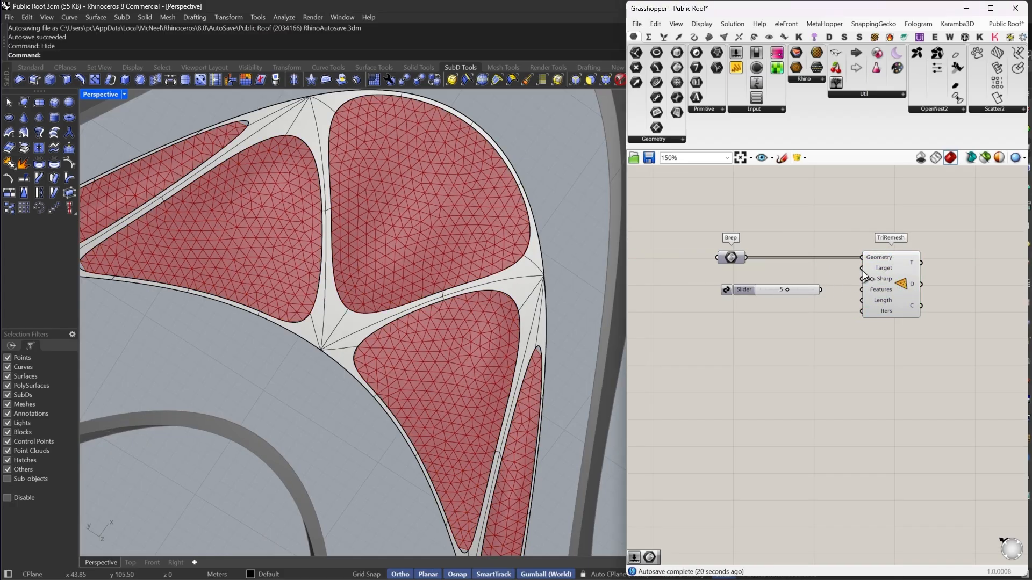
scroll(862, 273, "up", 3)
left_click(746, 302)
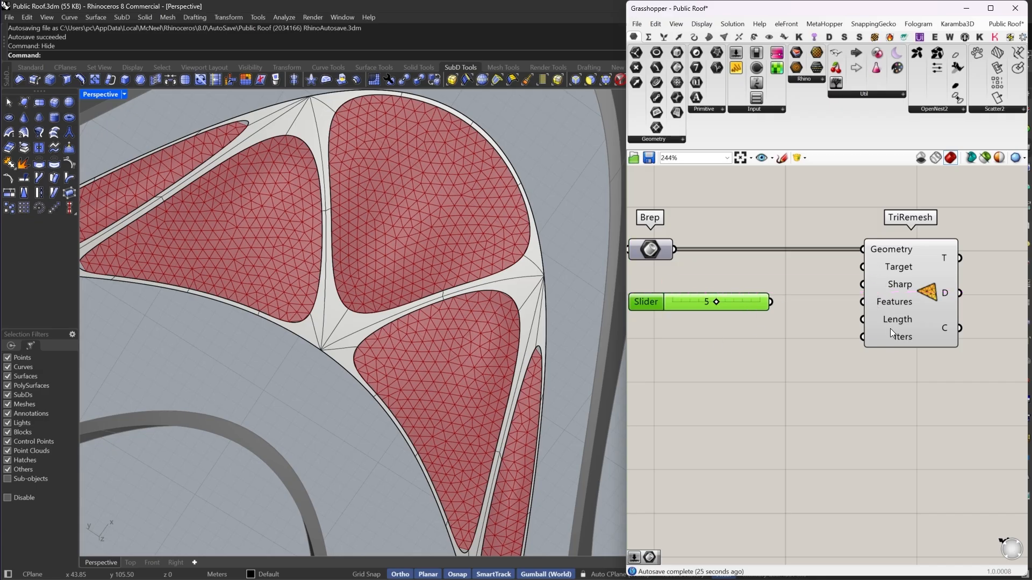
left_click_drag(858, 319, 779, 320)
scroll(773, 318, "up", 2)
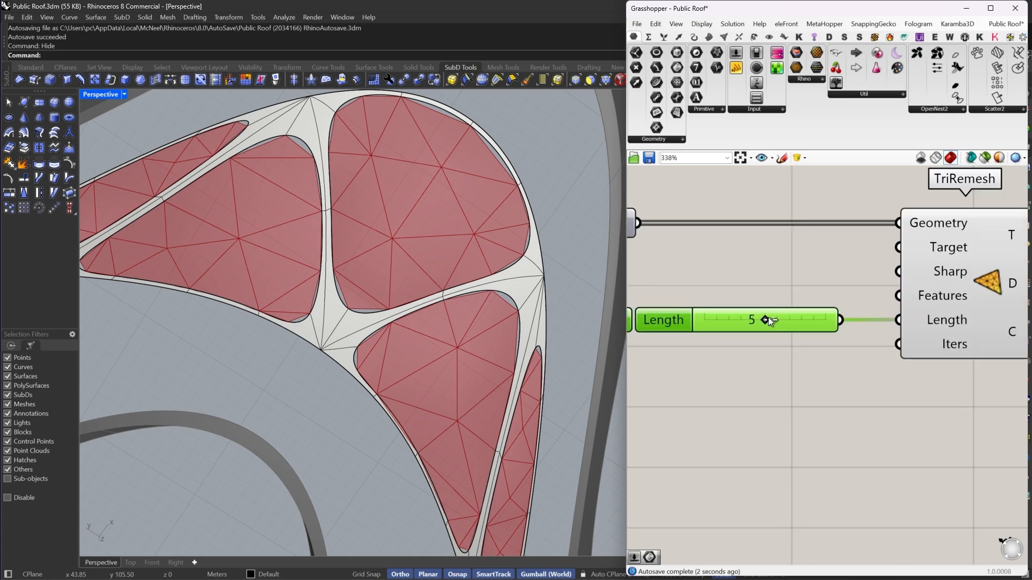
- Set the Length slider's value to 2
double_click(724, 326)
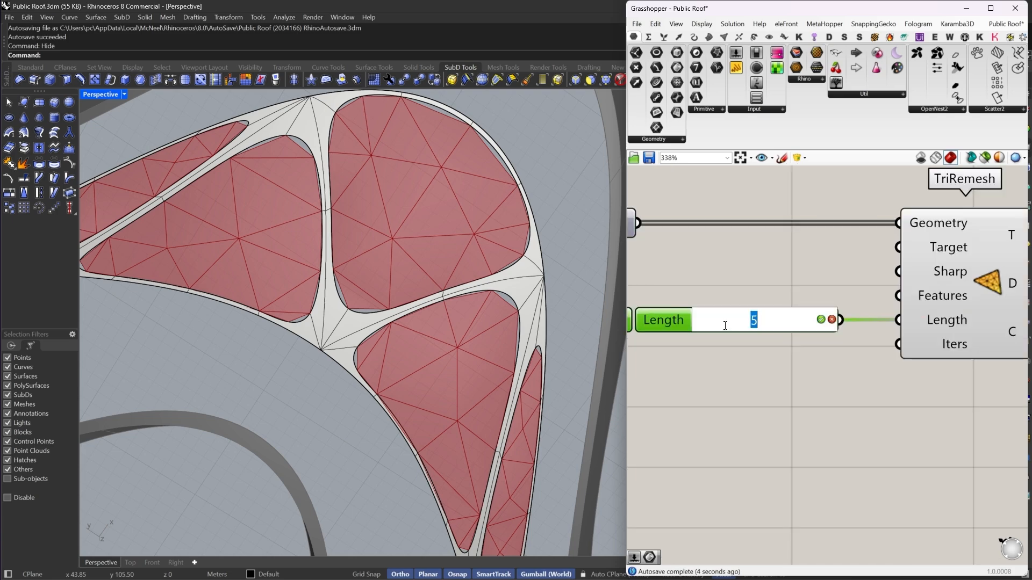
key("Return")
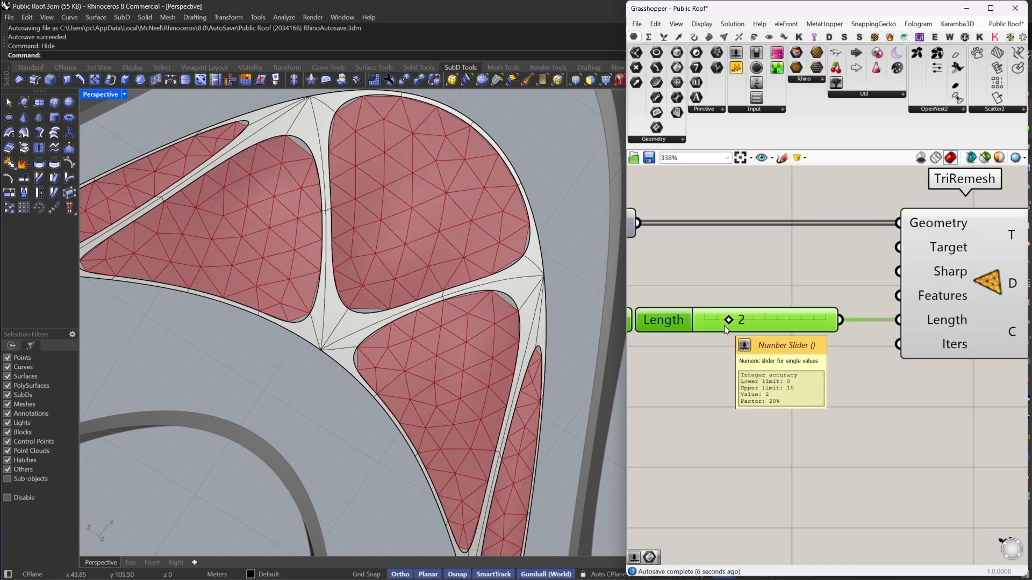
double_click(724, 325)
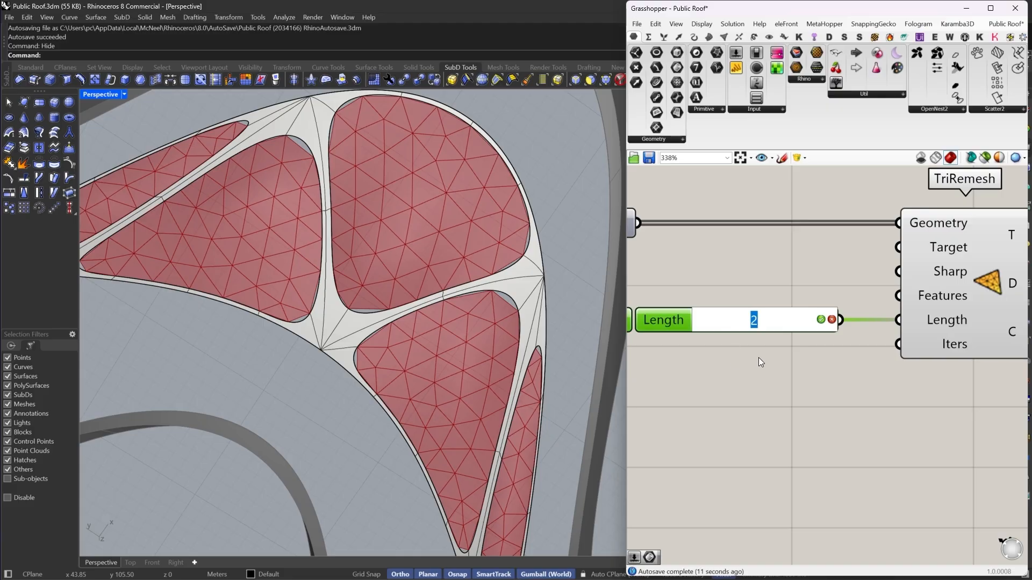
left_click(646, 387)
- Set the Length slider's minimum to 1 in its slider settings
double_click(657, 317)
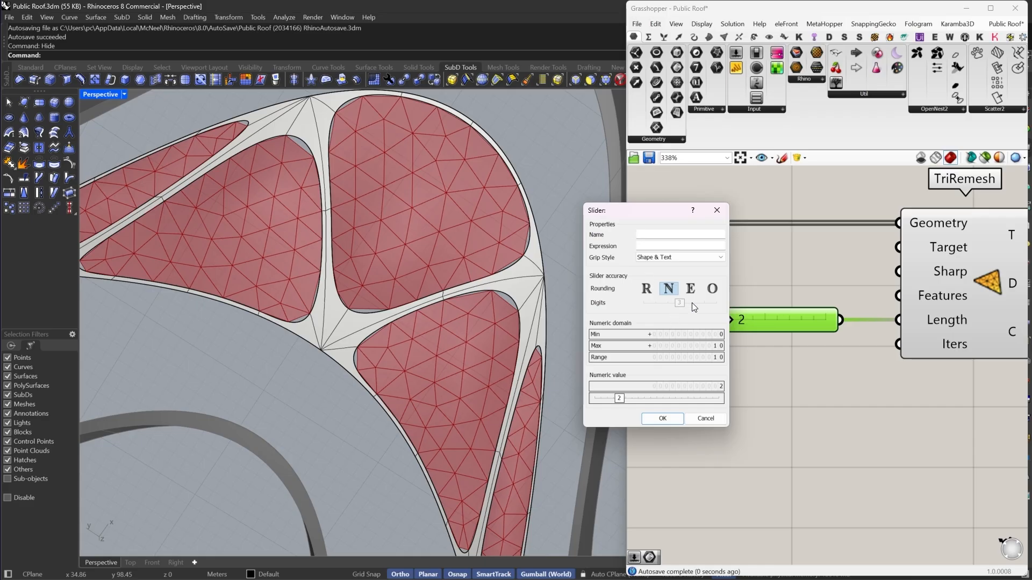
double_click(694, 338)
type("1")
key("Return")
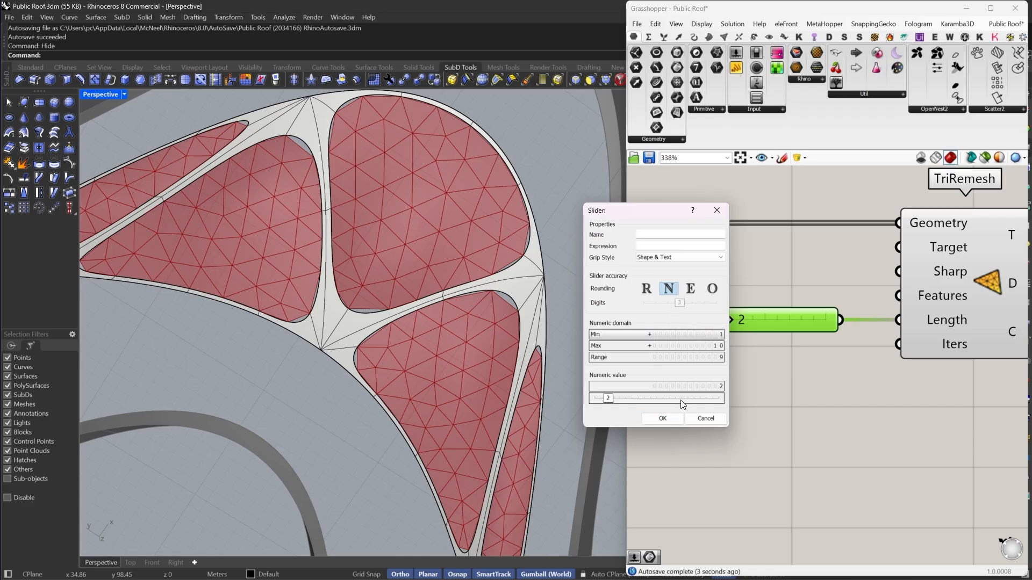
left_click(671, 419)
- Move the Length slider down to 1
scroll(702, 320, "up", 4)
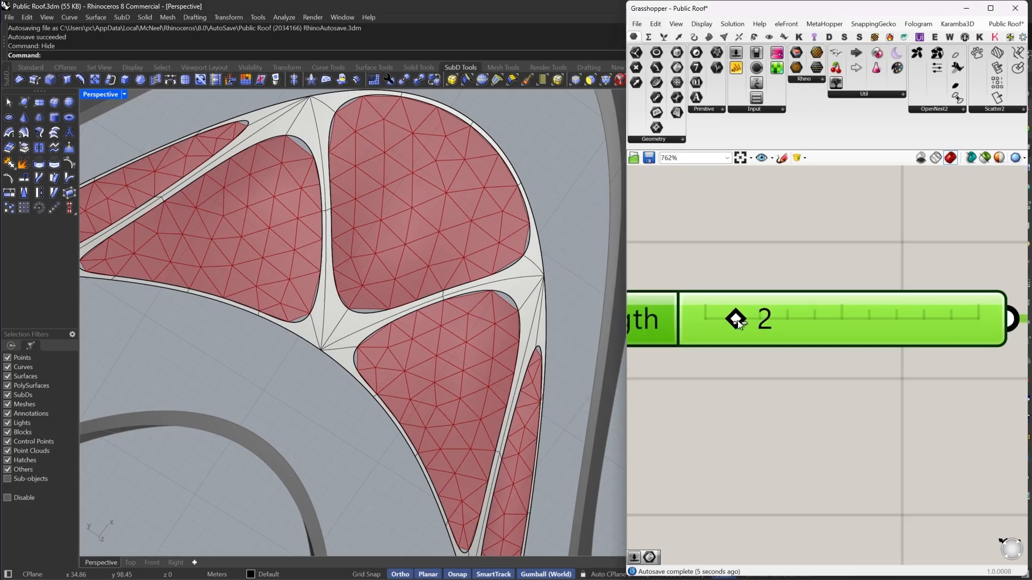
left_click_drag(698, 321, 692, 321)
scroll(412, 309, "down", 5)
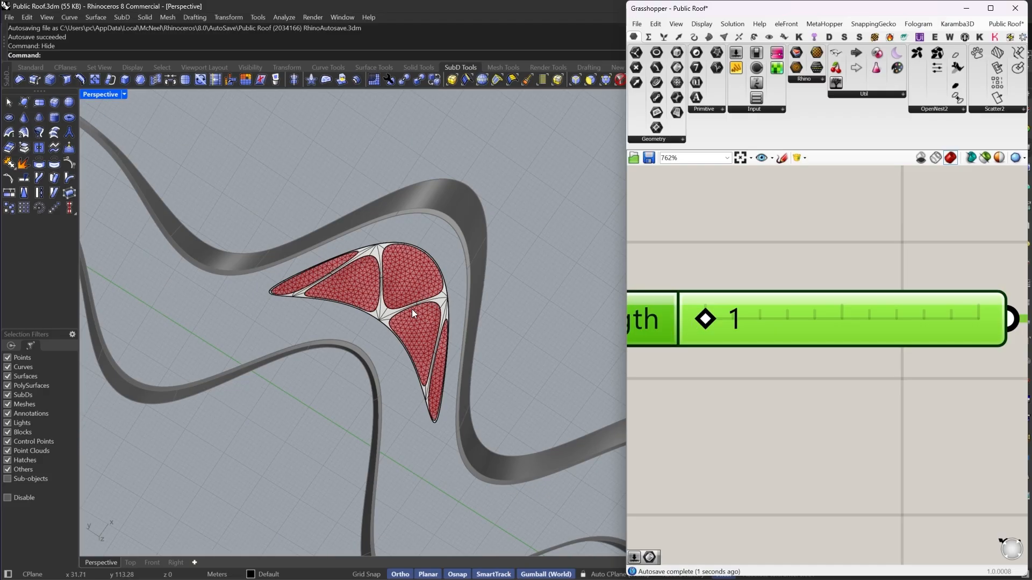
- Inspect the finer remeshed triangles on the island regions in the viewport
scroll(287, 258, "up", 5)
scroll(287, 259, "up", 2)
scroll(185, 288, "down", 4)
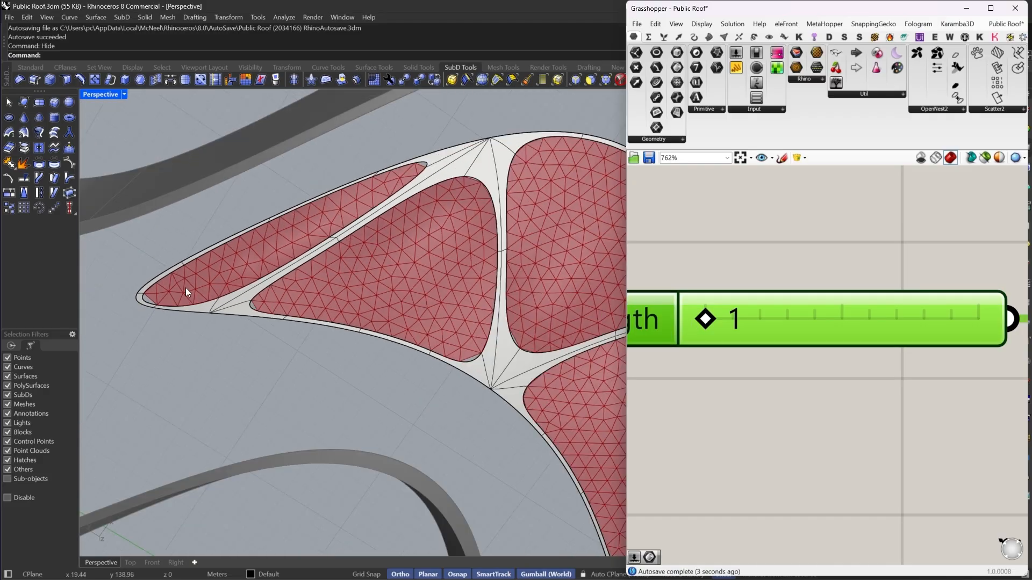
scroll(390, 176, "up", 4)
scroll(320, 230, "down", 3)
scroll(417, 365, "down", 2)
scroll(418, 369, "up", 3)
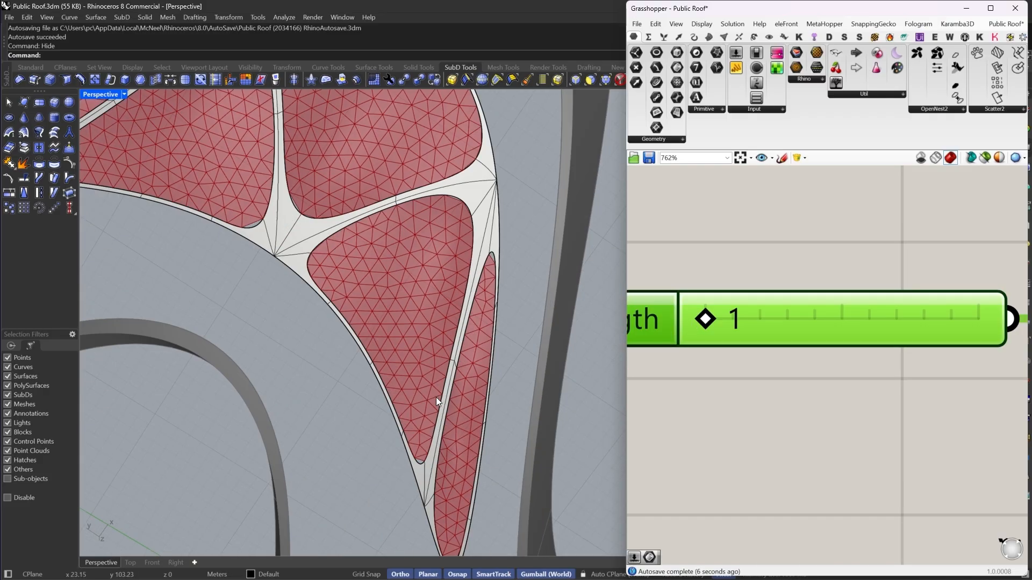
right_click_drag(501, 179, 491, 214)
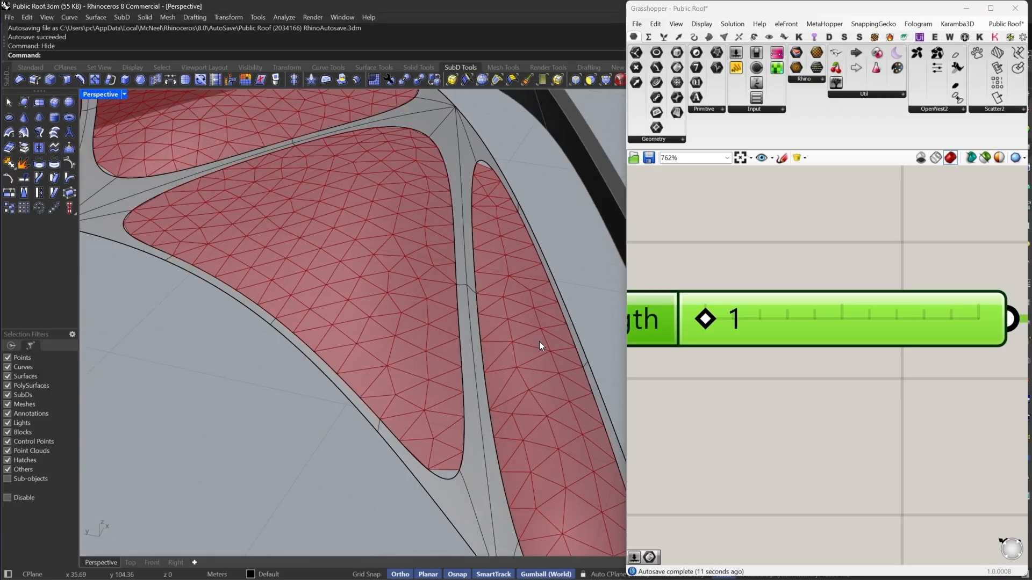
right_click_drag(539, 343, 486, 344)
- Turn off preview for the Brep parameter and TriRemesh component
scroll(834, 349, "down", 5)
left_click_drag(919, 405, 788, 288)
right_click(849, 264)
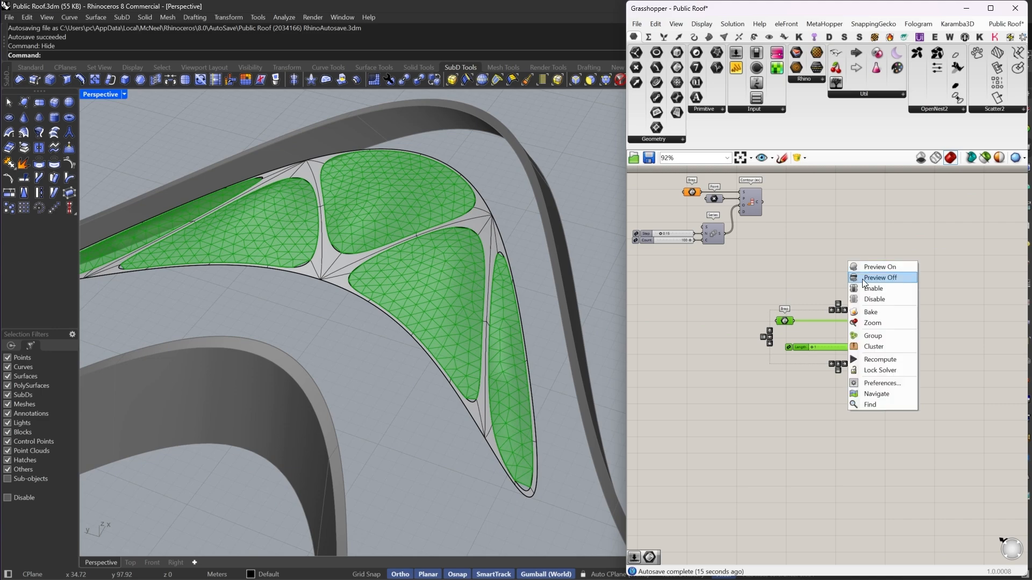
left_click(864, 277)
- Undo the hide to restore the island pieces, select all five and subdivide them
mouse_move(446, 271)
right_mouse_down()
mouse_move(433, 276)
mouse_move(447, 277)
right_mouse_up()
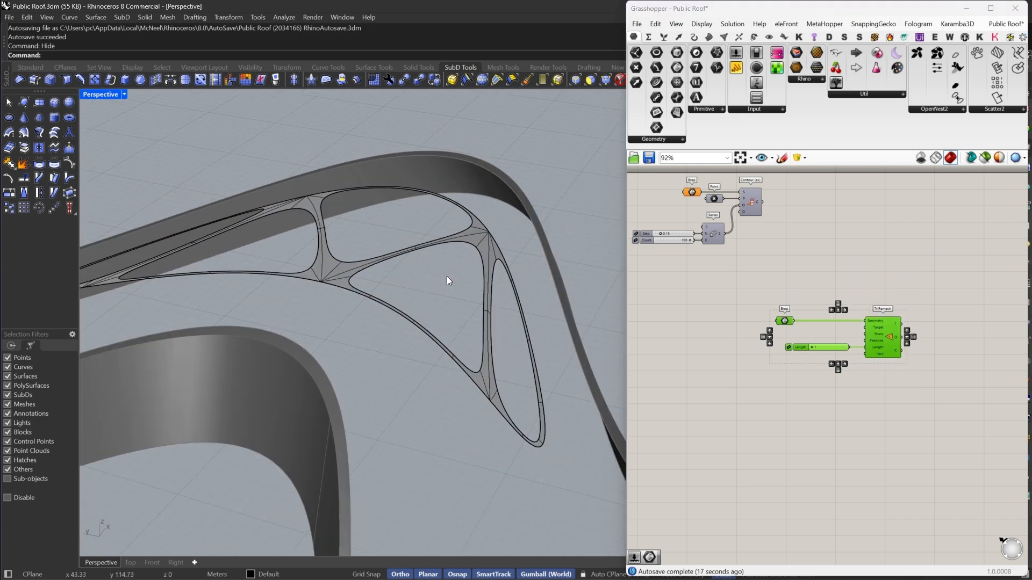
key("ctrl+z")
left_click(526, 372)
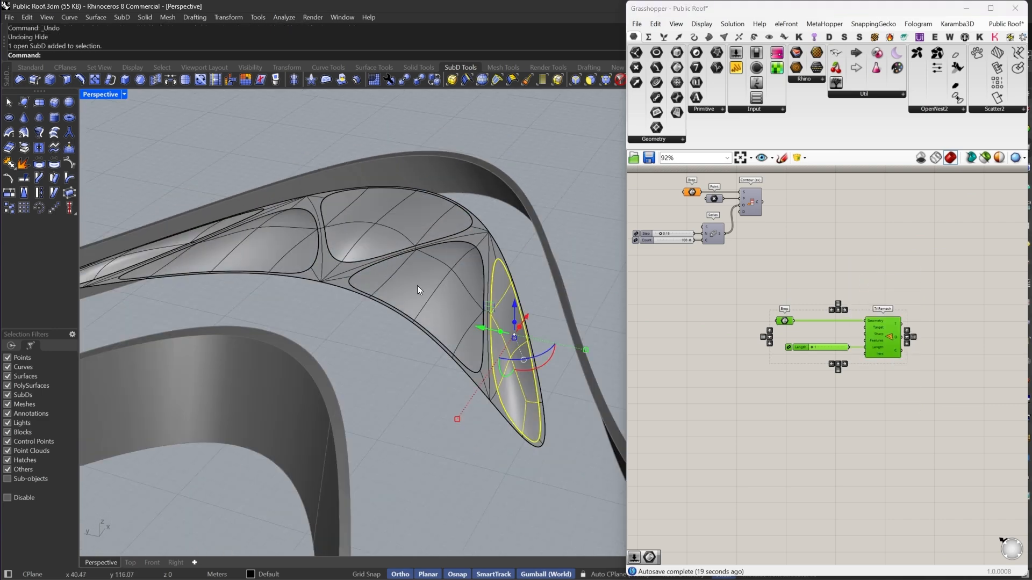
left_click(417, 286, "shift")
left_click(383, 227, "shift")
left_click(302, 247, "shift")
right_click_drag(318, 247, 478, 252, "shift")
scroll(182, 309, "up", 3)
left_click(305, 257, "shift")
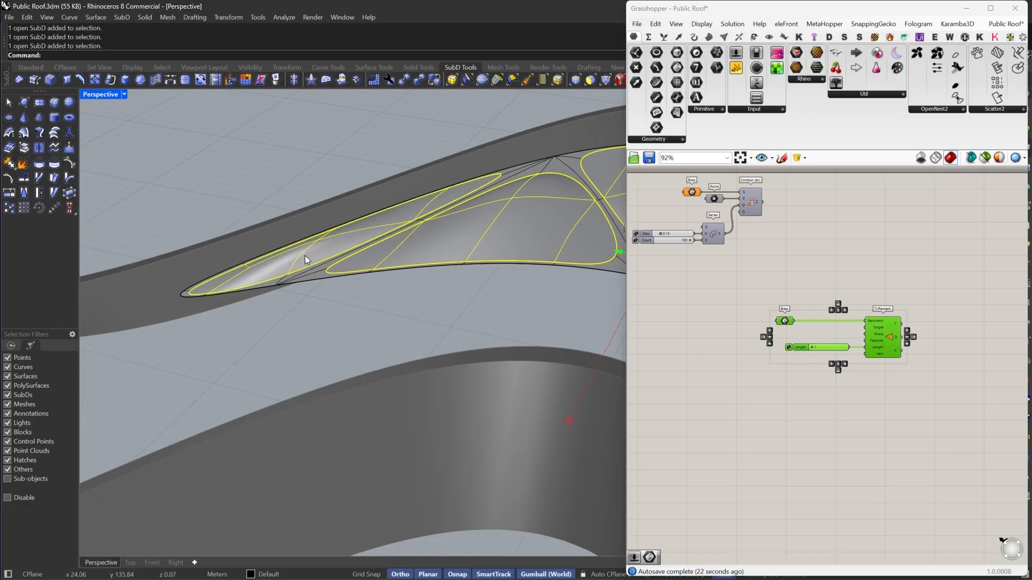
right_click_drag(305, 256, 478, 295)
scroll(379, 288, "down", 4)
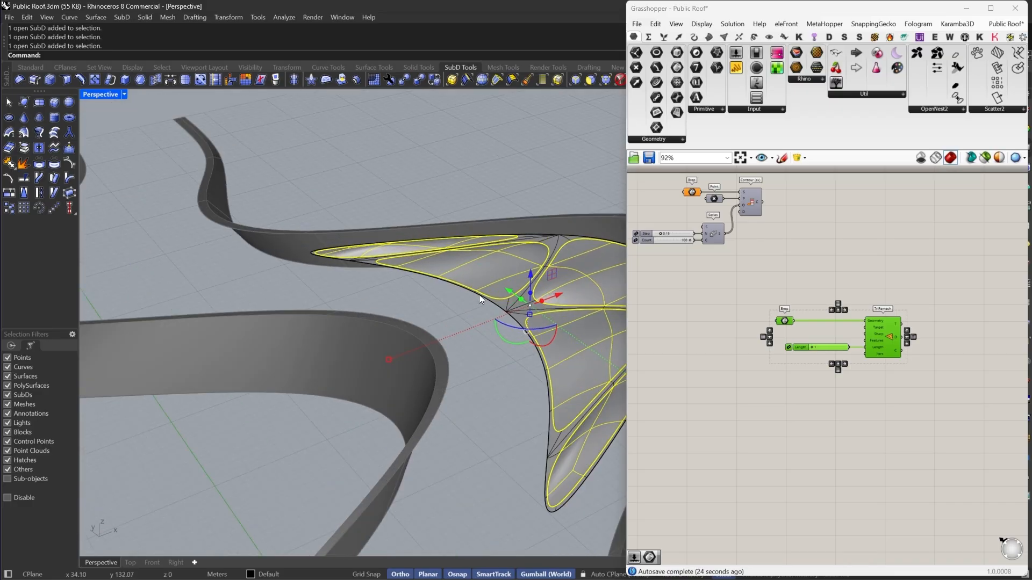
right_click_drag(505, 227, 257, 164)
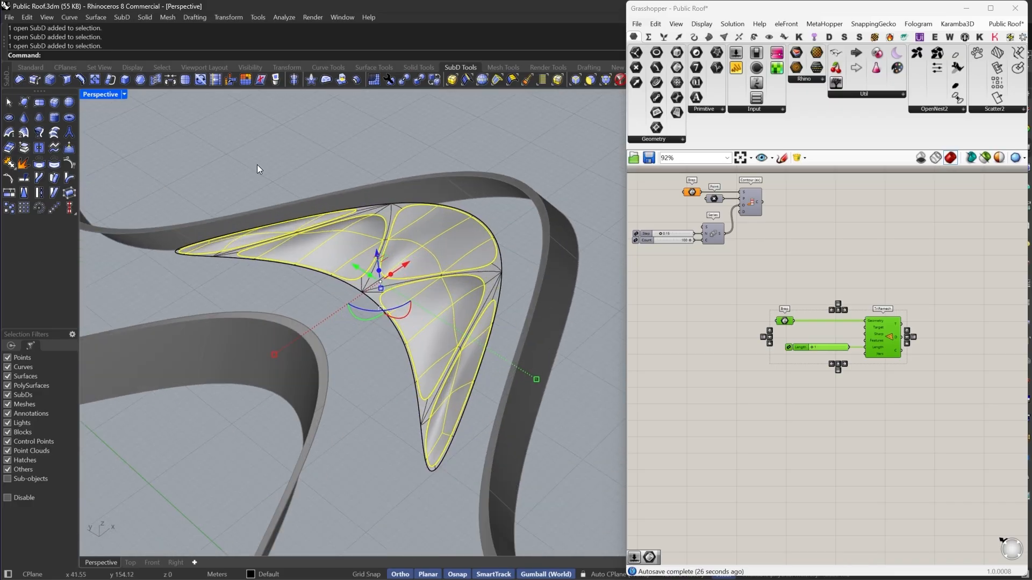
left_click(186, 82)
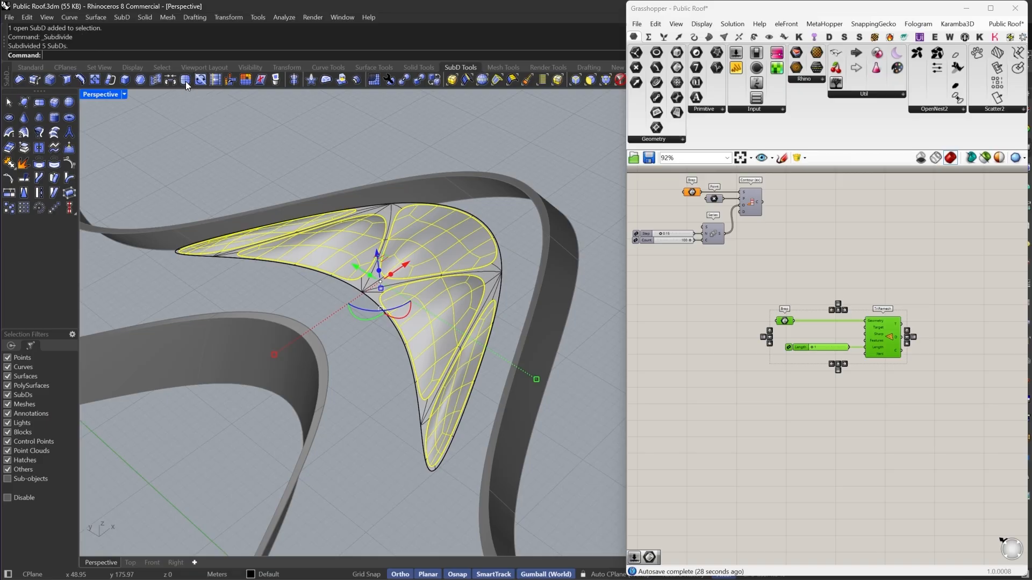
- Select all five subdivided island pieces in the viewport
scroll(515, 270, "up", 5)
scroll(488, 287, "down", 3)
left_click(487, 287)
left_click(516, 392, "shift")
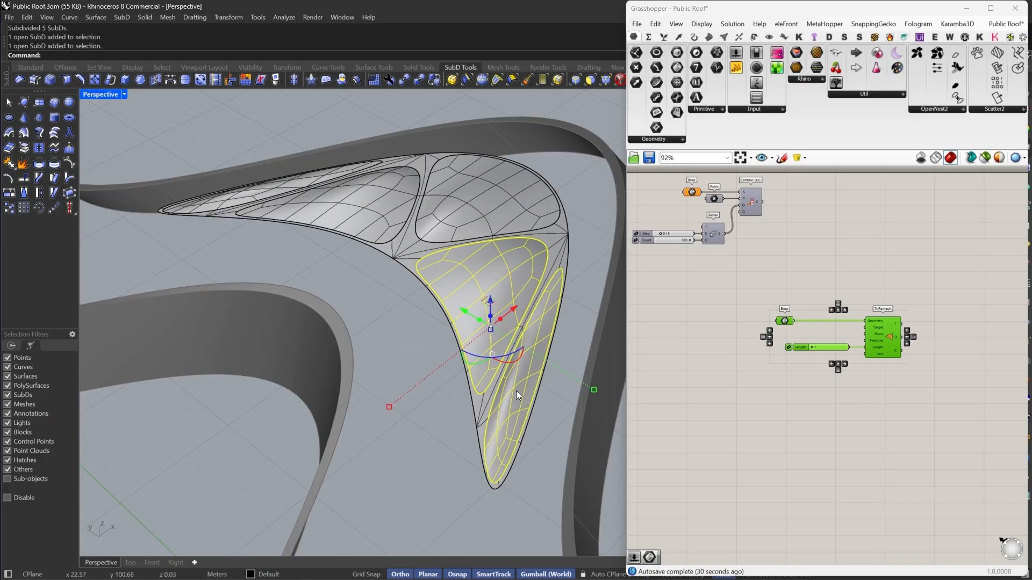
right_click_drag(523, 336, 534, 372)
left_click(499, 205, "shift")
left_click(368, 216, "shift")
left_click(237, 226, "shift")
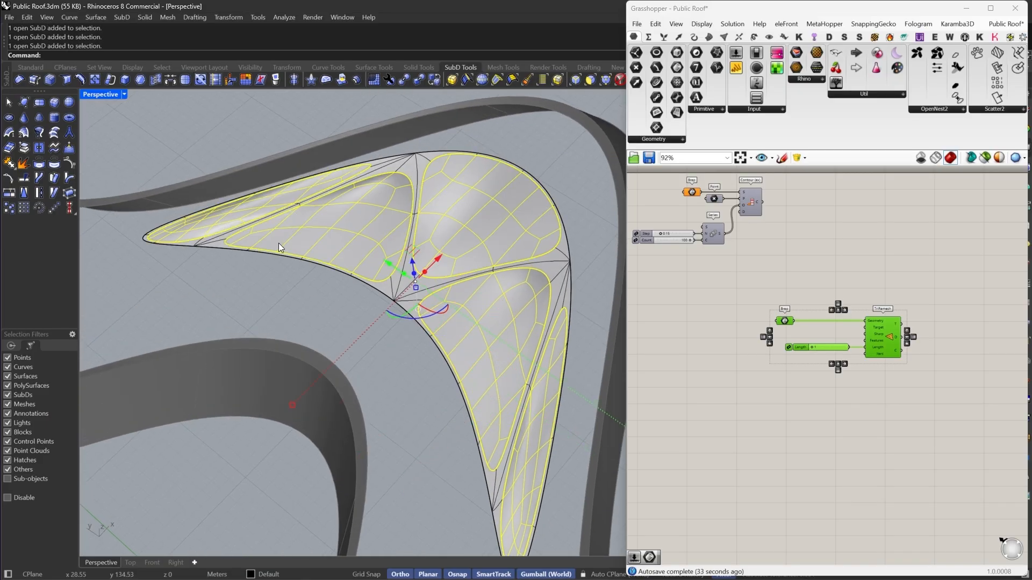
right_click_drag(867, 315, 898, 263)
left_click(834, 338)
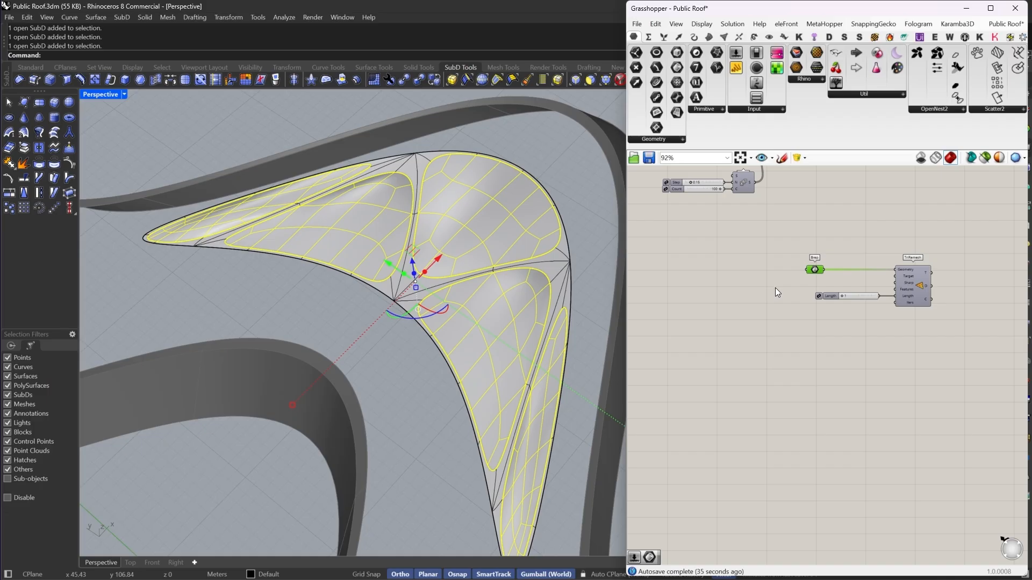
- Duplicate the Brep parameter below the existing one and enable its preview
left_click_drag(813, 269, 808, 375, "alt")
right_click(810, 374)
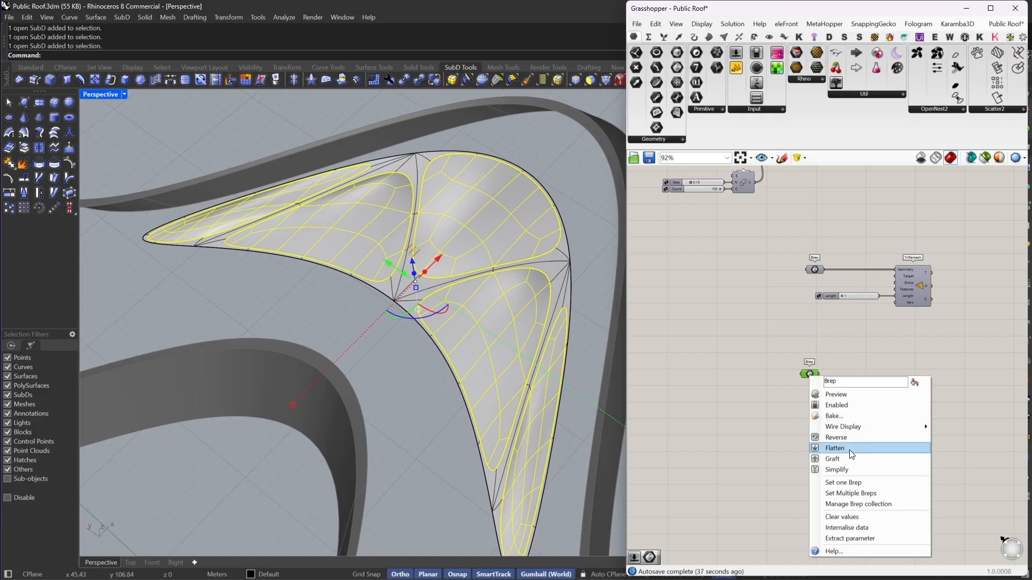
left_click(836, 394)
- Examine the new Brep parameter's preview over the subdivided island pieces
scroll(569, 270, "up", 10)
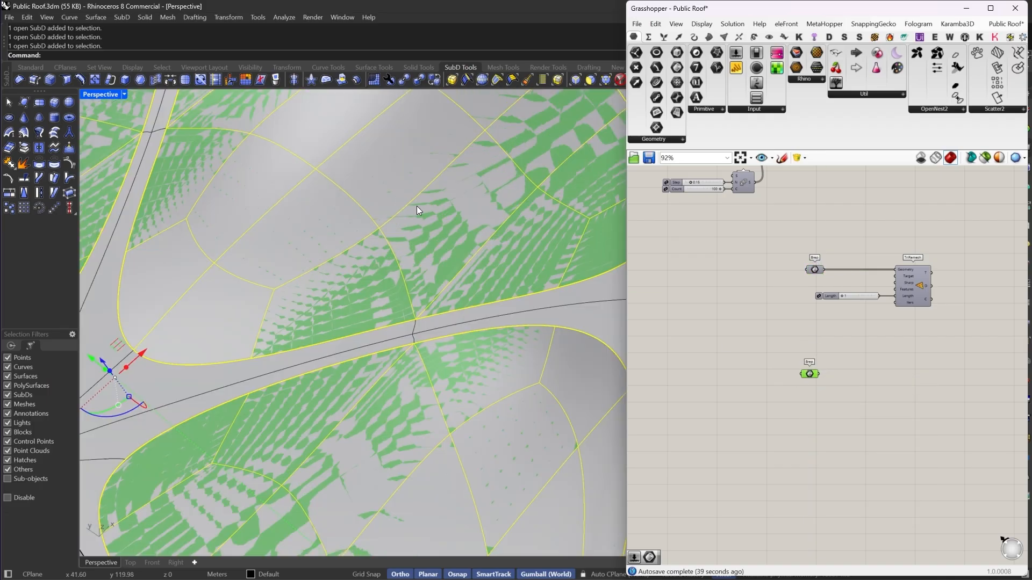
scroll(420, 273, "down", 10)
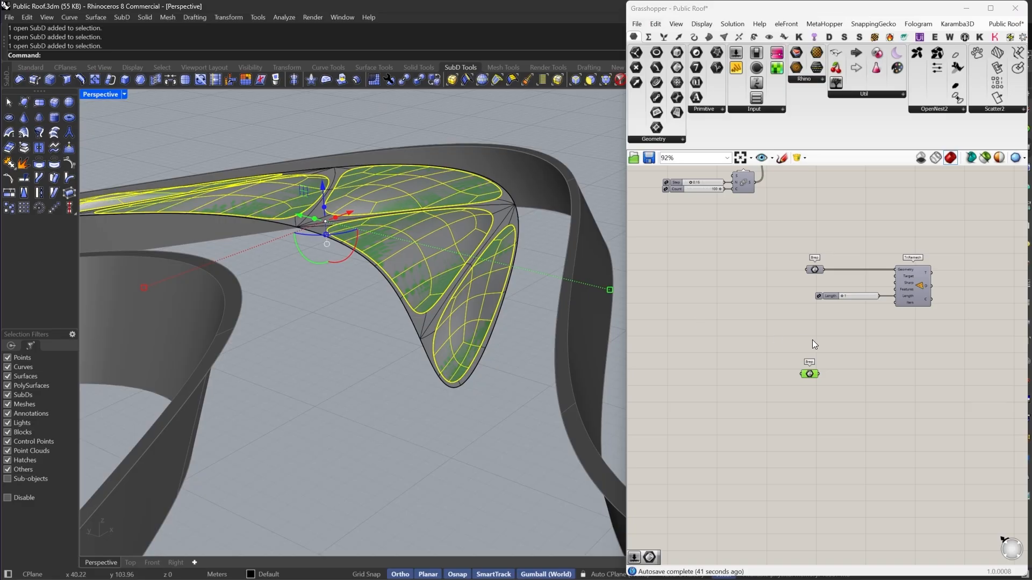
scroll(814, 344, "up", 3)
left_click_drag(811, 392, 822, 412)
left_click(753, 411)
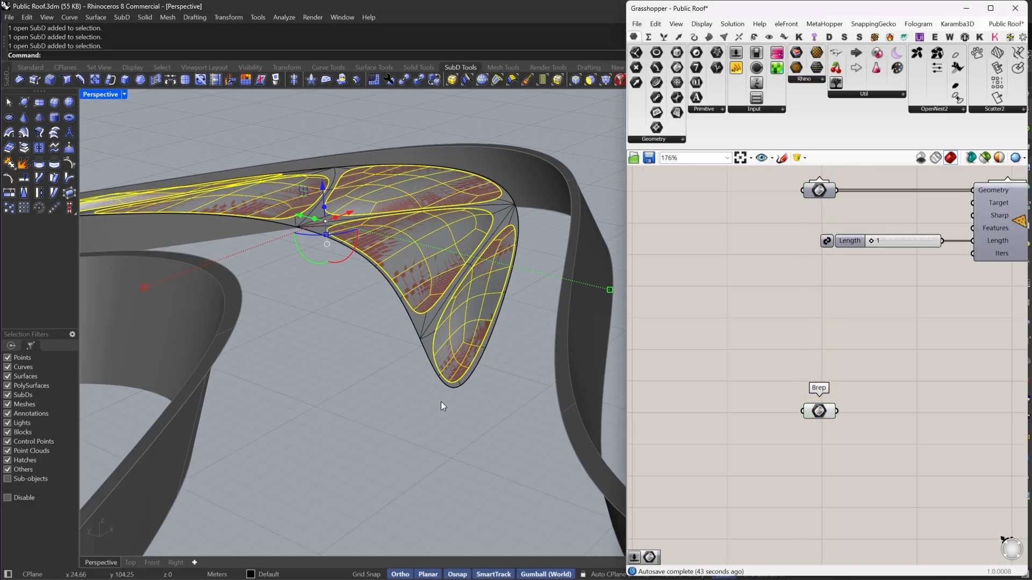
- Select the subdivided island SubD pieces and hide them
scroll(444, 377, "up", 3)
left_click(446, 362)
left_click(410, 261, "shift")
left_click(376, 167, "shift")
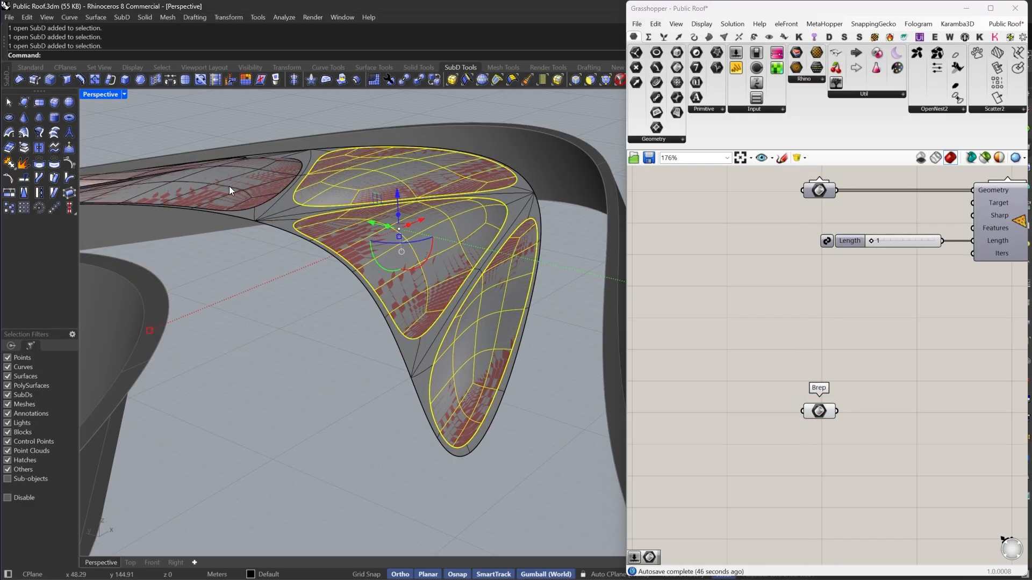
left_click(229, 186, "shift")
scroll(511, 271, "down", 8)
right_click_drag(511, 271, 333, 268)
scroll(327, 269, "up", 9)
left_click(288, 259, "shift")
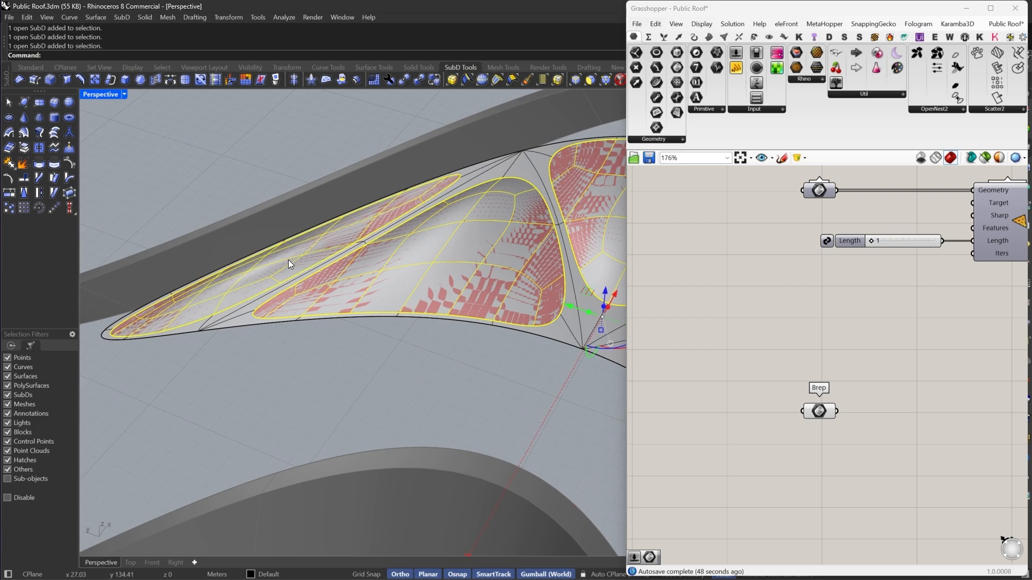
type("hide")
key("Return")
scroll(463, 298, "down", 5)
scroll(417, 278, "up", 6)
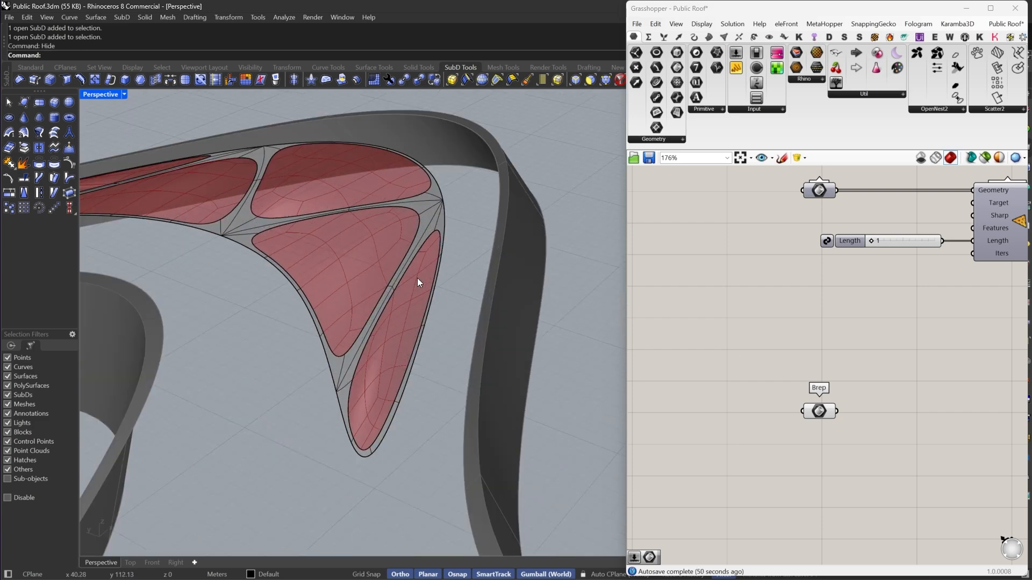
- Add a Parameter Subdivide Surface component and connect the Brep parameter to its surface input
scroll(838, 355, "up", 2)
double_click(806, 389)
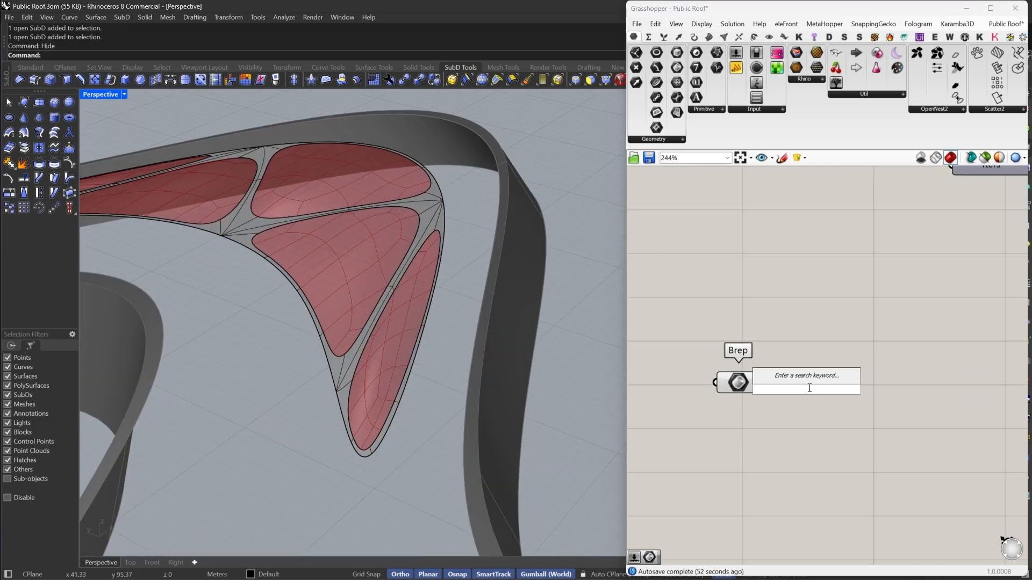
type("P SU")
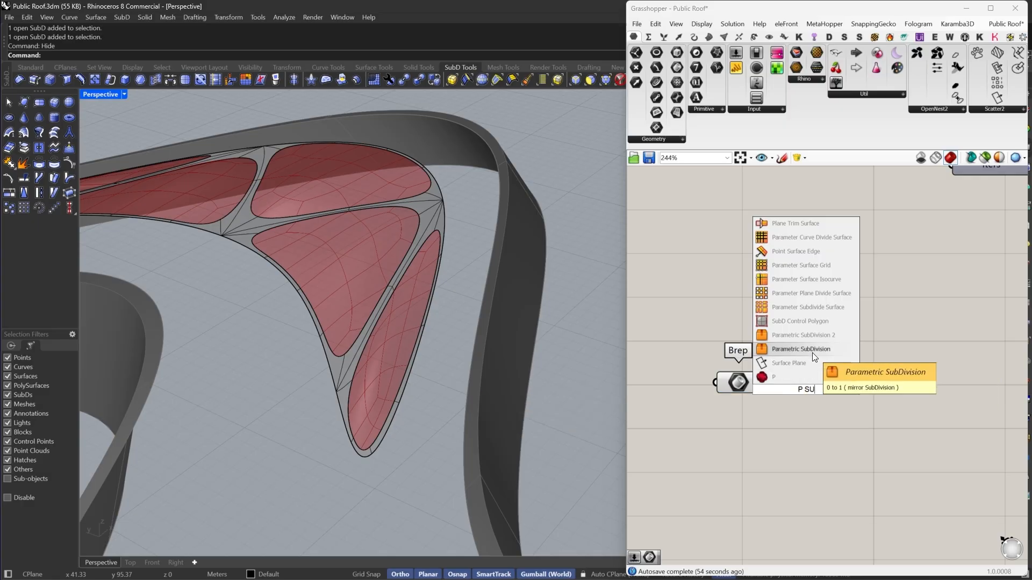
left_click(795, 310)
left_click_drag(771, 382, 765, 382)
left_click_drag(804, 385, 907, 401)
right_click_drag(908, 401, 876, 331)
left_click(809, 340)
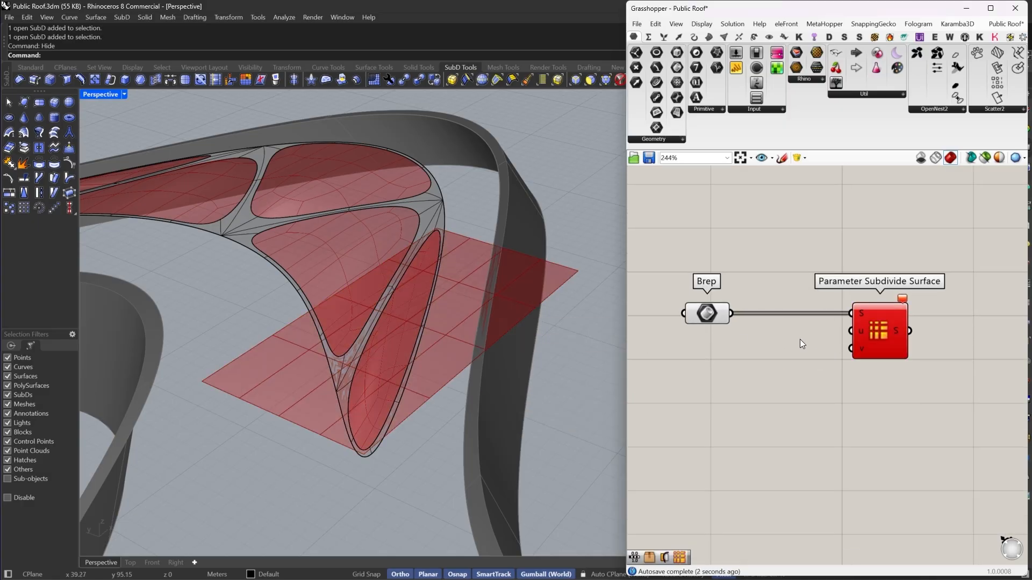
- Insert a Deconstruct Brep between the Brep parameter and Parameter Subdivide Surface, feeding its faces into the surface input
double_click(779, 362)
type("DE B")
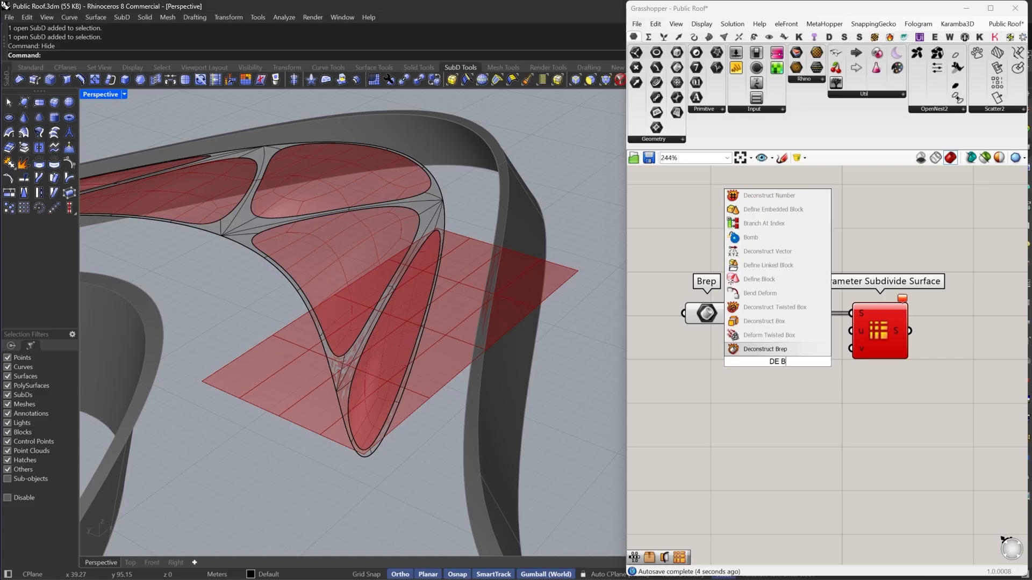
left_click(759, 349)
left_click_drag(750, 362, 731, 313)
left_click_drag(807, 343, 850, 313)
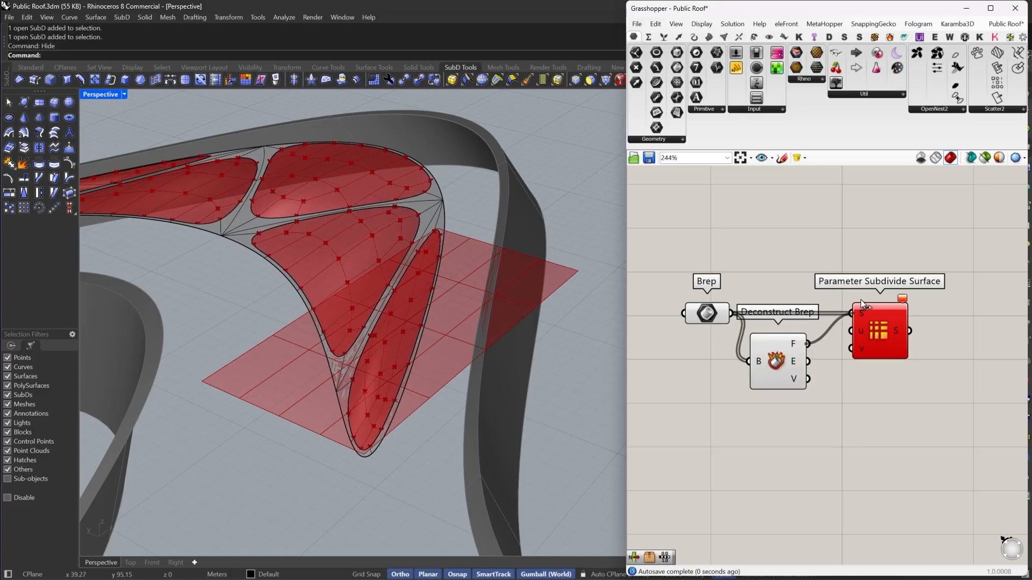
left_click_drag(777, 375, 789, 345)
left_click_drag(708, 316, 706, 334)
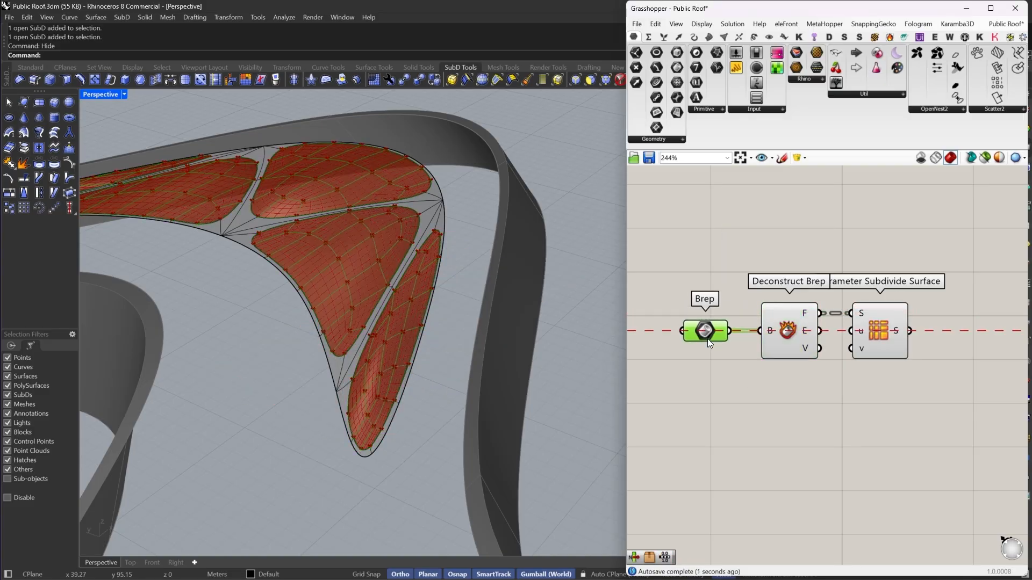
- Examine the deconstructed island faces previewed in the viewport
scroll(344, 443, "up", 10)
scroll(442, 323, "down", 8)
scroll(443, 323, "up", 8)
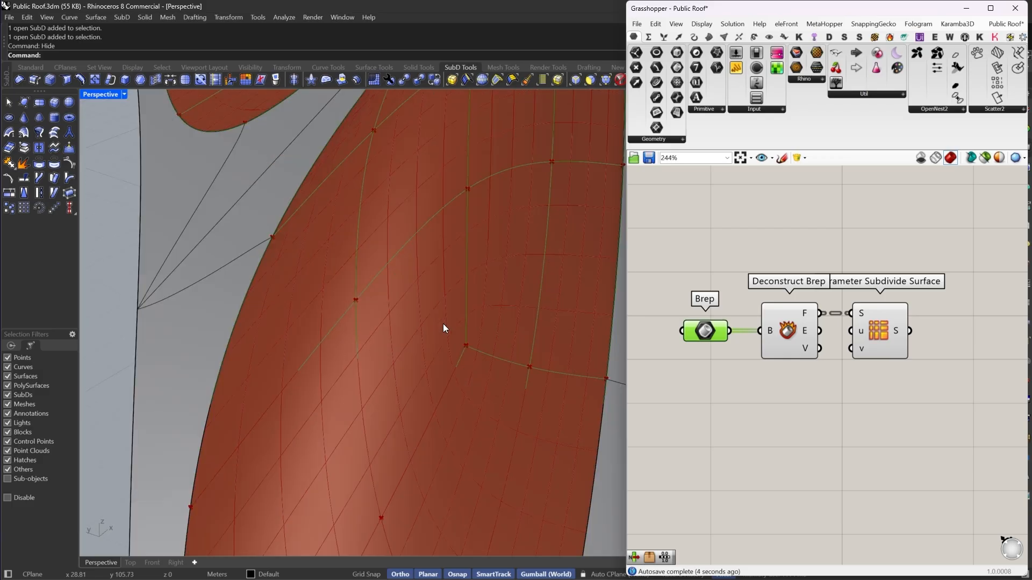
scroll(443, 323, "down", 8)
scroll(443, 324, "up", 8)
right_click_drag(369, 329, 437, 320)
scroll(431, 319, "down", 8)
scroll(430, 319, "down", 6)
scroll(412, 302, "up", 6)
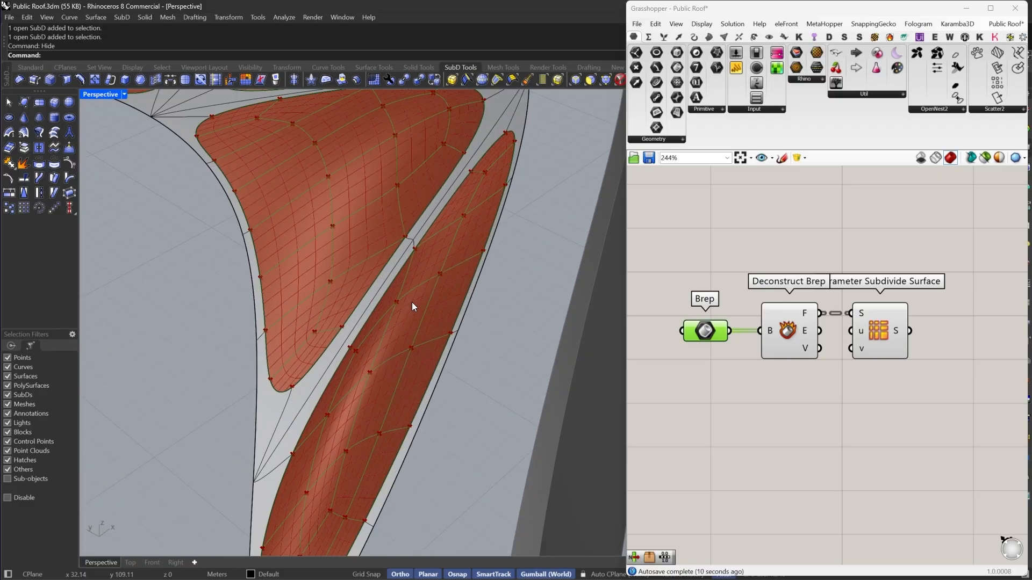
- Add a Parametric SubDivision 2 component below Parameter Subdivide Surface
right_click_drag(829, 349, 782, 334)
left_click_drag(826, 325, 998, 326)
right_click_drag(953, 327, 827, 319)
left_click(795, 389)
double_click(795, 388)
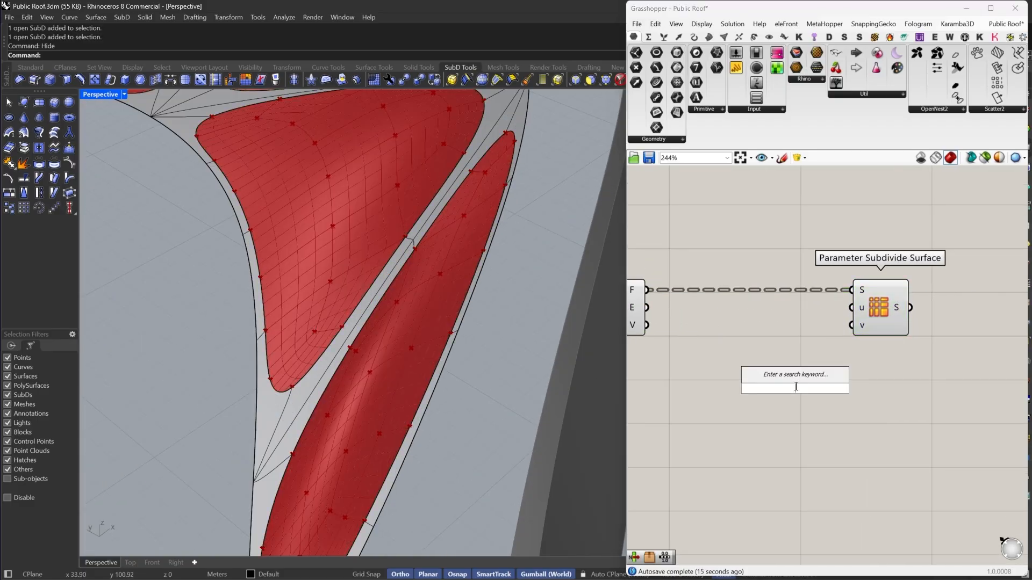
type("P SU")
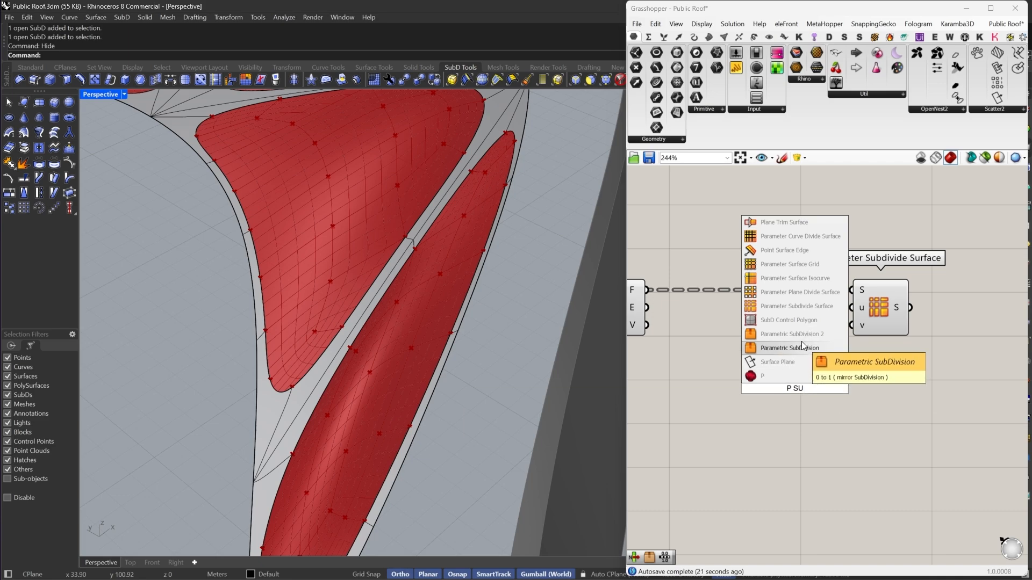
left_click(801, 332)
left_click_drag(795, 385, 749, 369)
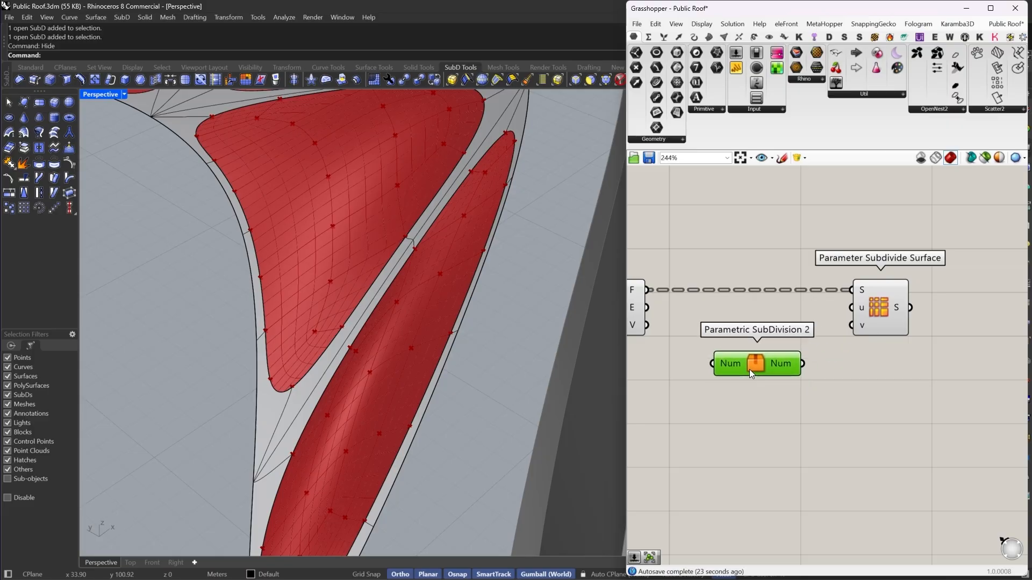
- Open the Parametric SubDivision 2 cluster to inspect its contents, then exit without saving changes
double_click(750, 369)
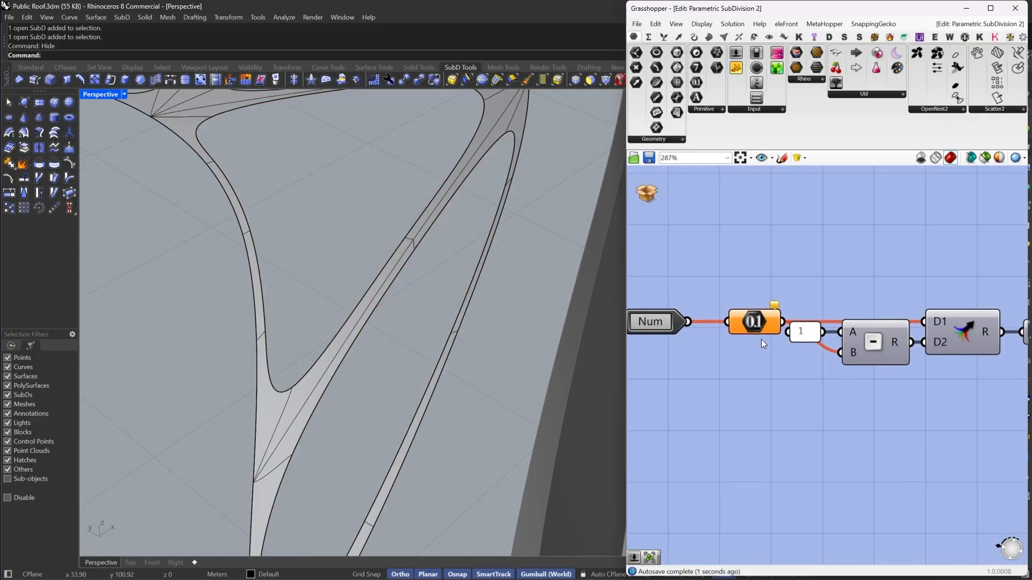
right_click_drag(863, 360, 823, 356)
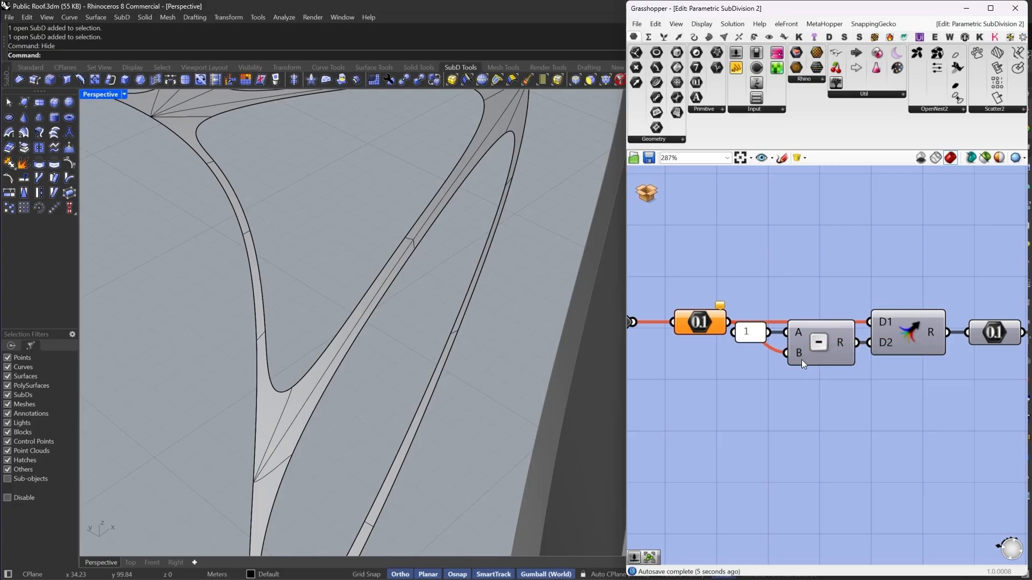
right_click_drag(934, 353, 803, 354)
scroll(872, 339, "down", 4)
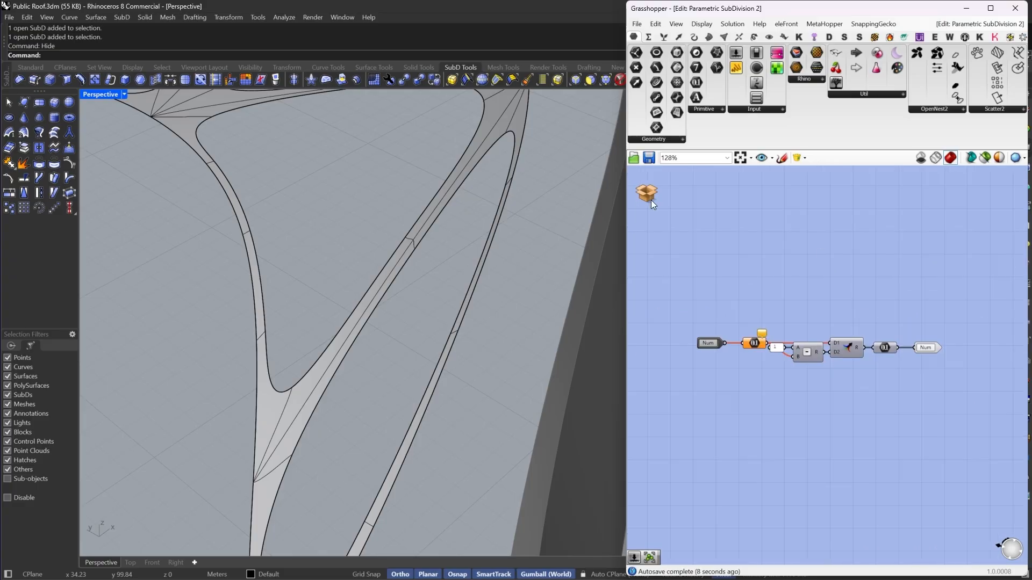
left_click(646, 194)
left_click(682, 212)
left_click(842, 322)
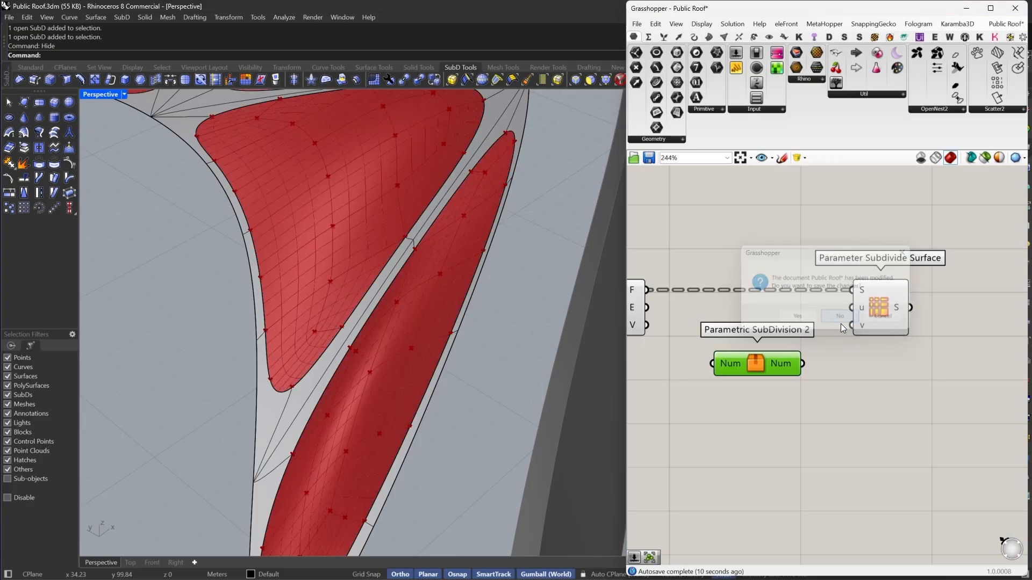
- Connect Parametric SubDivision 2's output to the u input of Parameter Subdivide Surface
left_click_drag(872, 352, 998, 314)
right_click_drag(998, 314, 915, 321)
left_click_drag(750, 357, 779, 367)
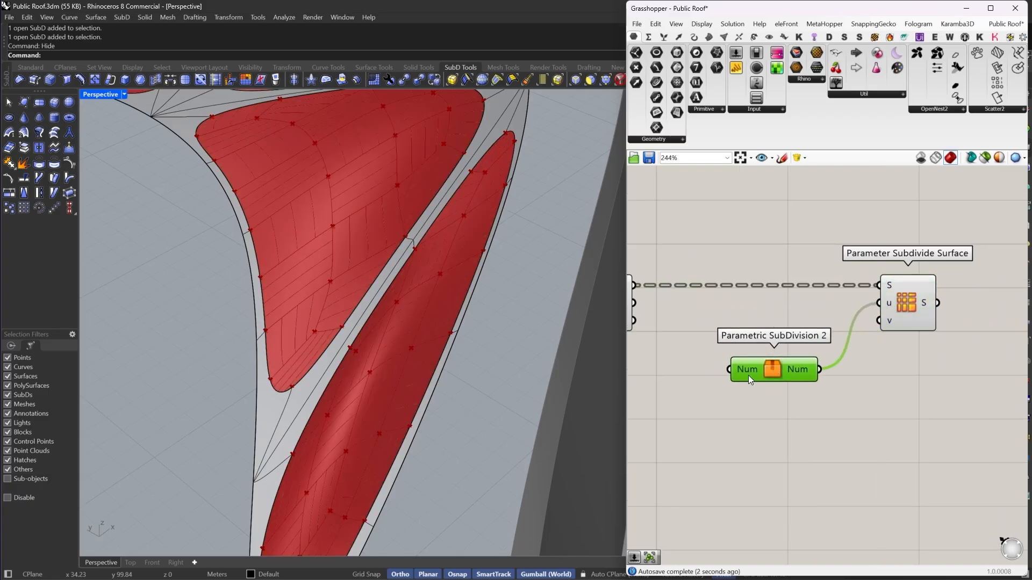
- Add a number slider feeding Parametric SubDivision 2's input and set it to 0.1
double_click(672, 418)
type("0.5")
key("Return")
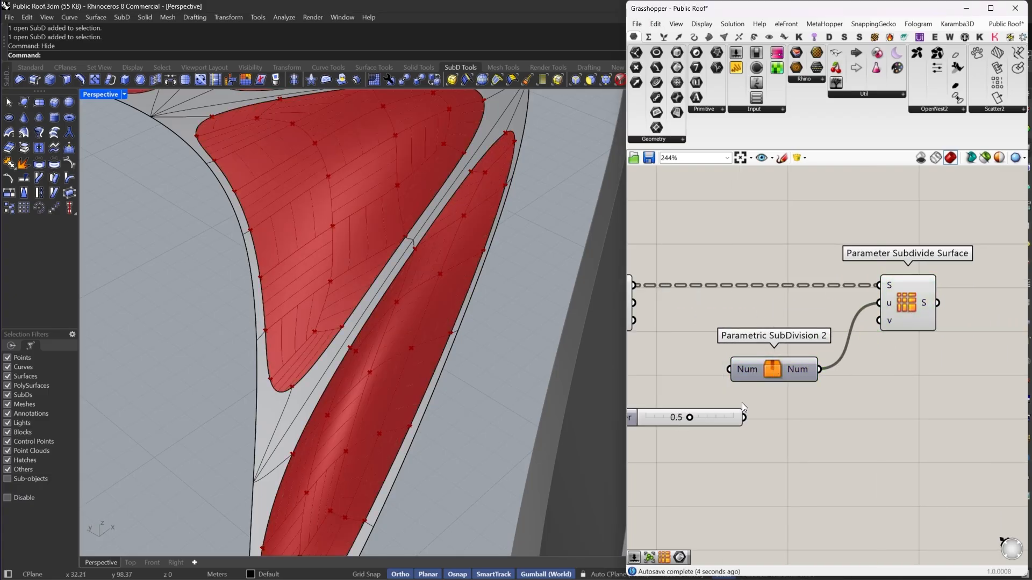
right_click_drag(716, 402, 779, 408)
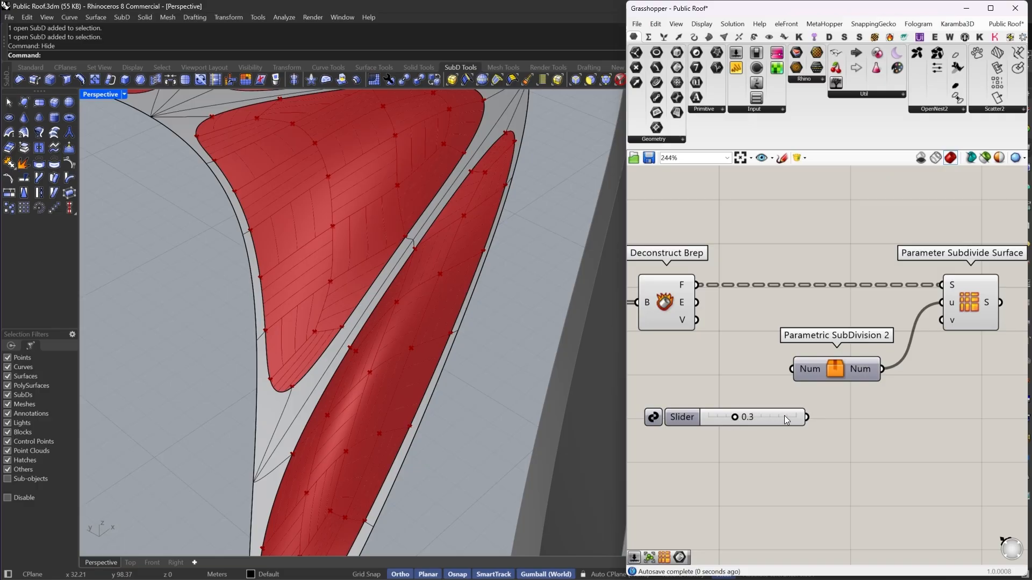
left_click_drag(784, 414, 791, 366)
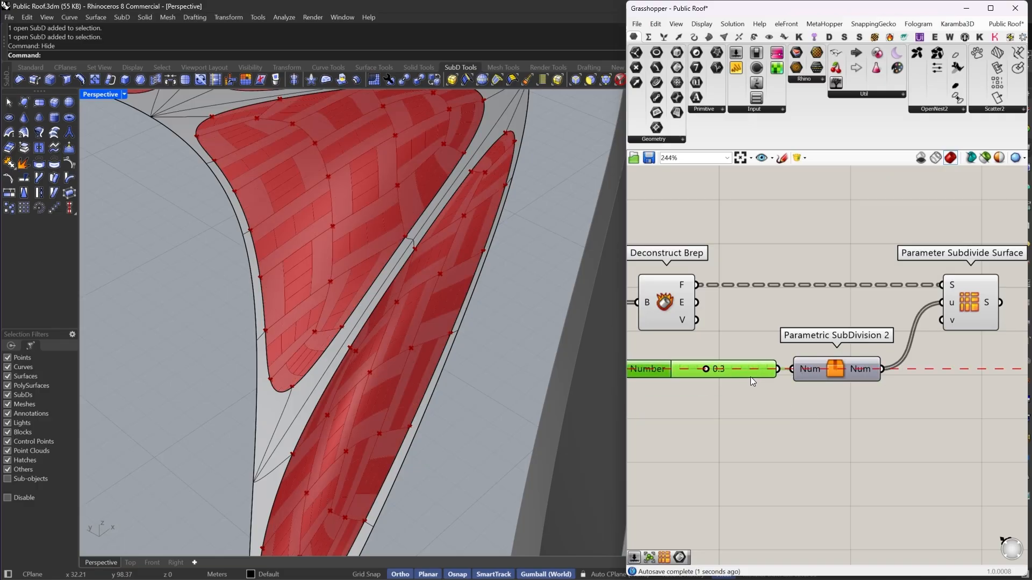
scroll(715, 370, "up", 5)
left_click_drag(714, 369, 678, 371)
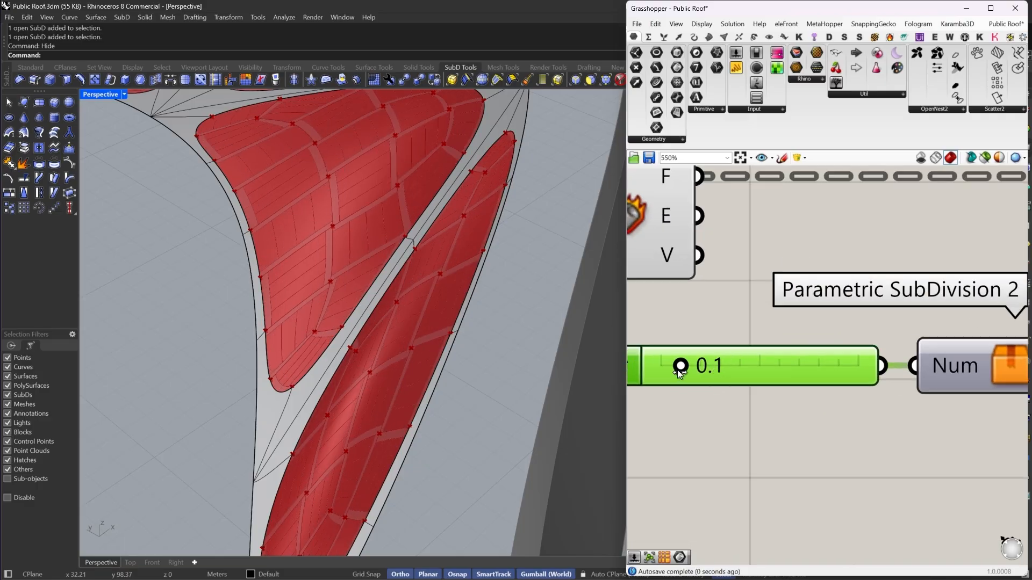
- Also connect Parametric SubDivision 2's output to the v input of Parameter Subdivide Surface
scroll(680, 371, "down", 5)
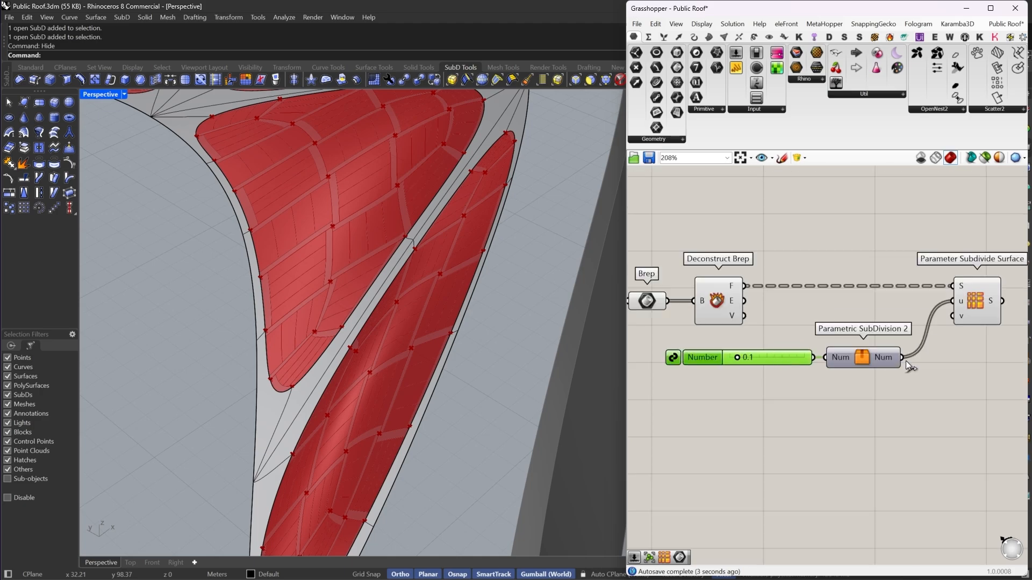
left_click_drag(863, 348, 915, 309)
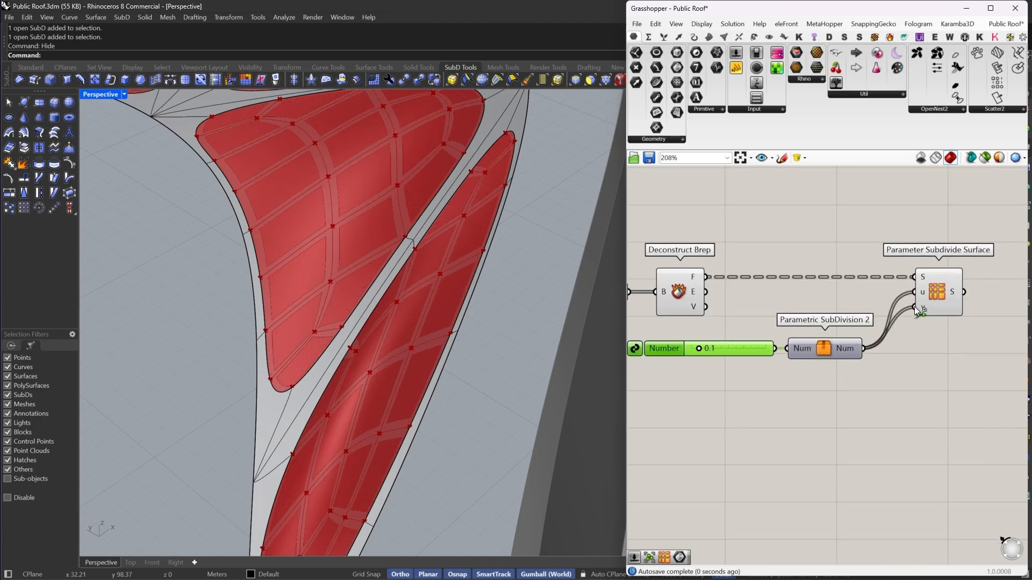
right_click_drag(466, 340, 471, 249)
scroll(405, 288, "down", 6)
scroll(441, 324, "up", 5)
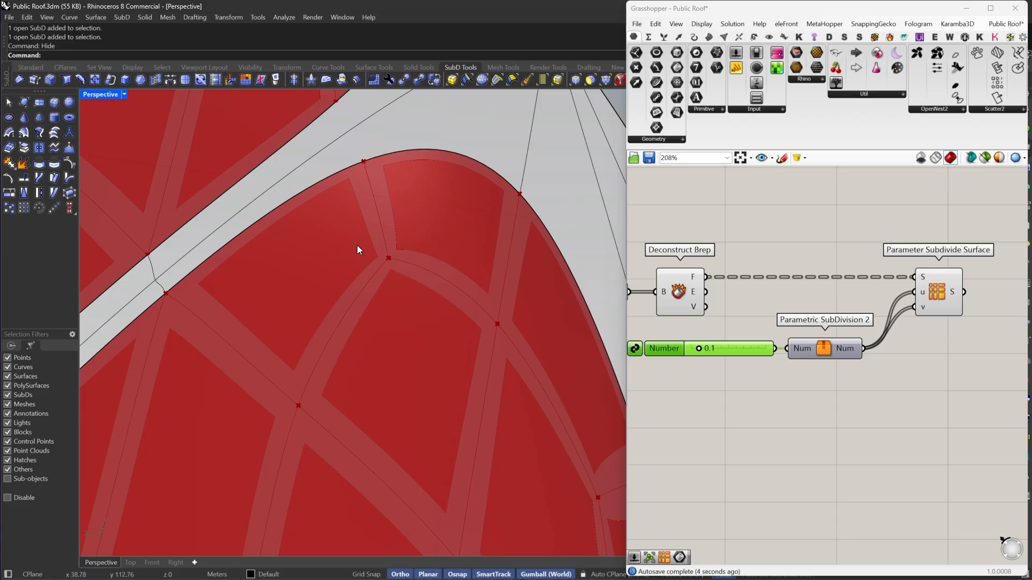
- Edit the number slider's settings to use two decimal digits
right_click_drag(723, 375, 767, 374)
double_click(701, 343)
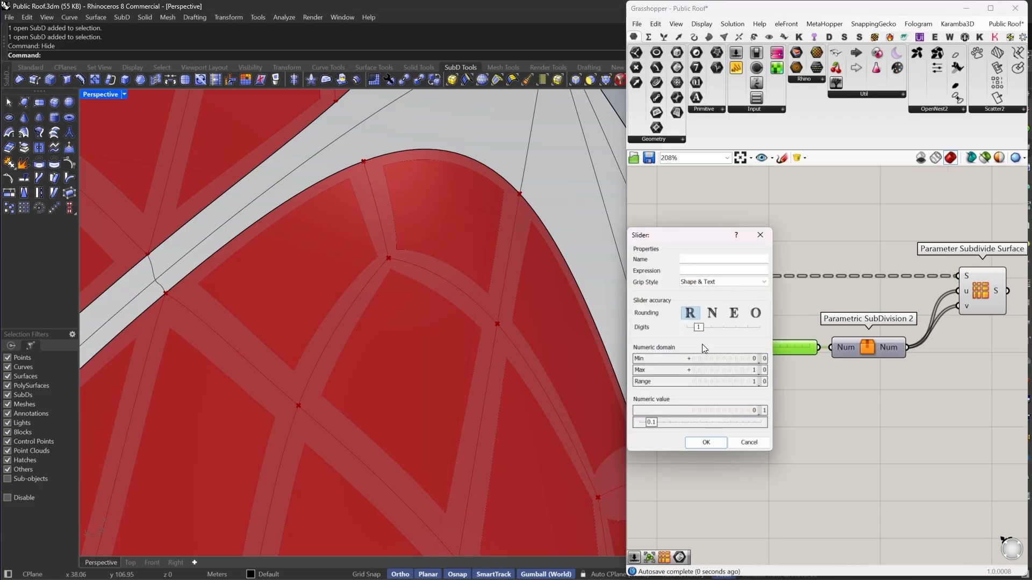
double_click(722, 359)
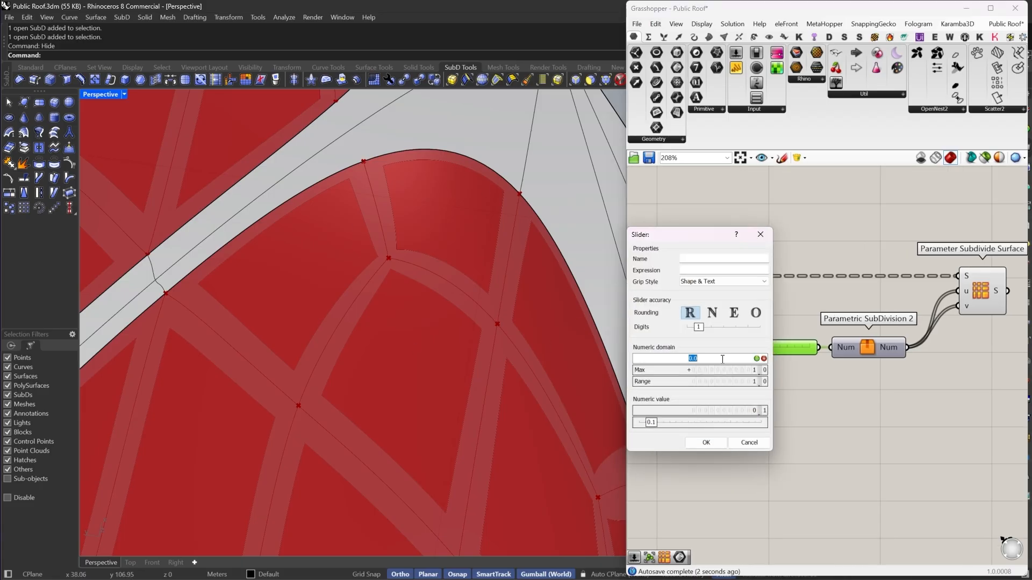
double_click(727, 371)
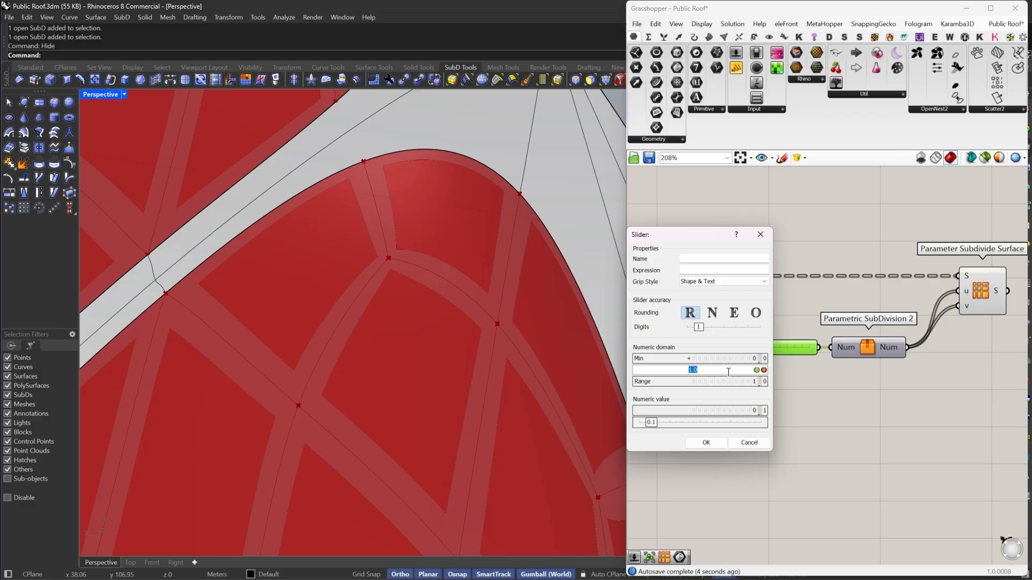
key("Return")
left_click_drag(700, 328, 706, 329)
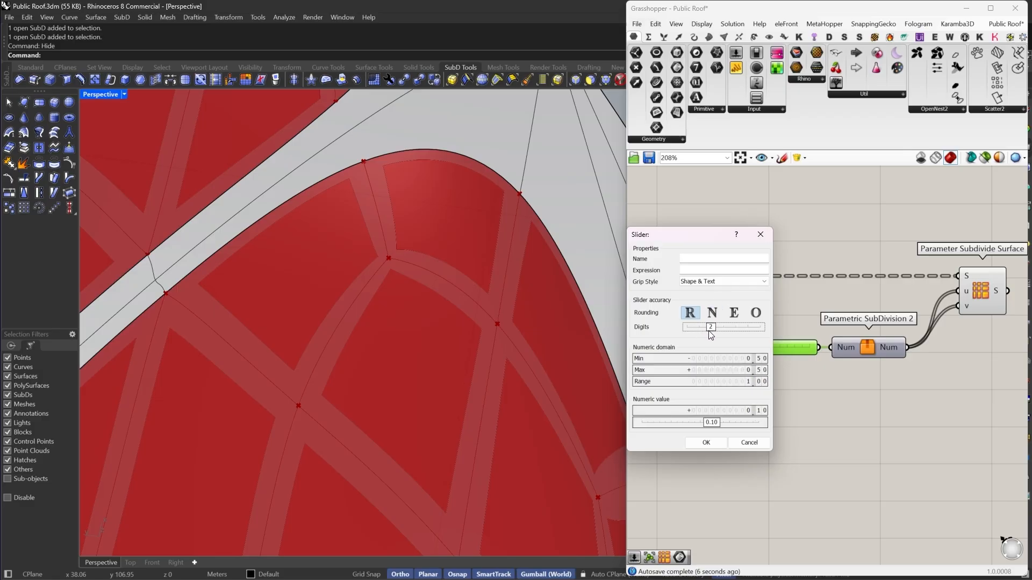
left_click(705, 443)
- Set the number slider to 0.05
scroll(780, 349, "up", 3)
scroll(781, 348, "up", 1)
mouse_move(780, 348)
left_mouse_down()
mouse_move(764, 347)
mouse_move(772, 351)
left_mouse_up()
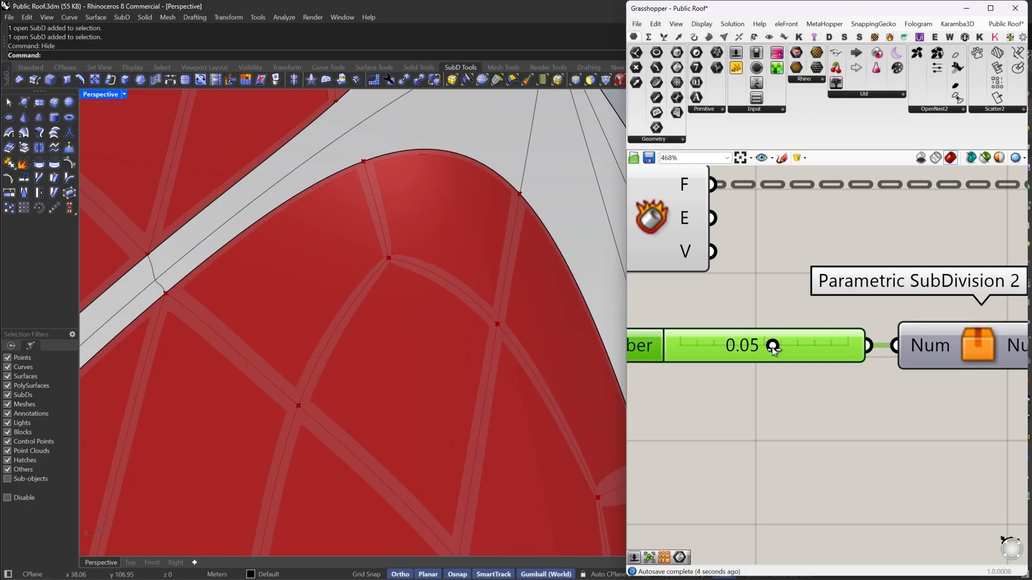
scroll(772, 348, "down", 5)
left_click_drag(820, 402, 729, 323)
scroll(388, 347, "down", 5)
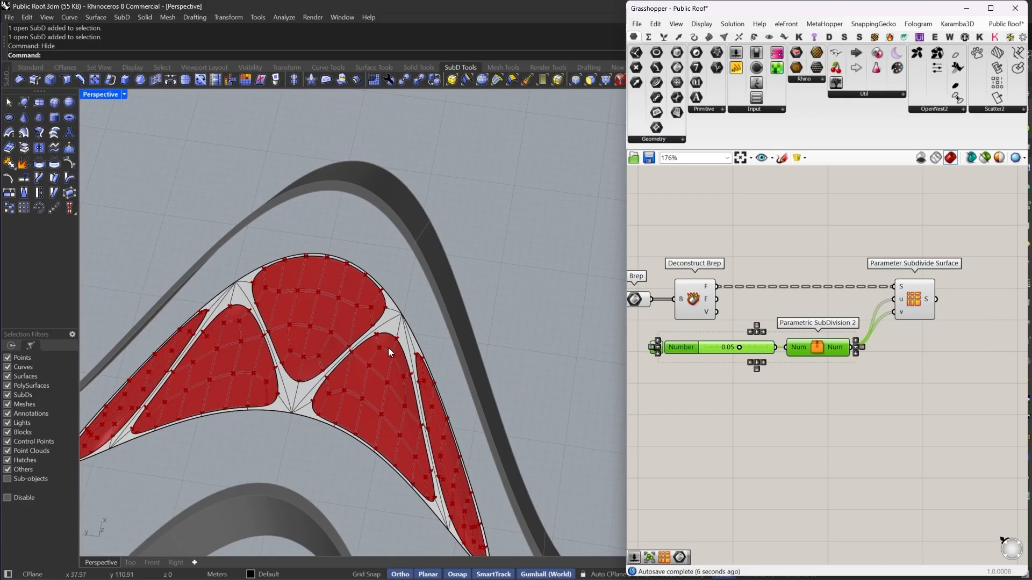
scroll(402, 286, "up", 5)
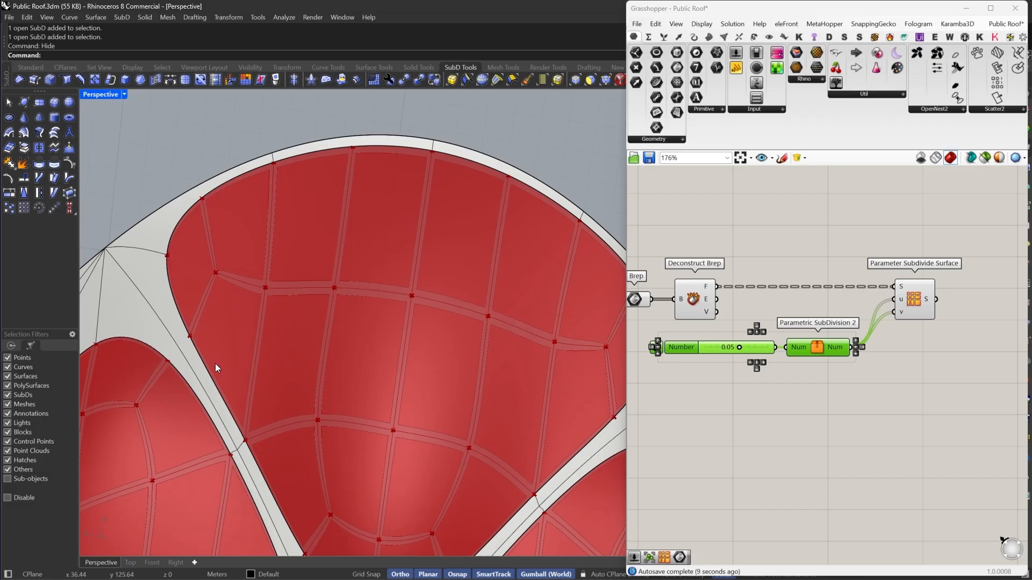
- Rearrange the Deconstruct Brep, number slider and subdivision components on the canvas
right_click_drag(884, 293, 816, 302)
left_click_drag(849, 317, 827, 352)
right_click_drag(655, 293, 695, 309)
double_click(814, 293)
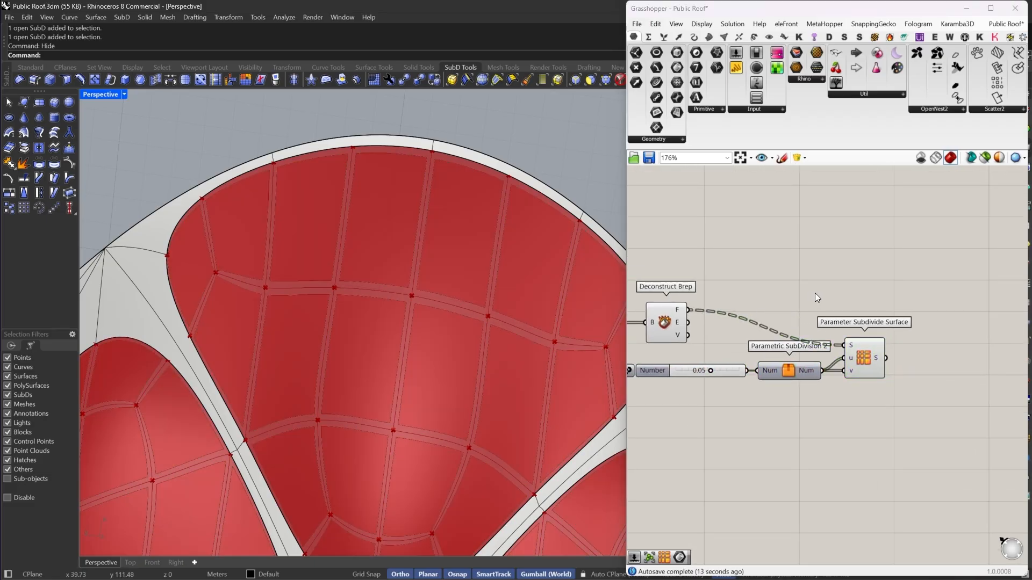
right_click(687, 309)
left_click(741, 371)
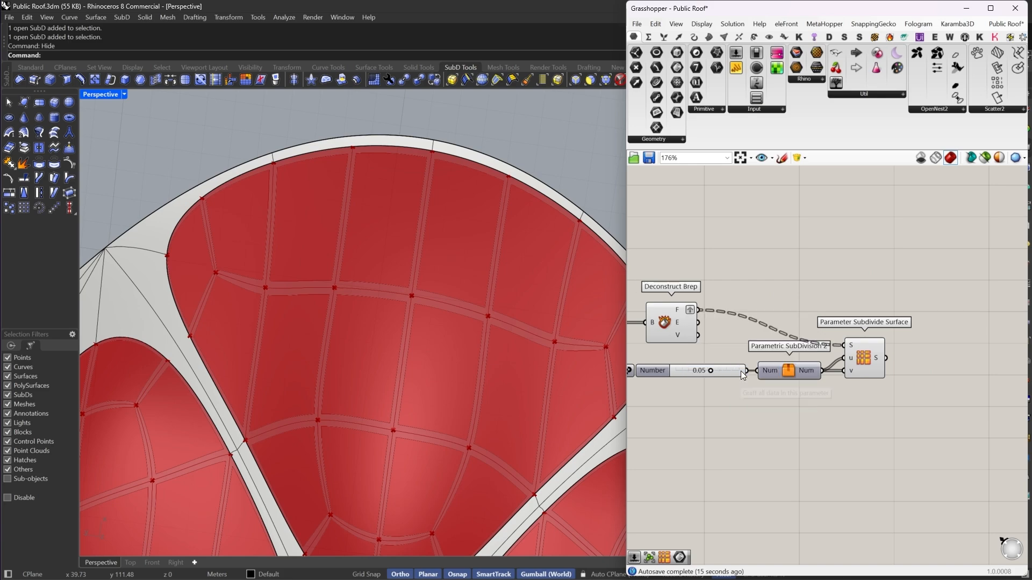
- Add a Loft component to the canvas beside Parameter Subdivide Surface
double_click(815, 281)
type("loft")
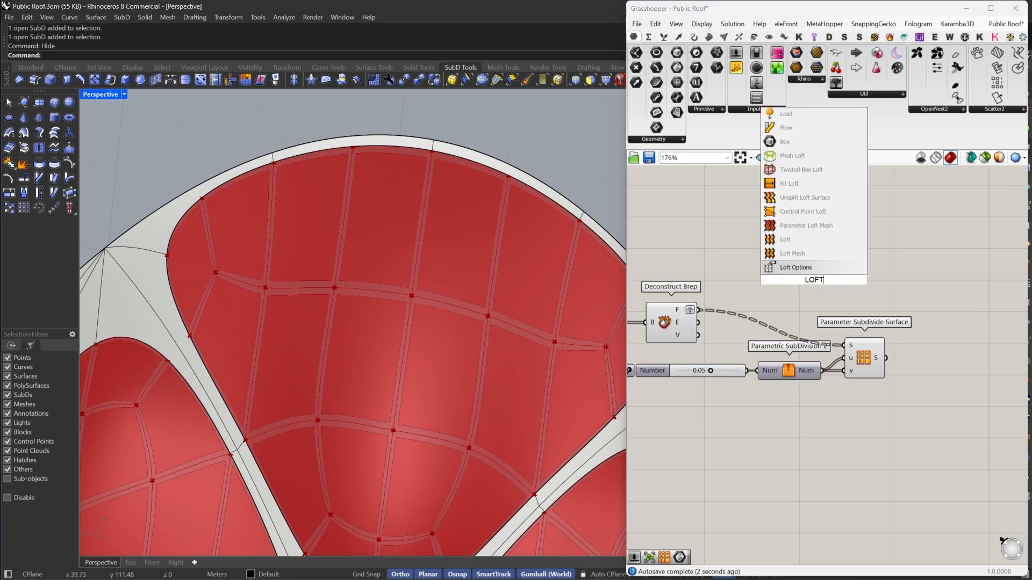
key("Return")
left_click_drag(812, 275, 967, 304)
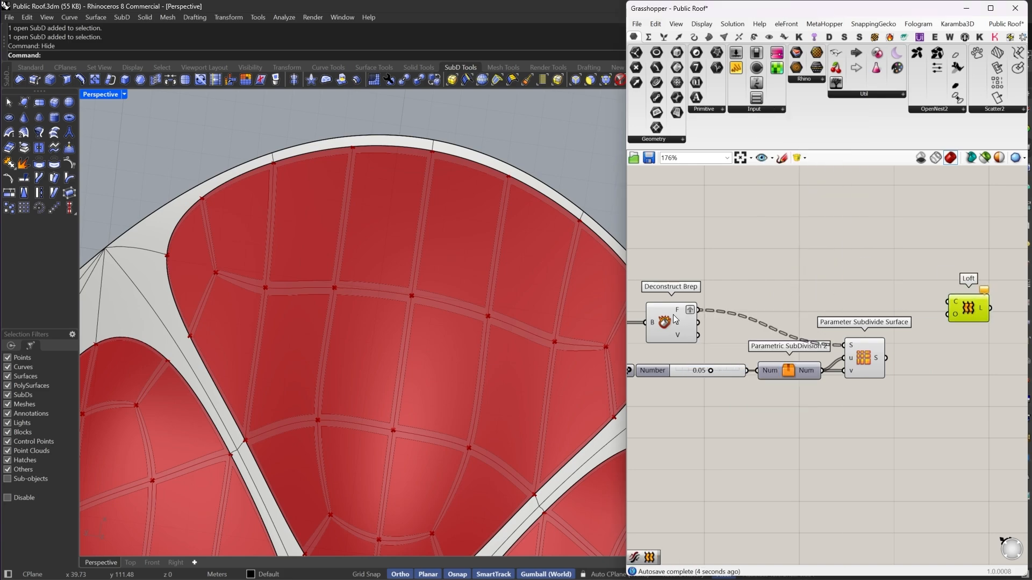
- Set Simplify on Deconstruct Brep's F output and on Parameter Subdivide Surface's S output
right_click(683, 310)
left_click(720, 382)
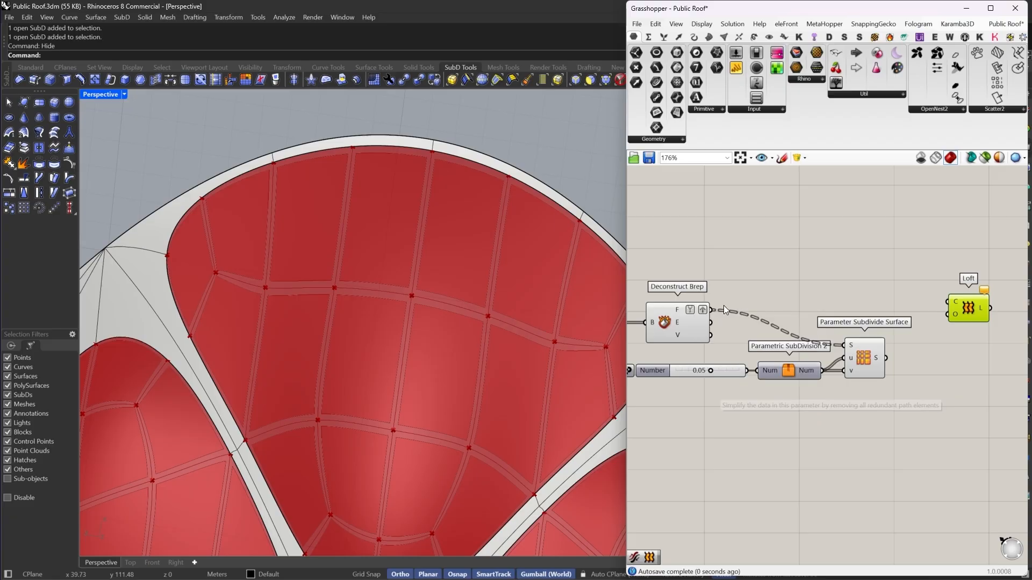
right_click(879, 359)
left_click(917, 412)
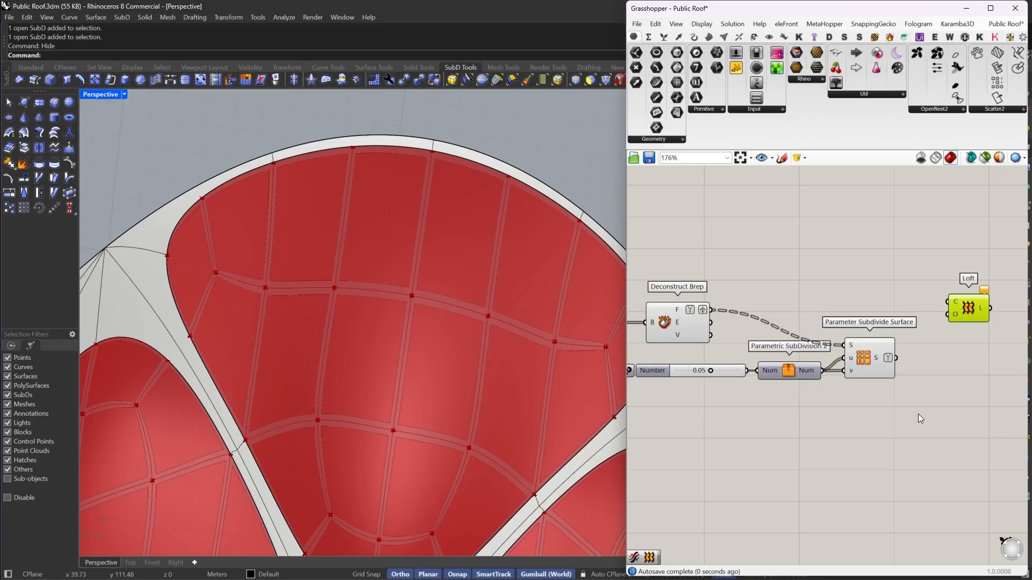
- Turn off the preview of Deconstruct Brep, the number slider and Parametric SubDivision
left_click_drag(793, 245, 627, 415)
right_click(763, 226)
left_click(787, 243)
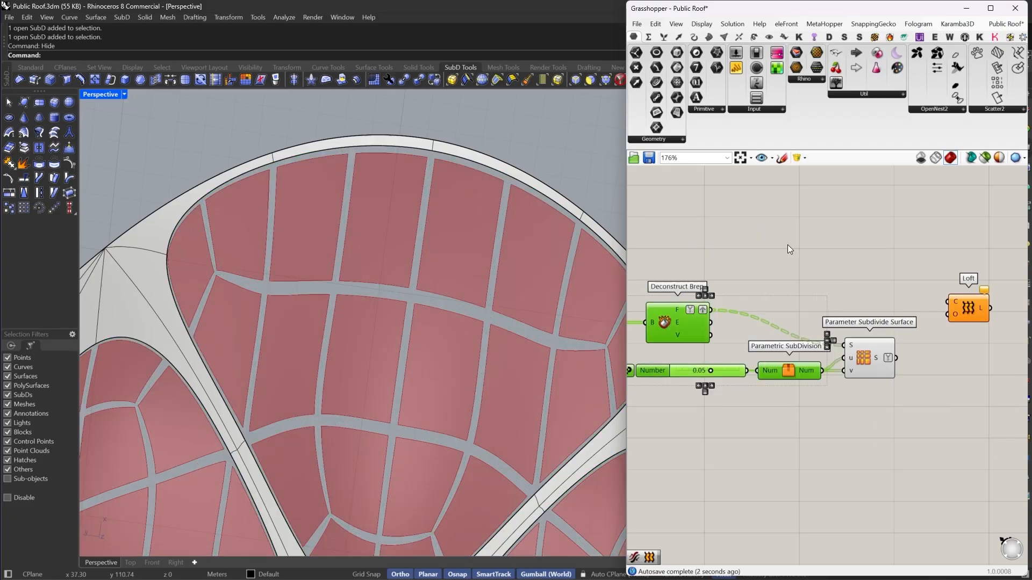
left_click(709, 276)
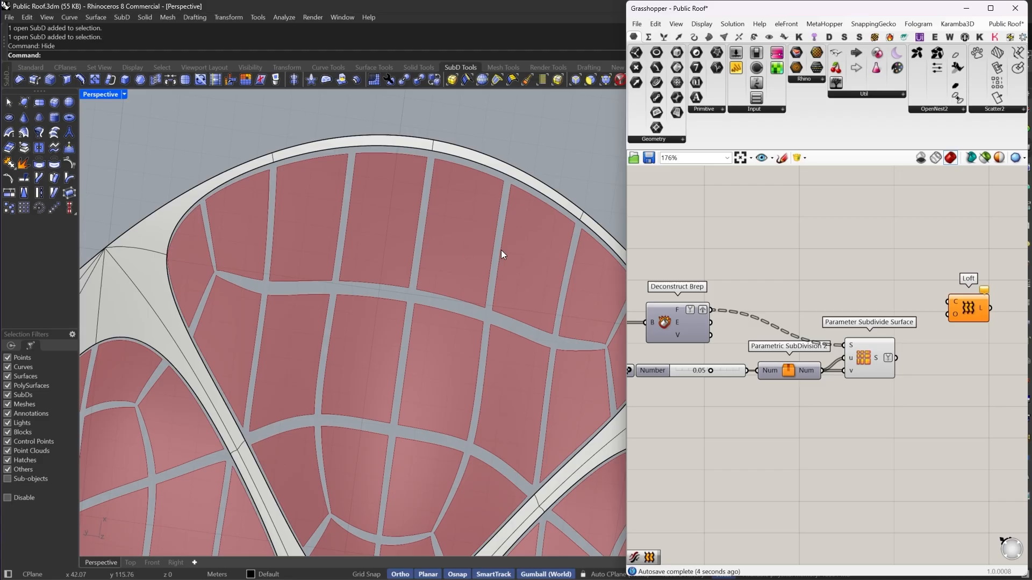
- Connect Deconstruct Brep's F output to the Loft's C input
left_click_drag(725, 309, 948, 301)
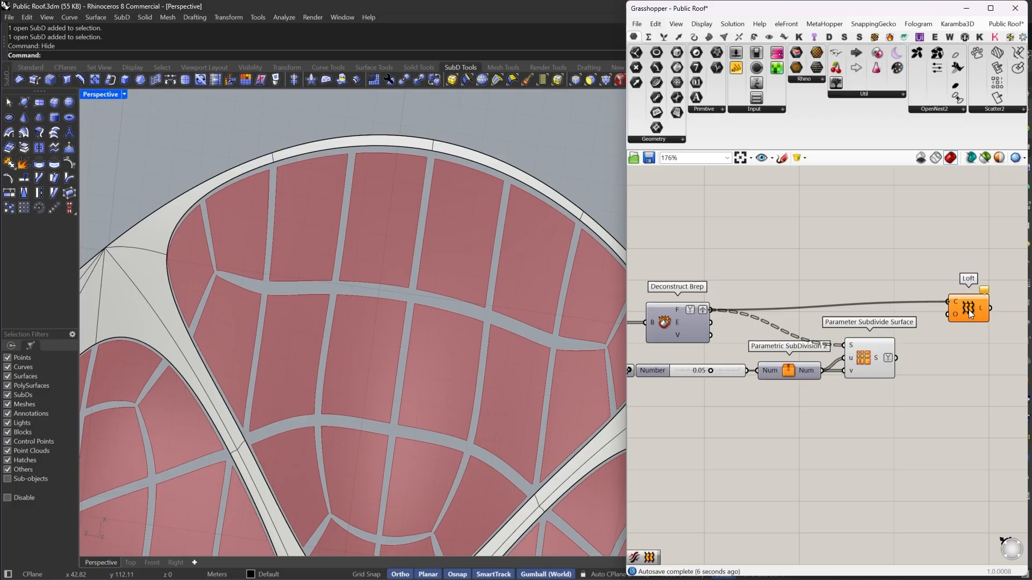
- Connect Parameter Subdivide Surface's S output to the Loft's C input as well
left_click_drag(969, 310, 968, 320)
left_click_drag(894, 357, 894, 357)
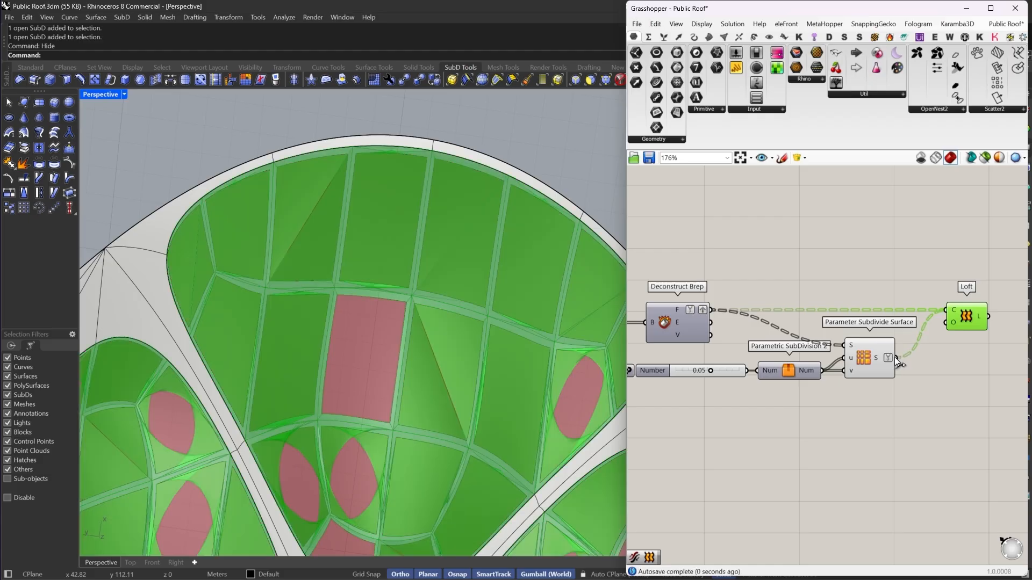
right_click_drag(911, 339, 838, 284)
scroll(358, 292, "down", 10)
scroll(462, 354, "up", 9)
scroll(447, 265, "up", 7)
scroll(823, 277, "up", 1)
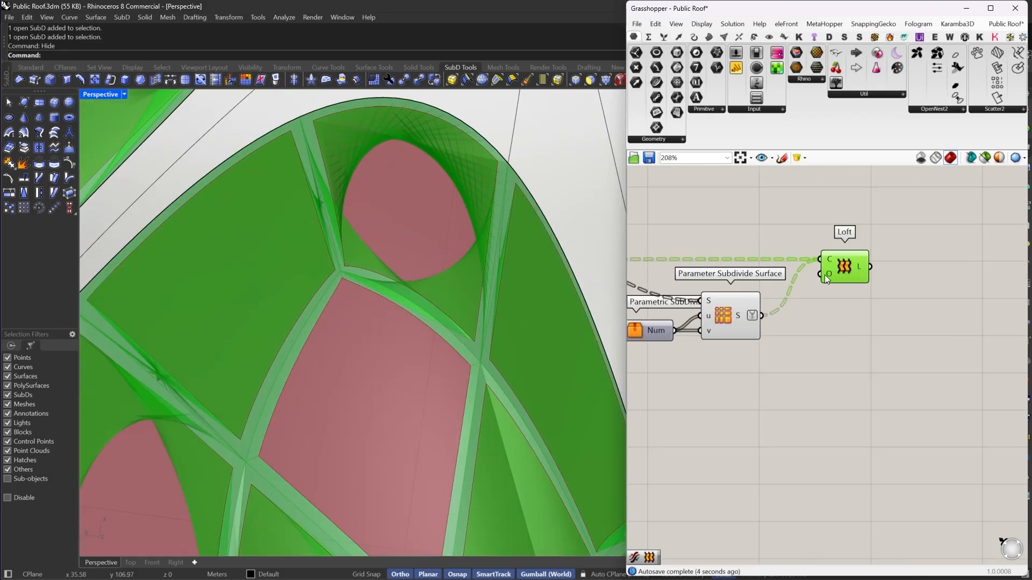
- Open the Loft options on the Loft's C input and commit the changes
right_click(831, 277)
mouse_move(858, 367)
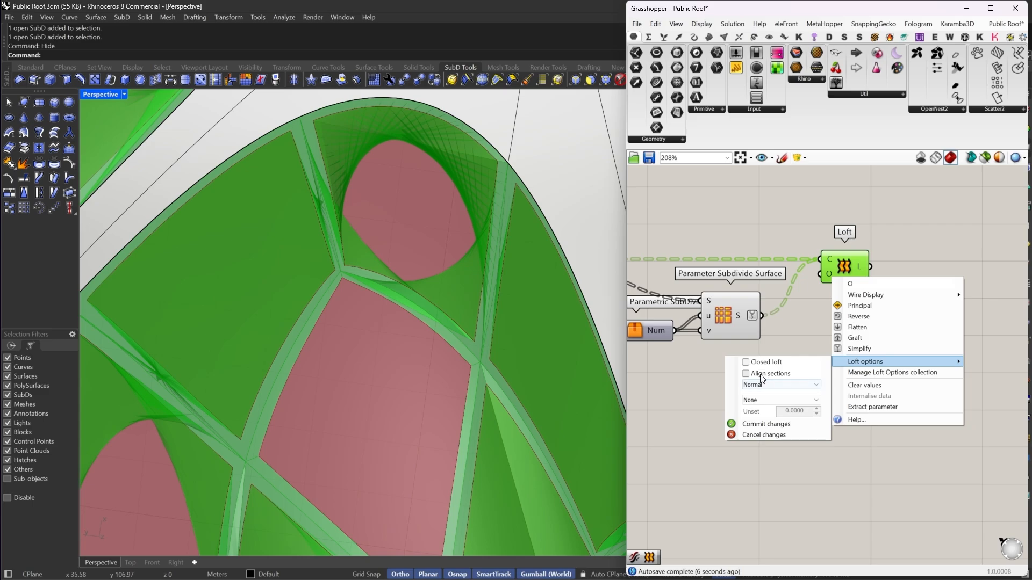
left_click(762, 424)
- Examine the lofted result across the roof islands in the viewport
scroll(520, 272, "down", 8)
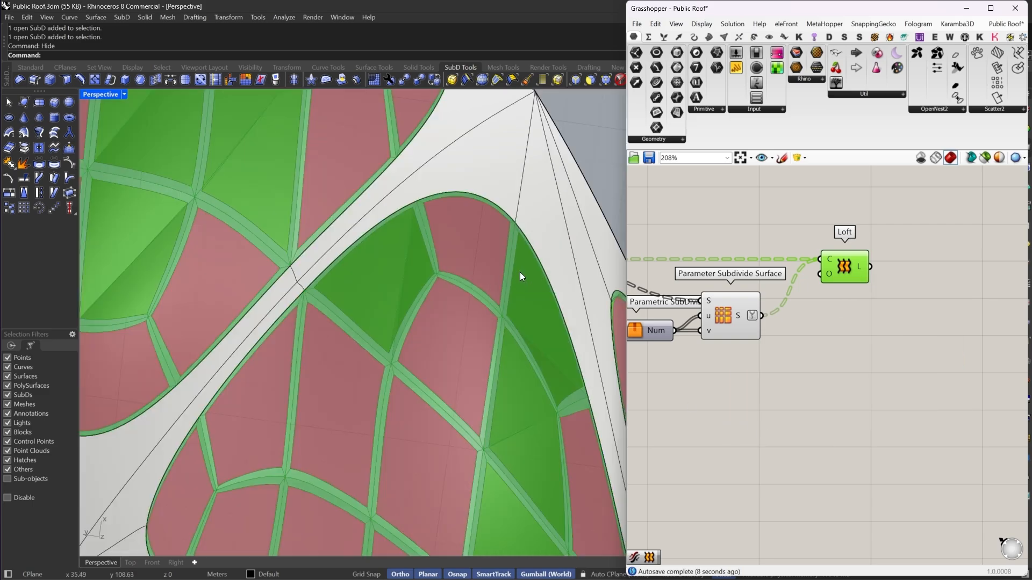
scroll(501, 227, "up", 10)
scroll(501, 228, "up", 6)
right_click_drag(493, 230, 474, 253)
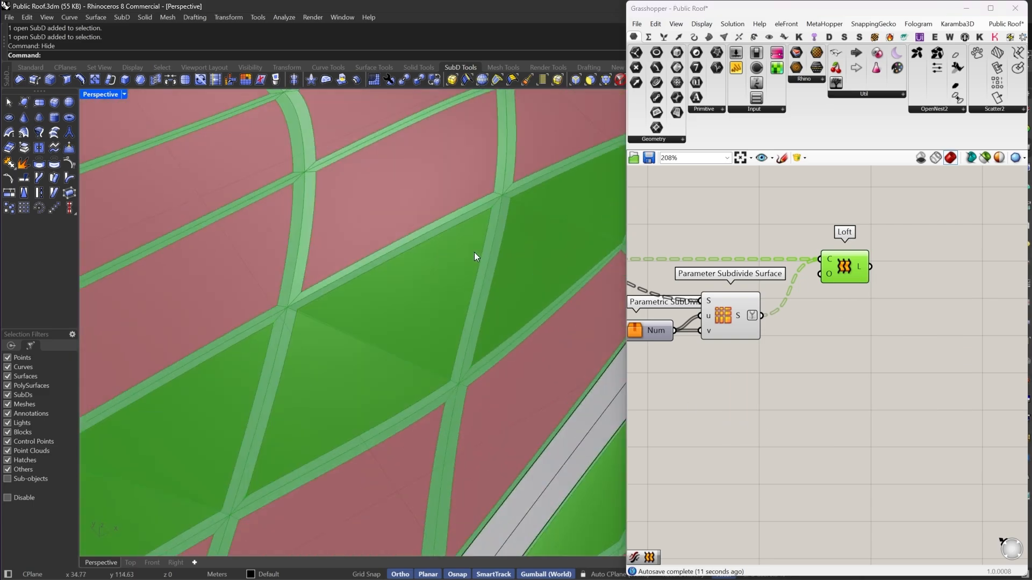
scroll(474, 253, "down", 12)
right_click_drag(334, 275, 384, 262)
scroll(402, 213, "up", 5)
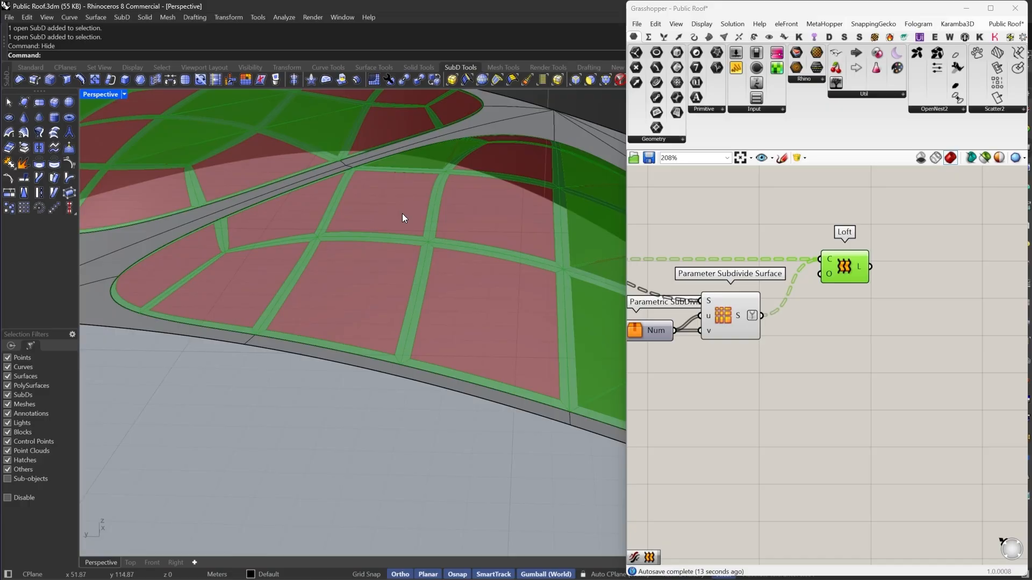
scroll(402, 214, "up", 3)
left_click(871, 323)
left_click(850, 270)
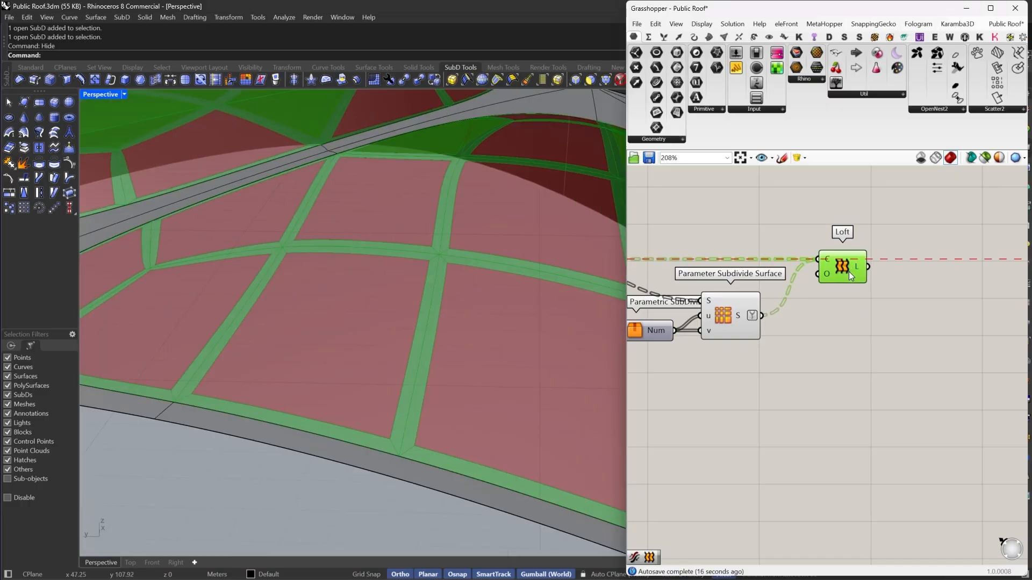
scroll(399, 324, "down", 10)
scroll(344, 312, "up", 4)
right_click_drag(345, 312, 376, 299)
scroll(430, 256, "up", 6)
right_click_drag(430, 256, 511, 267)
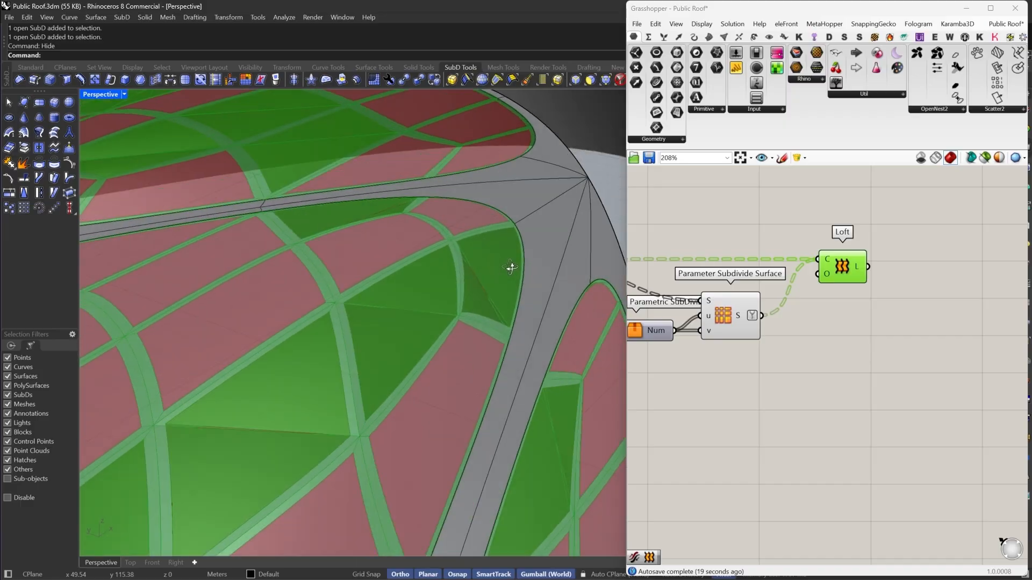
scroll(479, 275, "up", 1)
scroll(479, 274, "down", 7)
right_click_drag(382, 289, 446, 301)
scroll(921, 299, "down", 3)
left_click_drag(919, 343, 847, 254)
scroll(787, 306, "up", 1)
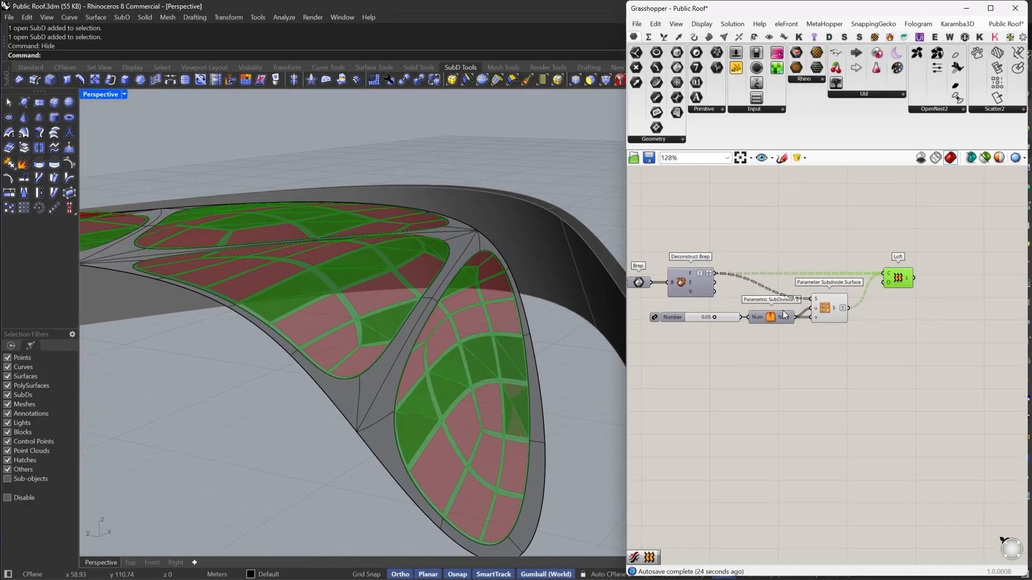
- Delete the Parametric SubDivision component
left_click(778, 316)
right_click_drag(770, 274, 818, 299)
key("Delete")
- Delete the Loft component
right_click_drag(987, 368, 914, 361)
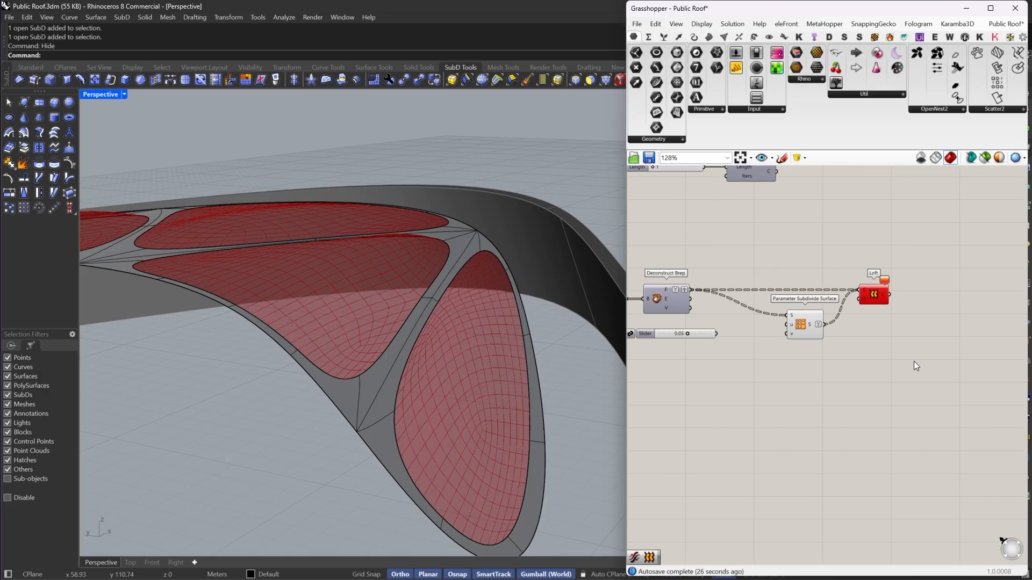
left_click_drag(913, 361, 854, 242)
right_click_drag(854, 242, 872, 279)
key("Delete")
- Add a Panel Frame component and connect Deconstruct Brep's F output to its Panel input
left_click_drag(824, 363, 879, 340)
scroll(839, 355, "up", 2)
left_click(807, 352)
double_click(807, 353)
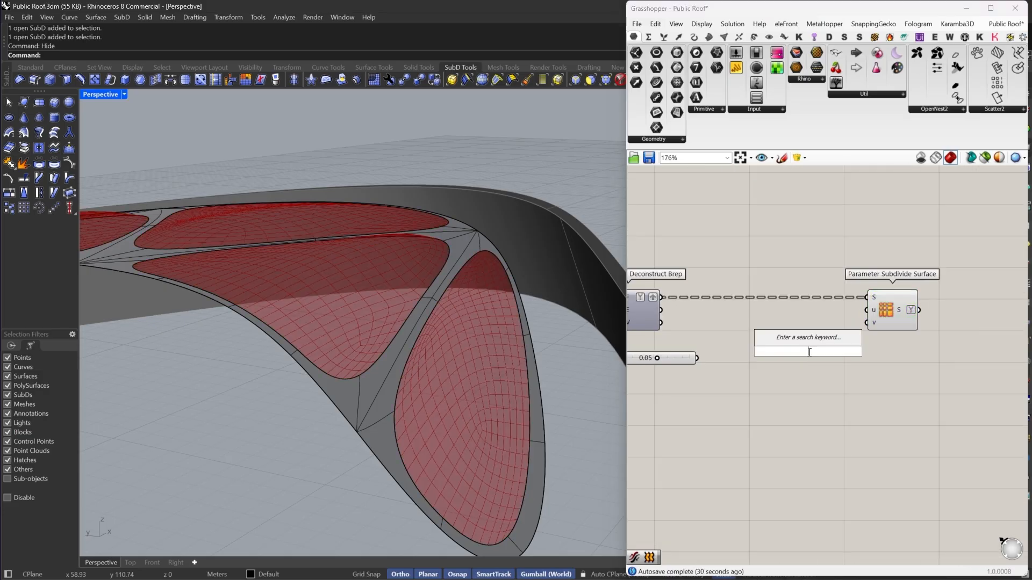
left_click_drag(905, 391, 845, 226)
double_click(808, 261)
type("FRAM")
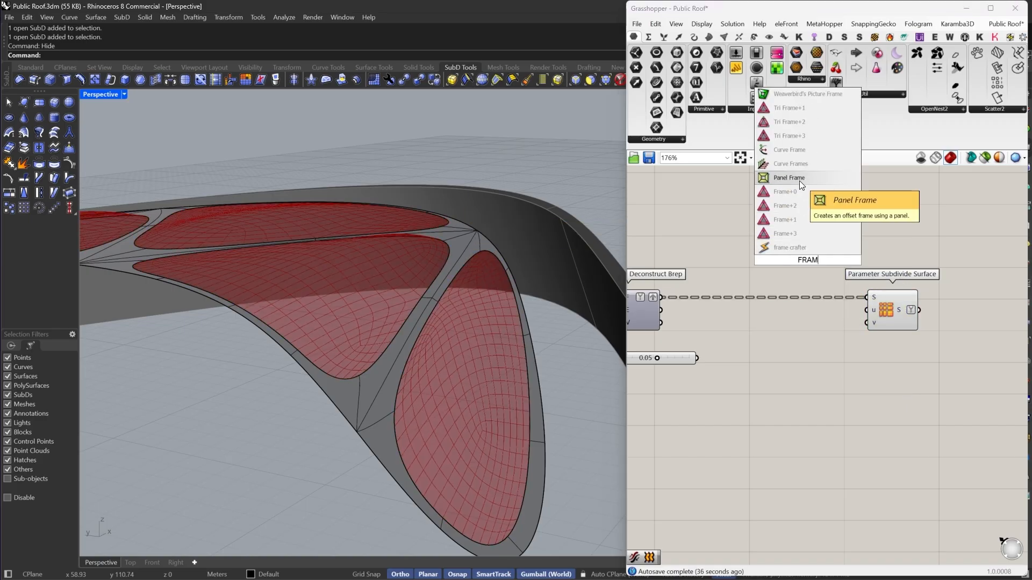
left_click(799, 178)
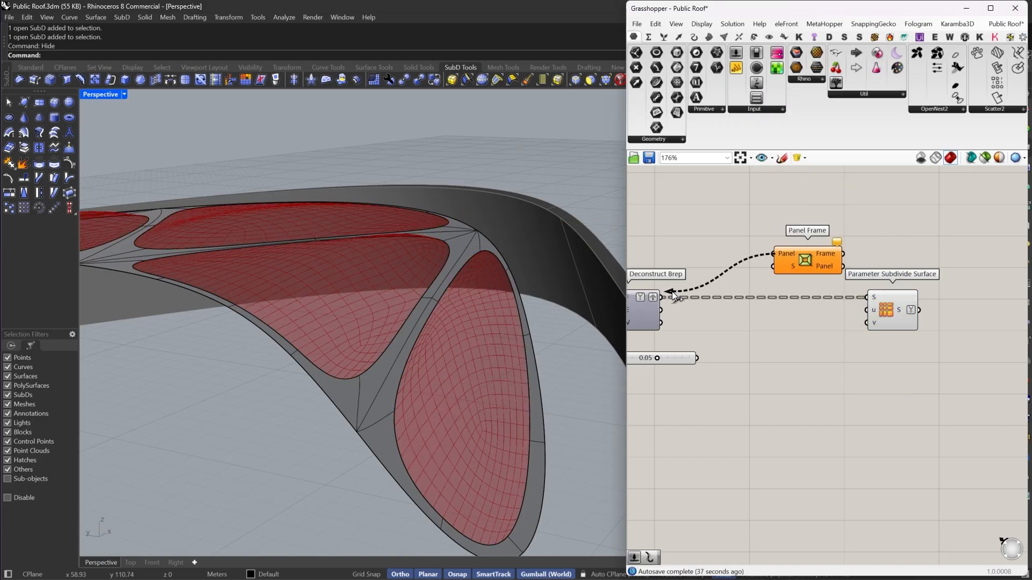
left_click_drag(672, 291, 664, 297)
left_click_drag(810, 259, 786, 312)
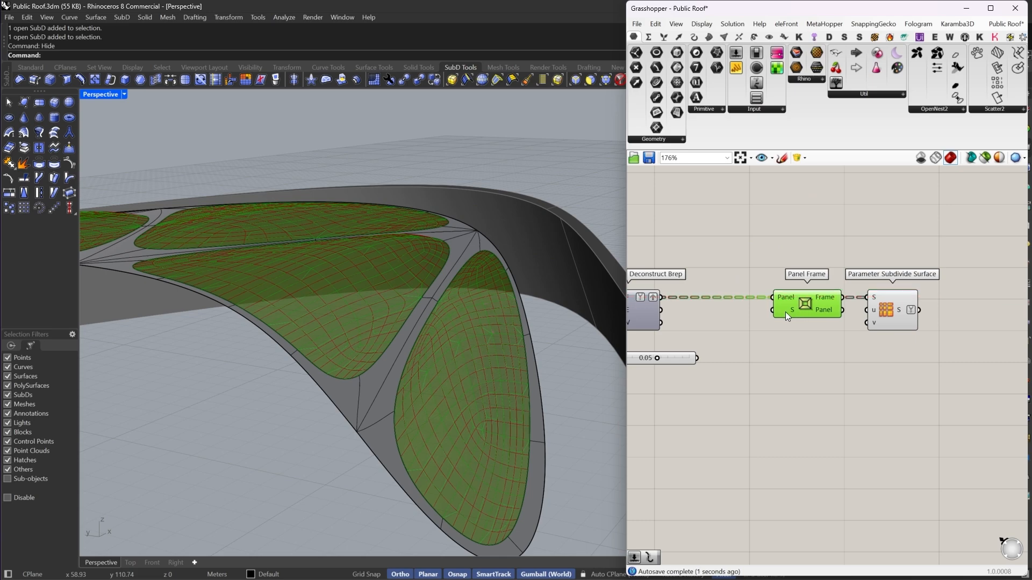
- Connect the 0.05 number slider to Panel Frame's S scale factor input
mouse_move(787, 309)
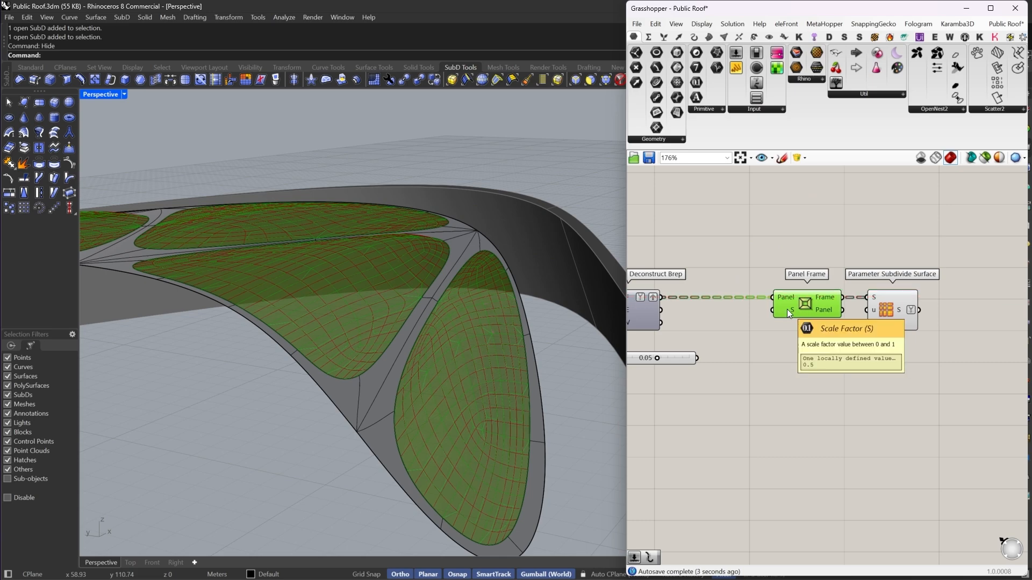
right_click_drag(714, 346, 772, 331)
left_click_drag(830, 295, 753, 342)
left_click_drag(857, 279, 840, 279)
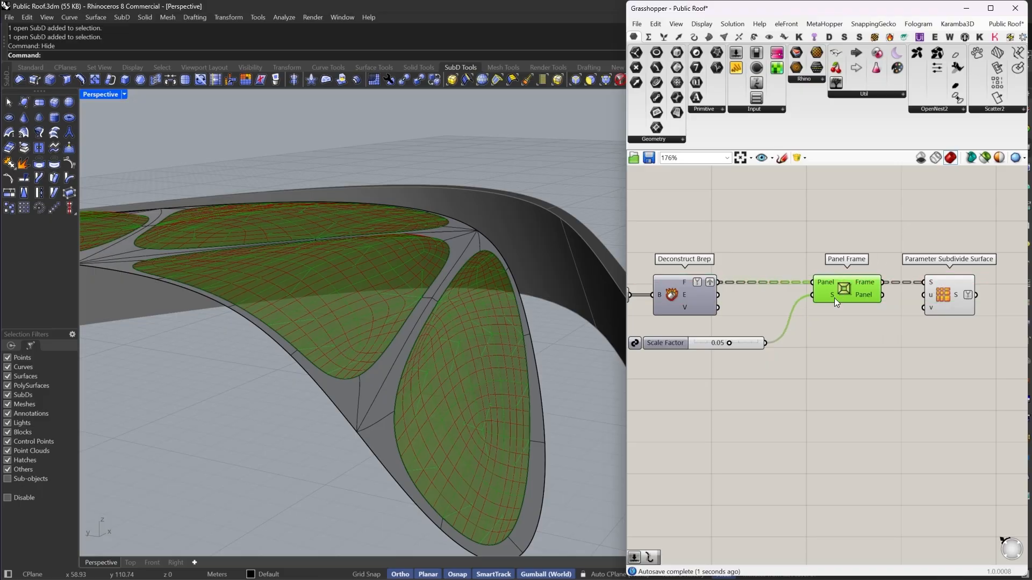
- Create a number slider with value 0.95 and connect it to Panel Frame's S input
double_click(786, 365)
type(".95")
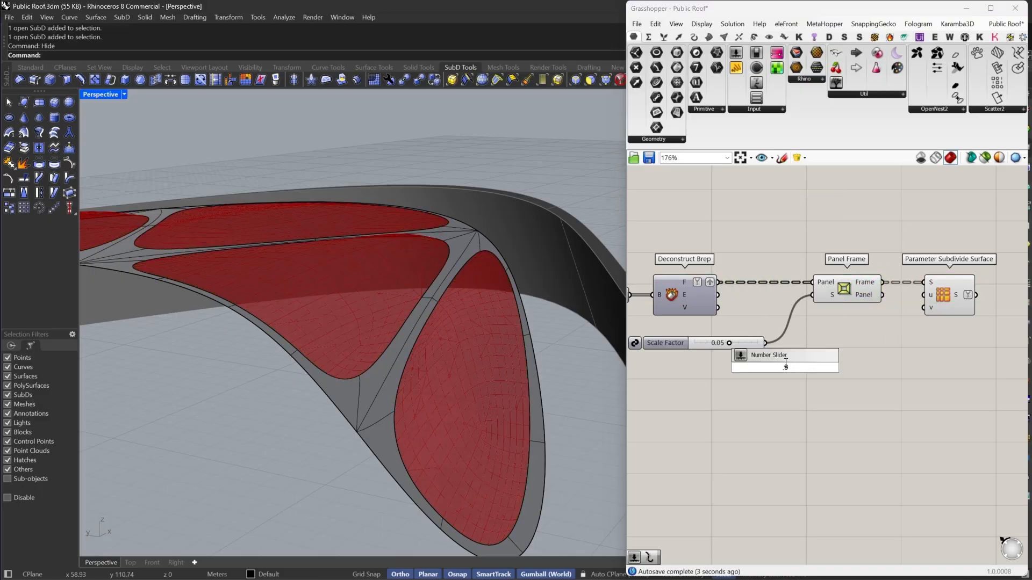
key("Return")
scroll(811, 315, "up", 1)
left_click_drag(812, 293, 839, 382)
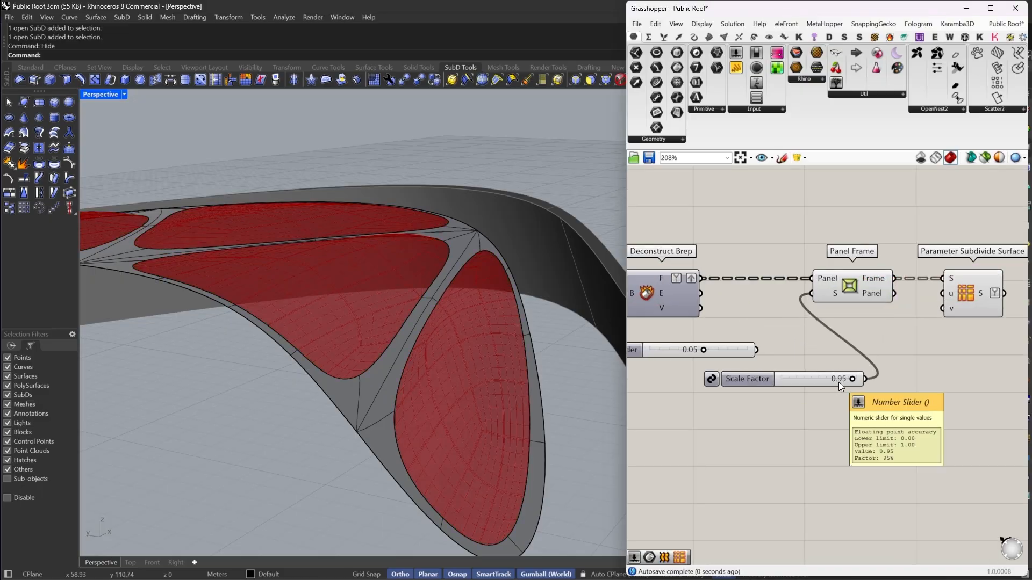
- Delete the Parameter Subdivide Surface component
left_click(866, 288)
right_click_drag(867, 289, 787, 297)
left_click(887, 301)
key("Delete")
right_click_drag(836, 251, 887, 292)
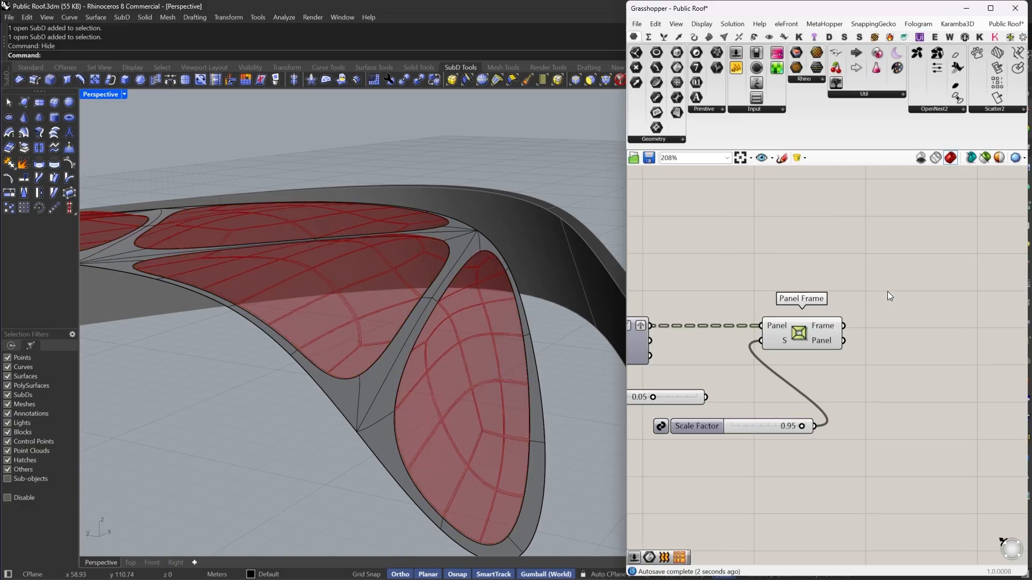
- Delete the unused 0.05 number slider
left_click_drag(830, 329, 917, 332)
right_click_drag(695, 385, 789, 365)
left_click(790, 378)
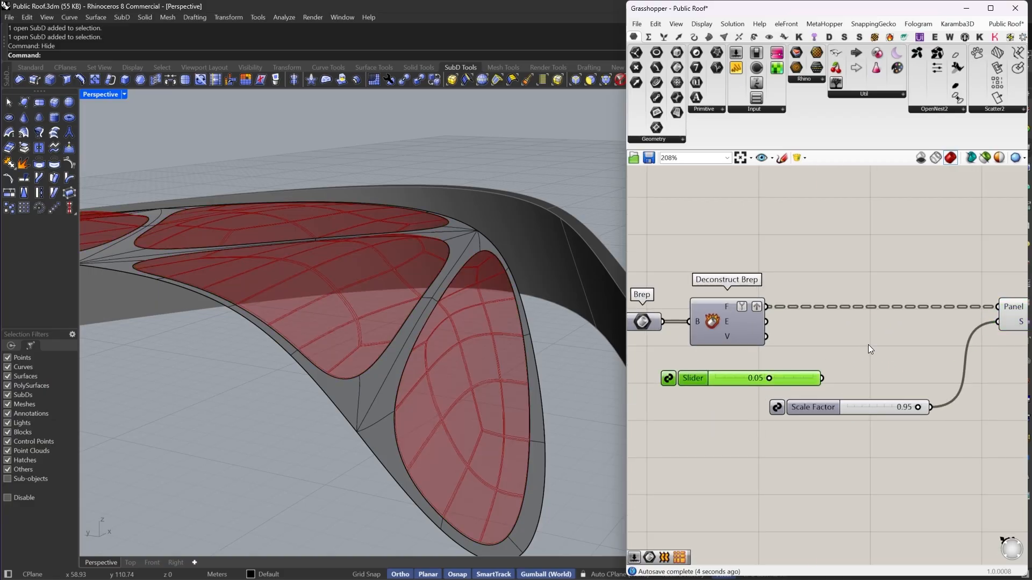
right_click_drag(914, 382, 798, 380)
key("Delete")
- Show all hidden objects in the Rhino model with the Show command
left_click_drag(761, 409, 801, 326)
right_click_drag(397, 344, 431, 288)
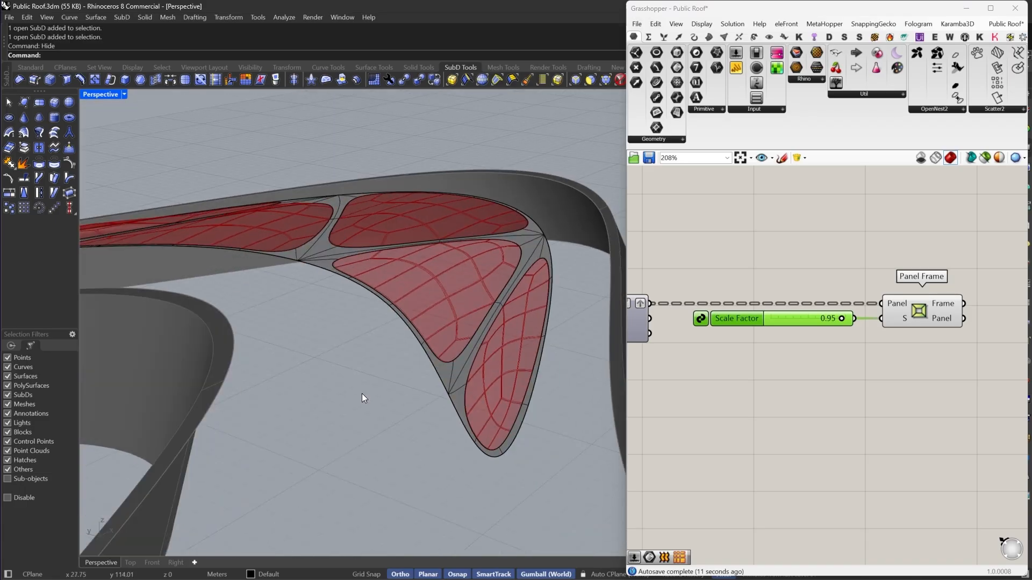
key("Escape")
type("Show")
key("Return")
- Select the five island SubDs and Subdivide them
left_click(555, 388)
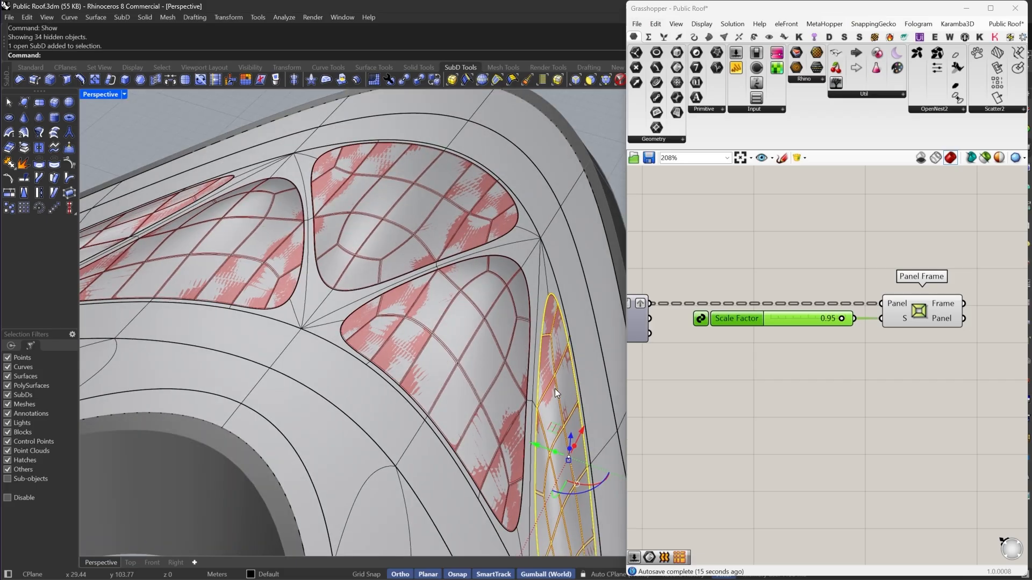
left_click(494, 323, "shift")
left_click(433, 231, "shift")
left_click(238, 238, "shift")
right_click_drag(238, 237, 211, 221)
left_click(230, 237, "shift")
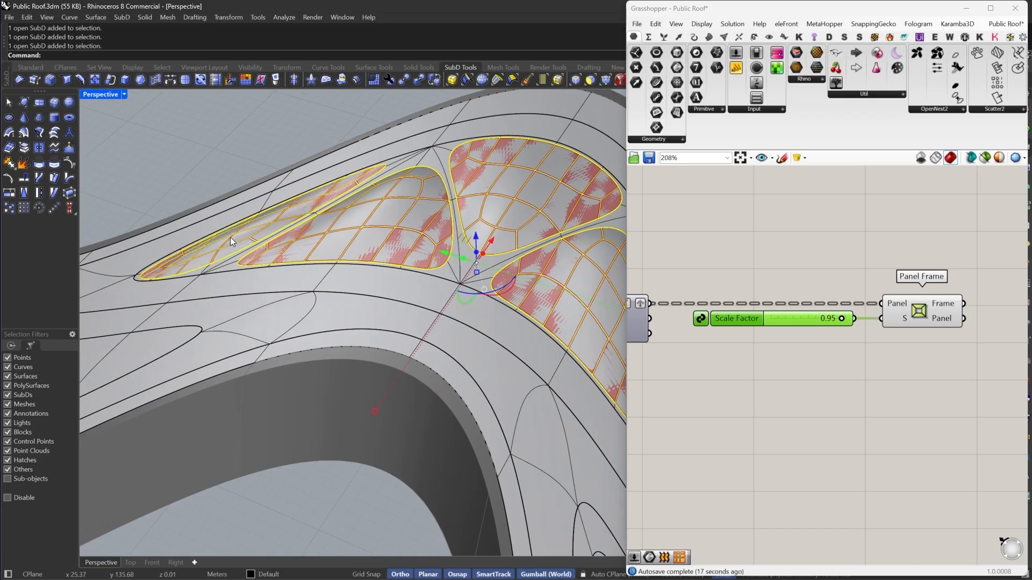
left_click(186, 81)
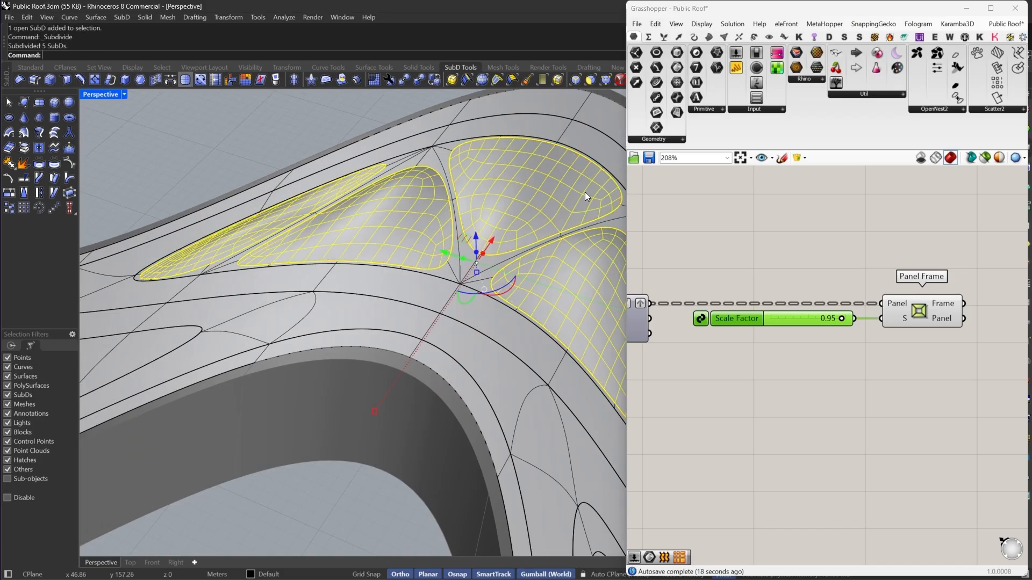
- Examine the subdivided islands against the panel frame preview in the viewport
scroll(588, 182, "up", 2)
scroll(343, 271, "down", 8)
scroll(394, 209, "up", 10)
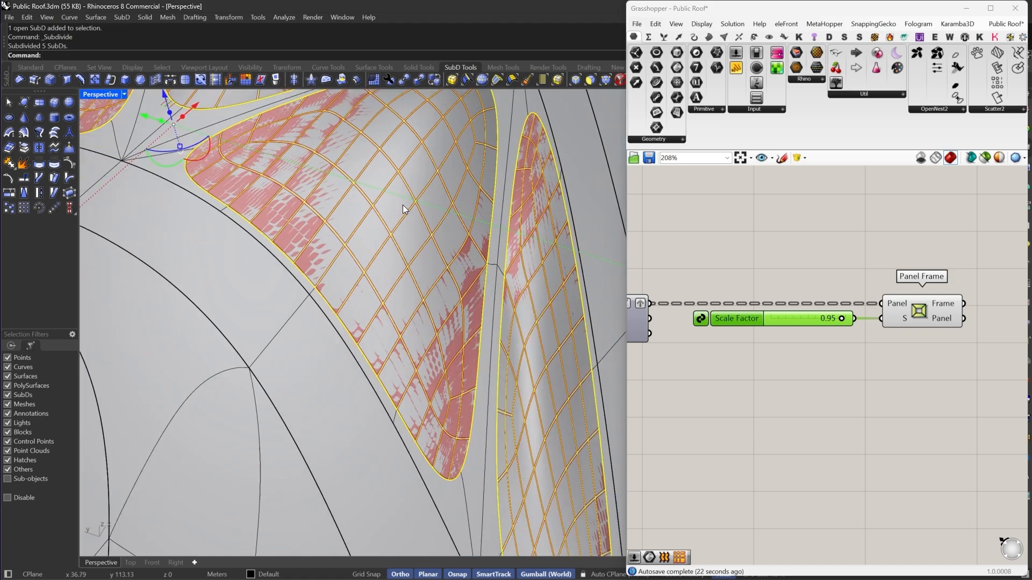
scroll(402, 204, "up", 2)
scroll(419, 278, "down", 6)
scroll(459, 337, "up", 3)
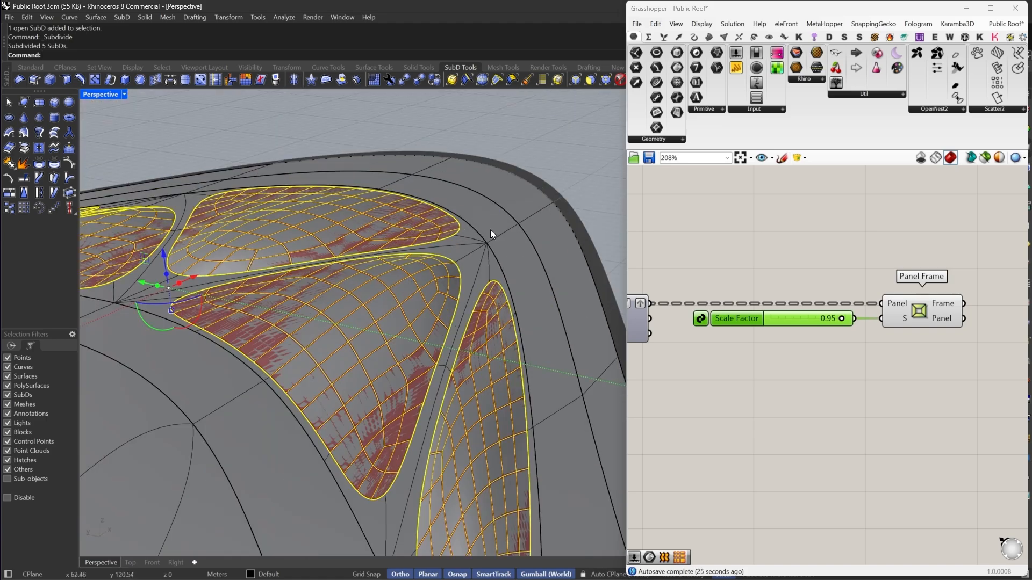
scroll(858, 320, "down", 4)
right_click(773, 268)
left_click(776, 269)
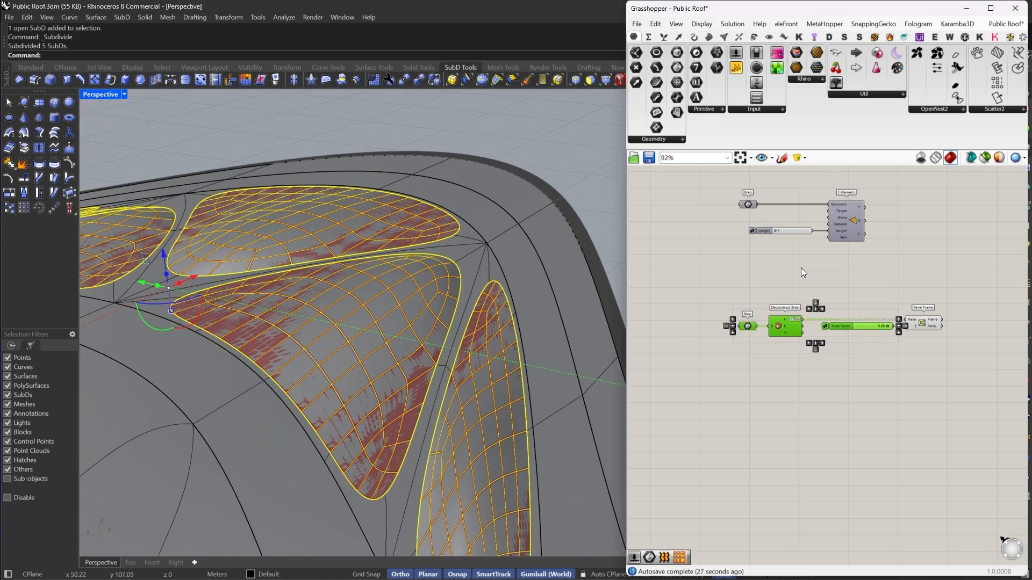
scroll(778, 326, "up", 5)
scroll(454, 358, "up", 8)
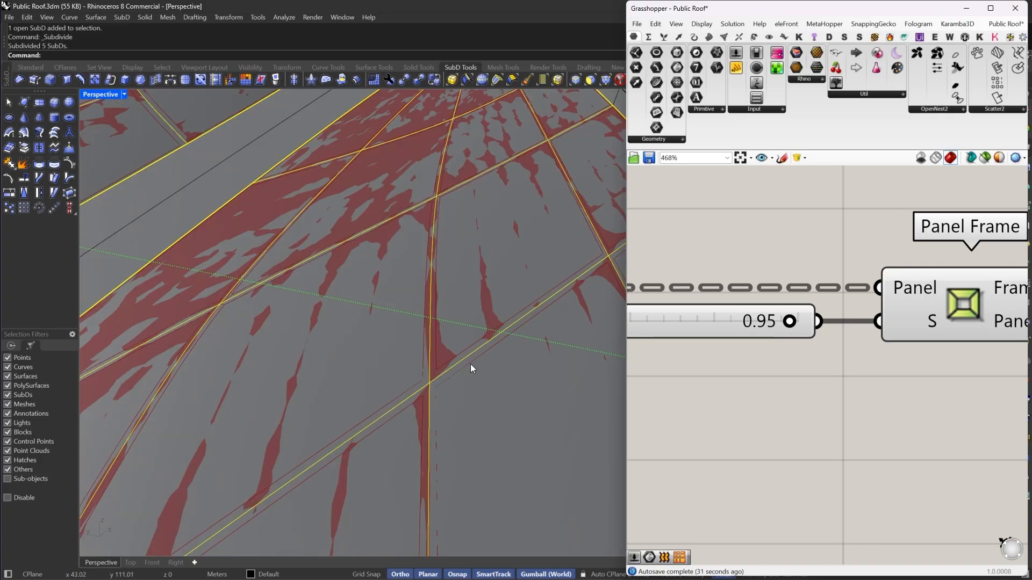
scroll(470, 363, "down", 5)
scroll(467, 373, "up", 3)
scroll(788, 318, "up", 2)
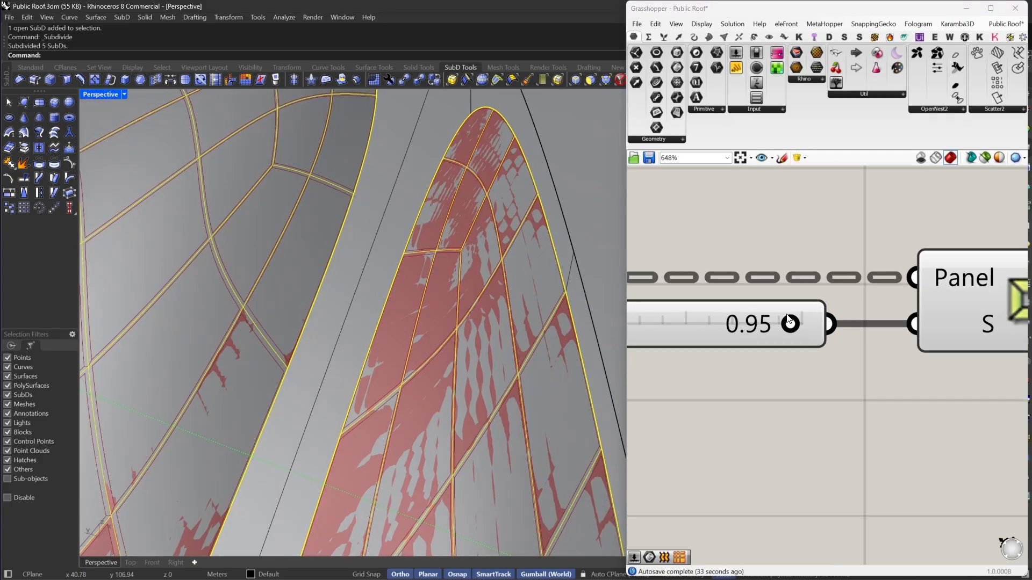
- Set the Scale Factor slider to 0.9
double_click(789, 318)
type(".9")
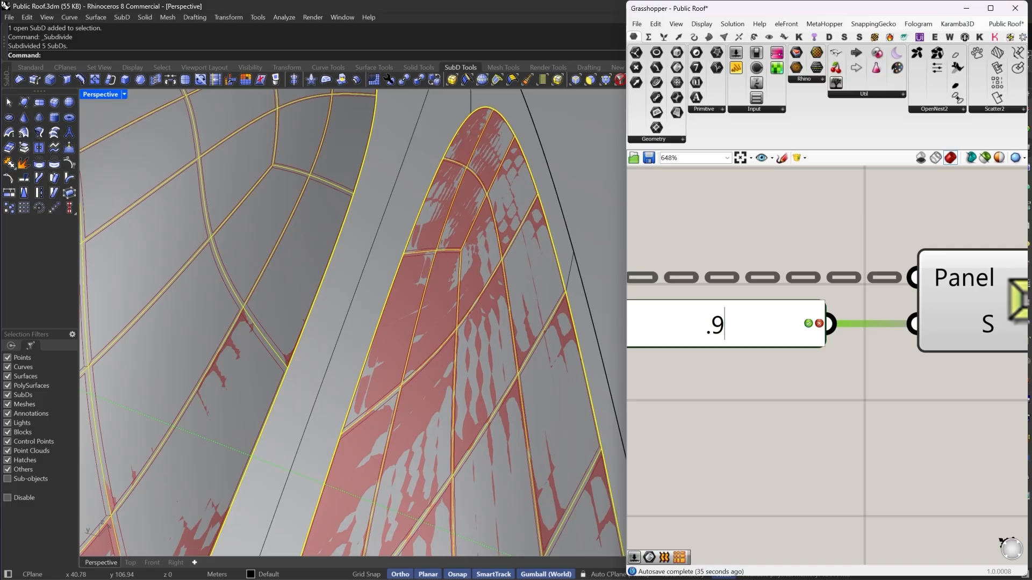
key("Return")
scroll(702, 346, "down", 6)
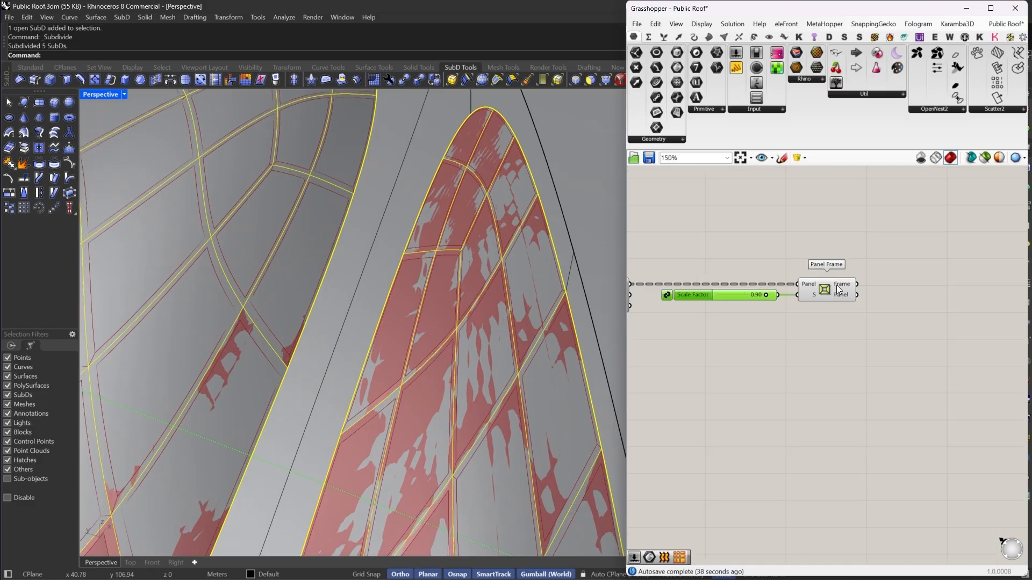
- Select the Panel Frame component to highlight its panels on the islands
left_click(837, 290)
scroll(862, 284, "down", 2)
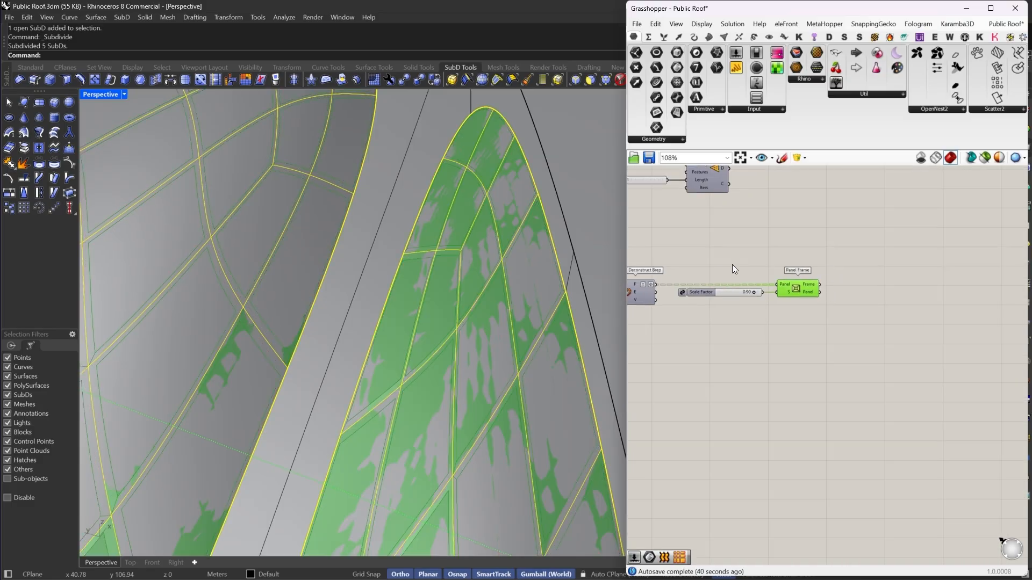
right_click_drag(732, 265, 830, 310)
scroll(466, 292, "down", 10)
right_click_drag(467, 288, 429, 297)
scroll(466, 288, "down", 5)
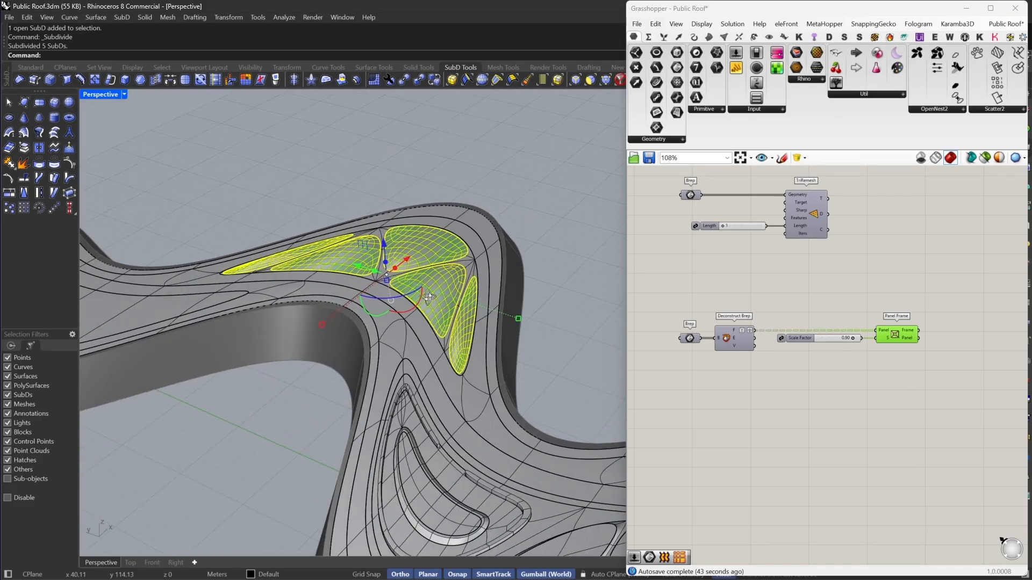
- Group the five selected island SubDs and hide them
key("ctrl+g")
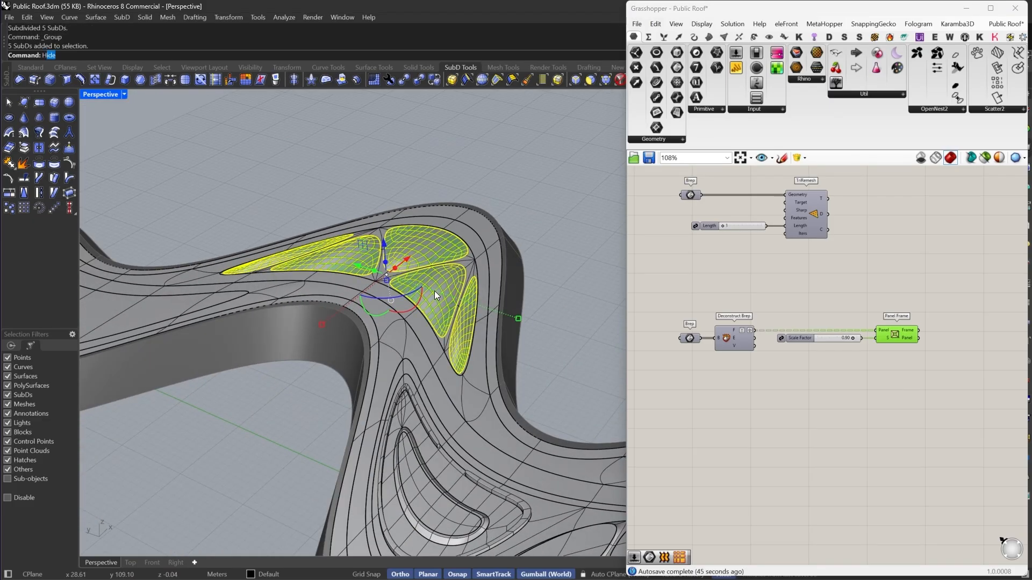
key("ctrl+h")
scroll(892, 352, "up", 2)
right_click_drag(892, 353, 837, 334)
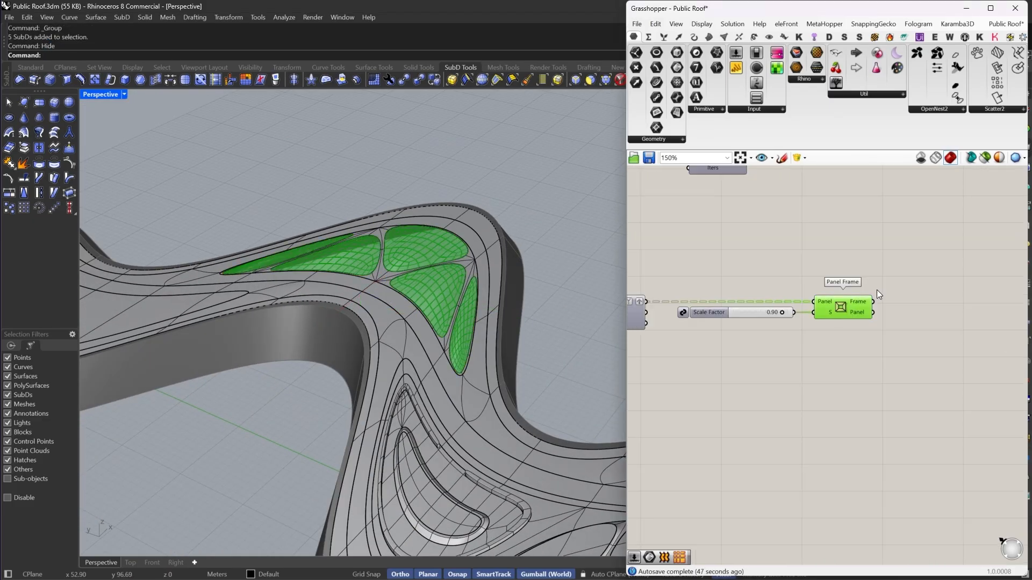
- Add a Brep parameter fed by the Panel Frame component's Panel output
scroll(871, 305, "up", 2)
right_click_drag(872, 305, 794, 297)
scroll(794, 299, "up", 2)
left_click(795, 301)
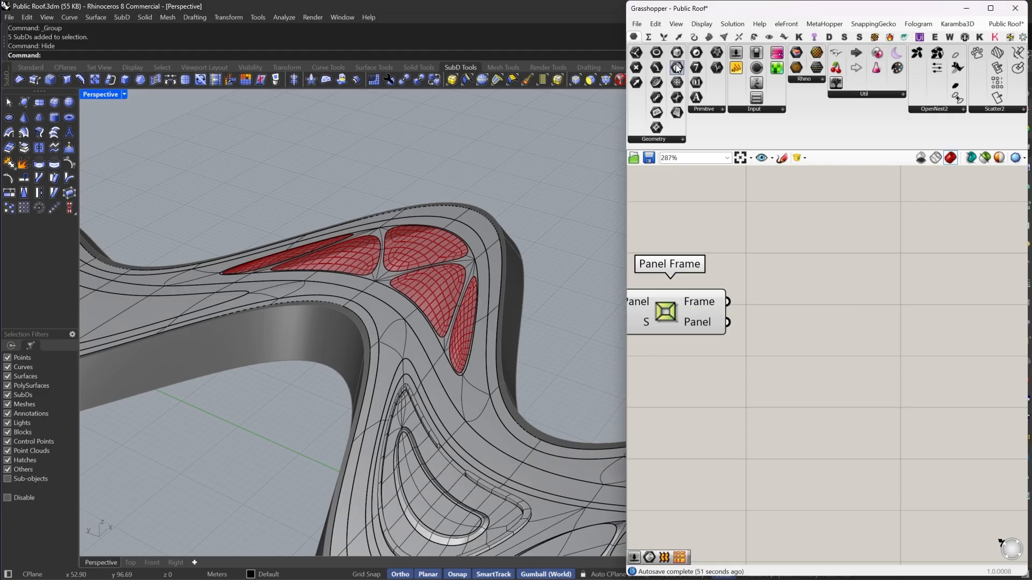
left_click_drag(677, 68, 728, 323)
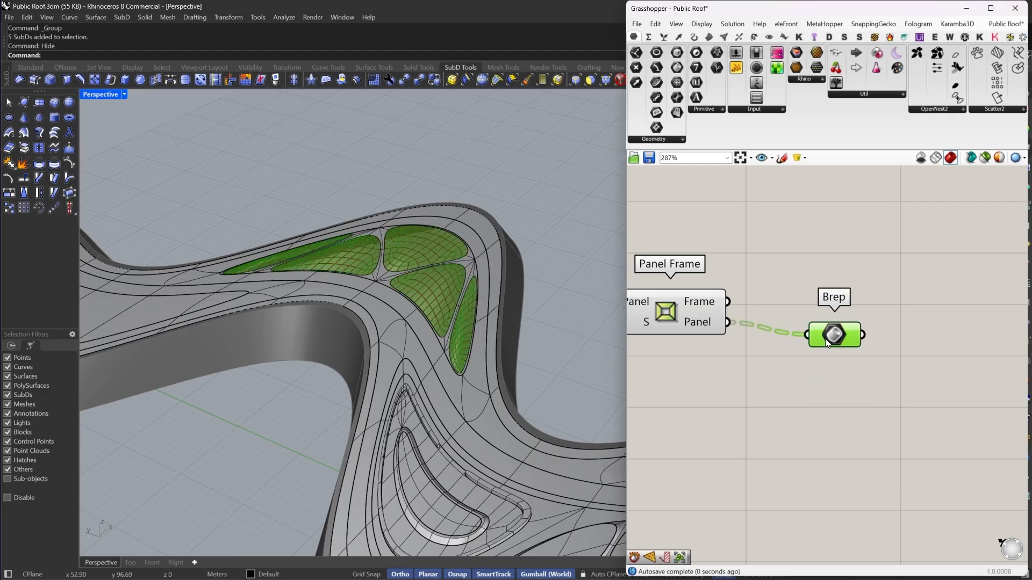
left_click_drag(839, 335, 840, 323)
- Add an Extrude component and connect the Brep parameter to its base input
left_click(926, 333)
double_click(925, 333)
type("extrude")
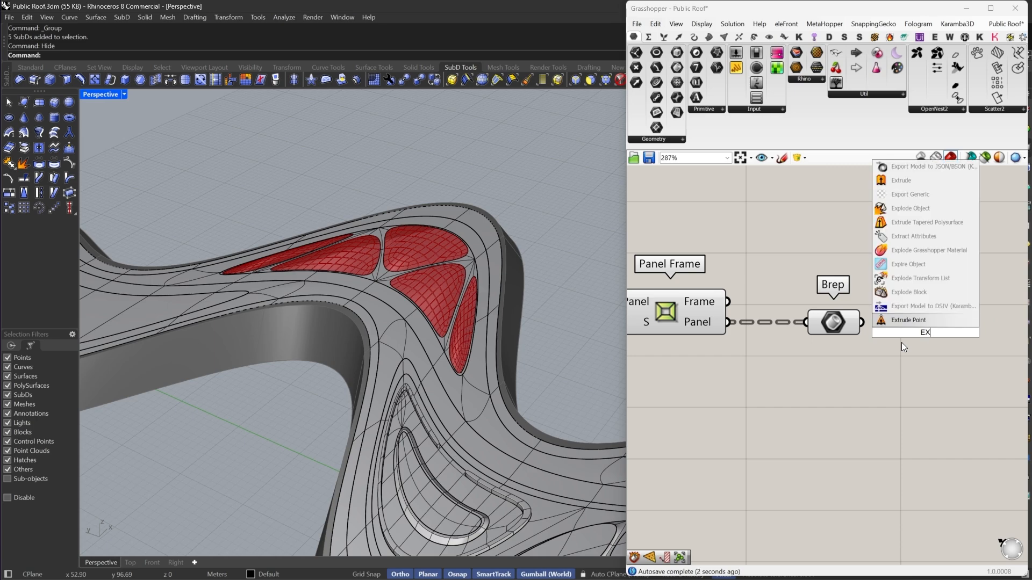
left_click(900, 323)
left_click_drag(892, 323, 862, 323)
left_click_drag(930, 343, 962, 344)
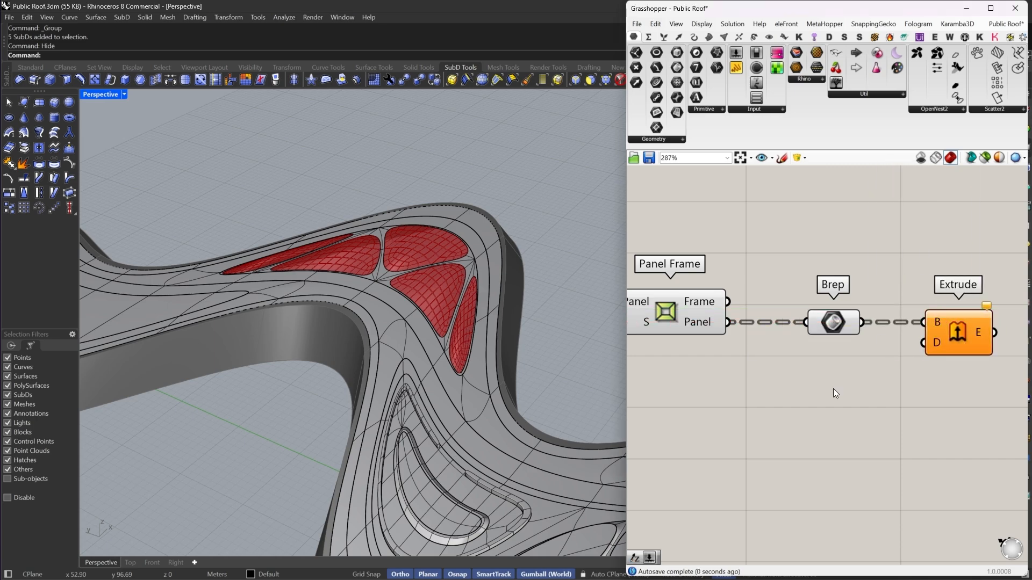
- Add a Unit Z vector component and connect it to the Extrude direction input
double_click(832, 389)
type("z")
left_click(828, 379)
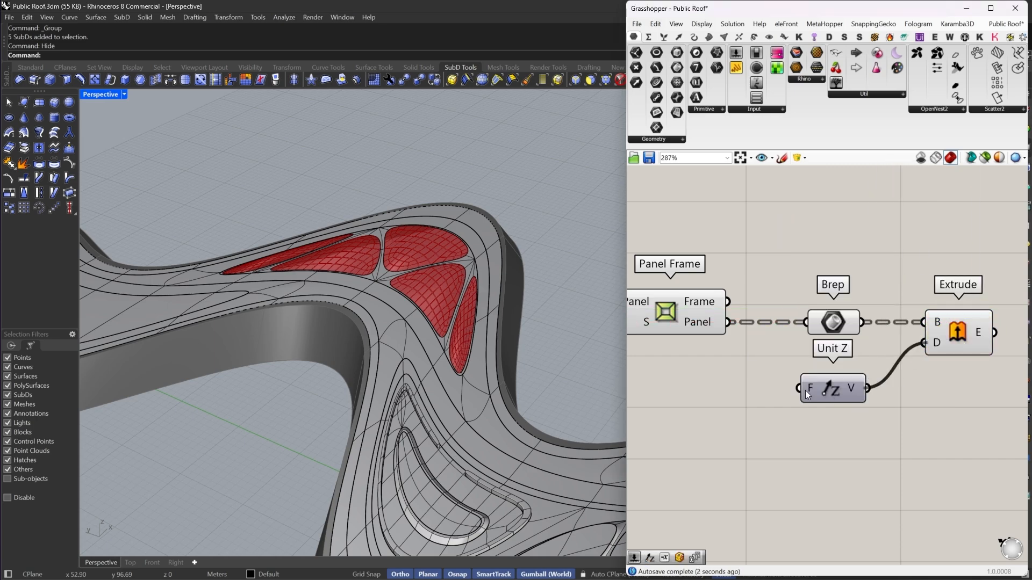
- Add a Negative component and connect its output to the Unit Z factor input
double_click(695, 437)
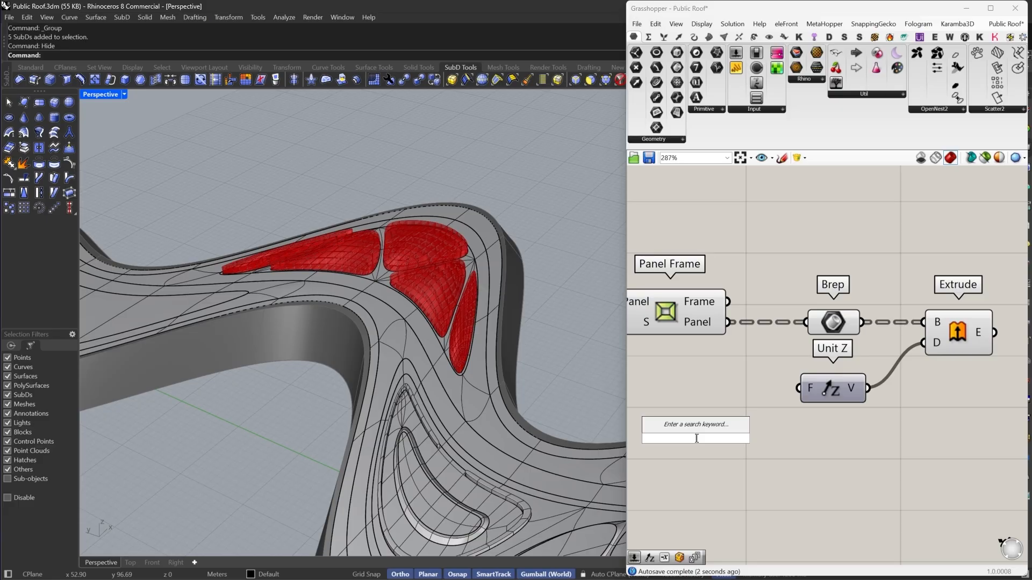
type("neg")
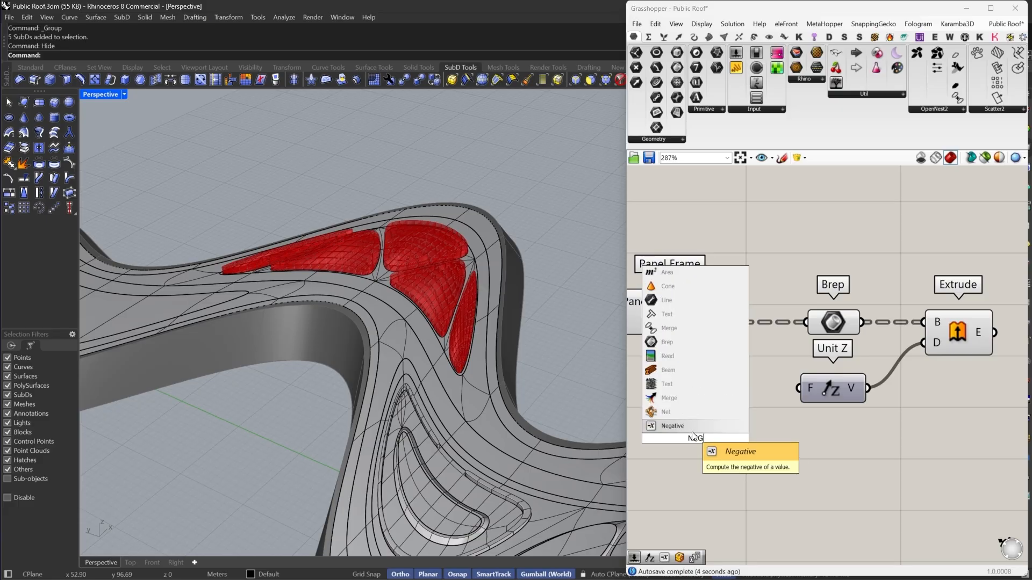
left_click(692, 429)
left_click_drag(679, 441, 728, 398)
right_click_drag(720, 400, 817, 400)
- Create a number slider set to 0.15 and connect it to the Negative component's input
double_click(733, 388)
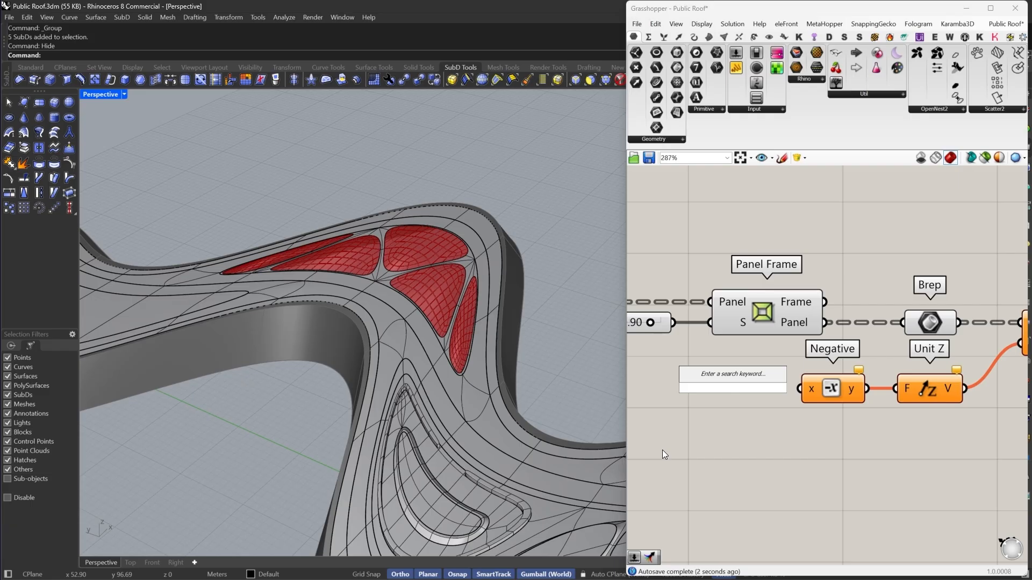
type("0.15")
key("Return")
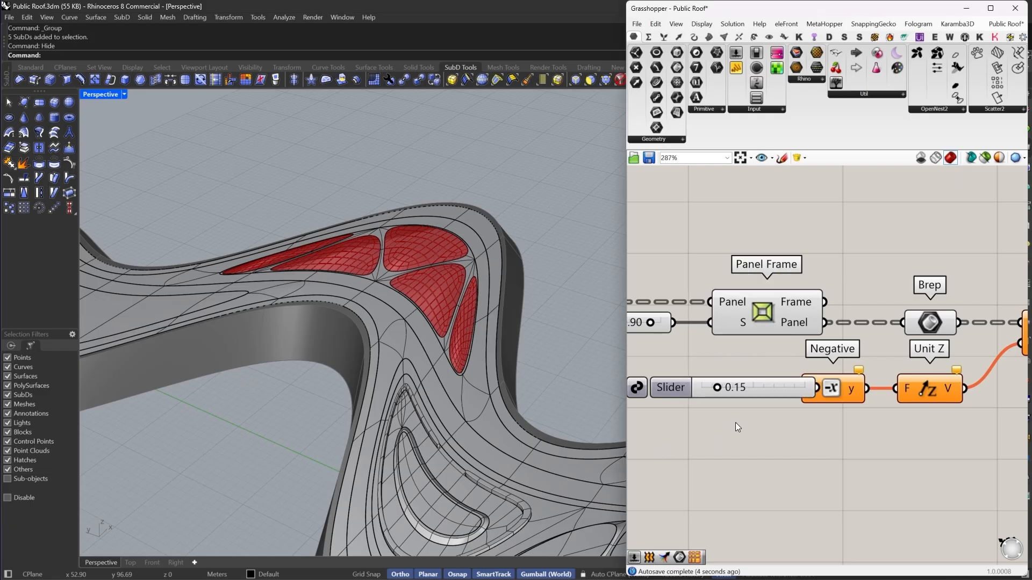
left_click_drag(777, 385, 742, 391)
- Reconnect the Brep parameter to the Panel Frame component's Frame output instead of Panel
scroll(422, 334, "up", 5)
right_click_drag(568, 337, 479, 234)
scroll(446, 338, "up", 5)
right_click_drag(447, 337, 502, 347)
right_click_drag(879, 307, 825, 327)
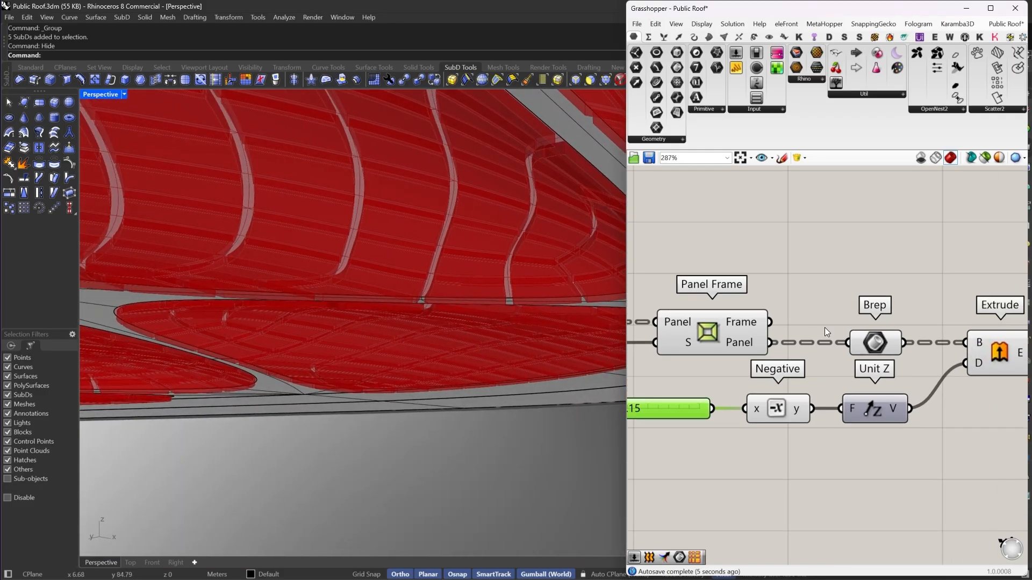
left_click_drag(845, 342, 762, 324)
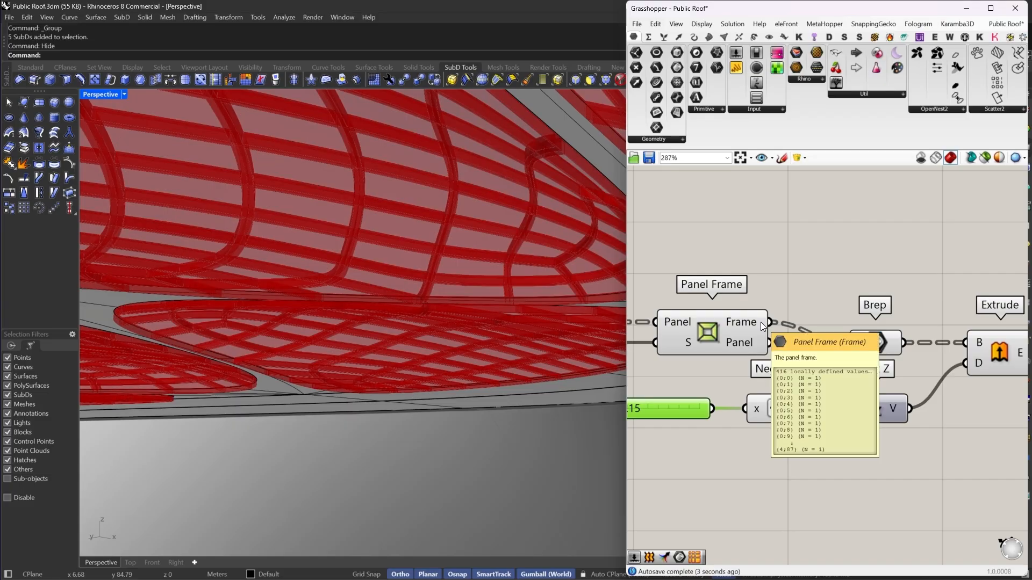
right_click_drag(376, 257, 613, 318)
right_click_drag(918, 326, 847, 315)
left_click_drag(816, 338, 807, 308)
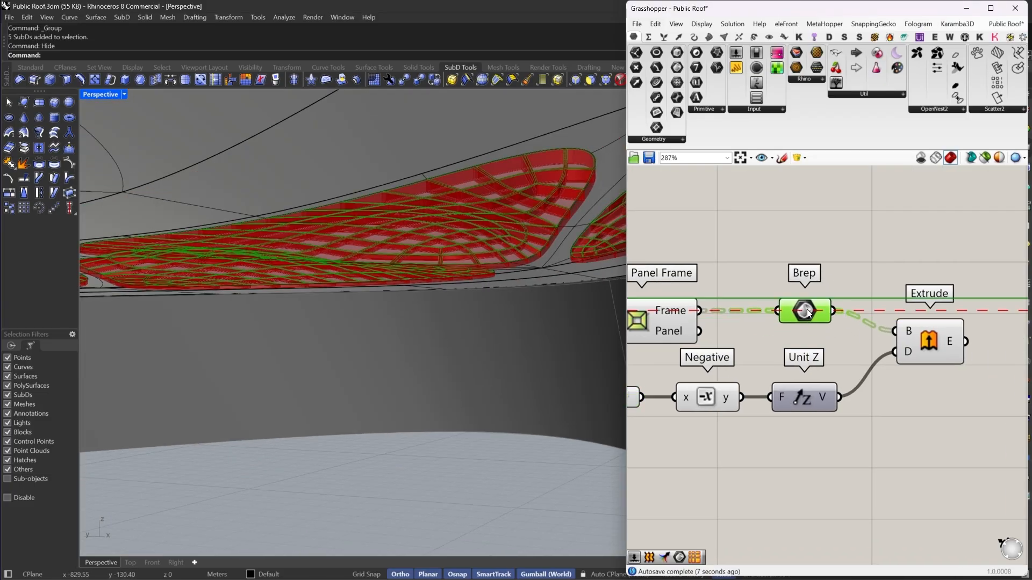
- Examine the extruded panel frames on the islands from several angles in the viewport
right_click_drag(424, 322, 439, 385)
scroll(446, 335, "up", 10)
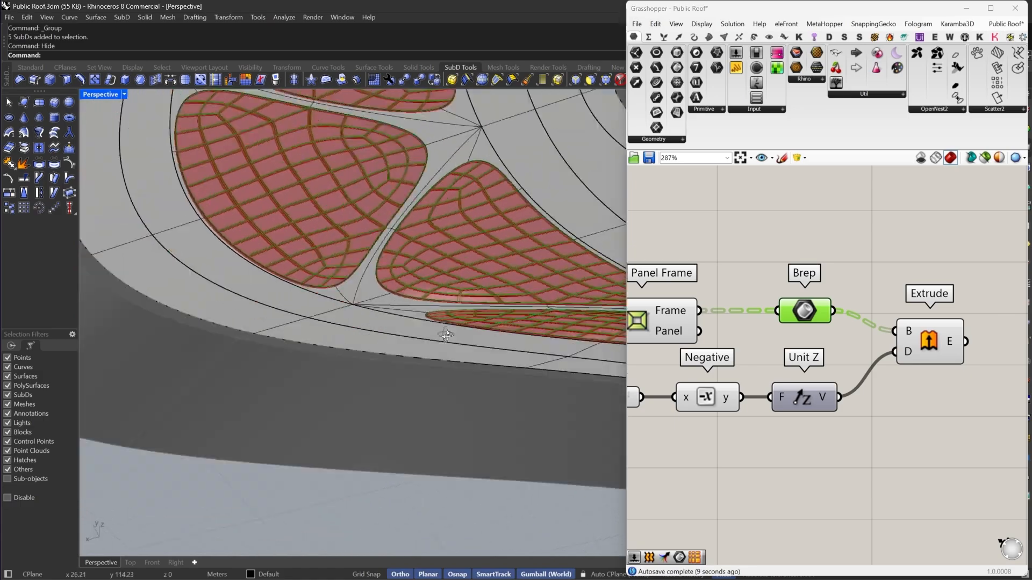
right_click_drag(484, 227, 302, 396)
scroll(484, 254, "down", 6)
right_click_drag(241, 418, 280, 392)
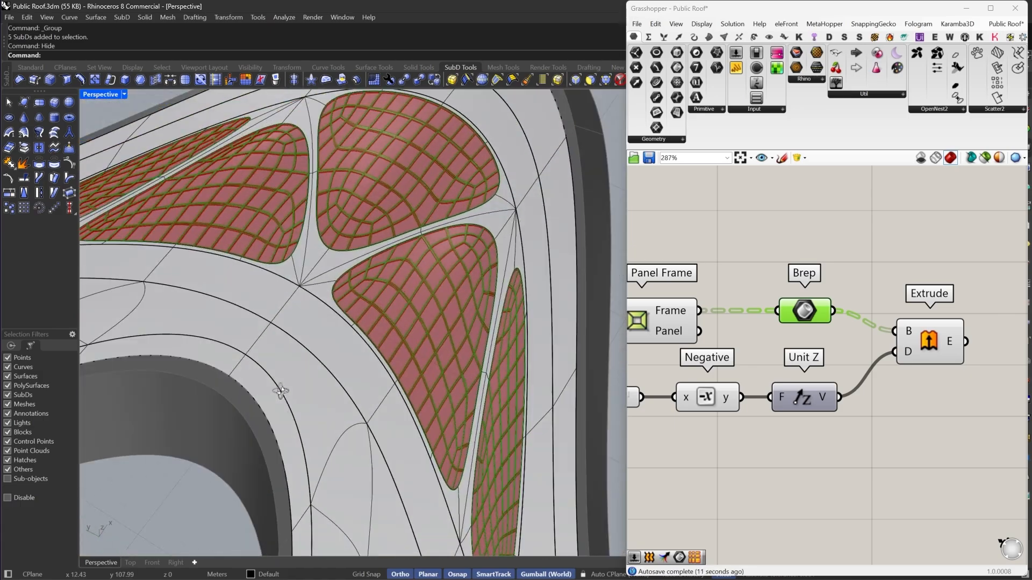
scroll(920, 316, "down", 5)
right_click_drag(888, 288, 900, 360)
scroll(733, 259, "up", 3)
left_click(734, 259)
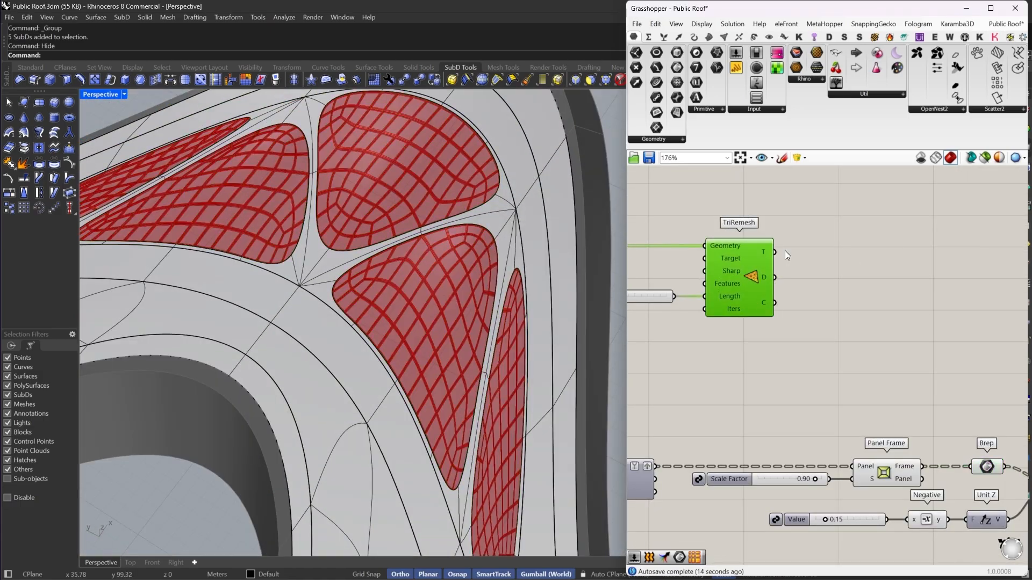
right_click(818, 198)
left_click(835, 203)
scroll(436, 309, "up", 10)
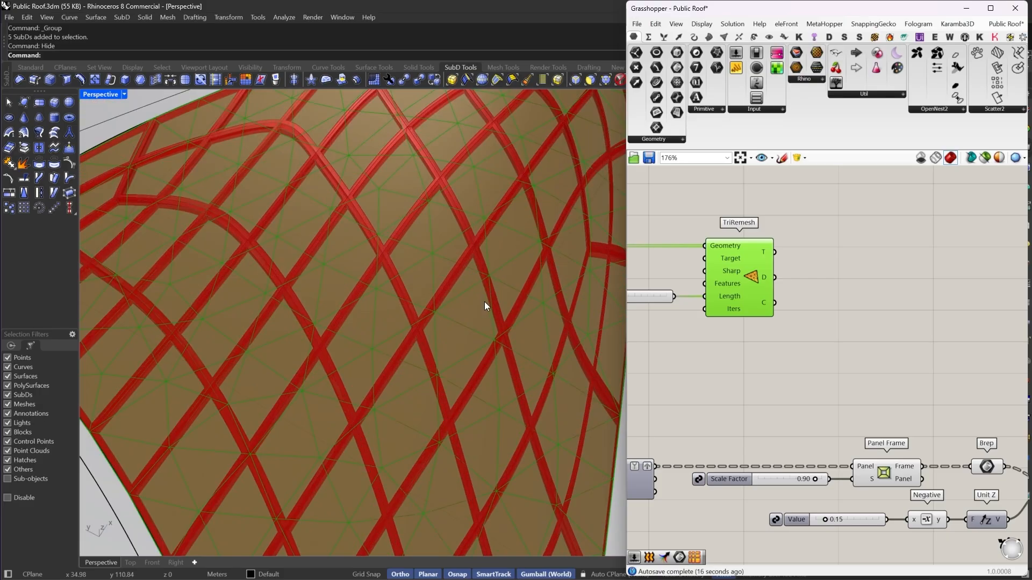
right_click_drag(485, 301, 452, 321)
scroll(452, 321, "down", 10)
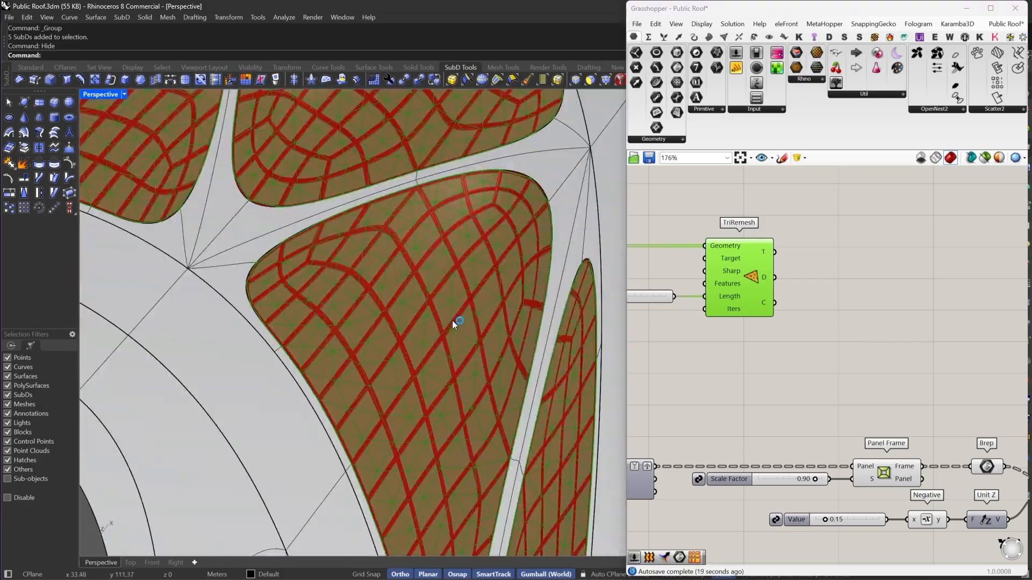
right_click_drag(487, 260, 482, 335)
scroll(376, 342, "down", 5)
scroll(393, 339, "up", 5)
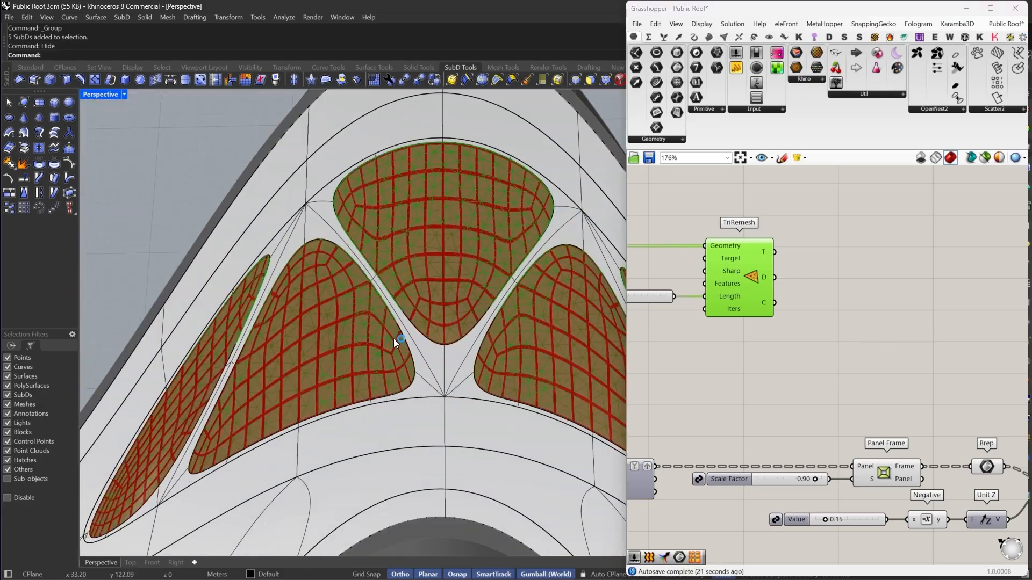
right_click_drag(393, 339, 513, 393)
scroll(441, 299, "down", 7)
scroll(752, 306, "down", 1)
scroll(909, 247, "down", 3)
- Select the panel frame and extrusion components and turn off their preview
left_click_drag(879, 213, 734, 317)
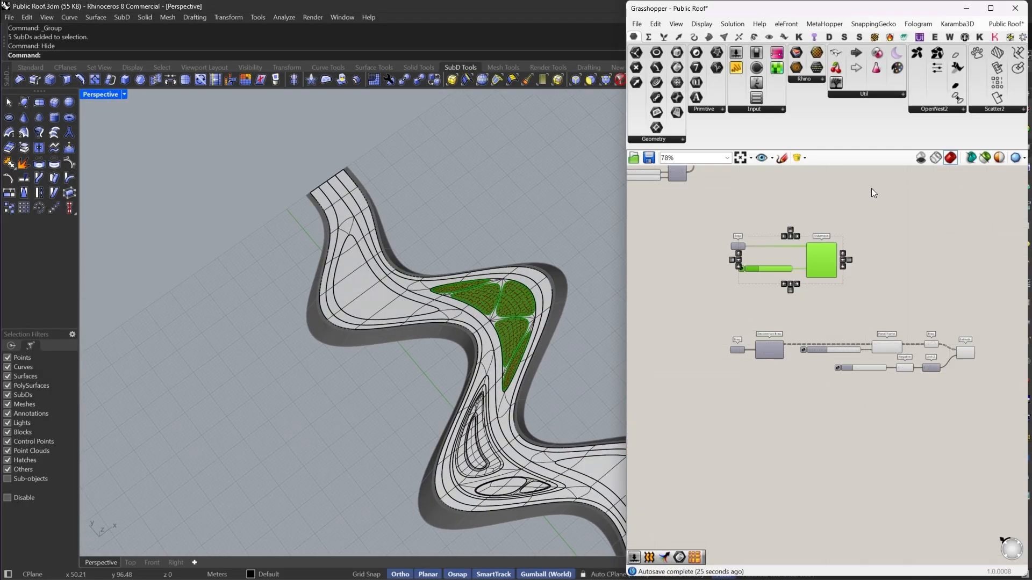
right_click(872, 189)
left_click(926, 243)
scroll(841, 398, "up", 4)
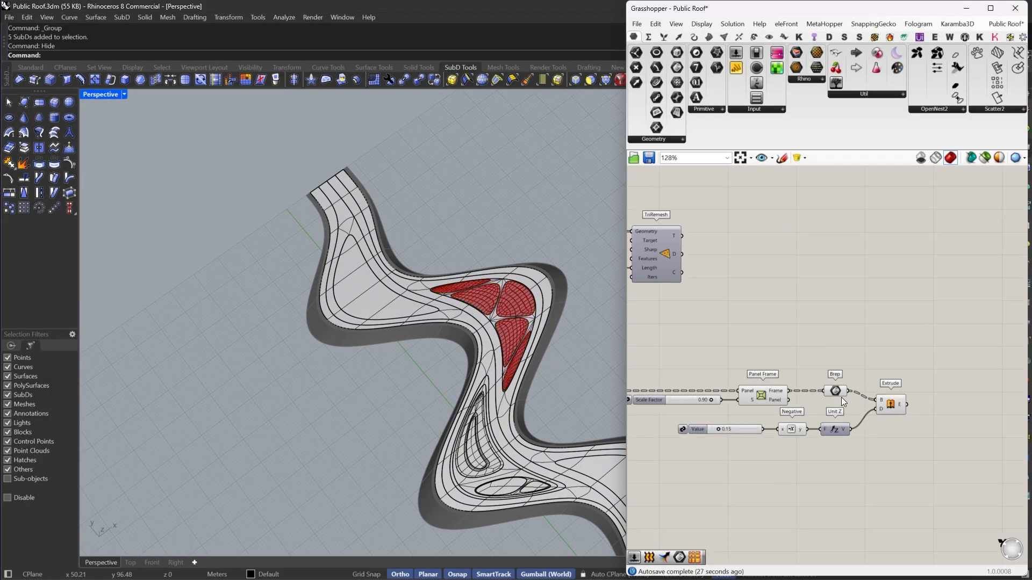
left_click(916, 384)
left_click_drag(938, 342, 711, 439)
right_click(825, 251)
left_click(850, 264)
- Switch the Deconstruct Brep component's preview on and then off again
scroll(854, 285, "up", 4)
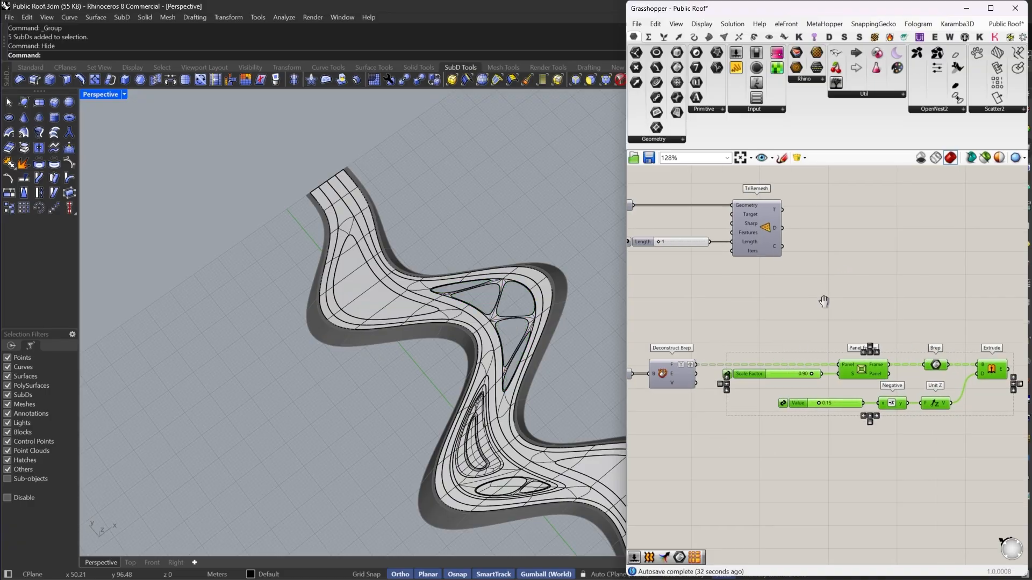
left_click_drag(750, 338, 694, 459)
right_click(722, 310)
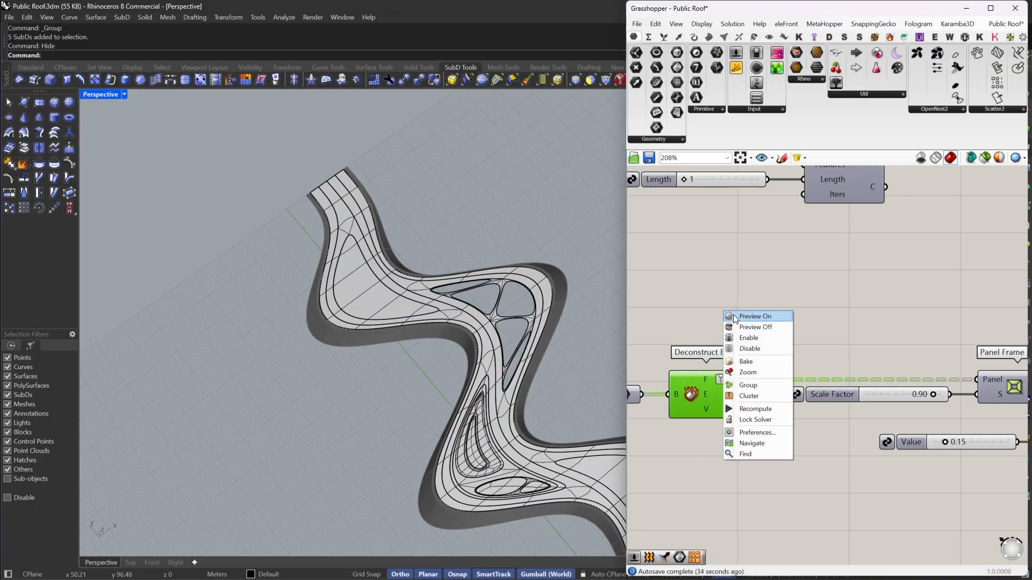
left_click(733, 315)
left_click_drag(733, 312, 699, 392)
right_click(695, 343)
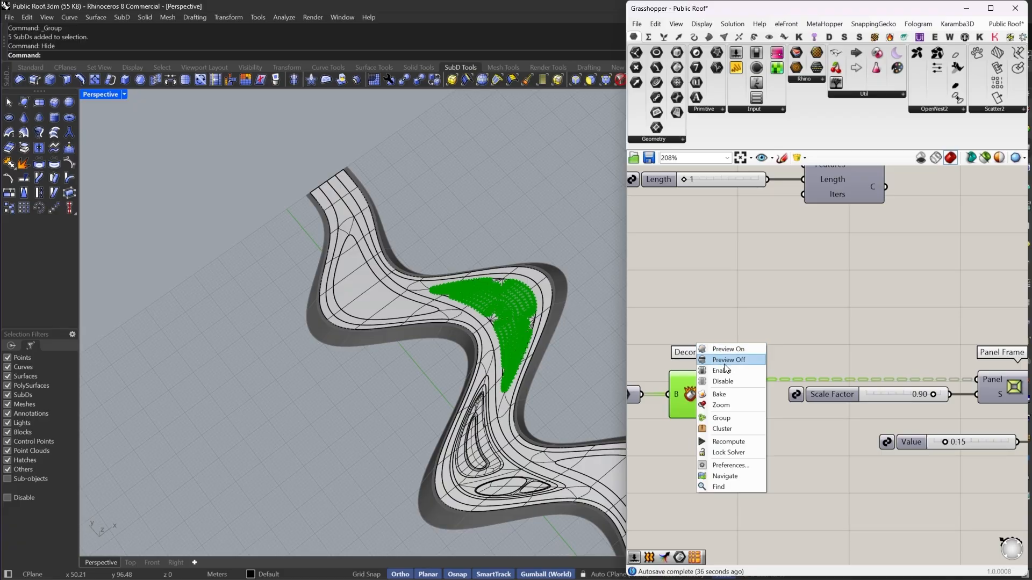
left_click(711, 361)
scroll(525, 328, "up", 3)
scroll(532, 330, "down", 1)
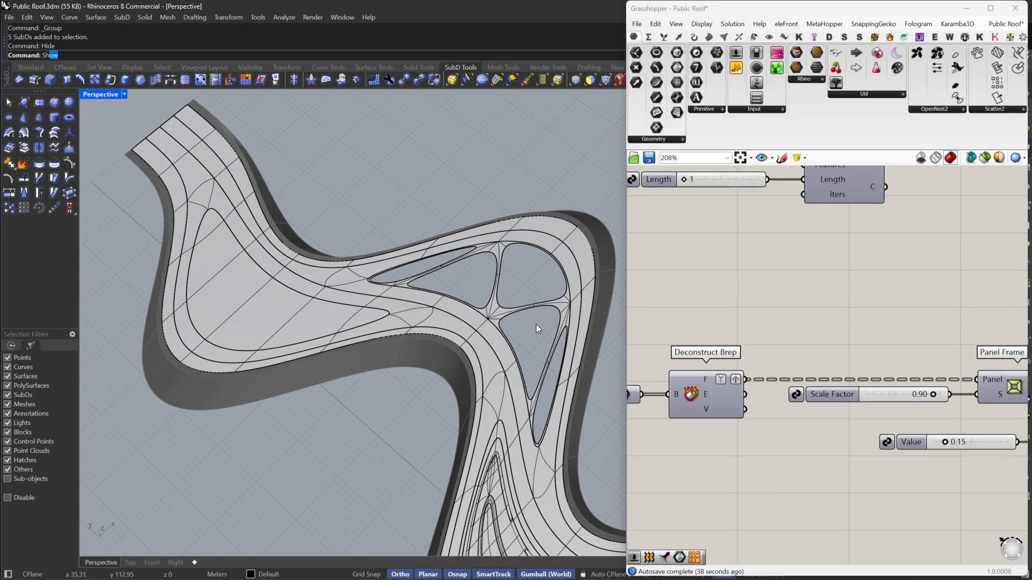
- Show the hidden island SubDs again and deselect them
key("Return")
scroll(538, 326, "up", 5)
scroll(508, 340, "down", 6)
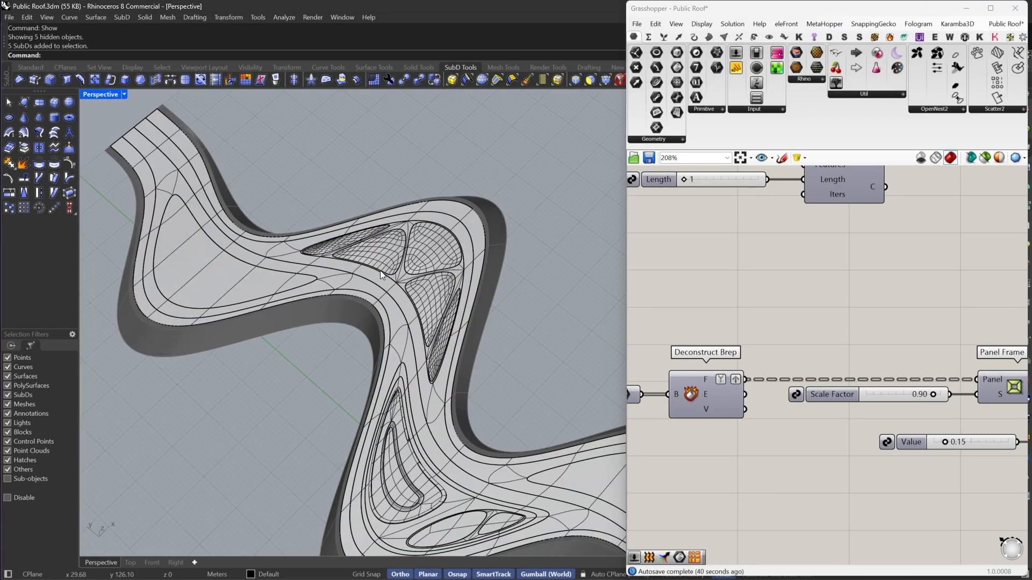
scroll(483, 243, "up", 3)
scroll(490, 240, "up", 3)
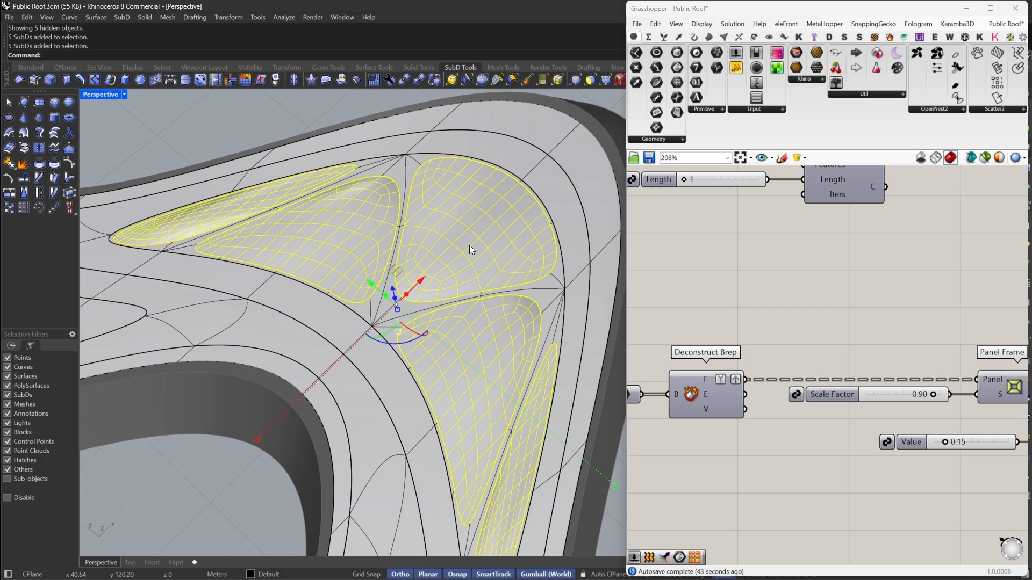
key("Escape")
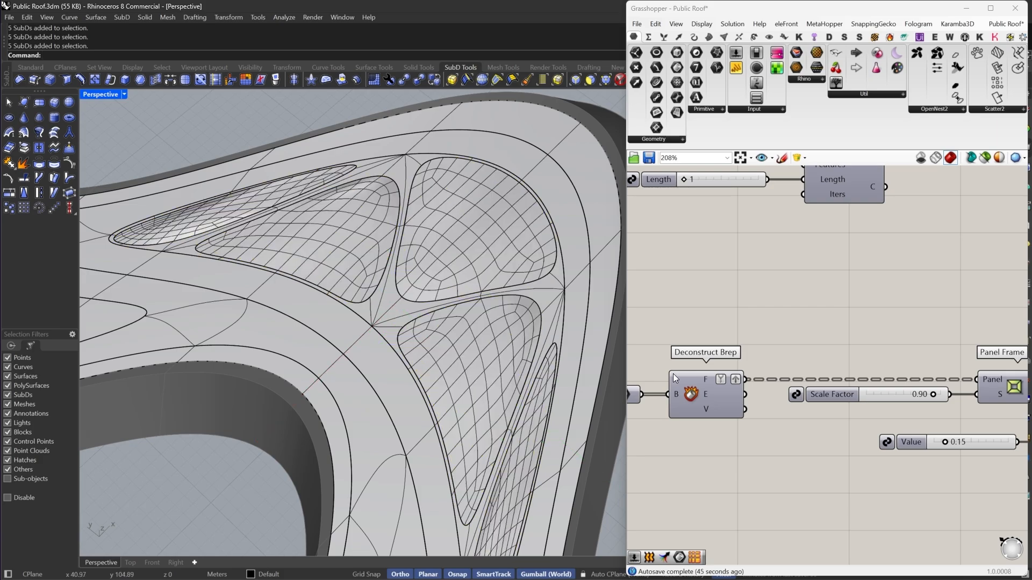
- Turn on the Deconstruct Brep component's preview over the island surfaces
left_click(675, 376)
right_click(715, 286)
left_click(727, 292)
scroll(418, 284, "up", 3)
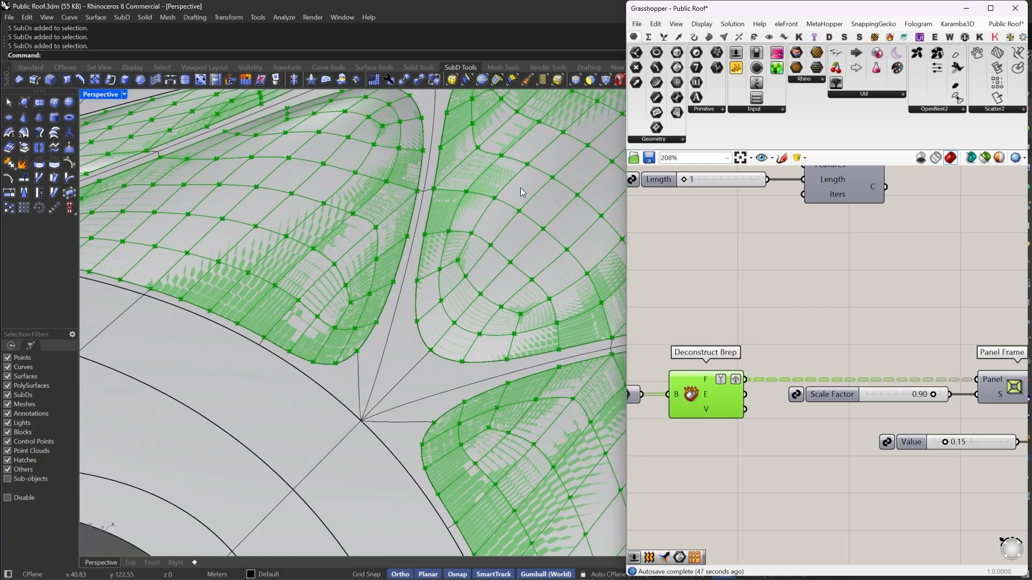
right_click_drag(765, 322, 793, 305)
scroll(485, 314, "down", 6)
scroll(543, 354, "up", 5)
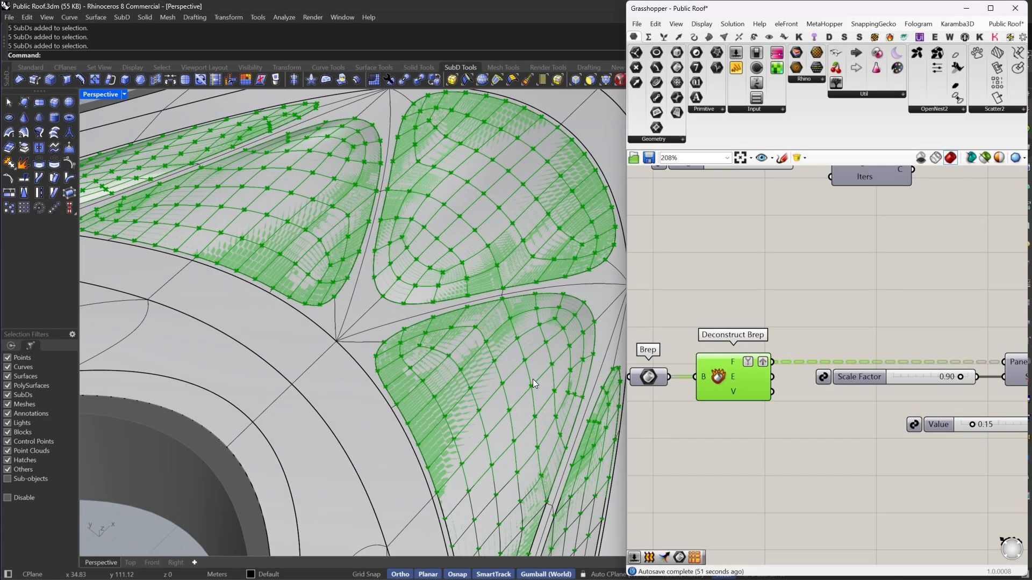
scroll(492, 324, "down", 6)
right_click_drag(478, 411, 488, 349)
scroll(508, 318, "up", 5)
- Select the island SubDs, hide them, and undo the hide
left_click(508, 318)
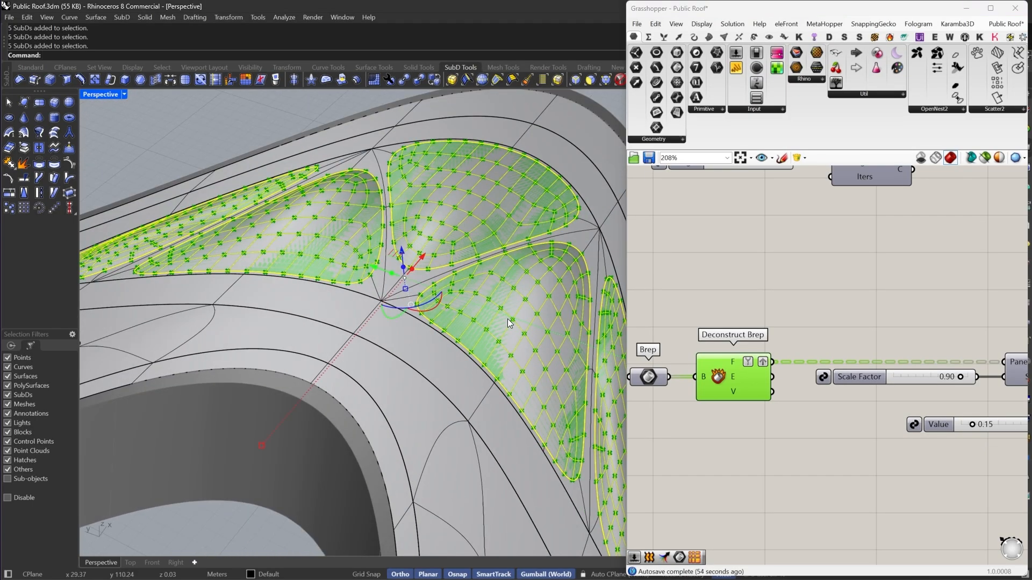
key("ctrl+h")
scroll(495, 314, "down", 5)
key("ctrl+z")
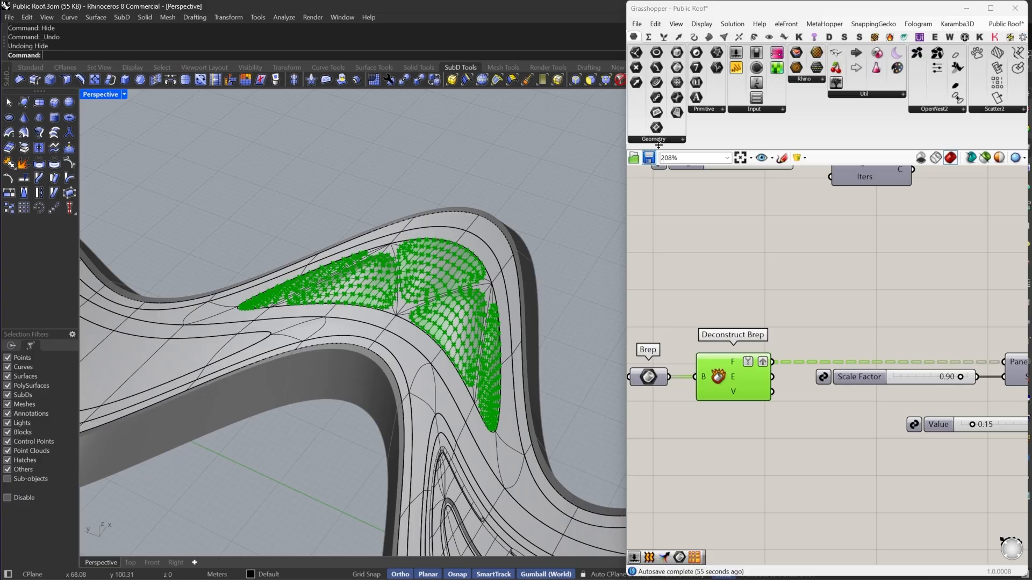
- Collapse the Grasshopper window and switch the Perspective viewport to Rendered display mode
double_click(726, 13)
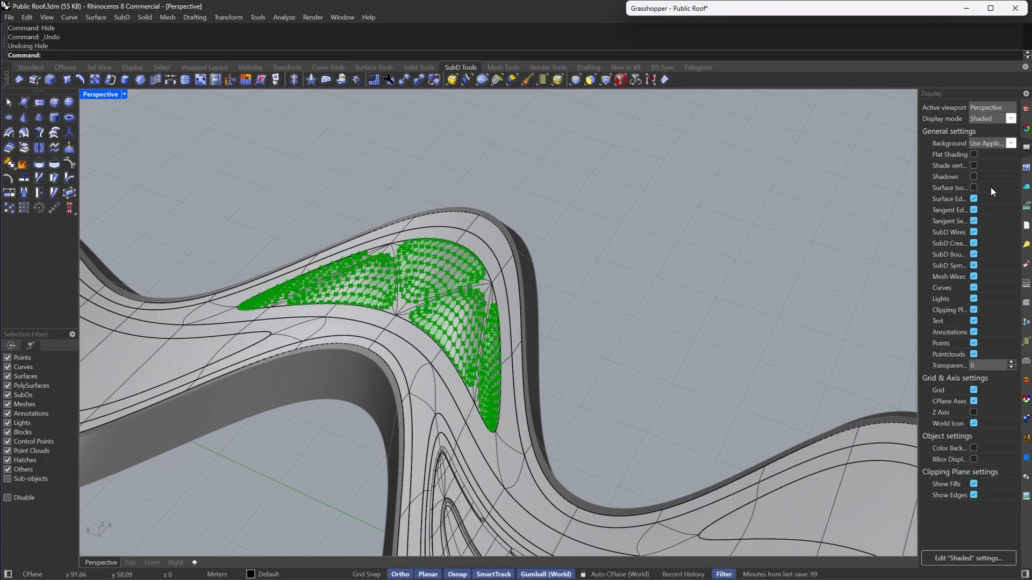
left_click(124, 95)
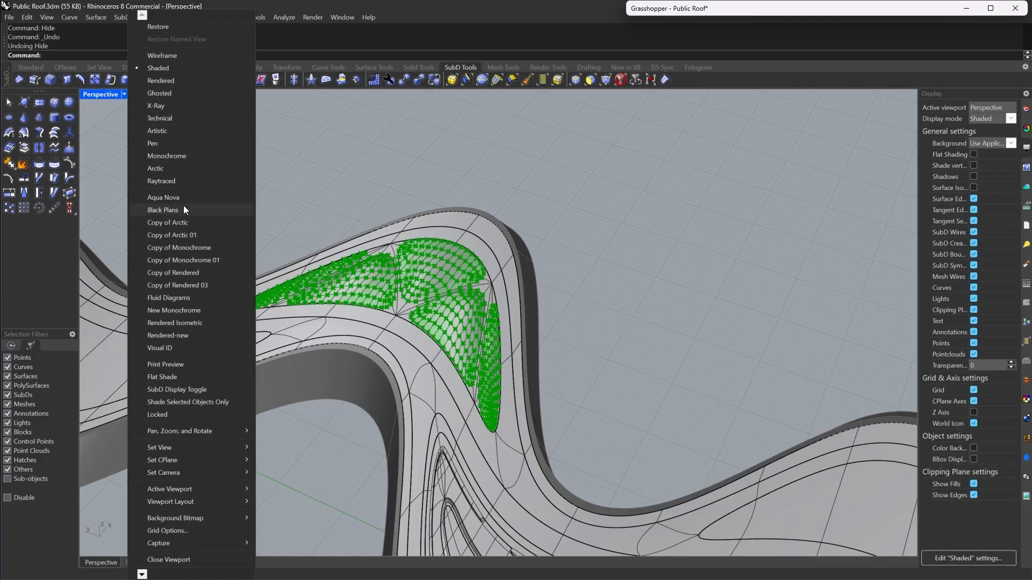
left_click(152, 83)
scroll(465, 313, "up", 3)
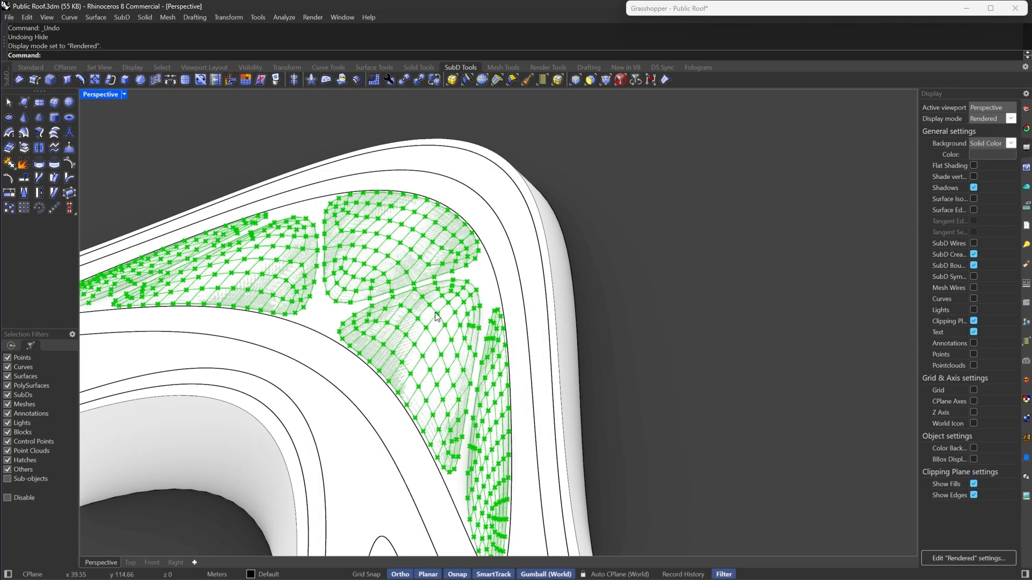
- Turn off the Deconstruct Brep component's preview and collapse the Grasshopper window again
left_click(688, 12)
right_click(729, 318)
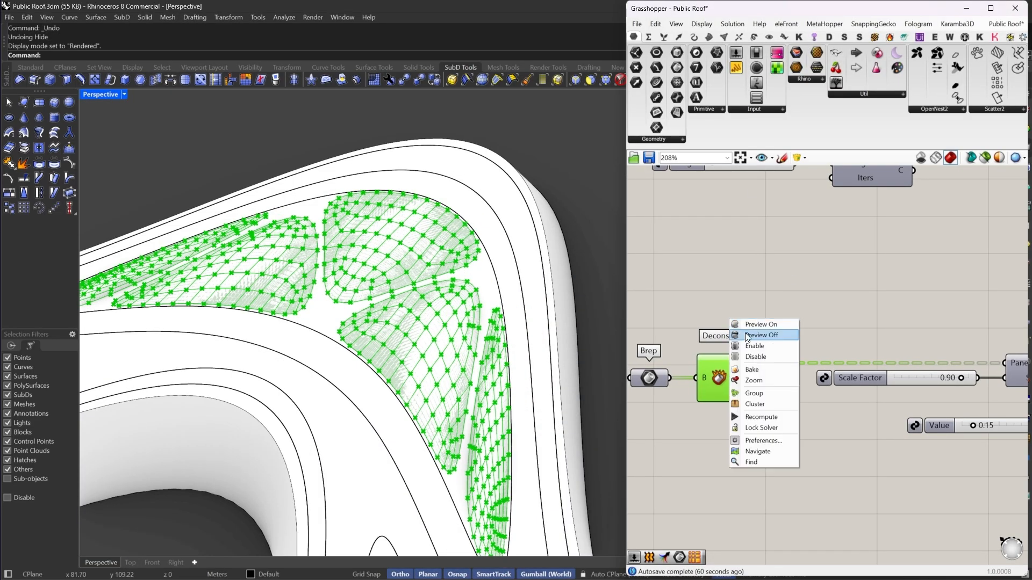
left_click(747, 335)
double_click(730, 13)
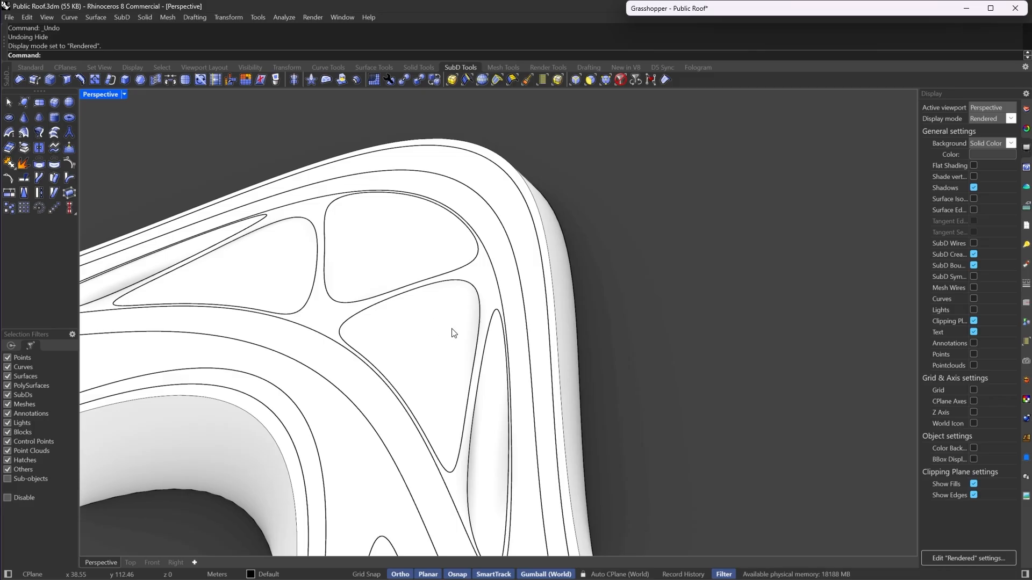
- Select the island SubDs and toggle SubD wire display on to inspect them, then off again
left_click(456, 355)
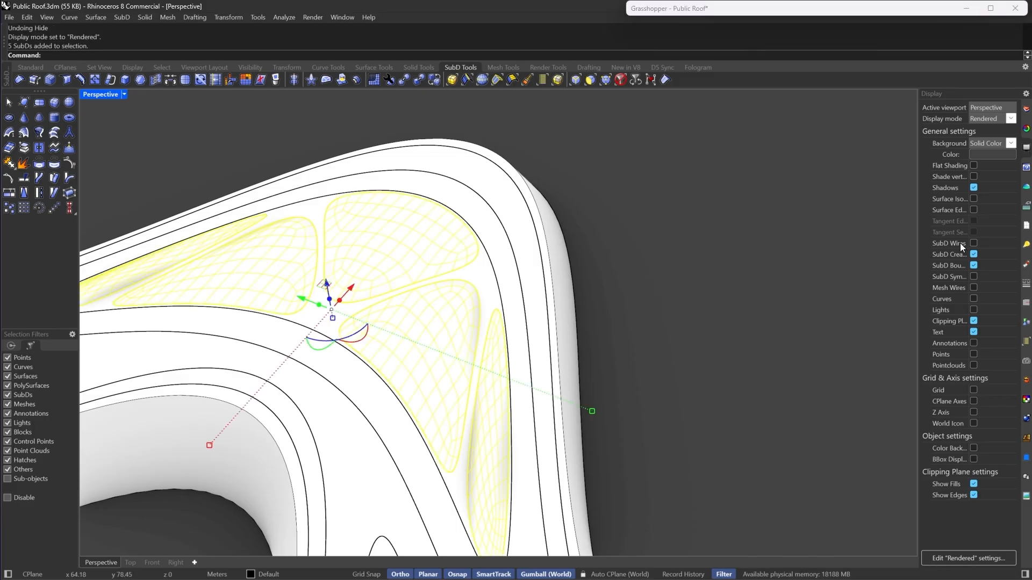
left_click(973, 244)
scroll(479, 259, "down", 5)
left_click(642, 307)
right_click_drag(639, 301, 512, 304)
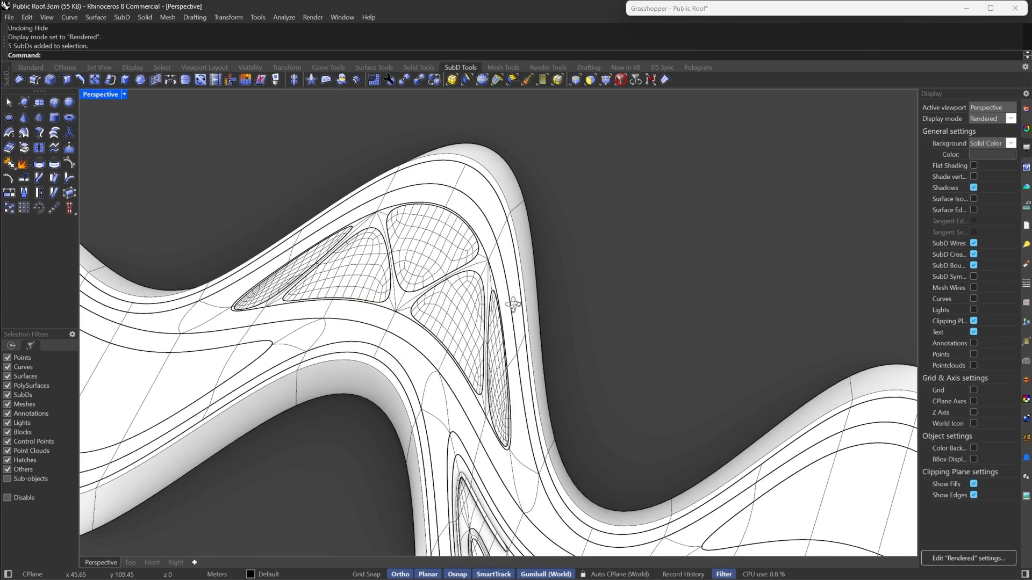
scroll(437, 281, "up", 3)
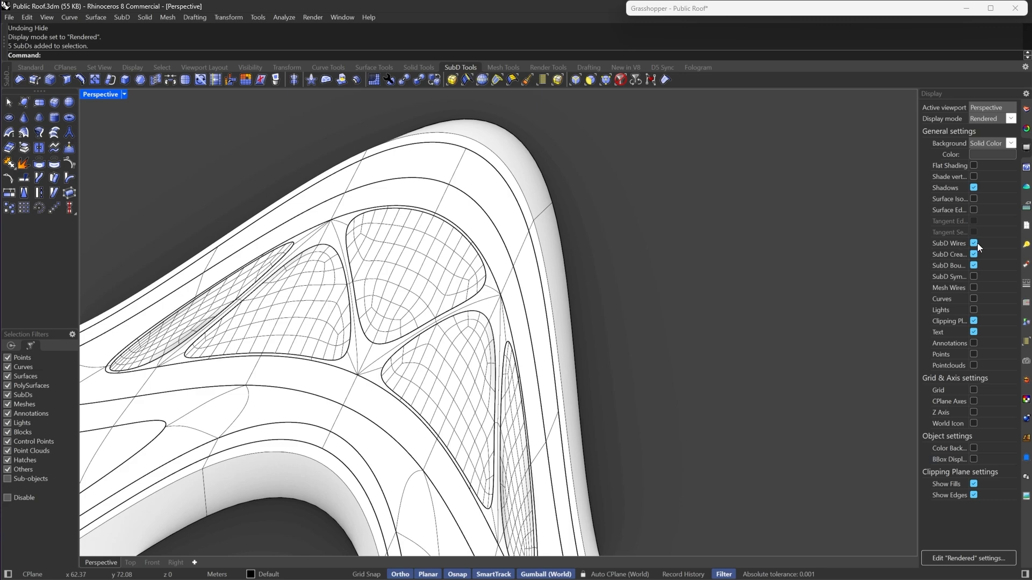
left_click(973, 245)
- Select the island SubDs and hide them
left_click(439, 279)
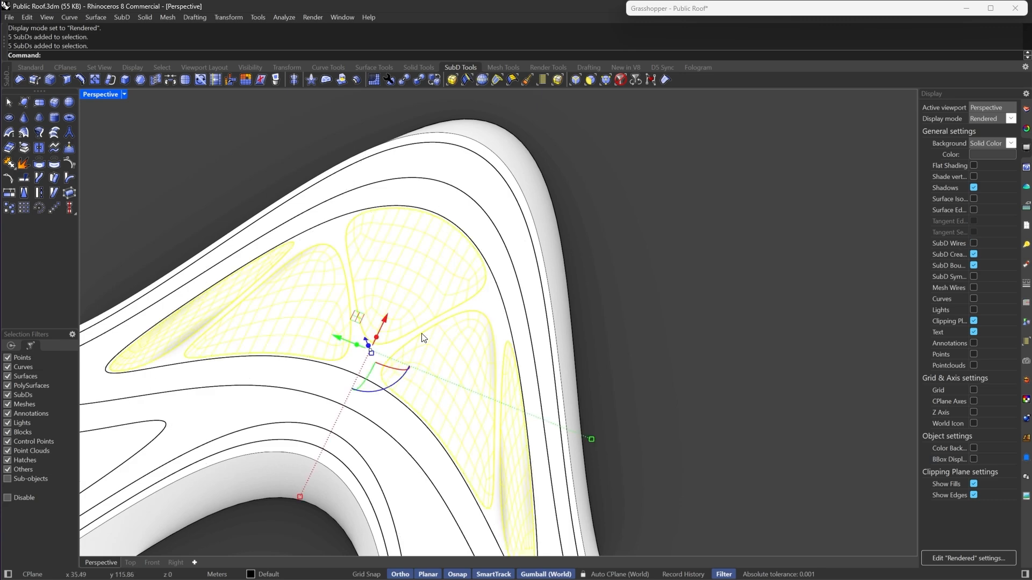
key("ctrl+h")
scroll(484, 293, "down", 4)
- In Grasshopper, add a Surface parameter and connect the Deconstruct Brep faces output to it
double_click(751, 13)
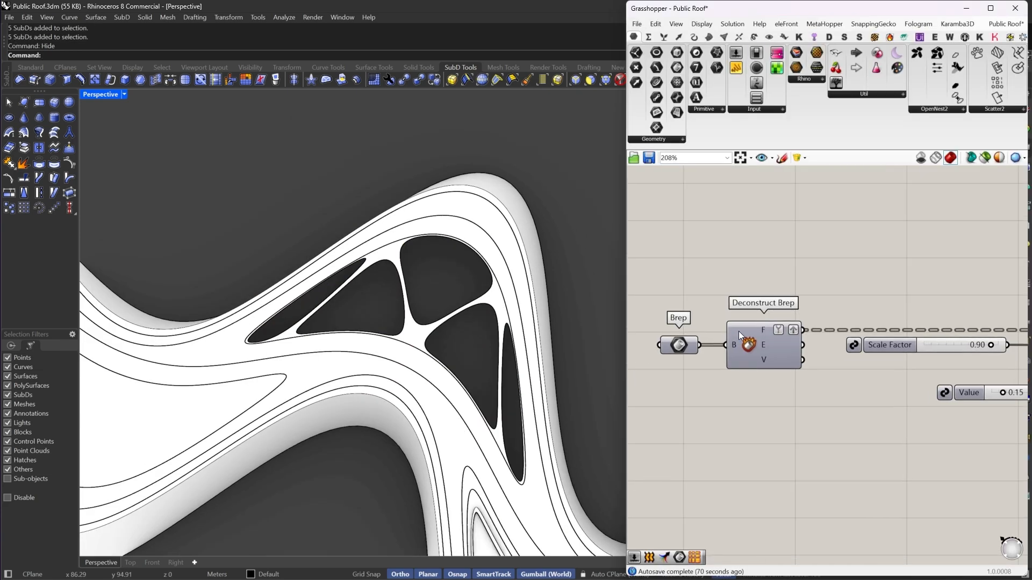
scroll(738, 331, "up", 2)
right_click(746, 341)
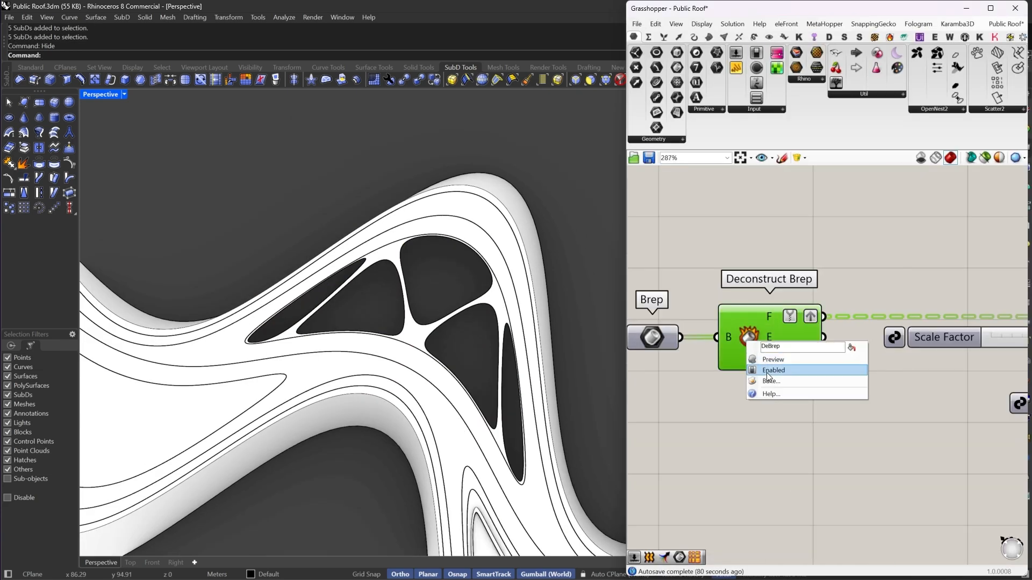
left_click(732, 260)
right_click_drag(890, 264, 796, 245)
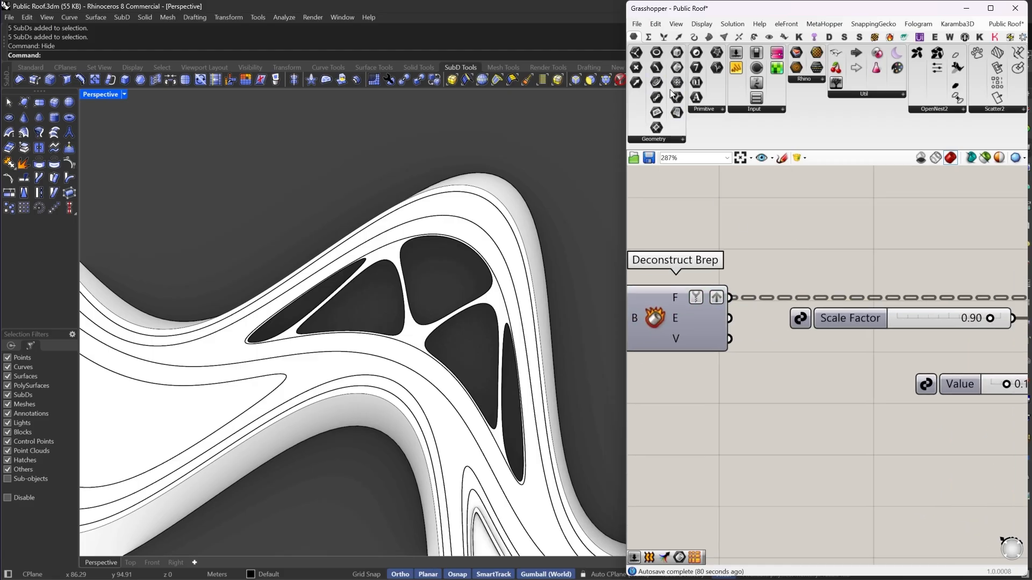
left_click(657, 67)
left_click(831, 241)
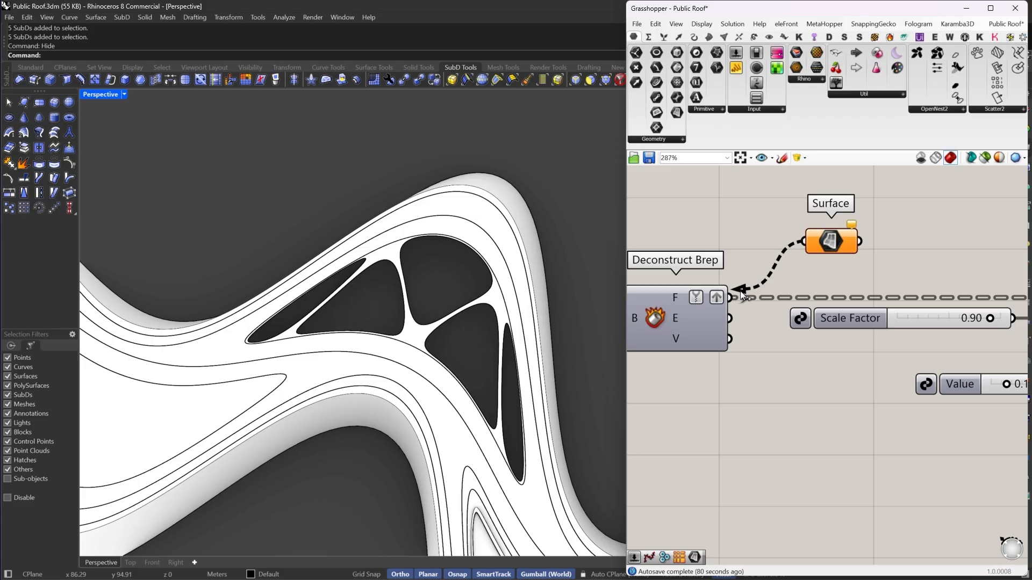
left_click_drag(740, 291, 739, 293)
- Bake the Surface parameter's surfaces into Rhino as a group
right_click(828, 248)
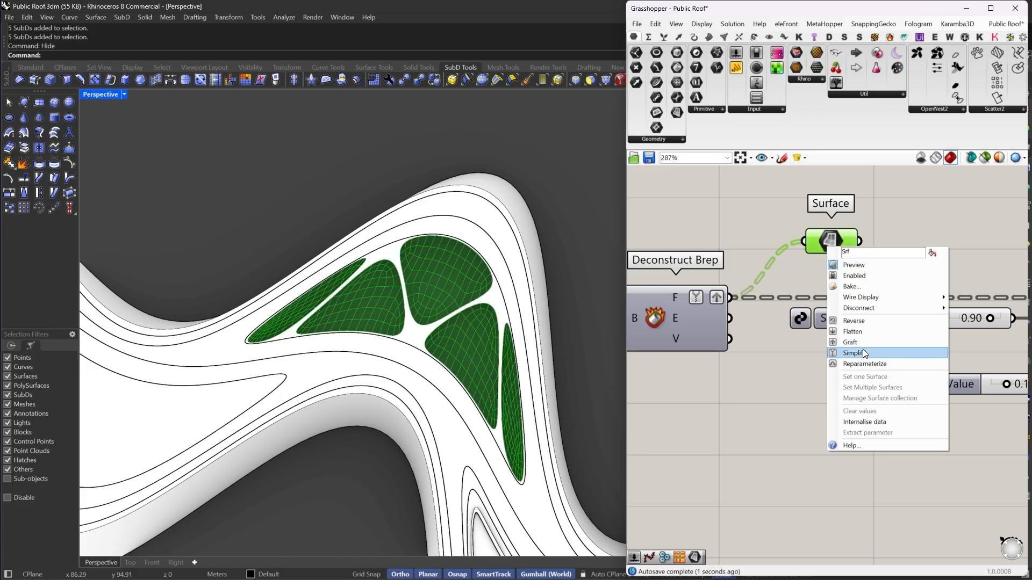
left_click(844, 288)
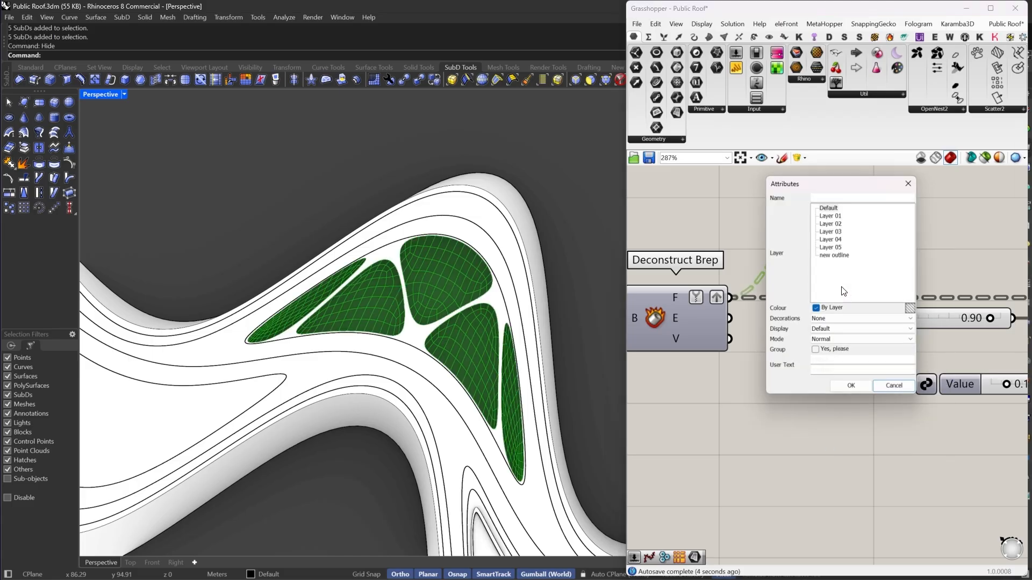
left_click(834, 349)
left_click(851, 386)
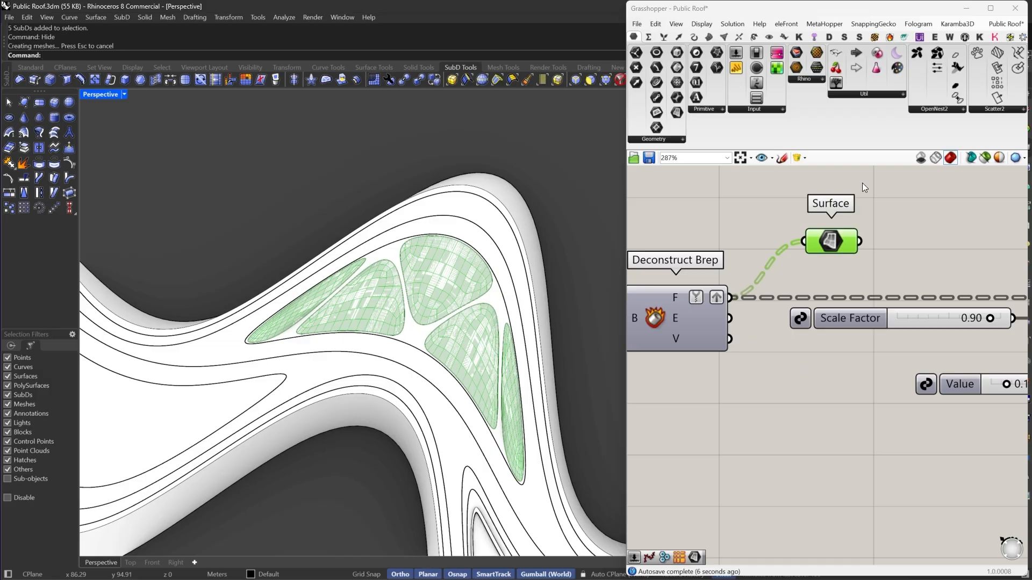
- Turn off the Surface parameter's preview and collapse the Grasshopper window
right_click(748, 234)
left_click(769, 246)
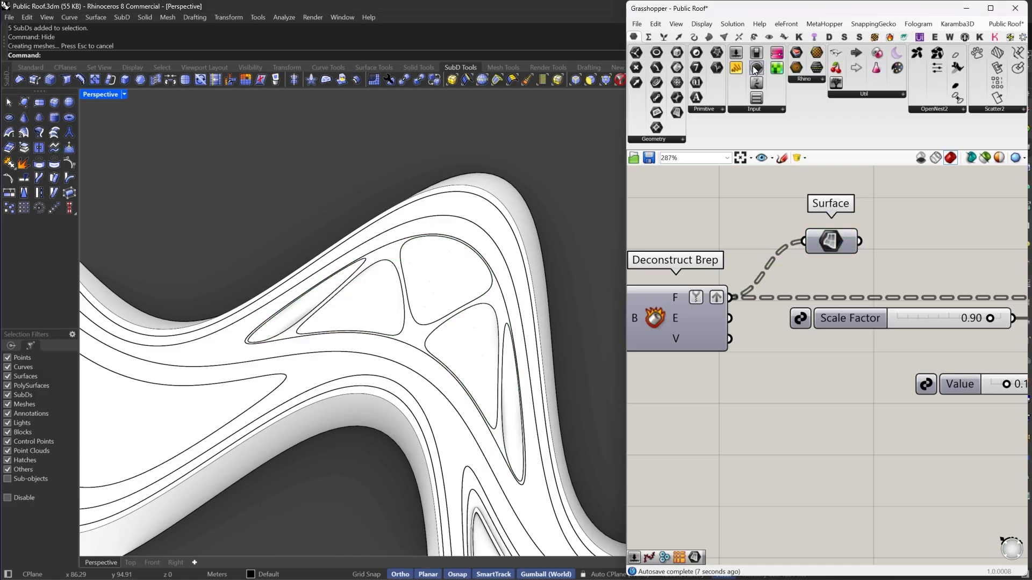
double_click(759, 11)
- Turn on surface edge display in the Perspective viewport
left_click(972, 211)
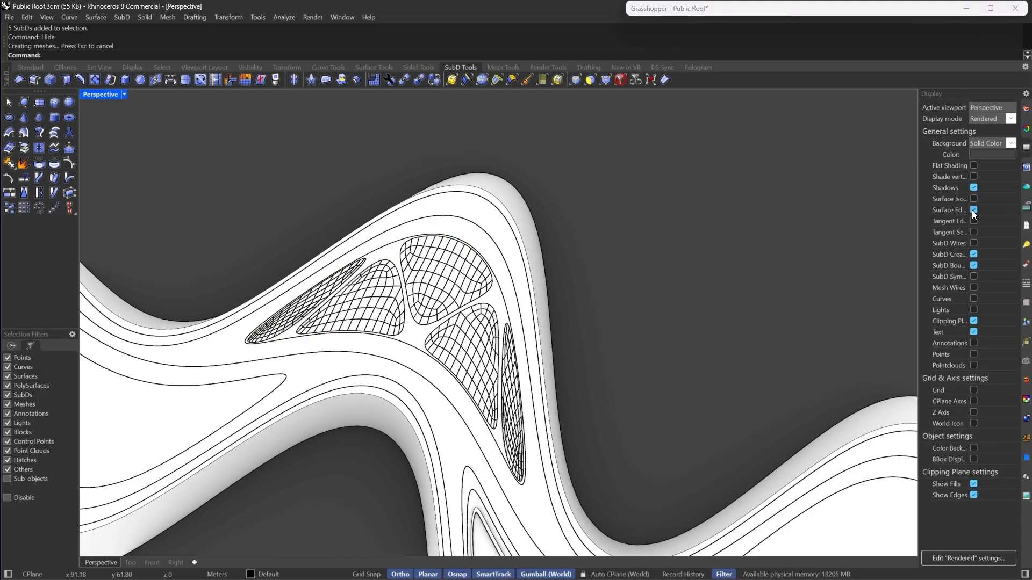
scroll(579, 218, "down", 4)
scroll(478, 250, "up", 6)
right_click_drag(457, 253, 500, 251)
scroll(521, 297, "up", 6)
scroll(522, 297, "down", 6)
scroll(502, 318, "up", 4)
- Select the baked island surfaces and inspect them from several angles
left_click(514, 338)
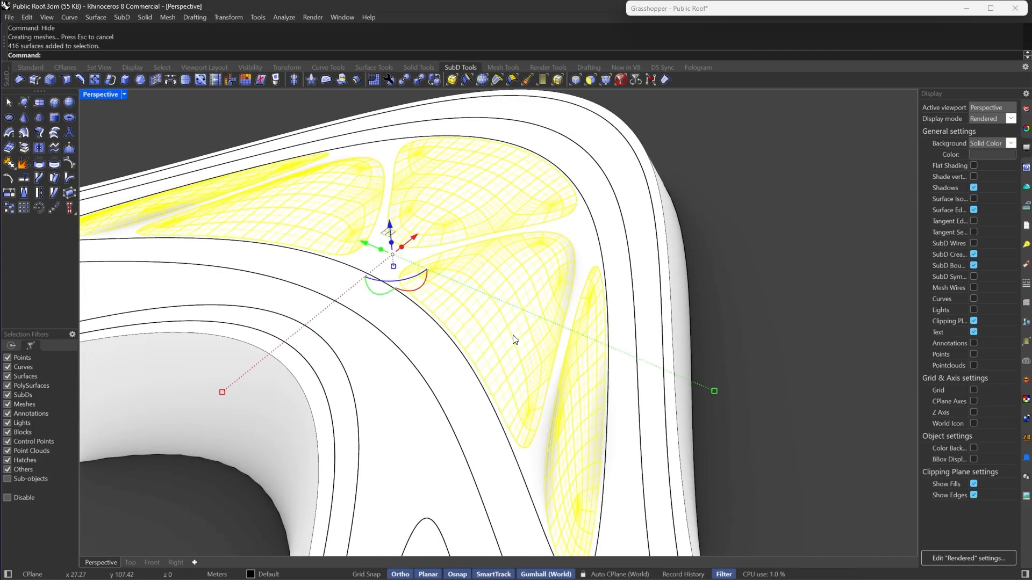
scroll(532, 314, "down", 7)
left_click(651, 282)
right_click_drag(652, 283, 649, 377)
scroll(432, 305, "up", 6)
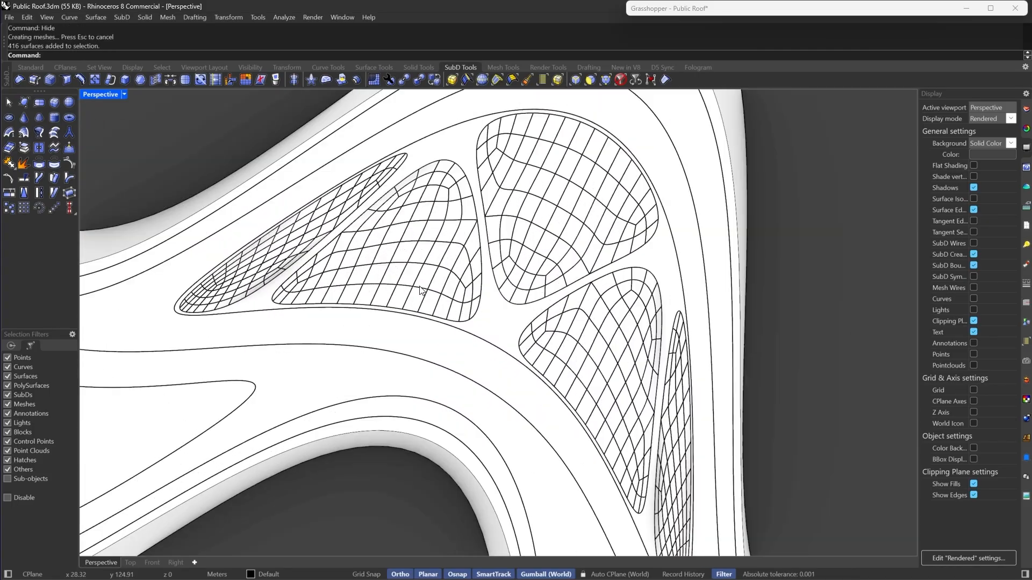
scroll(421, 290, "down", 6)
right_click_drag(551, 328, 523, 378)
scroll(533, 250, "down", 4)
scroll(419, 357, "up", 5)
right_click_drag(555, 340, 606, 308)
scroll(606, 309, "down", 4)
scroll(499, 262, "up", 3)
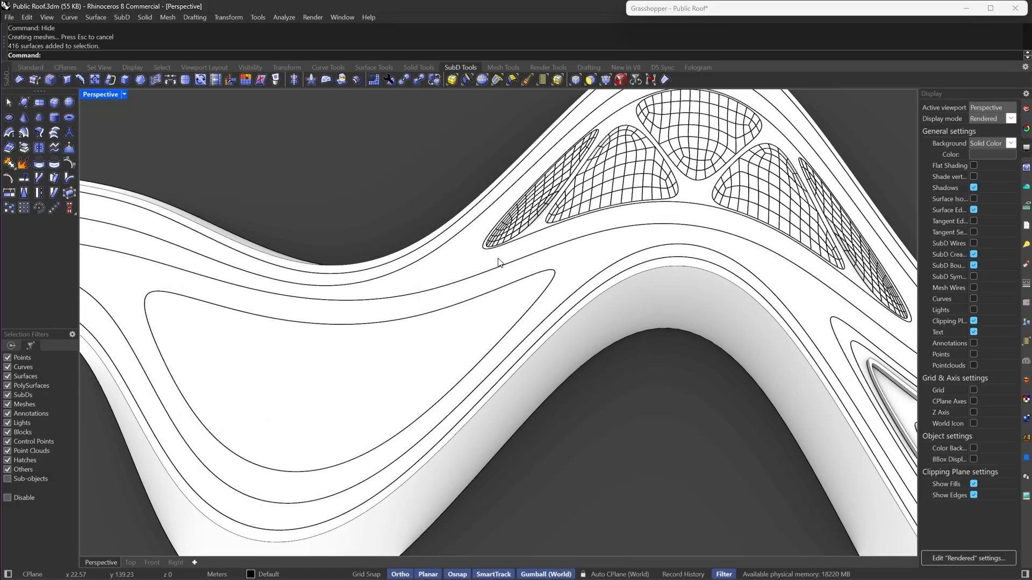
- Orbit around the roof and inspect the islands along the lower bends
left_click(424, 345)
scroll(424, 320, "down", 4)
scroll(370, 307, "down", 4)
scroll(612, 319, "up", 2)
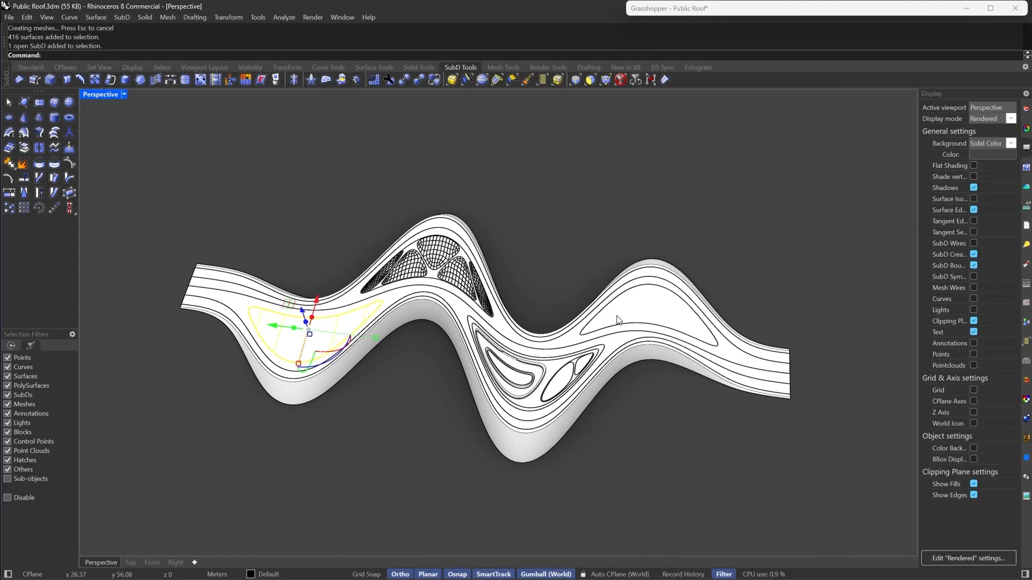
left_click(615, 318, "shift")
right_click_drag(615, 318, 542, 327)
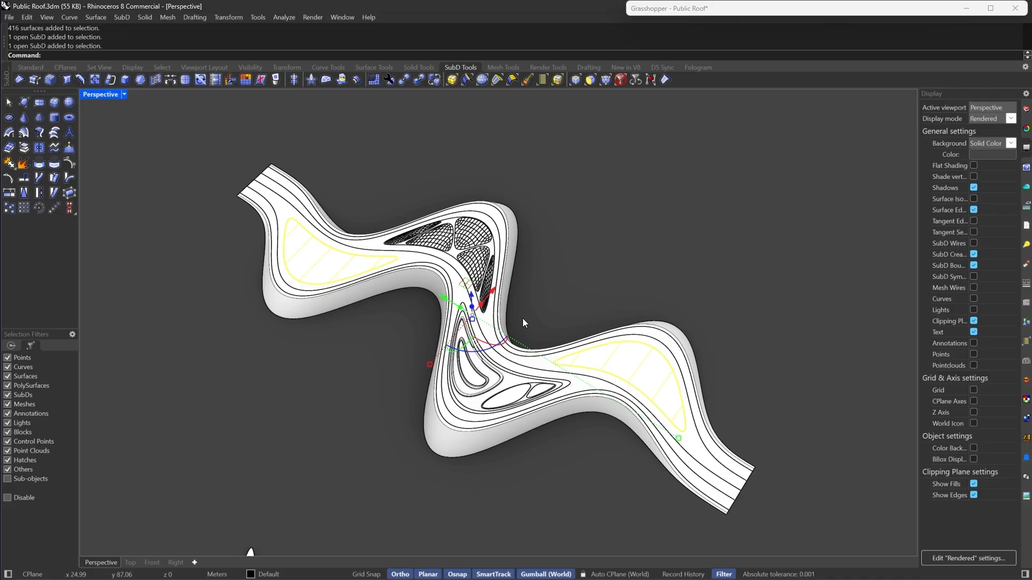
key("Escape")
scroll(698, 369, "up", 7)
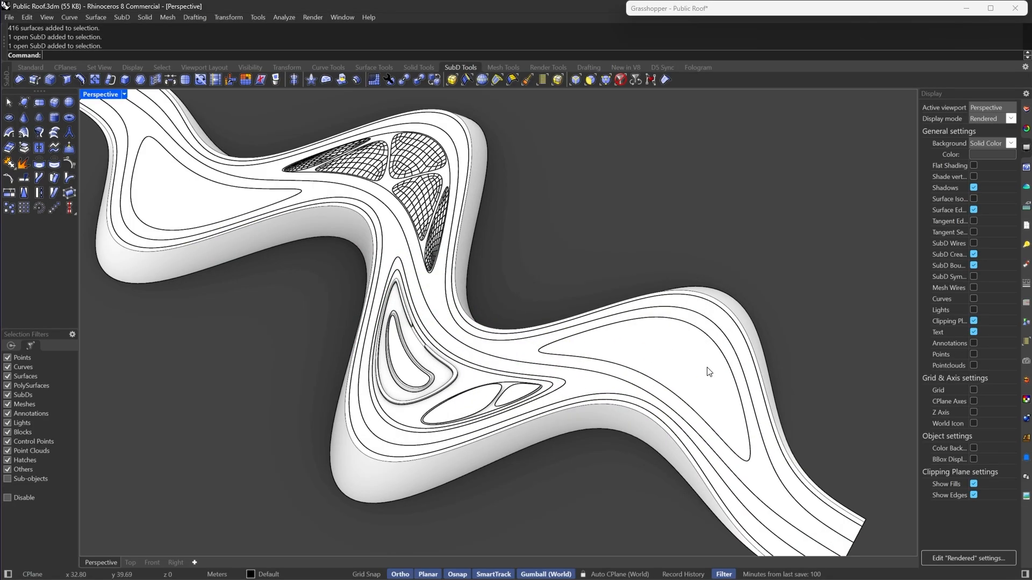
left_click(698, 370)
scroll(698, 369, "down", 4)
right_click_drag(698, 369, 410, 317)
scroll(349, 194, "up", 12)
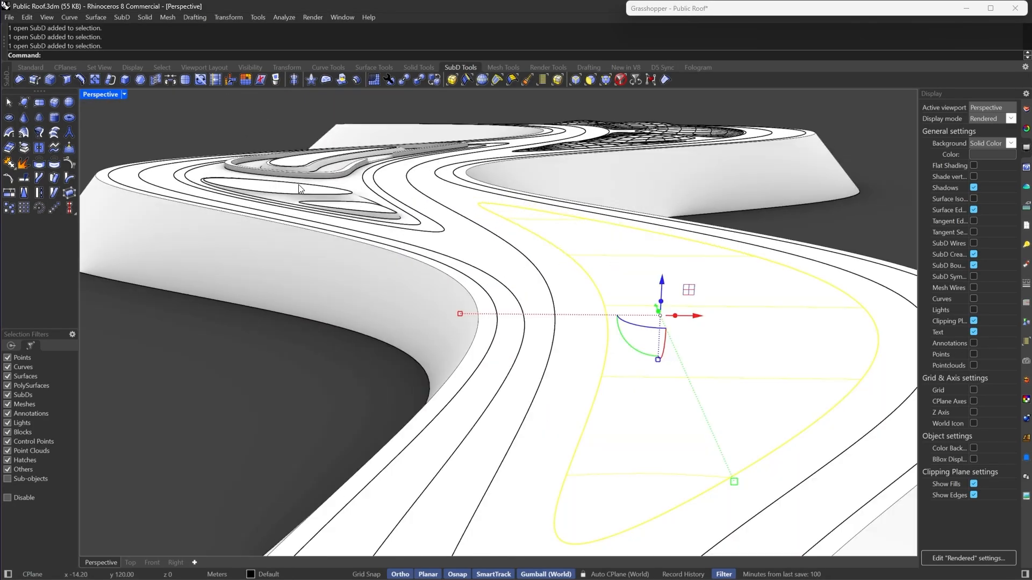
left_click(372, 209)
key("Escape")
- Select the island SubD on the lower bend and isolate it
scroll(372, 208, "down", 6)
right_click_drag(525, 261, 504, 280)
left_click(504, 280)
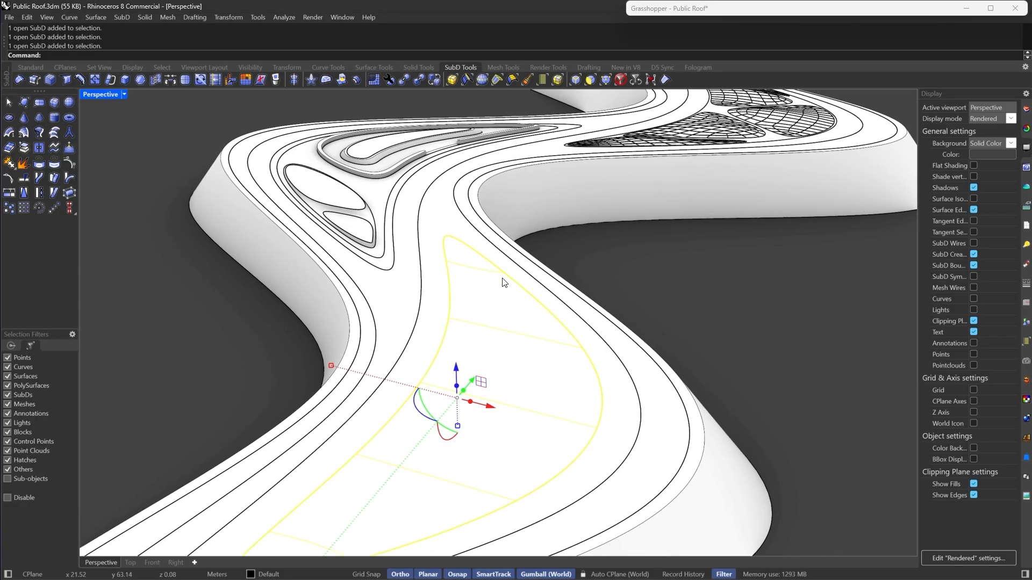
scroll(504, 280, "down", 6)
right_click_drag(351, 352, 676, 260)
scroll(677, 260, "up", 6)
type("Isolate")
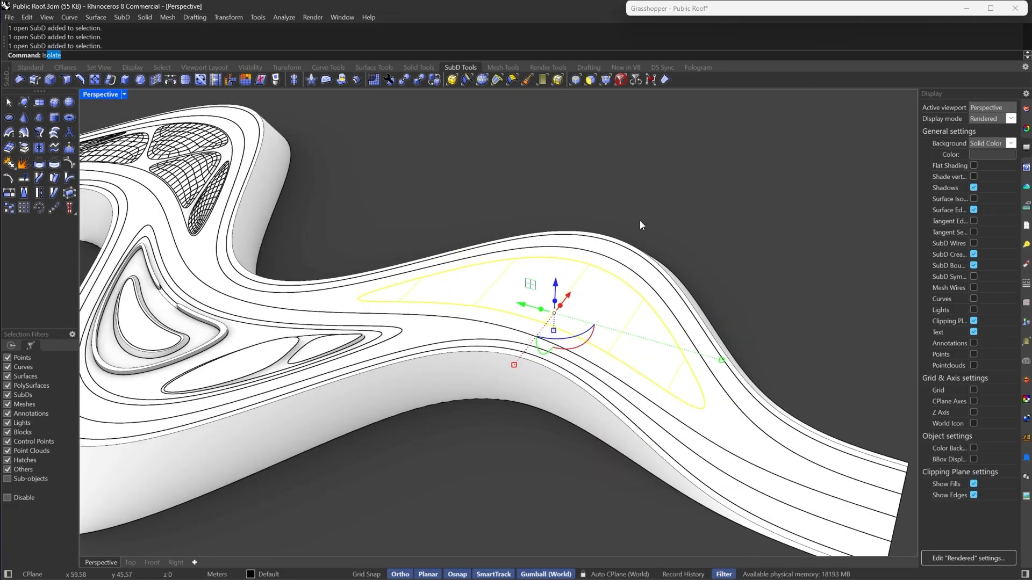
key("Return")
- Switch the viewport to Shaded display and toggle the SubD to flat display
scroll(625, 283, "down", 4)
right_click_drag(630, 302, 612, 322)
scroll(643, 334, "up", 8)
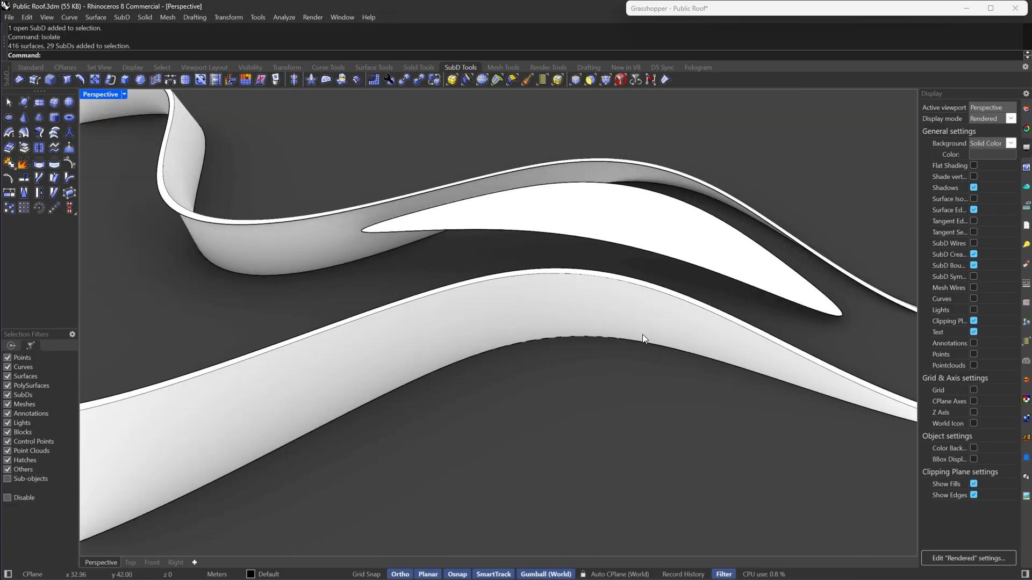
left_click(124, 94)
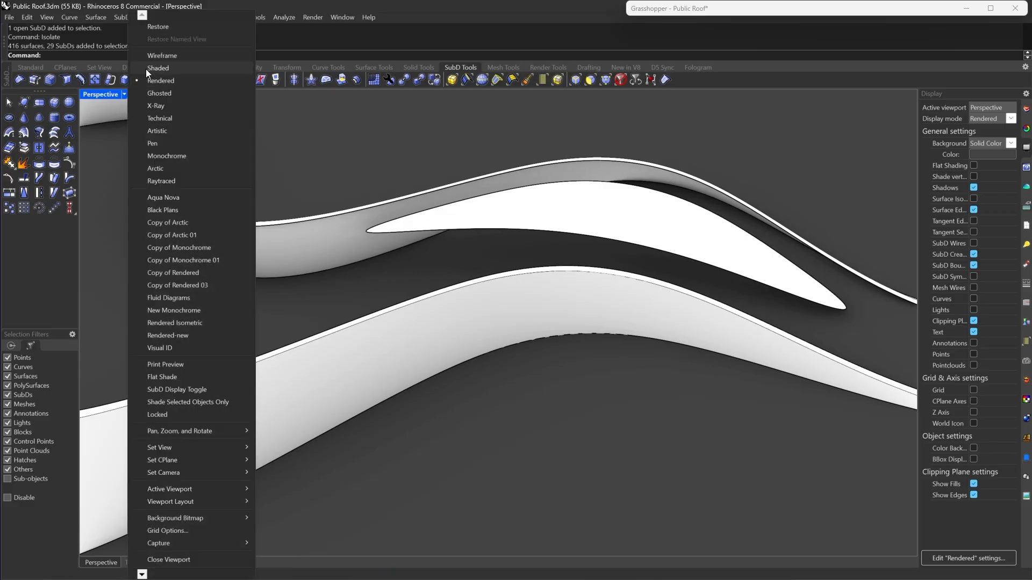
left_click(146, 69)
right_click_drag(196, 98, 637, 240)
key("Tab")
scroll(485, 212, "down", 5)
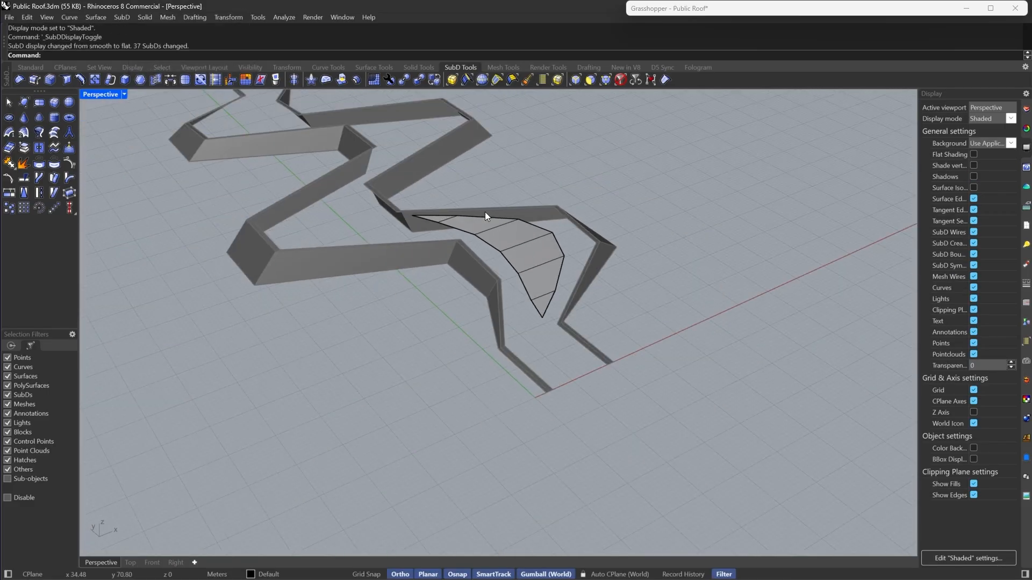
- Insert an edge on the island SubD from a point on the lower edge to the right vertex
key("F5")
scroll(498, 197, "up", 8)
left_click(579, 362)
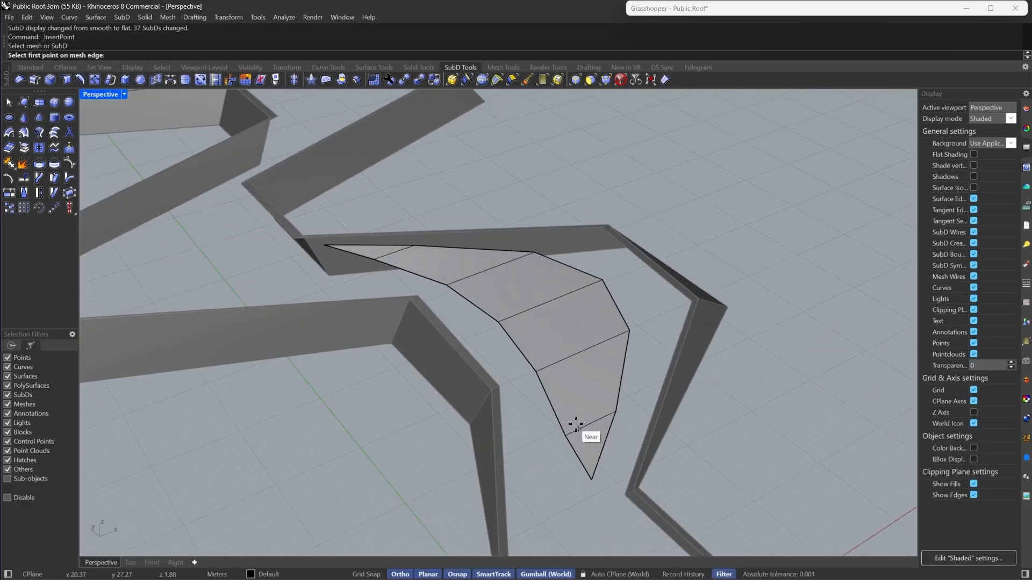
scroll(550, 444, "up", 4)
left_click(554, 444)
left_click(665, 266)
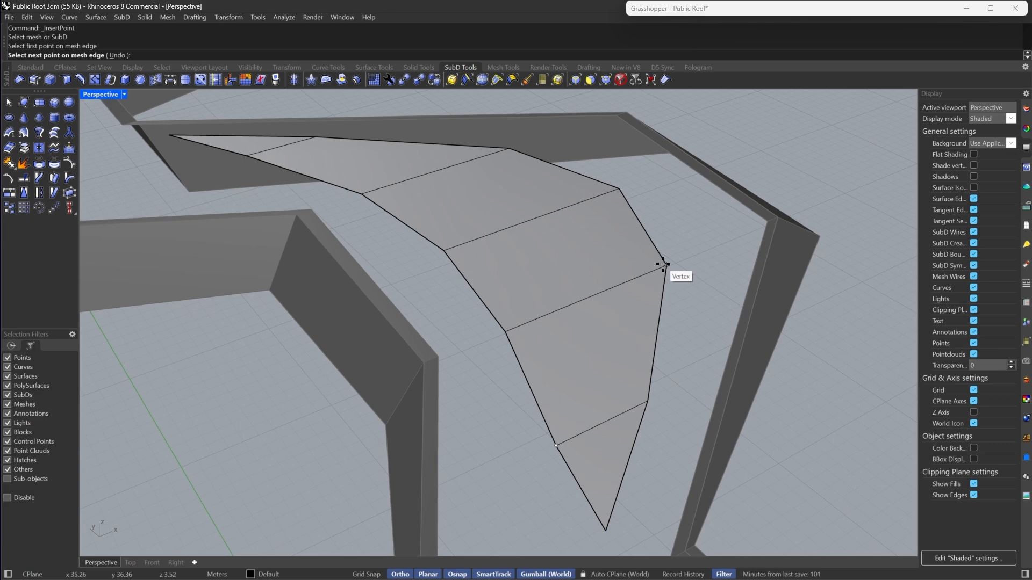
key("Return")
- Insert an edge from the right vertex across to the vertex on the opposite edge
key("Return")
left_click(664, 266)
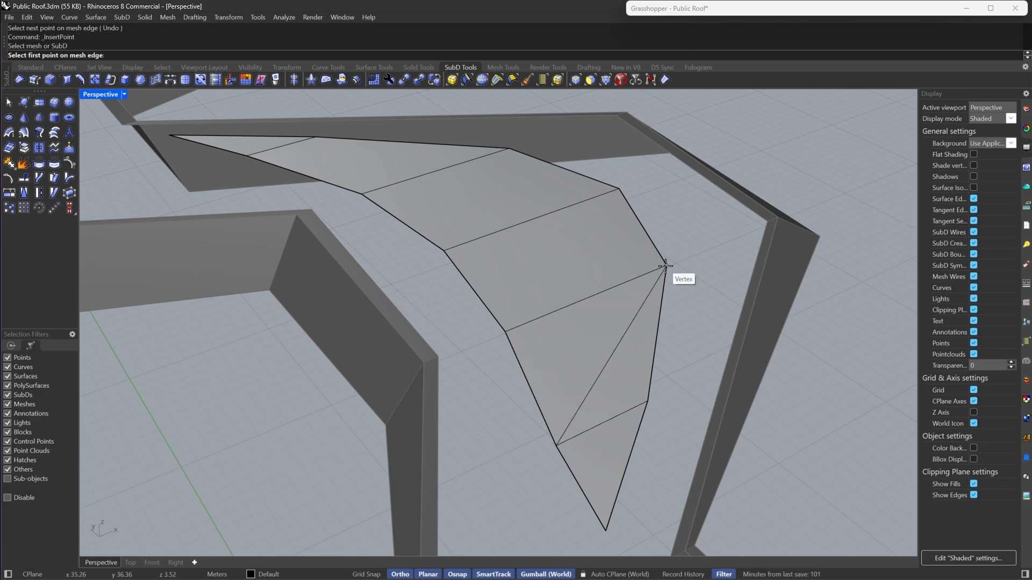
left_click(665, 266)
left_click(444, 250)
scroll(492, 309, "up", 3)
key("Return")
key("Return")
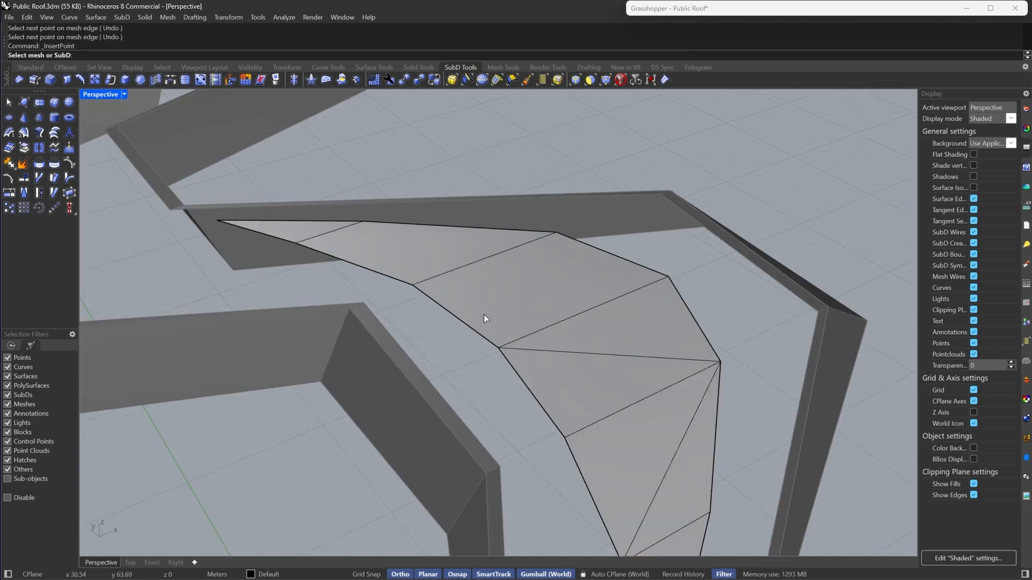
- Insert an edge from the left vertex up to a point on the upper edge
left_click(484, 315)
left_click(499, 348)
left_click(557, 232)
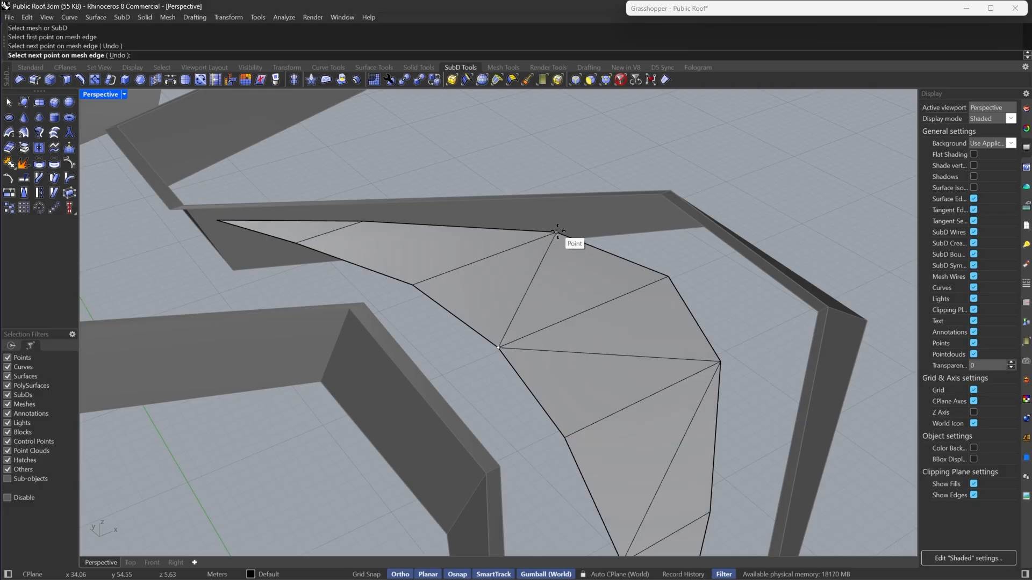
key("Return")
- Filter selection to edges and delete one diagonal edge in the lower part of the island
scroll(530, 228, "down", 4)
right_click_drag(507, 293, 568, 388)
left_click(580, 82)
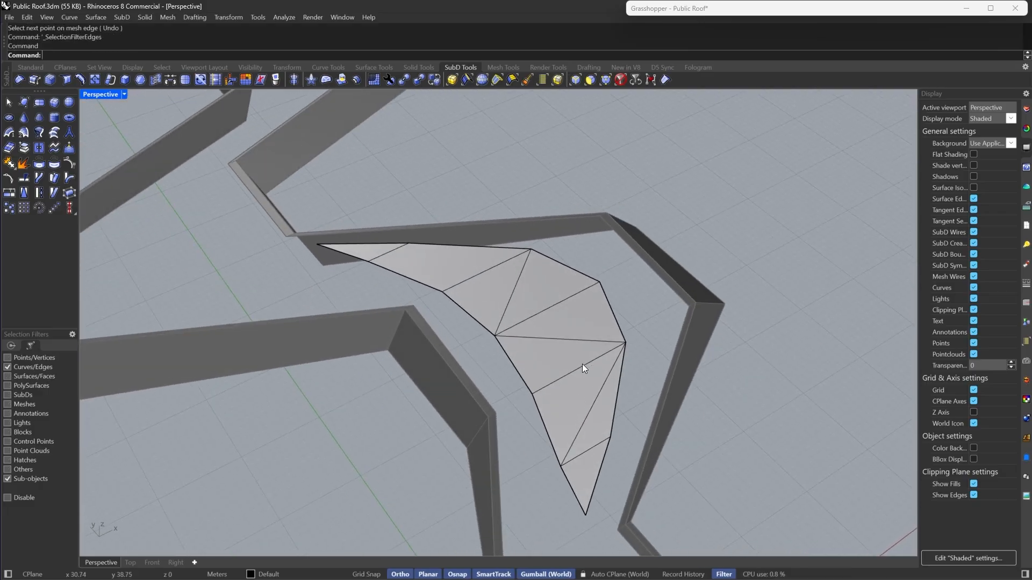
left_click(598, 396)
key("Delete")
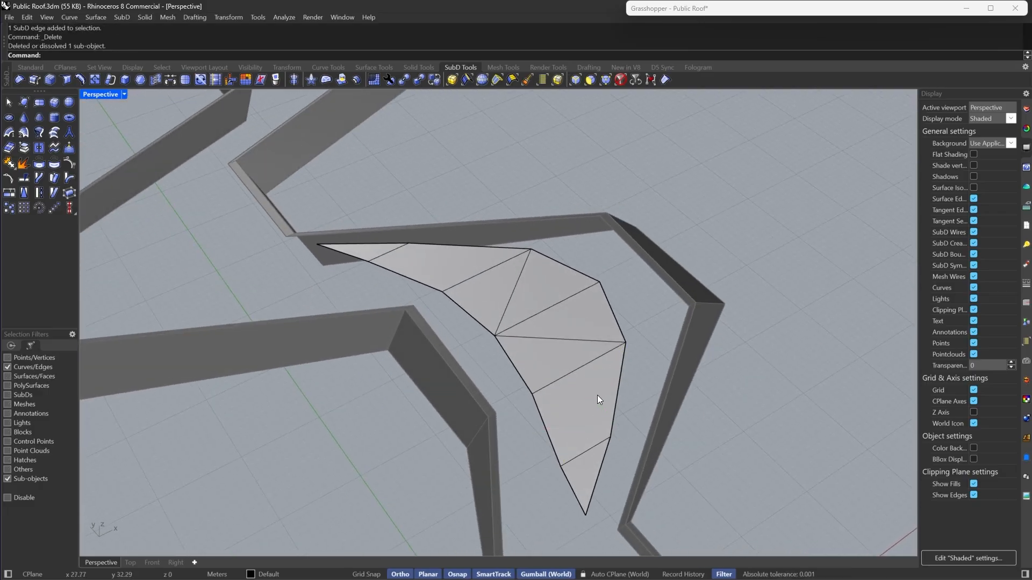
- Select the three lower faces of the island SubD and inset them
left_click(595, 82)
left_click(536, 361)
left_click(566, 423, "shift")
left_click(582, 464, "shift")
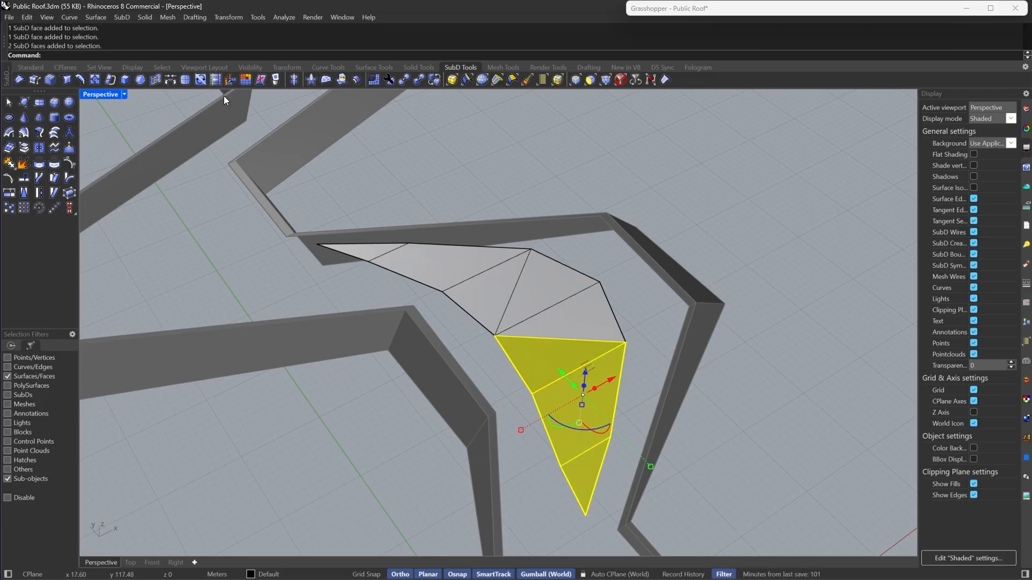
left_click(140, 80)
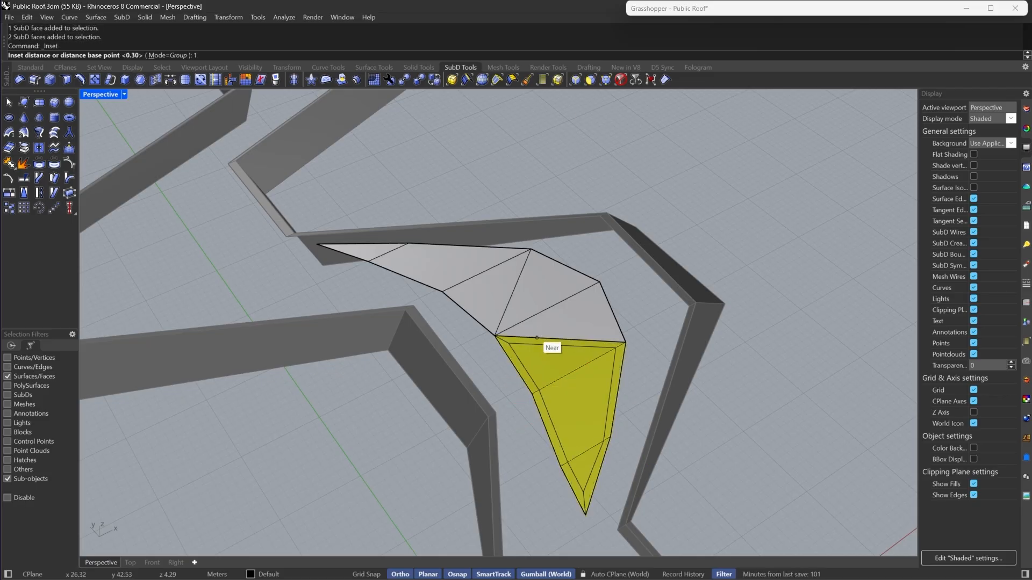
key("Return")
- Select the upper faces of the island, inset them, and extract the inset faces as a separate SubD
left_click(498, 315)
double_click(408, 277, "shift")
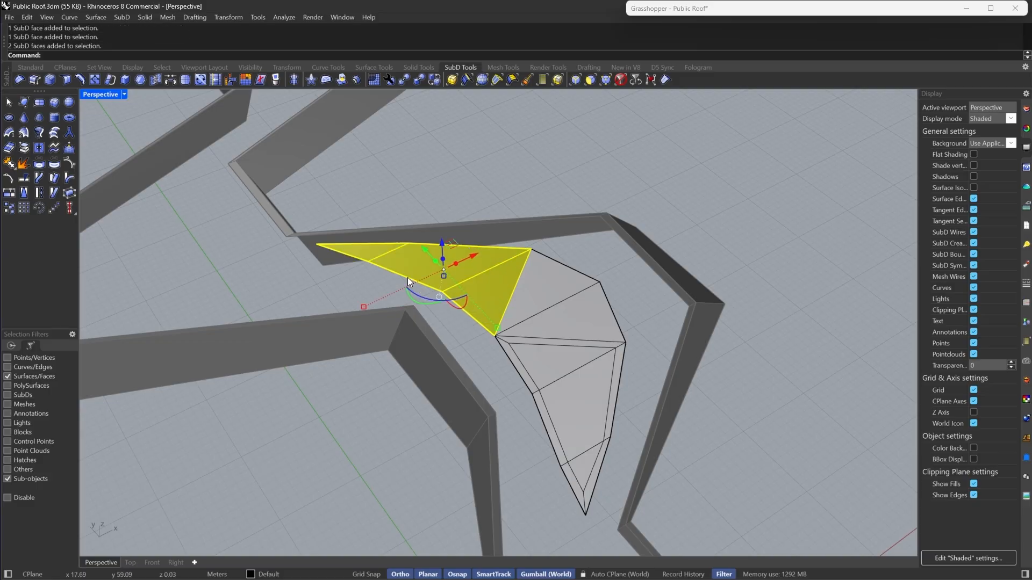
left_click(145, 78)
key("Return")
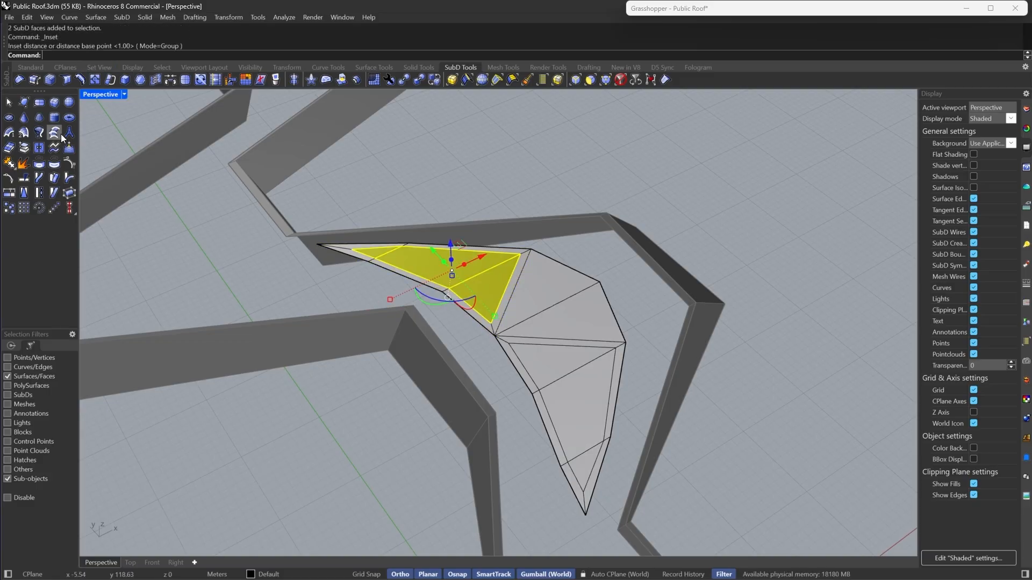
left_click(24, 148)
- Extract the middle triangular face of the island as a separate SubD
right_click_drag(658, 268, 700, 270)
scroll(624, 316, "up", 5)
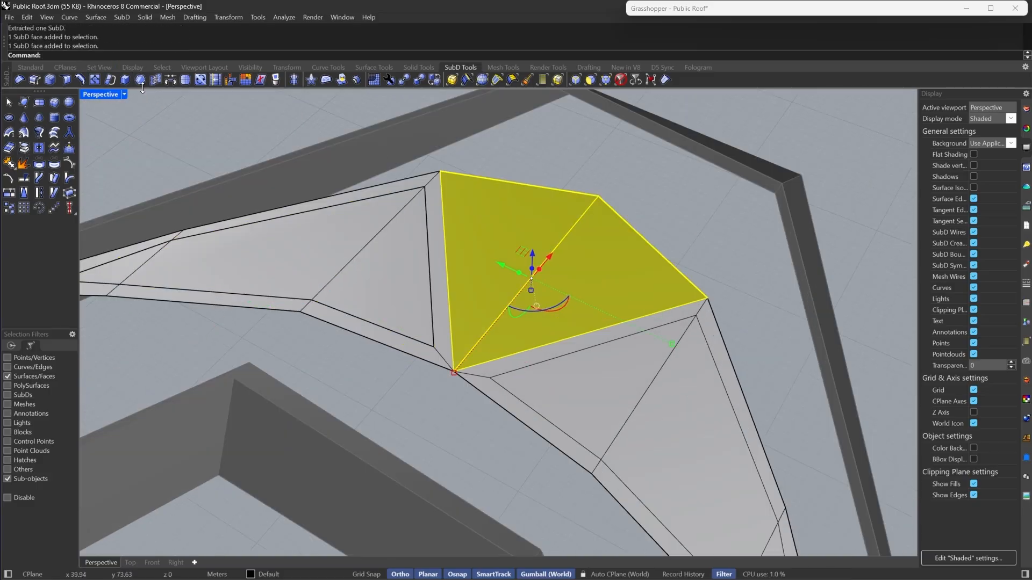
left_click(96, 82)
key("Return")
left_click(24, 148)
key("Escape")
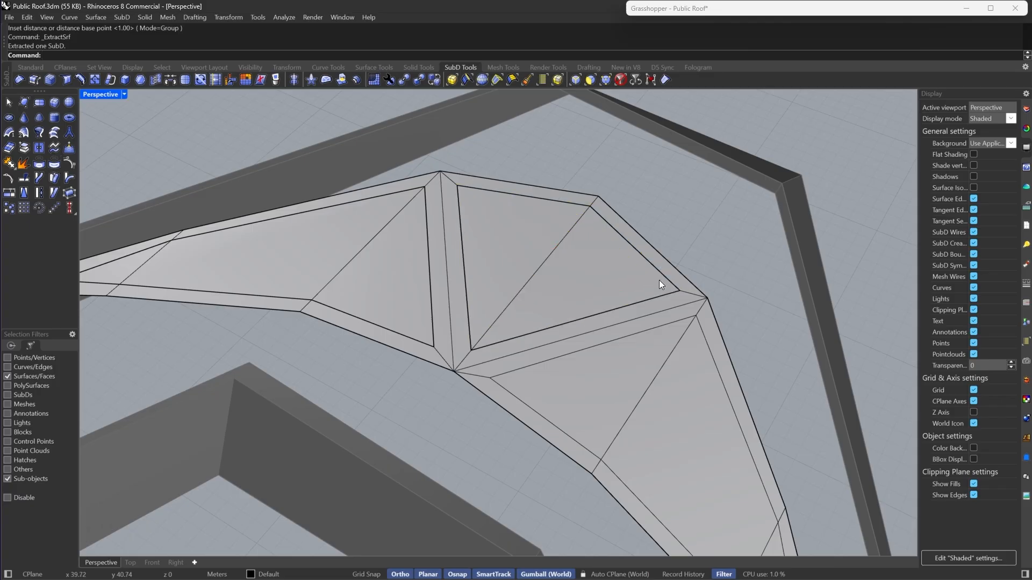
- Select the large inset faces in the island's lower part and extract them as a separate SubD
left_click(620, 385)
scroll(623, 388, "down", 6)
scroll(662, 412, "up", 6)
left_click(676, 454, "shift")
left_click(630, 397, "shift")
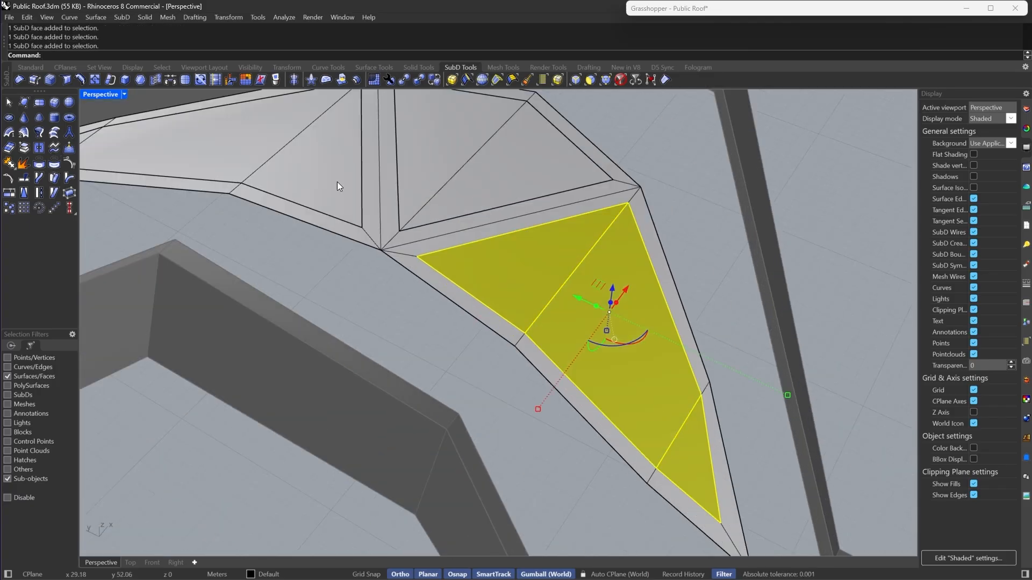
left_click(24, 148)
key("Escape")
- Switch SubDs to smooth display and inspect the island's smoothed topology from several angles
key("Tab")
right_click_drag(634, 334, 774, 338)
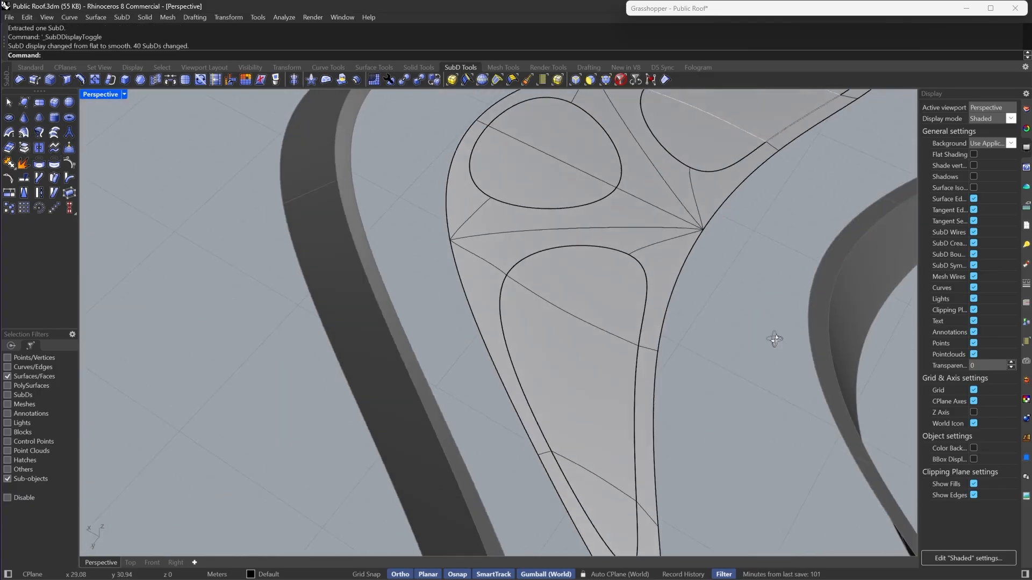
scroll(305, 357, "down", 6)
right_click_drag(305, 357, 589, 283)
scroll(544, 204, "up", 8)
right_click_drag(544, 204, 450, 264)
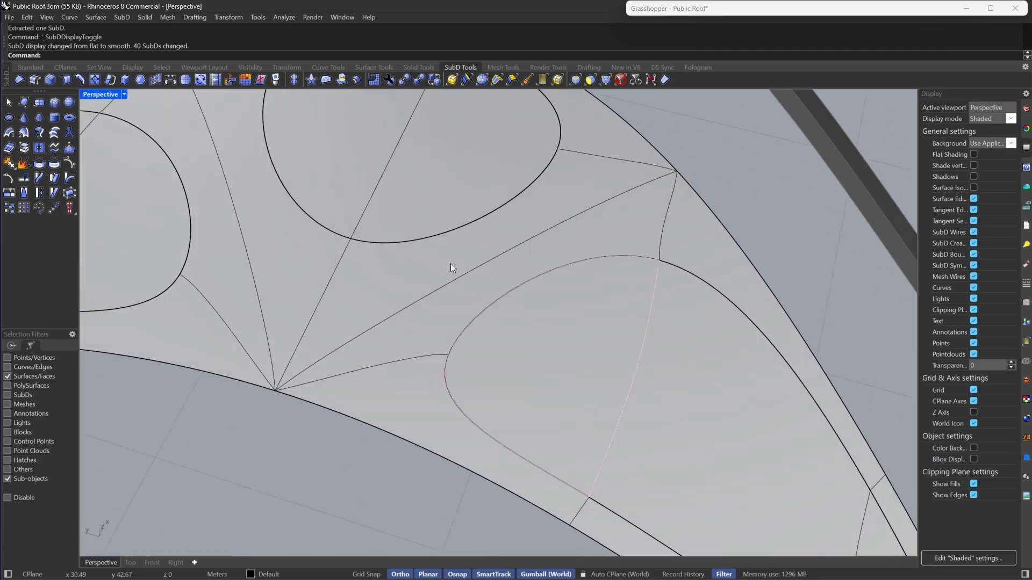
scroll(451, 264, "down", 6)
scroll(511, 176, "up", 8)
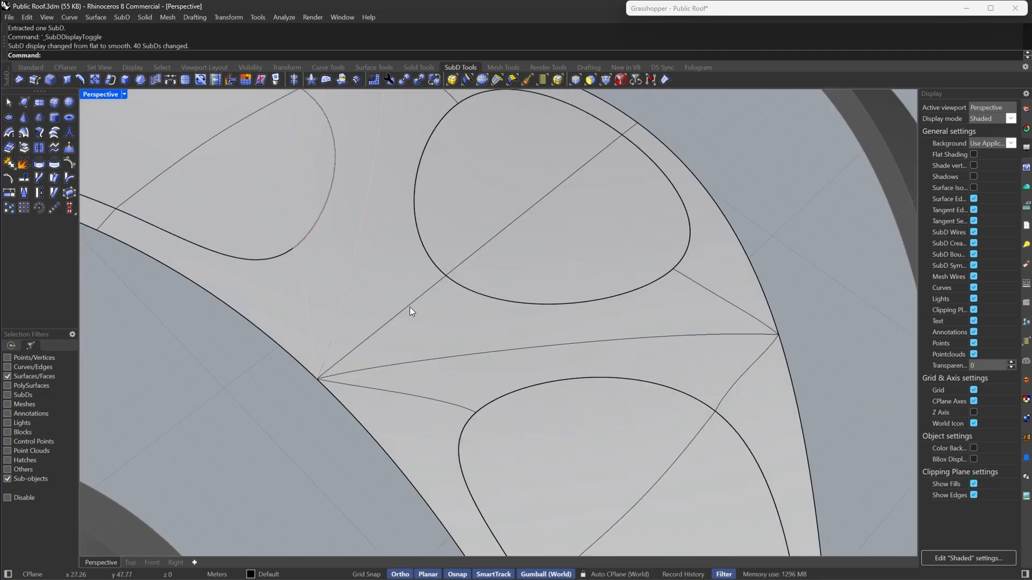
scroll(608, 254, "down", 6)
right_click_drag(608, 255, 502, 230)
scroll(524, 178, "up", 5)
scroll(404, 276, "down", 3)
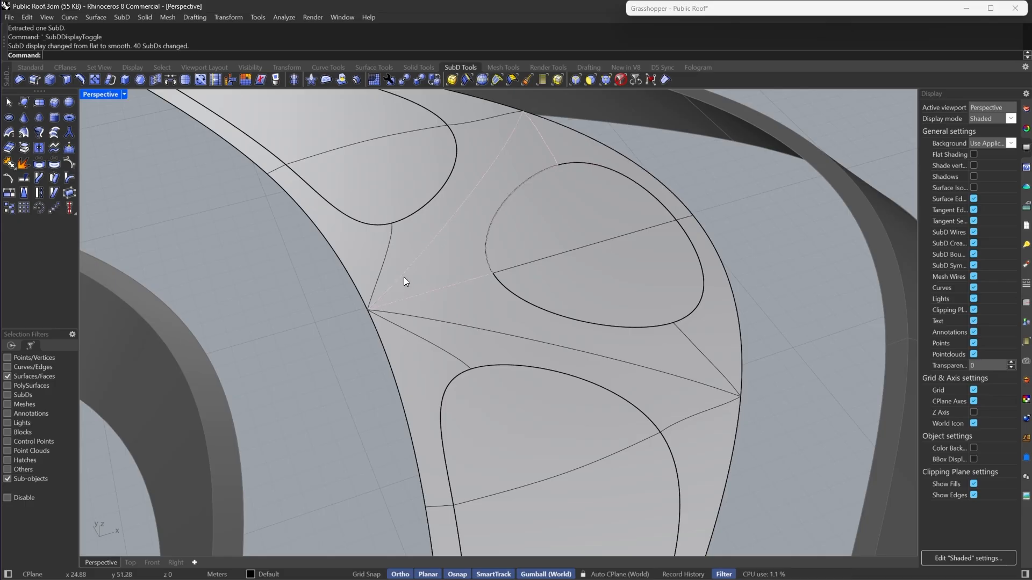
right_click_drag(377, 289, 532, 320)
right_click_drag(414, 224, 579, 244)
- Undo the last three edits to the island
key("ctrl+z")
key("ctrl+z")
key("ctrl+z")
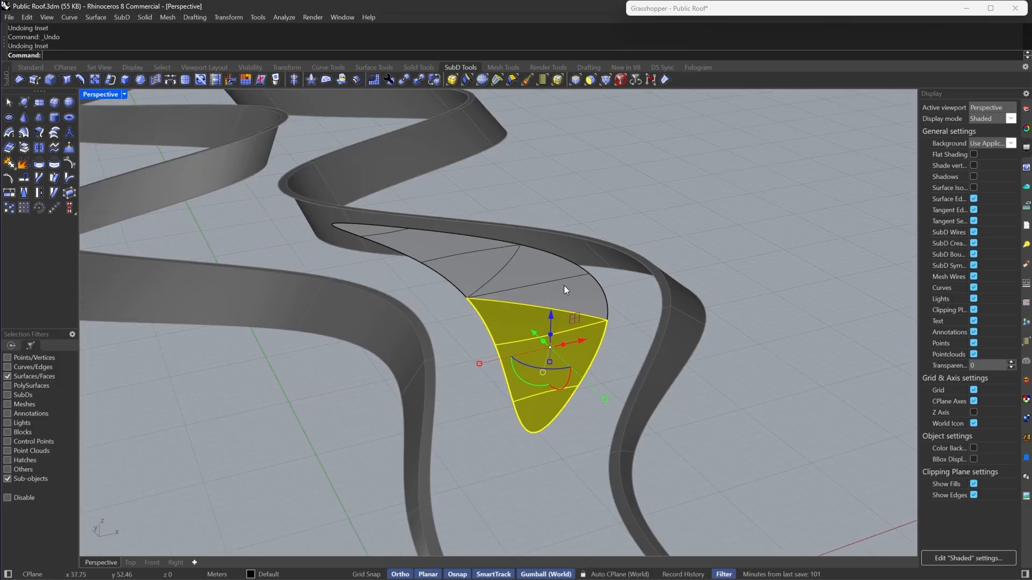
- Select all faces of the island SubD and subdivide it
right_click_drag(563, 285, 541, 337)
key("Escape")
left_click(541, 337)
double_click(541, 337)
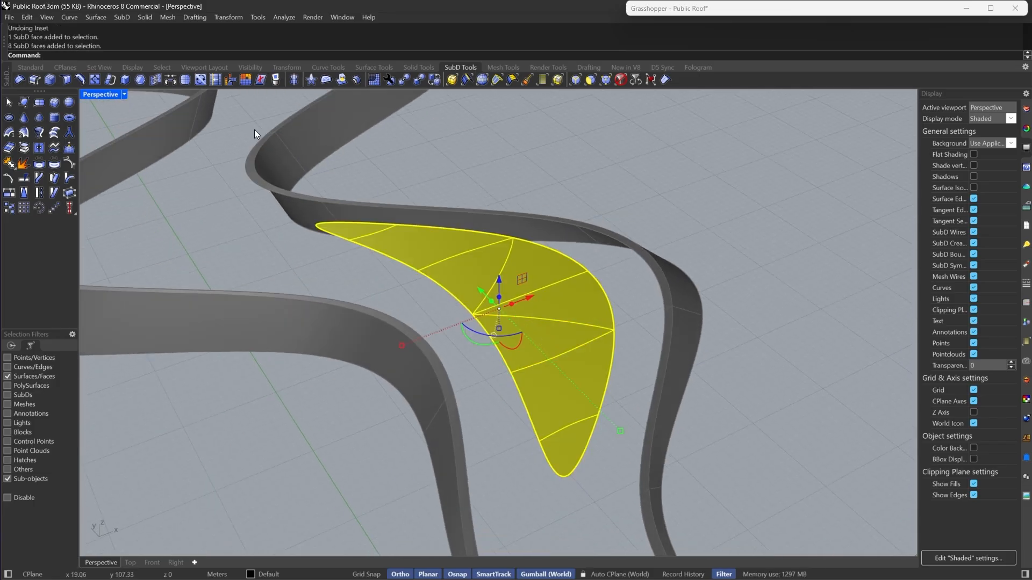
left_click(188, 81)
- Select the fan of faces around the island's upper-right vertex, inset them, and extract the inset patch
scroll(328, 272, "up", 5)
left_click(534, 328)
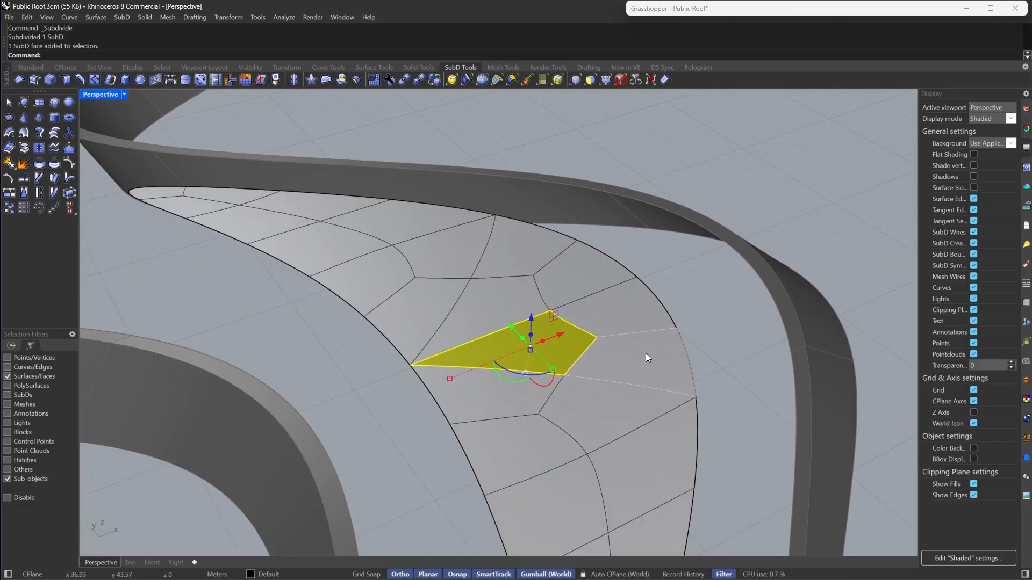
left_click(645, 353, "shift")
left_click(619, 315, "shift")
left_click(579, 279, "shift")
left_click(509, 237, "shift")
left_click(499, 306, "shift")
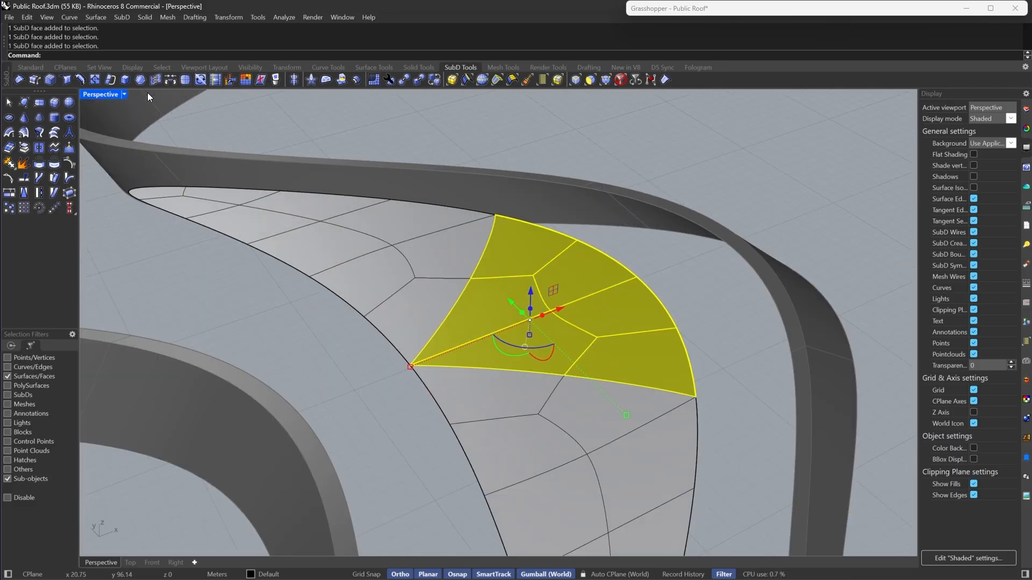
left_click(141, 80)
key("Return")
left_click(24, 146)
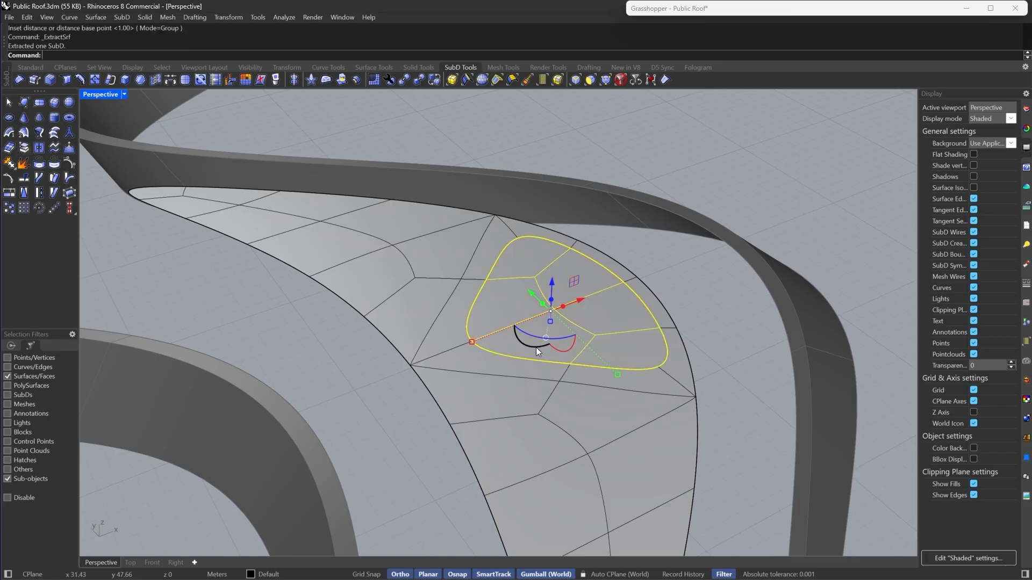
key("Escape")
- Select the faces at the island's upper-left tip, inset them, and extract the inset patch
left_click(401, 327)
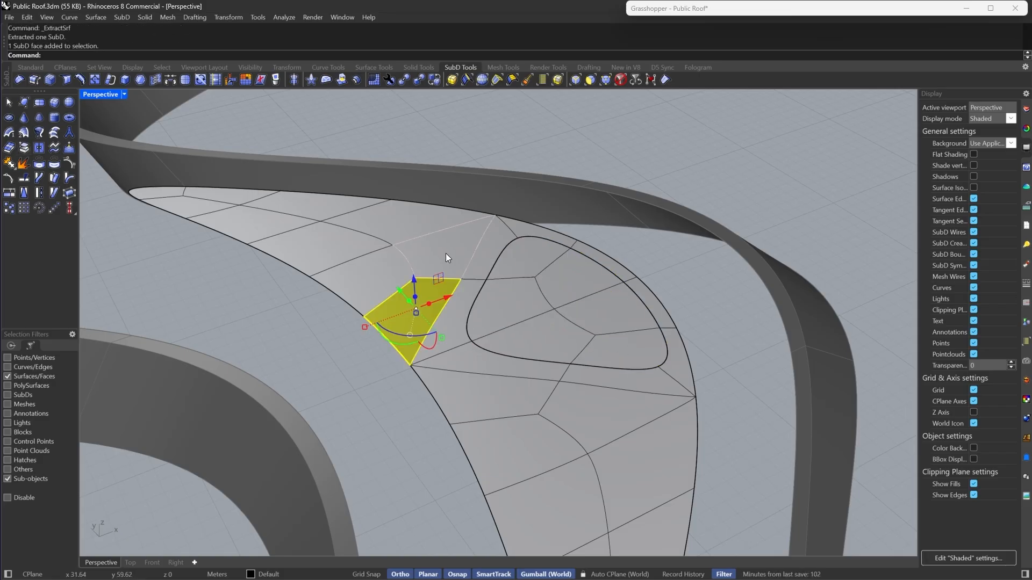
left_click(446, 254, "shift")
left_click(376, 267, "shift")
double_click(380, 228, "shift")
double_click(296, 245, "shift")
scroll(434, 181, "down", 6)
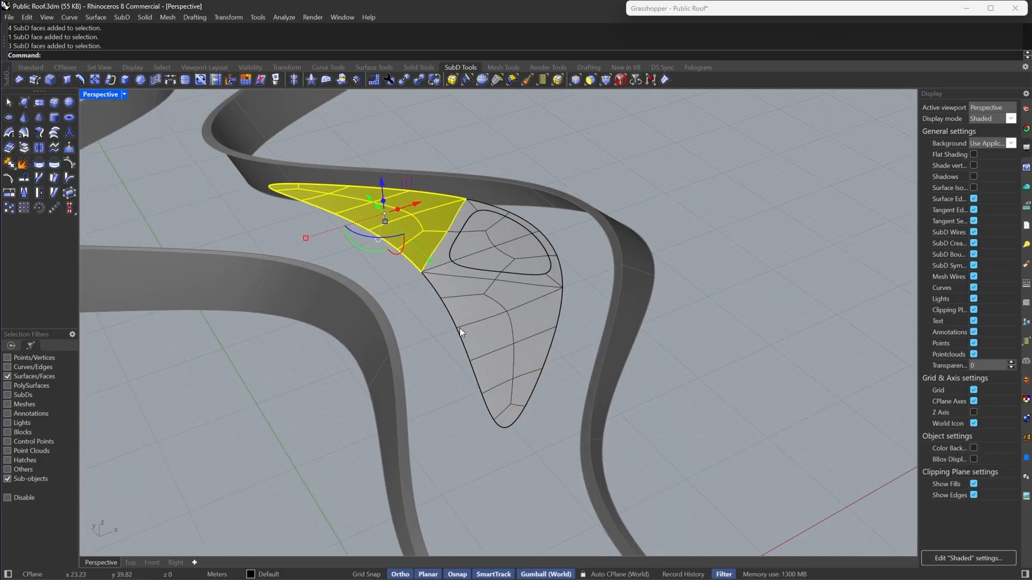
scroll(459, 328, "up", 4)
left_click(143, 81)
key("Return")
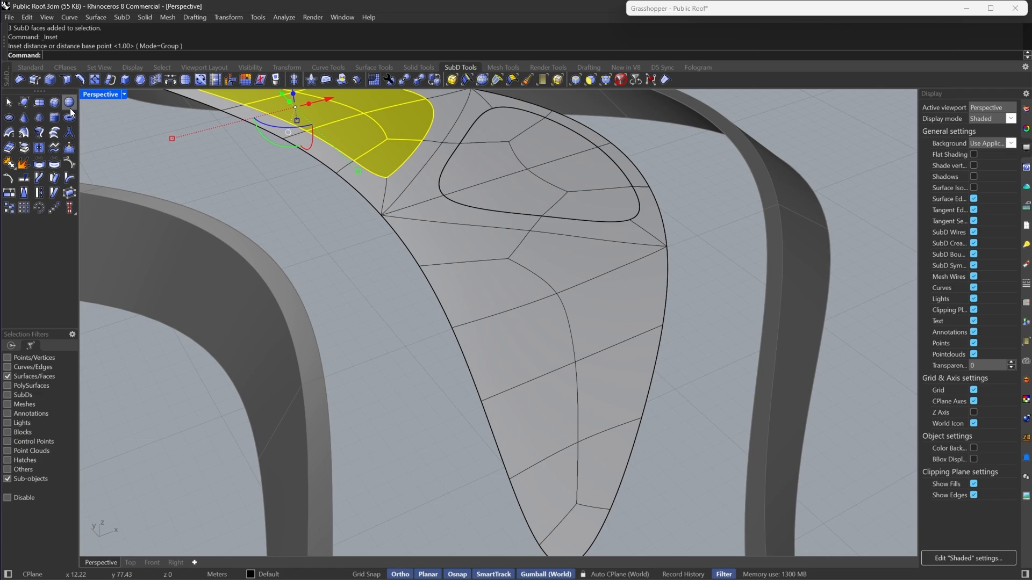
left_click(30, 147)
right_click_drag(406, 247, 438, 262)
key("Escape")
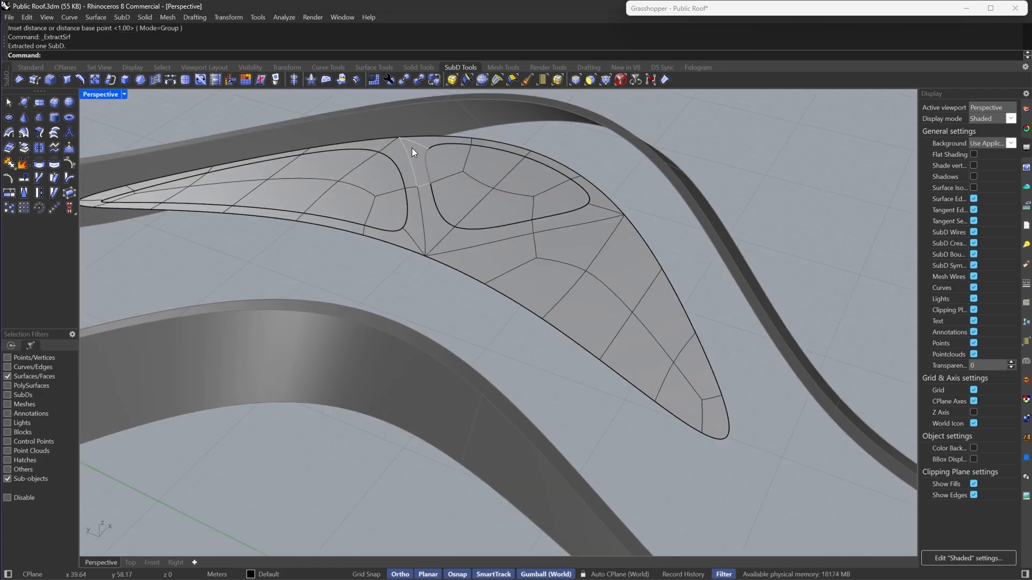
- Inset the selected faces in the island's lower part and switch SubDs to smooth display
right_click_drag(602, 253, 543, 276)
left_click(482, 249)
double_click(534, 263, "shift")
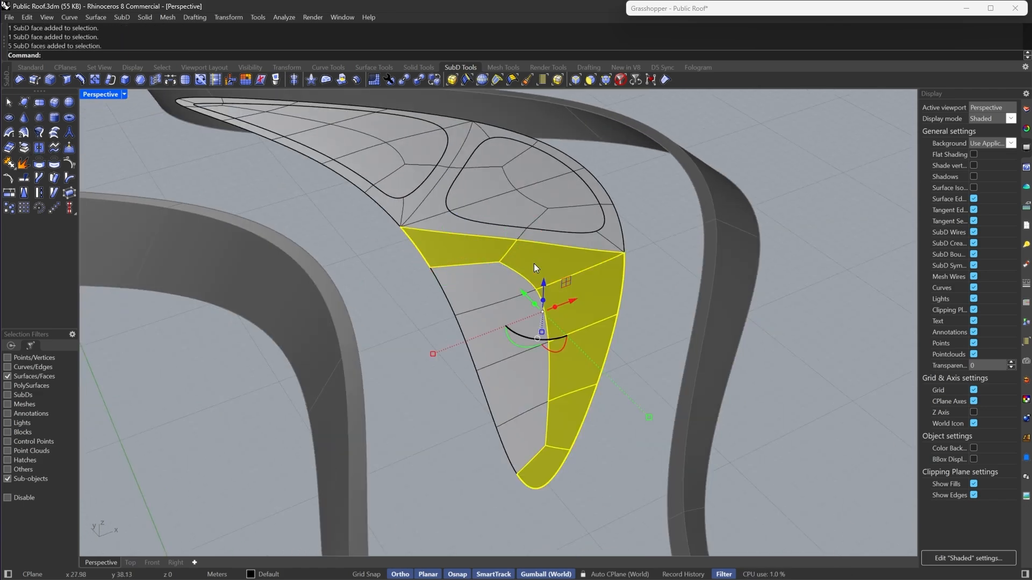
left_click(485, 298, "shift")
double_click(483, 324, "shift")
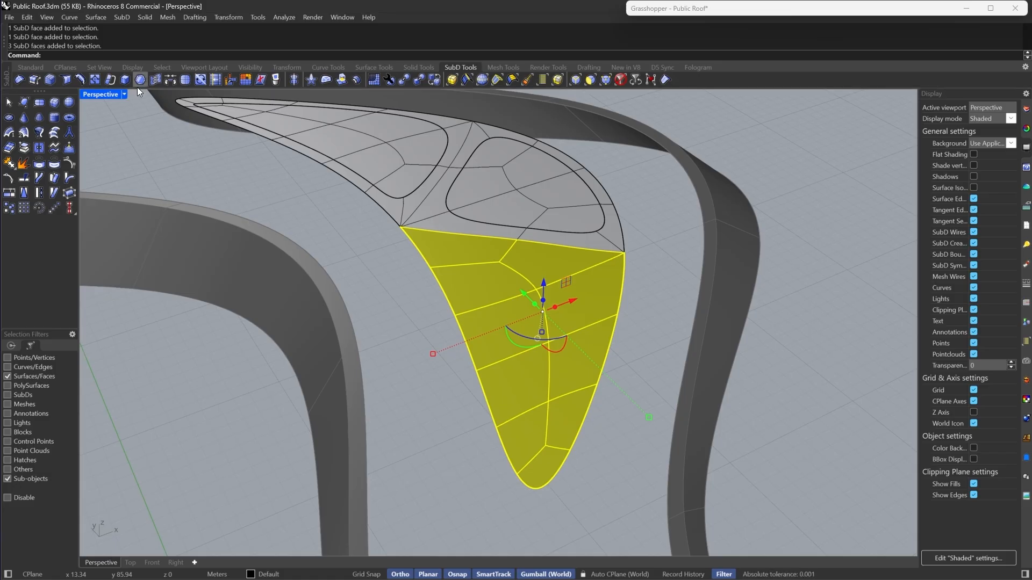
left_click(139, 80)
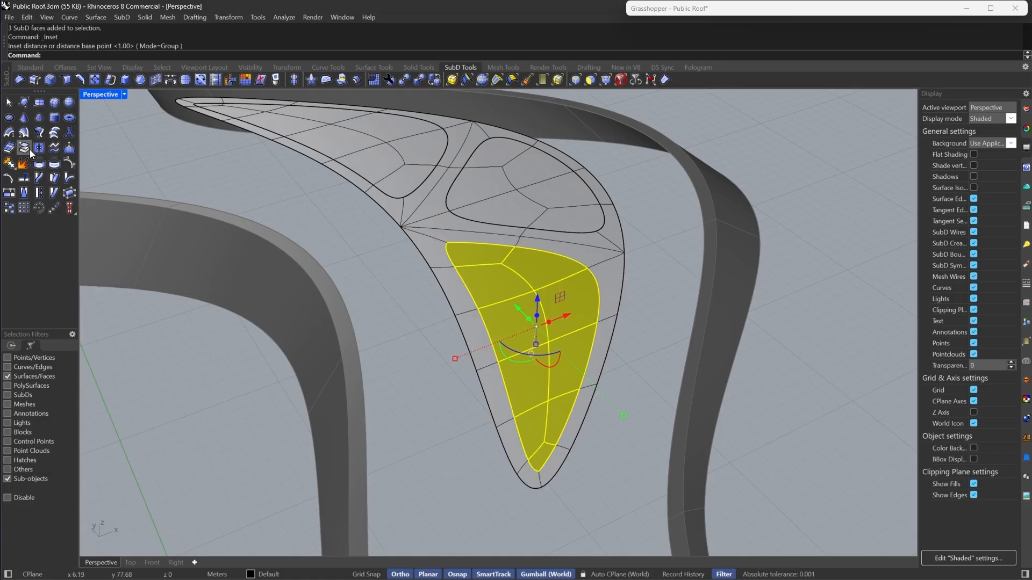
key("Tab")
key("Tab")
right_click_drag(522, 360, 575, 379)
- Show all hidden objects with the Show command
type("Show")
key("Return")
scroll(704, 361, "down", 4)
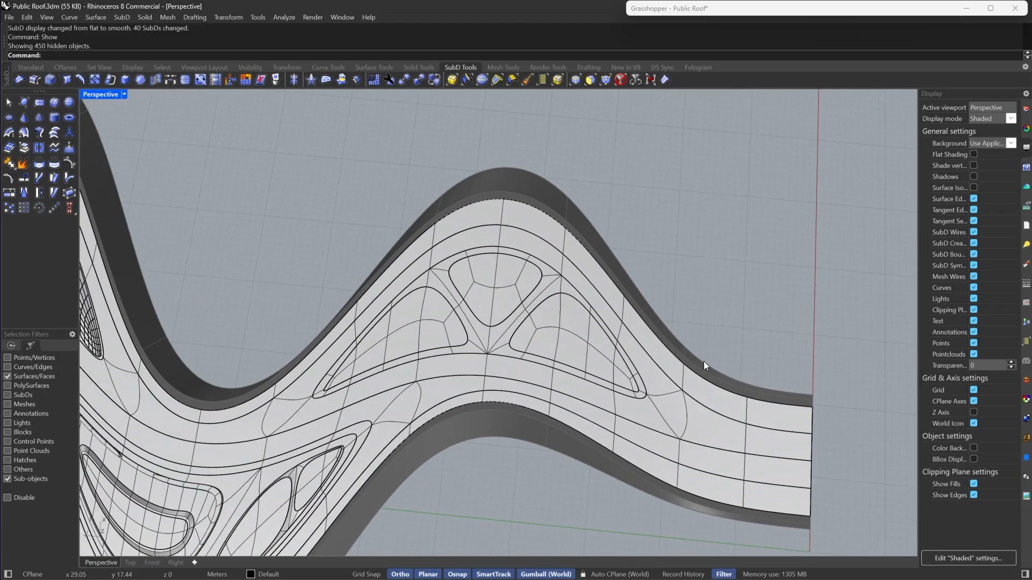
- Set the Perspective viewport to the Rendered display mode
left_click(124, 94)
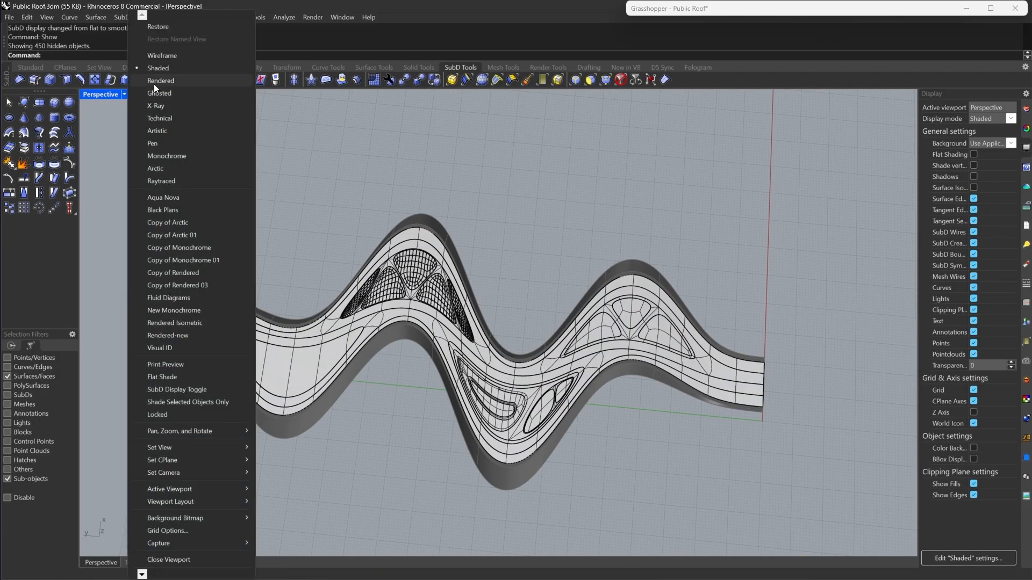
left_click(154, 84)
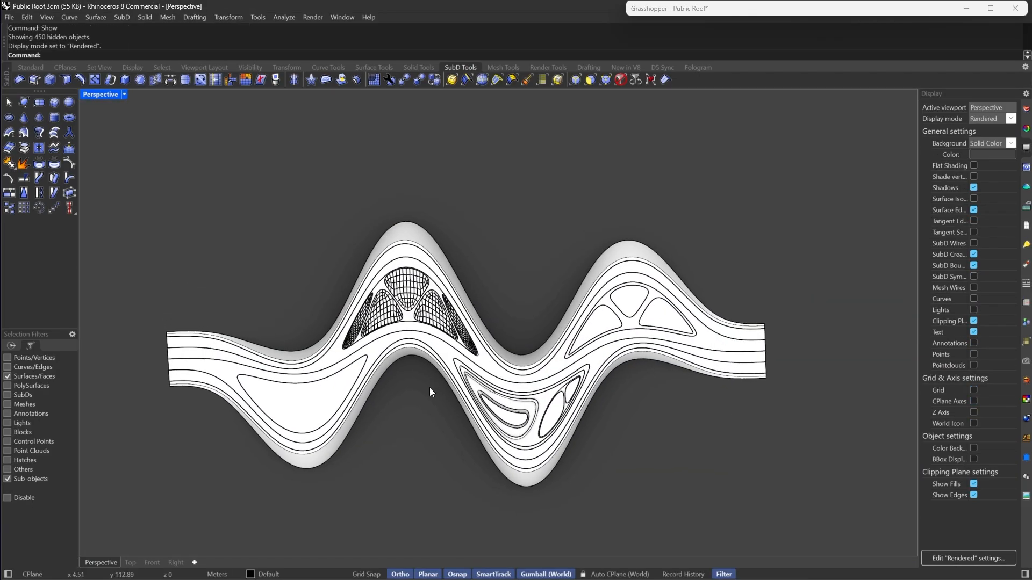
scroll(430, 312, "up", 5)
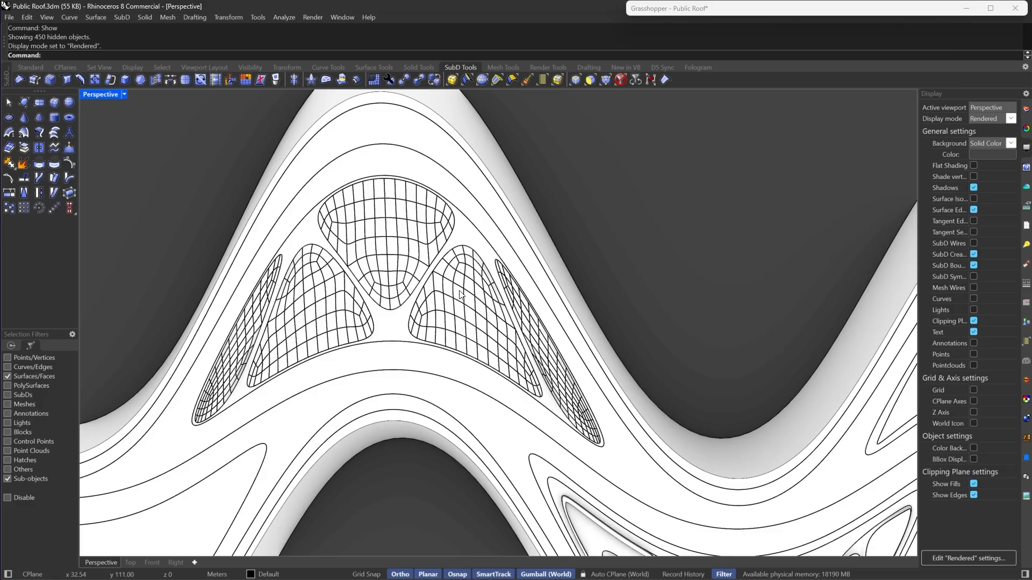
- Reset the selection filter to whole objects and select the extracted island patch on the roof
left_click(620, 80)
left_click(457, 291)
right_click_drag(538, 301, 511, 317)
scroll(485, 208, "up", 4)
key("Escape")
scroll(486, 230, "down", 9)
scroll(447, 374, "up", 3)
left_click(425, 364)
scroll(509, 328, "down", 5)
scroll(572, 293, "up", 8)
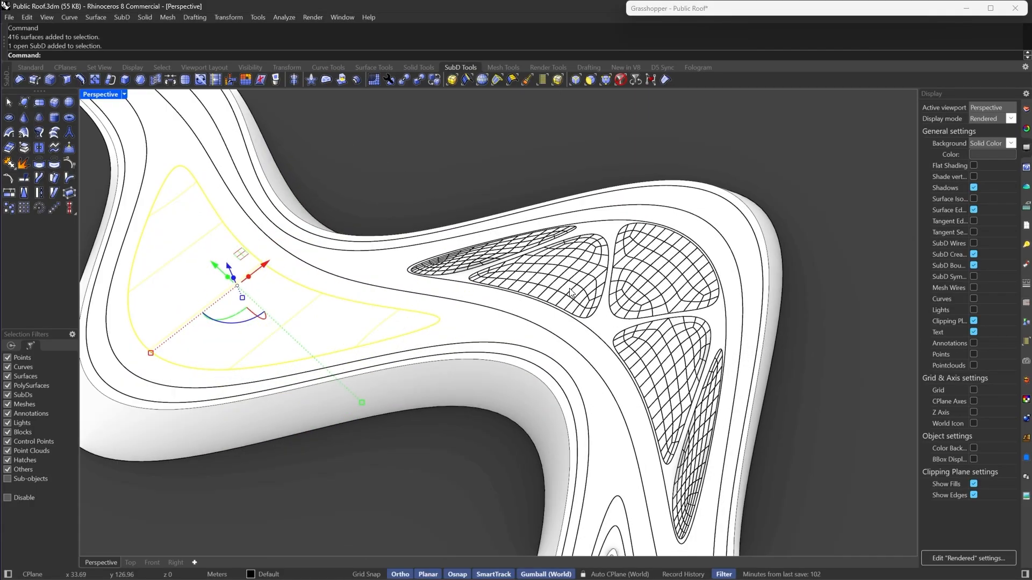
scroll(571, 293, "down", 10)
right_click_drag(571, 293, 453, 327)
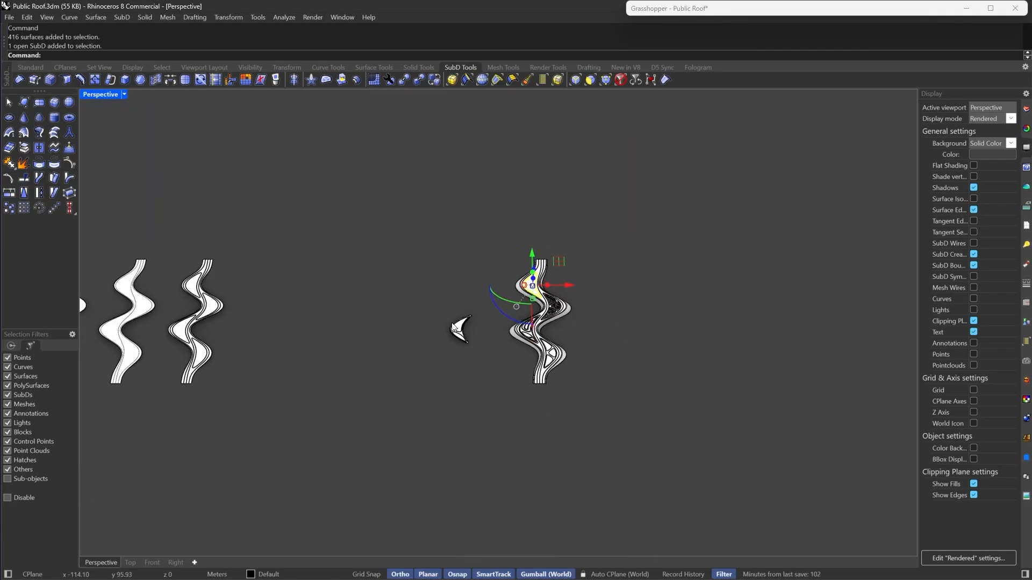
- Zoom out and navigate across the roof variants to compare them
scroll(242, 313, "up", 8)
left_click(150, 290)
right_click(160, 290)
scroll(160, 290, "down", 8)
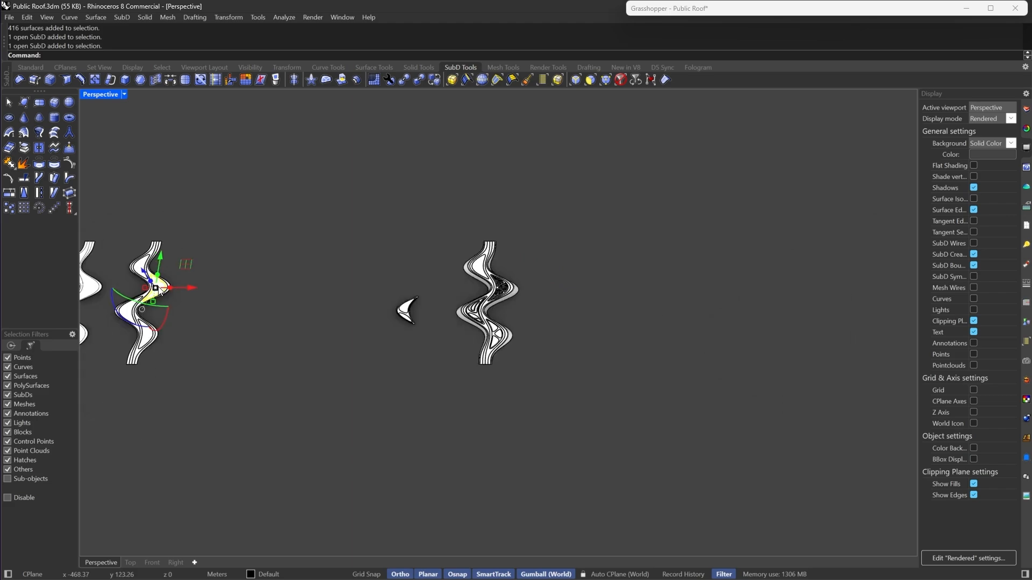
scroll(160, 290, "up", 3)
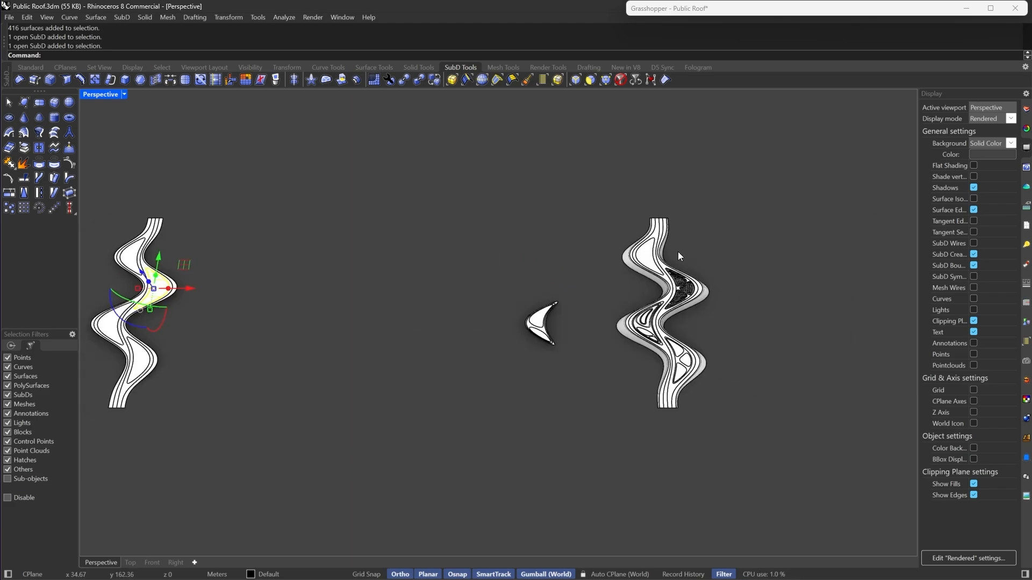
scroll(678, 252, "up", 5)
scroll(647, 250, "down", 3)
scroll(675, 247, "down", 5)
scroll(330, 255, "up", 4)
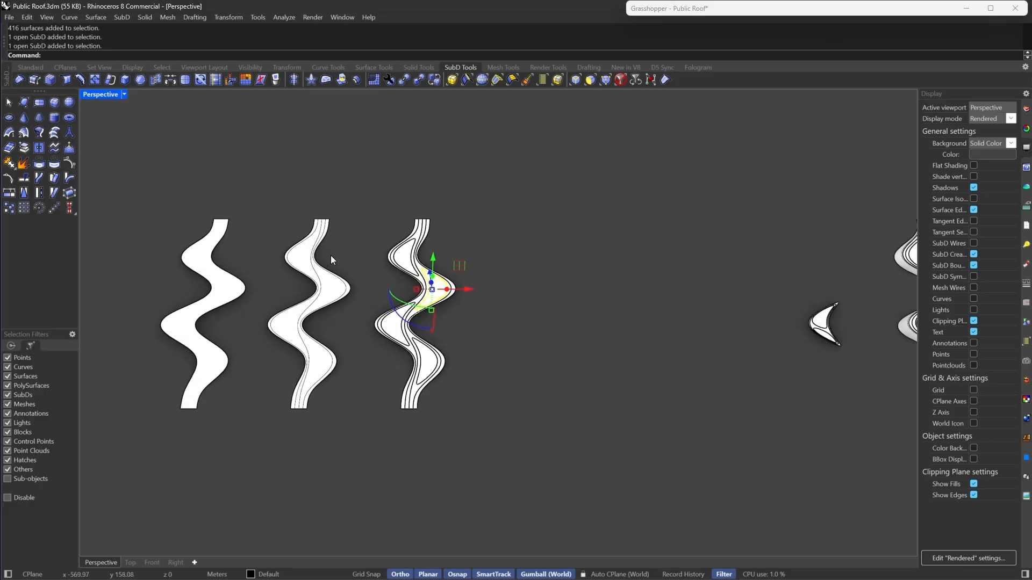
scroll(215, 391, "down", 5)
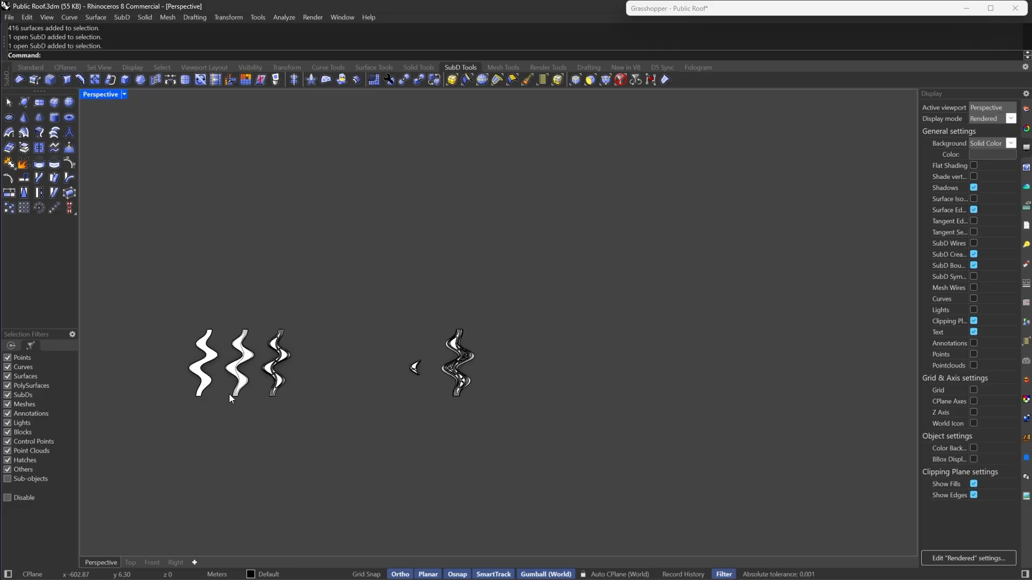
right_click_drag(229, 394, 395, 323)
scroll(537, 359, "up", 9)
scroll(387, 253, "up", 8)
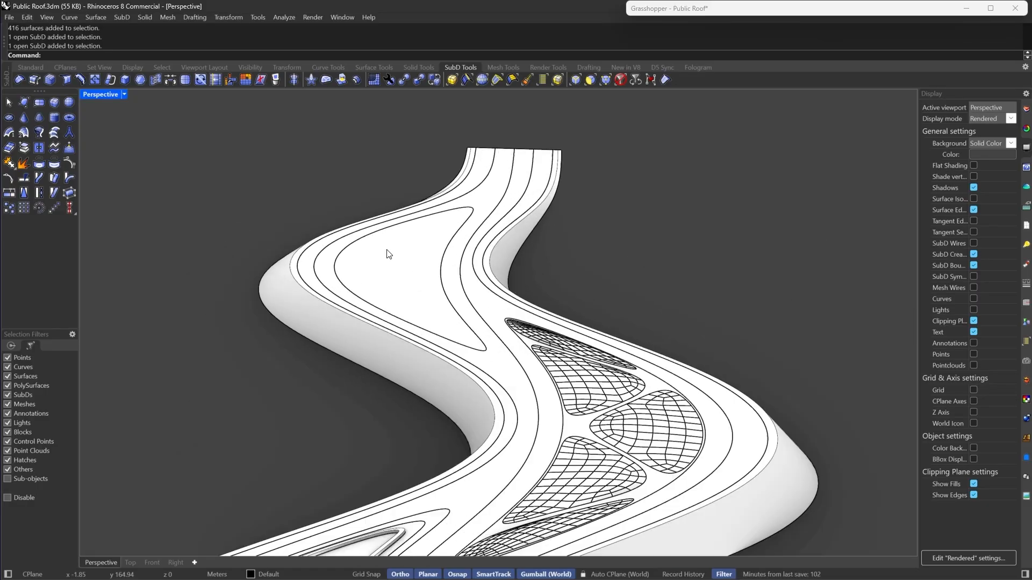
- Select the island patch near the roof's upper bend
left_click(387, 250)
scroll(575, 295, "down", 5)
right_click_drag(575, 295, 541, 288)
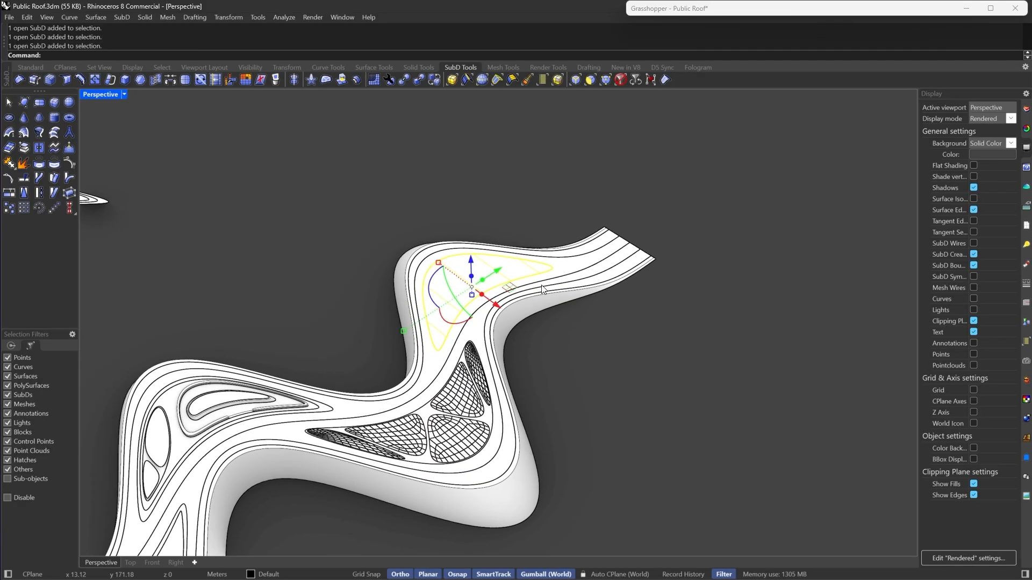
- Delete the selected island patch and select the roof SubD around the opening
key("Delete")
scroll(520, 292, "up", 3)
left_click(448, 304)
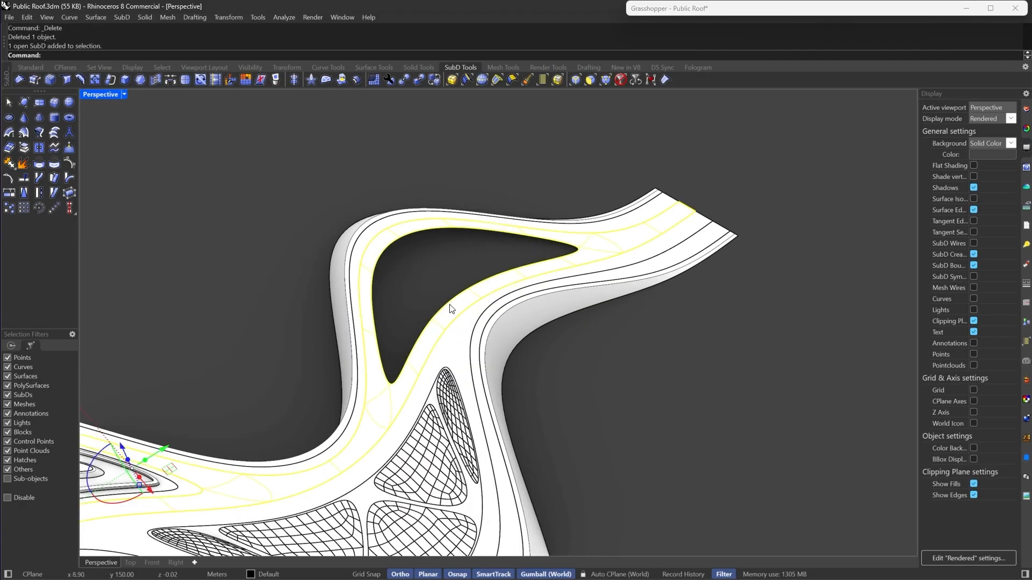
- Switch the roof SubD to flat display and clear the selection
scroll(430, 298, "down", 2)
scroll(486, 278, "up", 3)
scroll(501, 241, "down", 4)
scroll(488, 278, "up", 4)
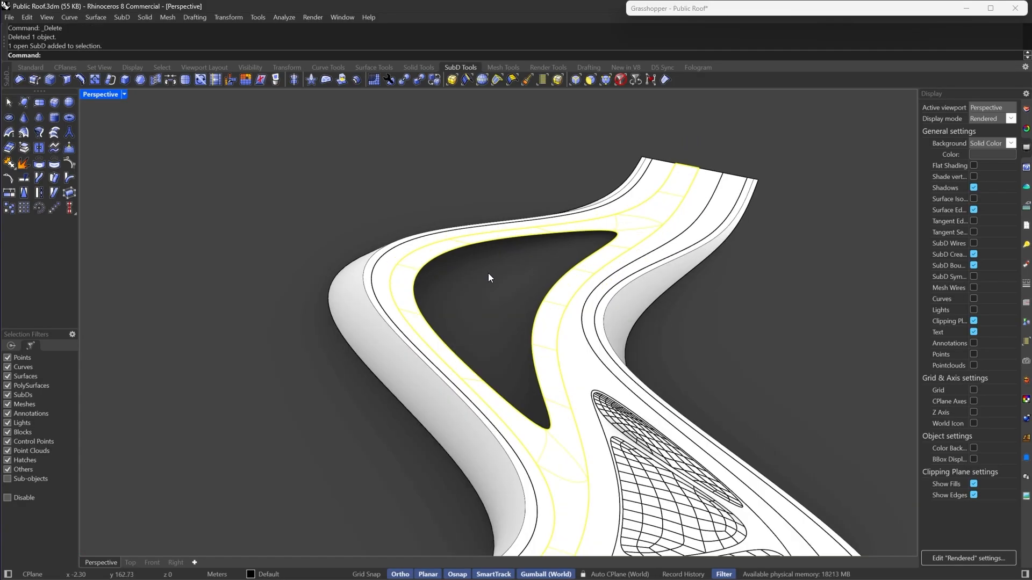
scroll(488, 278, "up", 1)
key("Tab")
key("Escape")
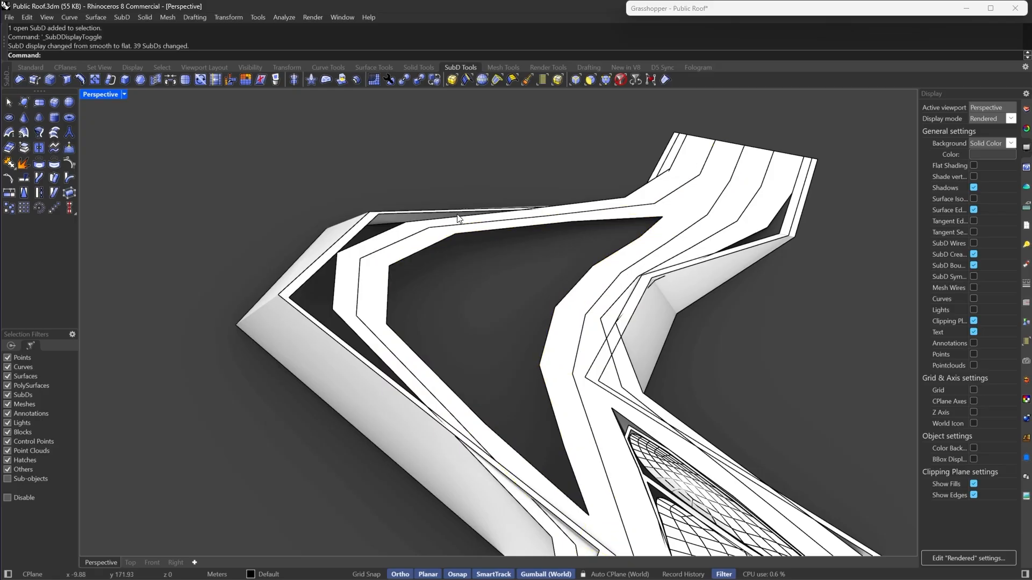
- Select the boundary edge loop of the roof opening and set the Perspective viewport to Shaded display
left_click(574, 80)
double_click(400, 261)
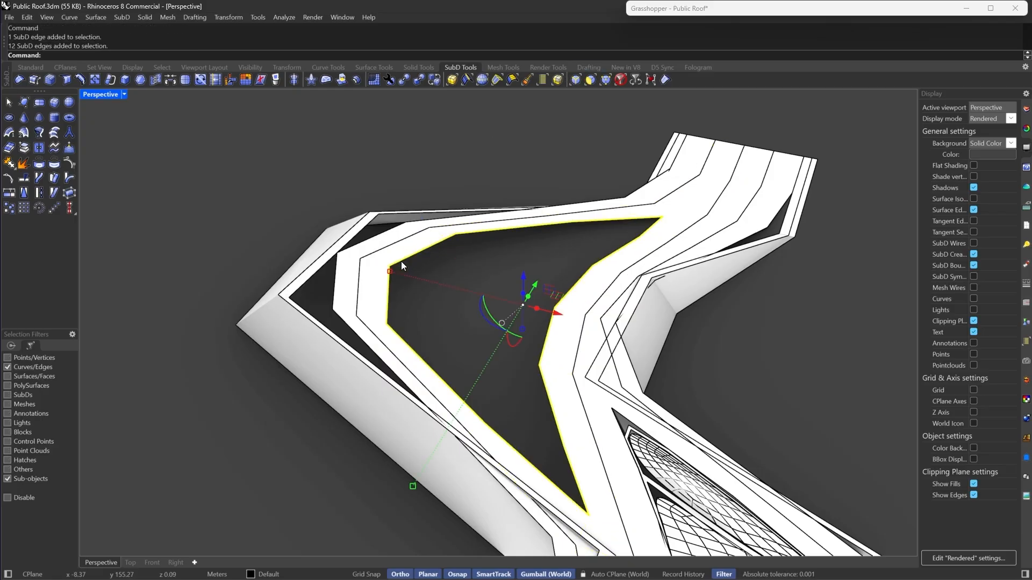
right_click_drag(401, 261, 590, 209)
left_click(124, 94)
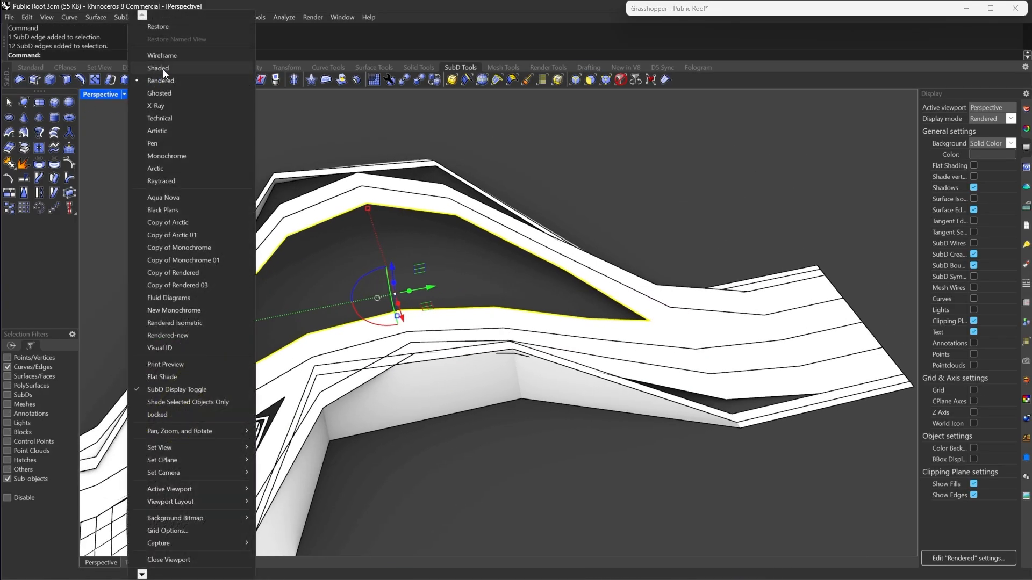
left_click(163, 70)
- Bridge the two opposite edge chains across the opening with 1 segment and Join enabled
right_click_drag(551, 340, 467, 328)
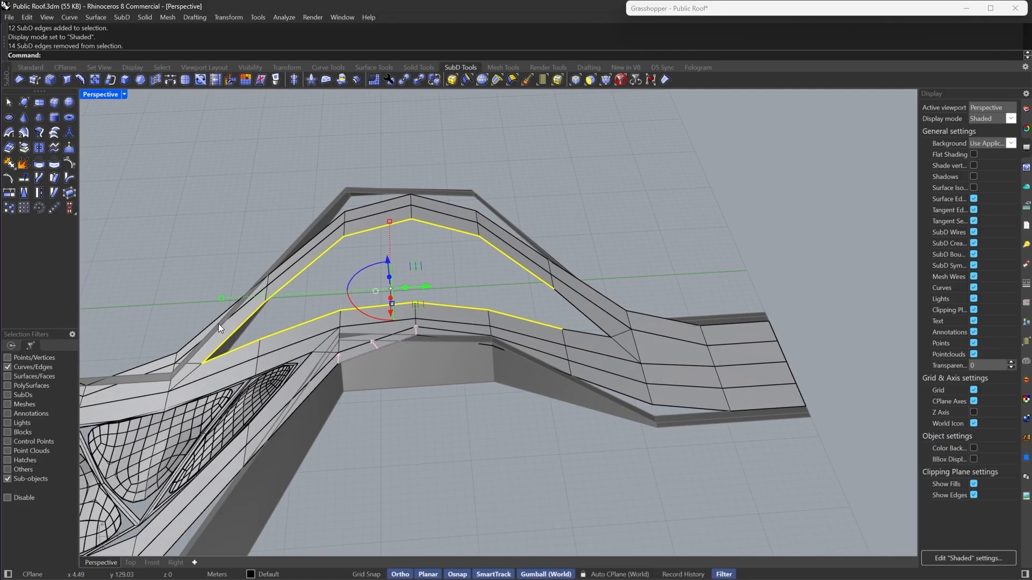
scroll(218, 324, "up", 5)
left_click_drag(270, 228, 173, 456, "ctrl")
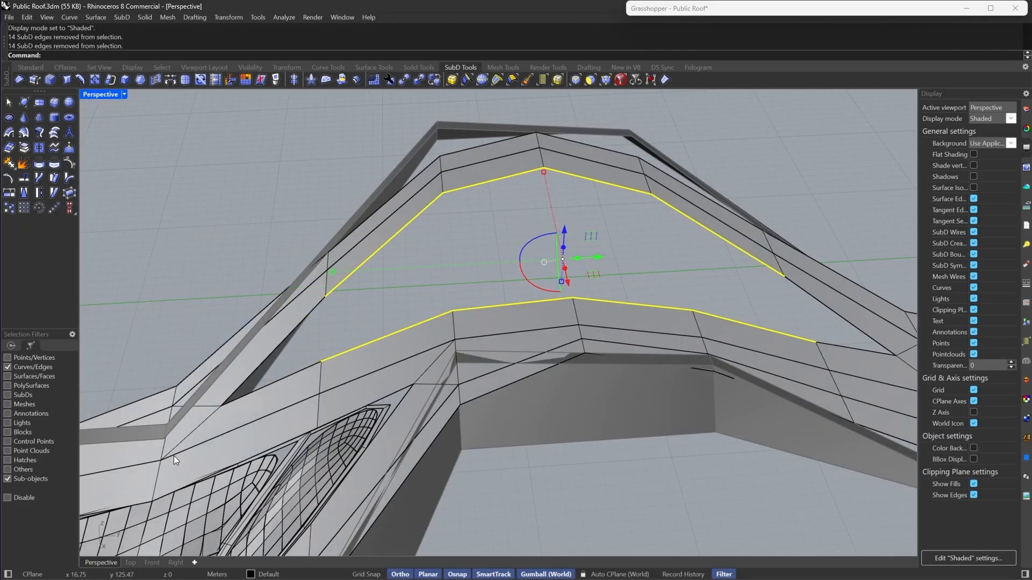
left_click(171, 80)
right_click_drag(344, 231, 565, 152)
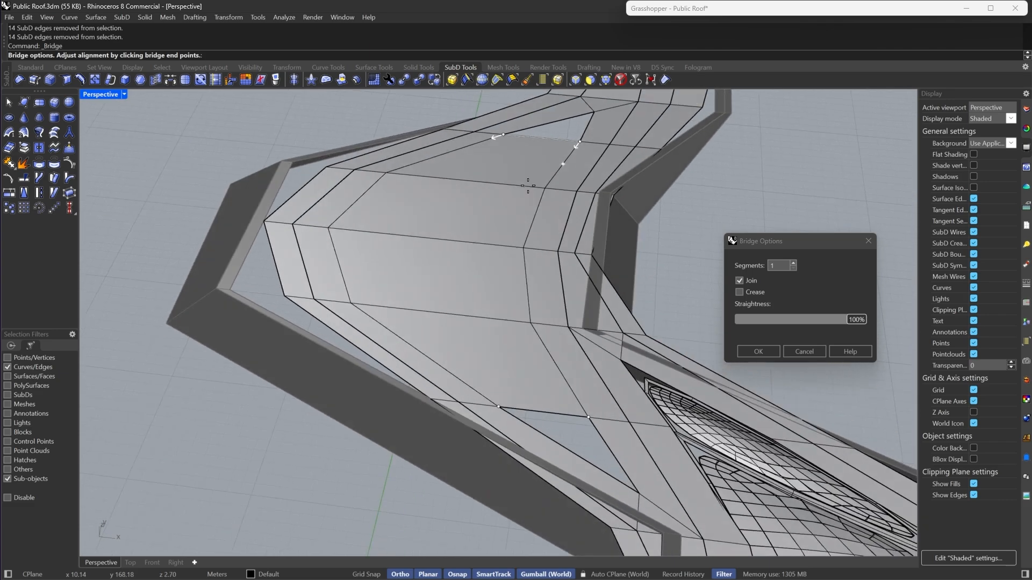
key("Return")
- Fill the two triangular holes left at the ends of the bridge
double_click(554, 137)
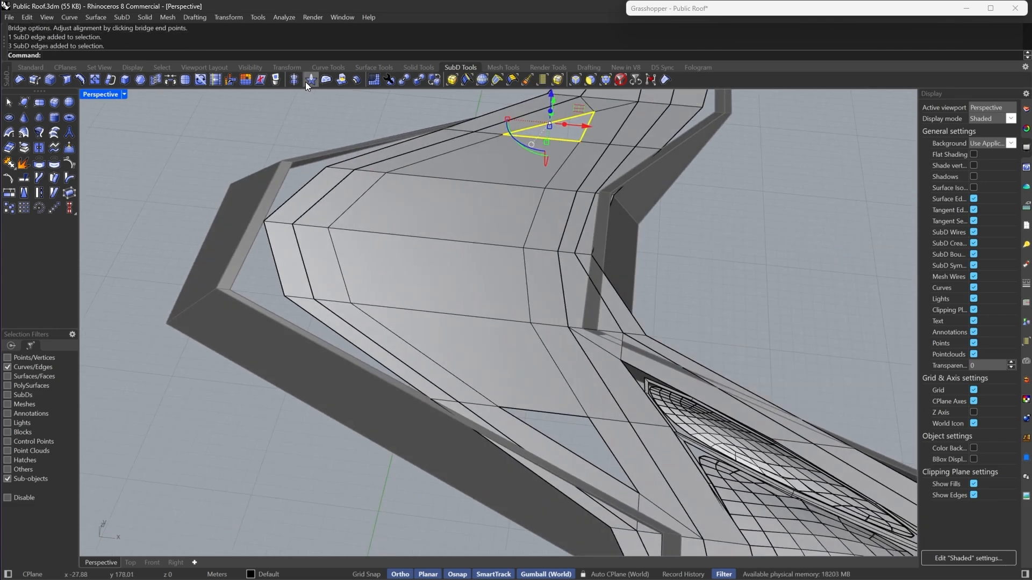
double_click(544, 412, "shift")
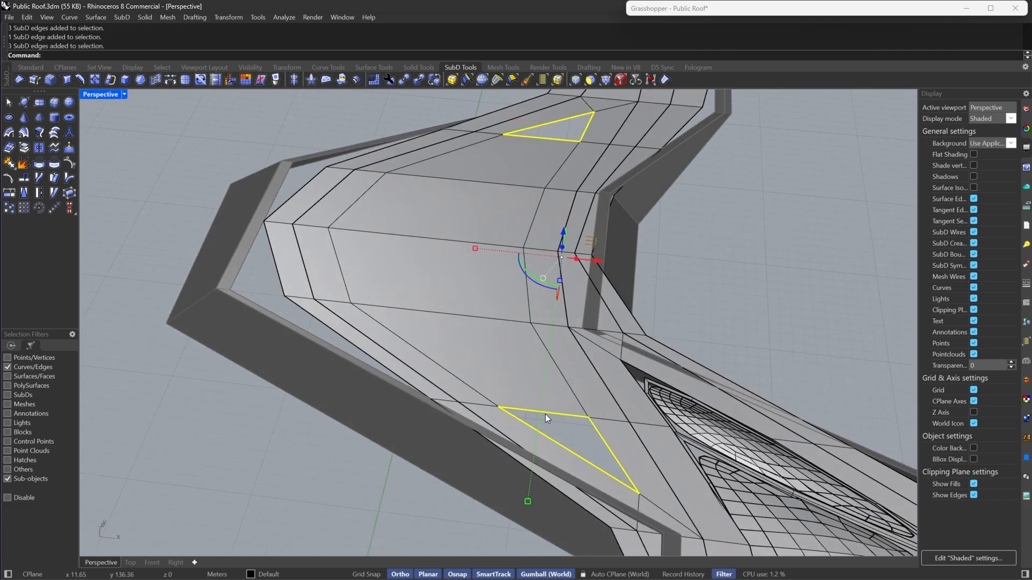
left_click(342, 80)
key("Return")
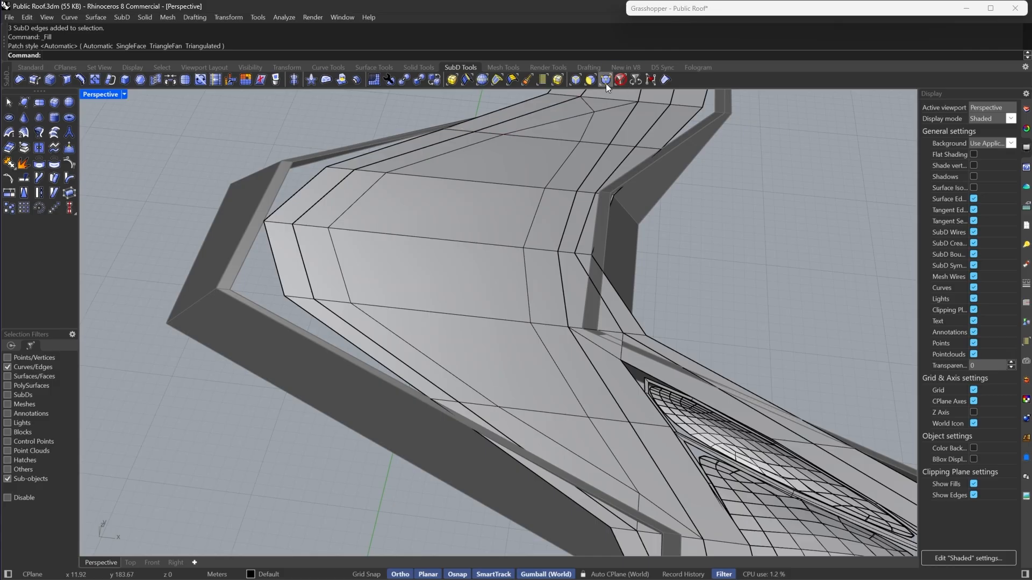
- Select the new faces filling the opening and extract them as a separate SubD
left_click(605, 80)
left_click(559, 147)
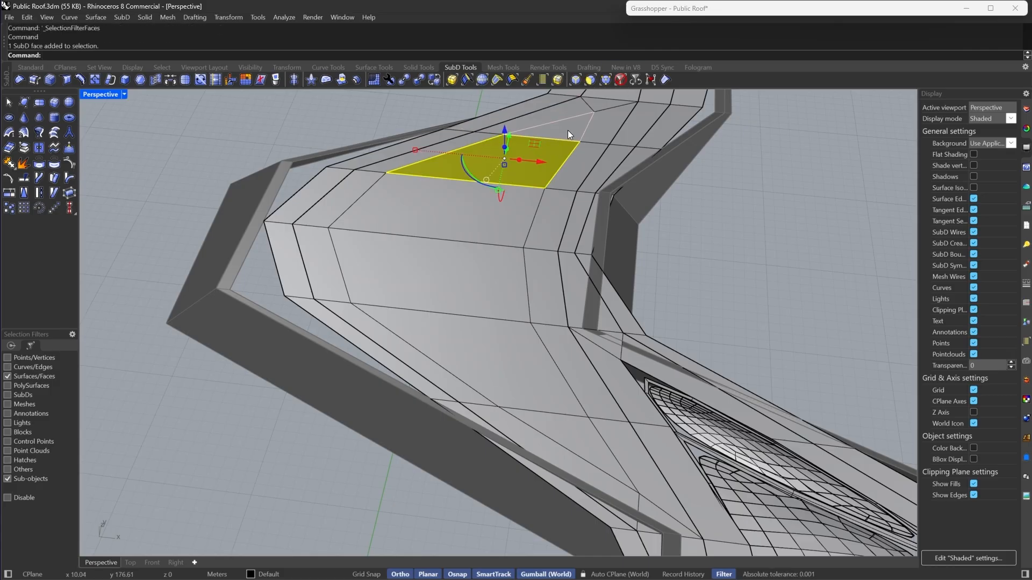
left_click(580, 456, "shift")
double_click(524, 375, "shift")
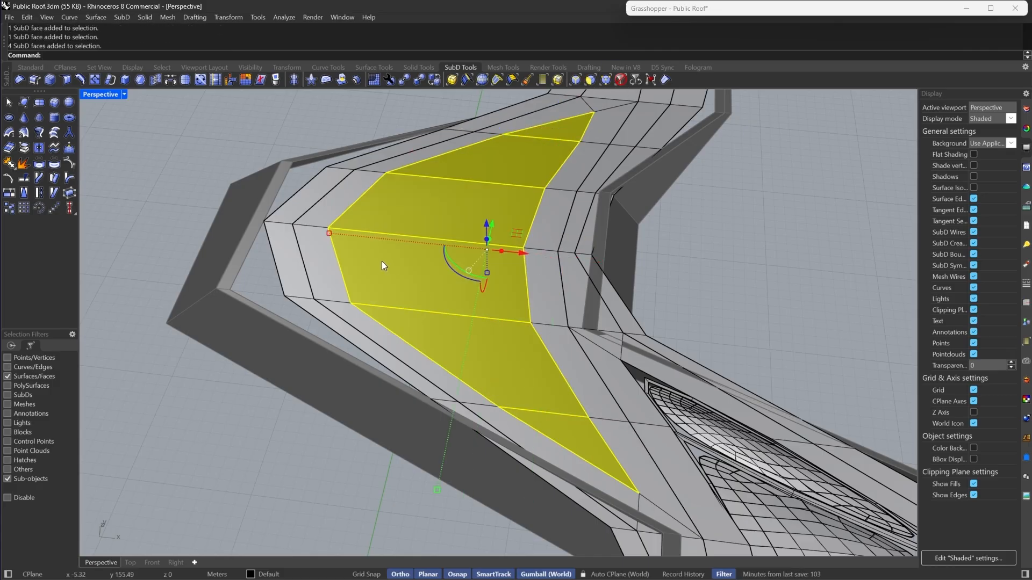
scroll(425, 270, "down", 3)
right_click_drag(424, 269, 311, 285)
right_click(23, 161)
key("Escape")
- Return the SubDs to smooth display and inspect the extracted patch in the roof
key("Tab")
scroll(311, 284, "up", 4)
right_click_drag(500, 260, 468, 301)
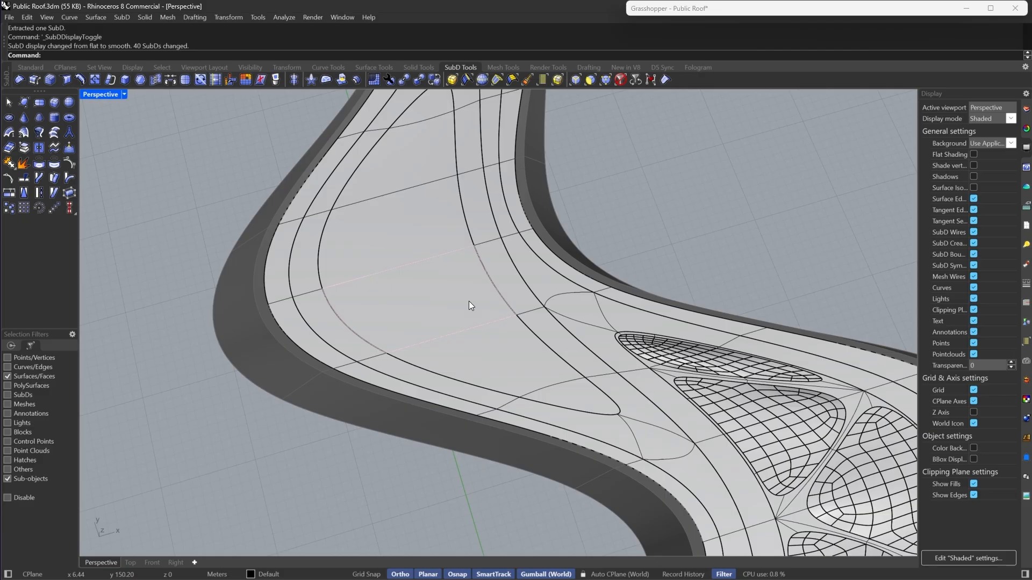
right_click_drag(470, 304, 548, 330)
scroll(411, 343, "down", 5)
scroll(479, 317, "up", 5)
scroll(480, 317, "down", 4)
scroll(548, 330, "up", 5)
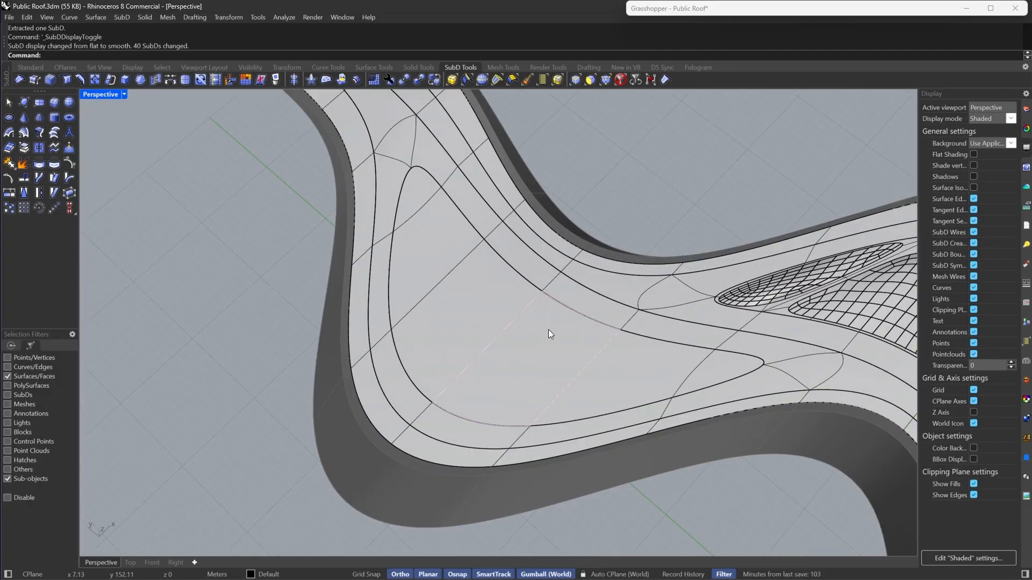
- Select the faces of the extracted patch and switch to flat display
double_click(549, 330)
scroll(326, 288, "down", 6)
right_click_drag(326, 288, 482, 265)
scroll(483, 269, "up", 6)
right_click_drag(607, 247, 573, 244)
key("Tab")
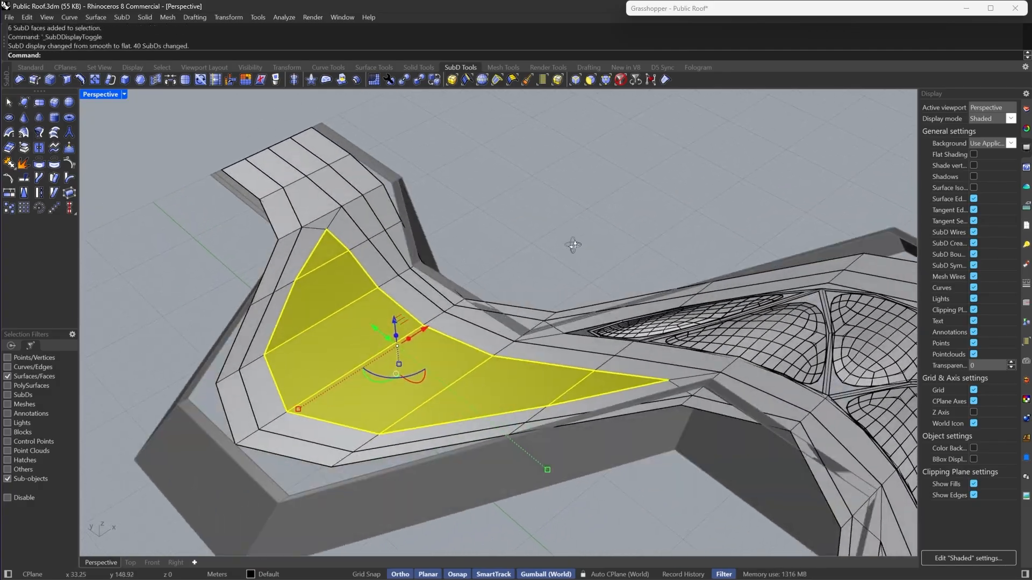
- Orbit around the roof to examine the selected patch in flat and smooth display
scroll(452, 361, "down", 6)
mouse_move(452, 360)
right_mouse_down()
mouse_move(426, 353)
mouse_move(438, 350)
right_mouse_up()
scroll(350, 344, "up", 6)
scroll(350, 344, "down", 6)
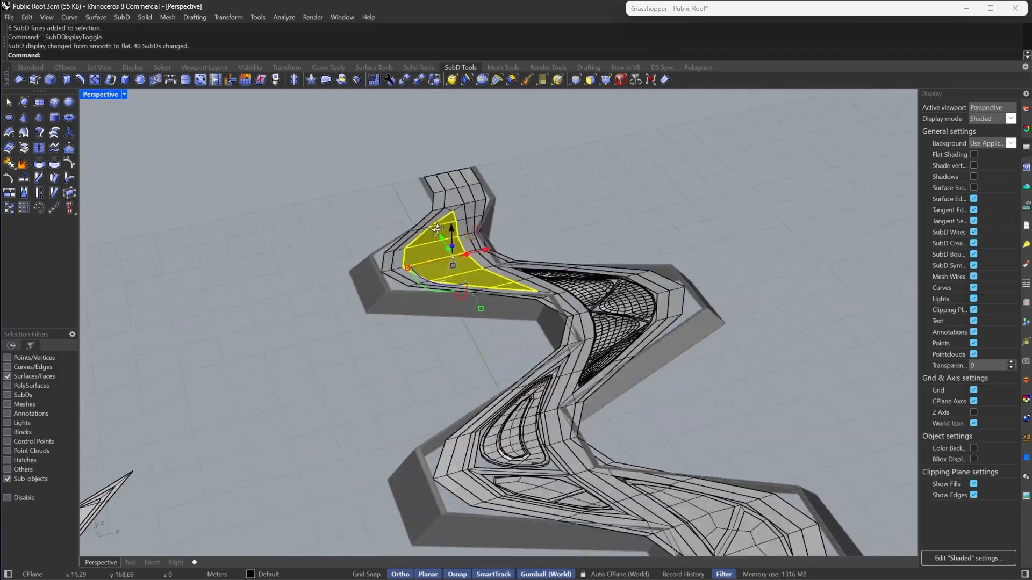
mouse_move(452, 253)
right_mouse_down()
mouse_move(417, 201)
mouse_move(436, 286)
mouse_move(450, 269)
right_mouse_up()
scroll(436, 286, "up", 6)
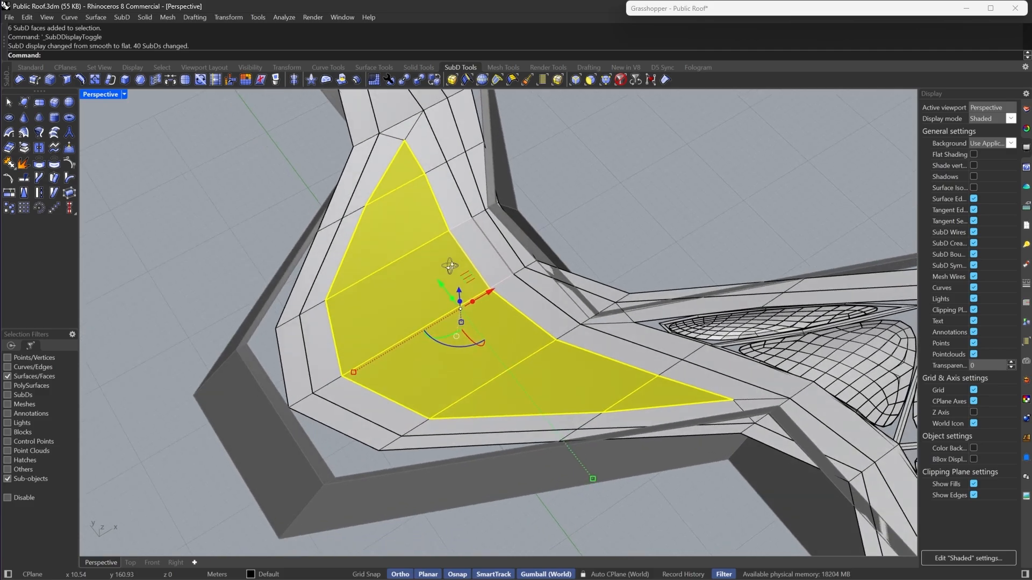
right_click_drag(559, 148, 493, 169)
scroll(352, 175, "down", 6)
right_click_drag(352, 176, 515, 227)
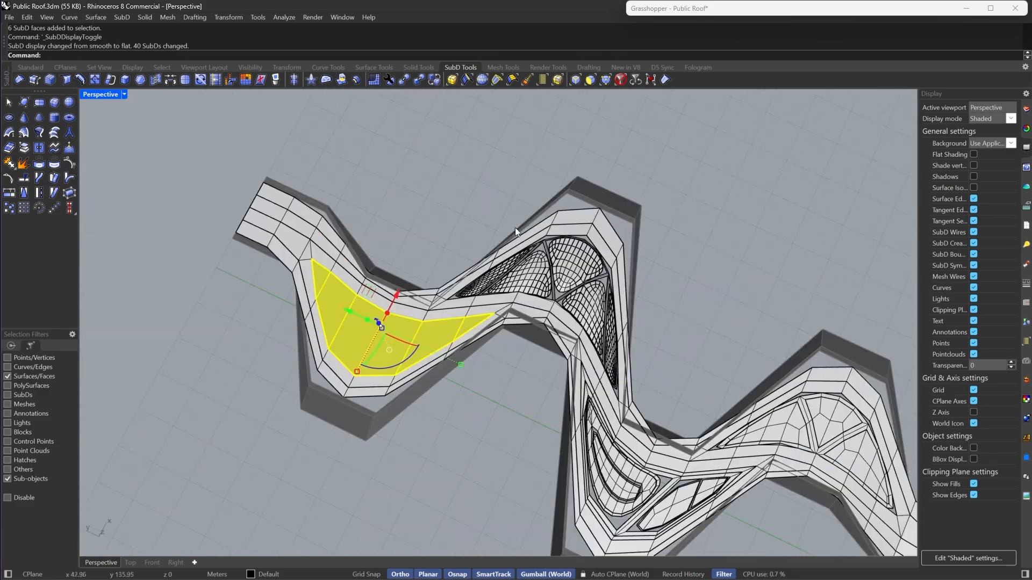
scroll(515, 227, "down", 4)
right_click_drag(391, 543, 419, 462)
scroll(555, 274, "up", 5)
key("Tab")
right_click_drag(555, 274, 550, 251)
scroll(549, 250, "down", 2)
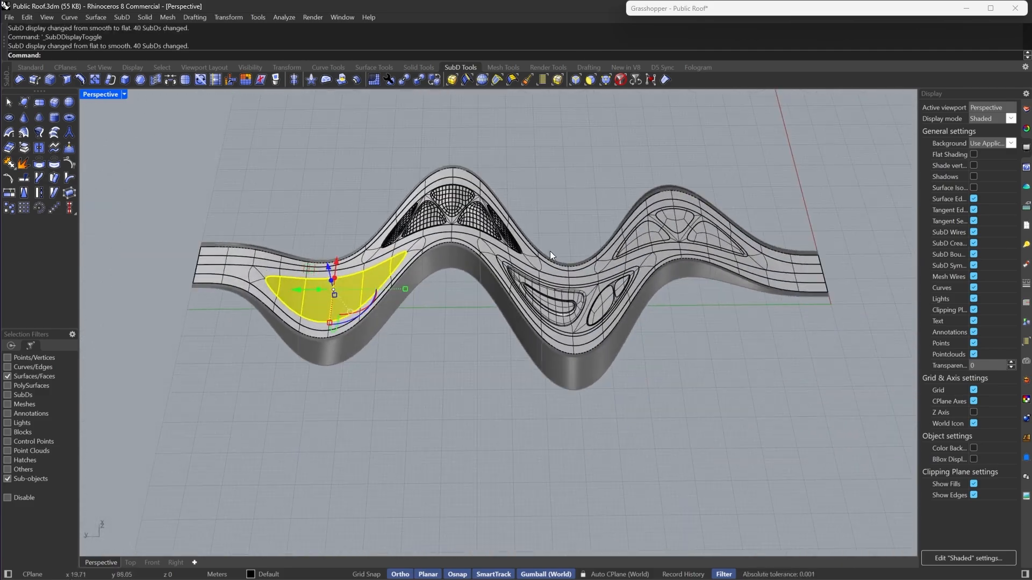
scroll(549, 251, "up", 2)
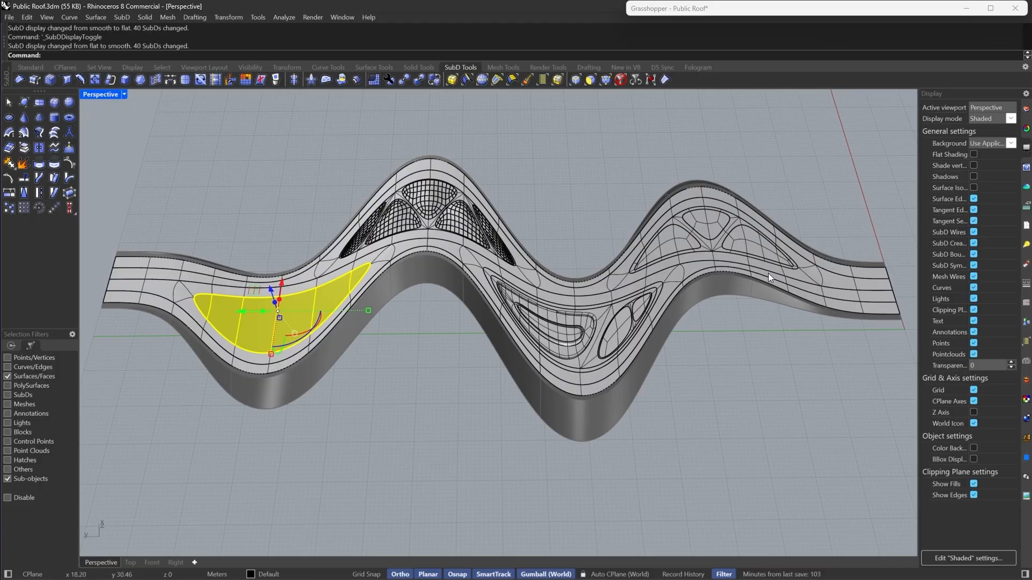
- Zoom in on the selected patch to examine its shape, then clear the selection
right_click_drag(501, 236, 399, 203)
scroll(400, 203, "down", 6)
scroll(411, 232, "up", 10)
scroll(447, 242, "down", 7)
scroll(491, 336, "up", 12)
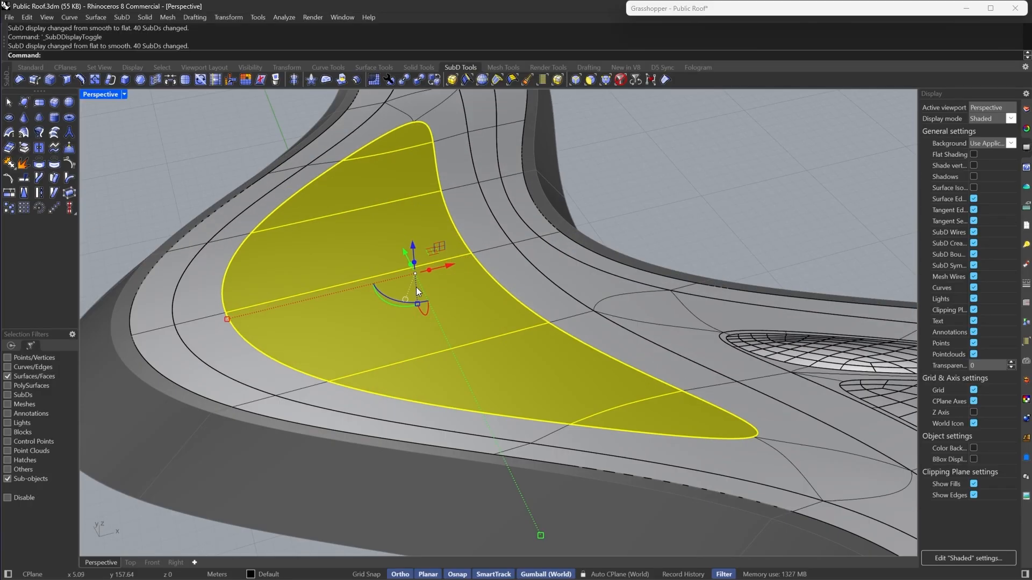
right_click_drag(416, 287, 447, 295)
scroll(449, 296, "down", 5)
scroll(429, 272, "up", 5)
key("Escape")
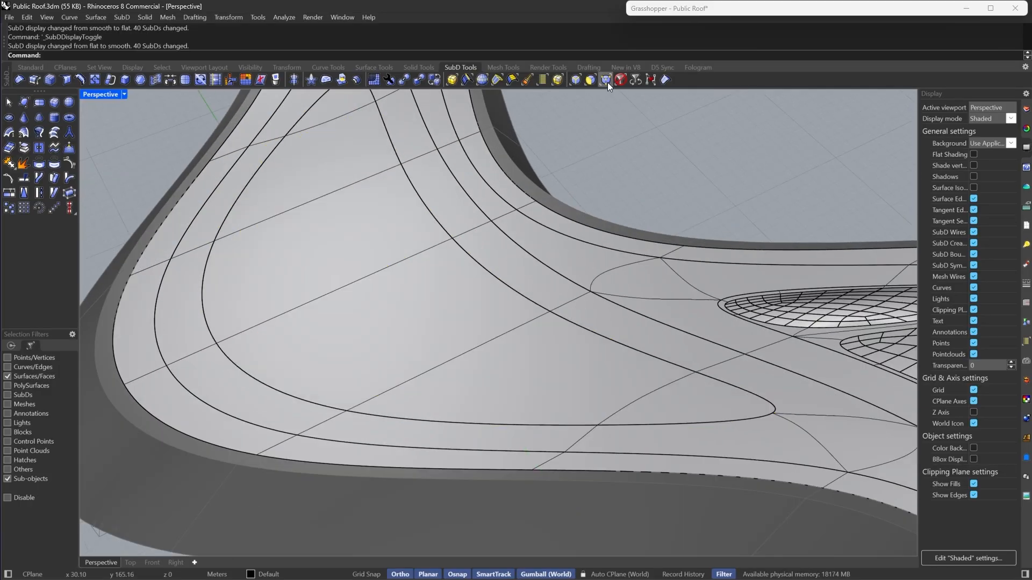
- Select the extracted patch SubD and isolate it
left_click(620, 80)
left_click(429, 284)
type("Isolate")
key("Return")
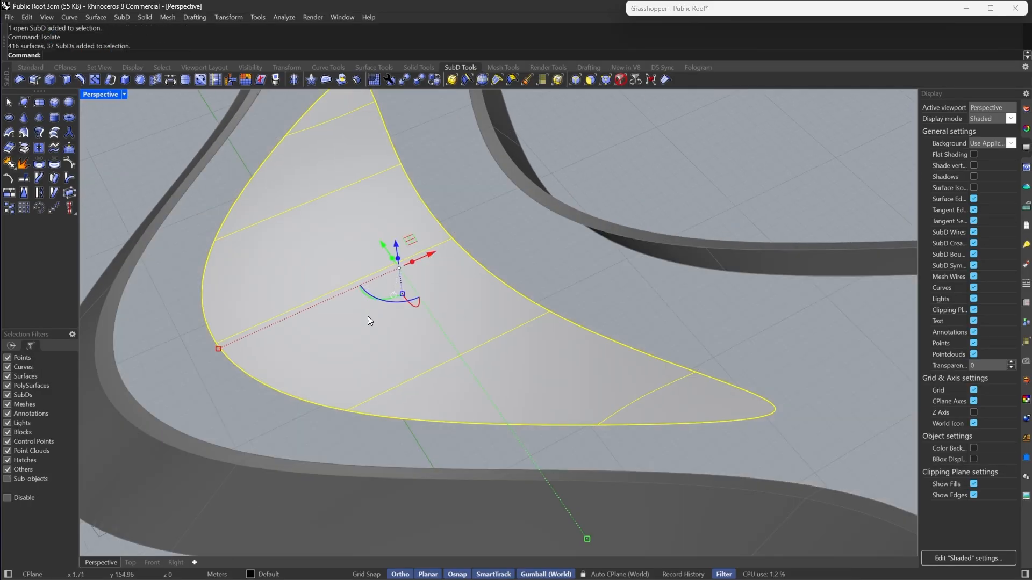
key("Escape")
- Switch to flat display and orbit around the isolated patch to examine it
right_click_drag(367, 316, 404, 274)
key("Tab")
scroll(429, 328, "down", 4)
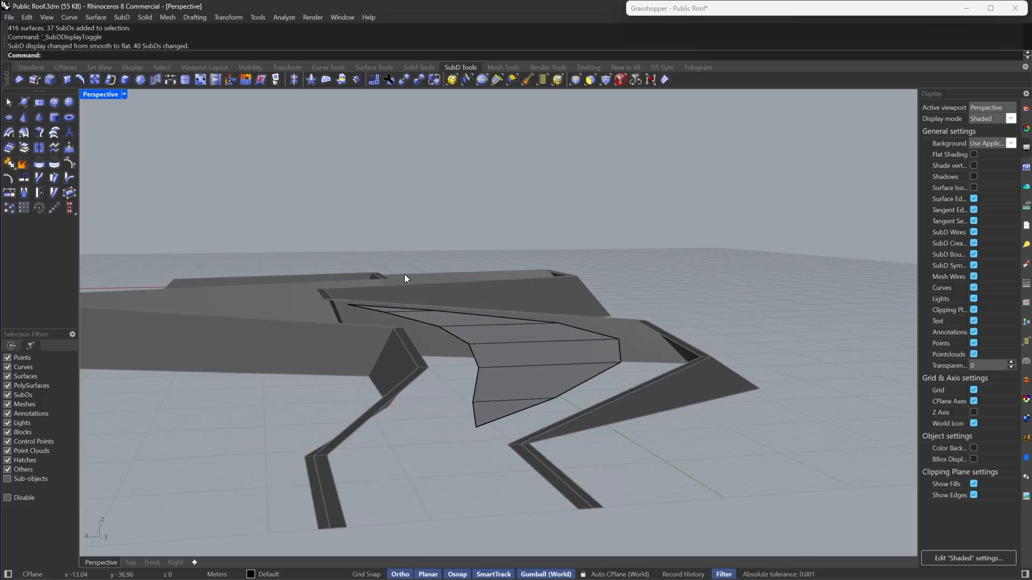
right_click_drag(586, 401, 465, 465)
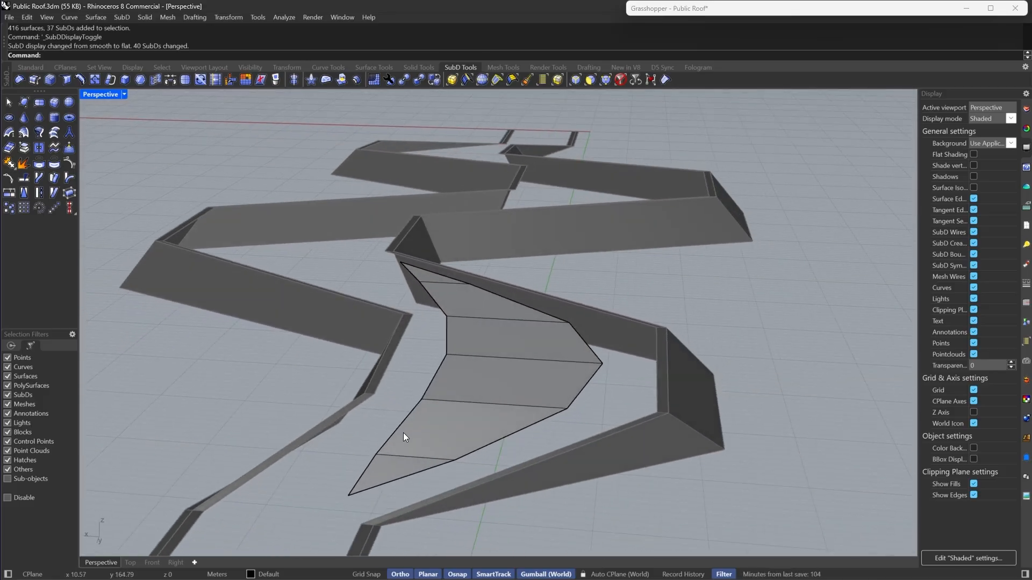
right_click_drag(465, 337, 908, 220)
left_click(496, 342)
right_click_drag(237, 248, 604, 268)
key("Escape")
- Select the face loop of the isolated patch with the face selection filter
left_click(538, 313)
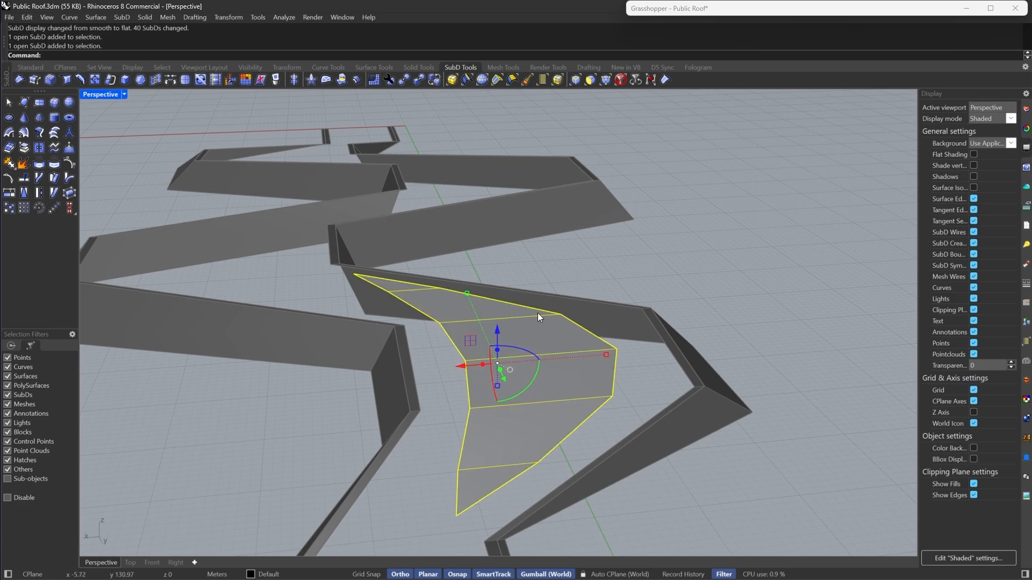
right_click_drag(538, 313, 546, 368)
key("Escape")
scroll(546, 366, "up", 5)
left_click(590, 81)
left_click(330, 201)
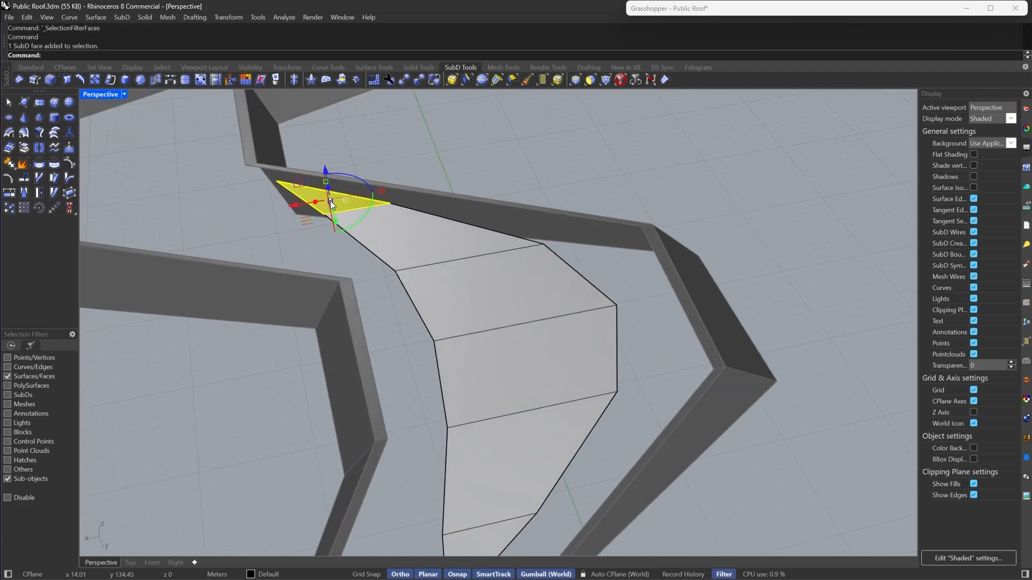
left_click(434, 264, "shift")
double_click(433, 264, "shift")
scroll(434, 264, "down", 3)
right_click_drag(451, 254, 508, 281)
scroll(508, 282, "up", 6)
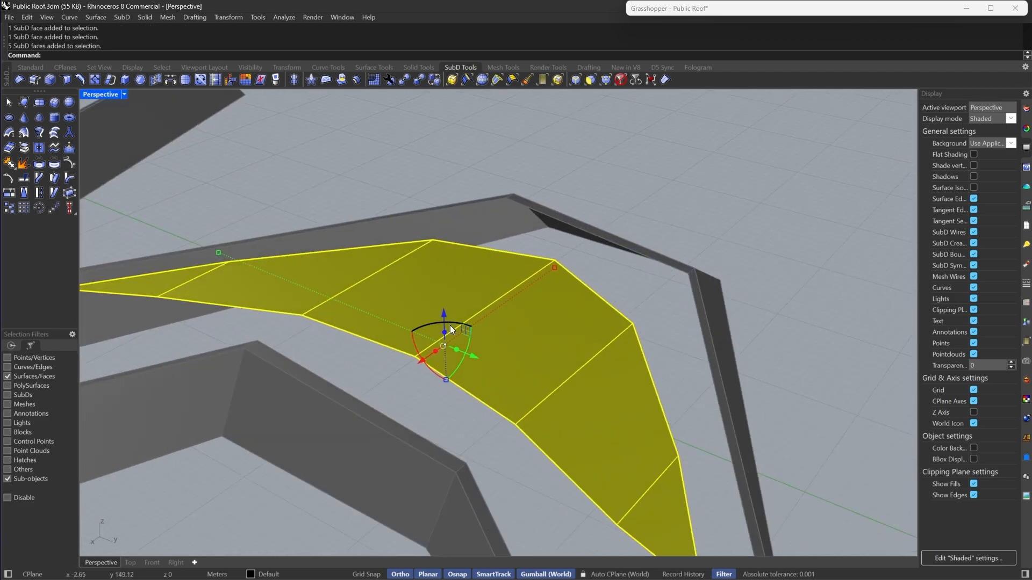
- Try to extrude the selected faces with the gumball and undo it
left_click_drag(449, 329, 453, 292)
scroll(454, 292, "down", 4)
right_click_drag(539, 295, 492, 291)
key("ctrl+z")
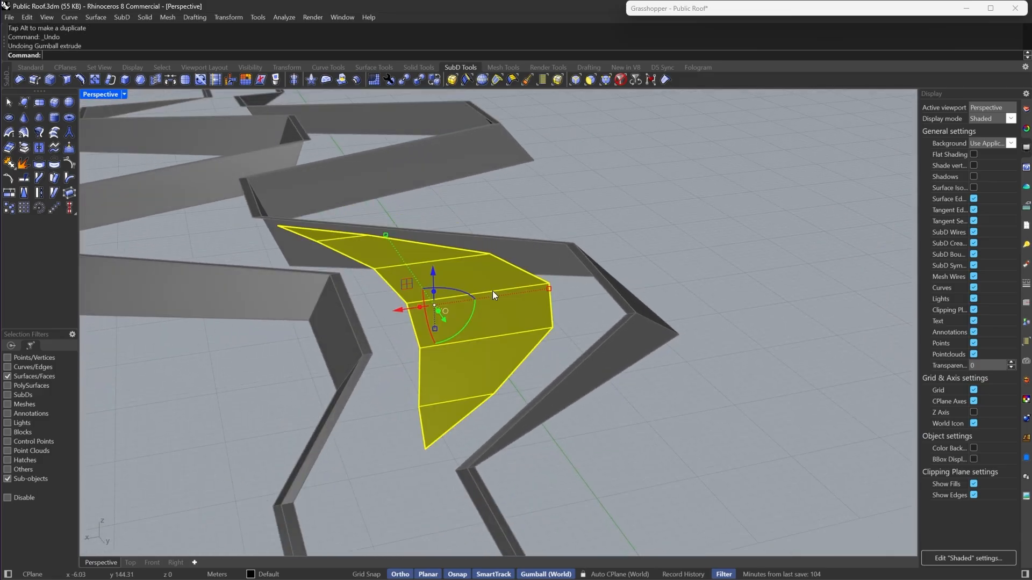
- Inset the selected patch faces as a group
left_click(138, 79)
key("Return")
right_click_drag(411, 346, 453, 292)
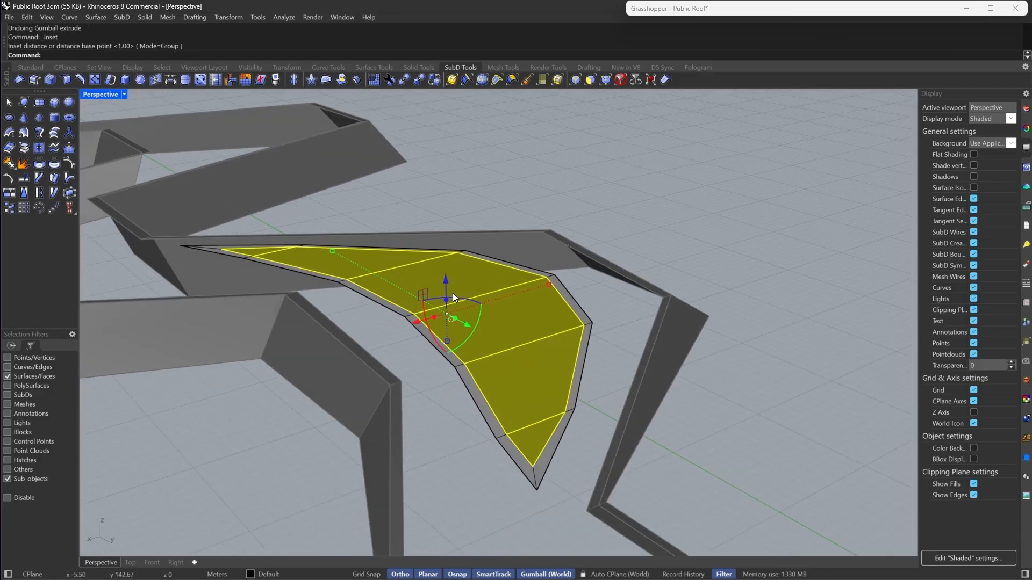
left_click_drag(446, 281, 446, 267)
right_click_drag(446, 266, 422, 411)
left_click(522, 437)
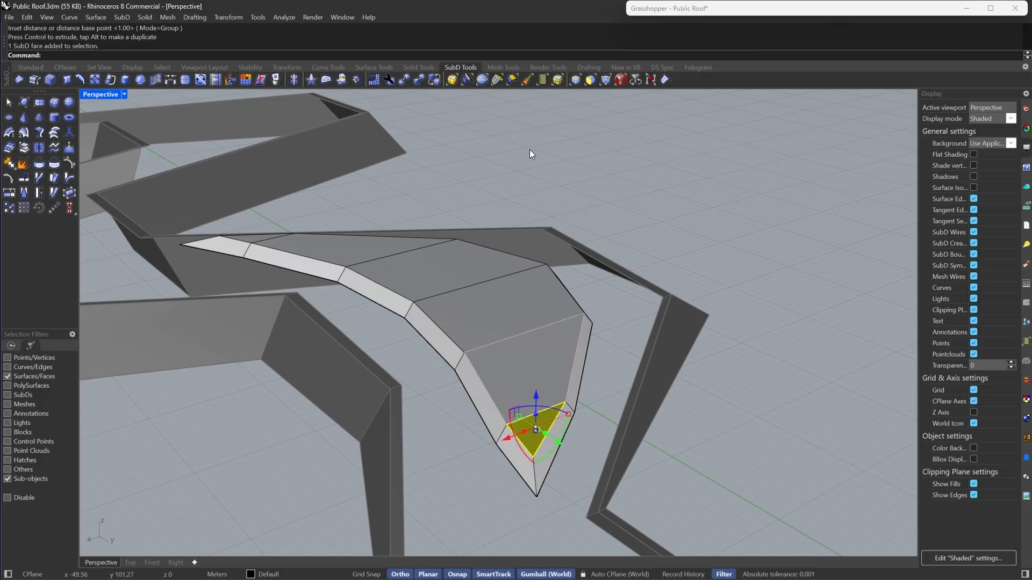
key("Escape")
- Select the edge chain along the patch's outer side and raise it slightly with the gumball
key("alt+2")
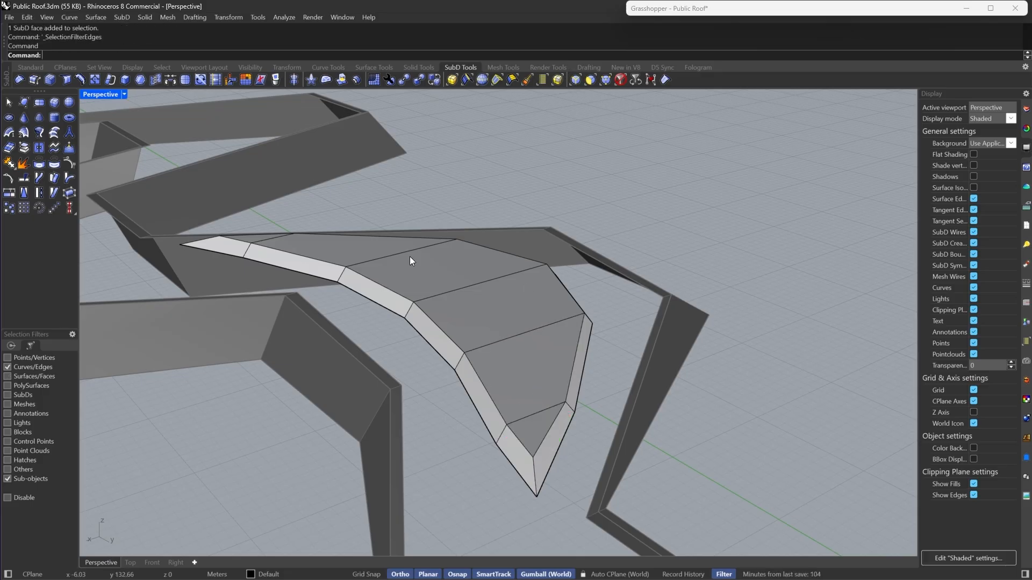
left_click(523, 438)
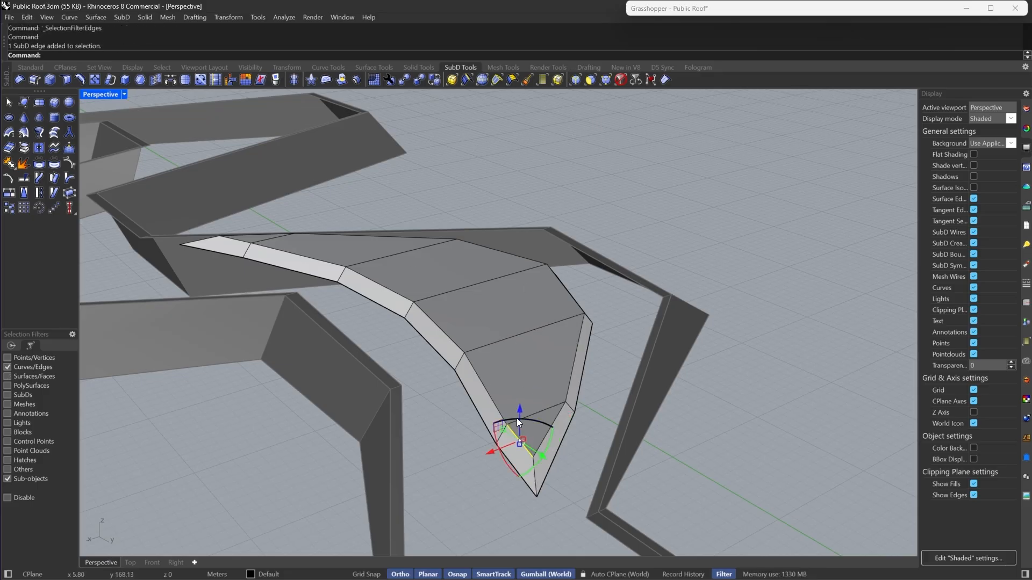
left_click(240, 243, "shift")
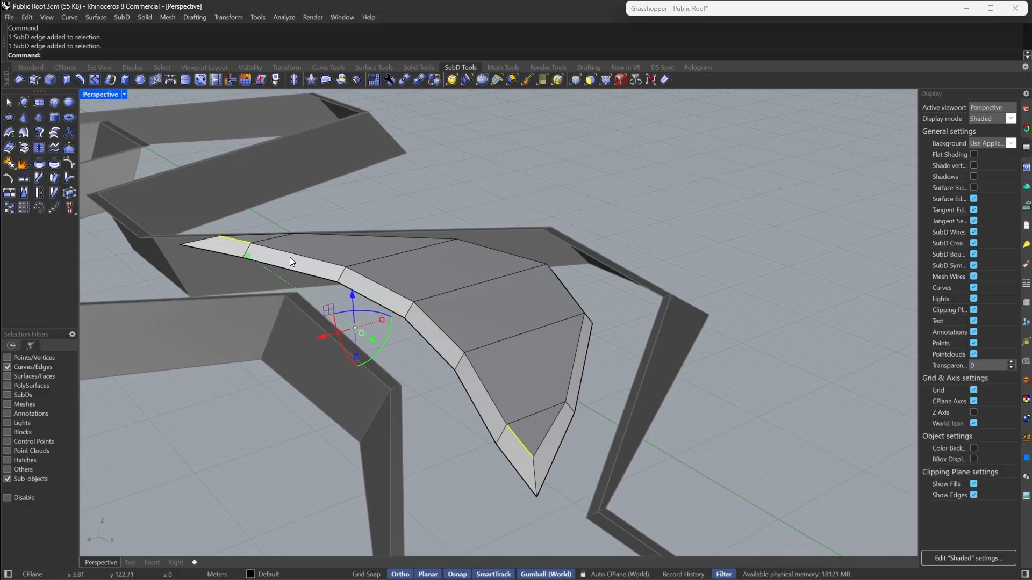
double_click(290, 257)
right_click_drag(291, 255, 436, 291)
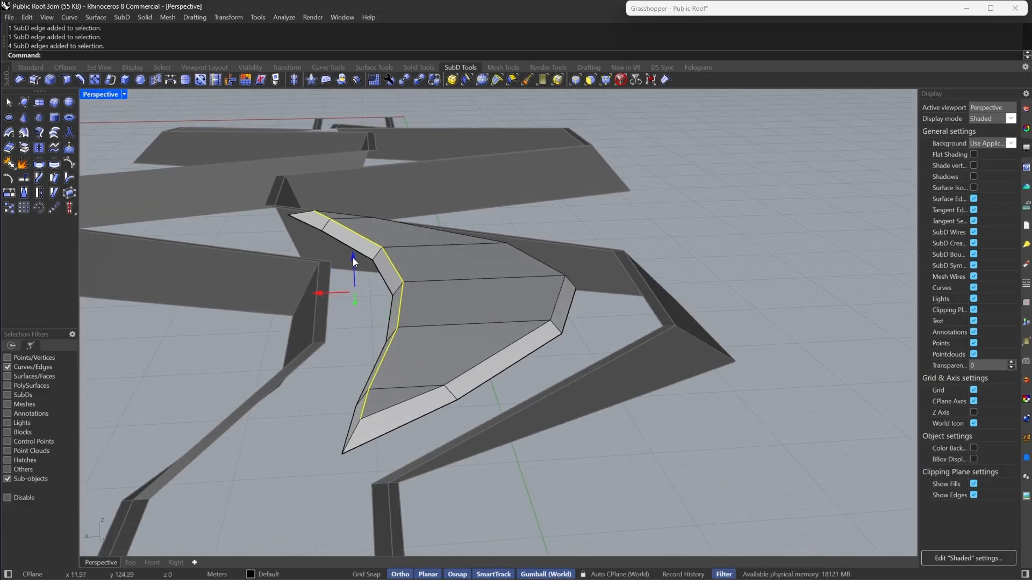
left_click_drag(353, 257, 363, 224)
right_click_drag(363, 224, 683, 266)
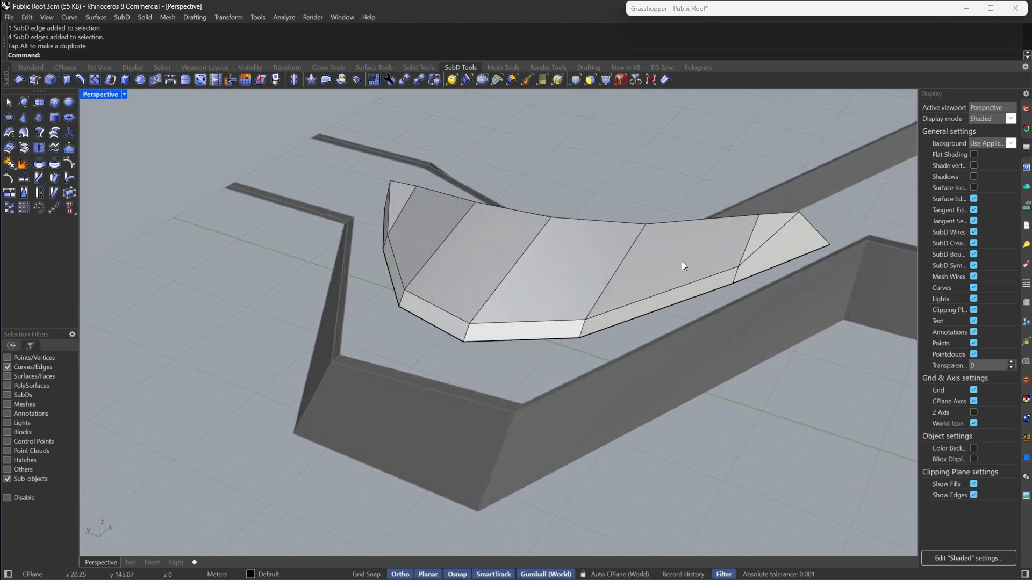
key("Escape")
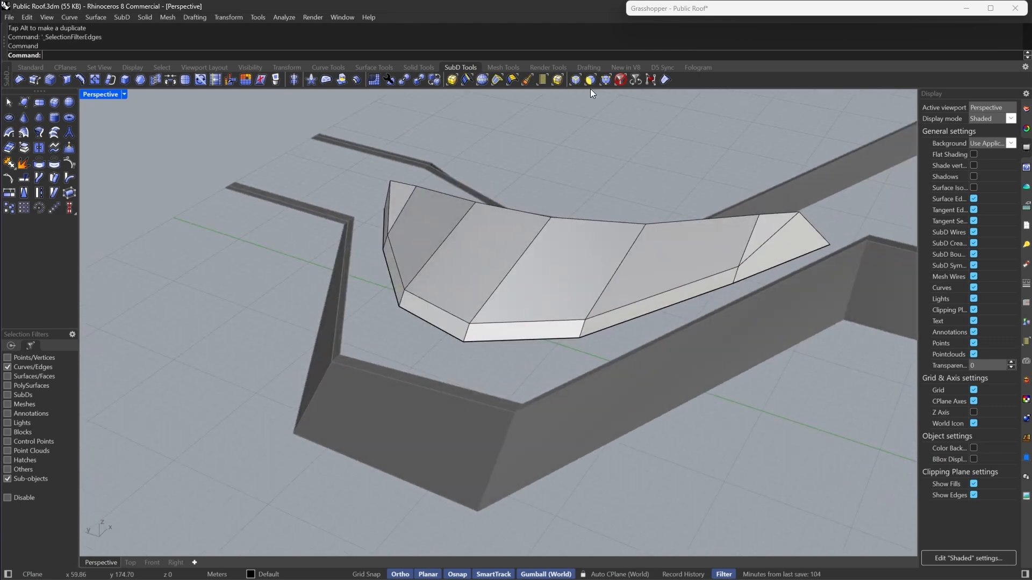
- Select two edges on the patch's inner side, nudge them slightly upward and preview the smooth shape
left_click(633, 304)
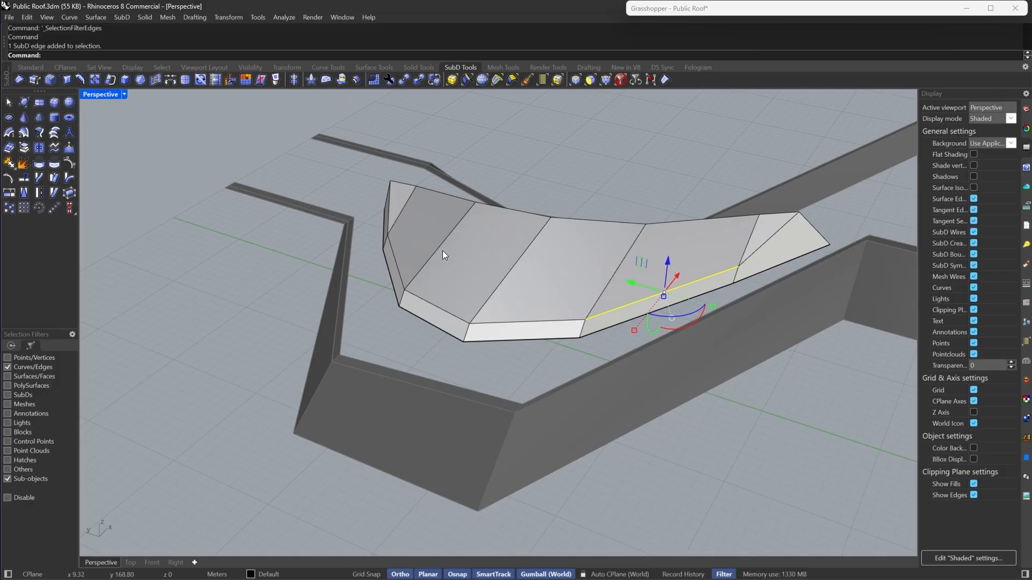
left_click(395, 270, "shift")
left_click_drag(528, 244, 529, 234)
key("Escape")
right_click_drag(447, 287, 524, 250)
key("Tab")
key("Tab")
- Select the patch's top faces, inset them as a group and extract the inset faces
left_click(582, 82)
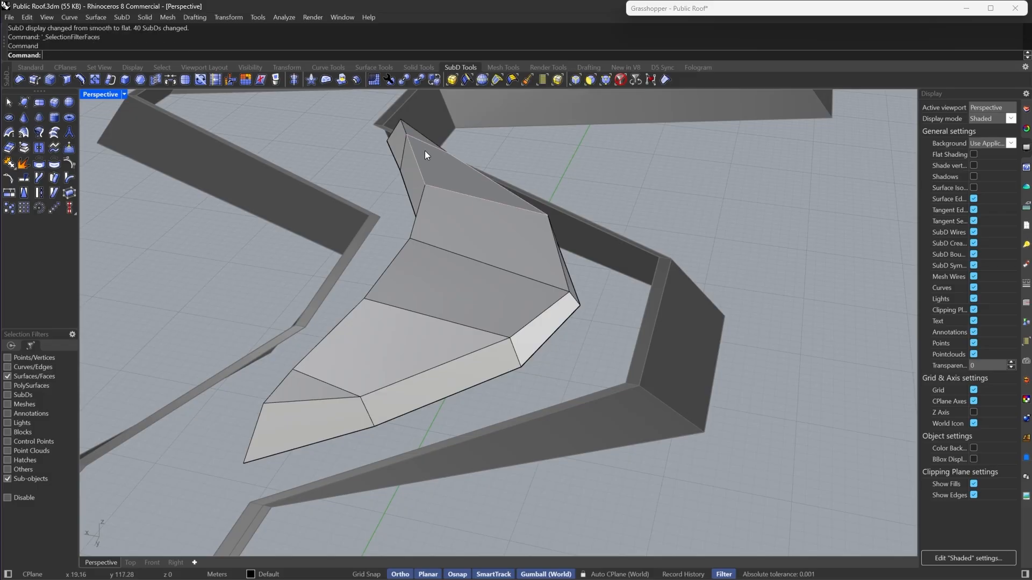
left_click(415, 134)
left_click(314, 382, "shift")
double_click(356, 362, "shift")
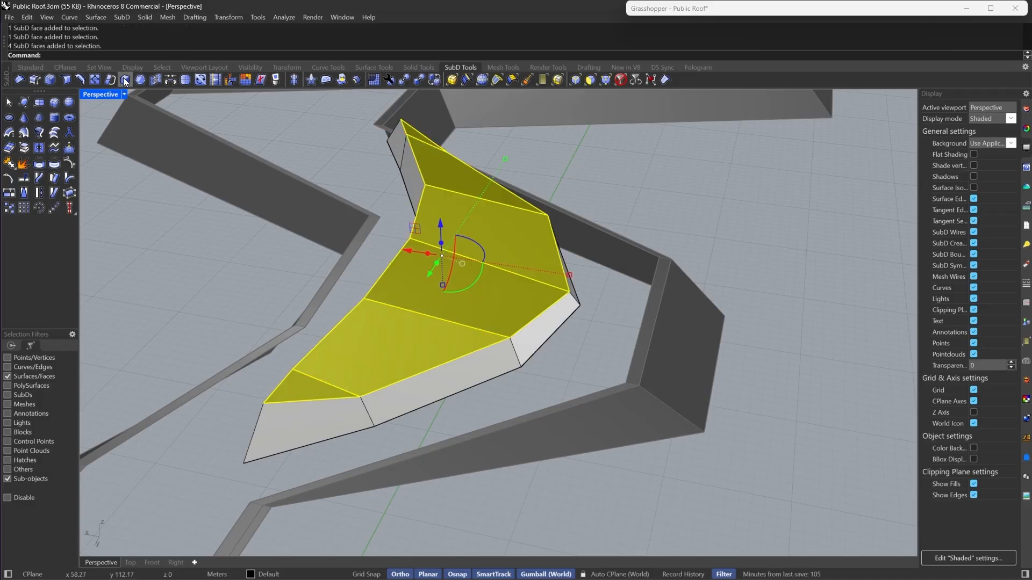
left_click(133, 84)
key("Return")
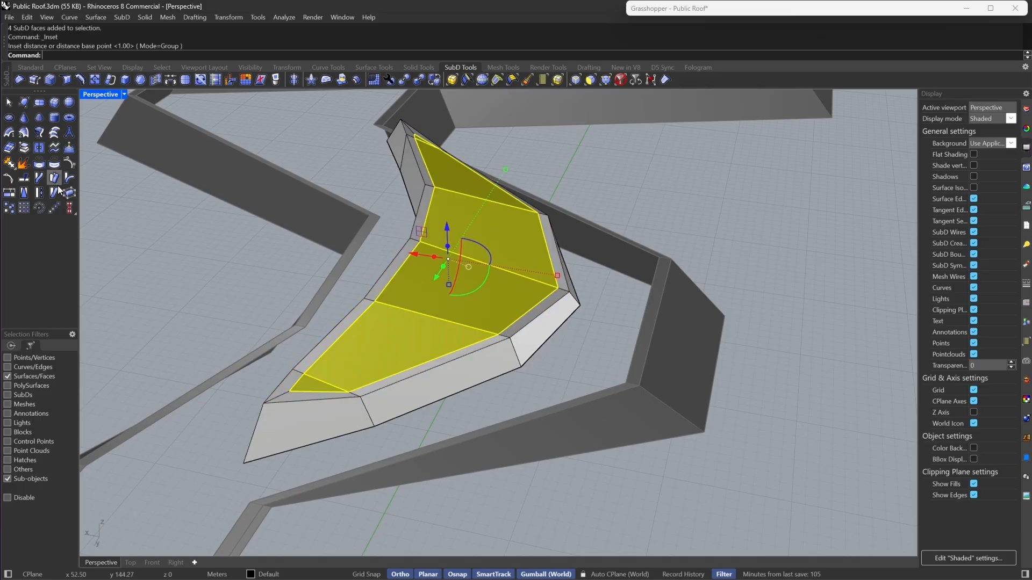
left_click(25, 150)
- Toggle smooth display and orbit around the patch to examine the extracted faces
key("Tab")
right_click_drag(424, 341, 372, 323)
double_click(540, 208)
double_click(539, 209)
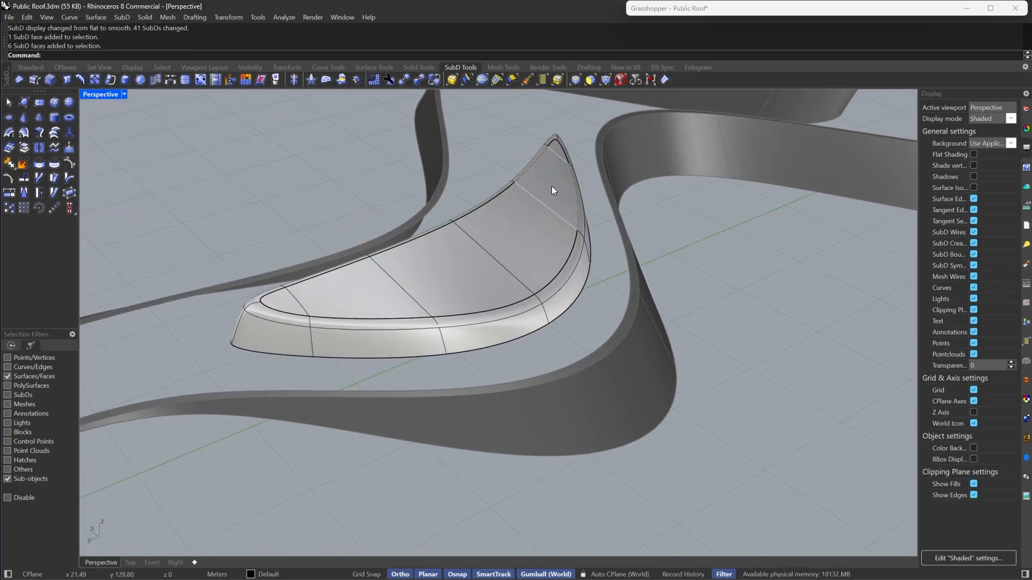
double_click(534, 210)
right_click_drag(534, 211, 644, 299)
key("Tab")
key("Escape")
mouse_move(535, 347)
right_mouse_down()
mouse_move(484, 315)
mouse_move(382, 334)
mouse_move(533, 344)
right_mouse_up()
key("Tab")
double_click(496, 333)
key("Tab")
key("Escape")
- Try deleting an edge loop of the patch, then undo the recent inset, extract and delete changes
left_click(576, 79)
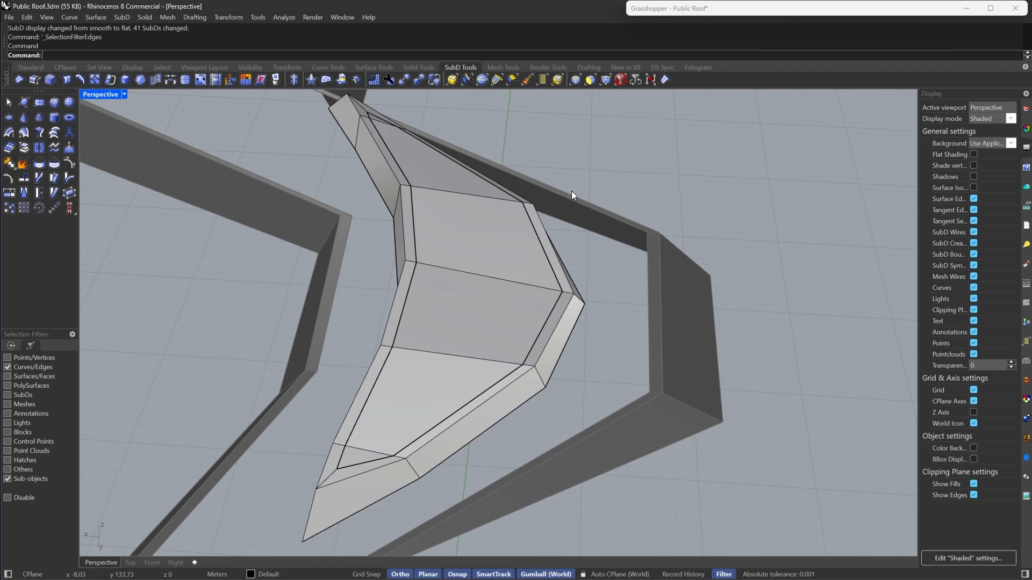
double_click(547, 340)
key("Delete")
key("Tab")
right_click_drag(477, 433, 518, 313)
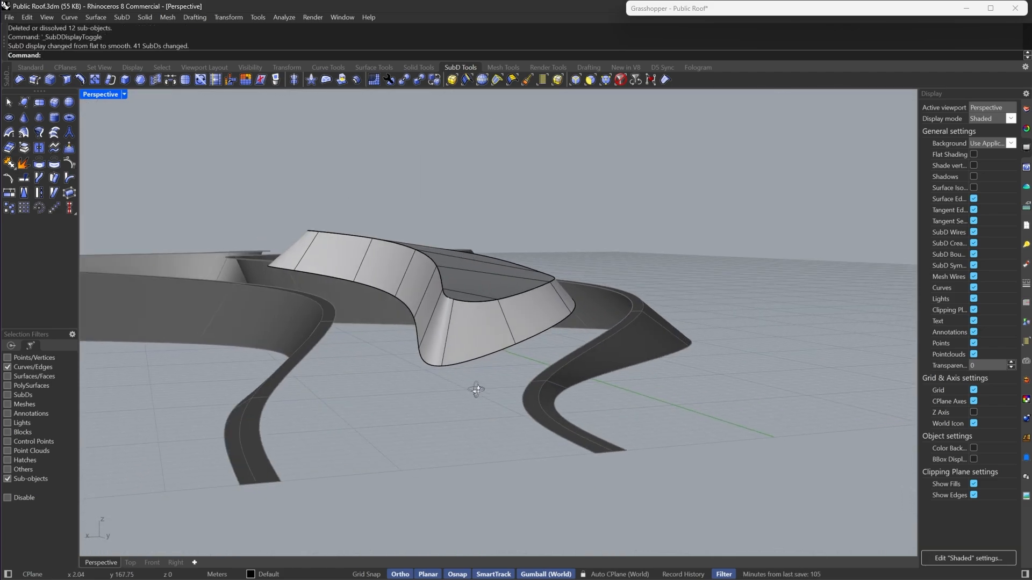
key("ctrl+z")
scroll(482, 411, "down", 4)
key("Escape")
key("ctrl+z")
key("ctrl+z")
key("ctrl+z")
key("ctrl+z")
key("Tab")
scroll(499, 434, "up", 2)
key("Escape")
- Extract the patch's inner face loop as a separate SubD and subdivide it
left_click(590, 80)
left_click(518, 390)
right_click_drag(517, 389, 379, 250)
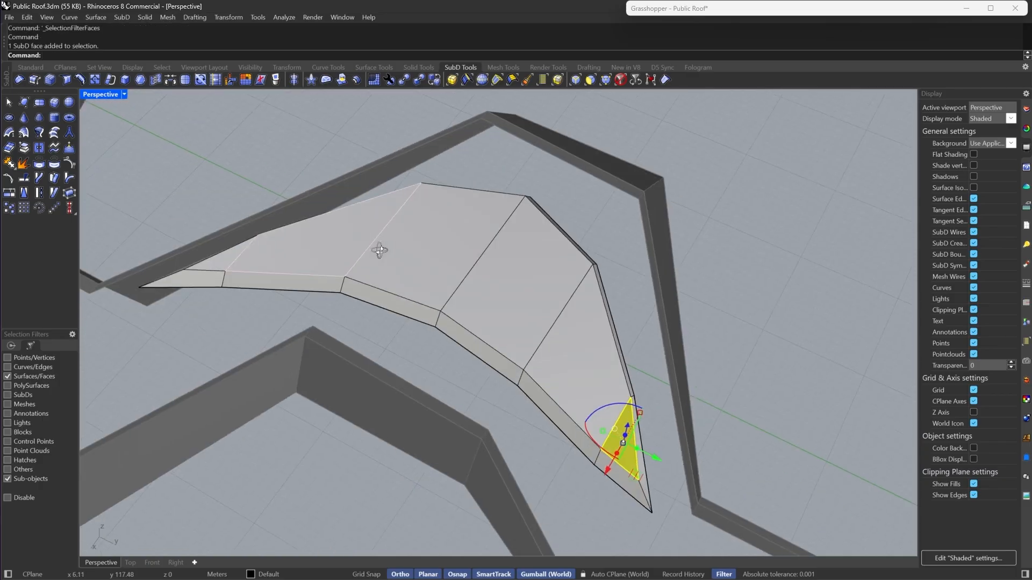
double_click(286, 254, "shift")
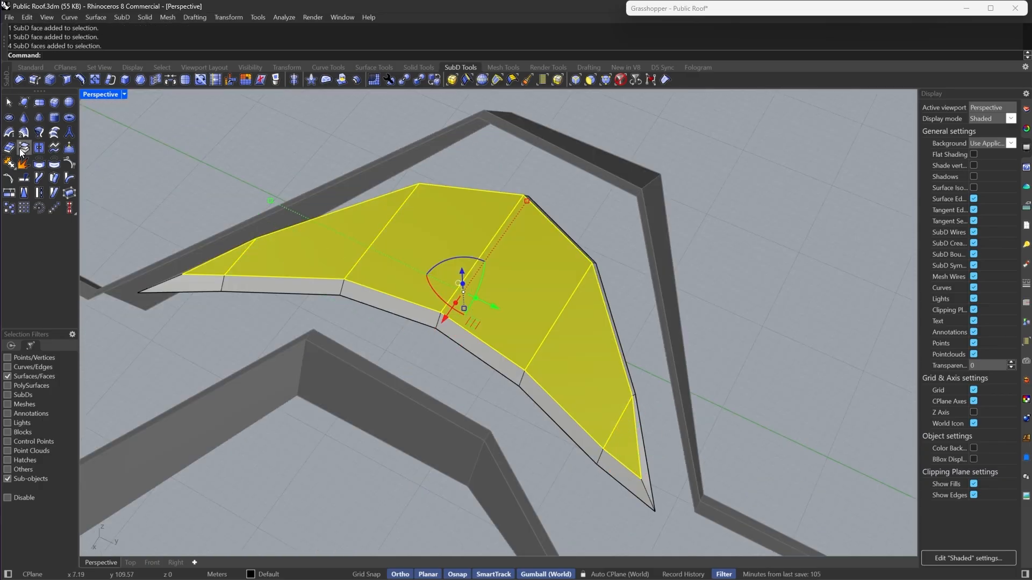
left_click(246, 80)
left_click(188, 83)
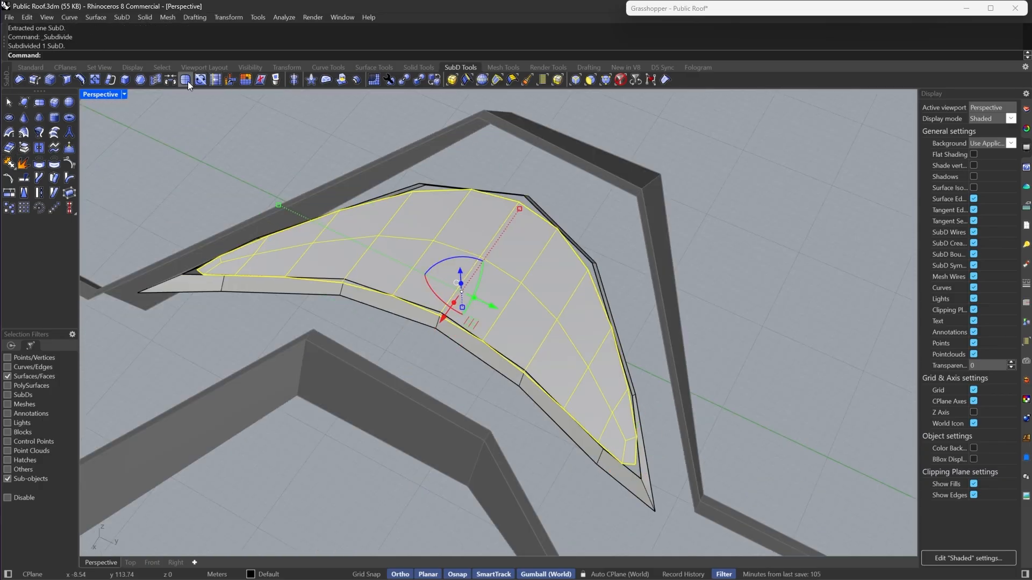
- Isolate the subdivided patch SubD and check it in smooth display
left_click(235, 130)
right_click_drag(634, 357, 567, 360)
scroll(521, 352, "up", 3)
key("Tab")
right_click_drag(531, 185, 574, 189)
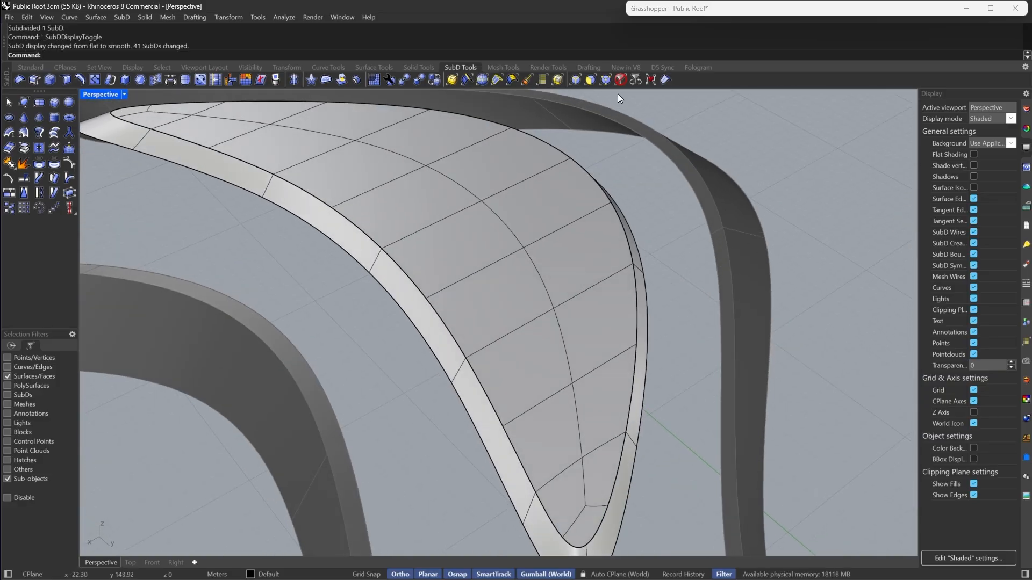
left_click(619, 80)
left_click(489, 316)
type("Isolate")
key("Return")
scroll(514, 321, "down", 8)
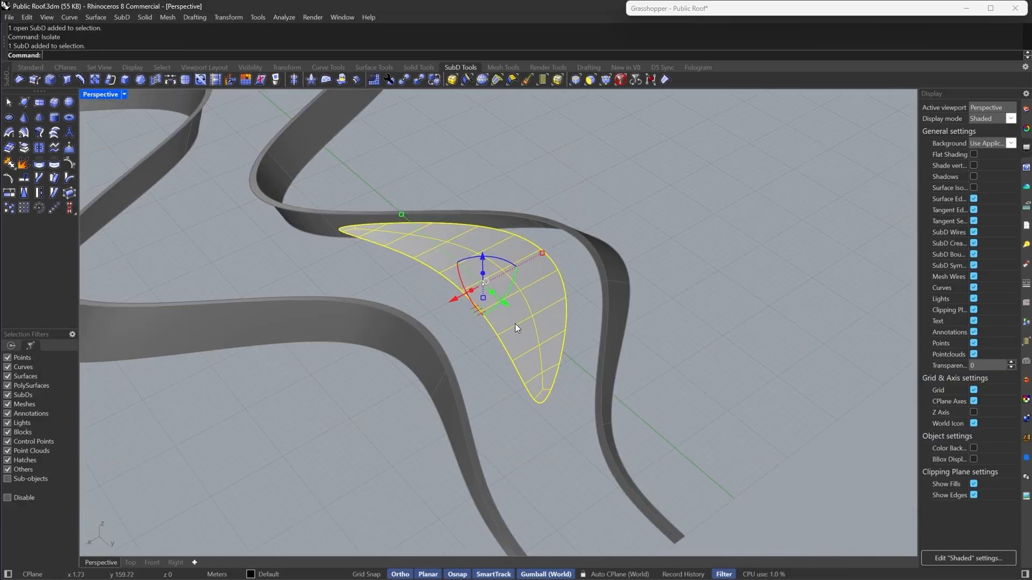
scroll(514, 323, "up", 4)
key("Tab")
key("Escape")
- Insert a diagonal edge path through vertices across the patch's right side
left_click(110, 81)
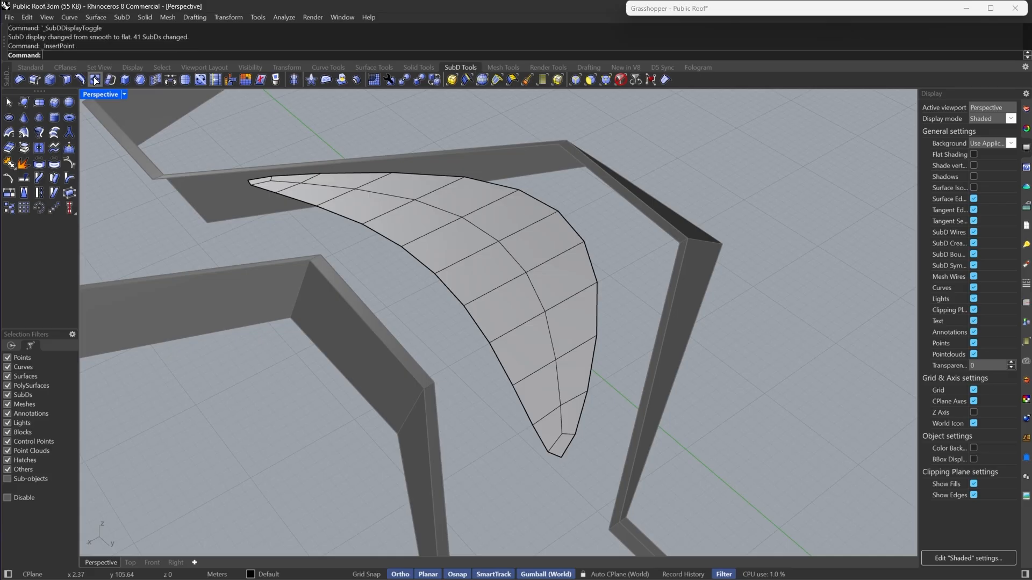
left_click(534, 285)
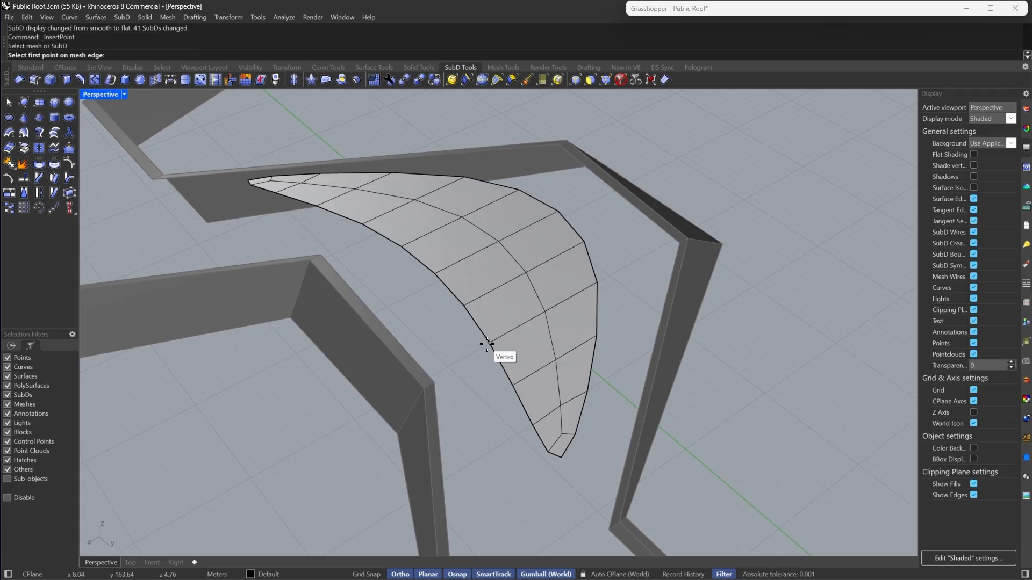
left_click(489, 342)
left_click(526, 272)
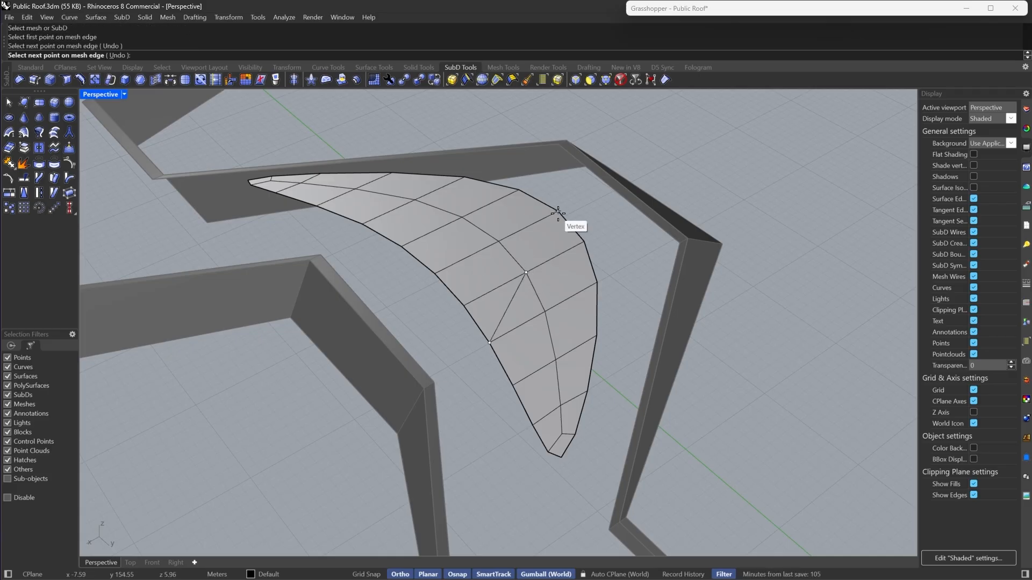
left_click(558, 213)
key("Return")
- Insert a second edge path between vertices across the middle of the patch
right_click_drag(460, 217, 454, 257)
key("Return")
left_click(394, 271)
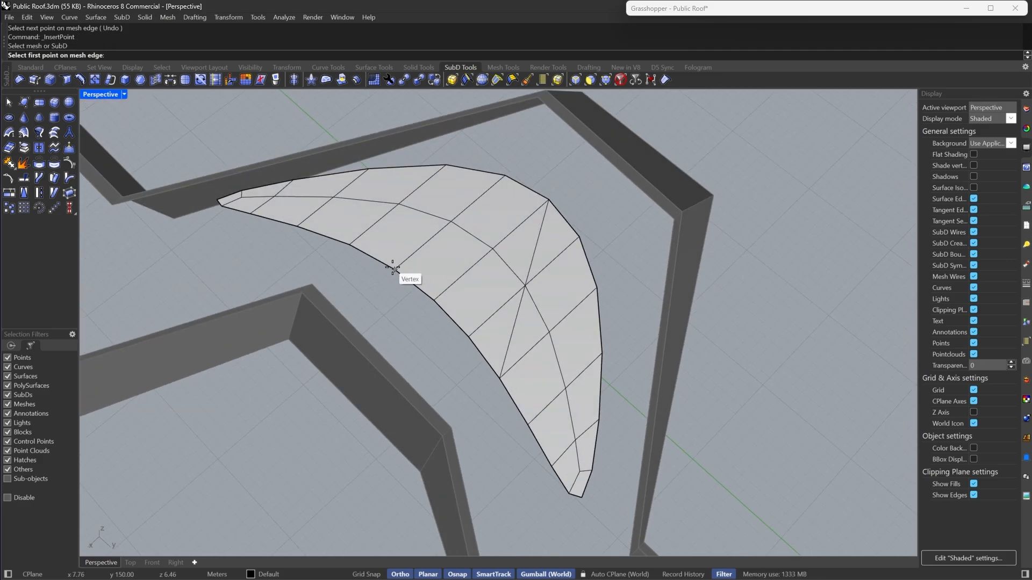
left_click(393, 267)
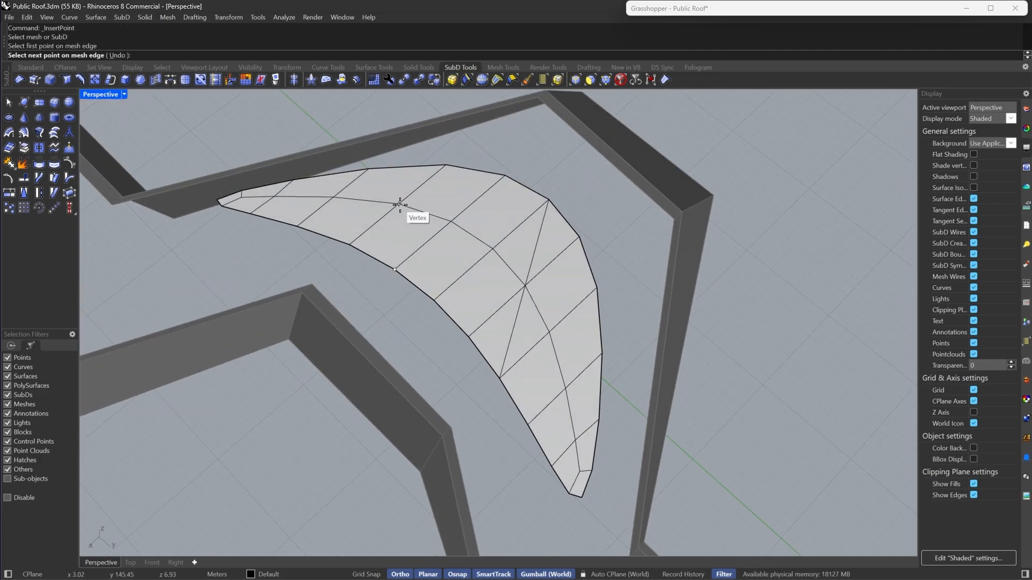
left_click(399, 205)
key("Return")
- Insert a third edge path from the patch's inner edge to its upper edge
key("Return")
left_click(433, 299)
left_click(434, 301)
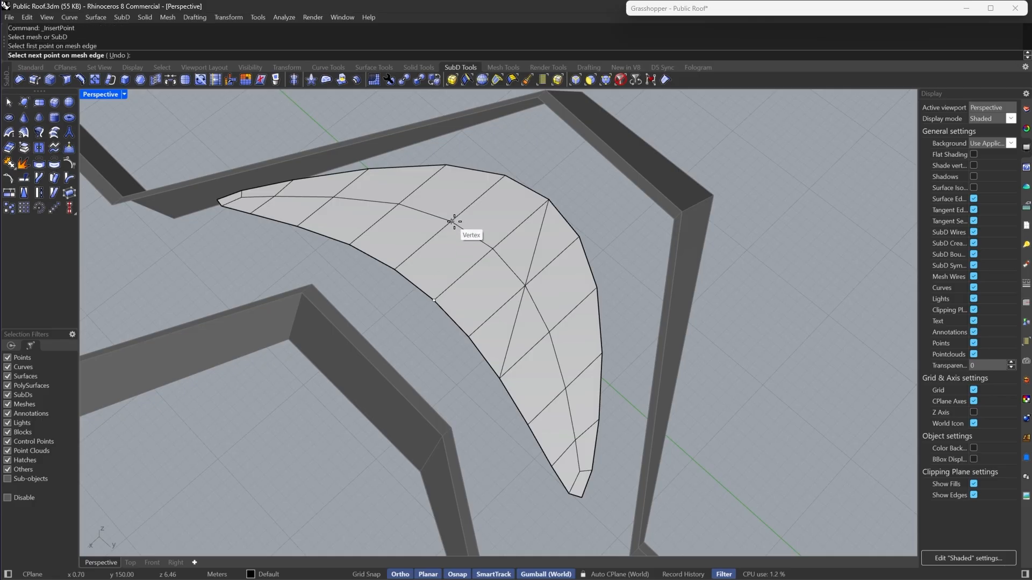
left_click(453, 222)
left_click(446, 165)
key("Return")
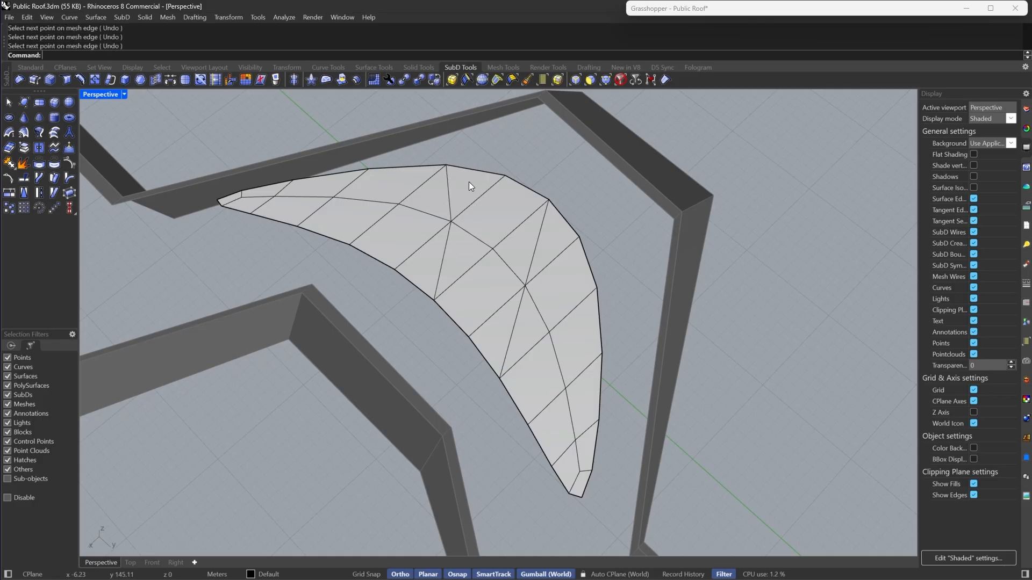
- Select the face groups at both ends of the patch, inset them and extract them
left_click(590, 80)
left_click(553, 238)
double_click(564, 298, "shift")
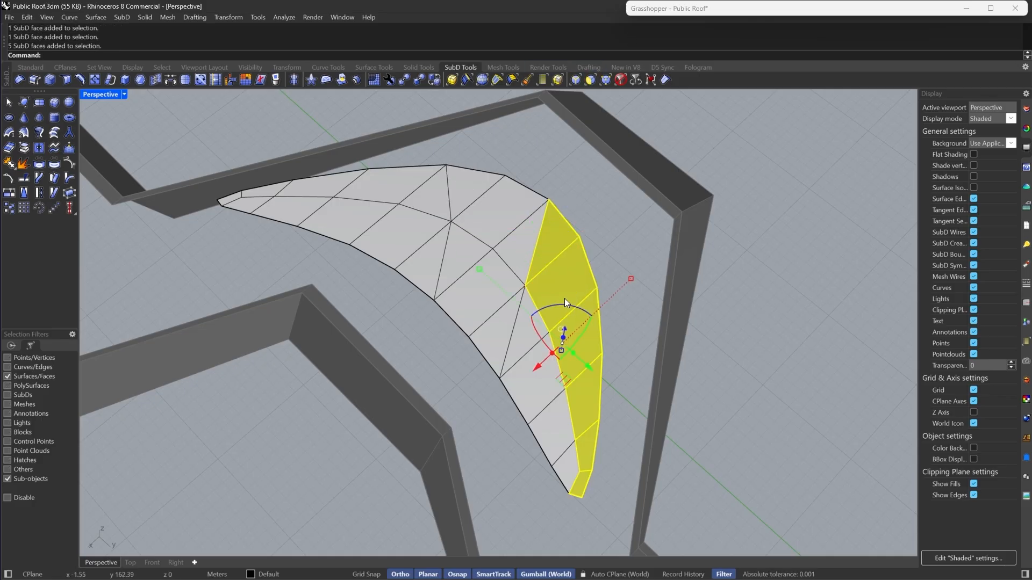
left_click(528, 334, "shift")
double_click(522, 378, "shift")
left_click(440, 191, "shift")
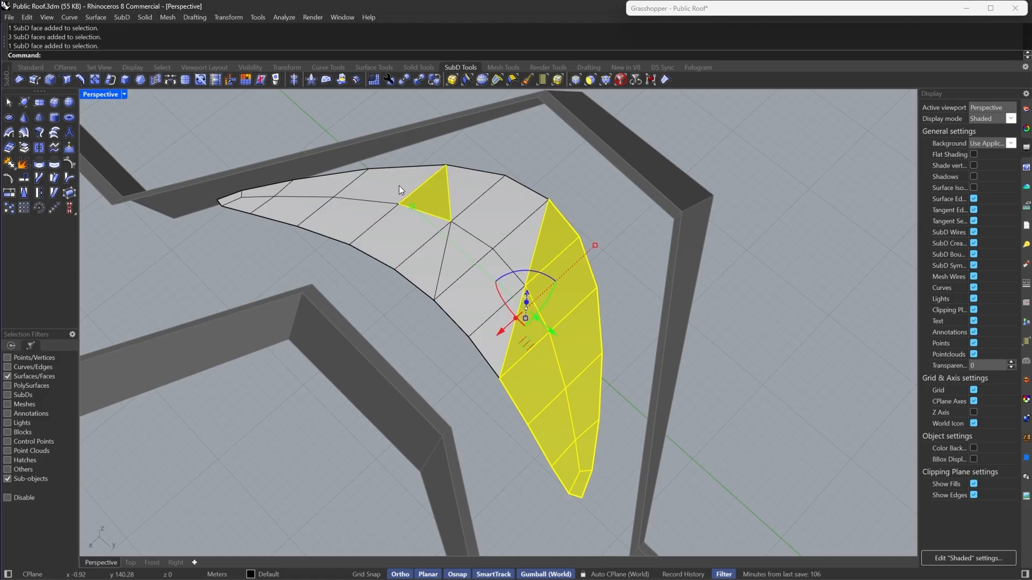
double_click(399, 186, "shift")
left_click(421, 279, "shift")
left_click(372, 237, "shift")
double_click(372, 237, "shift")
left_click(95, 80)
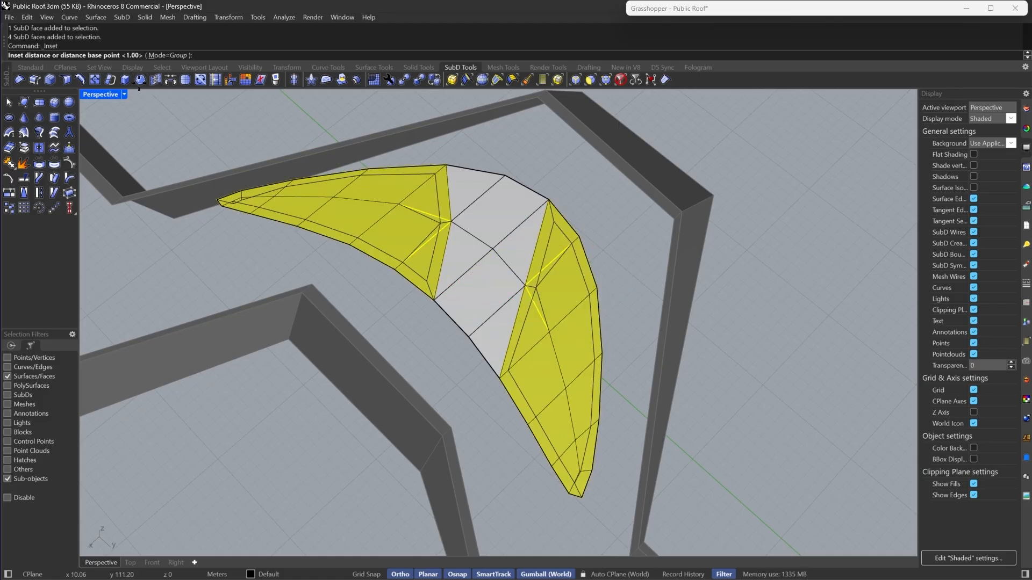
key("Return")
left_click(25, 150)
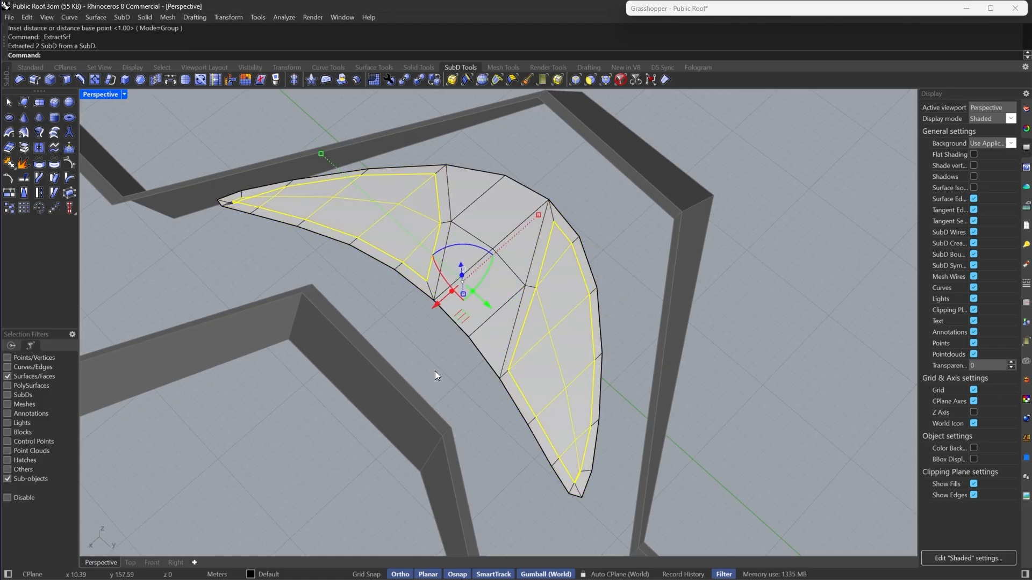
- Select the middle faces of the patch, inset them as a group and extract them
left_click(480, 336)
left_click(473, 274, "shift")
left_click(463, 198, "shift")
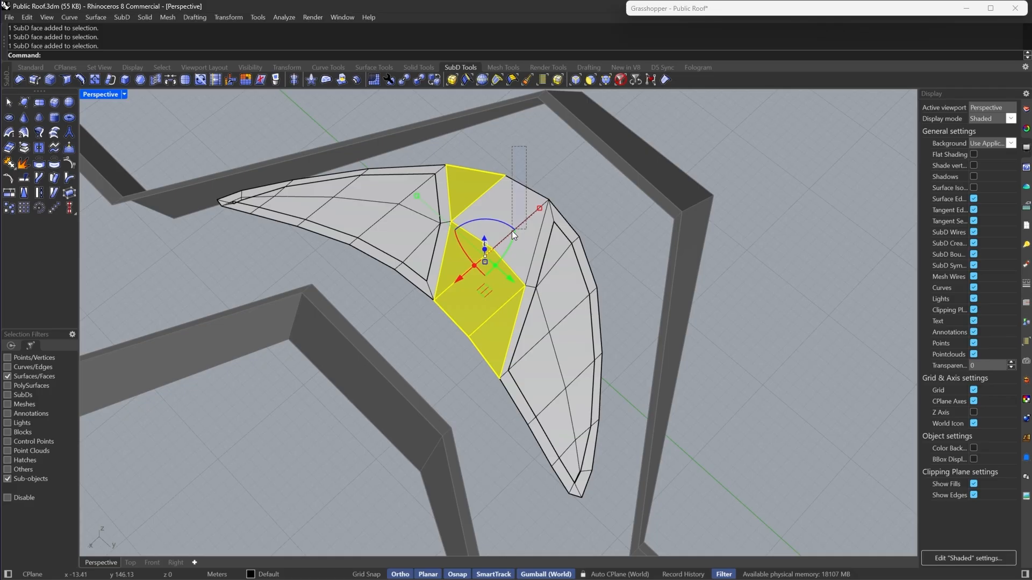
left_click_drag(511, 231, 512, 231, "shift")
left_click(139, 79)
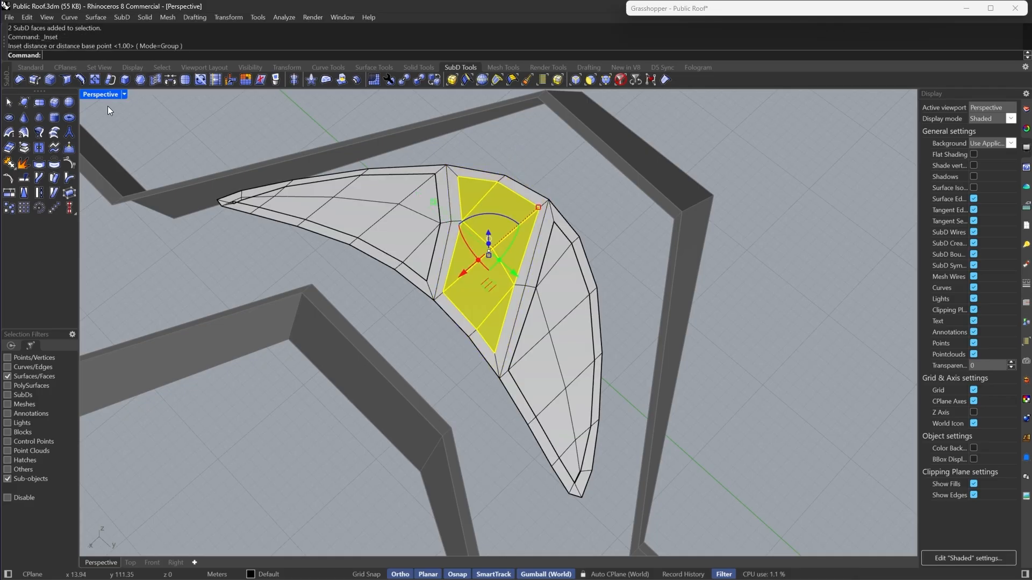
left_click(28, 148)
key("Tab")
key("Escape")
- Select face loops of the inset pieces and preview them in smooth display
right_click_drag(517, 299, 533, 277)
double_click(472, 361)
right_click_drag(472, 362, 585, 345)
double_click(430, 330, "shift")
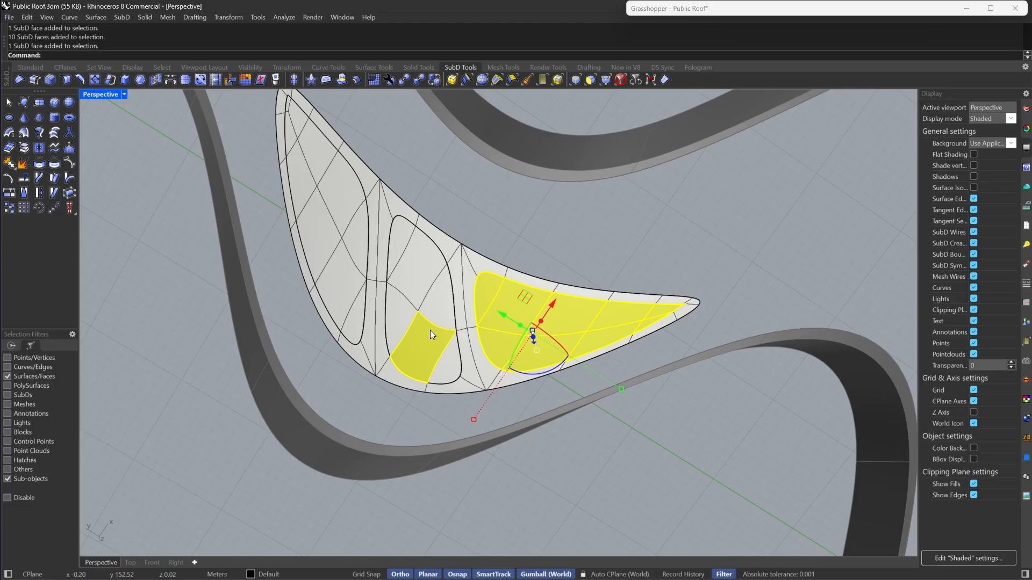
double_click(337, 256, "shift")
right_click_drag(348, 260, 625, 280)
key("Tab")
left_click(589, 199)
- Select the extracted SubD pieces and zoom in on the patch tip to inspect it
left_click(621, 80)
left_click(524, 337)
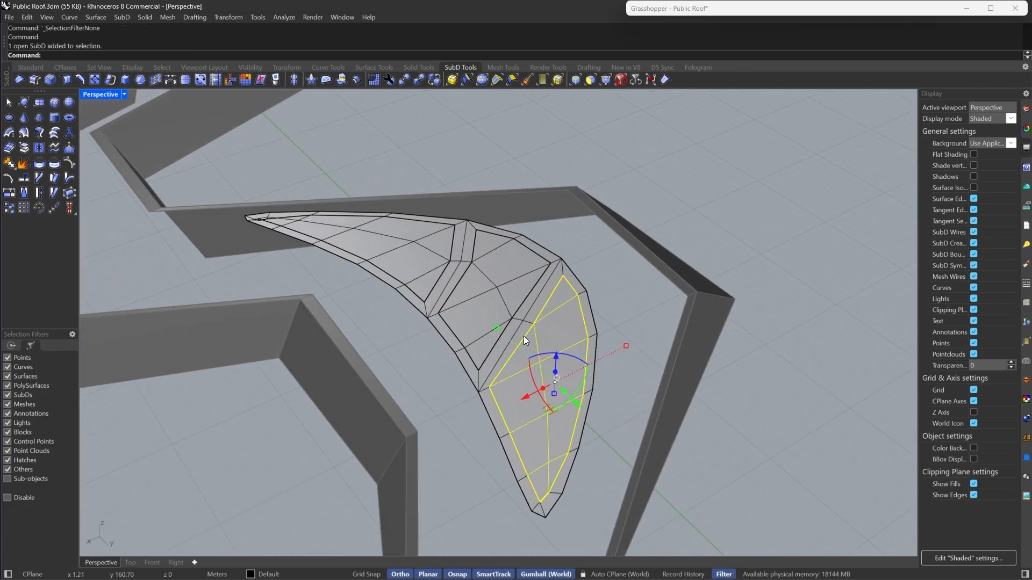
left_click(494, 291)
left_click(418, 243)
right_click_drag(418, 244, 542, 346)
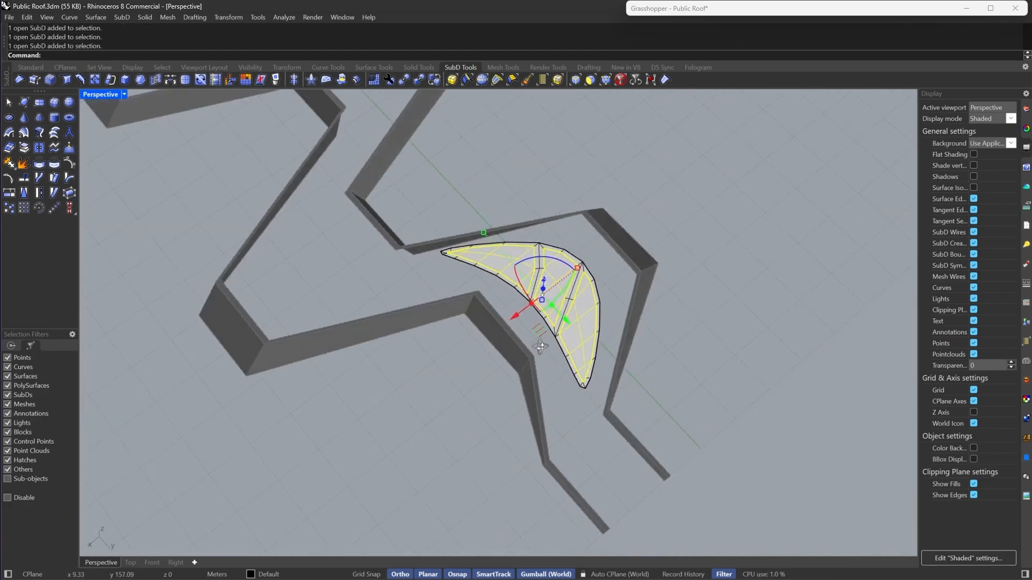
left_click(401, 344)
right_click_drag(400, 344, 460, 333)
scroll(461, 333, "up", 5)
scroll(399, 262, "up", 10)
scroll(399, 260, "down", 5)
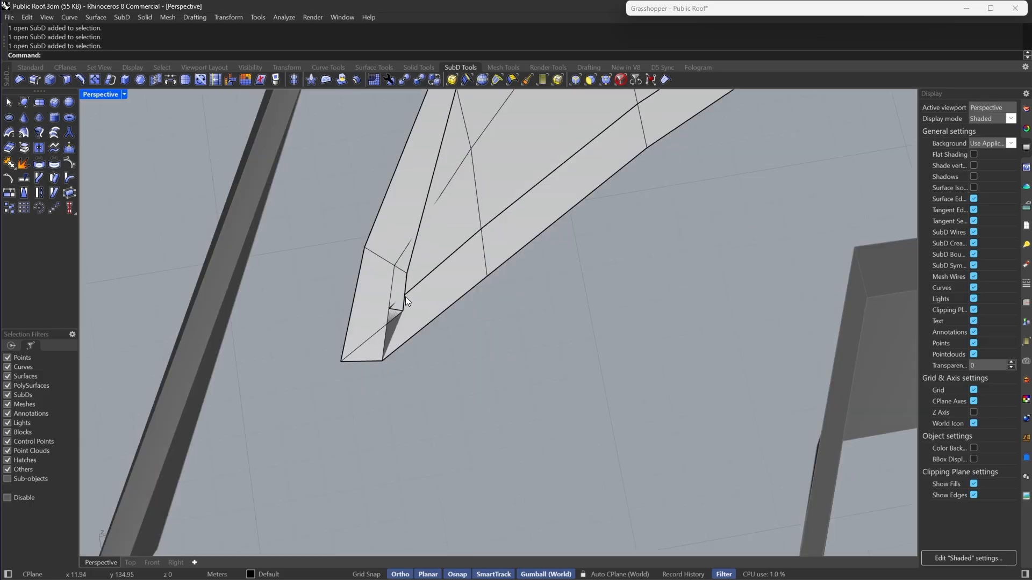
key("Tab")
key("Tab")
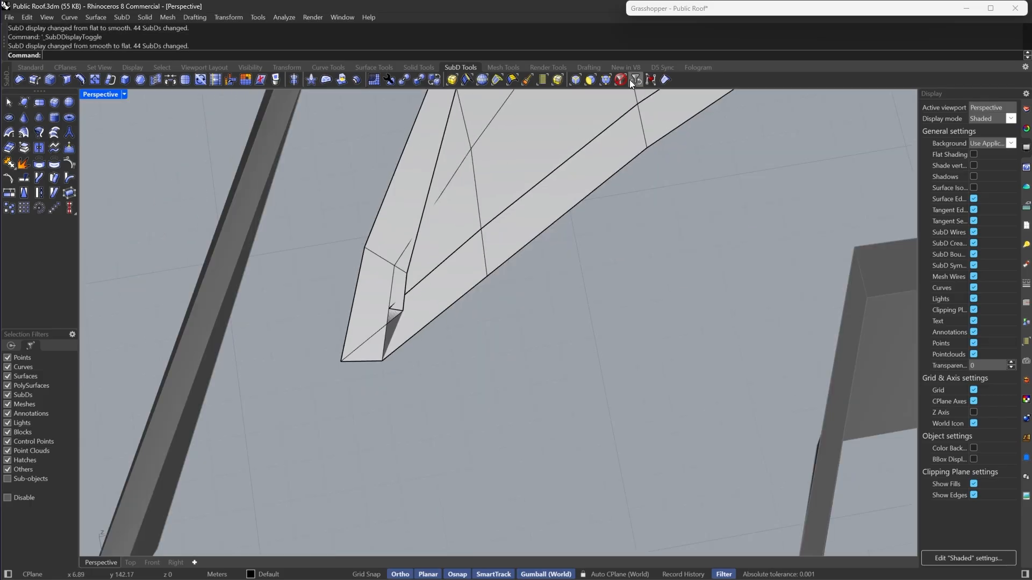
- Join the two SubD pieces at the patch tip with smooth joined edges
left_click(453, 240)
key("ctrl+j")
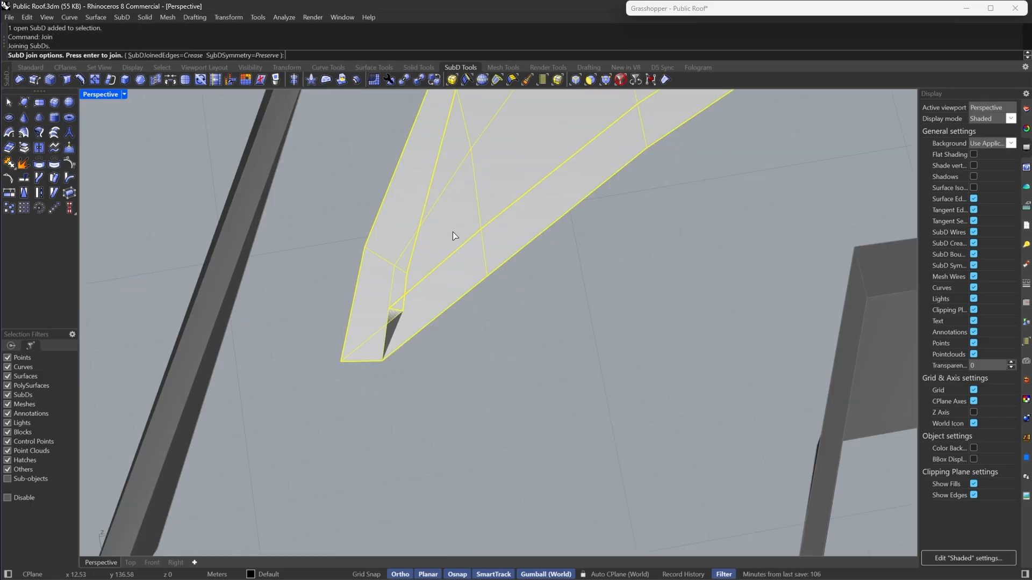
left_click(145, 55)
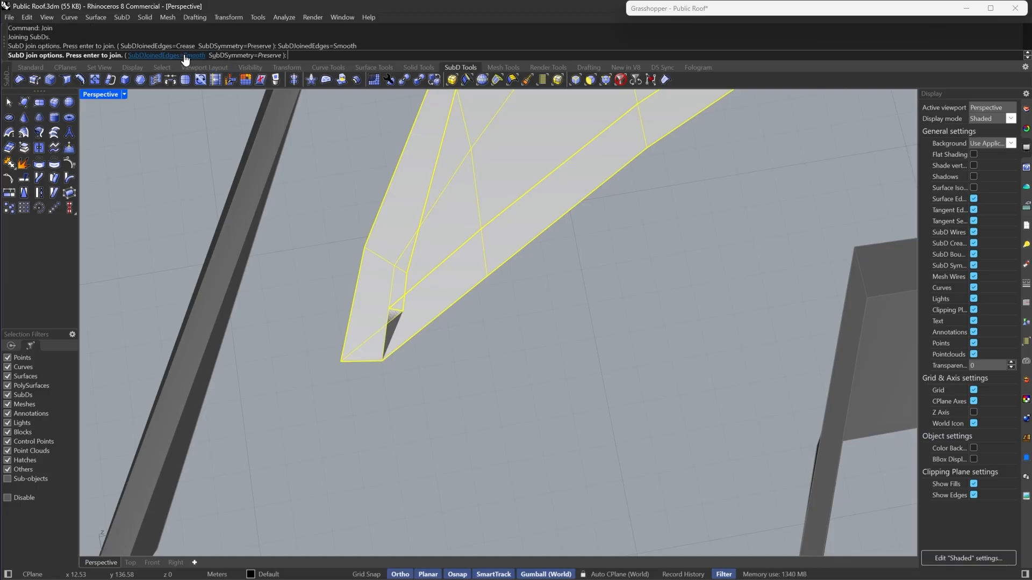
key("Return")
- Stitch the four selected vertices at the patch tip together
scroll(397, 279, "up", 2)
left_click(606, 81)
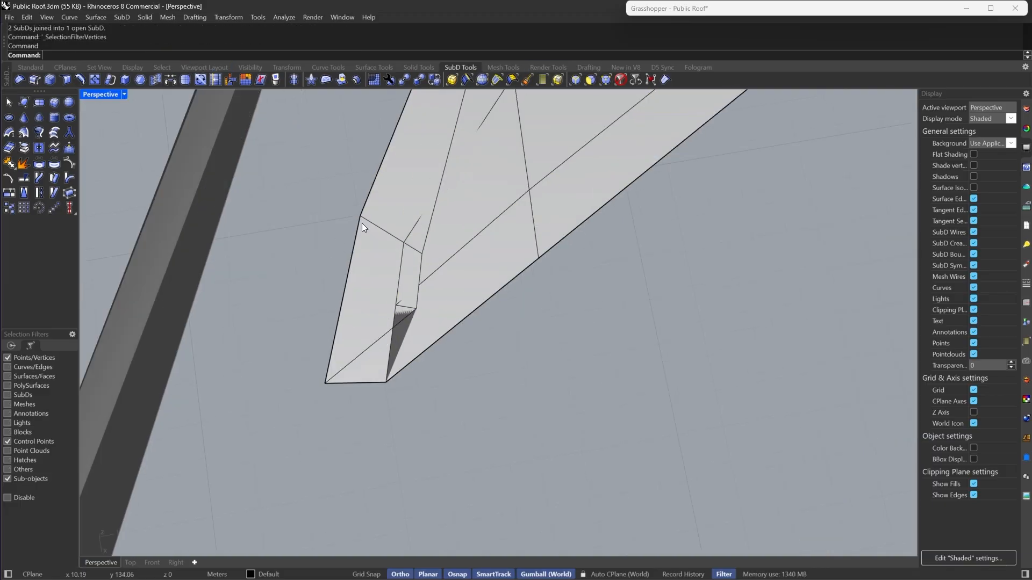
left_click_drag(383, 211, 435, 344)
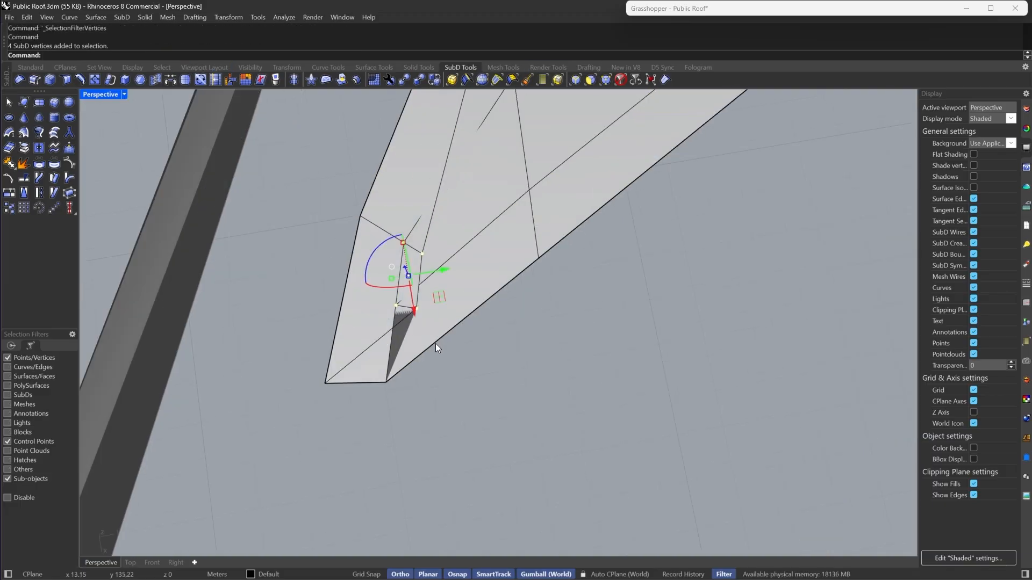
left_click(157, 80)
key("Escape")
scroll(442, 434, "down", 10)
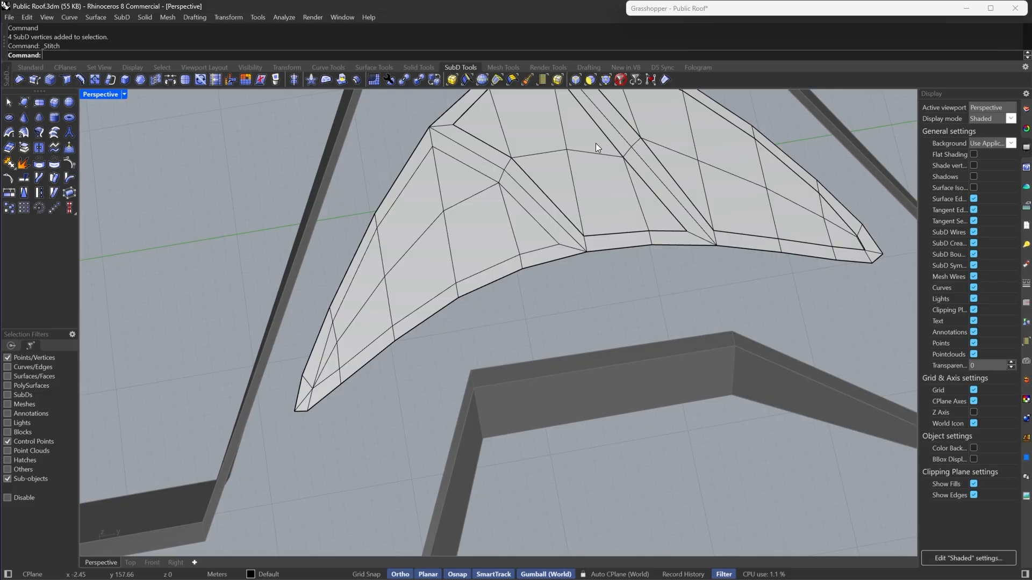
- Select the faces at the opposite end of the patch and extract them as a separate SubD
left_click(590, 79)
left_click(519, 232)
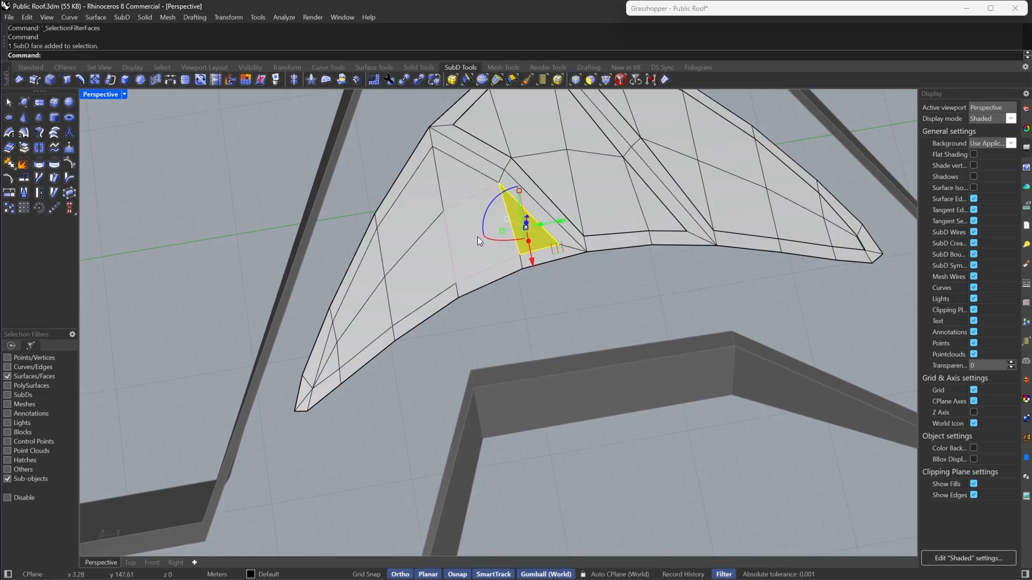
double_click(477, 237, "shift")
left_click(464, 179, "shift")
double_click(389, 227, "shift")
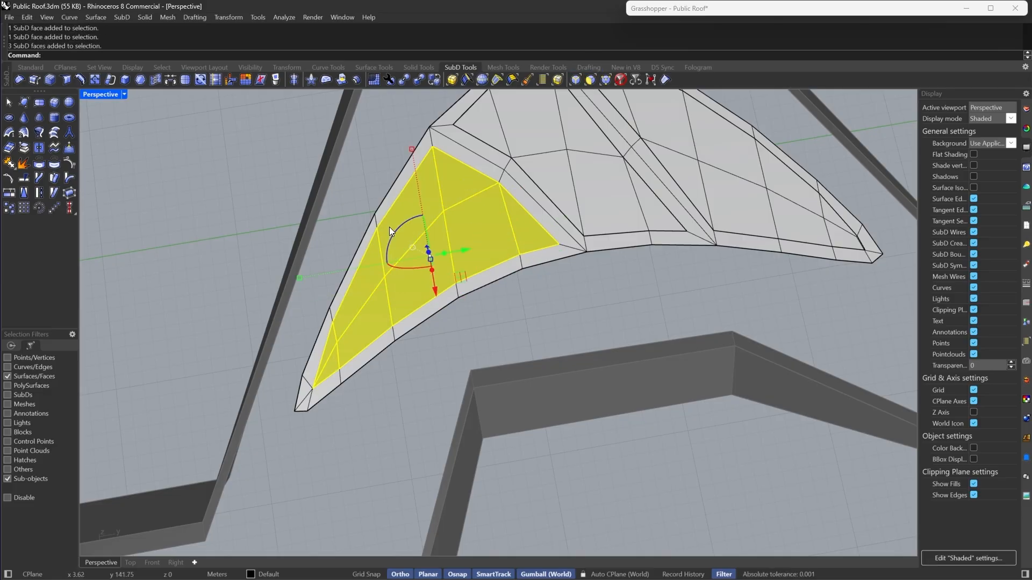
left_click(23, 148)
left_click(161, 222)
- Preview the patch in smooth display and zoom in on the opposite tip to inspect it
key("Tab")
right_click_drag(215, 241, 399, 322)
scroll(622, 259, "down", 4)
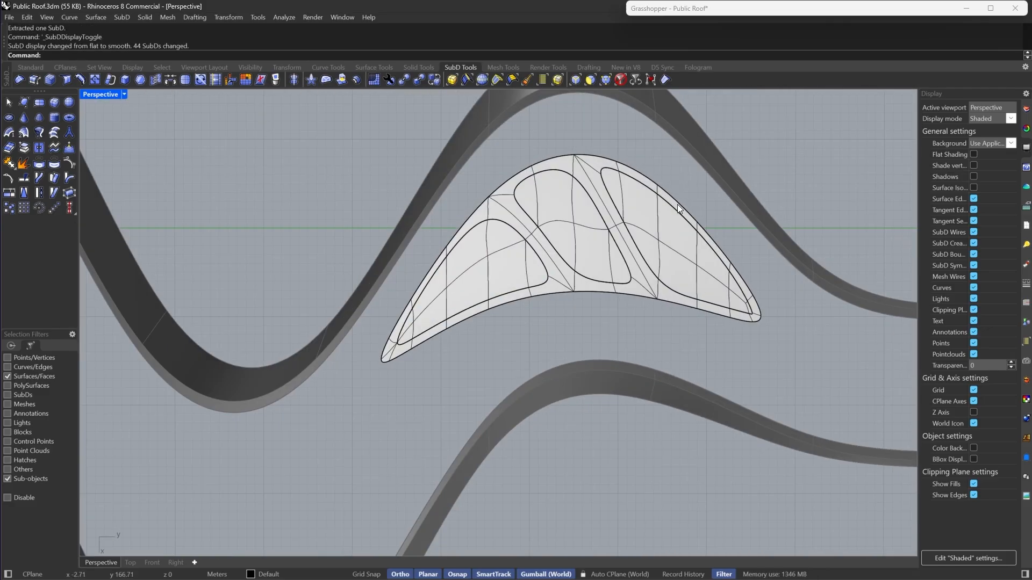
scroll(849, 326, "up", 5)
key("Tab")
right_click_drag(849, 326, 521, 478)
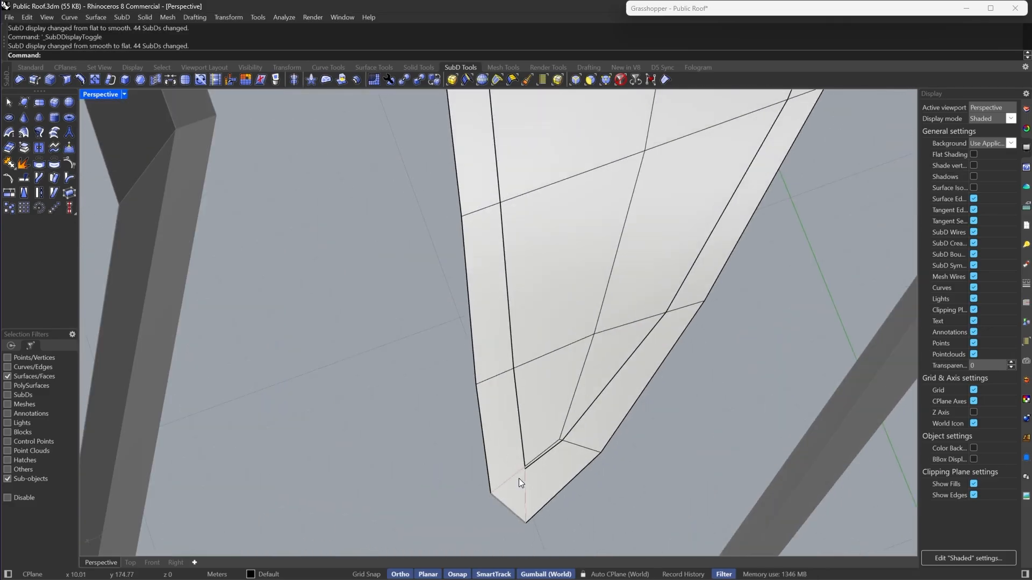
scroll(520, 479, "up", 8)
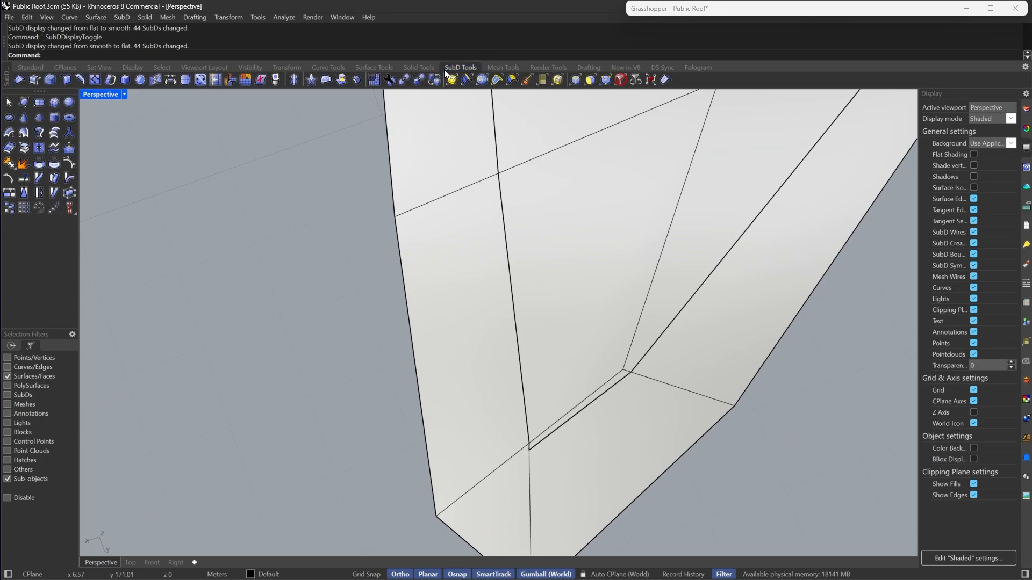
- Join the extracted tip piece to the patch with creased joined edges
left_click(552, 467)
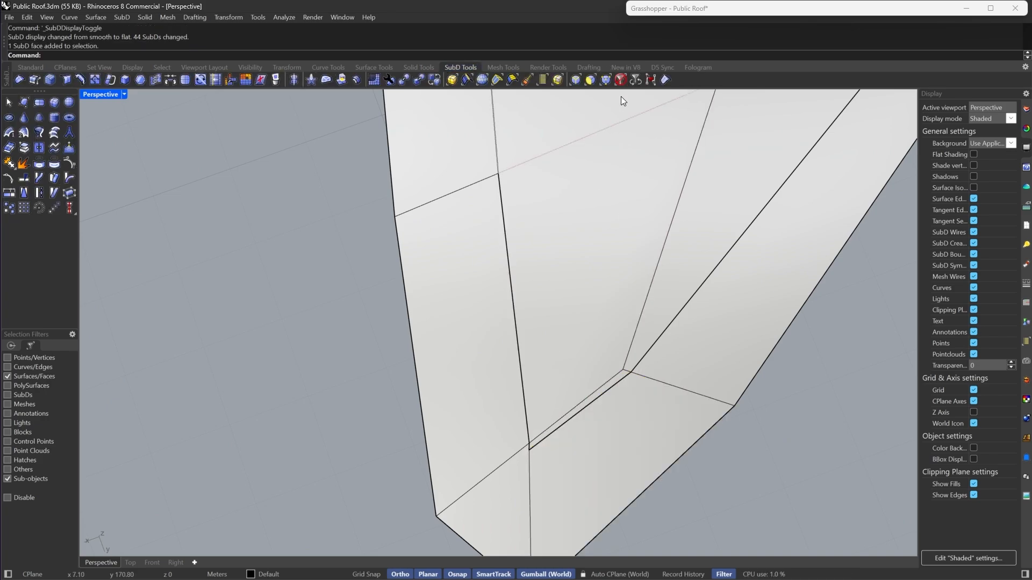
left_click(620, 81)
left_click(461, 339)
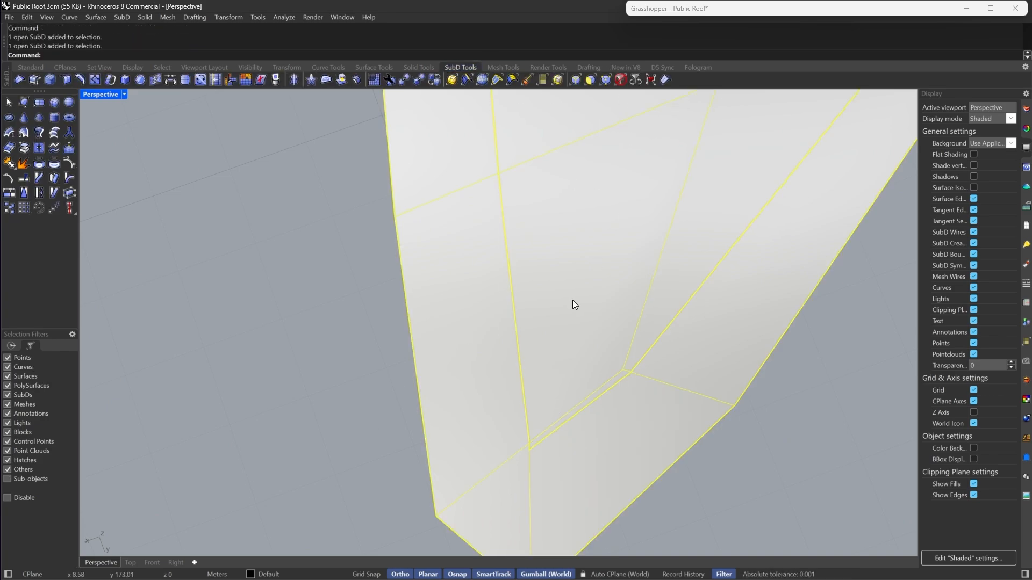
key("ctrl+j")
left_click(173, 57)
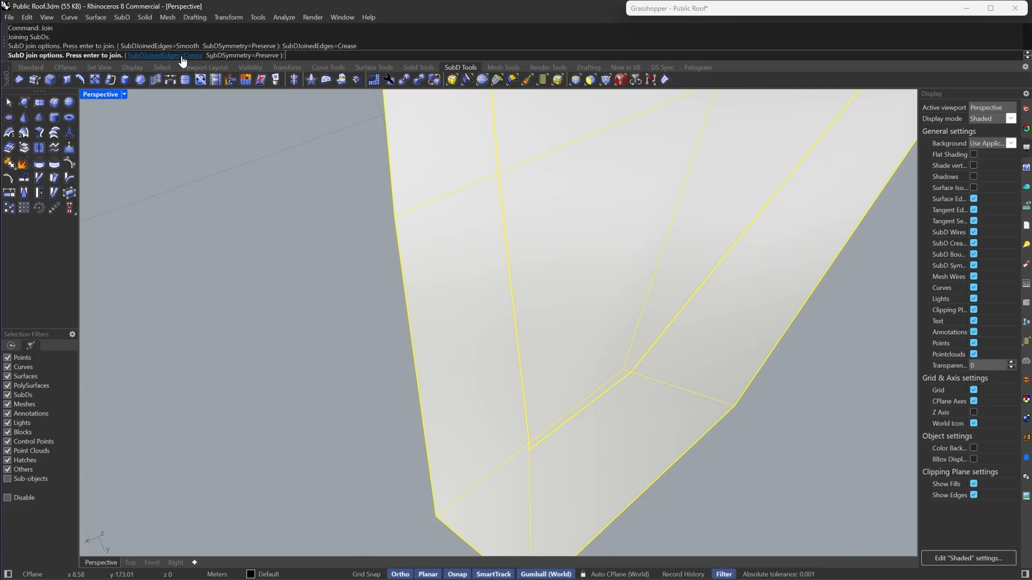
key("Return")
key("Escape")
- Try to stitch the seven tip vertices together, then undo the stitch
left_click(606, 79)
left_click_drag(448, 262, 661, 493)
left_click(154, 79)
key("Escape")
scroll(486, 401, "down", 6)
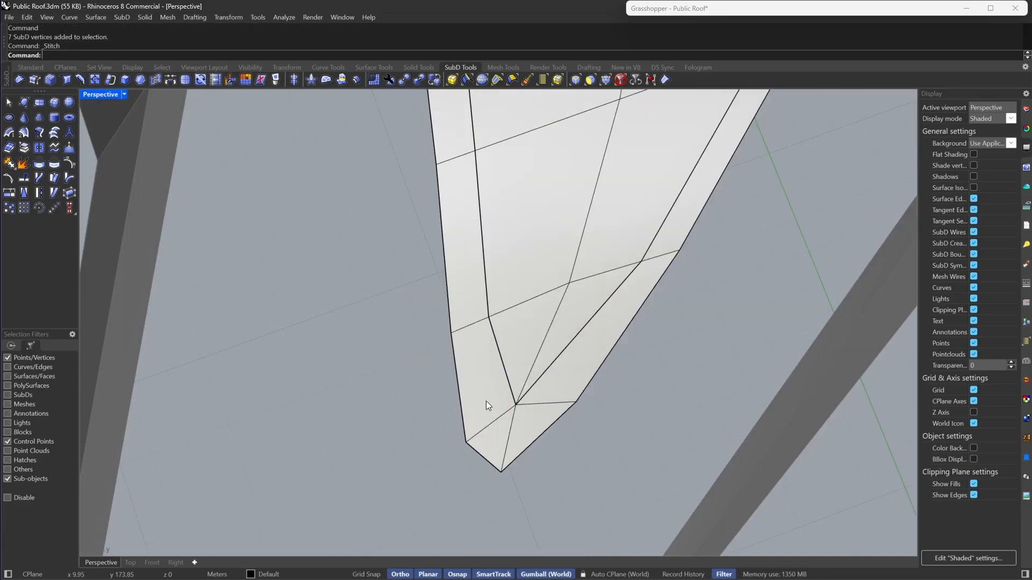
scroll(486, 401, "down", 8)
key("Tab")
right_click_drag(489, 401, 559, 301)
scroll(582, 344, "up", 8)
left_click_drag(520, 351, 591, 409)
key("ctrl+z")
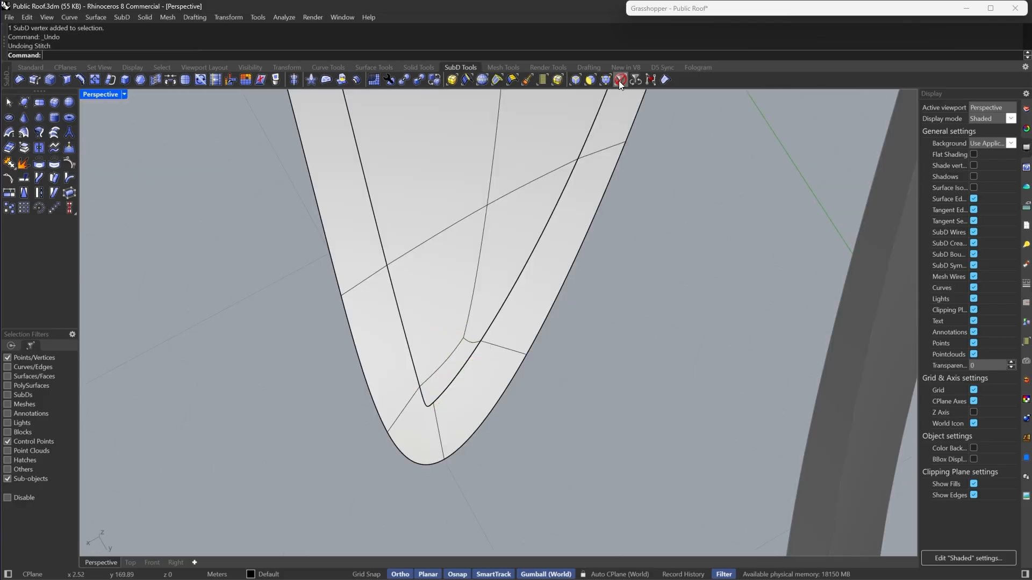
- Join the two SubD pieces at the tip with smooth joined edges
left_click(619, 81)
left_click(431, 285)
left_click(502, 321, "shift")
key("Return")
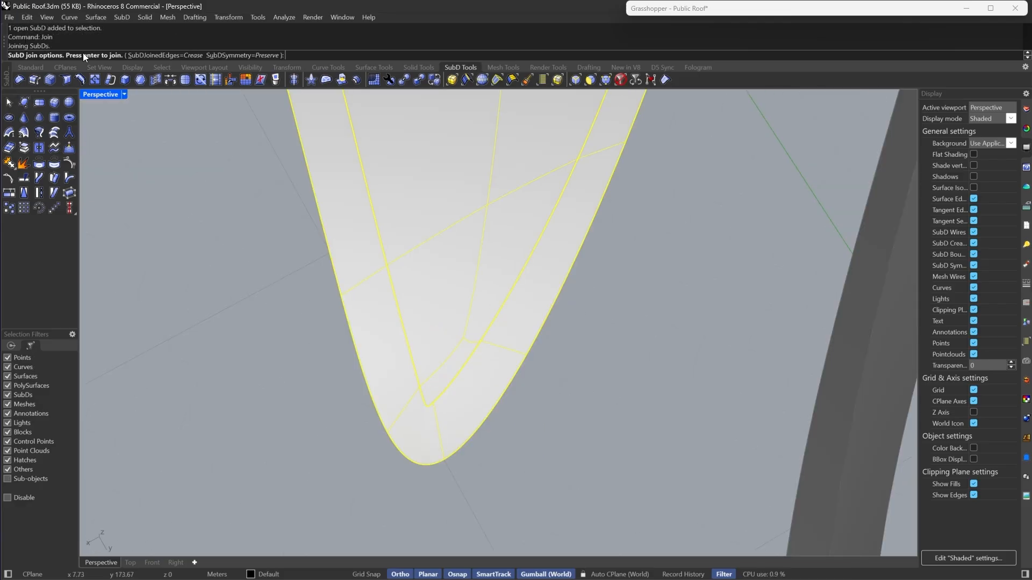
key("Return")
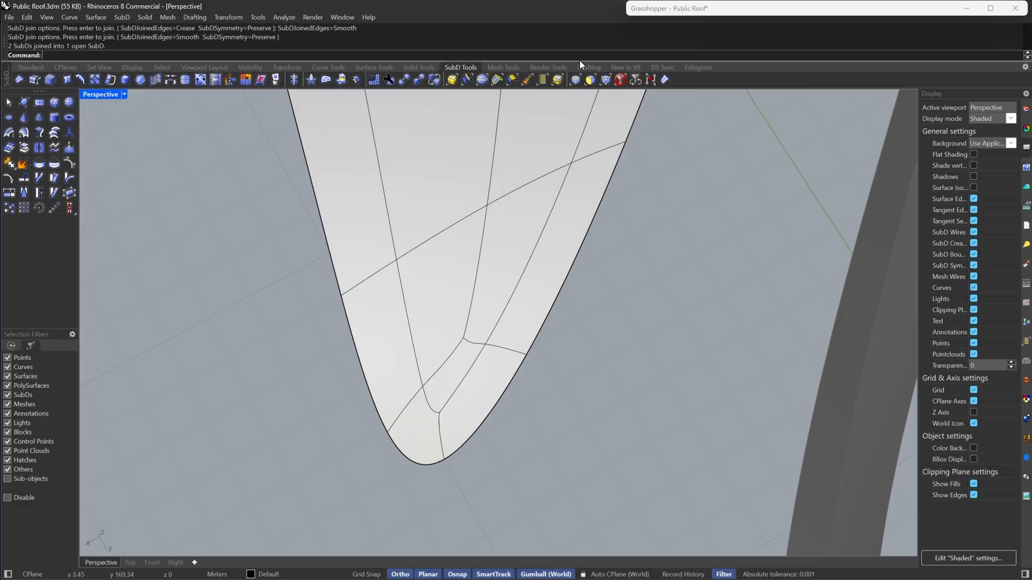
- Stitch the four inset corner vertices near the tip together
left_click(575, 80)
left_click_drag(392, 317, 498, 429)
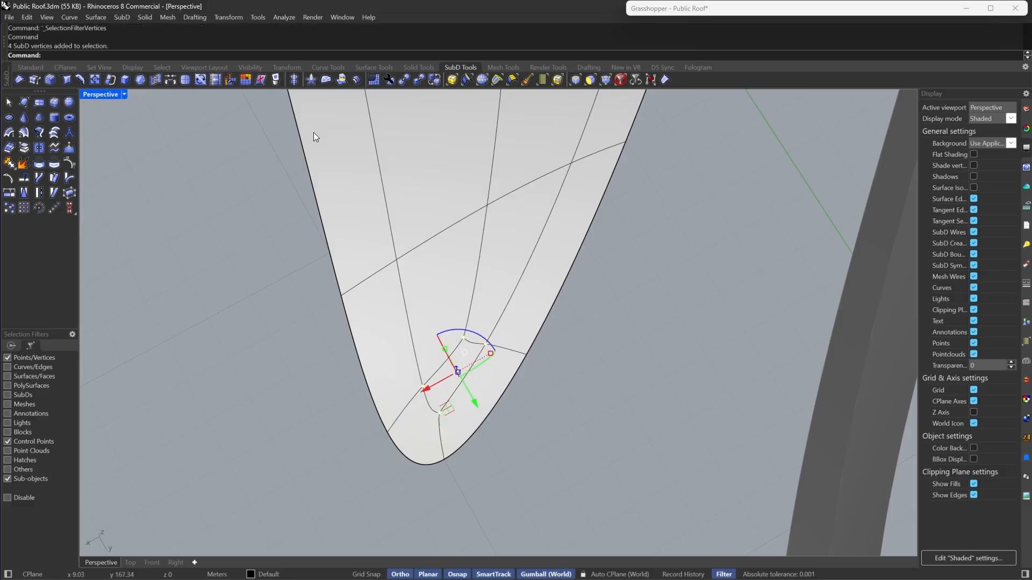
left_click(156, 80)
right_click_drag(211, 386, 493, 459)
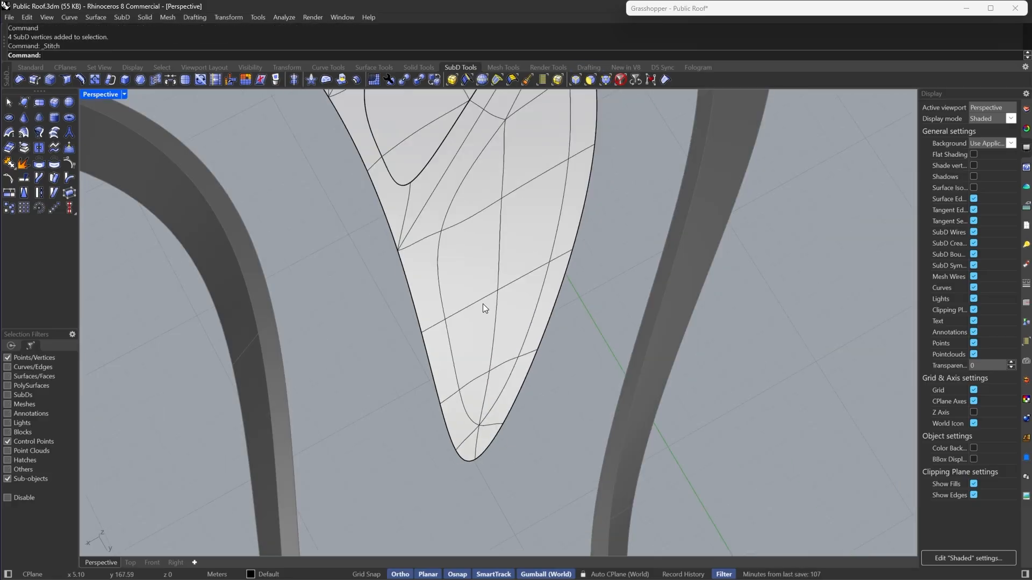
- Select the face strip along the patch's long edge and extract it as a separate SubD
left_click(604, 79)
left_click(490, 394)
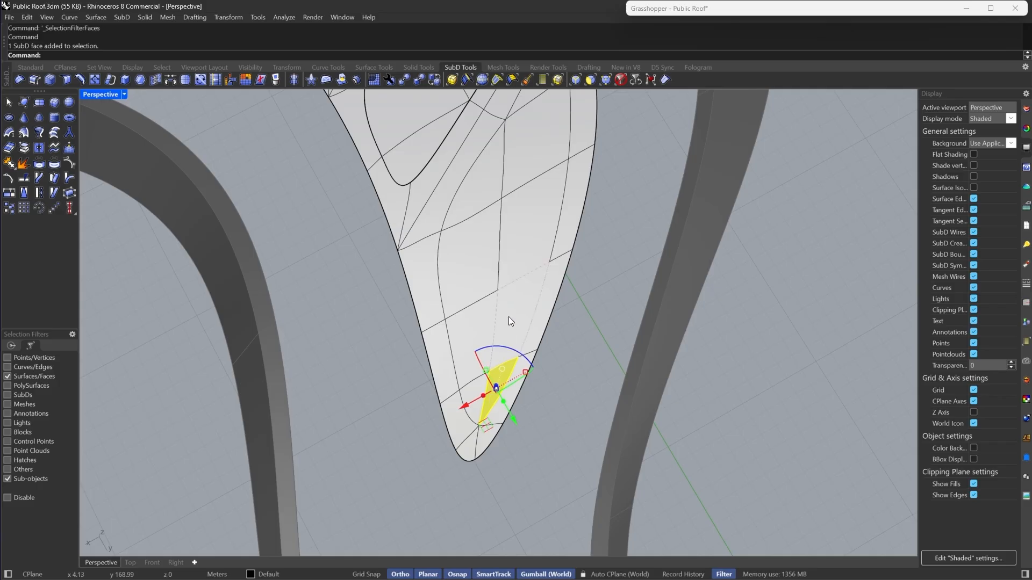
scroll(494, 244, "down", 2)
double_click(530, 134, "shift")
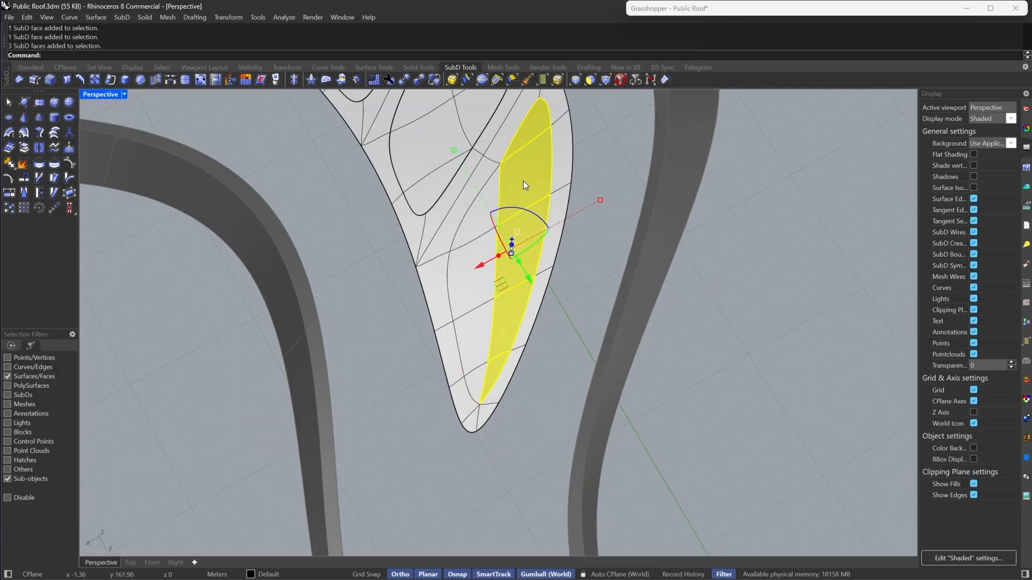
left_click(482, 211, "shift")
double_click(459, 276, "shift")
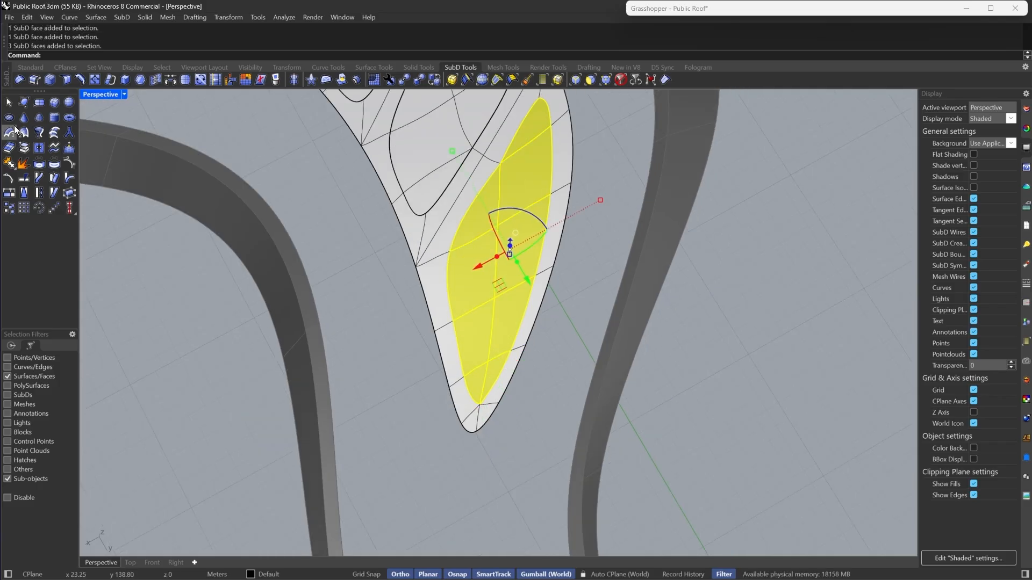
left_click(23, 147)
- Show all hidden objects
right_click_drag(436, 471, 501, 378)
type("how")
key("Return")
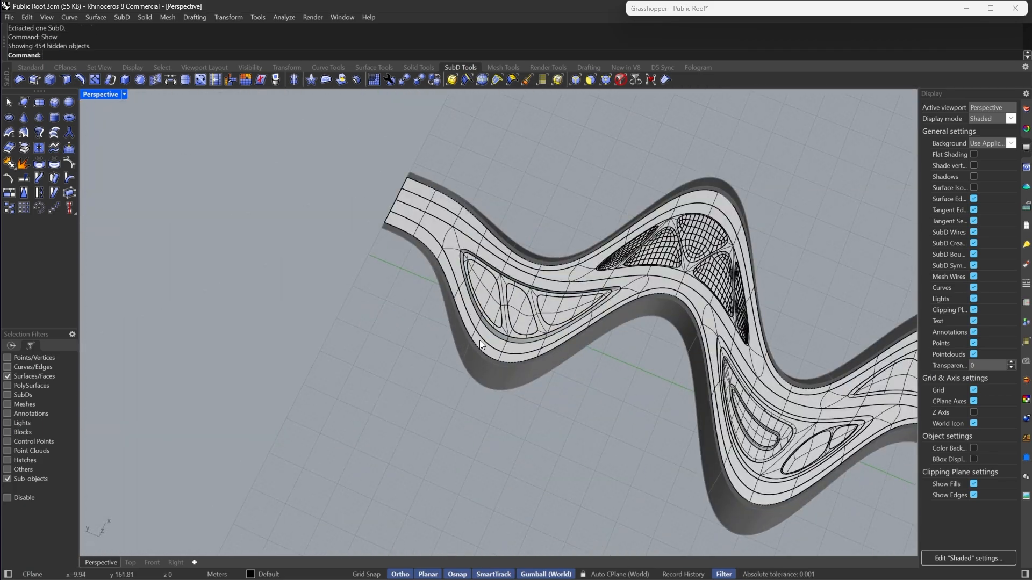
- Switch the Perspective viewport to Rendered display mode
right_click_drag(480, 340, 721, 367)
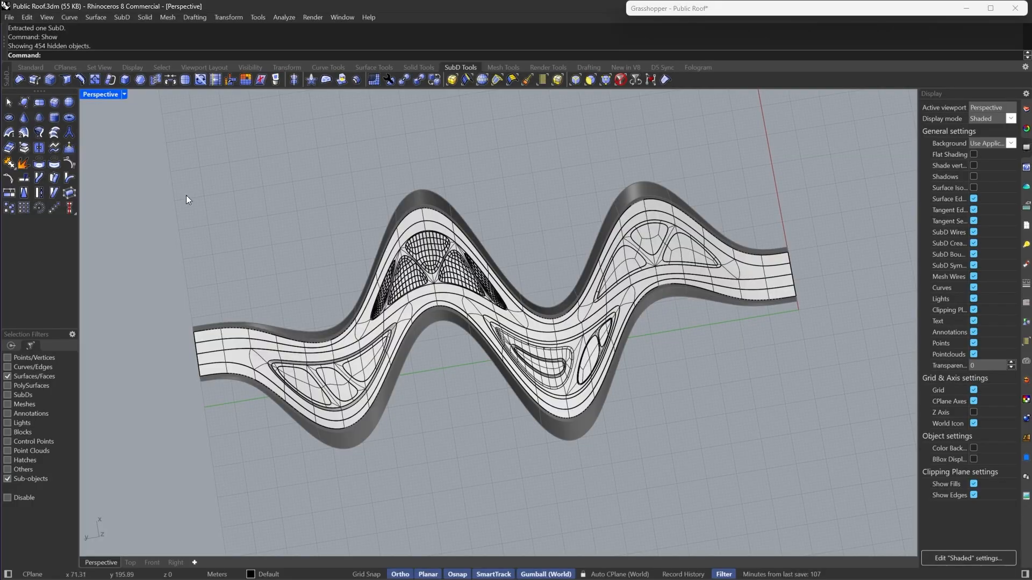
left_click(123, 94)
left_click(166, 81)
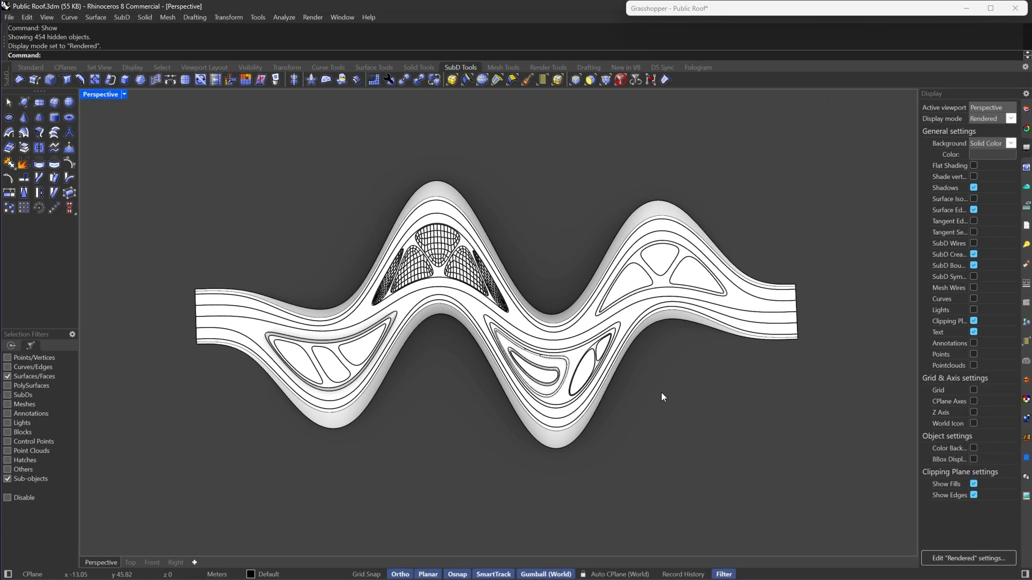
- Select the mesh grid groups over the island patches and delete them
scroll(493, 208, "up", 5)
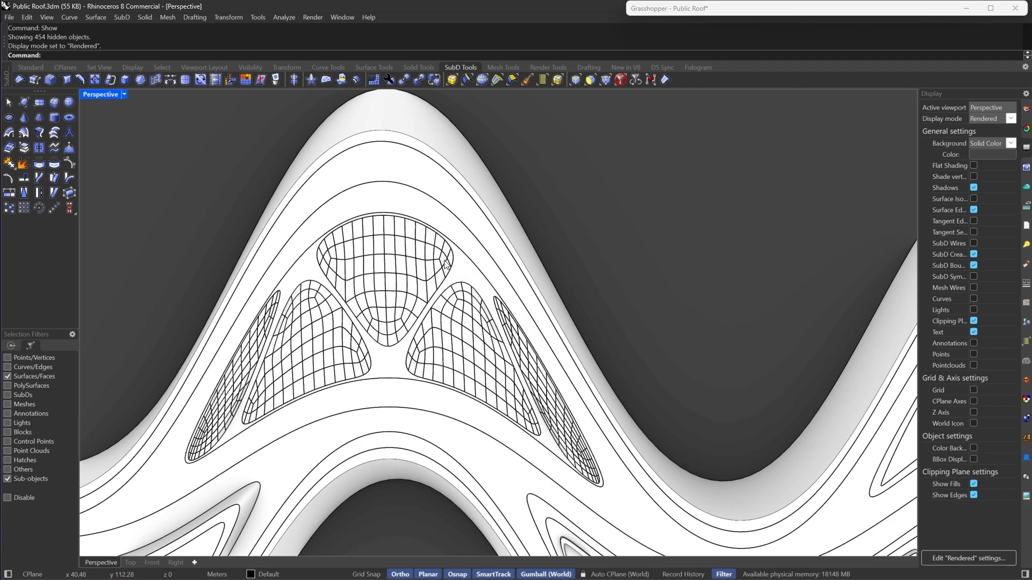
left_click(623, 80)
left_click(369, 274)
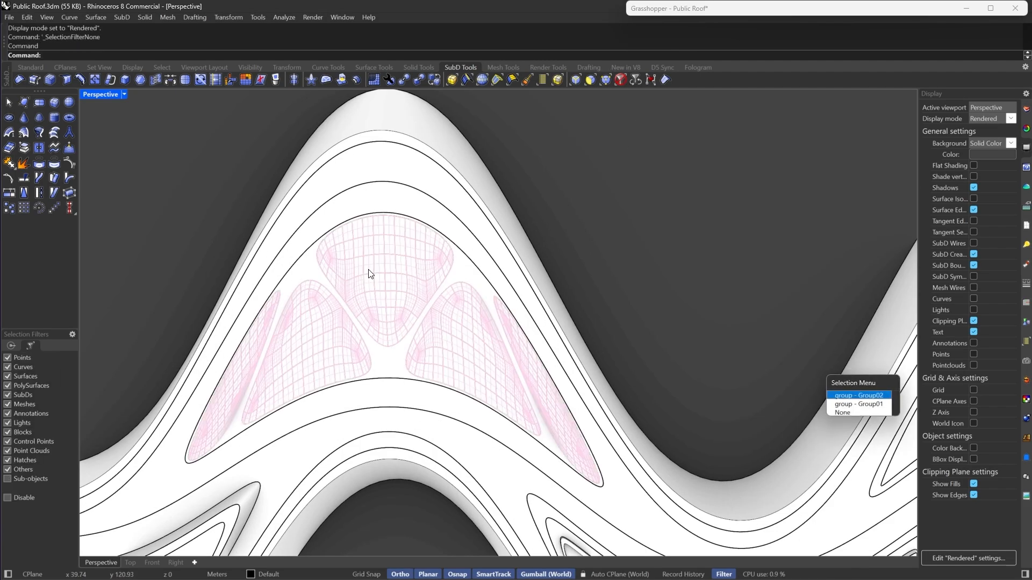
left_click(854, 395)
right_click_drag(854, 396, 421, 188)
key("Delete")
scroll(456, 332, "up", 4)
left_click(457, 331)
key("Delete")
- Switch the viewport back to Shaded and toggle the island SubD between smooth and flat display to inspect it
left_click(447, 323)
left_click(124, 96)
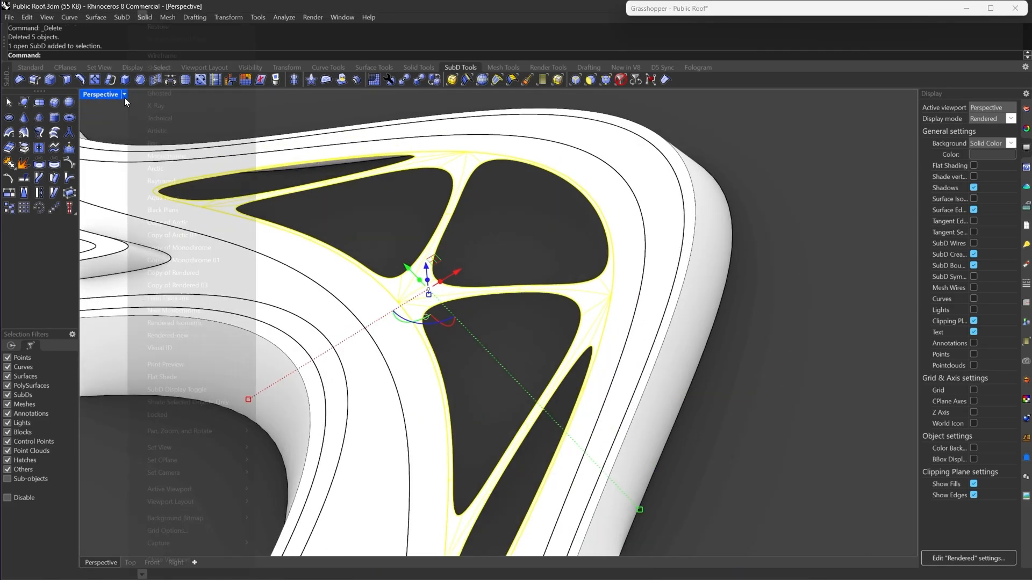
left_click(163, 67)
mouse_move(419, 234)
right_mouse_down()
mouse_move(463, 247)
mouse_move(464, 257)
mouse_move(535, 244)
mouse_move(453, 118)
right_mouse_up()
scroll(465, 257, "down", 4)
key("Tab")
scroll(465, 257, "up", 4)
scroll(535, 244, "up", 2)
key("Escape")
key("Tab")
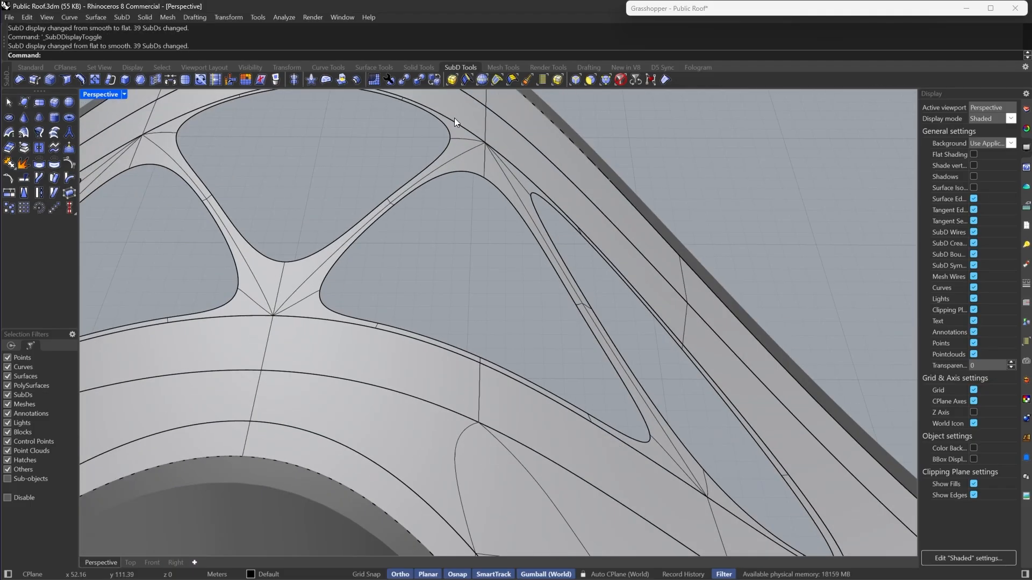
- Select the boundary edge loop of the triangular island hole and start filling it with Fill SubD hole
left_click(574, 80)
scroll(497, 275, "down", 10)
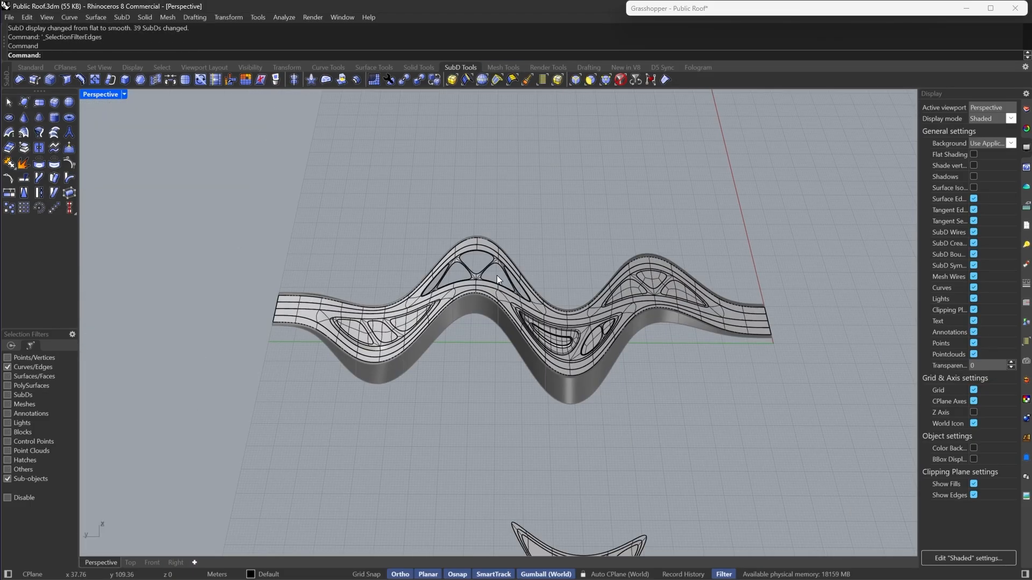
scroll(496, 276, "down", 8)
scroll(476, 430, "up", 5)
scroll(555, 306, "down", 6)
right_click_drag(579, 247, 489, 287)
scroll(489, 287, "down", 4)
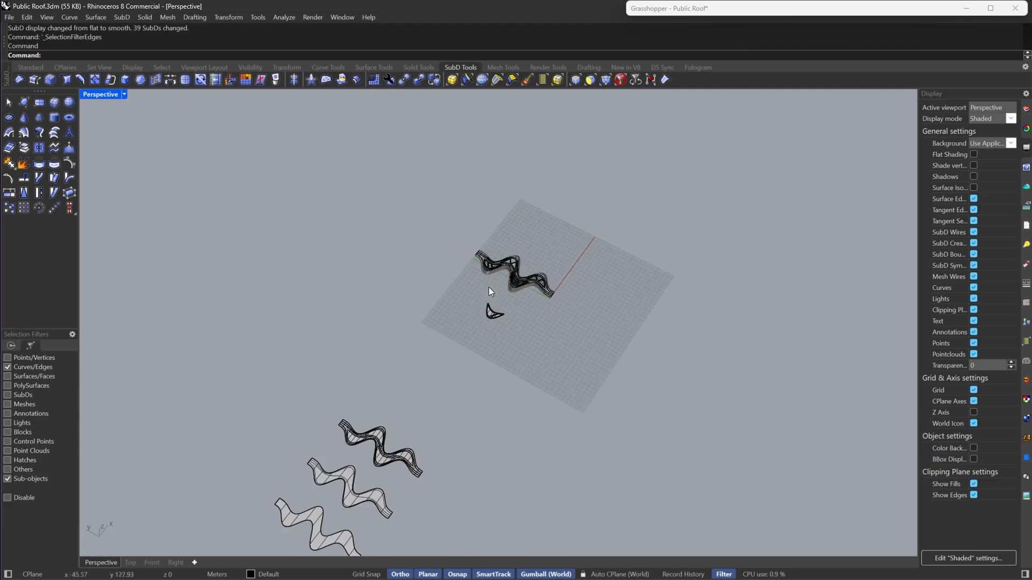
scroll(376, 476, "up", 6)
scroll(384, 360, "up", 7)
scroll(386, 474, "down", 13)
scroll(491, 315, "up", 7)
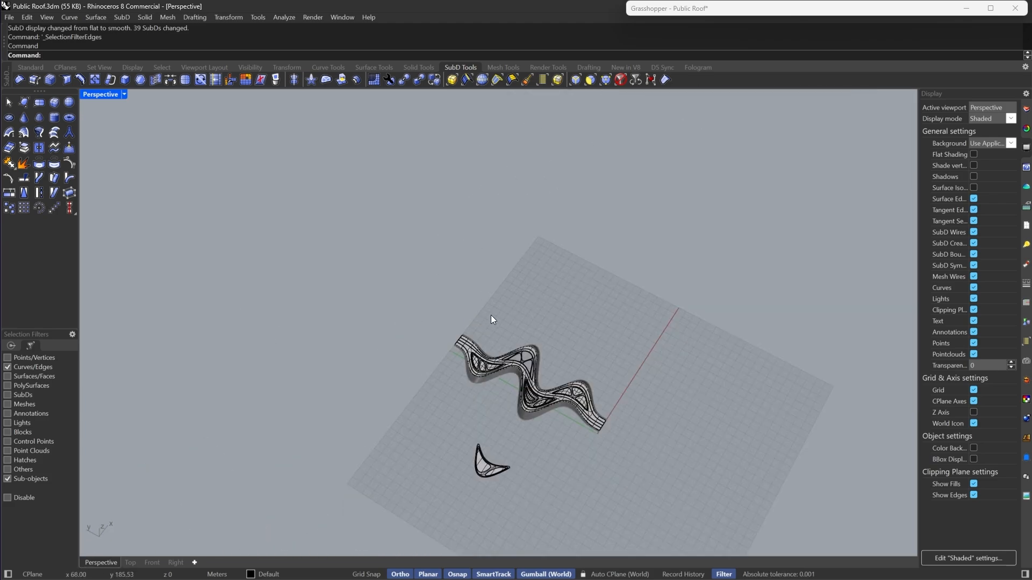
scroll(554, 355, "up", 10)
double_click(534, 365)
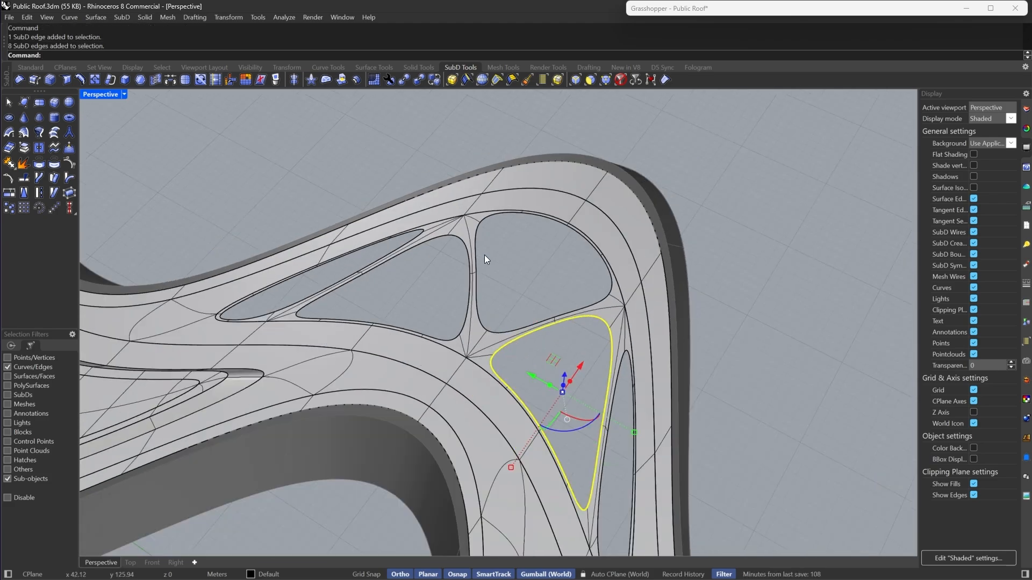
key("Tab")
scroll(514, 206, "up", 5)
key("Tab")
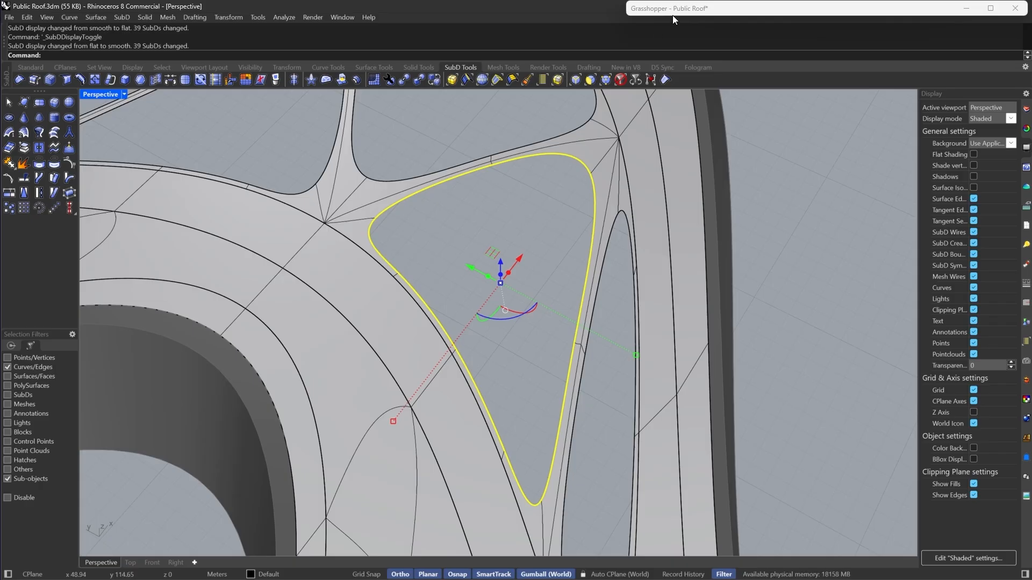
left_click(326, 80)
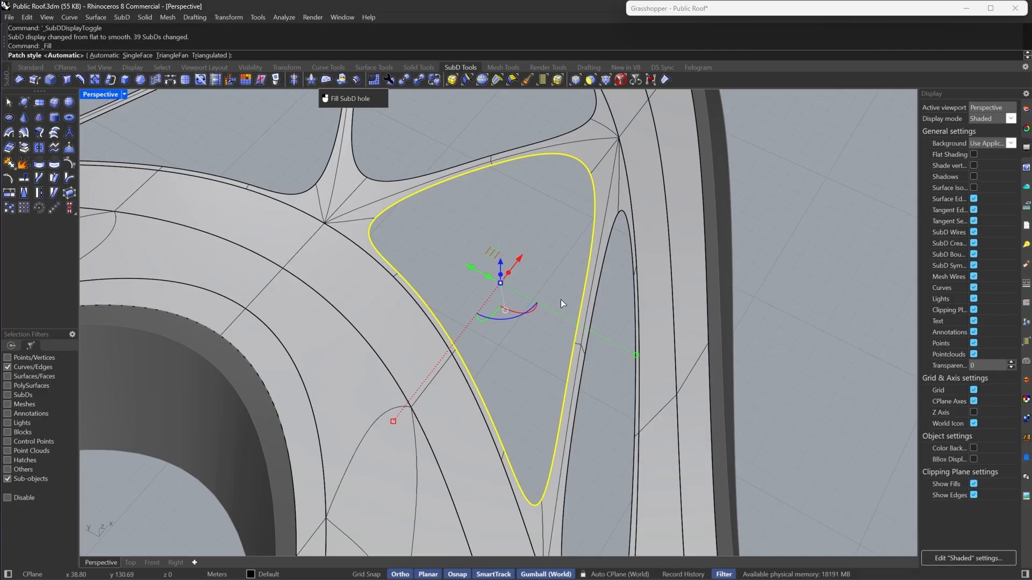
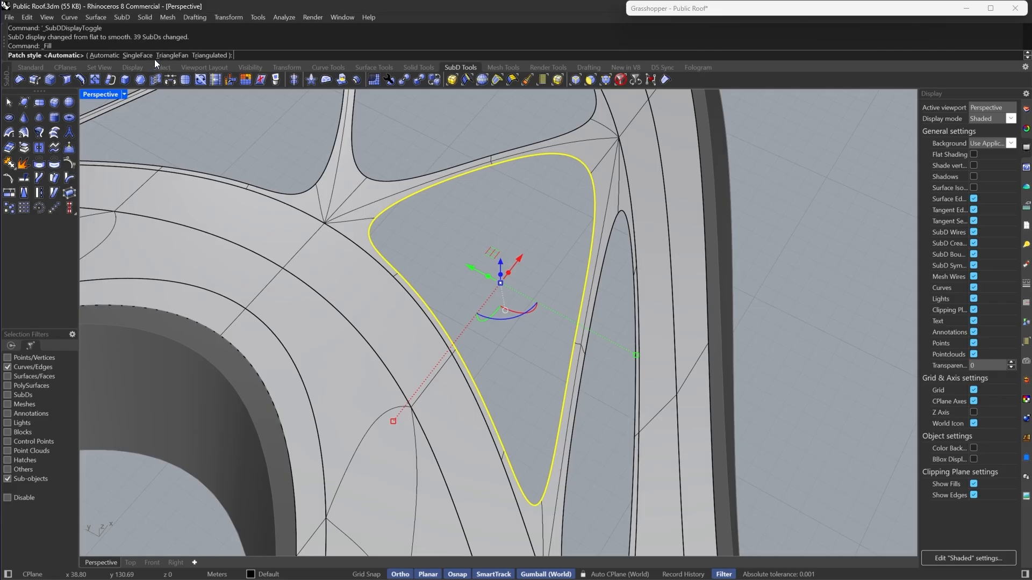
- Fill the triangular opening in the roof and extract the new face as a separate SubD
key("Return")
key("Tab")
scroll(488, 235, "up", 4)
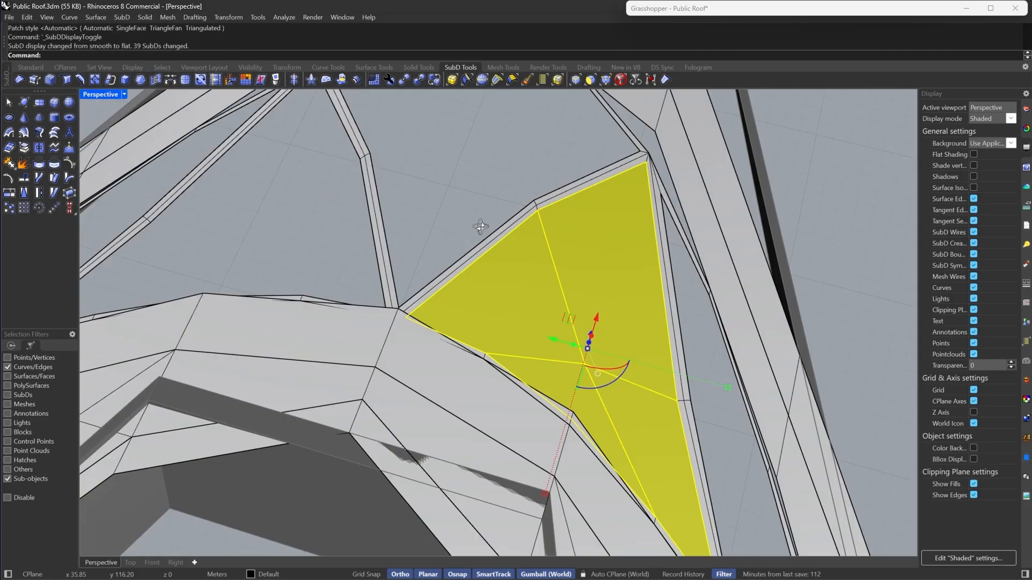
right_click_drag(420, 223, 534, 277)
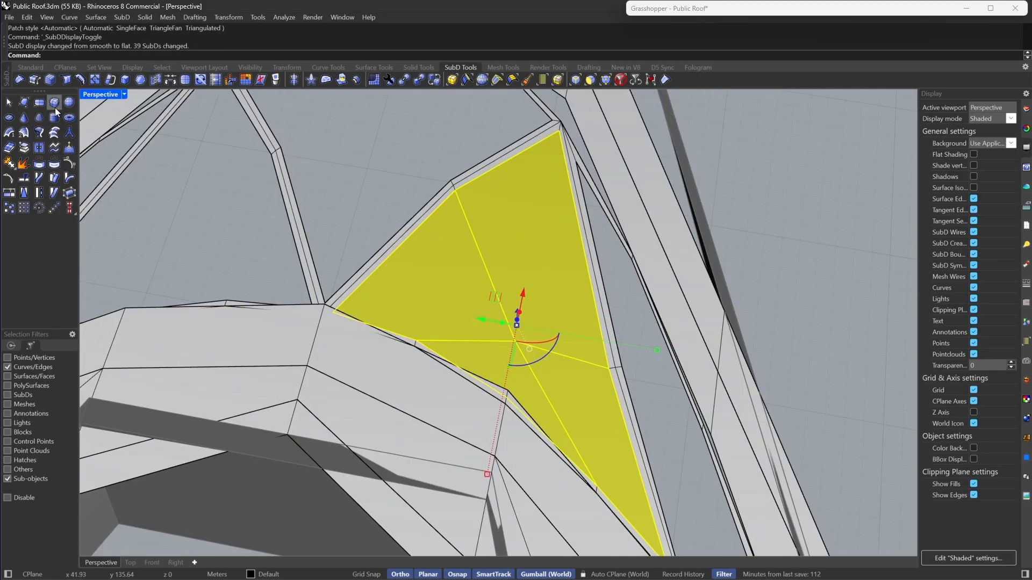
left_click(23, 150)
key("Tab")
right_click_drag(431, 228, 539, 273)
scroll(539, 273, "down", 6)
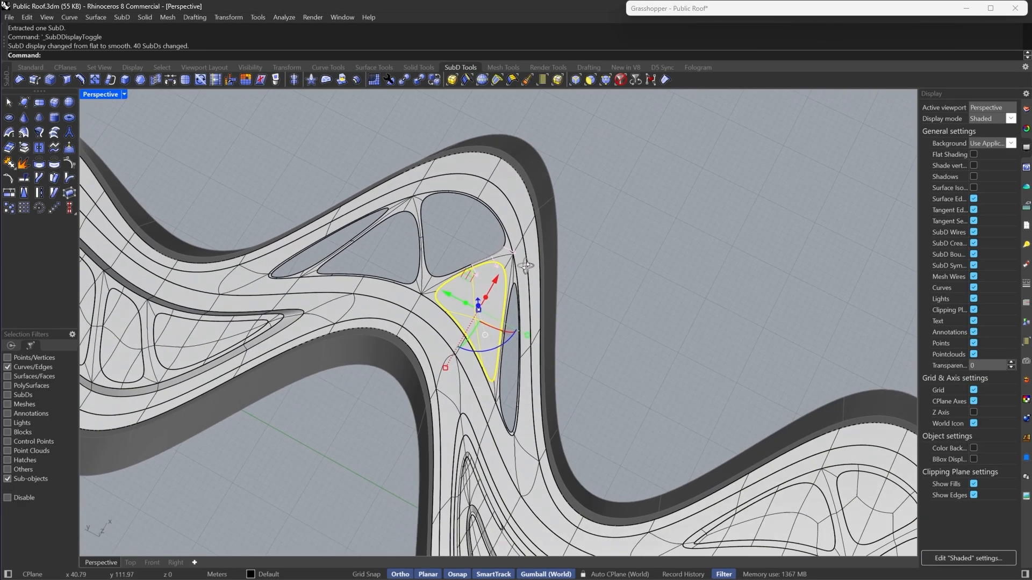
- Undo the face extraction and the fill of the triangular opening
scroll(539, 273, "up", 4)
key("Escape")
scroll(397, 343, "up", 5)
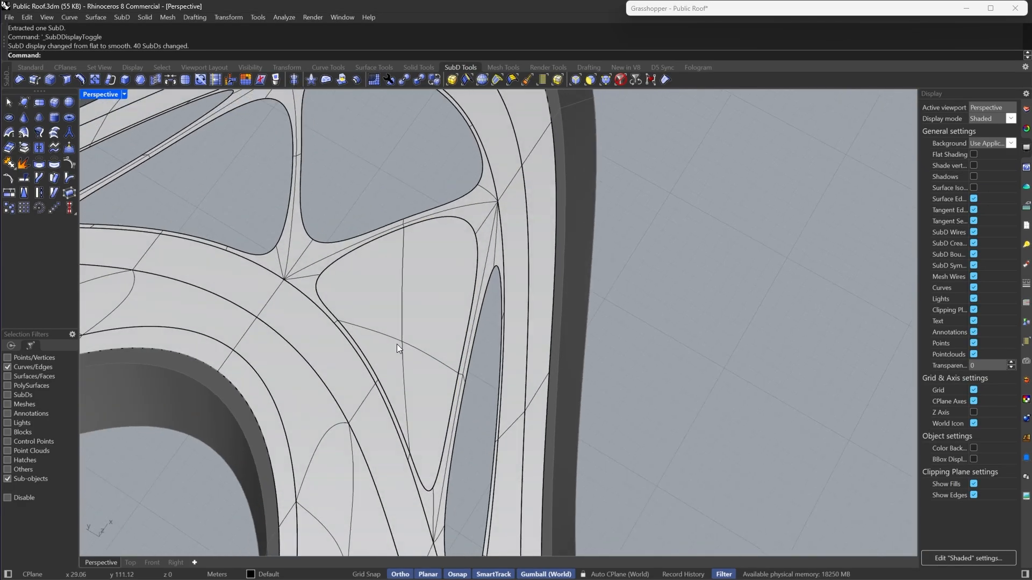
scroll(460, 323, "down", 4)
key("Tab")
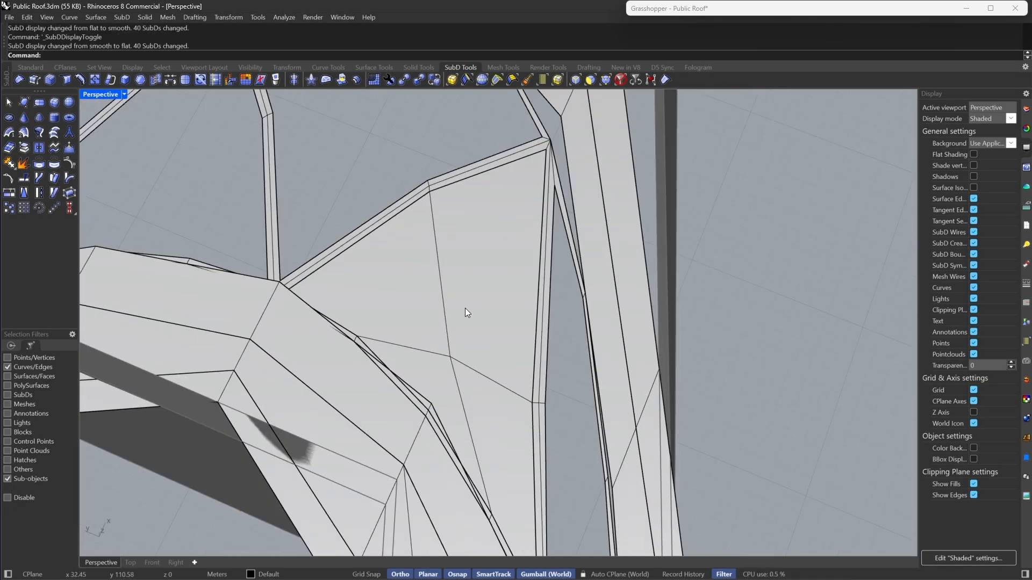
right_click_drag(465, 308, 501, 280)
key("ctrl+z")
scroll(503, 276, "down", 5)
key("ctrl+z")
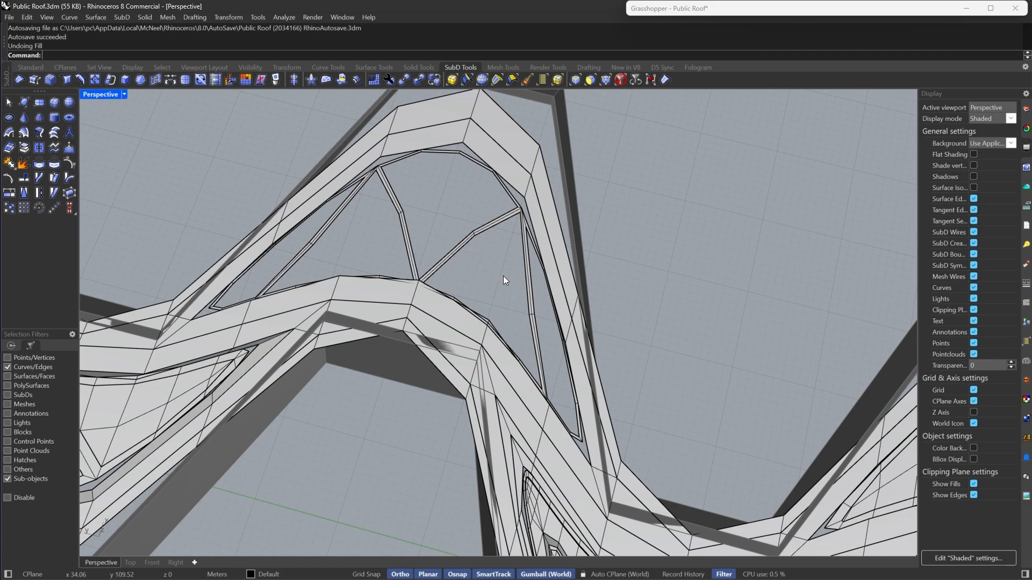
- Select the boundary edges on both sides of the triangular opening using the edge selection filter
scroll(504, 277, "up", 2)
key("Tab")
scroll(503, 277, "up", 4)
scroll(532, 327, "down", 5)
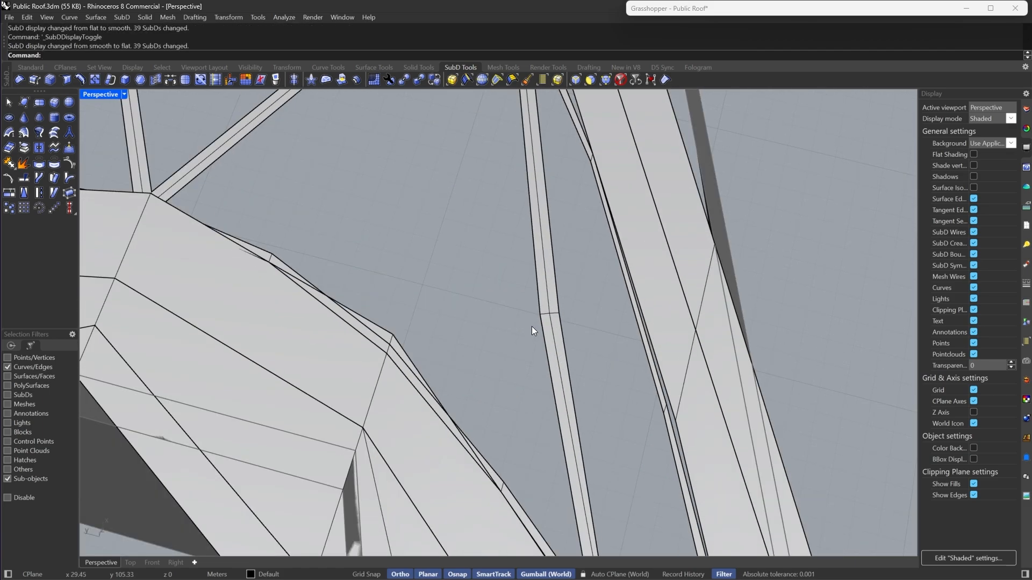
scroll(520, 294, "up", 4)
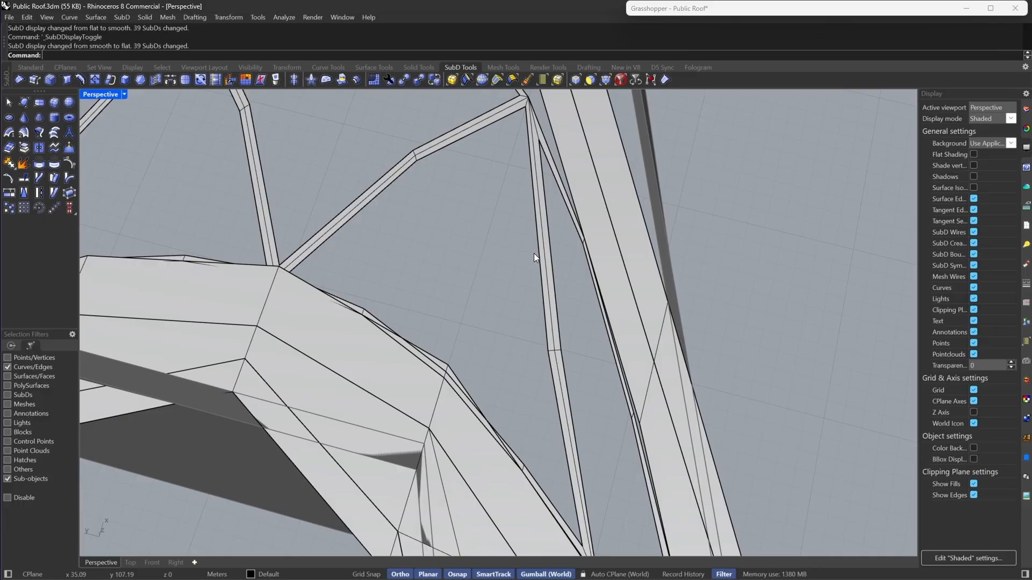
left_click(574, 78)
left_click(473, 132)
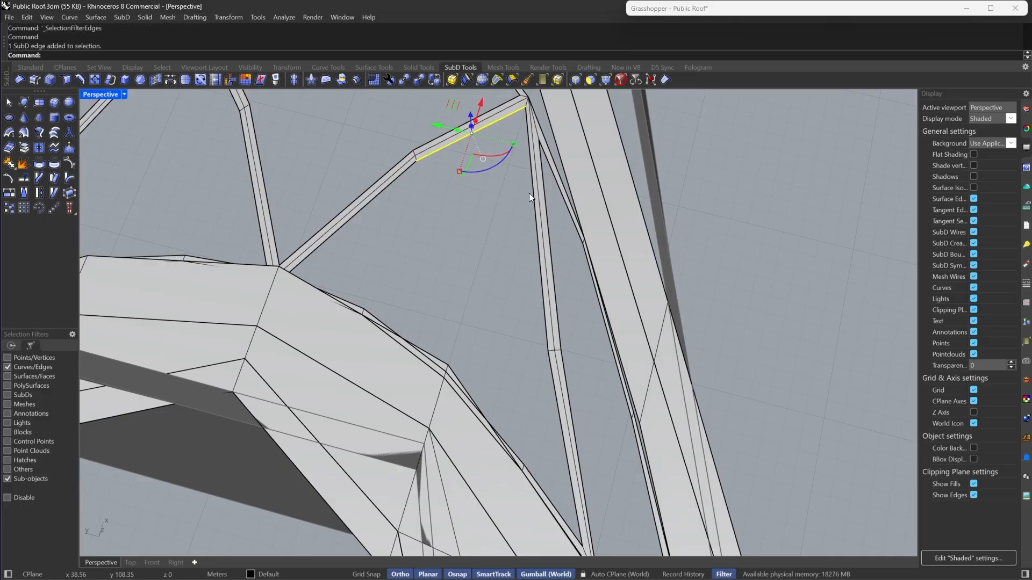
left_click(533, 195, "shift")
left_click(484, 407, "shift")
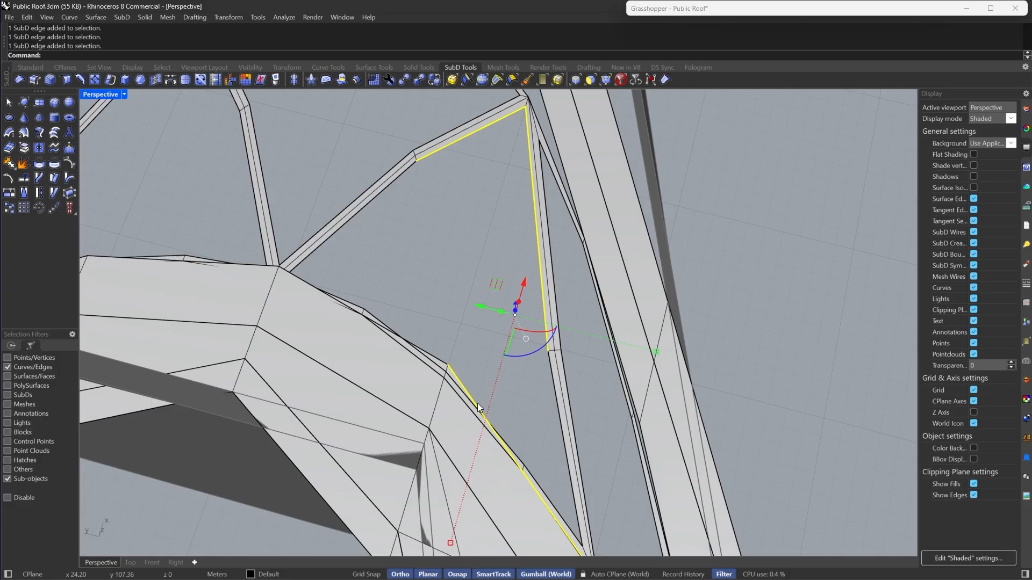
left_click(431, 353, "shift")
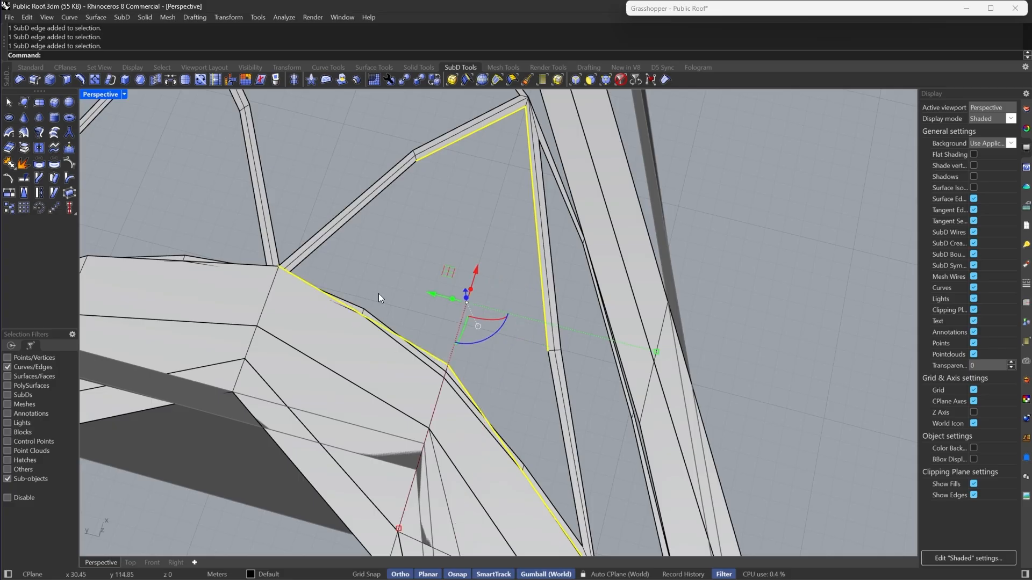
left_click_drag(378, 294, 337, 354, "ctrl")
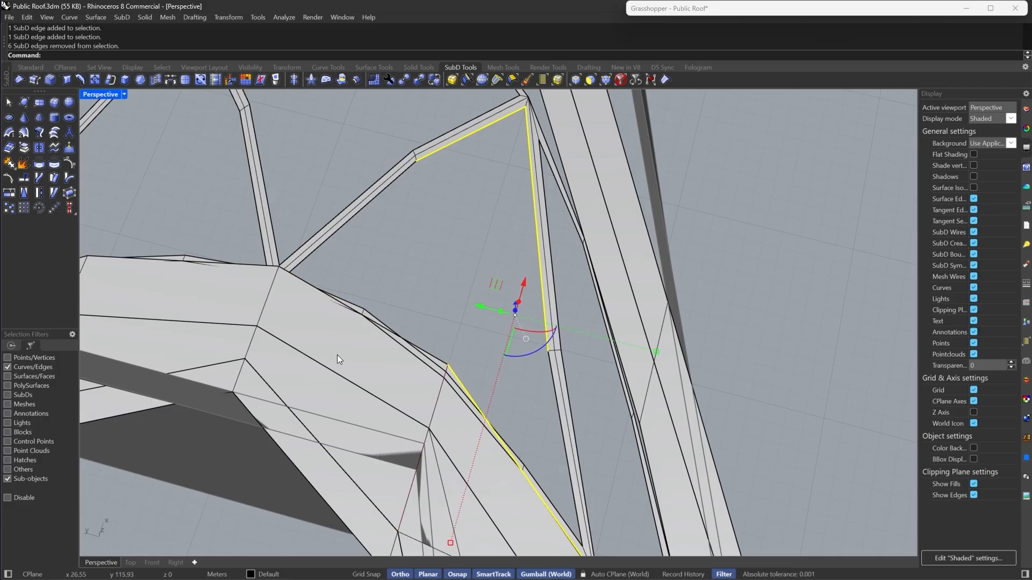
left_click(389, 325, "shift")
left_click(450, 381, "shift")
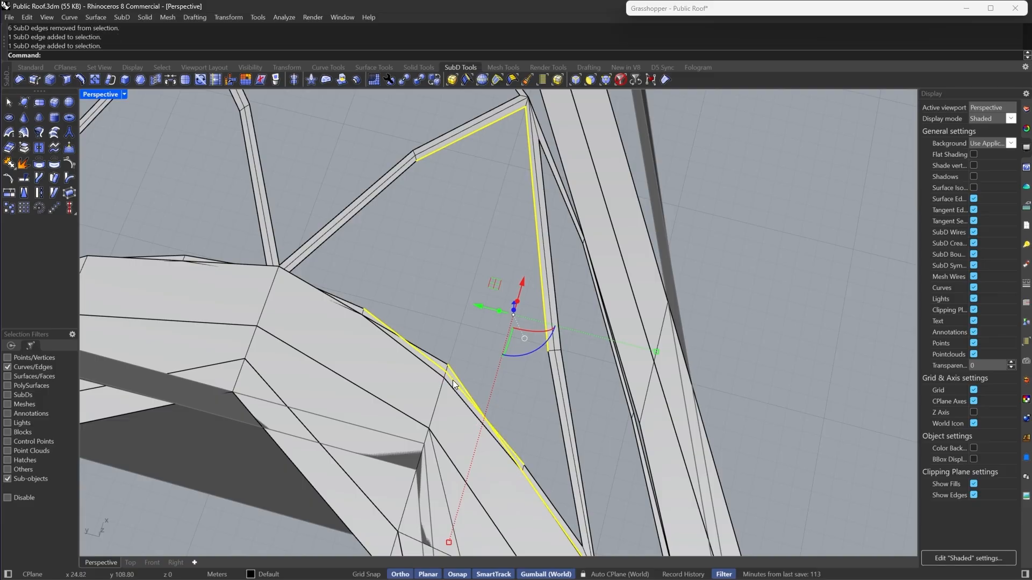
left_click_drag(455, 357, 444, 367, "ctrl")
- Bridge the two selected edge chains across the opening, raising the segment count in Bridge Options
key("Tab")
scroll(478, 310, "down", 5)
scroll(461, 278, "up", 2)
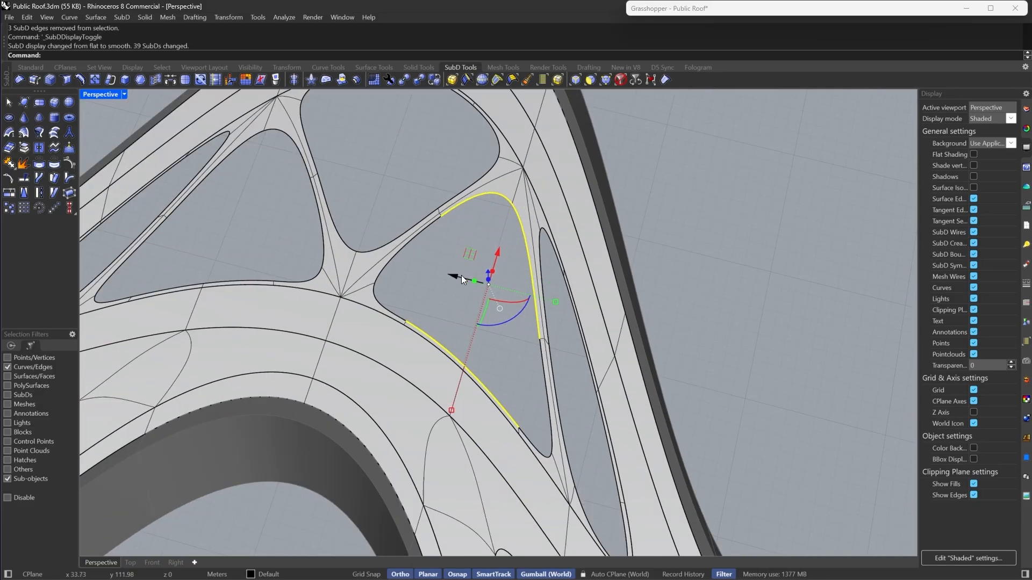
left_click(163, 81)
key("Tab")
scroll(493, 274, "up", 2)
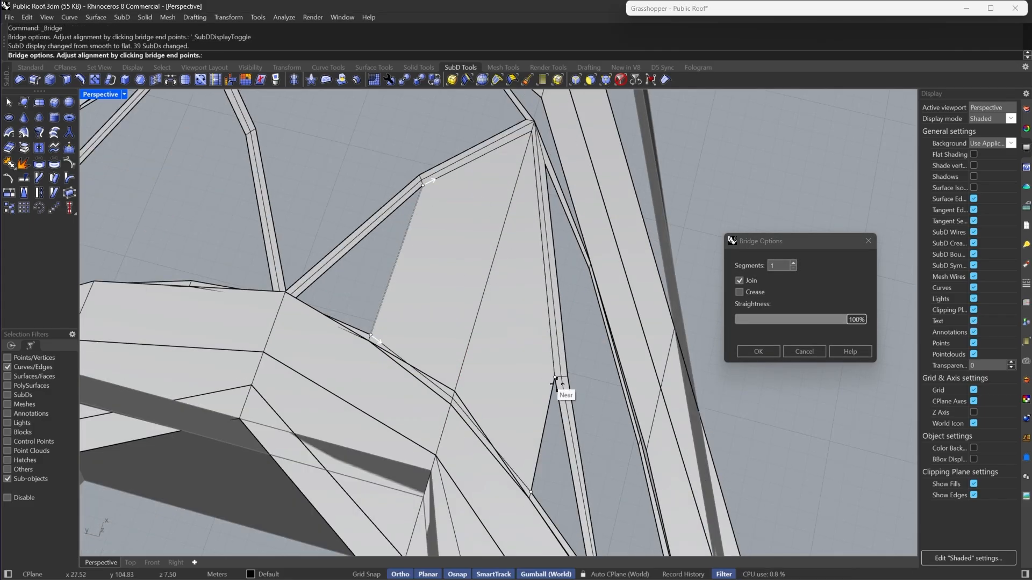
left_click(792, 263)
left_click(774, 353)
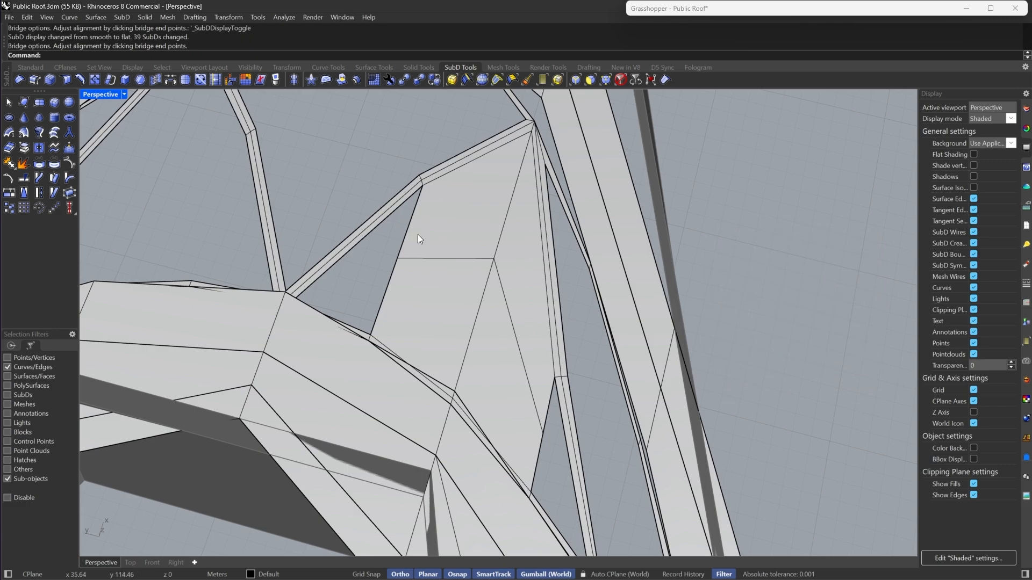
- Stitch the bridge's upper corner vertex to the adjacent frame vertex at their average location
scroll(418, 235, "up", 4)
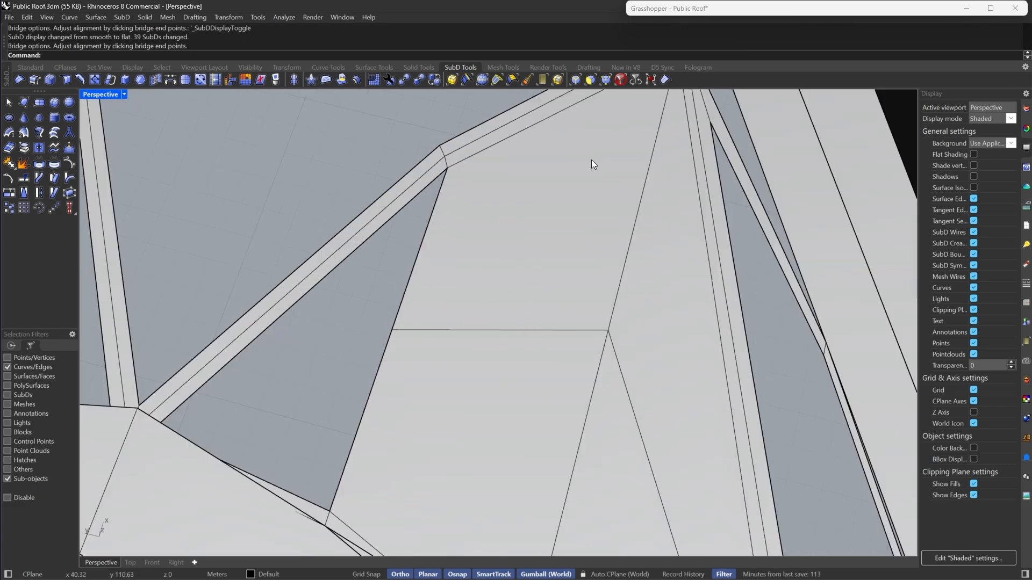
left_click(608, 84)
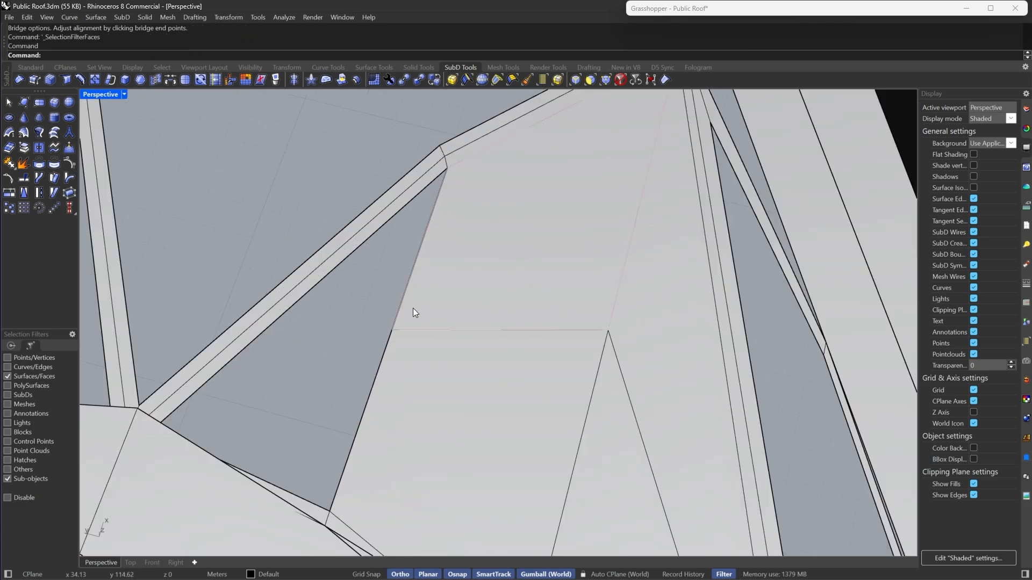
left_click_drag(362, 293, 423, 352)
left_click(605, 80)
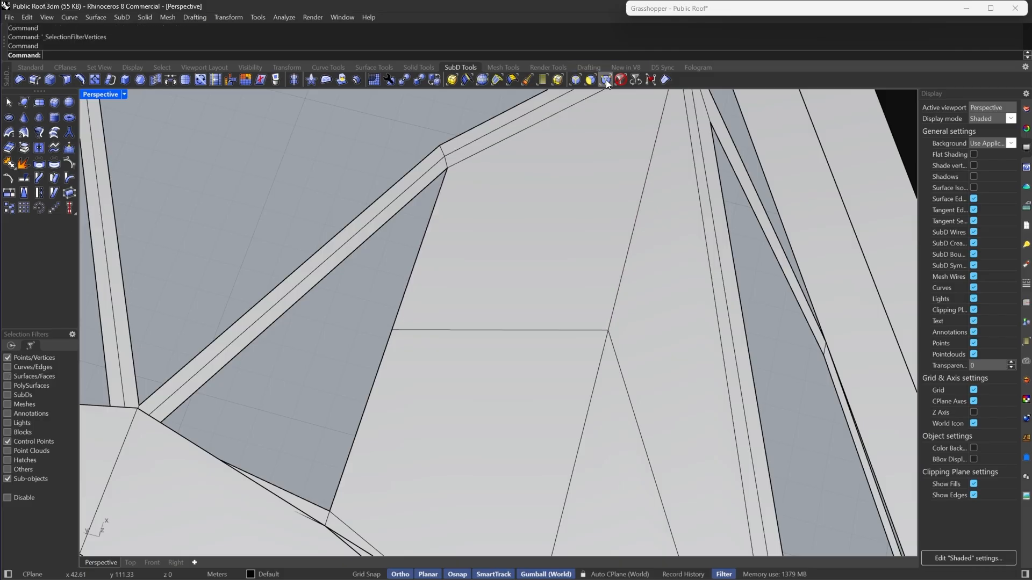
left_click_drag(381, 304, 432, 368)
left_click(447, 168, "shift")
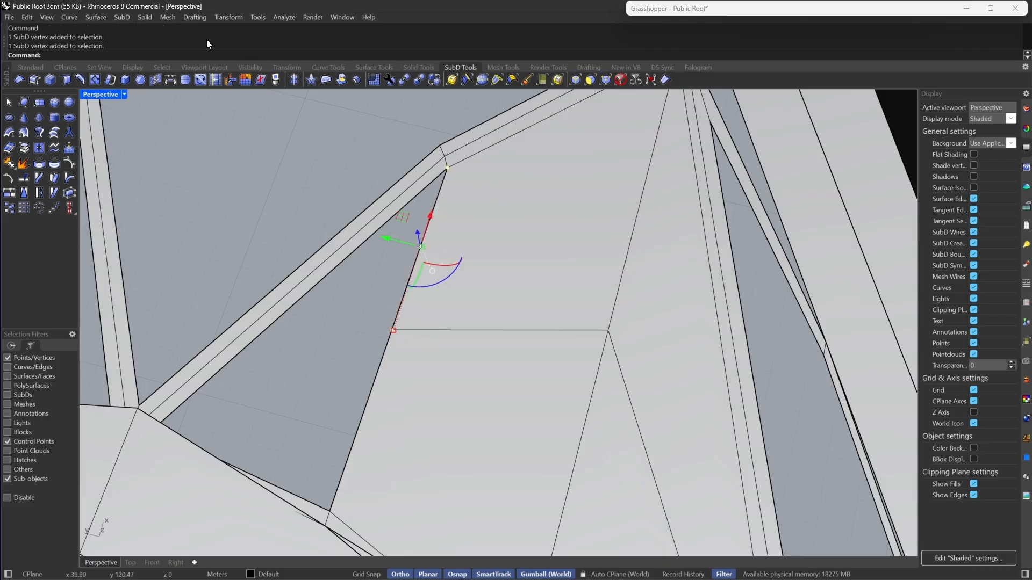
left_click(158, 85)
left_click(450, 157)
- Stitch the bridge's lower corner vertex to the neighbouring frame vertex
scroll(438, 161, "down", 8)
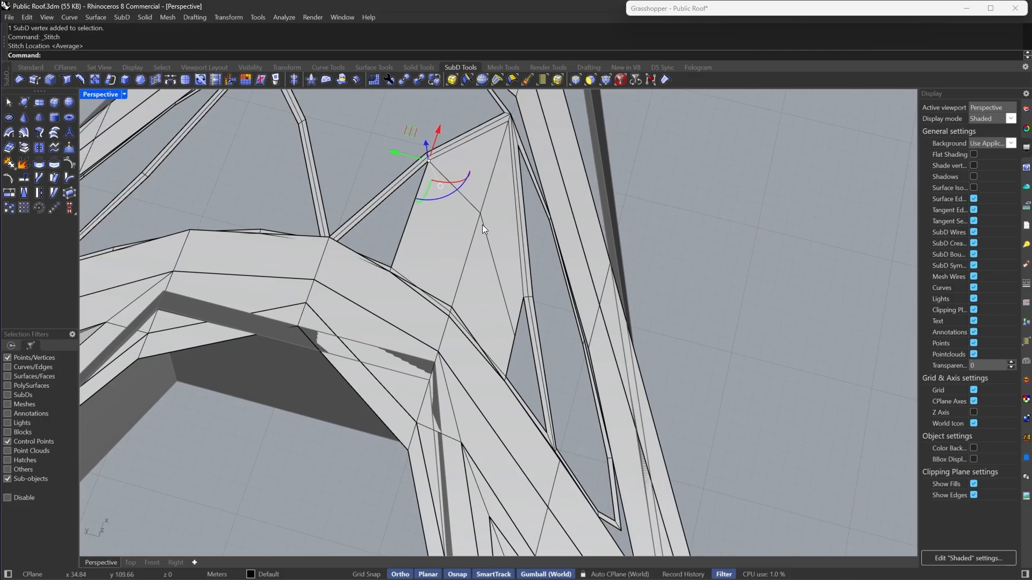
scroll(495, 271, "up", 8)
left_click(526, 395)
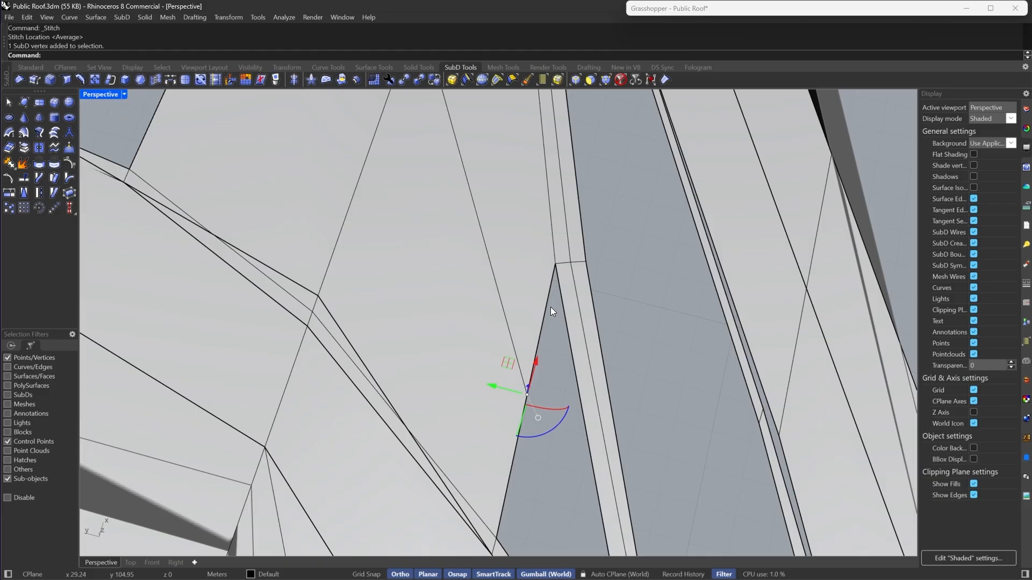
left_click(554, 263, "shift")
key("Return")
key("Return")
- Fill the two small triangular openings left beside the bridge
scroll(567, 299, "down", 5)
scroll(482, 221, "up", 5)
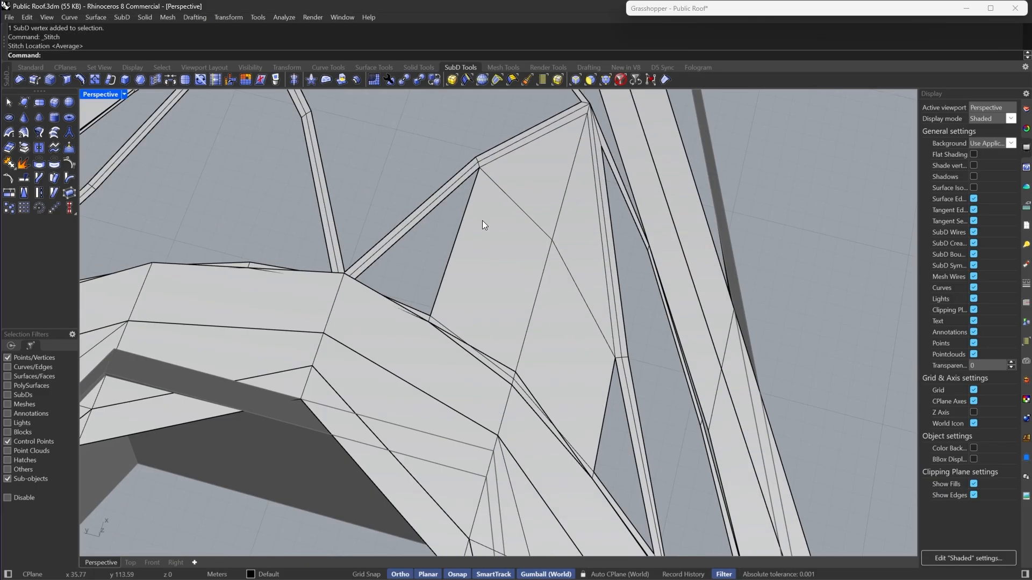
double_click(449, 265)
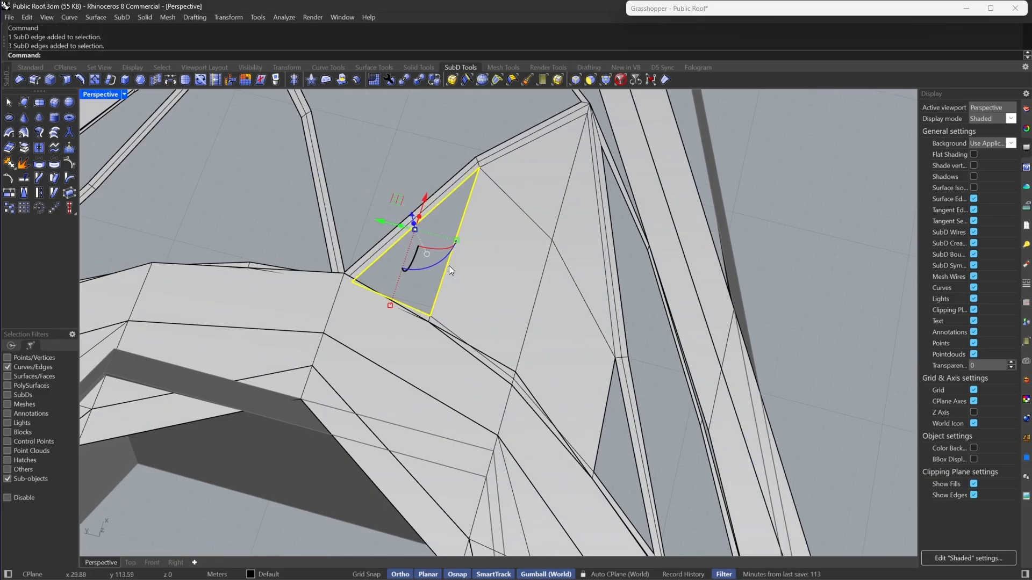
left_click(313, 80)
left_click(605, 416)
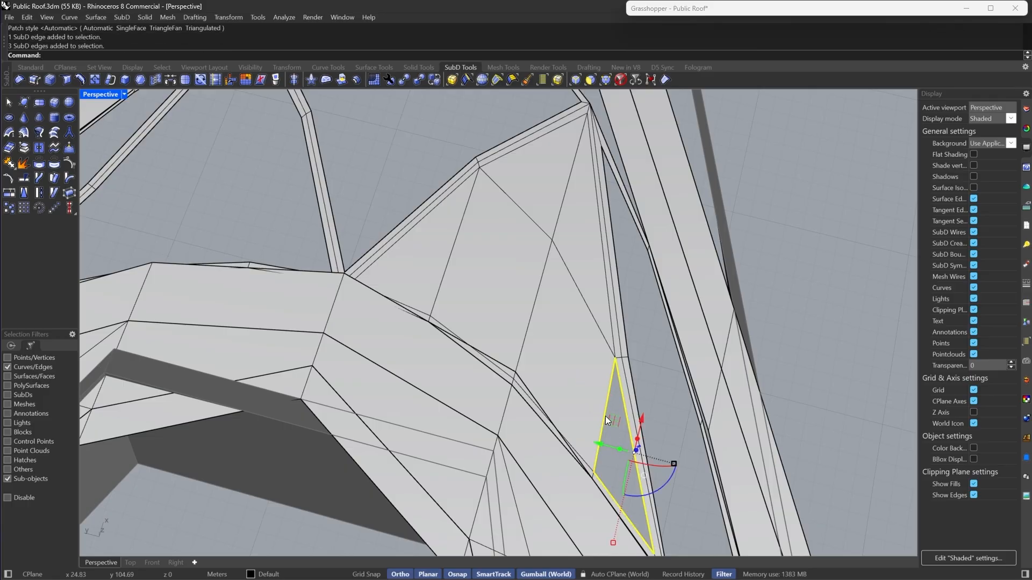
scroll(589, 324, "down", 5)
scroll(587, 337, "up", 5)
key("Tab")
key("Tab")
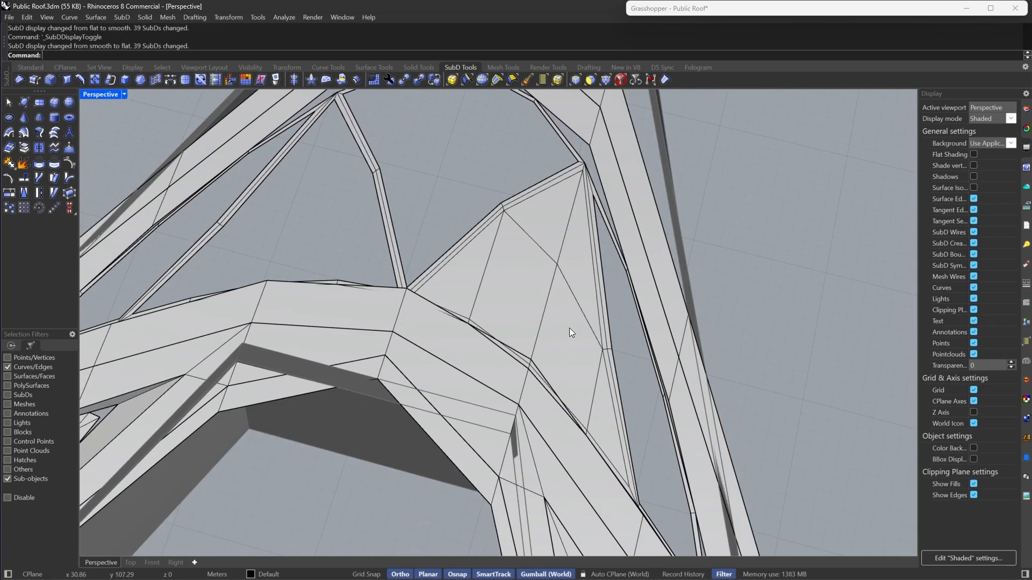
- Delete the open SubD patch in the middle of the roof
scroll(569, 328, "down", 5)
key("Escape")
scroll(550, 244, "up", 5)
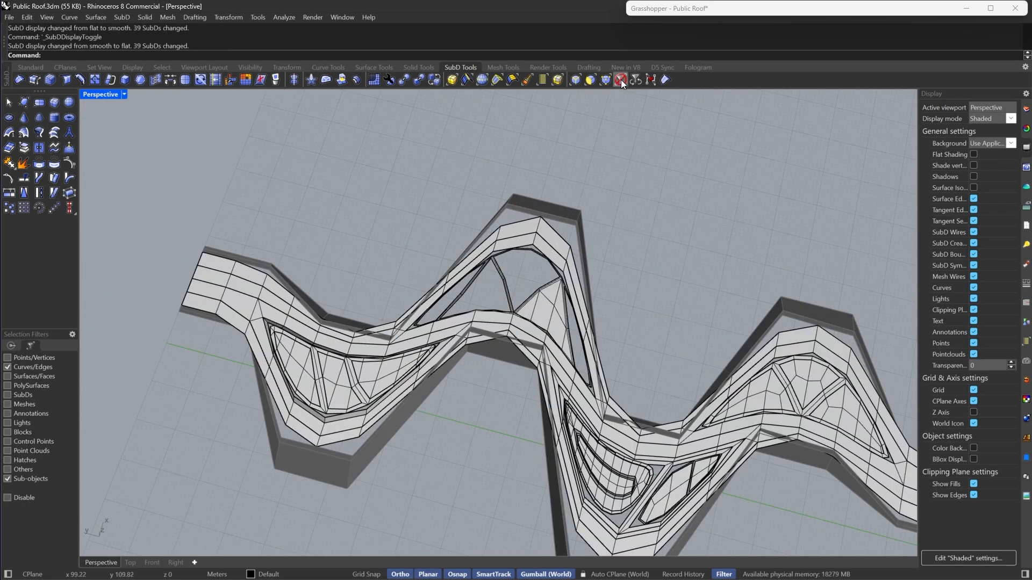
left_click(538, 309)
key("Delete")
- Select the arch patch on the lower model copy and move it up 500 with the gumball
scroll(541, 206, "down", 10)
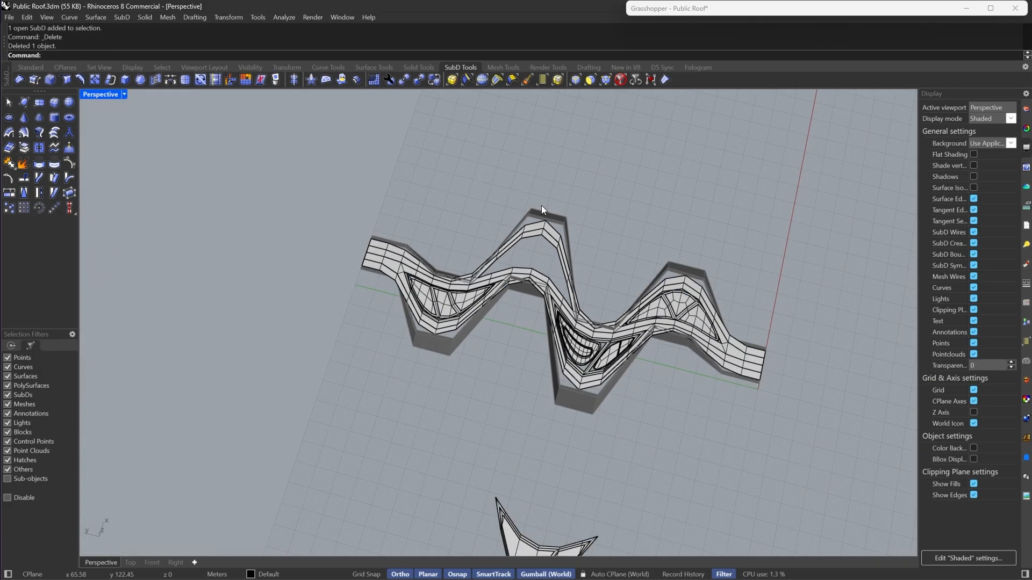
scroll(506, 412, "up", 5)
left_click(460, 405)
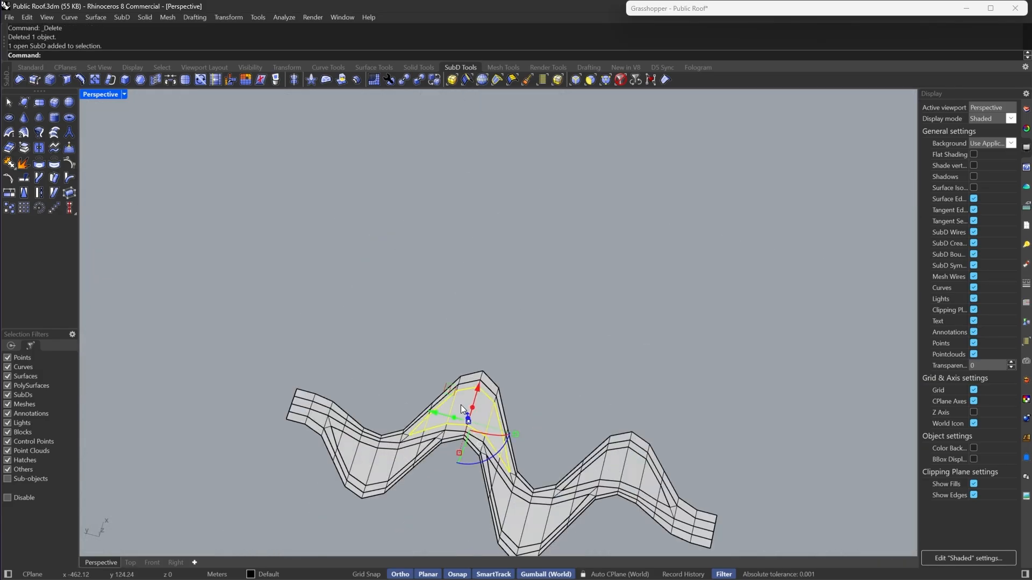
scroll(460, 405, "down", 6)
left_click_drag(445, 416, 501, 281)
type("500")
scroll(472, 307, "up", 15)
- Select the arch patch on the roof and isolate it
key("Escape")
scroll(521, 242, "up", 7)
left_click(520, 243)
scroll(494, 279, "down", 6)
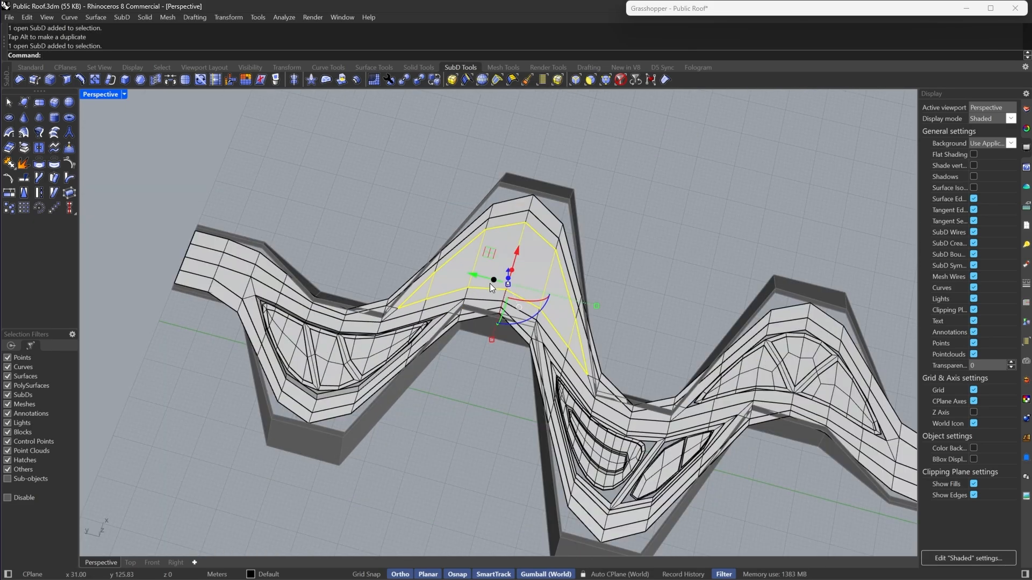
right_click_drag(490, 283, 550, 291)
scroll(593, 238, "up", 6)
left_click(594, 238)
scroll(566, 270, "down", 6)
type("iso")
key("Return")
- Toggle the isolated patch between smooth and flat display to inspect its faces
scroll(542, 266, "down", 7)
left_click(565, 288)
scroll(550, 291, "up", 8)
key("Tab")
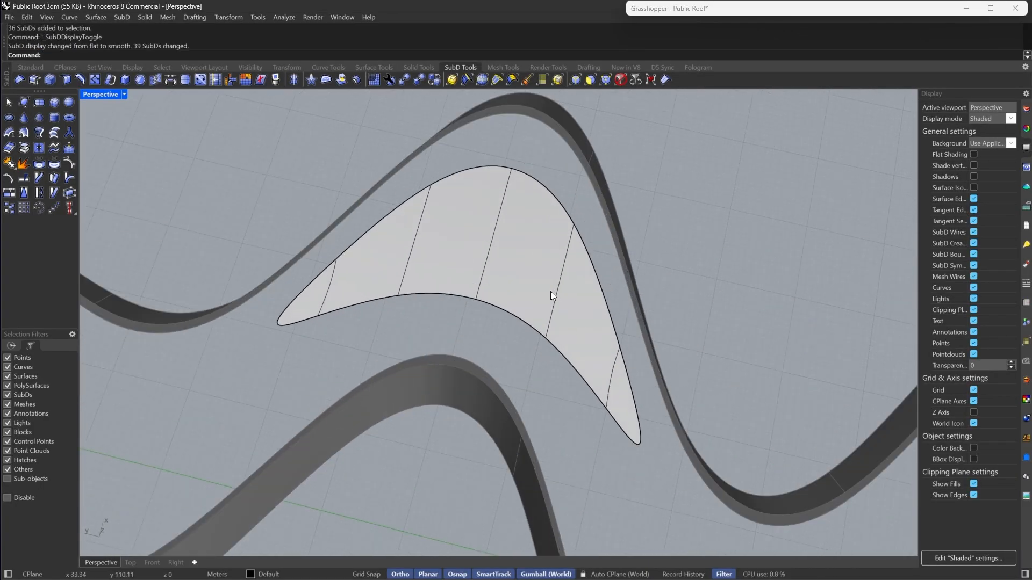
key("Tab")
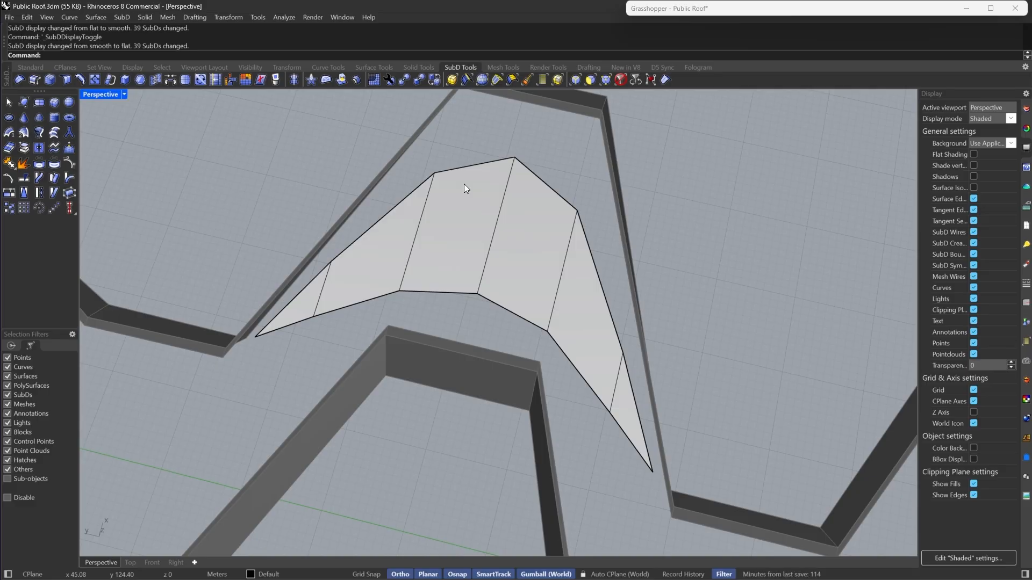
- Try to insert an edge on the arch patch from its lower-right edge up to the top vertex
left_click(94, 80)
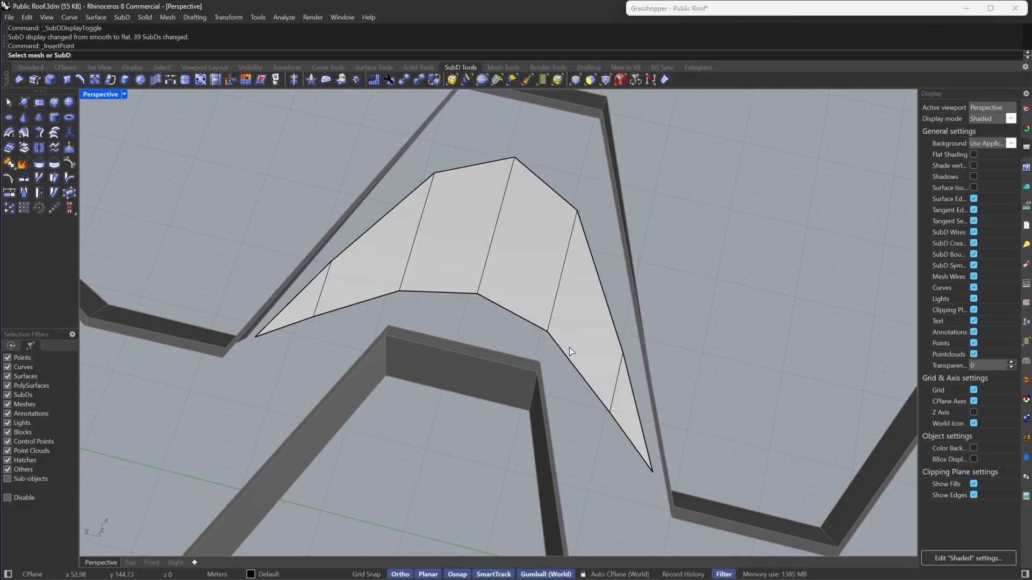
left_click(610, 410)
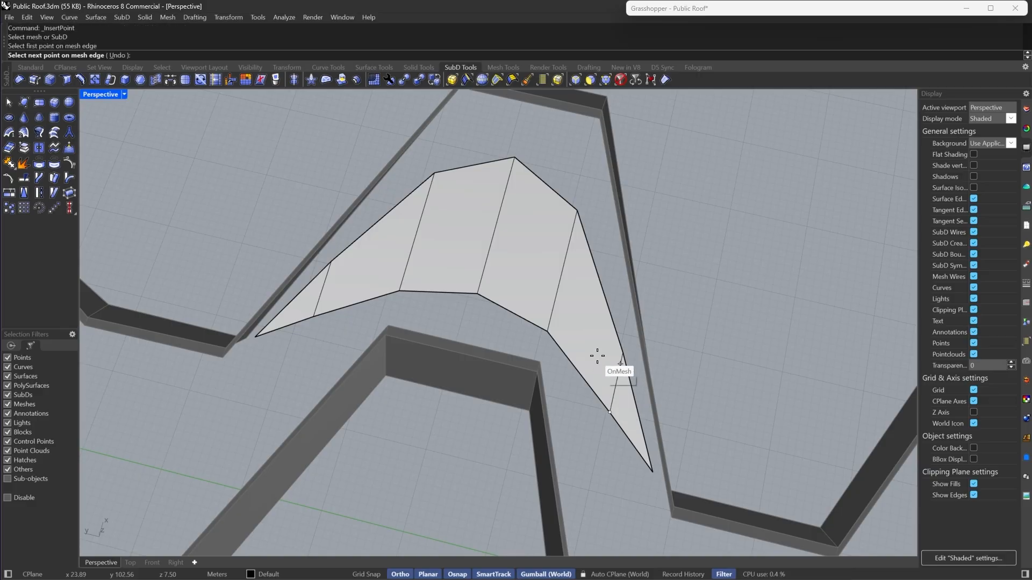
left_click(562, 271)
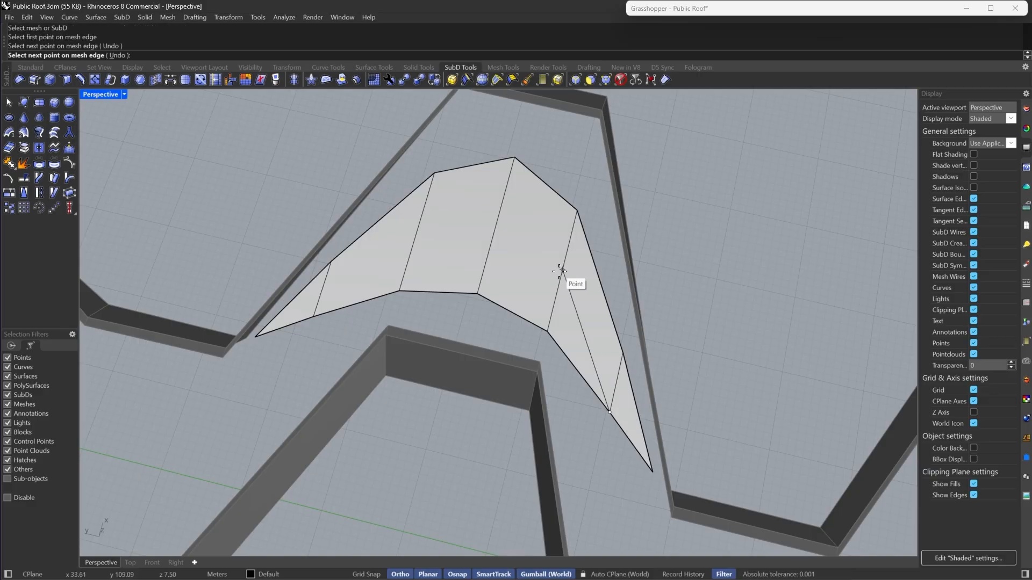
left_click(516, 157)
key("Return")
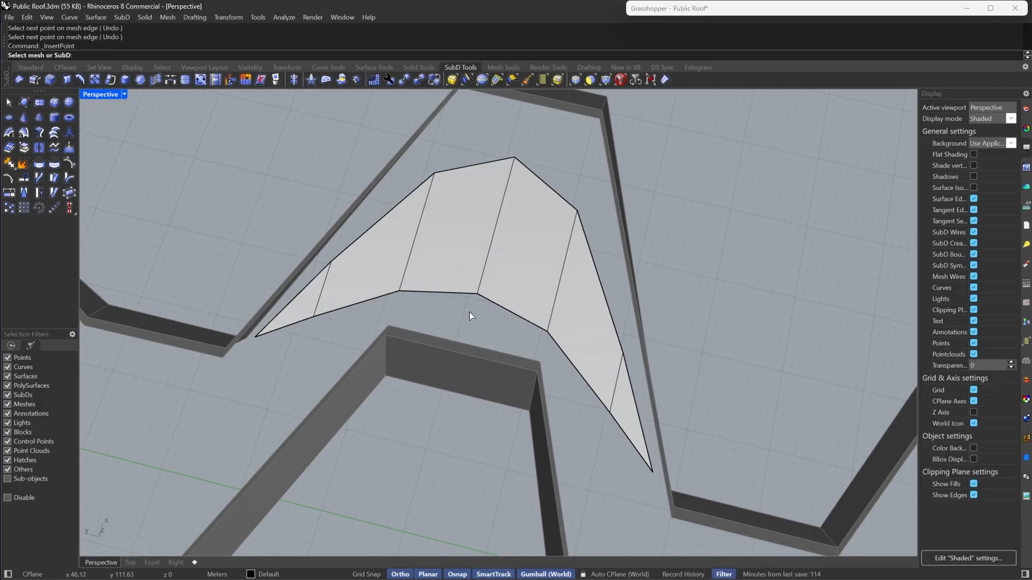
- Insert an edge from the patch's middle vertex across the right faces to the right outer edge
left_click(481, 295)
left_click(478, 294)
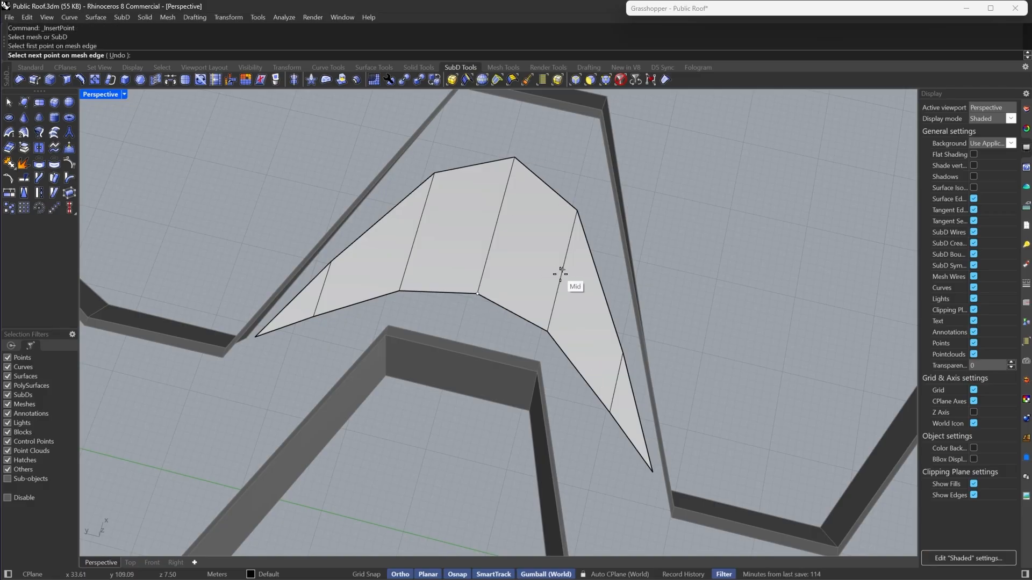
left_click(561, 271)
left_click(620, 352)
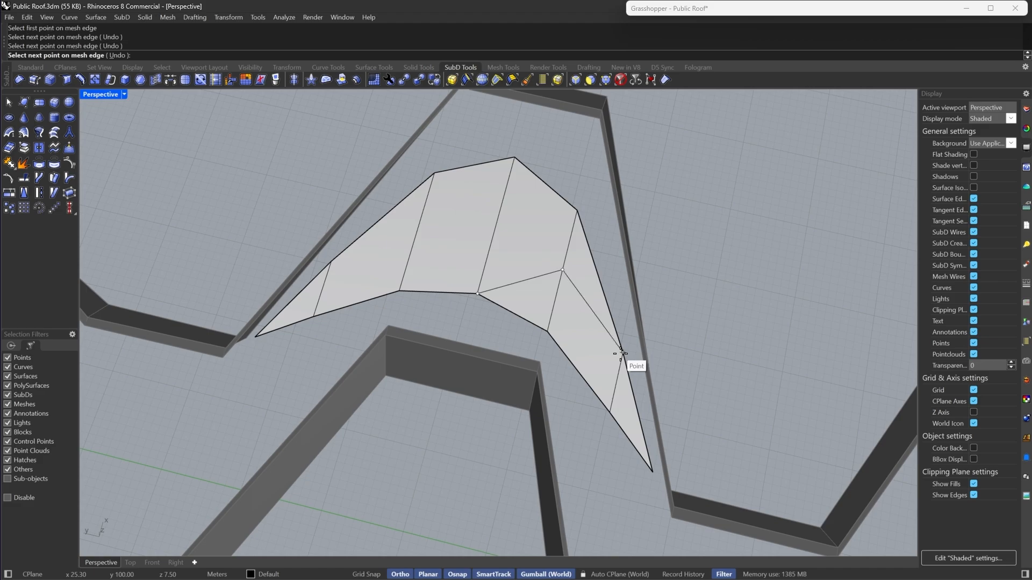
key("Return")
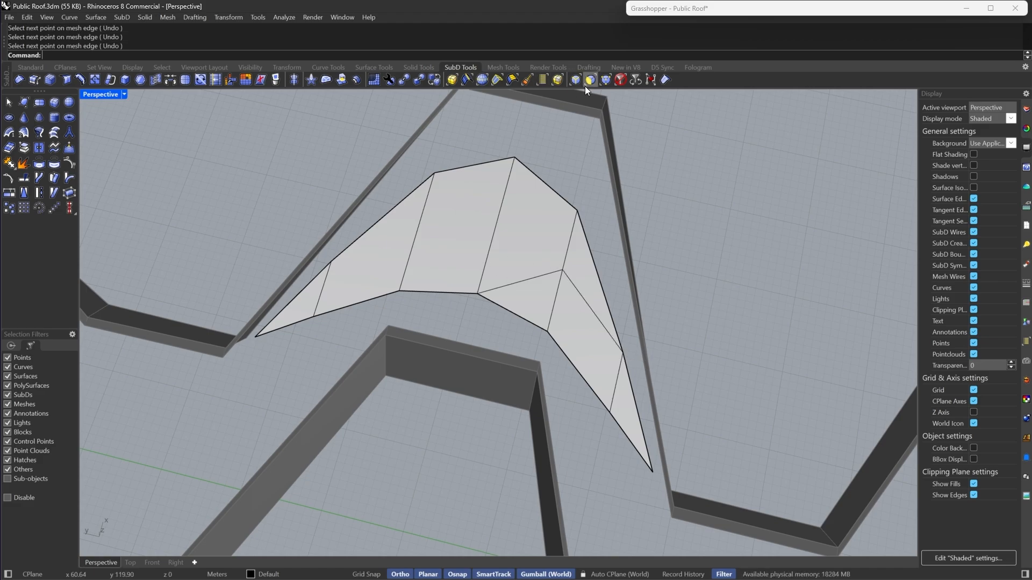
- Select the lower-right strip of faces and toggle smooth display to inspect their shape
left_click(534, 304, "ctrl+shift")
left_click(591, 373, "ctrl+shift")
left_click(637, 430, "ctrl+shift")
key("Tab")
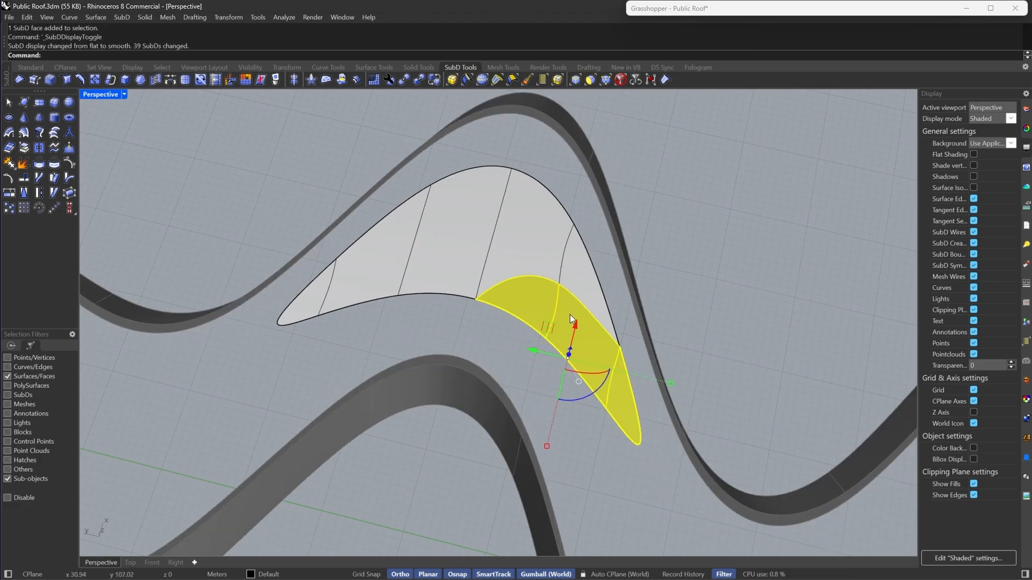
scroll(618, 365, "up", 3)
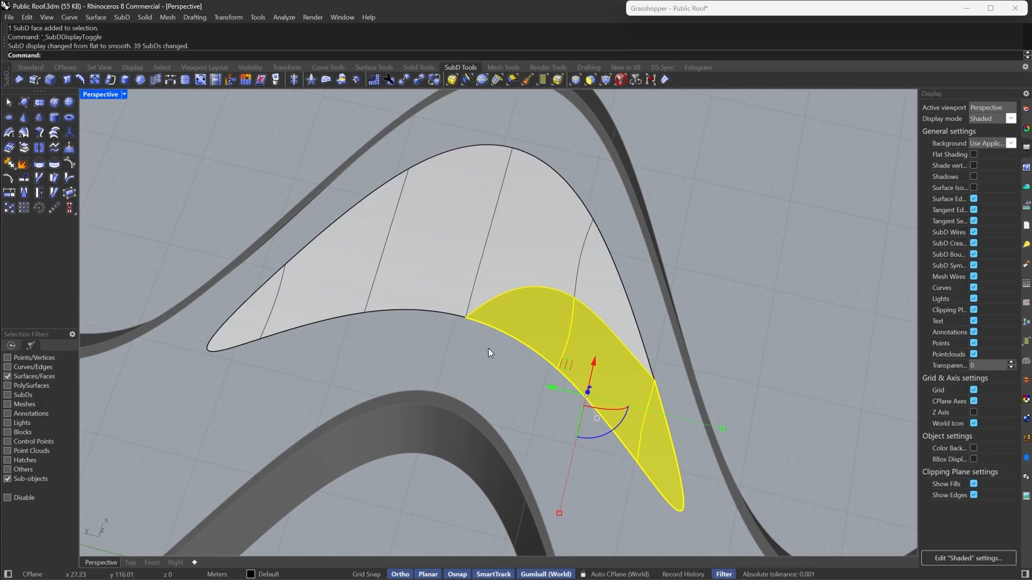
key("Tab")
scroll(485, 355, "up", 2)
key("Escape")
- Insert a matching edge from the middle vertex across the left faces to the left outer edge
left_click(607, 81)
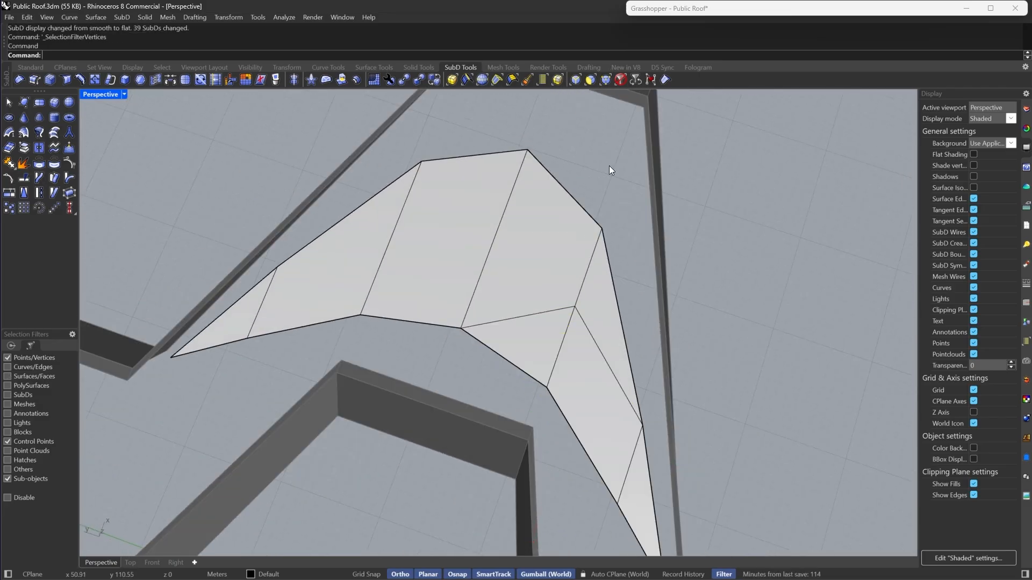
left_click(95, 80)
left_click(311, 280)
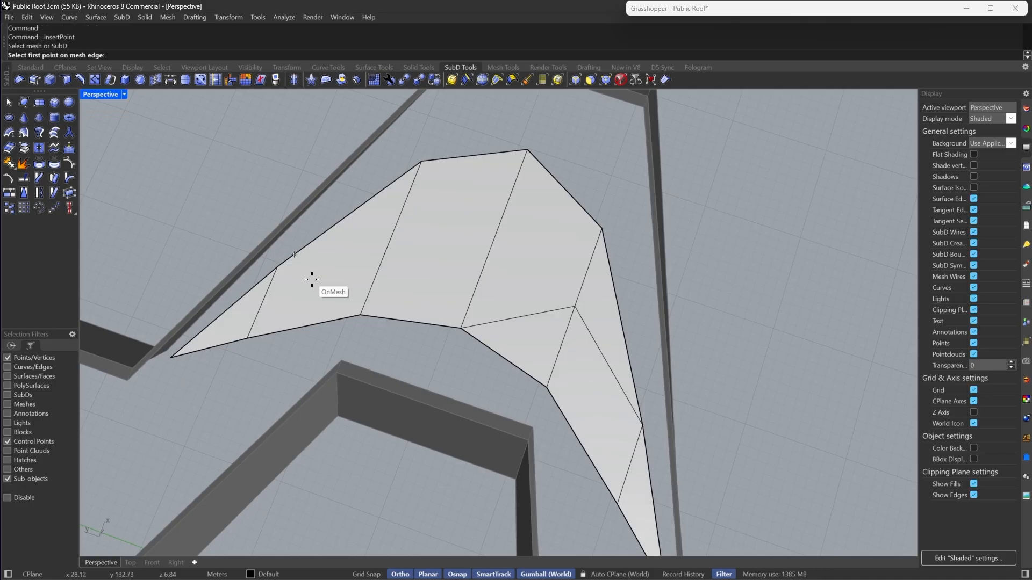
left_click(463, 330)
left_click(392, 237)
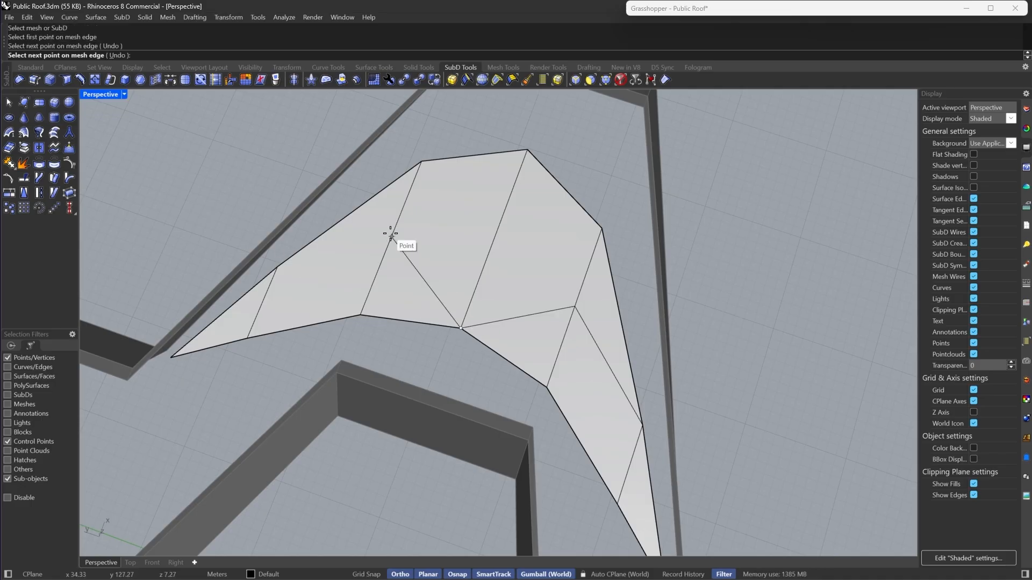
left_click(274, 269)
key("Return")
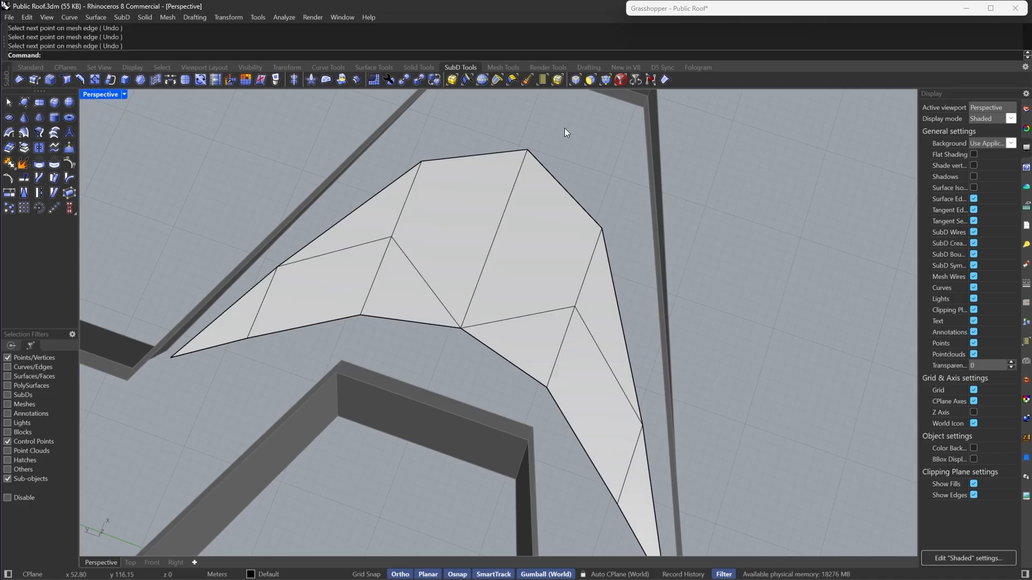
- Subdivide the whole arch patch
left_click(607, 80)
left_click(507, 273)
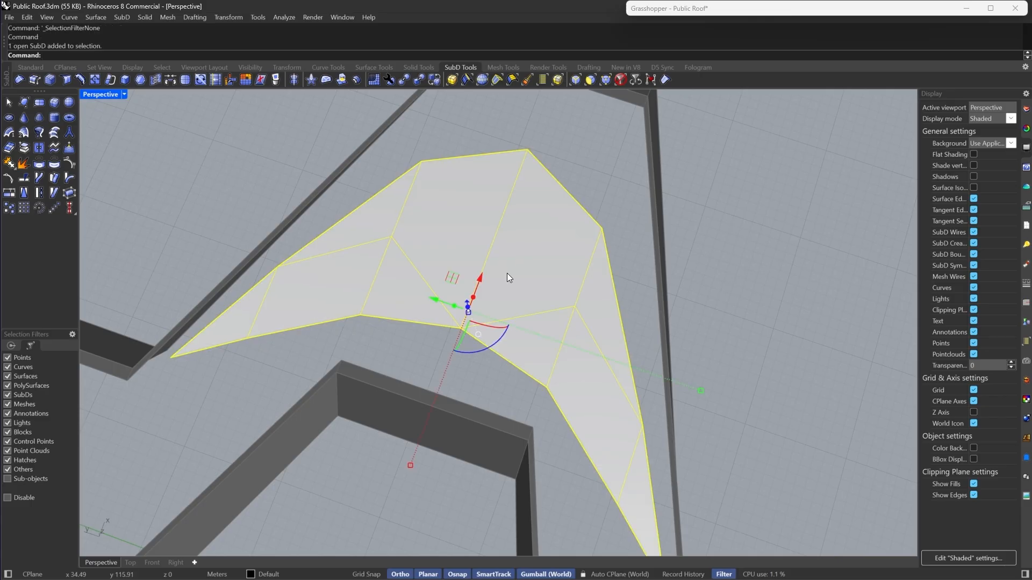
left_click(217, 80)
key("Escape")
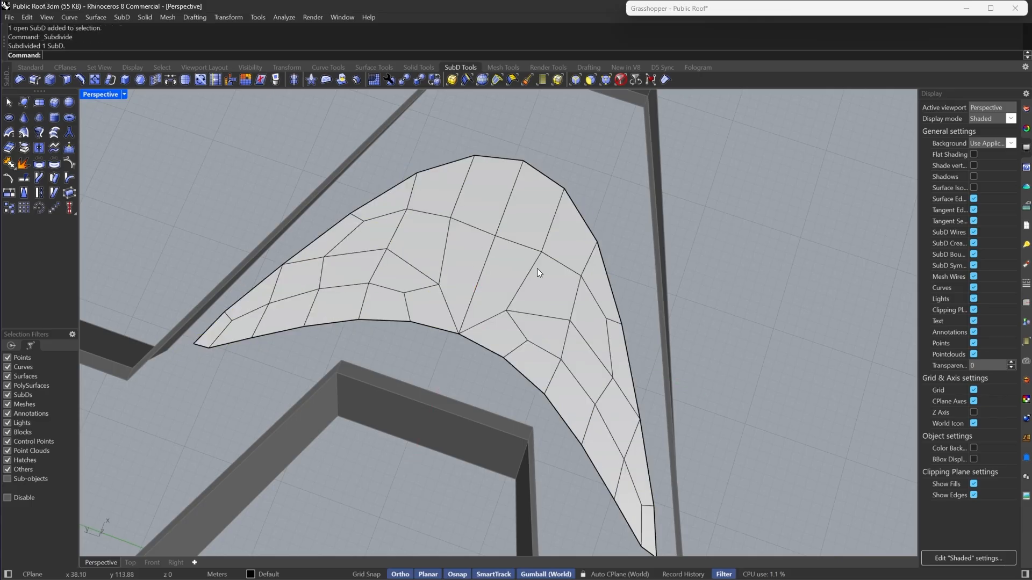
- Select the upper band of faces, inset it by the default distance and extract the inset faces
scroll(657, 425, "up", 5)
left_click(588, 83)
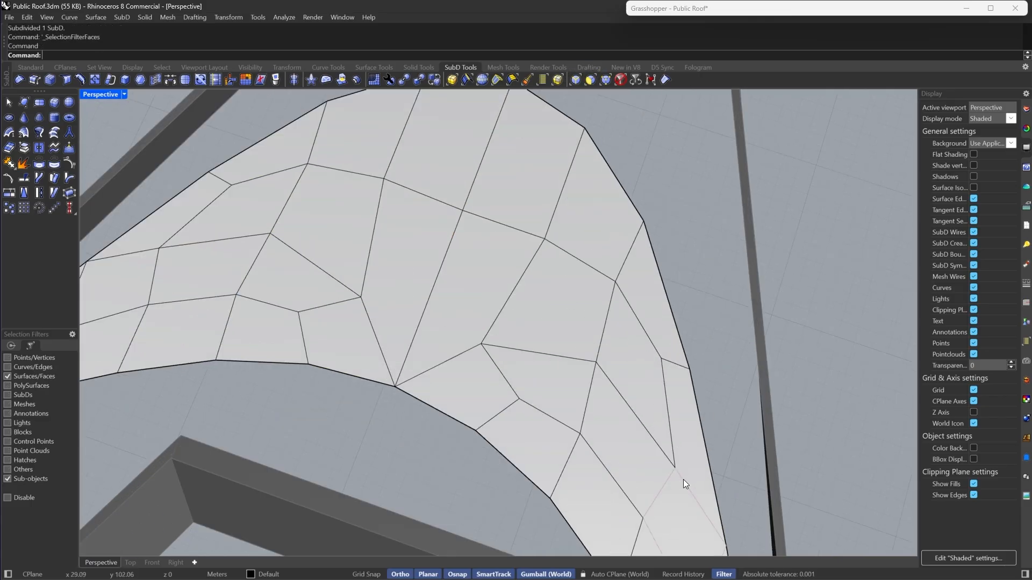
left_click(683, 454)
double_click(627, 338, "shift")
double_click(659, 304, "shift")
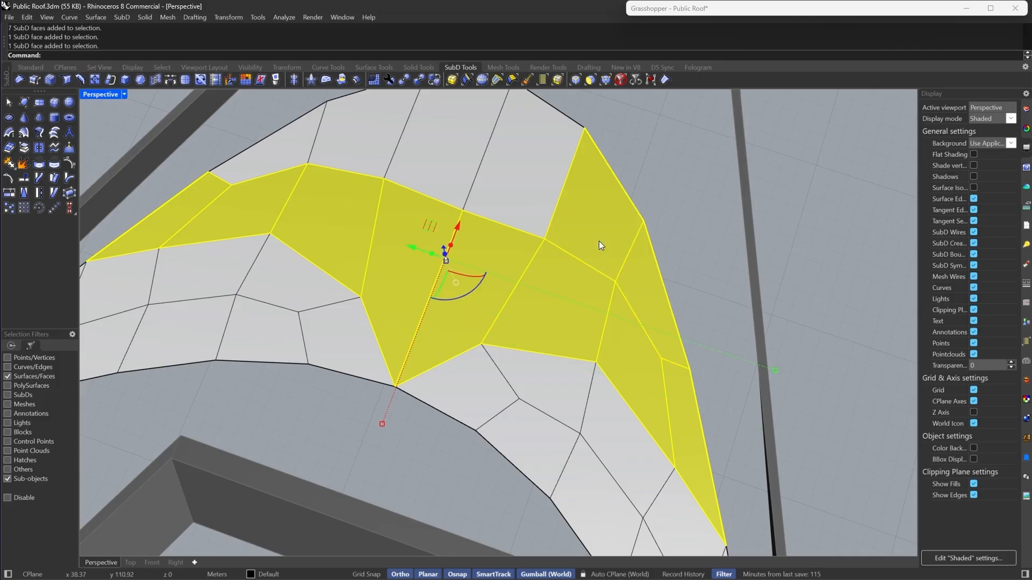
scroll(597, 239, "down", 4)
left_click(141, 80)
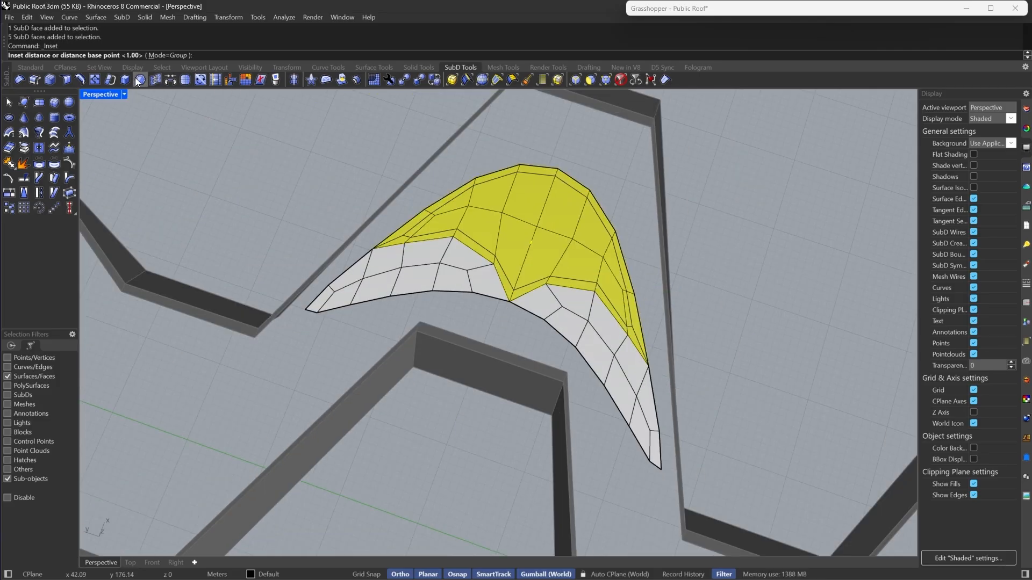
key("Return")
left_click(24, 148)
key("Escape")
- Select the lower-right strip of faces and inset it
scroll(578, 340, "up", 3)
scroll(579, 340, "up", 2)
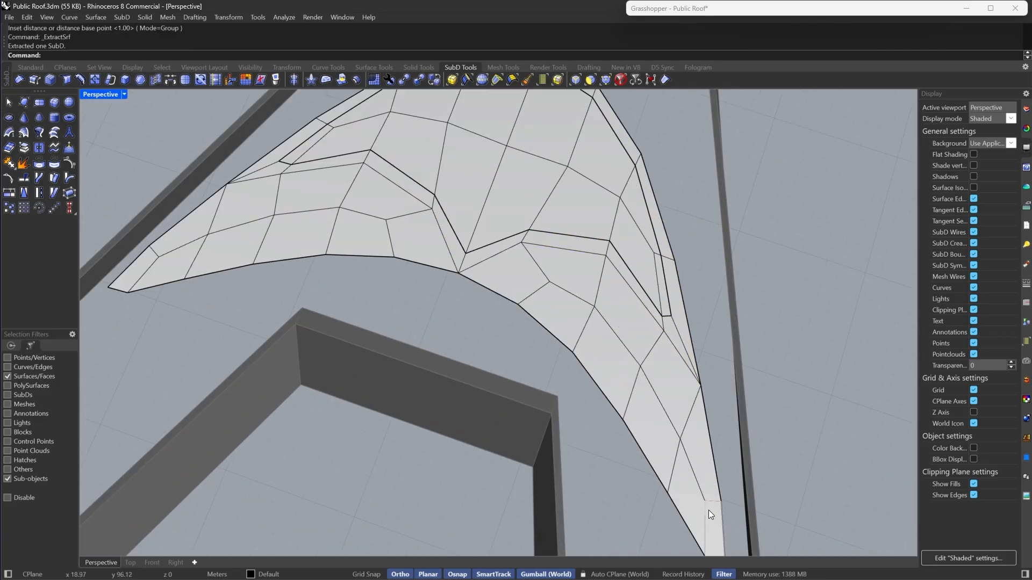
left_click(709, 515)
double_click(679, 486, "shift")
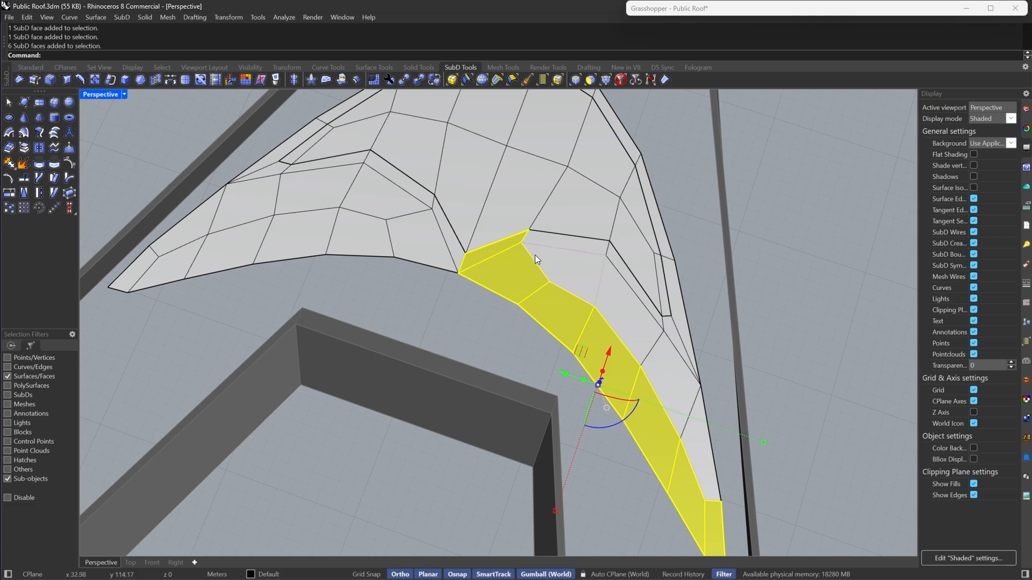
left_click(499, 245, "ctrl")
left_click(548, 253, "shift")
double_click(609, 302, "shift")
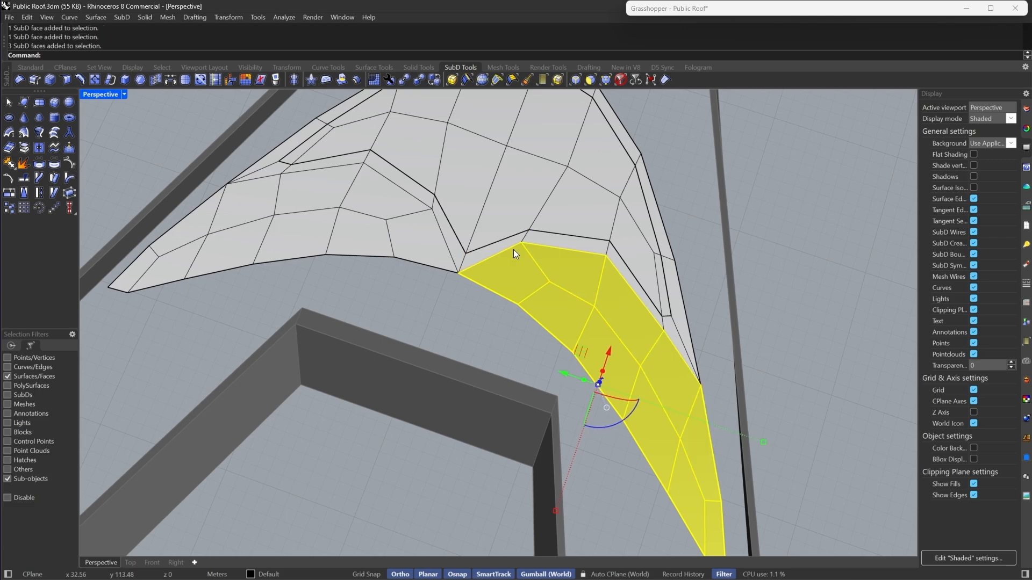
left_click(141, 81)
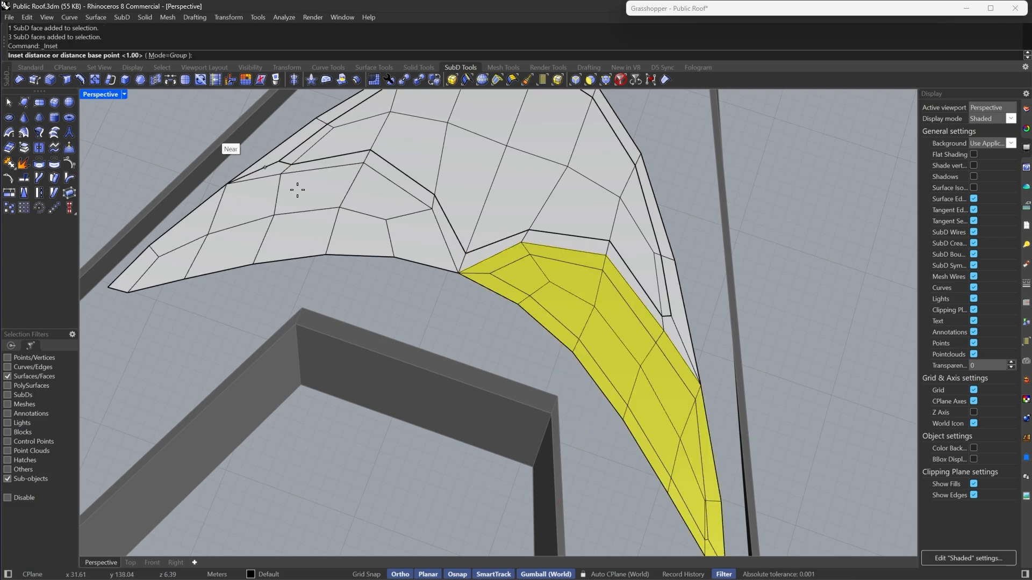
key("Escape")
- Select the lower-left strip of faces and inset it
left_click(414, 236)
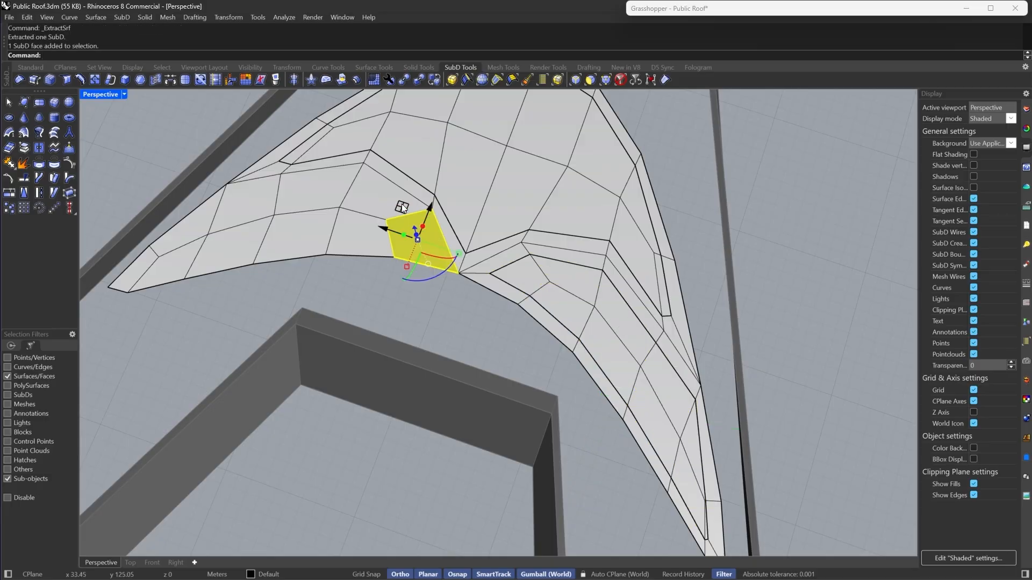
double_click(378, 202, "shift")
left_click(367, 222, "shift")
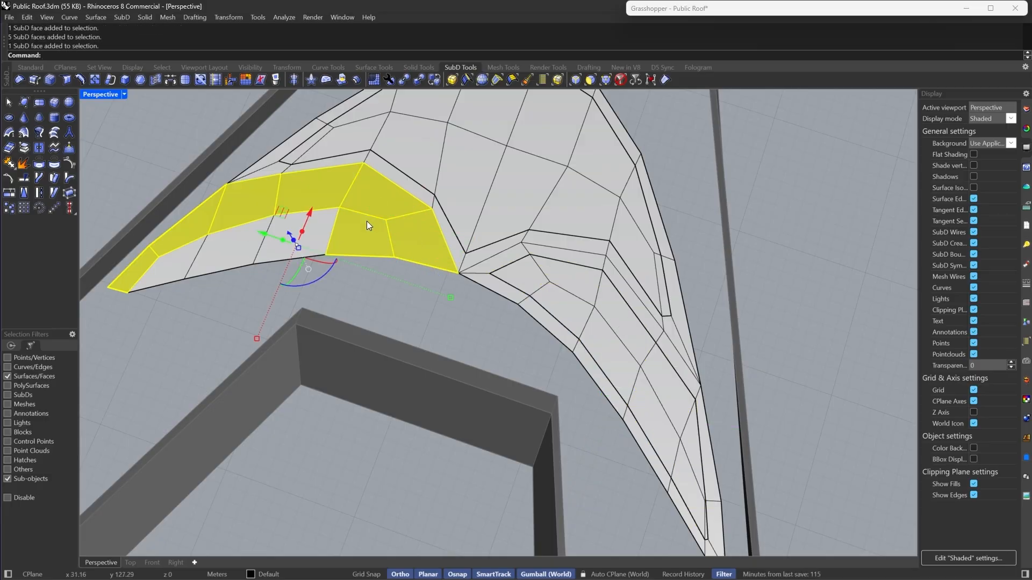
double_click(315, 240, "shift")
left_click(139, 80)
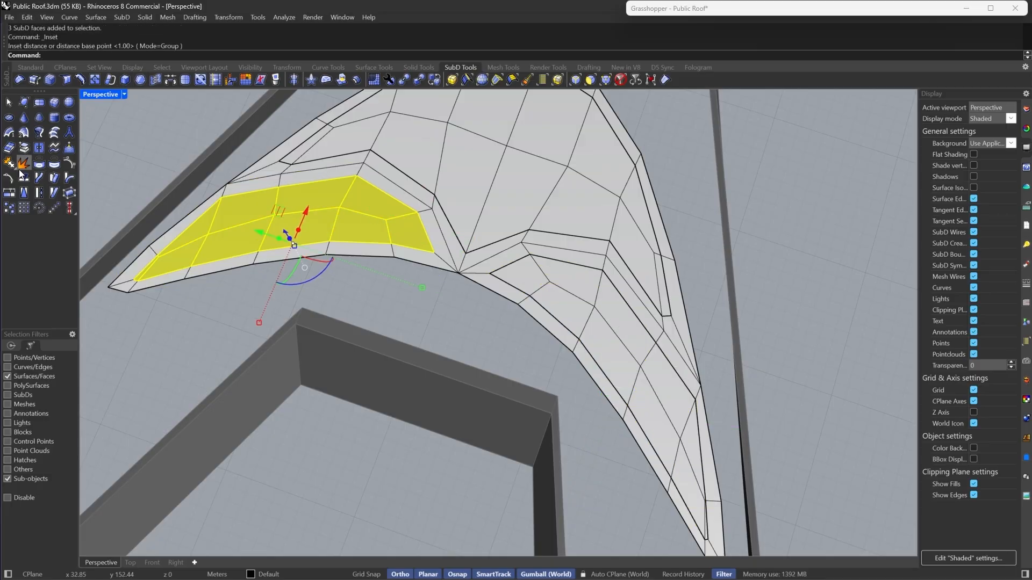
key("Tab")
- Orbit around the smoothed roof patch to inspect the insets
left_click(483, 330)
right_click_drag(484, 330, 506, 258)
scroll(618, 294, "down", 4)
scroll(506, 242, "up", 3)
right_click_drag(420, 229, 528, 282)
scroll(623, 318, "up", 3)
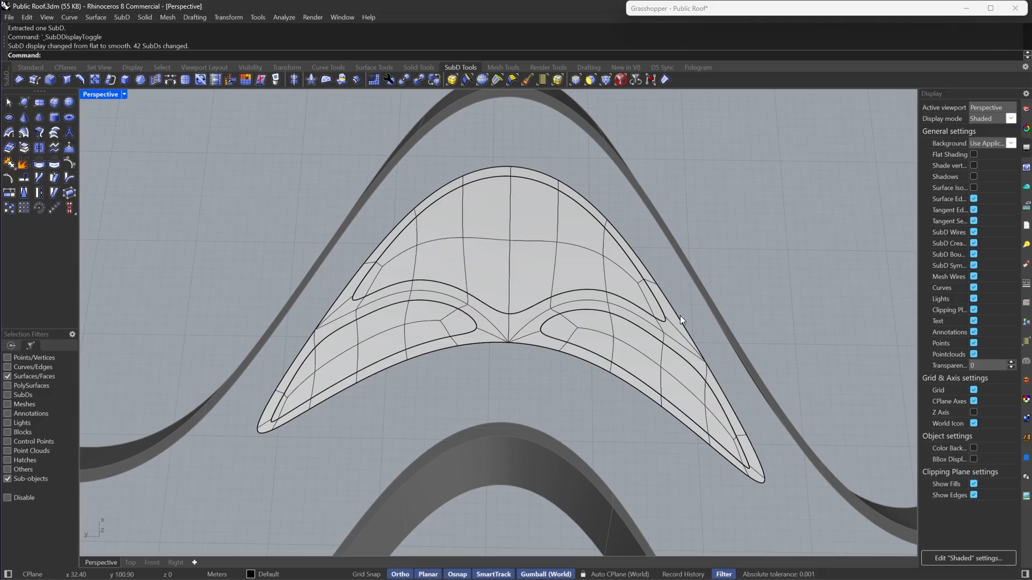
right_click_drag(662, 296, 612, 323)
- Undo the extractions, insets and subdivision of the arch patch
key("ctrl+z")
key("ctrl+z")
key("ctrl+z")
key("ctrl+z")
key("ctrl+z")
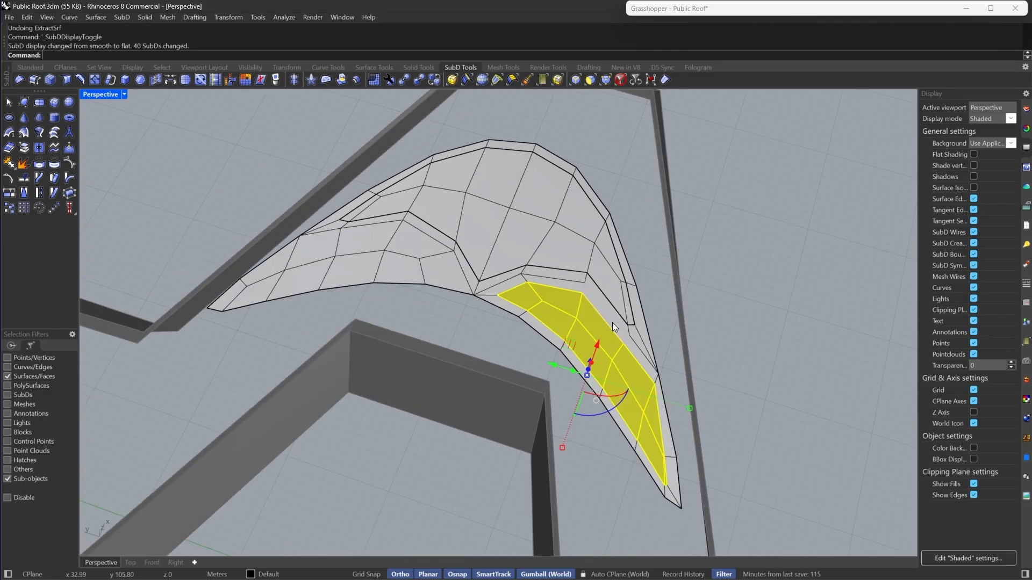
key("ctrl+z")
key("ctrl+z")
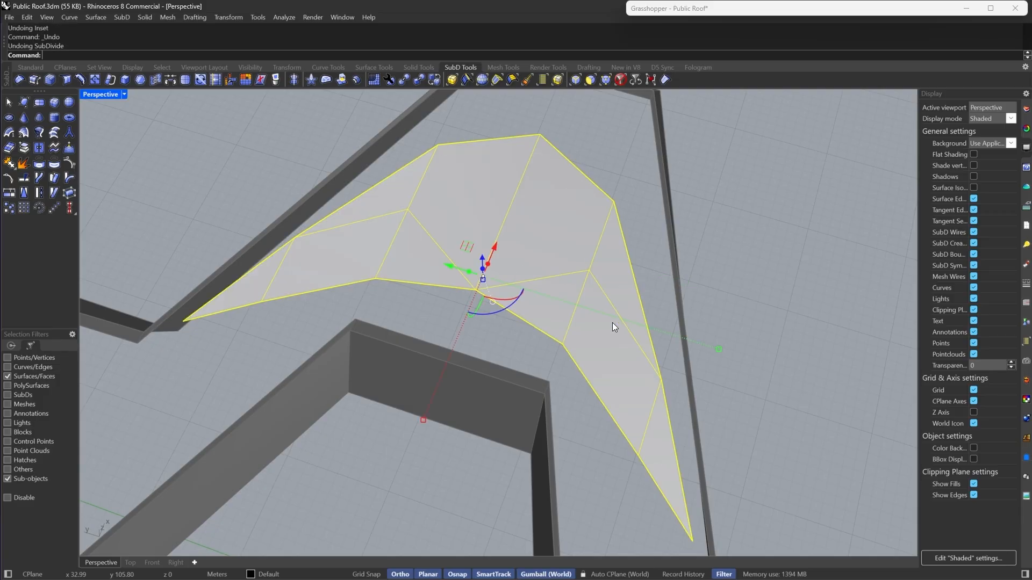
- Drag the two inserted vertices on either side of the arch patch upward, about 4 m
right_click_drag(601, 256, 630, 263)
left_click(608, 80)
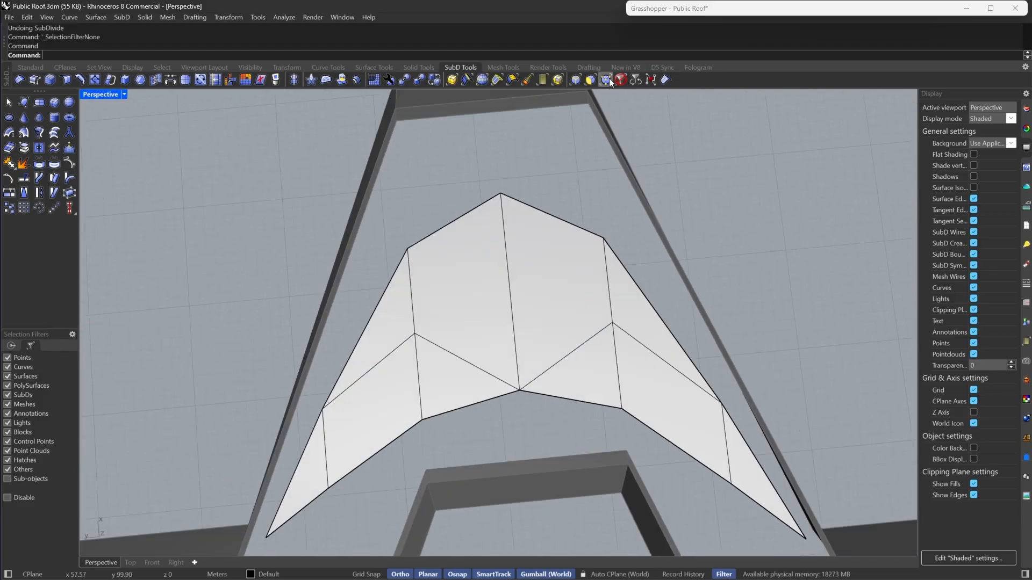
left_click(612, 318)
left_click_drag(612, 318, 608, 280)
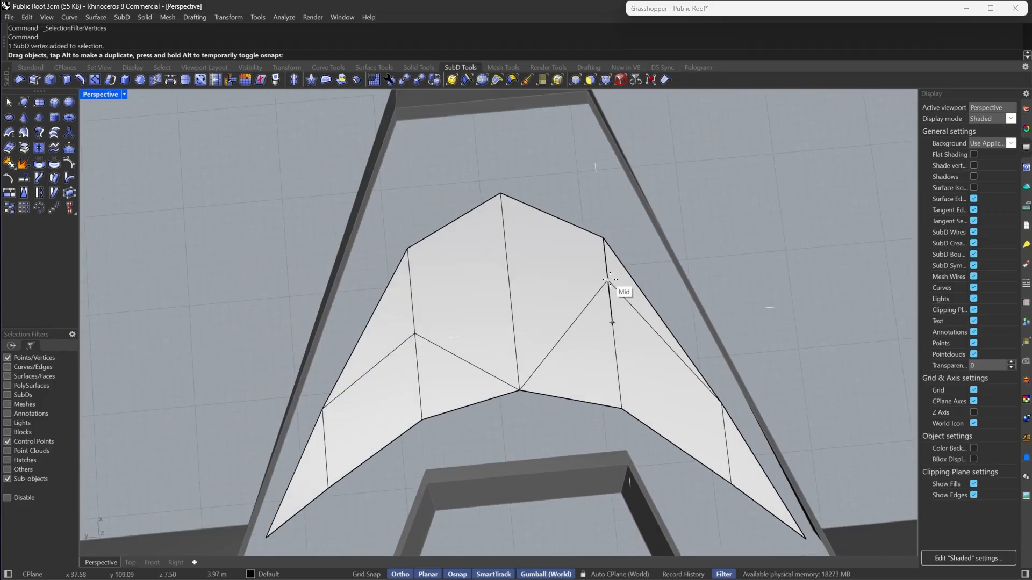
left_click(414, 335)
left_click_drag(414, 335, 413, 290)
key("Escape")
- Switch the patch to smooth display to inspect the new shape
scroll(600, 267, "down", 6)
right_click_drag(600, 268, 567, 323)
key("Tab")
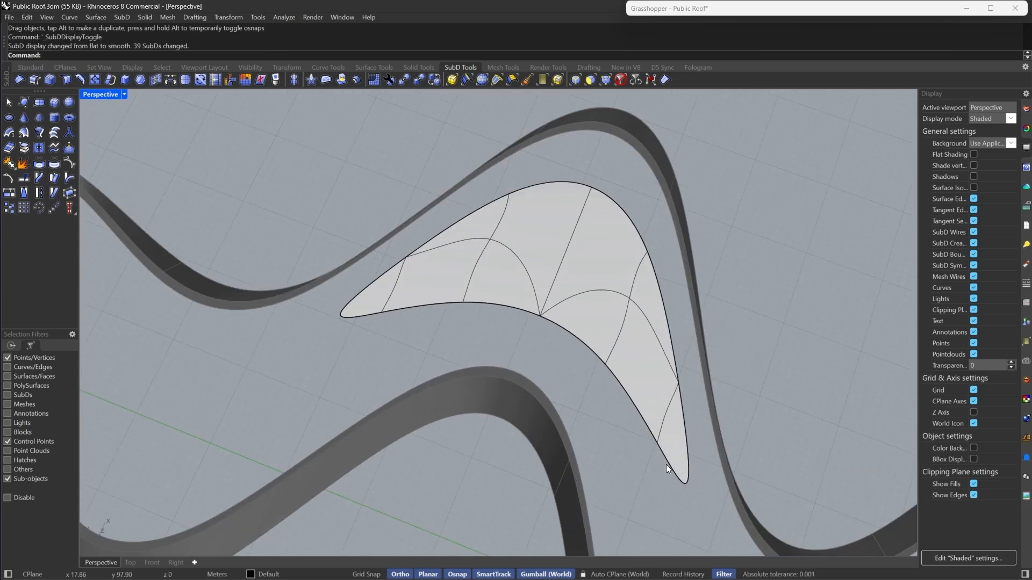
- Select the three lower-right faces of the patch and inset them by 0.5
left_click(588, 85)
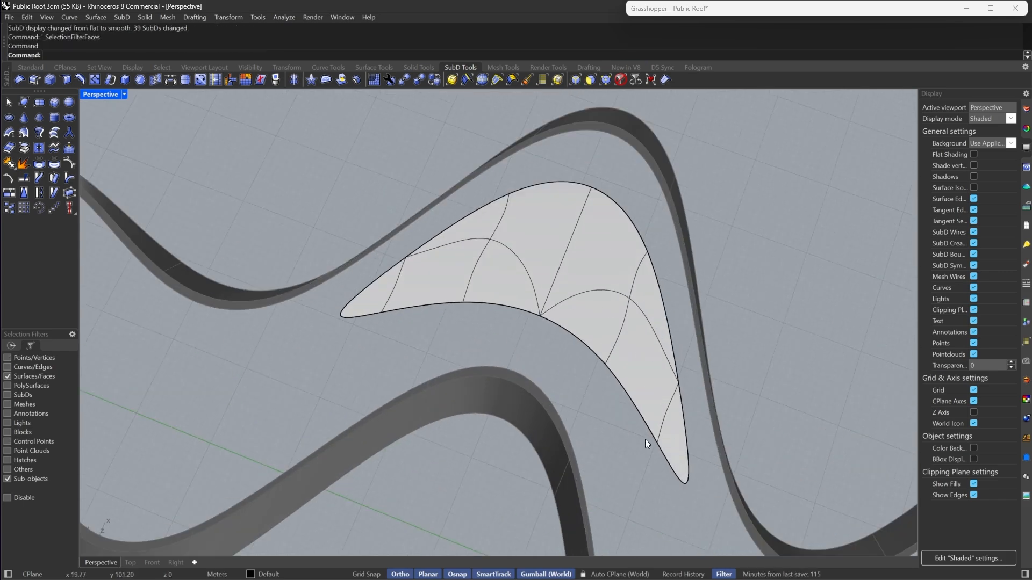
left_click(671, 442)
left_click(630, 361, "shift")
left_click(593, 323, "shift")
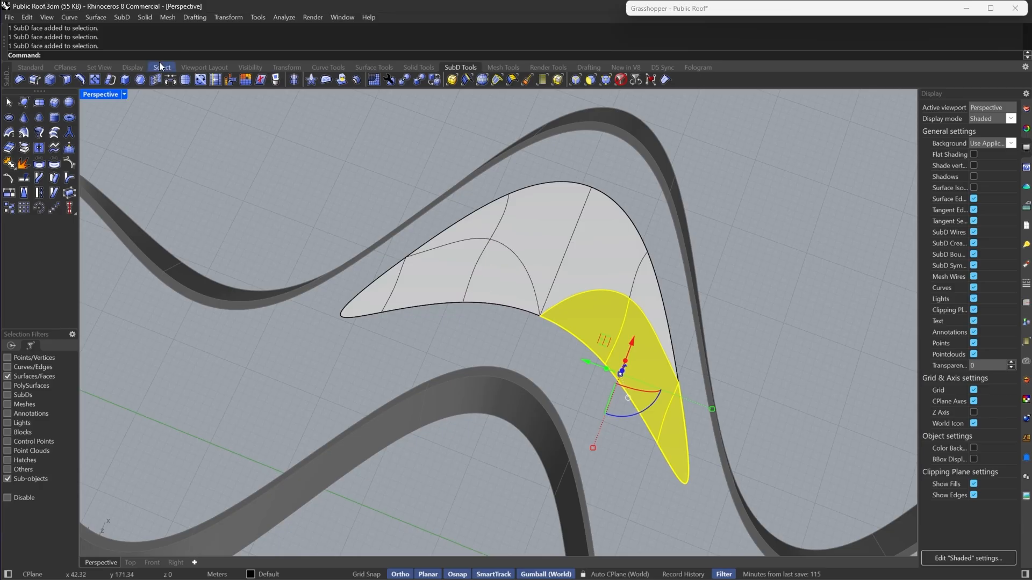
left_click(140, 80)
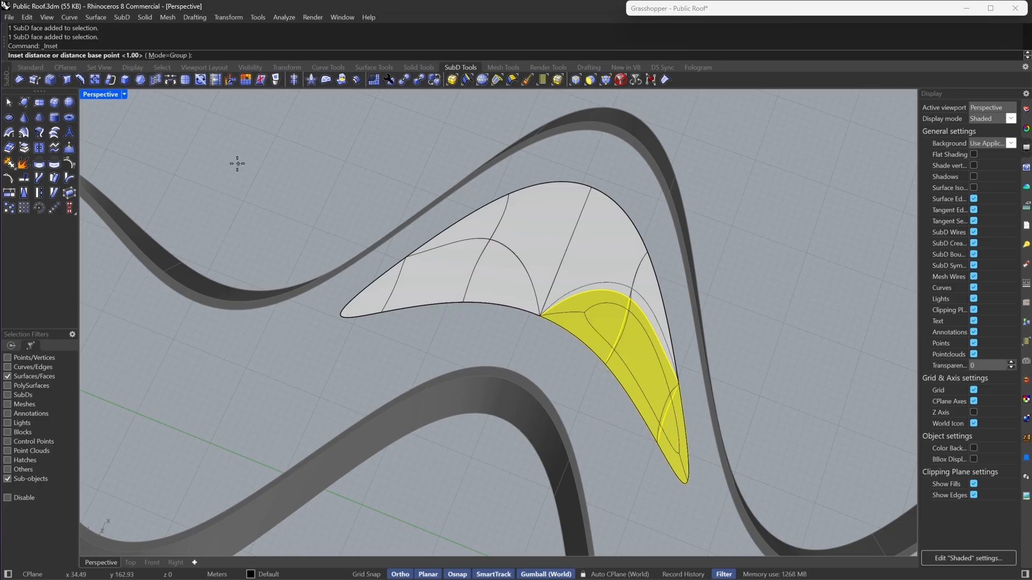
type(".5")
key("Return")
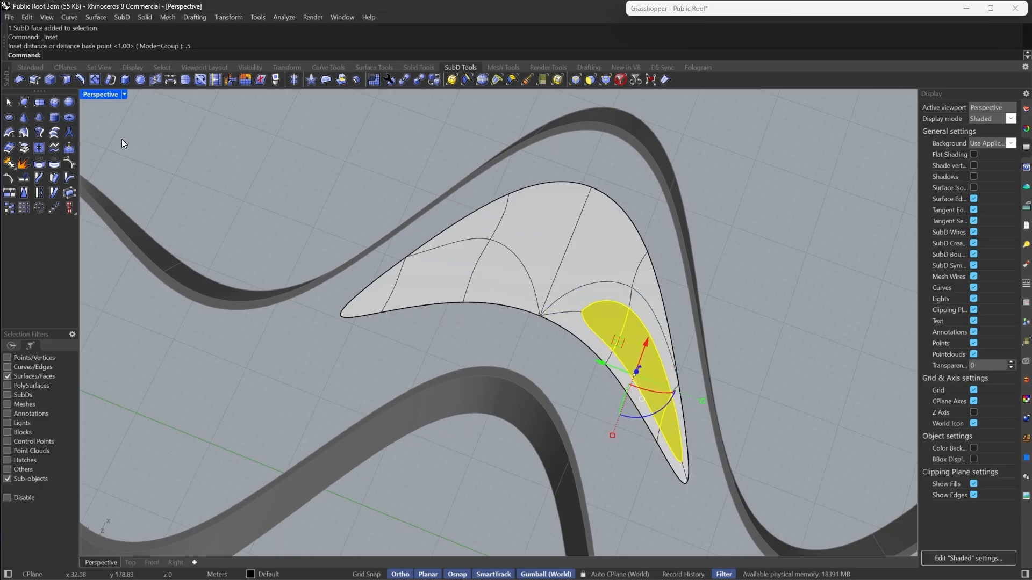
- Inset the three upper-left faces of the arch patch by 0.5 and extract the inset faces from the patch
left_click(28, 153)
left_click(504, 290)
left_click(446, 295, "shift")
left_click(380, 297, "shift")
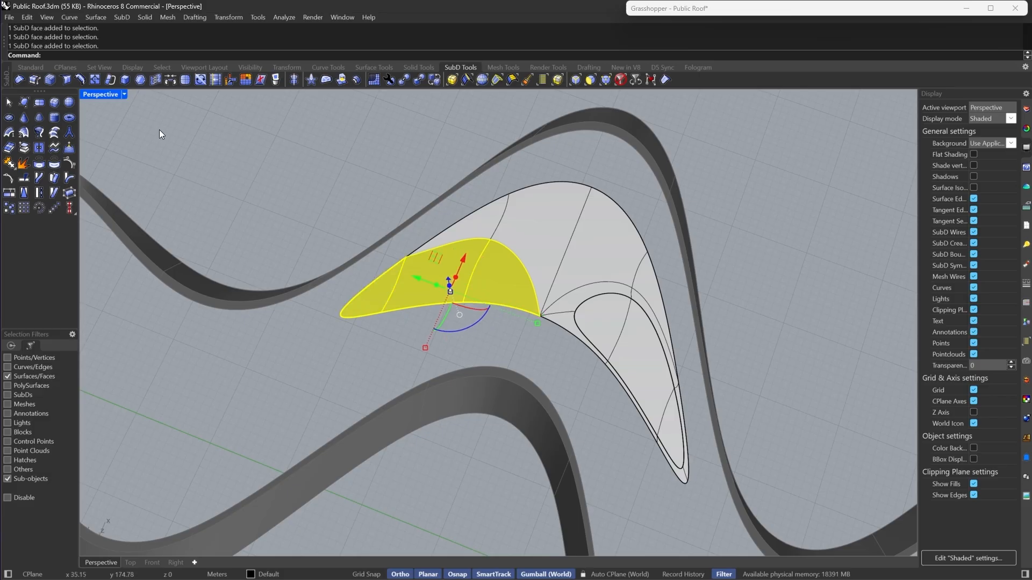
left_click(141, 81)
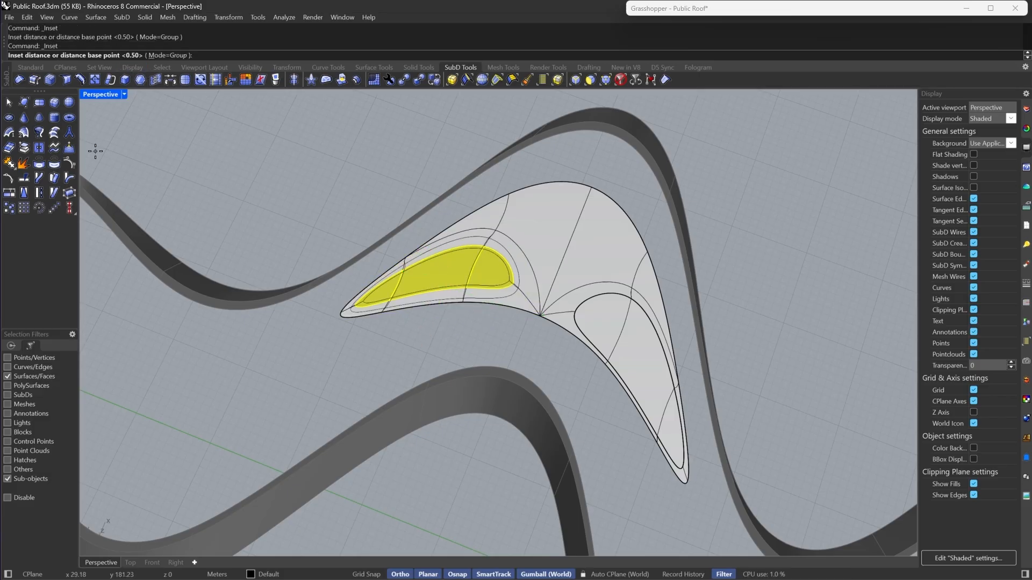
key("Return")
left_click(28, 152)
- Select the top band of faces and inset it, switching the patch to flat display
left_click(486, 219)
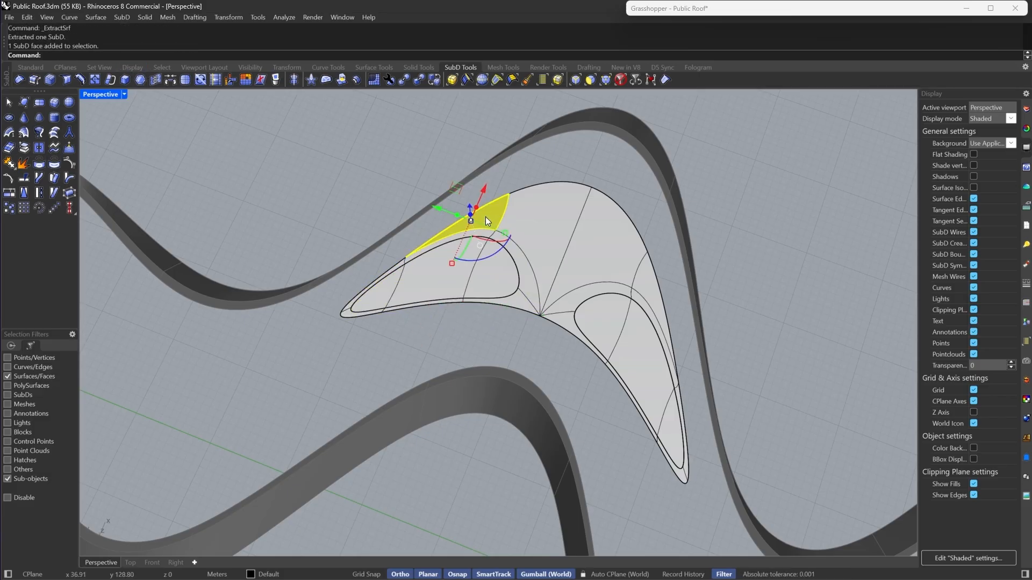
left_click(614, 246, "shift")
left_click(655, 283, "shift")
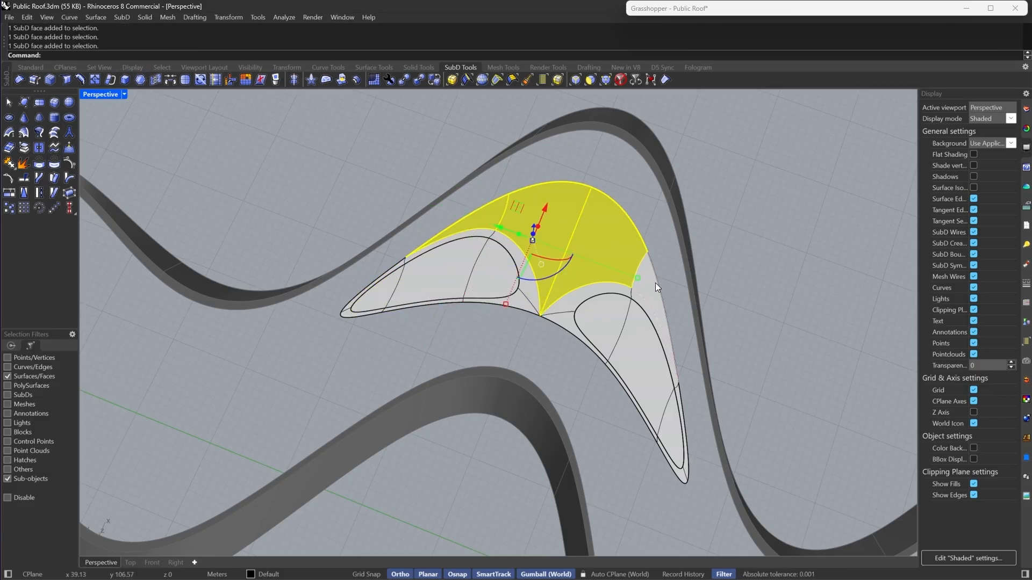
left_click(140, 80)
key("Escape")
key("Tab")
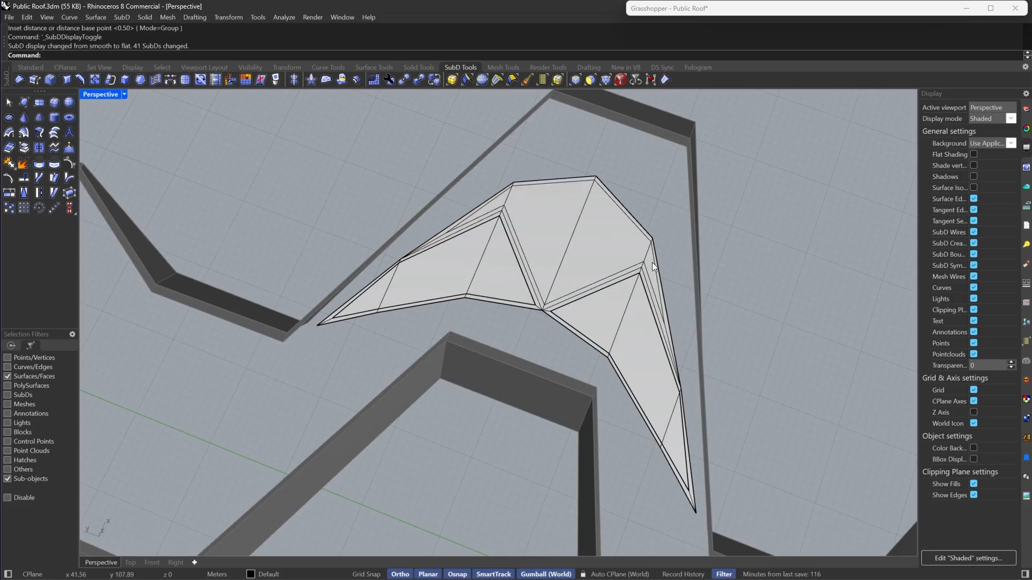
- Select the thin sliver faces at the top and extract them, returning to smooth display
left_click(473, 219)
scroll(663, 276, "up", 3)
left_click(624, 258, "shift")
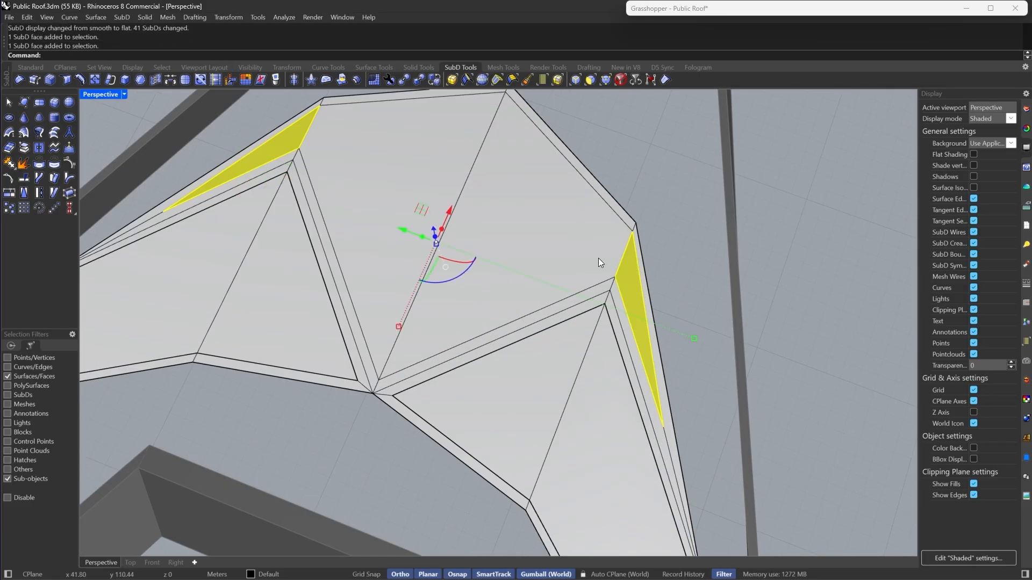
left_click(562, 246, "shift")
scroll(562, 246, "down", 1)
left_click(69, 132)
key("Tab")
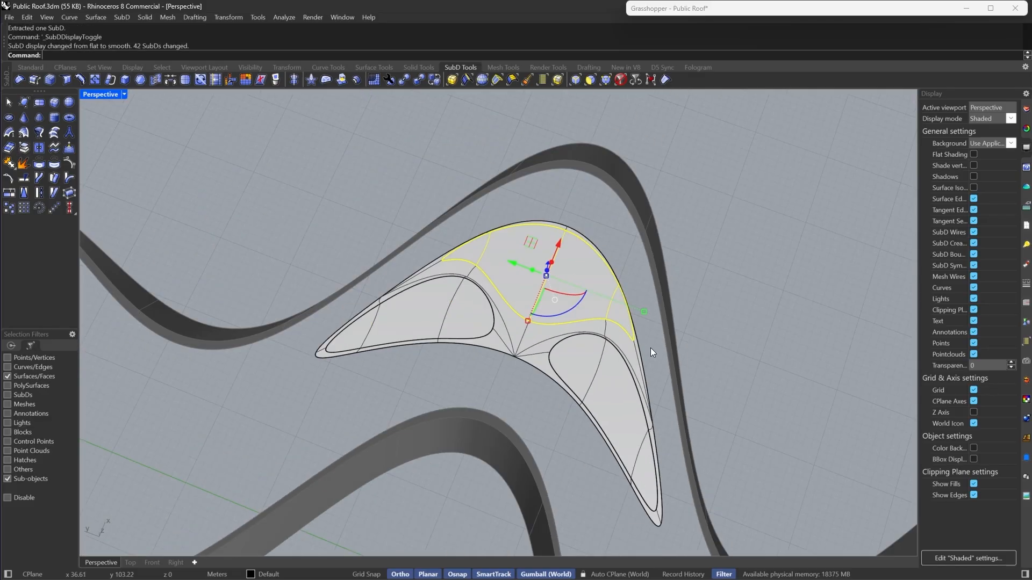
- Undo the last extraction and inset on the arch patch
left_click(649, 345)
scroll(562, 240, "up", 2)
scroll(715, 266, "down", 3)
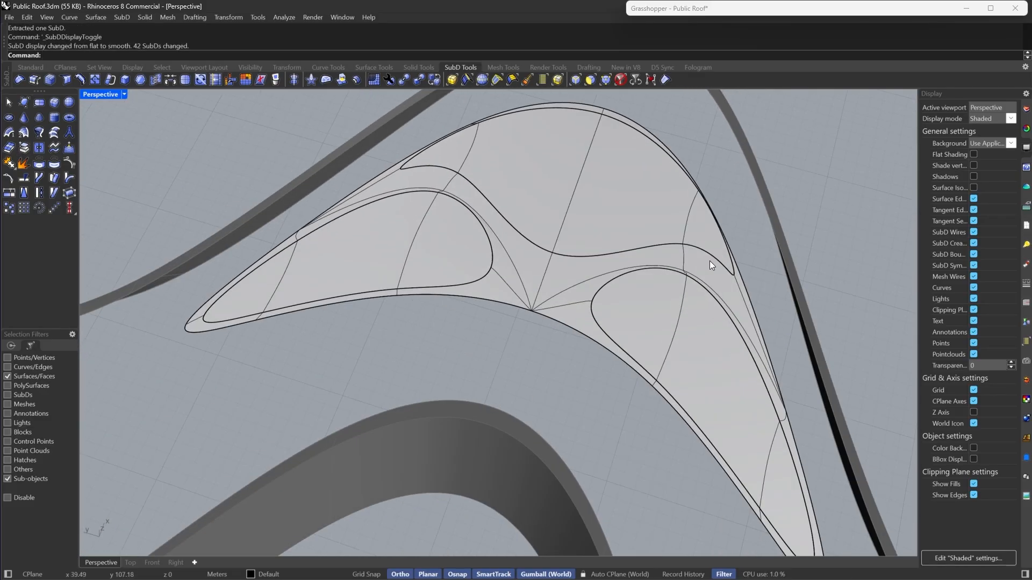
key("ctrl+z")
key("ctrl+z")
- Select all faces of the arch patch and subdivide it
left_click(650, 324)
scroll(649, 325, "down", 3)
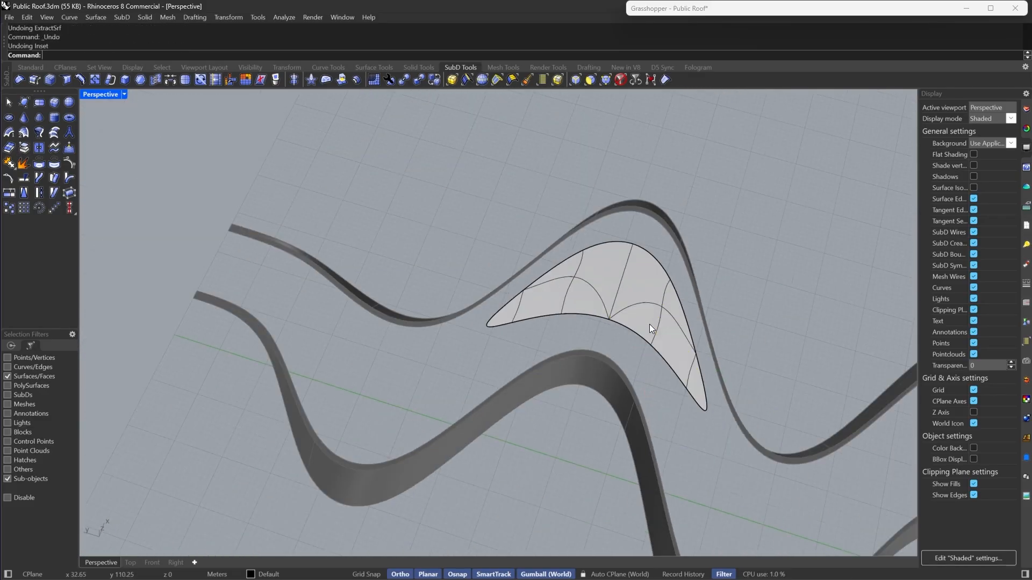
scroll(723, 420, "up", 2)
double_click(718, 431)
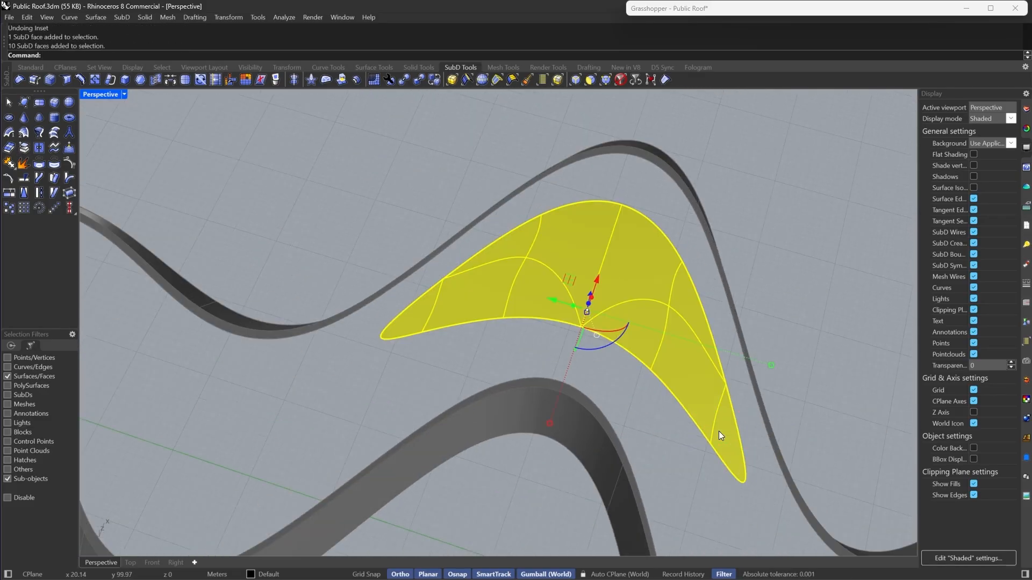
left_click(185, 81)
- Select the lower-right band of faces, inset it by 0.5 and extract the inner faces
left_click(628, 318)
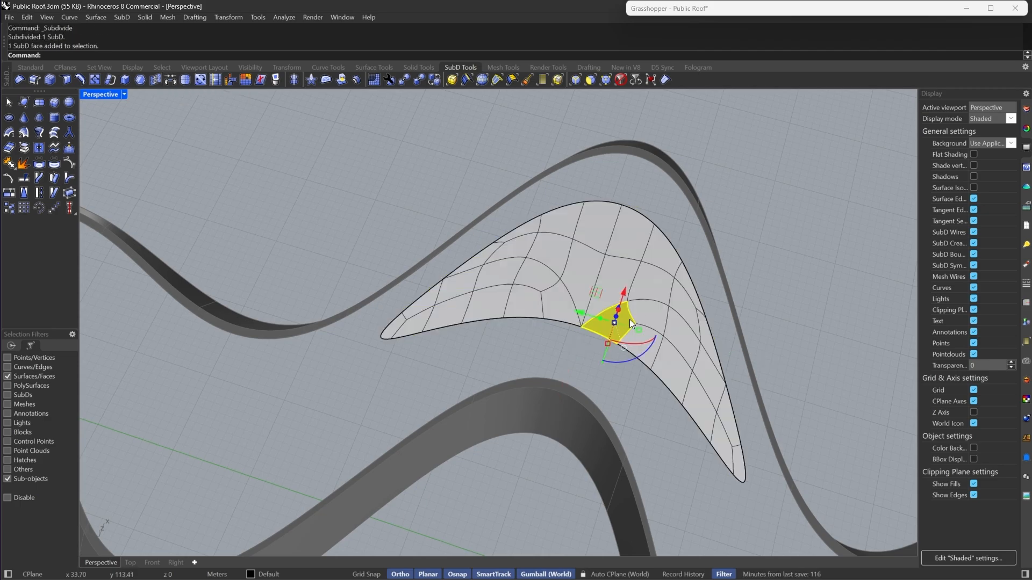
double_click(653, 313)
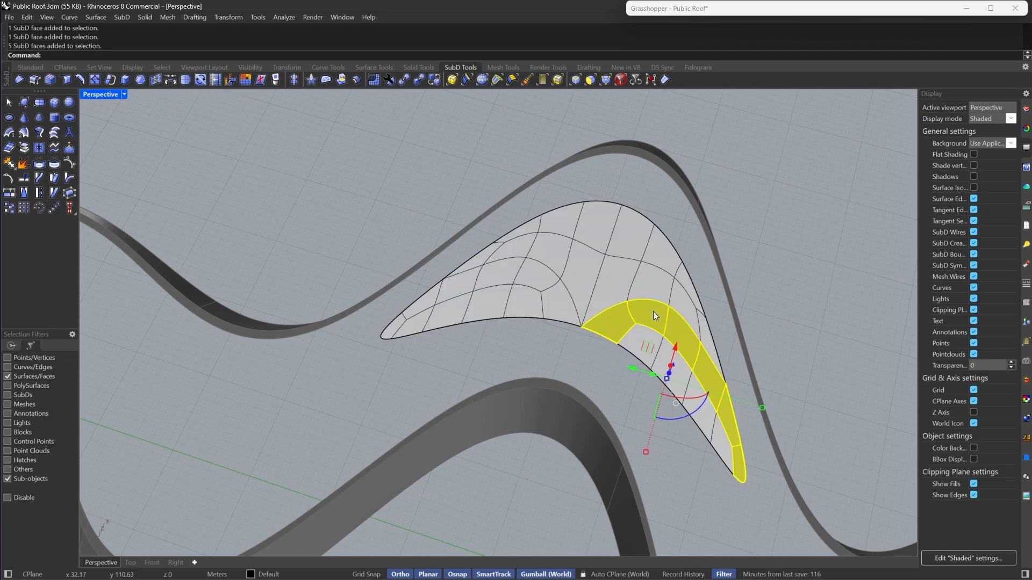
double_click(628, 344)
left_click(140, 80)
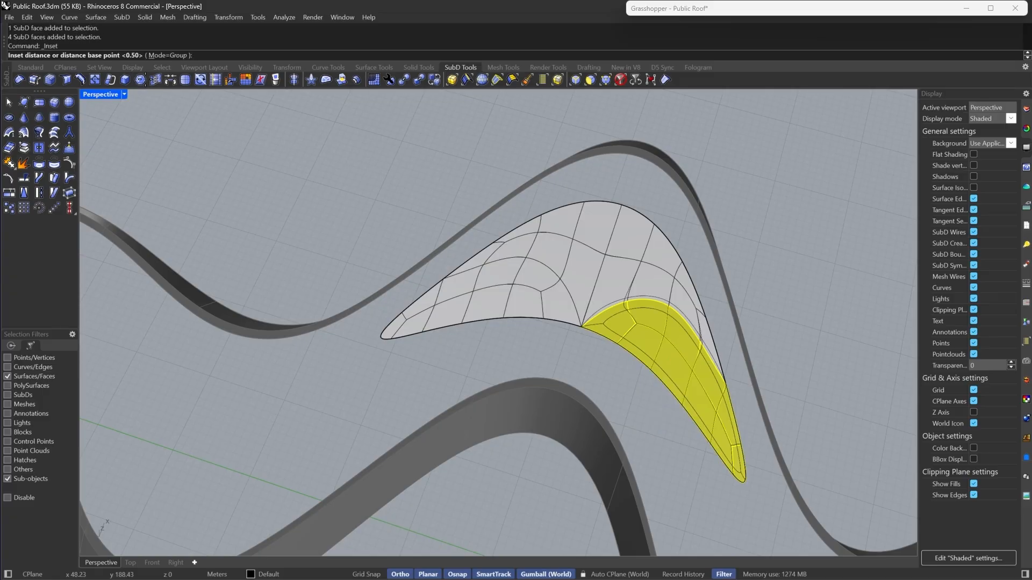
left_click(23, 147)
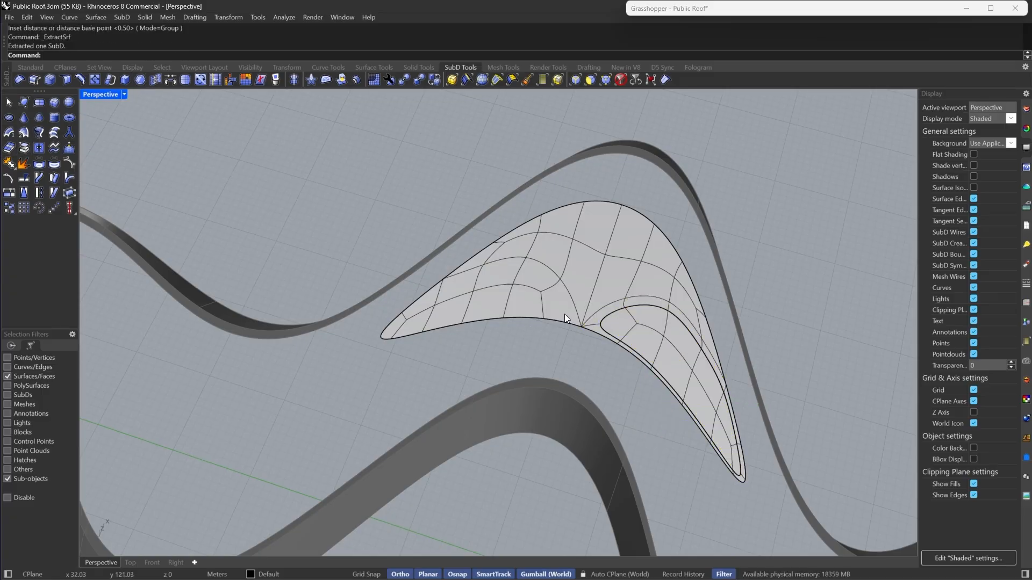
- Select the upper-left band of faces, inset it by 0.5 and extract the inner faces
left_click(542, 290)
double_click(520, 296, "shift")
left_click(483, 315, "shift")
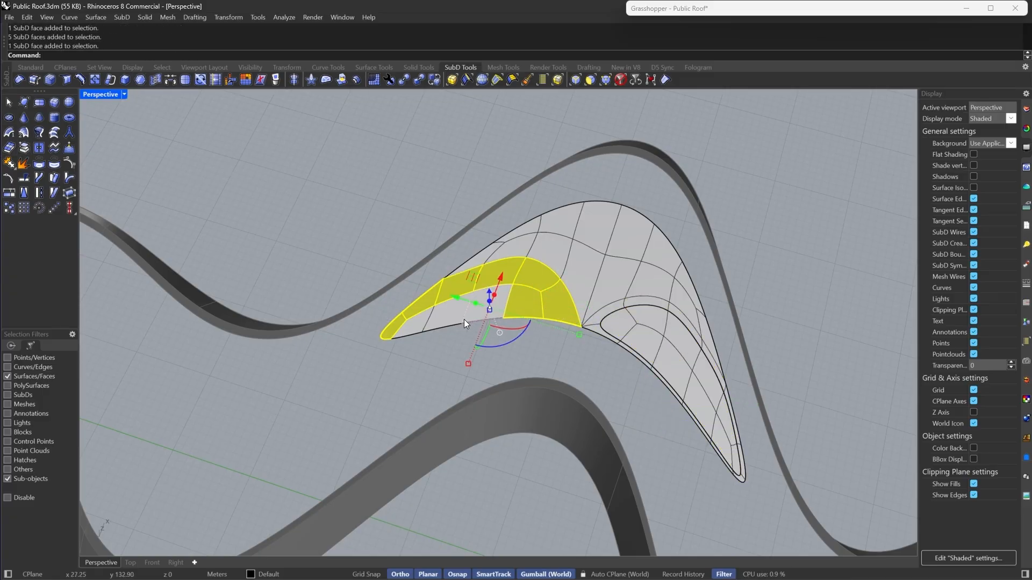
double_click(464, 319, "shift")
left_click(144, 80)
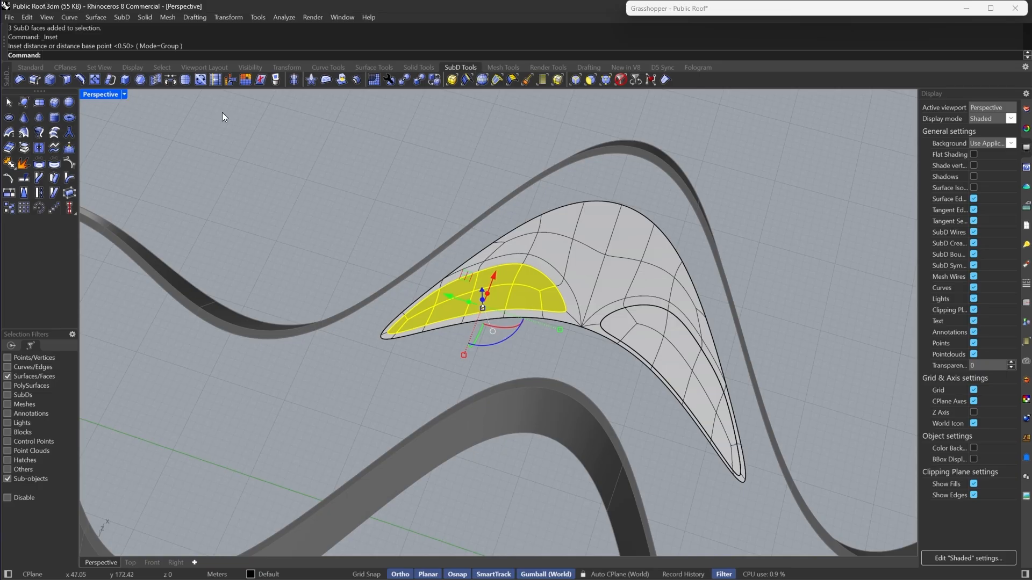
left_click(39, 133)
- Select the top band of faces, inset it by 0.5 and extract the inner faces
scroll(465, 195, "up", 5)
left_click(476, 301)
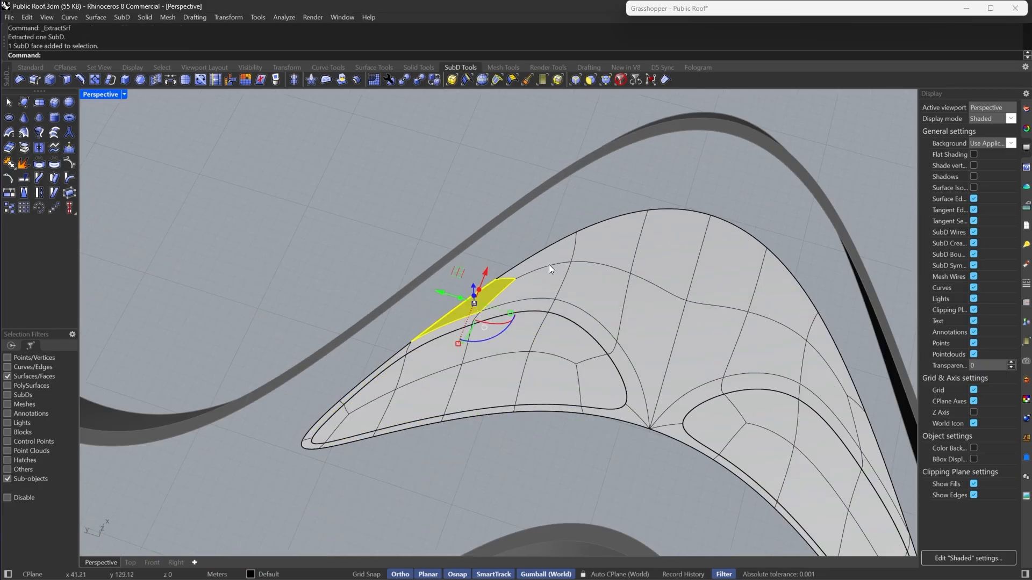
double_click(550, 254, "shift")
right_click_drag(873, 447, 764, 405)
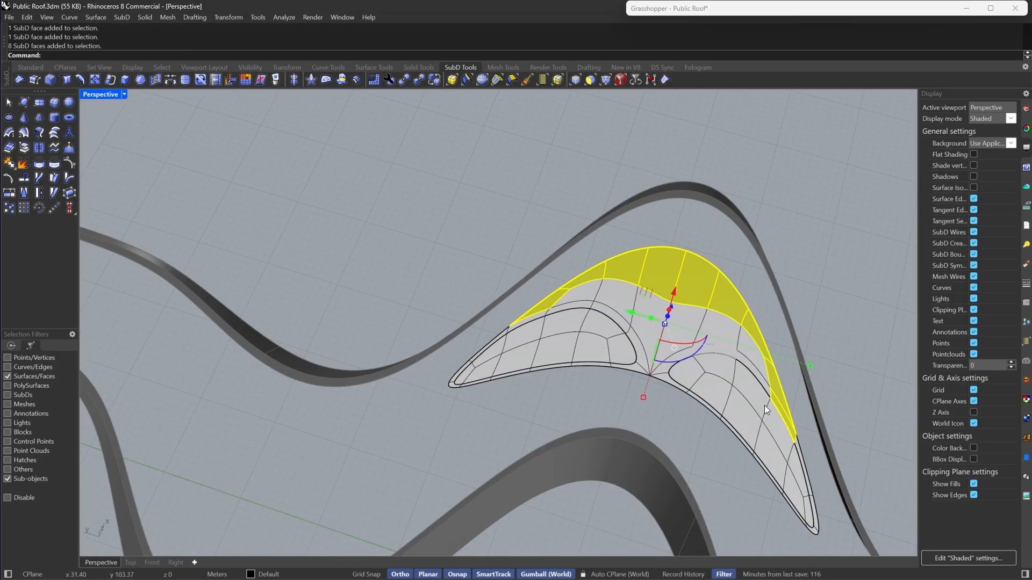
scroll(764, 406, "up", 5)
left_click(801, 434, "ctrl")
double_click(736, 295, "shift")
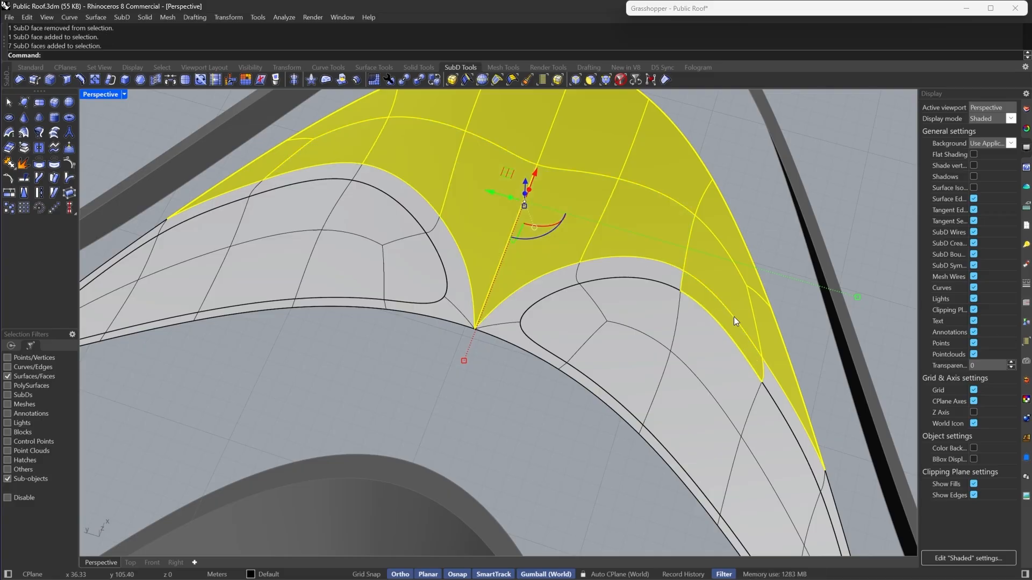
left_click(733, 322, "ctrl")
scroll(728, 330, "down", 4)
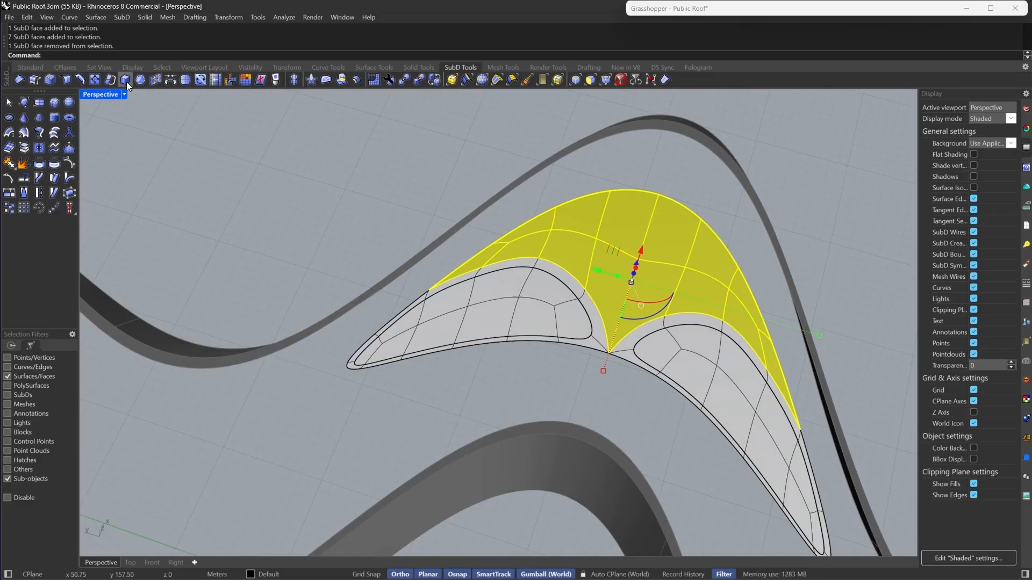
left_click(126, 80)
left_click(30, 153)
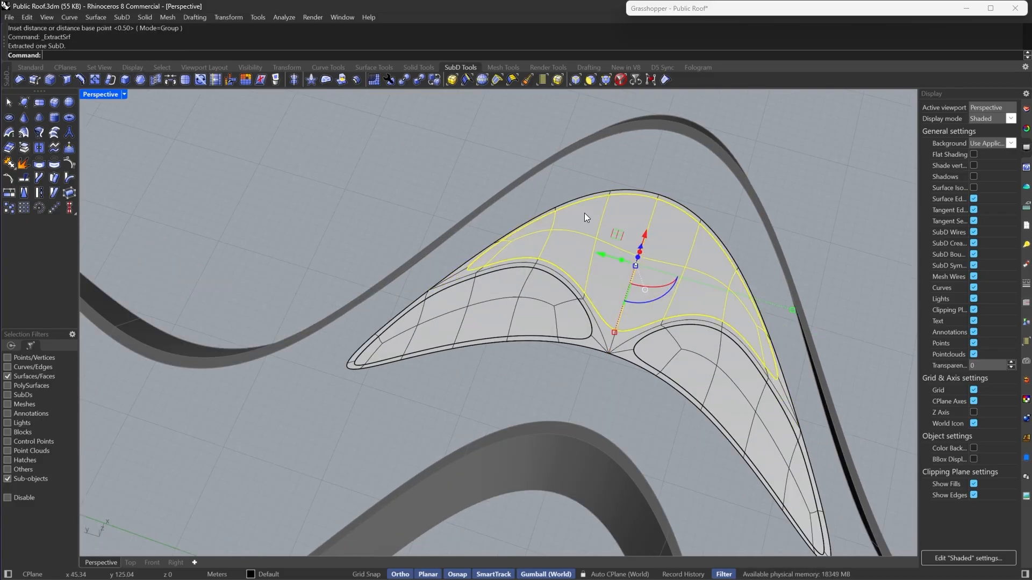
- Inspect the reworked patch from several angles in flat and smooth display
key("Tab")
right_click_drag(723, 205, 743, 193)
key("Tab")
left_click(753, 202)
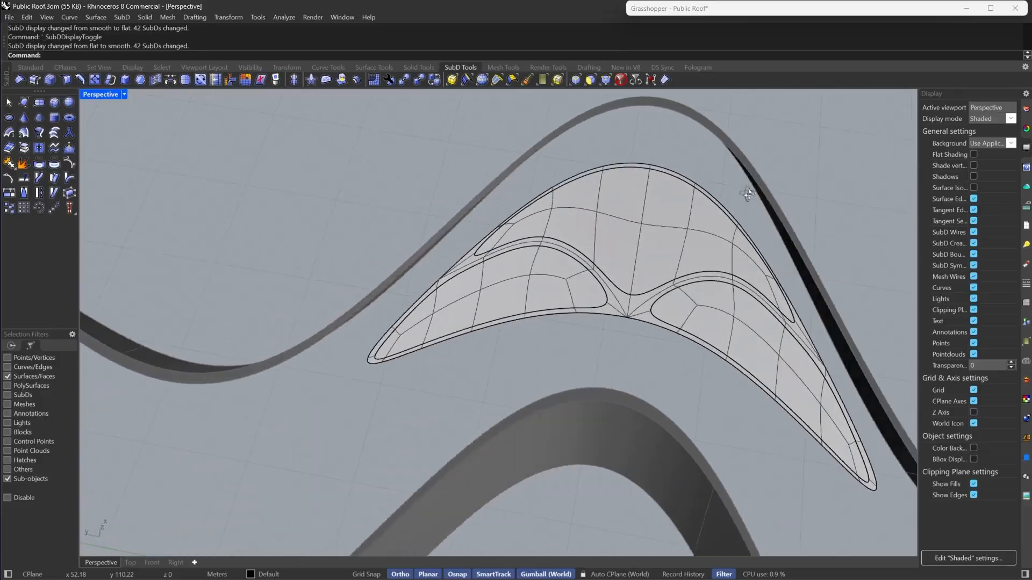
scroll(744, 194, "down", 7)
right_click_drag(494, 210, 644, 215)
scroll(608, 224, "up", 7)
scroll(408, 210, "down", 6)
scroll(483, 193, "up", 6)
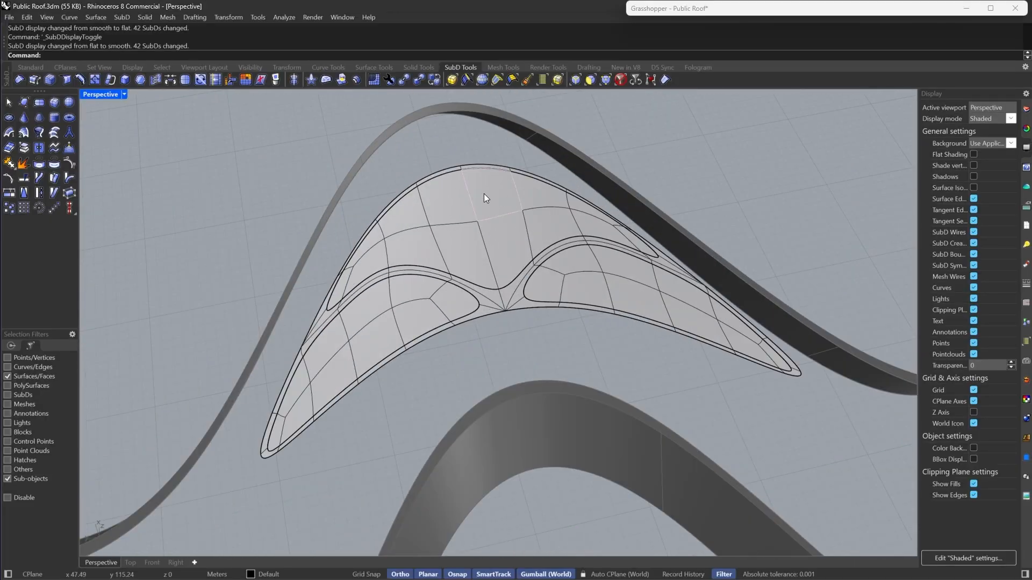
mouse_move(501, 217)
right_mouse_down()
mouse_move(479, 224)
mouse_move(489, 232)
right_mouse_up()
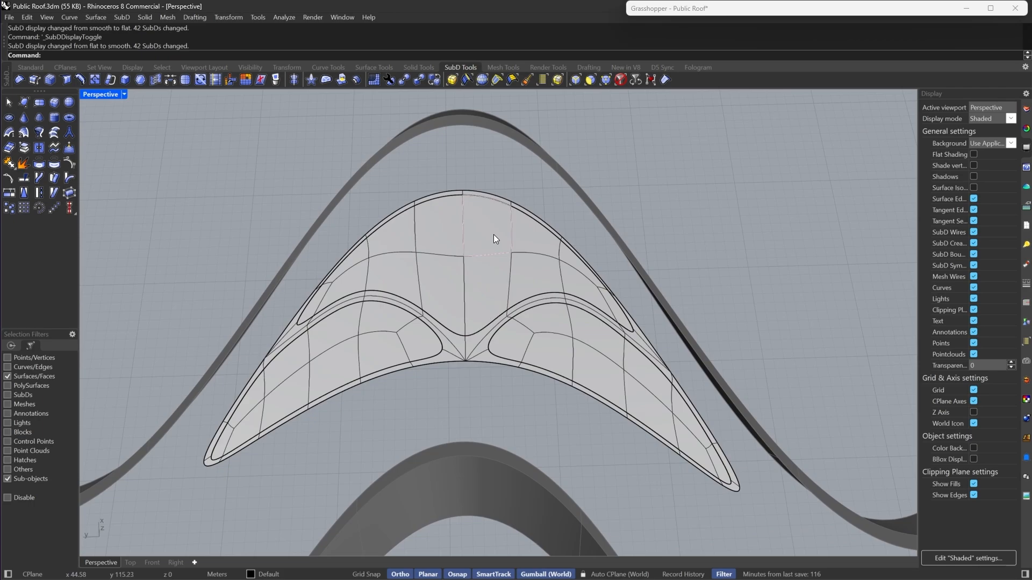
key("Tab")
key("Tab")
scroll(494, 234, "down", 5)
right_click_drag(524, 279, 397, 188)
double_click(511, 231)
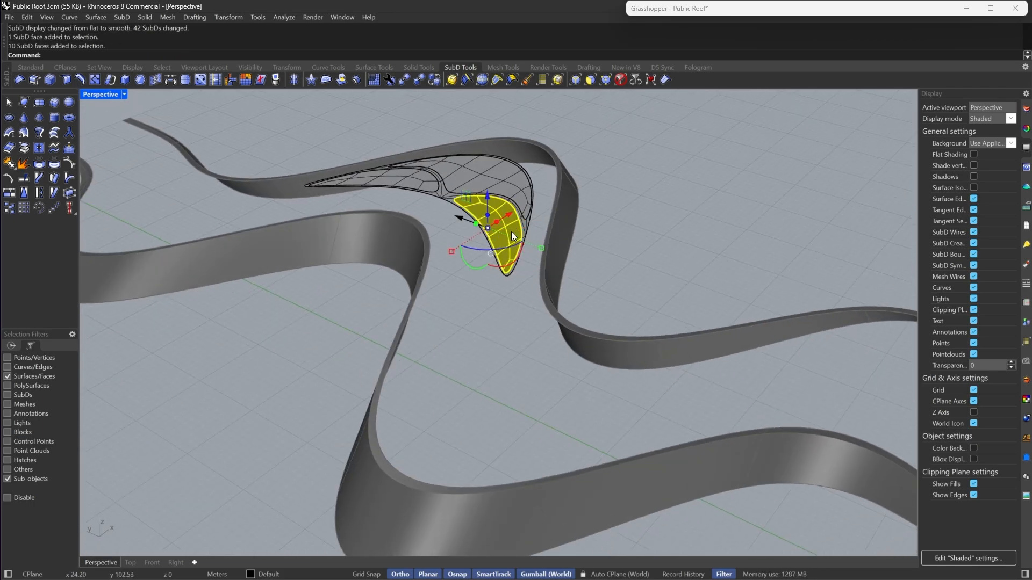
scroll(474, 174, "up", 6)
double_click(474, 174, "shift")
left_click(474, 174, "ctrl")
left_click(501, 154, "ctrl")
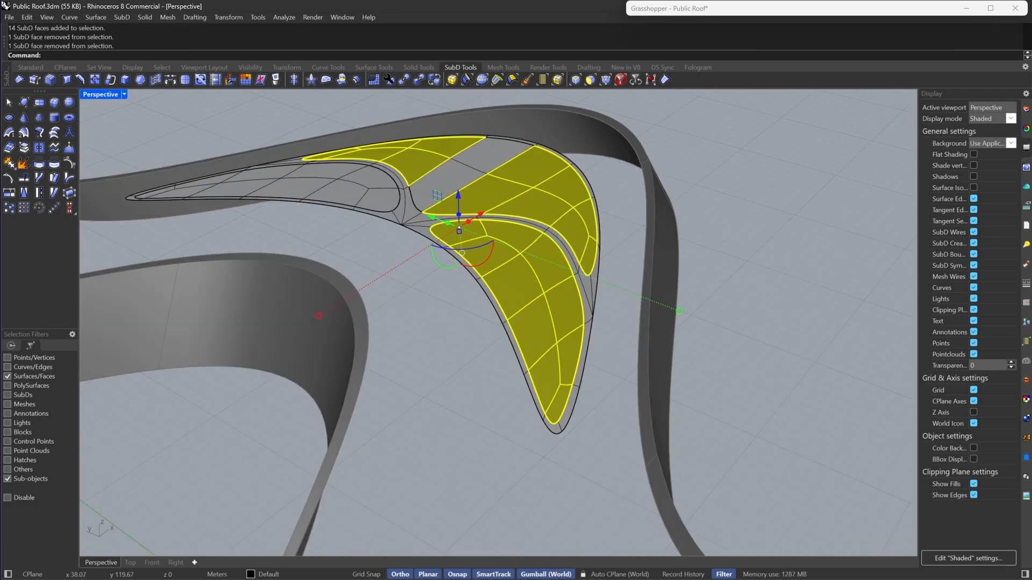
double_click(478, 171, "shift")
double_click(373, 180, "shift")
scroll(441, 250, "down", 7)
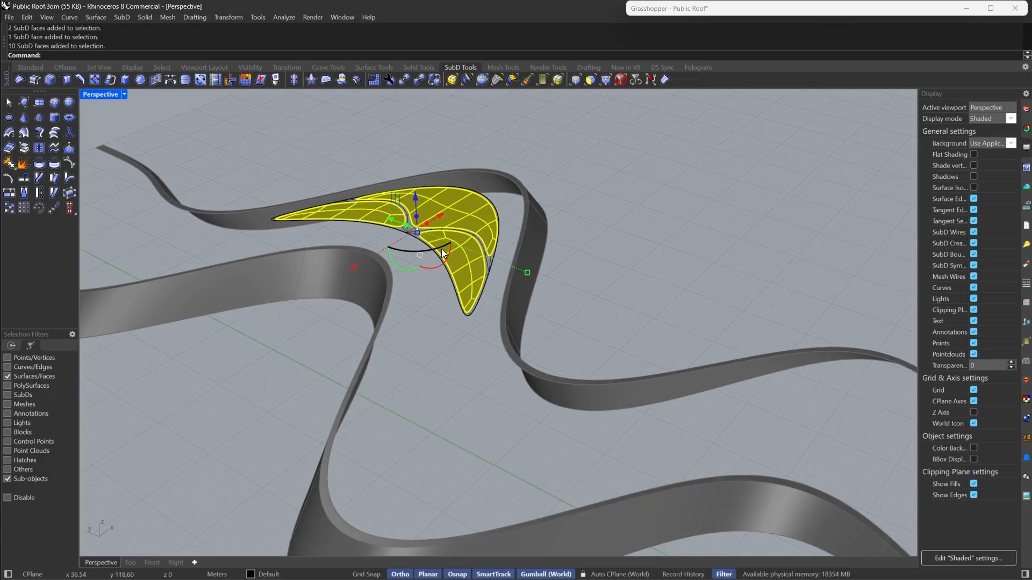
key("Escape")
- Switch to edge selection, select the middle edge loops of the three inset bands and raise them slightly
scroll(449, 281, "up", 7)
right_click_drag(440, 249, 484, 242)
left_click(577, 82)
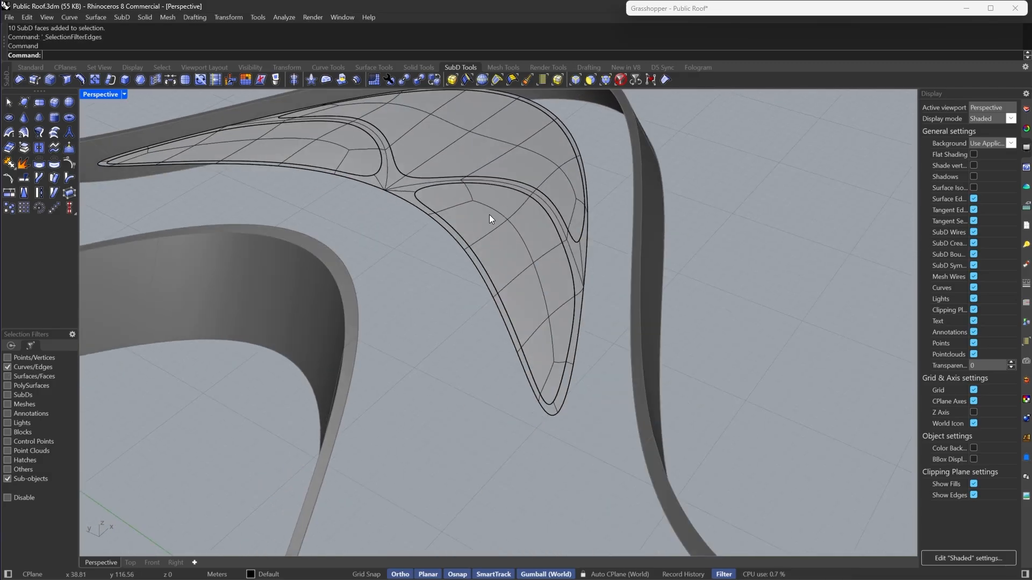
left_click(490, 209)
double_click(549, 336, "shift")
scroll(546, 155, "up", 6)
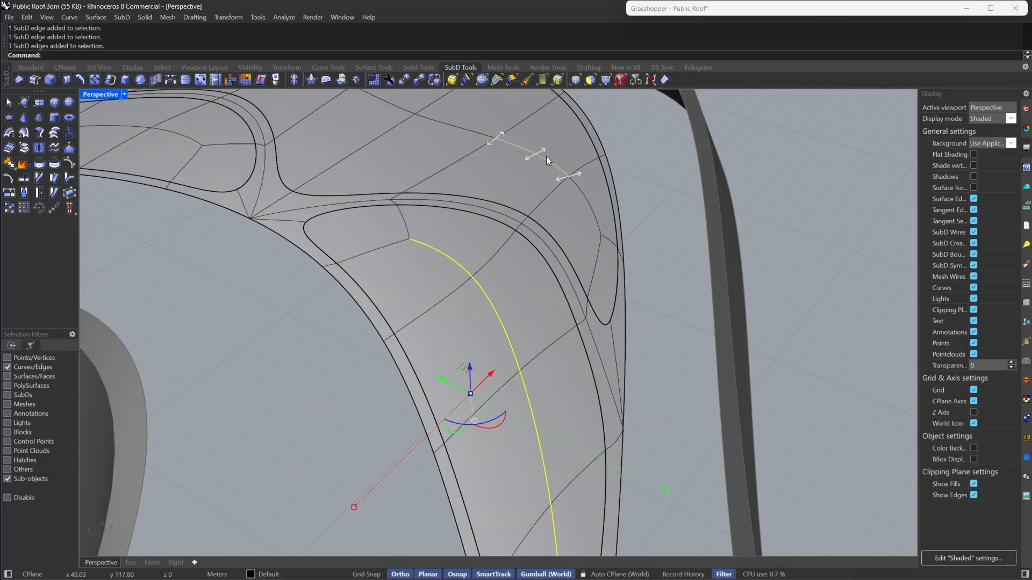
left_click(589, 207, "shift")
scroll(589, 207, "down", 3)
right_click_drag(589, 208, 626, 302, "shift")
scroll(498, 220, "down", 3)
double_click(379, 178, "shift")
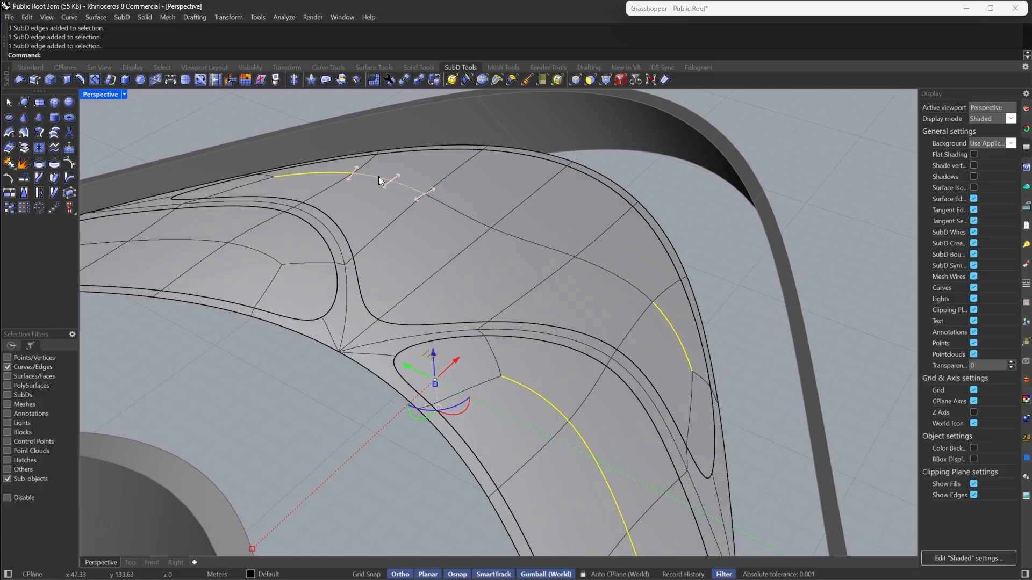
scroll(585, 218, "up", 4)
left_click(509, 275, "shift")
scroll(550, 269, "down", 3)
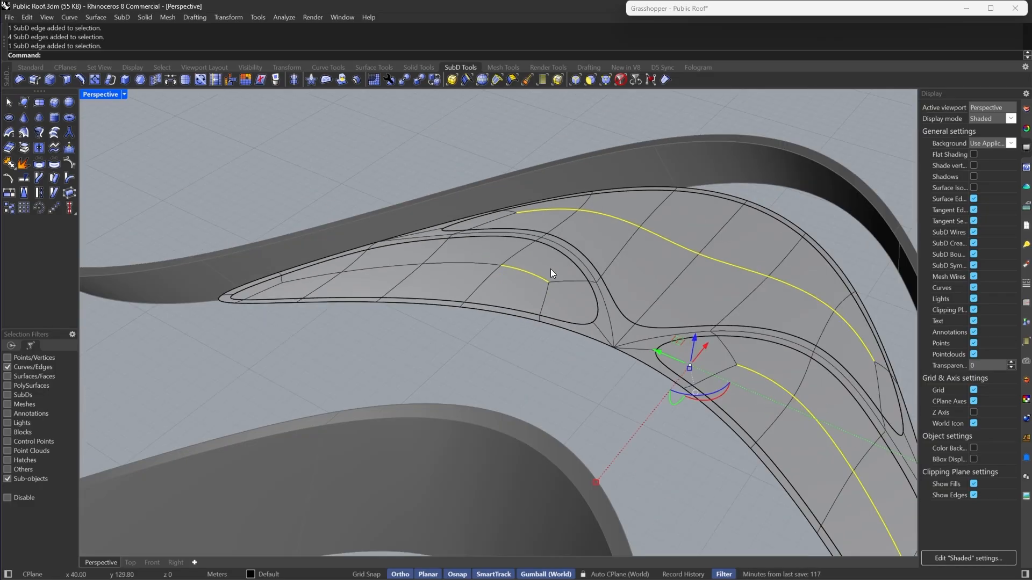
scroll(551, 268, "up", 4)
left_click(226, 299, "shift")
double_click(285, 291, "shift")
scroll(386, 282, "down", 3)
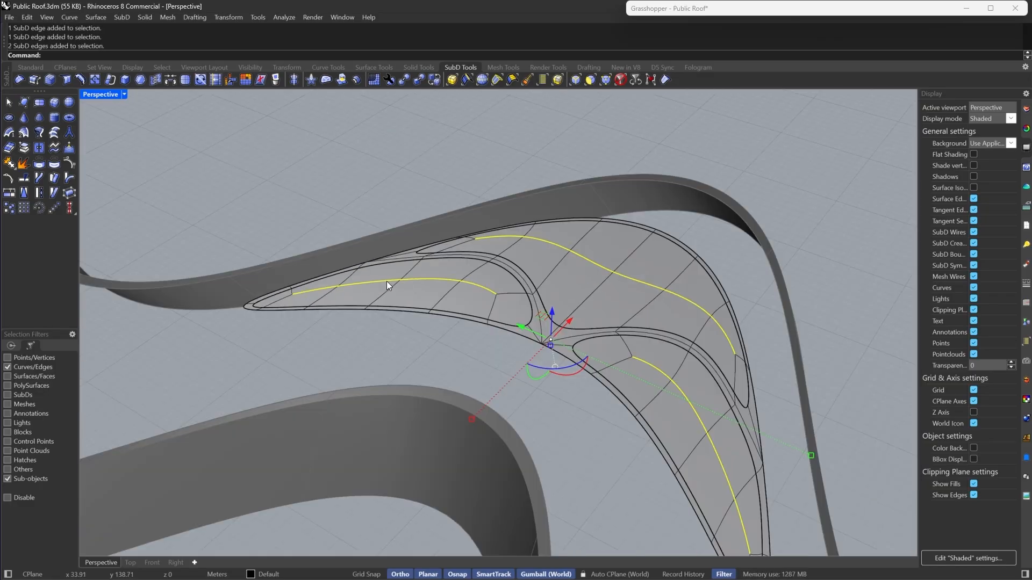
scroll(515, 258, "up", 4)
left_click_drag(497, 256, 502, 241)
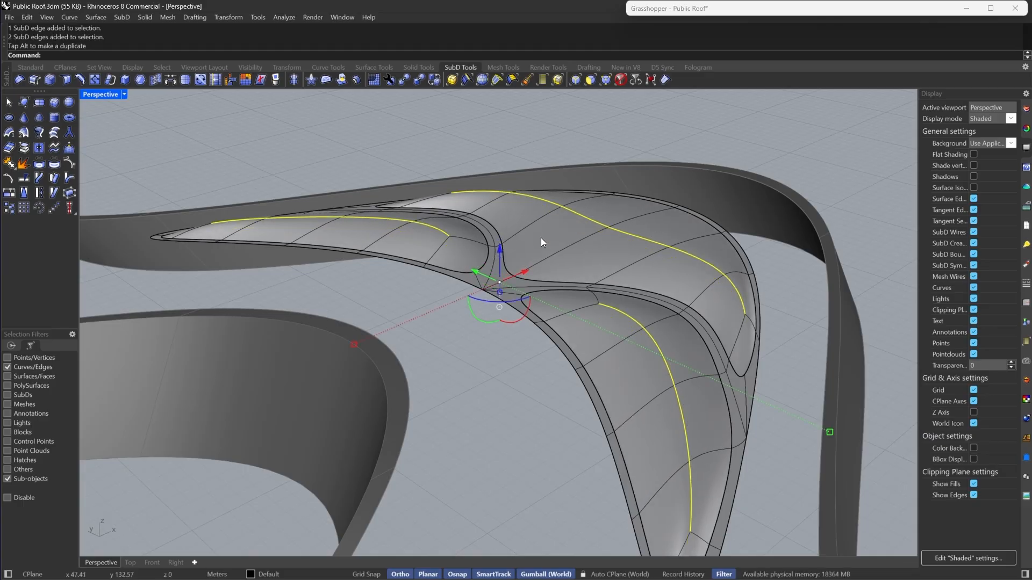
- Inspect the raised edge loops from different angles in flat and smooth display
scroll(541, 238, "down", 4)
key("Tab")
right_click_drag(540, 238, 690, 285)
key("Tab")
key("Escape")
scroll(553, 304, "up", 5)
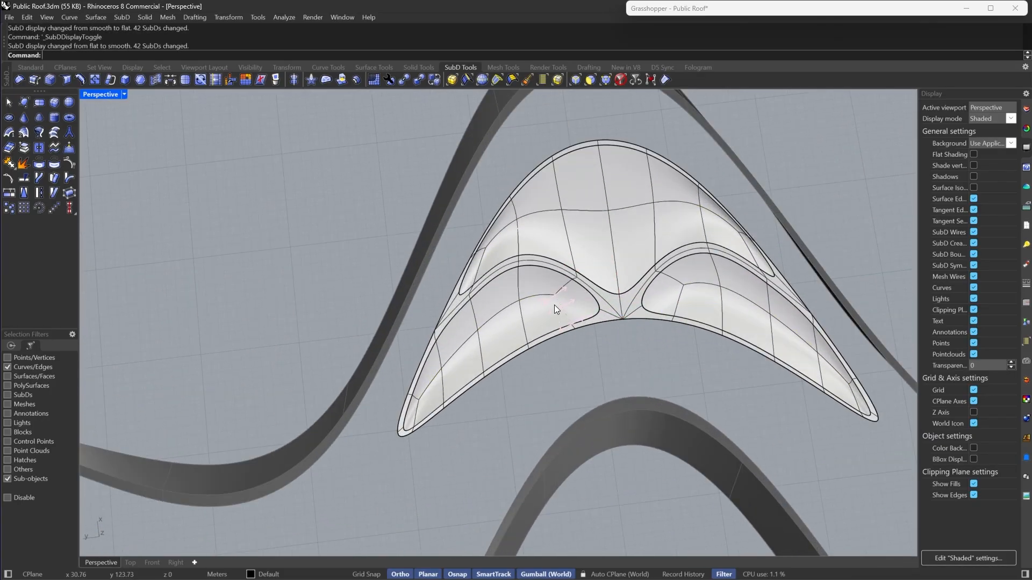
right_click_drag(554, 305, 570, 188)
scroll(595, 125, "up", 7)
scroll(573, 244, "down", 8)
right_click_drag(573, 243, 610, 260)
scroll(658, 245, "up", 5)
- Select an edge at the top of the arch patch, adjust it slightly with the gumball, and return to smooth display
key("Tab")
left_click(660, 231)
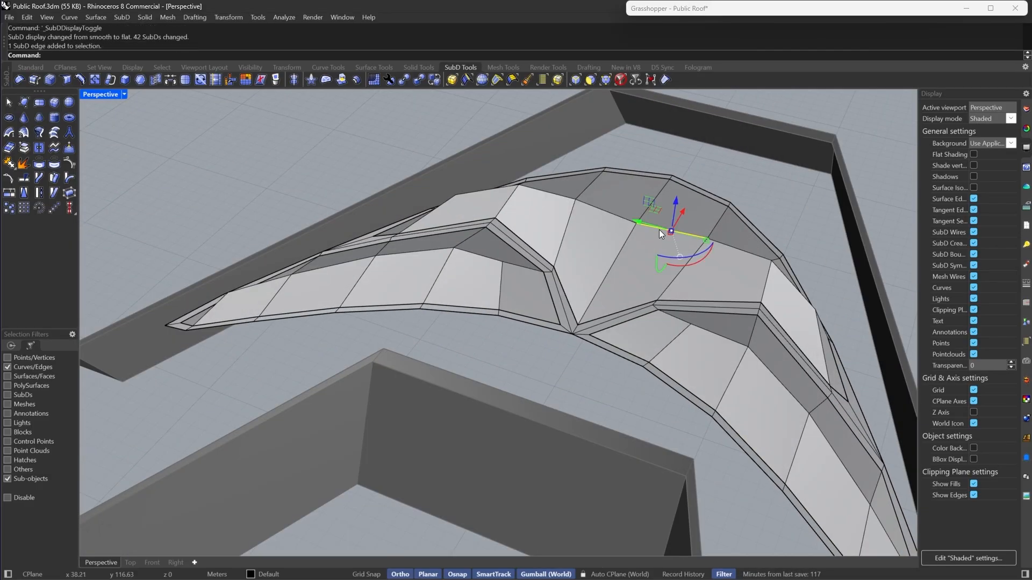
left_click(618, 210, "shift")
mouse_move(641, 192)
left_mouse_down()
mouse_move(642, 178)
mouse_move(641, 190)
left_mouse_up()
left_click(646, 105)
left_click(606, 80)
left_click(636, 218)
right_click_drag(642, 195, 466, 262)
key("Tab")
scroll(527, 251, "down", 8)
scroll(466, 263, "up", 7)
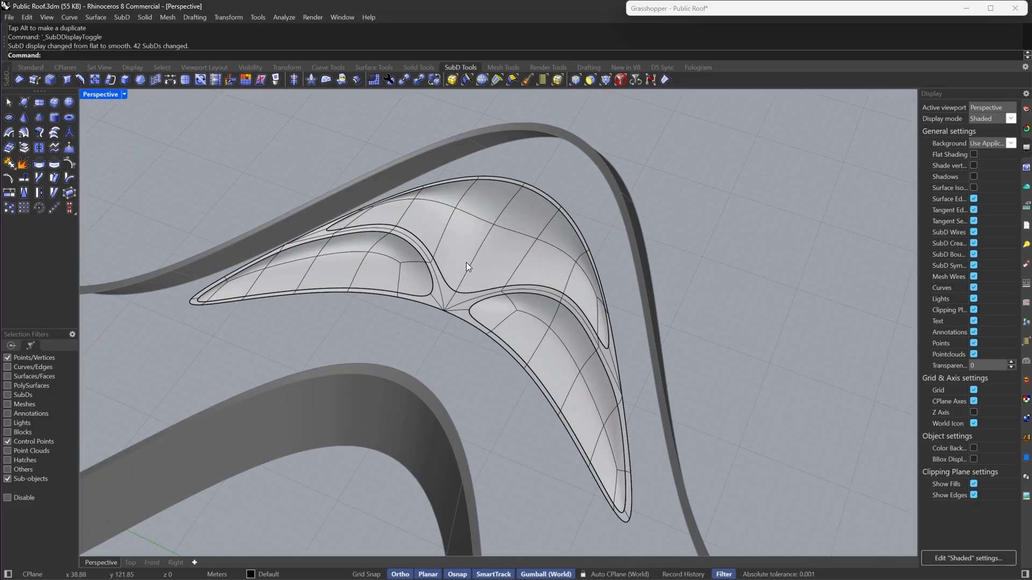
- Reset the selection filters and select the three extracted open SubD patches of the arch
left_click(630, 79)
left_click(485, 223)
left_click(353, 267)
left_click(532, 327, "shift")
left_click(516, 233, "shift")
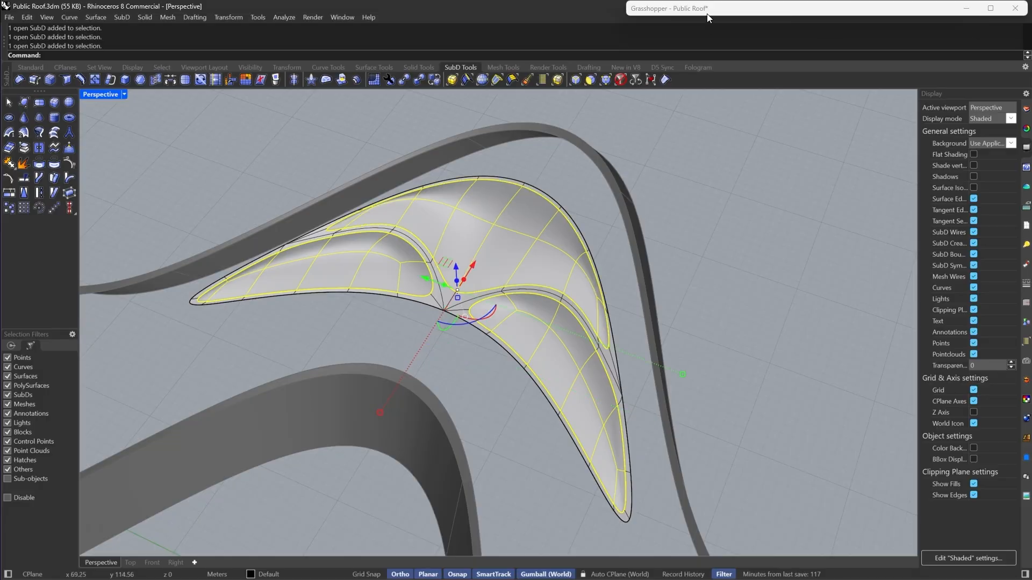
- Bring up Grasshopper and set the Brep parameter from the selected SubD patches
double_click(709, 12)
right_click_drag(761, 242, 808, 205)
scroll(808, 253, "down", 4)
right_click_drag(806, 255, 835, 259)
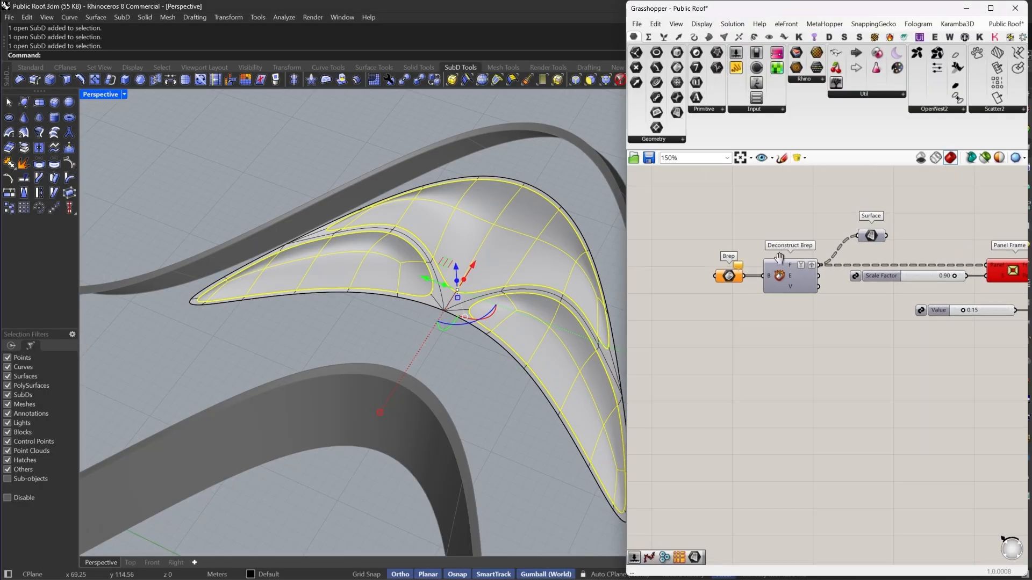
right_click(730, 278)
left_click(768, 421)
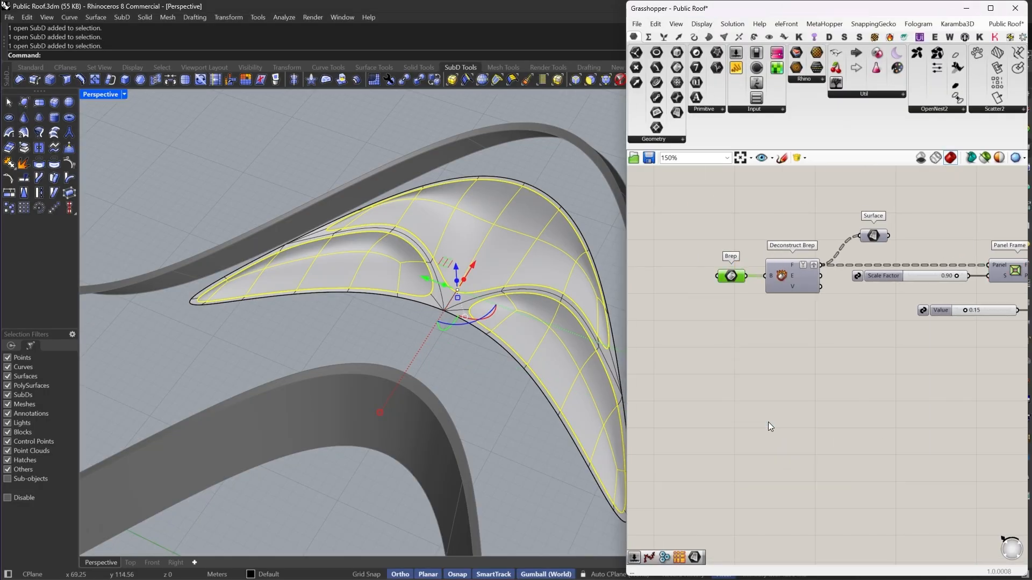
- Hide the selected SubD patches so only the Grasshopper panel preview remains on the arch
left_click_drag(891, 252, 857, 216)
right_click(857, 216)
left_click(860, 218)
left_click(839, 216)
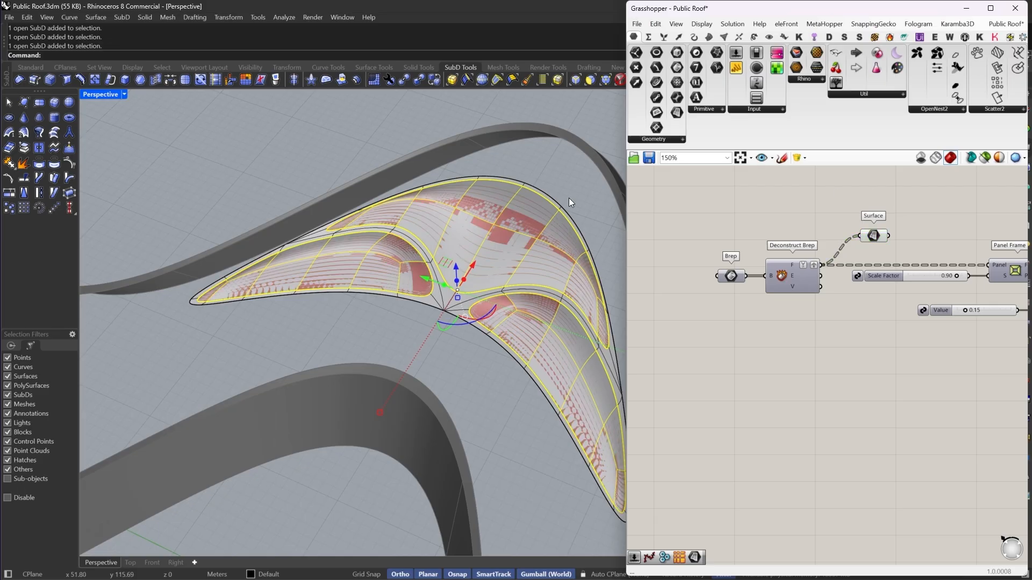
right_click_drag(567, 198, 470, 341)
scroll(469, 340, "down", 4)
type("Hide")
key("Return")
- Bake the Grasshopper Surface output into the Rhino document
scroll(387, 314, "down", 2)
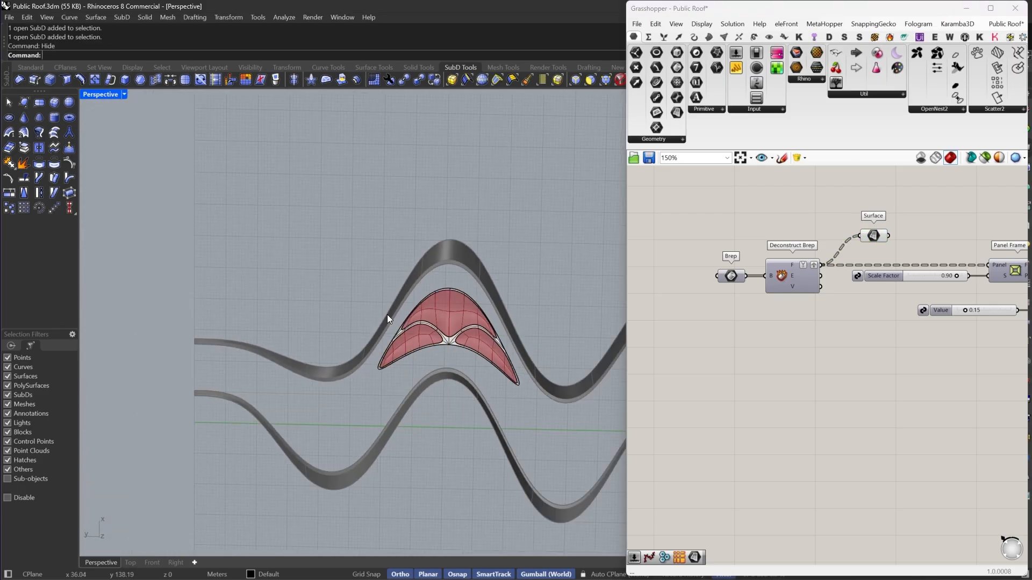
right_click_drag(387, 315, 453, 333)
scroll(453, 333, "up", 4)
scroll(352, 308, "up", 4)
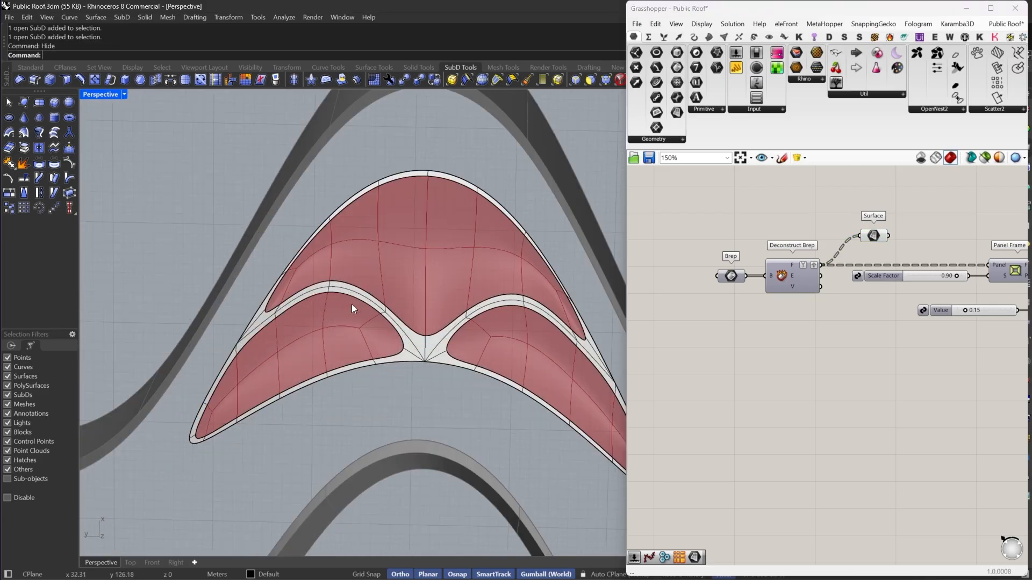
left_click(876, 237)
right_click(874, 236)
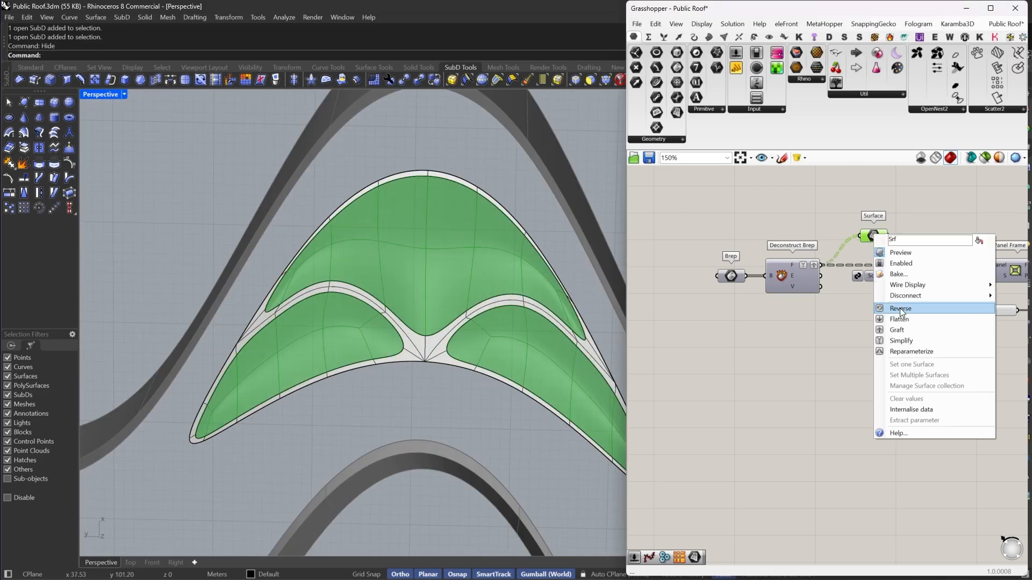
left_click(896, 277)
left_click(907, 375)
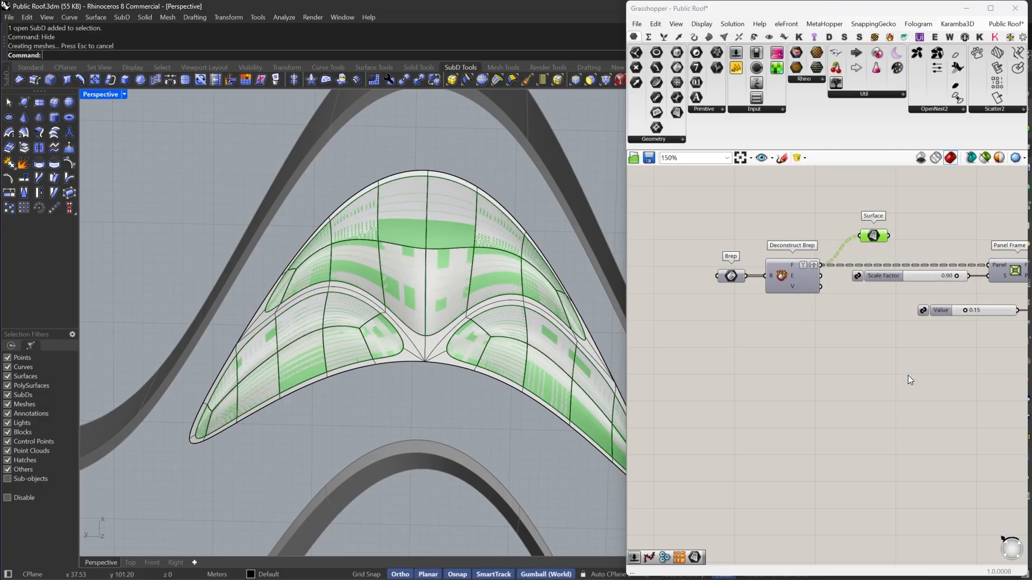
- Turn off the preview of the selected Grasshopper components
left_click_drag(941, 208, 639, 405)
right_click(747, 204)
left_click(789, 214)
left_click(791, 213)
- Show all hidden objects again
scroll(267, 305, "down", 8)
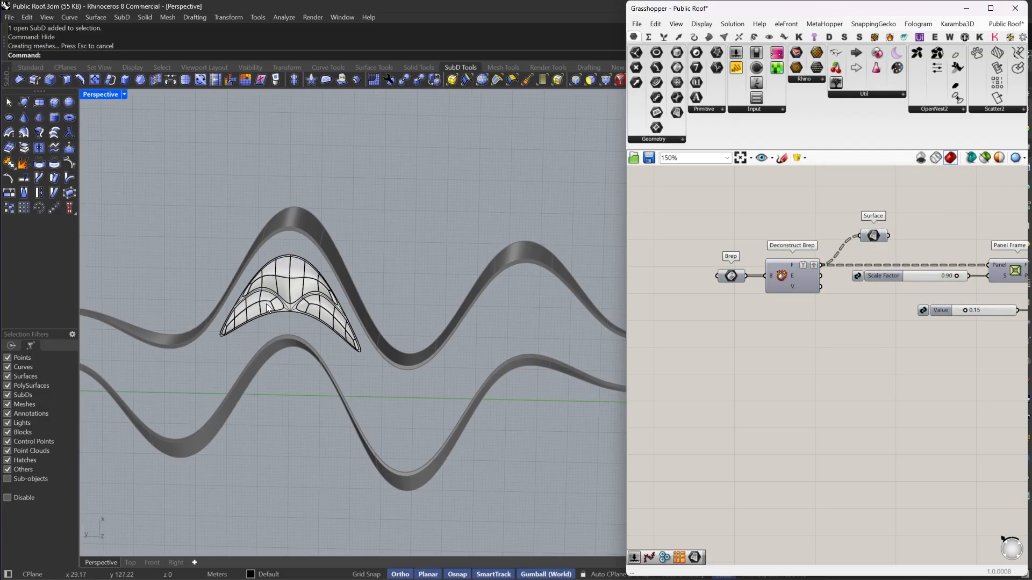
scroll(267, 304, "down", 5)
scroll(315, 275, "up", 5)
left_click(359, 228)
type("Show")
key("Return")
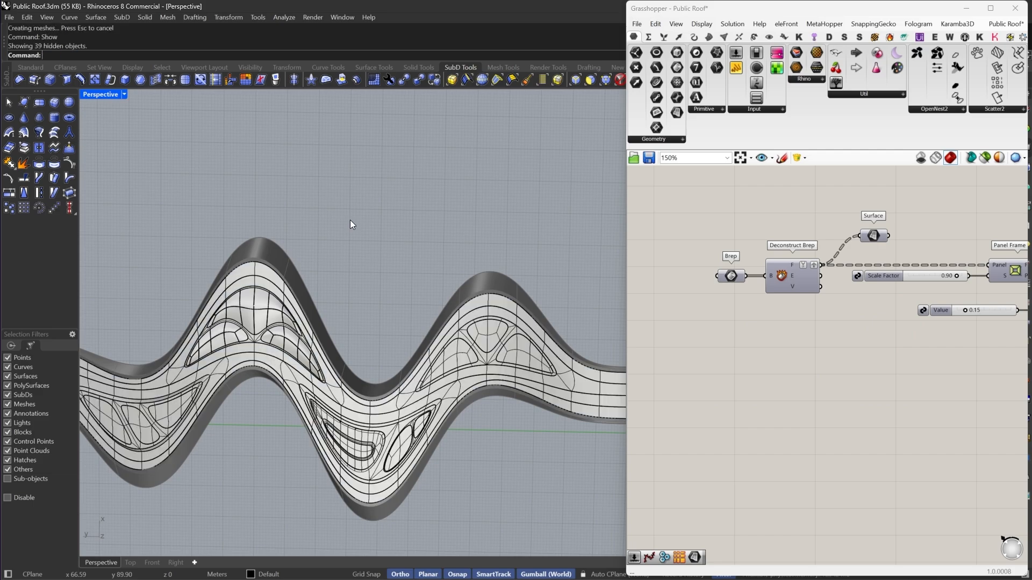
- Collapse the Grasshopper window and switch the Perspective viewport to Rendered display mode
scroll(324, 299, "down", 3)
scroll(325, 299, "up", 5)
double_click(733, 13)
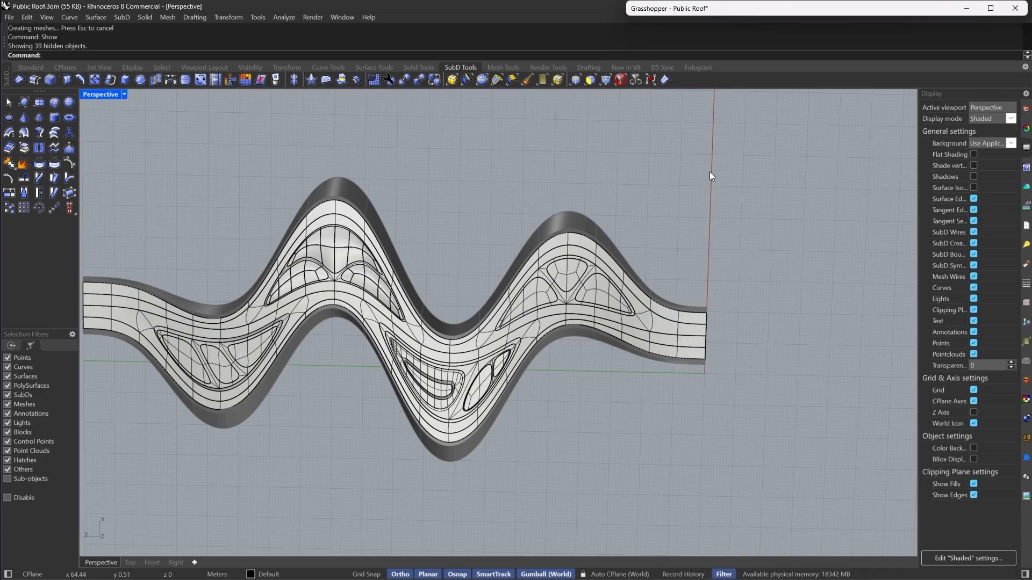
scroll(711, 324, "down", 9)
scroll(644, 323, "up", 13)
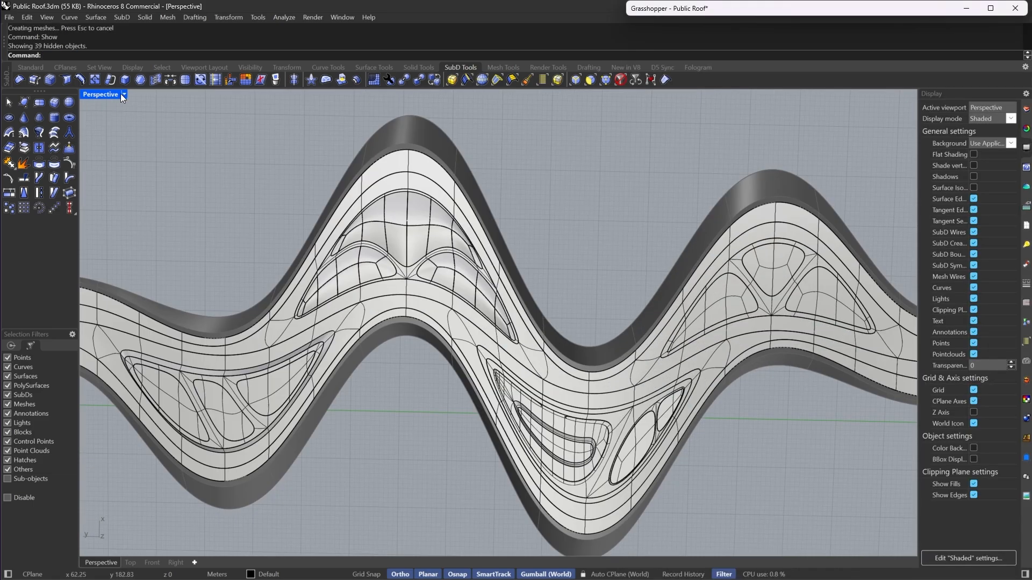
left_click(123, 94)
left_click(157, 82)
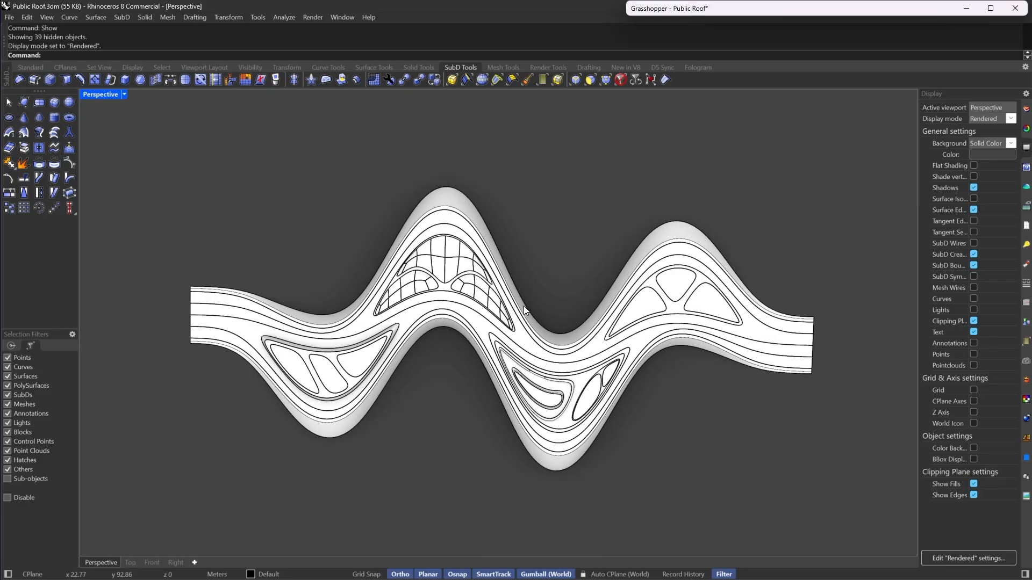
- Inspect the whole roof in Rendered display from several angles and browse the Grasshopper definition
right_click_drag(523, 305, 508, 355)
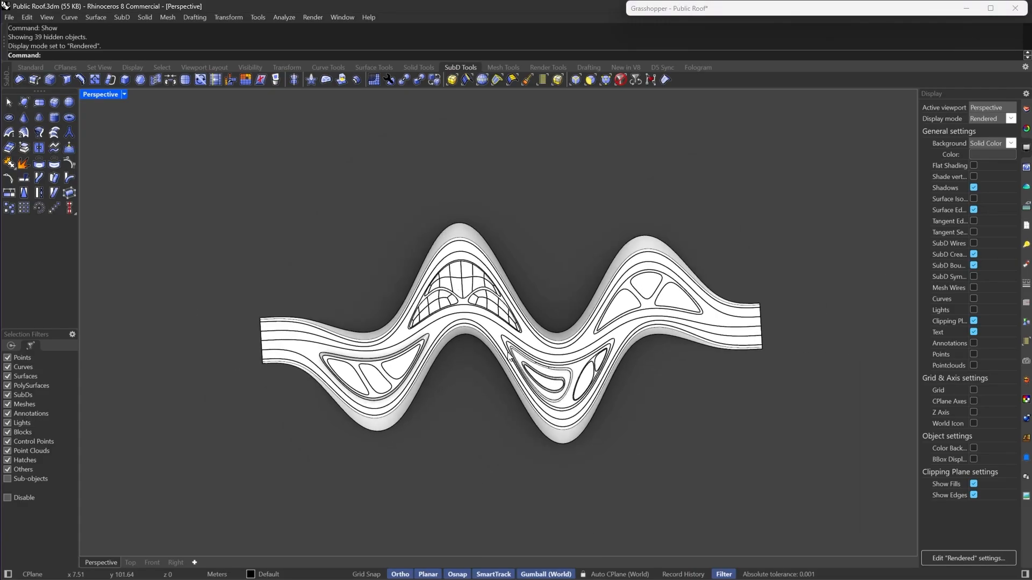
scroll(508, 354, "up", 2)
right_click_drag(694, 359, 723, 338)
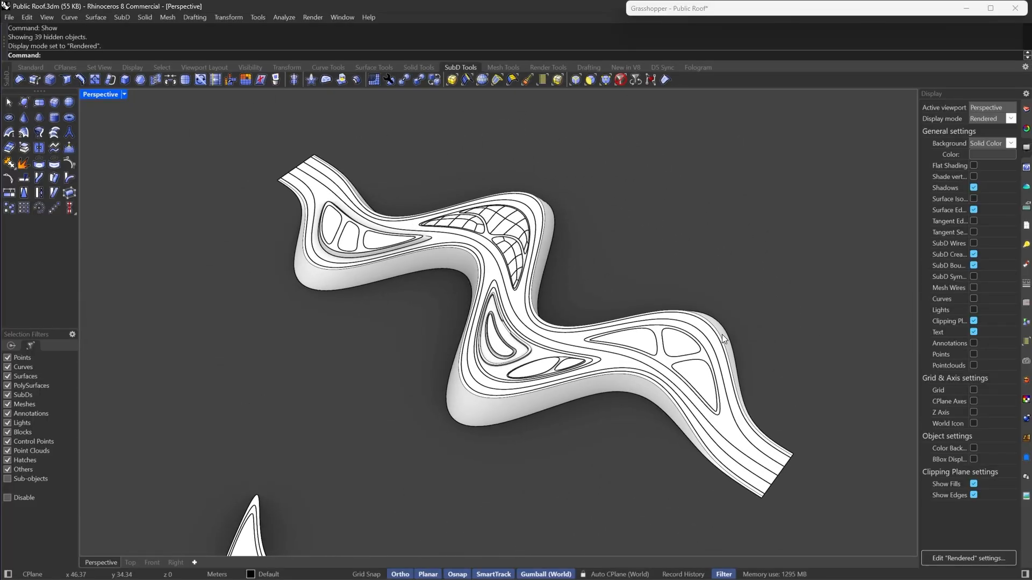
right_click_drag(533, 262, 500, 296)
scroll(501, 295, "up", 4)
scroll(572, 372, "down", 8)
scroll(554, 362, "up", 4)
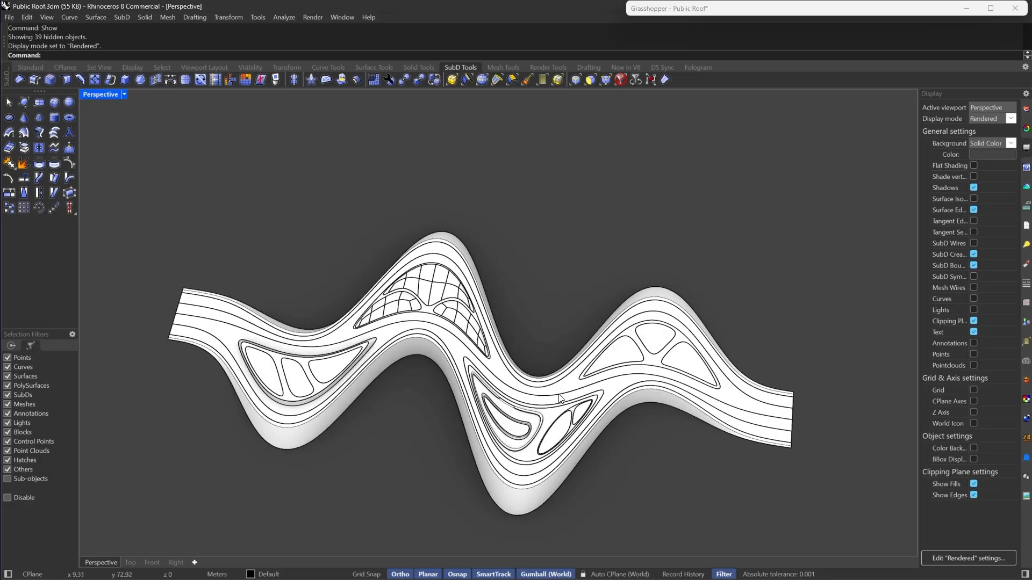
right_click_drag(679, 380, 552, 369)
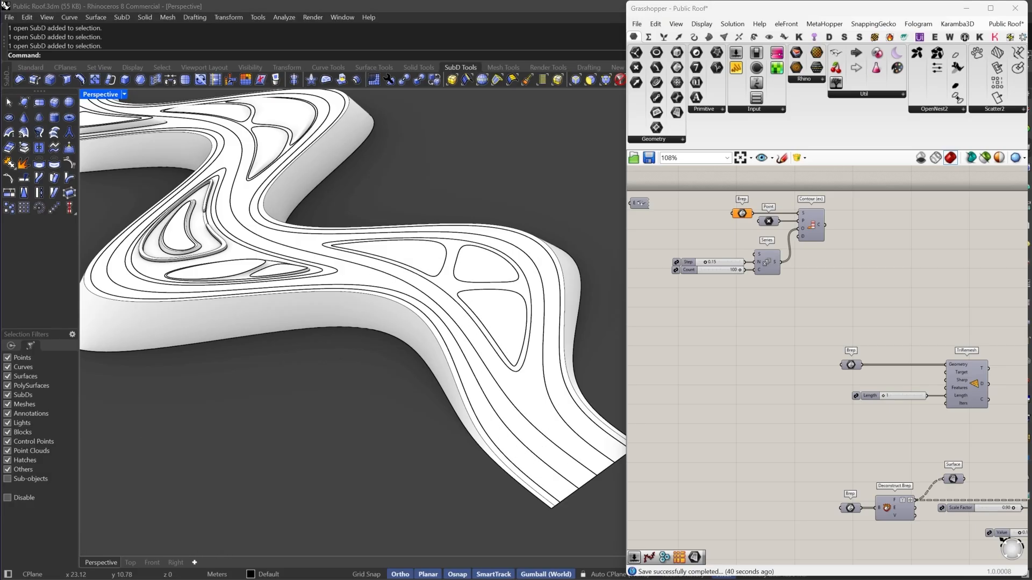
right_click_drag(710, 364, 726, 283)
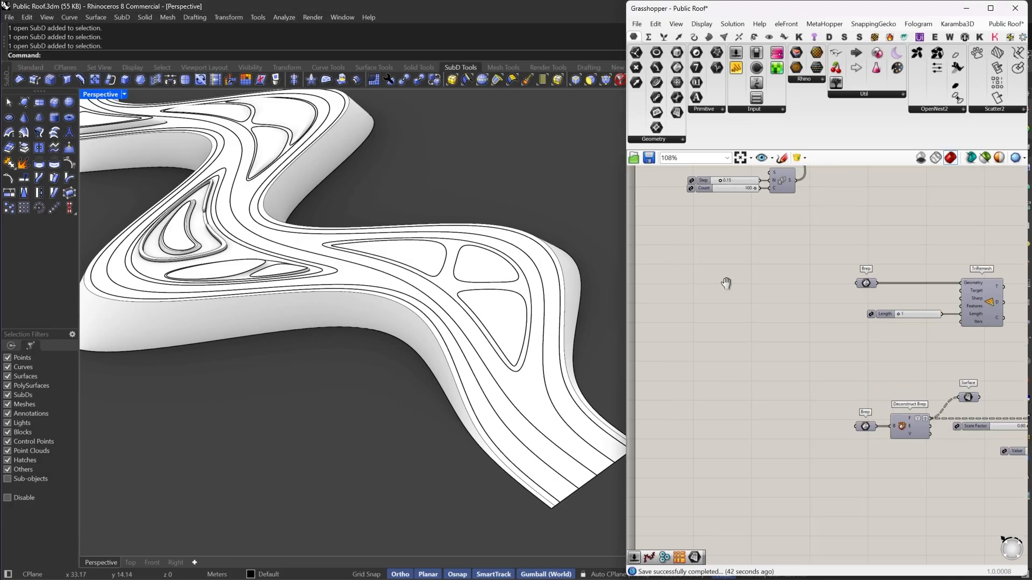
right_click_drag(746, 353, 658, 293)
right_click_drag(803, 387, 699, 294)
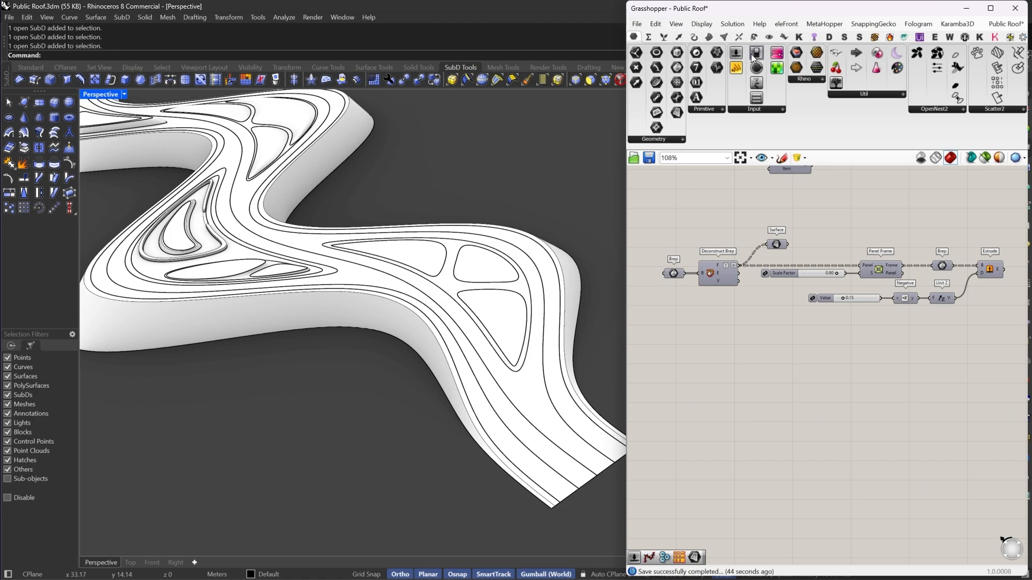
double_click(794, 10)
- Select the lower roof strip and isolate it
right_click_drag(494, 431, 397, 355)
scroll(445, 451, "down", 7)
scroll(397, 354, "up", 5)
left_click(351, 347)
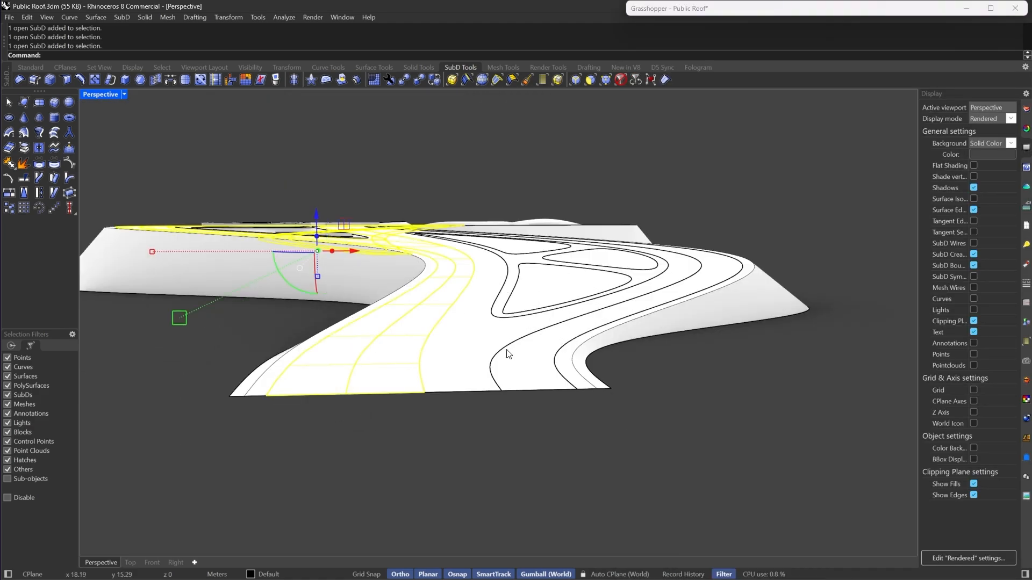
right_click_drag(498, 375, 526, 412)
scroll(417, 323, "down", 7)
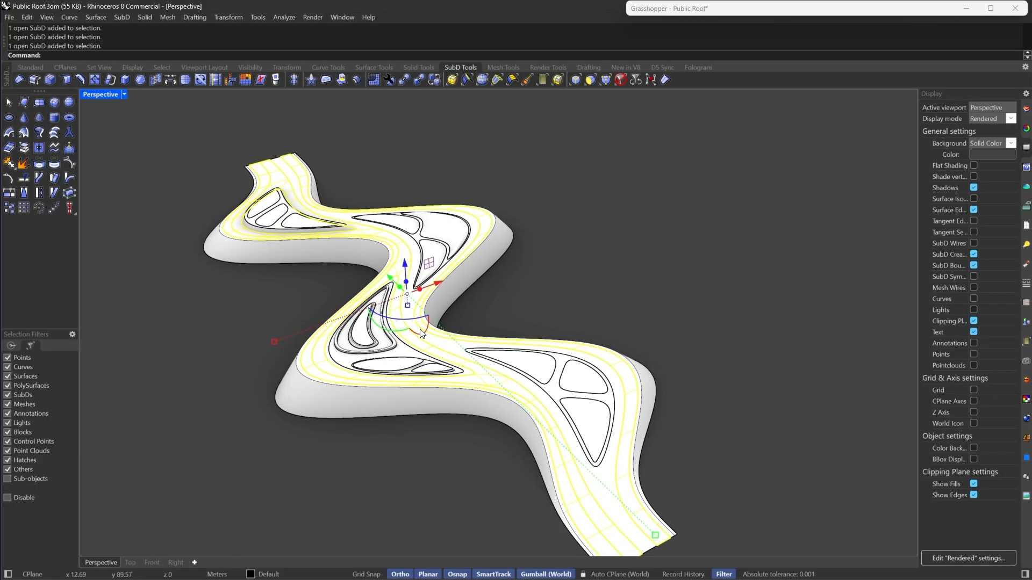
scroll(442, 341, "up", 7)
scroll(448, 360, "down", 7)
right_click_drag(447, 360, 630, 385)
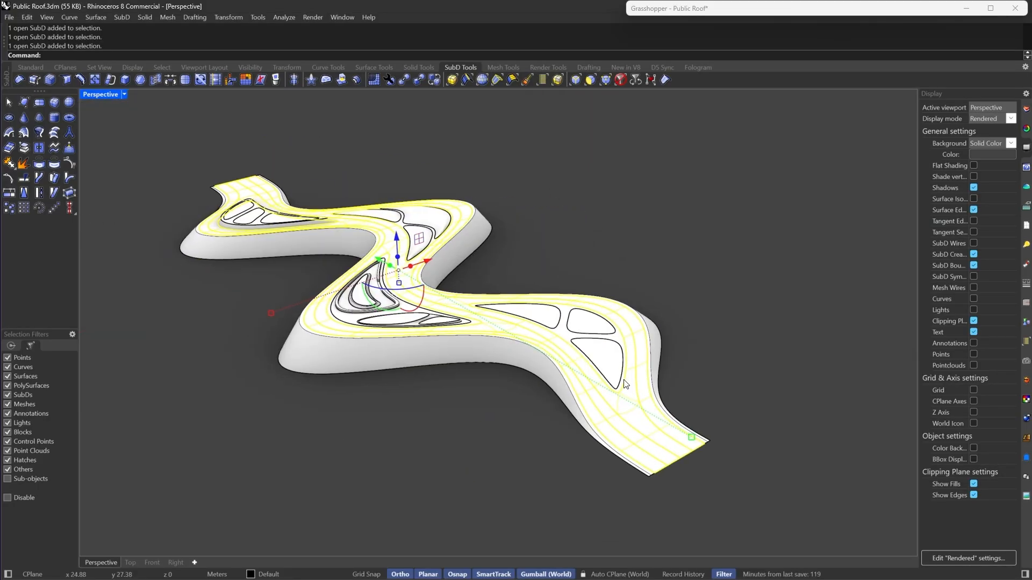
scroll(630, 385, "up", 7)
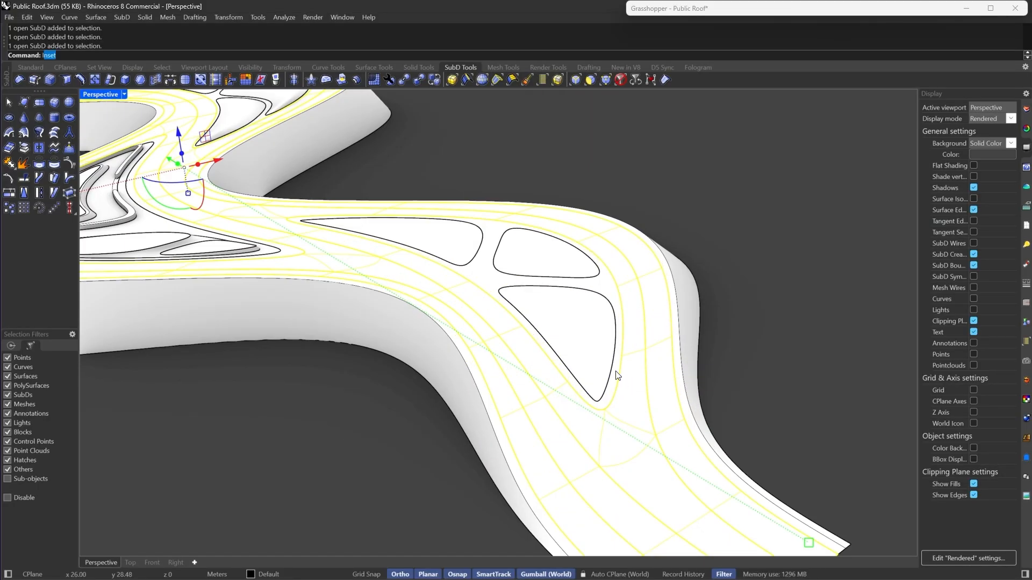
key("Return")
scroll(539, 329, "down", 7)
left_click(539, 329)
right_click_drag(539, 329, 532, 374)
scroll(512, 388, "up", 7)
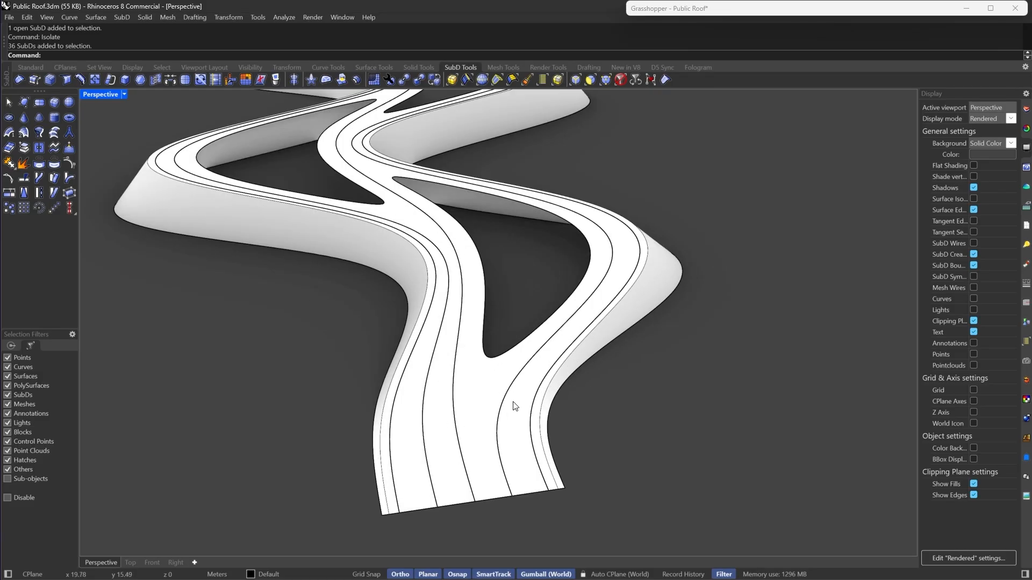
- Switch the Perspective viewport back to Shaded display mode and zoom into the strip's end
left_click(518, 405)
left_click(405, 398, "shift")
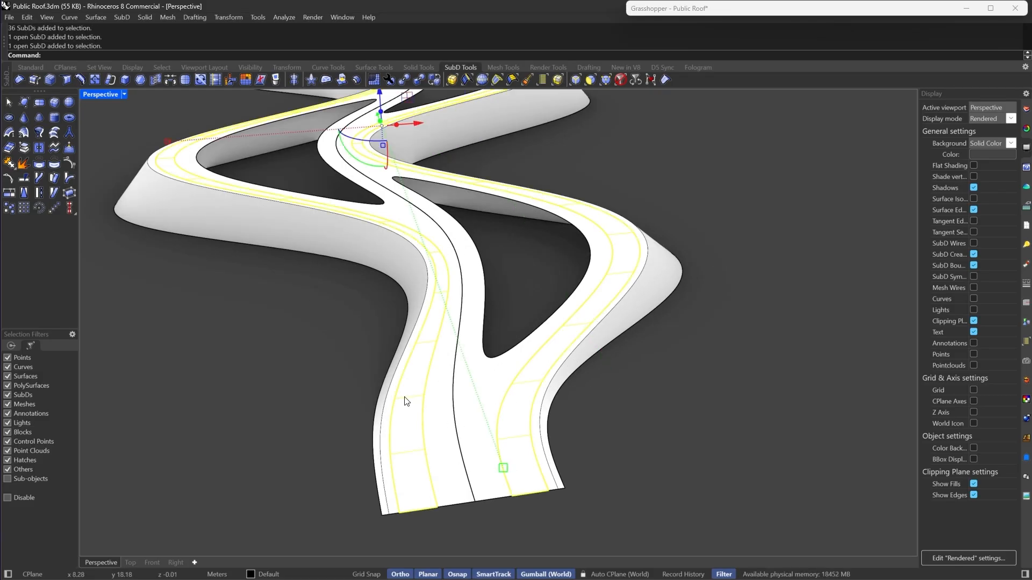
key("Escape")
scroll(520, 430, "up", 3)
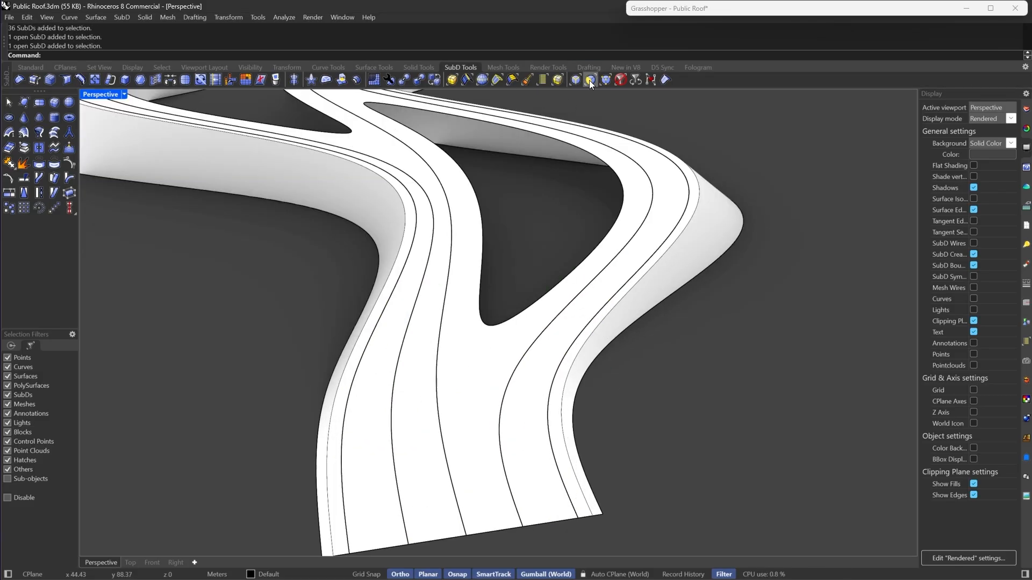
left_click(124, 95)
left_click(143, 72)
right_click_drag(463, 310, 469, 312)
scroll(594, 292, "up", 4)
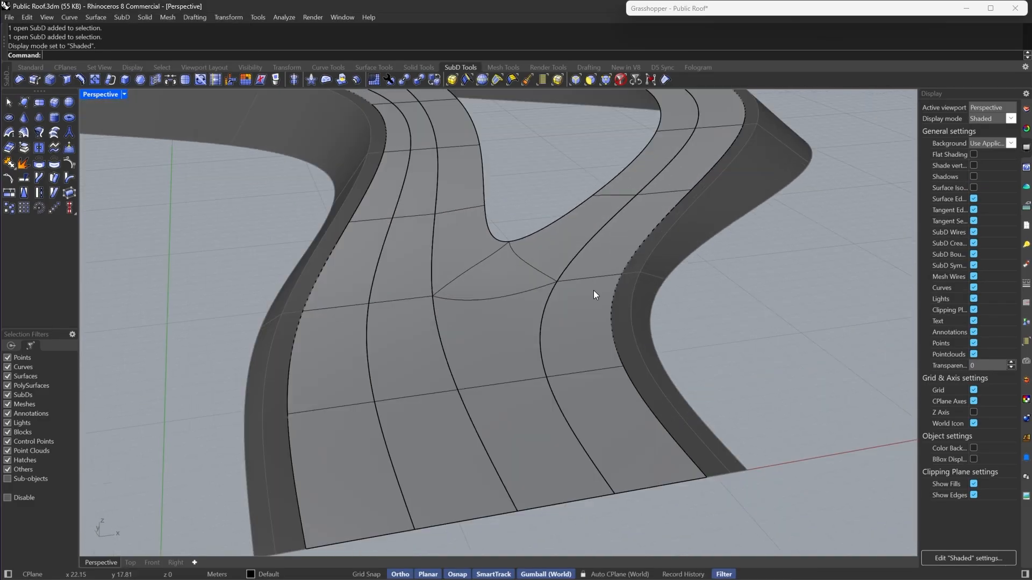
right_click_drag(594, 293, 612, 288)
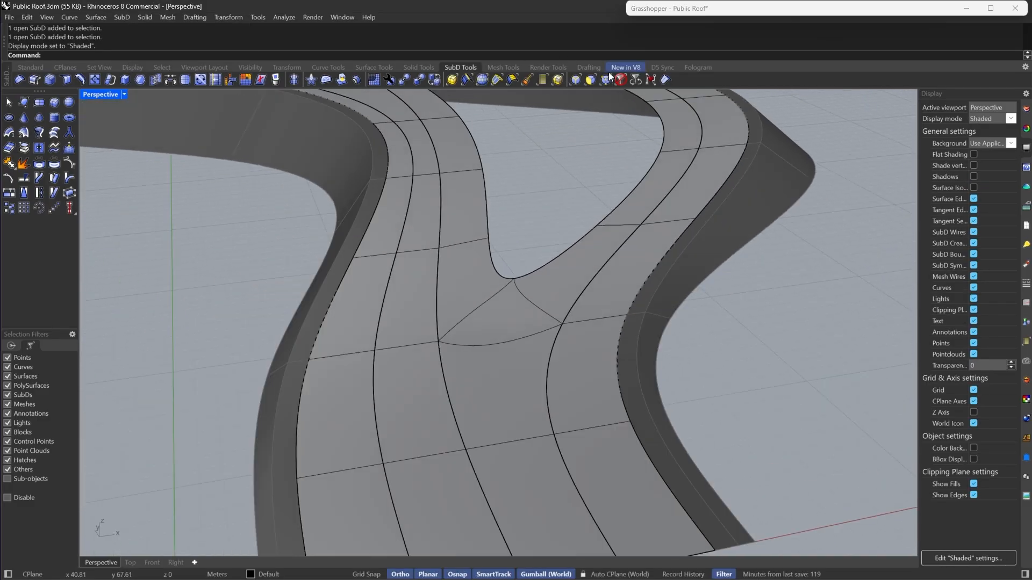
- Filter to faces, then select an edge ring running along the isolated roof strip
left_click(591, 80)
left_click(633, 545)
left_click(633, 543)
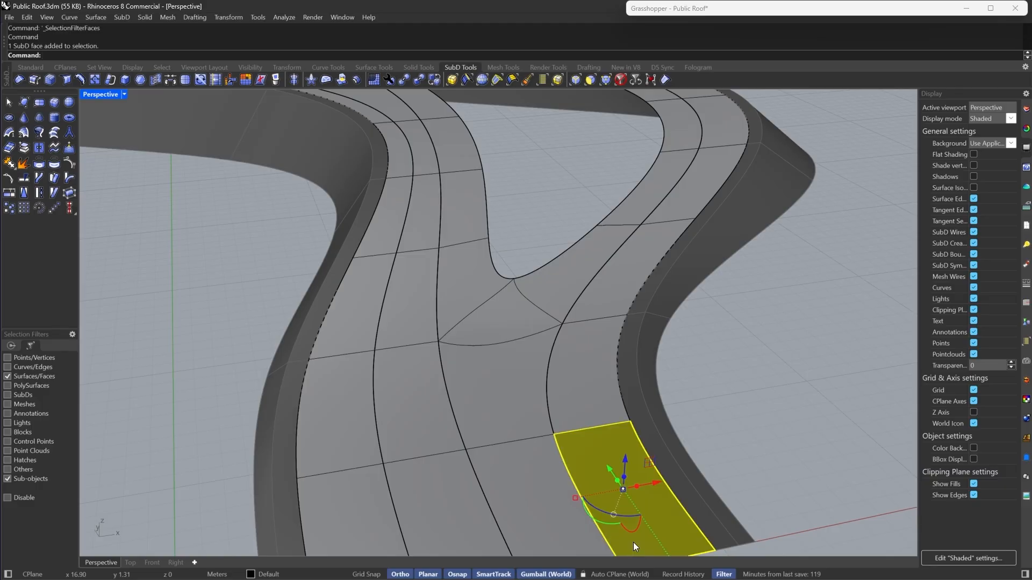
key("Escape")
left_click(482, 81)
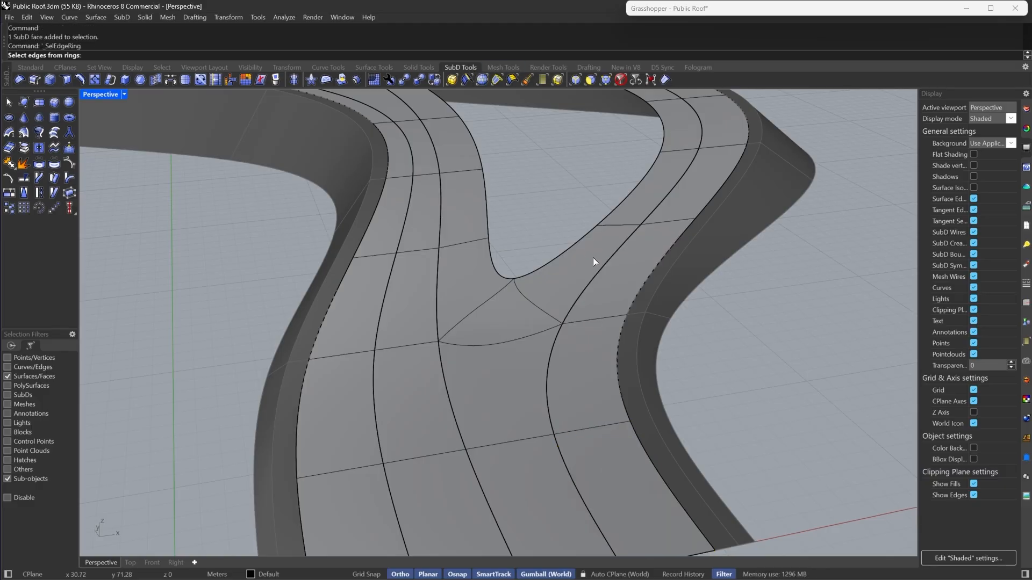
scroll(592, 256, "down", 5)
left_click(526, 389)
key("Return")
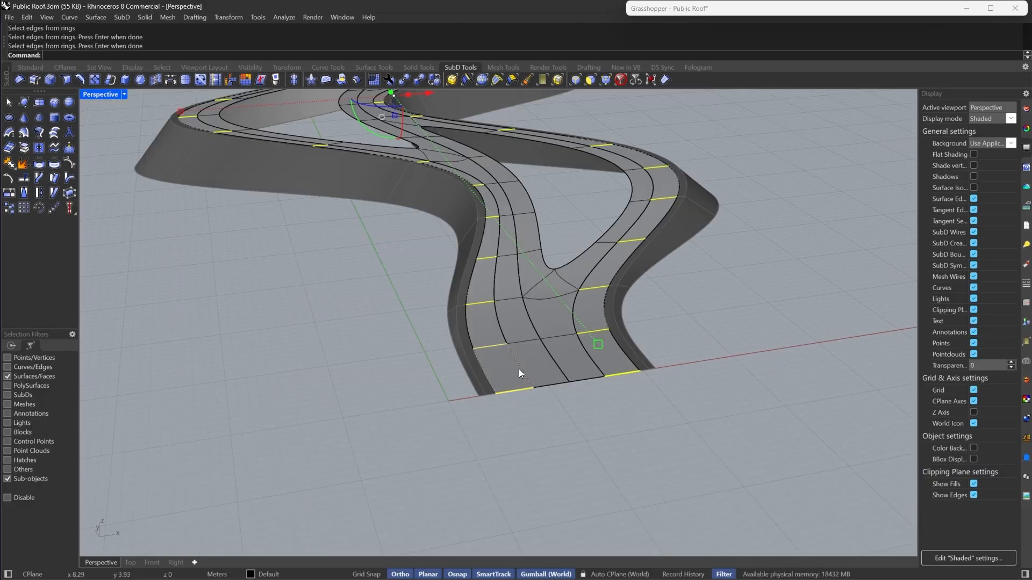
- Insert a SubD edge loop through the selected edge ring
left_click(82, 82)
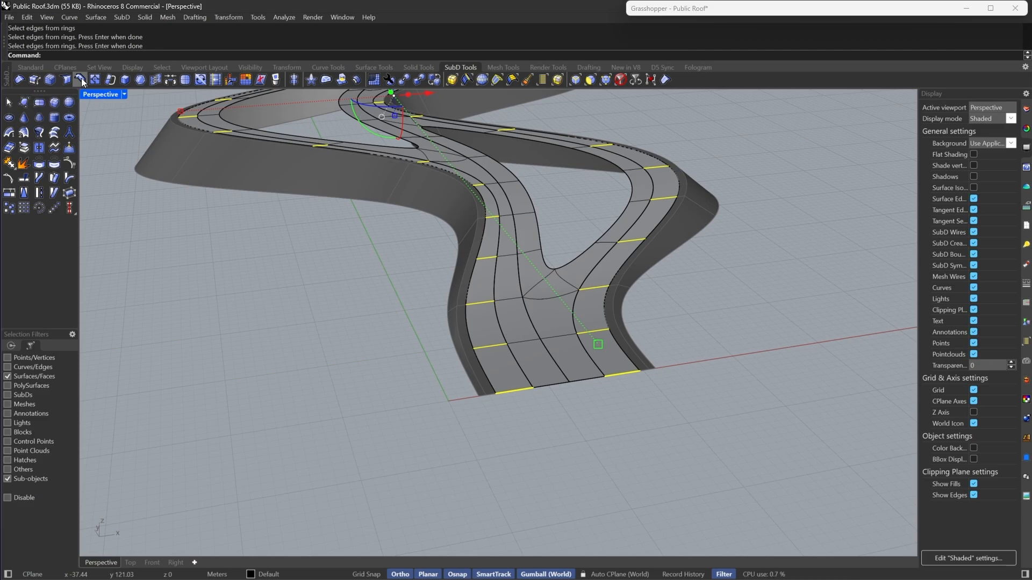
key("Tab")
left_click(620, 373)
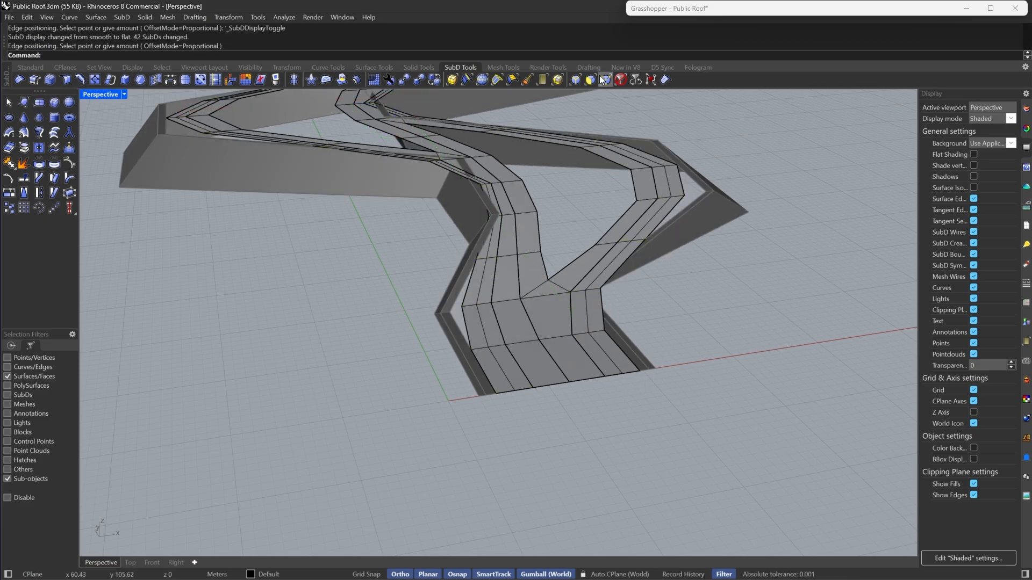
- Select two edge loops on the roof strip and insert new edge loops on both sides of them
double_click(616, 360)
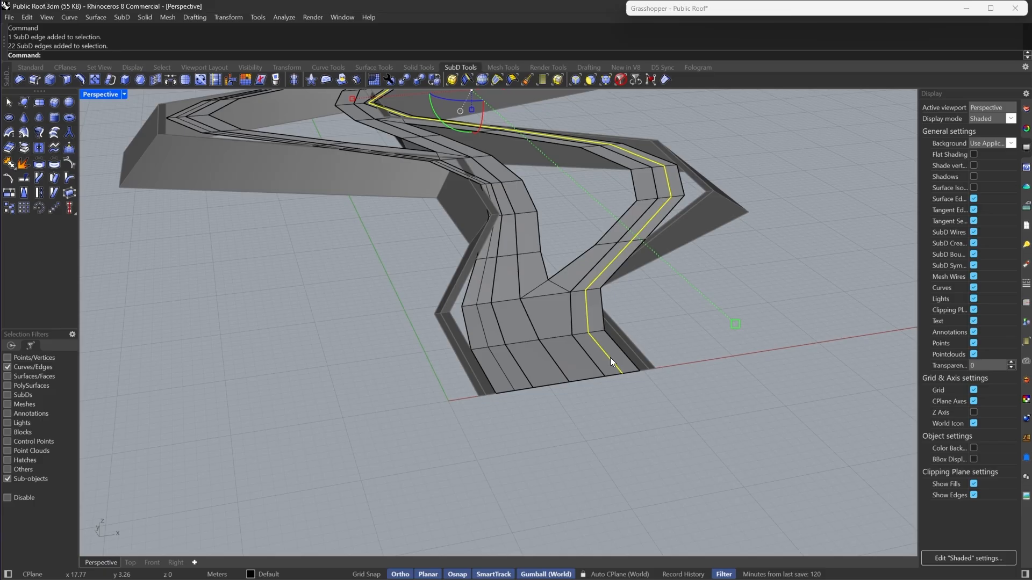
double_click(499, 366, "shift")
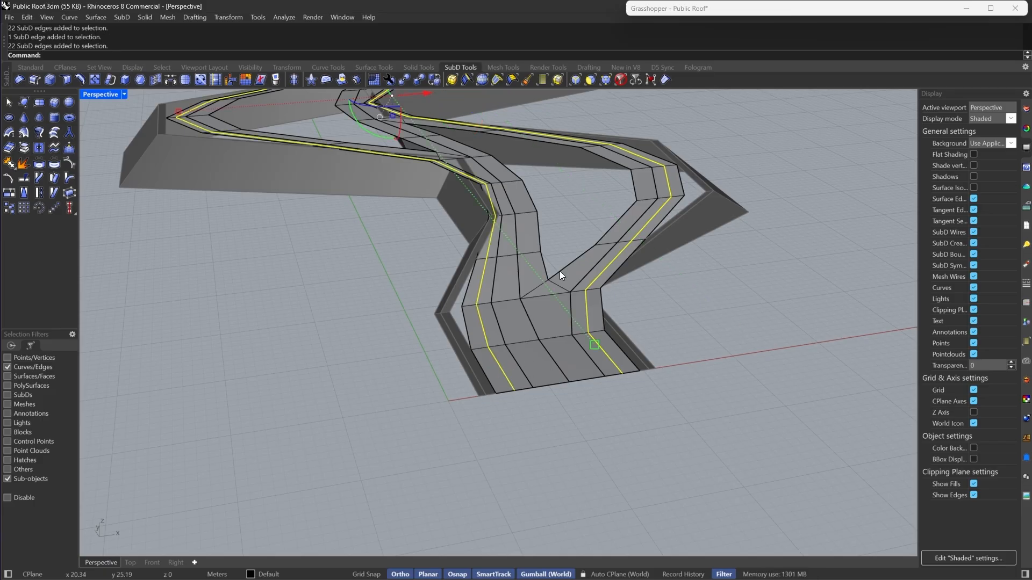
left_click(79, 79)
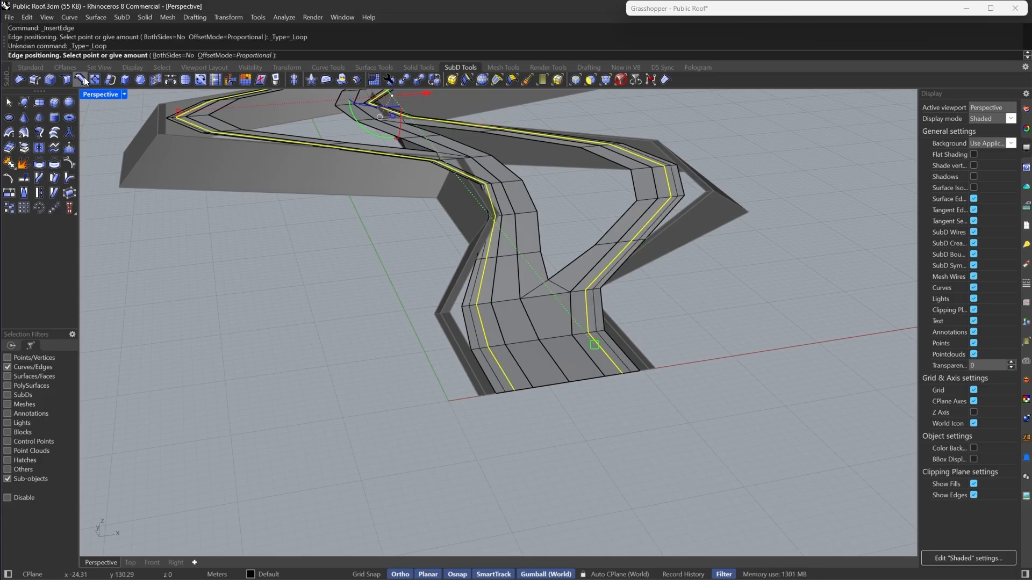
left_click(173, 55)
scroll(625, 384, "up", 3)
scroll(625, 385, "up", 5)
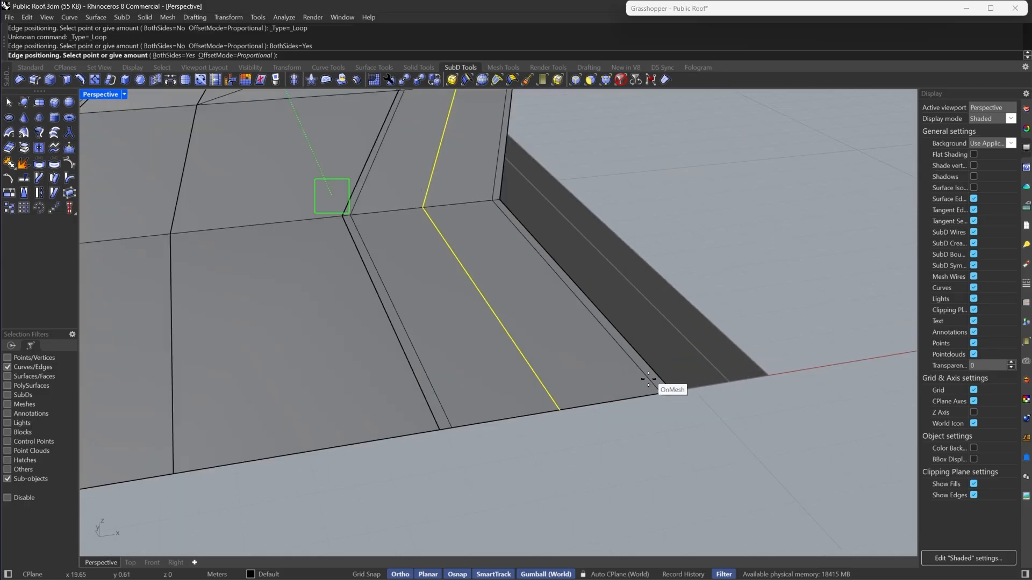
left_click(642, 386)
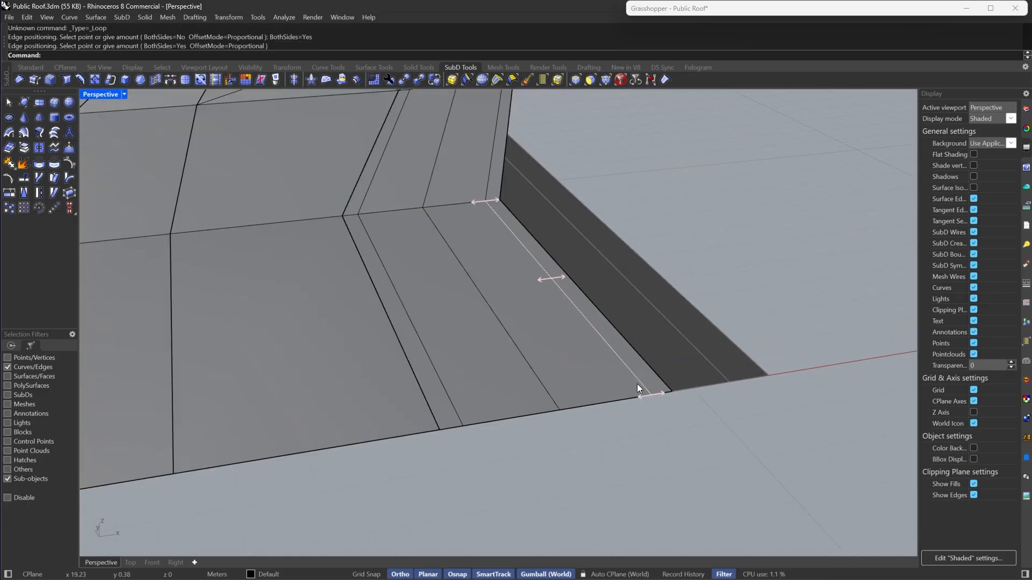
double_click(637, 384)
- Select the extra edge loops running along the strip and delete them
double_click(431, 366, "shift")
scroll(578, 366, "down", 9)
scroll(465, 366, "up", 5)
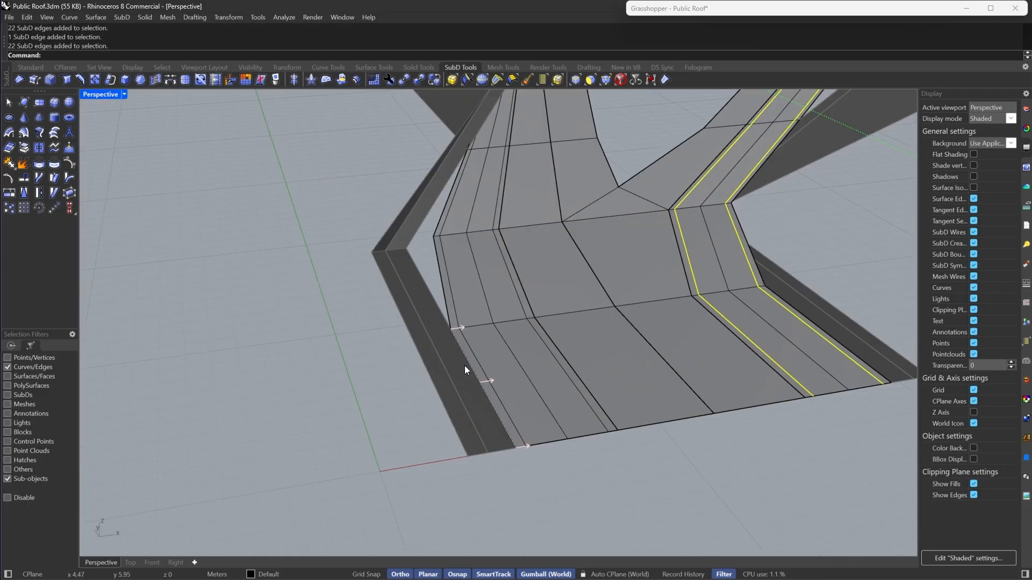
double_click(554, 367, "shift")
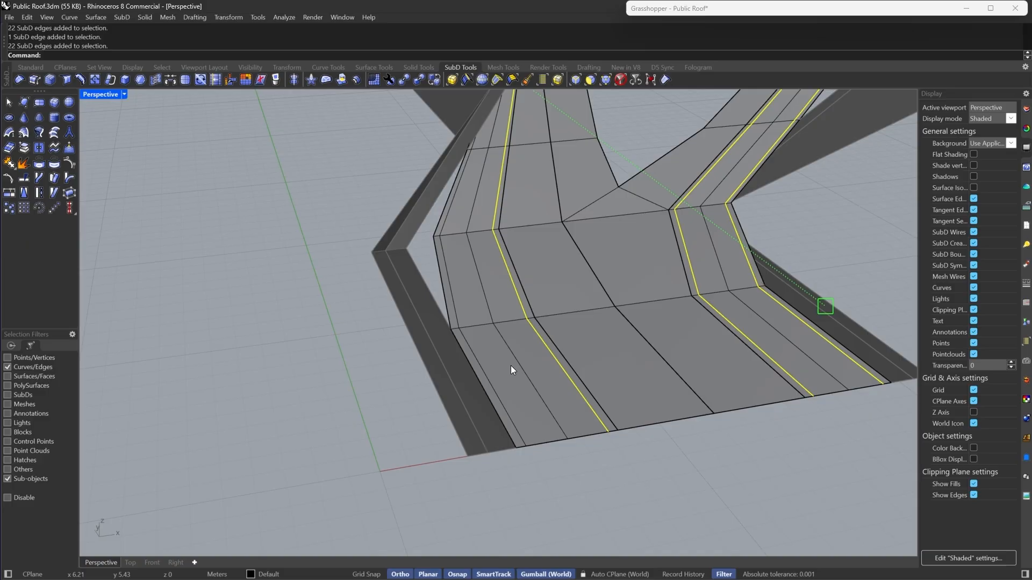
double_click(479, 372, "shift")
double_click(468, 229)
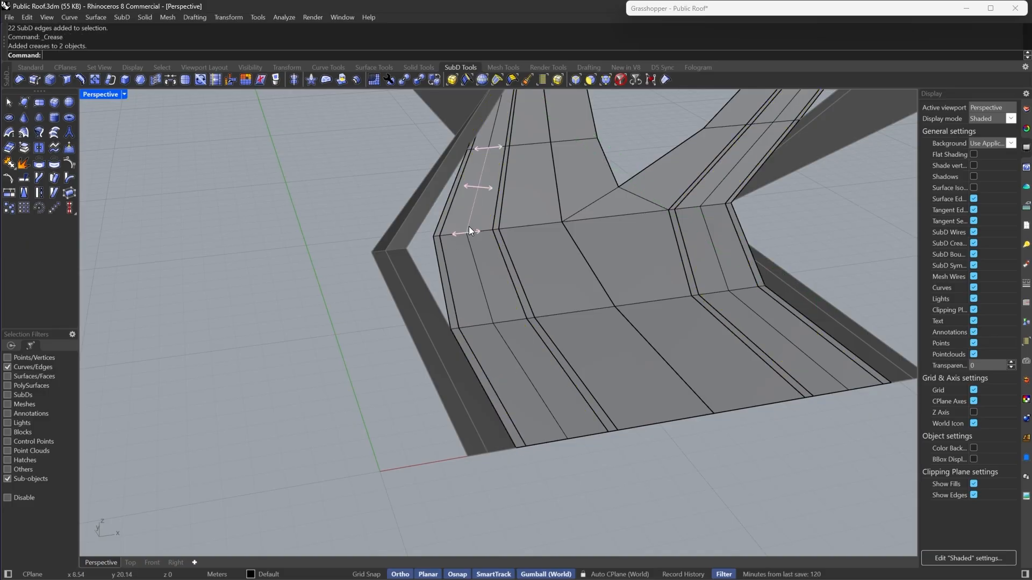
key("Delete")
double_click(717, 266)
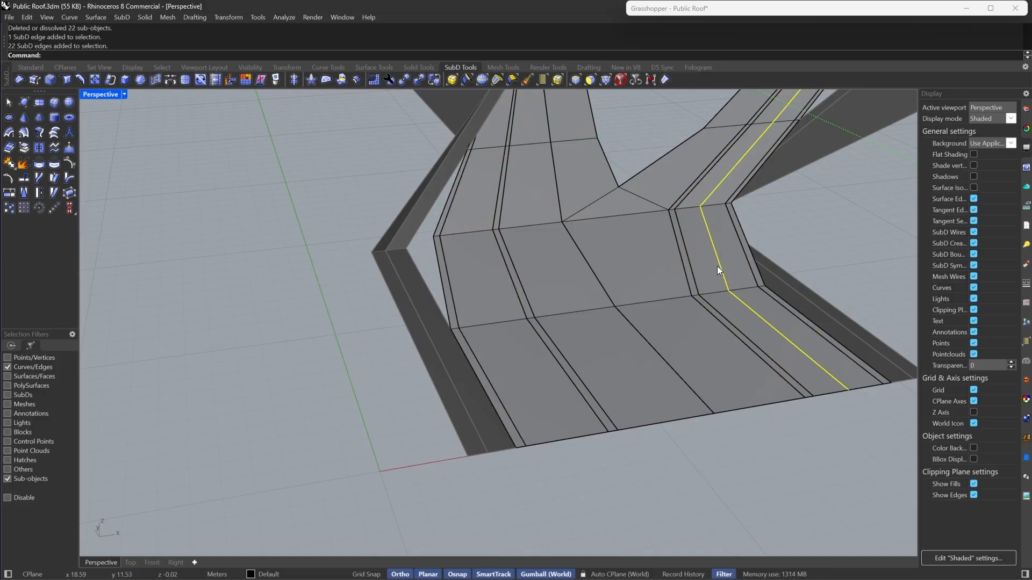
key("Delete")
right_click_drag(623, 314, 514, 306)
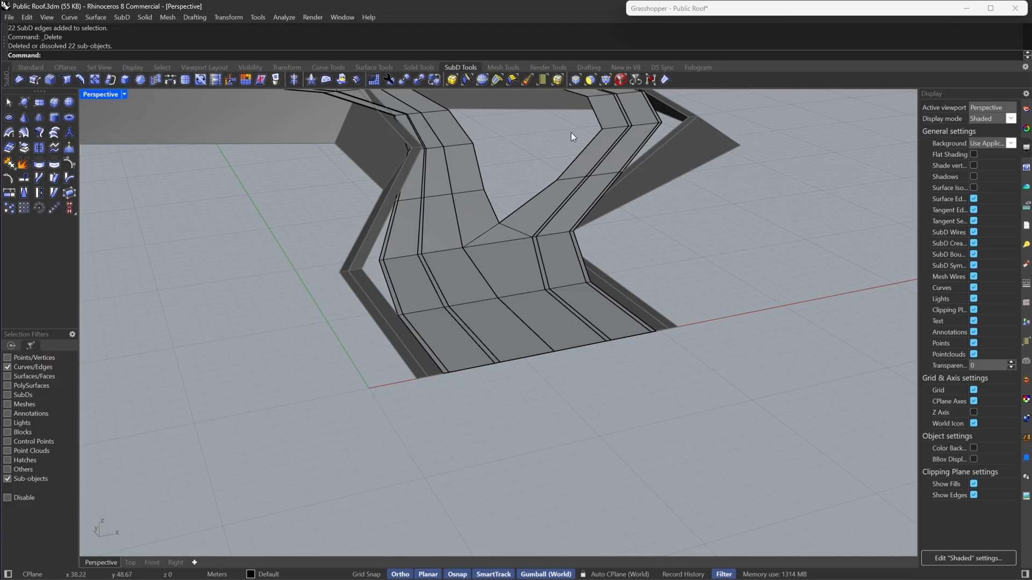
- Select two face strips along the roof and extract them as separate SubDs
left_click(591, 80)
left_click(597, 312)
double_click(565, 263)
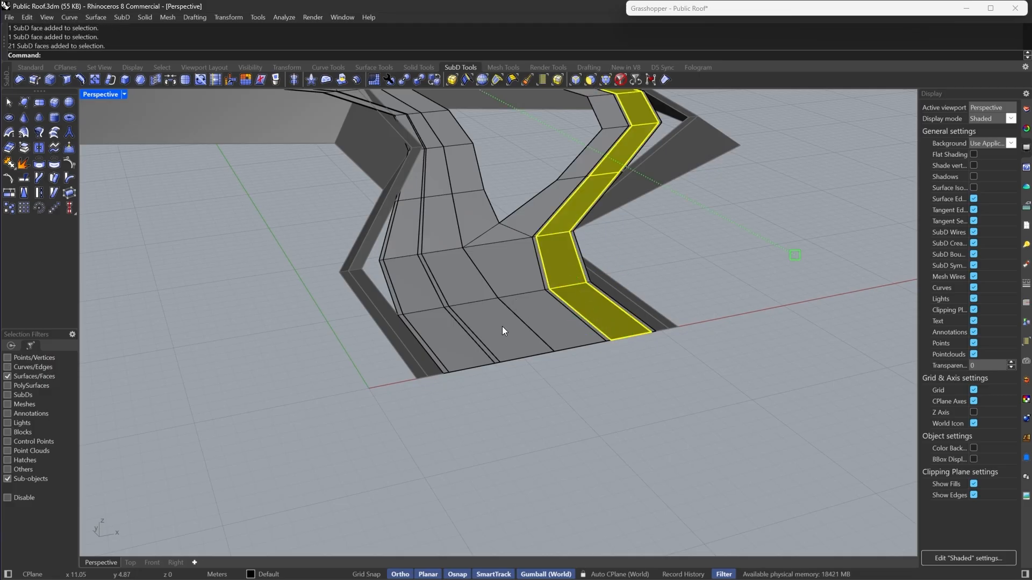
left_click(424, 322, "shift")
double_click(419, 300, "shift")
right_click_drag(419, 300, 608, 360)
left_click(27, 149)
left_click(352, 397)
- Switch the SubD display back to smooth
key("Tab")
right_click_drag(472, 244, 578, 321)
scroll(596, 287, "down", 8)
scroll(661, 252, "up", 6)
scroll(505, 240, "down", 4)
scroll(559, 212, "up", 6)
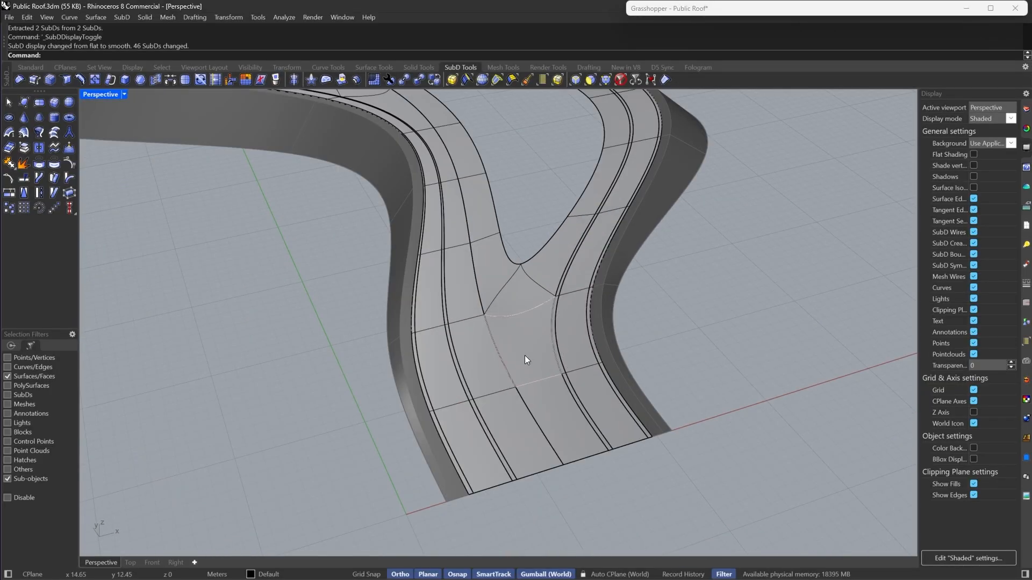
- Examine the extracted strip's face loops by selecting them around the roof
left_click(530, 415)
double_click(489, 370)
scroll(489, 371, "down", 4)
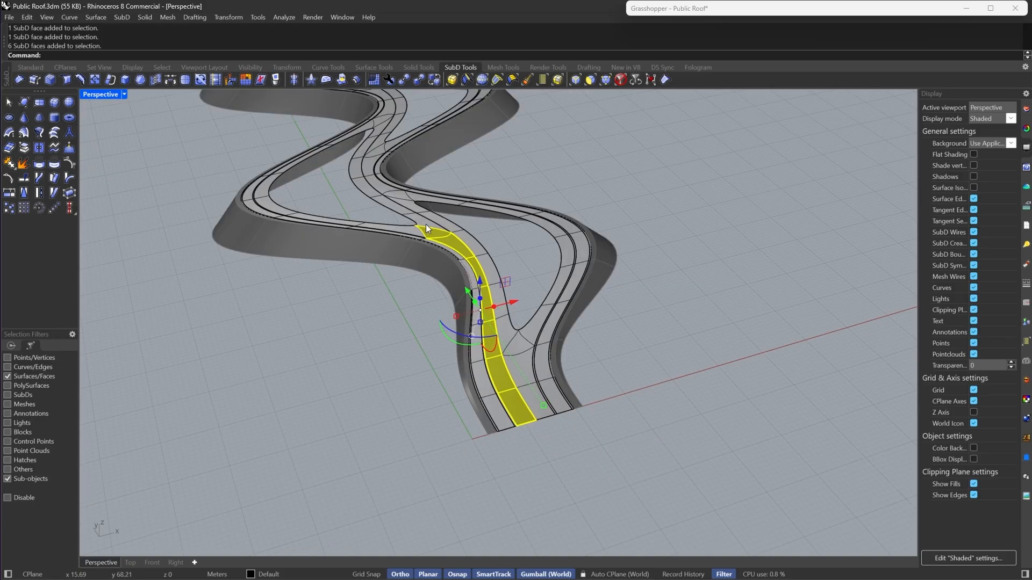
scroll(588, 292, "up", 4)
scroll(588, 292, "down", 4)
right_click_drag(541, 271, 468, 226)
scroll(468, 226, "up", 4)
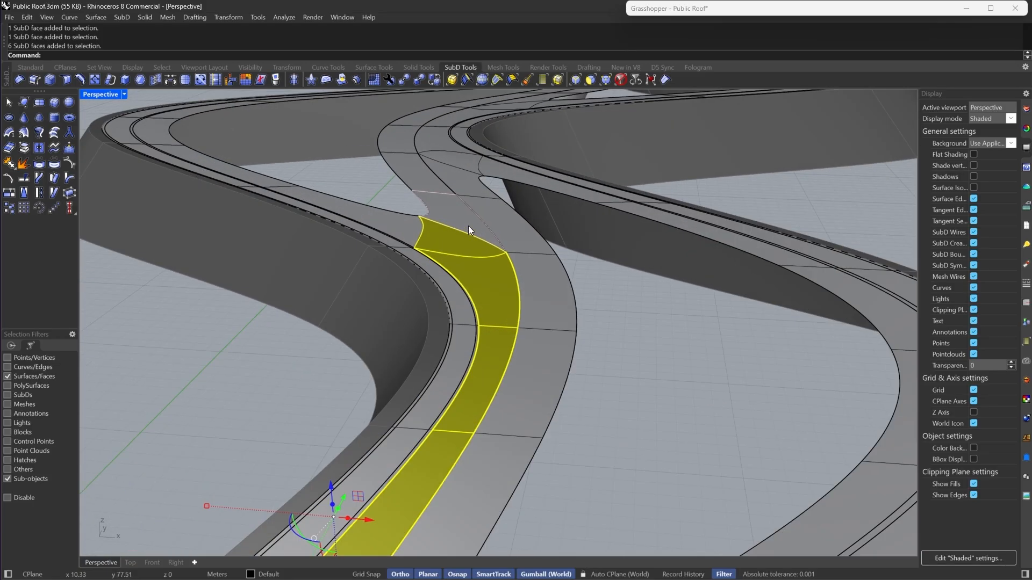
double_click(469, 225)
scroll(401, 216, "down", 3)
scroll(401, 217, "up", 3)
right_click_drag(400, 217, 472, 213)
scroll(472, 213, "down", 6)
key("Escape")
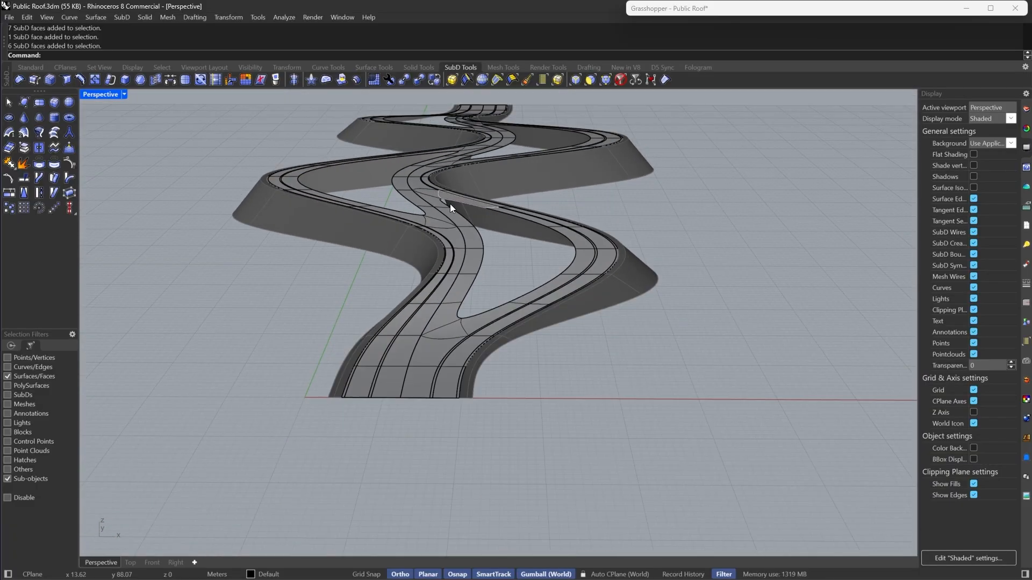
- Select the two extracted SubD strips and join them into one with creased joined edges
scroll(450, 204, "up", 3)
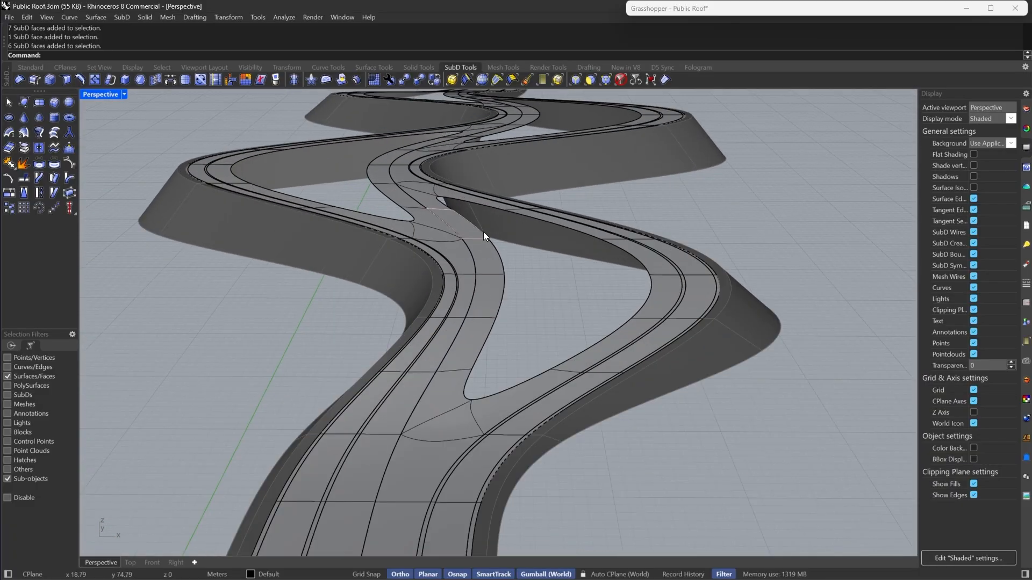
scroll(483, 231, "down", 2)
scroll(462, 303, "up", 2)
scroll(480, 363, "up", 3)
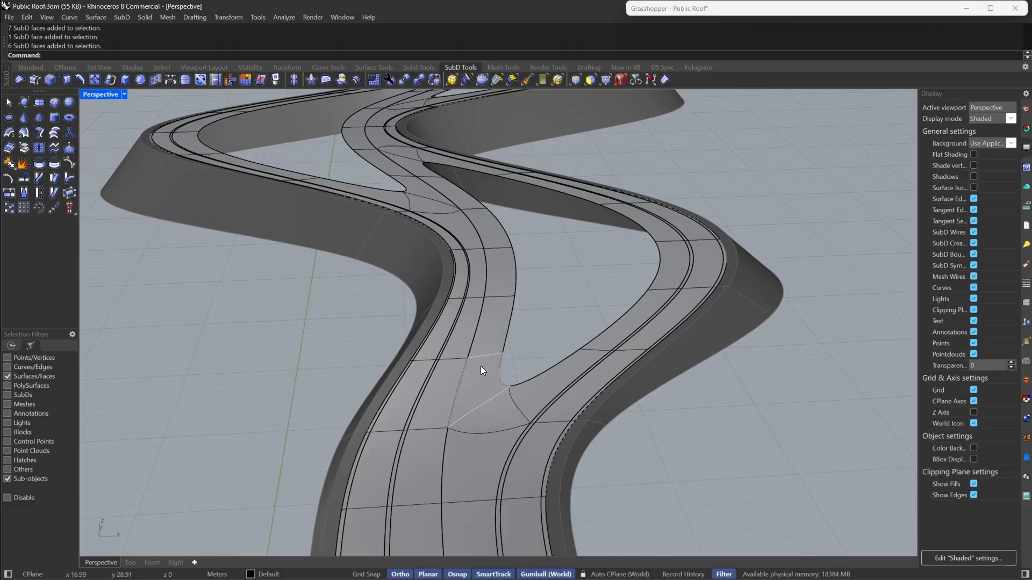
left_click(620, 78)
left_click(453, 386)
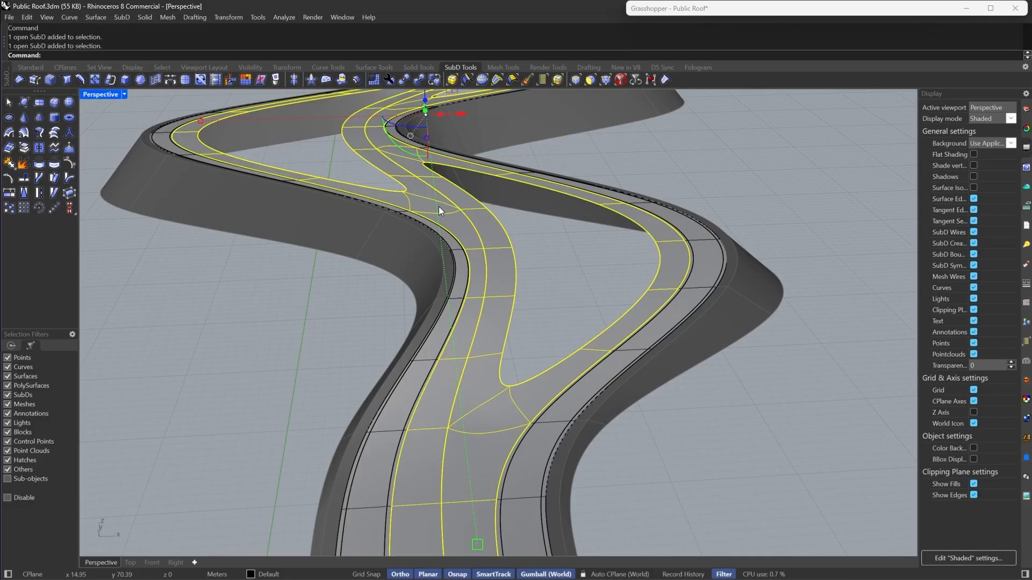
scroll(469, 250, "down", 4)
scroll(482, 352, "up", 2)
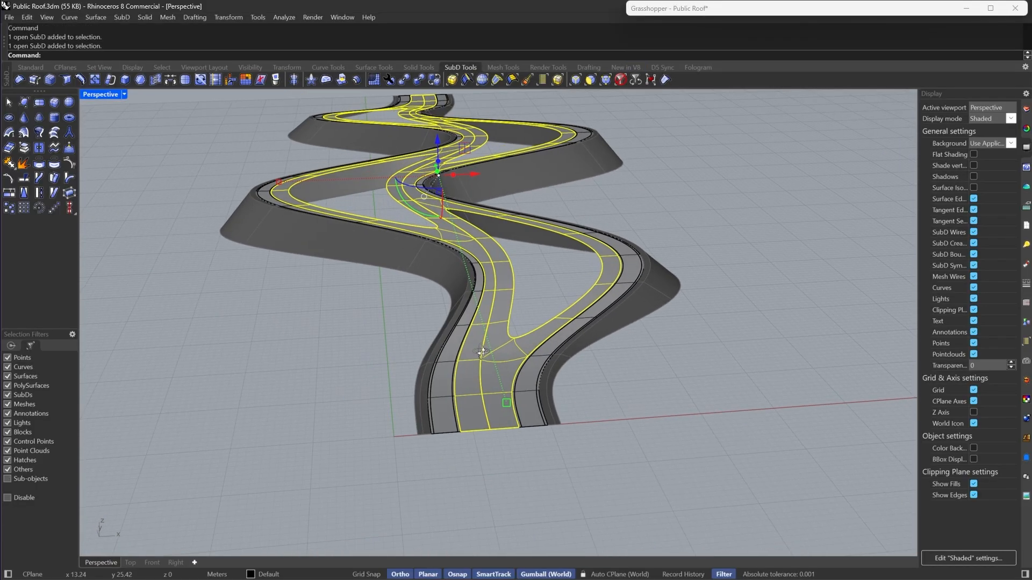
type("join")
key("Return")
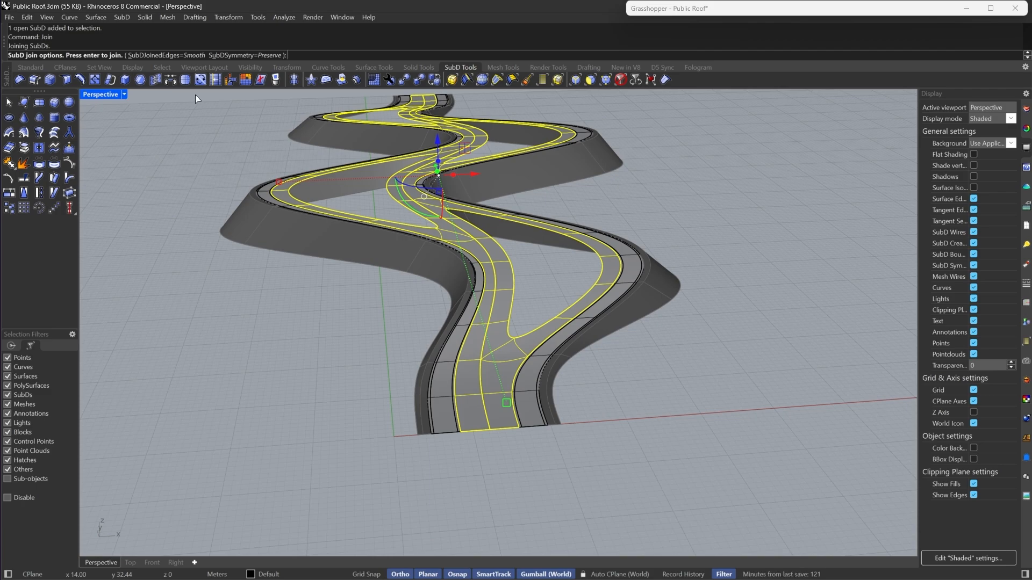
left_click(167, 55)
key("Return")
- Try to insert an edge loop beside the central edge loop of the joined strip
scroll(494, 297, "up", 3)
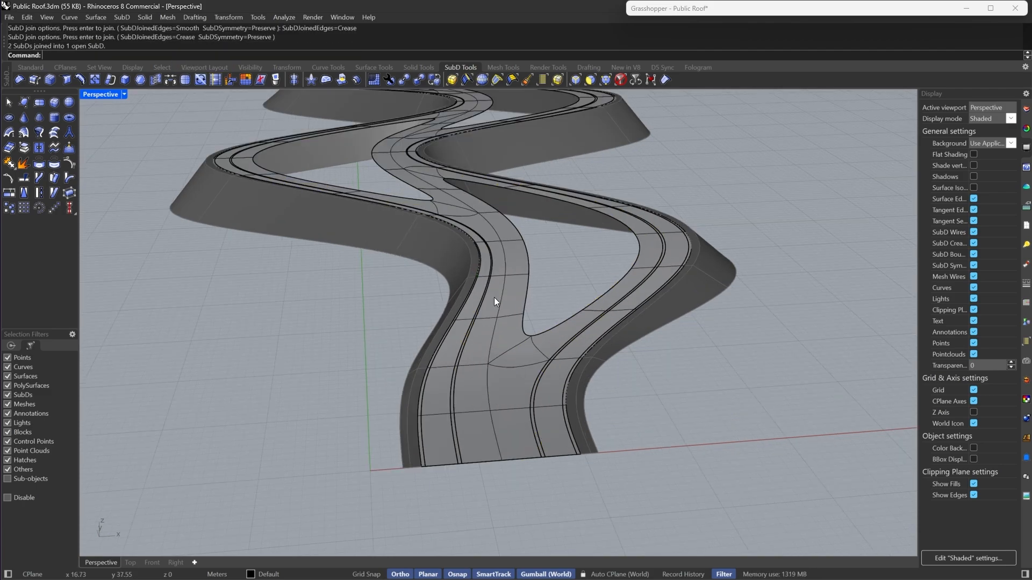
left_click(576, 79)
double_click(490, 350)
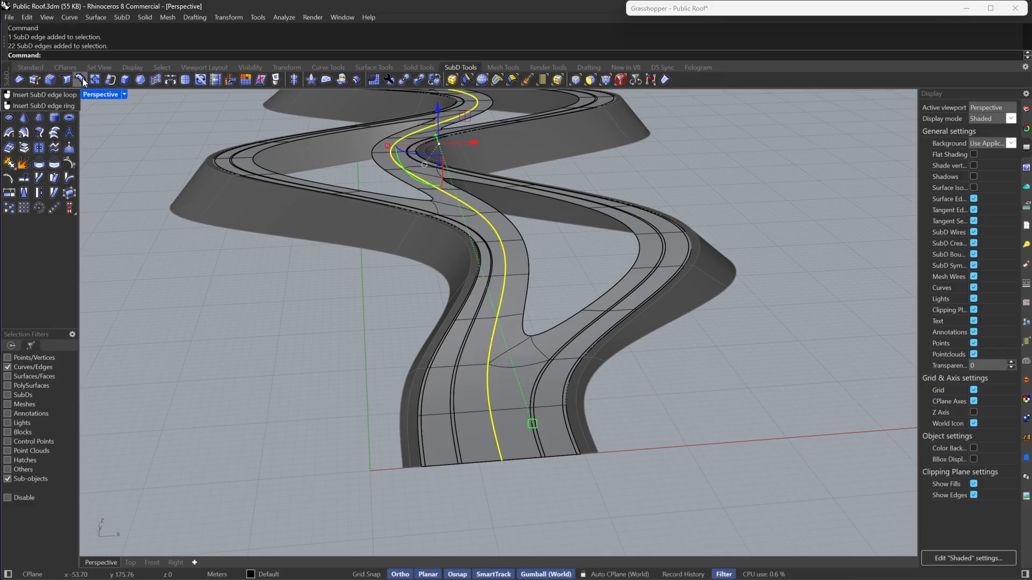
left_click(64, 81)
scroll(408, 148, "up", 3)
key("Tab")
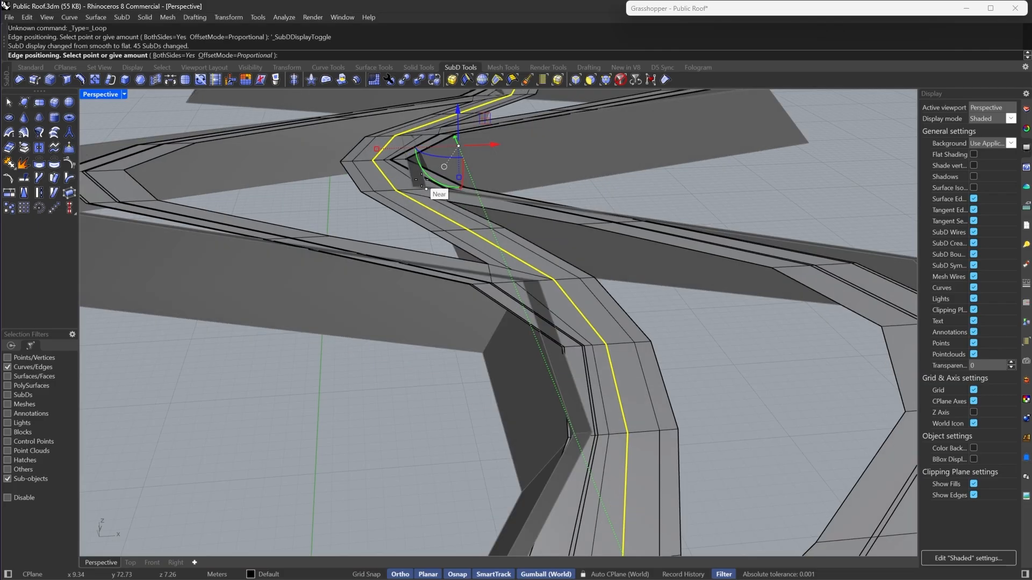
scroll(424, 184, "up", 3)
right_click_drag(440, 200, 399, 195)
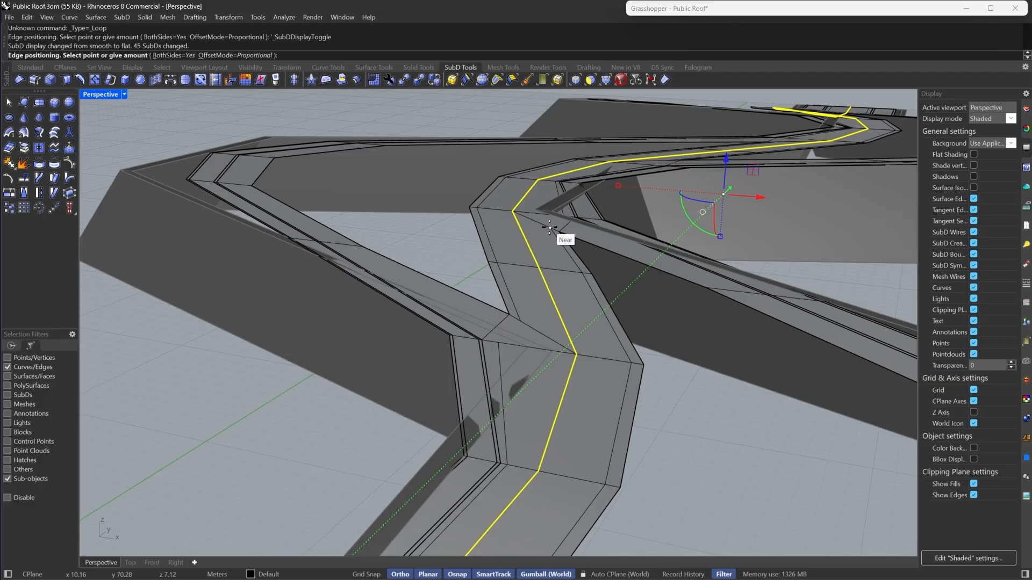
left_click(549, 227)
right_click_drag(494, 305, 519, 309)
key("Tab")
key("Tab")
scroll(530, 320, "down", 5)
key("ctrl+z")
- Bevel the strip's central edge loop with 2 segments
scroll(519, 310, "down", 5)
left_click(48, 79)
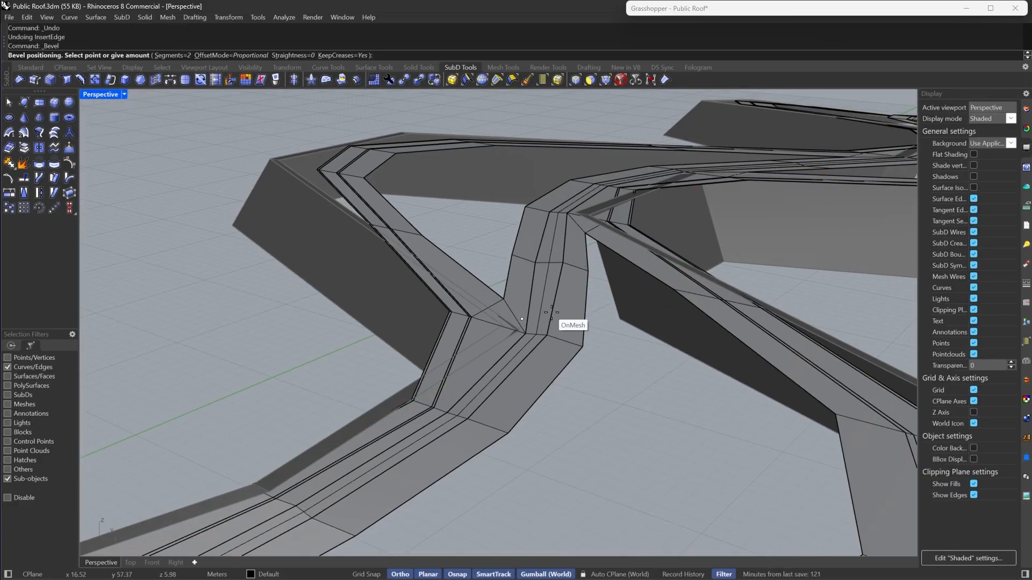
right_click_drag(552, 311, 571, 328)
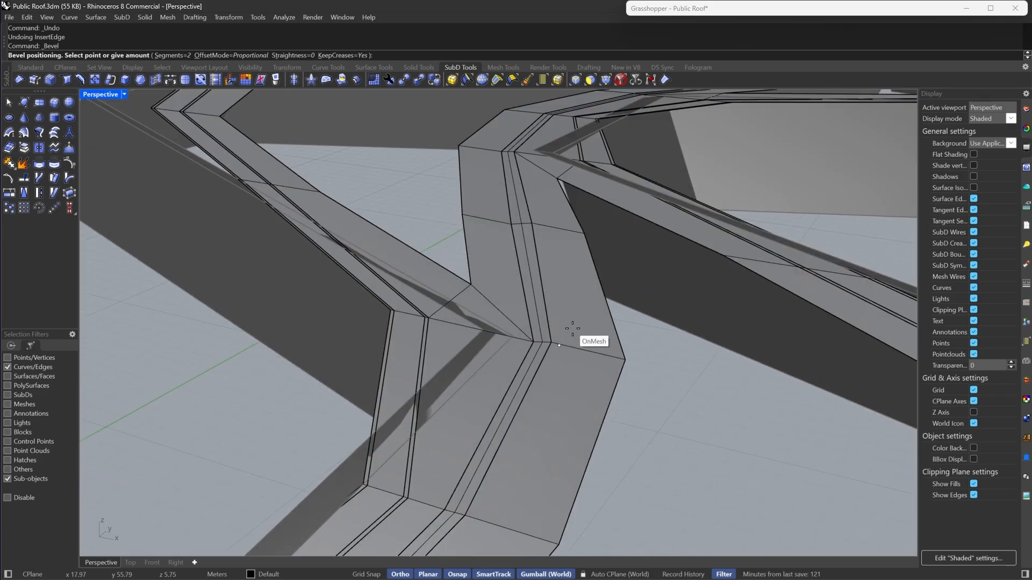
left_click(621, 350)
scroll(559, 285, "down", 6)
key("Tab")
right_click_drag(539, 260, 531, 300)
scroll(495, 234, "down", 8)
scroll(513, 363, "up", 6)
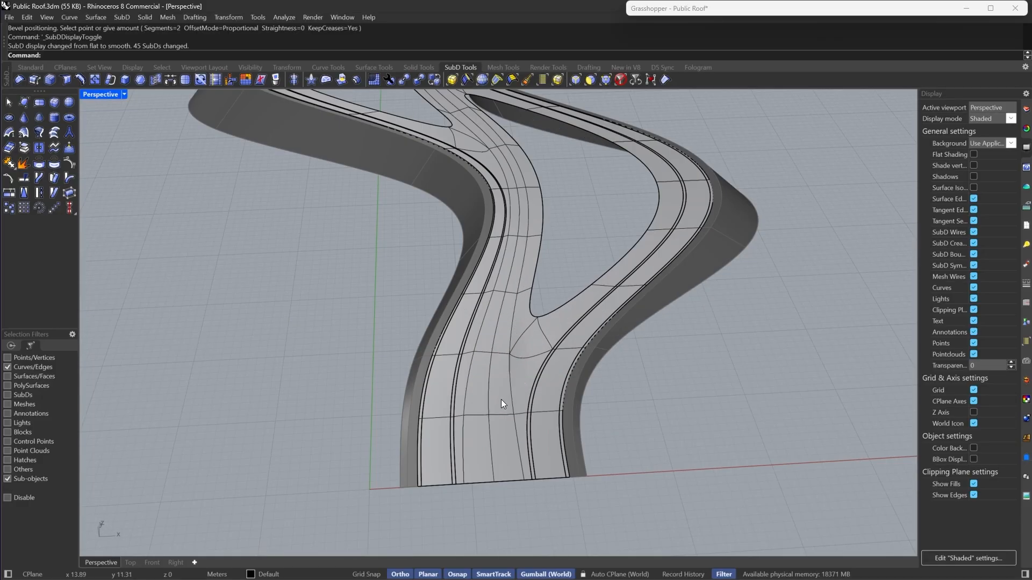
left_click(590, 79)
left_click(489, 438)
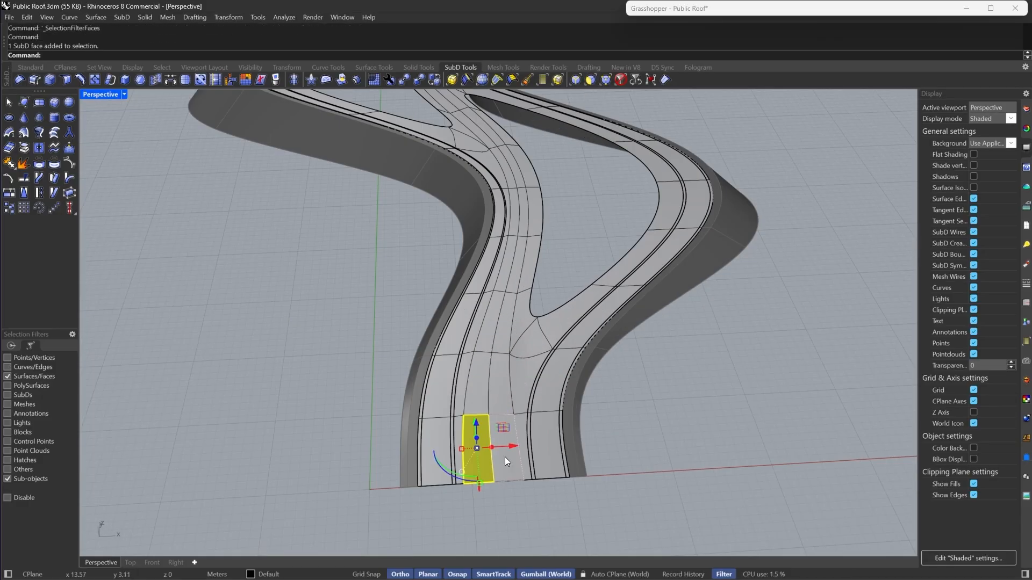
left_click(505, 457)
key("Escape")
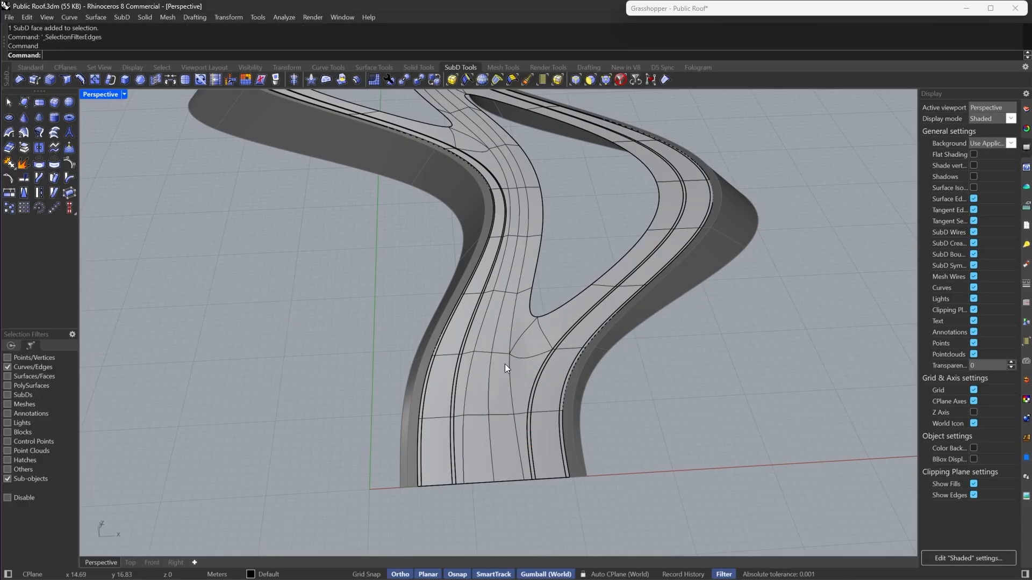
- Delete the edge loop running along the middle of the strip
double_click(489, 377)
key("Delete")
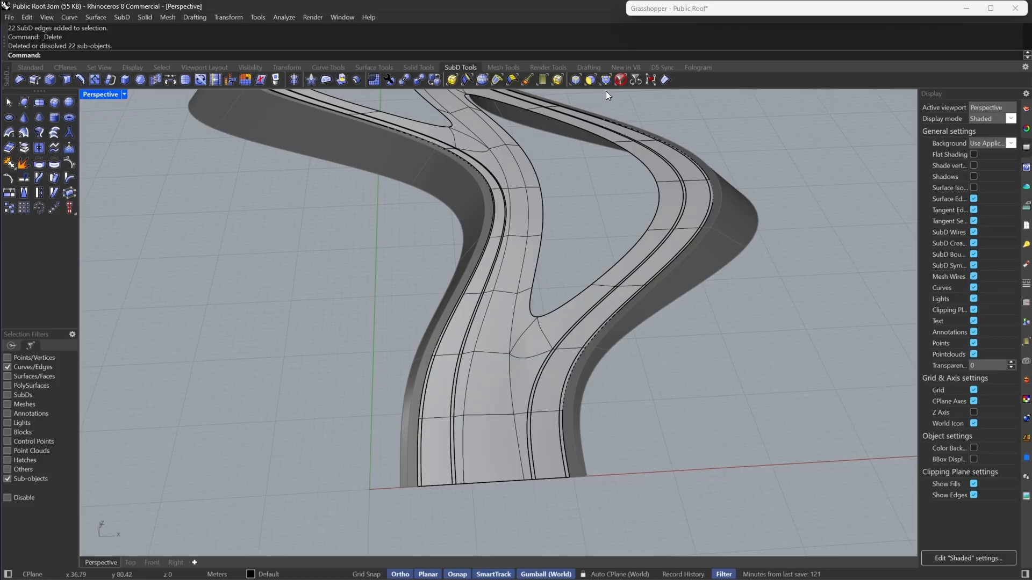
- Extract the central face strip as a separate SubD and return to smooth display
left_click(499, 435)
double_click(481, 380)
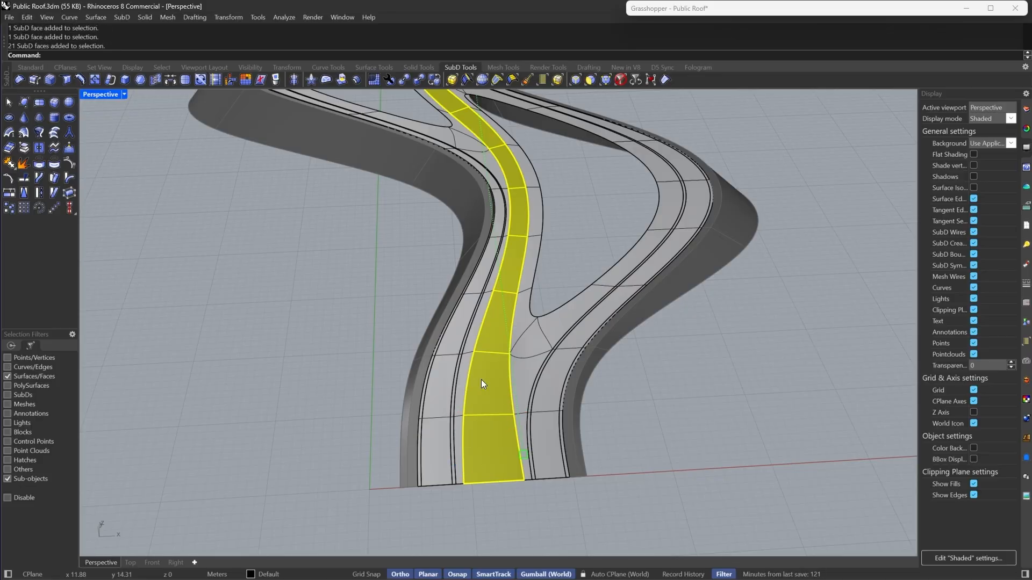
scroll(481, 379, "down", 5)
scroll(494, 426, "up", 4)
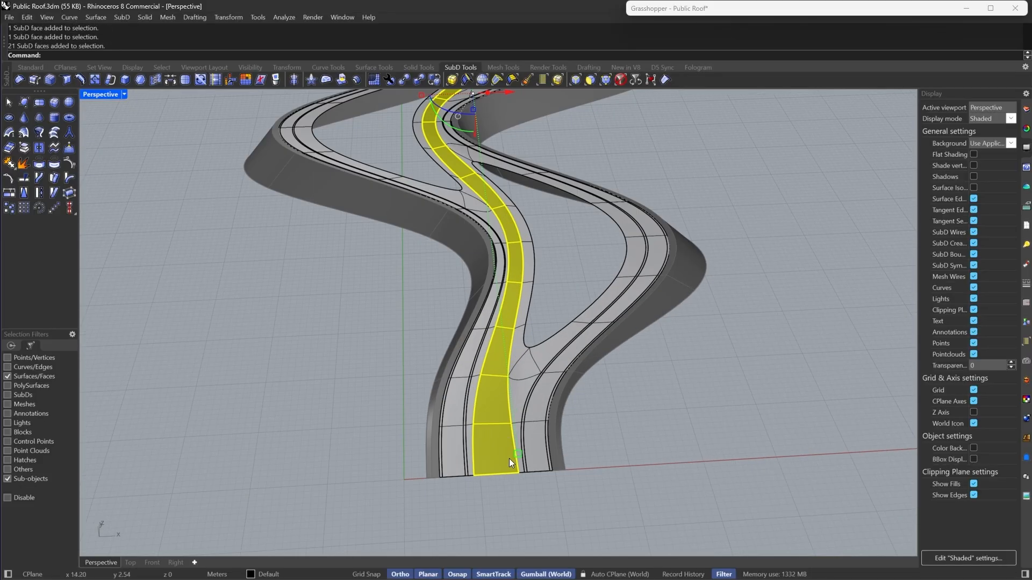
left_click(28, 151)
key("Tab")
key("Tab")
right_click_drag(391, 397, 517, 329)
scroll(517, 329, "up", 3)
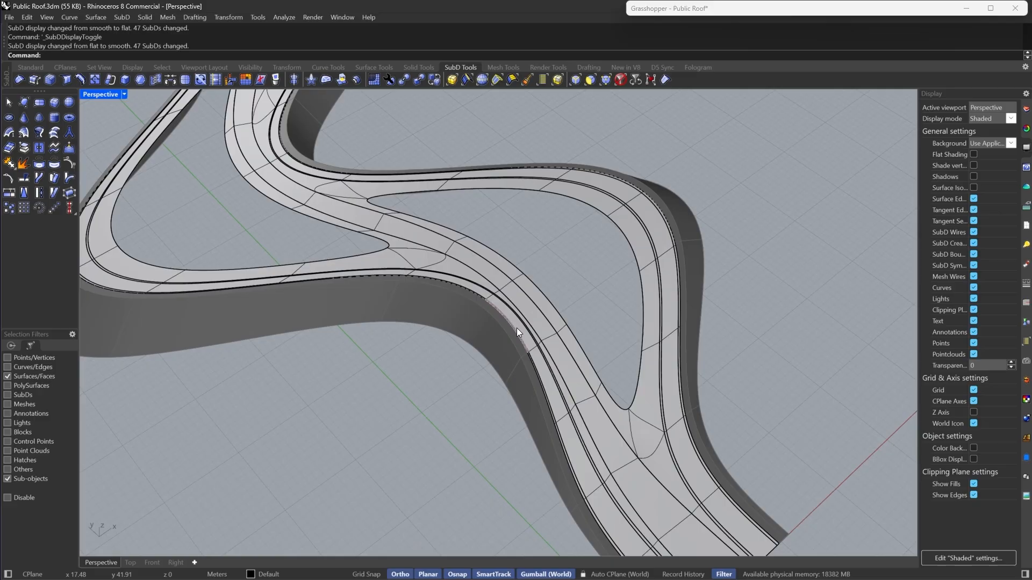
- Select the two side strips of the roof and assign them a newly created Custom material
left_click(631, 80)
scroll(520, 192, "down", 6)
scroll(599, 271, "up", 5)
left_click(601, 271)
left_click(581, 323, "shift")
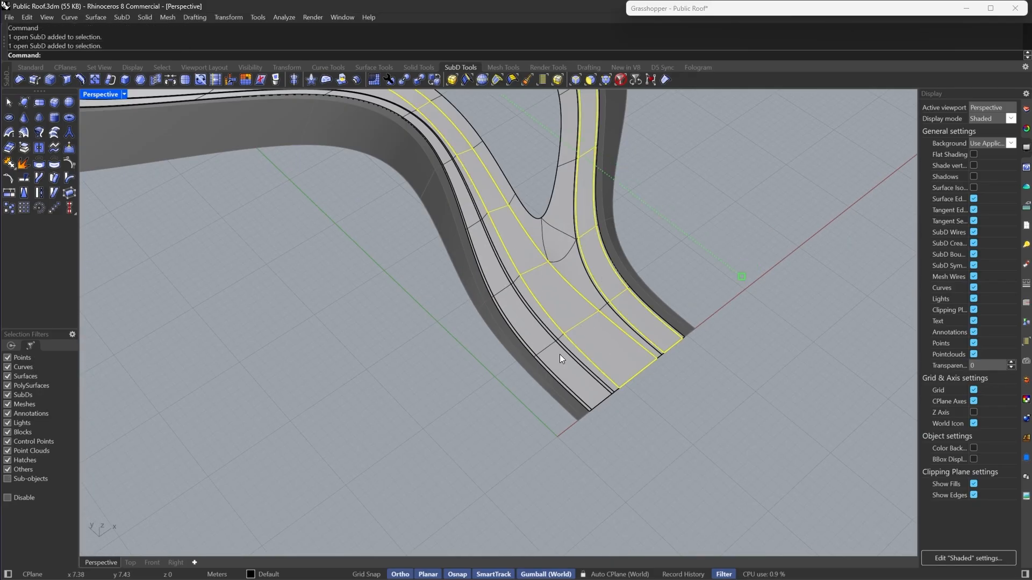
left_click(559, 359, "shift")
scroll(463, 253, "down", 5)
scroll(497, 261, "up", 4)
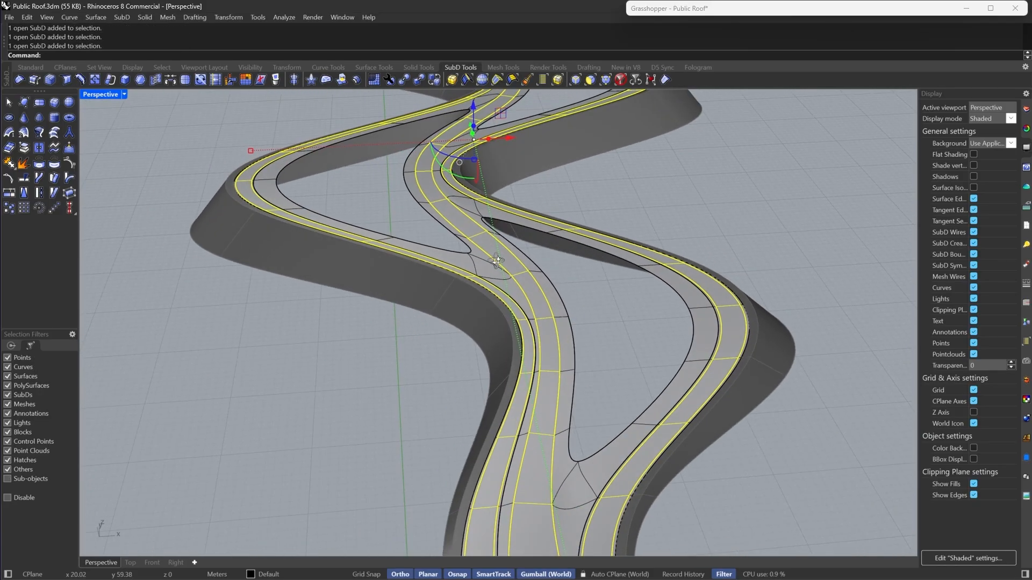
scroll(503, 263, "down", 4)
right_click_drag(470, 302, 485, 272)
scroll(508, 291, "up", 4)
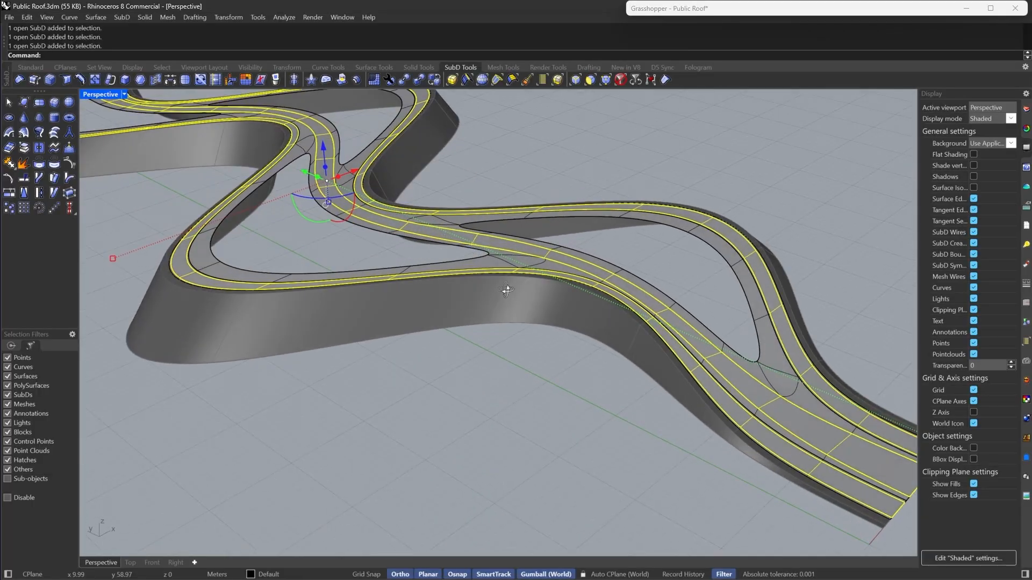
scroll(740, 259, "down", 2)
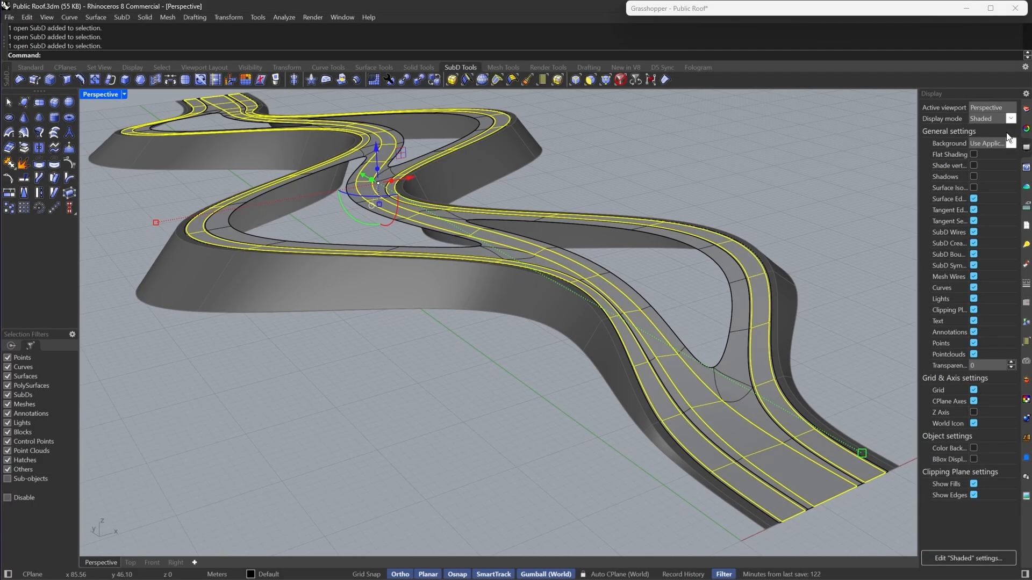
left_click(1026, 266)
right_click(931, 186)
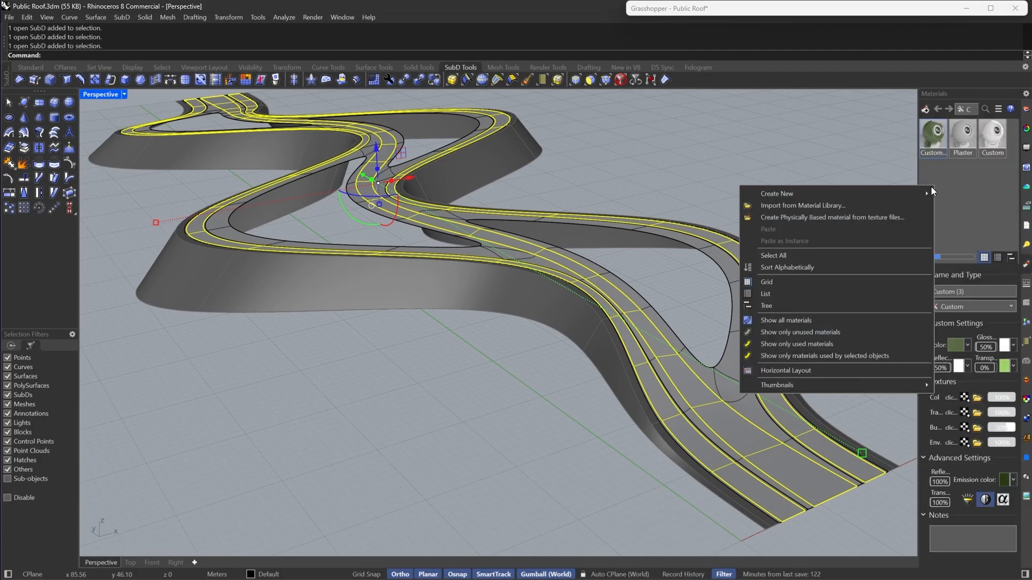
mouse_move(895, 195)
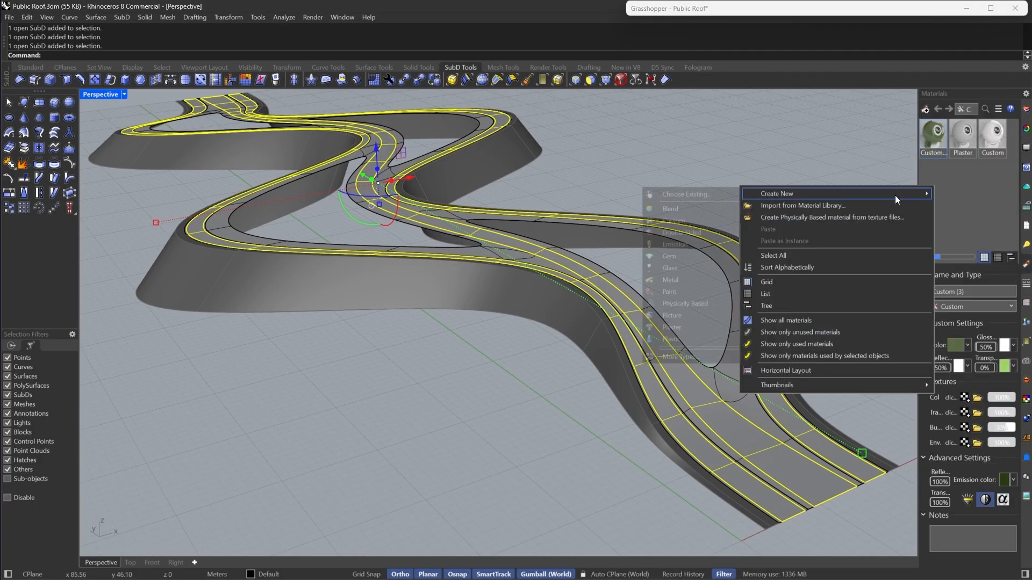
left_click(694, 223)
right_click(934, 173)
left_click(810, 172)
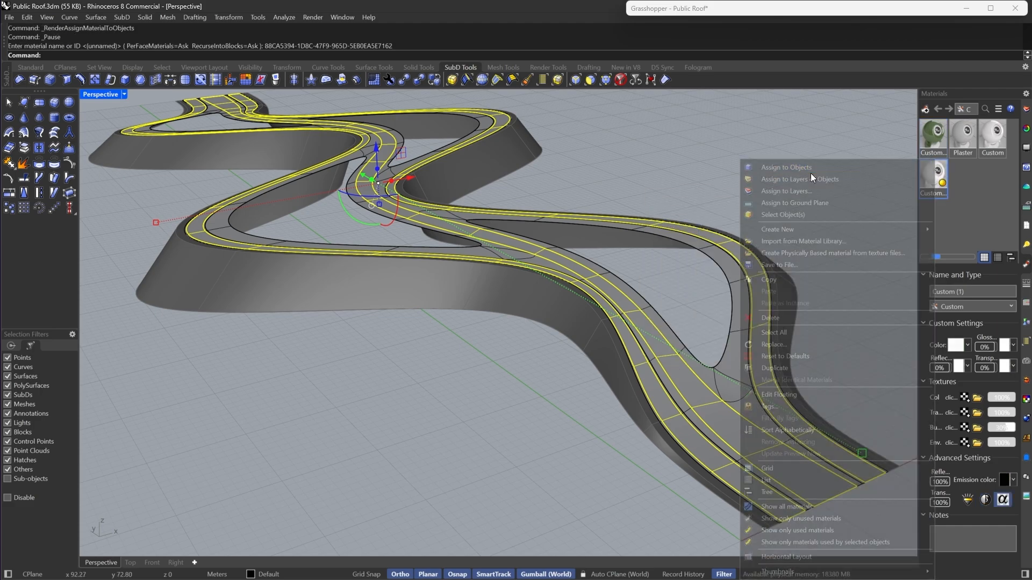
- Set the new material's colour to Tan
left_click(955, 345)
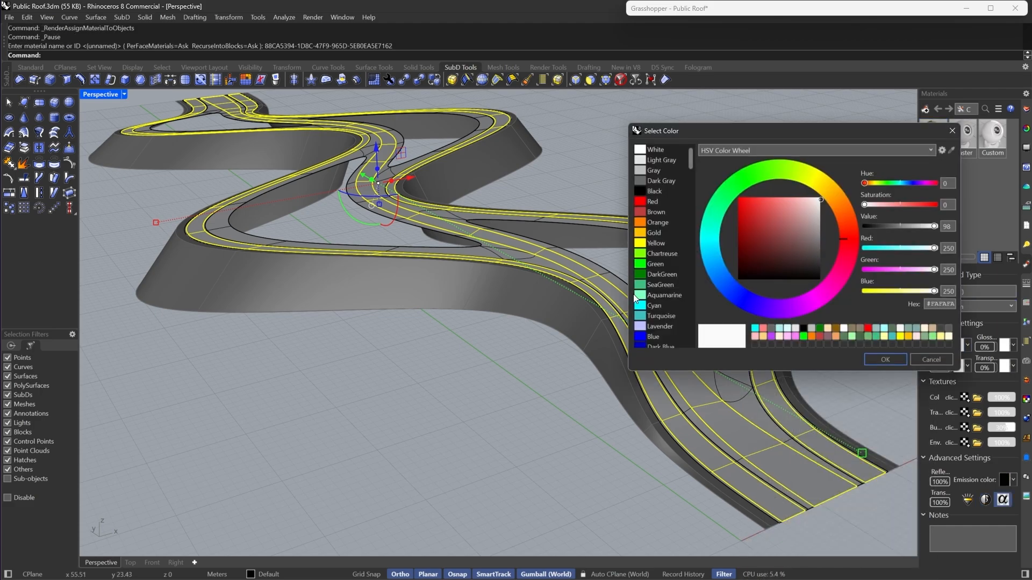
scroll(646, 294, "down", 10)
scroll(647, 292, "down", 5)
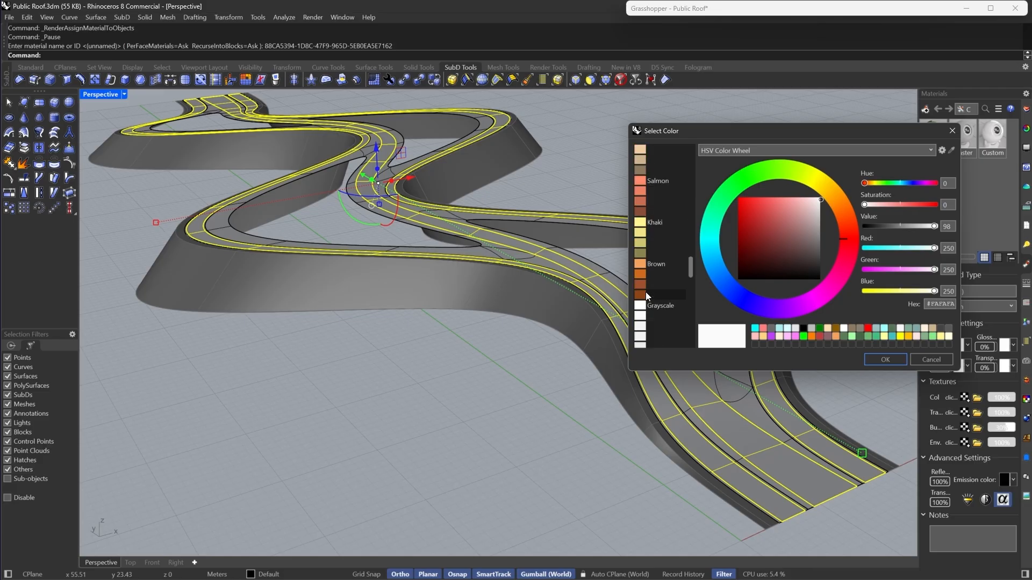
left_click(642, 263)
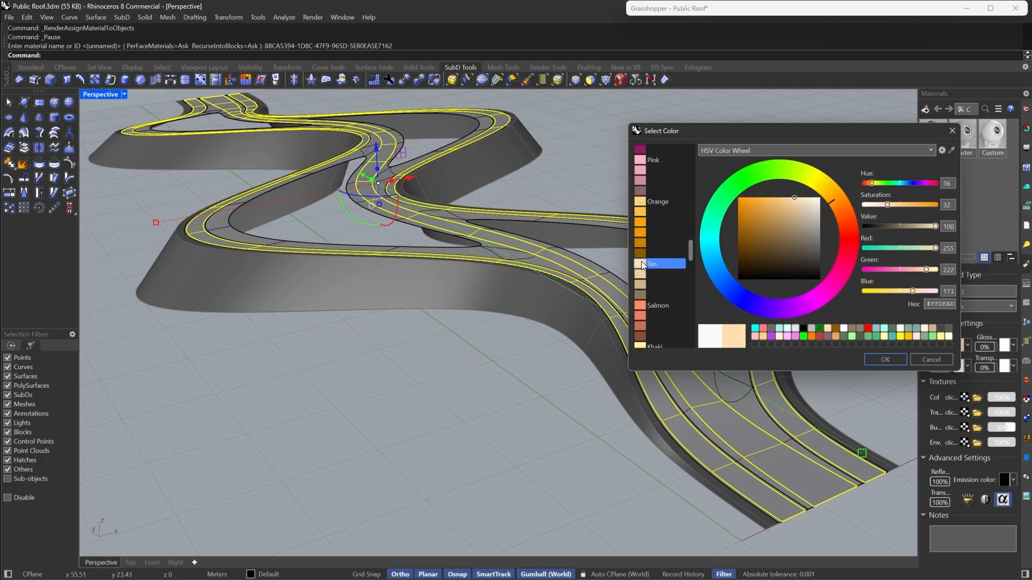
left_click(884, 356)
- Select the next pair of strips and create another Custom material
left_click(859, 353)
scroll(657, 272, "down", 8)
right_click_drag(657, 272, 581, 304)
scroll(582, 304, "up", 7)
left_click(604, 372)
left_click(456, 212, "shift")
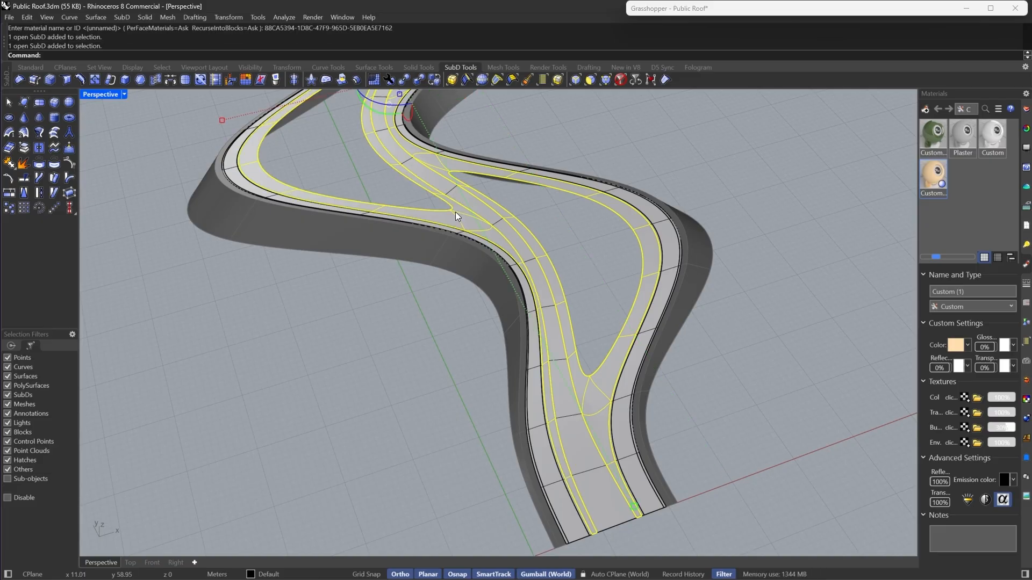
right_click(943, 206)
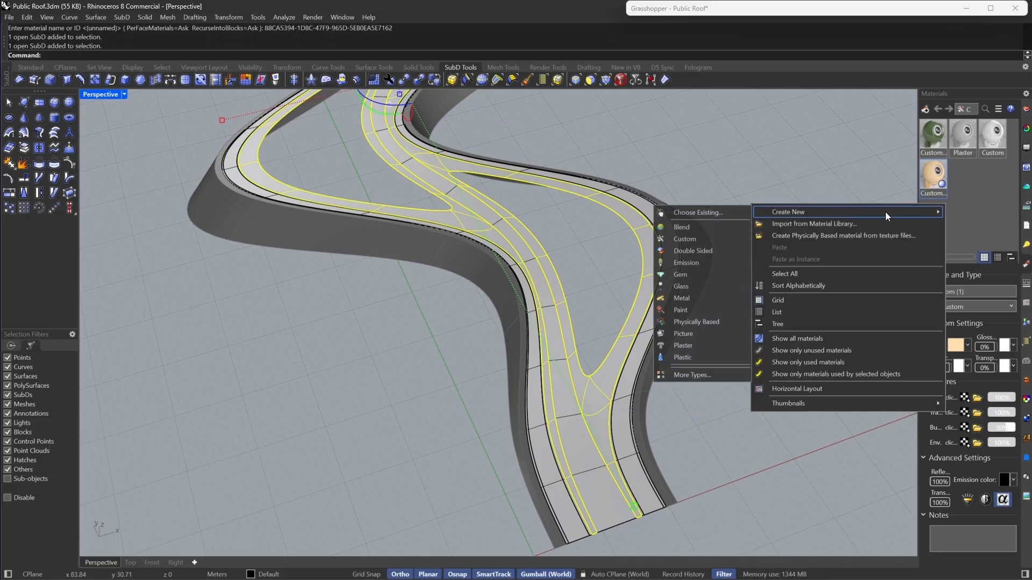
left_click(688, 244)
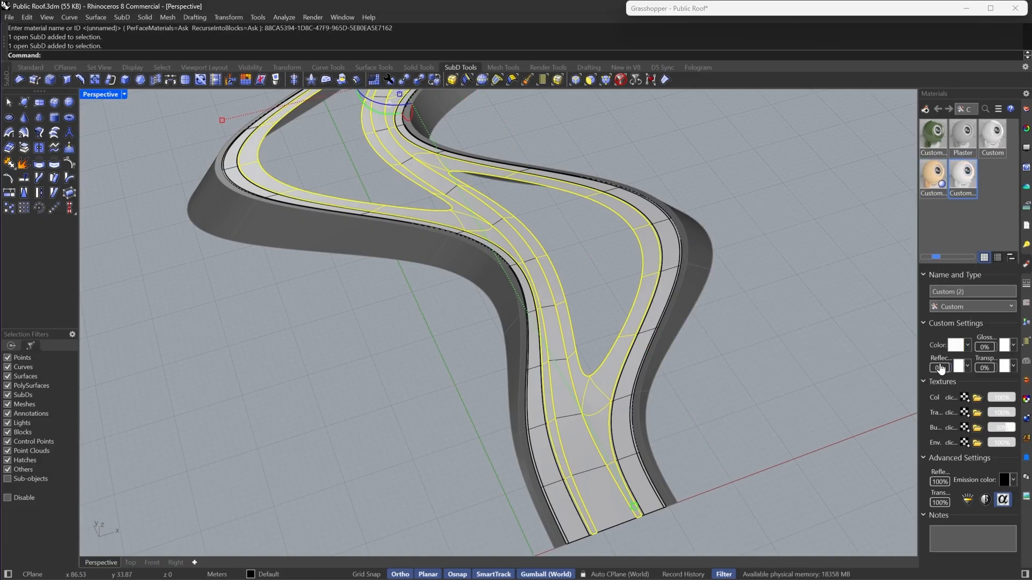
- Set that material's colour to Gray and assign it to the selected strips
left_click(955, 346)
left_click(651, 170)
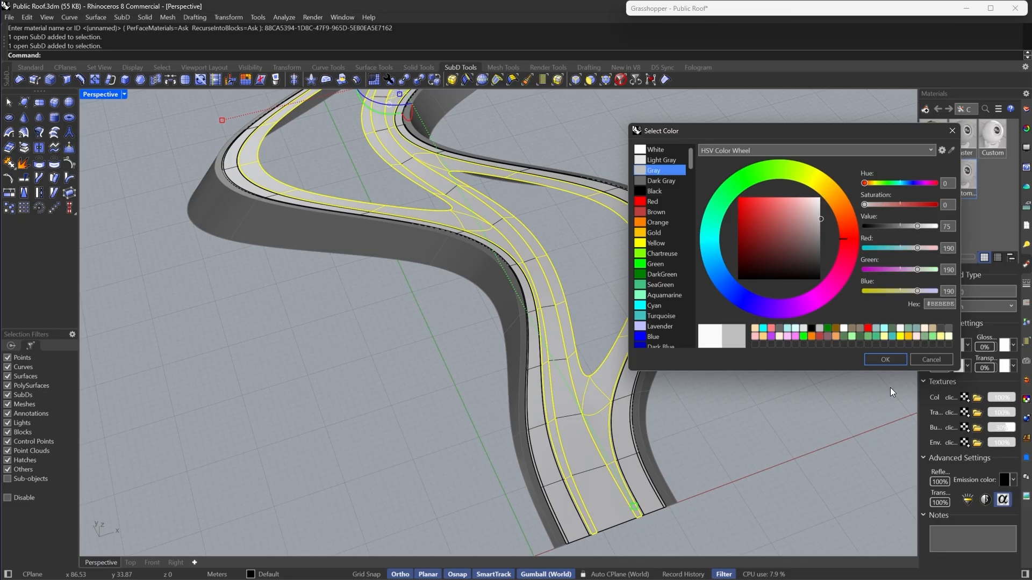
left_click(869, 357)
right_click(959, 177)
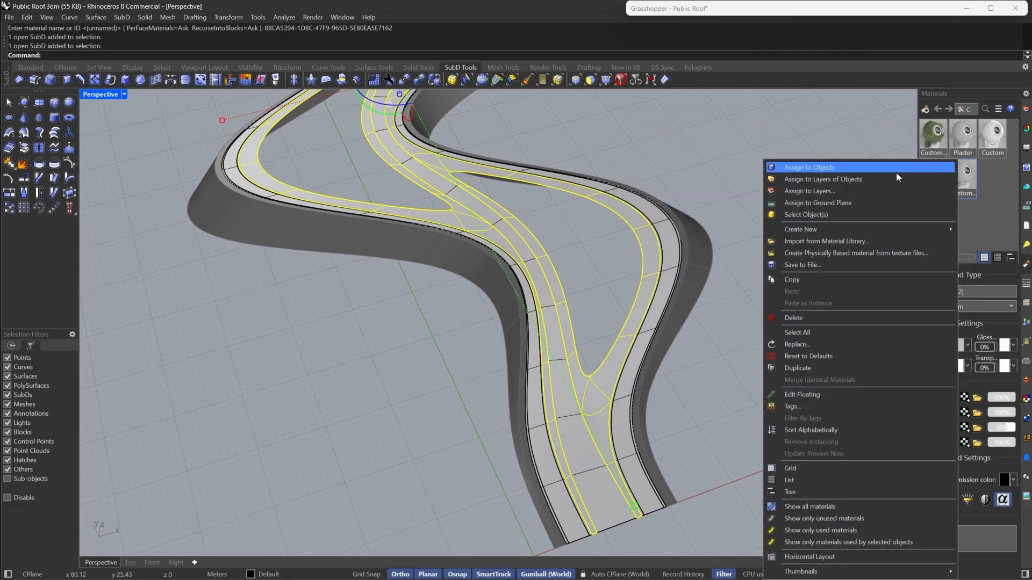
left_click(886, 167)
- Show all hidden objects and switch the viewport to Rendered display
right_click_drag(786, 250, 616, 312)
type("S")
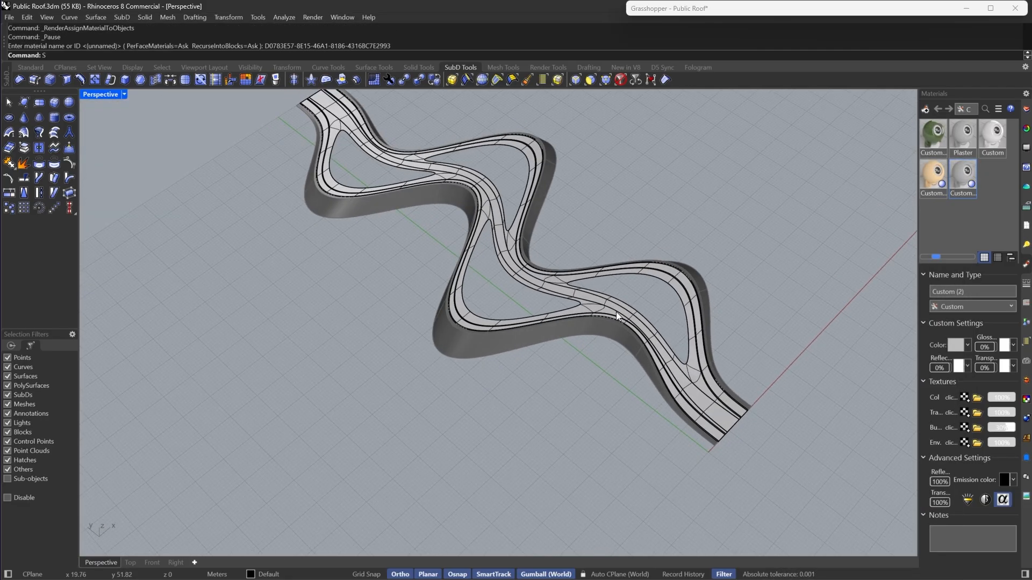
type("how")
key("Return")
left_click(124, 95)
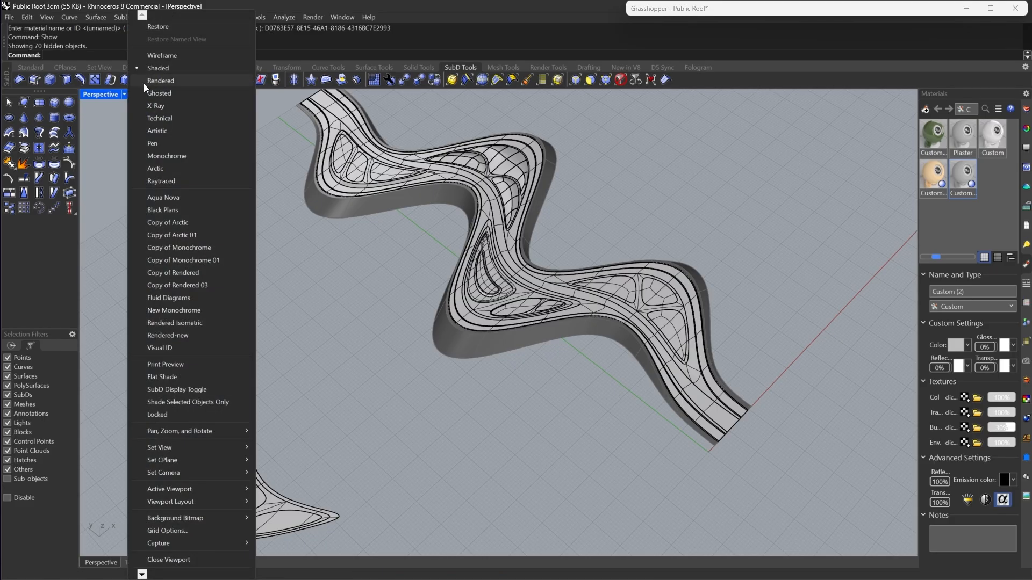
left_click(144, 80)
- Select the inner planter patches of the roof and create a third Custom material
scroll(630, 341, "up", 10)
scroll(630, 341, "up", 2)
scroll(592, 359, "down", 10)
right_click_drag(592, 359, 420, 312)
scroll(742, 344, "up", 6)
scroll(407, 299, "up", 4)
left_click(375, 290)
left_click(413, 339, "shift")
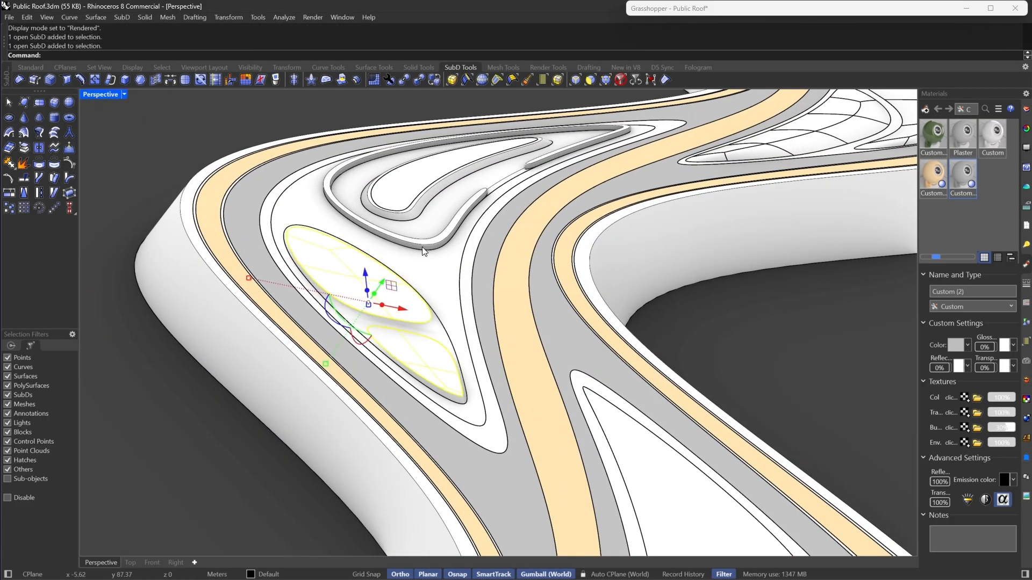
scroll(457, 258, "down", 8)
right_click_drag(473, 263, 639, 315)
scroll(653, 319, "up", 7)
left_click(682, 353, "shift")
left_click(602, 250, "shift")
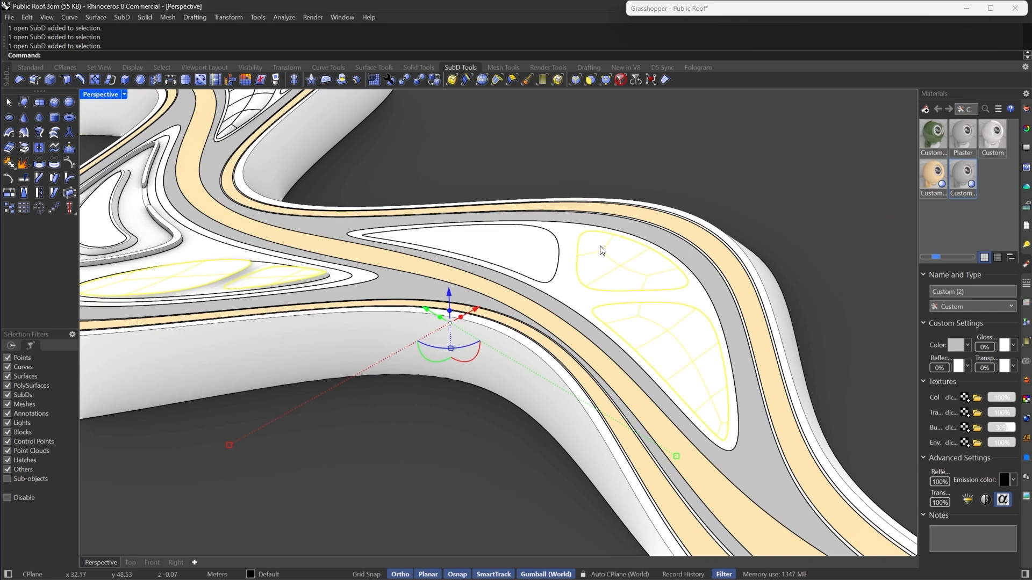
left_click(528, 247, "shift")
scroll(615, 343, "down", 5)
scroll(524, 274, "up", 5)
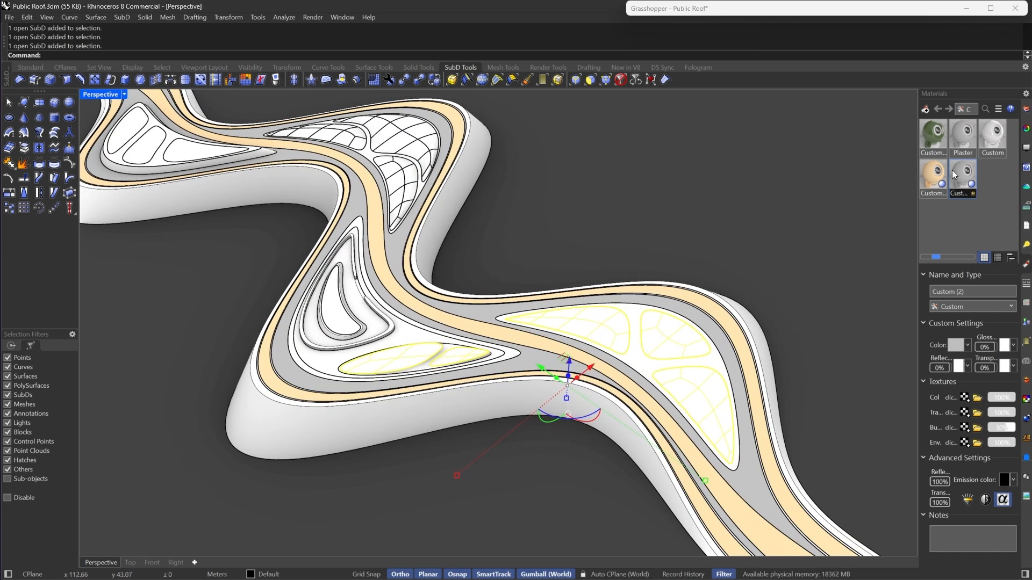
right_click(955, 198)
left_click(957, 217)
right_click(956, 217)
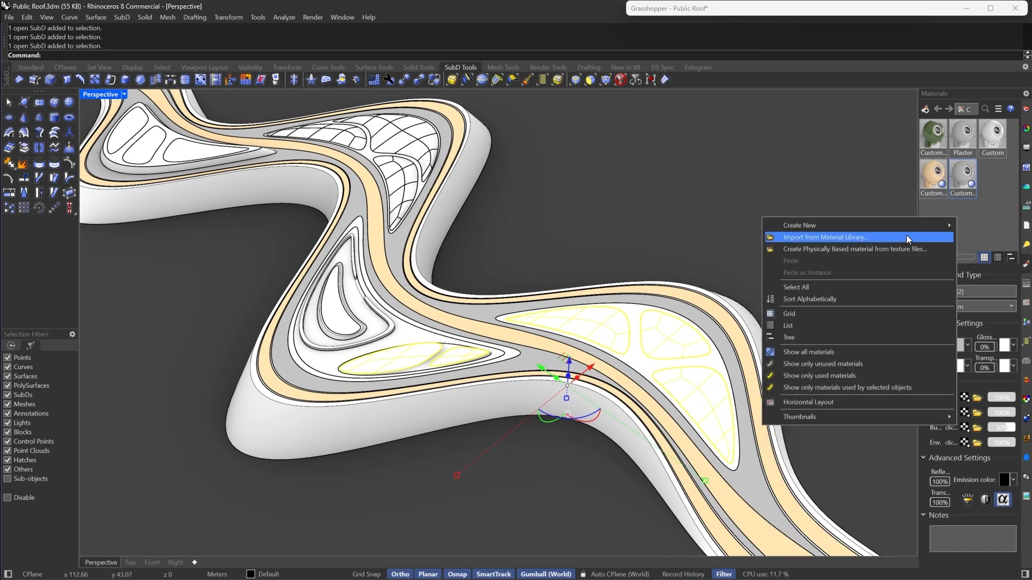
mouse_move(897, 228)
left_click(708, 252)
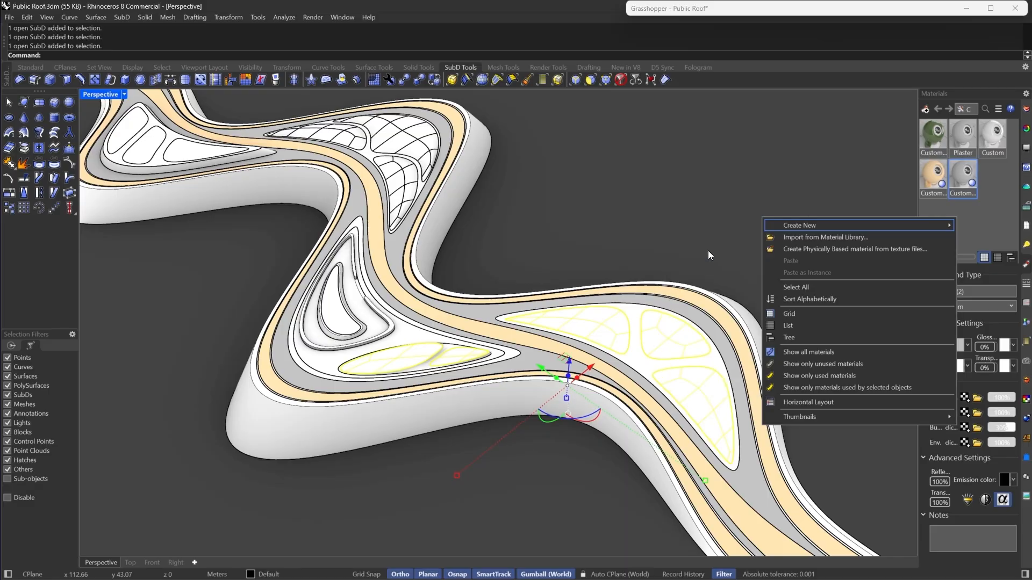
- Set the material's colour to a muted green #619361 and assign it to the selected patches
left_click(955, 347)
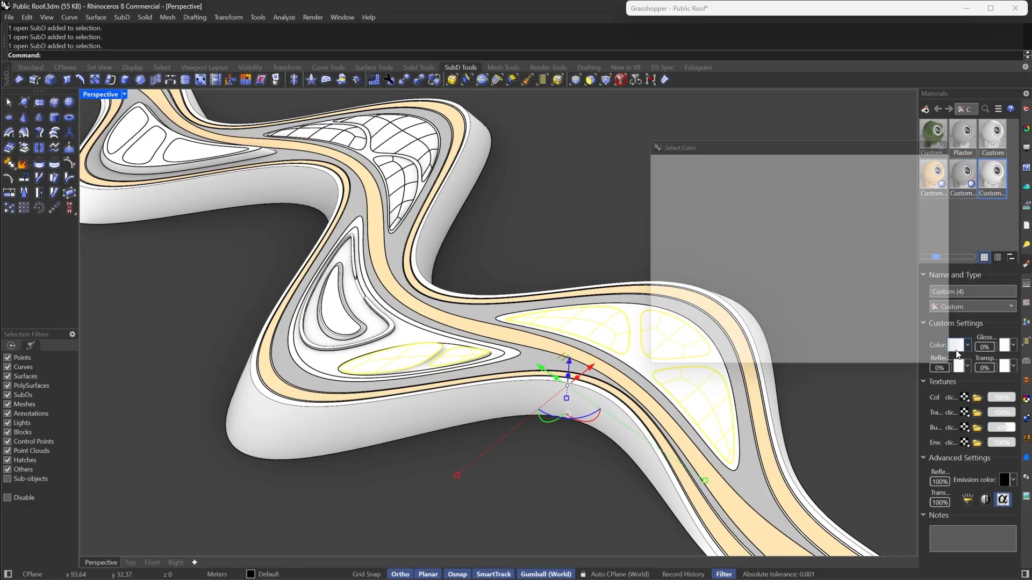
left_click(655, 275)
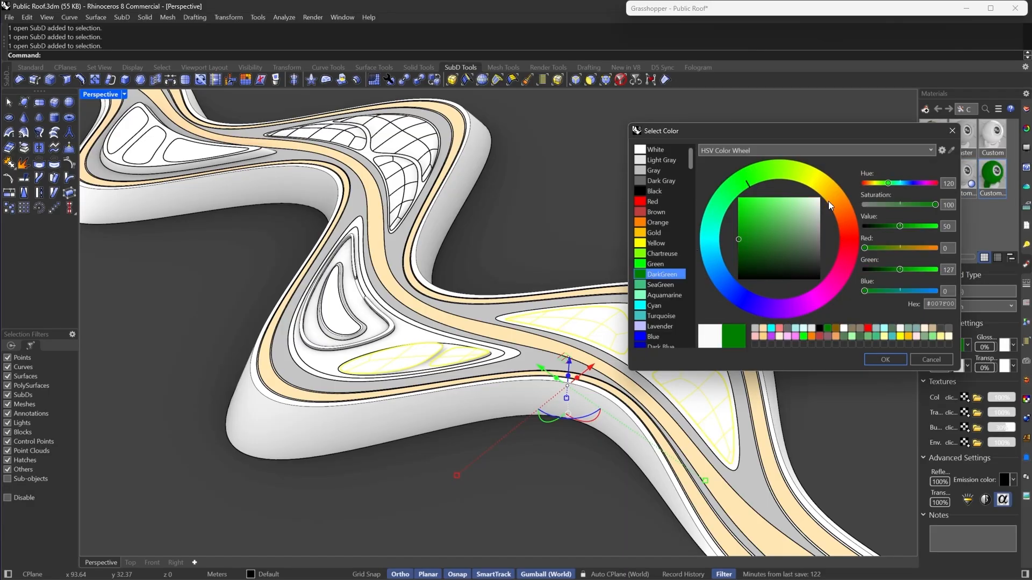
mouse_move(792, 238)
left_mouse_down()
mouse_move(807, 230)
mouse_move(792, 234)
left_mouse_up()
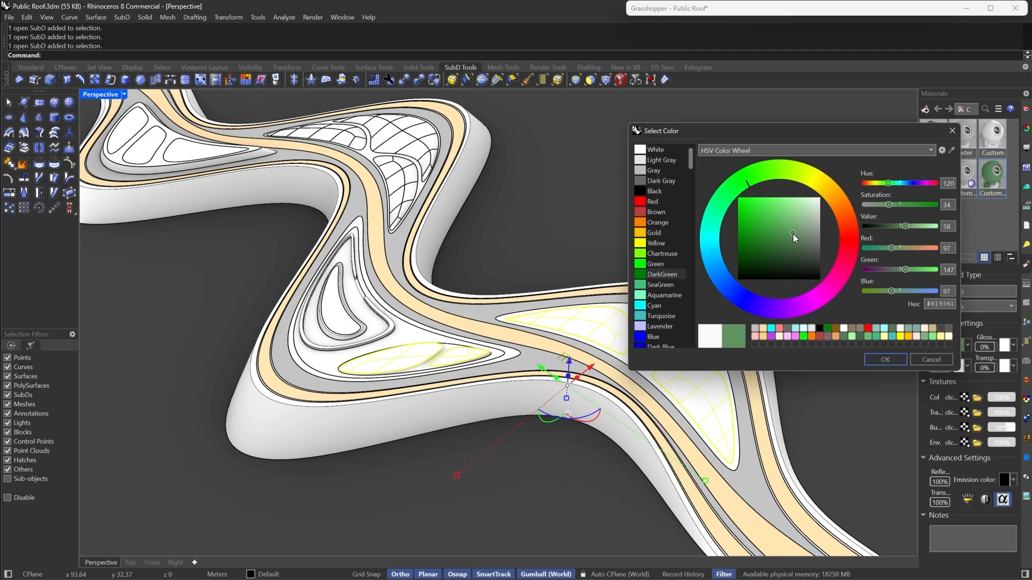
left_click(876, 361)
right_click(983, 180)
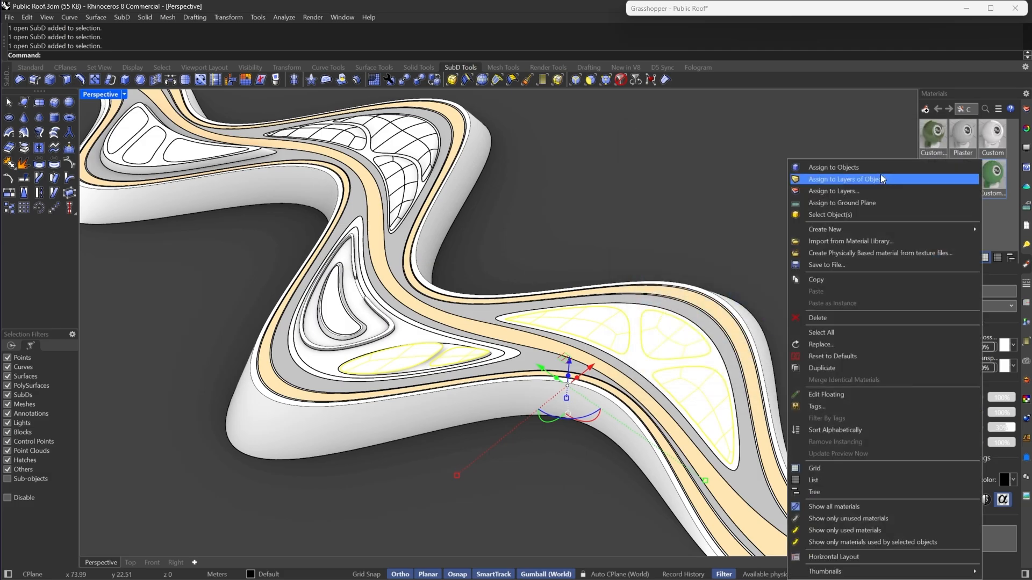
left_click(881, 167)
- Select another inner patch and assign the green material to it
left_click(794, 200)
scroll(700, 324, "up", 7)
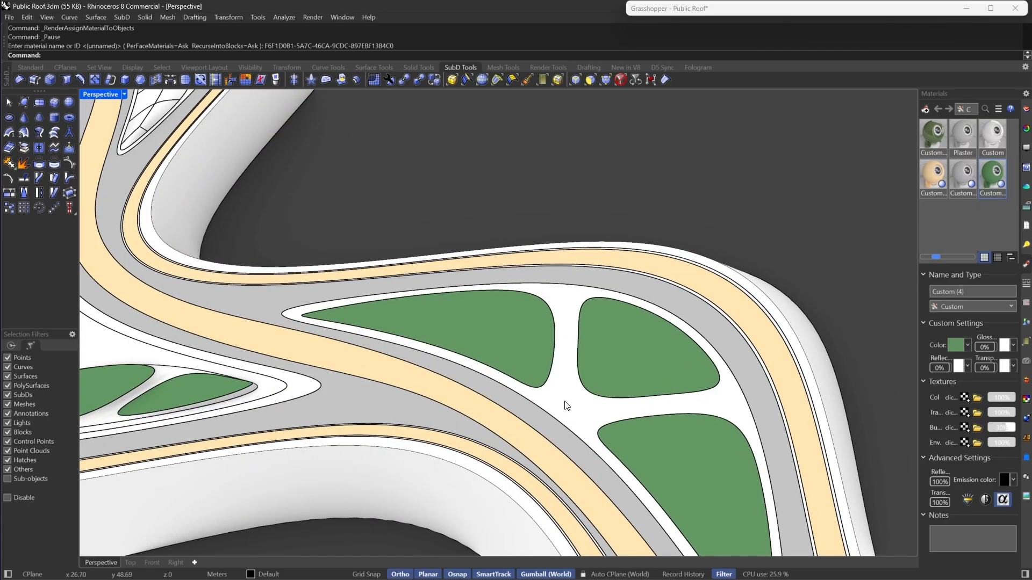
left_click(566, 404)
scroll(631, 335, "down", 9)
scroll(400, 322, "up", 6)
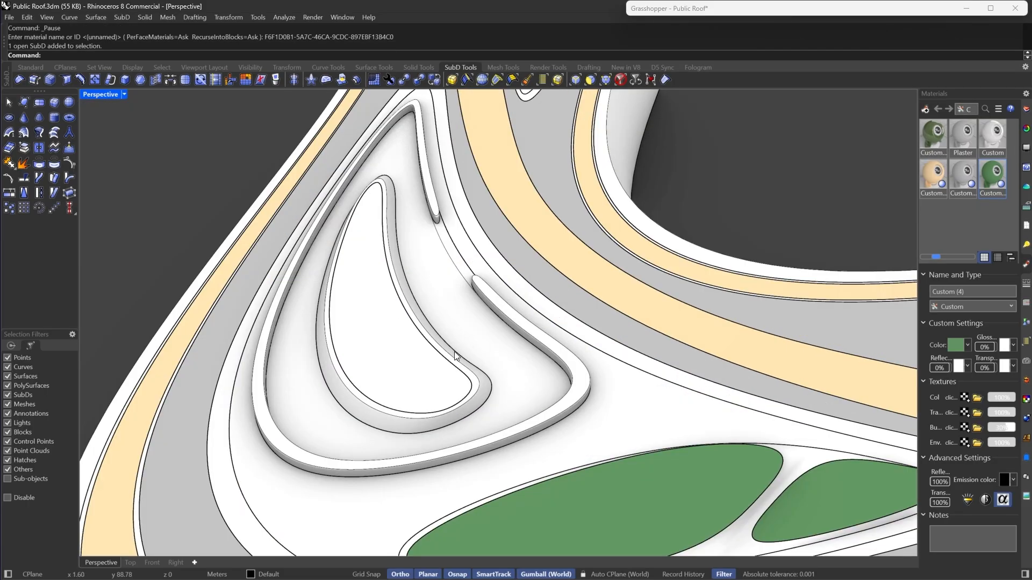
left_click(400, 321)
scroll(399, 316, "down", 4)
scroll(417, 346, "up", 4)
key("ctrl+alt+r")
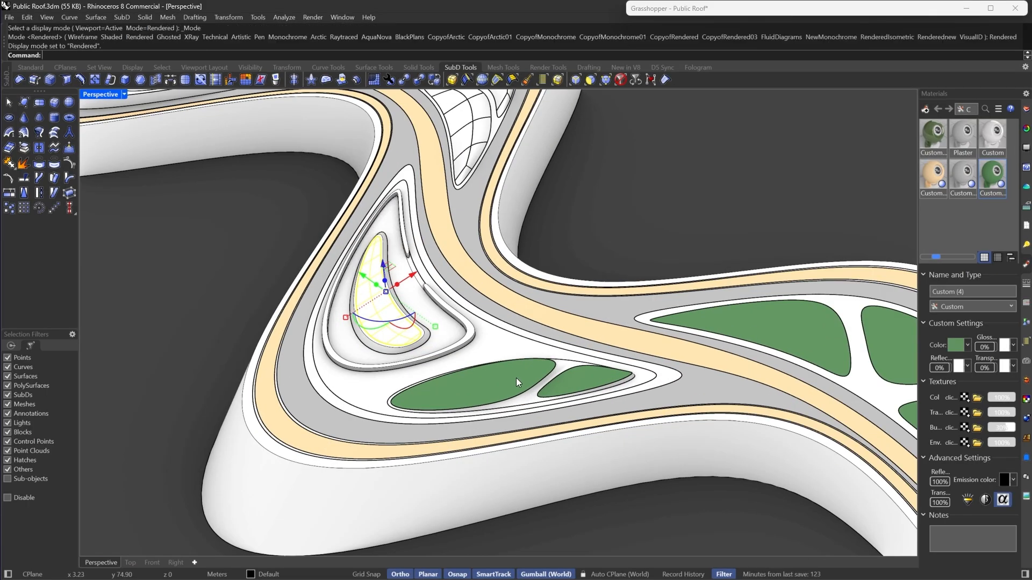
key("Escape")
left_click(366, 304)
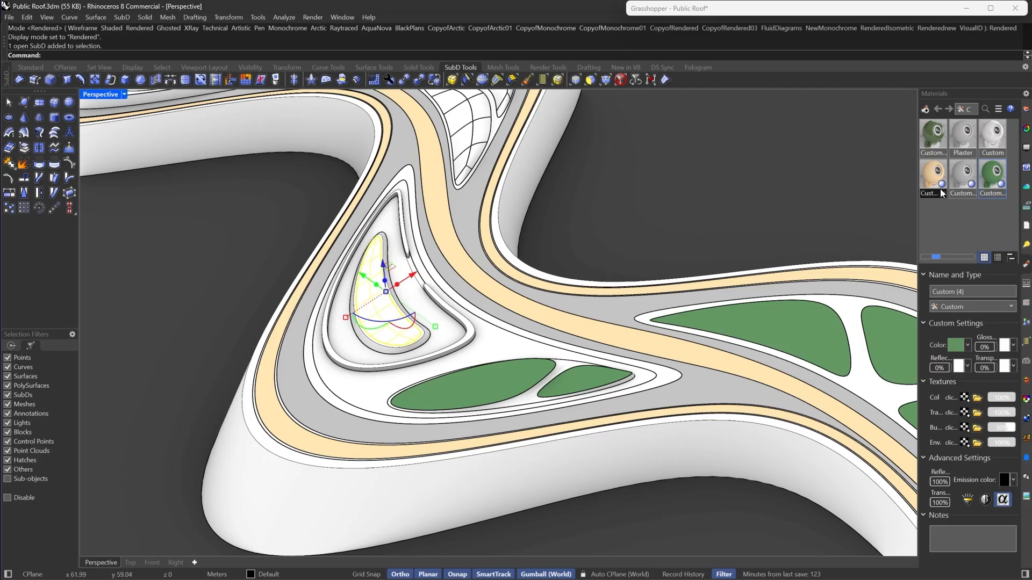
right_click(995, 183)
left_click(899, 173)
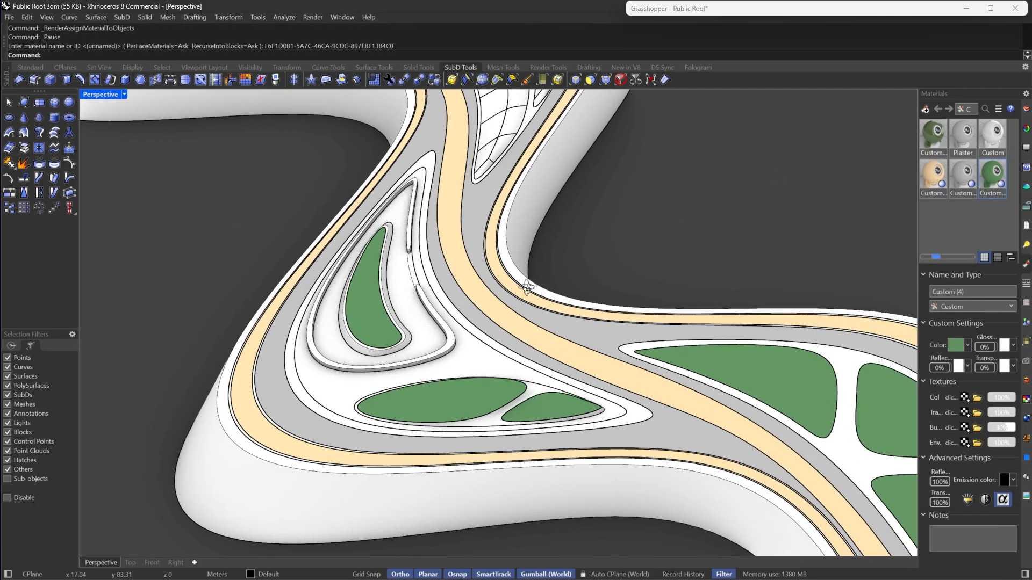
- Select the white strips surrounding the planter patches across the roof
scroll(390, 258, "up", 7)
right_click_drag(527, 288, 531, 351)
left_click(388, 259)
scroll(465, 271, "down", 5)
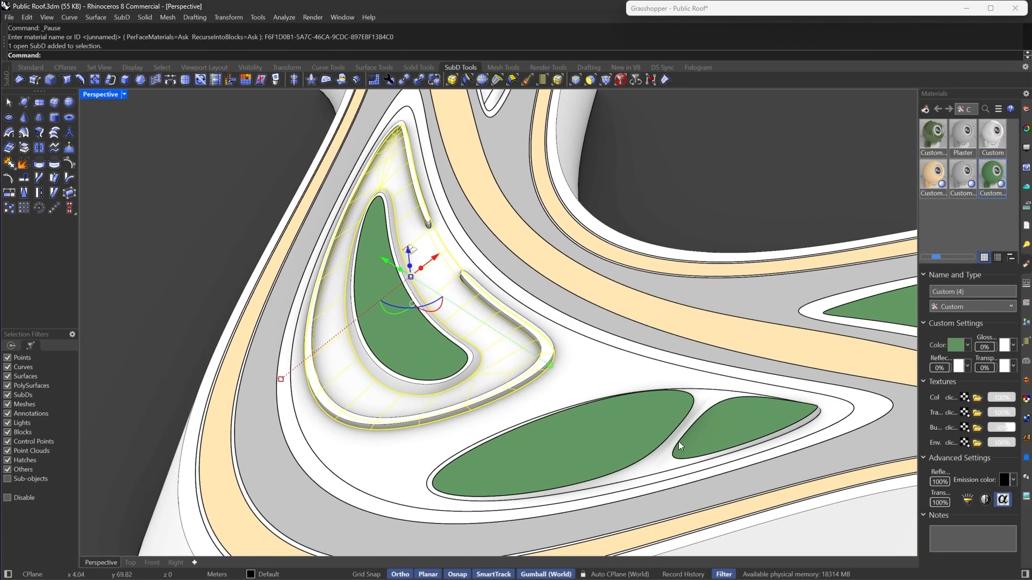
scroll(677, 440, "up", 6)
left_click(652, 471, "shift")
scroll(650, 469, "down", 12)
right_click_drag(639, 419, 750, 349)
scroll(791, 317, "up", 6)
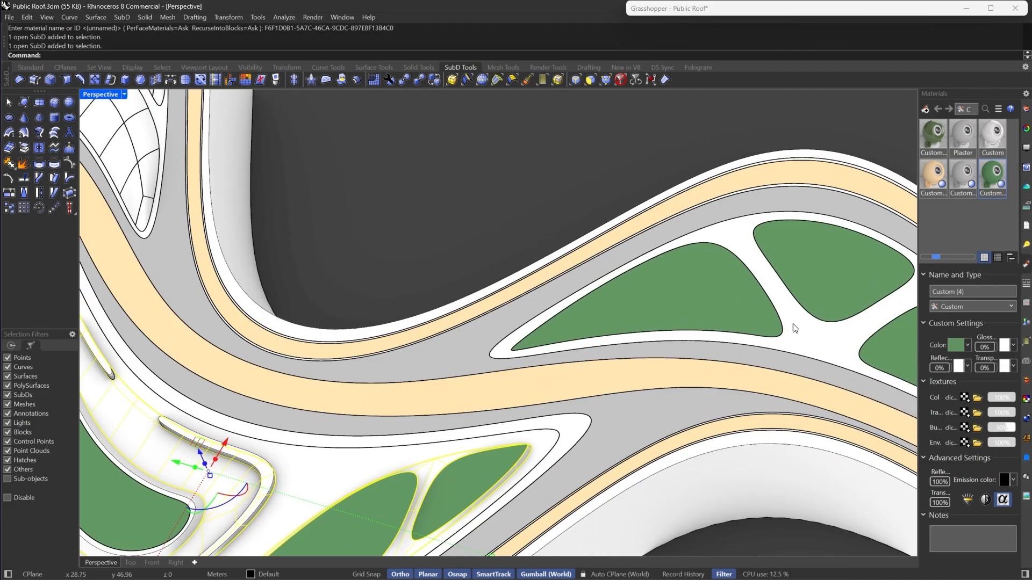
left_click(803, 331, "shift")
scroll(801, 329, "down", 8)
right_click_drag(753, 306, 382, 167)
scroll(407, 188, "up", 7)
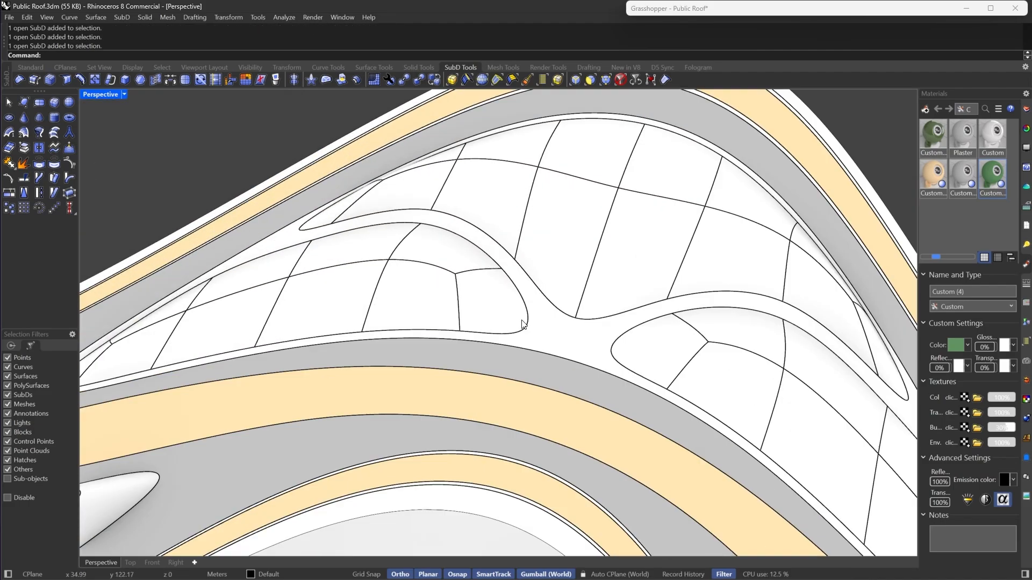
left_click(551, 319, "shift")
scroll(656, 242, "down", 8)
scroll(380, 380, "up", 6)
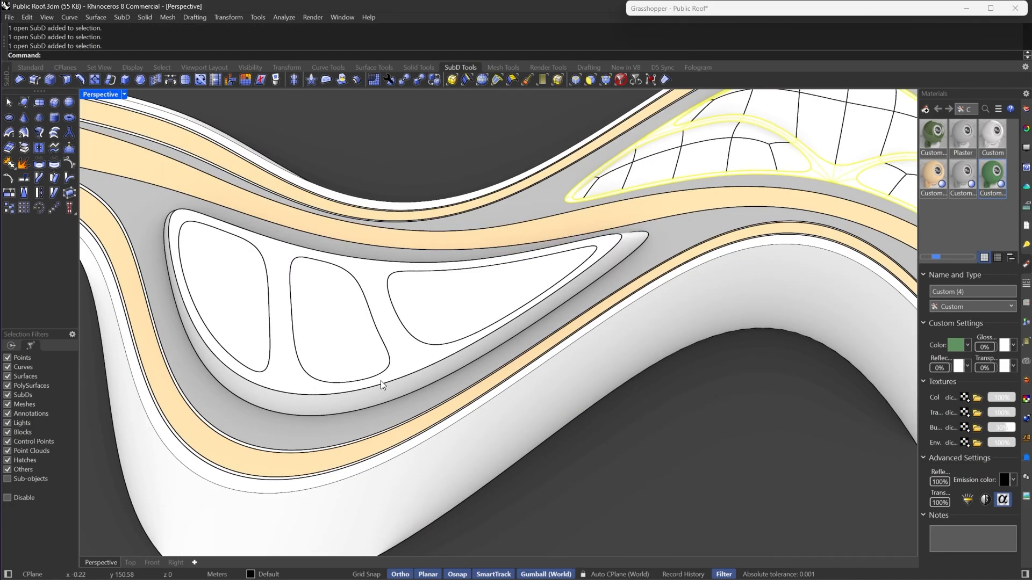
left_click(393, 391, "shift")
scroll(306, 292, "down", 7)
scroll(340, 299, "up", 5)
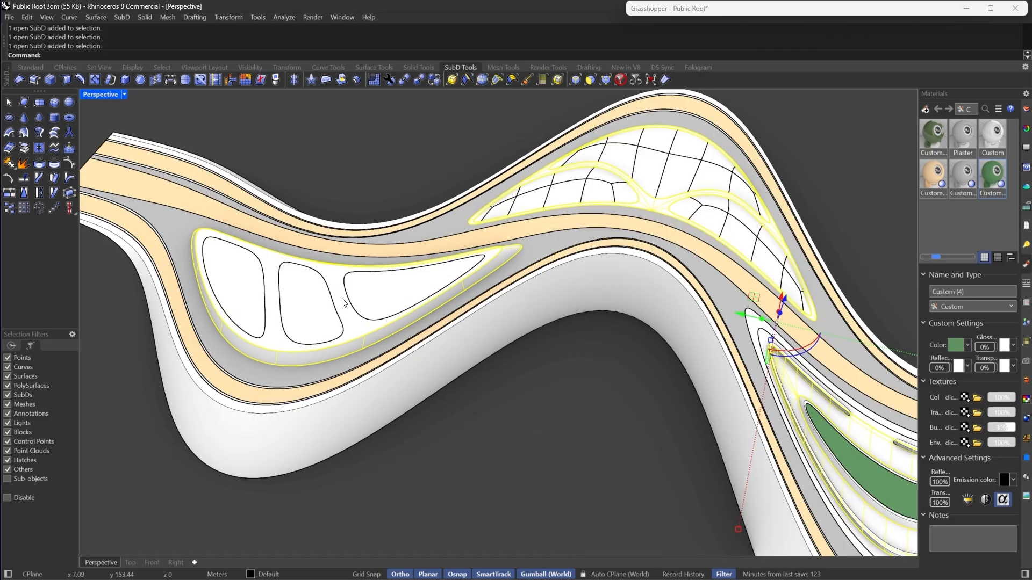
left_click(342, 303, "shift")
scroll(343, 302, "down", 9)
scroll(343, 302, "up", 6)
scroll(344, 302, "down", 8)
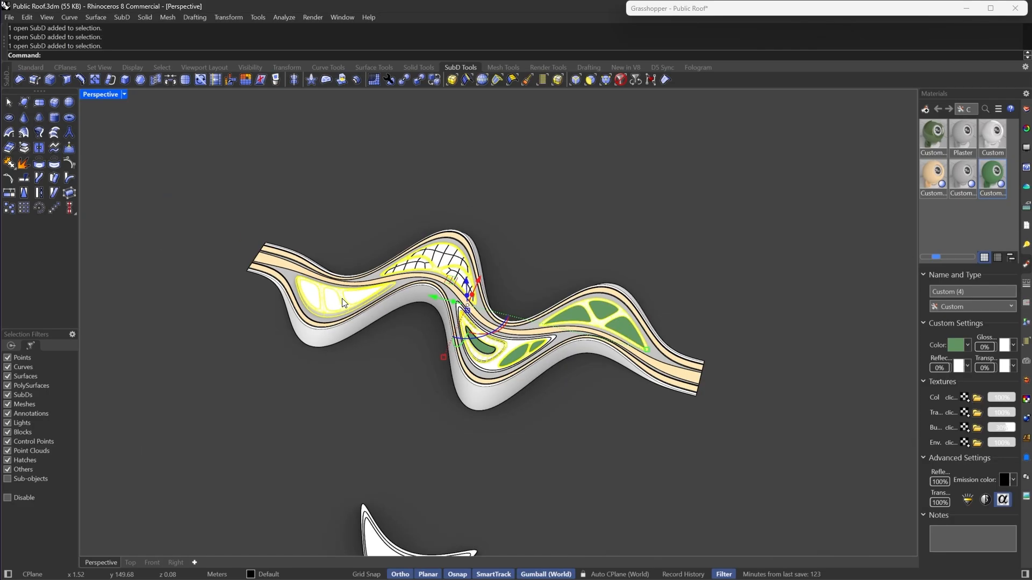
scroll(492, 339, "up", 8)
scroll(492, 339, "up", 3)
- Create a new Custom material and assign it to the selected strips
right_click(925, 210)
mouse_move(907, 221)
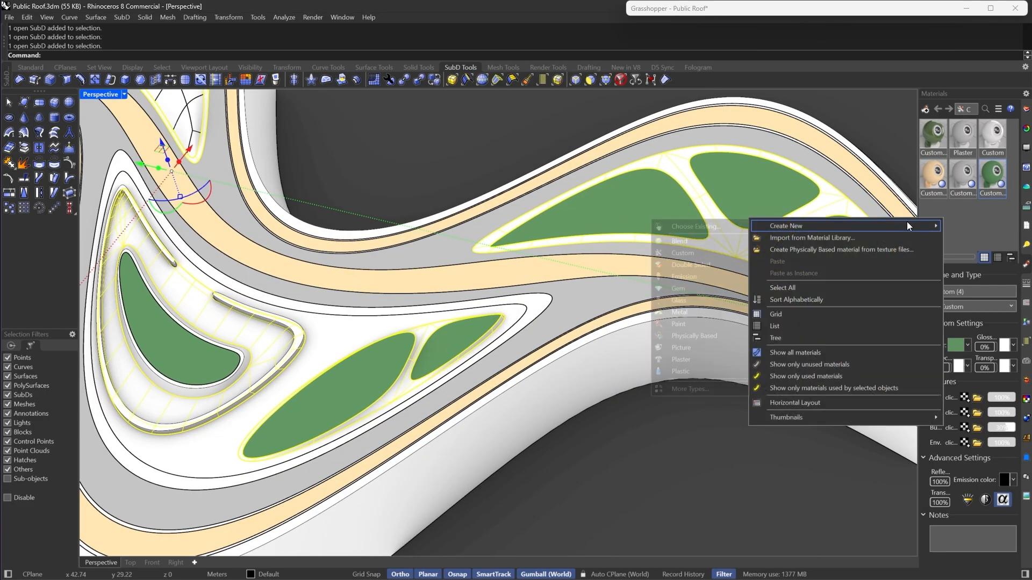
left_click(699, 256)
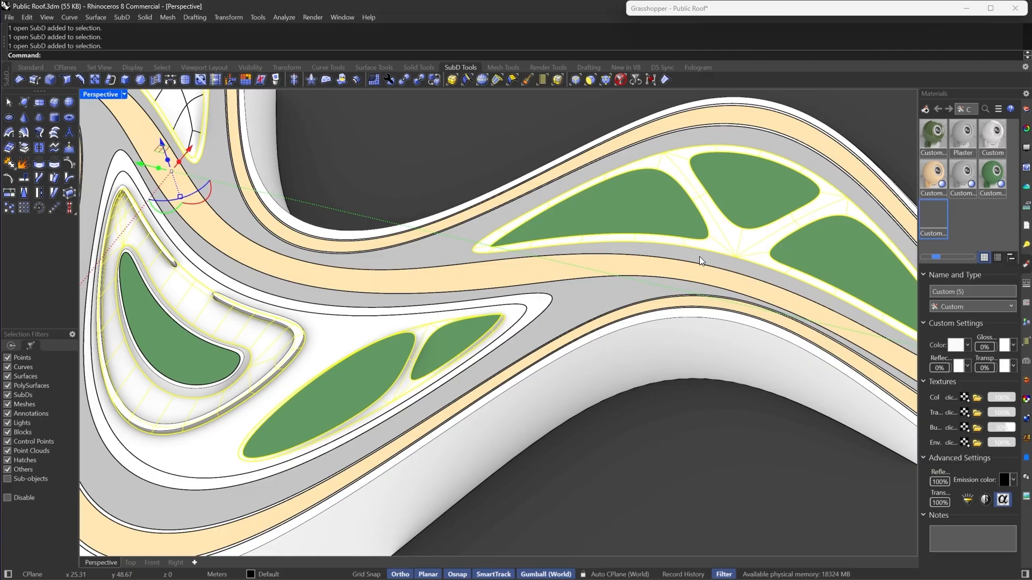
right_click(932, 217)
left_click(828, 168)
- Set the new material's colour to a tan #CDB38B
left_click(955, 345)
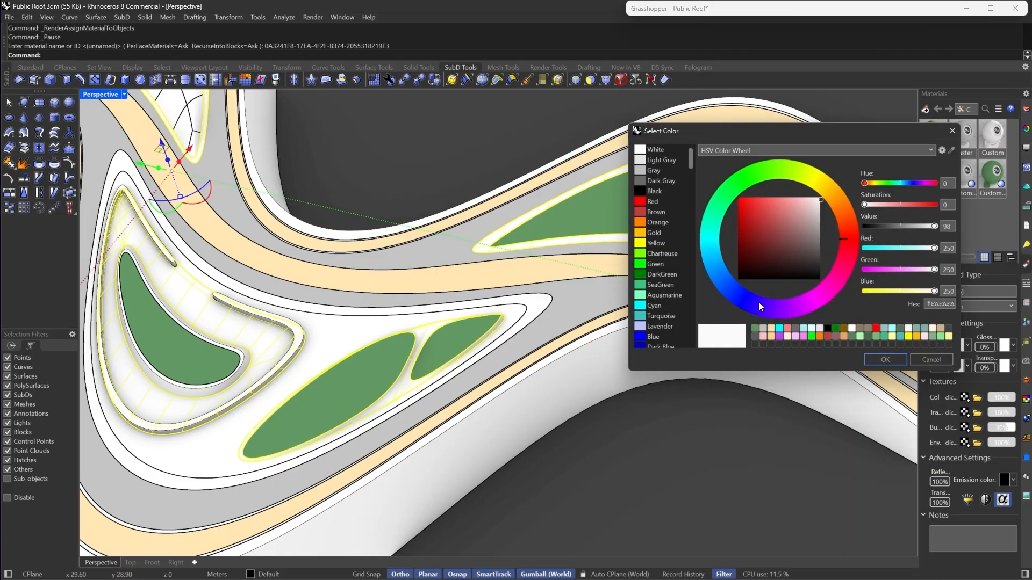
scroll(662, 244, "down", 8)
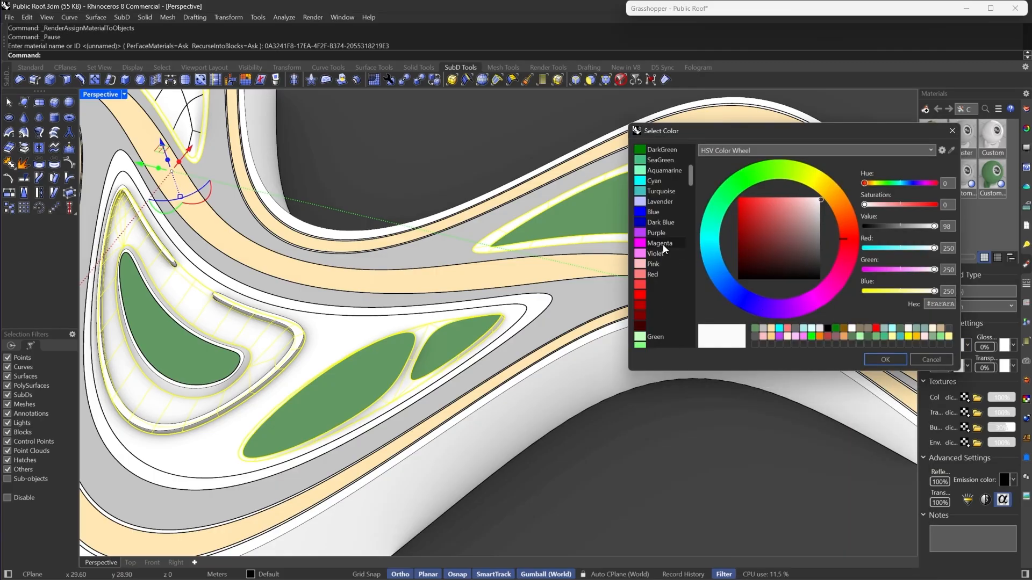
scroll(663, 247, "up", 8)
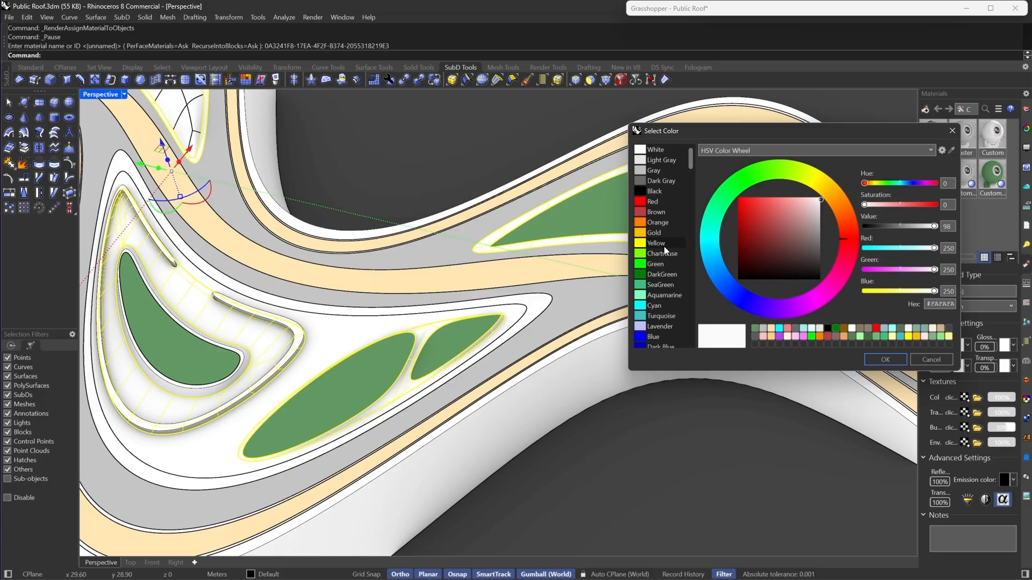
left_click(644, 181)
scroll(657, 253, "down", 10)
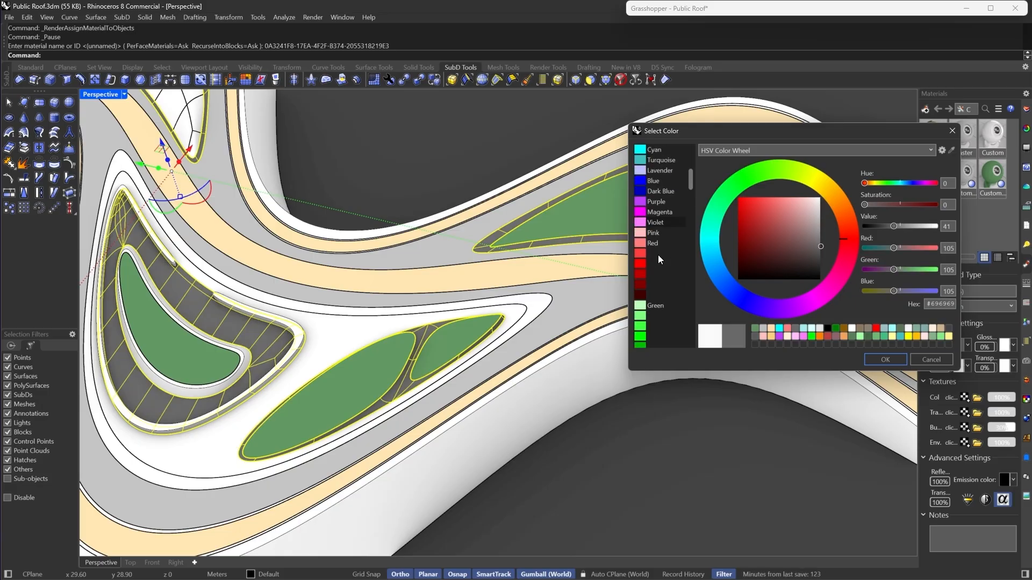
scroll(657, 250, "down", 3)
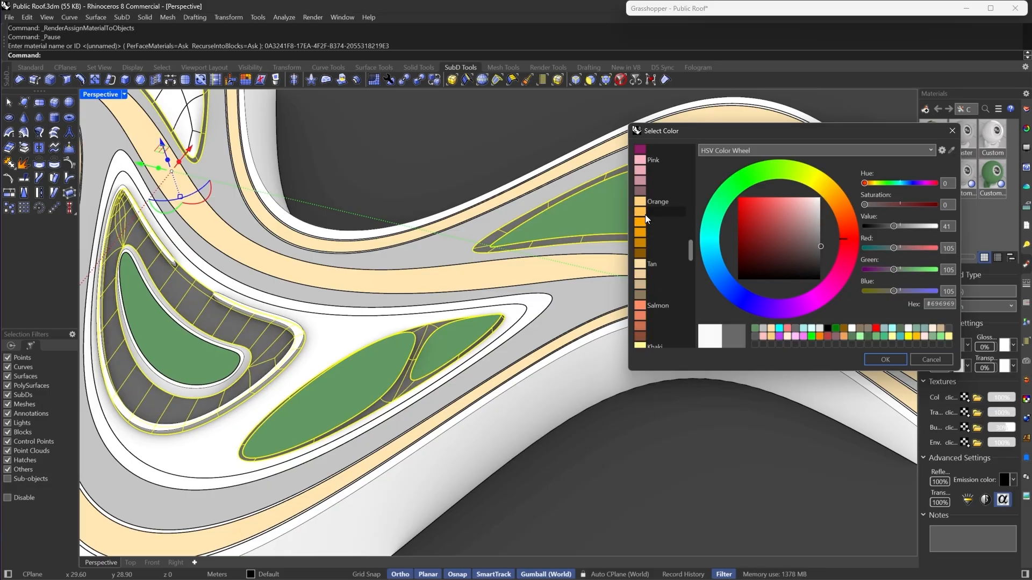
left_click(641, 211)
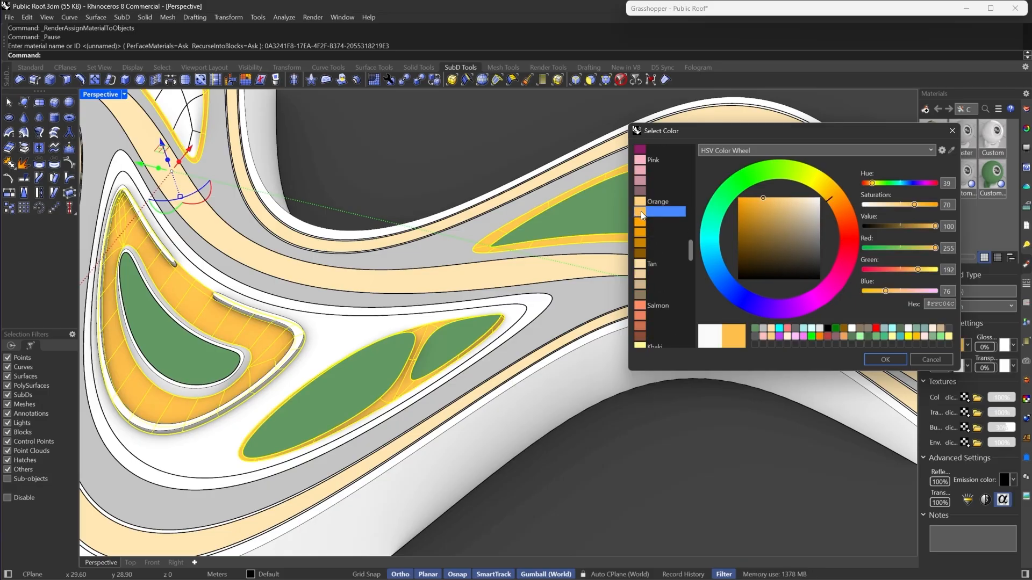
left_click(638, 295)
left_click(638, 277)
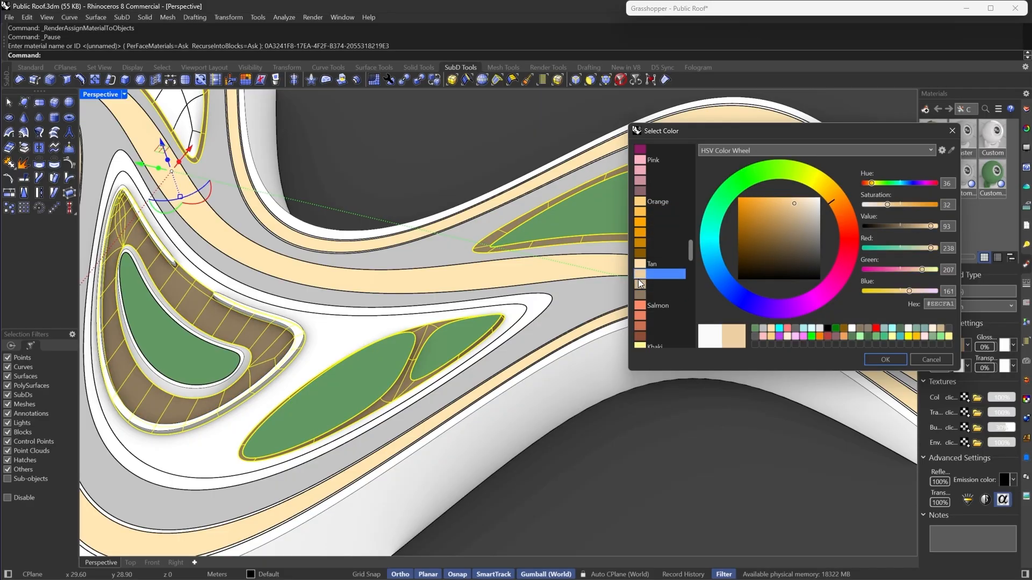
left_click(643, 285)
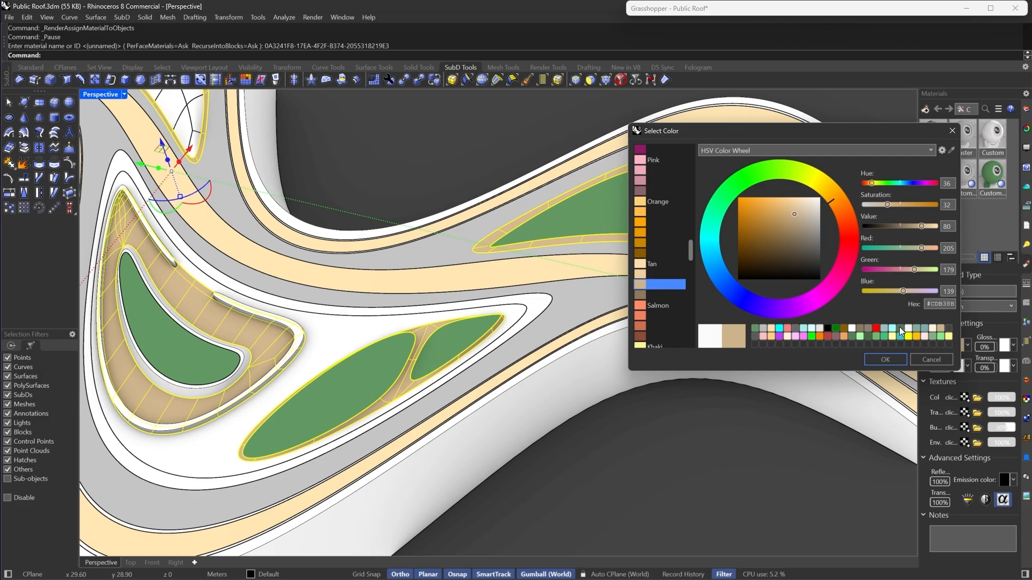
left_click(885, 360)
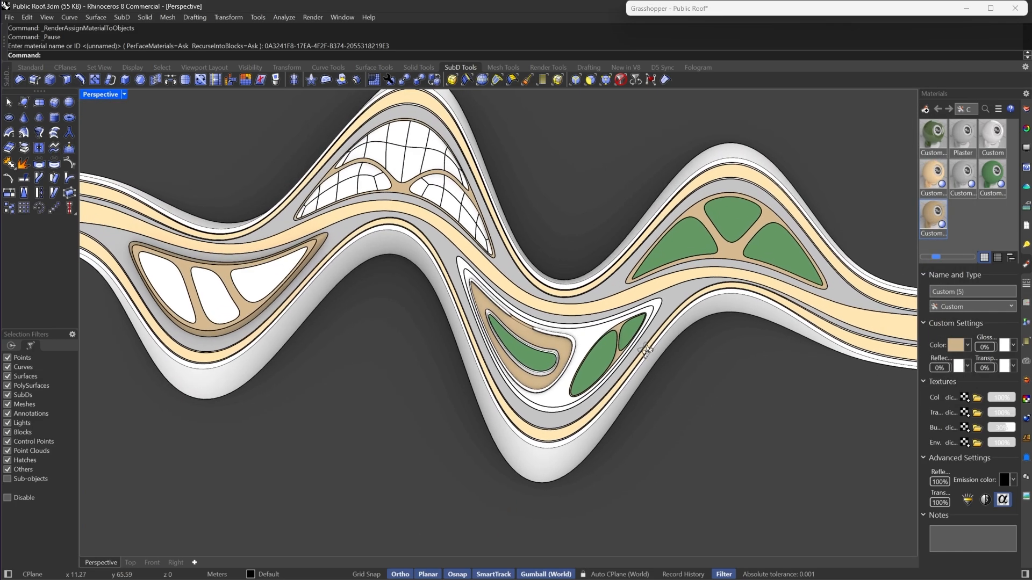
- Select the strip beside the lower planter and assign the green material to it
scroll(590, 352, "up", 9)
right_click_drag(645, 351, 682, 221)
left_click(637, 350)
scroll(446, 281, "up", 3)
key("Escape")
left_click(451, 299)
scroll(452, 299, "down", 8)
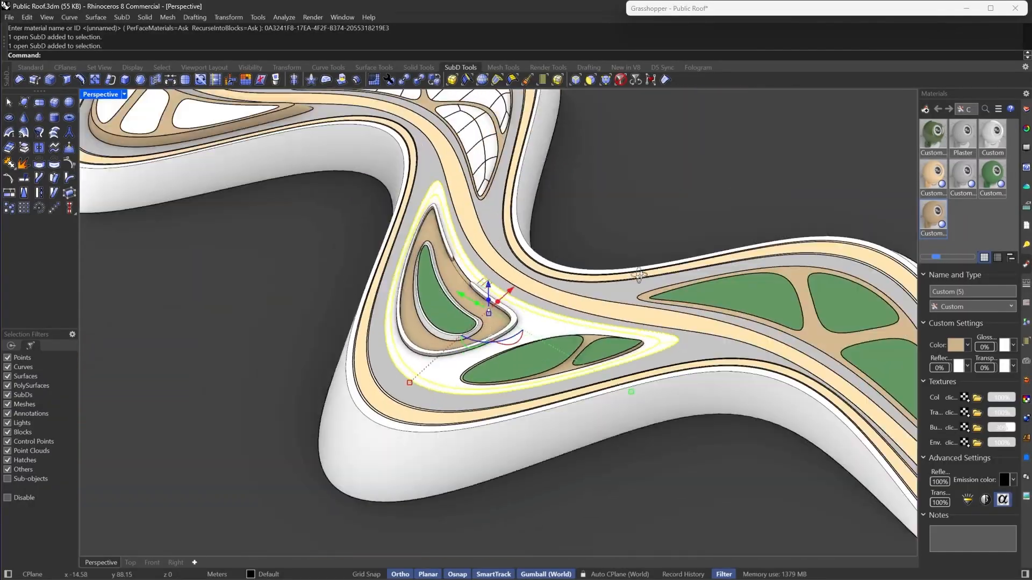
scroll(681, 221, "up", 5)
right_click(996, 184)
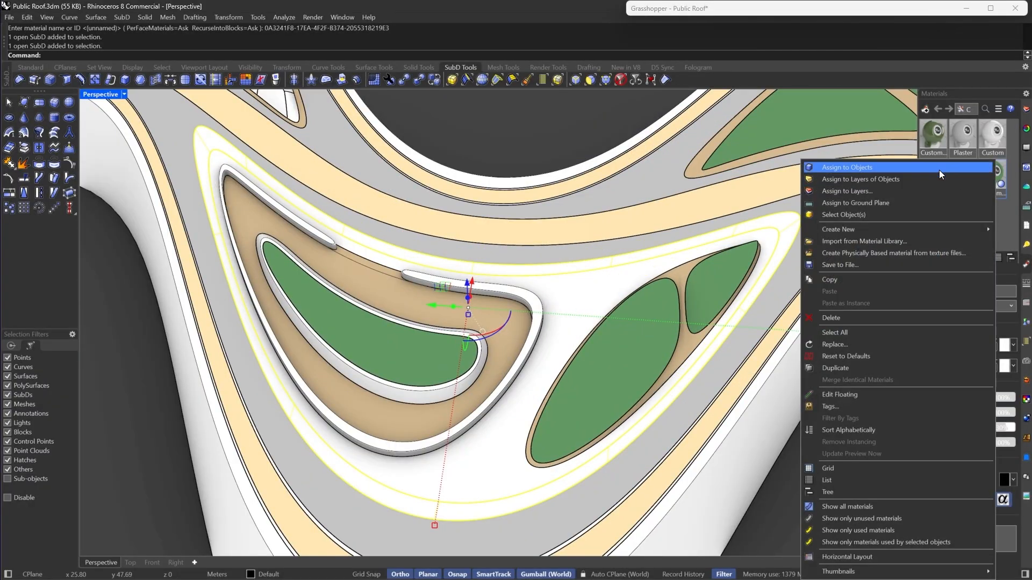
left_click(939, 170)
scroll(564, 250, "up", 5)
scroll(596, 278, "down", 3)
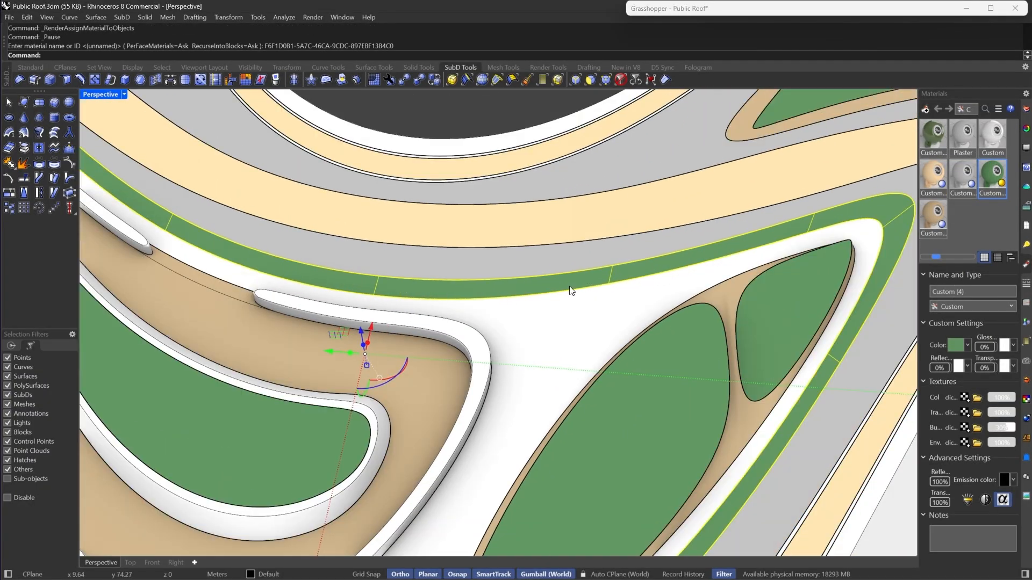
- Undo the green material assignment on that strip
key("Escape")
right_click_drag(571, 292, 422, 221)
scroll(424, 265, "down", 6)
scroll(421, 222, "up", 5)
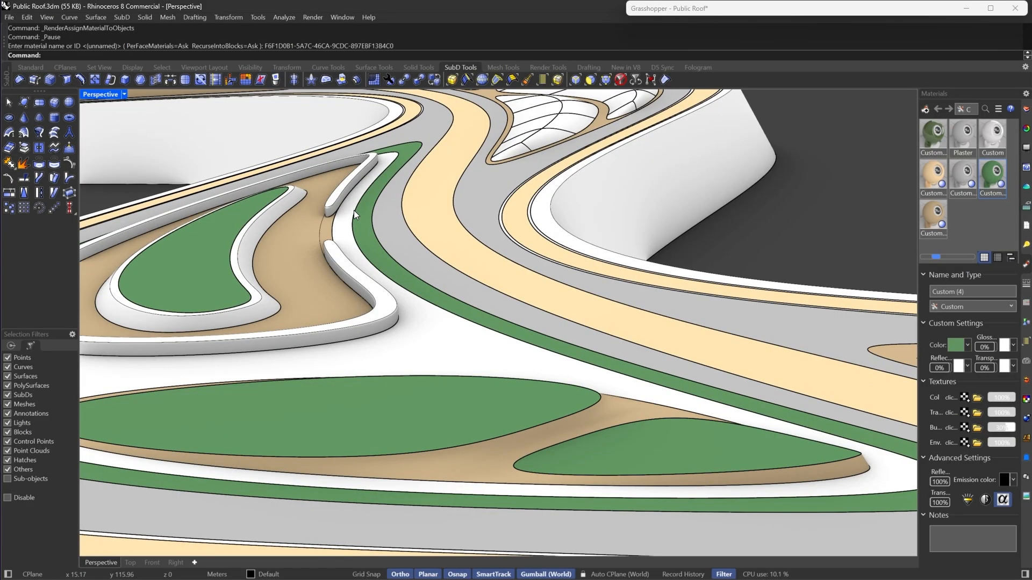
scroll(406, 257, "down", 4)
right_click_drag(507, 208, 602, 274)
key("ctrl+z")
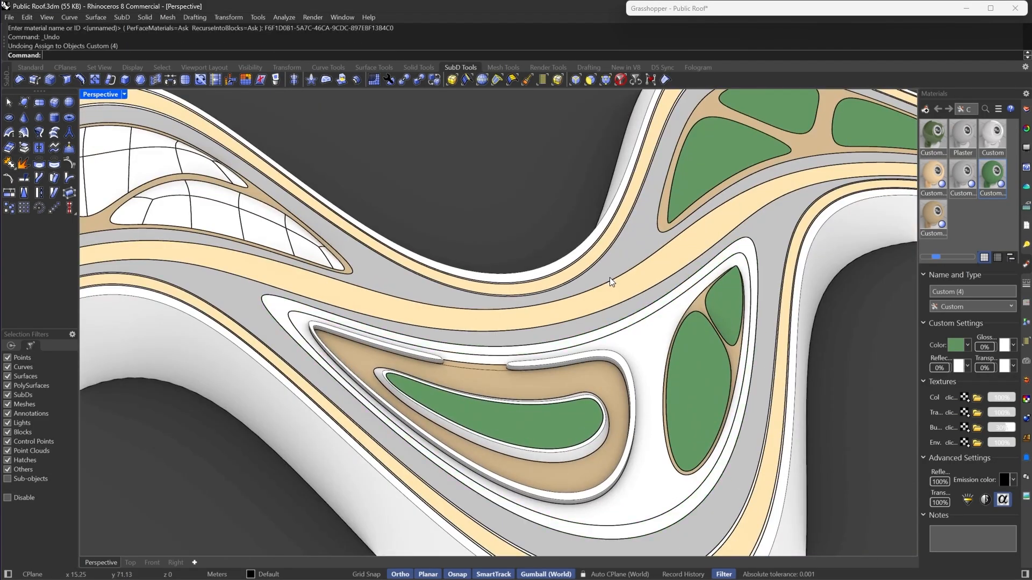
- Use MatchProperties to give the strip beside the planter the tan strip's material
scroll(699, 277, "up", 5)
left_click(679, 285)
left_click(679, 286)
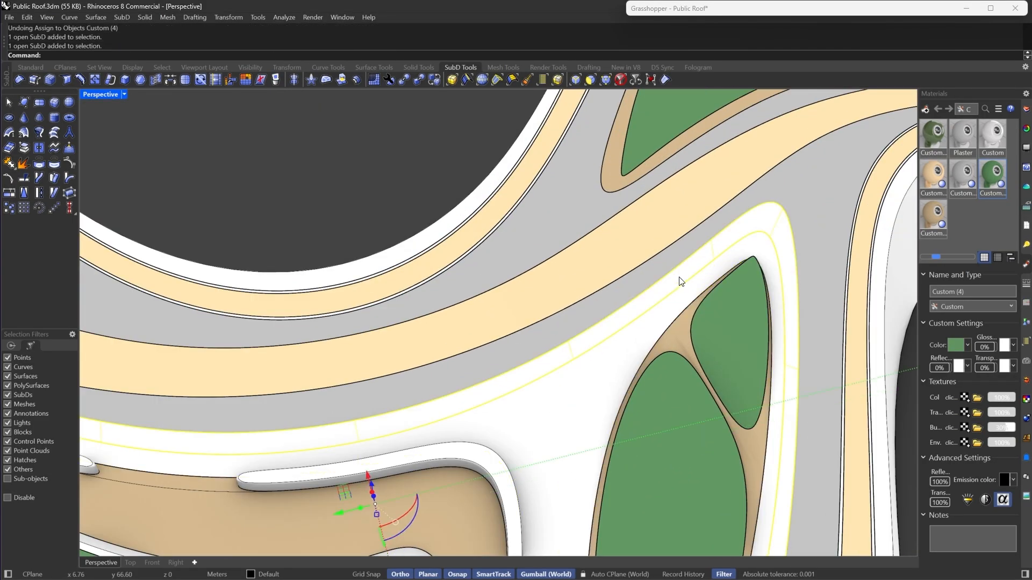
scroll(672, 284, "down", 3)
left_click(668, 290)
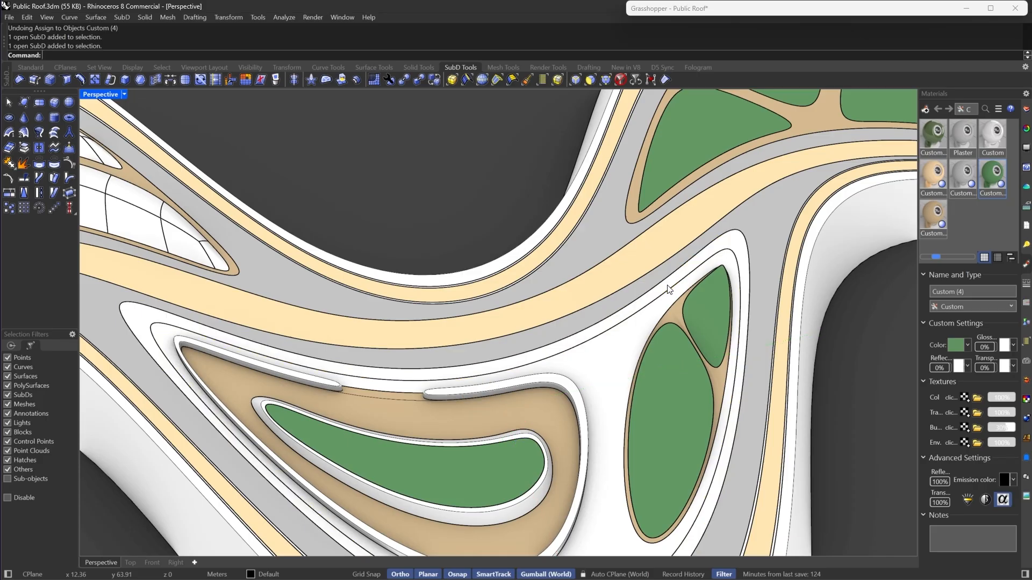
scroll(603, 330, "up", 3)
type("MA")
key("Return")
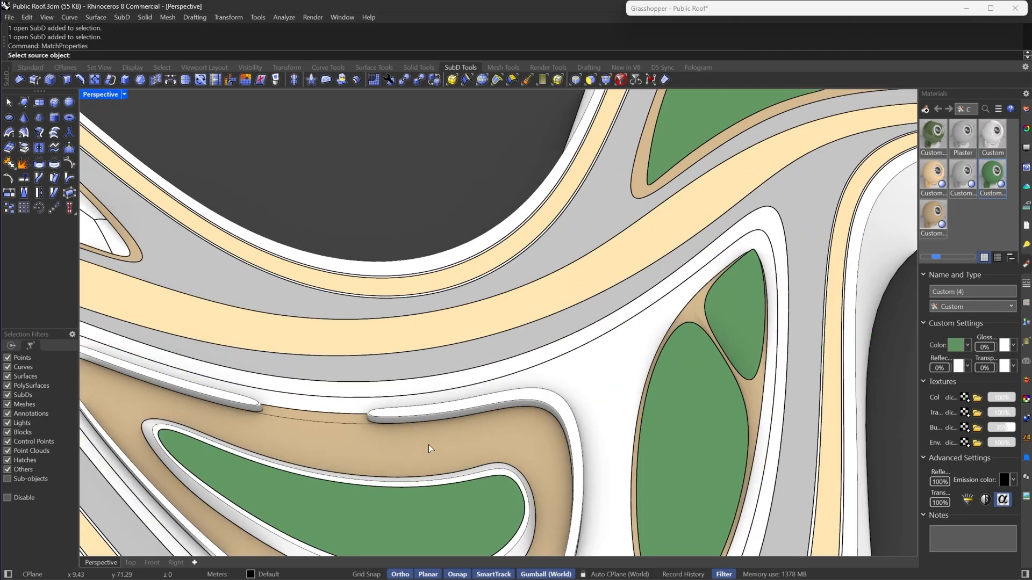
left_click(427, 444)
key("Return")
key("Escape")
- Select the edge loop on the tan strip and remove its creases
scroll(349, 443, "up", 8)
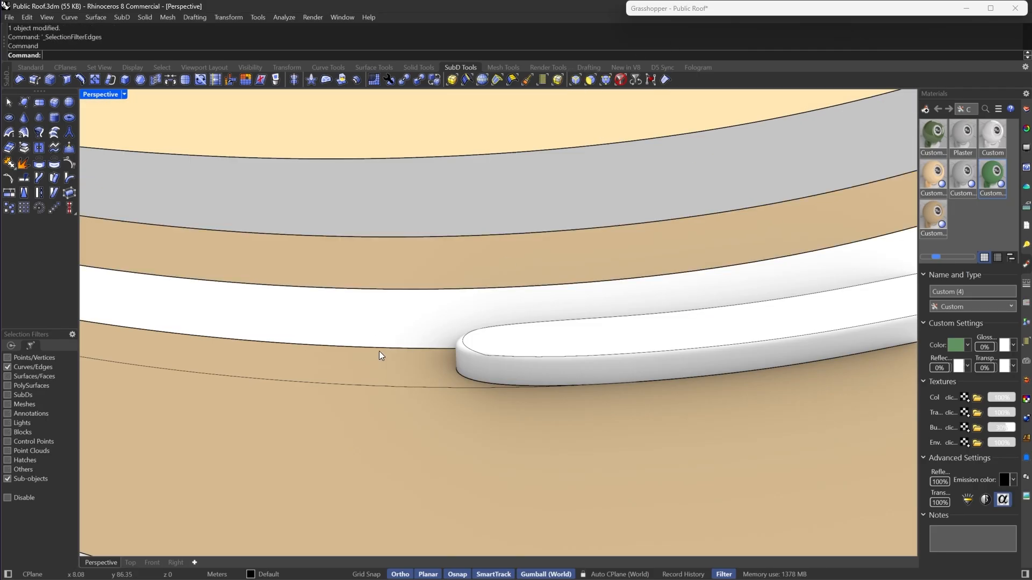
double_click(385, 386)
left_click(25, 100)
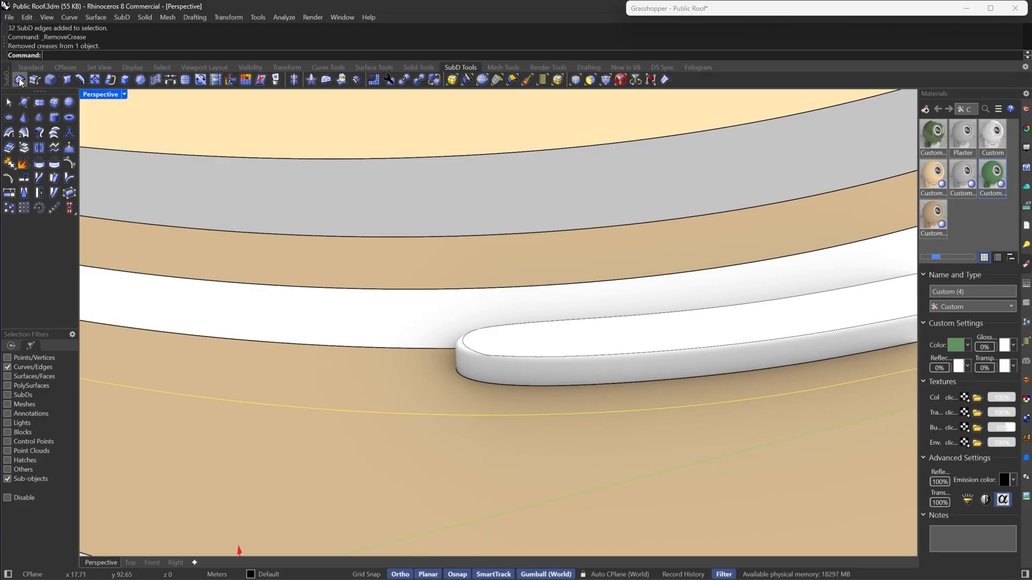
- Select the canopy surfaces over the central opening and lift them well above the roof
scroll(528, 293, "down", 10)
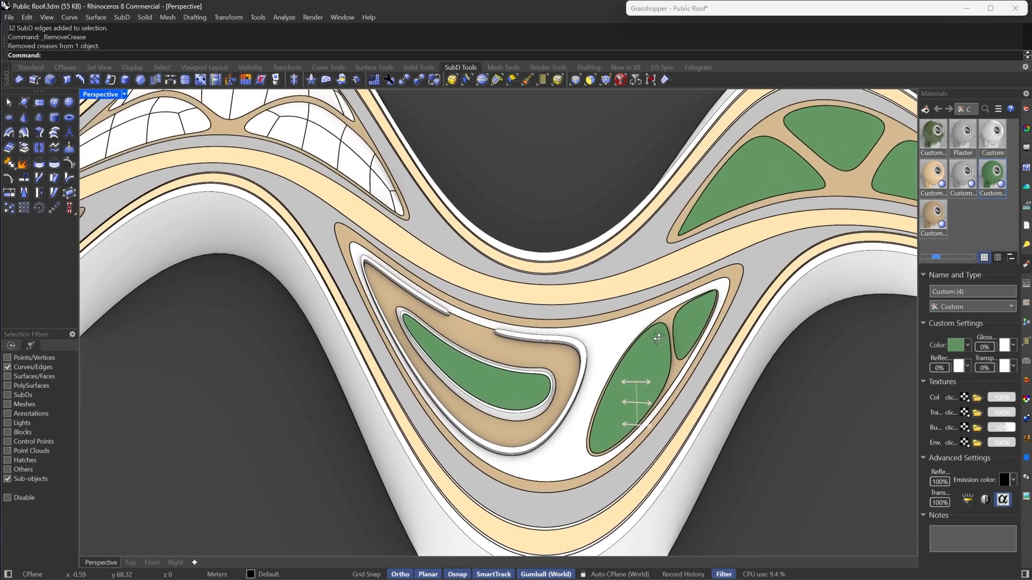
scroll(683, 315, "up", 5)
right_click_drag(657, 338, 451, 221)
scroll(497, 279, "down", 8)
scroll(450, 221, "up", 6)
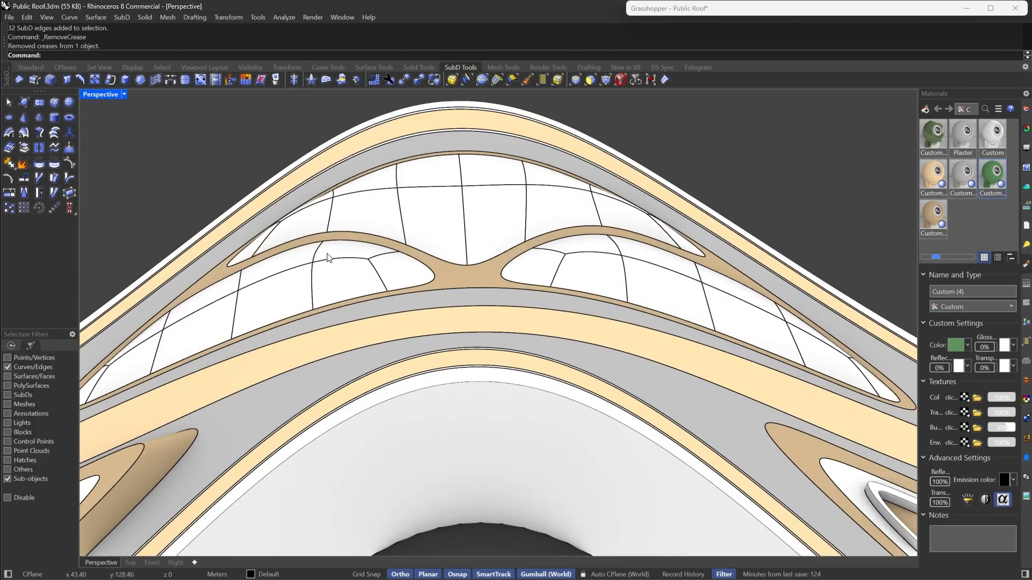
left_click(621, 81)
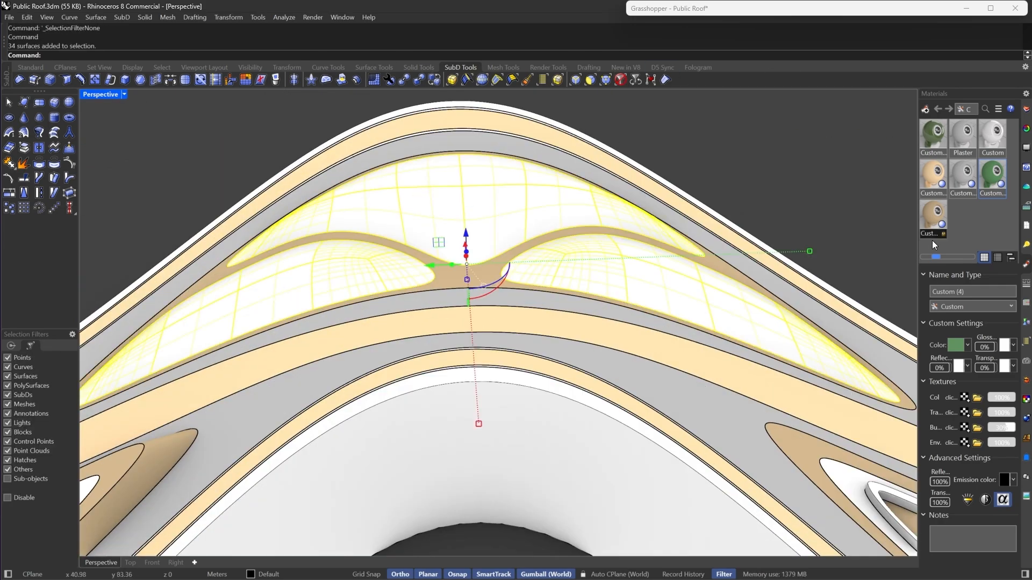
left_click(612, 275)
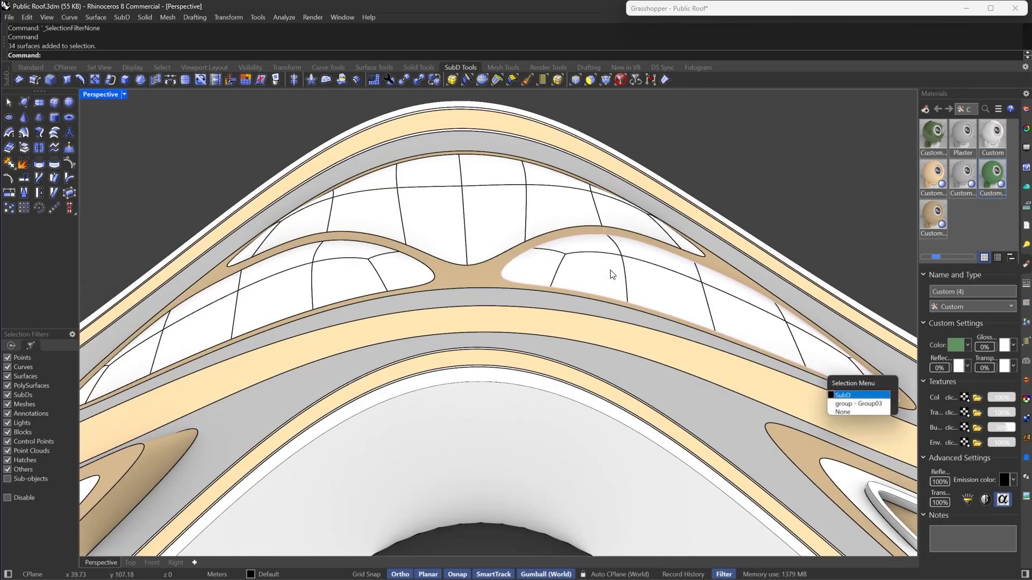
left_click(660, 270)
left_click(854, 405)
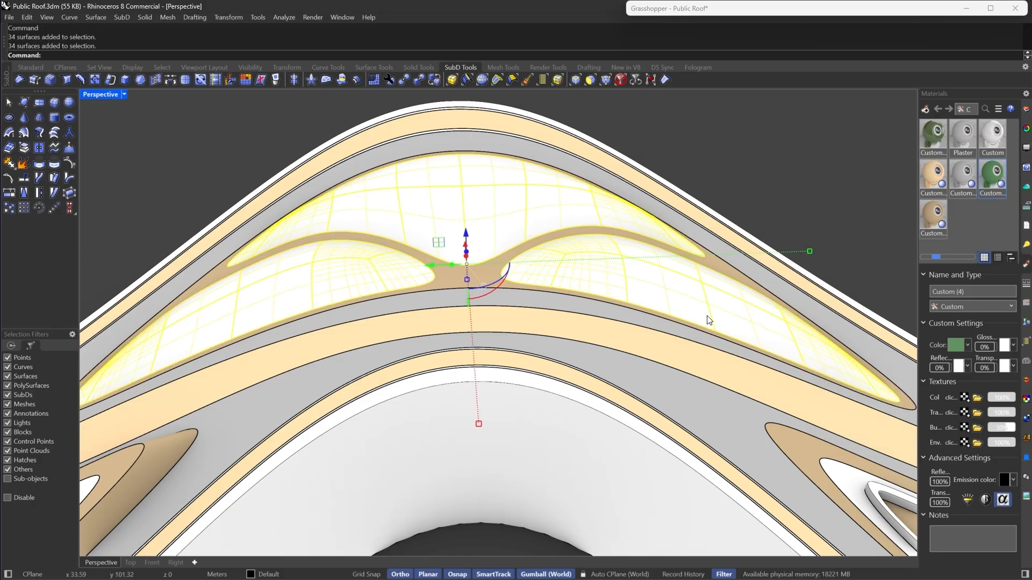
scroll(537, 252, "down", 5)
right_click_drag(537, 253, 548, 249)
left_click_drag(534, 241, 543, 150)
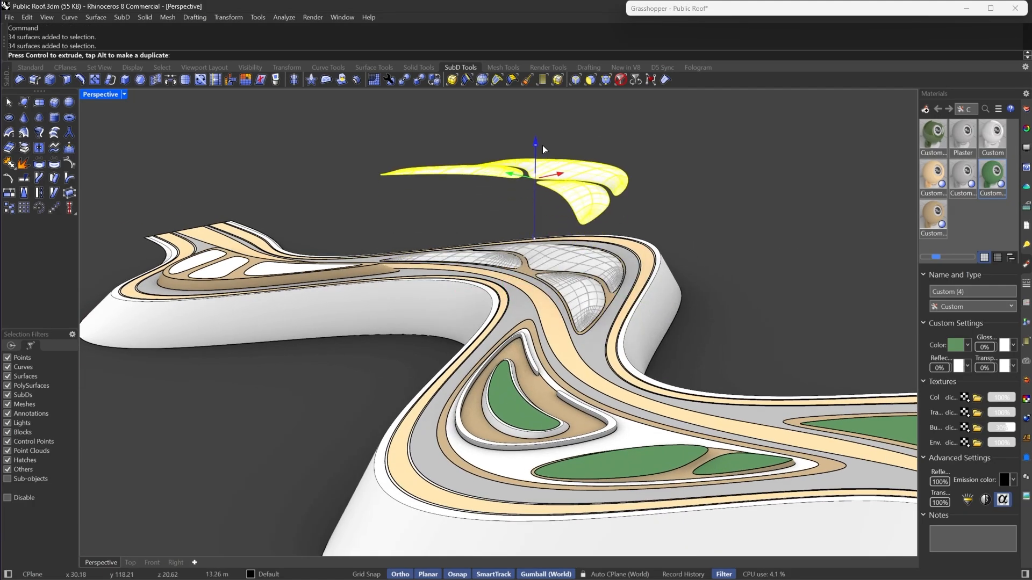
- Select the inner patches beneath the canopy, group them and hide them
left_click(597, 285)
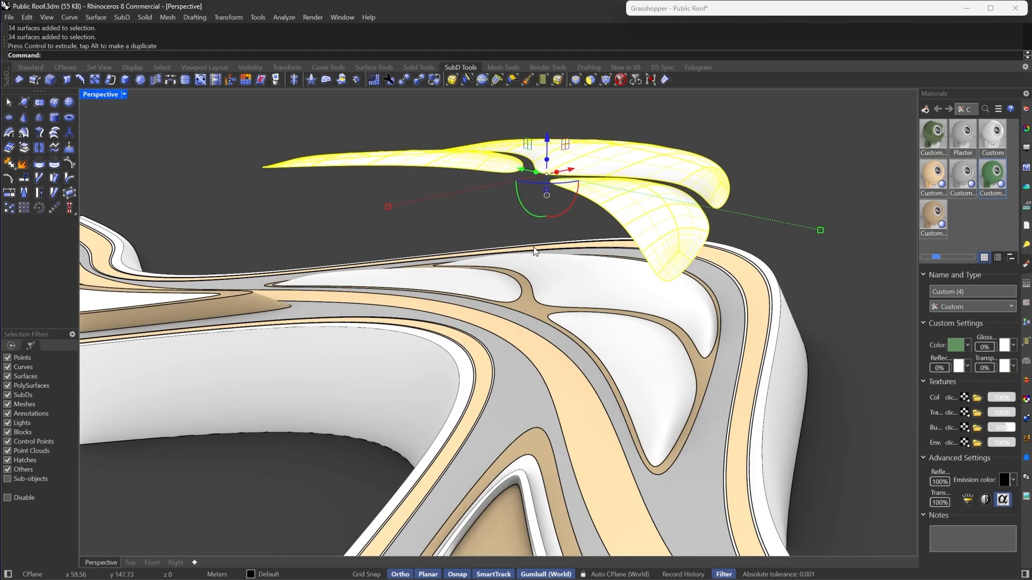
scroll(600, 285, "up", 3)
left_click(490, 278, "shift")
left_click(632, 349, "shift")
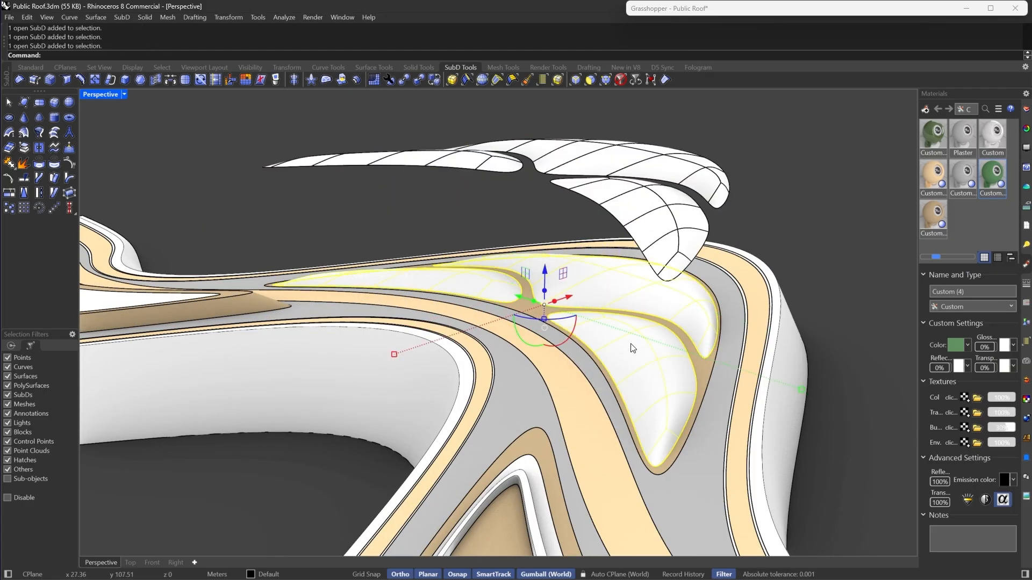
key("ctrl+g")
key("ctrl+h")
- Move the canopy surfaces back down into place on the roof
scroll(630, 343, "down", 5)
scroll(555, 230, "up", 2)
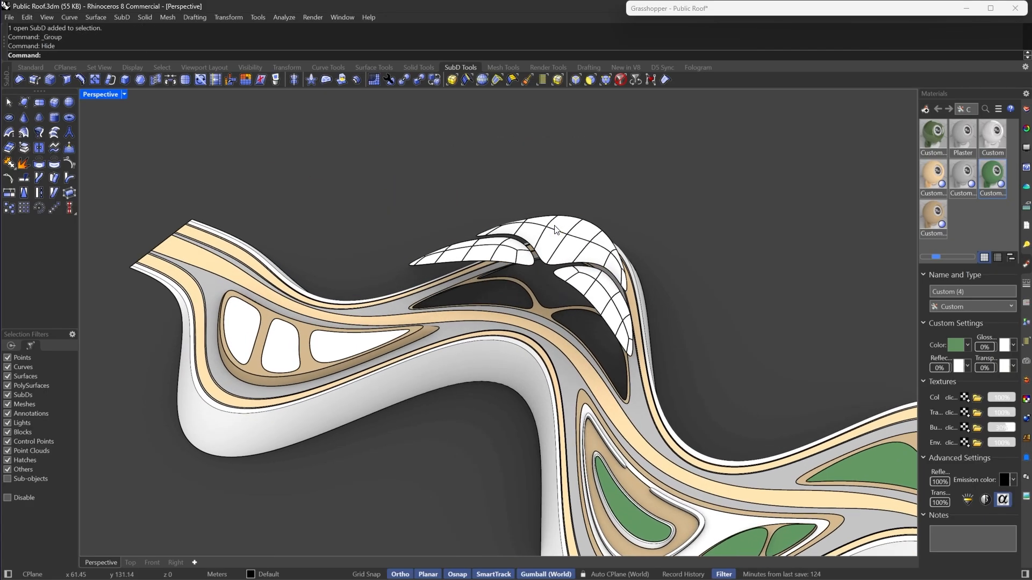
left_click(555, 230)
left_click_drag(558, 236, 573, 281)
scroll(573, 282, "up", 5)
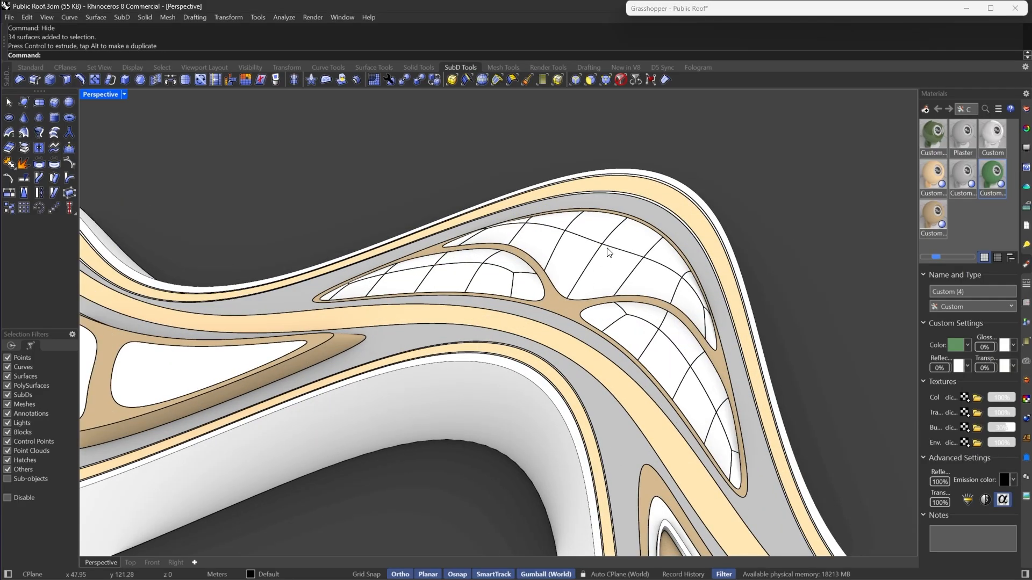
- Create a new Custom material and set its colour to cyan
right_click(988, 221)
mouse_move(914, 231)
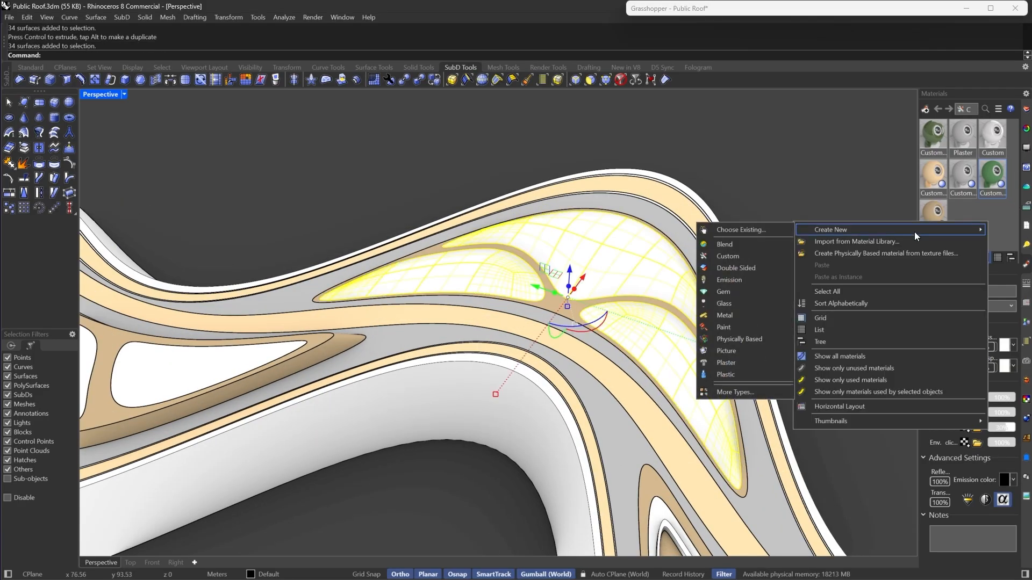
left_click(744, 264)
left_click(953, 346)
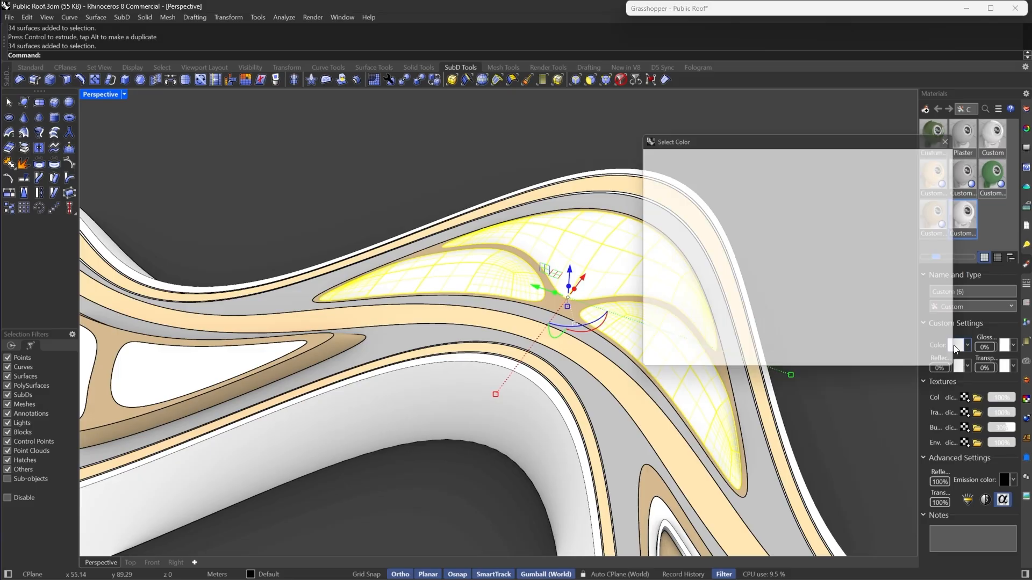
scroll(643, 185, "down", 3)
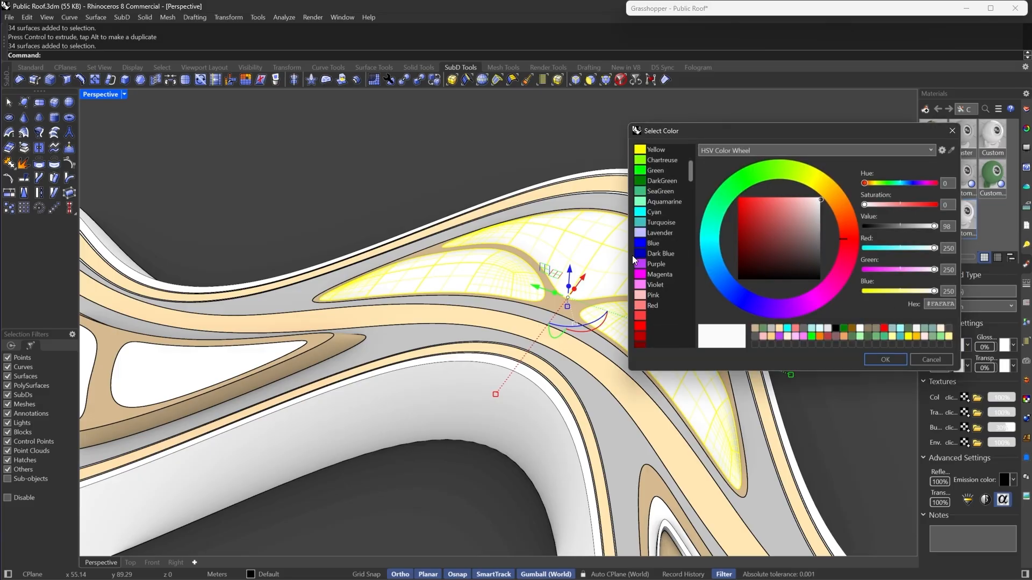
left_click(650, 211)
left_click(884, 361)
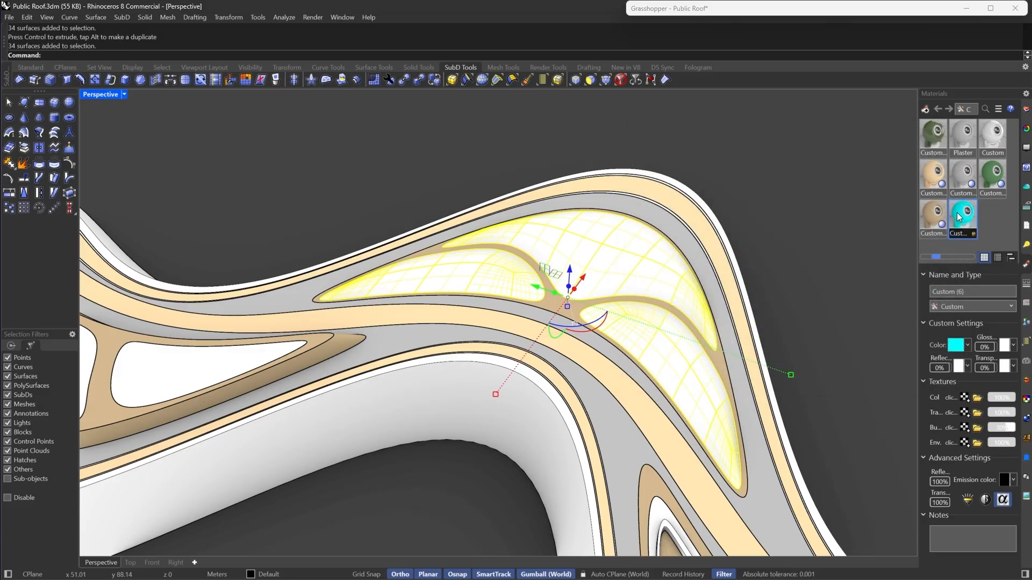
- Assign the cyan material to the selected canopy surfaces and set its transparency to 50%
right_click(964, 215)
left_click(869, 168)
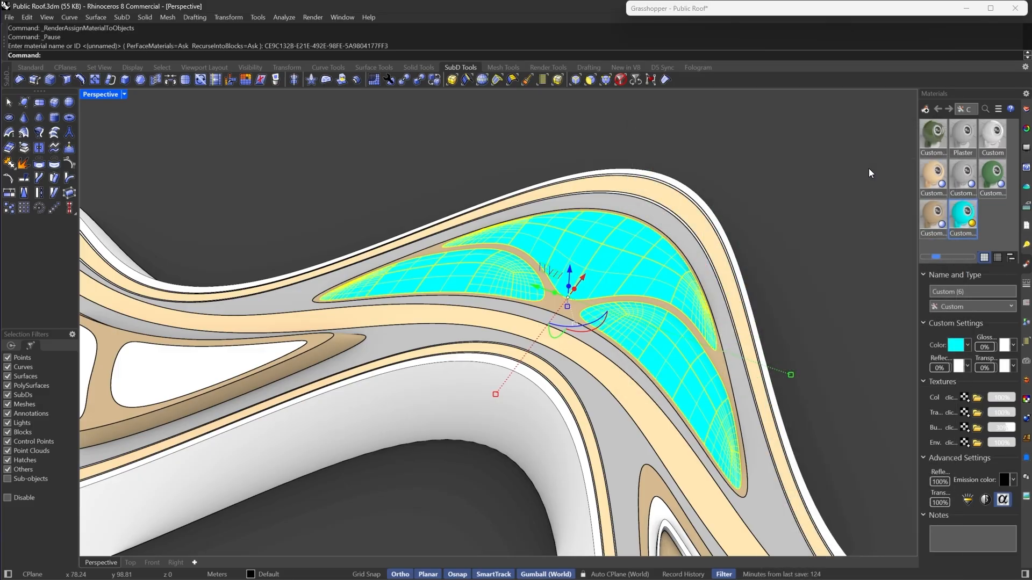
left_click(983, 368)
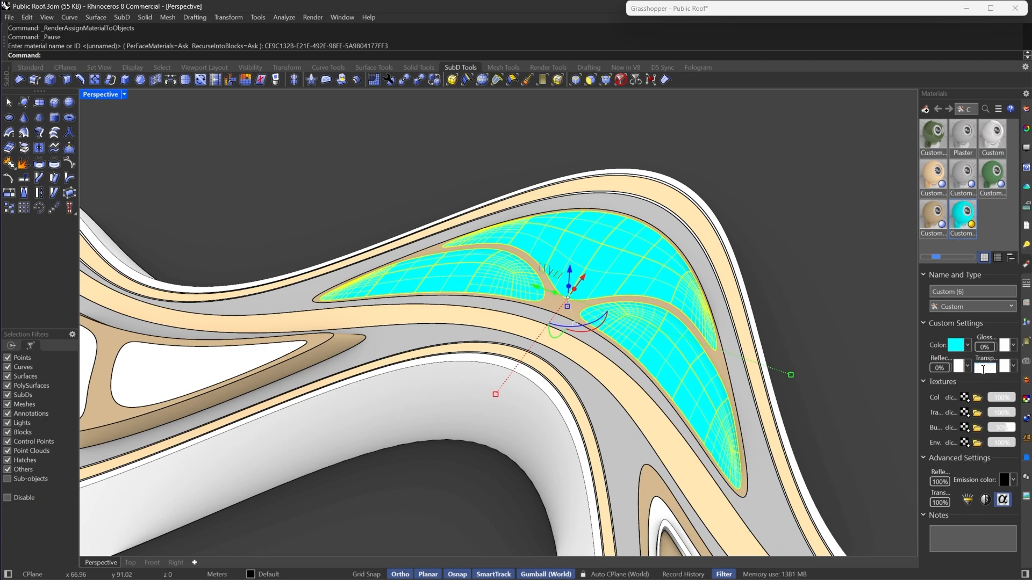
type("50")
key("Return")
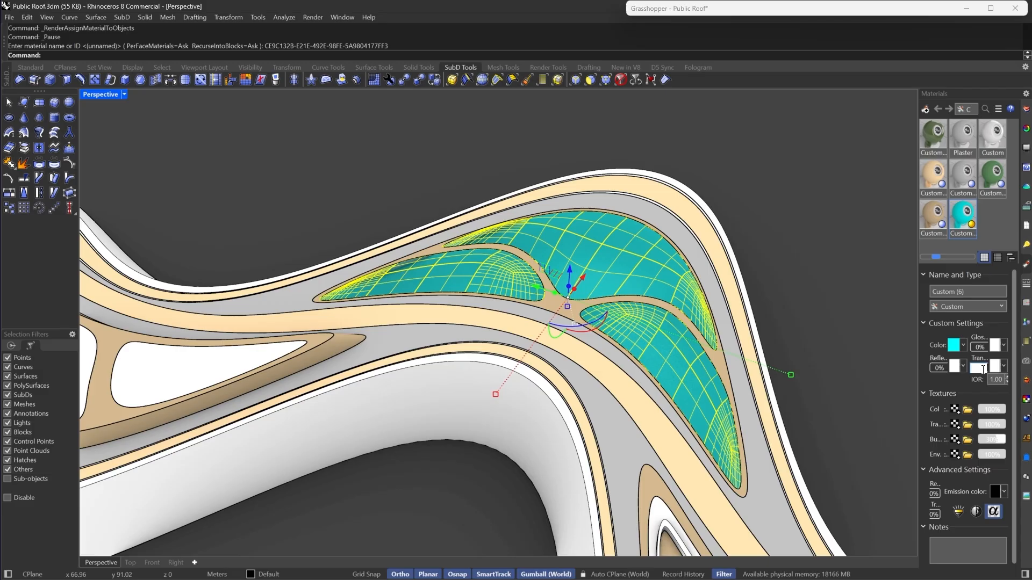
- Set the cyan canopy material's transparency to 80% and deselect the canopy
type("80")
key("Return")
left_click(760, 257)
scroll(760, 257, "down", 5)
mouse_move(635, 301)
right_mouse_down()
mouse_move(559, 347)
mouse_move(527, 340)
mouse_move(631, 283)
right_mouse_up()
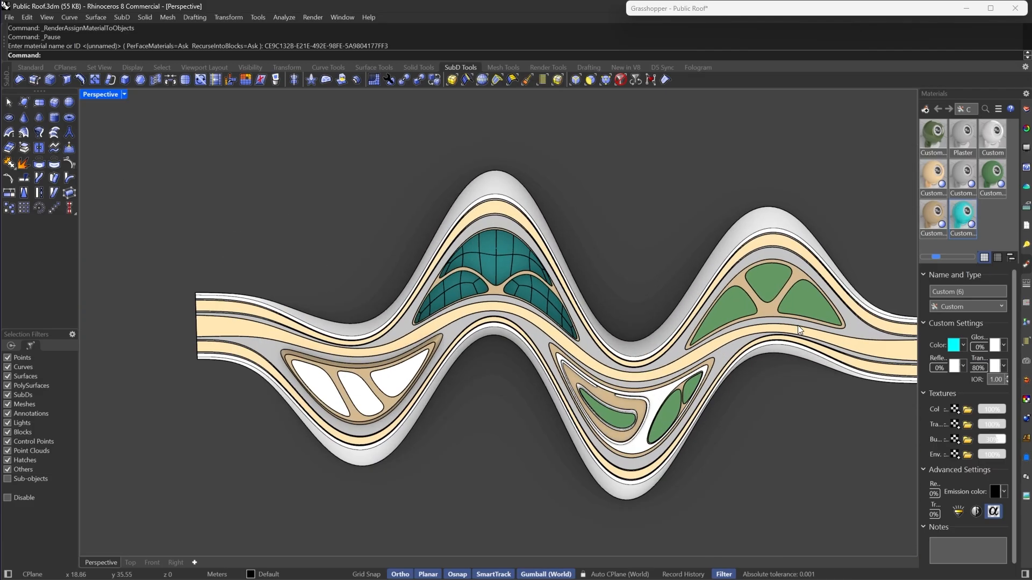
right_click_drag(798, 329, 865, 312)
scroll(394, 433, "up", 5)
- Select the three white planter patches at the lower left and assign them a newly created Custom material
left_click(371, 409)
left_click(285, 473, "shift")
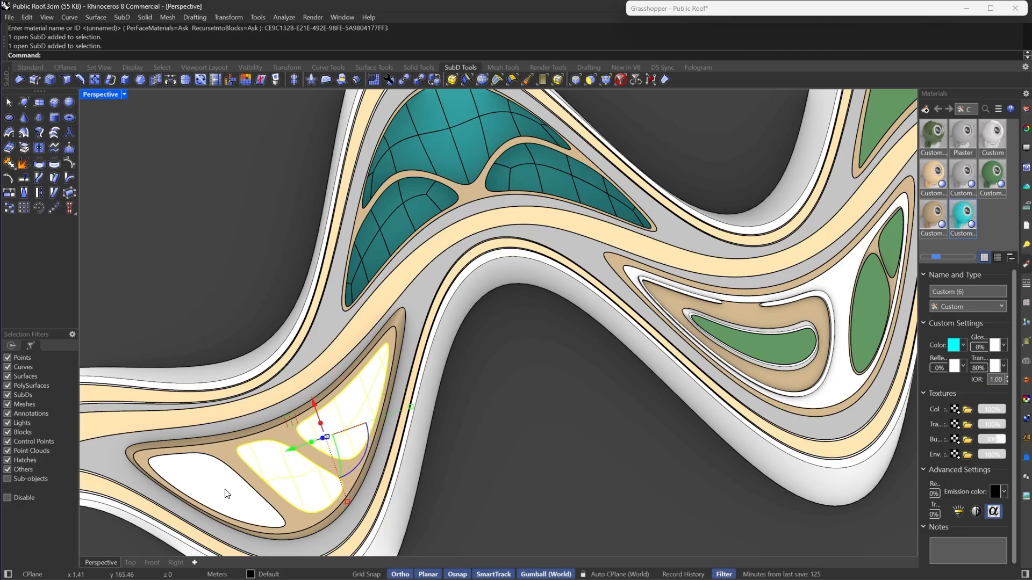
left_click(226, 491, "shift")
right_click(1002, 227)
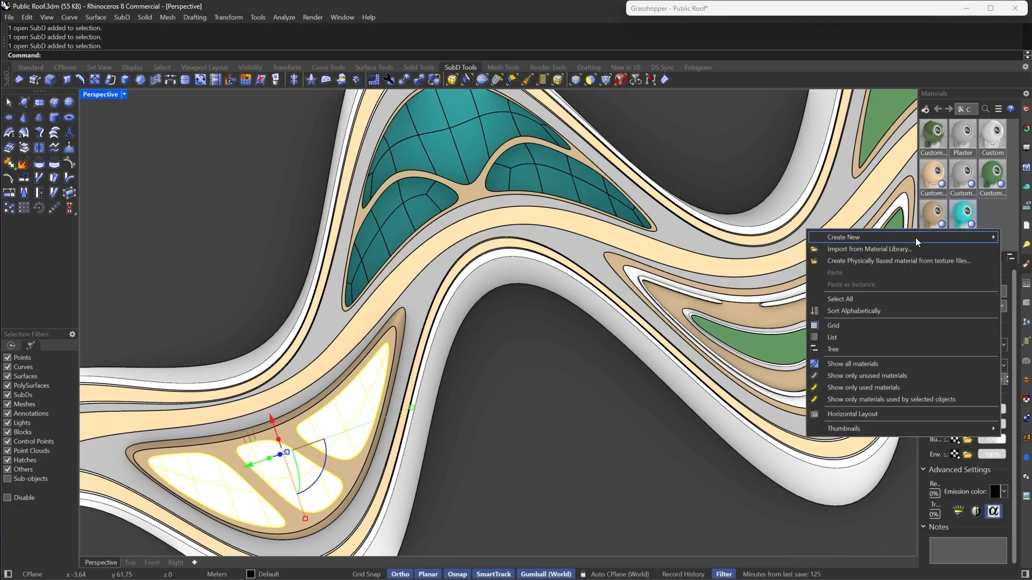
mouse_move(915, 238)
left_click(720, 267)
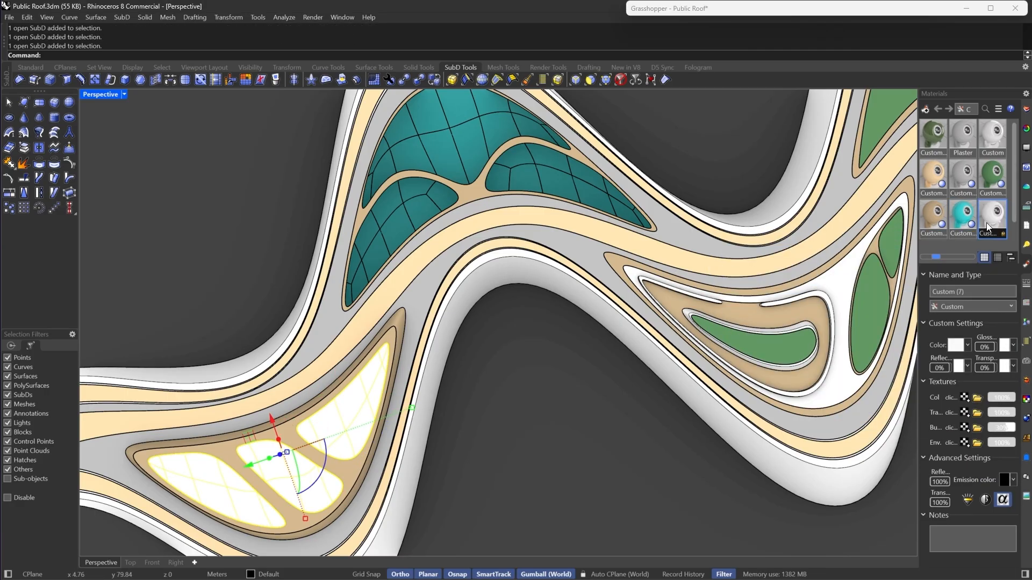
right_click(992, 213)
left_click(846, 171)
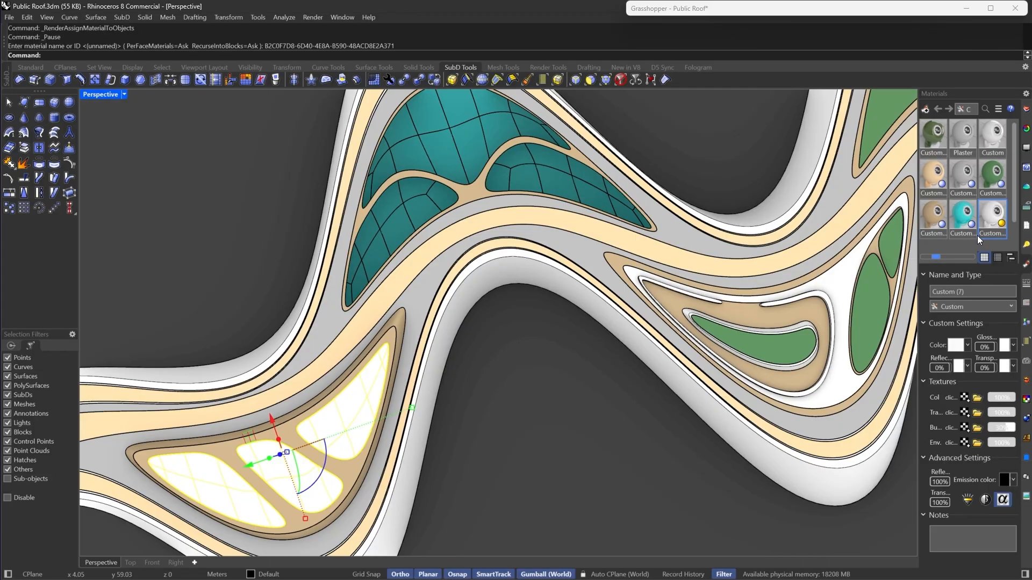
- Set the new material's colour to a dark navy blue, hex #000057
scroll(757, 255, "down", 6)
right_click_drag(615, 272, 668, 332)
right_click_drag(668, 331, 539, 340, "shift")
scroll(538, 340, "up", 2)
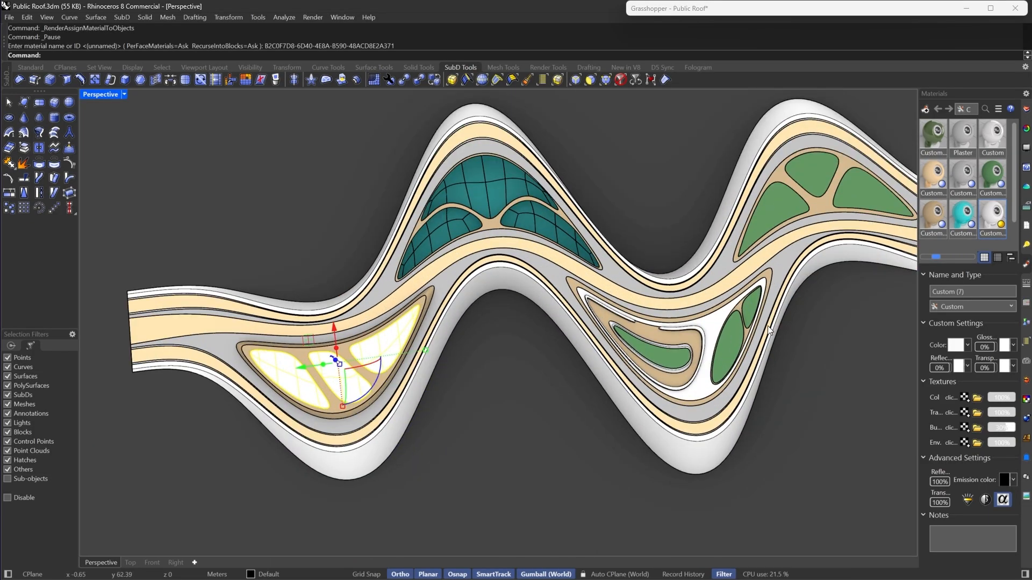
left_click(955, 346)
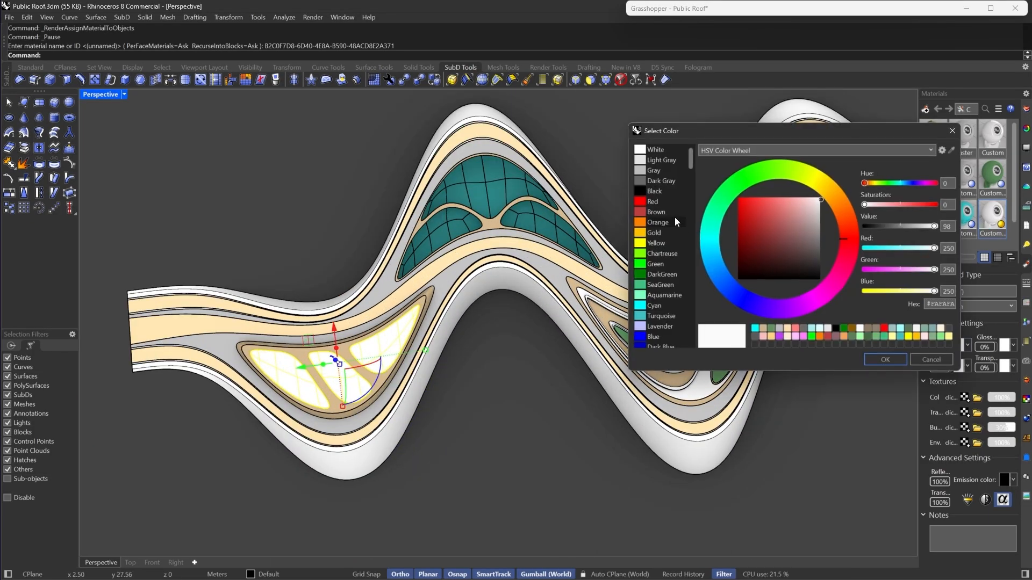
scroll(638, 290, "down", 3)
left_click(660, 254)
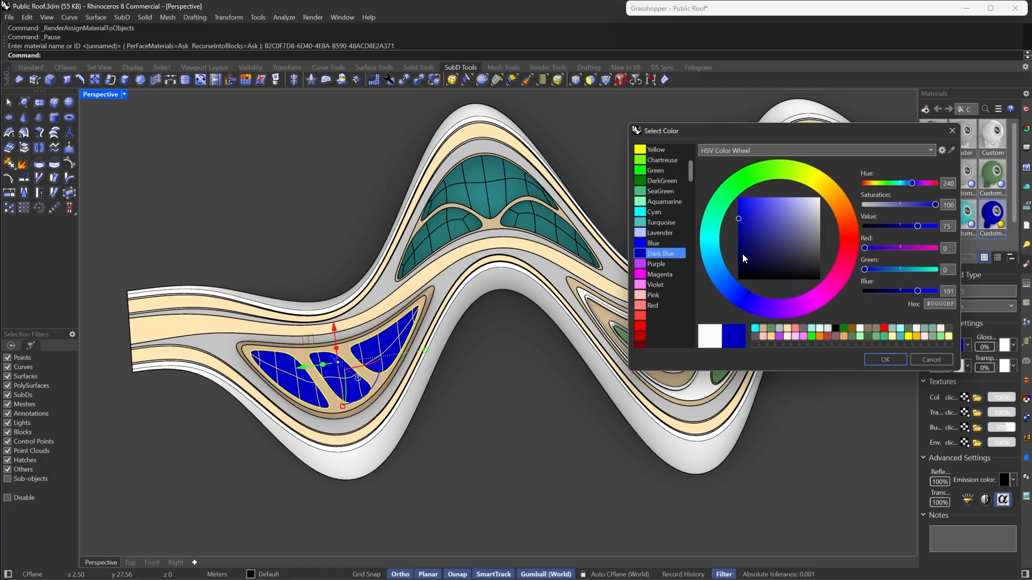
left_click_drag(739, 218, 731, 252)
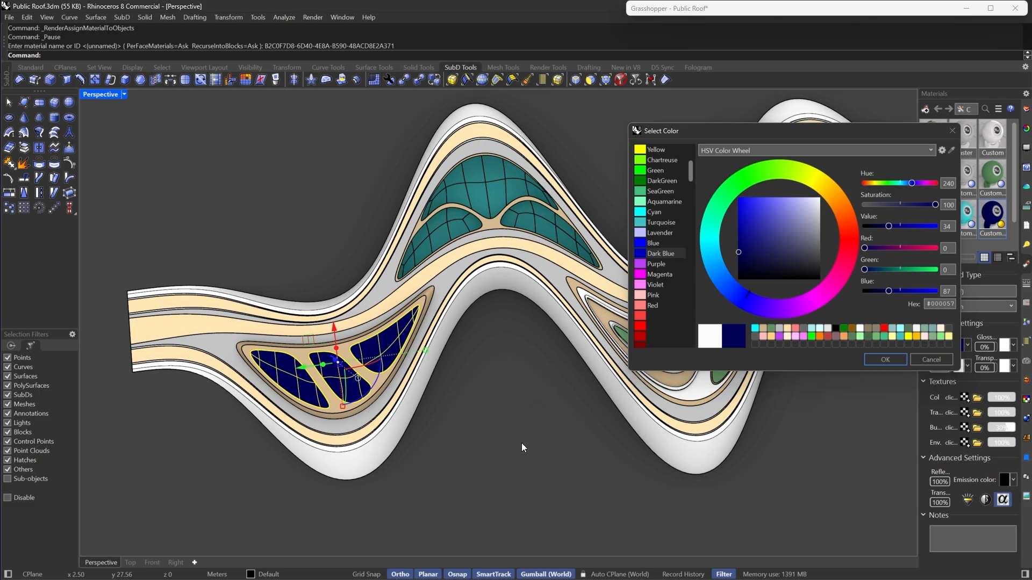
left_click(876, 360)
- Select the three navy planter patches and bring the Grasshopper window up beside the viewport
scroll(673, 298, "up", 6)
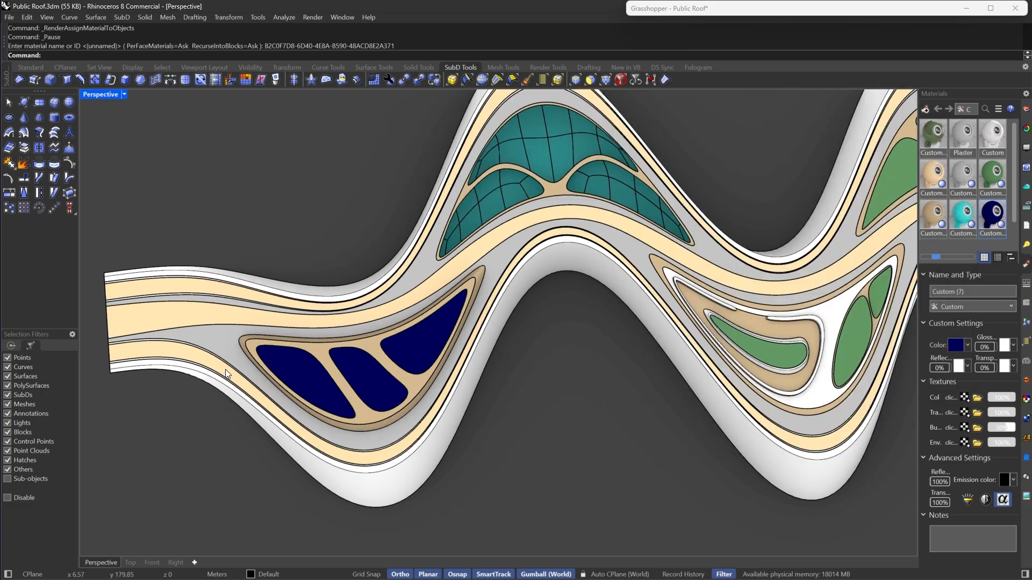
left_click(672, 298)
left_click(566, 413, "shift")
left_click(344, 382, "shift")
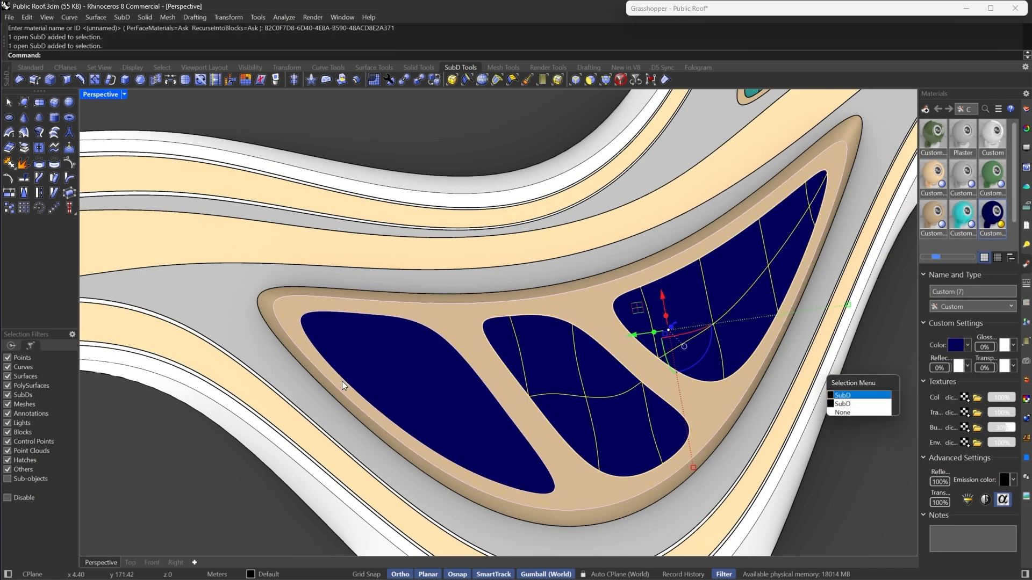
left_click(392, 369, "shift")
scroll(390, 358, "down", 6)
scroll(425, 349, "up", 6)
right_click_drag(643, 296, 483, 315)
scroll(376, 329, "down", 7)
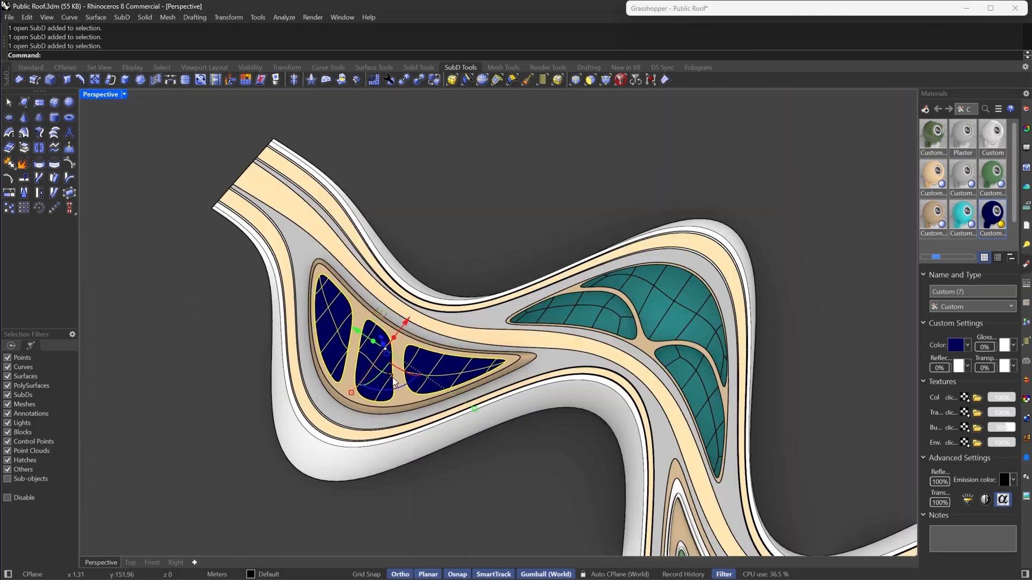
scroll(373, 324, "up", 7)
right_click_drag(417, 395, 422, 344)
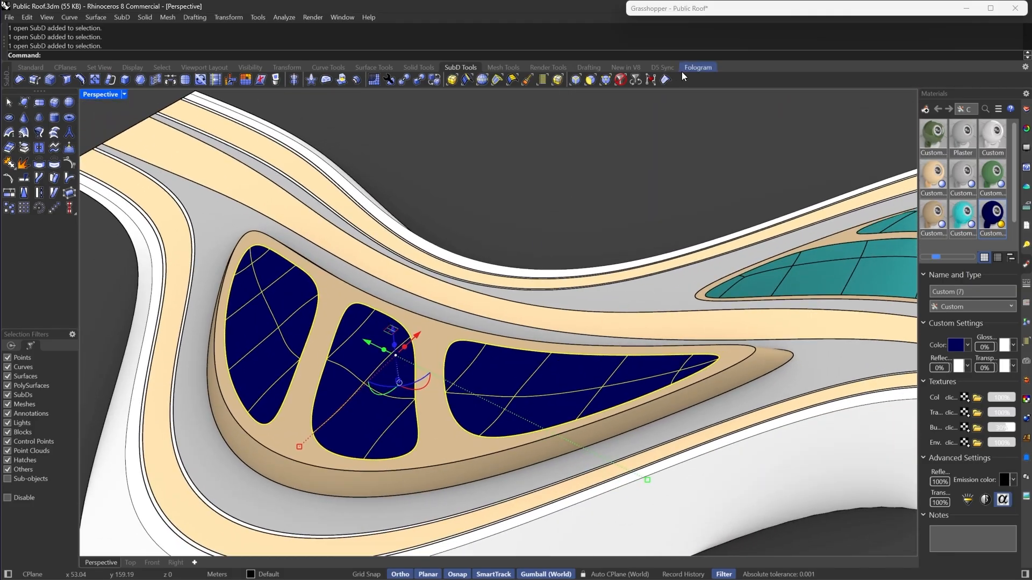
double_click(717, 12)
- Duplicate the existing Grasshopper definition and set the selected navy patches as the copy's multiple Brep input
scroll(777, 296, "down", 4)
right_click_drag(851, 294, 863, 253)
scroll(864, 254, "up", 3)
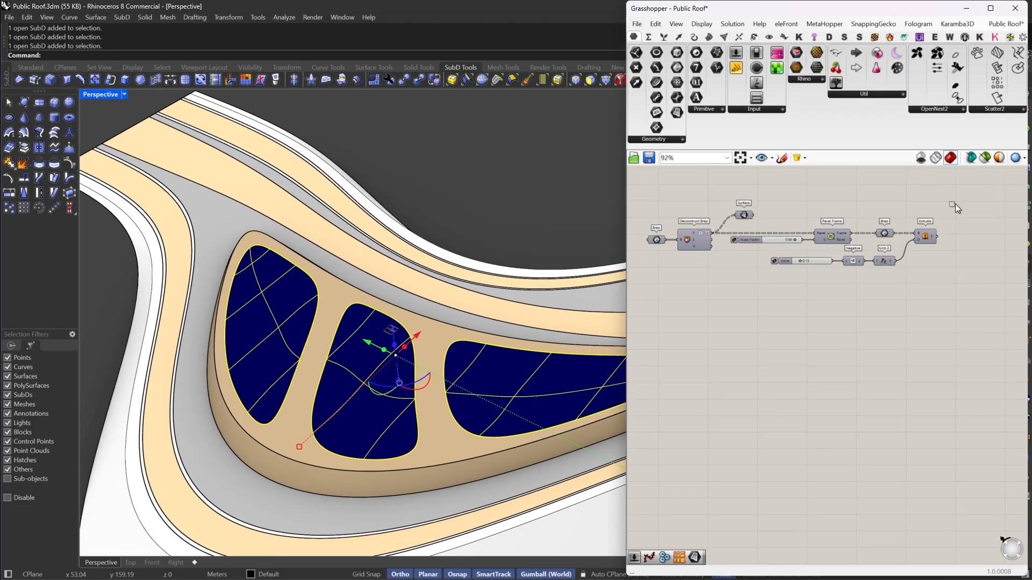
left_click_drag(956, 205, 648, 302)
right_click_drag(701, 316, 734, 280)
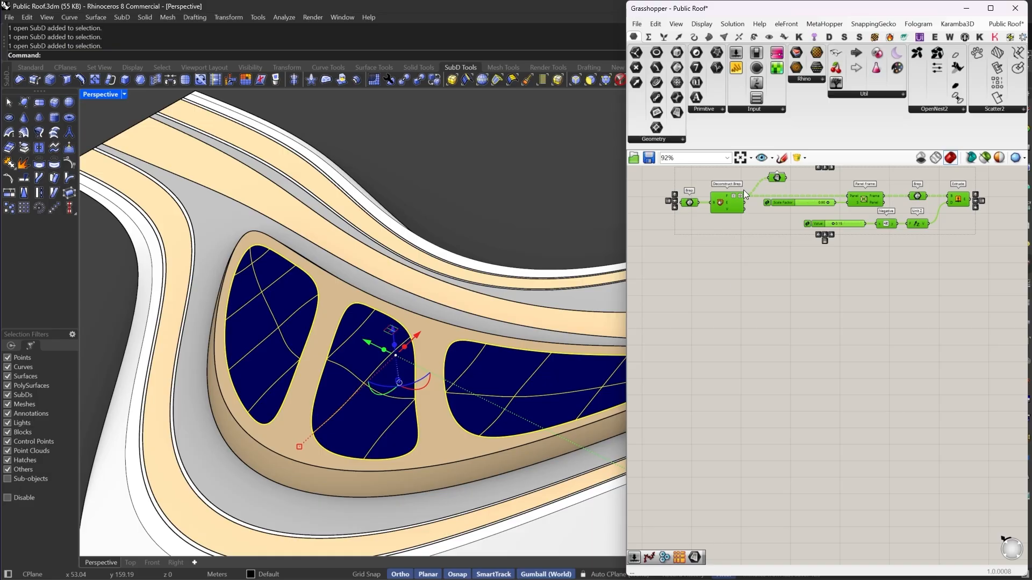
left_click_drag(718, 211, 716, 354, "alt")
left_click(720, 290)
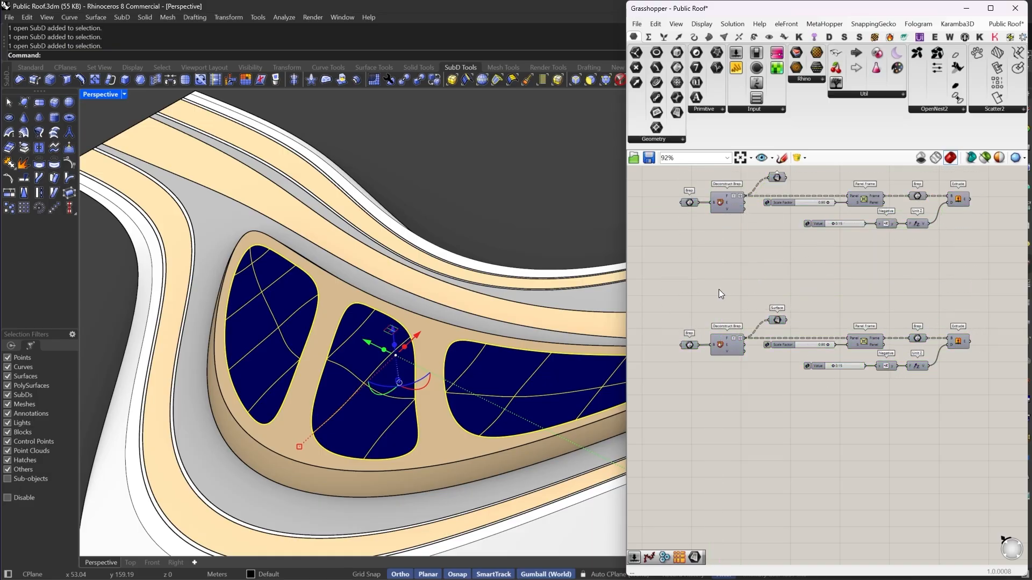
right_click(690, 344)
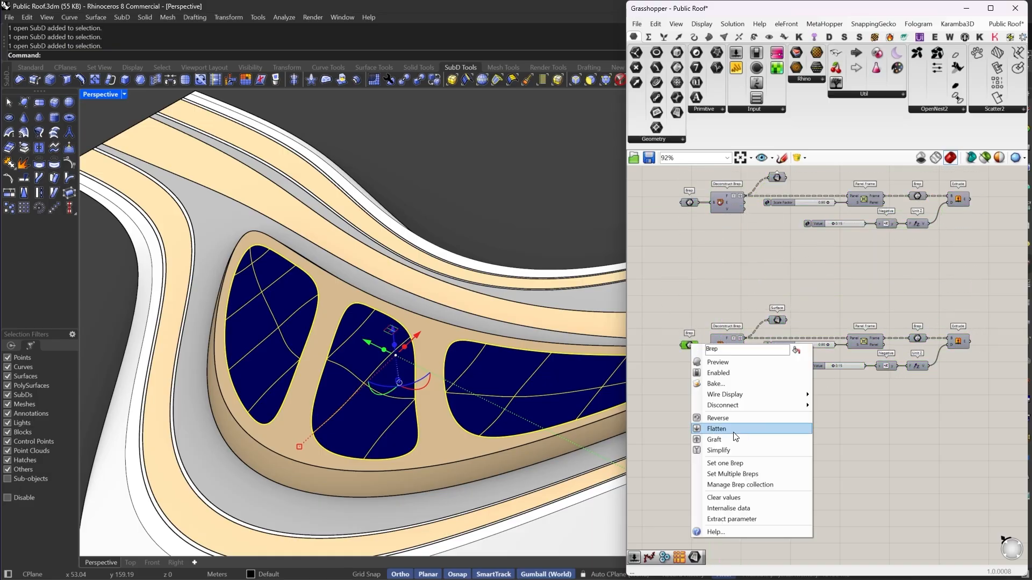
left_click(721, 477)
- Insert a Parameter Subdivide Surface component after Deconstruct Brep's faces in the copied definition
left_click_drag(957, 409, 925, 357)
left_click(815, 359)
scroll(814, 359, "up", 2)
double_click(815, 357)
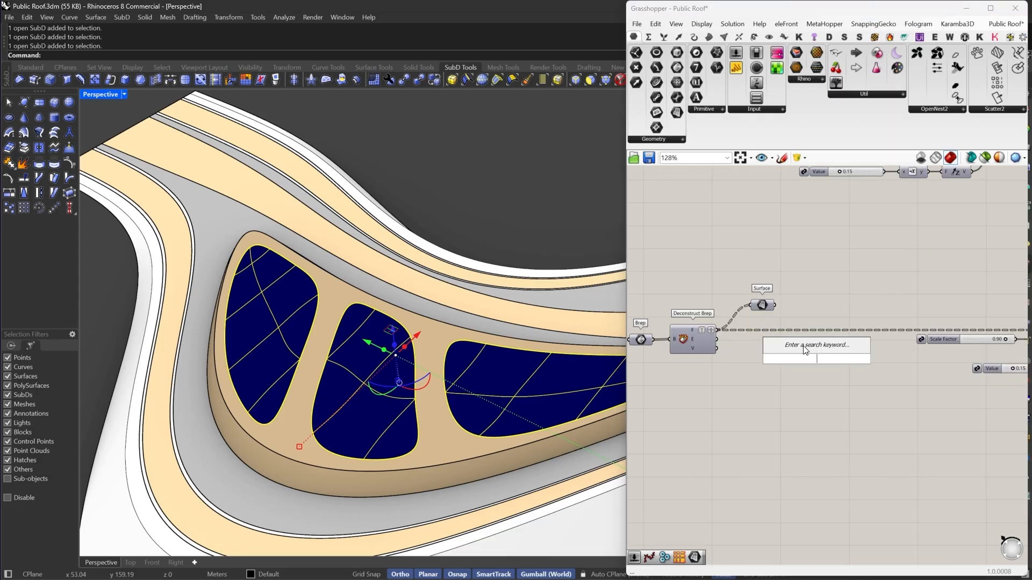
type("of")
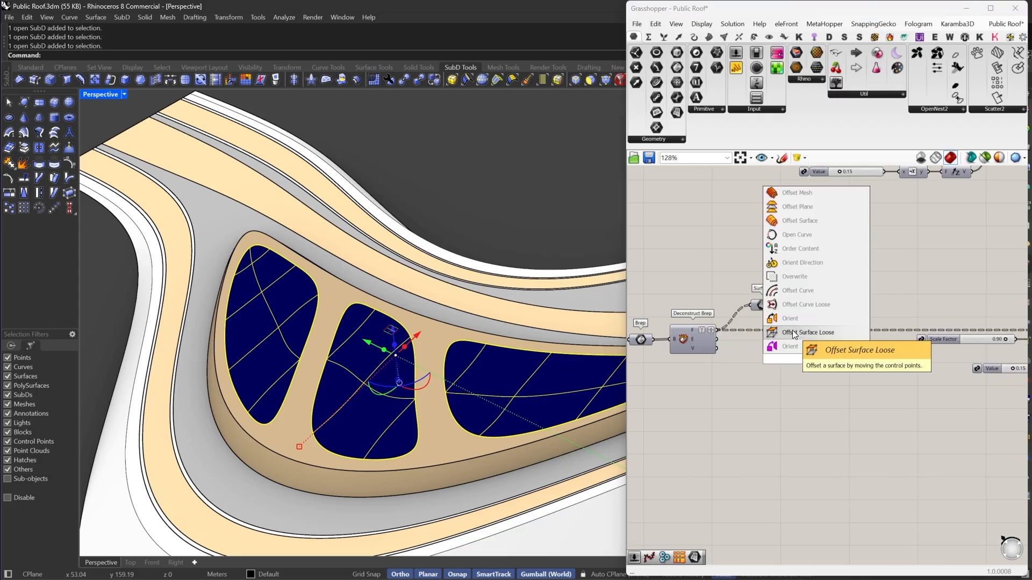
double_click(791, 386)
type("PA")
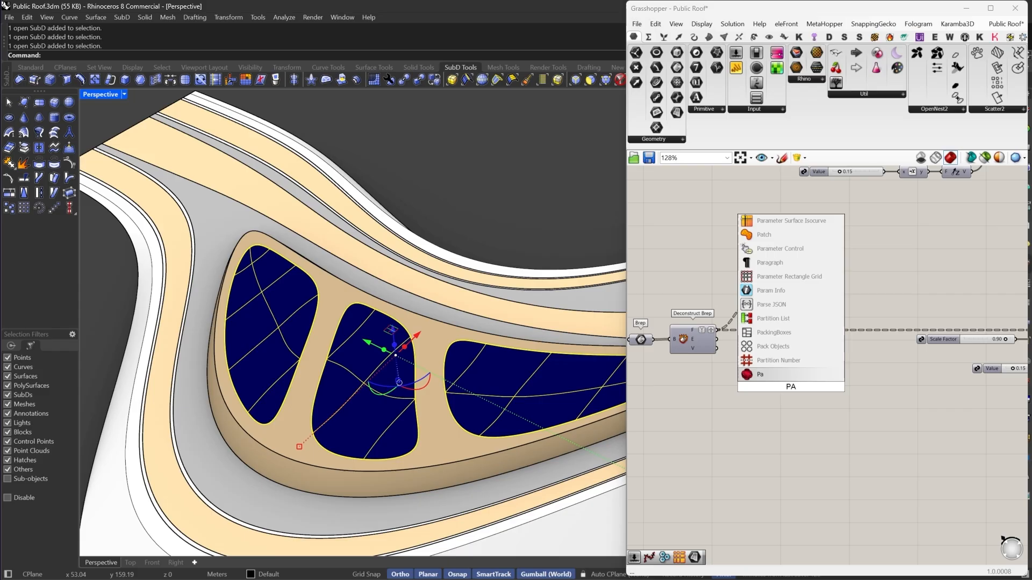
type(" SU")
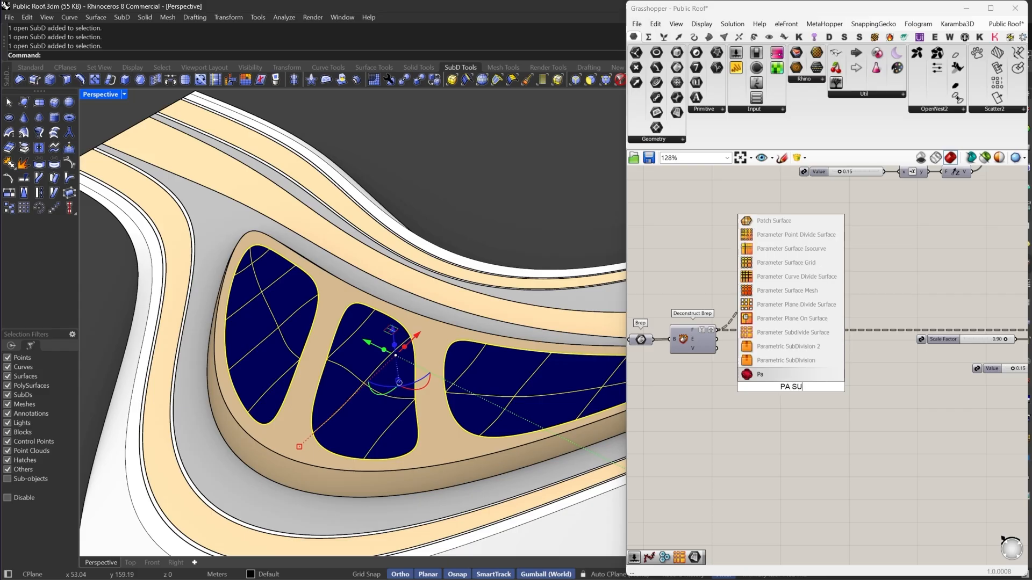
left_click(811, 332)
scroll(770, 352, "up", 3)
left_click_drag(782, 394, 689, 315)
left_click_drag(801, 417, 888, 342)
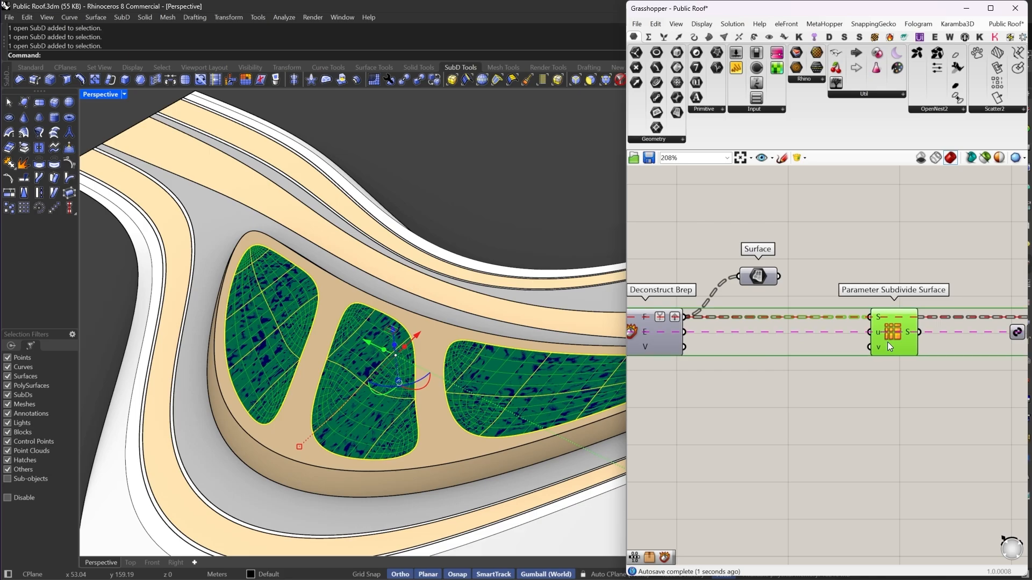
scroll(453, 371, "up", 5)
scroll(403, 315, "down", 5)
right_click_drag(475, 363, 559, 352)
scroll(337, 338, "up", 4)
scroll(337, 338, "down", 6)
right_click_drag(409, 339, 383, 360)
scroll(449, 322, "up", 5)
scroll(379, 389, "down", 2)
scroll(379, 390, "down", 5)
scroll(321, 248, "up", 5)
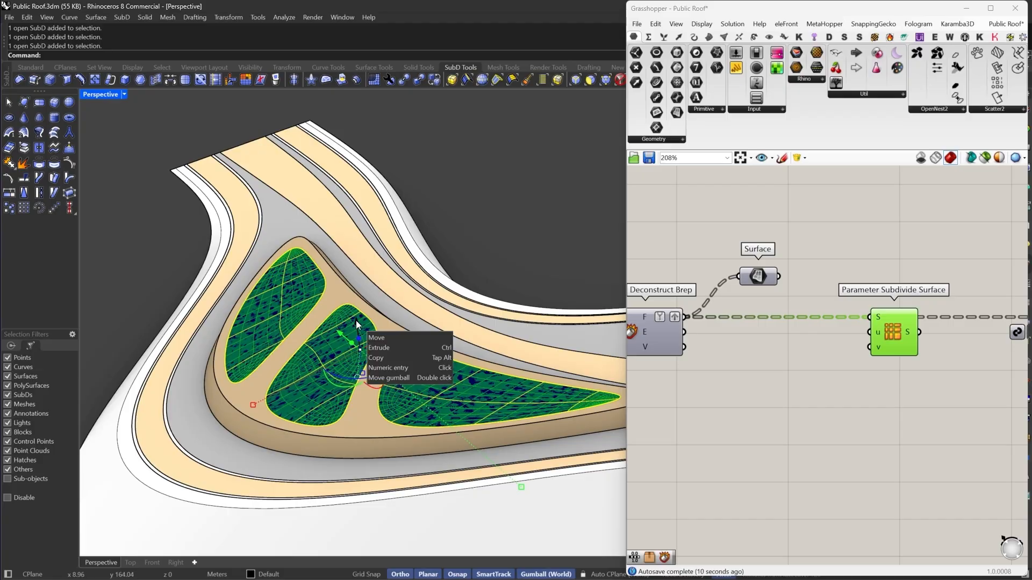
left_click_drag(357, 323, 375, 172)
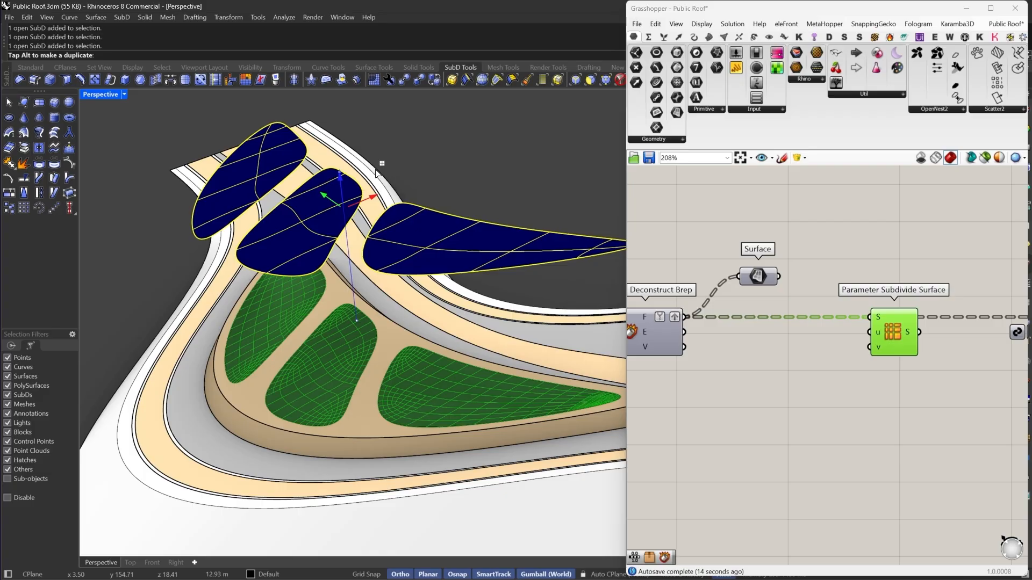
key("Escape")
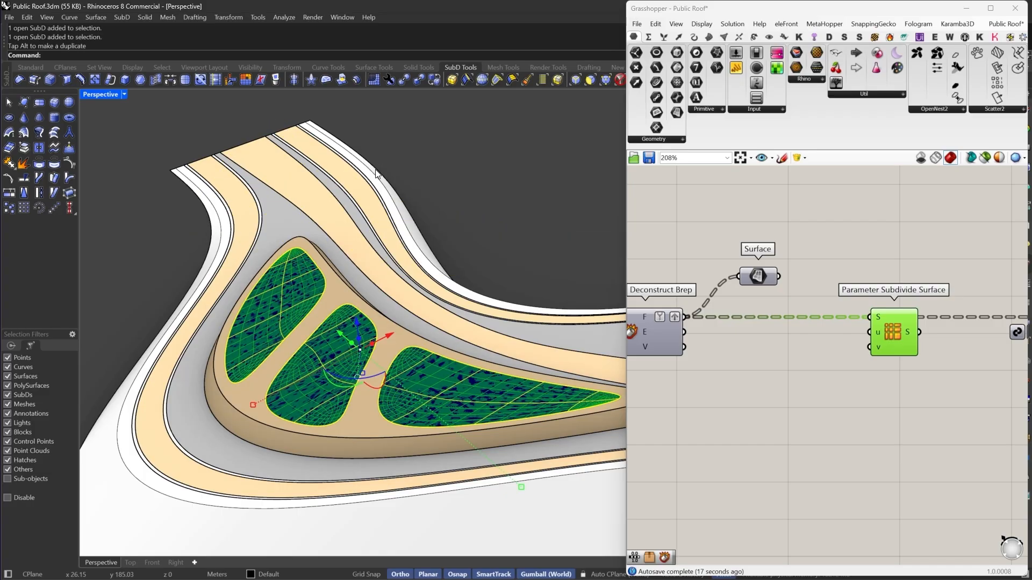
- Move the three navy patches 10 m straight up
scroll(311, 314, "up", 12)
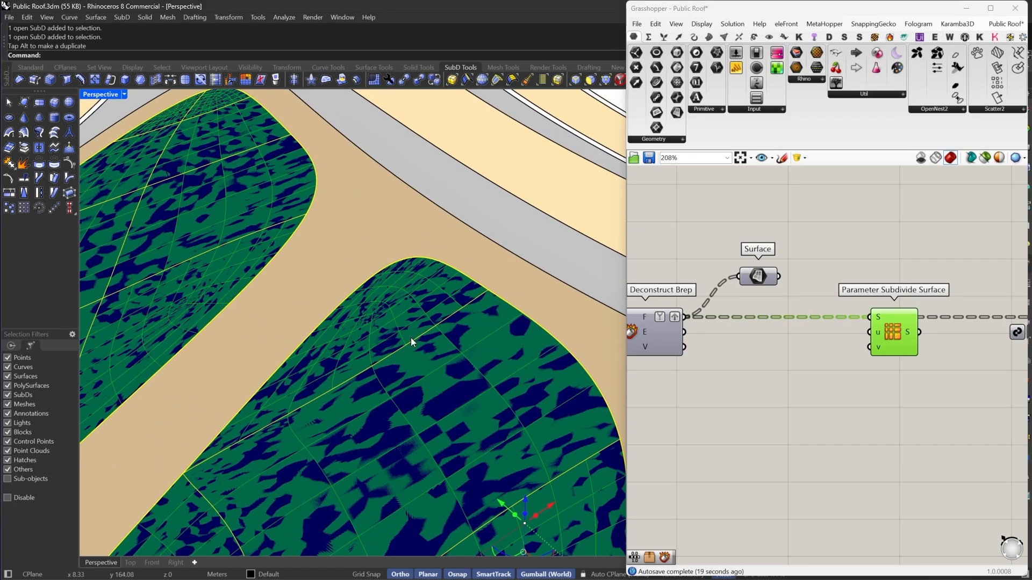
scroll(289, 337, "down", 15)
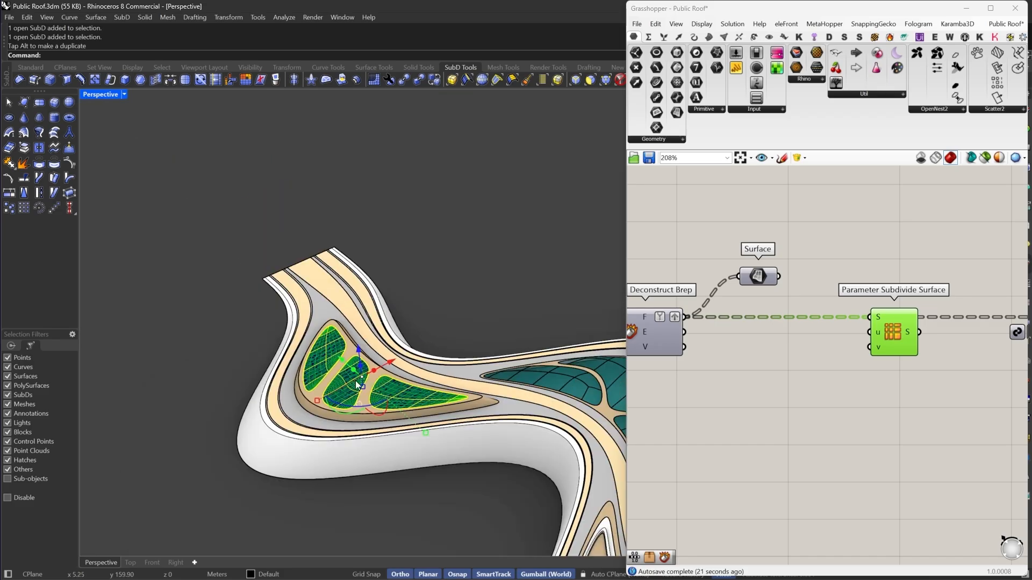
left_click_drag(354, 386, 373, 262)
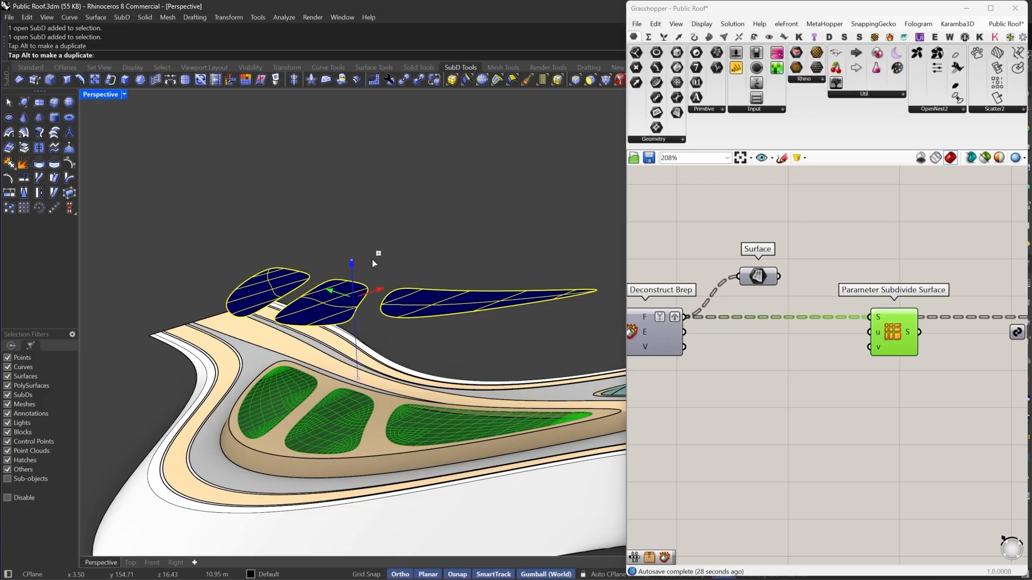
left_click_drag(371, 259, 371, 259)
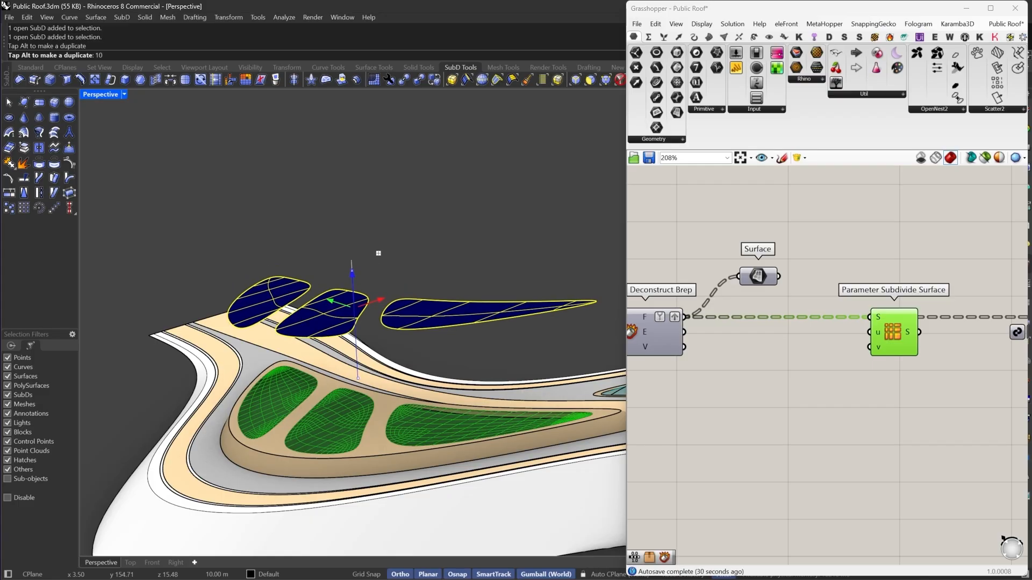
- Subdivide the three lifted navy SubD patches
left_click(185, 80)
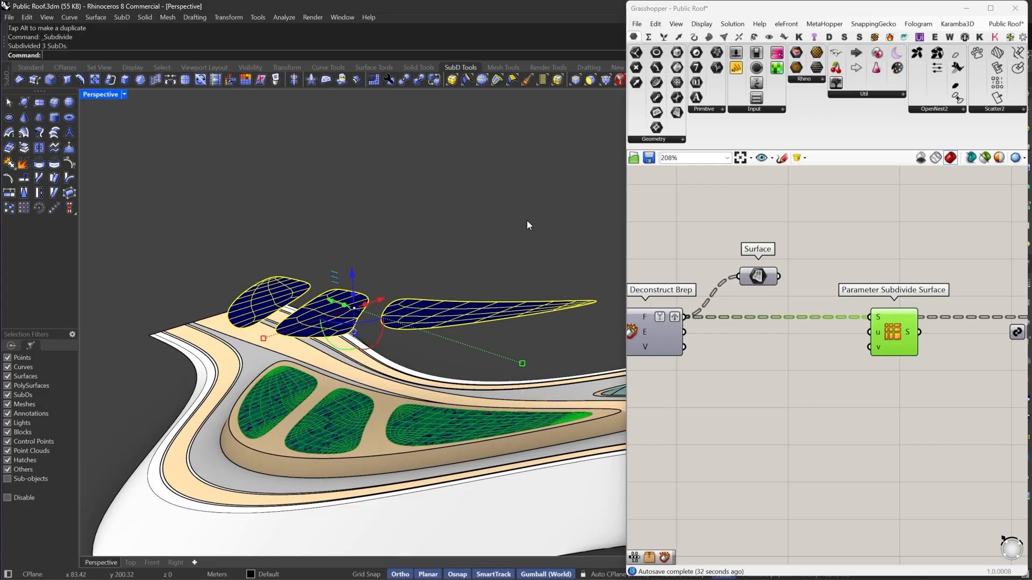
scroll(483, 301, "up", 5)
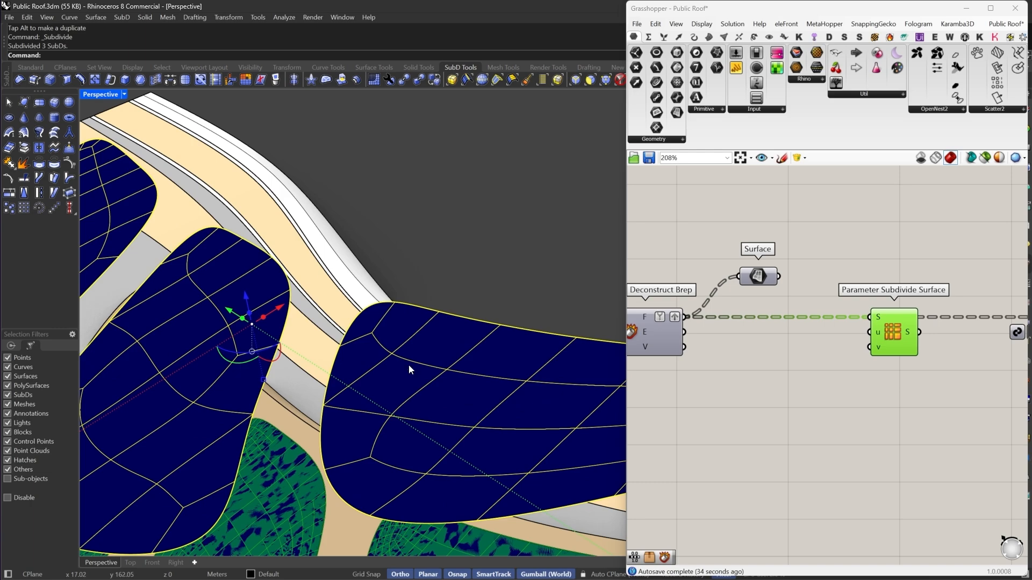
- Set the three lifted, subdivided navy patches as multiple Breps in the copied definition's Brep input
right_click_drag(733, 312, 945, 298)
right_click(776, 324)
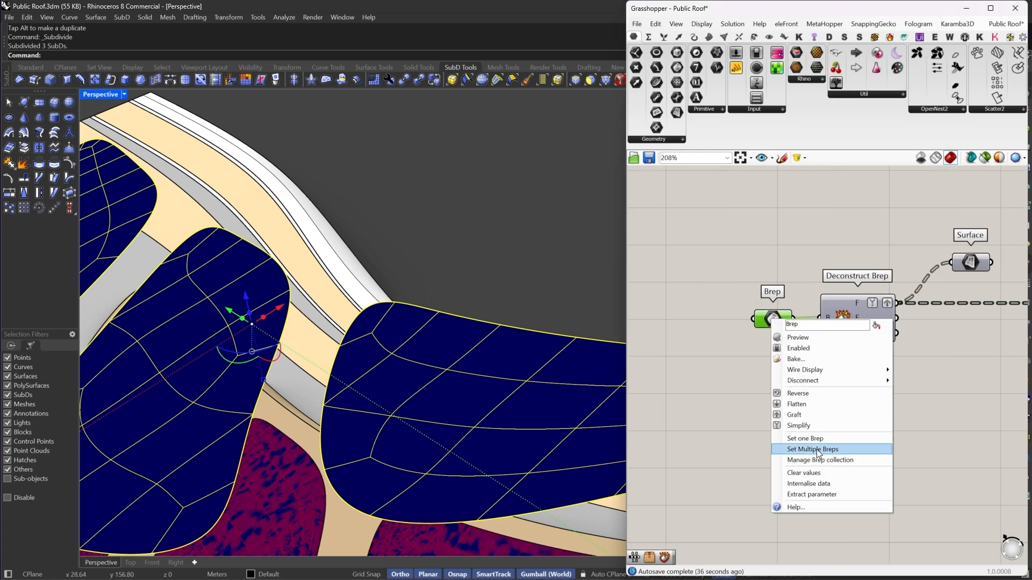
scroll(716, 338, "down", 8)
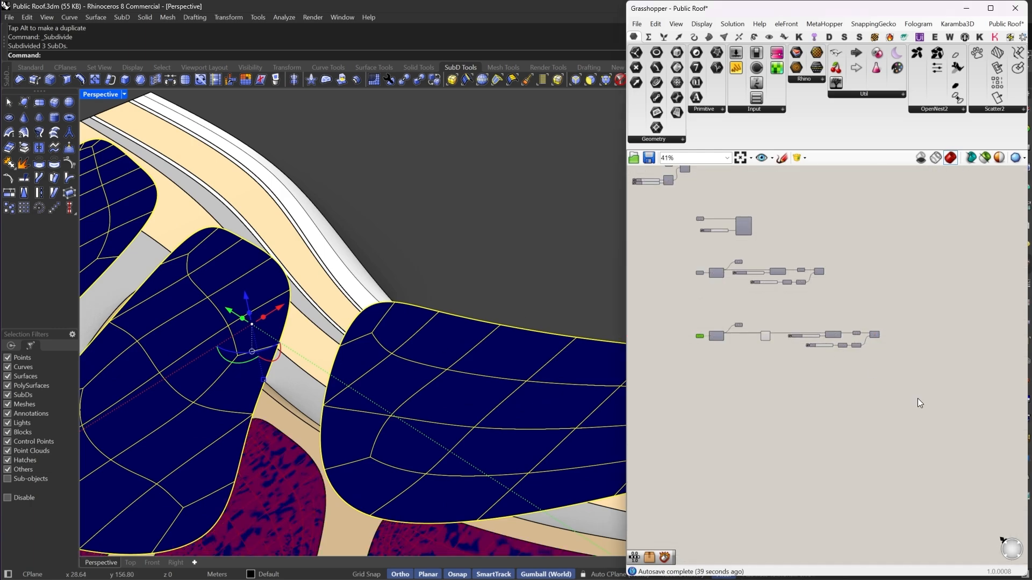
left_click_drag(917, 397, 782, 309)
right_click(794, 307)
left_click(827, 346)
left_click(763, 352)
scroll(693, 330, "up", 8)
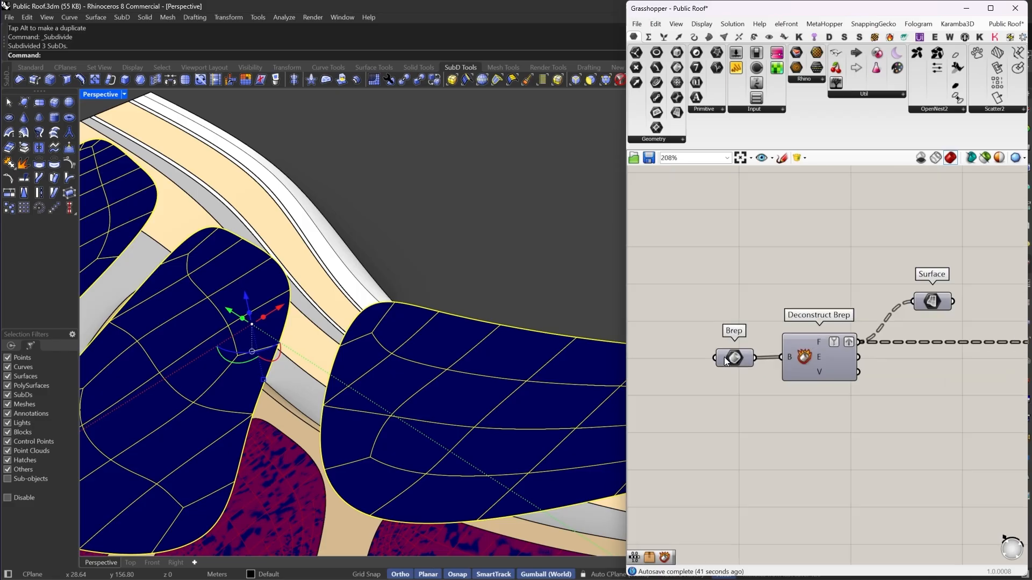
right_click(736, 359)
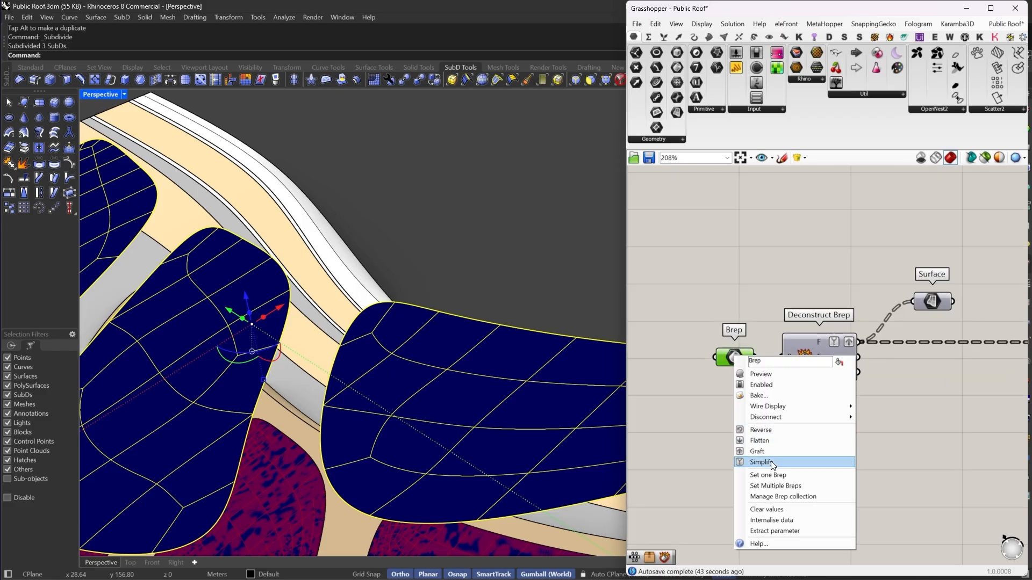
left_click(769, 484)
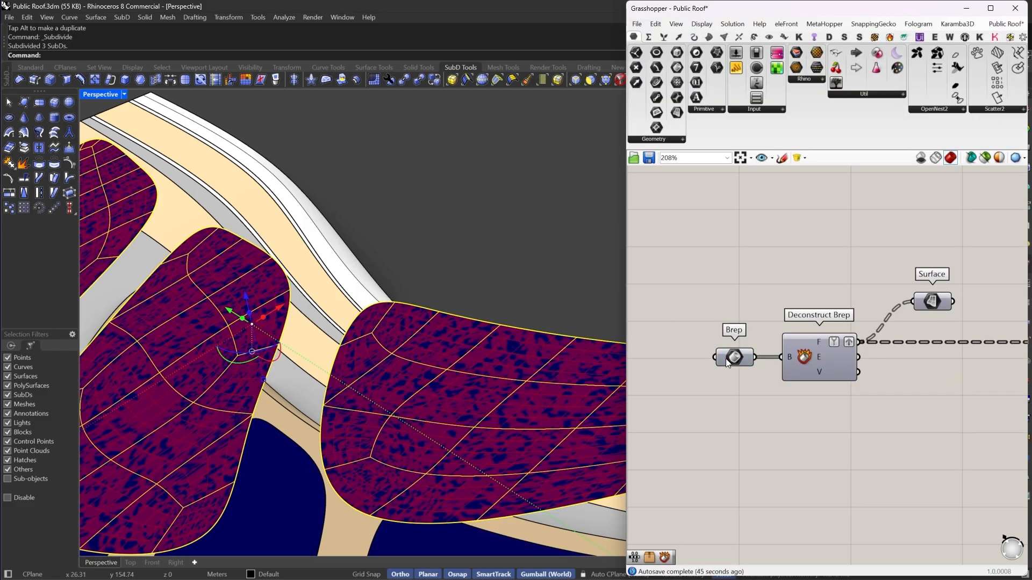
left_click_drag(728, 364, 730, 364)
- Select the three lifted SubD patches and hide them
scroll(493, 286, "up", 6)
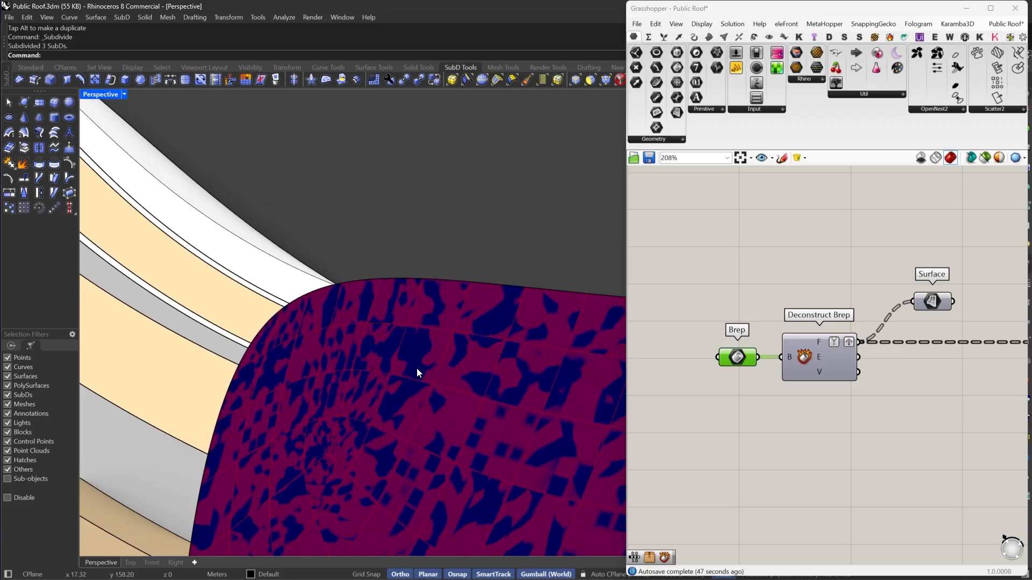
scroll(376, 344, "down", 3)
scroll(694, 347, "down", 2)
scroll(437, 325, "down", 8)
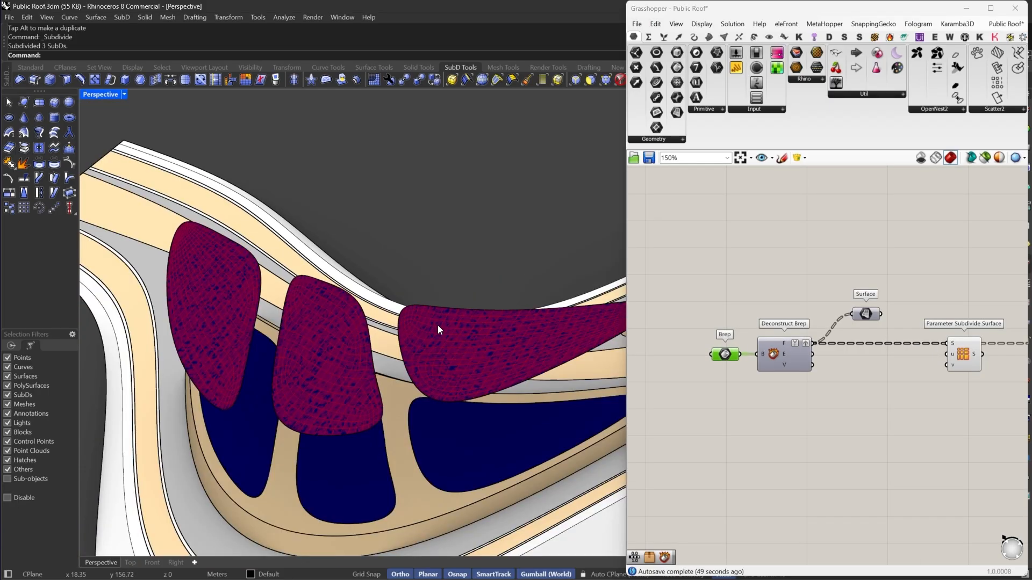
right_click_drag(439, 328, 380, 275)
left_click_drag(486, 155, 440, 189)
right_click_drag(238, 271, 457, 233)
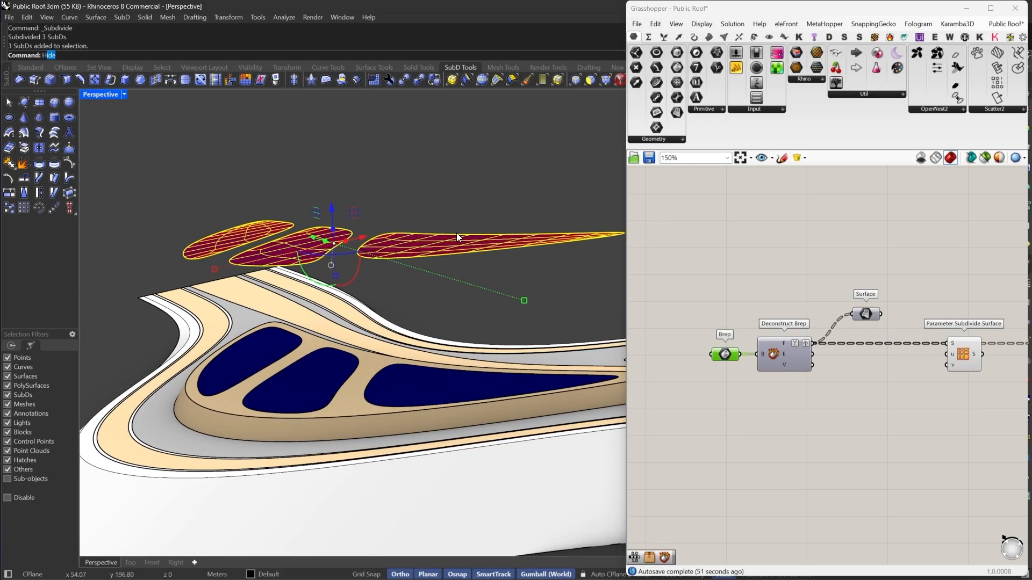
key("ctrl+h")
right_click_drag(284, 257, 391, 322)
scroll(391, 322, "up", 3)
scroll(854, 335, "up", 4)
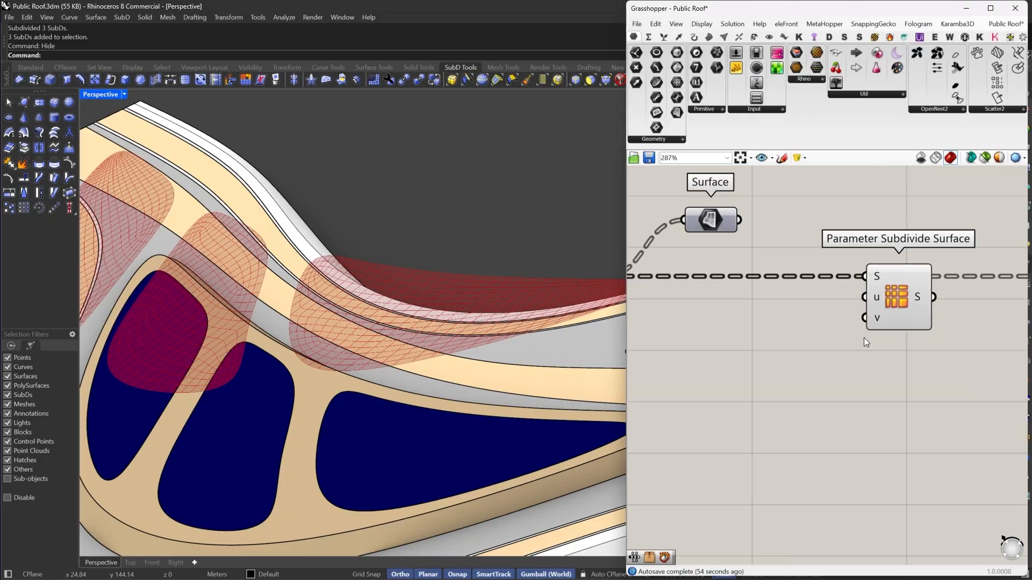
- Add a Range component and connect its output to both the u and v inputs of Parameter Subdivide Surface
mouse_move(804, 292)
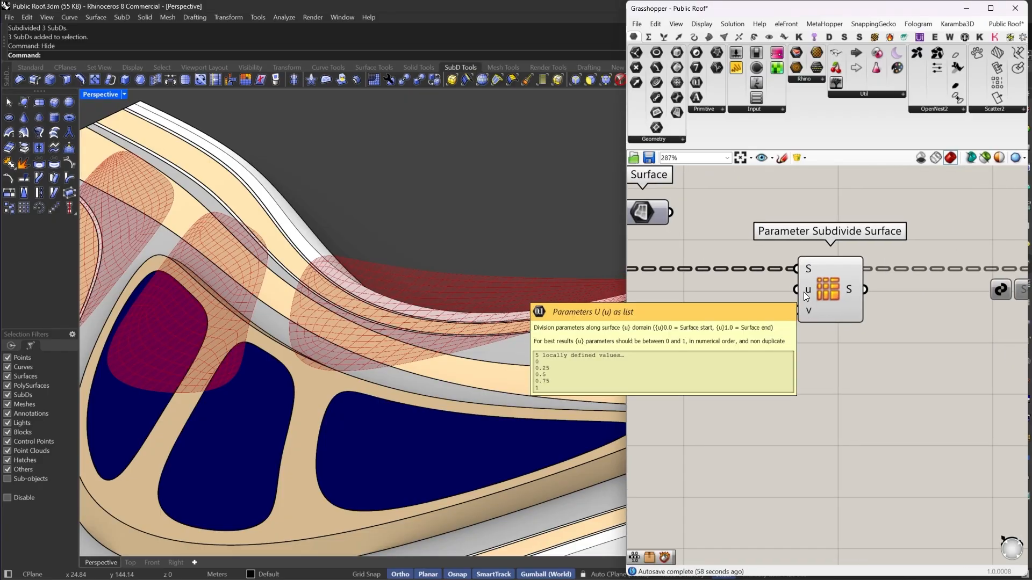
scroll(346, 321, "up", 3)
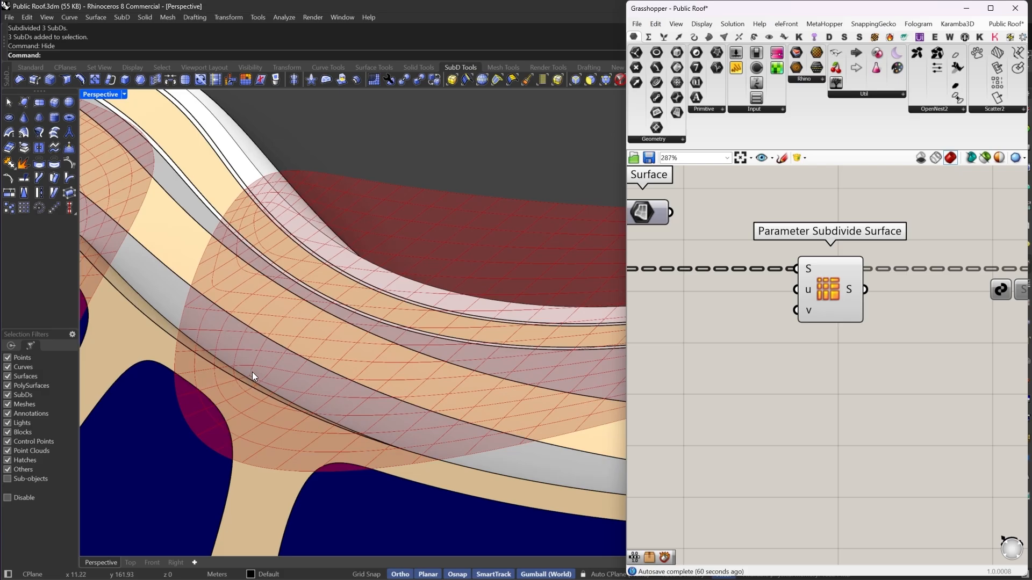
double_click(763, 377)
type("RAN")
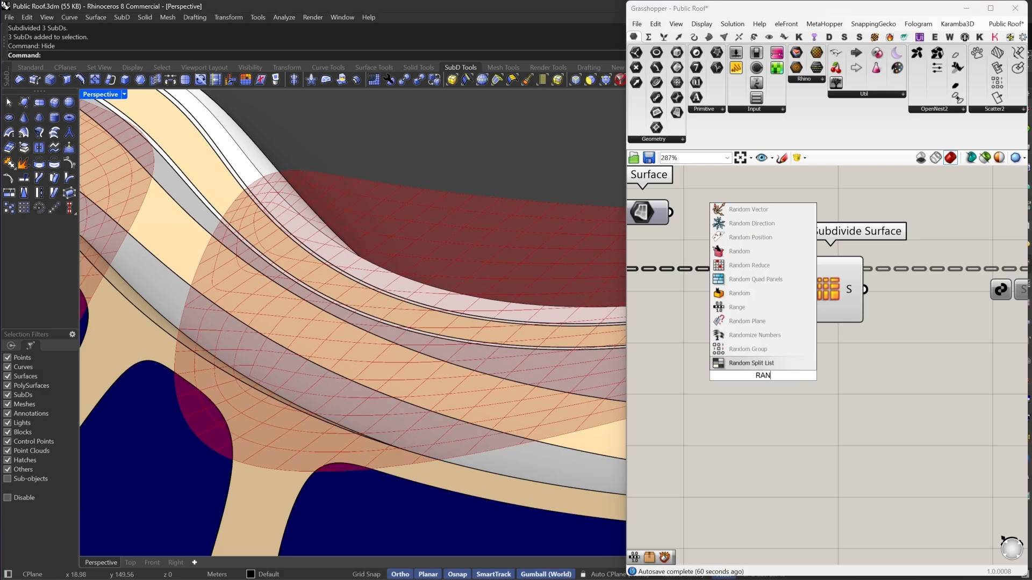
left_click(758, 313)
left_click_drag(798, 291, 800, 377)
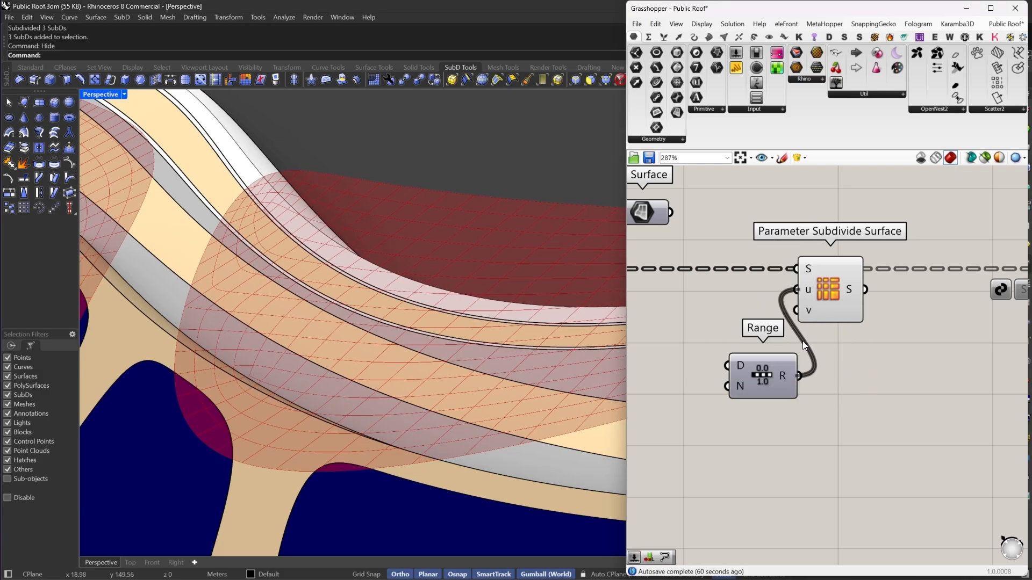
left_click_drag(796, 310, 706, 376)
right_click_drag(705, 377, 791, 376)
- Add a number slider feeding Range's N input and set it to 2
double_click(671, 394)
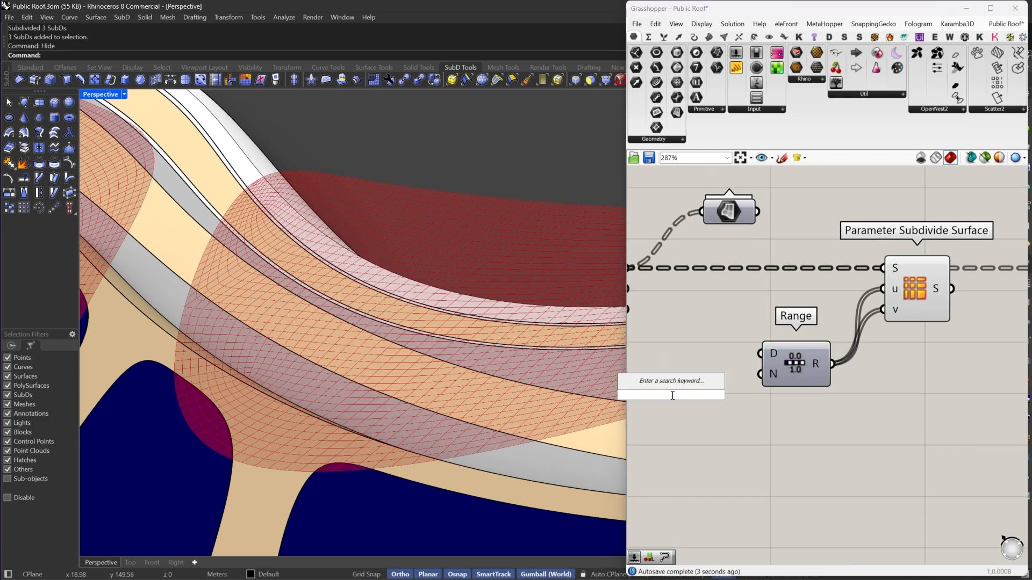
type("3")
key("Return")
left_click_drag(759, 375, 755, 395)
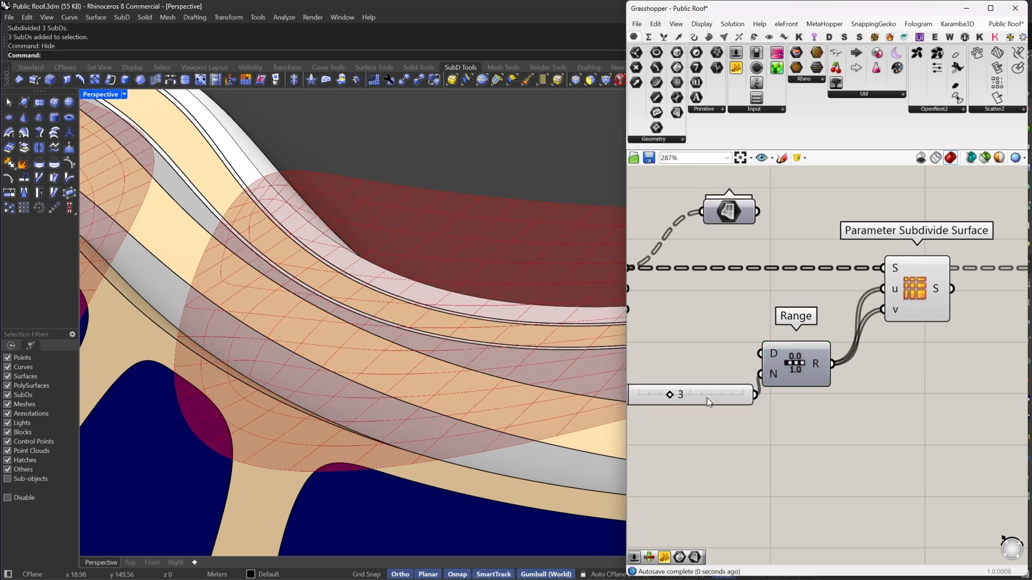
scroll(693, 398, "up", 3)
left_click_drag(648, 398, 641, 396)
- Bake the Parameter Subdivide Surface output into the Rhino model with default attributes
scroll(378, 336, "down", 3)
scroll(378, 337, "down", 4)
right_click_drag(379, 337, 463, 299)
scroll(473, 305, "up", 8)
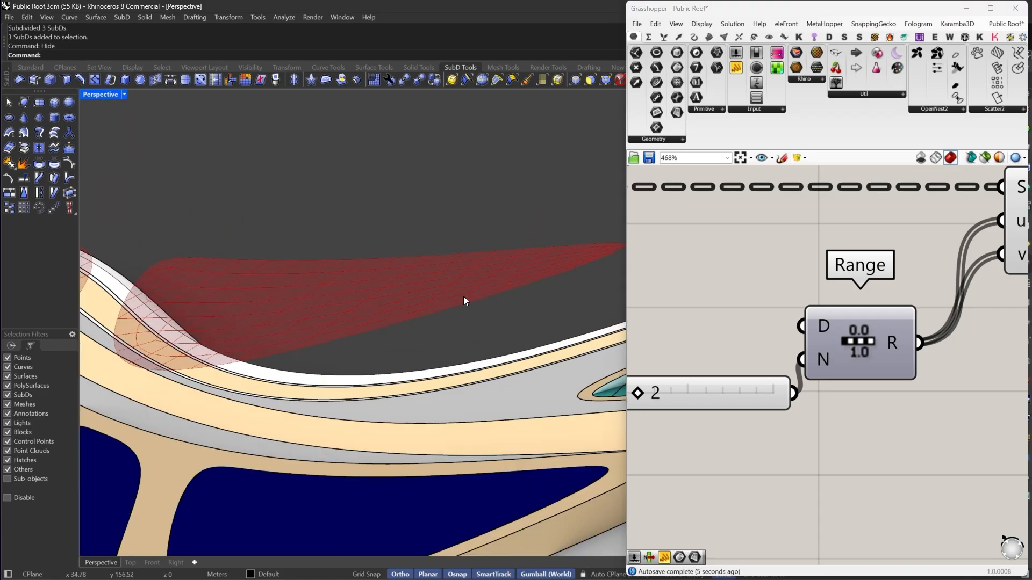
left_click_drag(755, 401, 734, 336)
scroll(762, 312, "down", 2)
right_click_drag(879, 280, 784, 291)
right_click(798, 278)
left_click(818, 321)
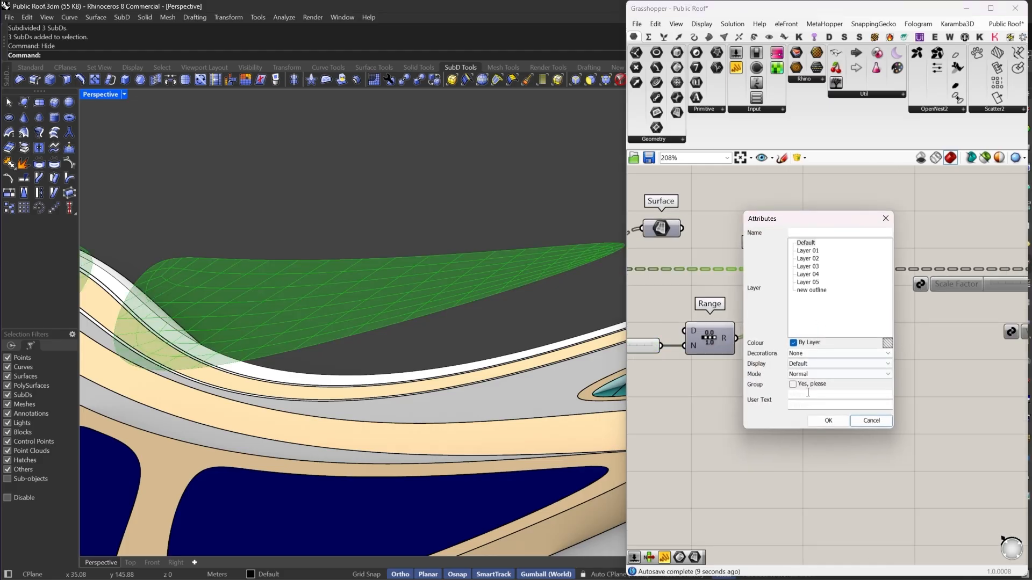
left_click(826, 422)
- Turn off the preview of the Parameter Subdivide Surface component
scroll(471, 296, "down", 3)
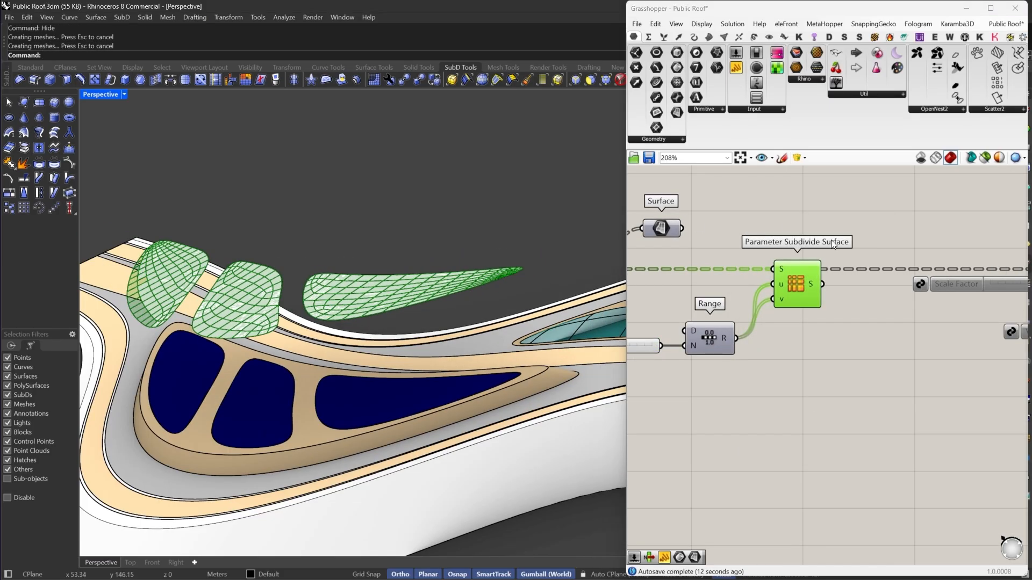
right_click(793, 246)
left_click(816, 253)
- Select the three navy planter patches and group them
left_click(393, 418)
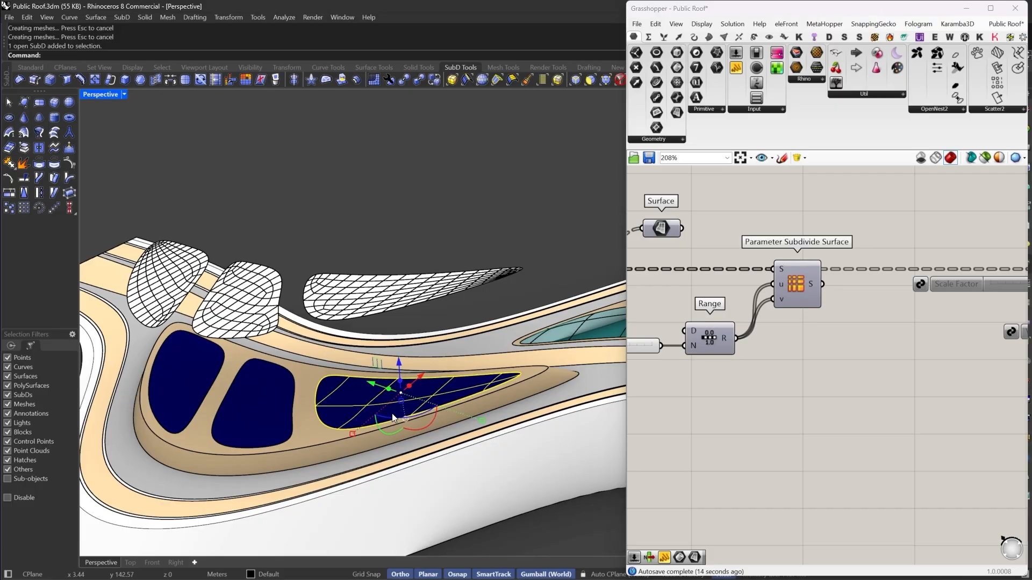
left_click(248, 405, "shift")
left_click(177, 379, "shift")
key("ctrl+g")
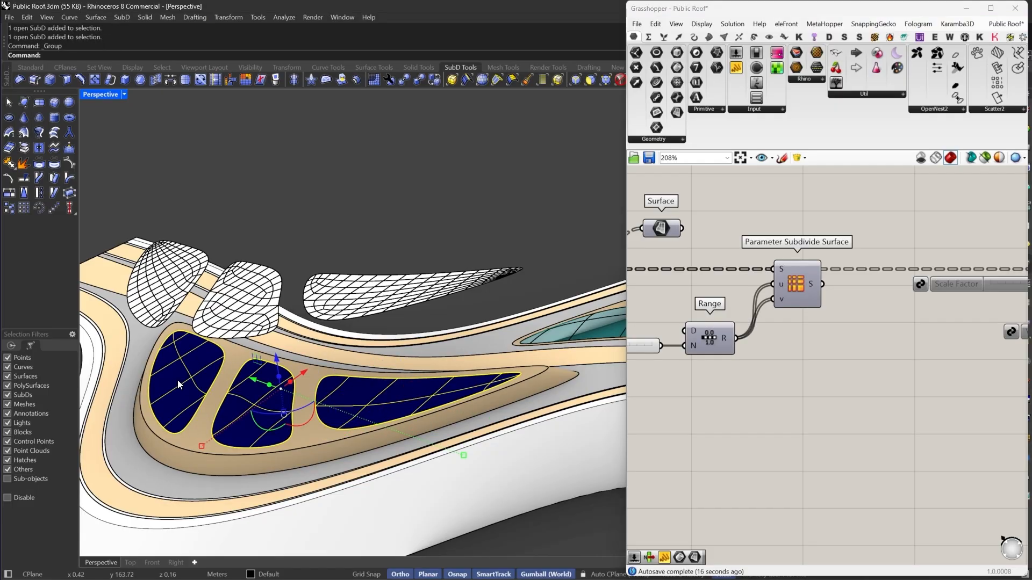
- Match the baked panel surfaces' properties to a navy planter patch with MatchProperties
left_click(330, 300)
type("MatchProperties")
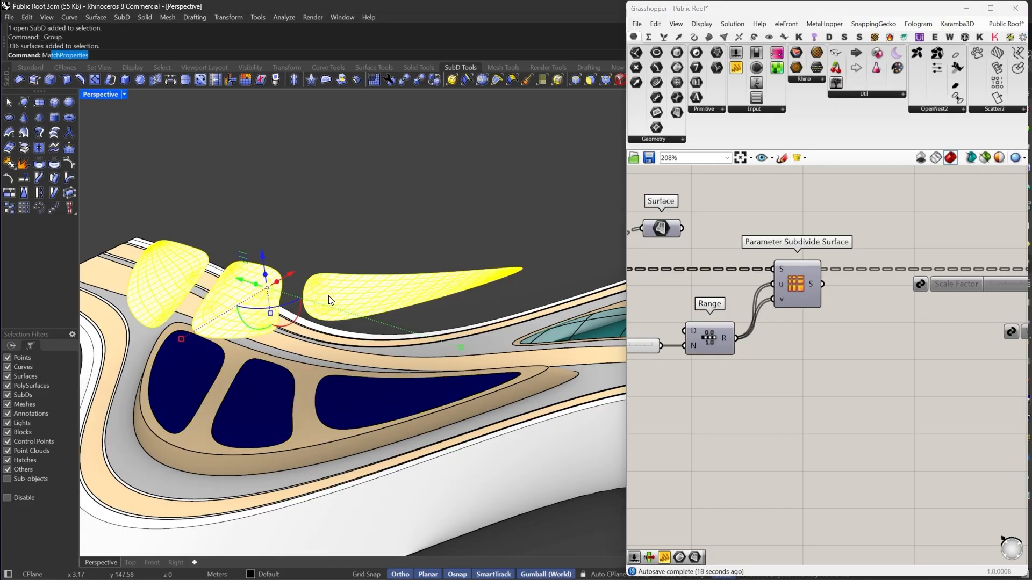
key("Return")
left_click(364, 397)
key("Return")
- Select the grouped navy planter patches and hide them
left_click(364, 402)
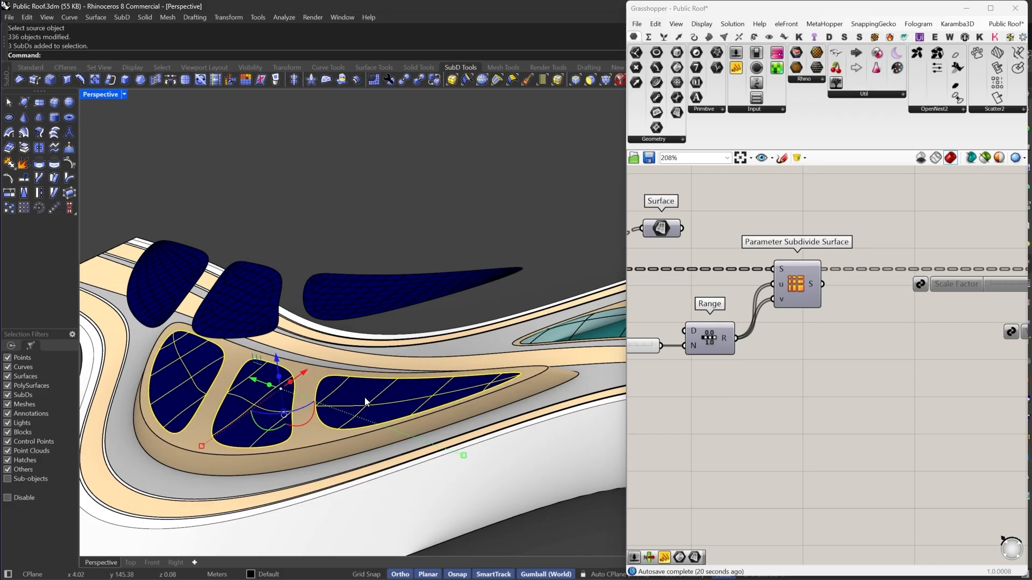
type("Hide")
key("Return")
- Move the baked navy panels straight down into the planter openings
left_click(354, 323)
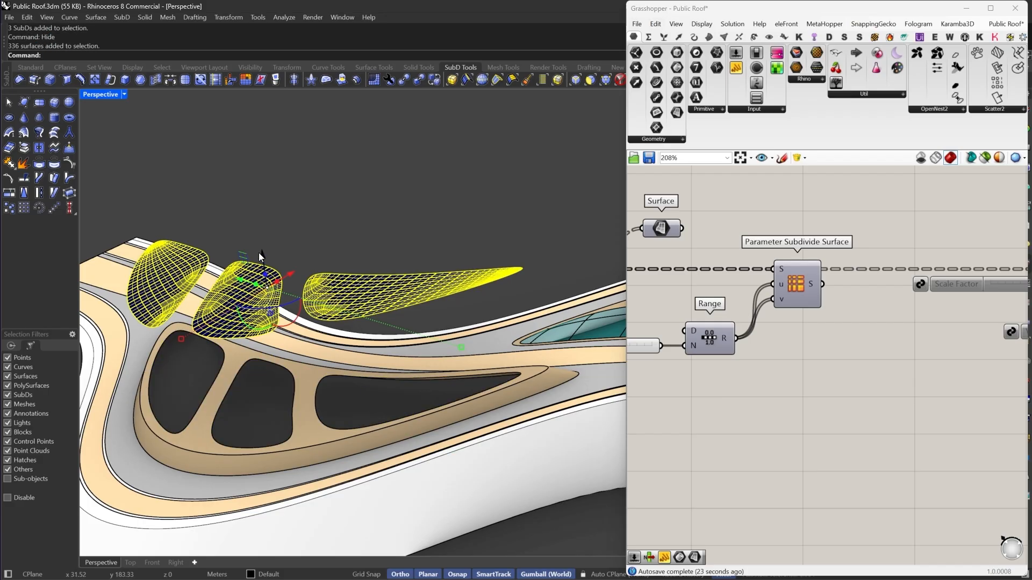
left_click_drag(259, 253, 294, 364)
left_click(375, 276)
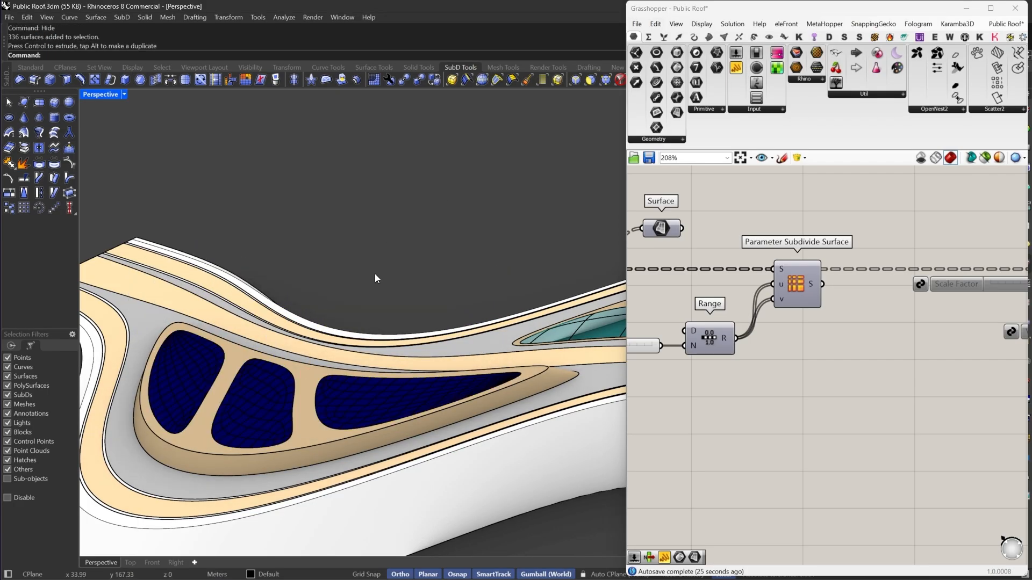
- Window-select the whole roof with its panels and group everything
scroll(313, 337, "down", 10)
right_click_drag(313, 339, 400, 400)
scroll(369, 355, "down", 5)
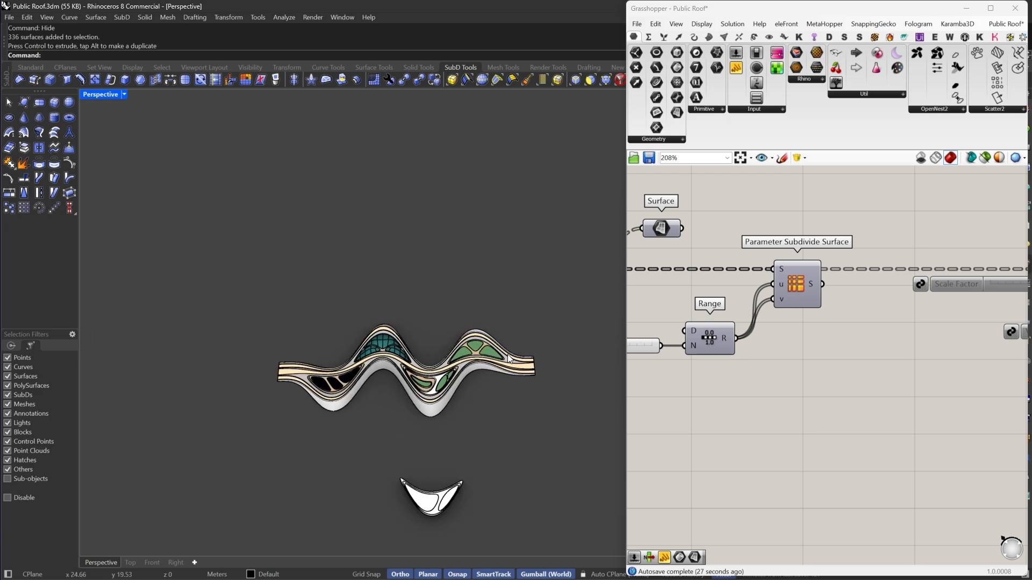
left_click_drag(574, 274, 209, 466)
key("ctrl+g")
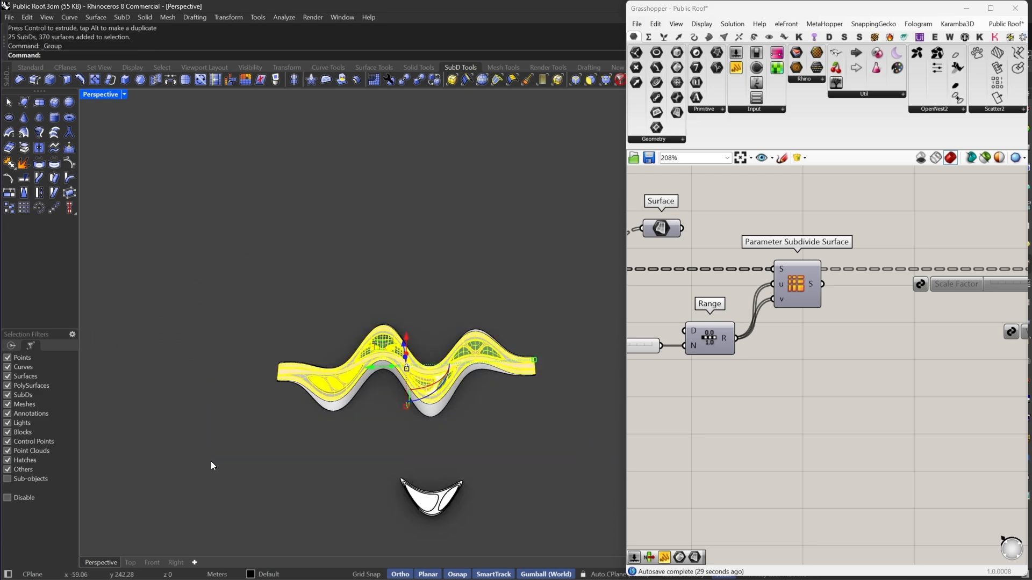
right_click_drag(473, 366, 425, 335)
scroll(424, 335, "up", 5)
left_click(424, 347)
scroll(423, 389, "down", 5)
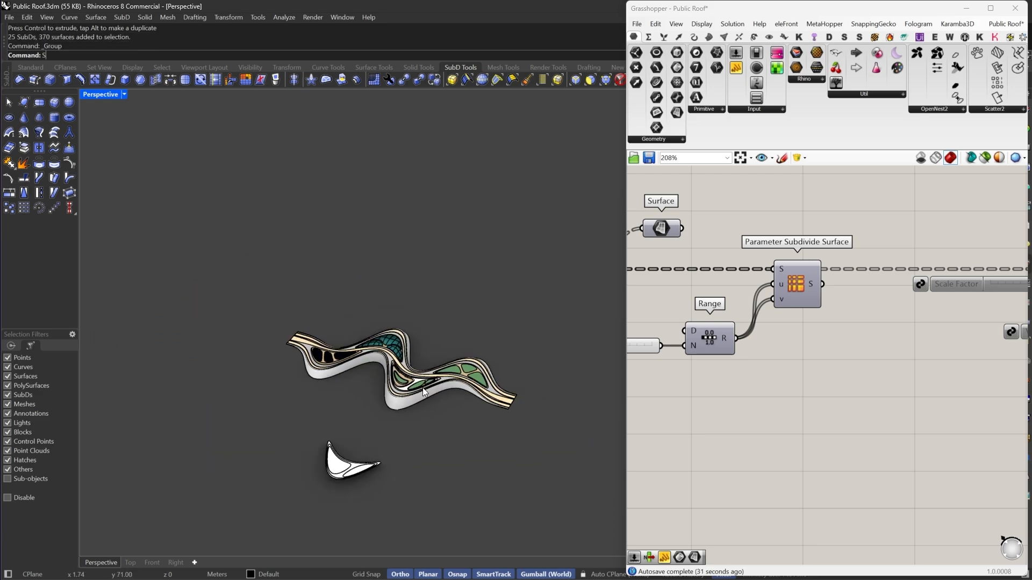
type("hl")
key("Return")
right_click_drag(422, 388, 444, 355)
left_click(454, 378)
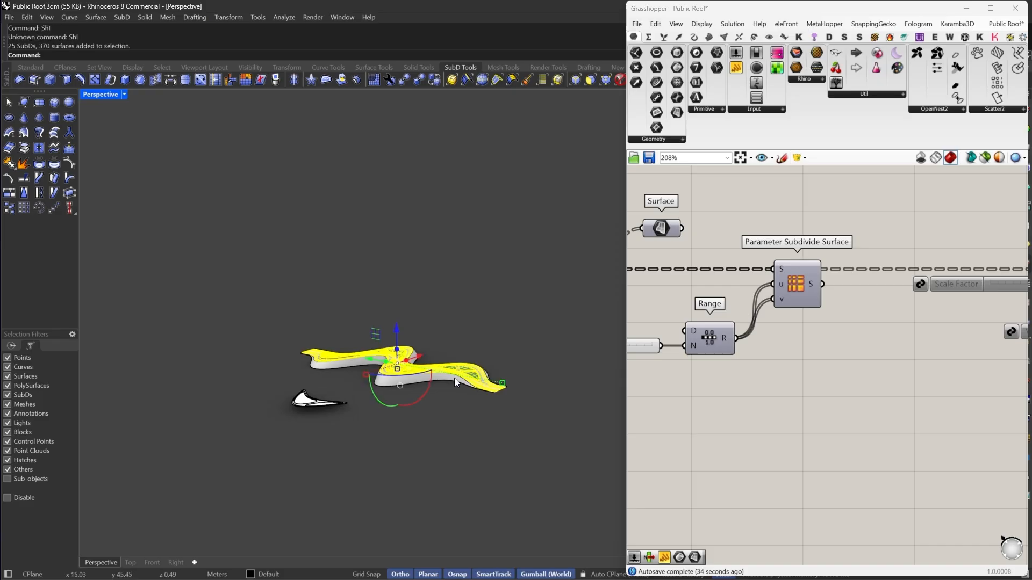
key("Escape")
scroll(435, 376, "up", 3)
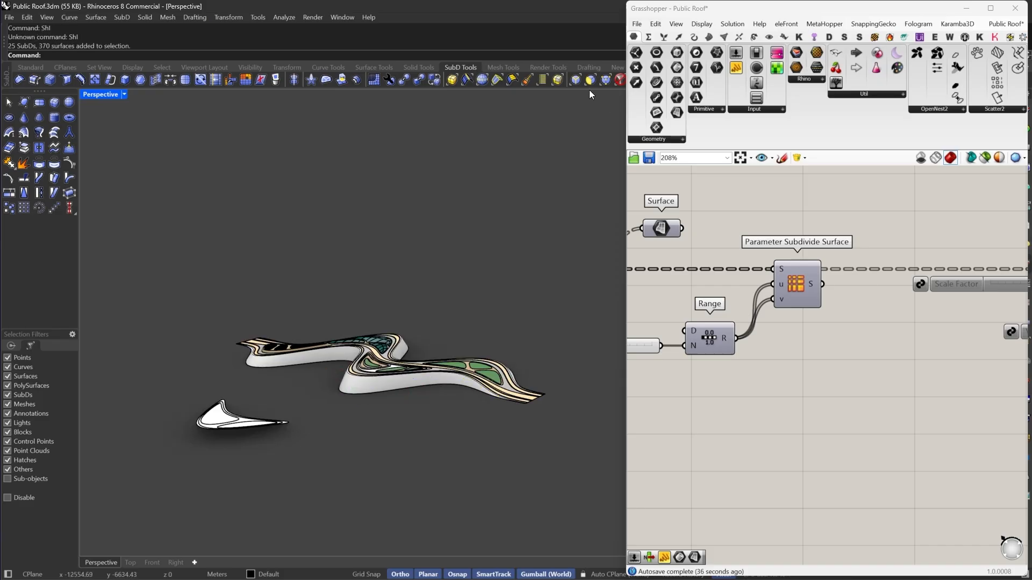
- Select the grouped roof and hide it
left_click(619, 80)
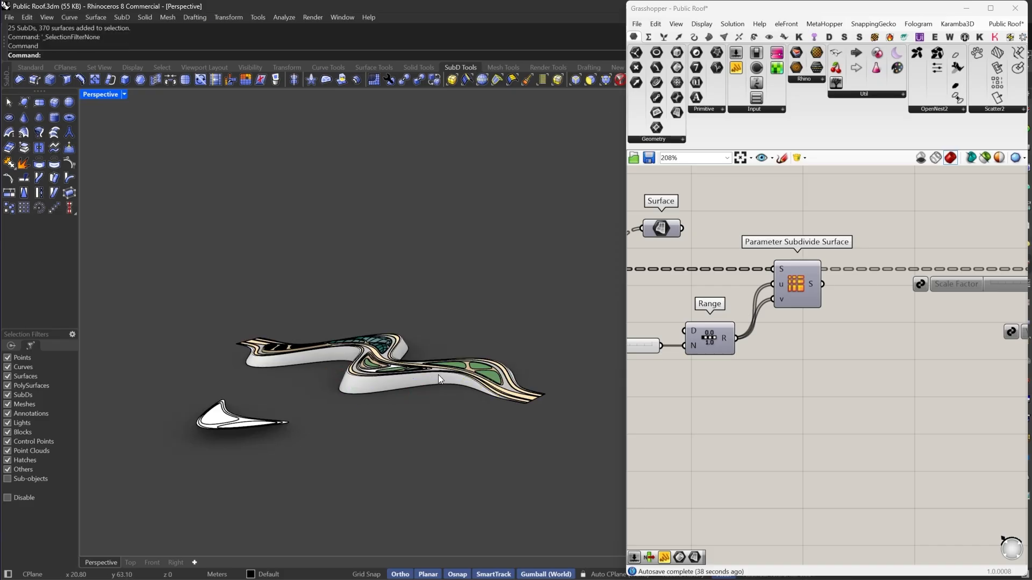
scroll(438, 375, "up", 5)
left_click(533, 419)
type("hide")
key("Return")
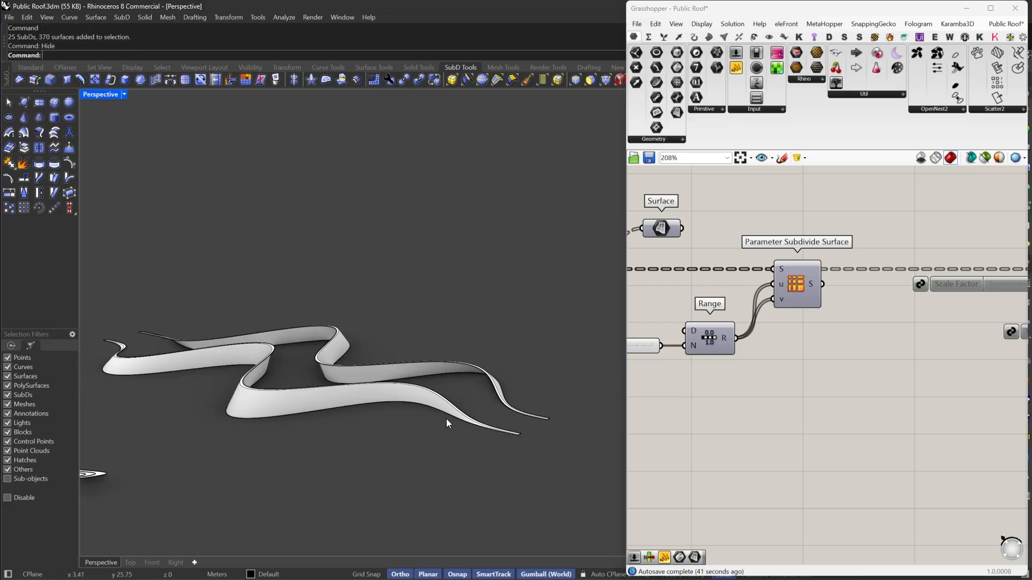
- Show all hidden objects in the model
right_click_drag(452, 408, 363, 416)
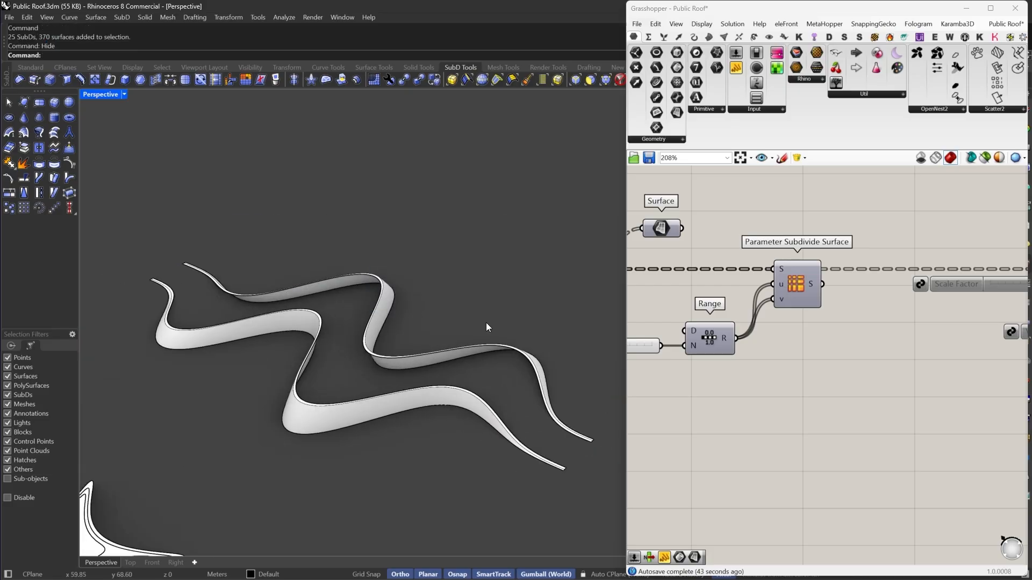
right_click_drag(486, 323, 473, 342)
type("ShIO")
key("Return")
type("Show")
key("Return")
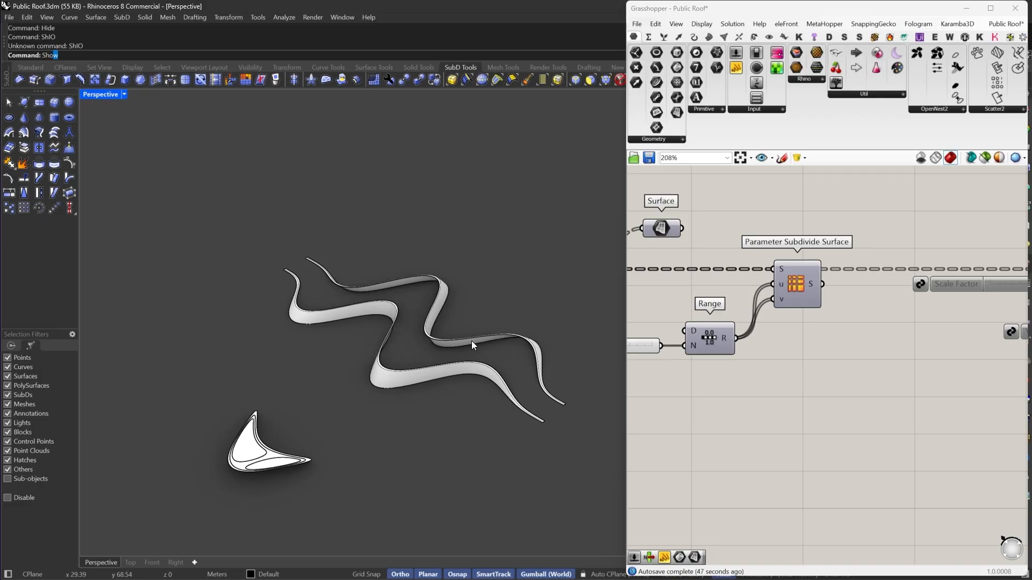
scroll(322, 295, "up", 5)
scroll(283, 278, "down", 5)
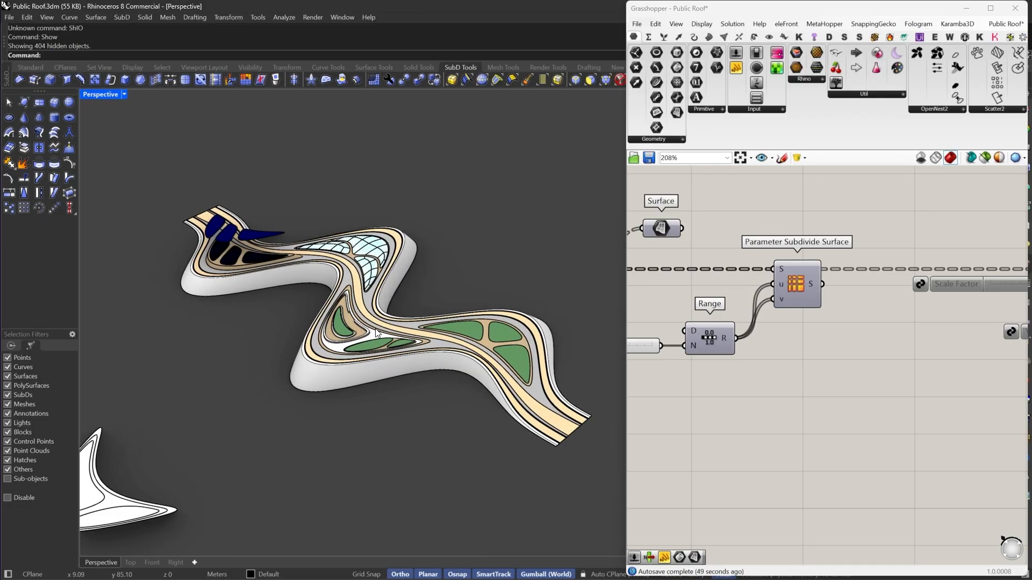
- Select all selectable objects and hide them
scroll(417, 335, "up", 8)
key("ctrl+a")
type("H")
key("Return")
scroll(470, 380, "down", 4)
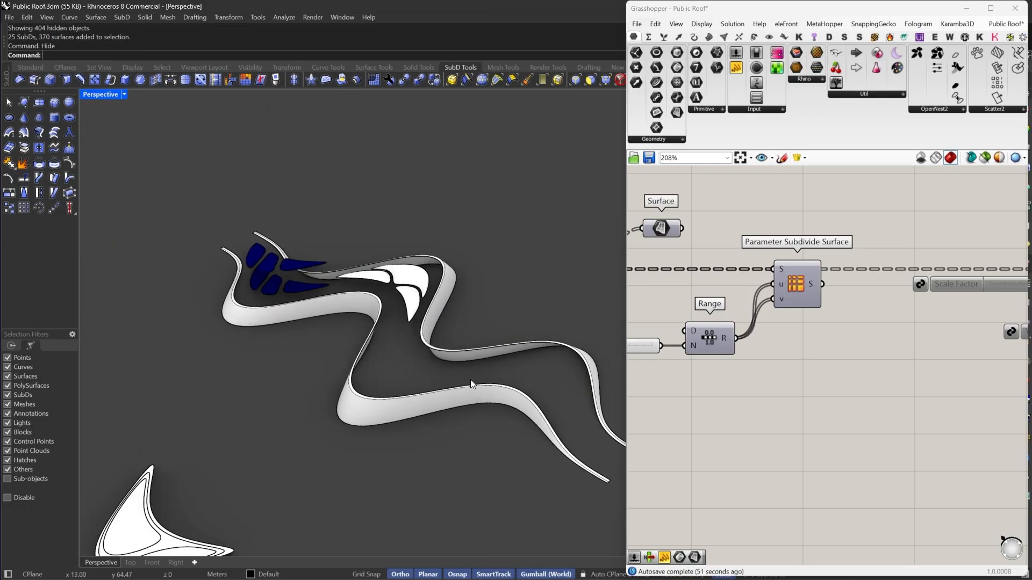
- Window-select the loose roof pieces scattered around the model
scroll(469, 379, "down", 3)
left_click_drag(307, 205, 472, 347)
right_click_drag(492, 360, 472, 346)
scroll(472, 346, "down", 4)
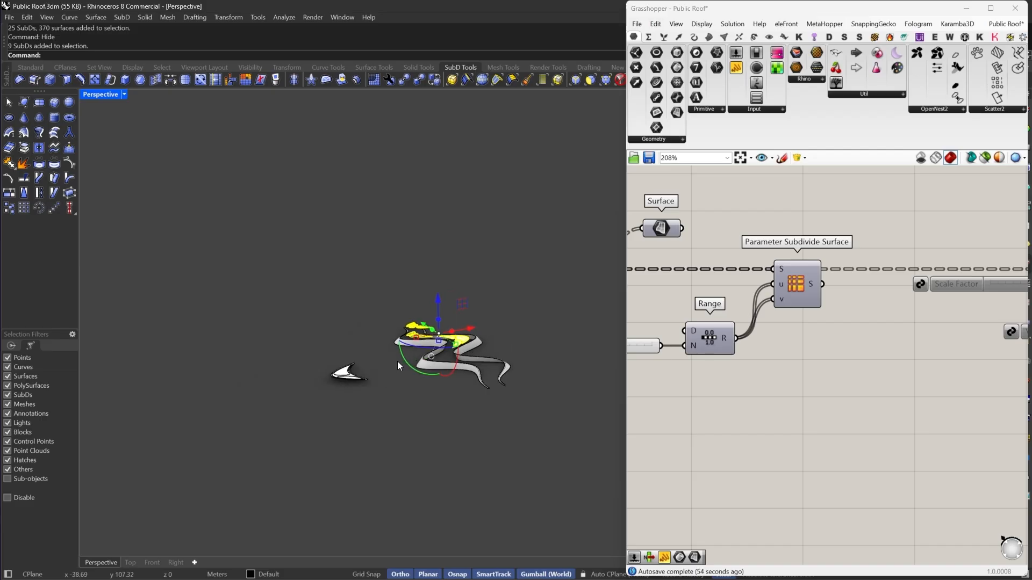
scroll(397, 361, "up", 4)
left_click_drag(366, 334, 249, 469, "shift")
scroll(465, 384, "down", 14)
left_click_drag(388, 340, 124, 555)
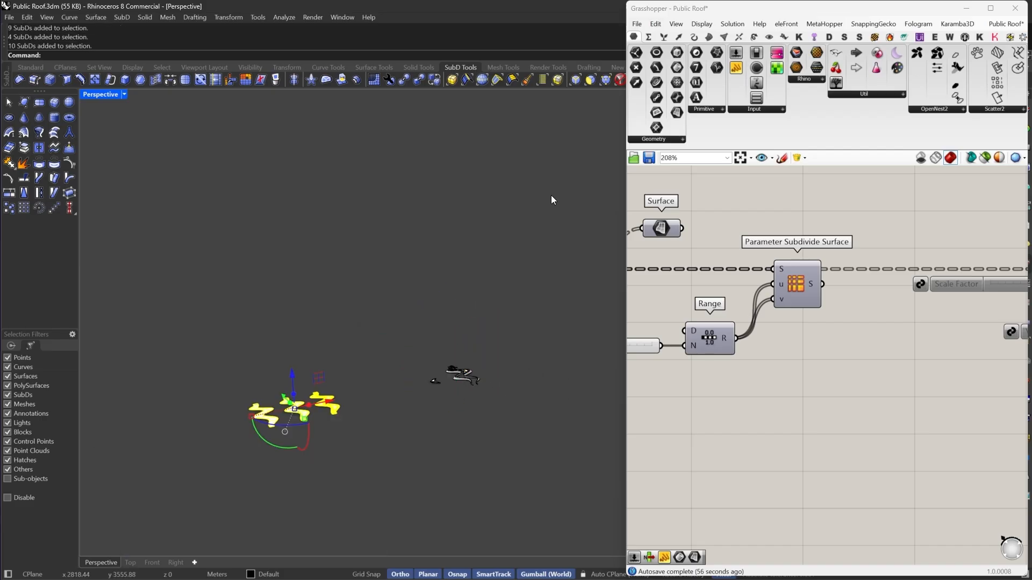
scroll(418, 372, "up", 5)
left_click_drag(423, 327, 574, 420, "shift")
scroll(574, 419, "up", 3)
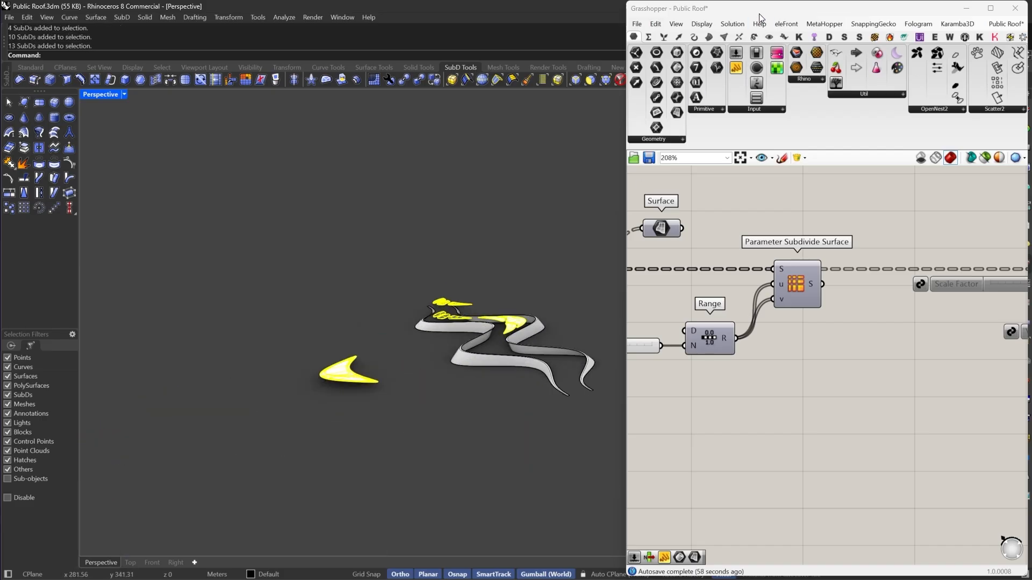
- Move the selected pieces to Layer 01, then lock and turn off Layer 01
left_click(755, 11)
double_click(755, 11)
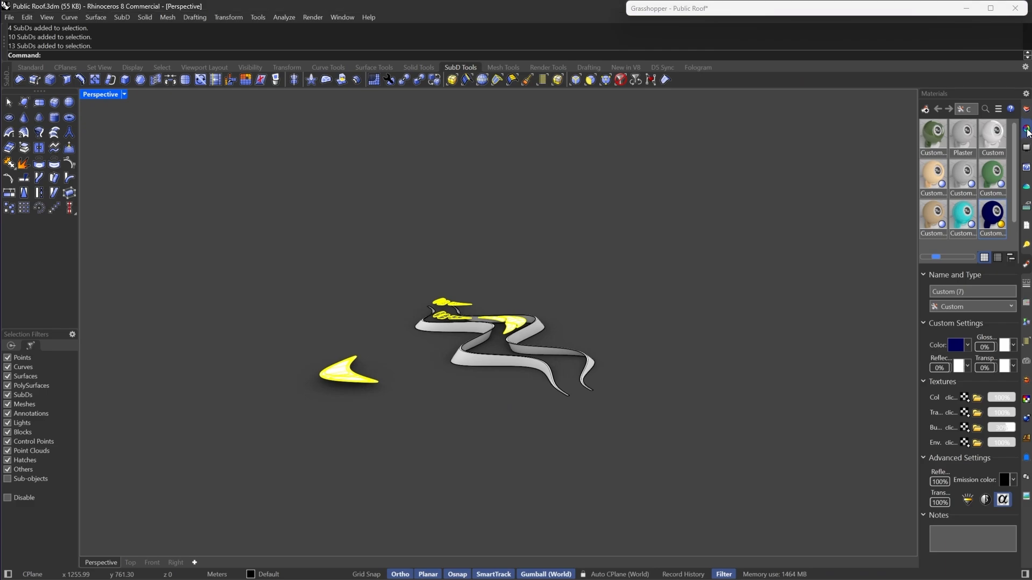
left_click(1027, 110)
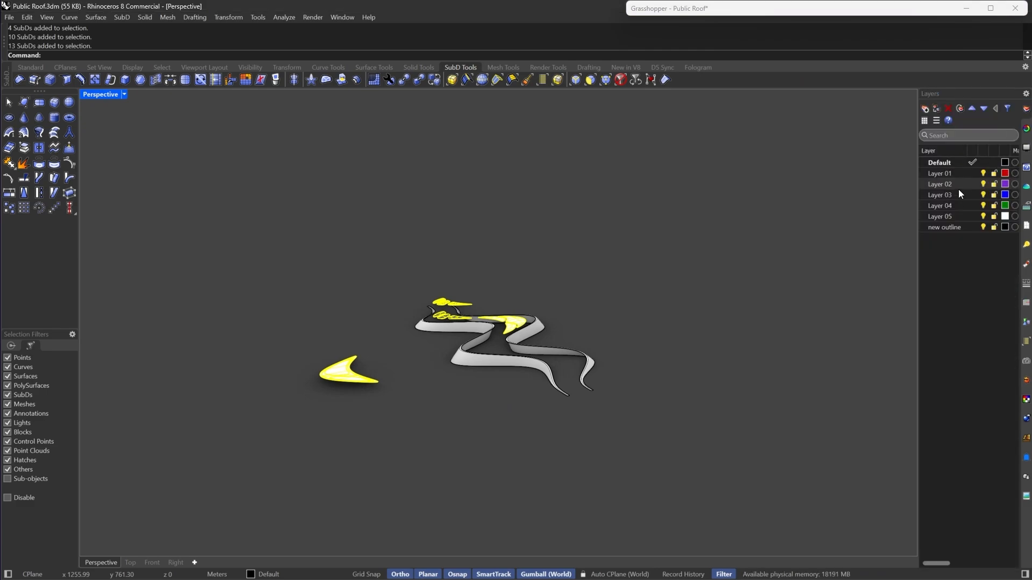
right_click(953, 184)
left_click(952, 171)
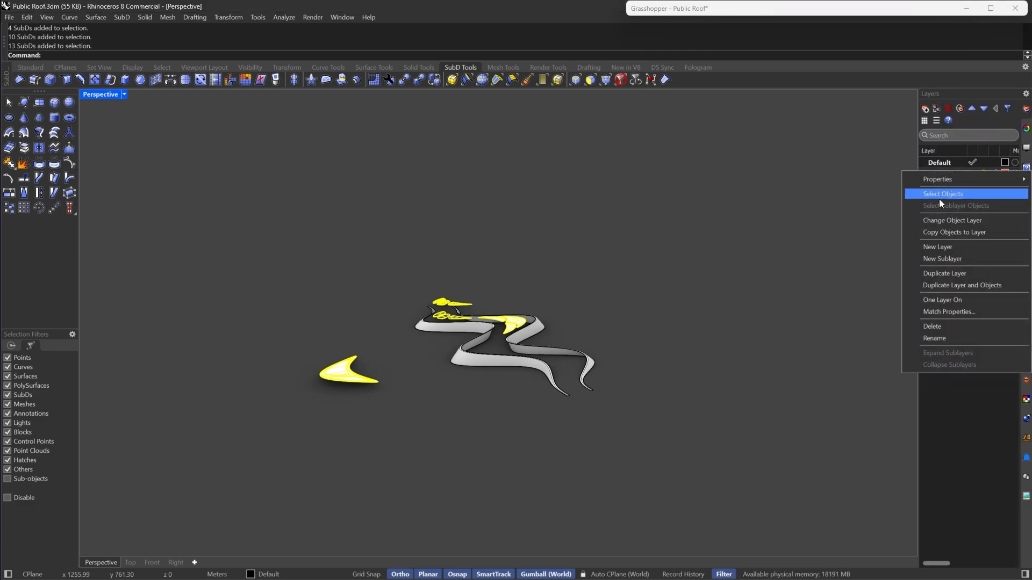
left_click(941, 221)
left_click(995, 174)
left_click(983, 173)
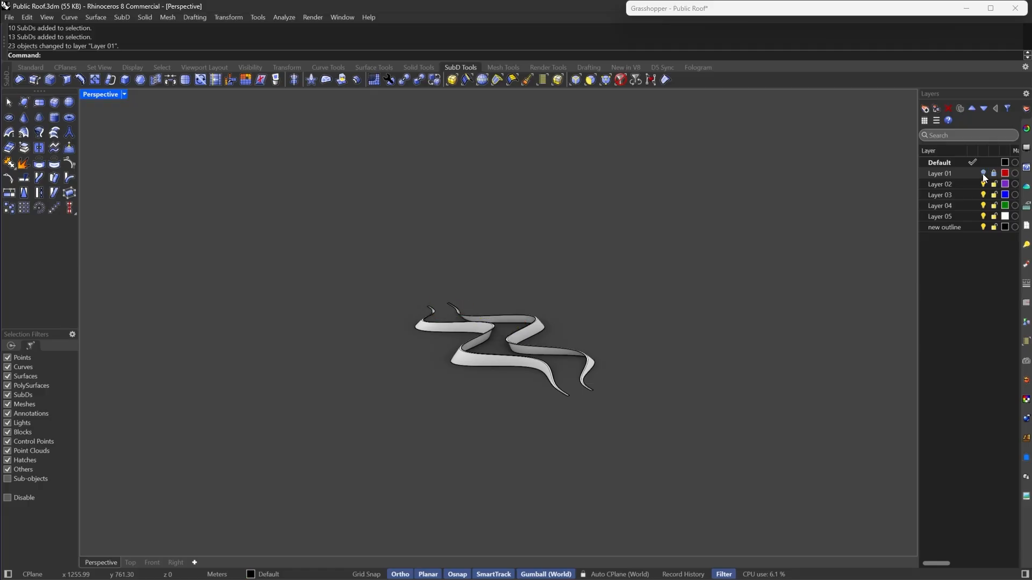
- Show all hidden objects with the Show command
scroll(464, 337, "up", 5)
type("Show")
key("Return")
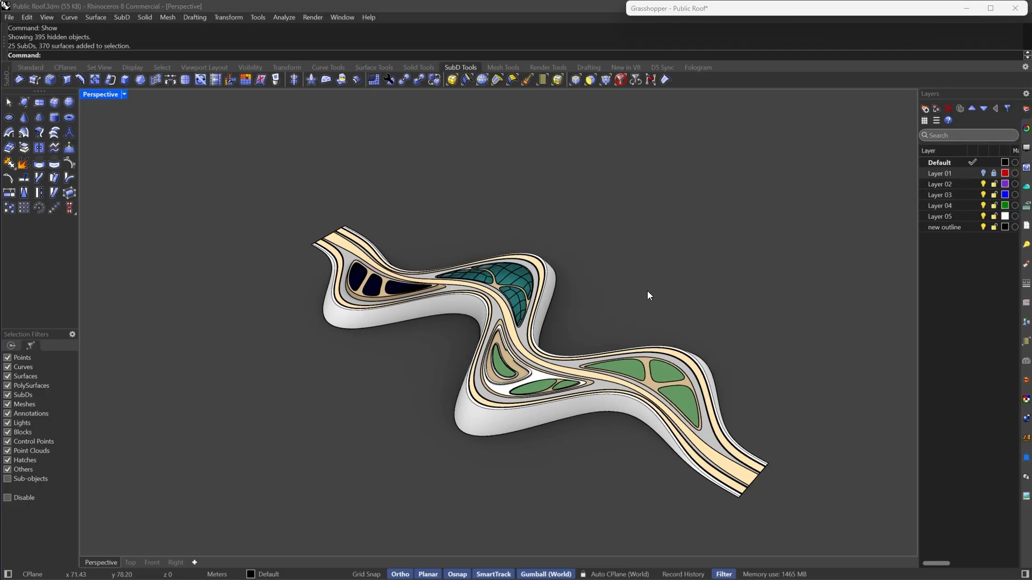
- Select the grouped roof and ungroup it
scroll(721, 441, "up", 7)
left_click(720, 449)
scroll(489, 317, "down", 6)
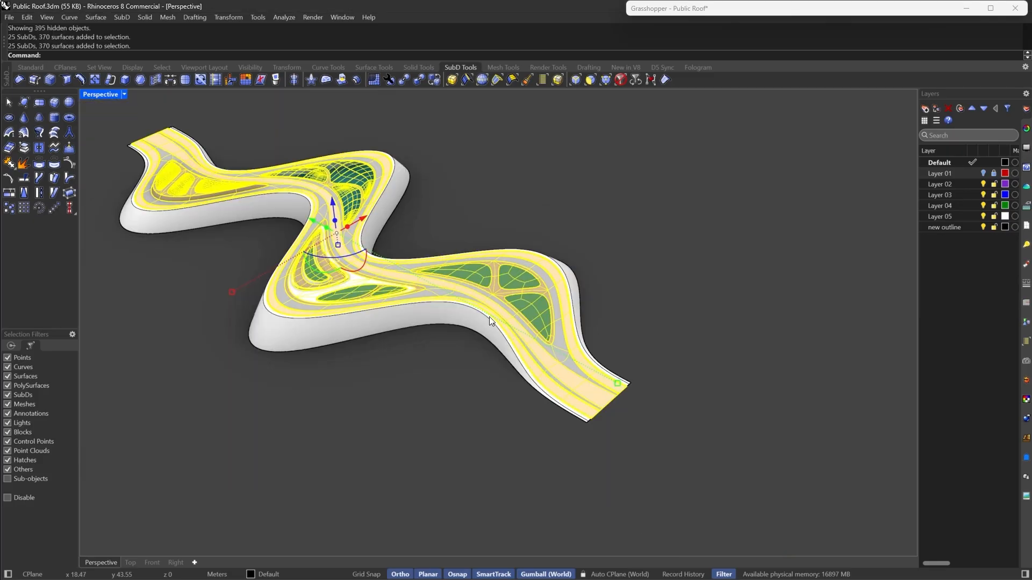
right_click_drag(489, 317, 586, 399)
scroll(425, 238, "up", 4)
scroll(586, 399, "up", 2)
key("Escape")
left_click(636, 430)
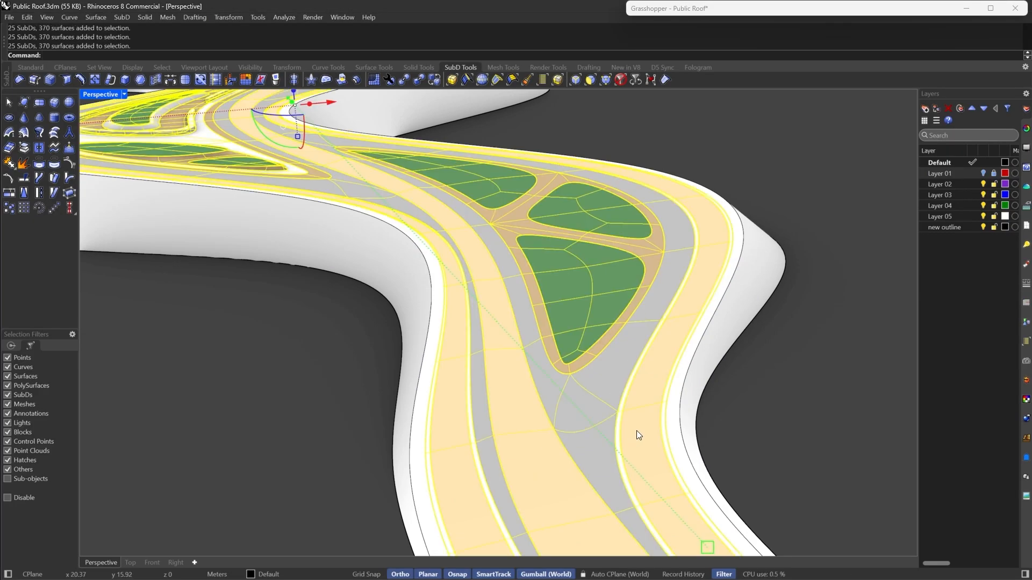
key("Return")
scroll(641, 425, "down", 4)
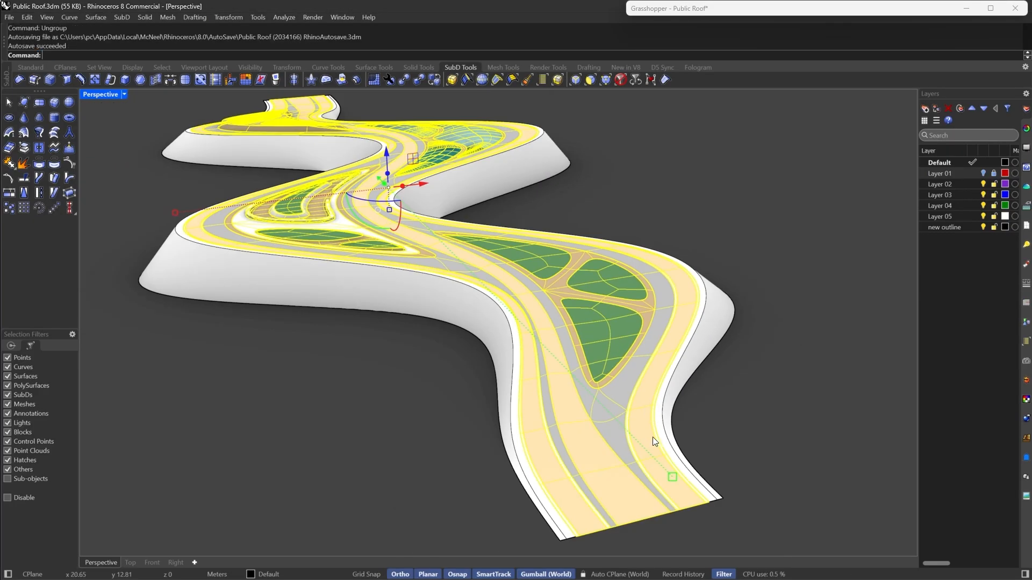
- Select the three long bands running along the roof surface
key("Escape")
left_click(647, 438)
left_click(576, 441, "shift")
left_click(536, 436, "shift")
right_click_drag(513, 381, 568, 414)
scroll(566, 411, "down", 4)
scroll(546, 410, "up", 3)
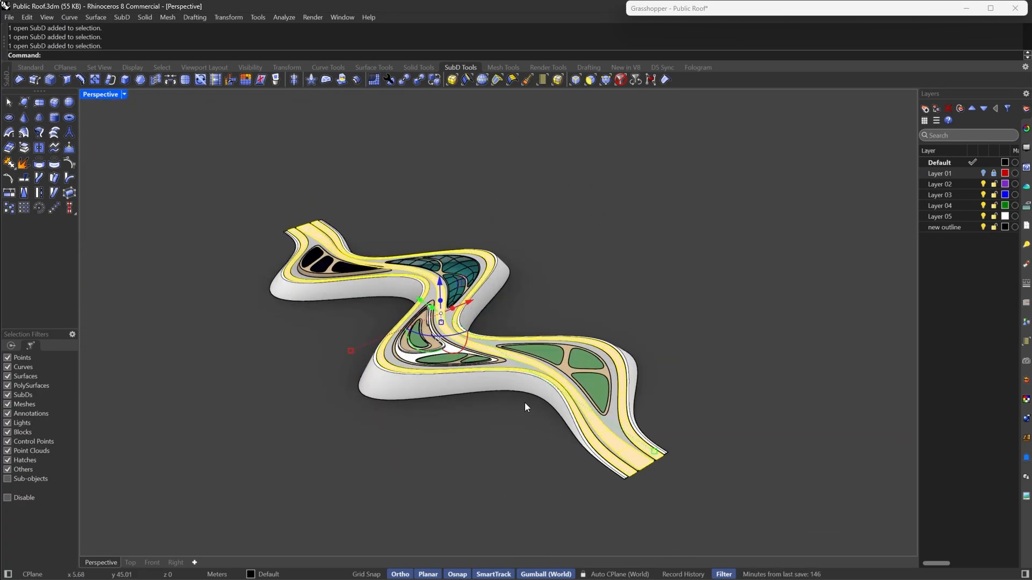
- Set the Grasshopper Brep parameter to the selected bands as multiple Breps
double_click(720, 16)
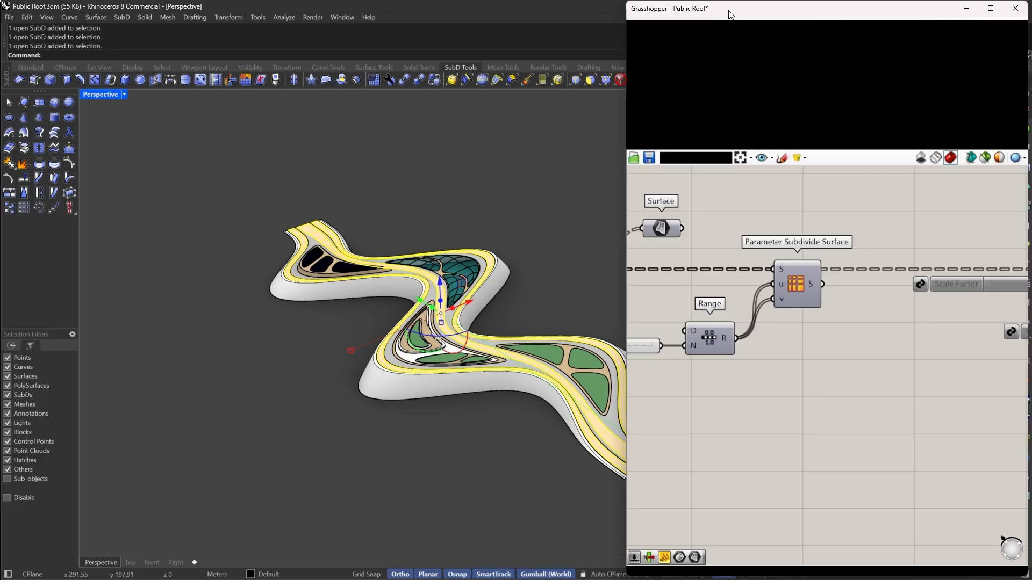
right_click_drag(832, 327, 864, 256)
right_click_drag(996, 182, 801, 269)
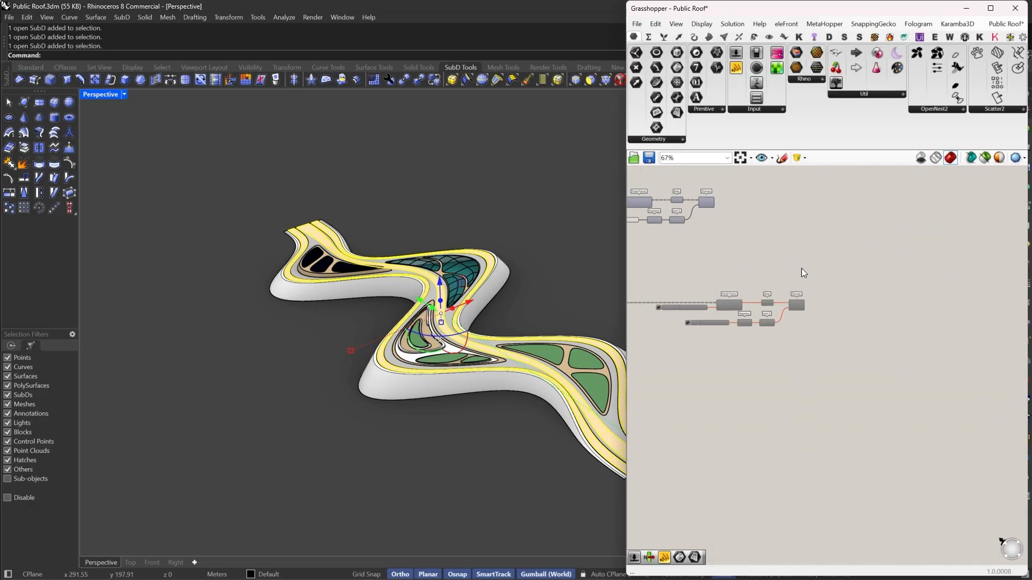
right_click_drag(883, 194, 805, 390)
right_click_drag(747, 294, 836, 310)
scroll(839, 305, "down", 4)
scroll(813, 281, "up", 4)
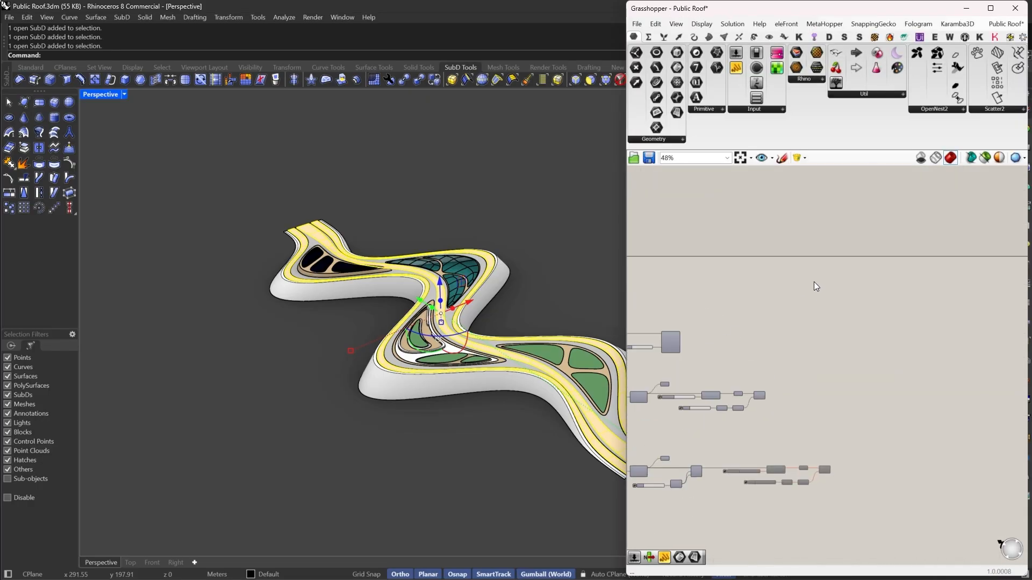
left_click(800, 345)
right_click(799, 345)
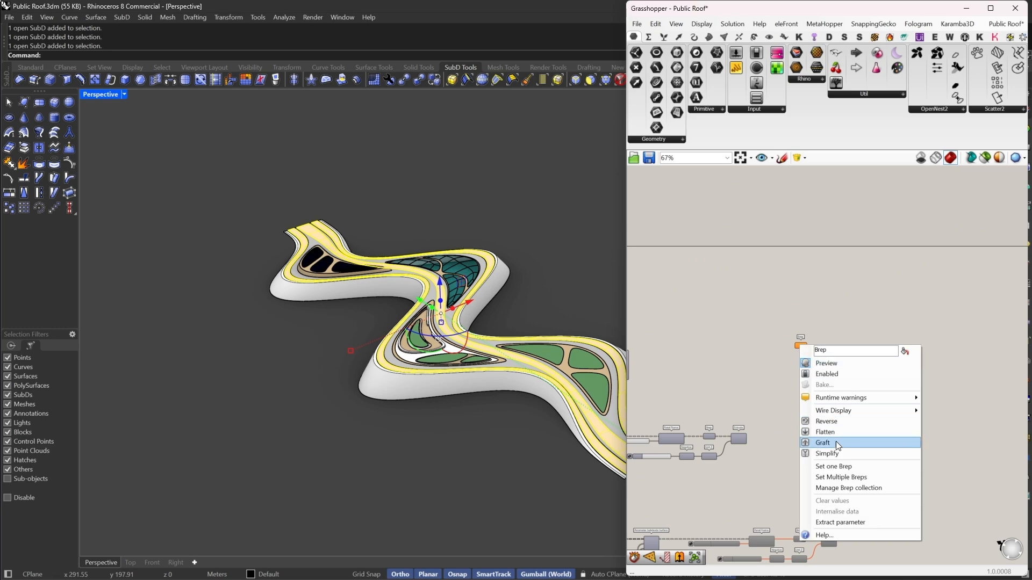
left_click(840, 477)
scroll(812, 333, "up", 5)
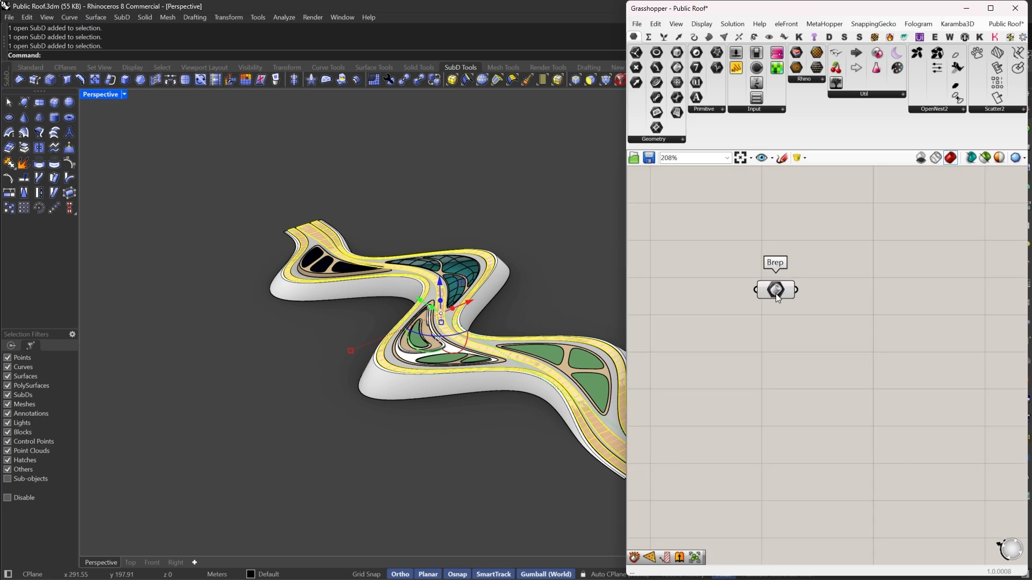
- Hide the referenced bands in Rhino
left_click_drag(775, 293, 768, 304)
scroll(511, 344, "down", 3)
scroll(451, 376, "up", 5)
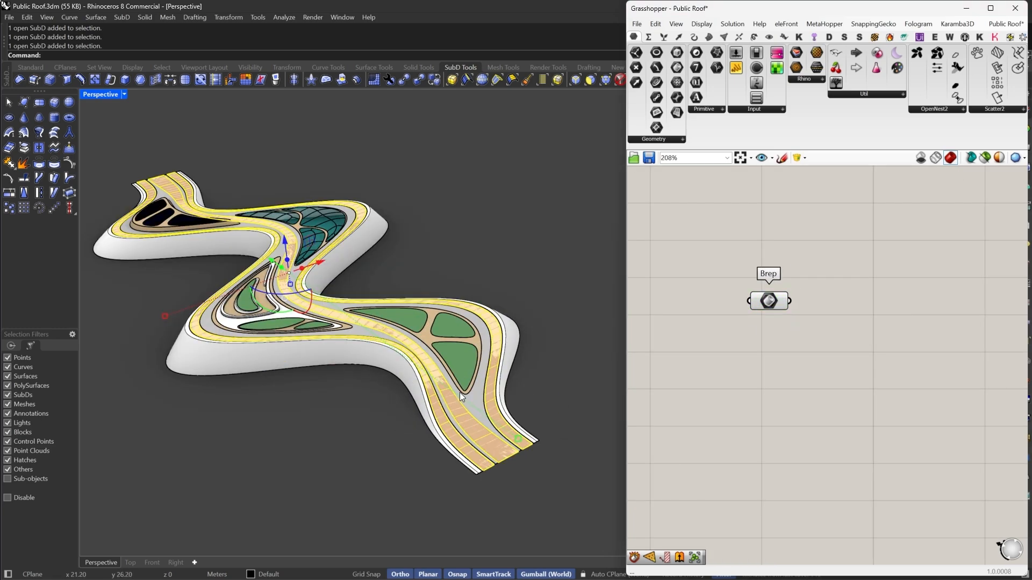
key("ctrl+h")
scroll(459, 399, "up", 3)
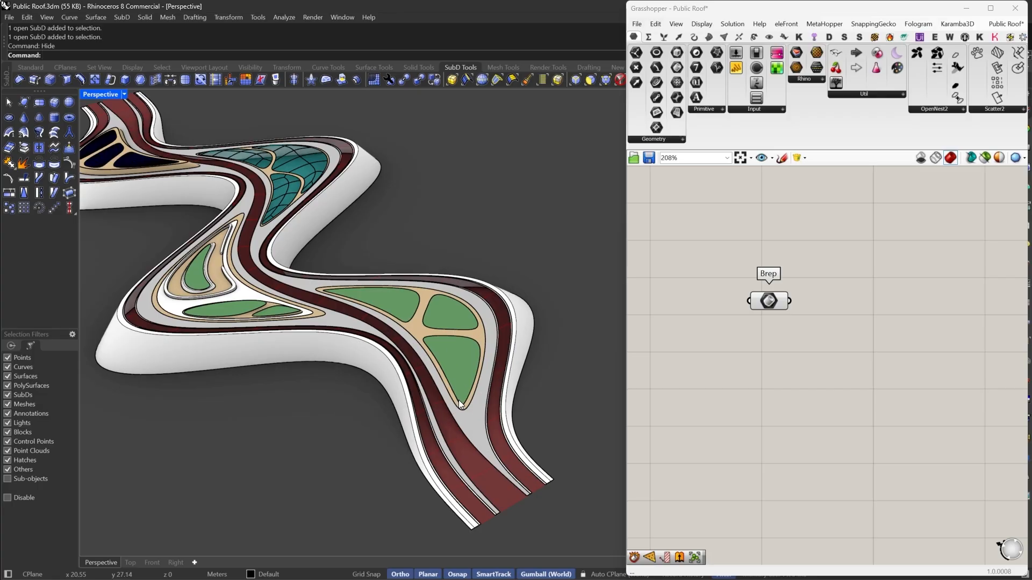
scroll(790, 324, "up", 2)
- Add a Brep Edges component and connect the Brep parameter to it
double_click(844, 286)
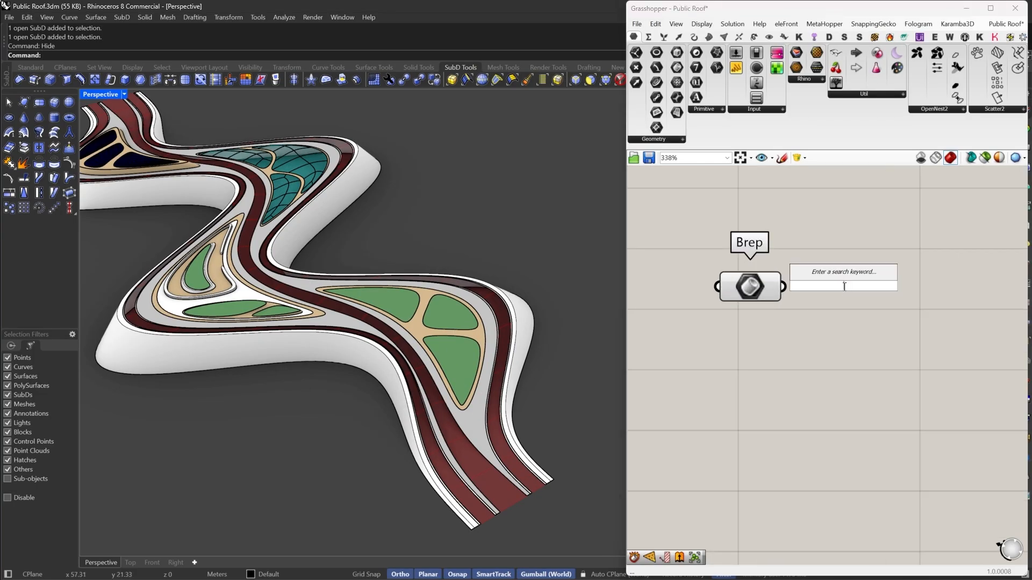
type("ED")
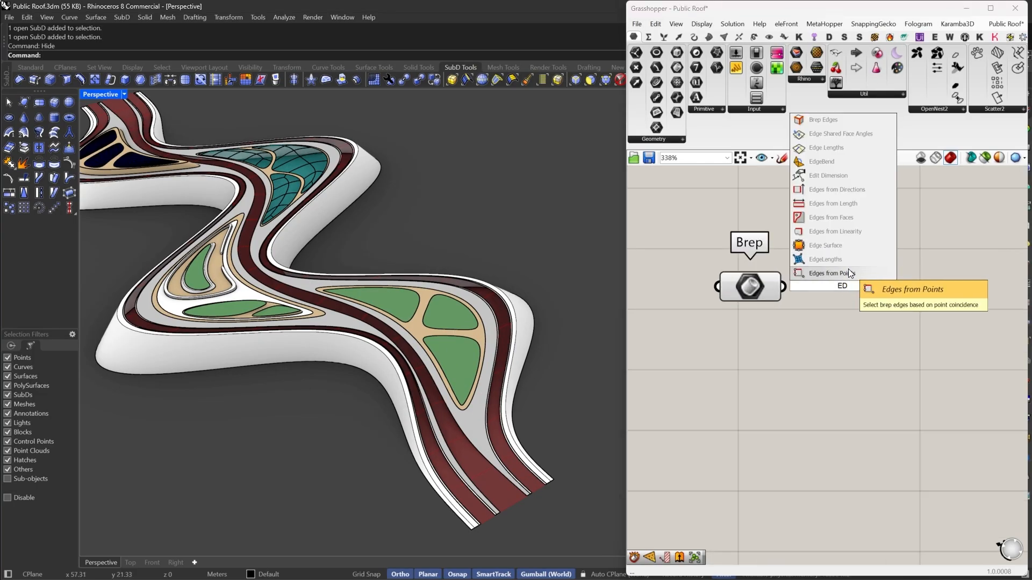
type("GE")
left_click(832, 275)
left_click_drag(799, 285, 783, 287)
left_click_drag(831, 296, 853, 295)
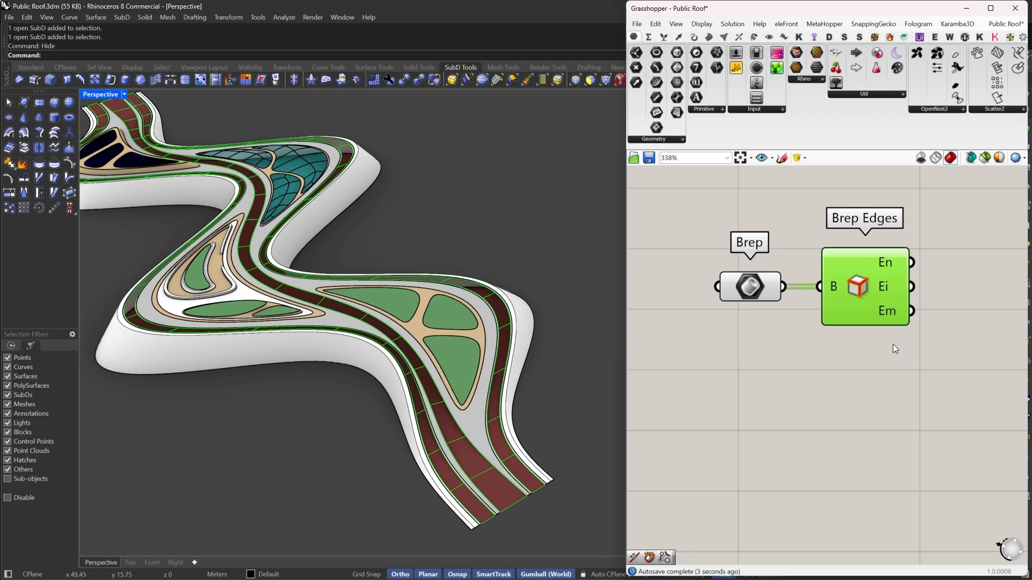
- Add a Join Curves component fed by the naked edges from Brep Edges
right_click_drag(895, 348, 756, 330)
right_click_drag(863, 317, 800, 320)
double_click(800, 321)
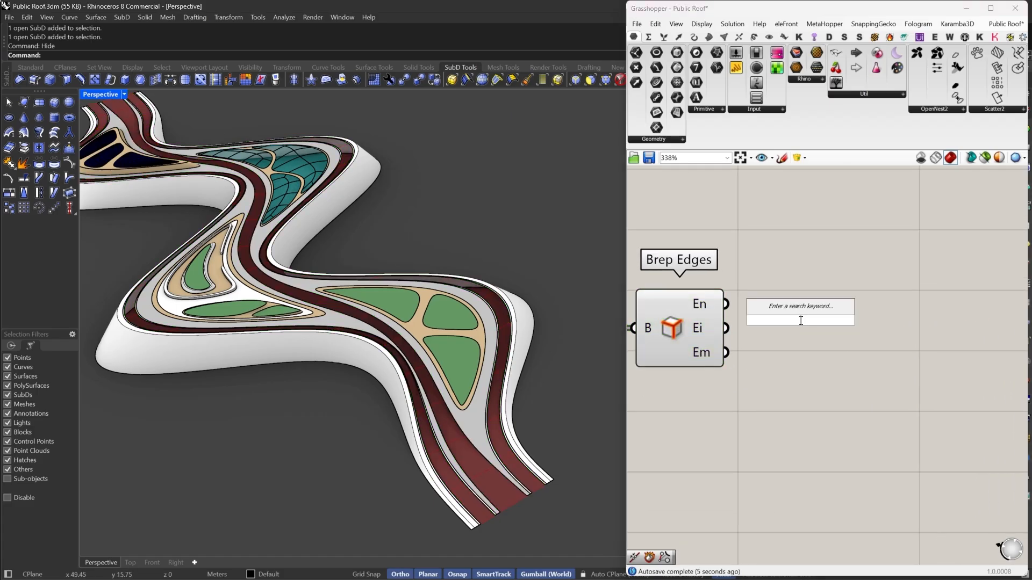
type("JOIN")
left_click(793, 304)
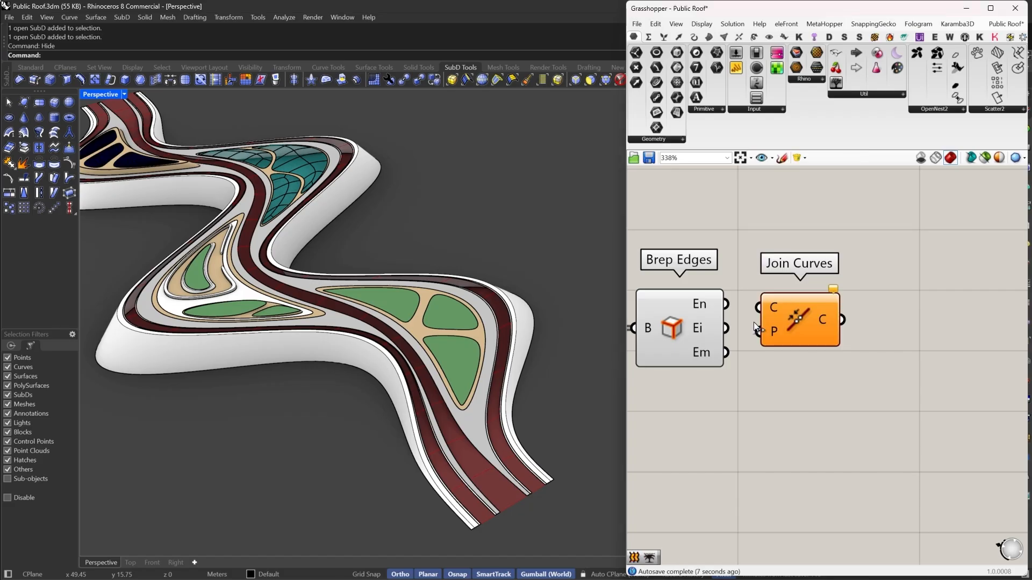
left_click_drag(757, 308, 727, 304)
- Add a Discontinuity component connected to the joined curves
right_click_drag(886, 333, 827, 335)
double_click(827, 335)
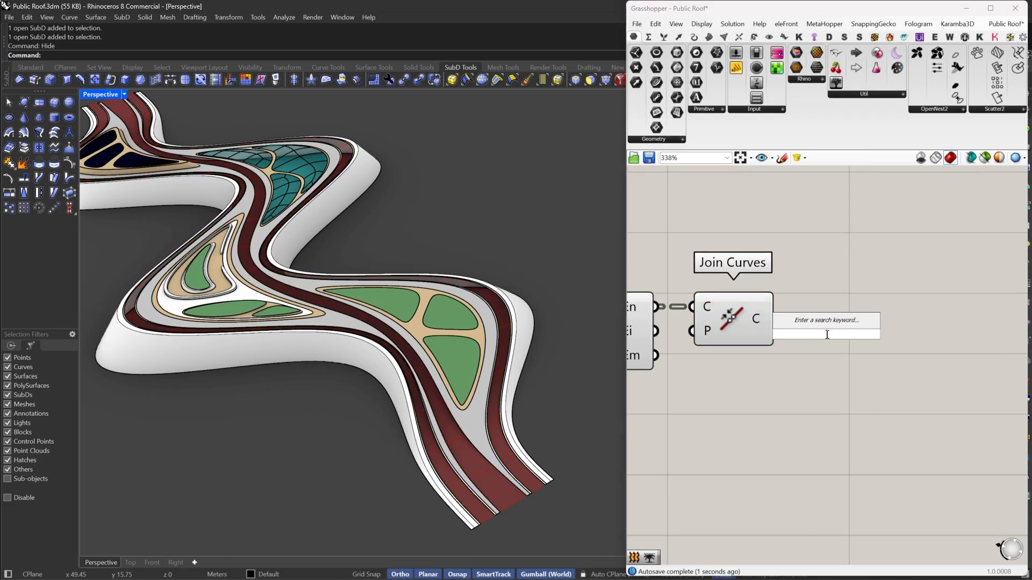
type("DI")
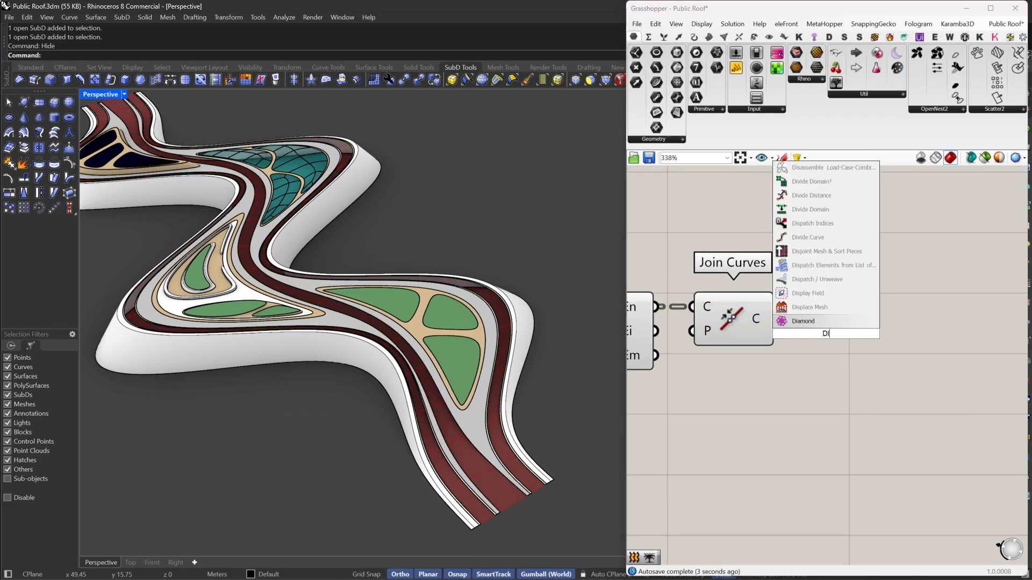
type("SC")
left_click(814, 320)
left_click_drag(786, 322, 794, 390)
- Add a Shatter component splitting the joined curves at the discontinuity parameters
double_click(796, 302)
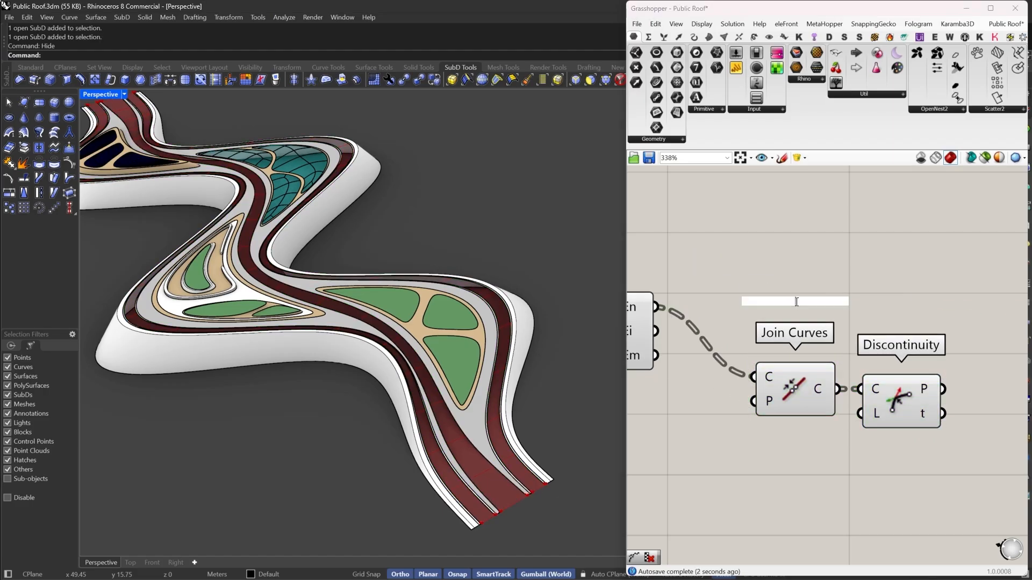
type("SHAT")
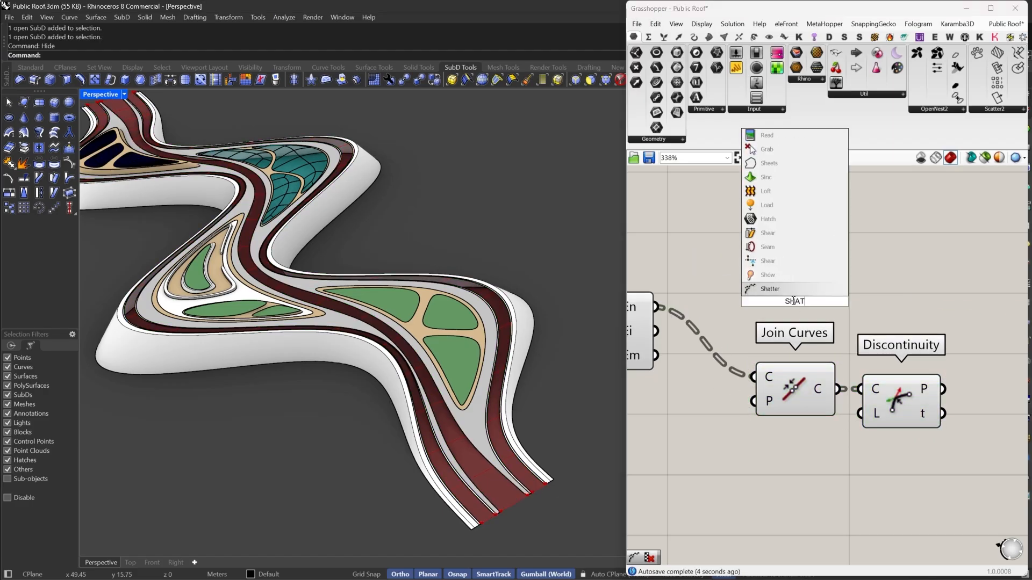
left_click(788, 291)
left_click_drag(794, 382, 744, 312)
left_click_drag(808, 288, 788, 319)
left_click_drag(907, 332, 1002, 345)
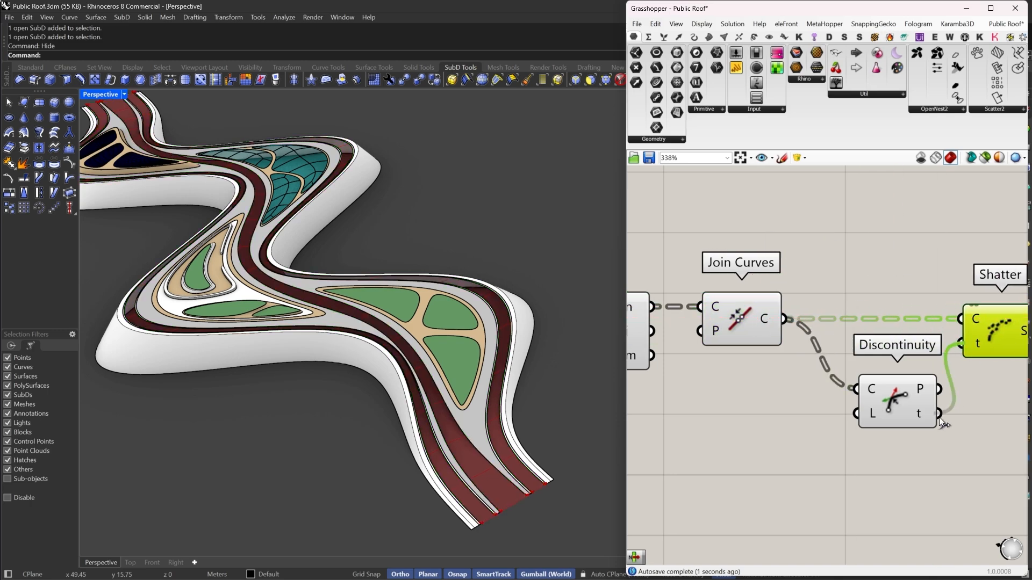
left_click_drag(939, 417, 939, 416)
left_click_drag(905, 409, 890, 371)
right_click_drag(961, 376, 816, 366)
- Add a Sort List component with the shattered segments as its values
mouse_move(874, 326)
left_mouse_down()
mouse_move(861, 325)
mouse_move(884, 323)
left_mouse_up()
left_click(930, 337)
double_click(929, 337)
type("sort")
left_click(918, 328)
left_click_drag(924, 350, 973, 322)
right_click_drag(973, 322, 901, 328)
left_click_drag(910, 325, 981, 325)
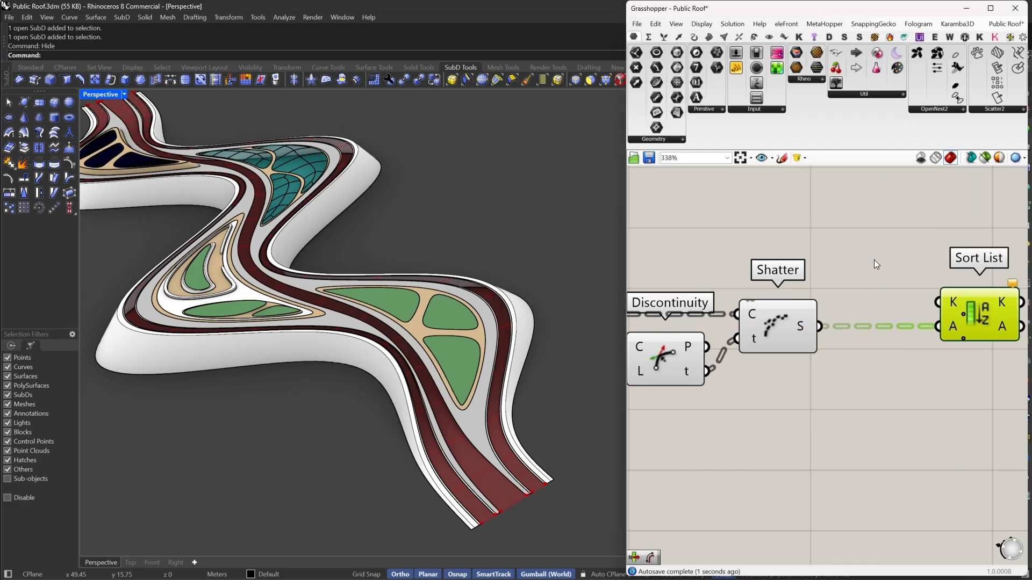
- Add a Length component measuring the segments and use its lengths as the Sort List keys
double_click(874, 261)
type("Li")
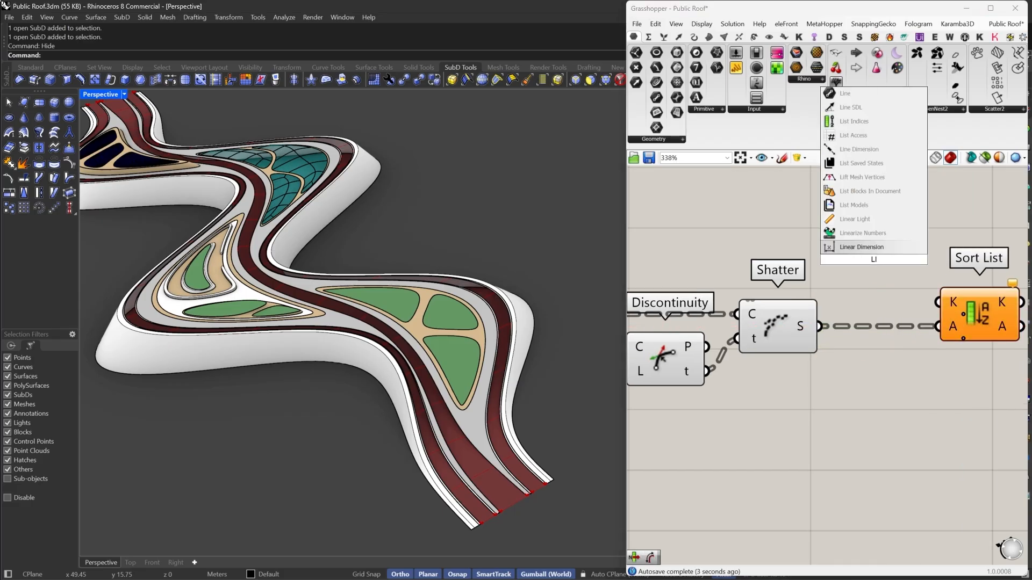
key("BackSpace")
type("en")
left_click(847, 242)
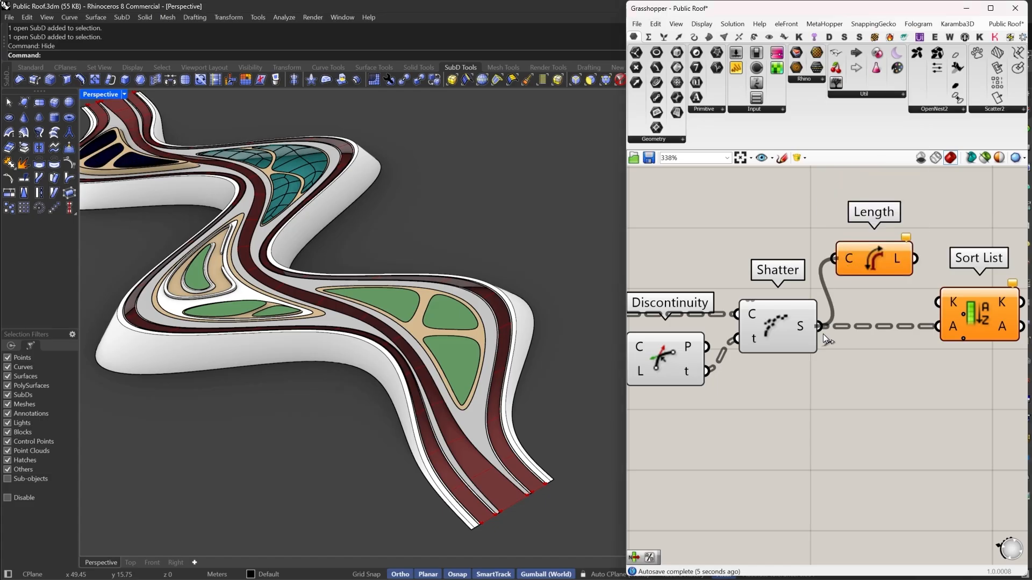
left_click_drag(914, 258, 938, 302)
left_click_drag(843, 252, 846, 297)
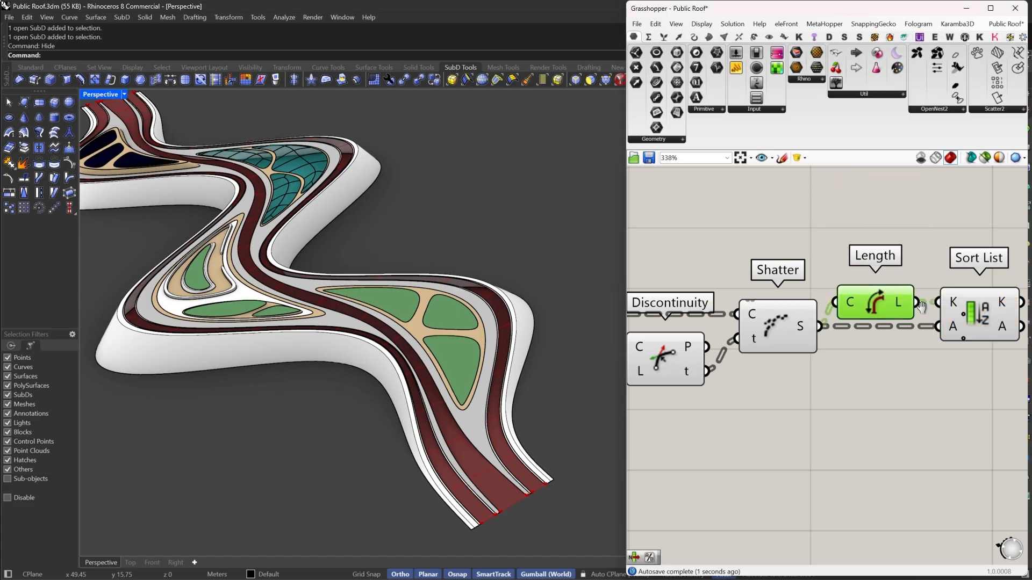
right_click_drag(921, 305, 760, 306)
- Add a List Item component and feed the sorted segments into its list input
left_click_drag(840, 327, 846, 328)
right_click_drag(909, 323, 844, 337)
double_click(842, 332)
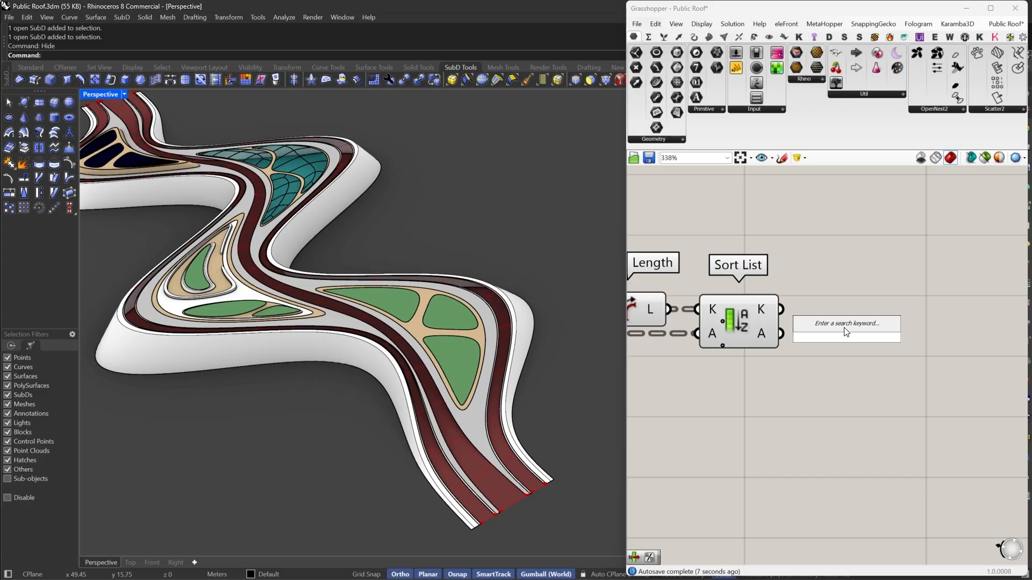
type("LO")
key("BackSpace")
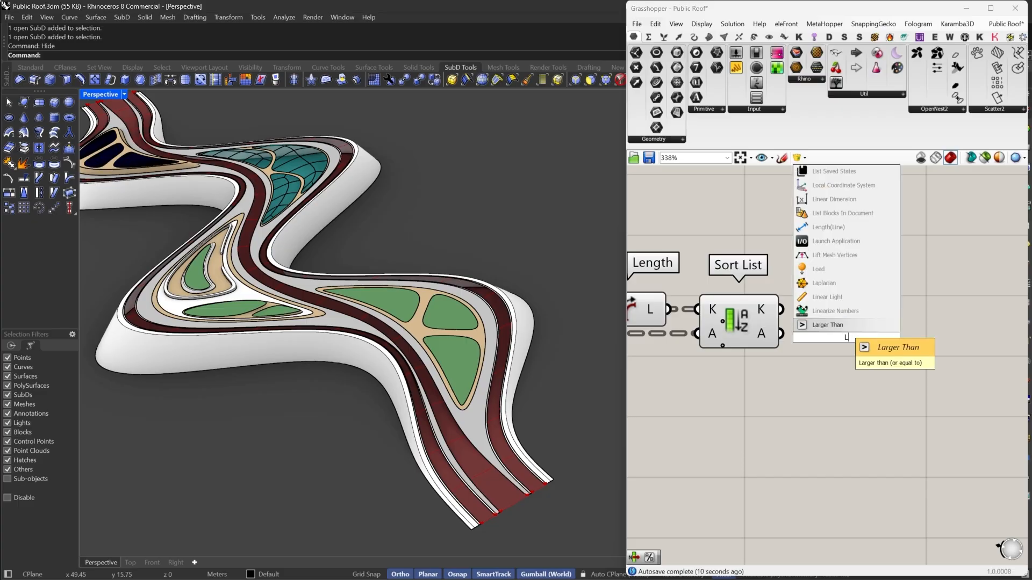
type("IST")
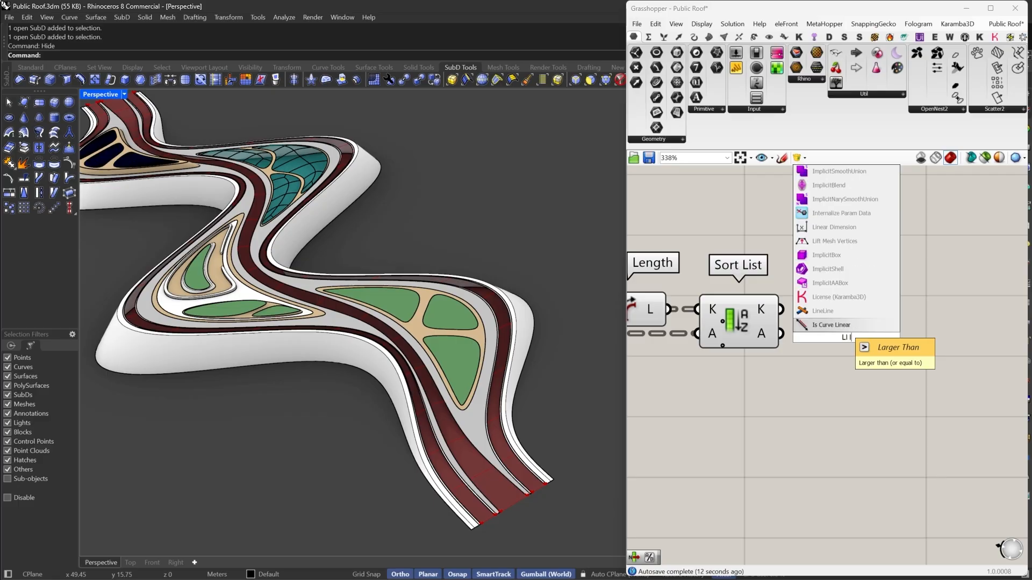
left_click(840, 323)
right_click(832, 312)
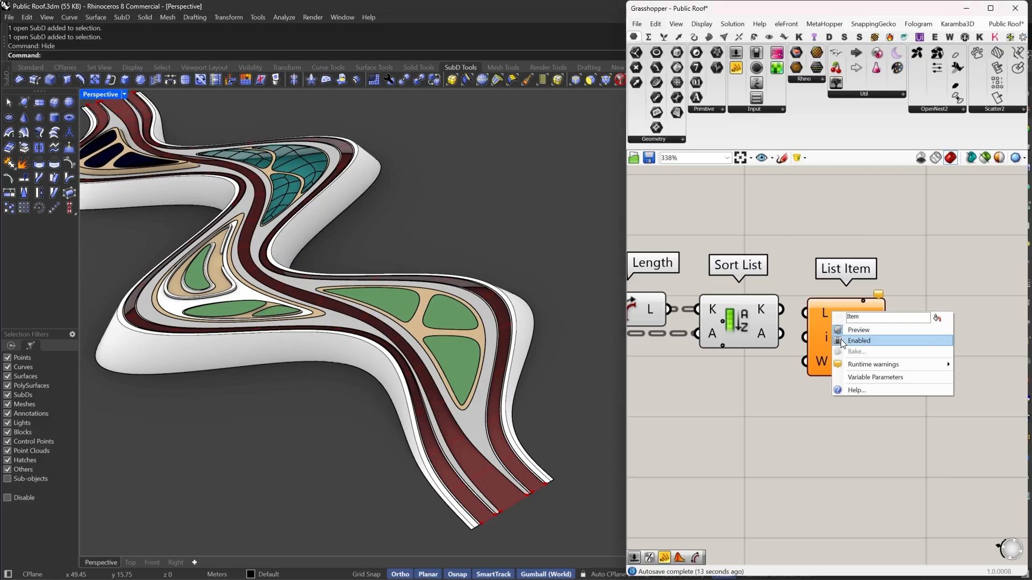
right_click(821, 311)
left_click(833, 369)
left_click_drag(782, 334, 793, 311)
left_click_drag(820, 336, 851, 351)
right_click_drag(870, 374, 801, 346)
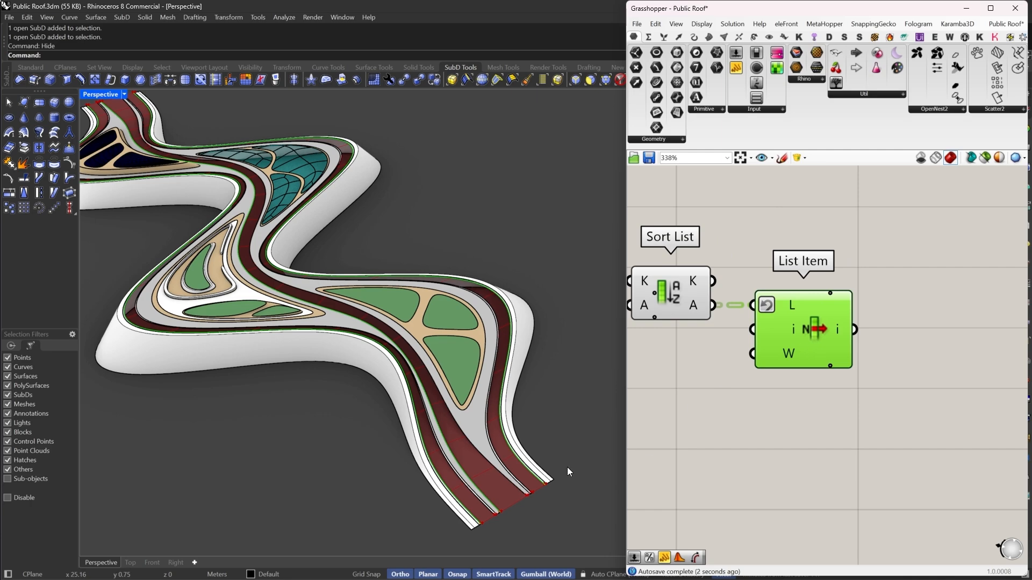
- Add an extra +1 output to the List Item component
scroll(528, 480, "up", 3)
scroll(801, 364, "up", 3)
left_click(849, 364)
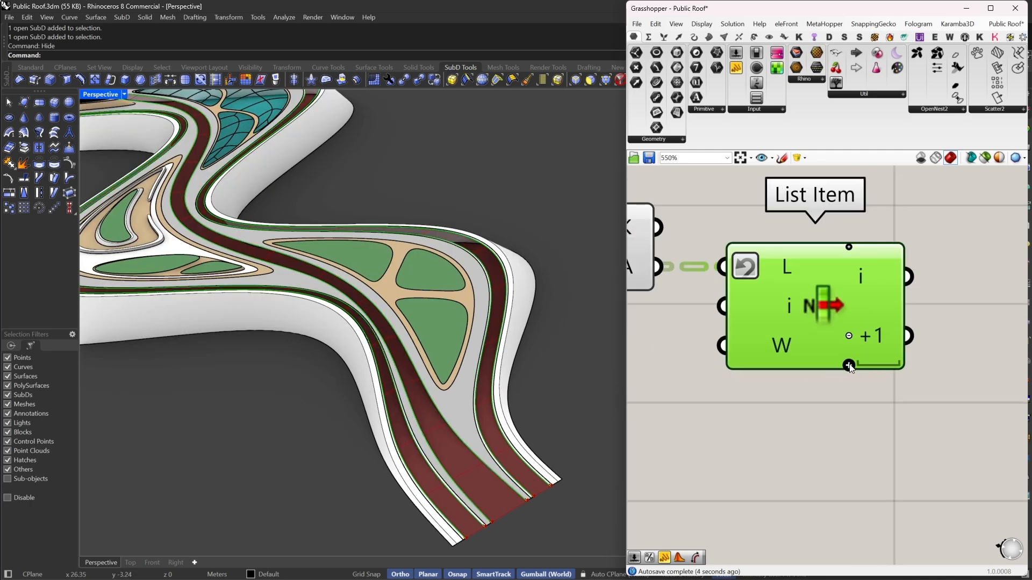
- Add a Flip Curve component fed by the List Item's +1 output
scroll(849, 364, "down", 5)
scroll(849, 367, "down", 2)
left_click(872, 332)
double_click(873, 332)
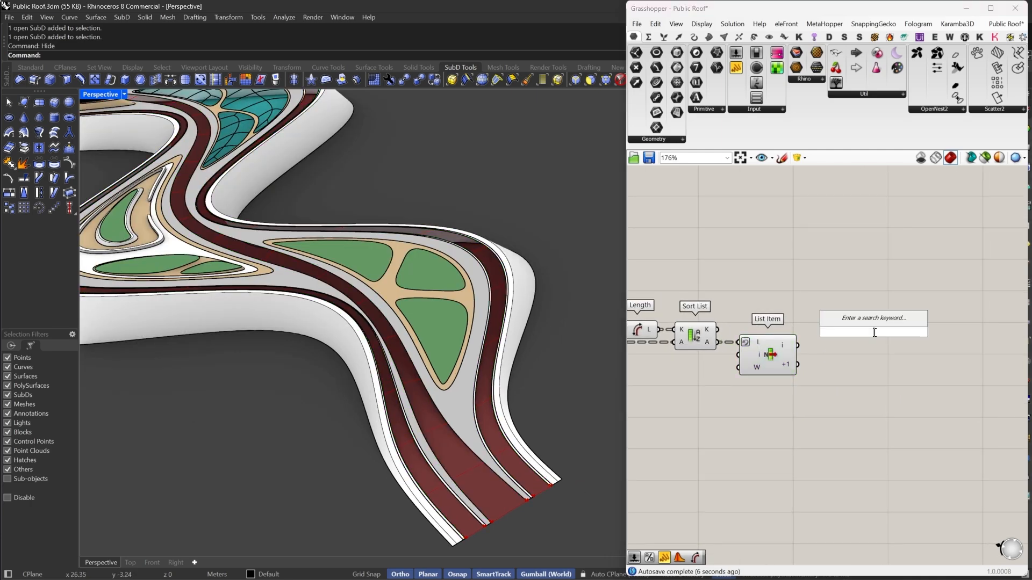
type("flip")
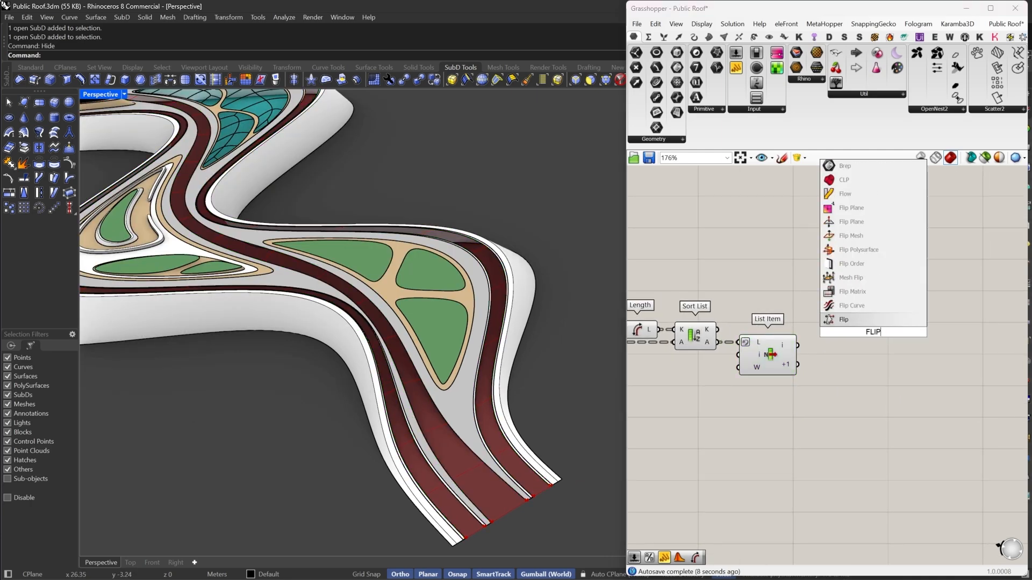
left_click(852, 308)
left_click_drag(850, 326, 797, 365)
left_click_drag(873, 336, 854, 371)
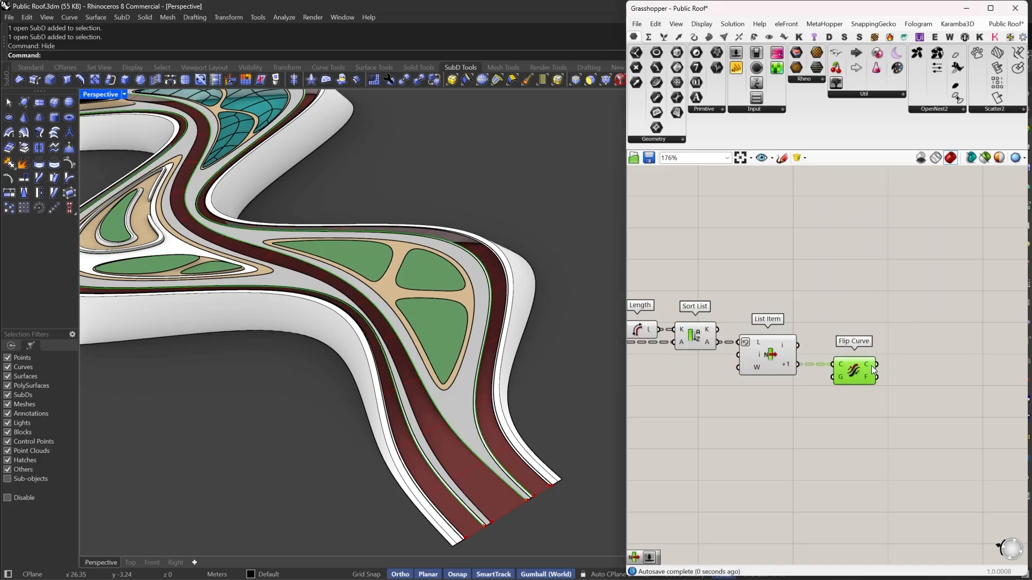
- Add a Loft component lofting the List Item's first curve together with the flipped curve
double_click(919, 340)
type("loft")
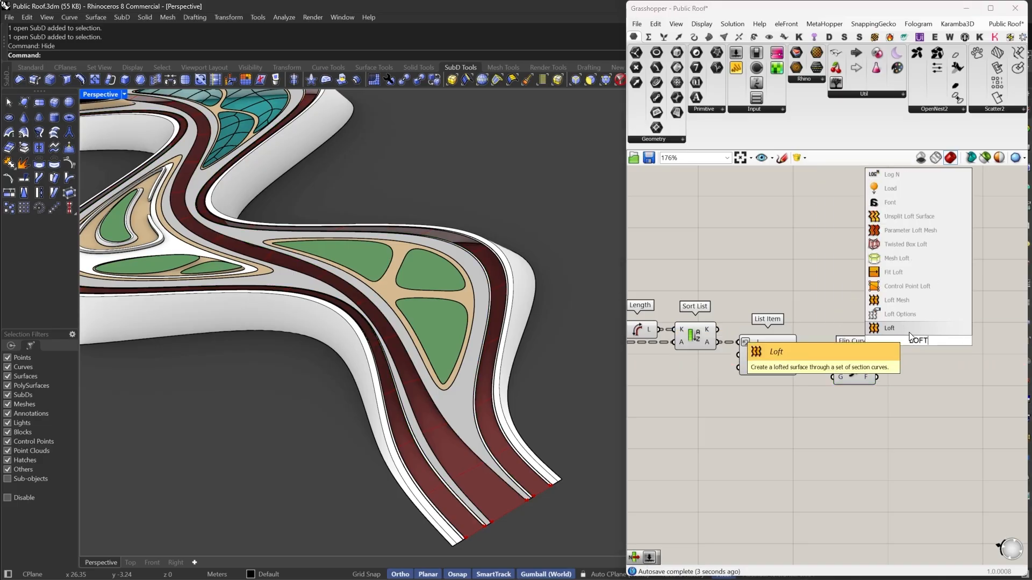
key("Return")
left_click_drag(899, 335, 801, 344)
left_click_drag(920, 341, 878, 365)
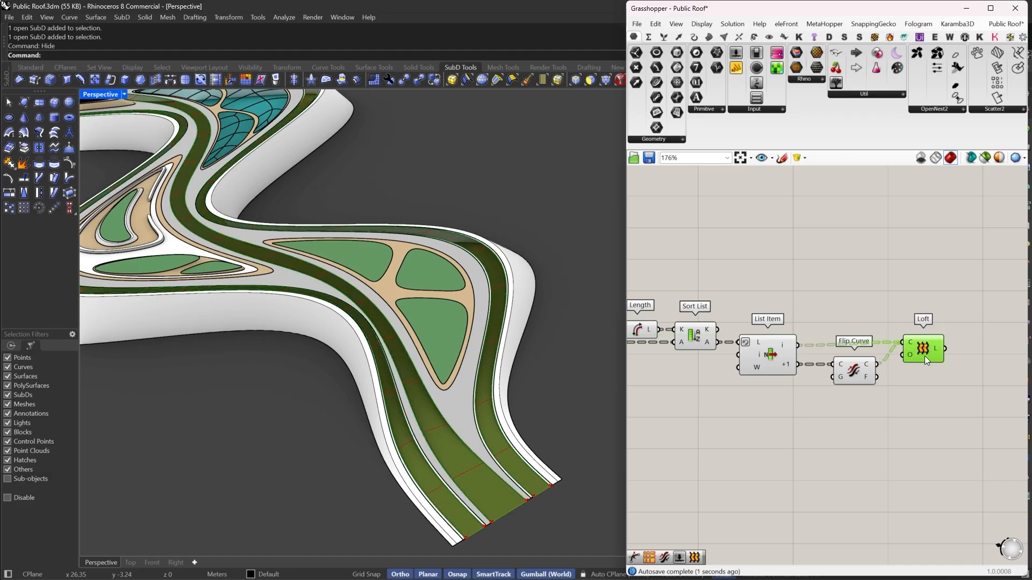
- Turn off preview for the upstream components of the definition
scroll(924, 355, "down", 5)
left_click_drag(896, 313, 737, 392)
middle_click(777, 296)
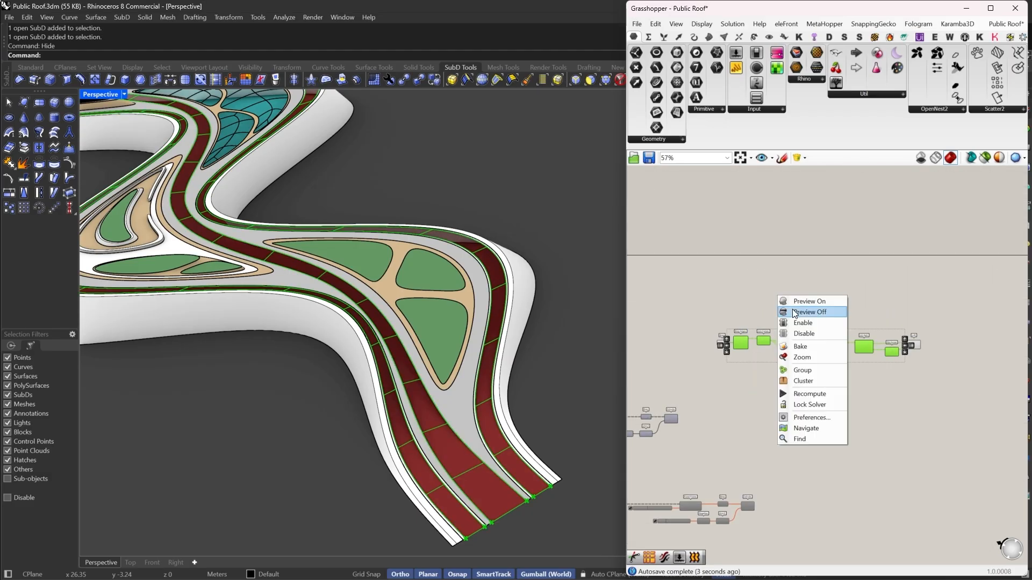
left_click(809, 311)
scroll(516, 406, "down", 5)
right_click_drag(732, 318, 810, 323)
scroll(811, 323, "up", 2)
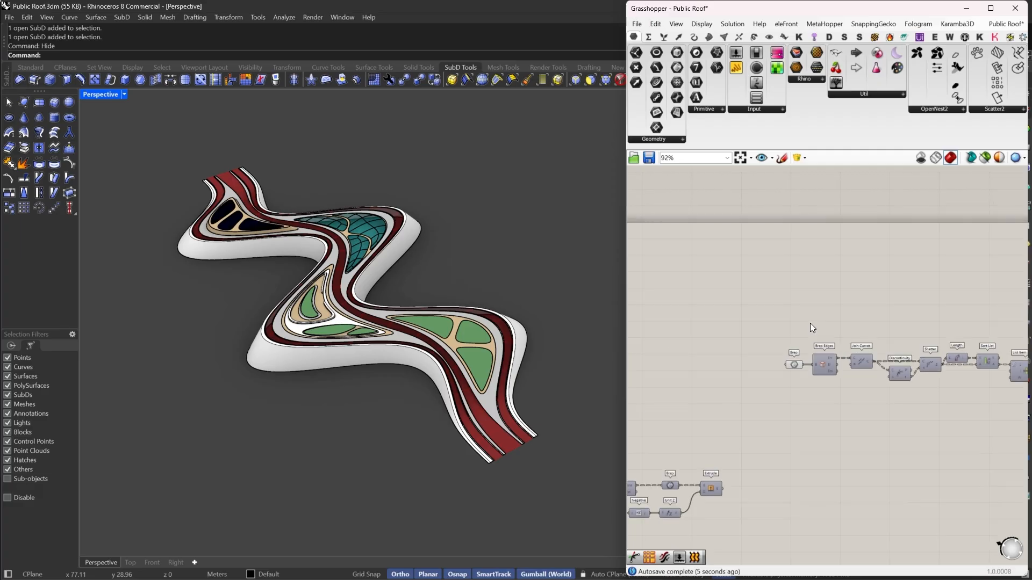
left_click_drag(812, 386, 759, 344)
middle_click(782, 312)
left_click(815, 325)
left_click(829, 324)
- Orbit and zoom the roof view to inspect the lofted band surfaces
scroll(450, 345, "up", 5)
right_click_drag(450, 345, 425, 326)
scroll(467, 341, "up", 5)
scroll(425, 326, "down", 3)
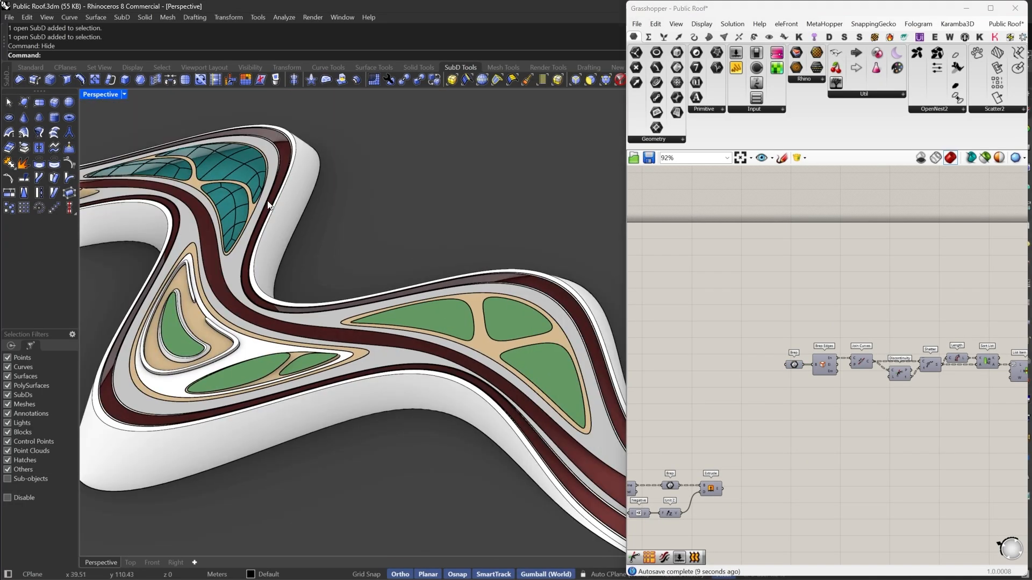
right_click_drag(269, 204, 213, 175)
right_click_drag(584, 320, 351, 308)
right_click_drag(990, 350, 891, 337)
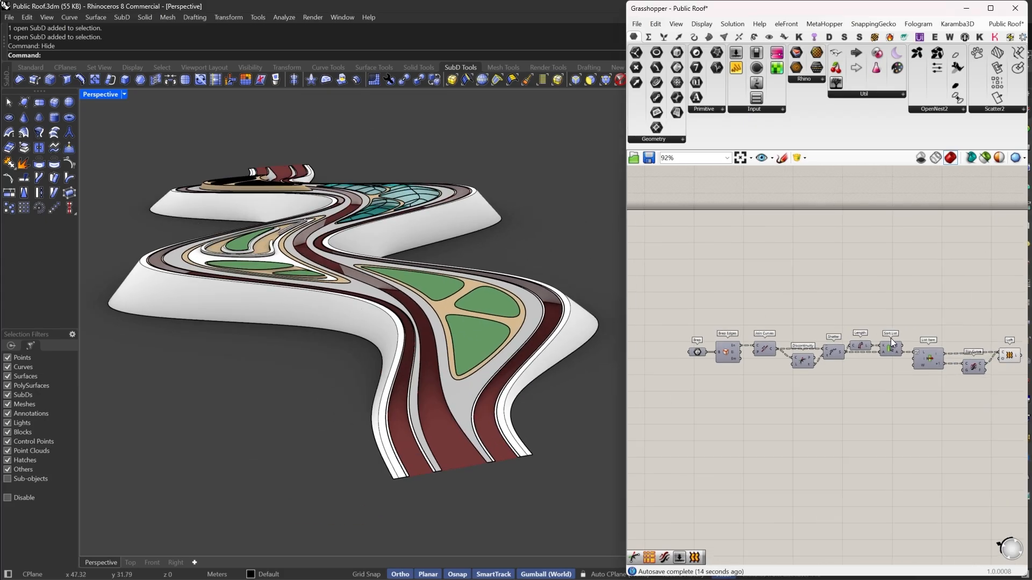
scroll(891, 338, "down", 3)
scroll(972, 352, "up", 2)
left_click(959, 351)
scroll(958, 351, "down", 1)
scroll(960, 352, "up", 4)
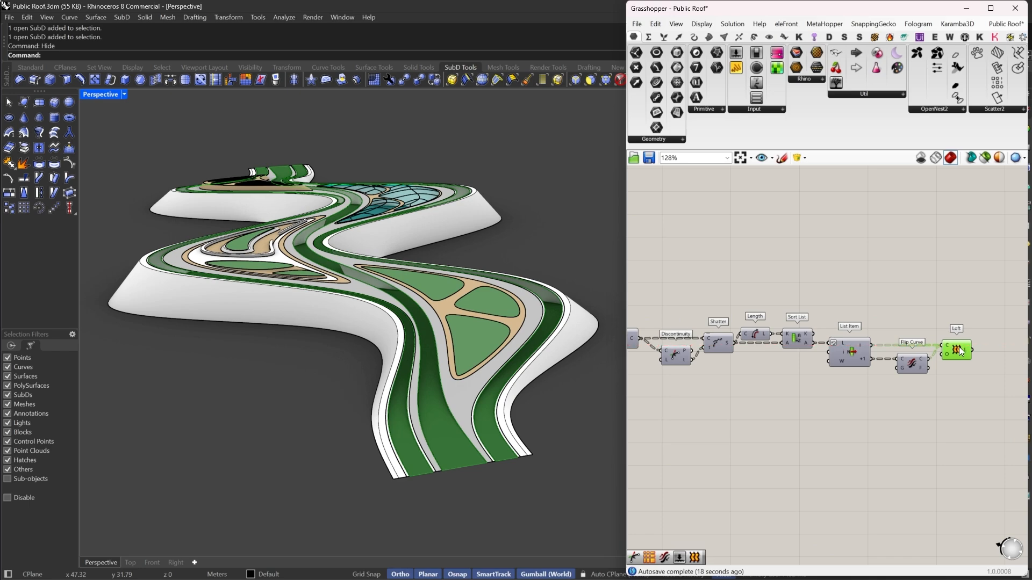
scroll(959, 350, "down", 6)
scroll(854, 323, "up", 2)
- Move the existing contour group beside the Loft and delete its Brep parameter
left_click(811, 330)
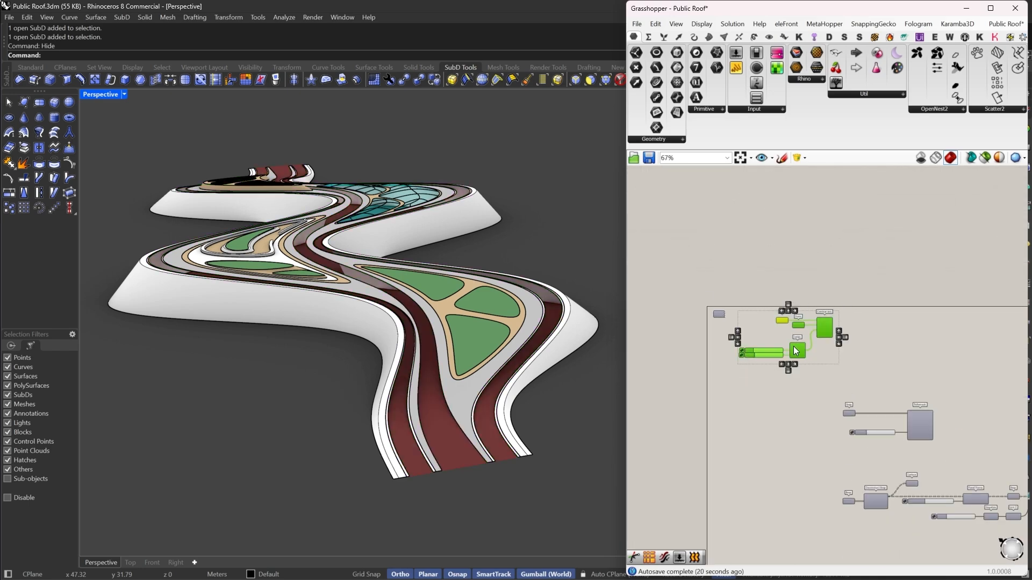
scroll(795, 322, "up", 3)
left_click_drag(761, 305, 855, 461)
scroll(769, 426, "up", 2)
right_click_drag(768, 426, 800, 377)
left_click(850, 370)
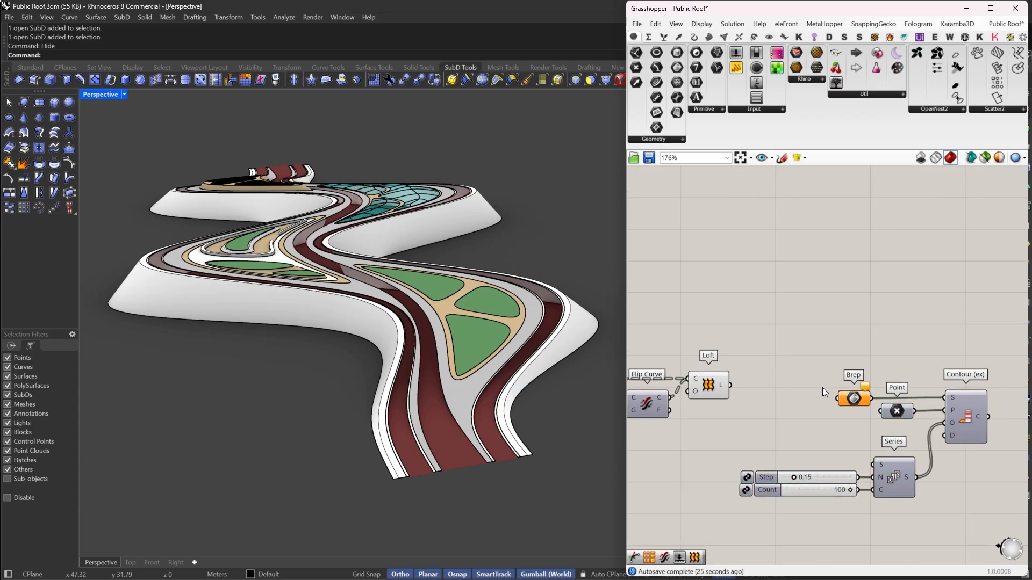
left_click_drag(852, 400, 764, 427)
key("Delete")
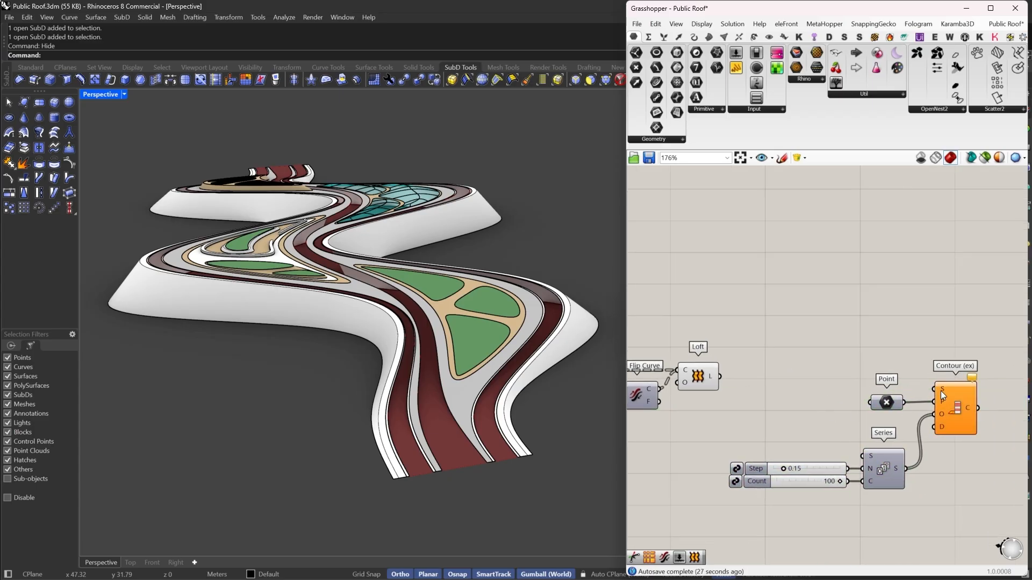
- Connect the Loft surfaces to the Contour (ex) shape input
left_click_drag(935, 390, 721, 376)
left_click_drag(943, 407, 962, 393)
right_click_drag(959, 392, 934, 368)
- Set the Point parameter to a vertex at the end of the roof band
left_click_drag(862, 379, 858, 365)
right_click(858, 366)
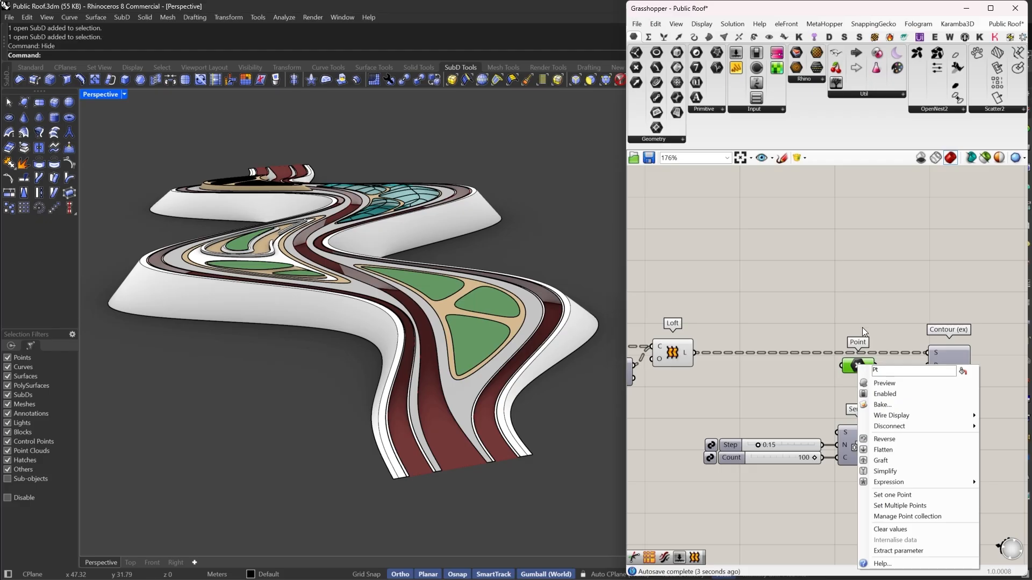
left_click(875, 384)
scroll(449, 488, "up", 5)
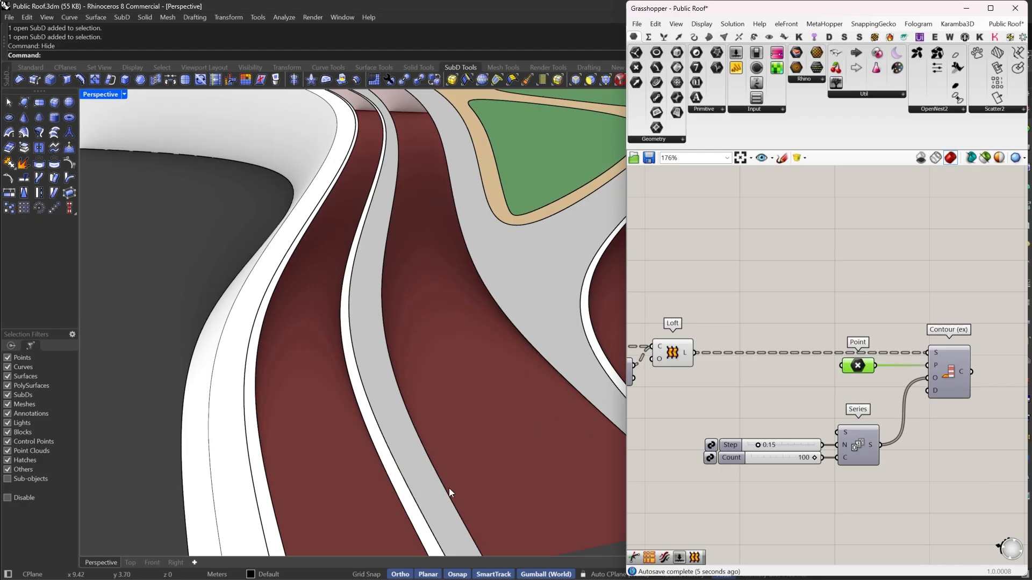
scroll(449, 488, "down", 5)
scroll(421, 463, "up", 3)
right_click(862, 368)
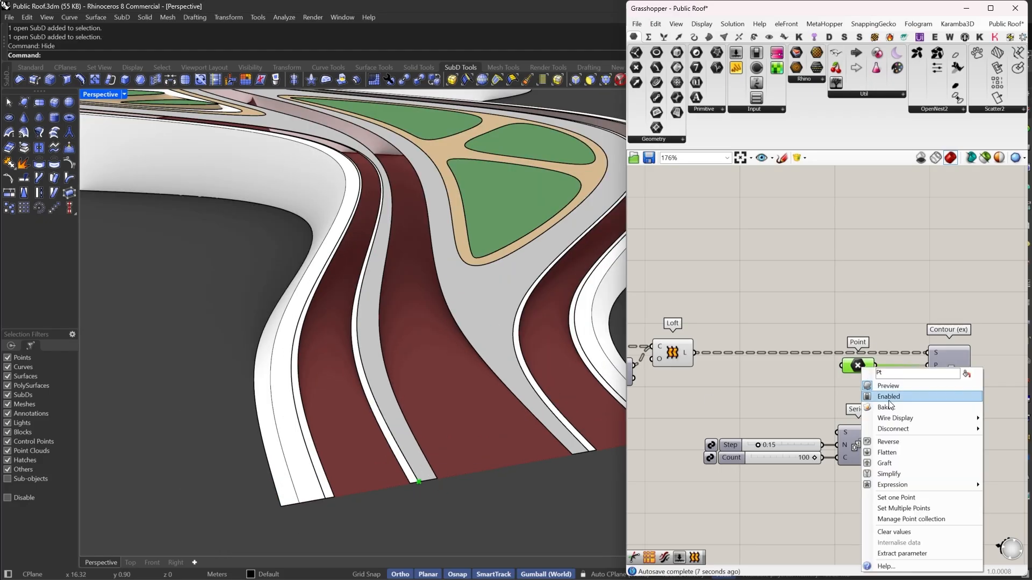
left_click(895, 498)
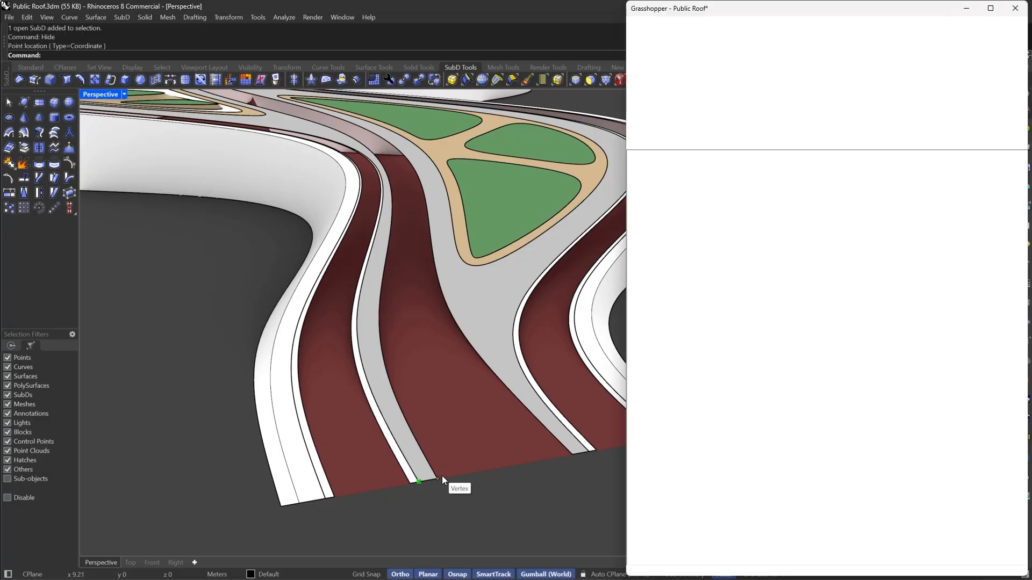
left_click(442, 479)
- Switch the preview on for the selected contour components
scroll(518, 489, "down", 3)
scroll(433, 384, "down", 3)
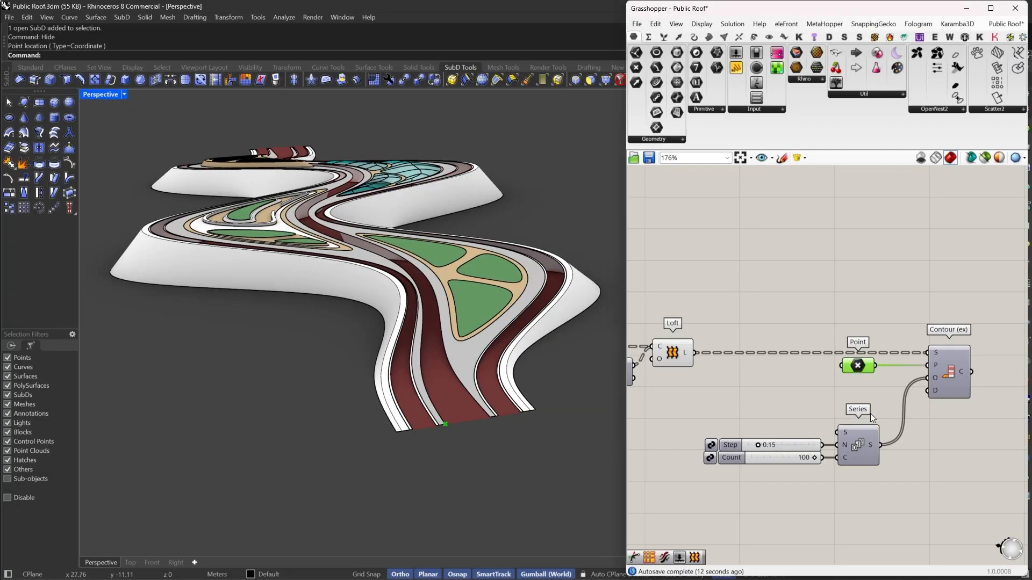
left_click(941, 388)
right_click(925, 289)
left_click(934, 293)
left_click(935, 286)
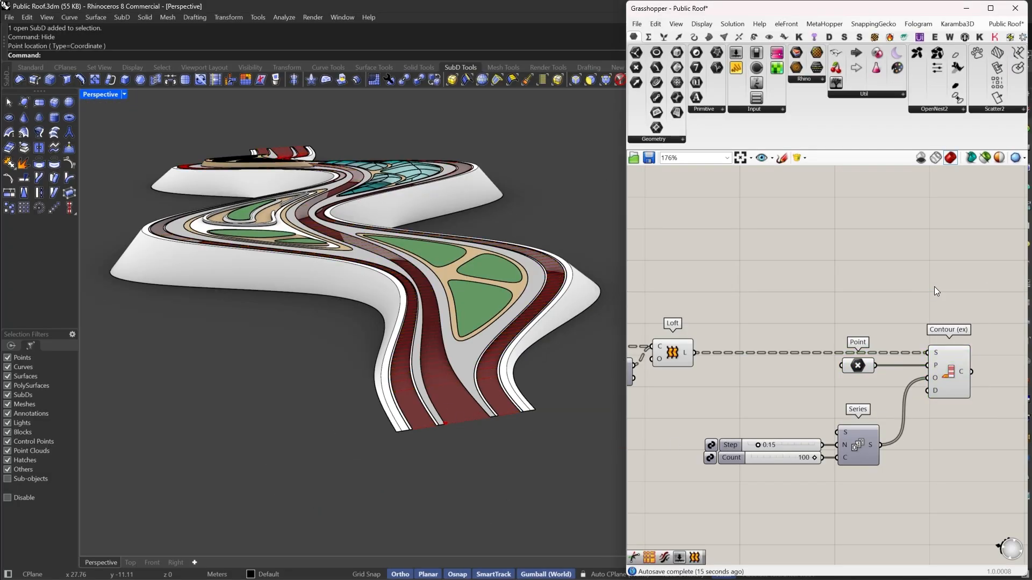
left_click_drag(917, 297, 627, 532)
right_click(731, 308)
left_click(757, 323)
left_click(755, 322)
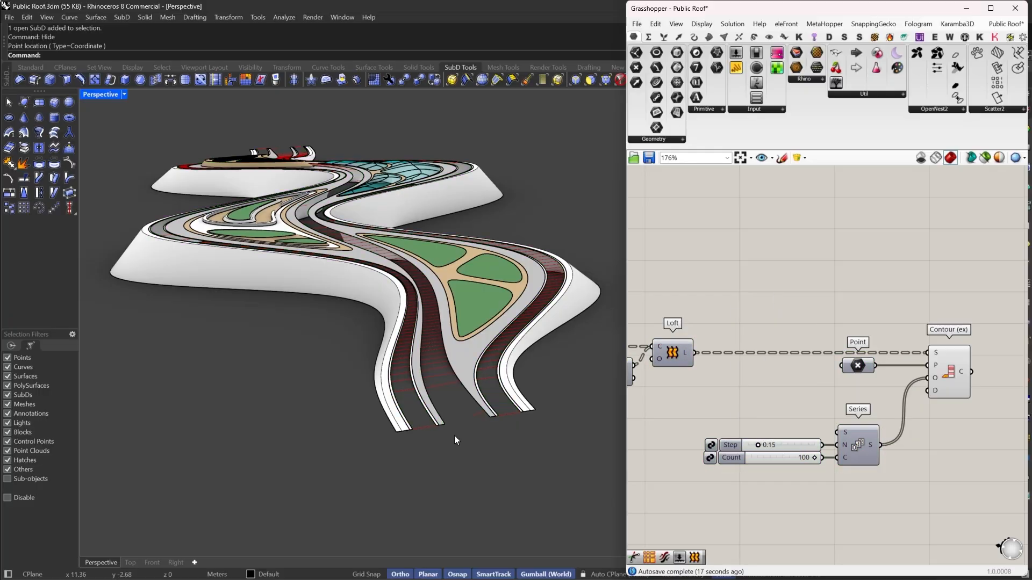
- Zoom and orbit to inspect the contour lines across the roof bands
scroll(454, 440, "up", 3)
right_click_drag(881, 363, 803, 358)
left_click(860, 372)
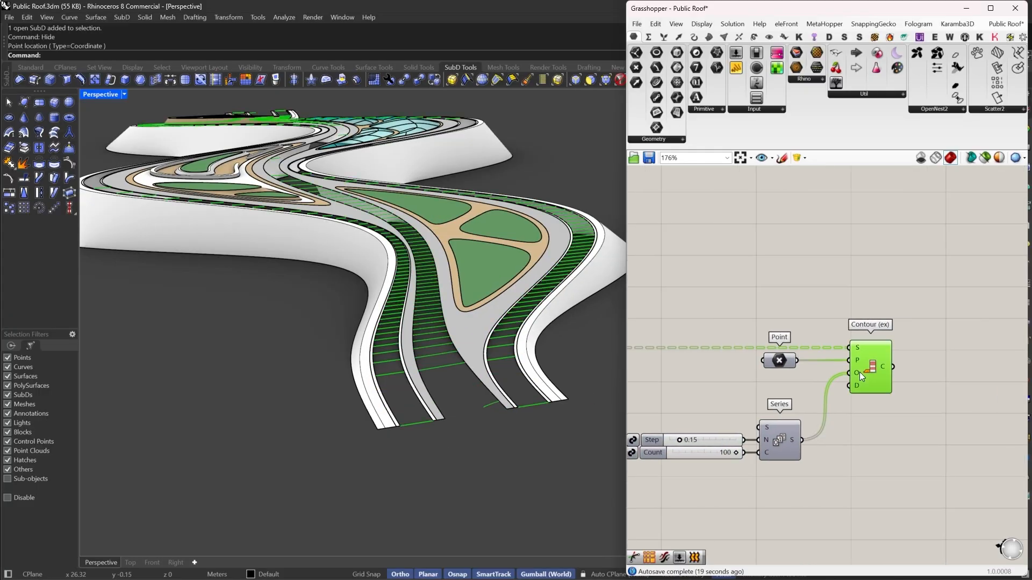
right_click_drag(525, 406, 525, 374)
scroll(554, 376, "up", 4)
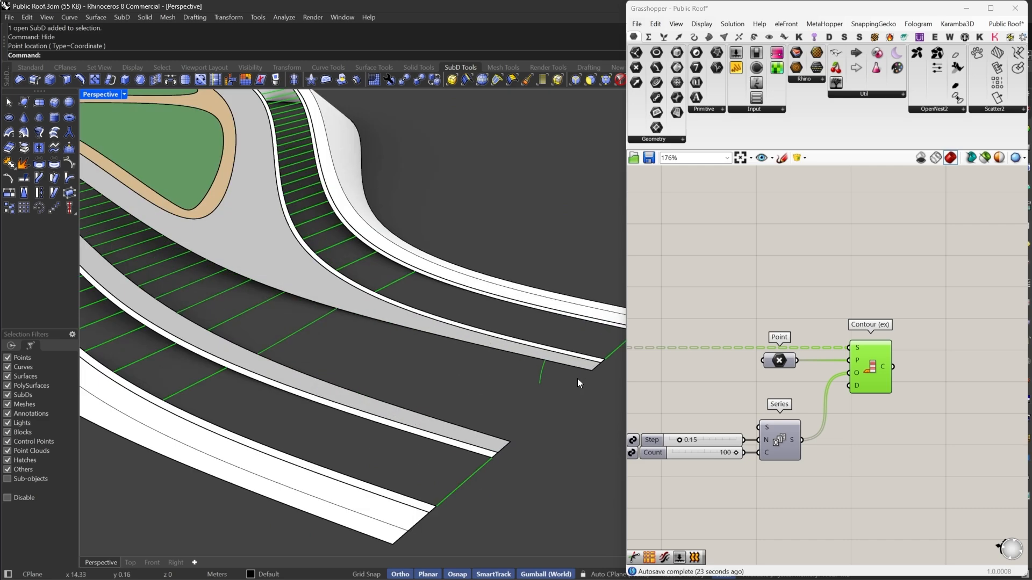
scroll(563, 381, "down", 10)
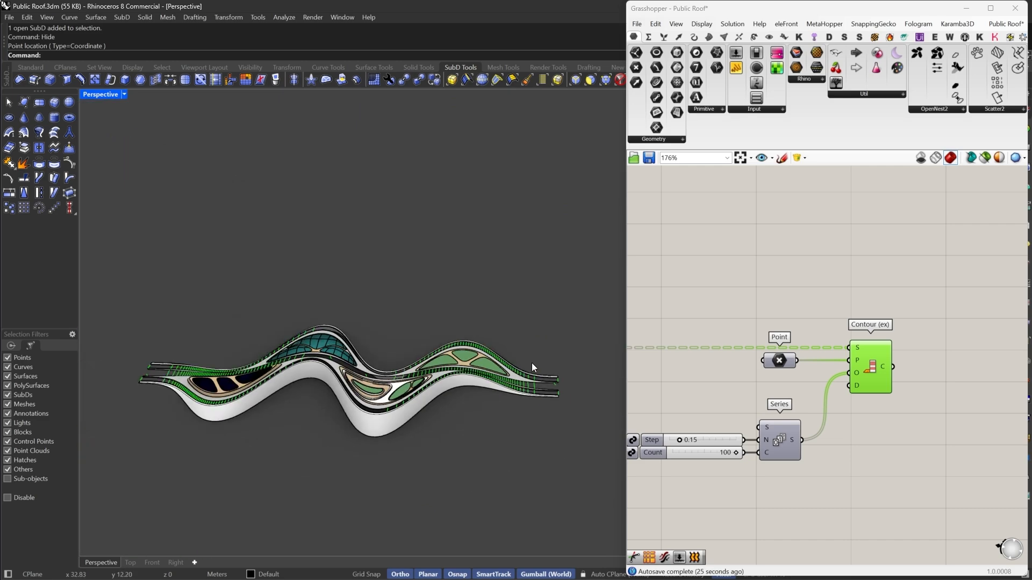
scroll(282, 339, "up", 5)
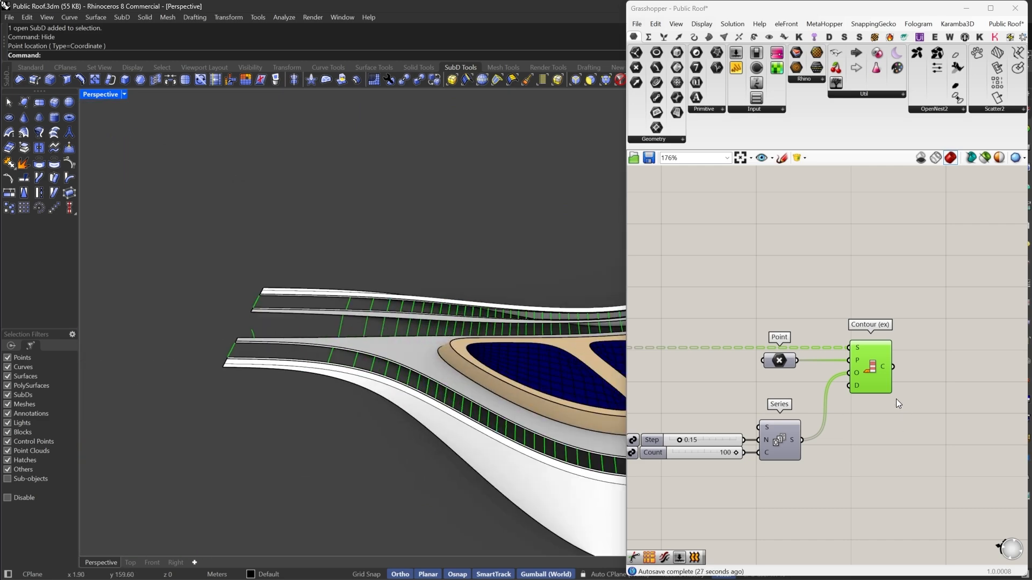
- Add a Deconstruct point component beside the Contour (ex) component
right_click_drag(951, 351, 860, 369)
double_click(860, 370)
double_click(834, 420)
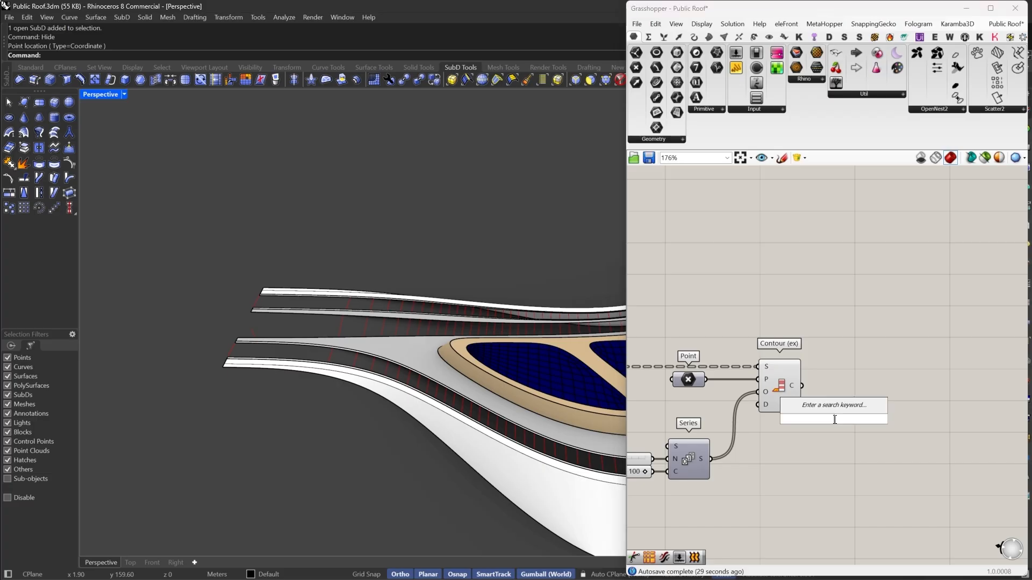
type("DE")
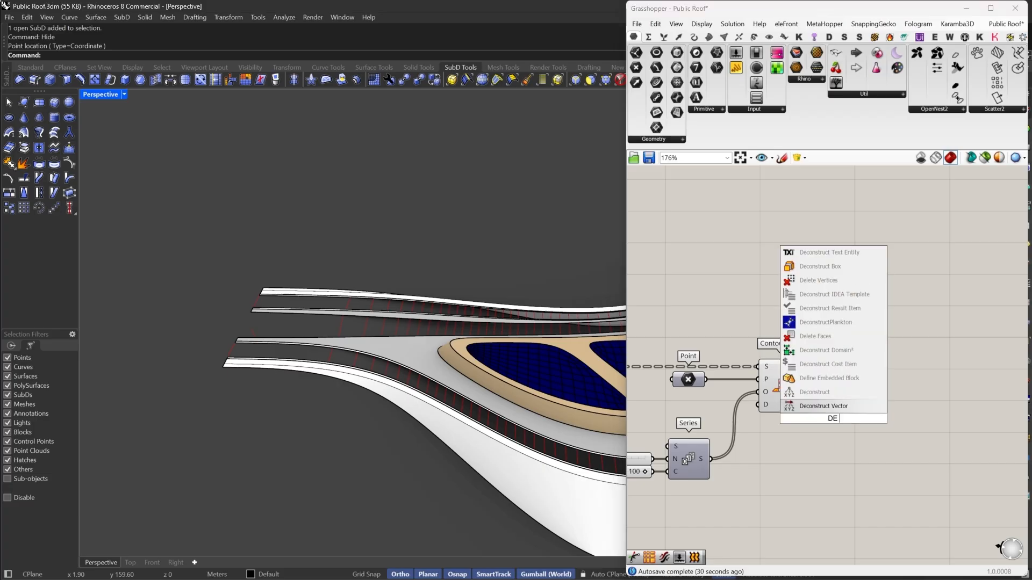
left_click(824, 395)
left_click_drag(826, 424, 885, 361)
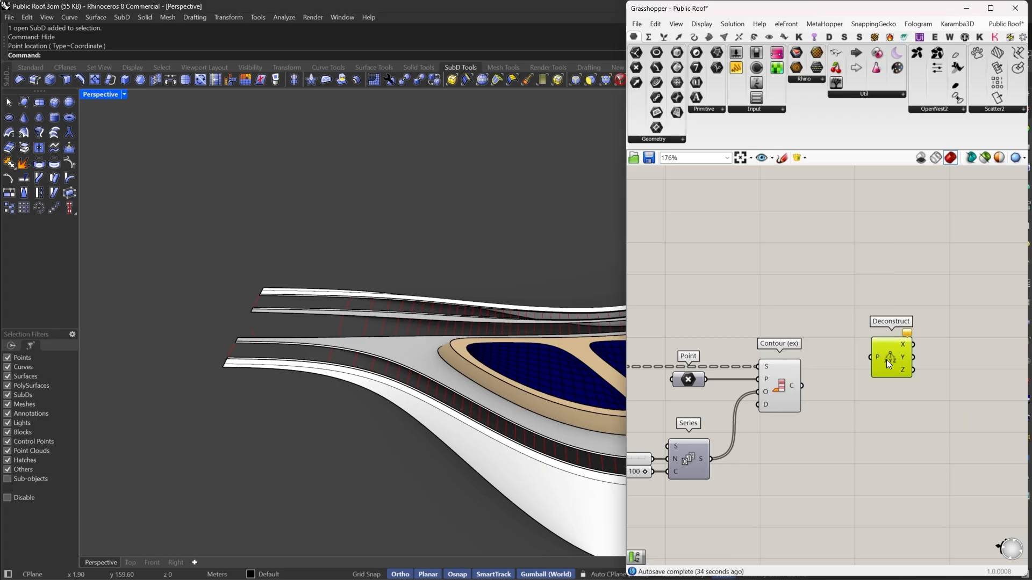
- Add a Curve Middle component connected to the contour curves
double_click(853, 411)
type("mid")
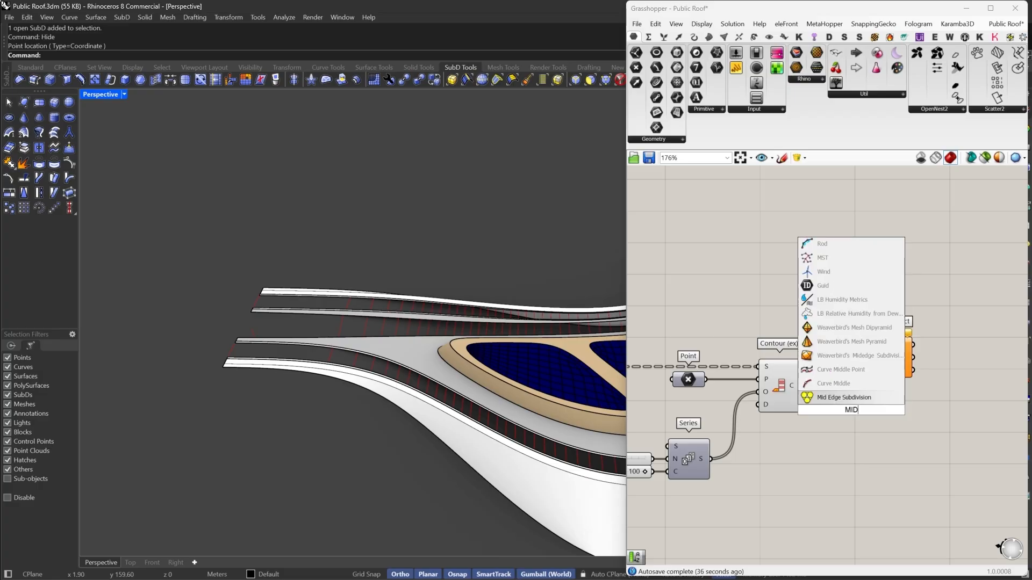
left_click(845, 387)
left_click_drag(831, 411, 849, 385)
left_click_drag(887, 359, 943, 376)
left_click_drag(845, 381, 855, 343)
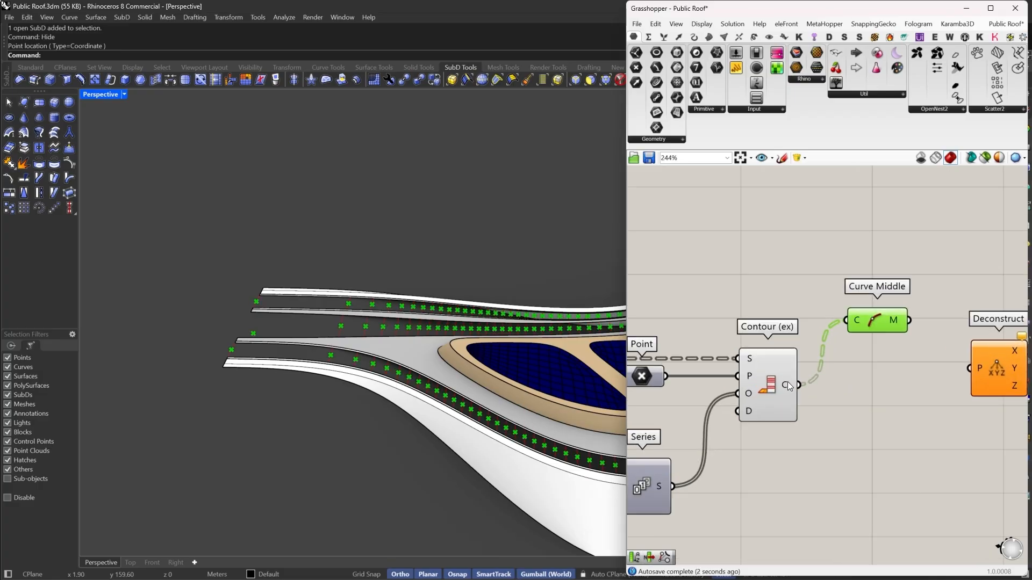
- Add a Trim Tree component and connect the Contour (ex) curves to its tree input
scroll(834, 391, "up", 2)
right_click_drag(835, 391, 807, 395)
double_click(808, 395)
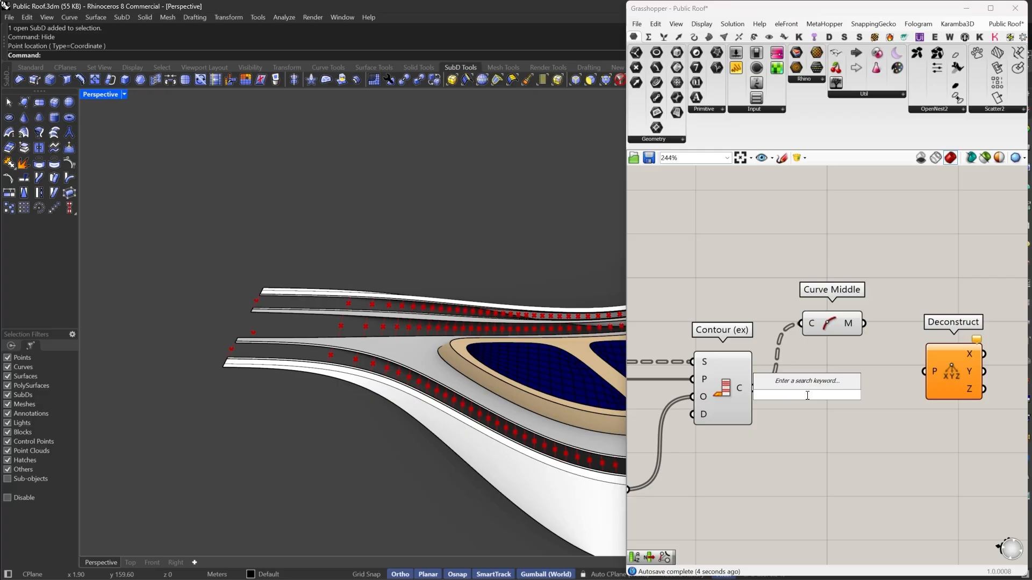
type("trim")
left_click(799, 284)
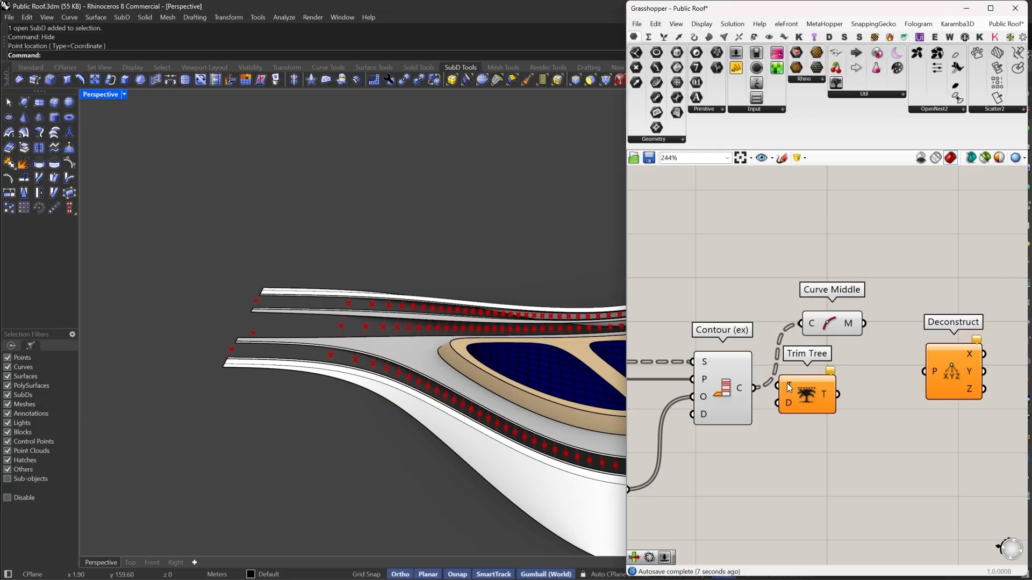
left_click_drag(754, 388, 818, 408)
right_click(798, 391)
left_click(825, 482)
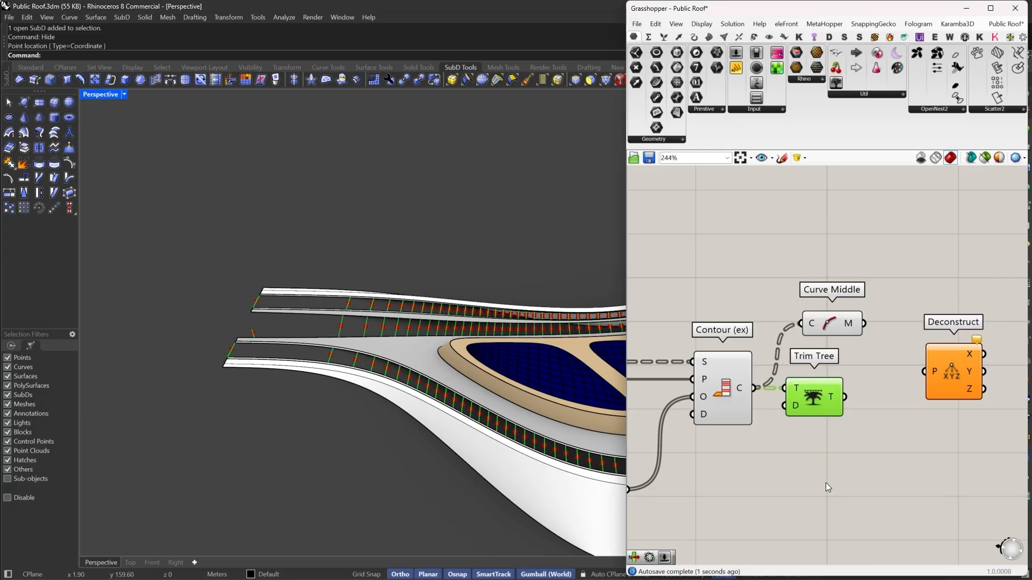
- Arrange the components in a row, feeding Trim Tree output into Curve Middle and its midpoints into Deconstruct
scroll(767, 389, "up", 3)
mouse_move(777, 386)
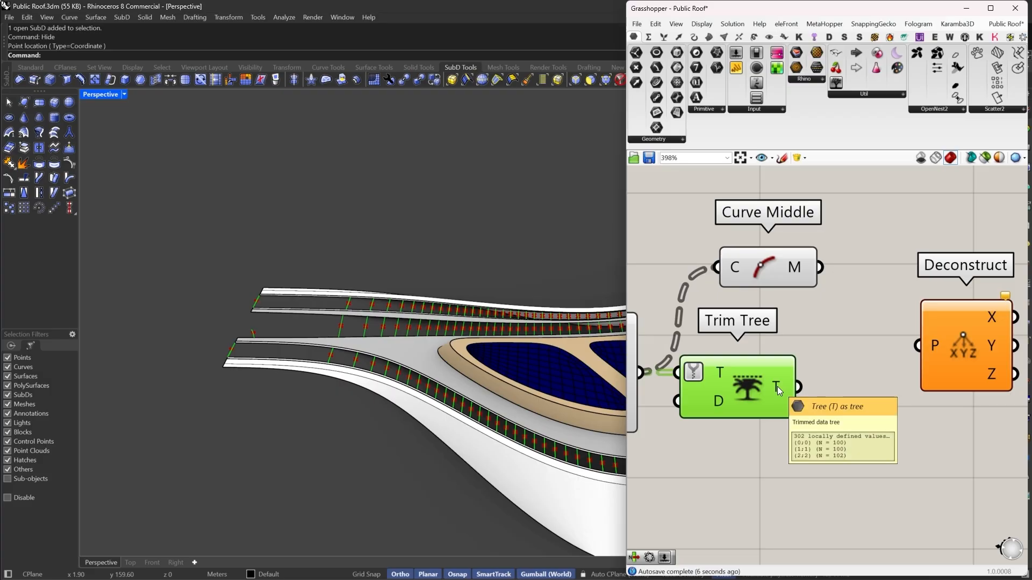
left_click_drag(797, 387, 866, 375)
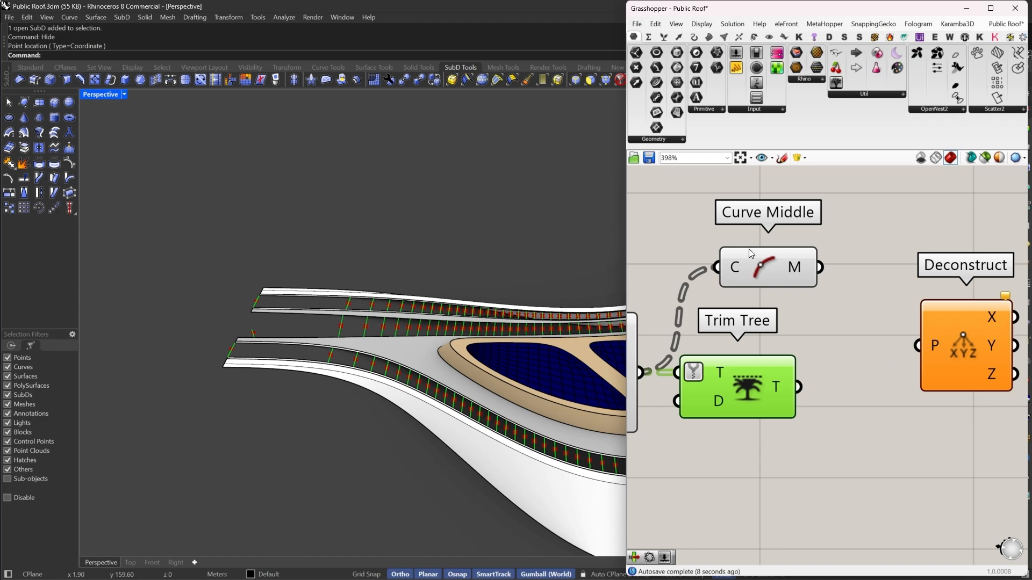
left_click_drag(749, 252, 837, 293)
left_click_drag(759, 407, 745, 323)
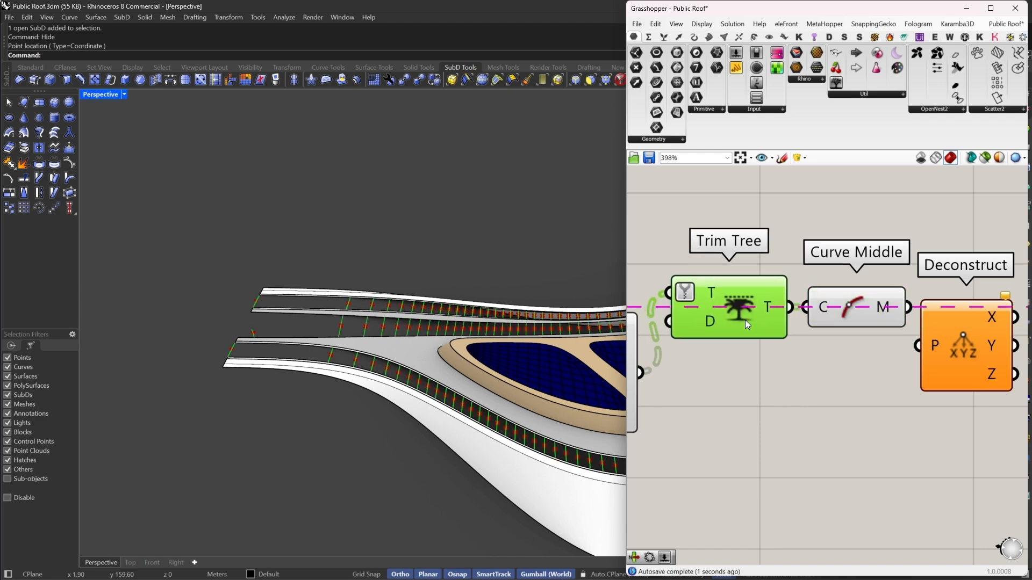
scroll(876, 360, "down", 3)
left_click_drag(876, 360, 887, 292)
left_click_drag(734, 304, 734, 361)
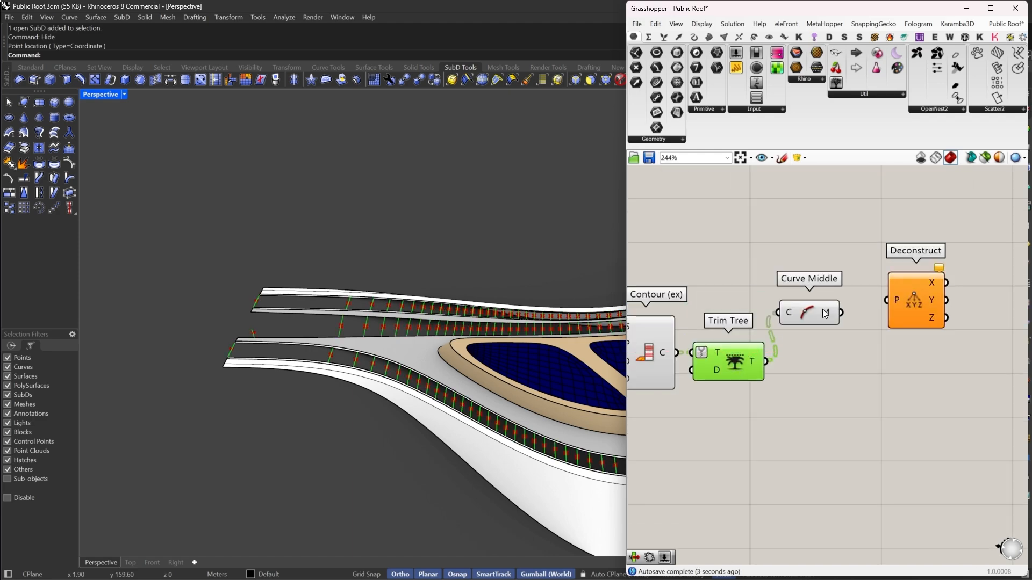
left_click_drag(825, 313, 845, 299)
left_click_drag(860, 298, 911, 311)
double_click(942, 359)
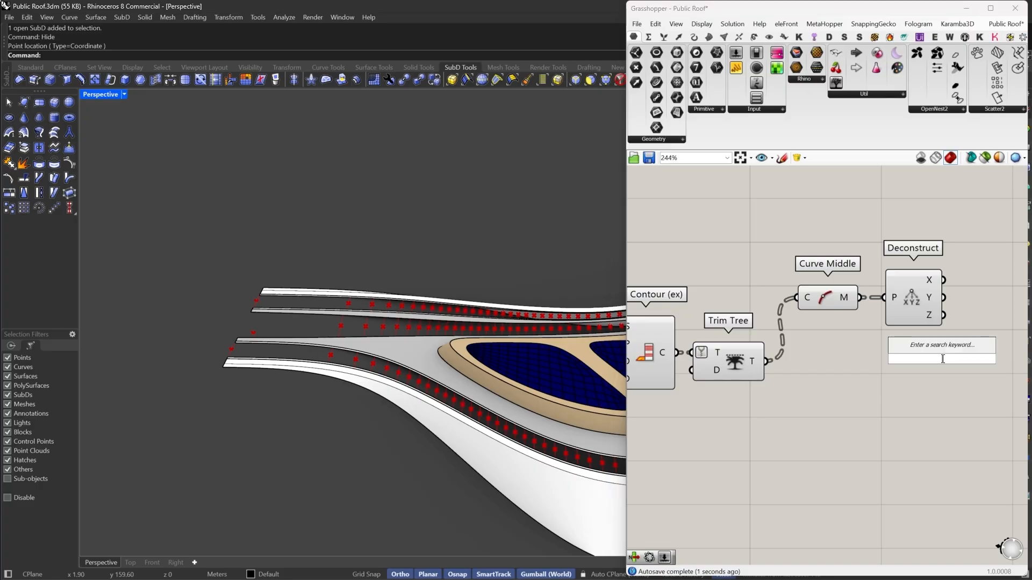
type("SORT")
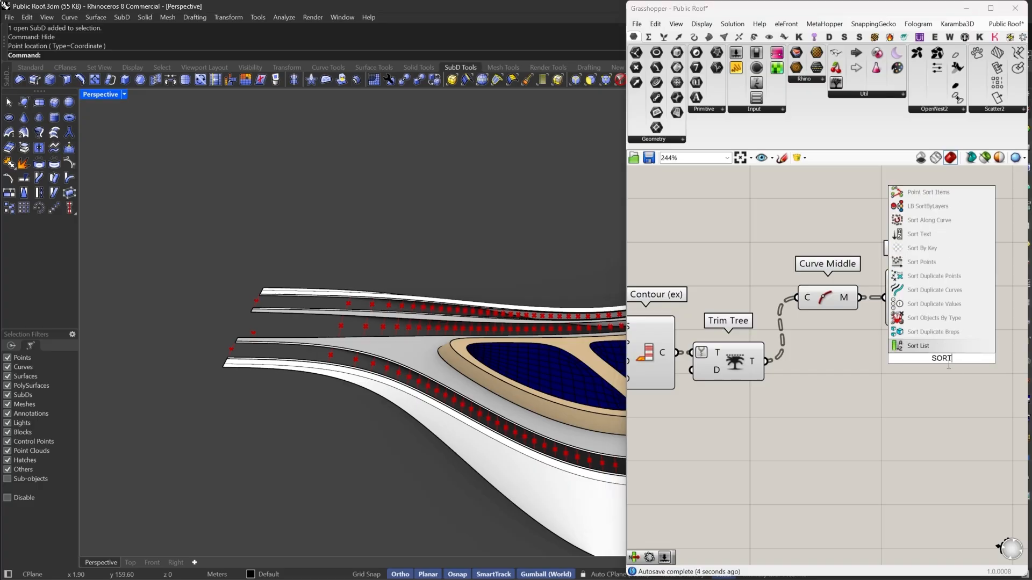
key("Return")
left_click_drag(910, 365, 767, 362)
left_click_drag(942, 368, 918, 366)
key("Delete")
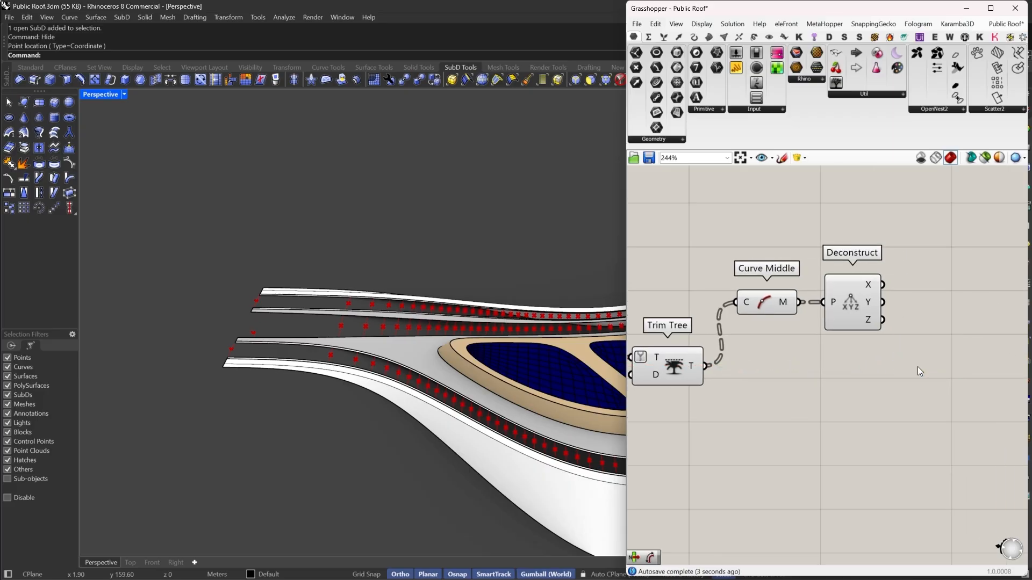
- Add a Cull Pattern component and feed the trimmed contour curves into its list input
double_click(917, 367)
type("Cull")
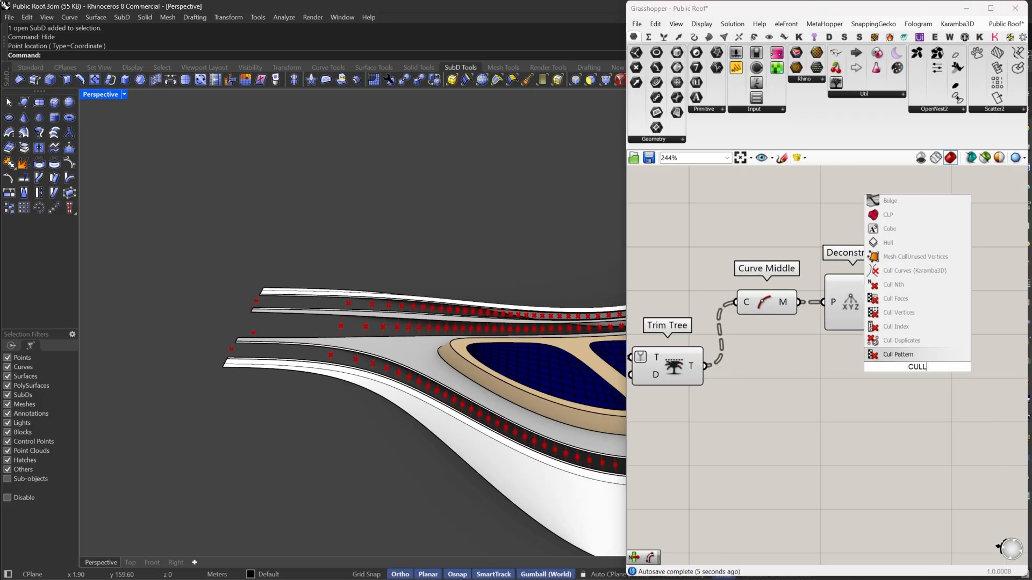
left_click(910, 349)
left_click_drag(889, 358, 704, 370)
left_click_drag(934, 370, 991, 371)
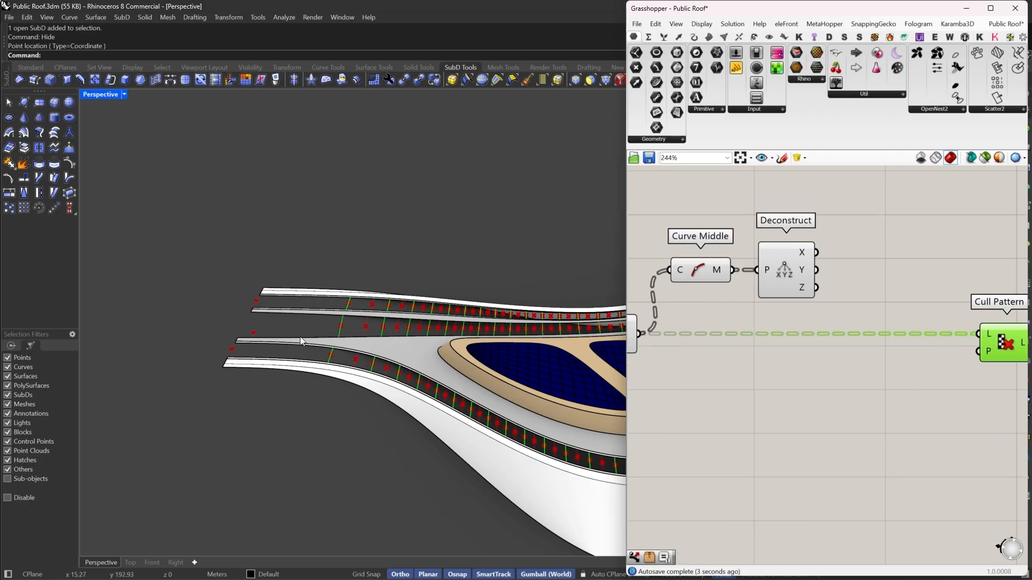
- Add Equality Within Tolerance comparing Deconstruct's Z and connect its equals output to Cull Pattern's pattern
double_click(838, 375)
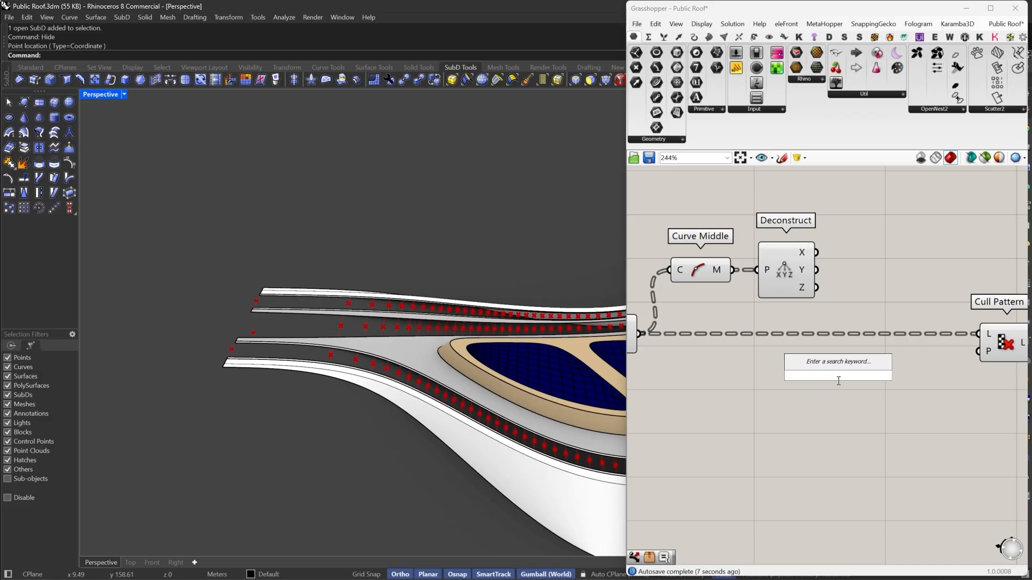
type("equality")
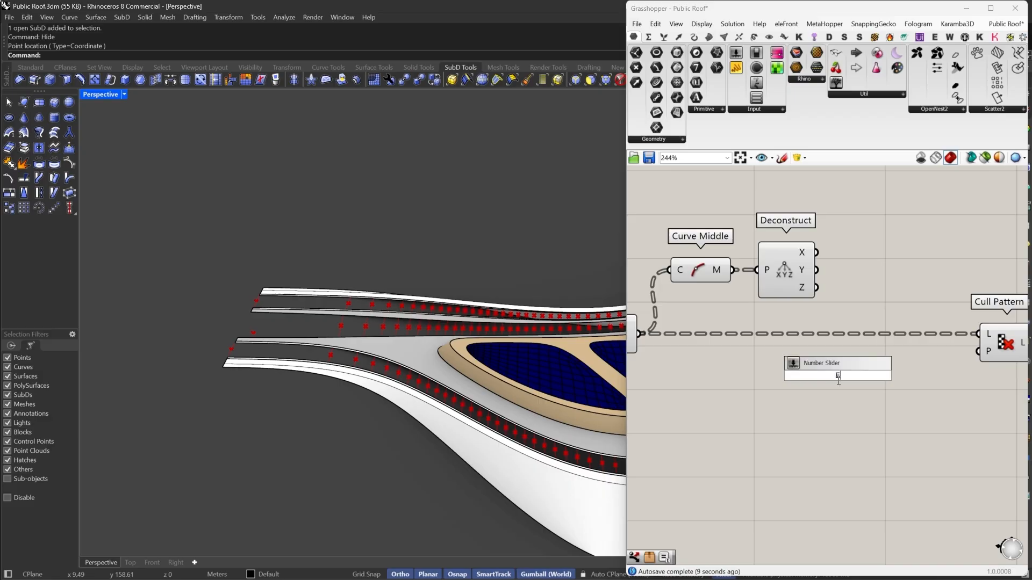
left_click(843, 329)
left_click_drag(808, 358, 816, 287)
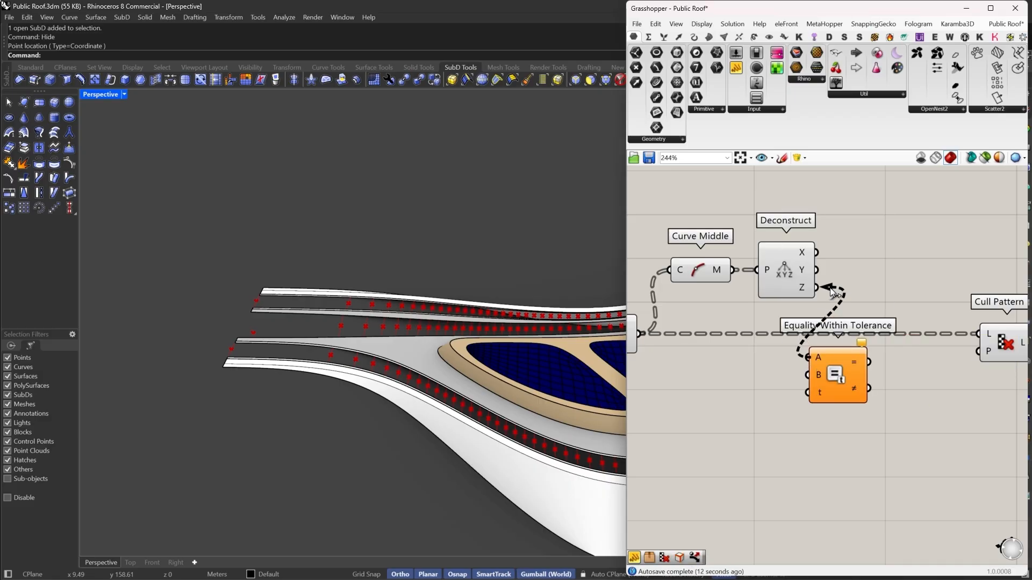
left_click_drag(835, 374, 977, 352)
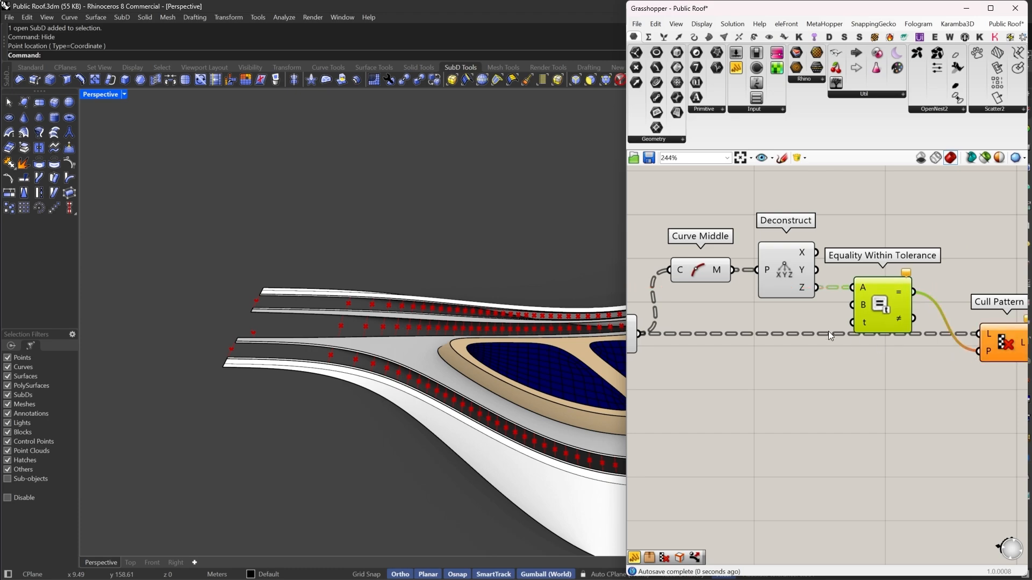
- Create a 0 value and connect it to the Equality Within Tolerance B input
double_click(824, 363)
type("0")
key("Return")
scroll(833, 352, "up", 2)
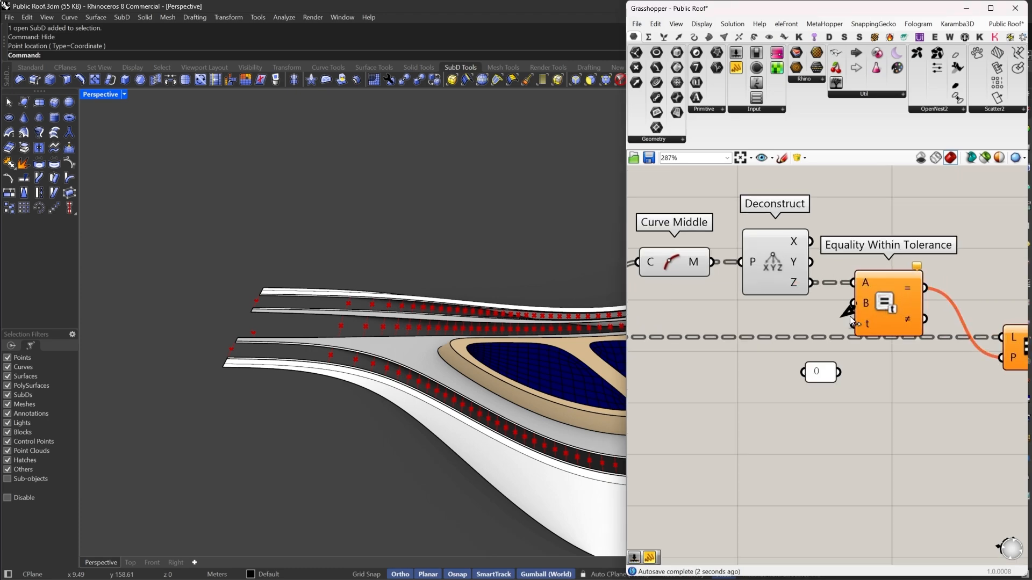
left_click_drag(820, 369, 906, 348)
left_click(948, 343)
- Orbit and zoom around the roof to inspect the culled contour curves along the bands
right_click_drag(258, 323, 517, 356)
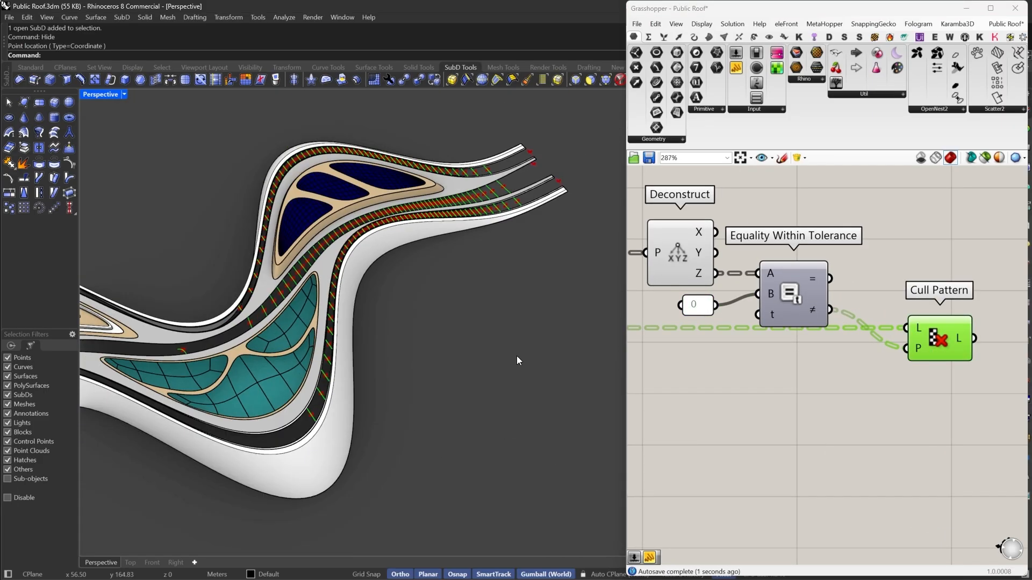
scroll(517, 356, "down", 7)
right_click_drag(260, 456, 240, 443)
scroll(356, 423, "down", 10)
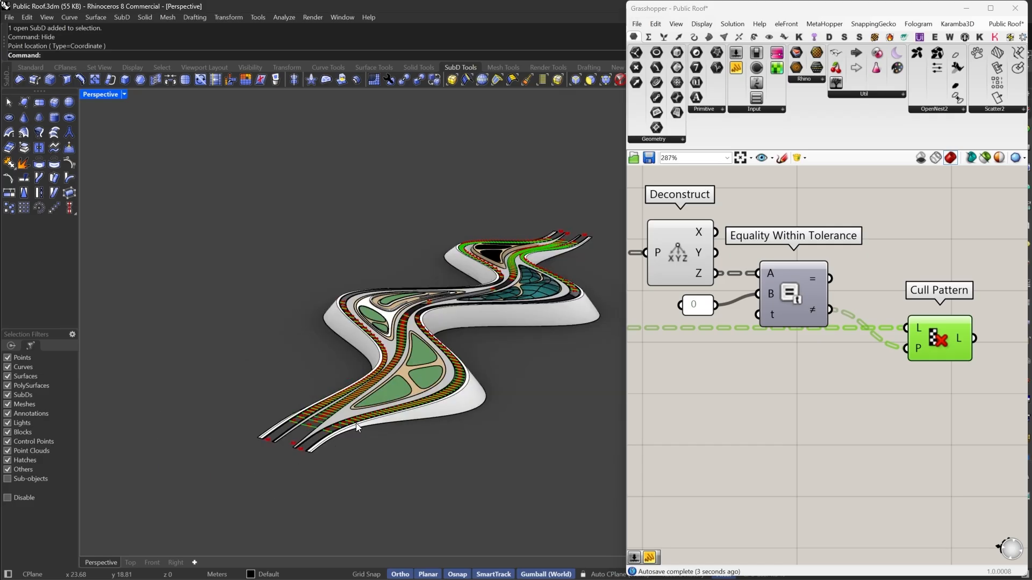
right_click_drag(356, 423, 286, 407)
scroll(511, 398, "up", 10)
scroll(478, 371, "up", 5)
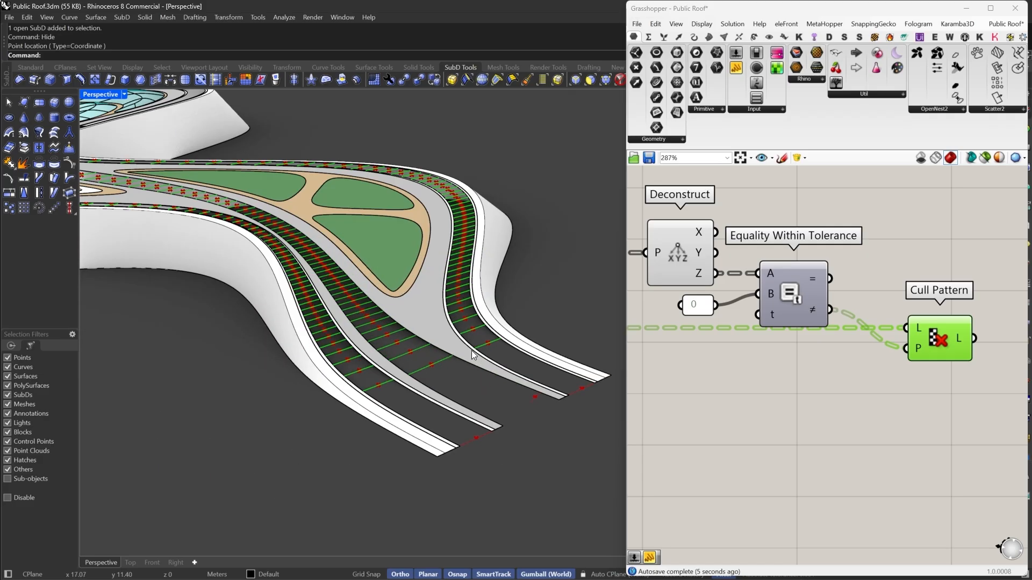
scroll(483, 344, "up", 3)
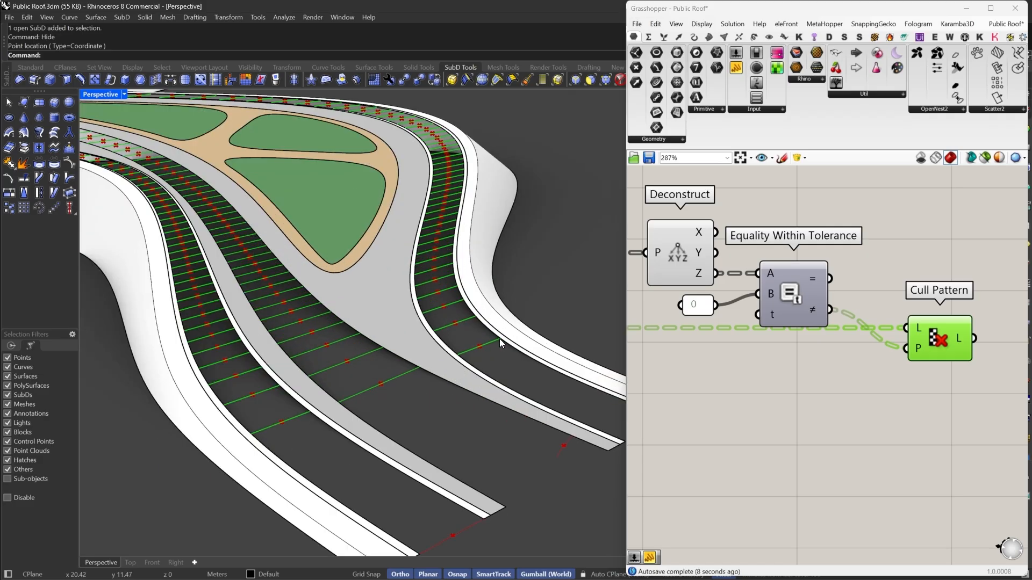
scroll(498, 338, "down", 10)
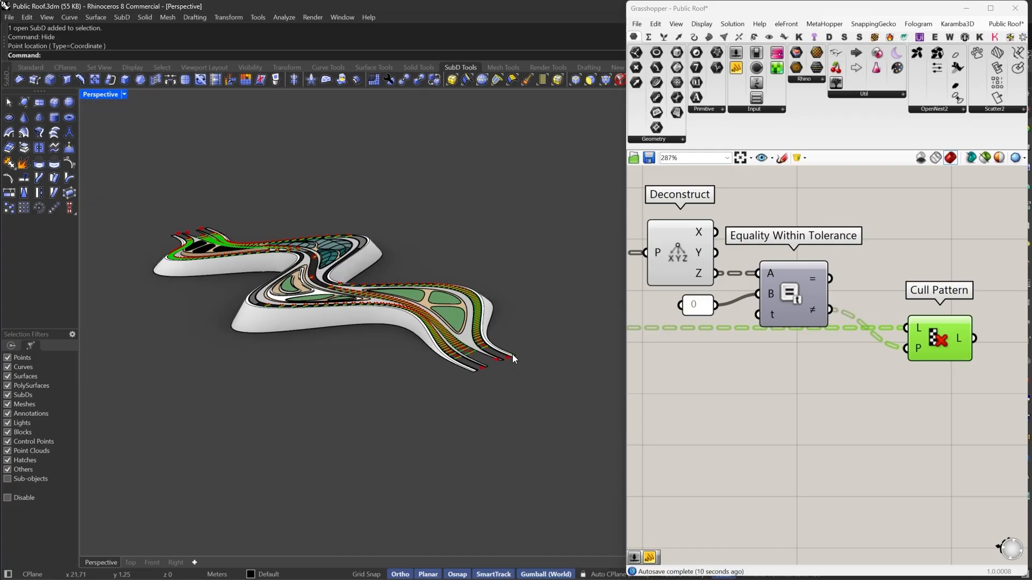
right_click_drag(512, 354, 462, 376)
scroll(279, 311, "up", 8)
right_click_drag(279, 310, 374, 234)
scroll(403, 328, "down", 8)
scroll(520, 368, "up", 8)
scroll(374, 233, "down", 6)
scroll(397, 234, "up", 8)
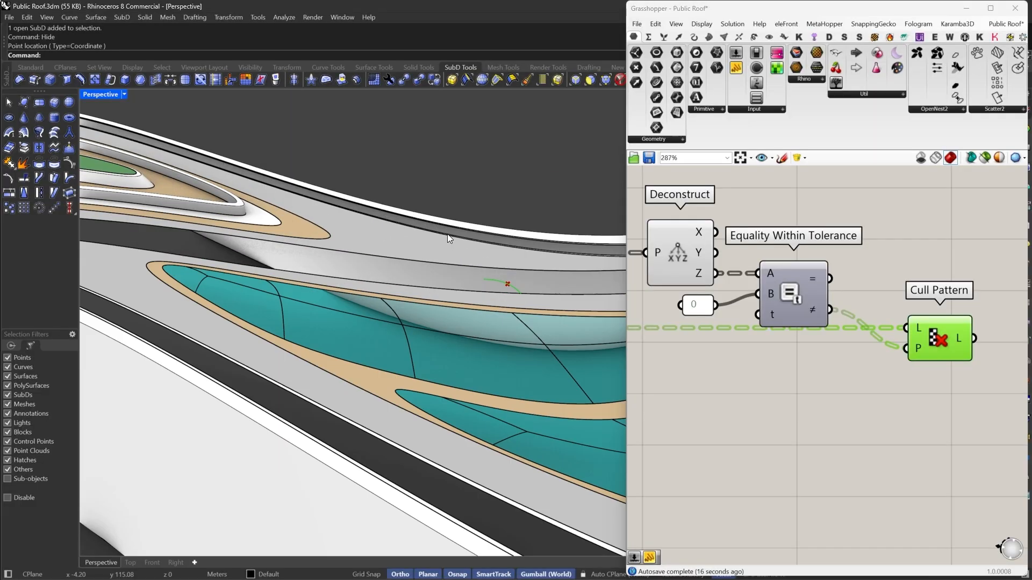
right_click_drag(448, 234, 386, 227)
scroll(354, 225, "down", 7)
scroll(379, 204, "up", 10)
scroll(233, 243, "up", 5)
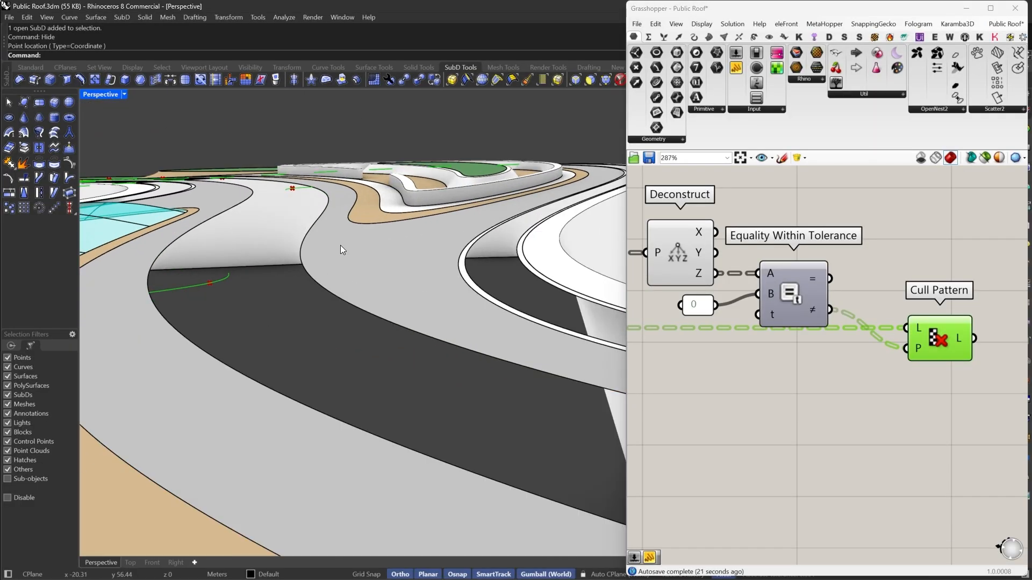
scroll(249, 265, "down", 3)
right_click_drag(307, 273, 627, 322)
scroll(852, 355, "down", 5)
scroll(837, 363, "up", 3)
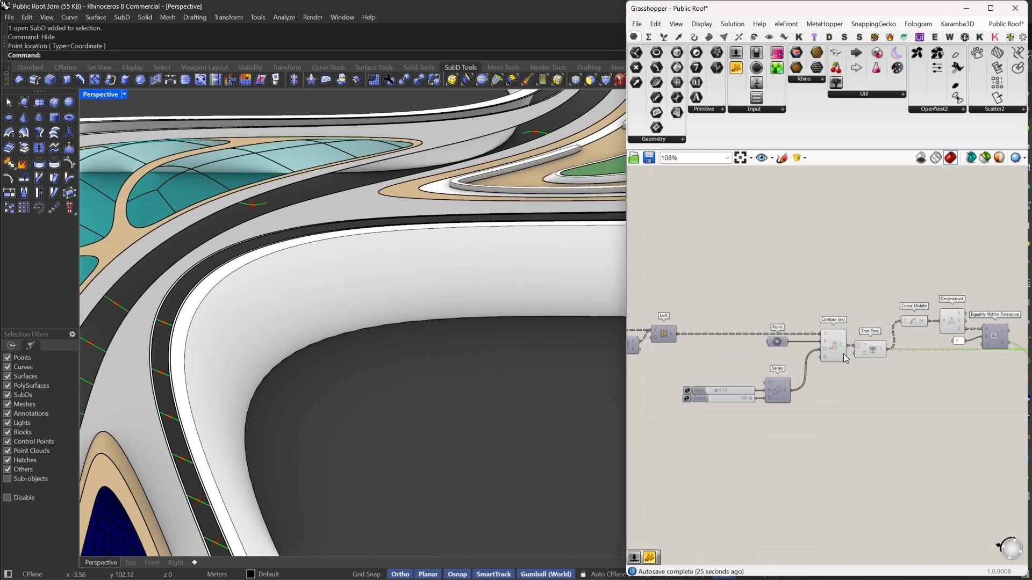
- Switch the preview on for the Loft component
scroll(843, 354, "down", 4)
right_click_drag(698, 362, 782, 353)
right_click_drag(929, 331, 828, 322)
scroll(827, 322, "up", 4)
left_click(813, 338)
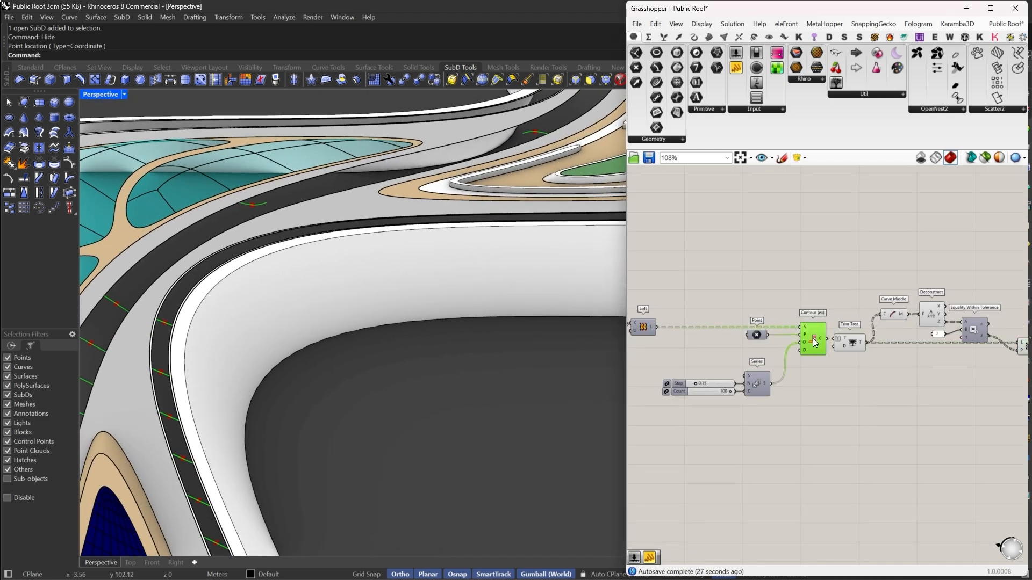
right_click_drag(698, 345, 810, 349)
left_click_drag(772, 308, 756, 331)
right_click(765, 293)
left_click(795, 301)
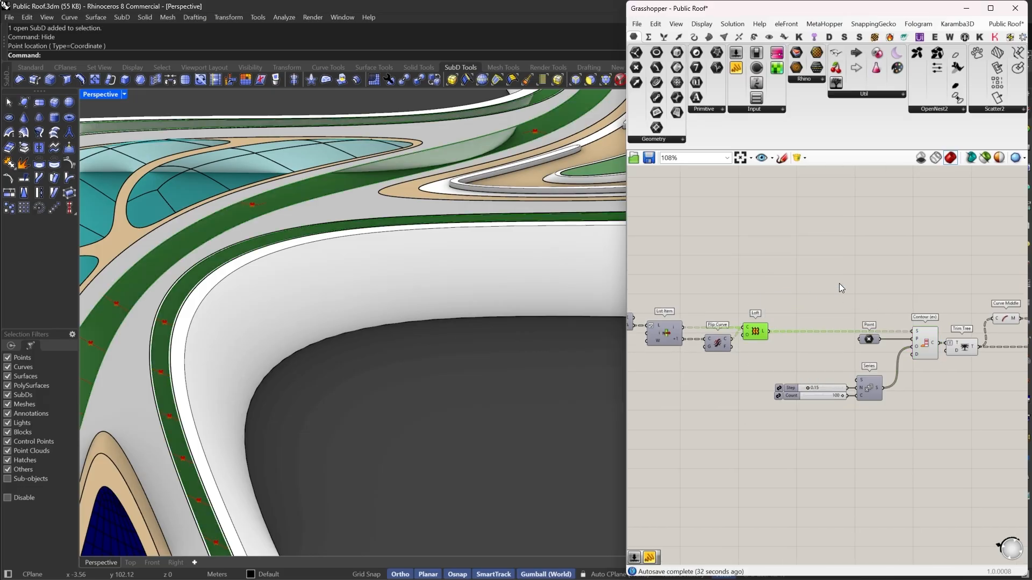
left_click(839, 283)
- Set the Series Count slider to 50
right_click_drag(456, 304, 324, 319)
scroll(805, 374, "up", 5)
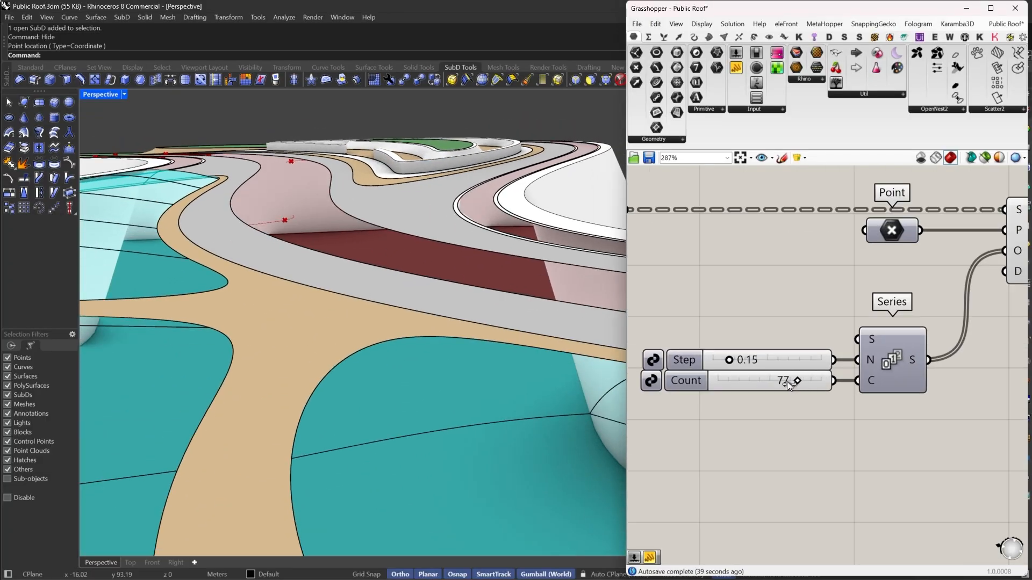
left_click_drag(786, 381, 755, 385)
scroll(801, 381, "up", 3)
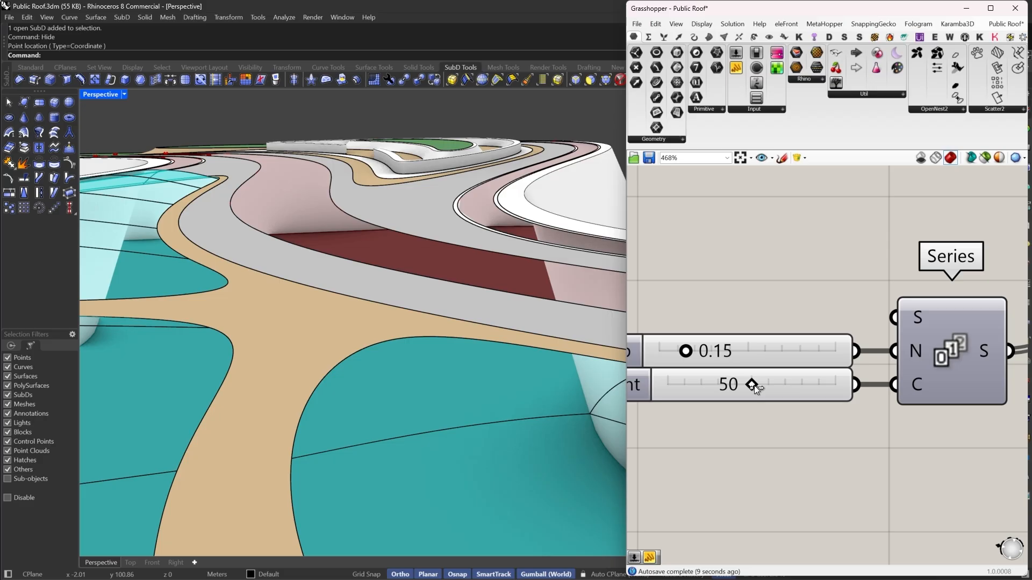
left_click_drag(755, 386, 755, 386)
- Select the upstream components and switch their preview off
scroll(484, 328, "down", 3)
right_click_drag(463, 317, 349, 284)
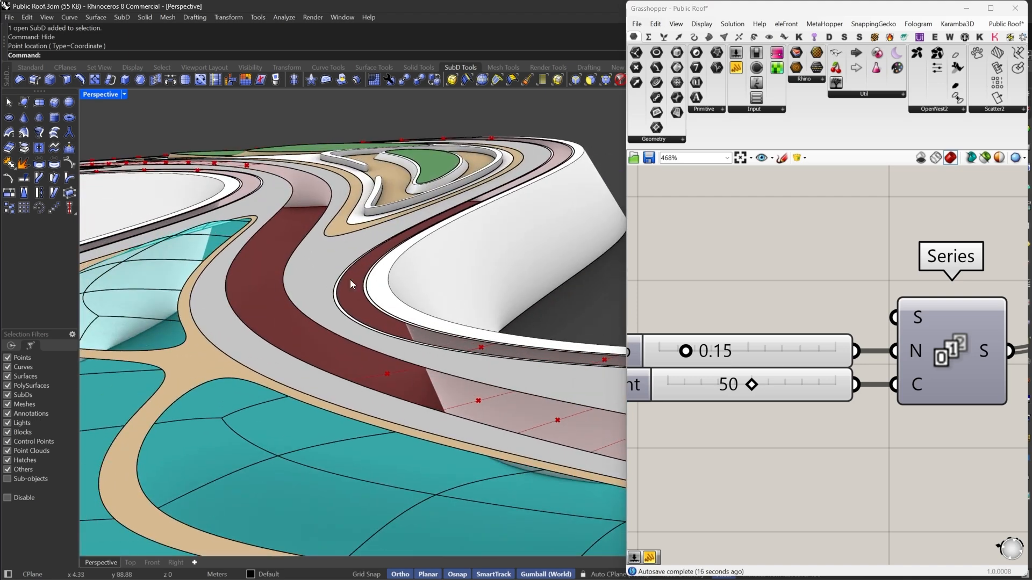
scroll(869, 335, "down", 8)
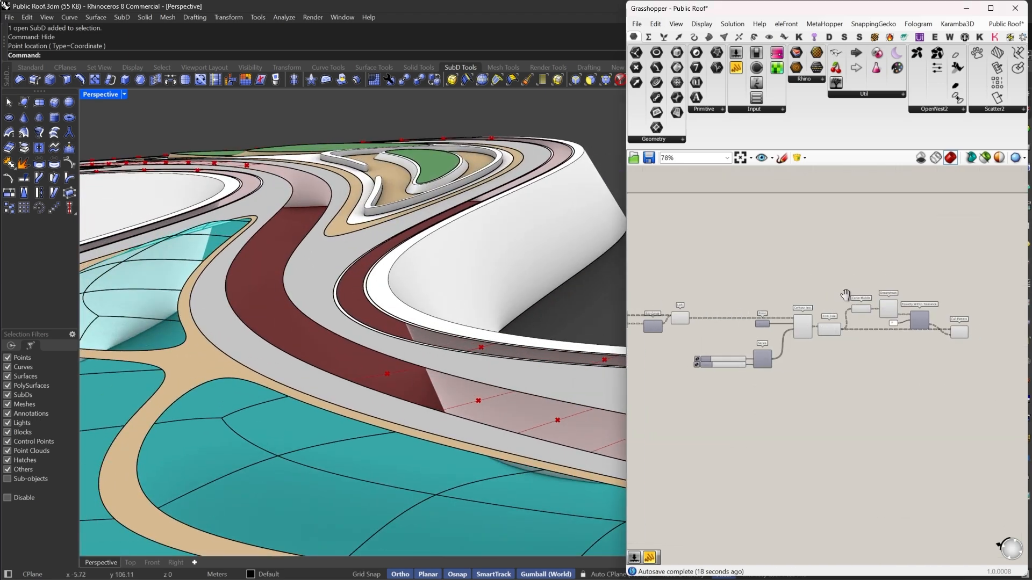
right_click_drag(845, 294, 868, 295)
left_click_drag(947, 267, 764, 414)
right_click(808, 238)
left_click(816, 254)
left_click(932, 280)
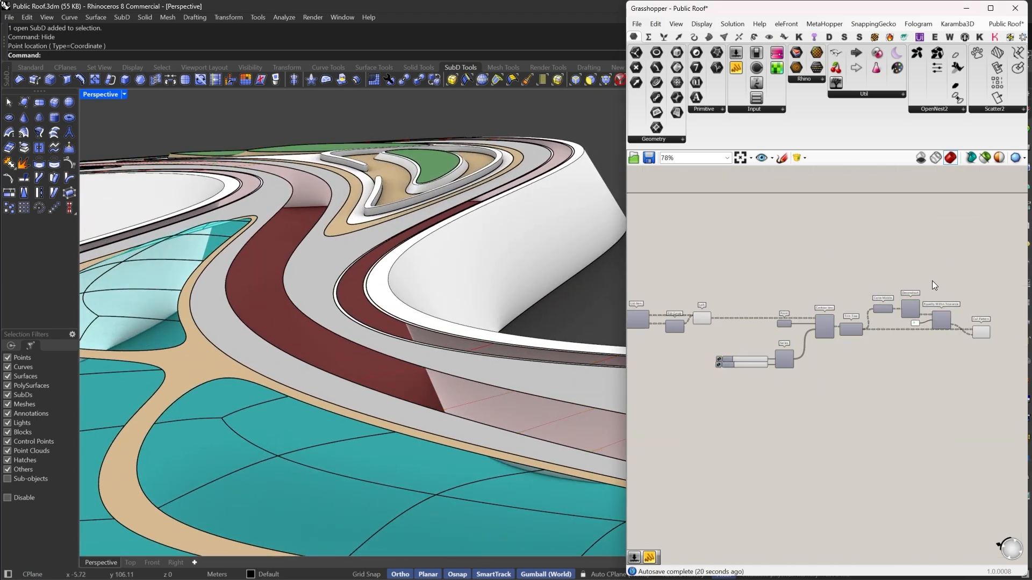
- Inspect the culled list data structure coming out of the Cull Pattern component
scroll(940, 330, "up", 3)
left_click(963, 337)
right_click_drag(963, 336, 905, 343)
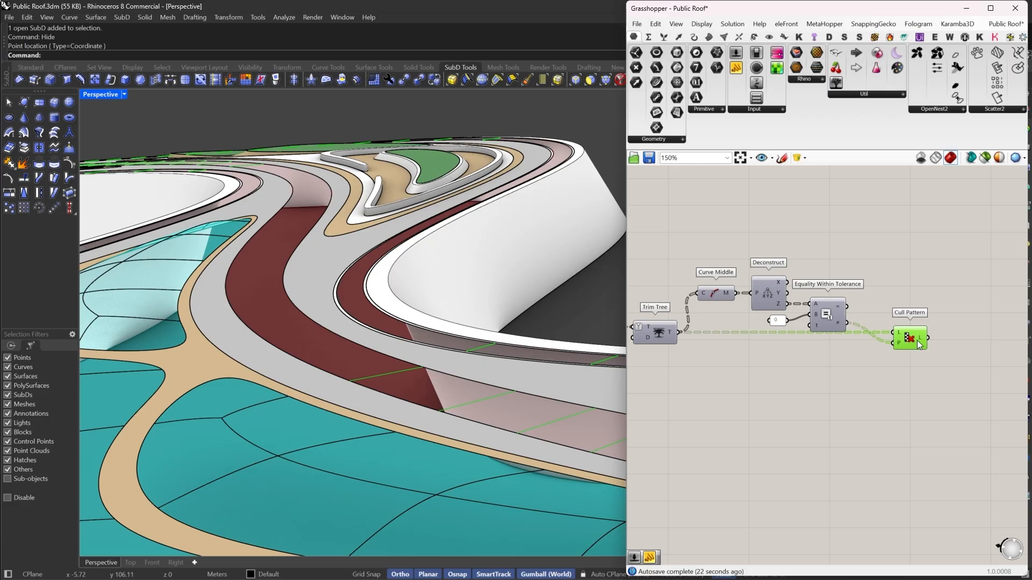
mouse_move(921, 340)
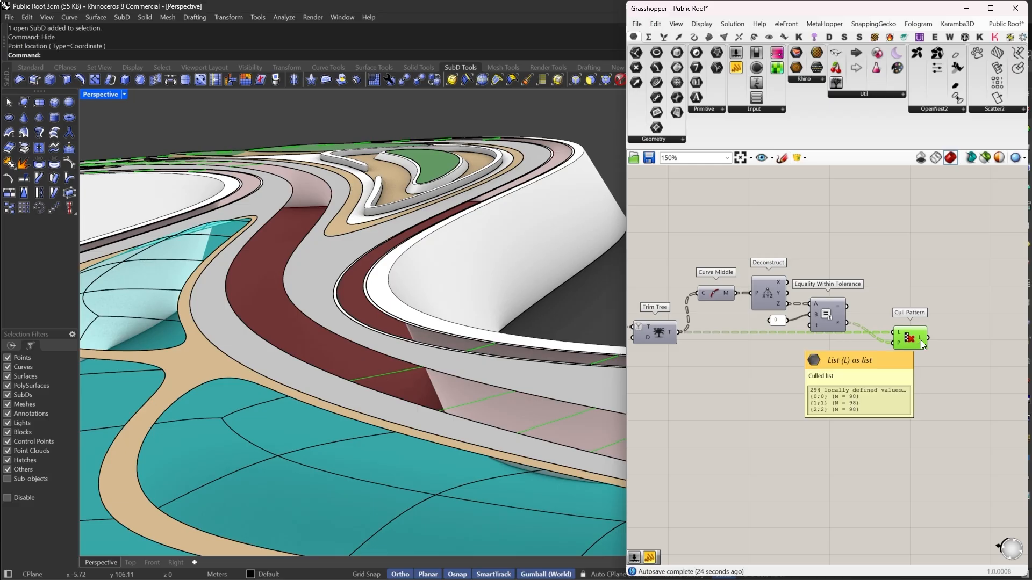
right_click(921, 340)
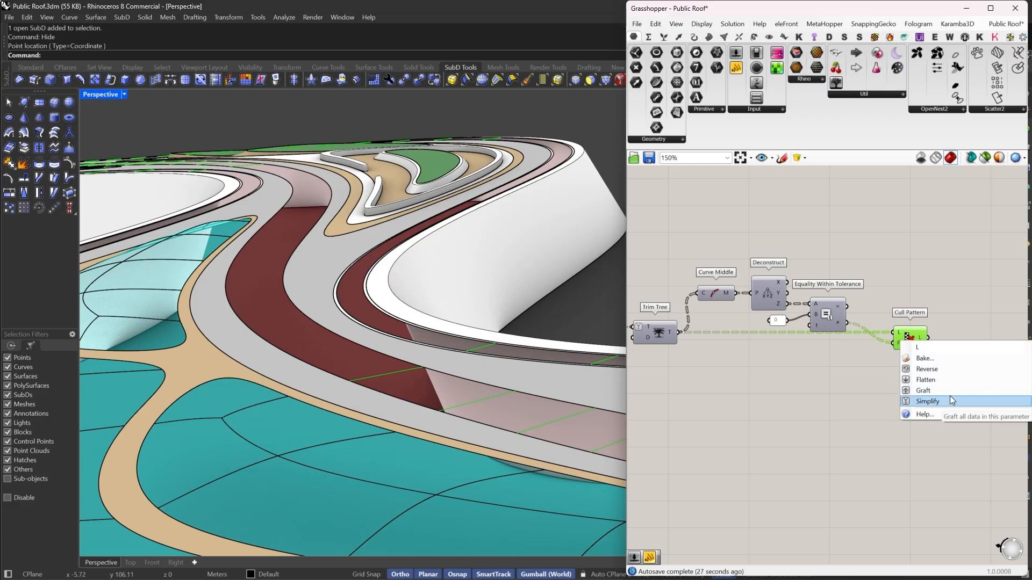
left_click(950, 418)
mouse_move(920, 337)
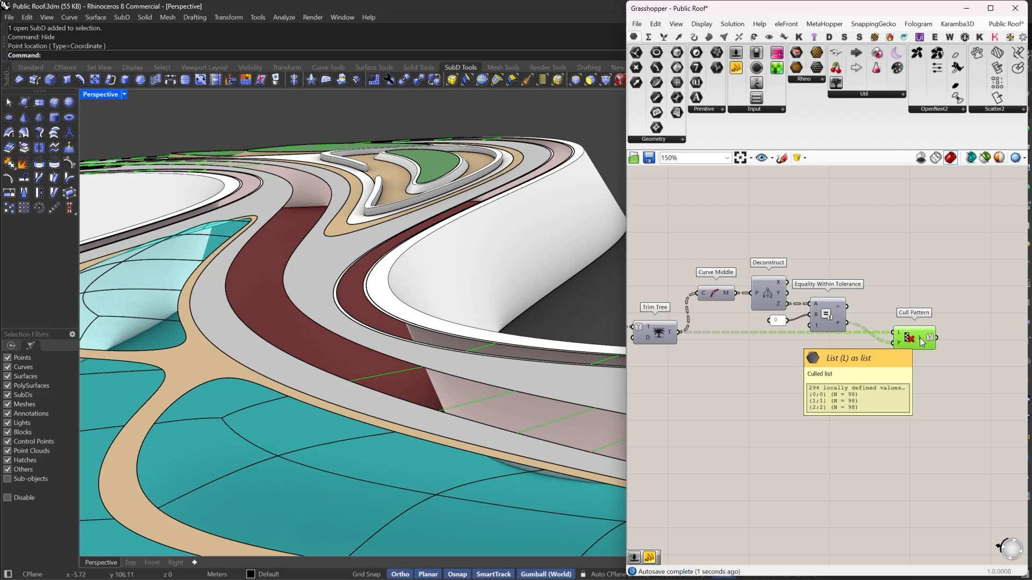
scroll(920, 337, "down", 5)
scroll(723, 324, "up", 6)
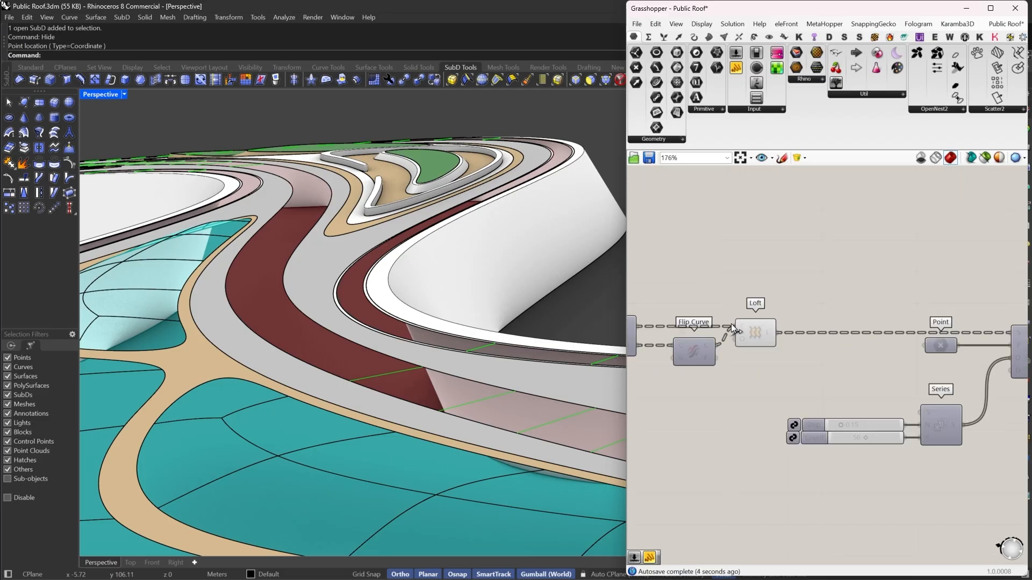
- Switch the preview off for the Loft component
right_click(775, 337)
left_click(811, 408)
- Examine the data trees output by the Contour, Trim Tree and Cull Pattern components
right_click_drag(1021, 366, 785, 350)
mouse_move(785, 349)
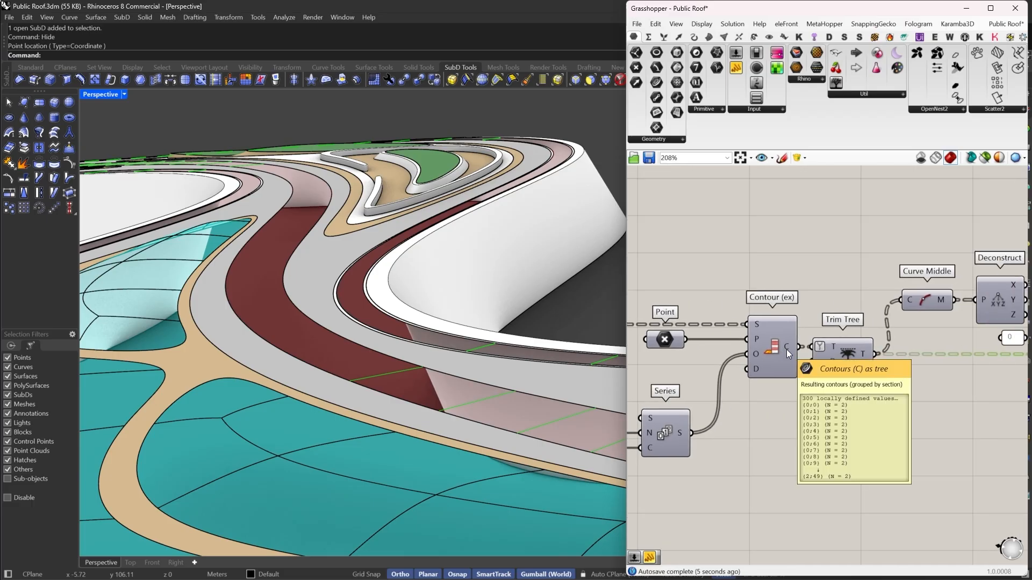
right_click_drag(785, 350, 779, 359)
mouse_move(857, 361)
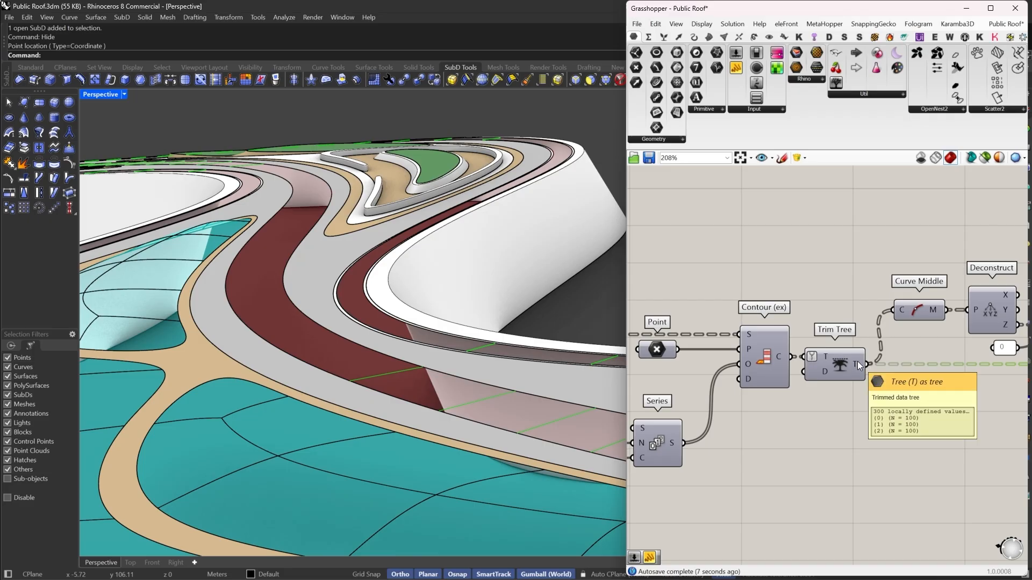
right_click_drag(927, 364, 855, 358)
mouse_move(934, 368)
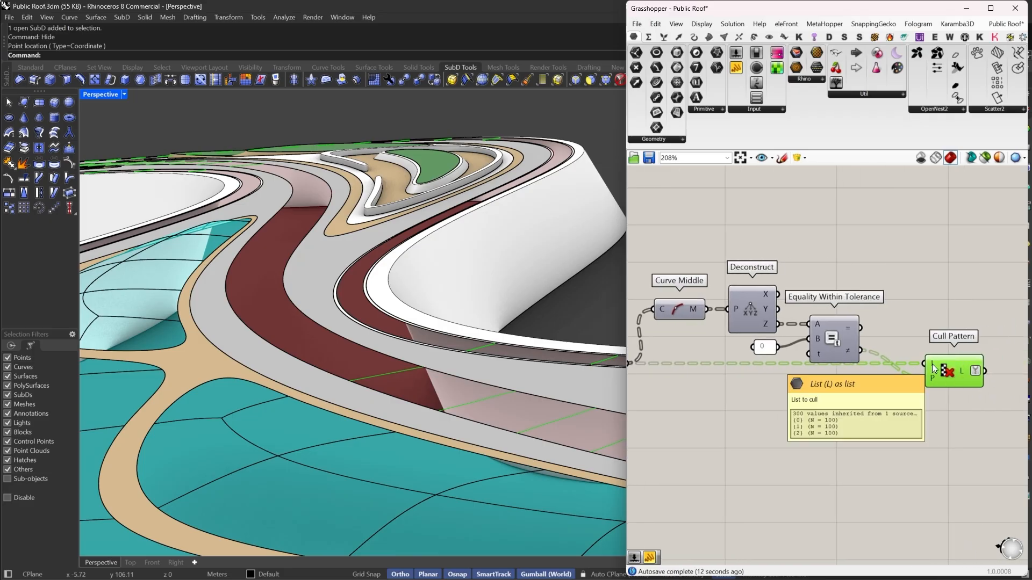
right_click_drag(934, 368, 885, 376)
scroll(882, 380, "down", 6)
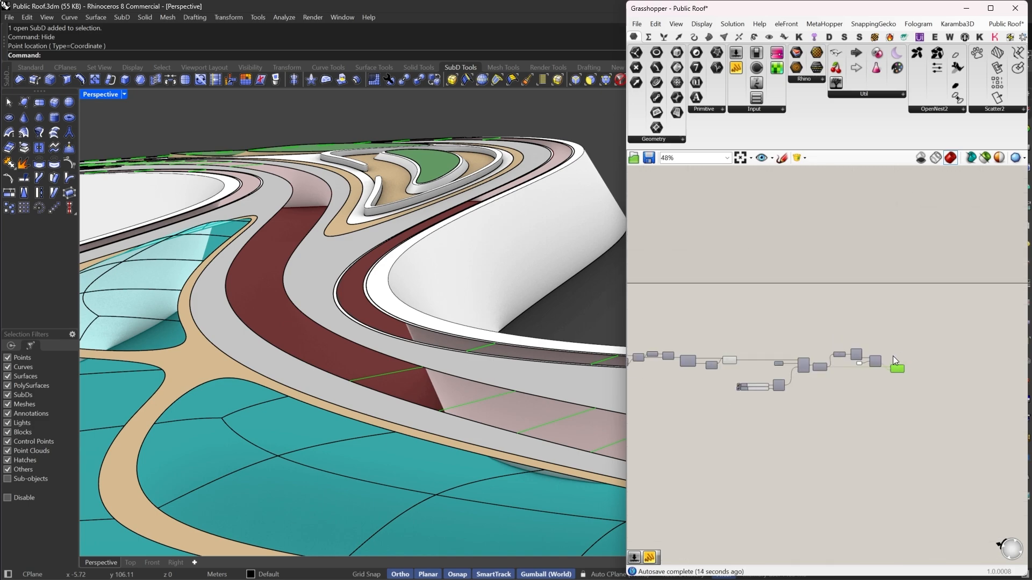
- Add a Brep | Brep intersection component and connect the Cull Pattern output to it
scroll(859, 331, "up", 3)
left_click(739, 37)
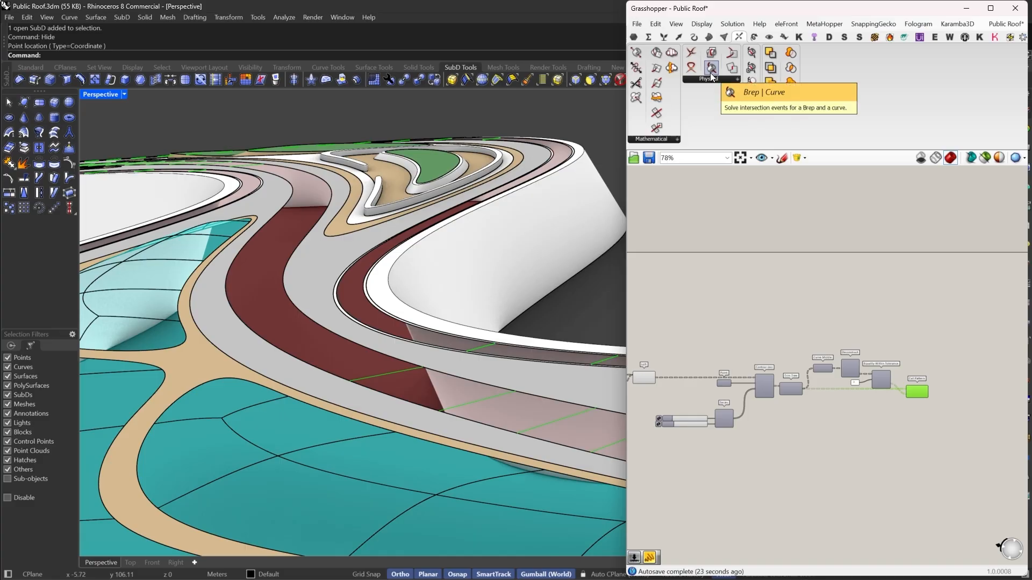
left_click(711, 54)
scroll(979, 401, "up", 4)
left_click(962, 358)
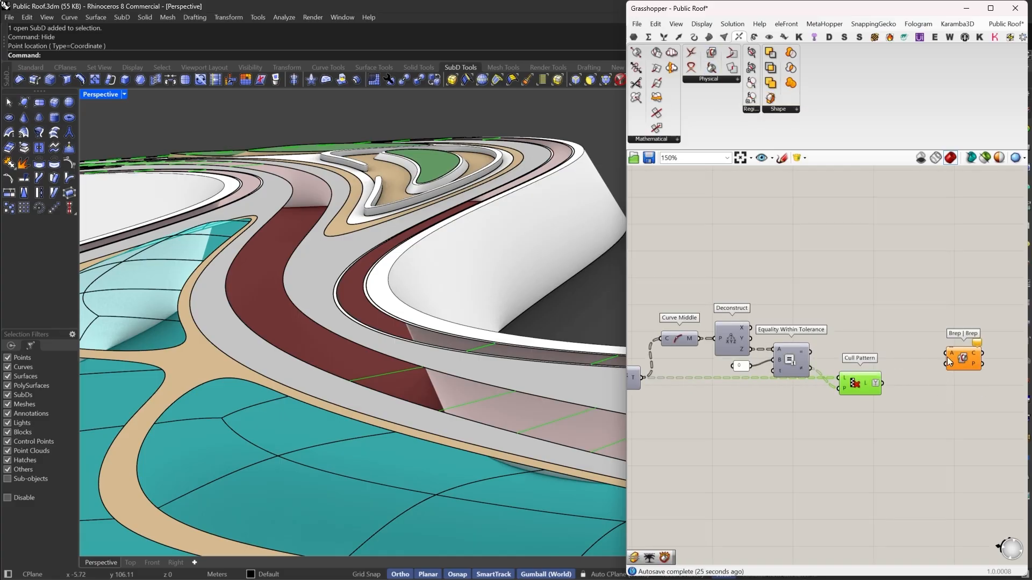
left_click_drag(878, 382, 959, 396)
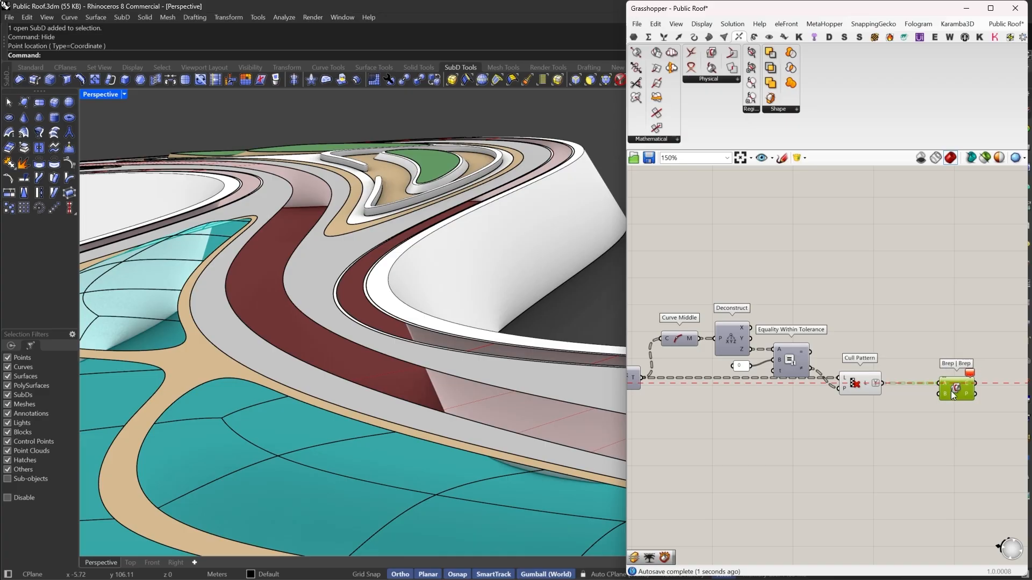
- Add an Extrude component and feed the culled contour curves into its base input
scroll(950, 391, "down", 2)
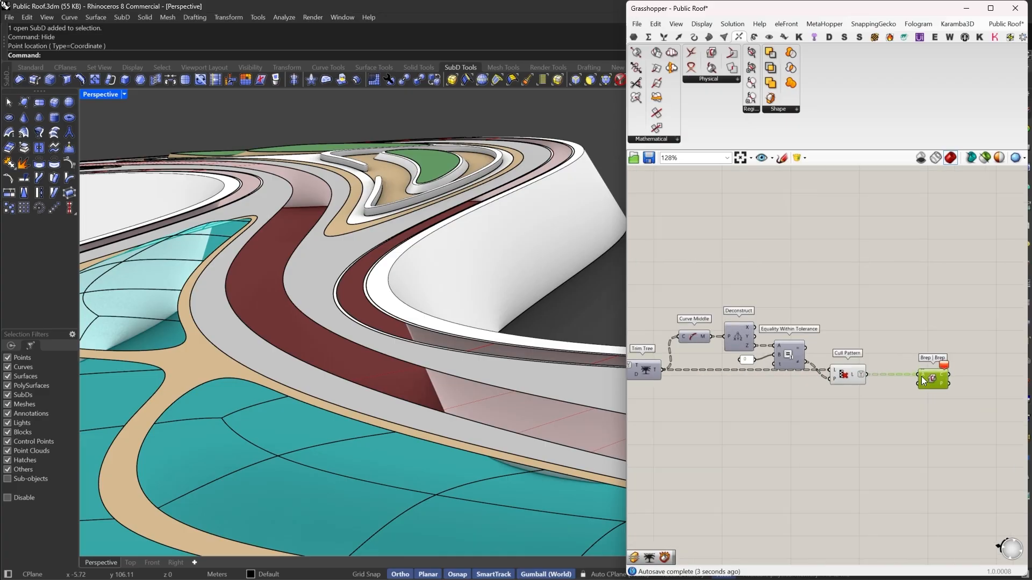
double_click(878, 400)
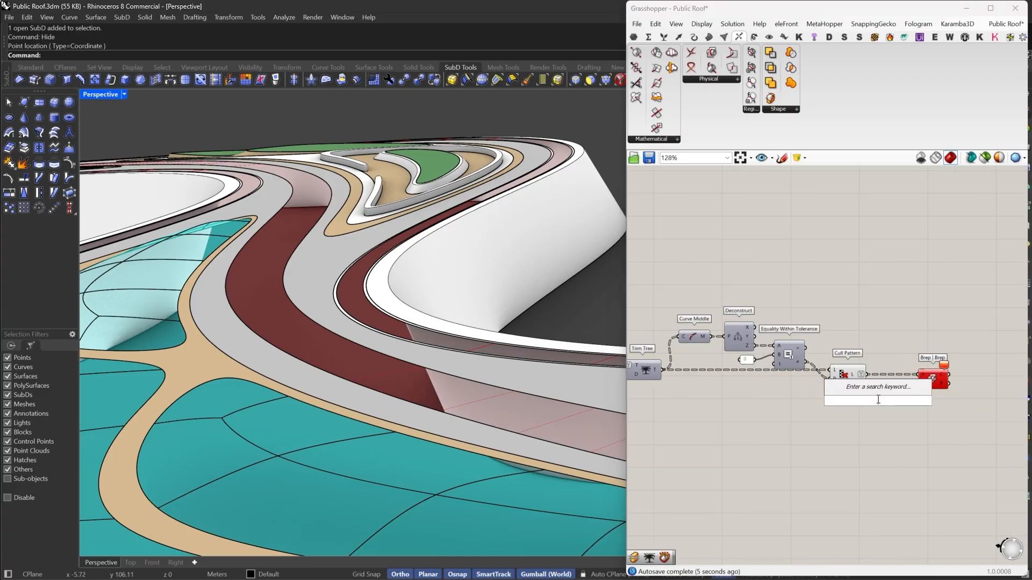
type("EXTR")
left_click(871, 389)
scroll(857, 390, "up", 2)
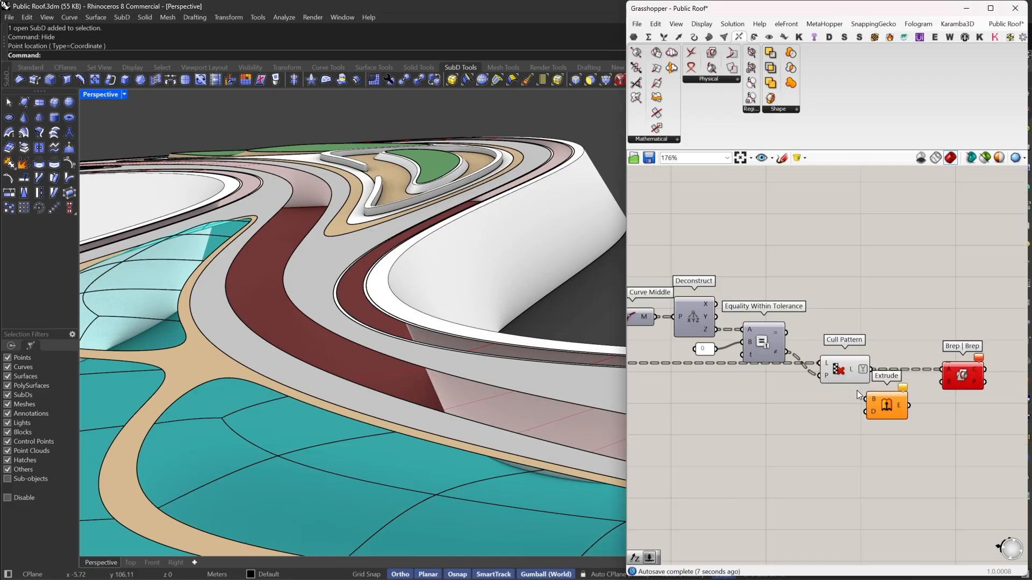
left_click_drag(871, 365, 870, 368)
left_click_drag(886, 413, 906, 383)
right_click_drag(978, 384, 866, 357)
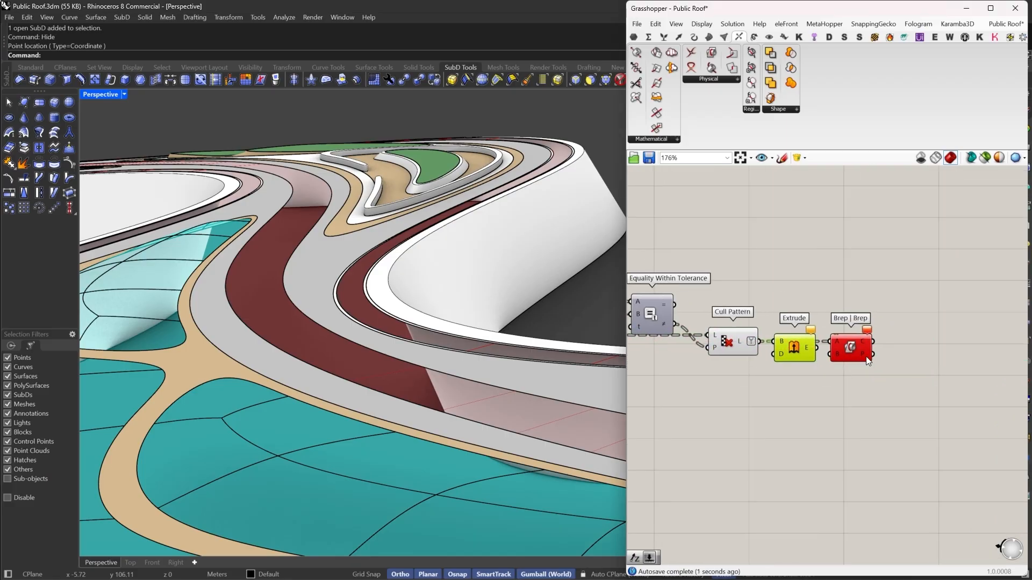
- Add a Unit Z vector and connect it as the Extrude direction
left_click_drag(842, 352, 917, 344)
left_click_drag(795, 350, 780, 417)
double_click(773, 408)
type("Z")
left_click(785, 400)
left_click_drag(857, 357, 860, 357)
right_click_drag(921, 370, 863, 371)
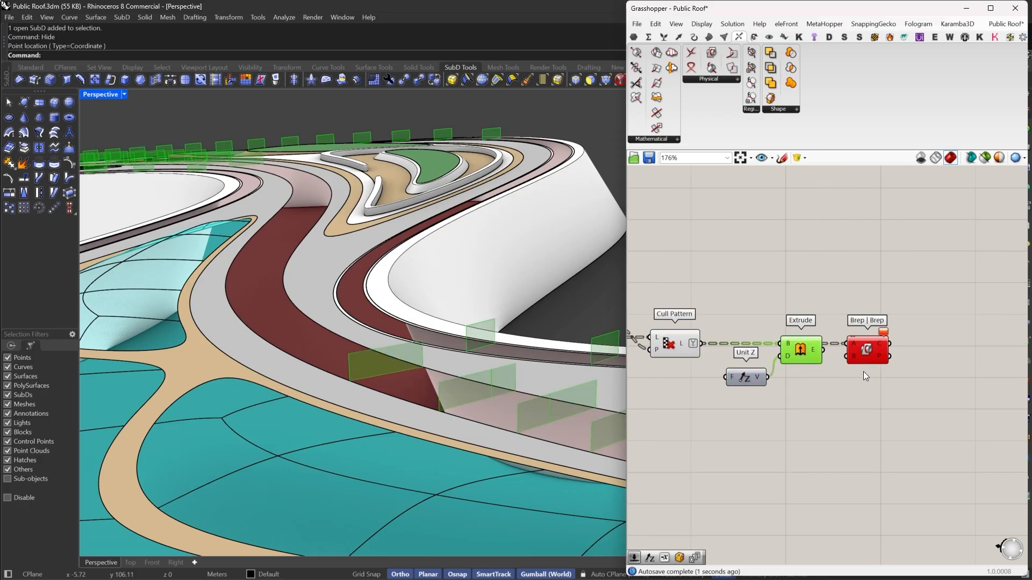
- Add a Move component and connect the Extrude output to its geometry input
left_click_drag(866, 355, 913, 264)
left_click(876, 379)
double_click(876, 380)
type("move")
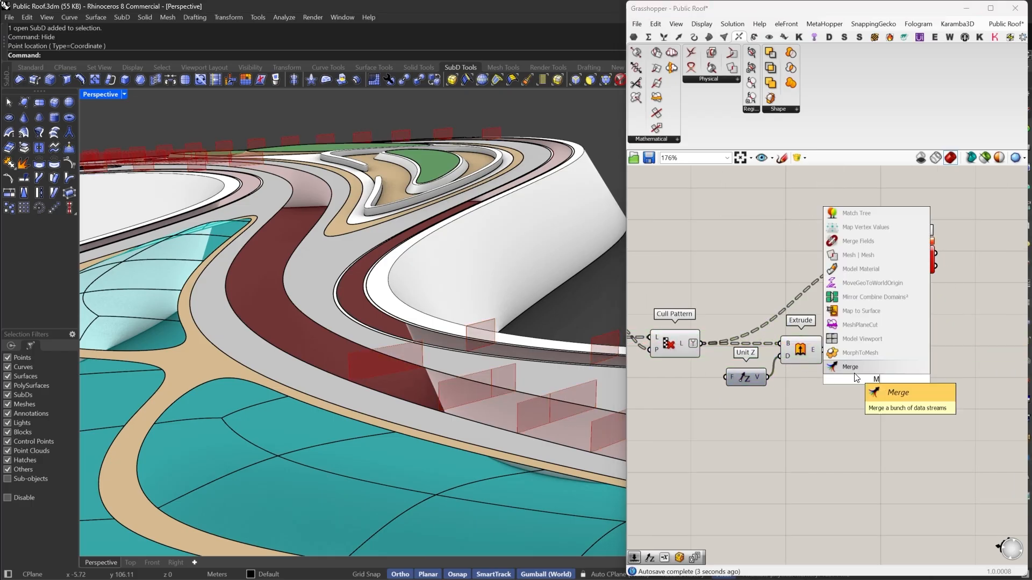
left_click(847, 366)
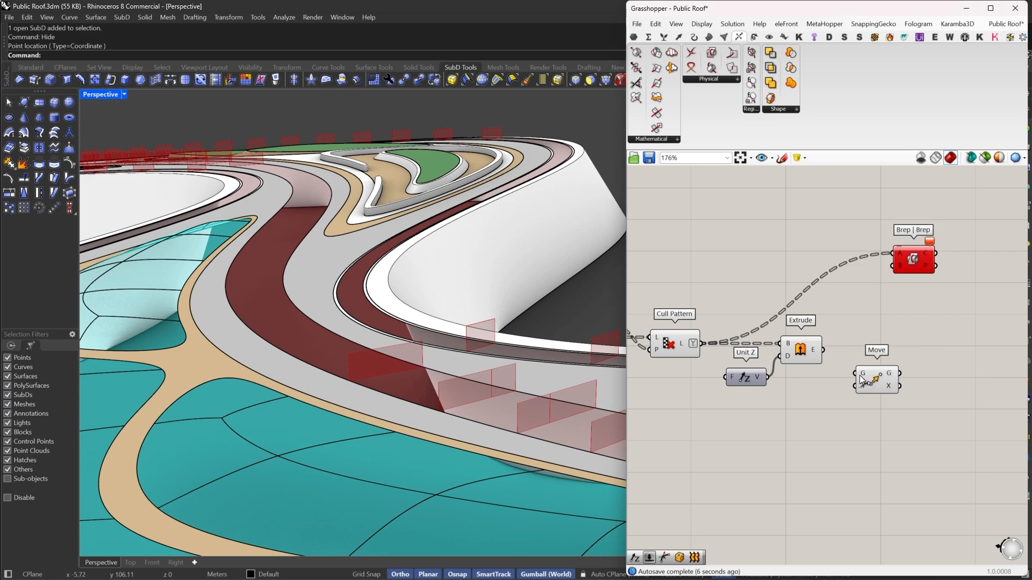
left_click_drag(883, 387, 953, 361)
right_click_drag(950, 363, 932, 358)
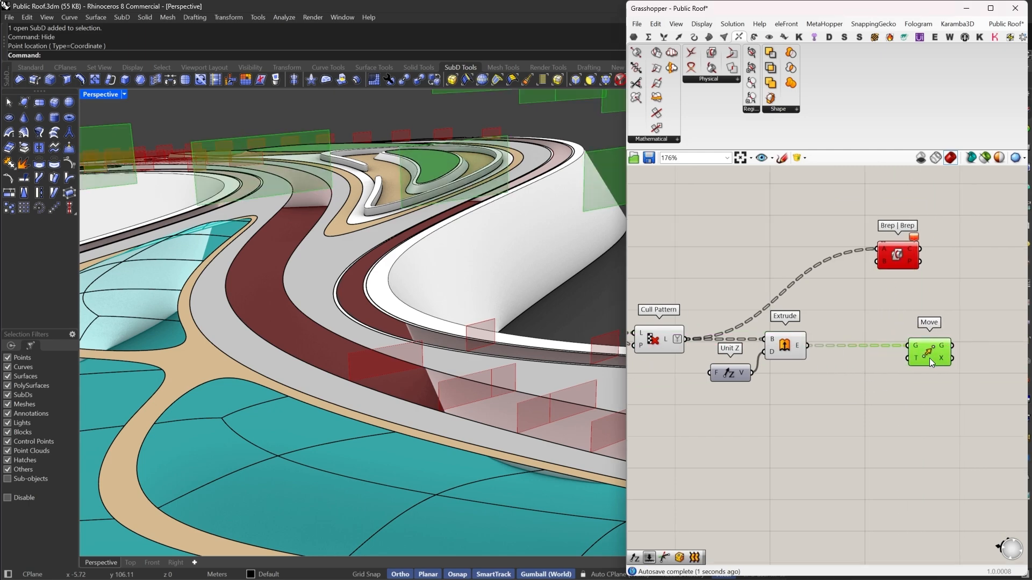
left_click_drag(929, 358, 940, 357)
right_click_drag(939, 357, 919, 356)
- Duplicate the Unit Z component, set its factor to -0.5, and connect it as the Move motion vector
left_click(871, 377)
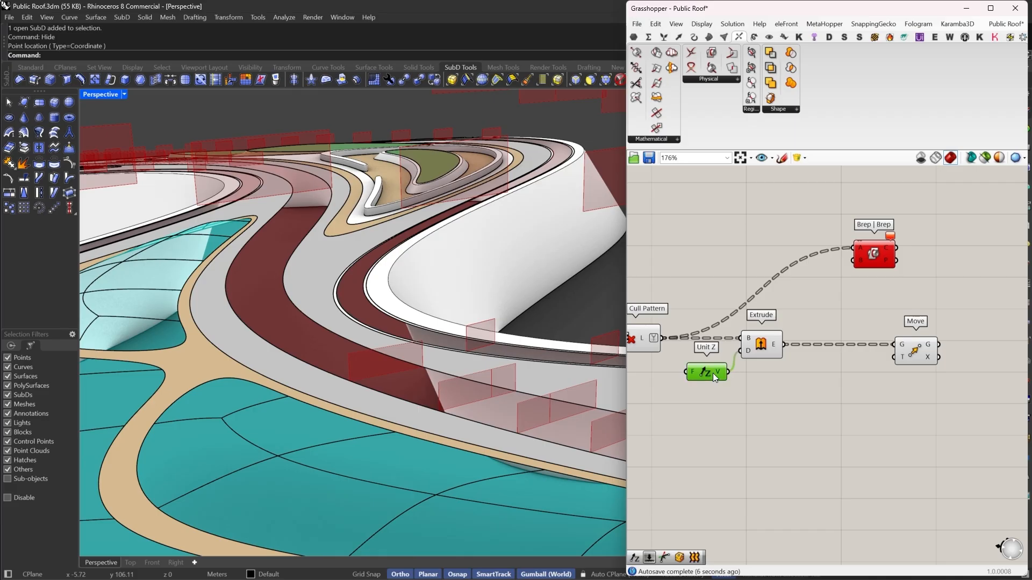
key("ctrl+c")
key("ctrl+v")
left_click_drag(894, 357, 847, 373)
right_click(838, 372)
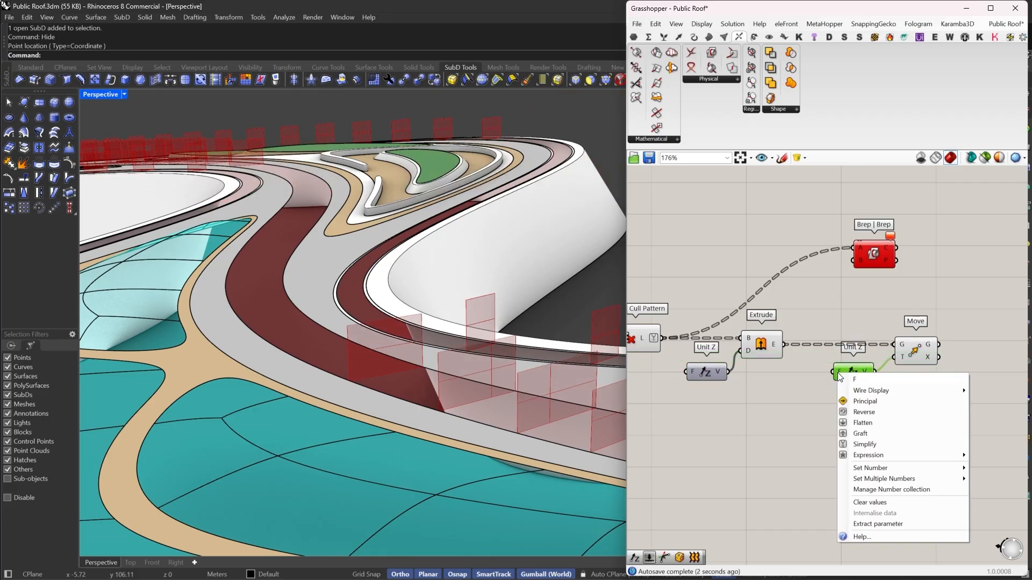
mouse_move(886, 468)
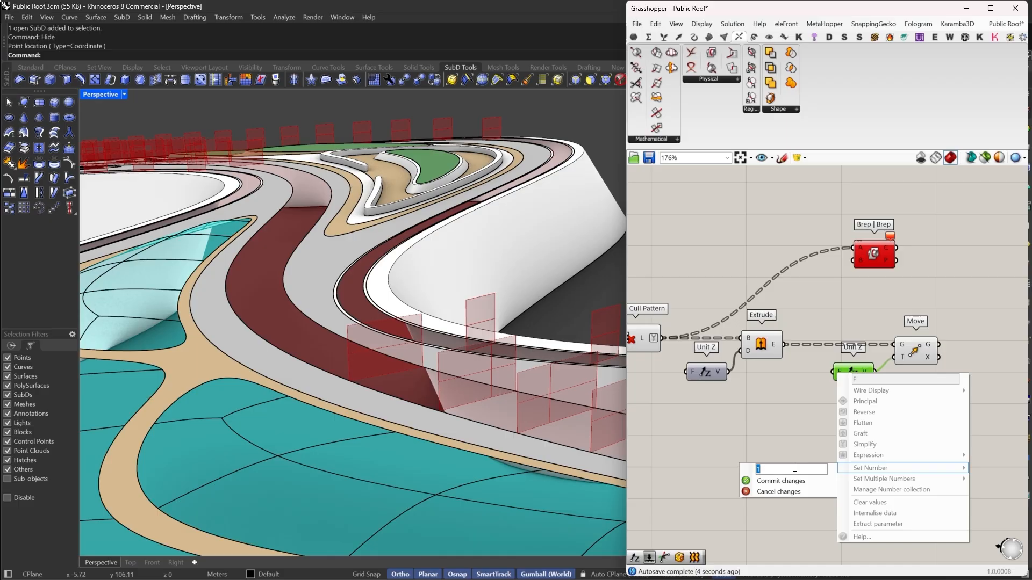
type("-0.5")
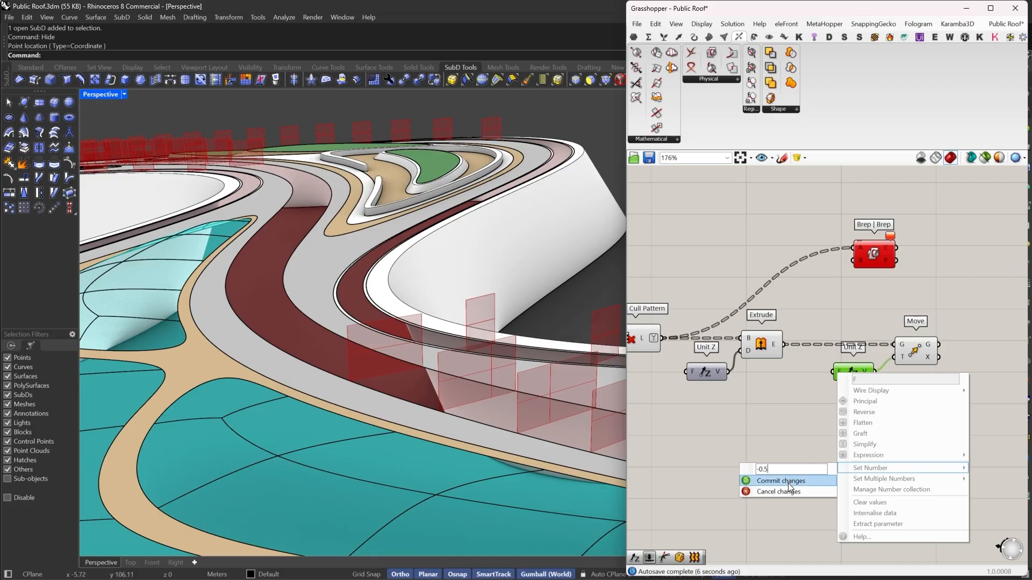
left_click(781, 481)
right_click_drag(882, 376, 951, 396)
- Reorganize the new extrusion components on the canvas
scroll(895, 396, "down", 2)
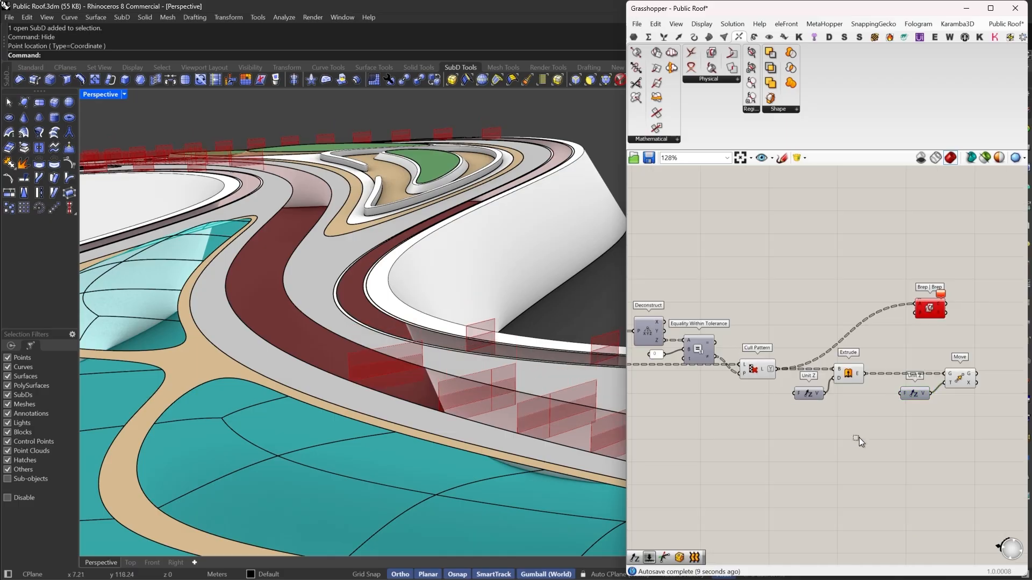
left_click_drag(859, 437, 703, 299)
right_click(788, 278)
left_click(810, 295)
left_click_drag(918, 302, 960, 374)
left_click_drag(995, 371, 849, 371)
scroll(1003, 381, "down", 4)
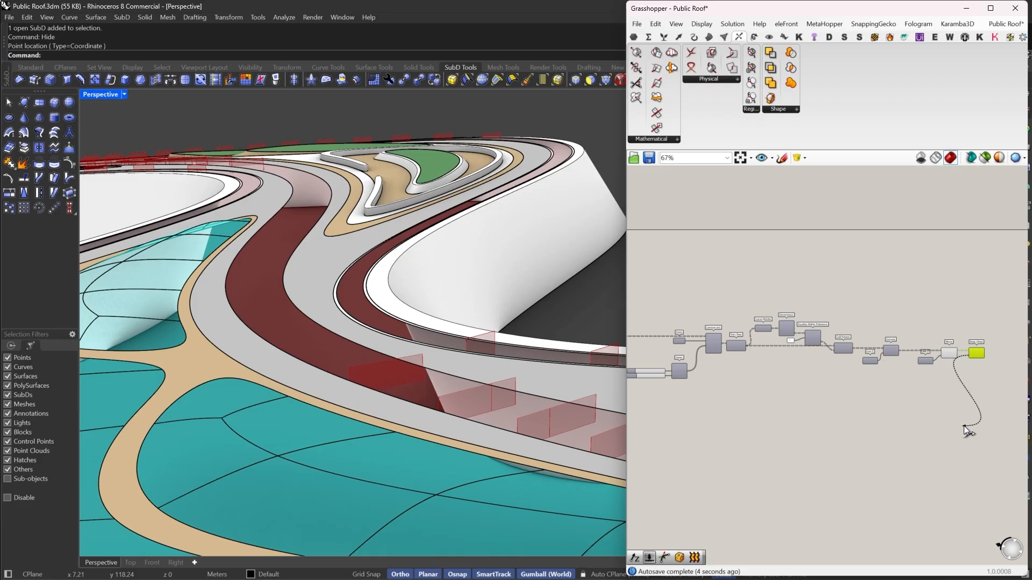
scroll(992, 356, "up", 5)
- Add a Split Brep Multiple component, splitting the Loft surfaces with the moved extrusions as cutters
double_click(964, 360)
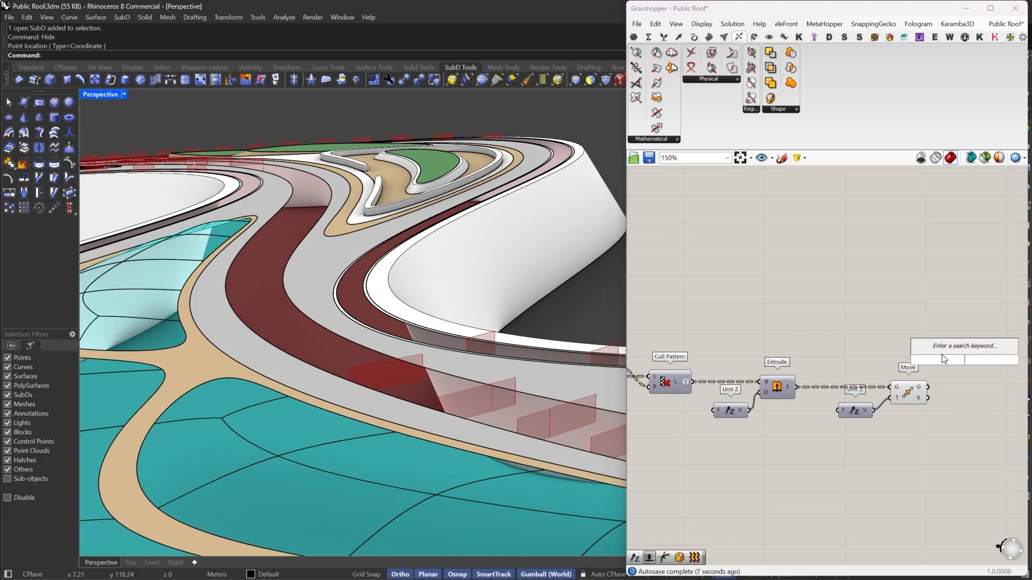
type("script")
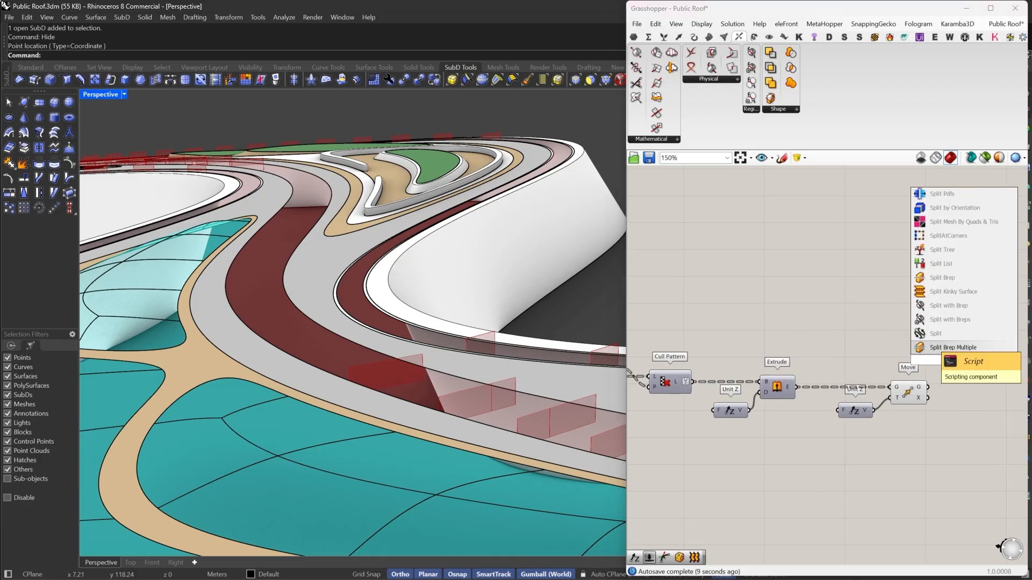
left_click(934, 346)
left_click_drag(926, 387, 925, 387)
left_click_drag(957, 357, 952, 378)
left_click_drag(953, 386, 971, 443, "ctrl")
right_click_drag(971, 443, 992, 426)
left_click_drag(984, 418, 668, 342)
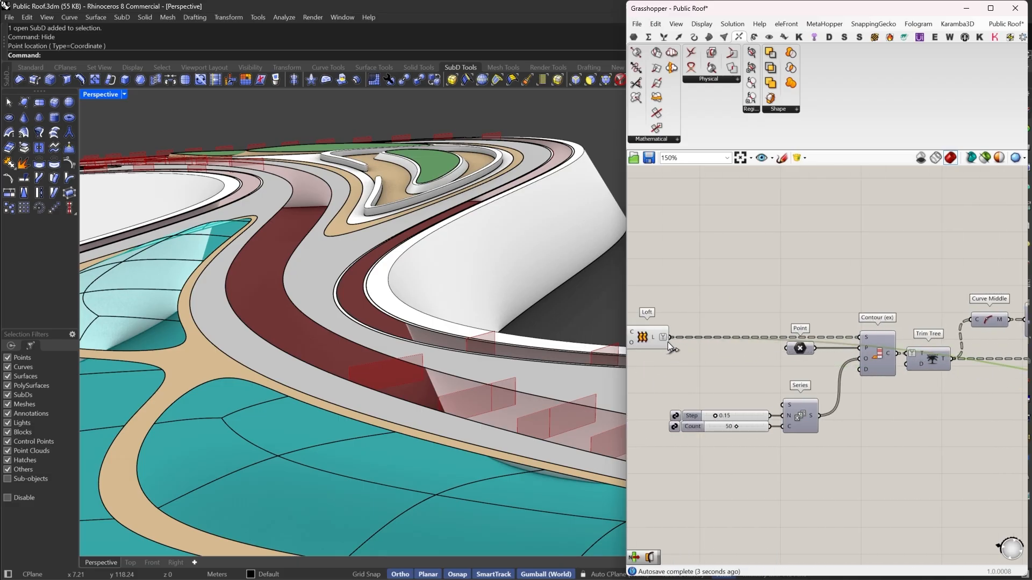
- Select the Extrude, Unit Z and Move components and switch their preview off
scroll(673, 344, "down", 7)
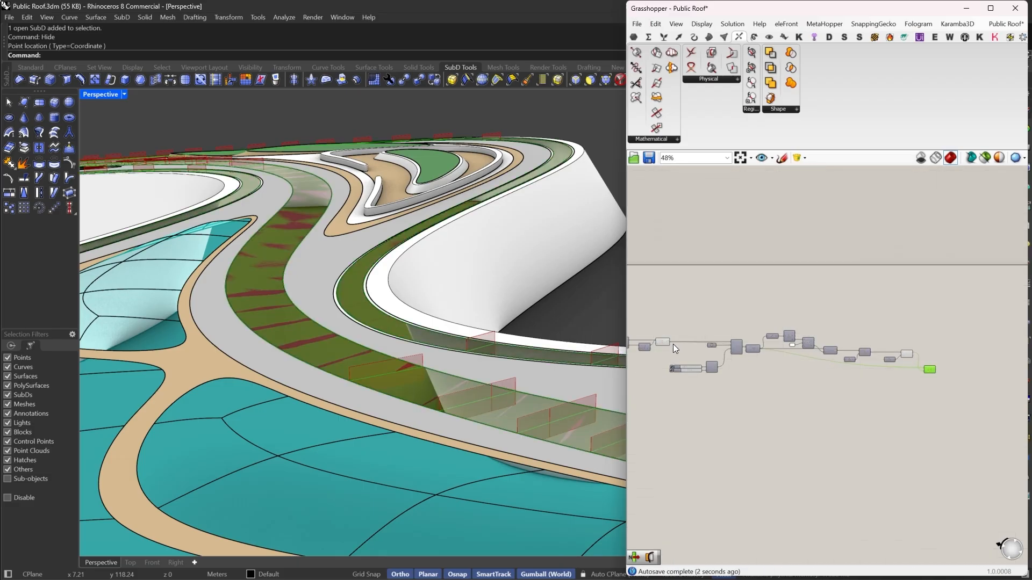
scroll(915, 362, "up", 4)
right_click_drag(916, 363, 872, 366)
scroll(872, 366, "up", 1)
left_click_drag(878, 295, 750, 371)
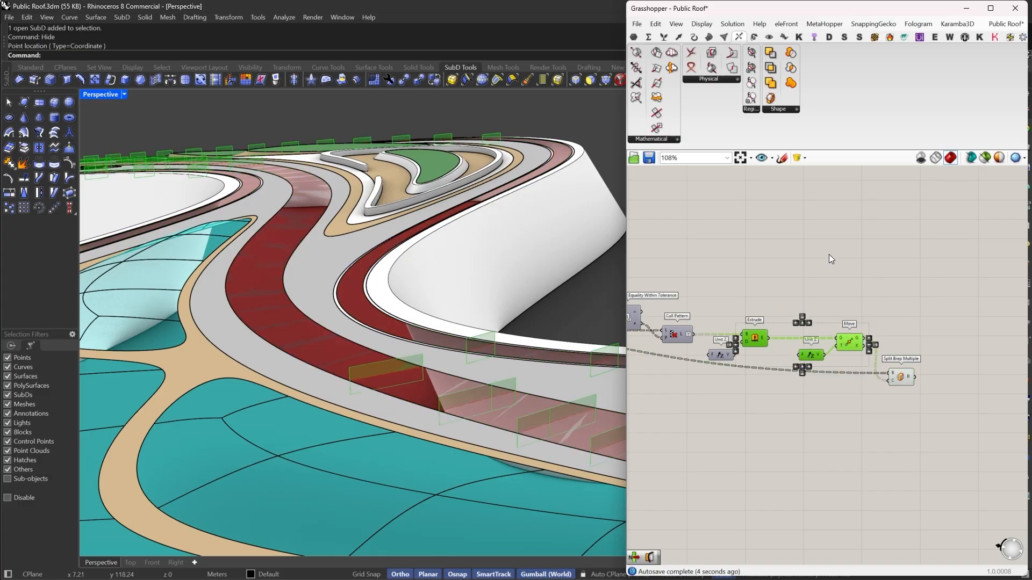
right_click(829, 254)
left_click(850, 269)
left_click(849, 269)
- Orbit and zoom the viewport to inspect the split roof bands
right_click_drag(420, 321, 379, 363)
scroll(917, 392, "up", 4)
left_click(915, 383)
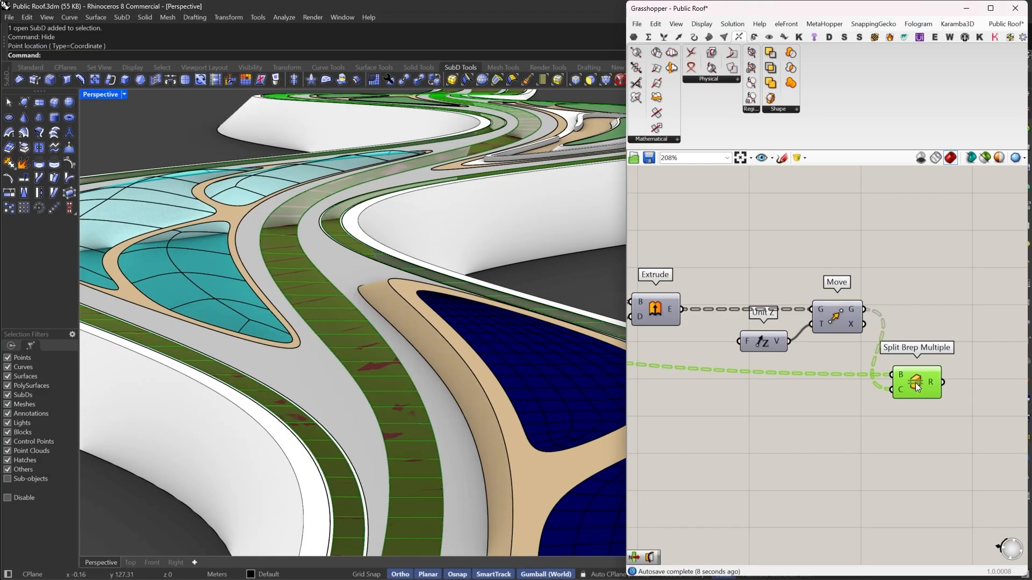
right_click_drag(940, 379, 828, 370)
scroll(828, 375, "up", 2)
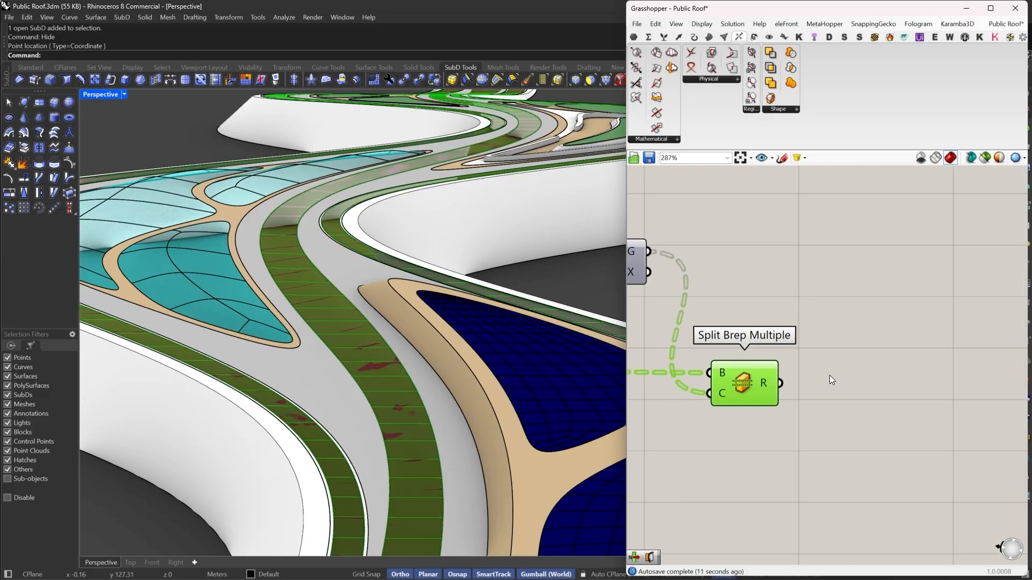
double_click(829, 375)
type("extrude")
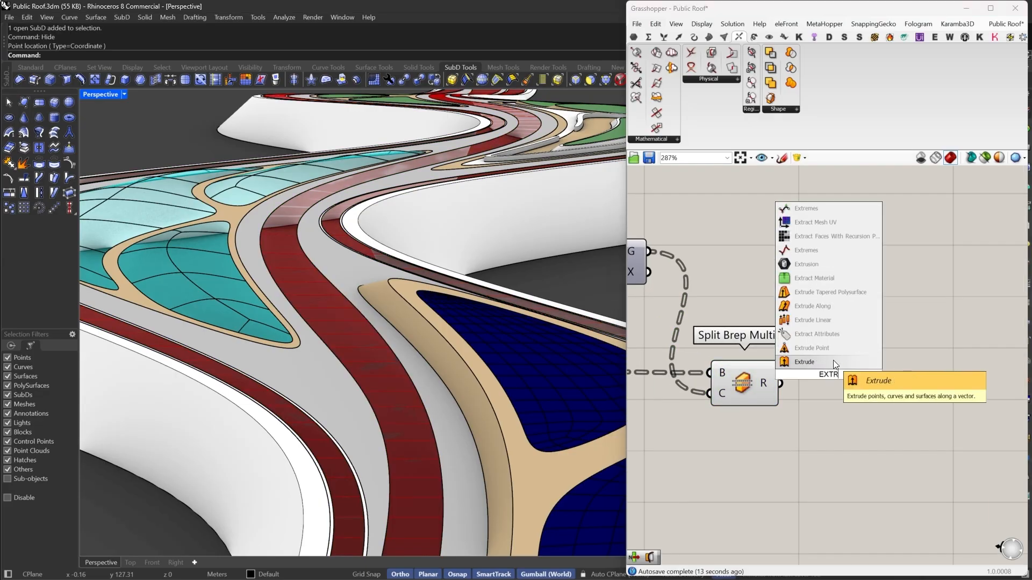
key("Return")
left_click_drag(814, 375, 939, 393)
right_click_drag(939, 394, 863, 364)
key("Delete")
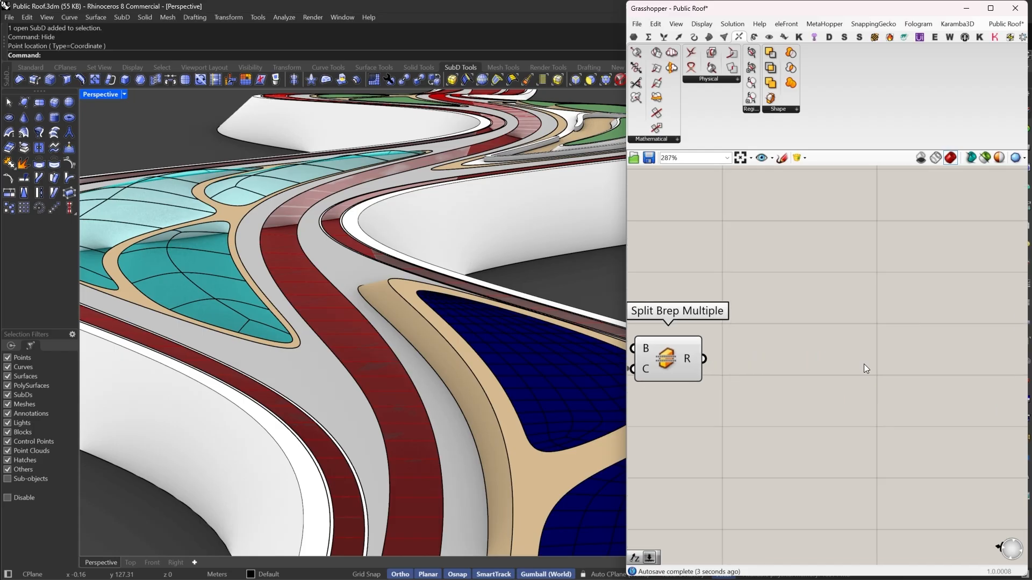
- Add an Explode component that breaks the Split Brep Multiple fragments into segments
double_click(863, 363)
type("explode")
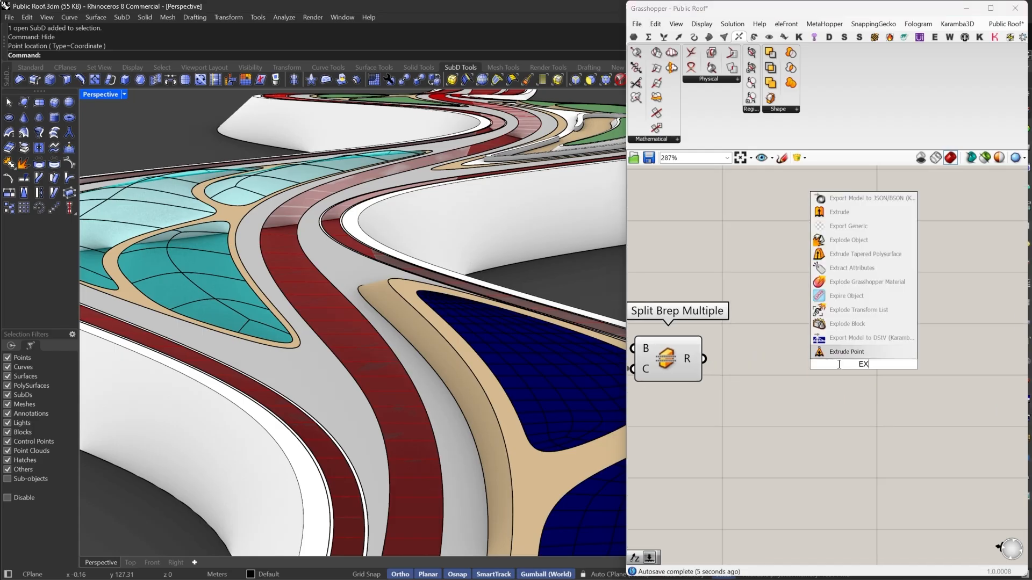
left_click(838, 323)
left_click_drag(811, 359, 704, 359)
right_click_drag(875, 383, 763, 366)
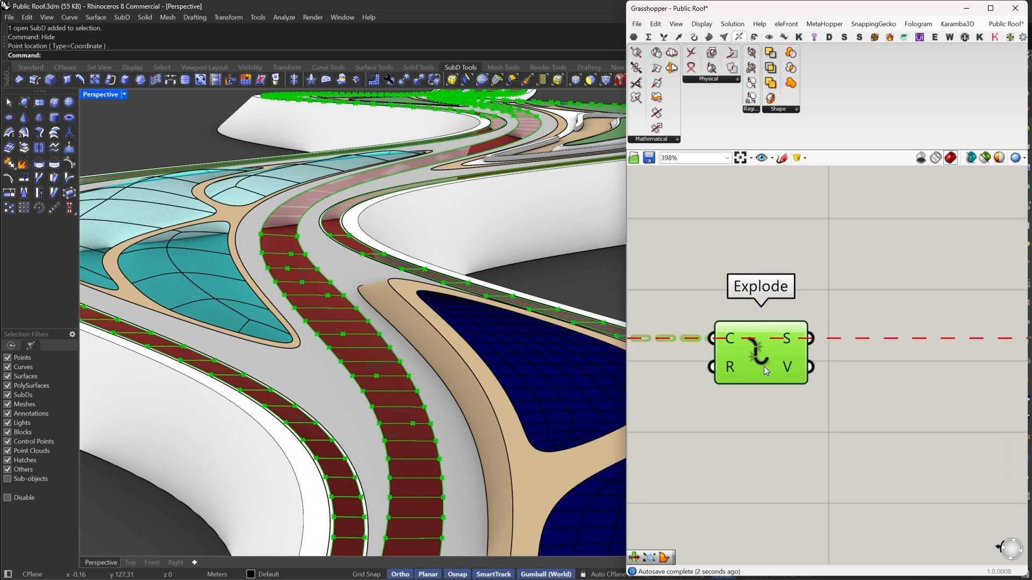
scroll(763, 366, "down", 2)
left_click_drag(750, 343, 850, 351)
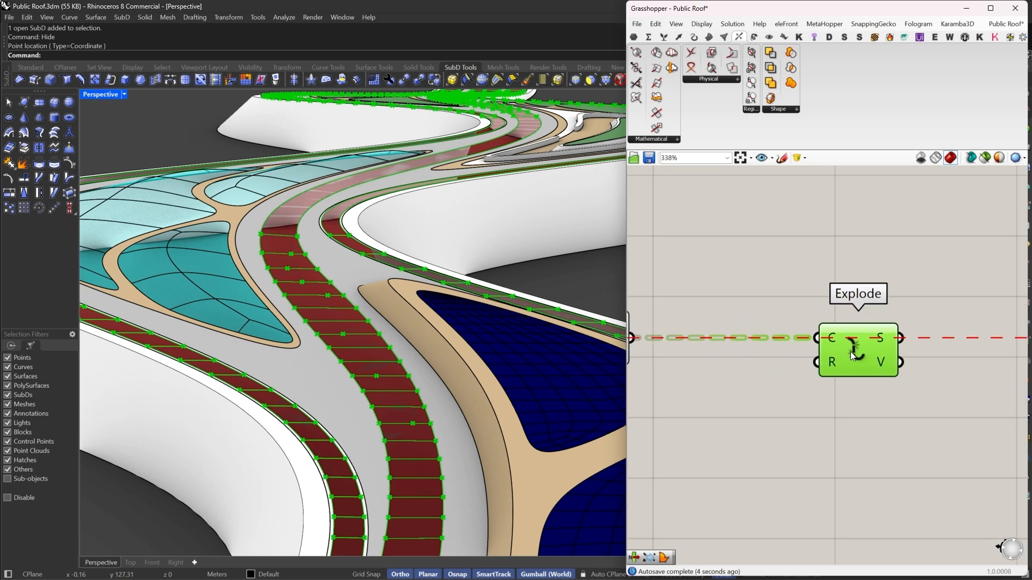
- Add a Curve Middle component taking the exploded segments
scroll(673, 338, "up", 3)
scroll(405, 317, "down", 5)
scroll(405, 317, "up", 4)
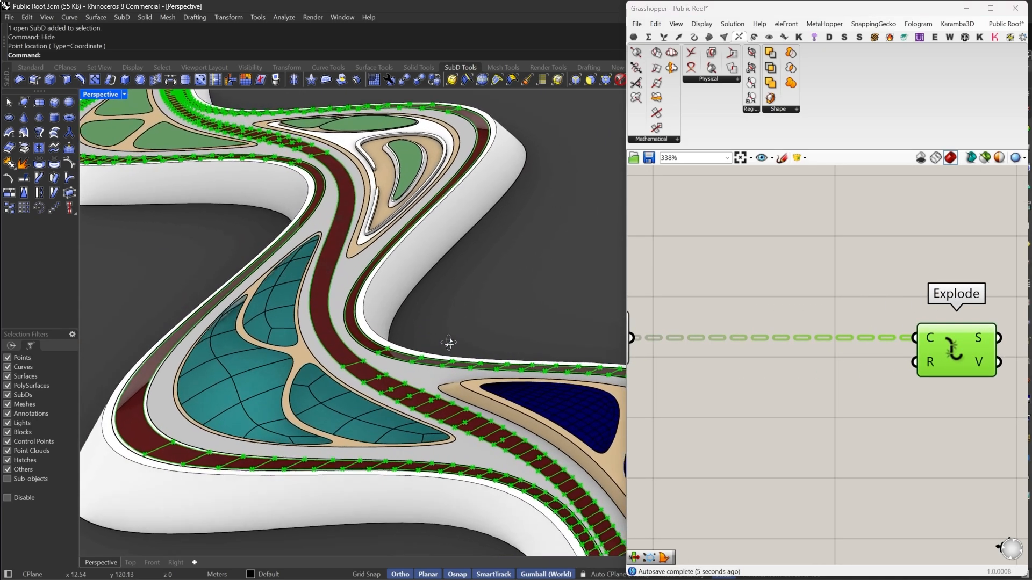
scroll(388, 340, "up", 5)
scroll(901, 370, "down", 4)
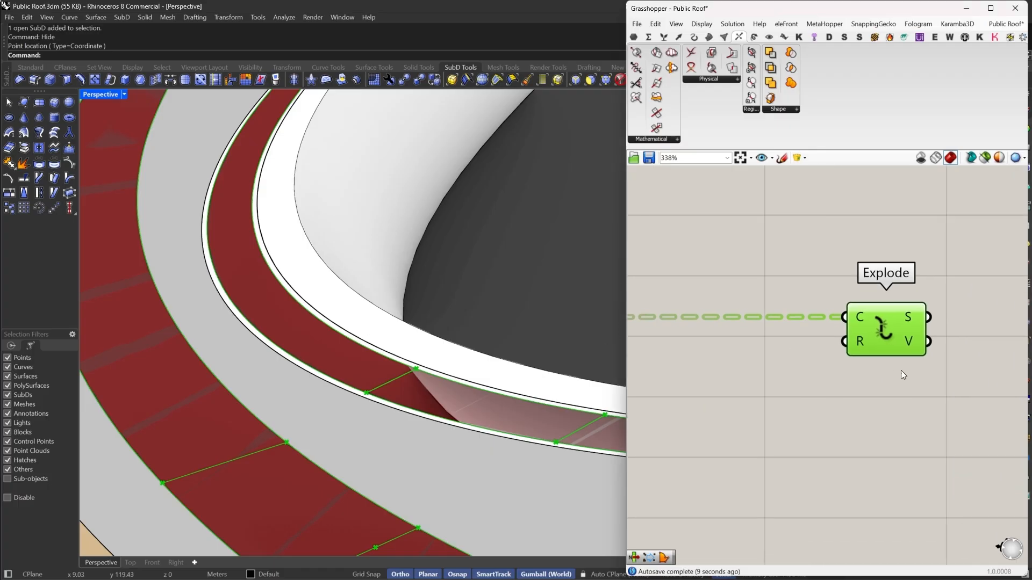
double_click(838, 348)
type("mid")
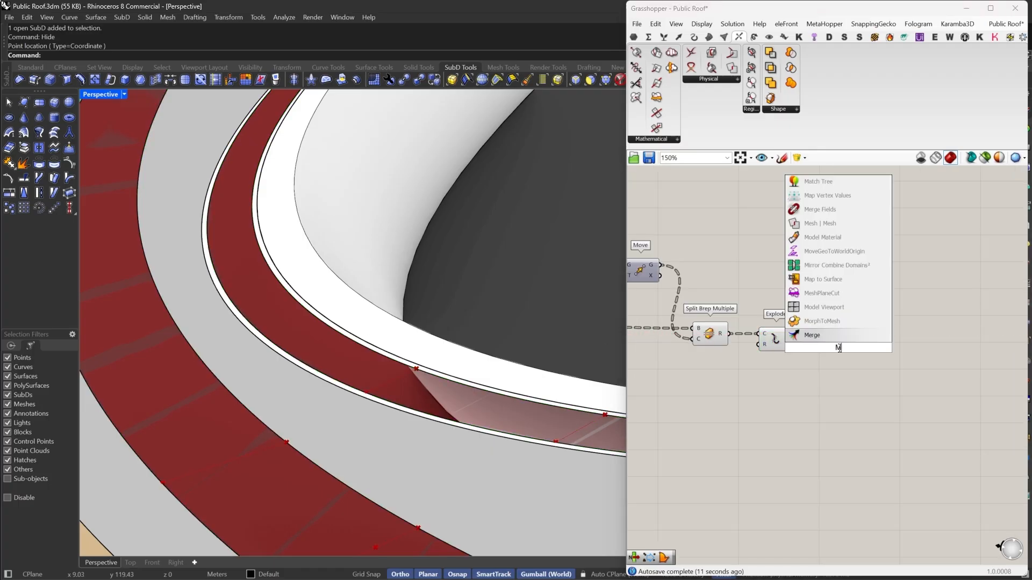
left_click(828, 338)
left_click_drag(824, 348, 884, 311)
- Add a Deconstruct component to split the segment midpoints into X, Y and Z
double_click(838, 323)
type("de")
left_click(870, 294)
- Add a Sort List component sorting the exploded segments by their midpoints' Z values
double_click(909, 353)
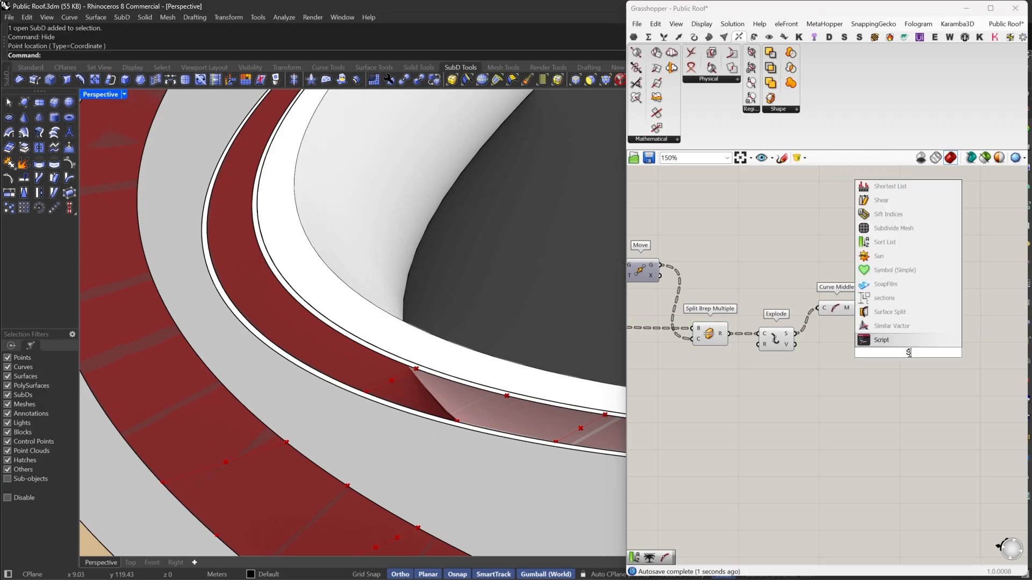
type("sort")
left_click(906, 344)
left_click_drag(895, 349, 951, 333)
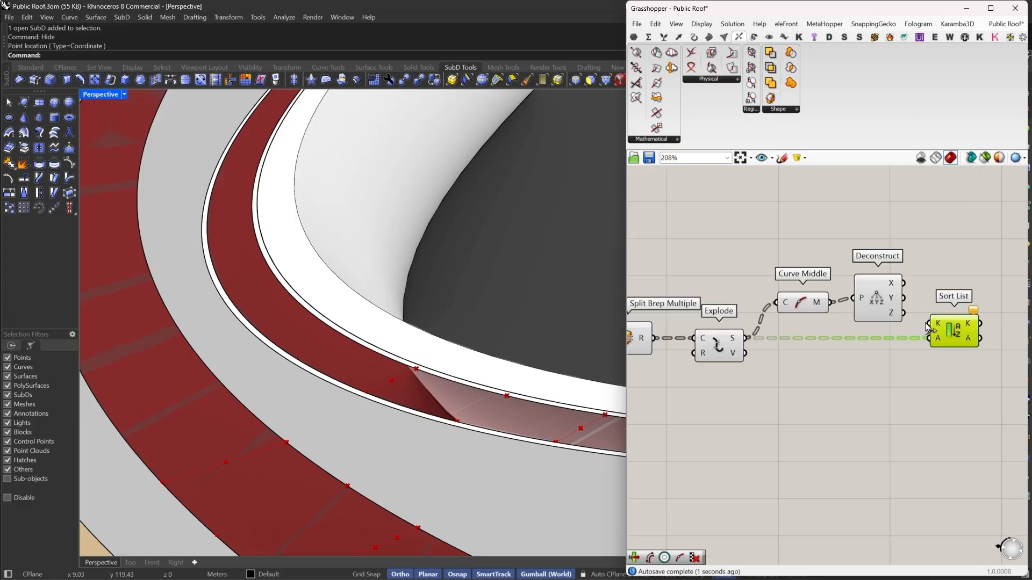
scroll(924, 323, "up", 3)
scroll(383, 373, "down", 4)
scroll(383, 374, "down", 5)
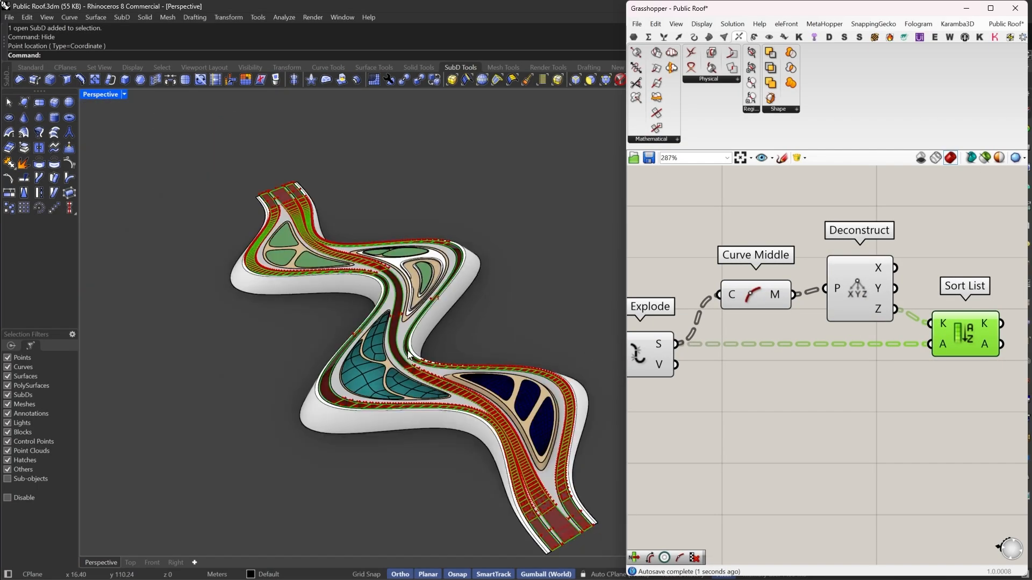
scroll(498, 440, "up", 6)
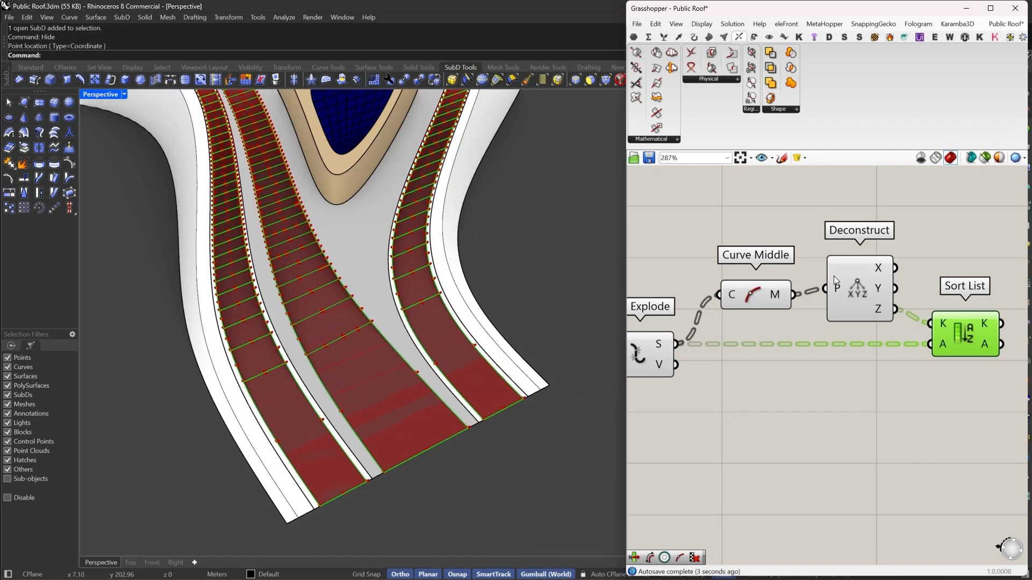
mouse_move(850, 277)
left_mouse_down()
mouse_move(846, 302)
mouse_move(856, 292)
left_mouse_up()
left_click_drag(764, 300, 763, 307)
right_click_drag(1005, 359, 795, 366)
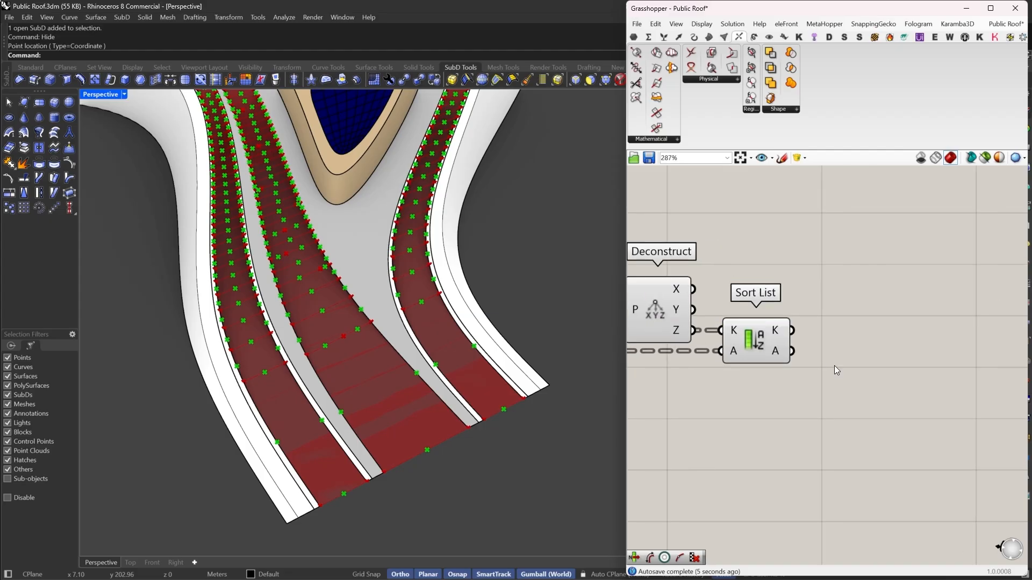
- Add a List Item component taking the sorted segments and adjust its list input's data setting
double_click(834, 366)
type("LI")
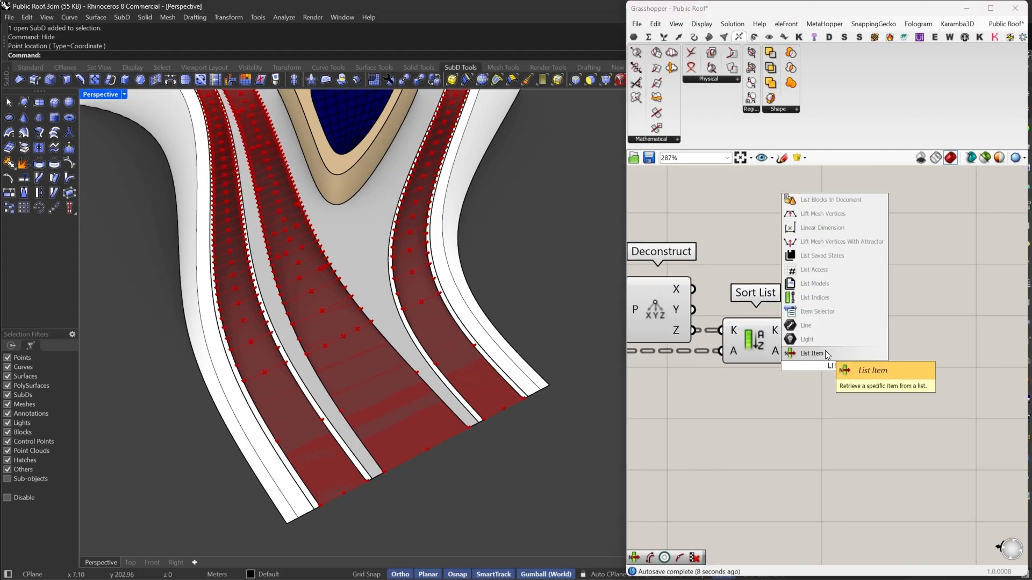
left_click(825, 351)
left_click_drag(793, 351, 893, 359)
scroll(910, 364, "down", 1)
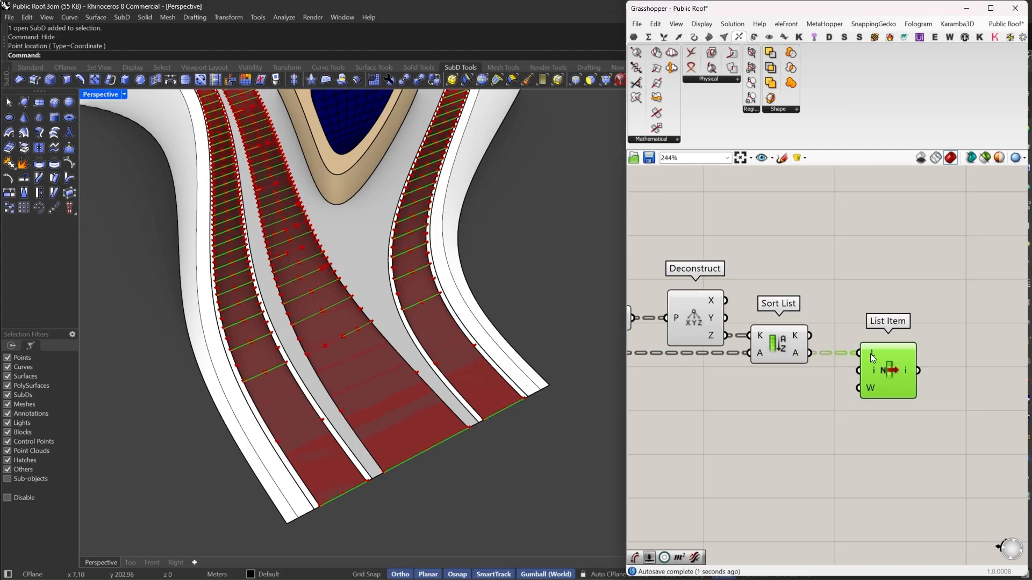
right_click(869, 354)
left_click(898, 417)
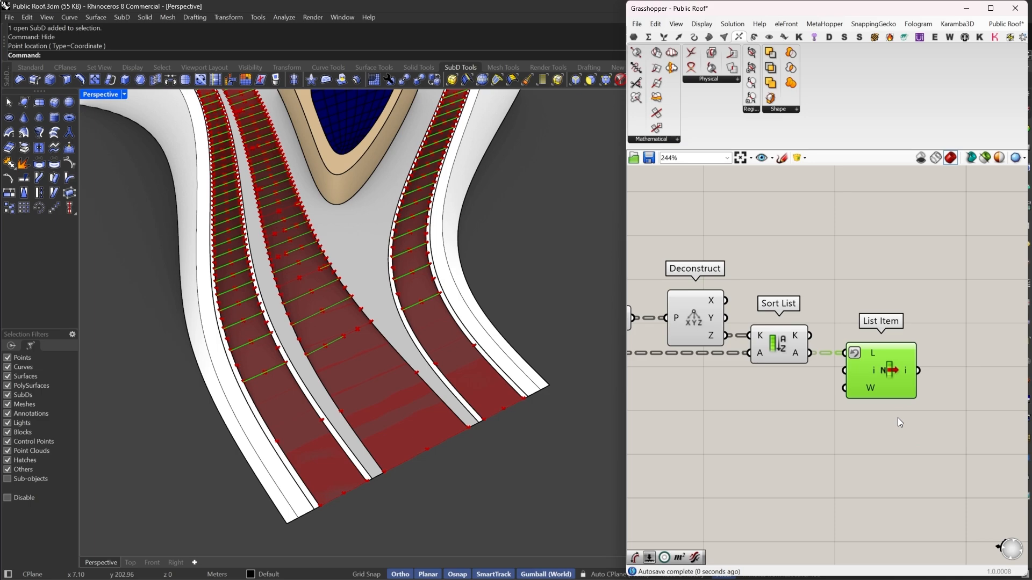
- Add a second Curve Middle component taking the List Item output
scroll(911, 397, "down", 3)
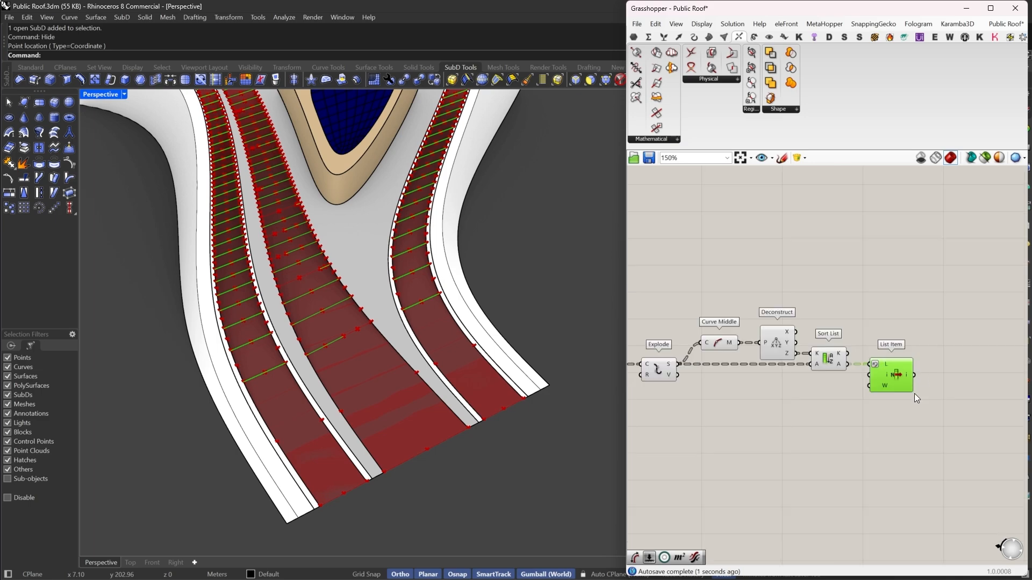
double_click(965, 367)
type("MID")
left_click(949, 341)
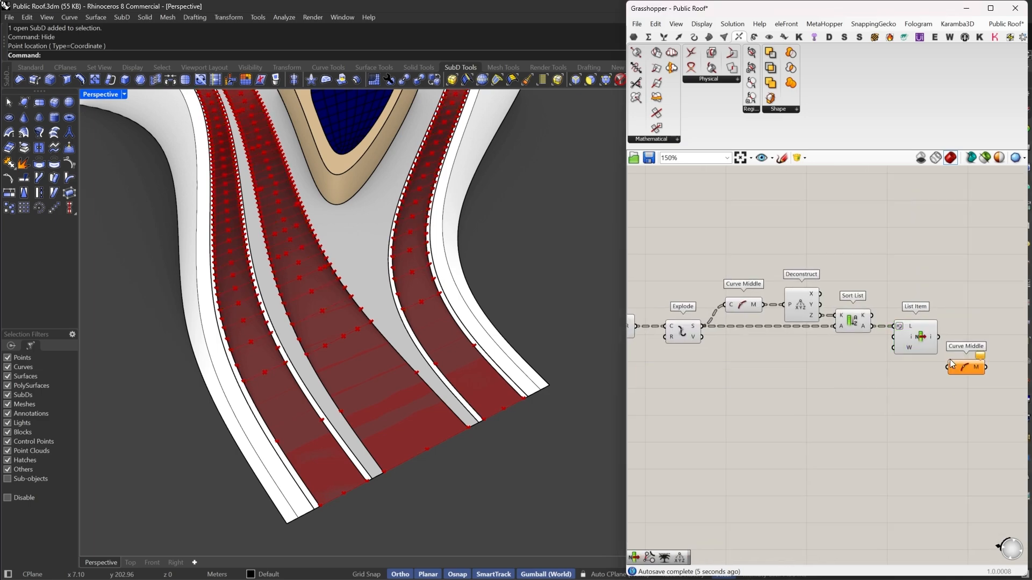
left_click_drag(962, 368, 971, 339)
right_click_drag(950, 342, 910, 341)
scroll(932, 341, "down", 3)
scroll(911, 339, "up", 2)
- Add a Trim Tree component fed by the new midpoints and adjust its tree input's data setting
mouse_move(682, 329)
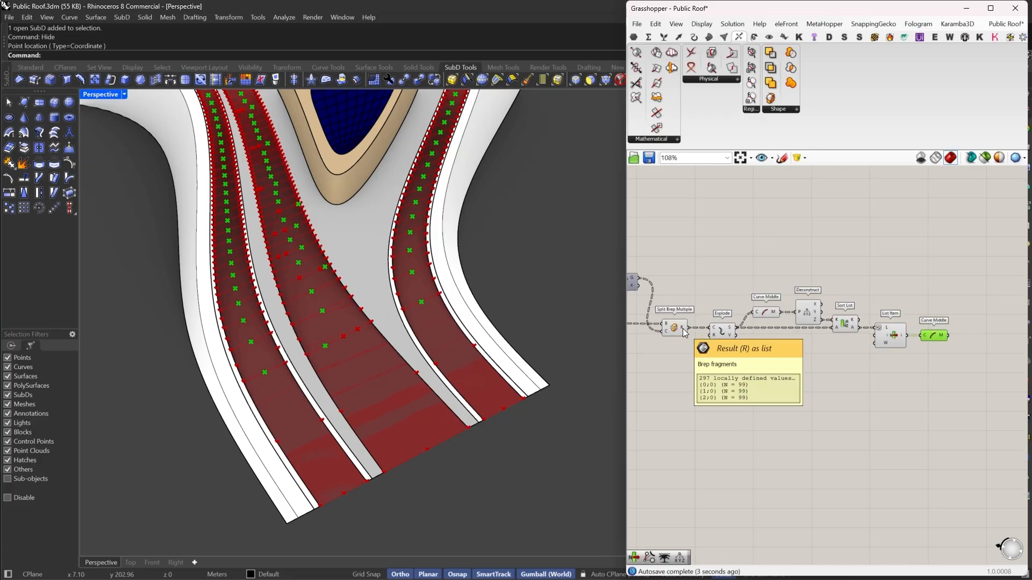
scroll(944, 357, "up", 5)
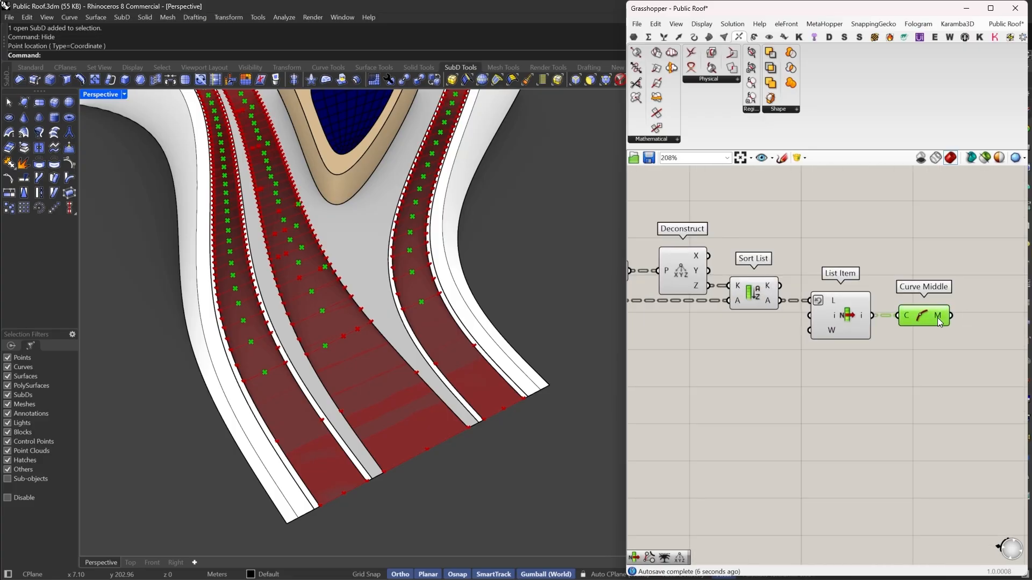
mouse_move(940, 321)
right_click_drag(939, 321, 790, 352)
double_click(859, 378)
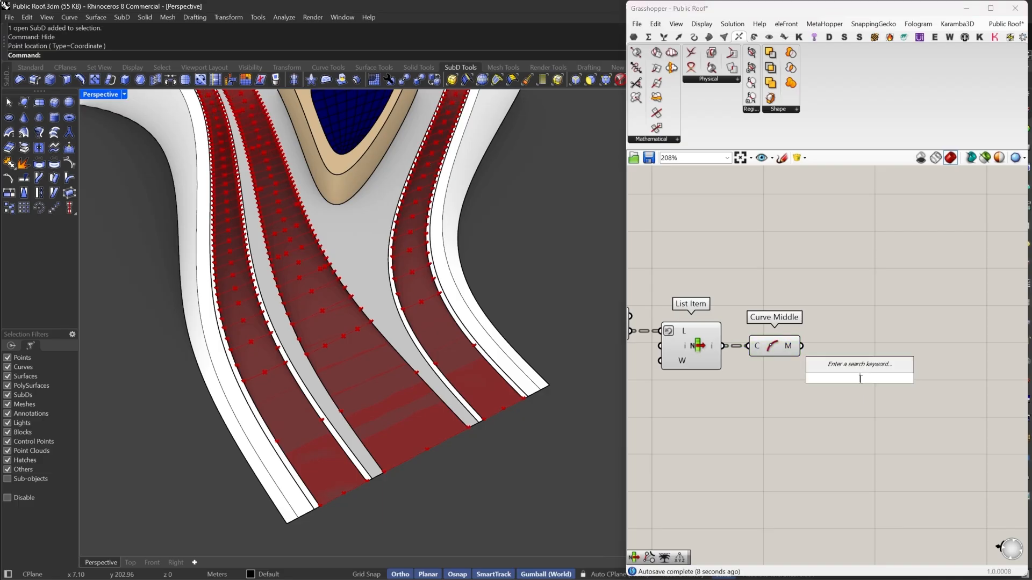
type("TRIM")
left_click(843, 268)
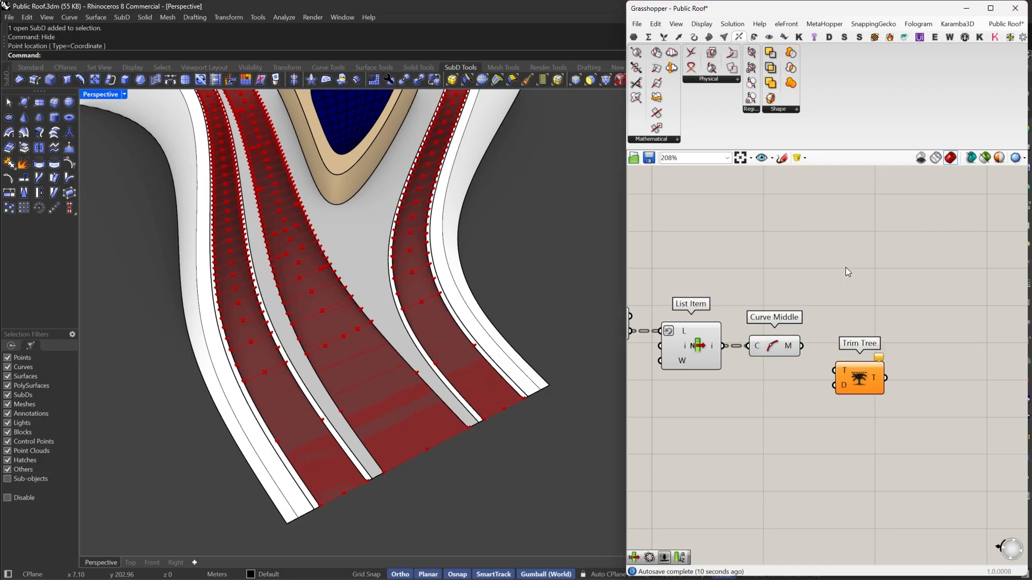
left_click_drag(802, 346, 892, 343)
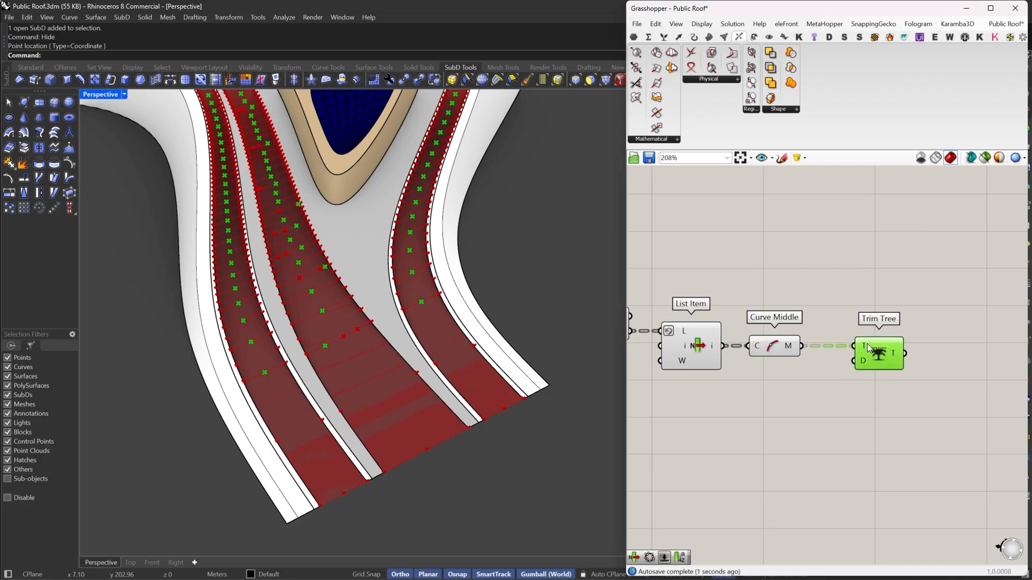
right_click(866, 344)
left_click(887, 444)
- Add a Project component after Trim Tree and connect its geometry and plane inputs
scroll(938, 365, "down", 4)
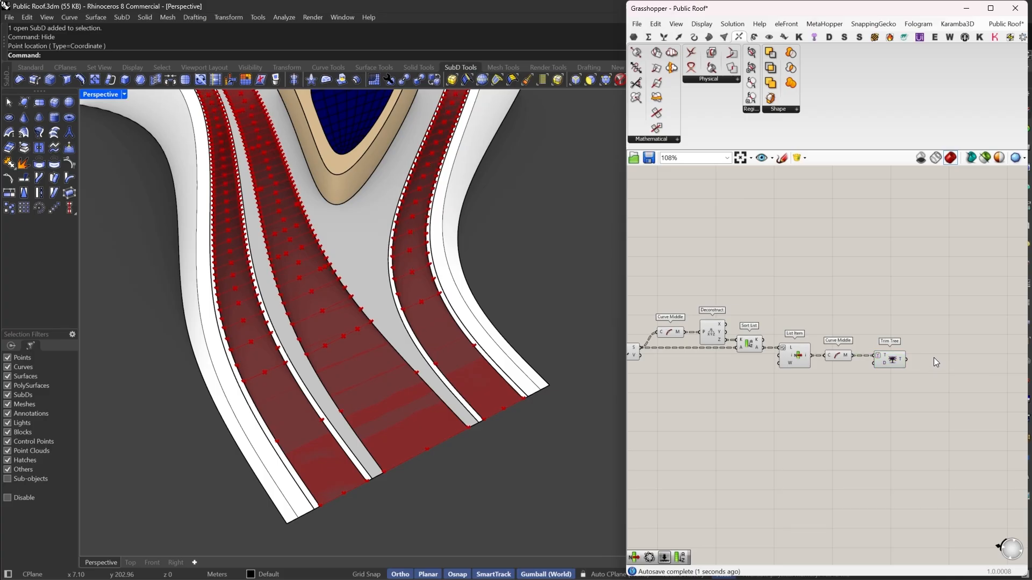
double_click(933, 357)
type("PR")
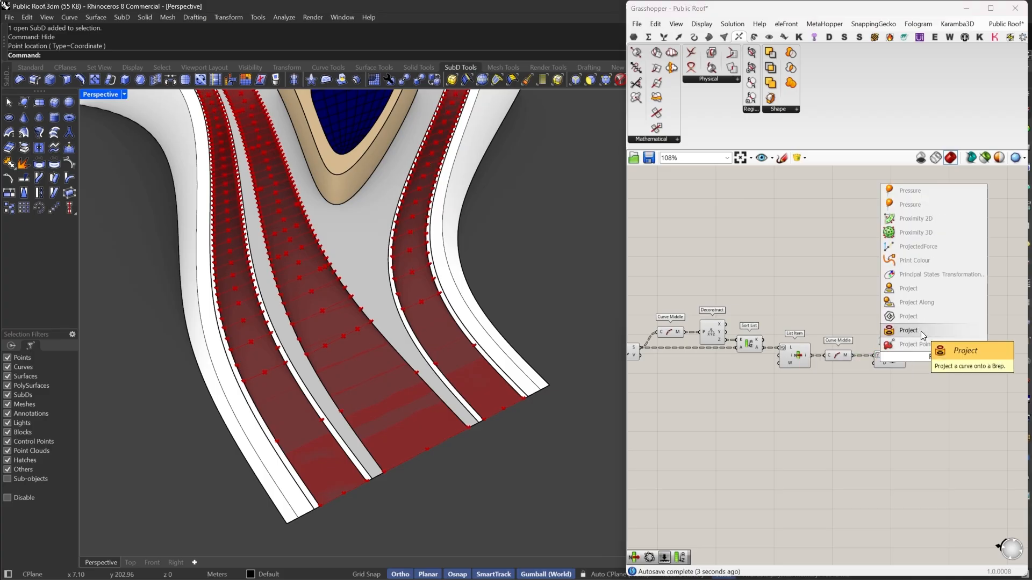
left_click(917, 294)
scroll(921, 353, "up", 2)
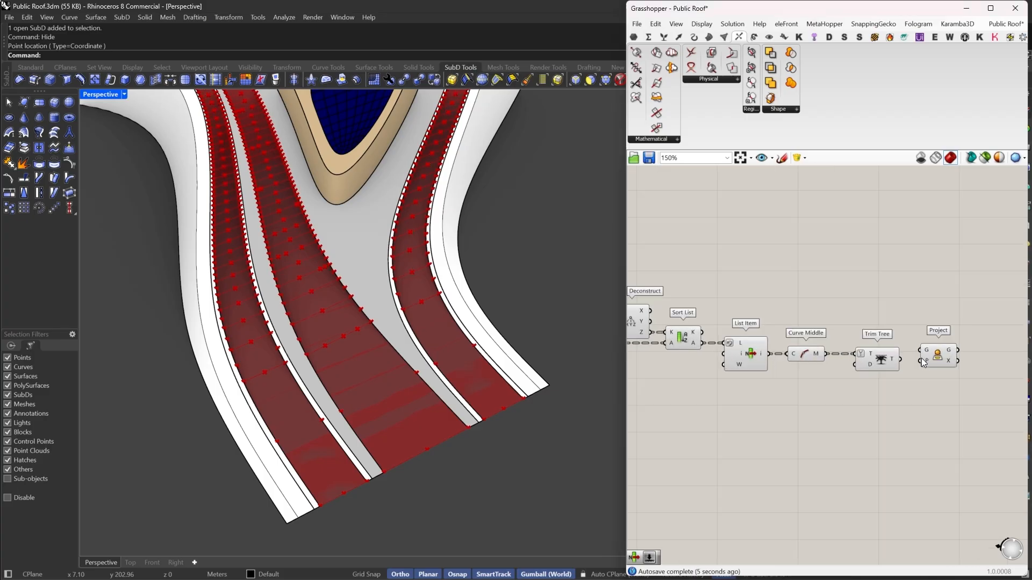
left_click_drag(899, 359, 650, 347)
scroll(950, 360, "down", 2)
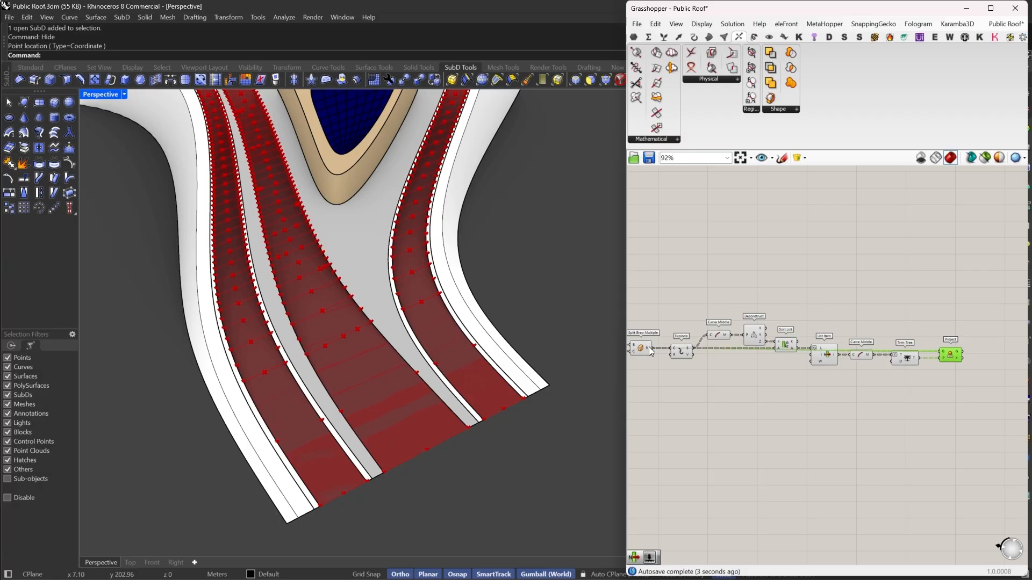
- Select the new sorting and projection components and turn their preview off
left_click_drag(906, 292, 622, 418)
right_click(735, 302)
left_click(753, 320)
scroll(875, 300, "down", 4)
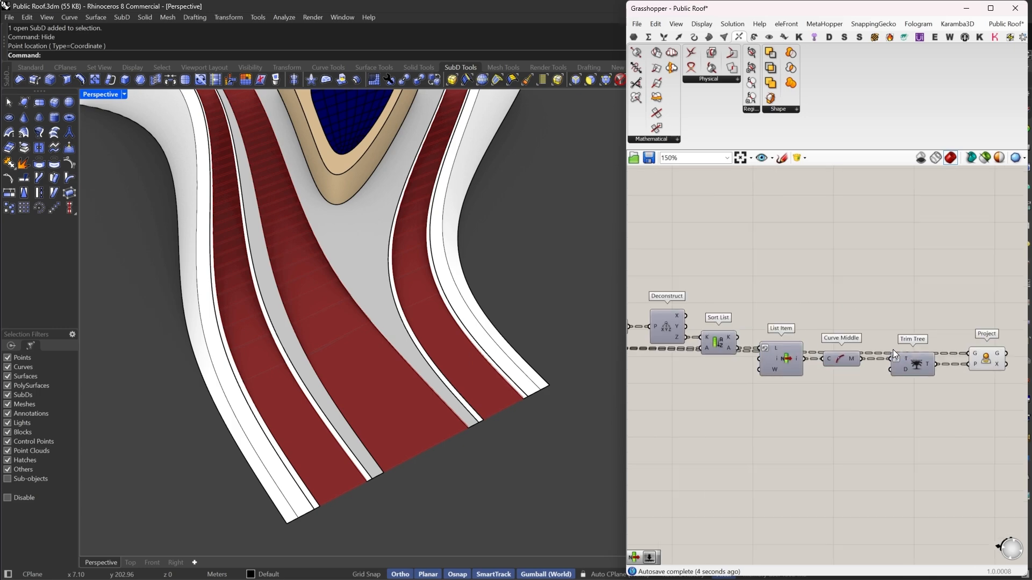
- Inspect the split roof band fragments in the viewport and navigate the canvas back to the Project component
left_click_drag(708, 285, 617, 404)
right_click(718, 262)
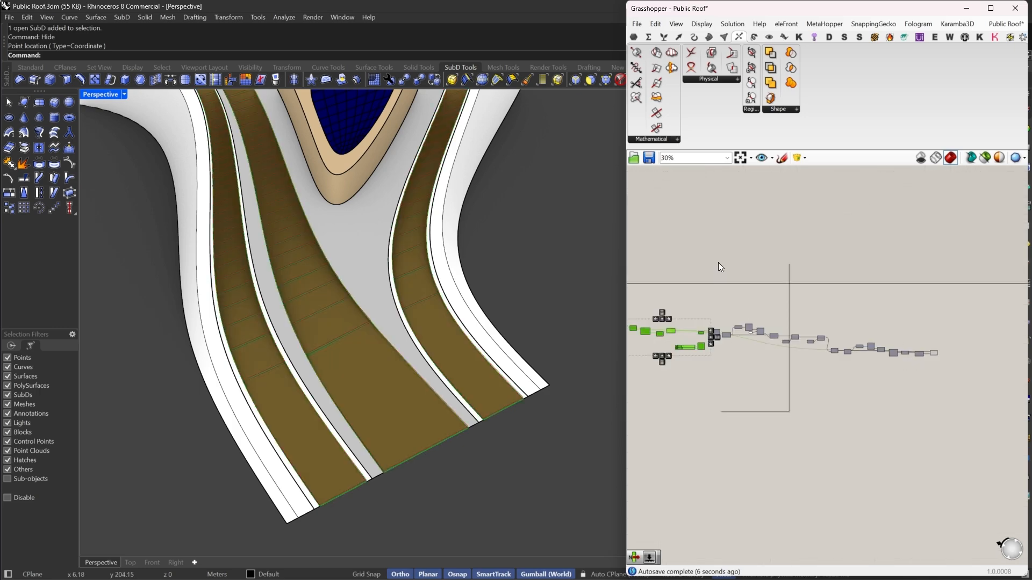
left_click(738, 280)
left_click(791, 283)
right_click_drag(373, 379, 337, 237)
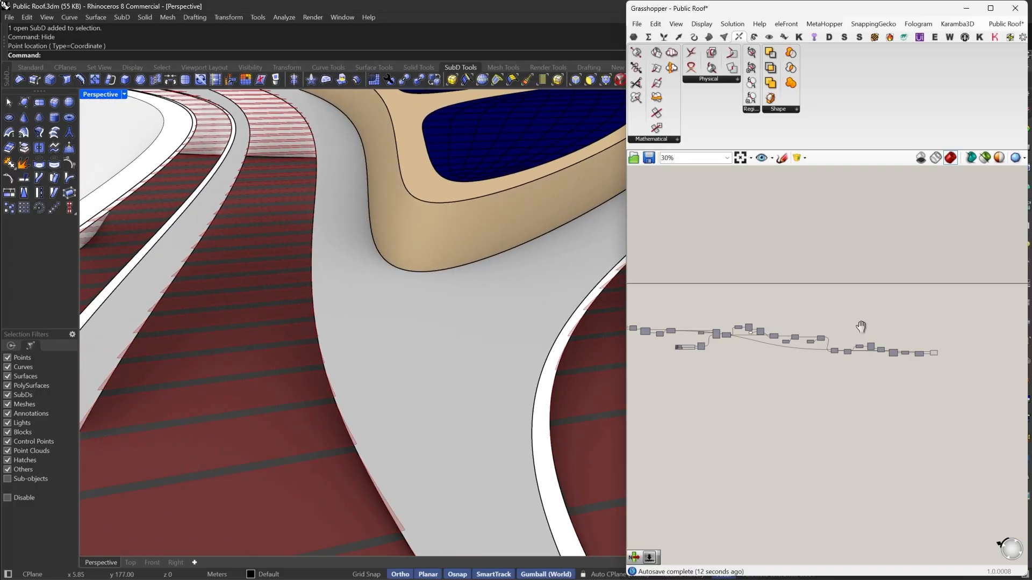
right_click_drag(861, 327, 724, 350)
scroll(814, 379, "up", 7)
left_click_drag(779, 374, 772, 373)
scroll(808, 373, "up", 2)
scroll(806, 368, "up", 1)
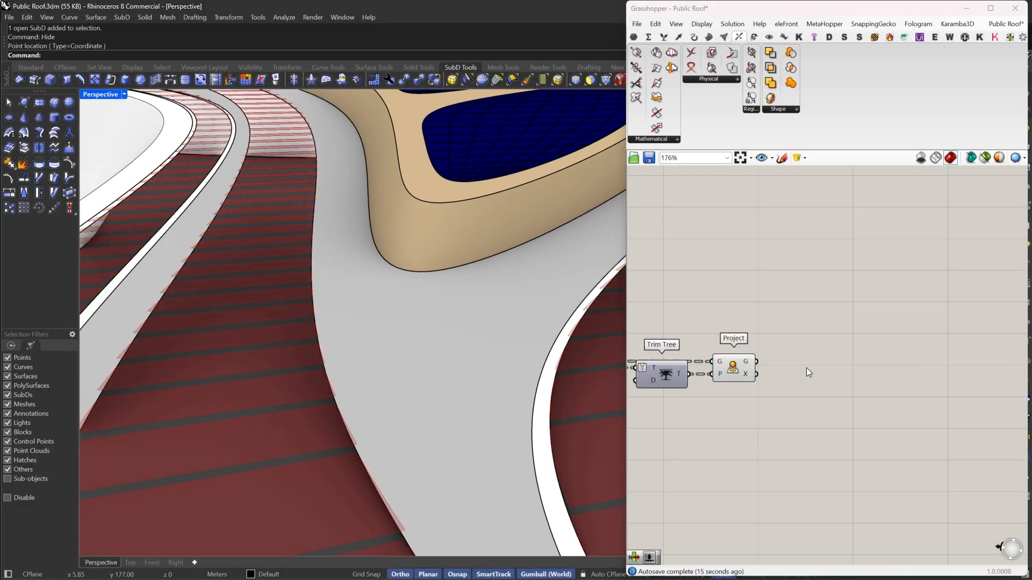
- Add an Extrude component for the projected geometry with a Unit Z component as its direction
double_click(806, 368)
type("EXTR")
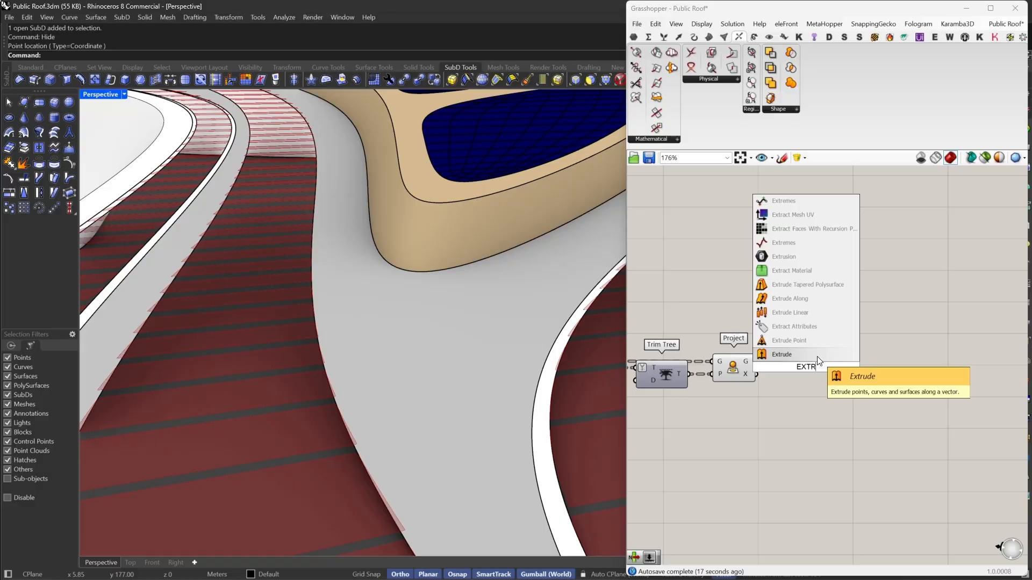
key("Return")
left_click_drag(786, 361, 761, 364)
left_click_drag(819, 379, 845, 406)
double_click(823, 405)
key("Return")
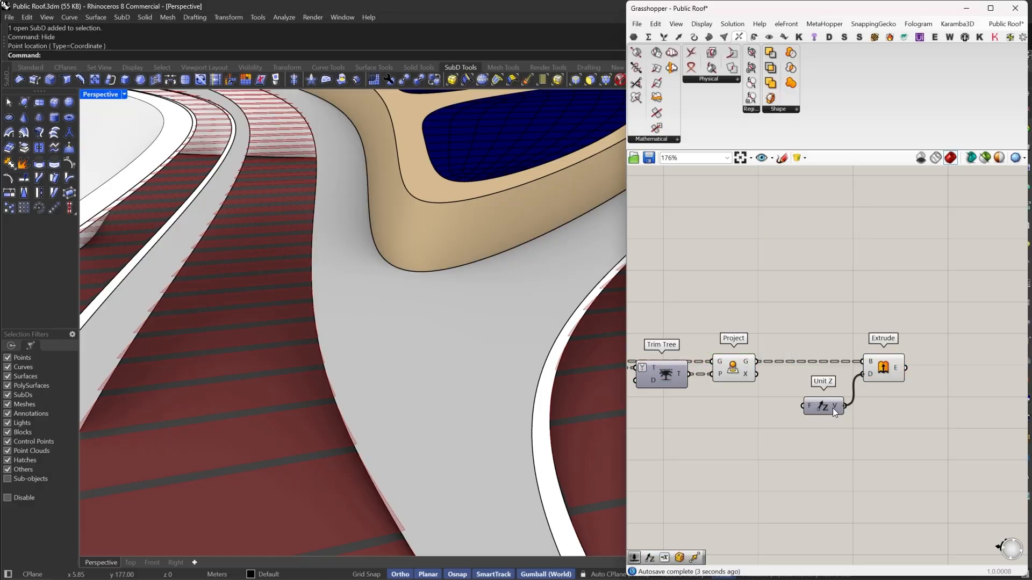
- Set the Unit Z factor to -5
right_click(808, 407)
mouse_move(832, 503)
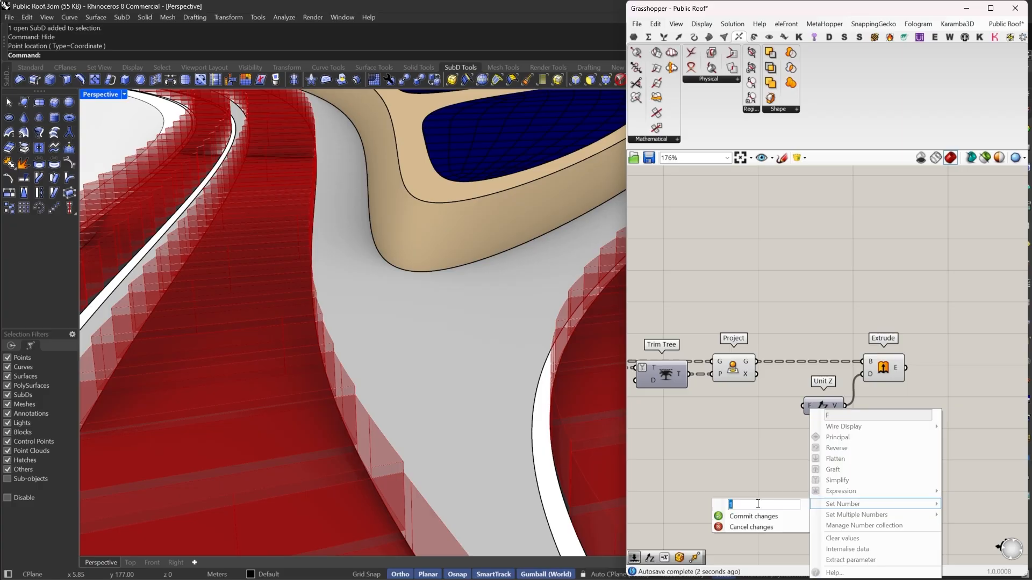
type("-5")
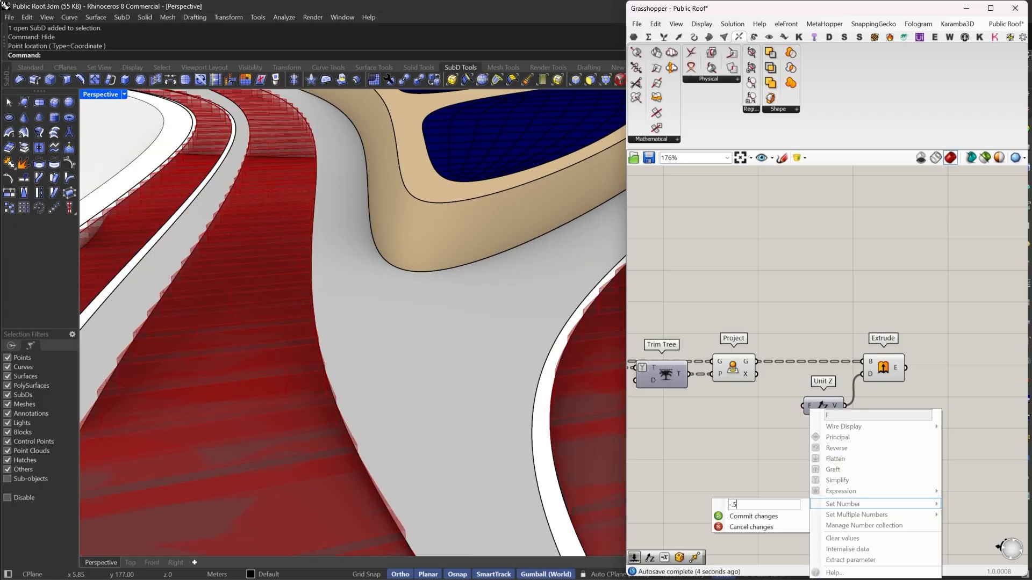
left_click(749, 516)
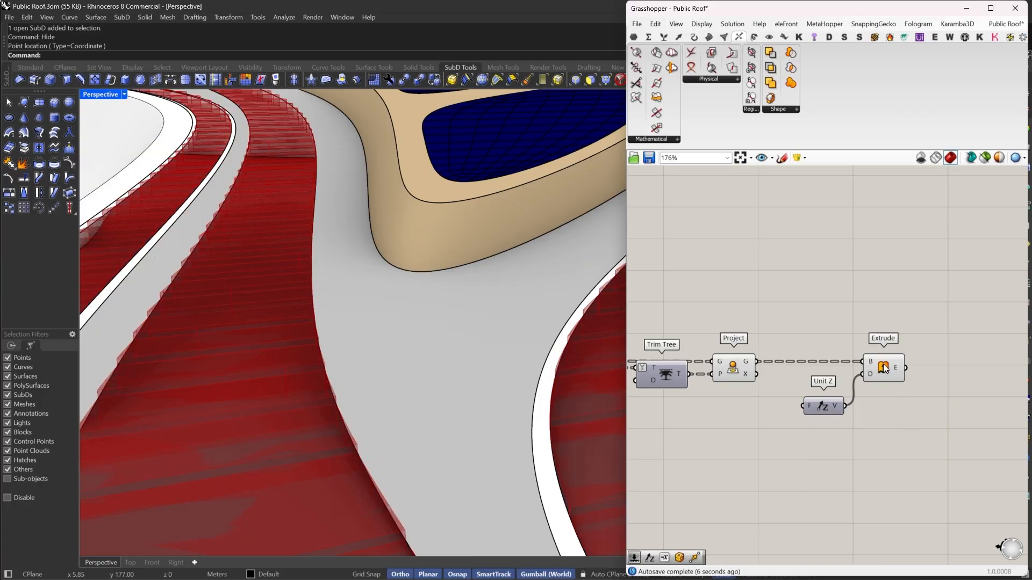
- Bake the Extrude output into the Rhino document with default attributes and hide its Grasshopper preview
right_click(883, 364)
left_click(905, 417)
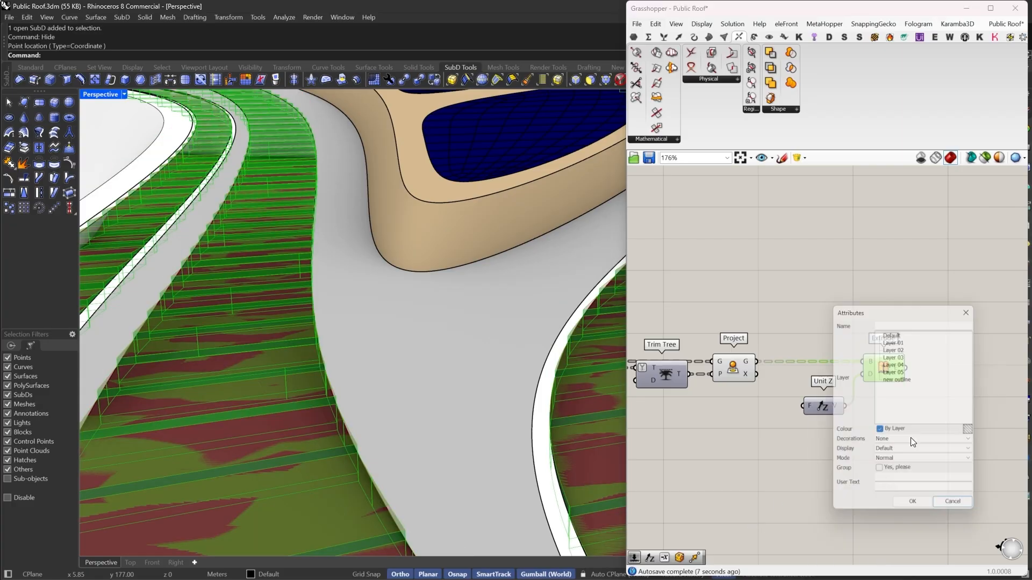
left_click(913, 504)
right_click(718, 236)
left_click(747, 245)
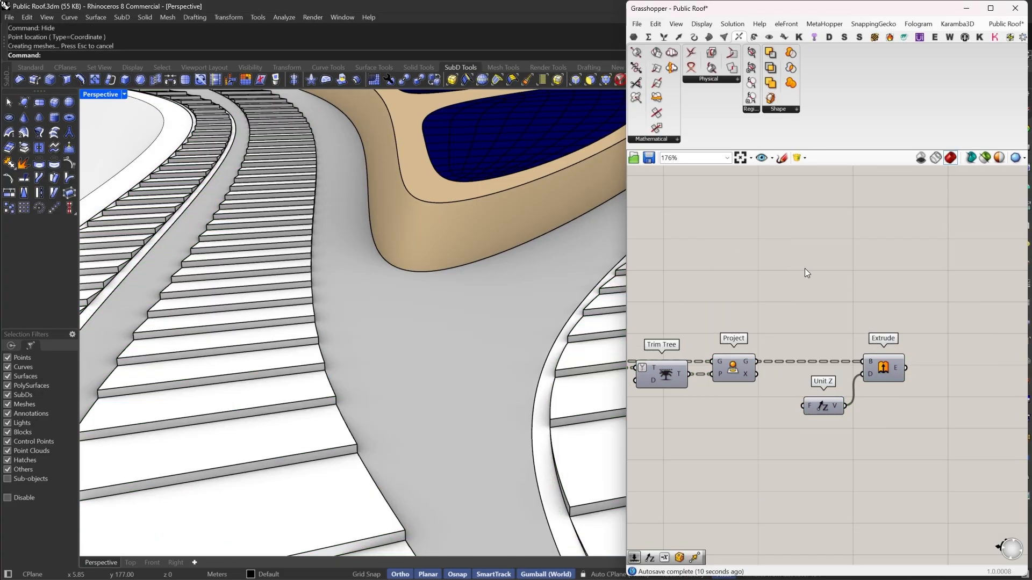
- Select the baked extrusions and assign the beige Custom (1) material to them
scroll(426, 290, "down", 12)
right_click_drag(426, 290, 451, 388)
scroll(486, 399, "up", 12)
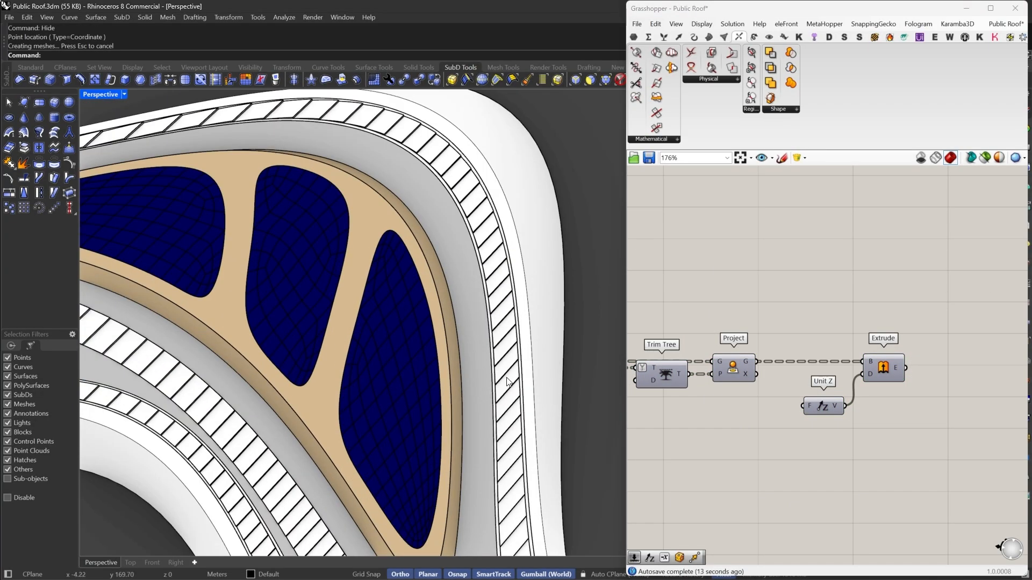
left_click(508, 382)
double_click(728, 12)
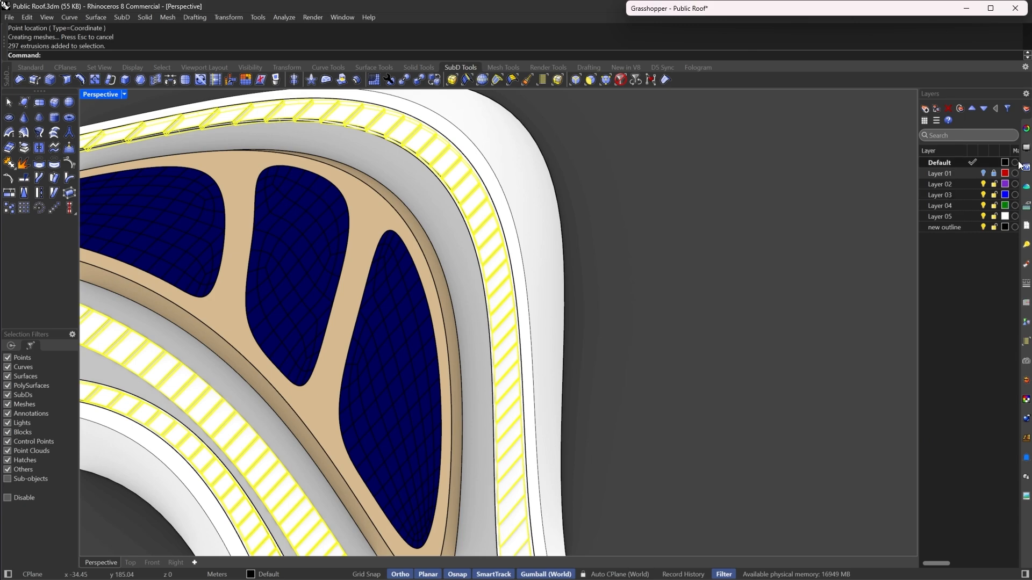
left_click(1026, 148)
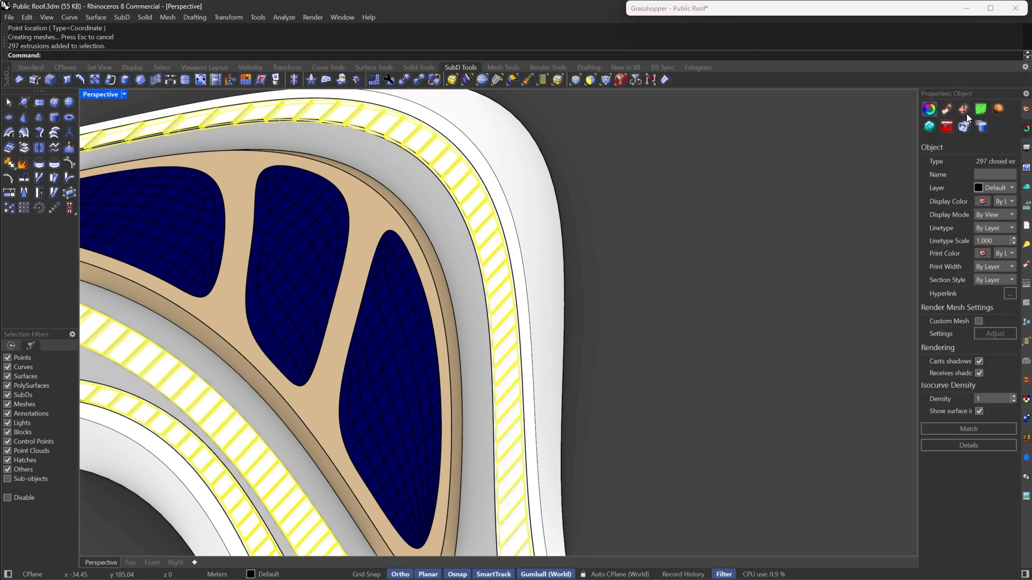
left_click(1026, 265)
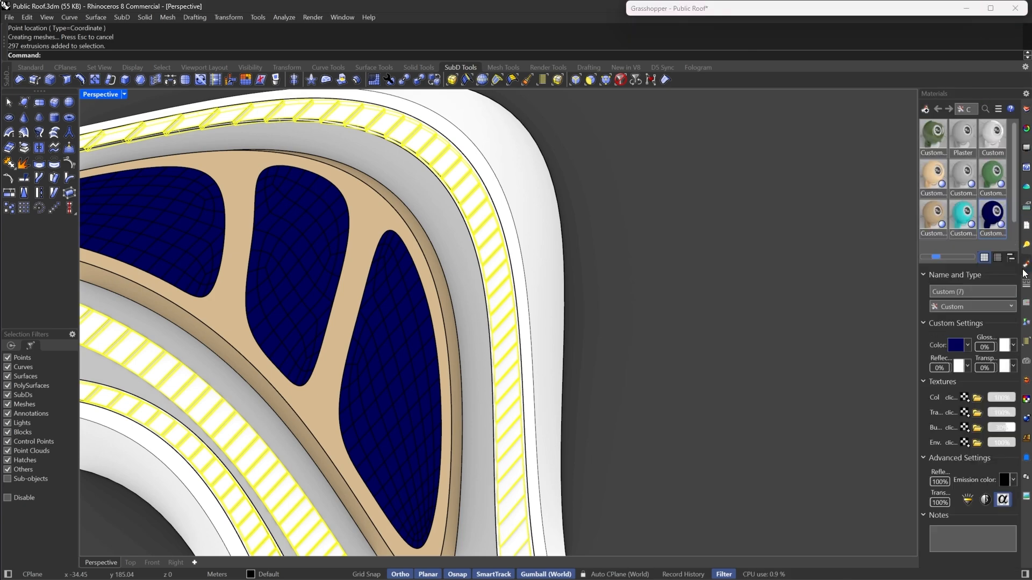
right_click(933, 163)
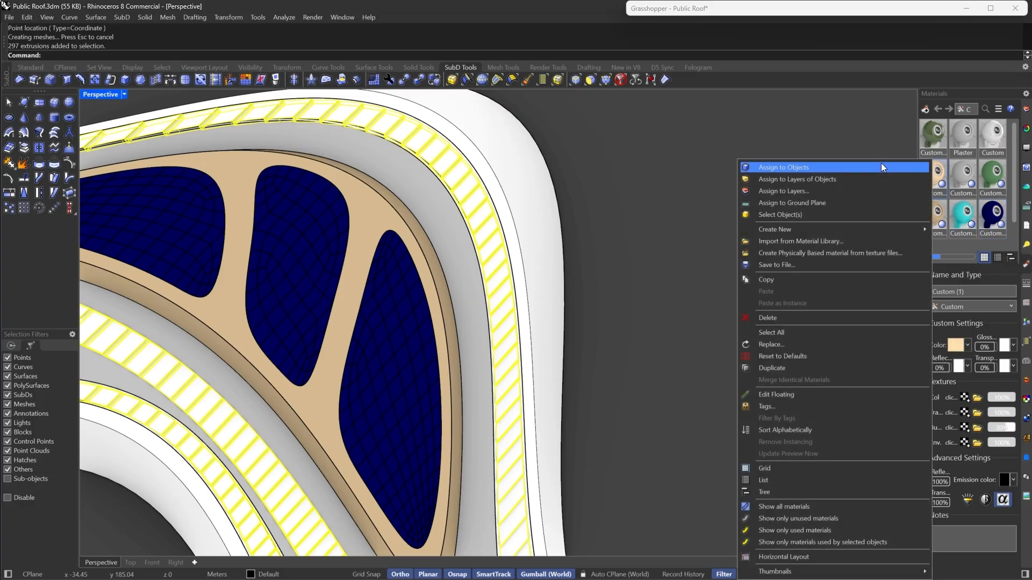
left_click(878, 165)
- Orbit and zoom around the roof to inspect the baked, material-assigned panel extrusions, toggling SubD display flat and back
left_click(656, 350)
scroll(639, 367, "down", 6)
right_click_drag(621, 383, 564, 322)
scroll(563, 323, "down", 8)
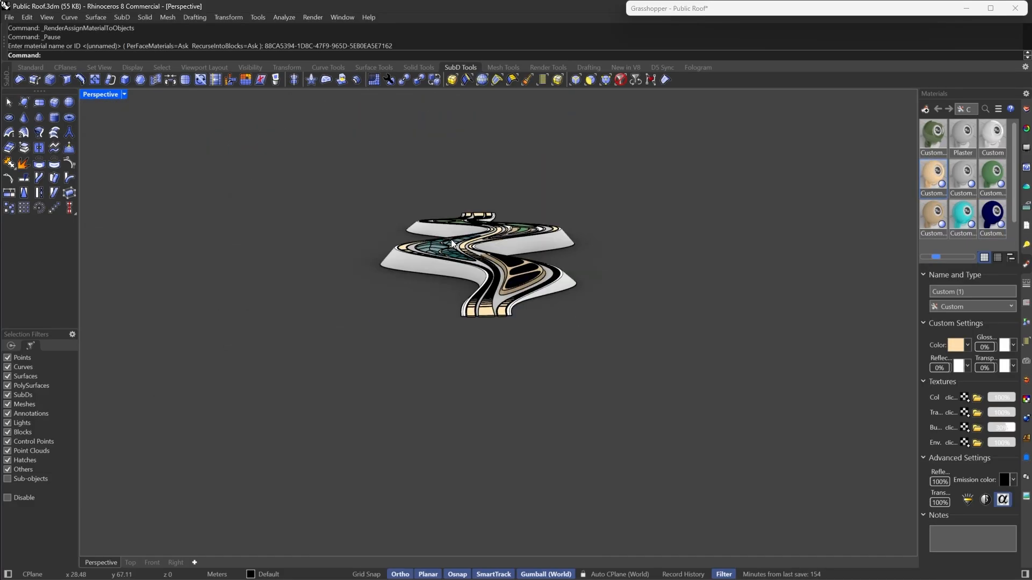
scroll(450, 239, "up", 5)
right_click_drag(450, 240, 568, 292)
scroll(568, 292, "down", 7)
scroll(312, 376, "up", 4)
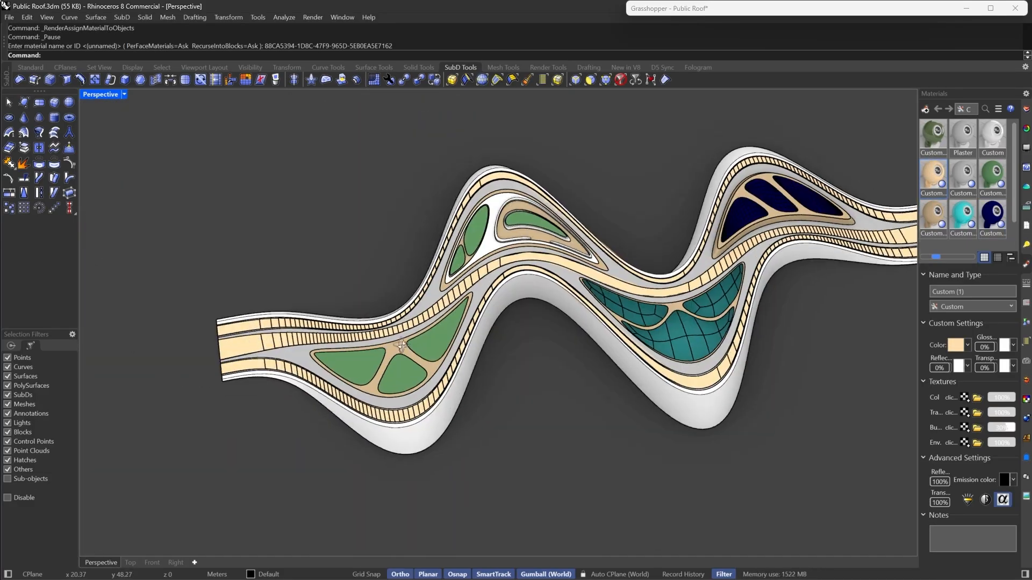
right_click_drag(370, 357, 331, 320)
scroll(330, 320, "down", 6)
scroll(455, 308, "up", 6)
right_click_drag(640, 355, 478, 231)
scroll(472, 219, "down", 6)
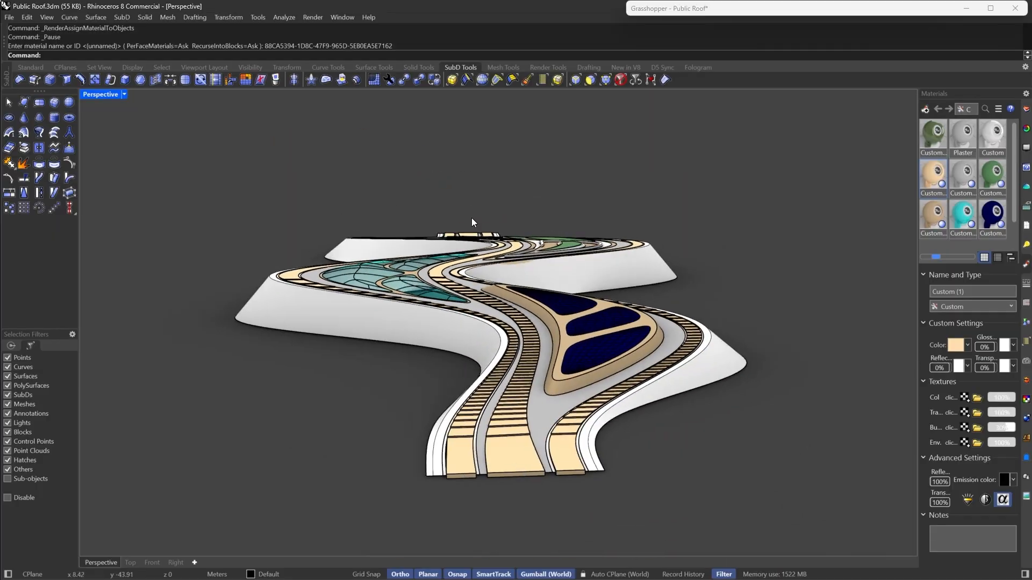
scroll(484, 269, "up", 8)
right_click_drag(500, 288, 564, 339)
scroll(531, 321, "up", 4)
key("Tab")
scroll(597, 290, "down", 6)
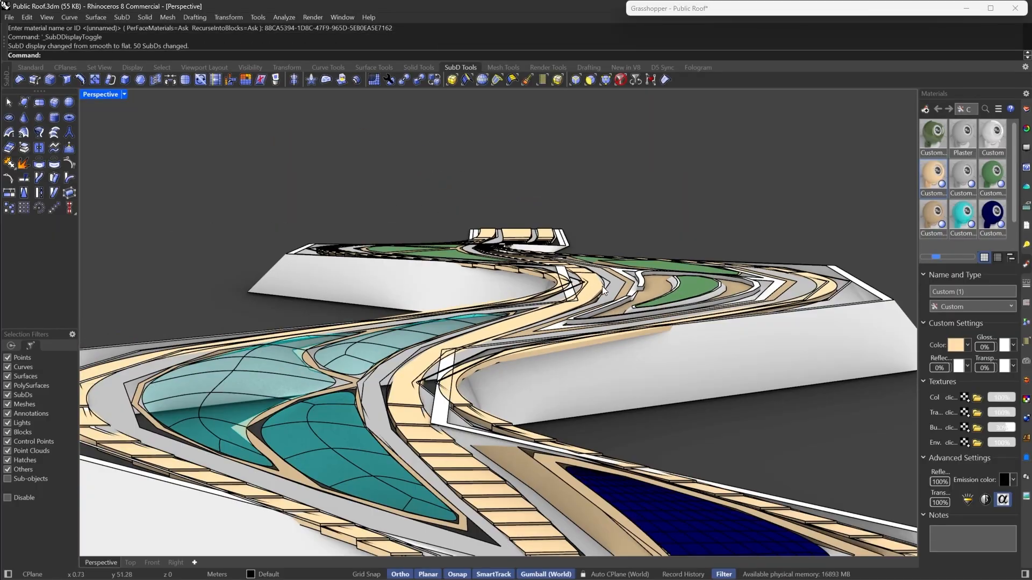
scroll(602, 286, "up", 5)
right_click_drag(602, 286, 498, 349)
key("Tab")
scroll(540, 408, "down", 5)
scroll(541, 407, "up", 6)
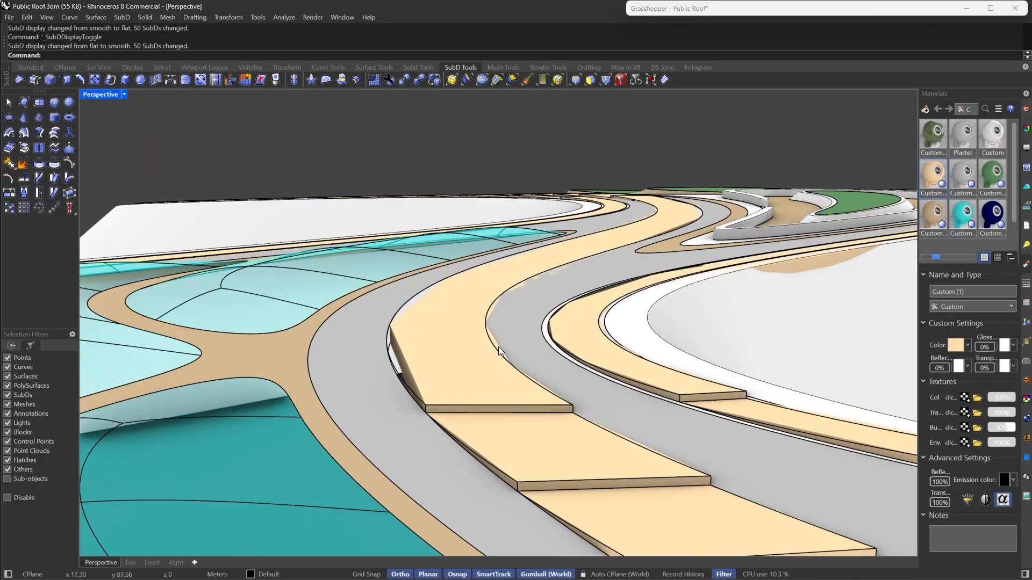
left_click(433, 314)
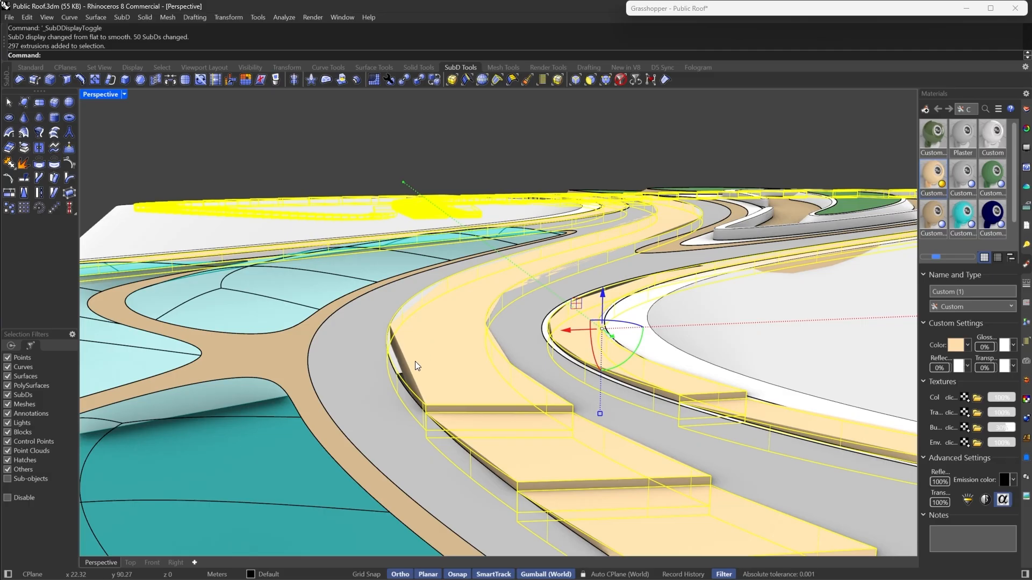
- Select and delete the previously baked panel extrusions from the Rhino model
right_click_drag(414, 361, 354, 402)
scroll(540, 382, "up", 4)
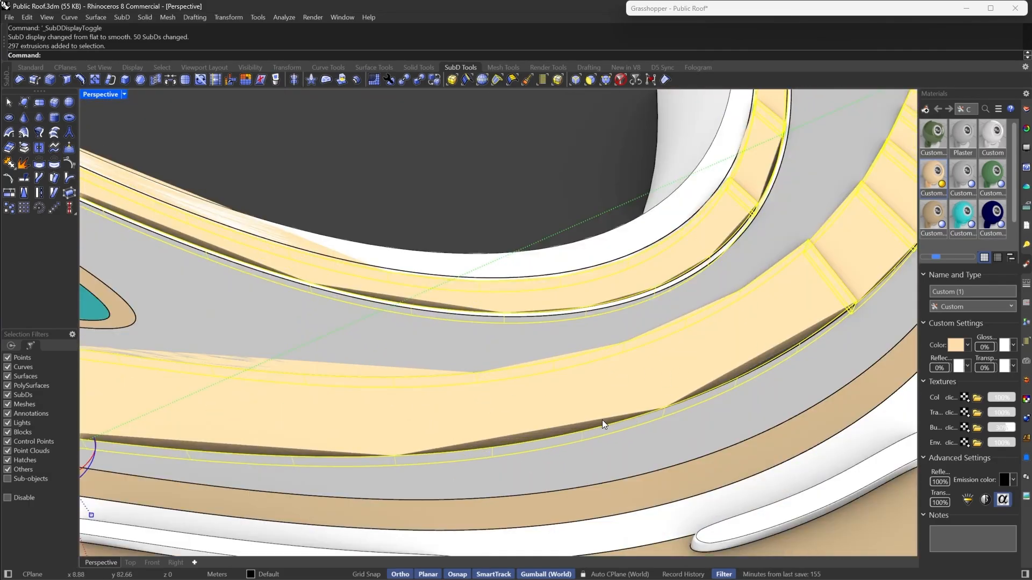
scroll(548, 400, "down", 5)
right_click_drag(548, 400, 725, 349)
scroll(654, 301, "up", 2)
key("Delete")
scroll(653, 301, "down", 5)
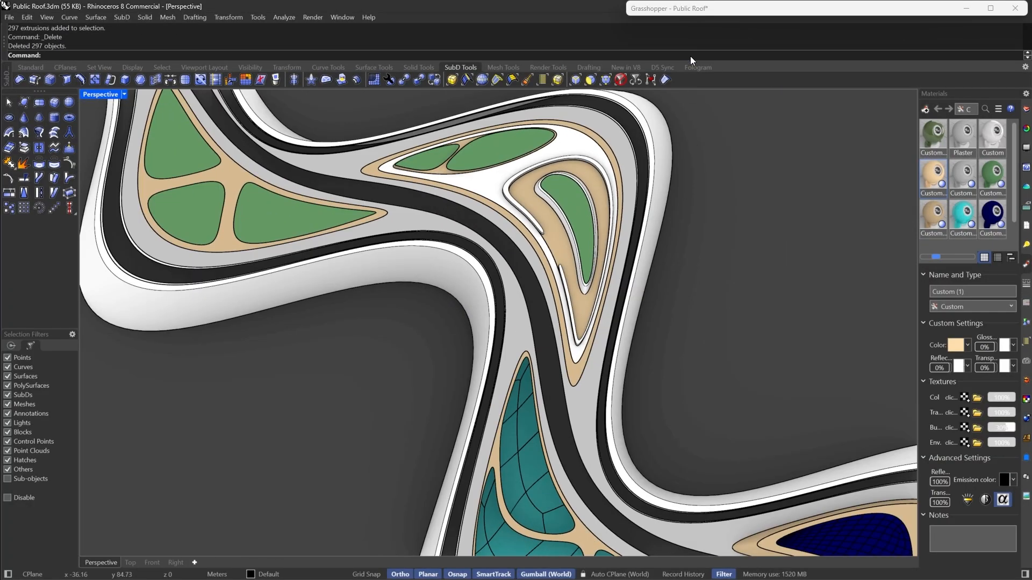
- Restore the Grasshopper window and browse the canvas along the chain from Project to Extrude
double_click(738, 7)
scroll(917, 339, "down", 2)
left_click_drag(946, 311, 830, 415)
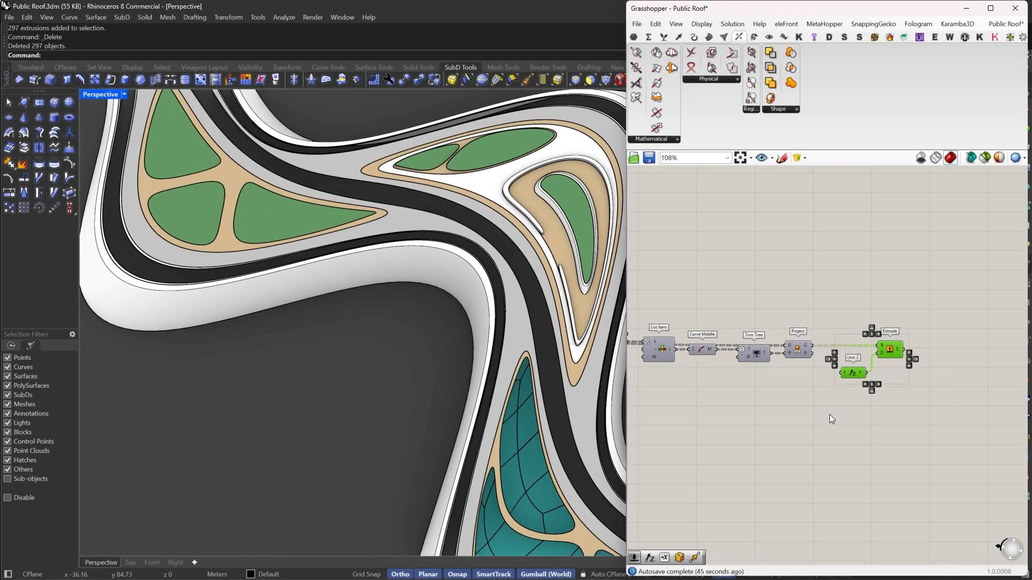
left_click_drag(901, 341, 972, 342)
left_click(877, 336)
scroll(877, 336, "up", 2)
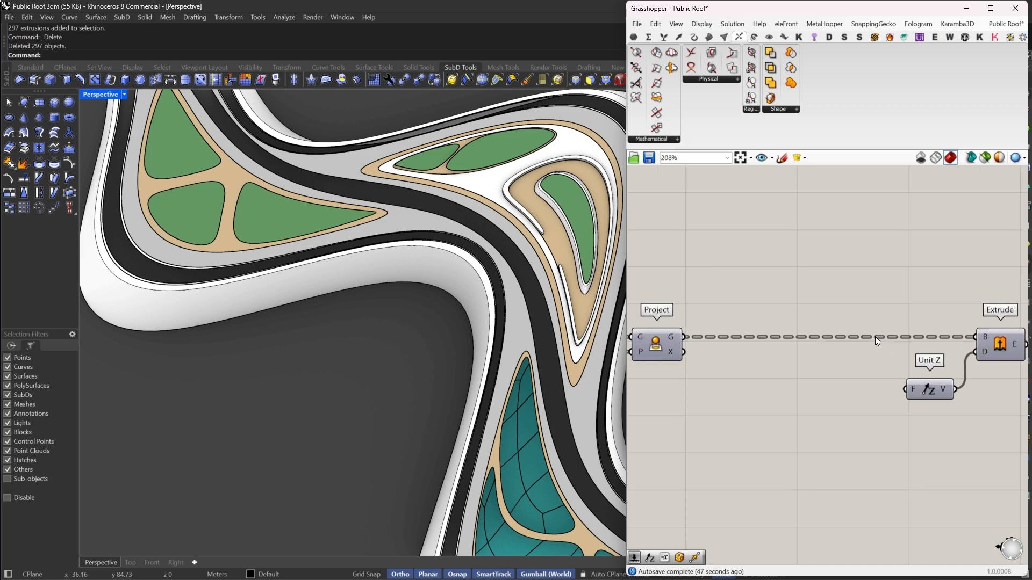
double_click(782, 383)
type("E")
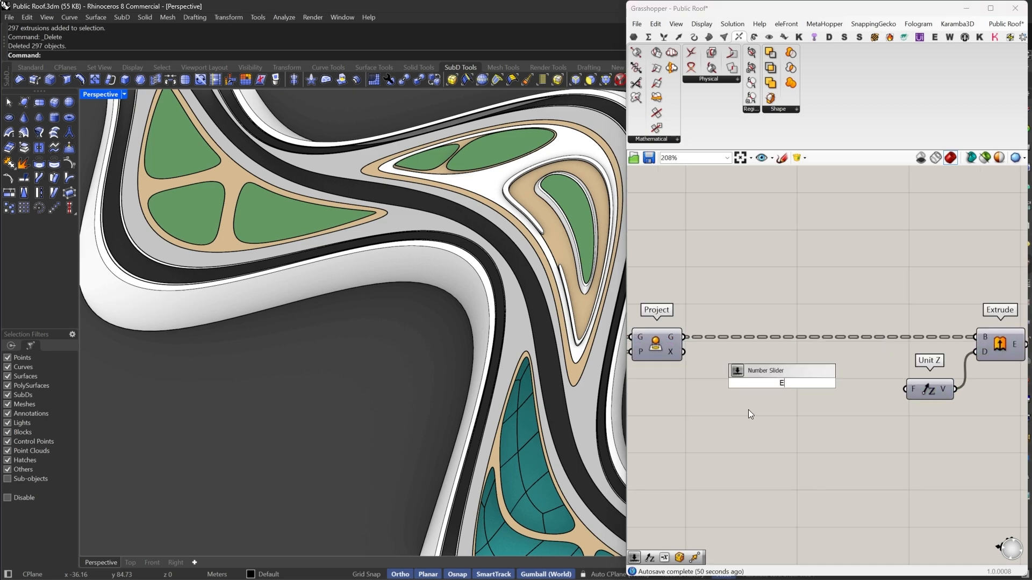
scroll(748, 409, "down", 8)
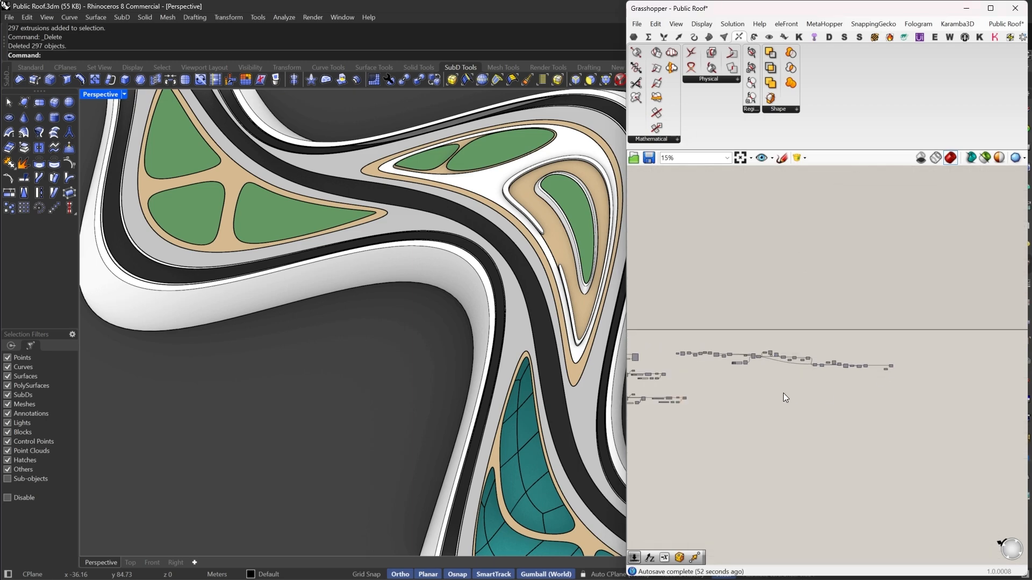
scroll(706, 357, "up", 5)
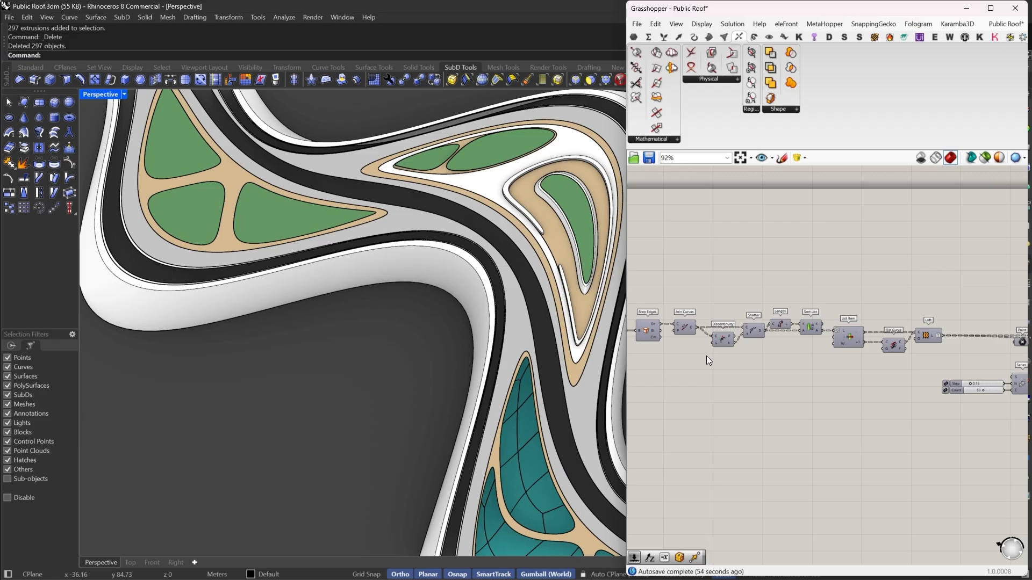
right_click_drag(699, 357, 1016, 347)
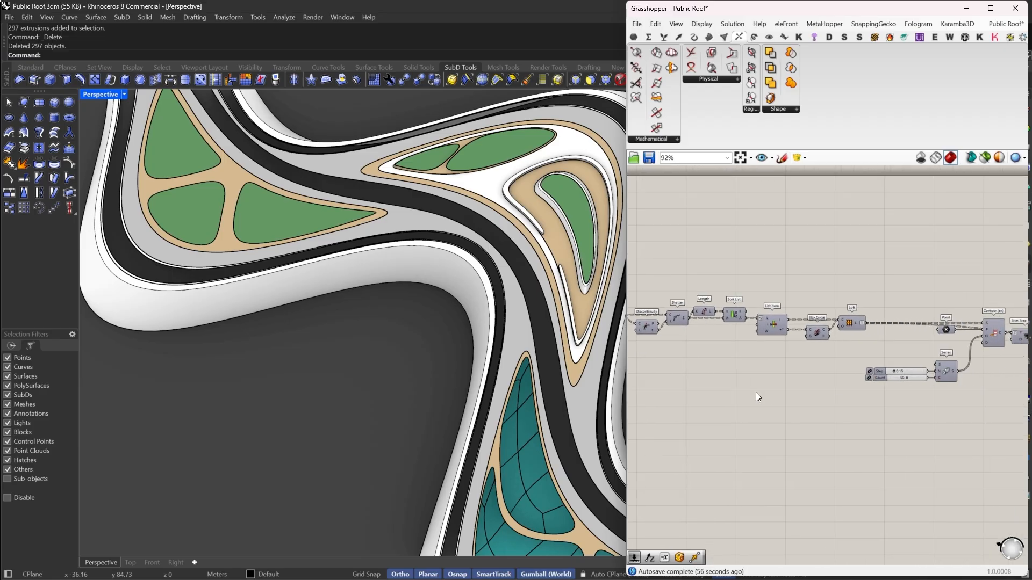
right_click_drag(756, 397, 747, 347)
right_click_drag(909, 369, 714, 347)
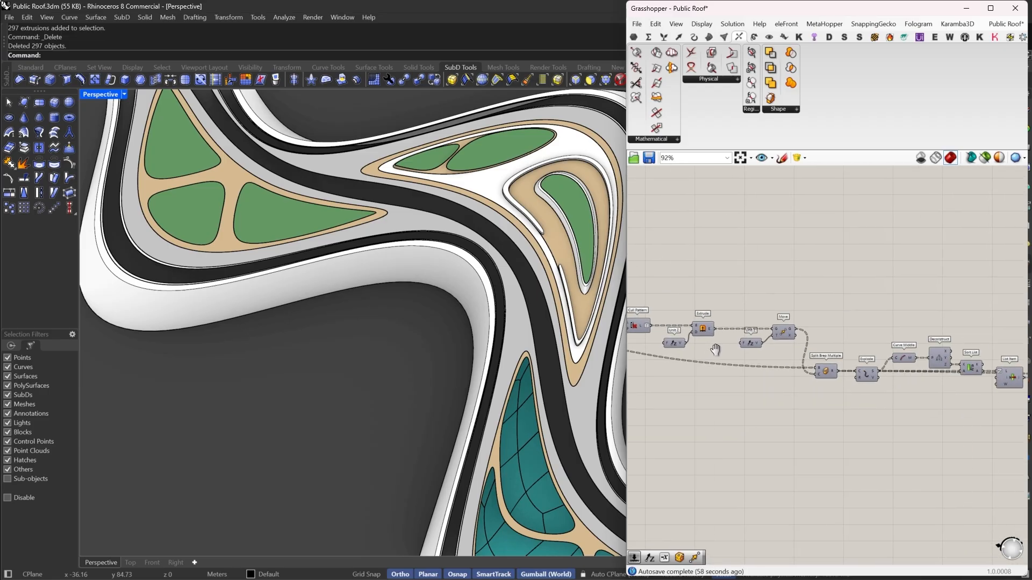
right_click_drag(935, 376, 653, 322)
right_click_drag(919, 293, 829, 304)
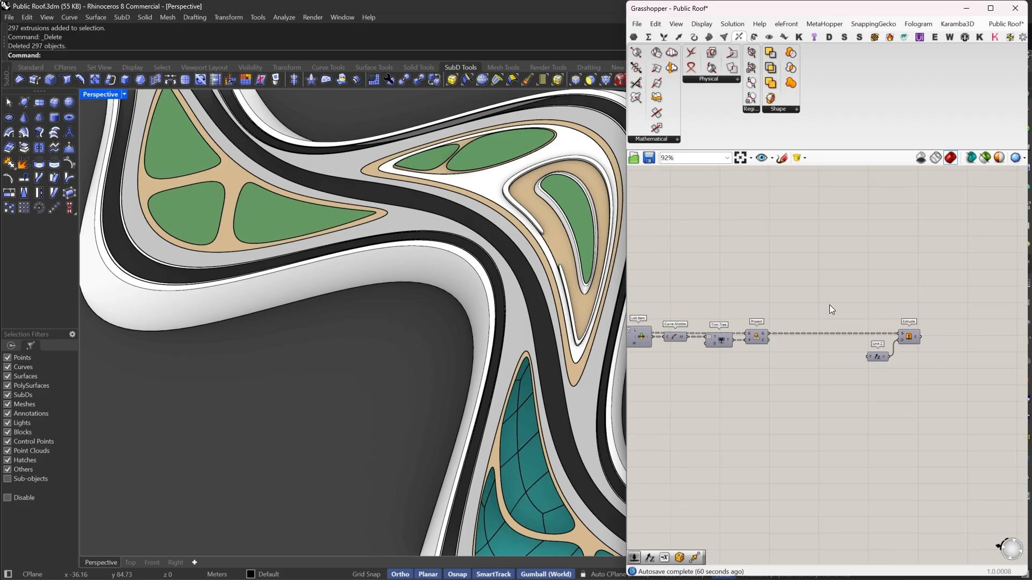
right_click_drag(913, 313, 852, 351)
scroll(901, 369, "up", 3)
right_click_drag(684, 357, 905, 390)
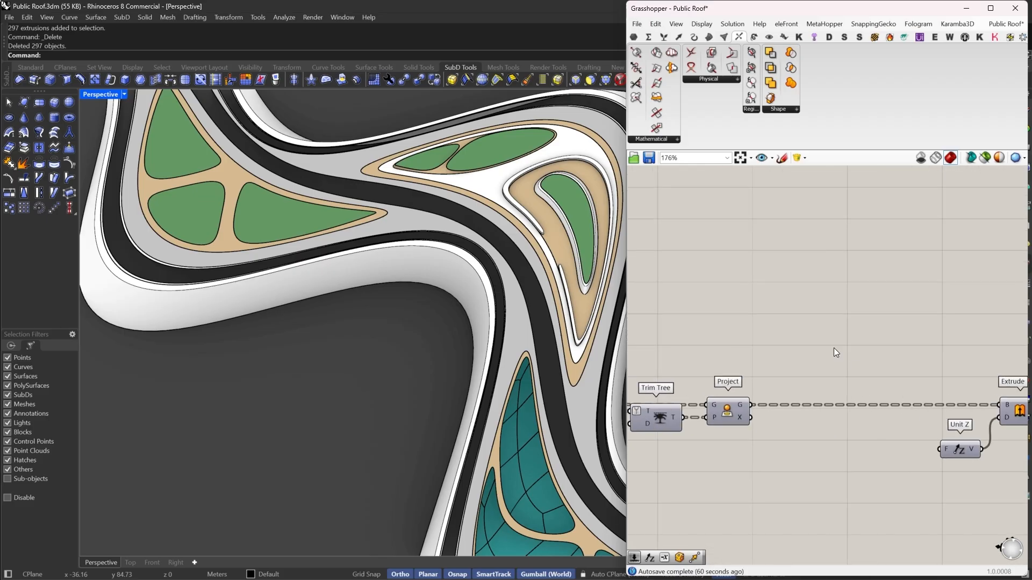
- Add a Discontinuity component and feed it the projected curves from Project
double_click(833, 347)
type("DISC")
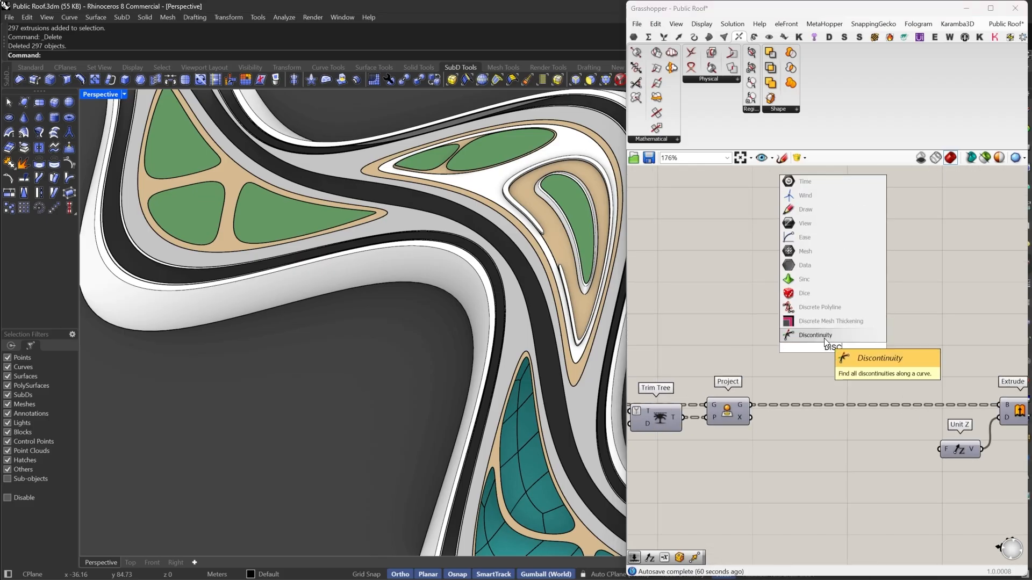
left_click(823, 338)
left_click_drag(813, 342, 813, 444)
- Insert a Shatter component on the wire between Project and Extrude, splitting curves at the discontinuity parameters
double_click(815, 369)
type("SHAT")
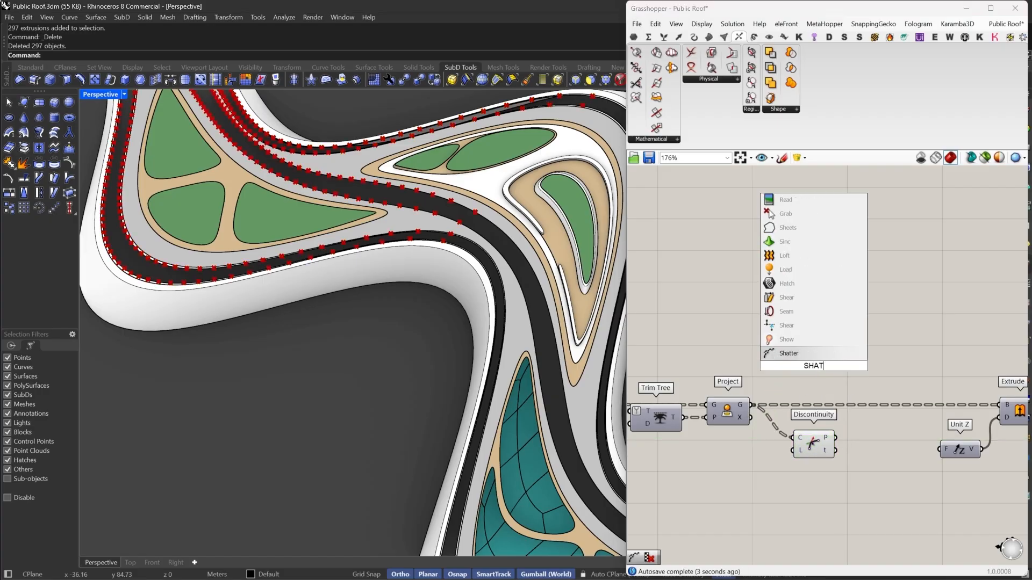
left_click(806, 350)
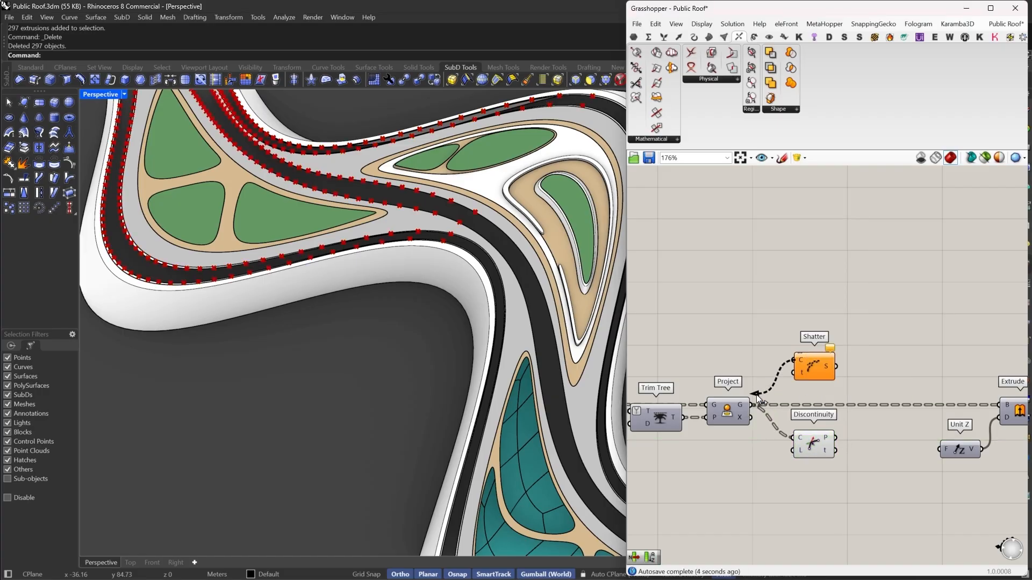
left_click_drag(818, 359, 885, 401)
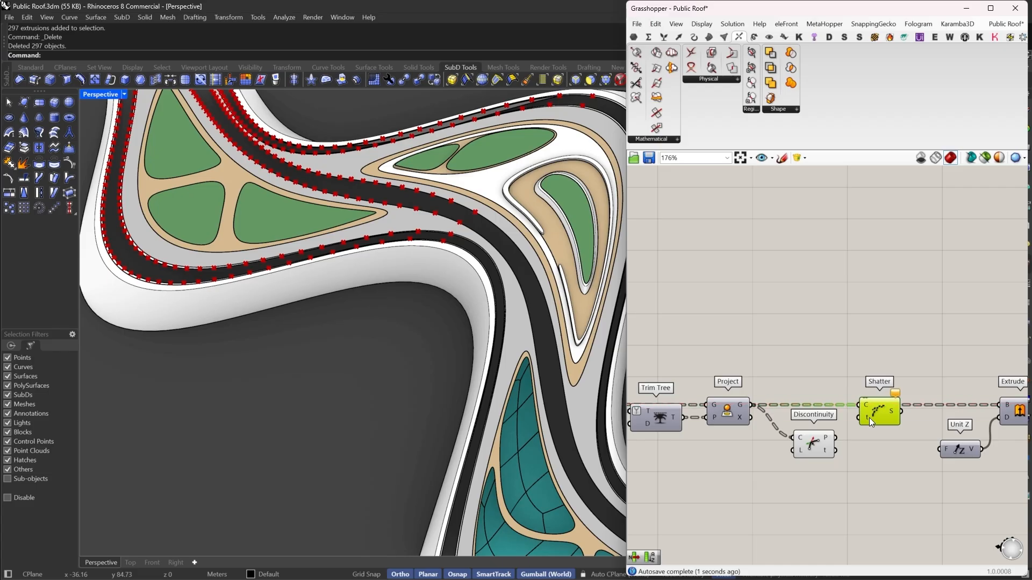
- Graft the Shatter component's curve input
scroll(869, 409, "up", 2)
right_click(865, 404)
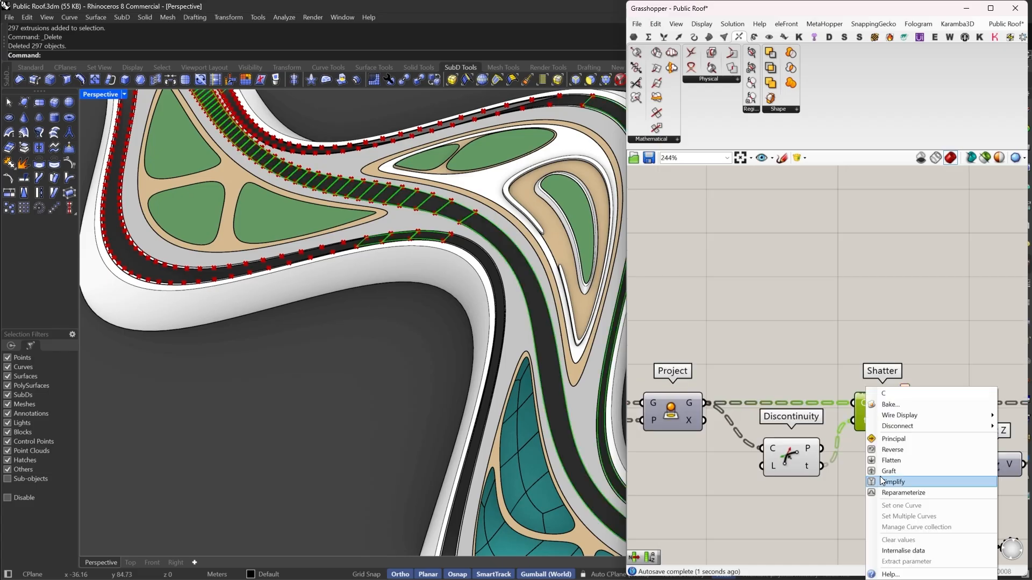
left_click(882, 469)
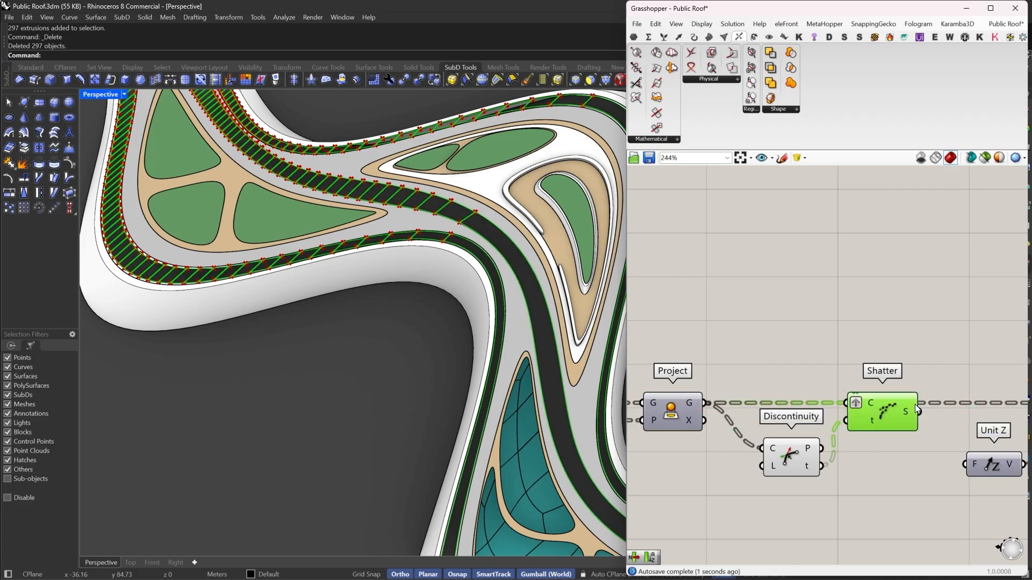
- Insert a Rebuild Curve component after Shatter to rebuild the shattered curve segments
right_click_drag(915, 404, 820, 365)
scroll(820, 365, "up", 1)
double_click(824, 351)
type("RE")
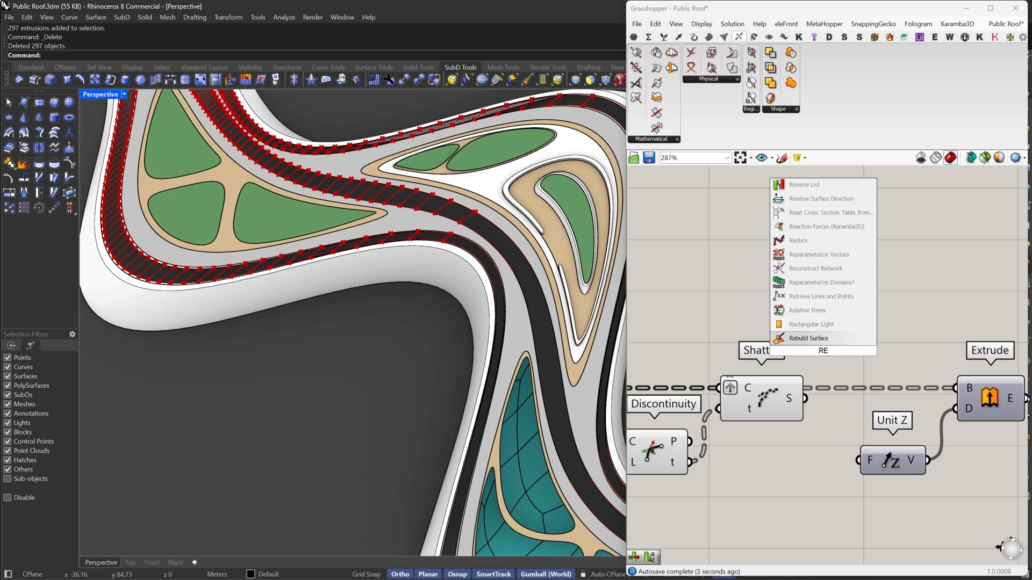
type("BU")
left_click(812, 341)
left_click_drag(792, 326, 805, 398)
left_click_drag(870, 401, 863, 417)
scroll(800, 392, "down", 2)
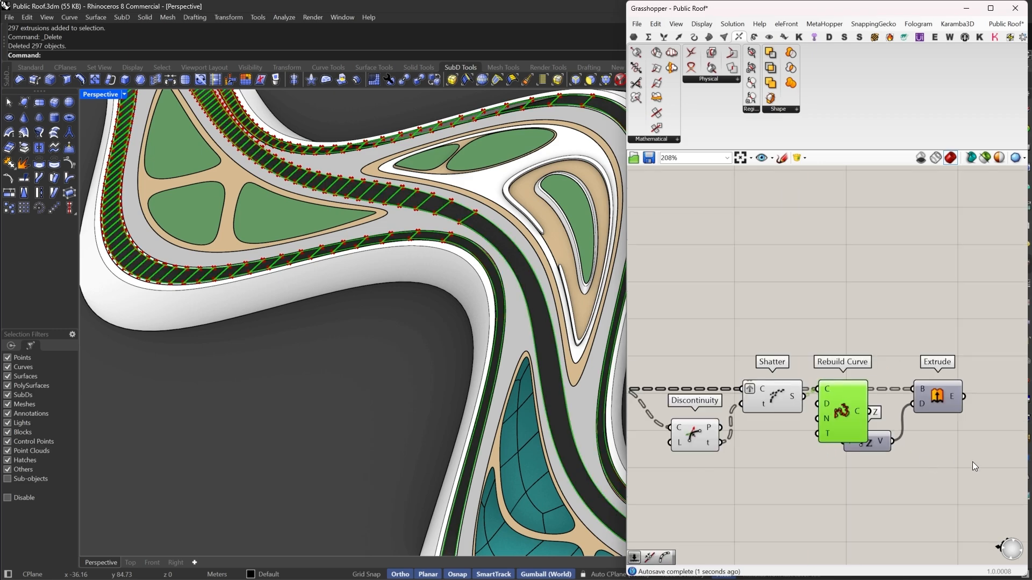
- Add a Join Curves component and connect the rebuilt curves to it
left_click_drag(972, 463, 887, 359)
left_click_drag(938, 401, 970, 399)
left_click(941, 397)
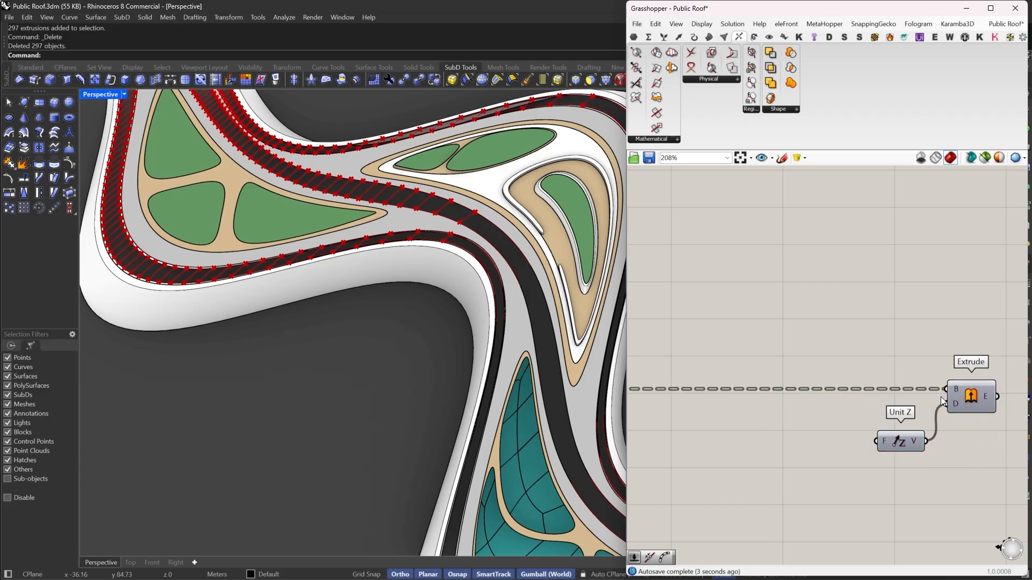
scroll(940, 397, "down", 3)
right_click_drag(726, 409, 773, 408)
scroll(763, 395, "up", 3)
left_click(750, 398)
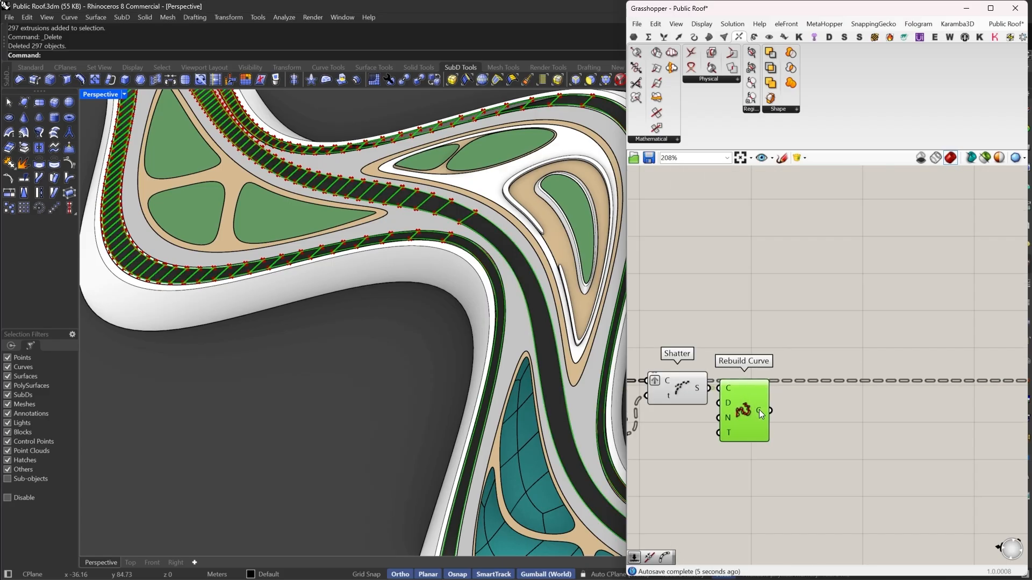
double_click(820, 414)
type("join")
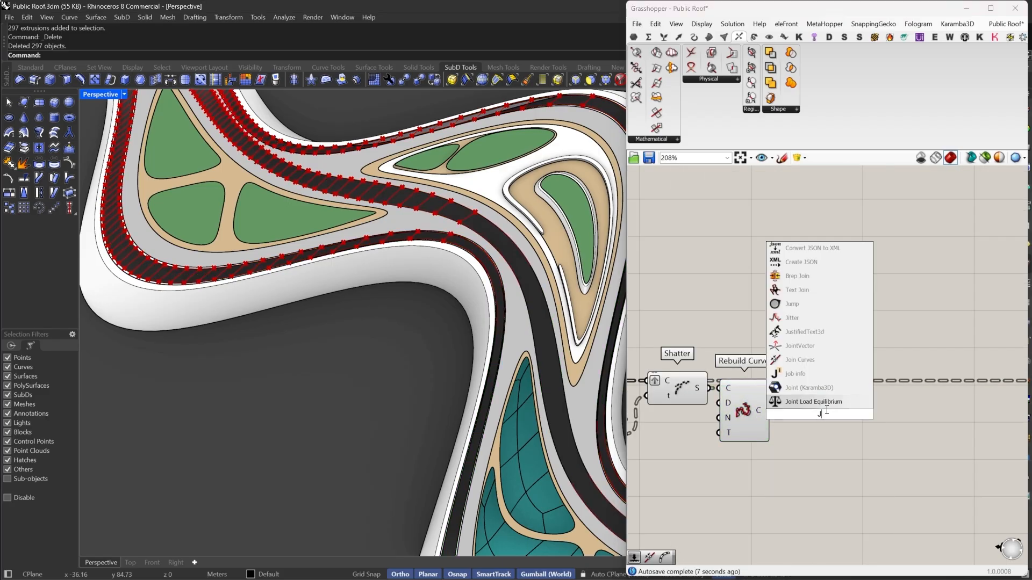
left_click(818, 401)
left_click_drag(818, 411, 816, 414)
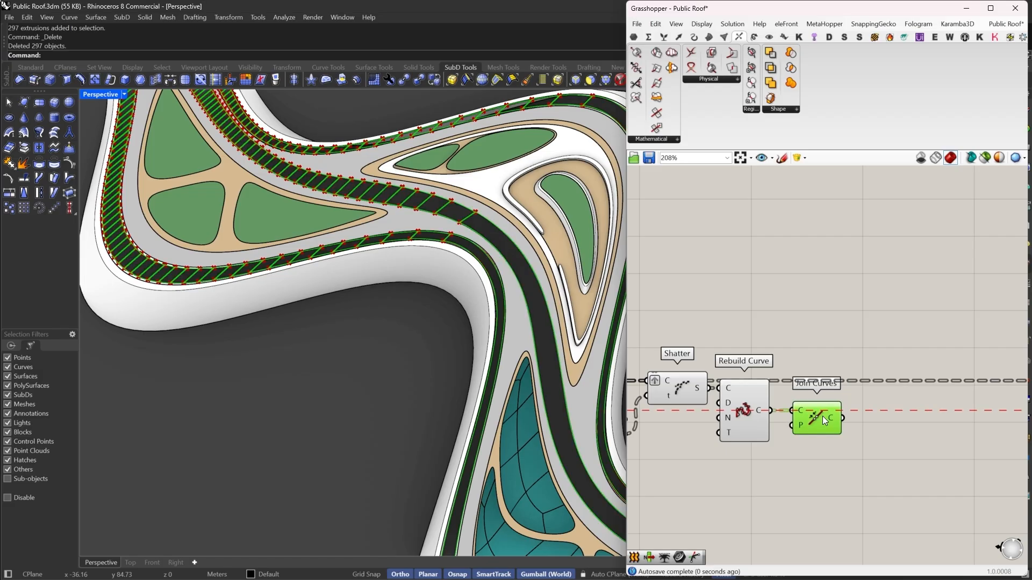
- Add a Boundary Surfaces component fed by the joined curves
right_click_drag(888, 422, 853, 421)
double_click(854, 421)
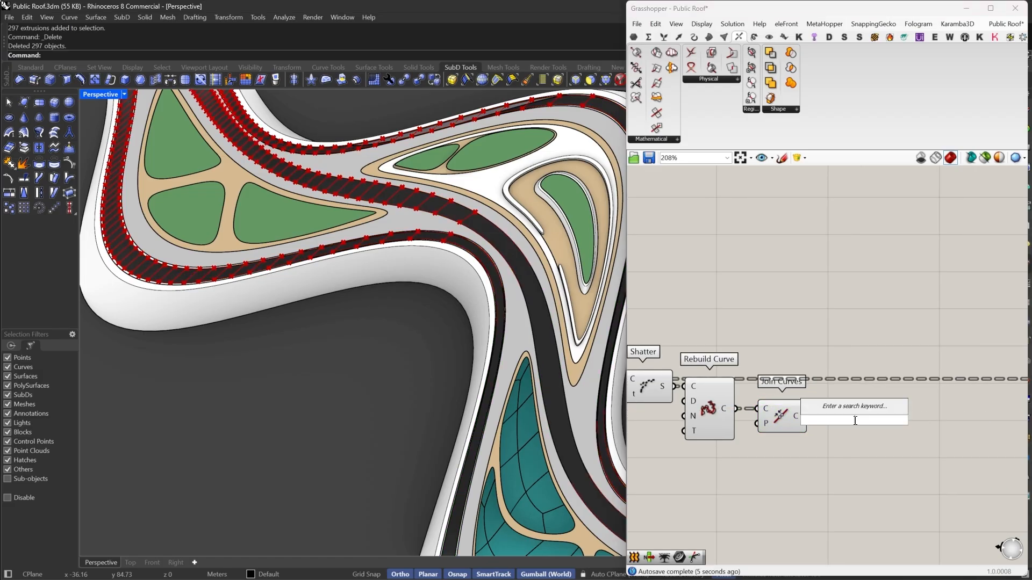
type("boundary")
left_click(866, 408)
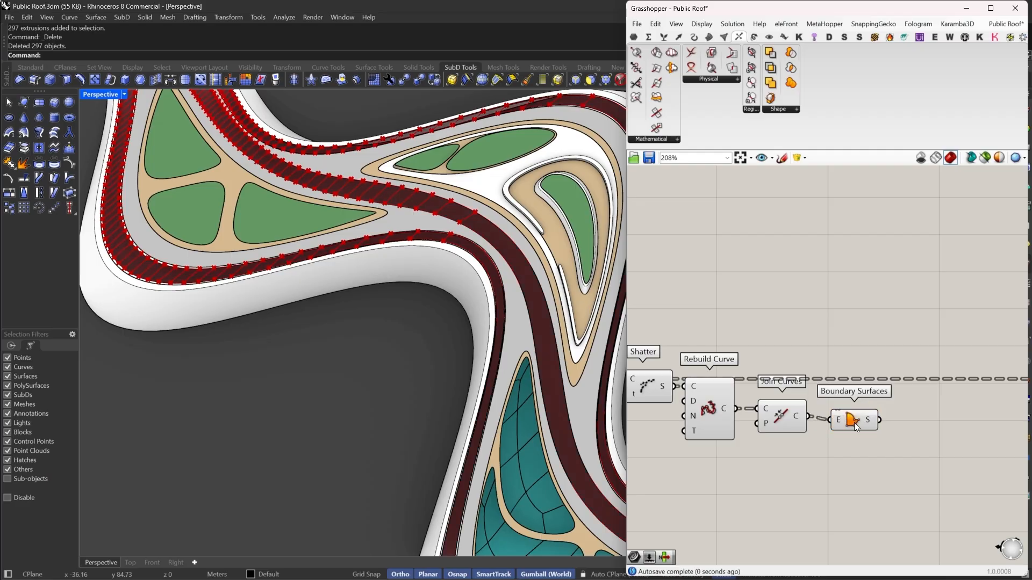
left_click_drag(854, 423, 851, 418)
right_click_drag(851, 420, 758, 405)
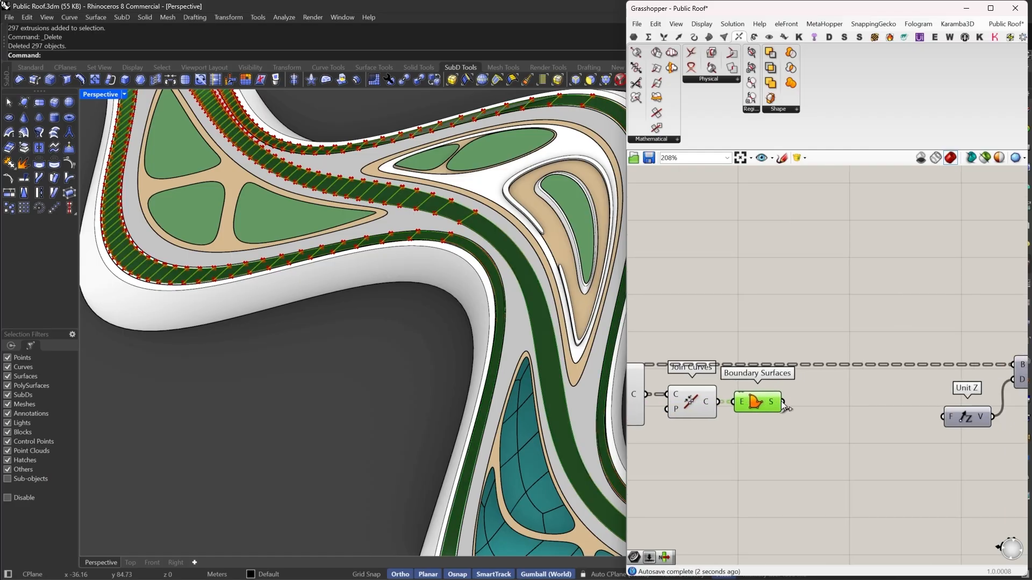
- Connect the boundary surfaces to the Extrude component's base input
left_click_drag(782, 402, 999, 364)
right_click_drag(985, 376, 908, 374)
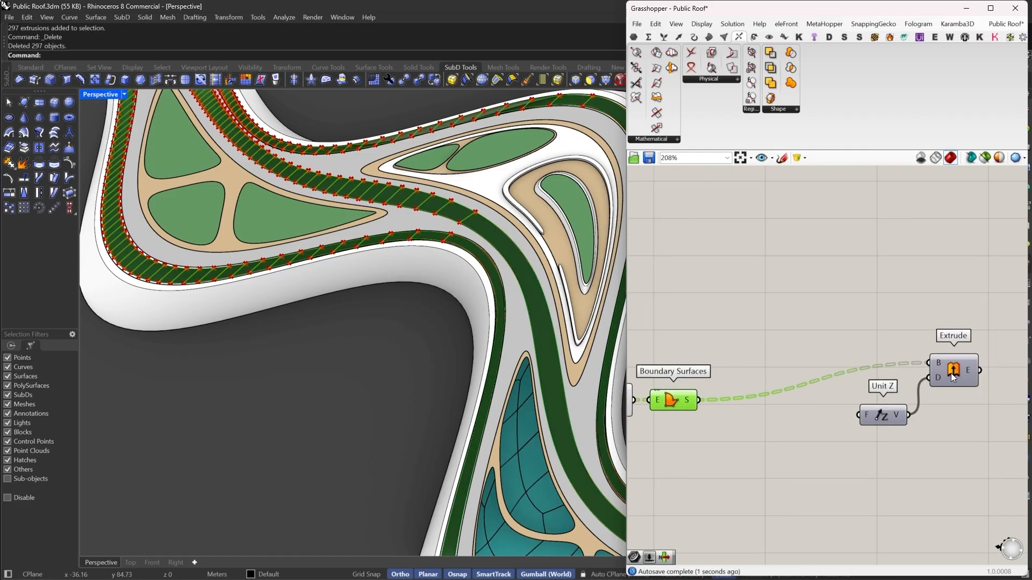
left_click_drag(951, 371, 947, 409)
right_click_drag(753, 373, 899, 369)
scroll(901, 369, "down", 7)
left_click_drag(904, 342, 730, 425)
- Bake the Extrude output into the Rhino document with default attributes
right_click(866, 318)
left_click(888, 335)
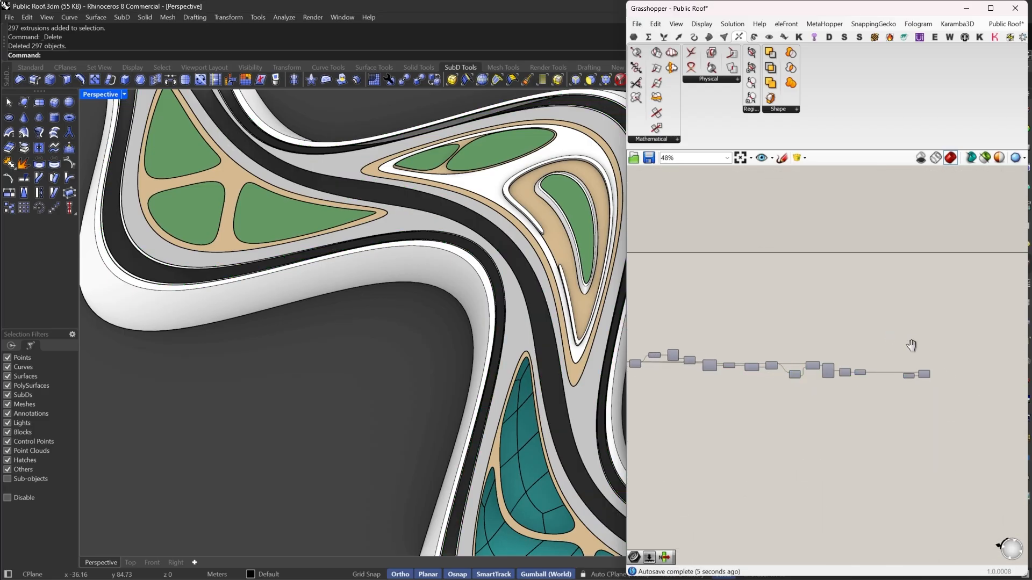
scroll(913, 380, "up", 5)
right_click(890, 377)
left_click(903, 417)
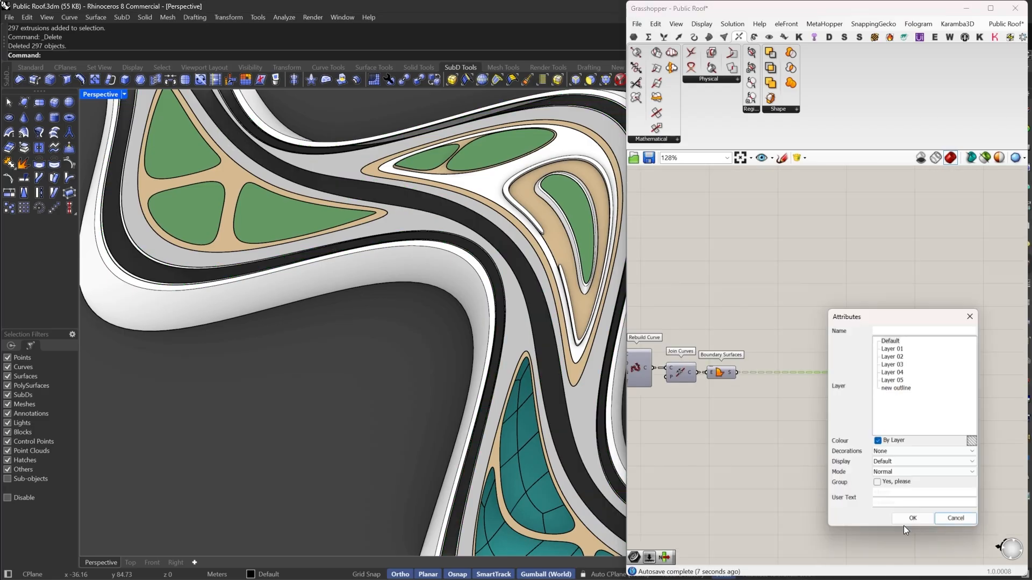
left_click(911, 513)
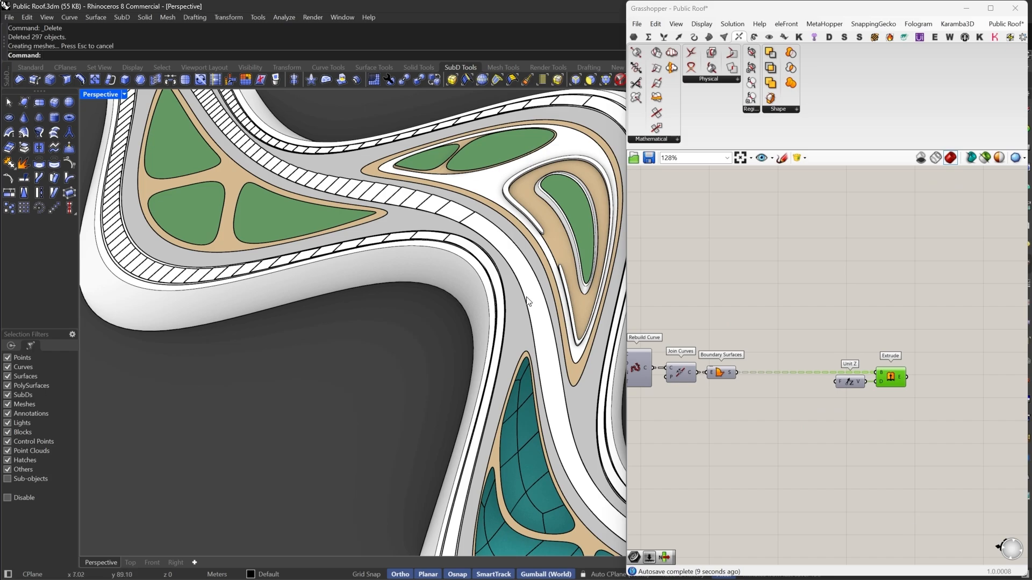
- Select and delete the newly baked panel extrusions in the viewport
scroll(484, 269, "up", 5)
right_click_drag(484, 270, 429, 251)
scroll(429, 251, "up", 4)
scroll(434, 250, "down", 8)
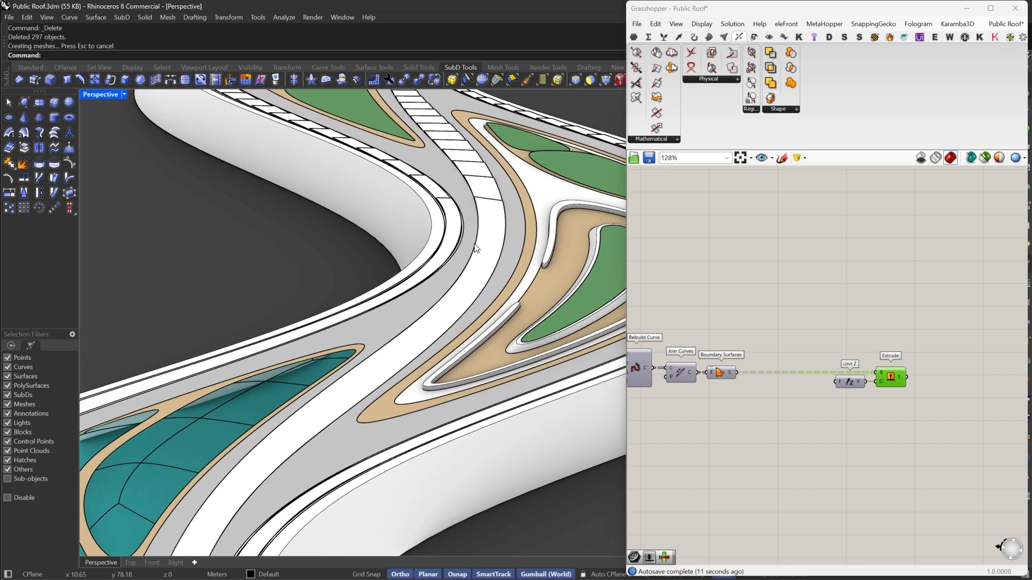
scroll(453, 227, "up", 9)
left_click(453, 227)
key("Delete")
- Set the Rebuild Curve control point count to 10
right_click_drag(832, 348, 948, 331)
scroll(742, 350, "up", 3)
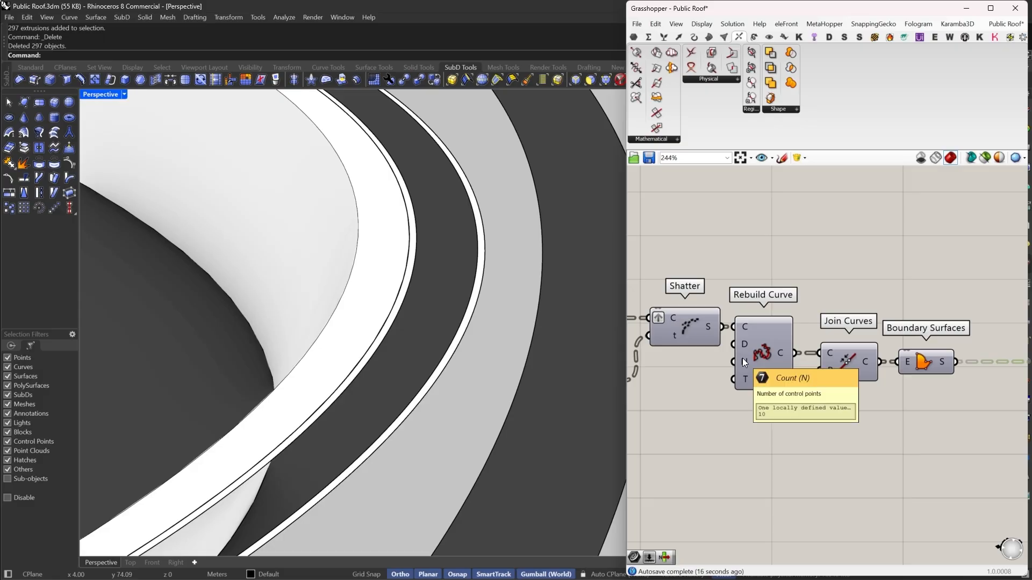
right_click(742, 359)
mouse_move(766, 457)
left_click(915, 457)
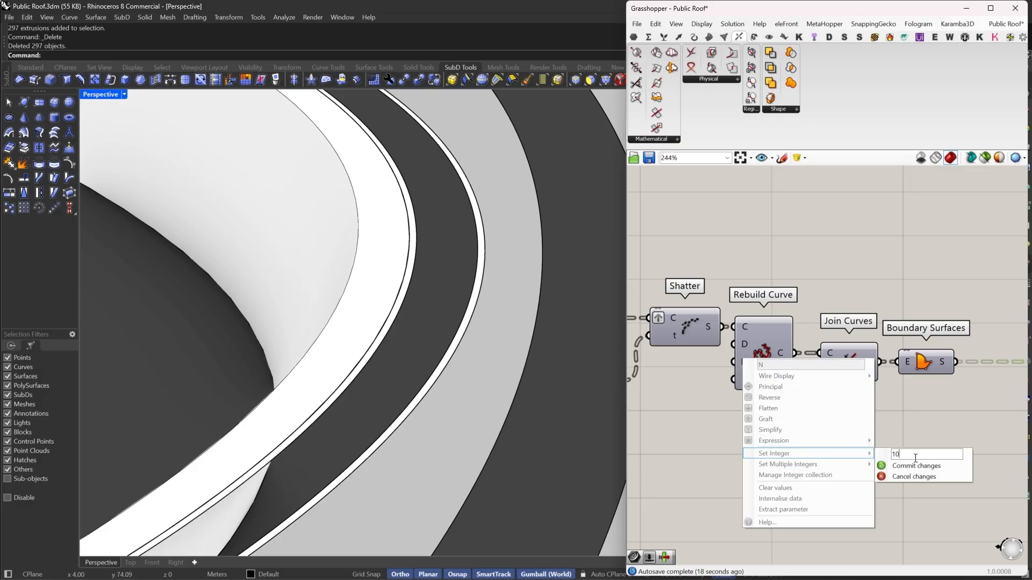
left_click(915, 467)
- Bake the Extrude output again with default attributes
scroll(932, 387, "down", 2)
right_click_drag(968, 364, 848, 352)
scroll(860, 351, "up", 2)
right_click(895, 334)
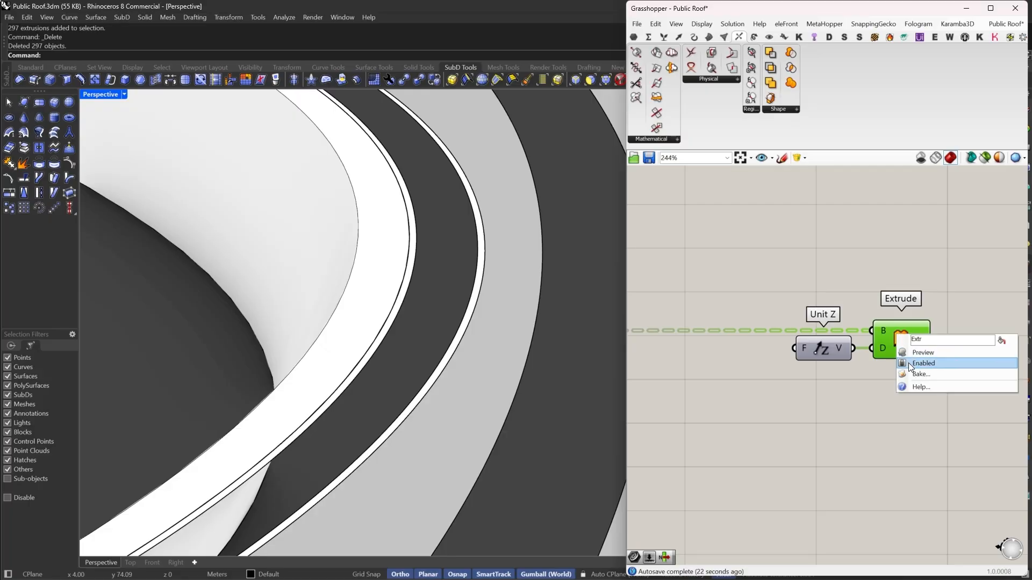
left_click(915, 375)
left_click(920, 467)
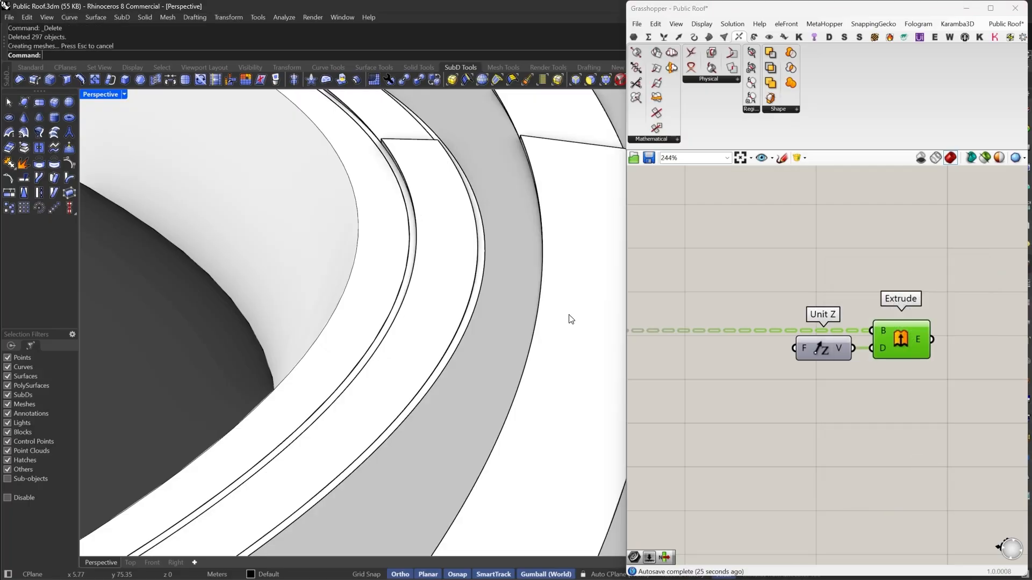
- Assign the beige custom material to the baked panel extrusions
scroll(569, 317, "down", 8)
right_click_drag(424, 253, 455, 356)
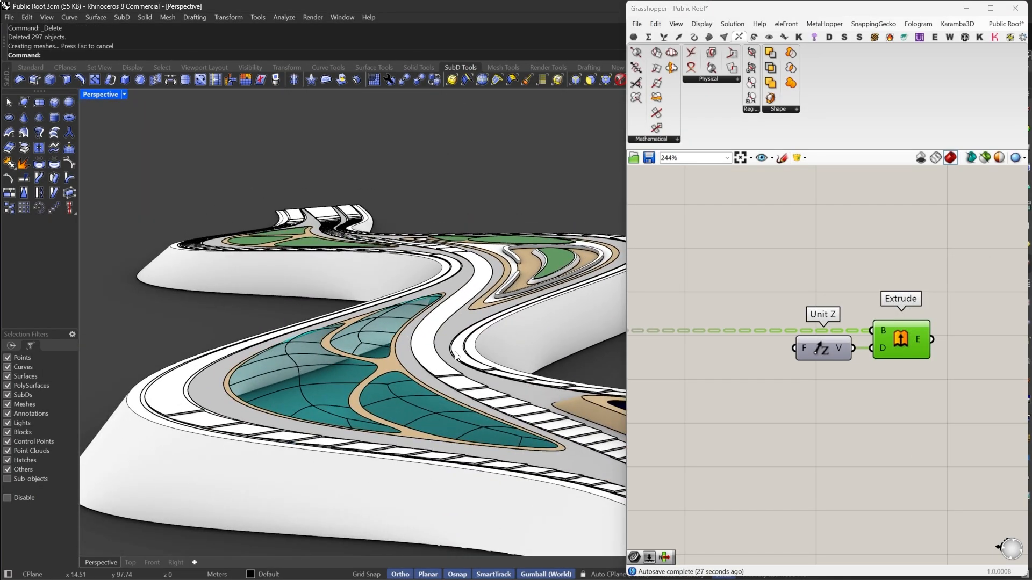
double_click(742, 8)
scroll(440, 377, "up", 5)
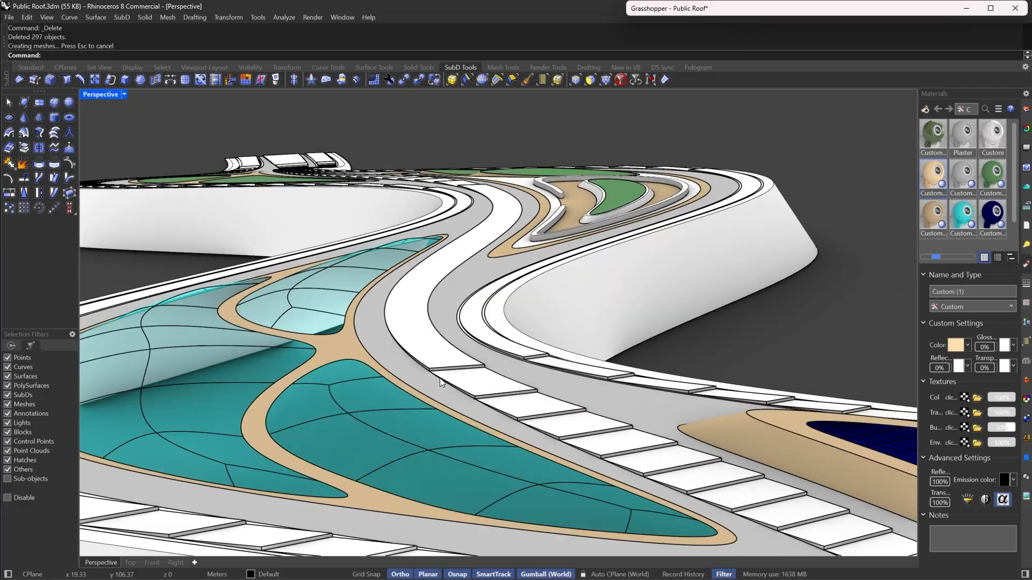
left_click(441, 379)
right_click(921, 174)
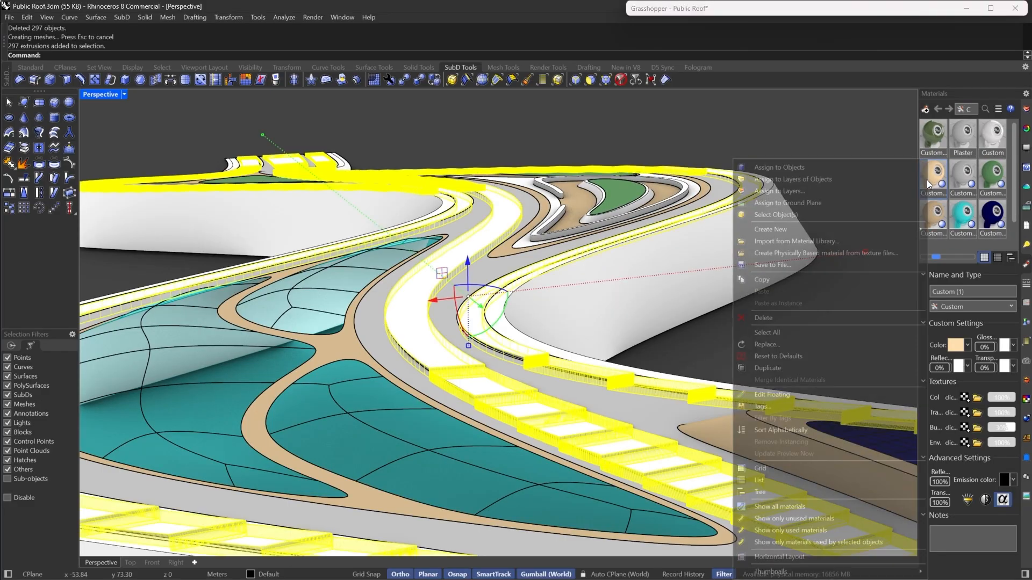
left_click(869, 169)
- Select and delete the baked panel extrusions from the roof
scroll(551, 221, "down", 5)
right_click_drag(550, 218, 553, 401)
scroll(417, 256, "down", 6)
scroll(439, 307, "up", 6)
scroll(440, 305, "down", 5)
scroll(524, 499, "up", 6)
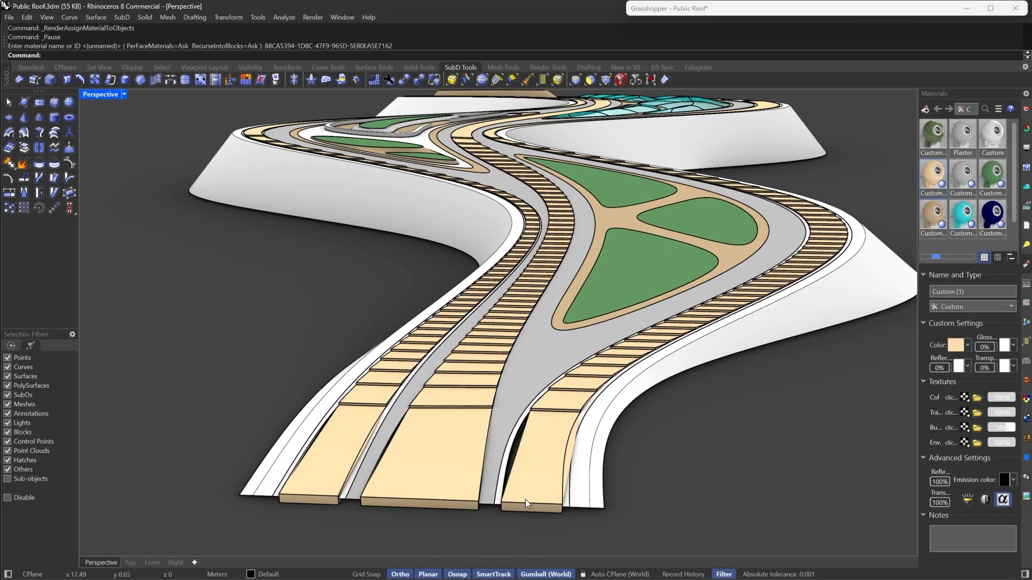
left_click(538, 432)
key("Delete")
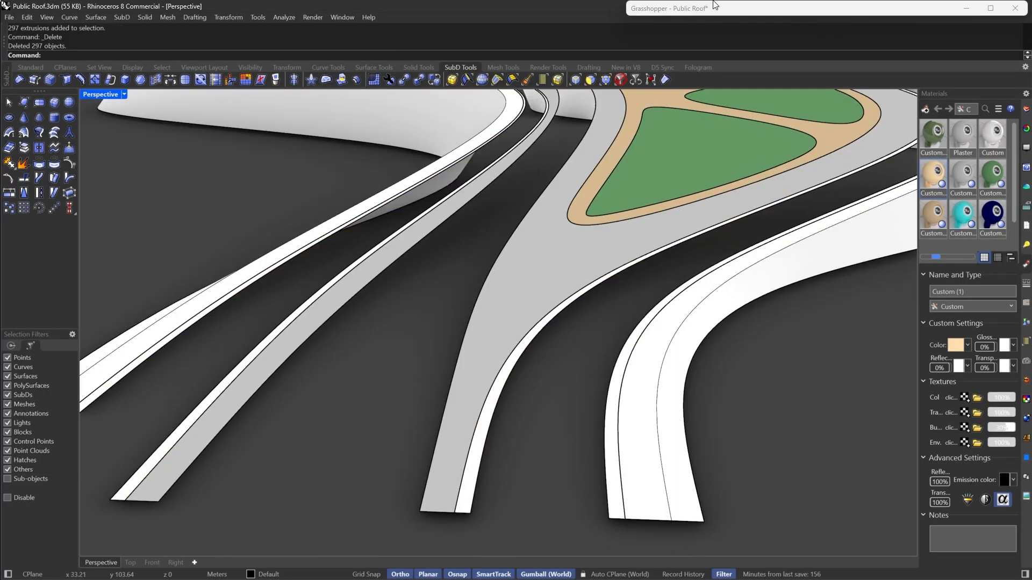
- Delete the Unit Z and Extrude components from the Grasshopper definition
double_click(718, 8)
scroll(831, 314, "up", 2)
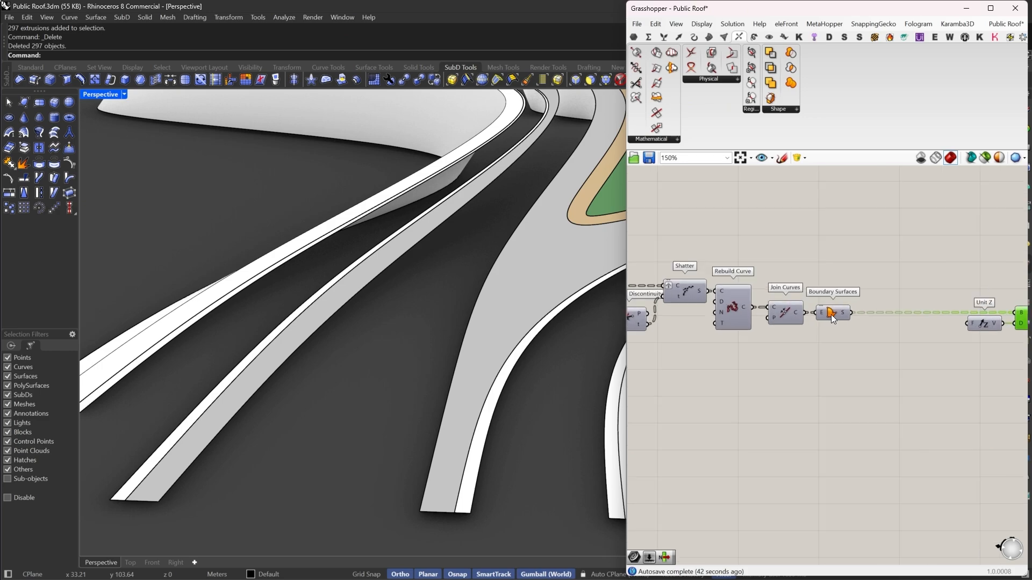
left_click(833, 313)
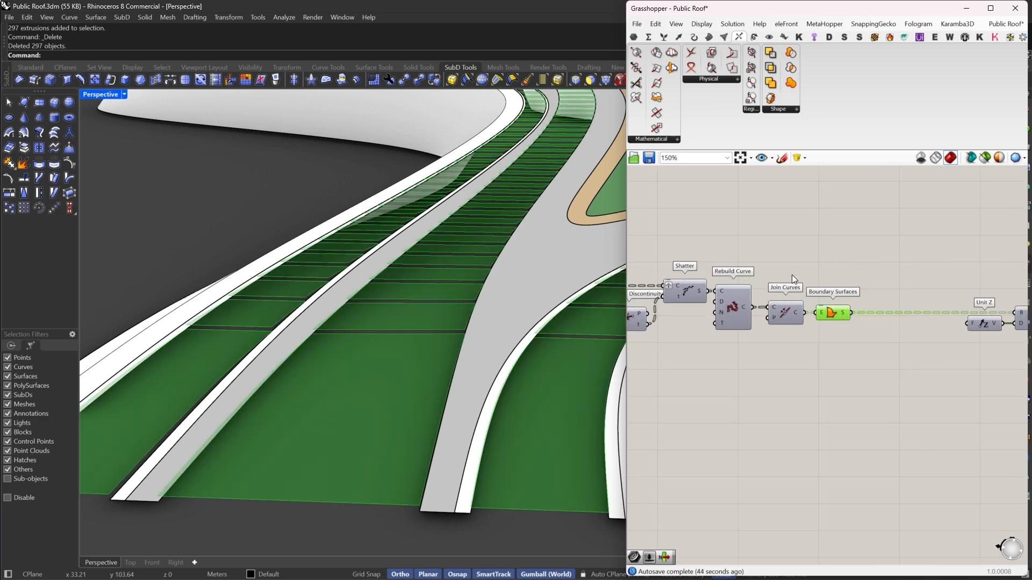
right_click_drag(910, 308, 910, 370)
left_click_drag(911, 371, 827, 279)
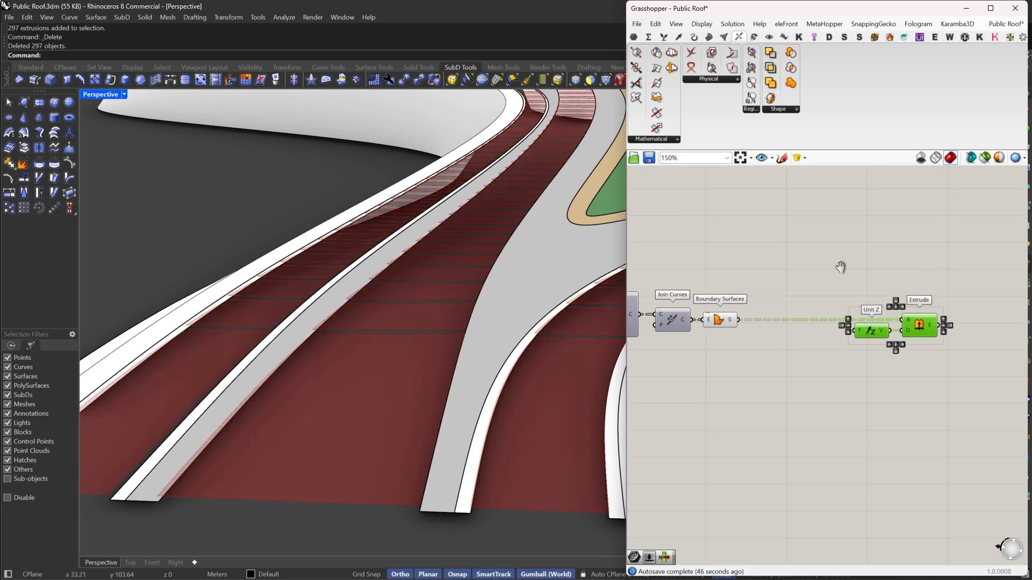
right_click_drag(842, 269, 864, 275)
key("Delete")
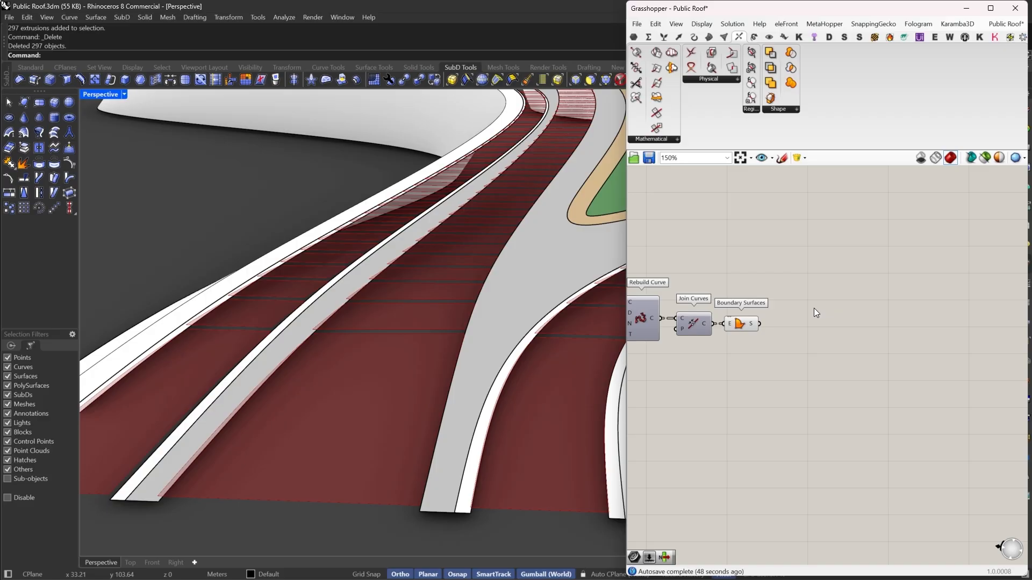
- Bake the Boundary Surfaces output into the Rhino document as a group
left_click(744, 324)
right_click(745, 325)
left_click(778, 374)
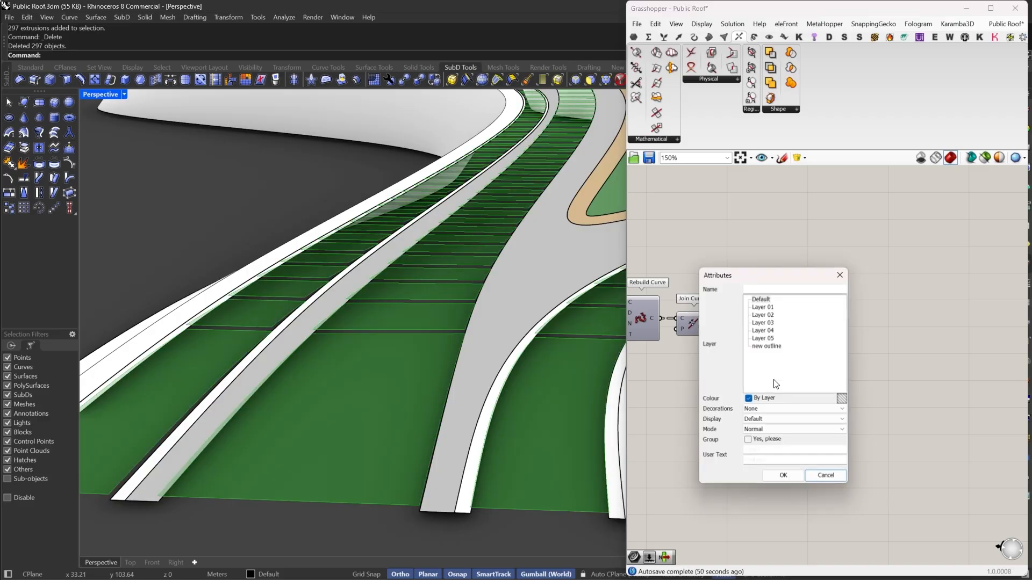
left_click(768, 442)
left_click(780, 476)
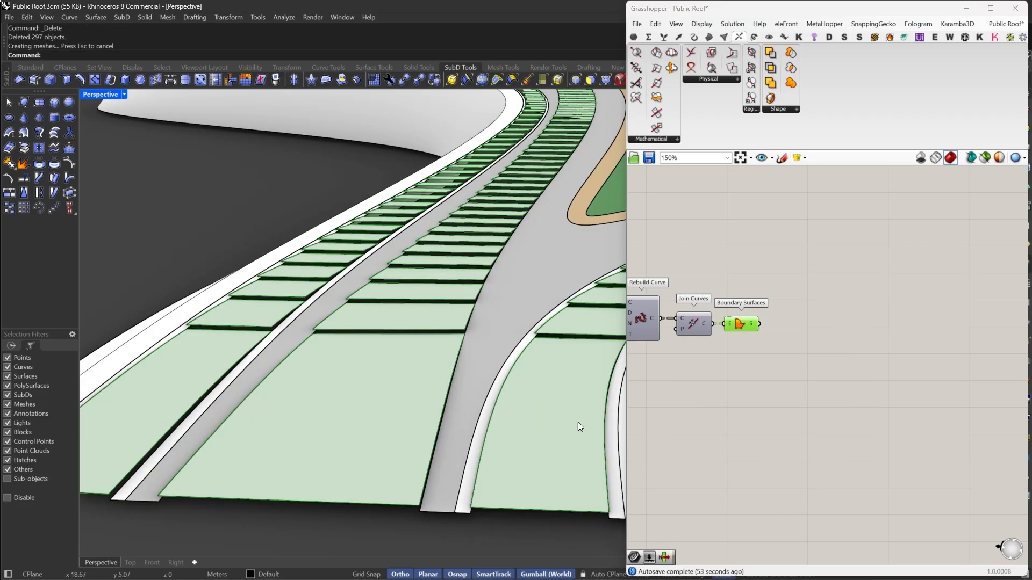
- Orbit and zoom around the roof to inspect the baked panel surfaces
double_click(747, 9)
scroll(594, 304, "down", 6)
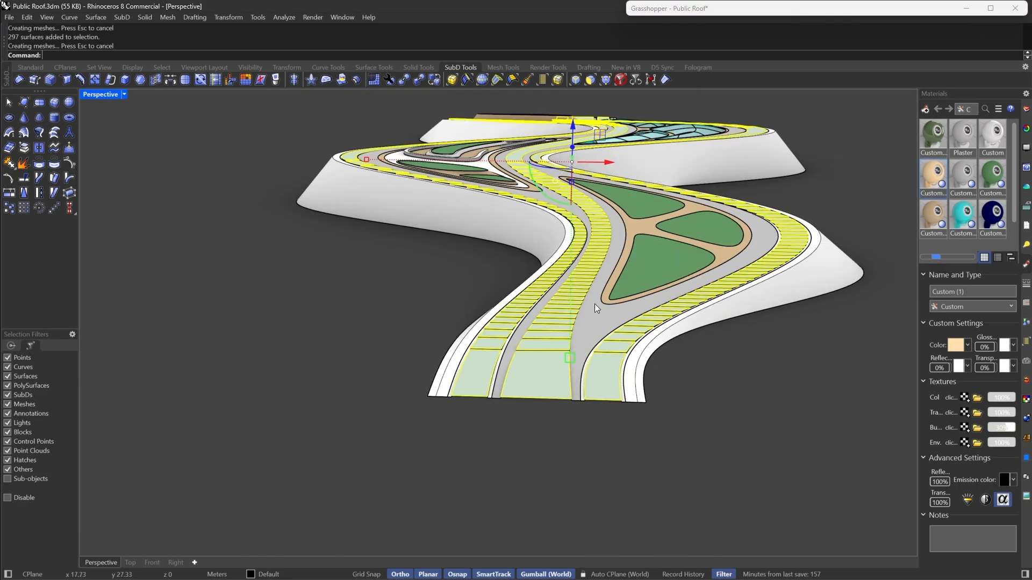
right_click_drag(594, 304, 742, 285)
scroll(557, 289, "up", 6)
left_click(578, 271)
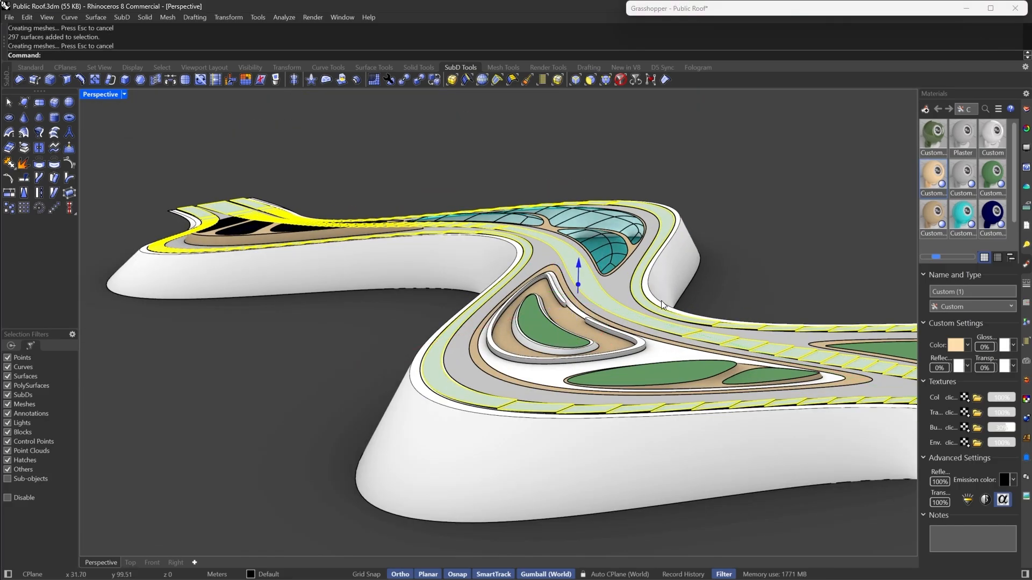
key("Escape")
scroll(338, 309, "down", 10)
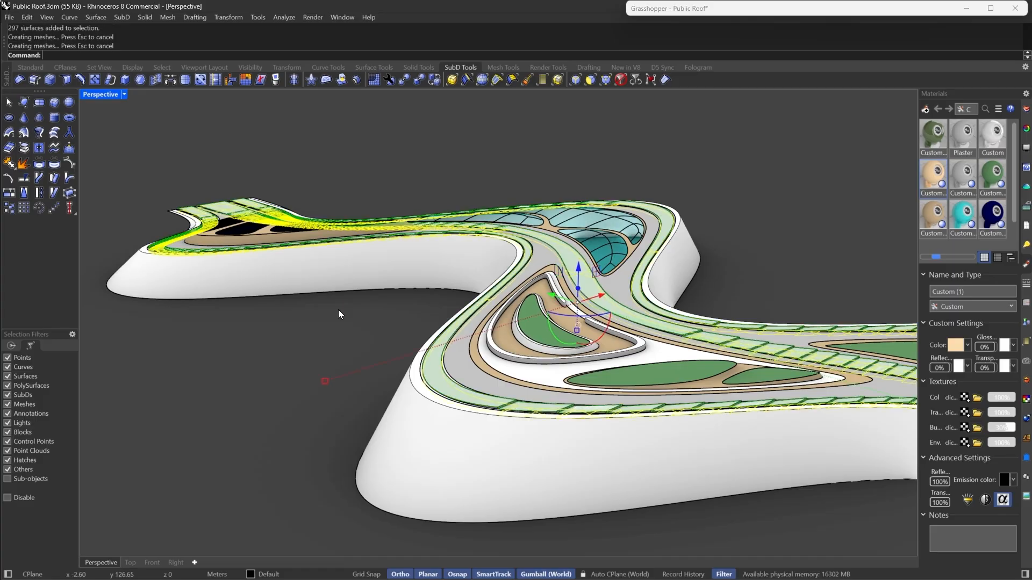
scroll(675, 434, "up", 10)
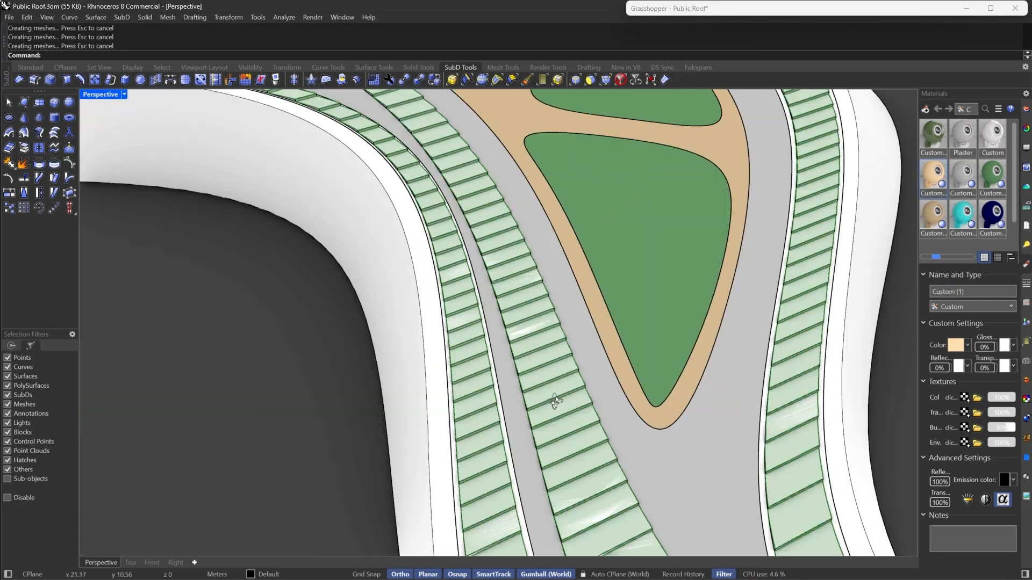
scroll(386, 344, "down", 8)
right_click_drag(556, 402, 557, 320)
scroll(765, 225, "up", 6)
right_click_drag(765, 225, 632, 293)
scroll(436, 271, "down", 6)
scroll(581, 271, "up", 4)
scroll(362, 261, "down", 6)
scroll(632, 293, "up", 5)
- Turn off the preview of the selected panel components in Grasshopper
left_click(725, 12)
double_click(724, 11)
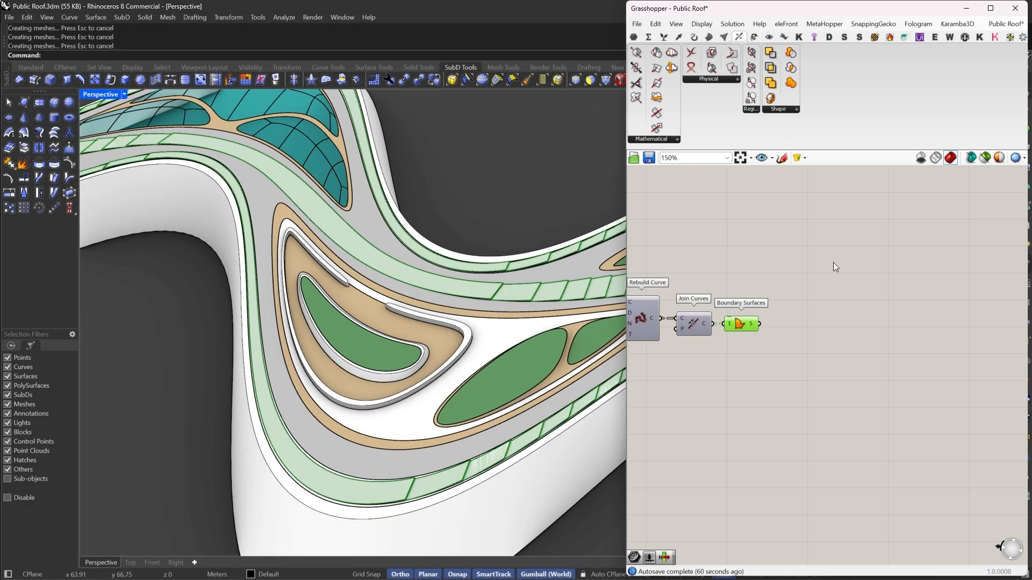
left_click_drag(830, 259, 694, 336)
right_click(746, 253)
left_click(772, 270)
scroll(384, 317, "down", 3)
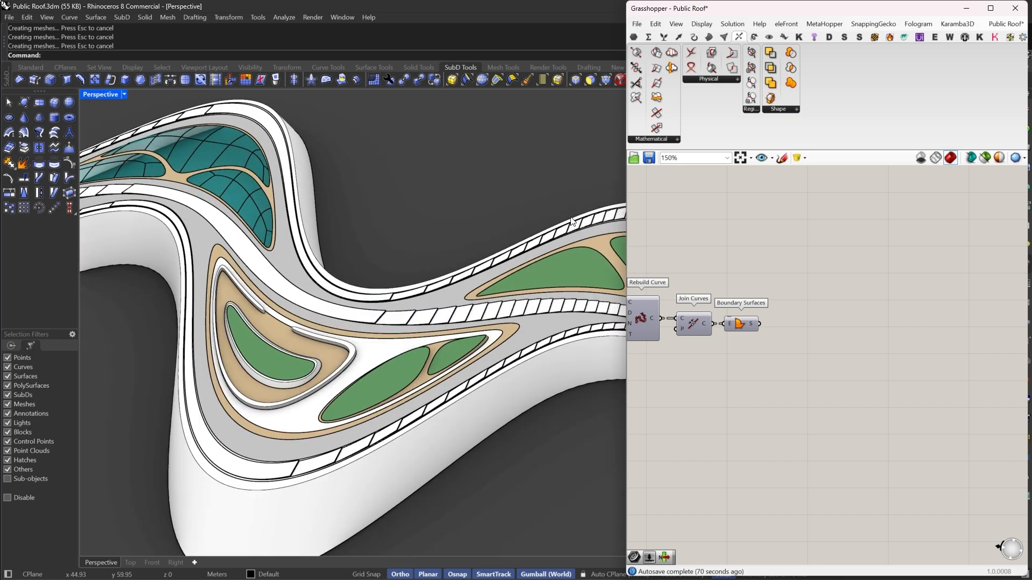
- Assign the beige custom material to the baked panel surfaces
double_click(724, 12)
scroll(699, 222, "up", 10)
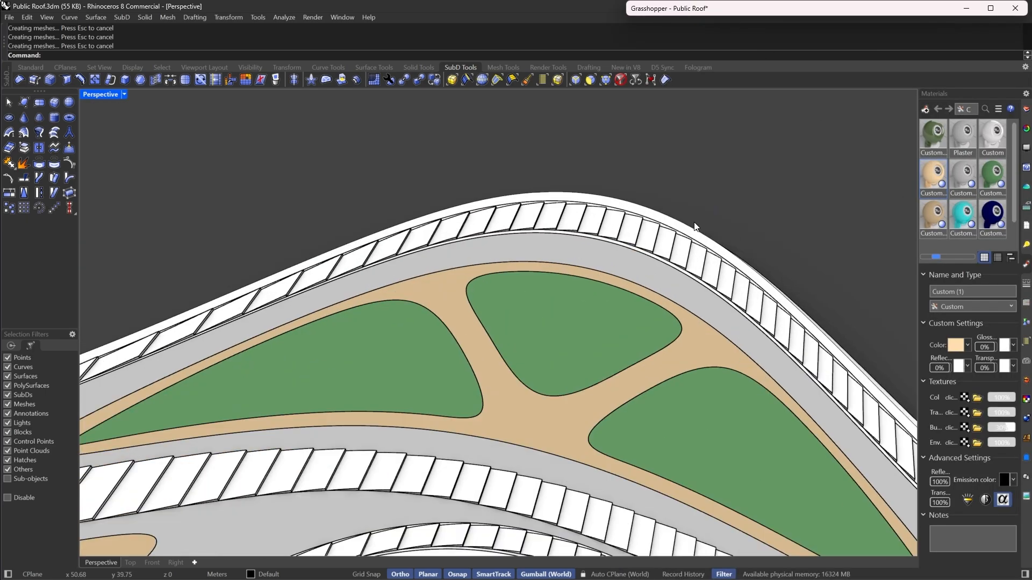
left_click(660, 236)
right_click(935, 170)
left_click(881, 166)
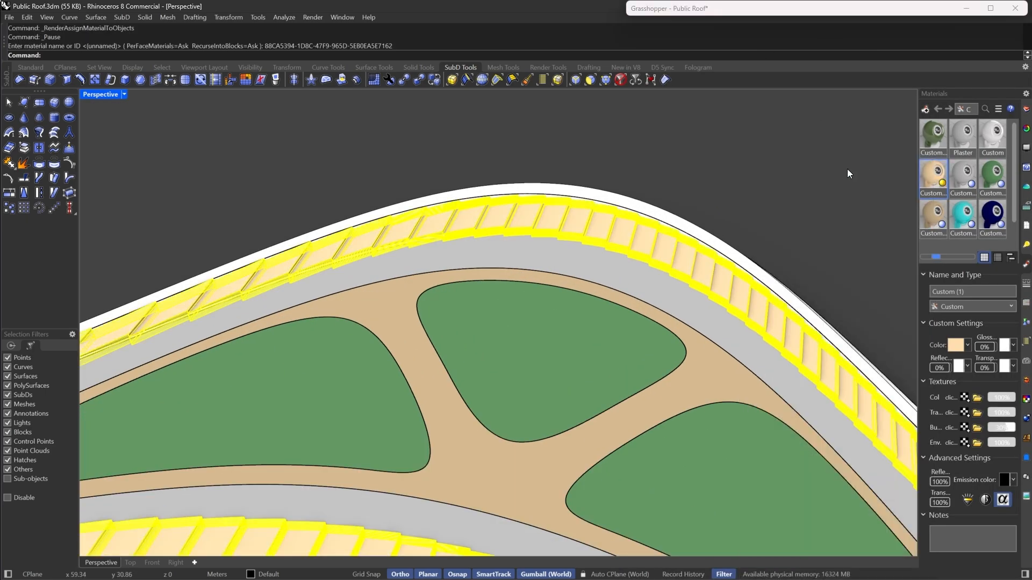
- Review the whole Grasshopper definition on the canvas
scroll(607, 255, "down", 6)
mouse_move(635, 265)
right_mouse_down()
mouse_move(552, 259)
mouse_move(618, 259)
right_mouse_up()
double_click(728, 11)
scroll(874, 348, "down", 8)
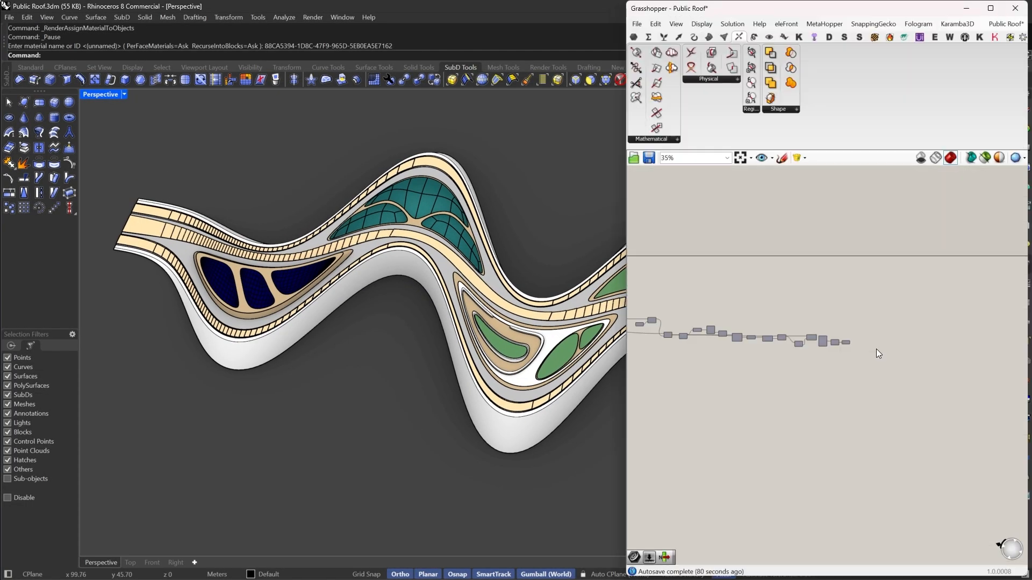
right_click_drag(699, 343, 838, 343)
right_click_drag(726, 357, 809, 352)
scroll(808, 352, "up", 8)
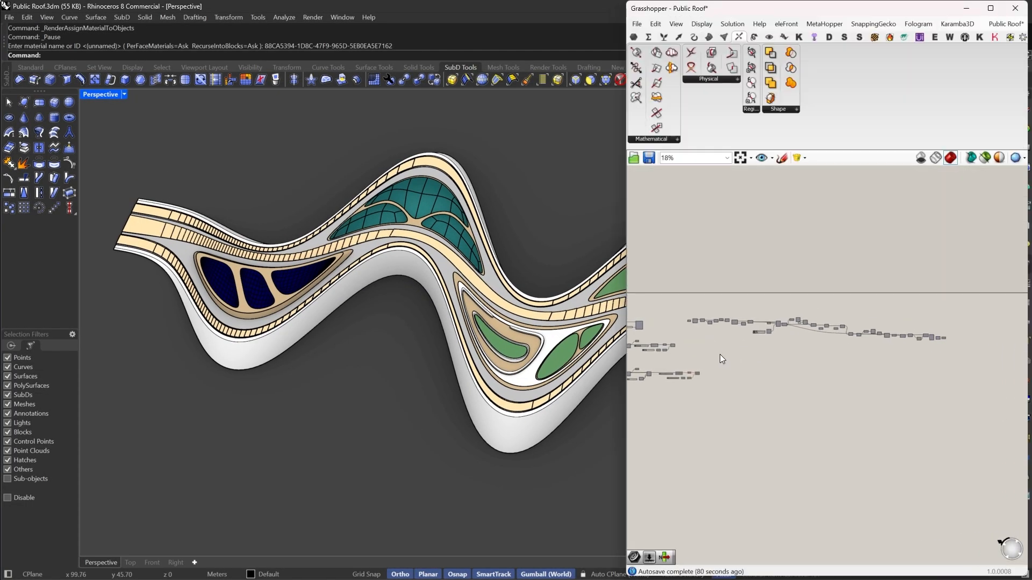
left_click_drag(664, 258, 975, 438)
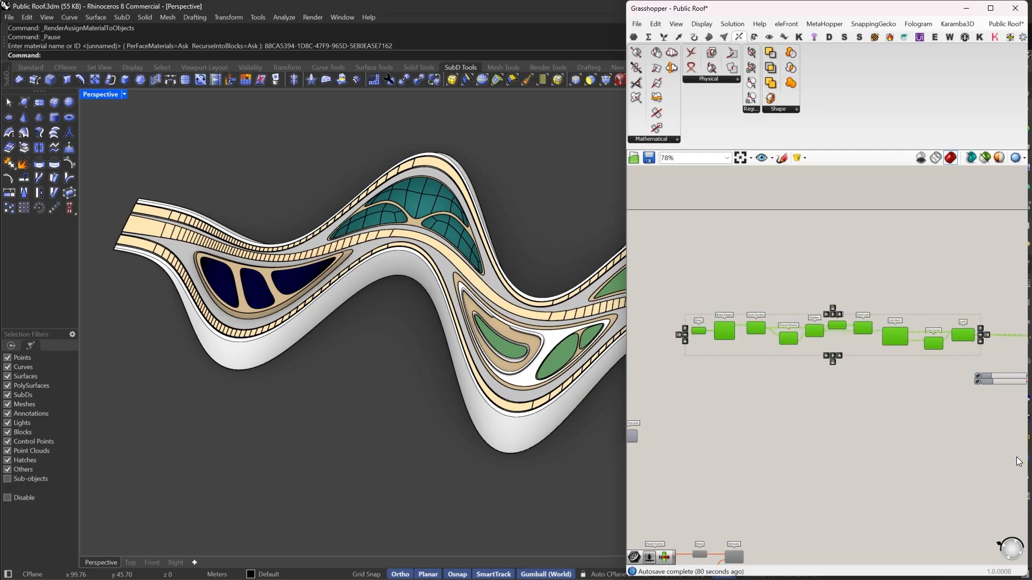
right_click_drag(975, 427, 784, 415)
scroll(459, 301, "up", 5)
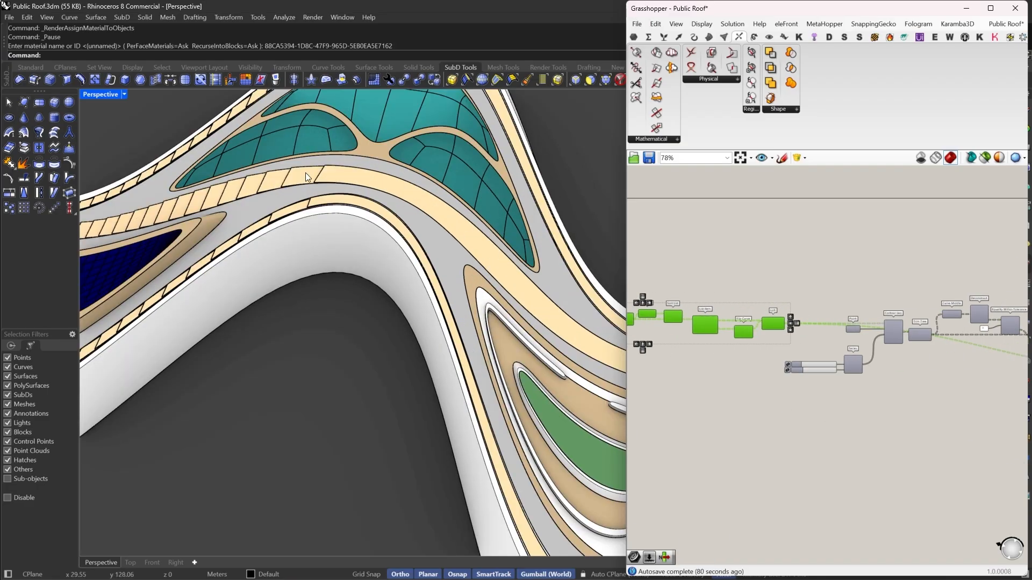
- Orbit and zoom around the roof to review the applied materials
scroll(385, 284, "down", 6)
right_click_drag(385, 284, 516, 390)
scroll(424, 244, "up", 3)
scroll(393, 298, "down", 3)
scroll(393, 298, "up", 3)
scroll(521, 405, "down", 3)
scroll(350, 307, "up", 4)
mouse_move(350, 307)
right_mouse_down()
mouse_move(563, 295)
mouse_move(352, 313)
right_mouse_up()
scroll(563, 295, "down", 6)
scroll(568, 174, "up", 8)
scroll(568, 173, "up", 2)
scroll(505, 224, "down", 3)
right_click_drag(505, 224, 511, 251)
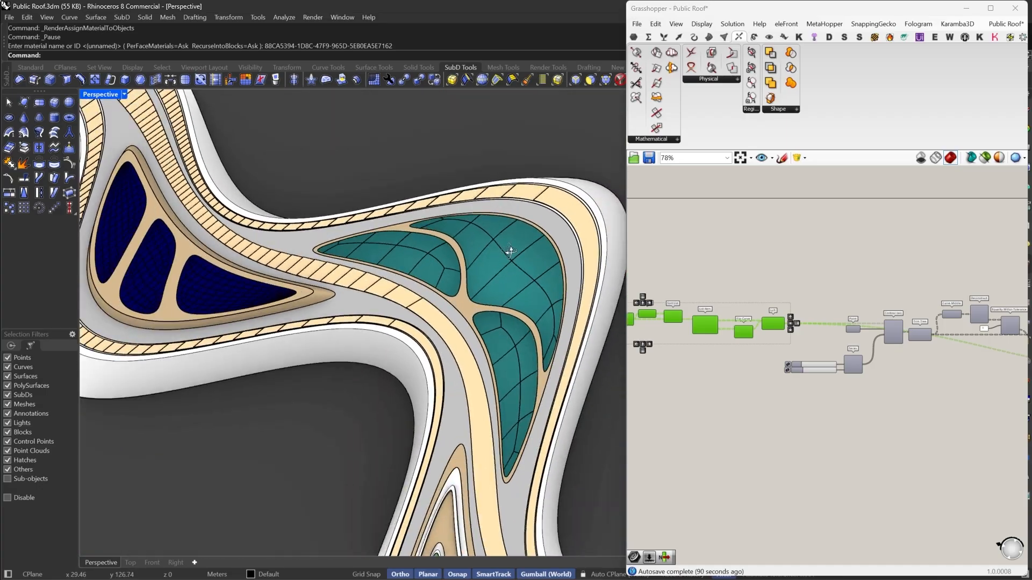
scroll(511, 251, "down", 5)
right_click_drag(436, 343, 372, 431)
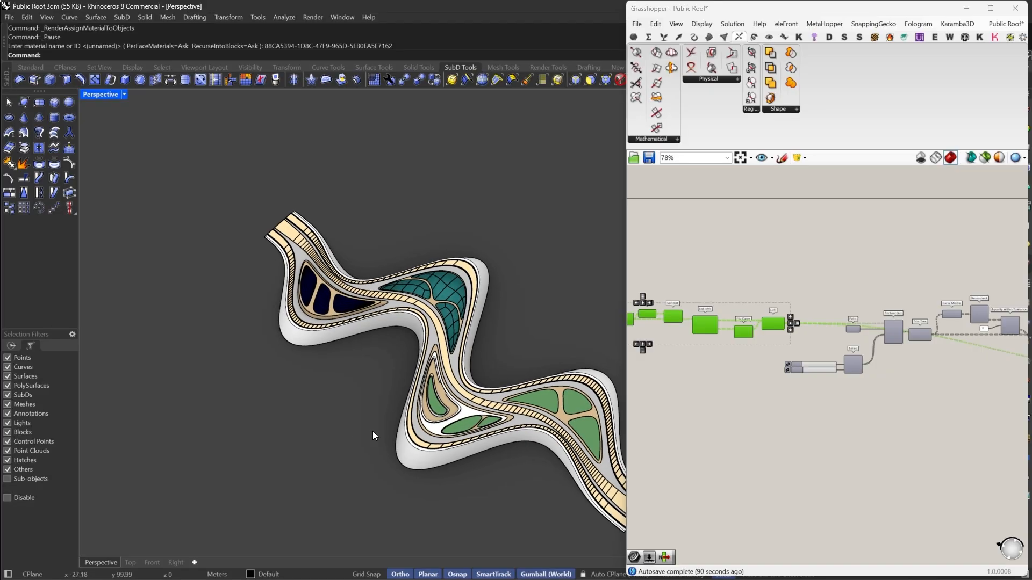
- Save the Grasshopper definition
left_click(647, 160)
scroll(752, 247, "down", 2)
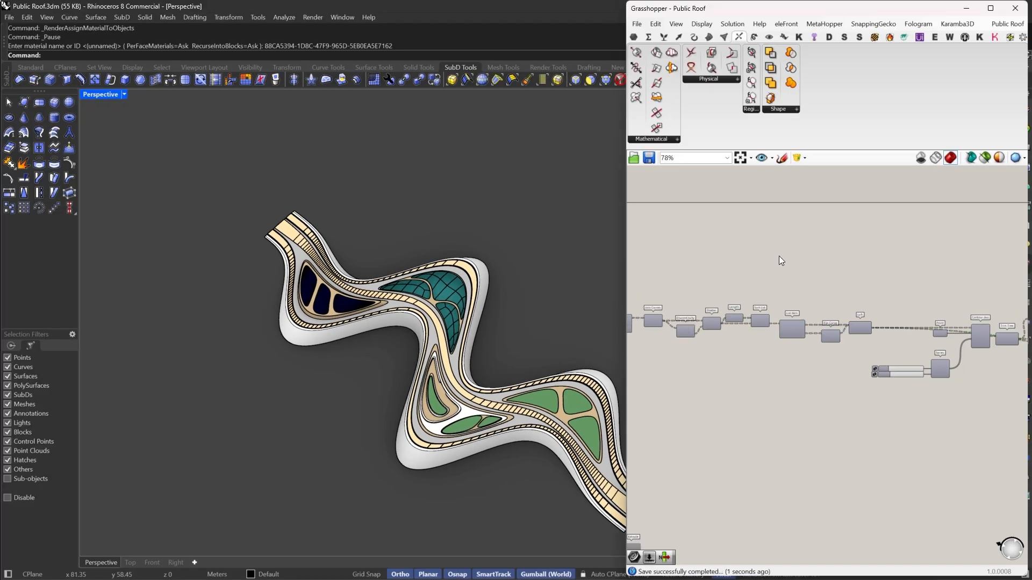
double_click(752, 11)
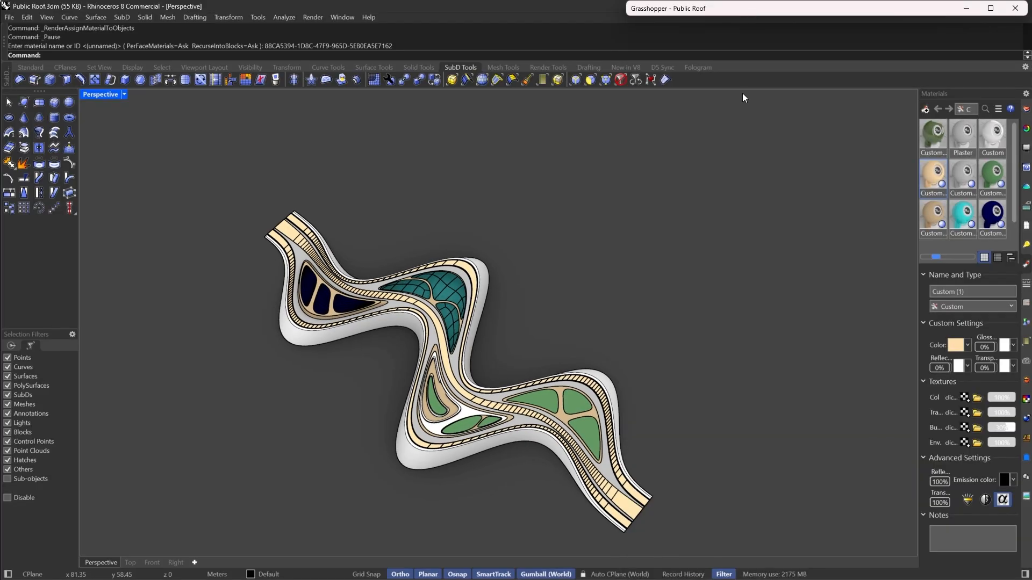
- Orbit and zoom the viewport to frame the whole roof from above
right_click_drag(409, 392, 445, 381)
scroll(445, 382, "up", 5)
right_click_drag(567, 312, 580, 327)
scroll(420, 292, "down", 3)
right_click_drag(421, 292, 602, 281)
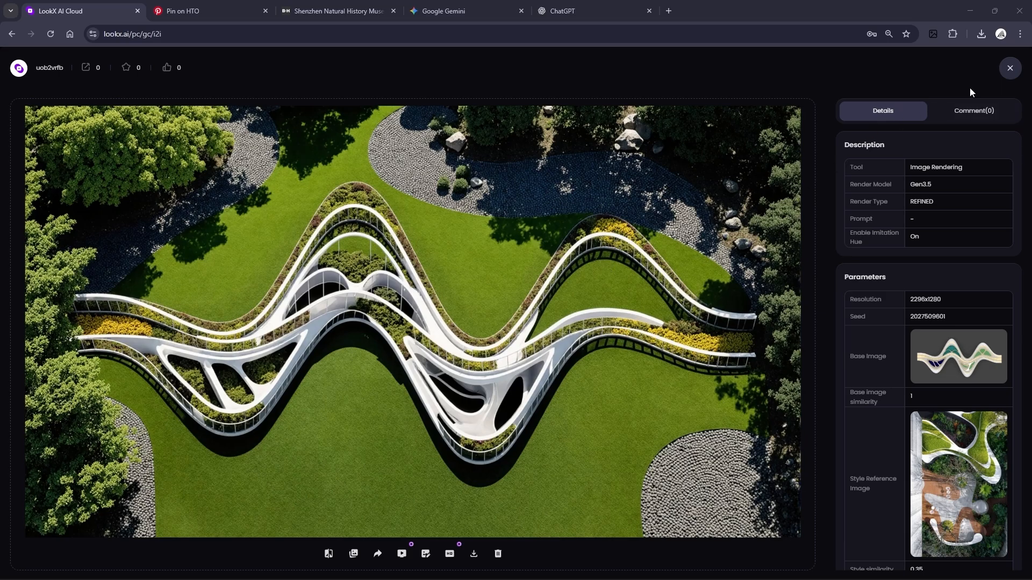
- Close the rendered image details in the browser and switch to the Google Gemini tab
left_click(1010, 68)
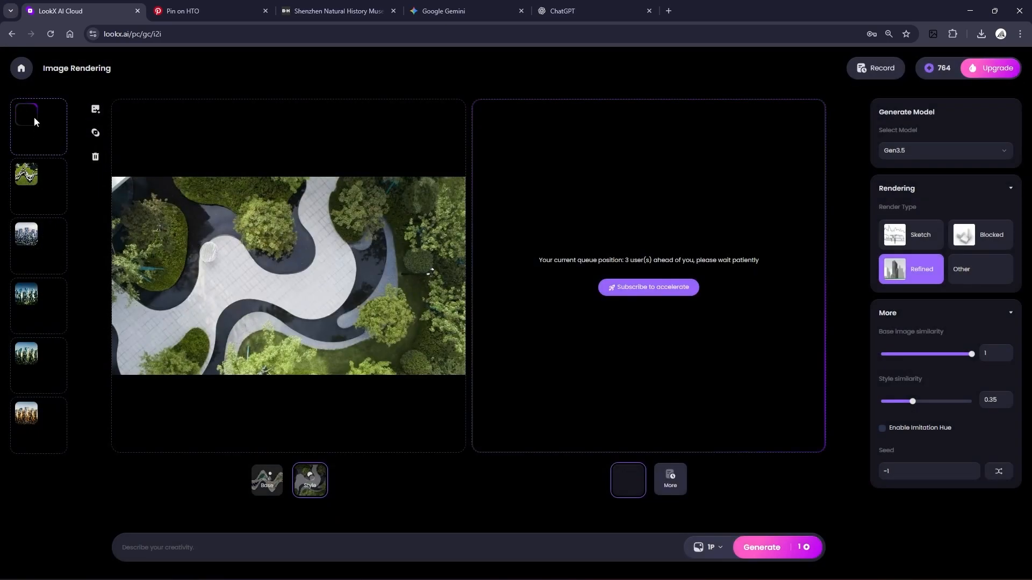
left_click(462, 7)
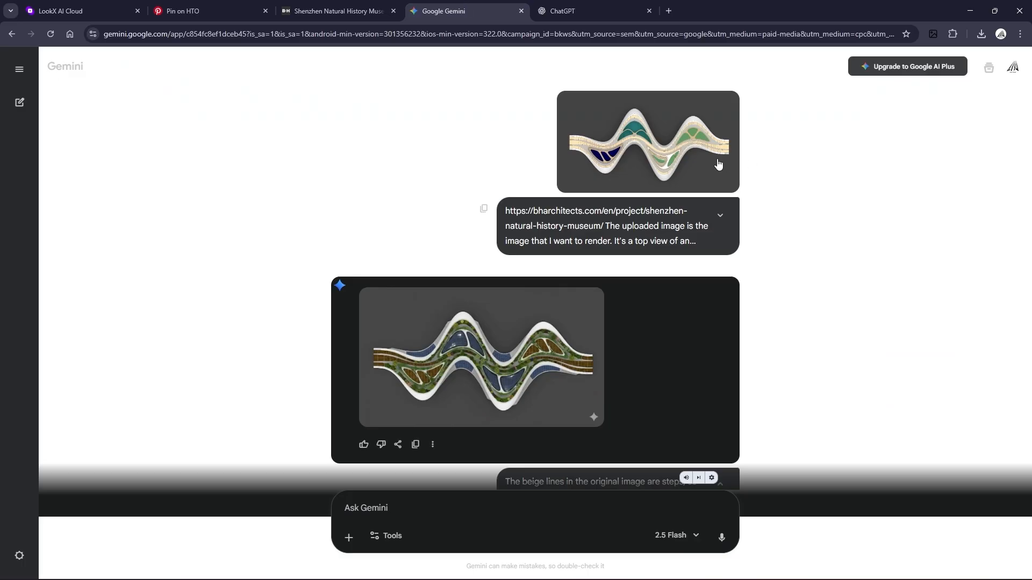
- Compare the uploaded roof image with the Gemini-generated rendering in the chat
left_click(533, 359)
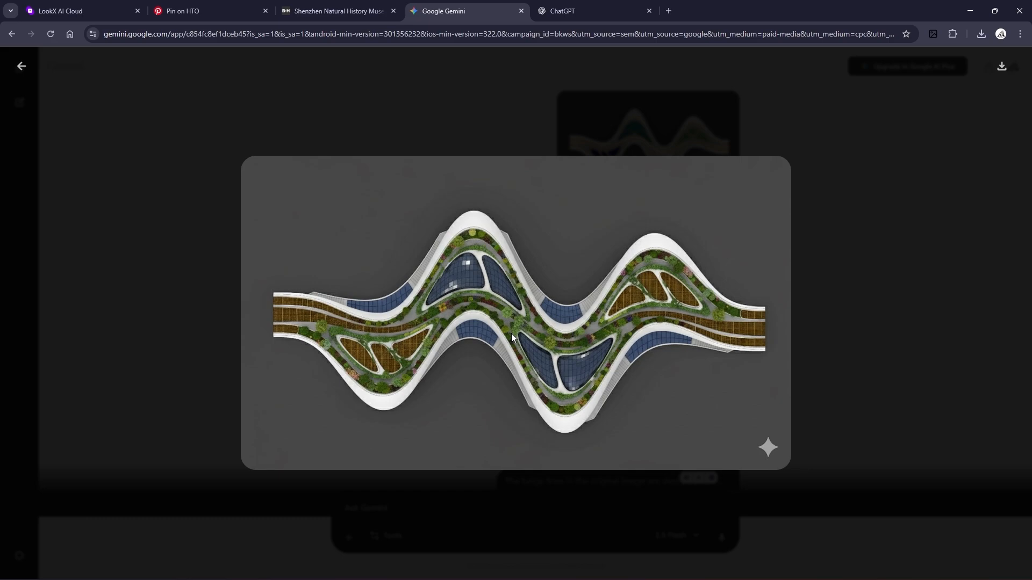
left_click(907, 201)
left_click(647, 141)
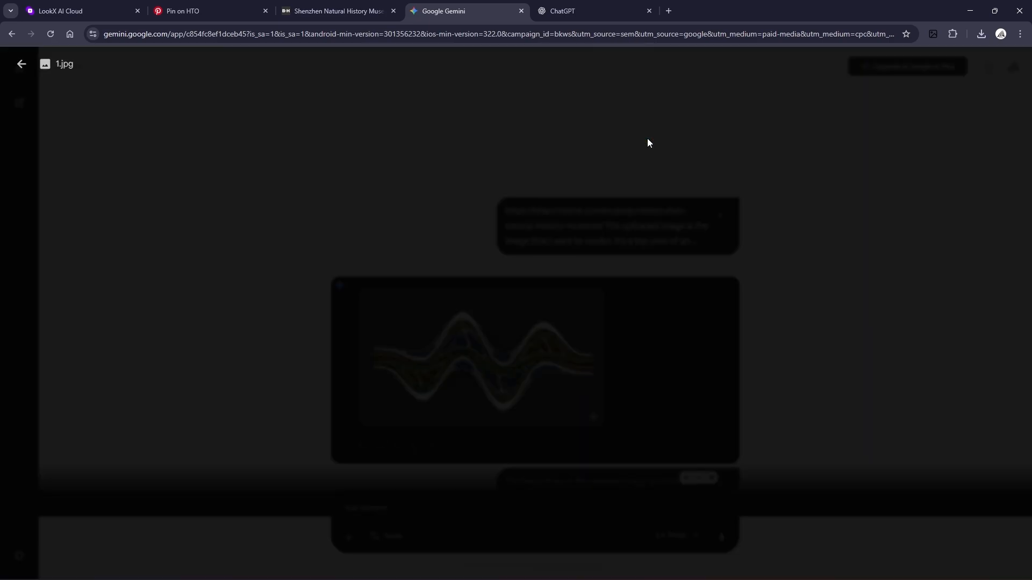
left_click(817, 225)
left_click(641, 156)
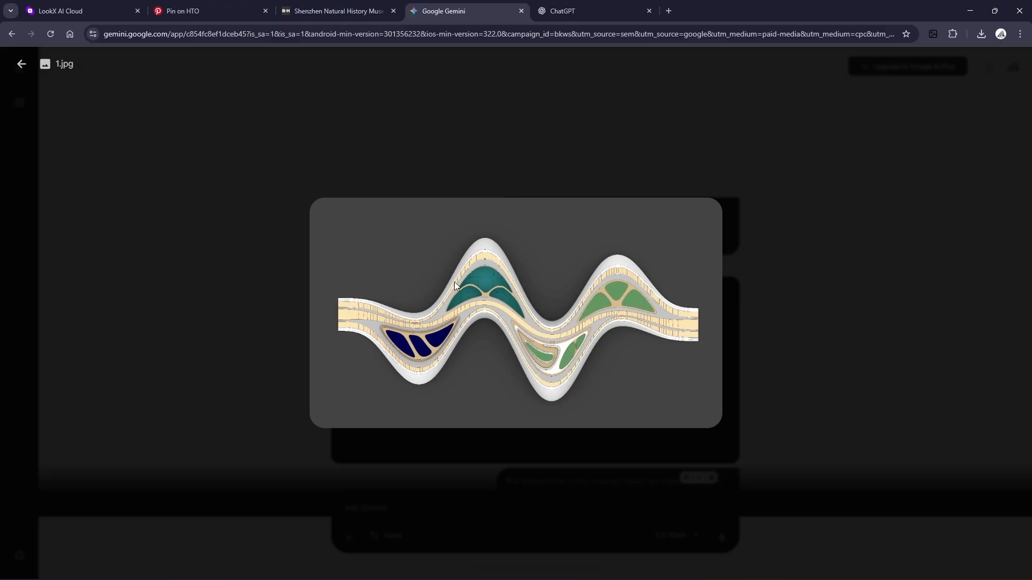
left_click(752, 258)
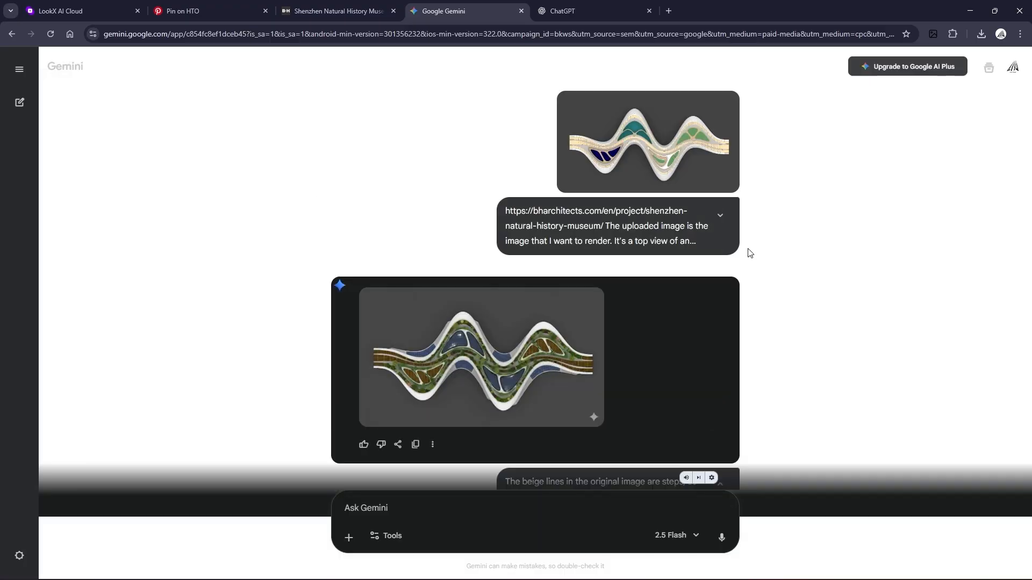
left_click(499, 334)
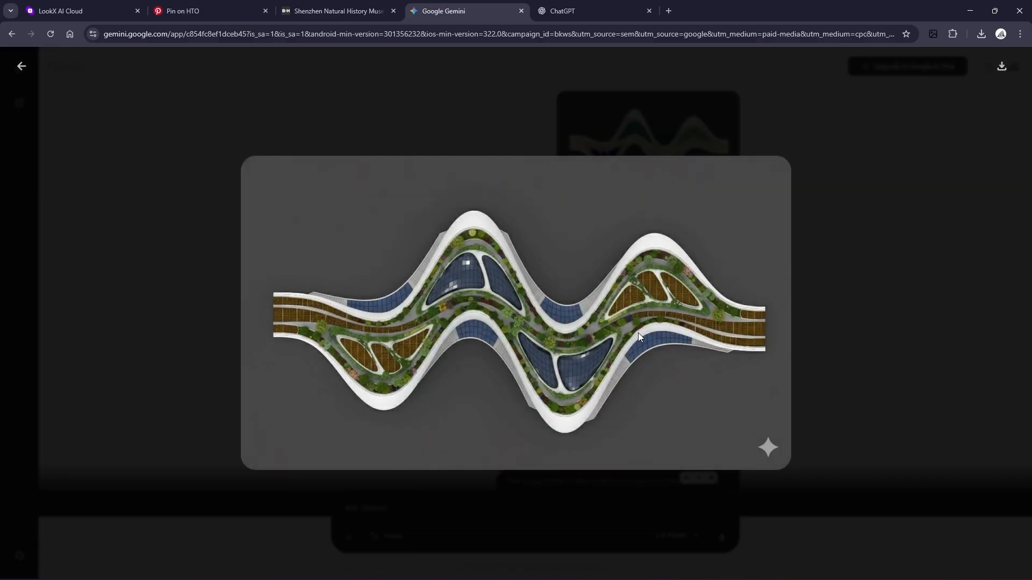
- Review the earlier Gemini prompts, expanding the first one, and enlarge the generated roof renderings for inspection
key("Escape")
scroll(755, 271, "down", 2)
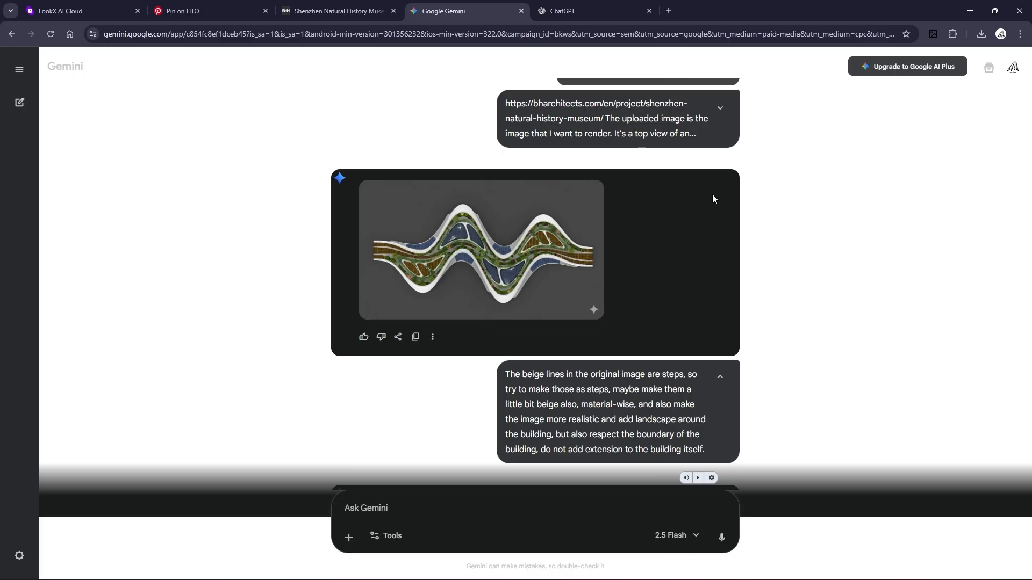
left_click(719, 108)
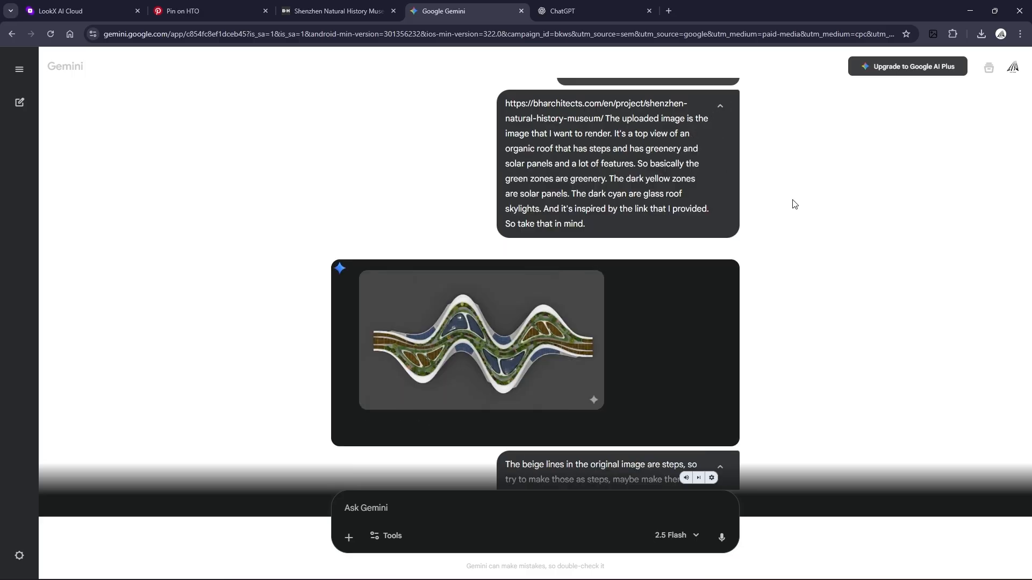
scroll(794, 204, "down", 5)
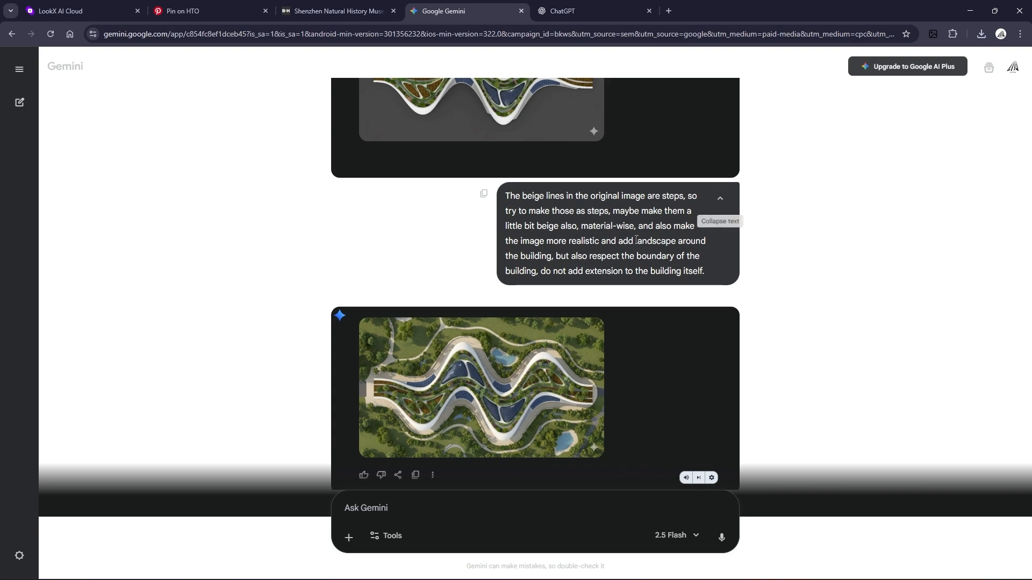
left_click(512, 370)
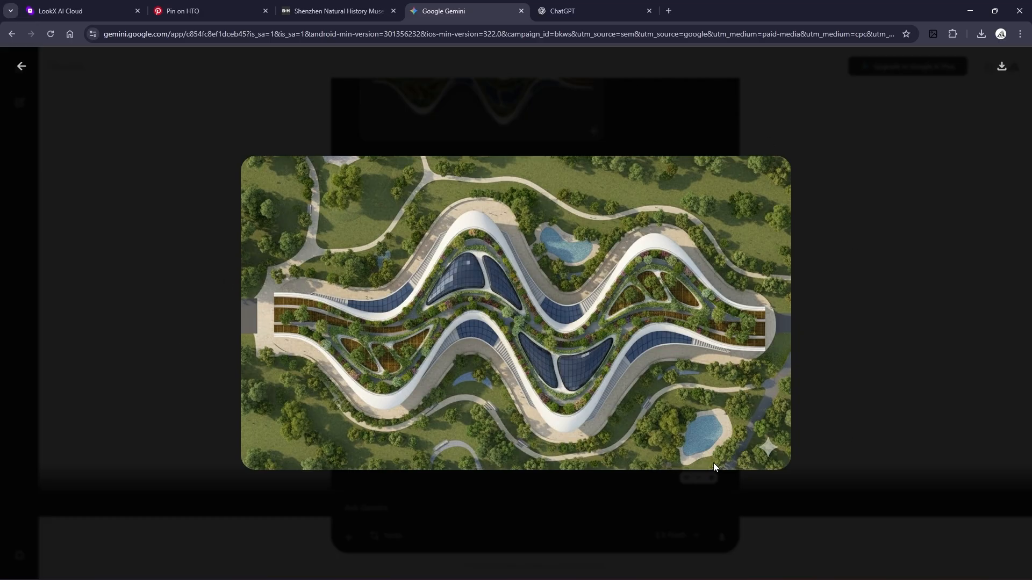
left_click(962, 238)
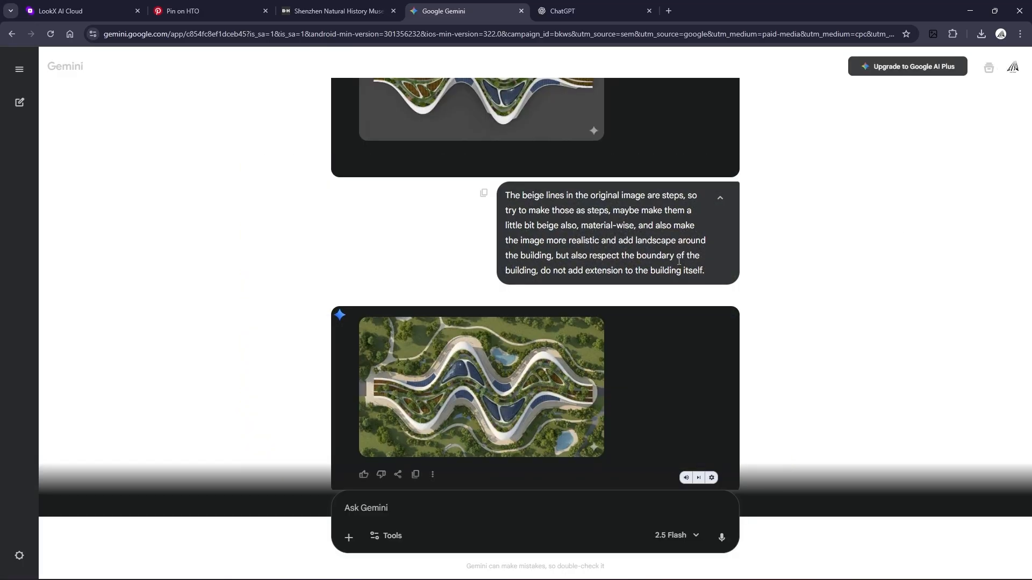
scroll(669, 247, "down", 3)
scroll(680, 265, "down", 2)
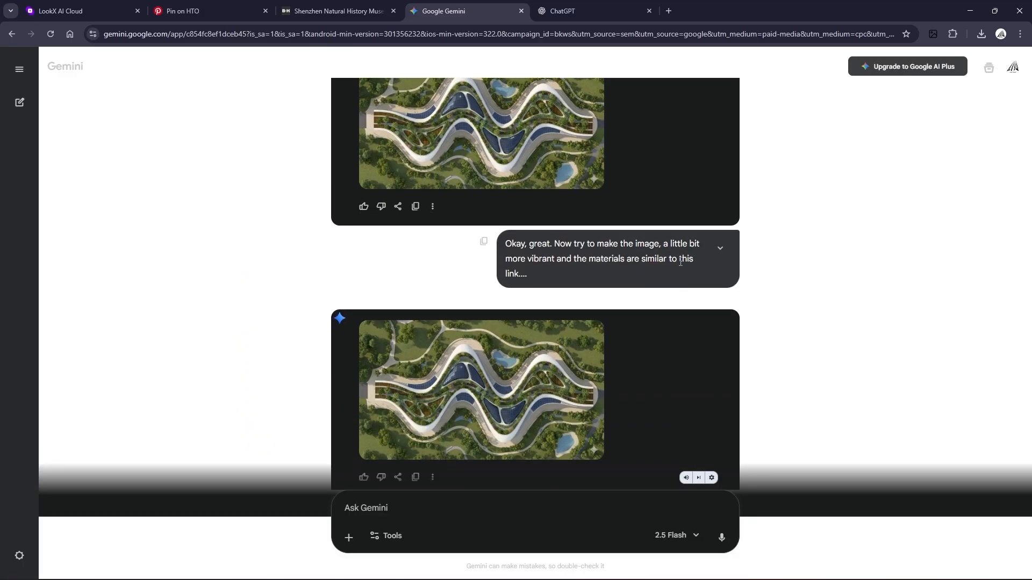
scroll(681, 261, "down", 3)
scroll(680, 261, "up", 2)
left_click(492, 370)
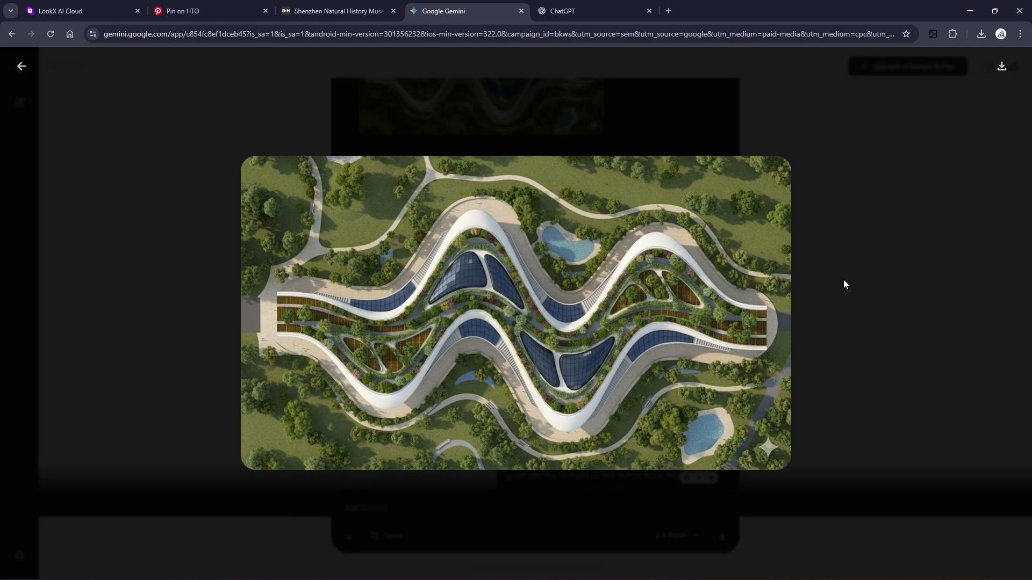
left_click(843, 284)
- Scroll through the later Gemini prompts and enlarge the regenerated renderings, including the curve-preserving version
scroll(659, 252, "down", 4)
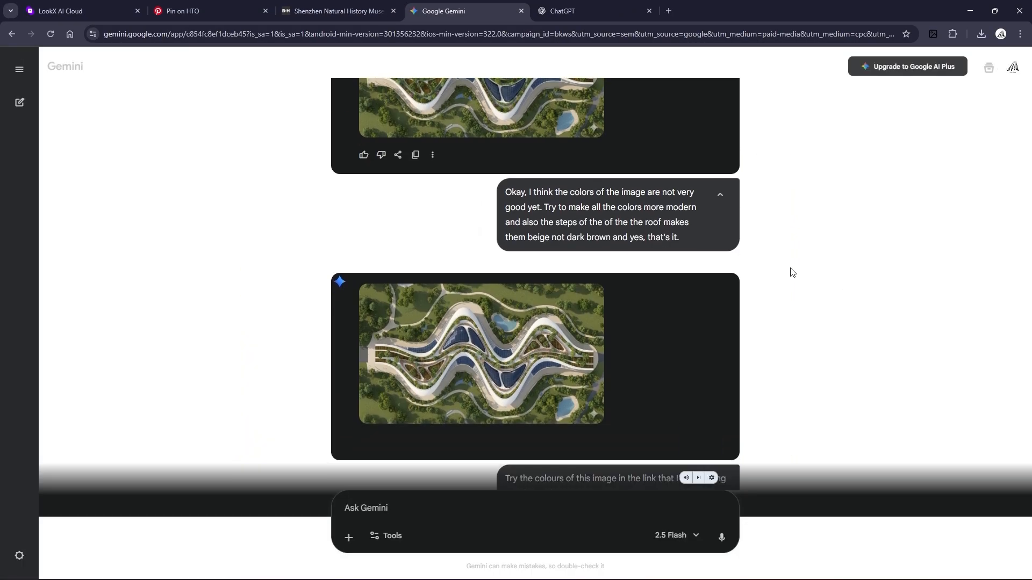
scroll(791, 273, "down", 3)
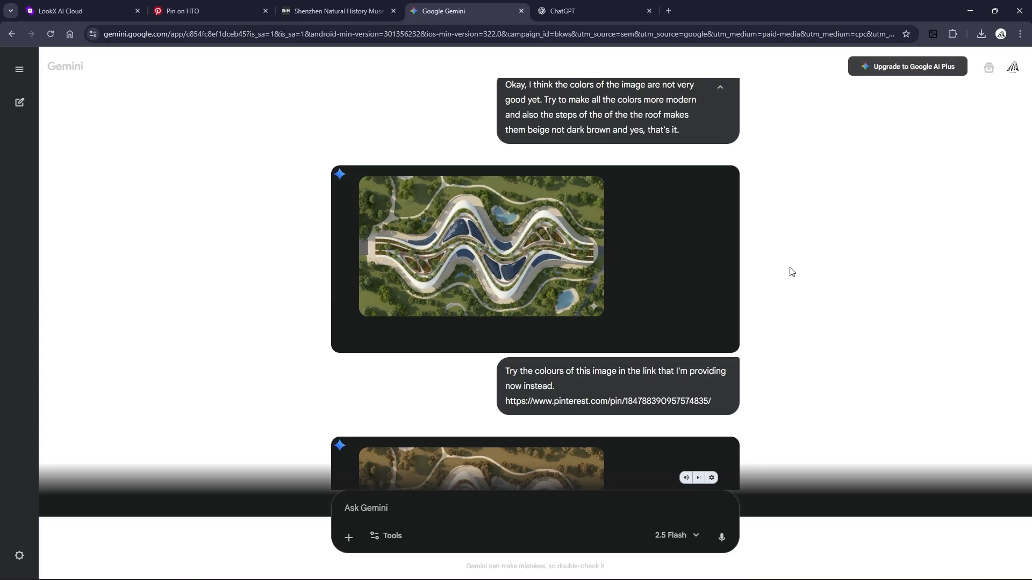
scroll(791, 272, "down", 6)
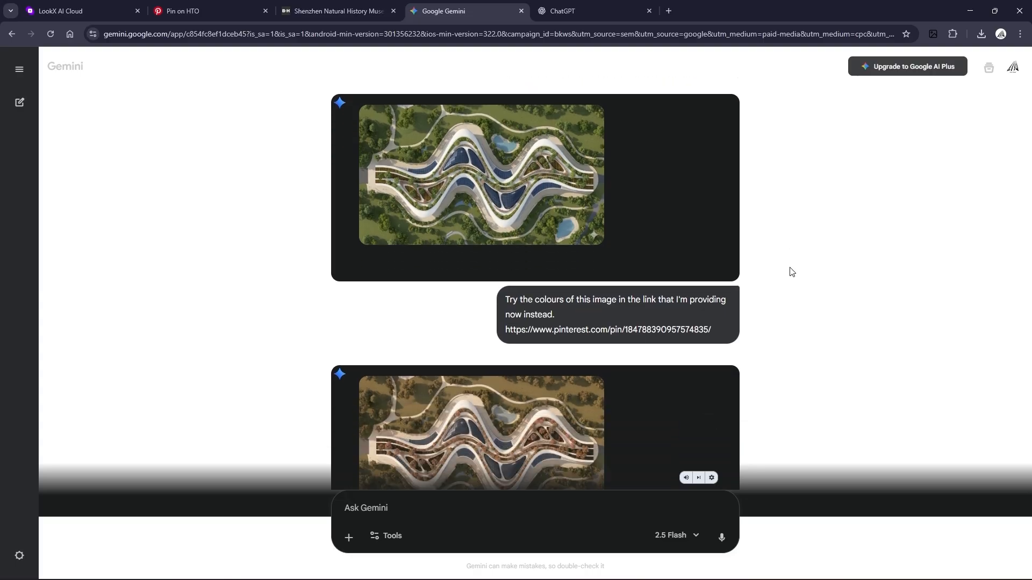
scroll(791, 272, "down", 5)
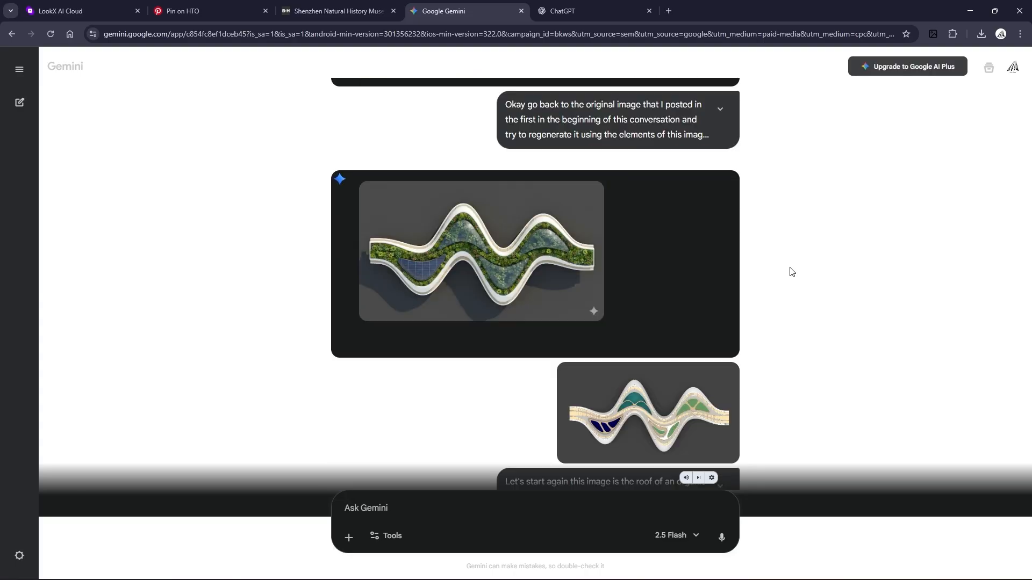
left_click(526, 243)
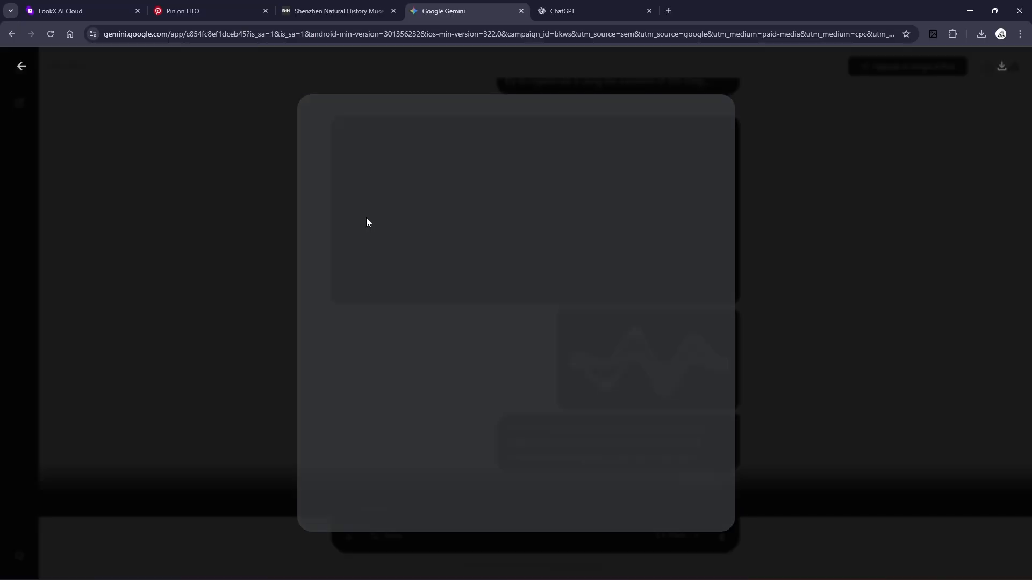
left_click(847, 314)
scroll(713, 272, "down", 8)
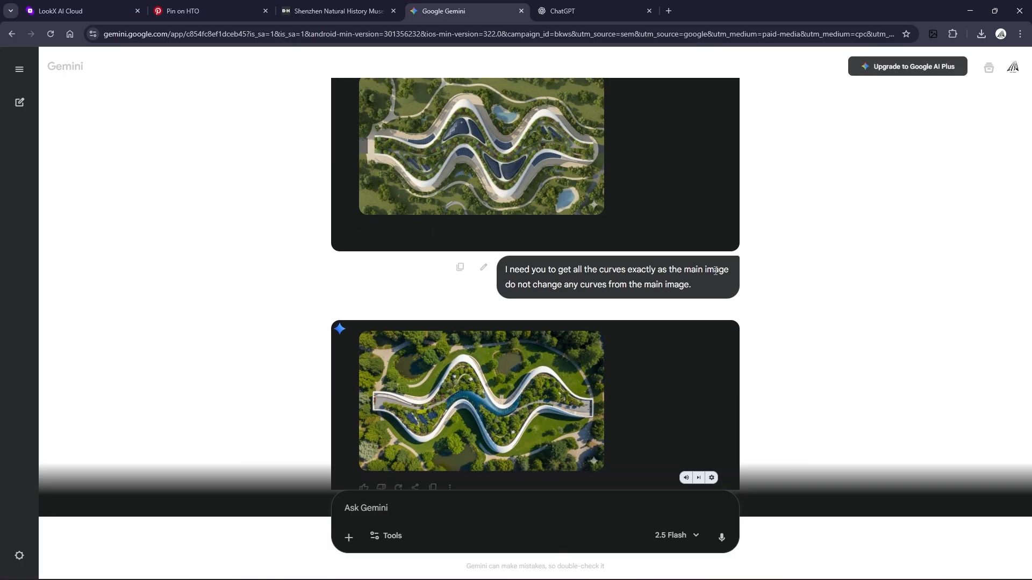
scroll(717, 266, "down", 3)
scroll(717, 267, "up", 2)
left_click(458, 397)
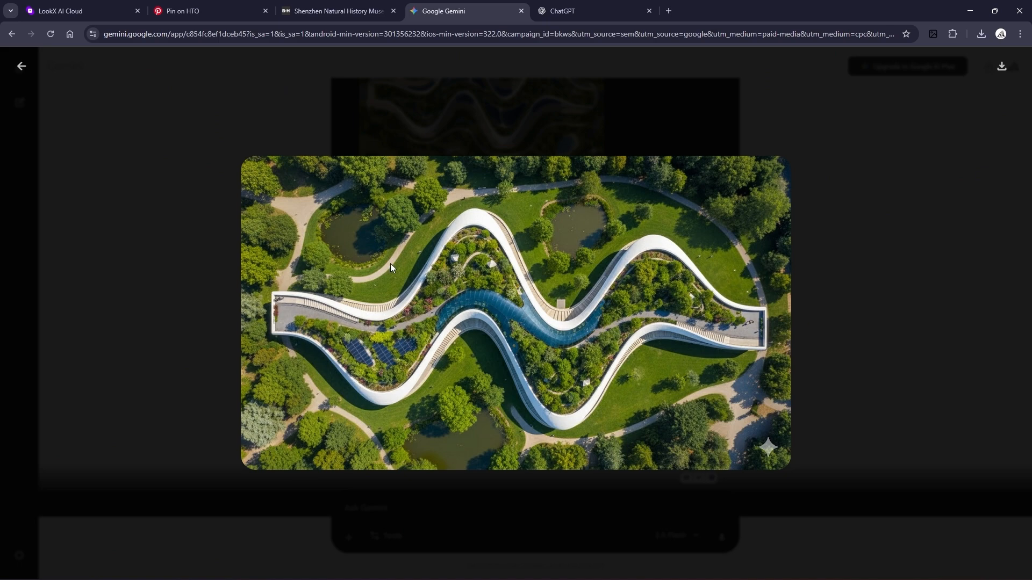
left_click(869, 291)
scroll(618, 350, "down", 2)
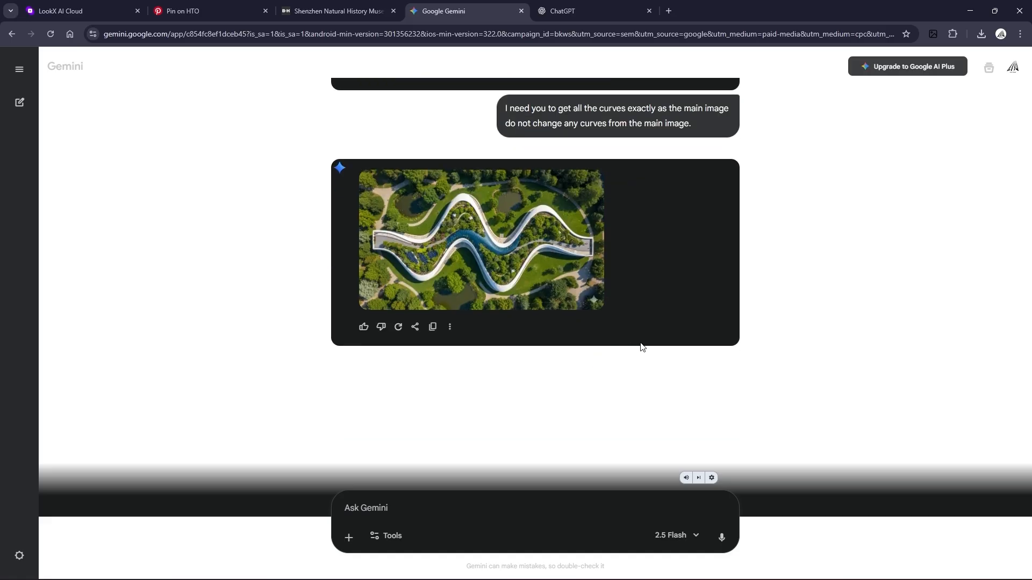
scroll(640, 346, "up", 1)
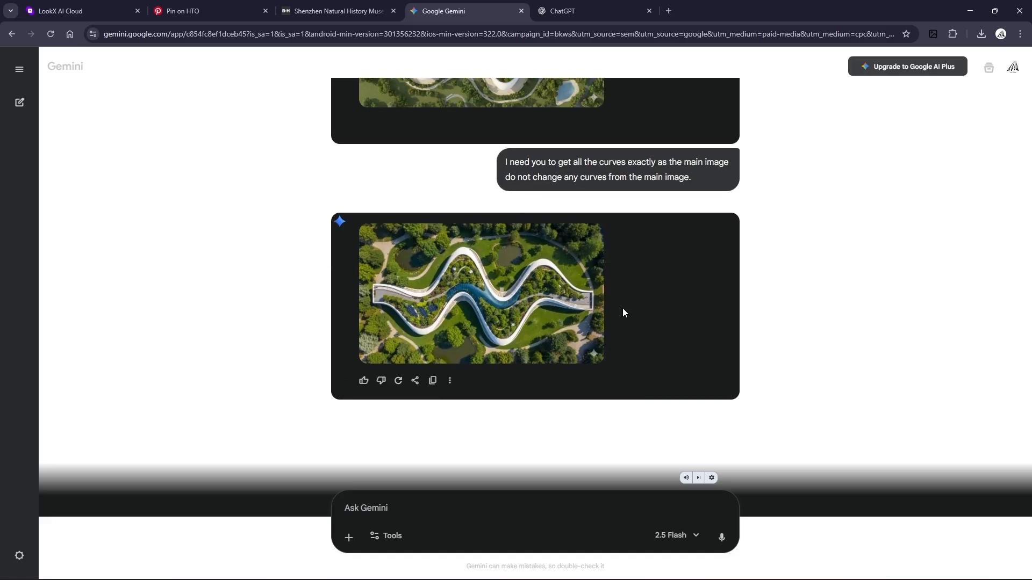
scroll(639, 323, "up", 1)
- Switch to the LookX tab and open the details of the refined roof rendering, then close them
left_click(81, 11)
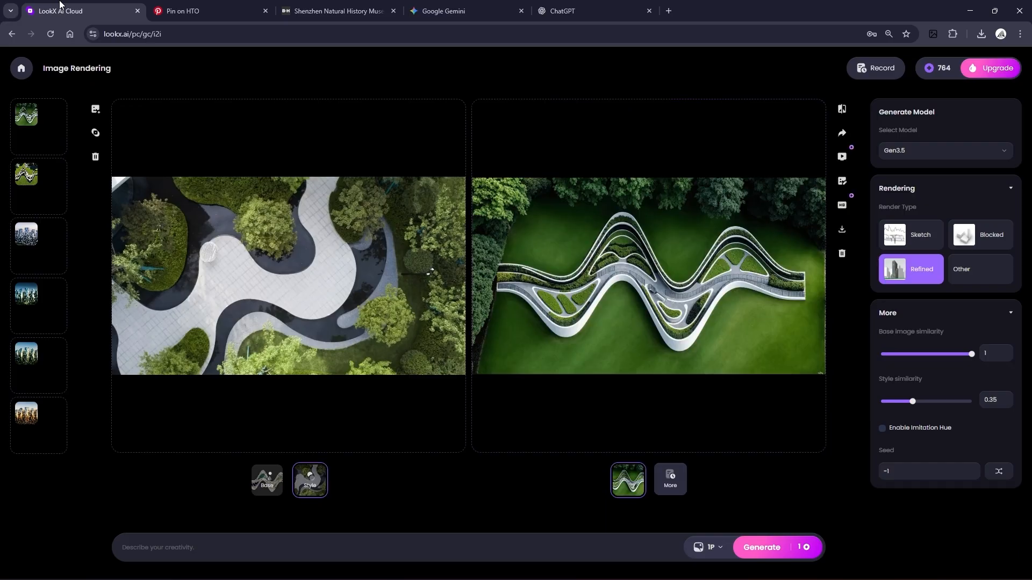
left_click(728, 264)
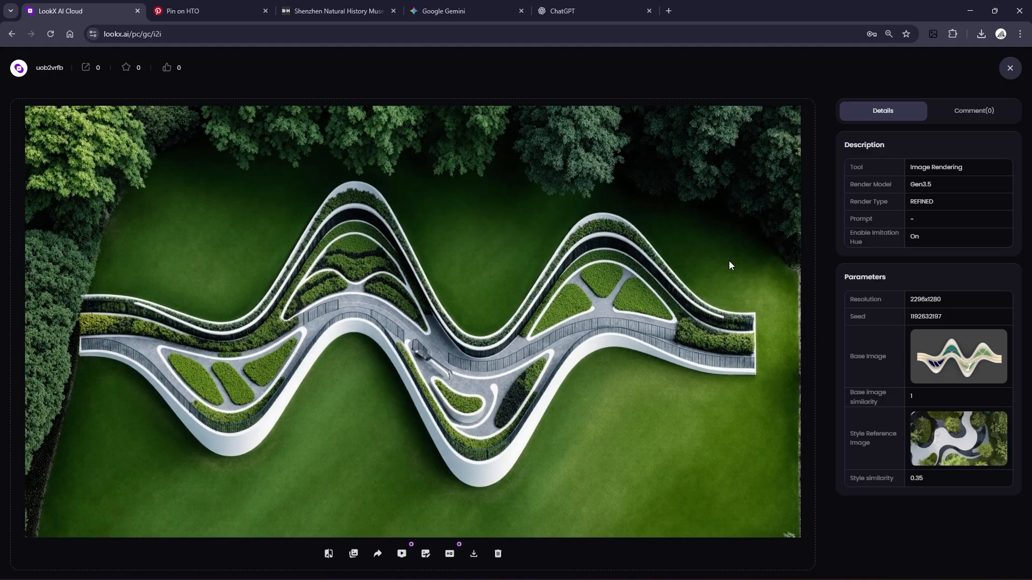
left_click(1009, 67)
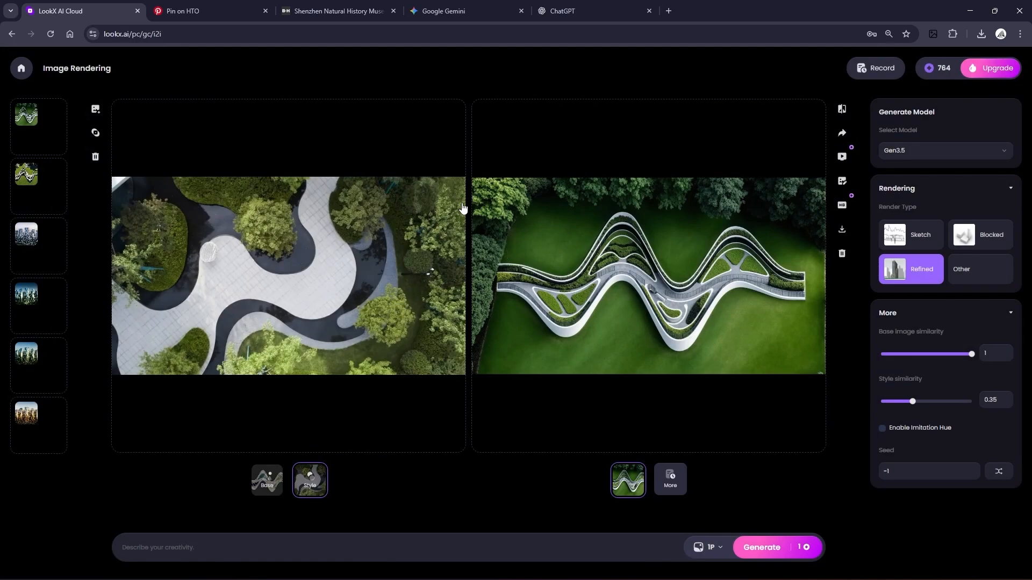